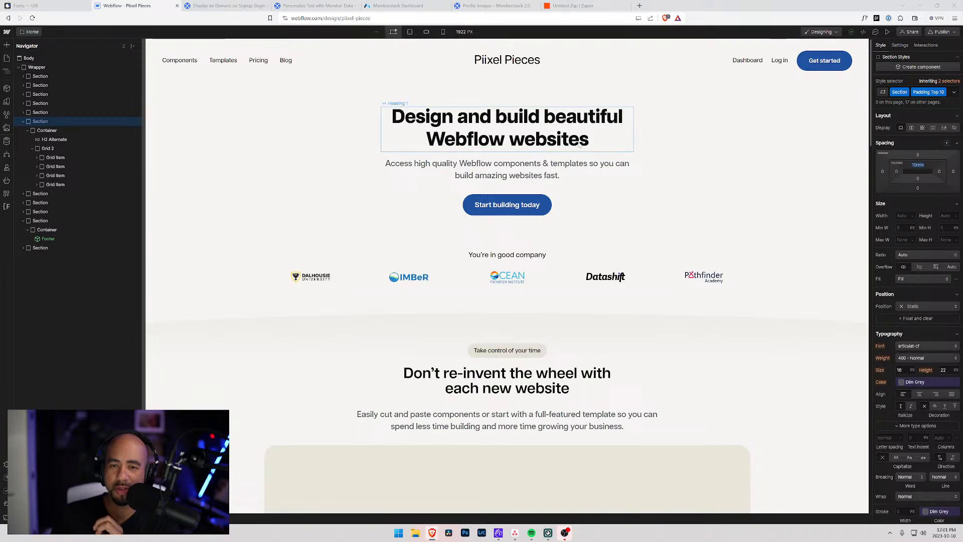
Open the CMS collections list and enlarge the browser view twice.
{"action": "scroll", "coordinate": [617, 156], "scroll_direction": "down", "scroll_amount": 3}
{"action": "scroll", "coordinate": [617, 156], "scroll_direction": "up", "scroll_amount": 3}
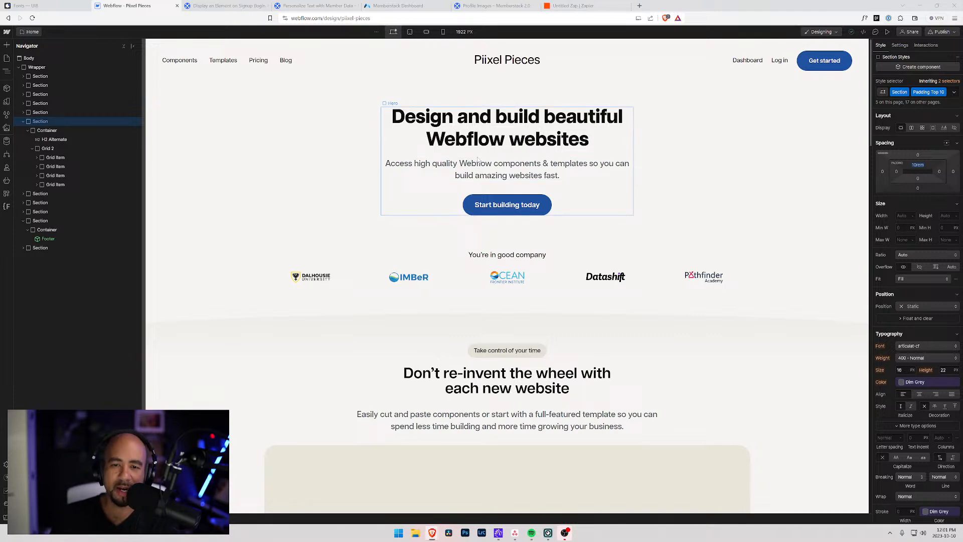
{"action": "scroll", "coordinate": [432, 168], "scroll_direction": "down", "scroll_amount": 6}
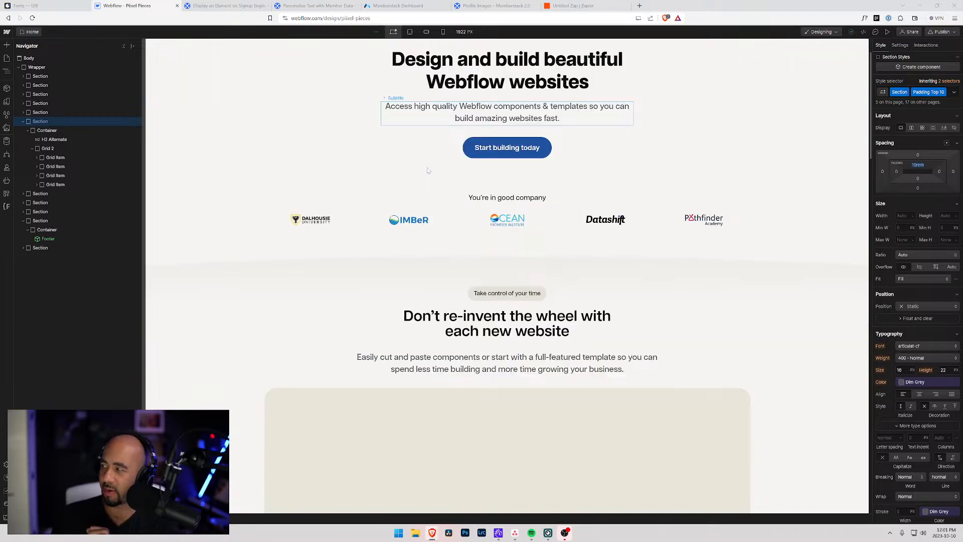
{"action": "scroll", "coordinate": [403, 181], "scroll_direction": "down", "scroll_amount": 3}
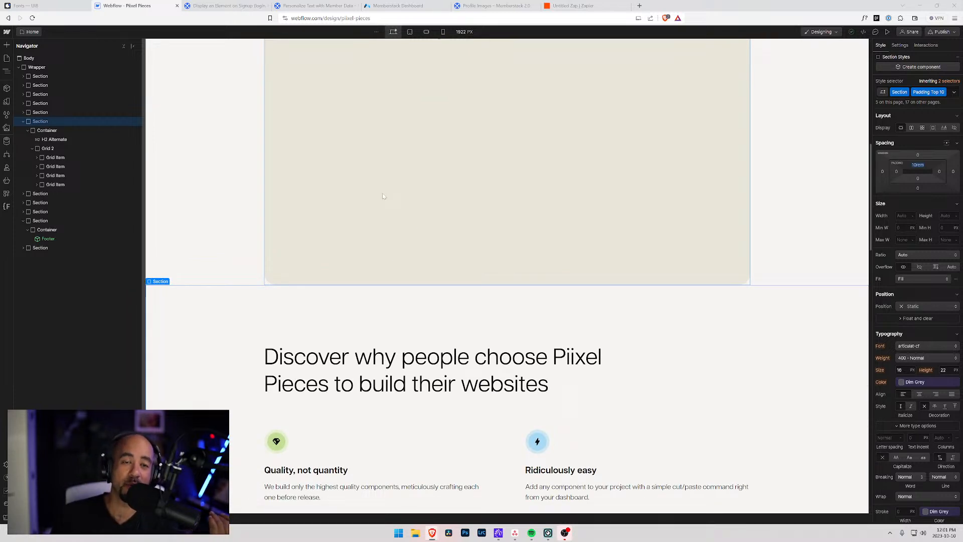
{"action": "scroll", "coordinate": [372, 198], "scroll_direction": "up", "scroll_amount": 9}
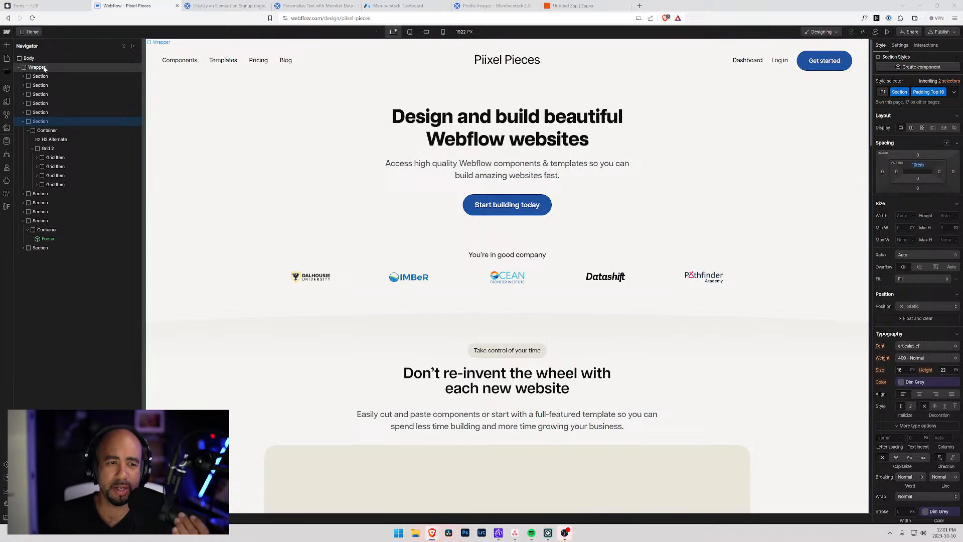
{"action": "left_click", "coordinate": [5, 142]}
{"action": "key", "text": "ctrl+plus"}
{"action": "key", "text": "ctrl+plus"}
{"action": "key", "text": "ctrl+plus"}
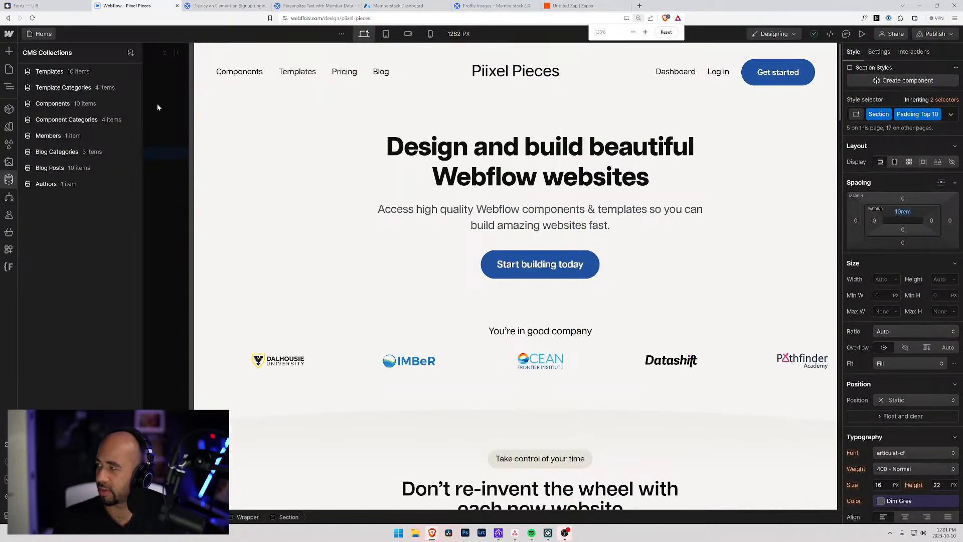
{"action": "key", "text": "ctrl+plus"}
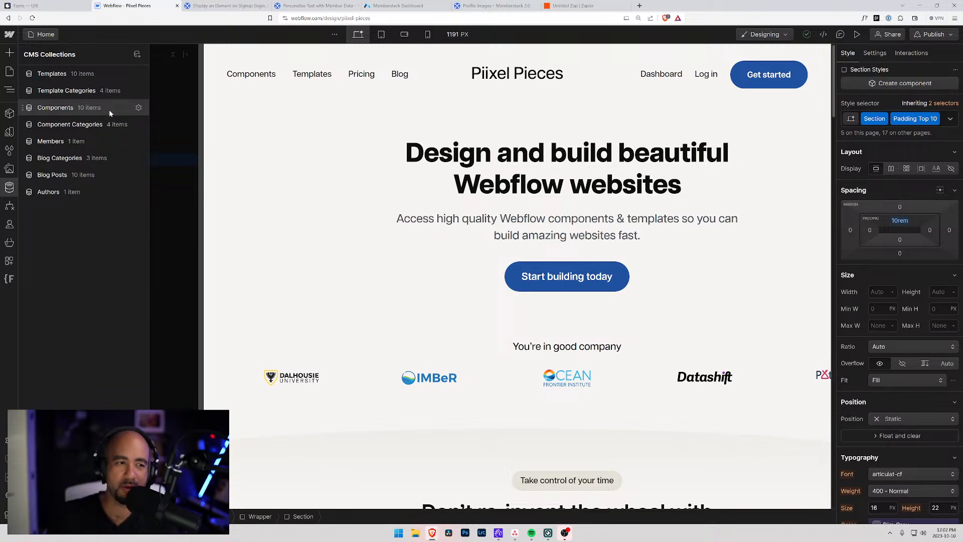
Browse the Templates, Template Categories and Component Categories collections, ending on Components.
{"action": "left_click", "coordinate": [92, 79]}
{"action": "left_click", "coordinate": [84, 92]}
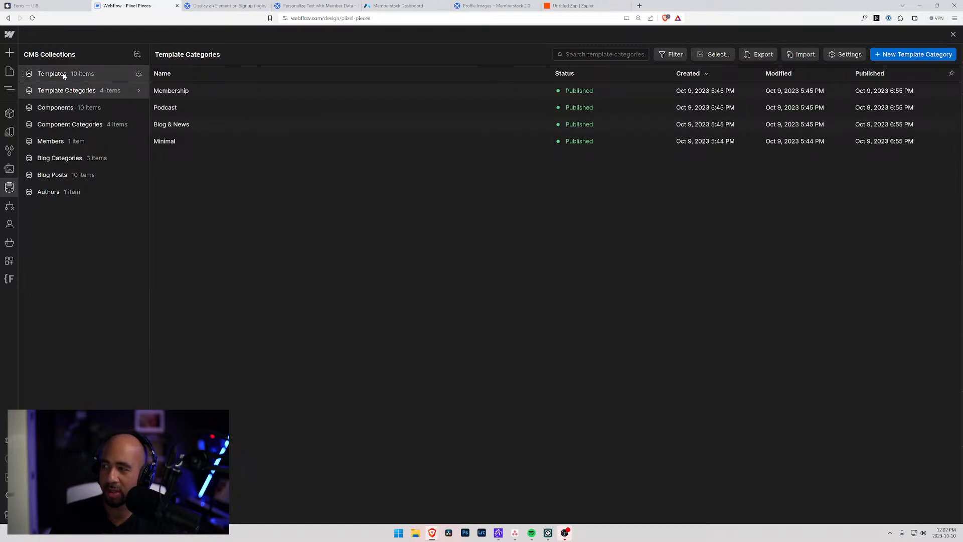
{"action": "left_click", "coordinate": [63, 108]}
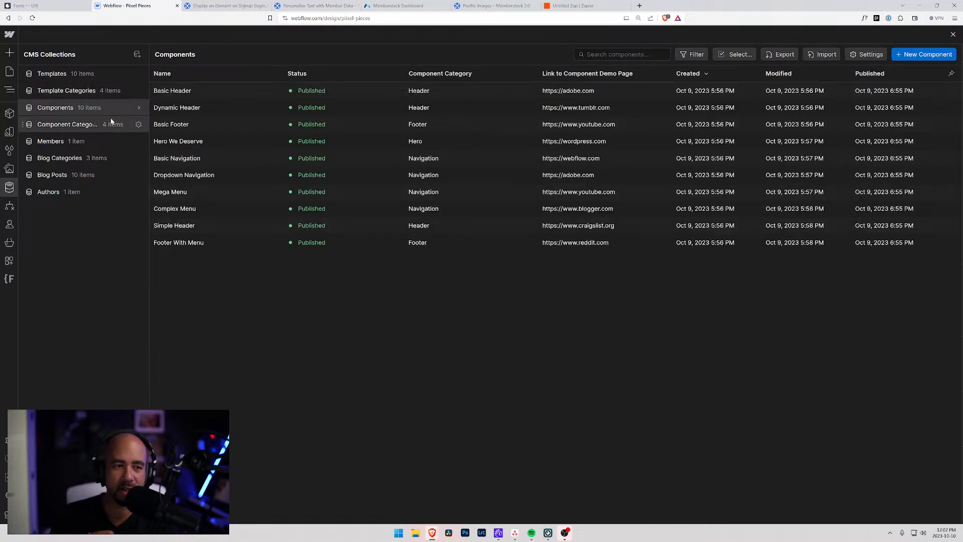
{"action": "left_click", "coordinate": [85, 125]}
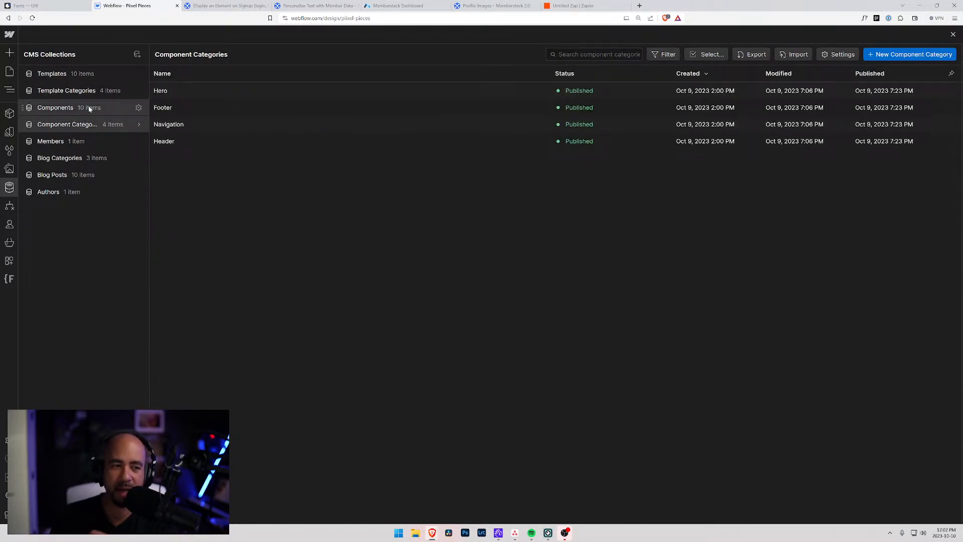
{"action": "left_click", "coordinate": [90, 109]}
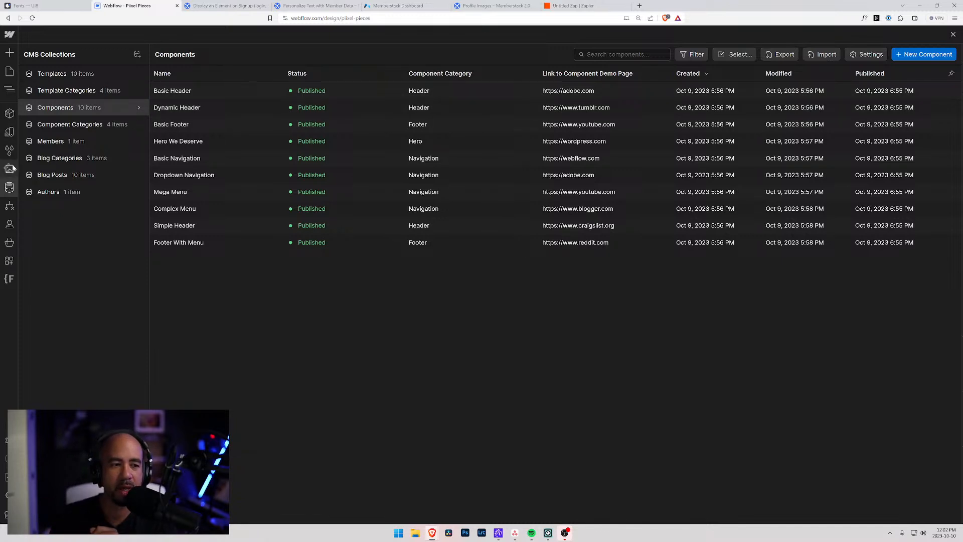
On the Dashboard page, check which collection feeds the App Menu's Components submenu list.
{"action": "left_click", "coordinate": [9, 72]}
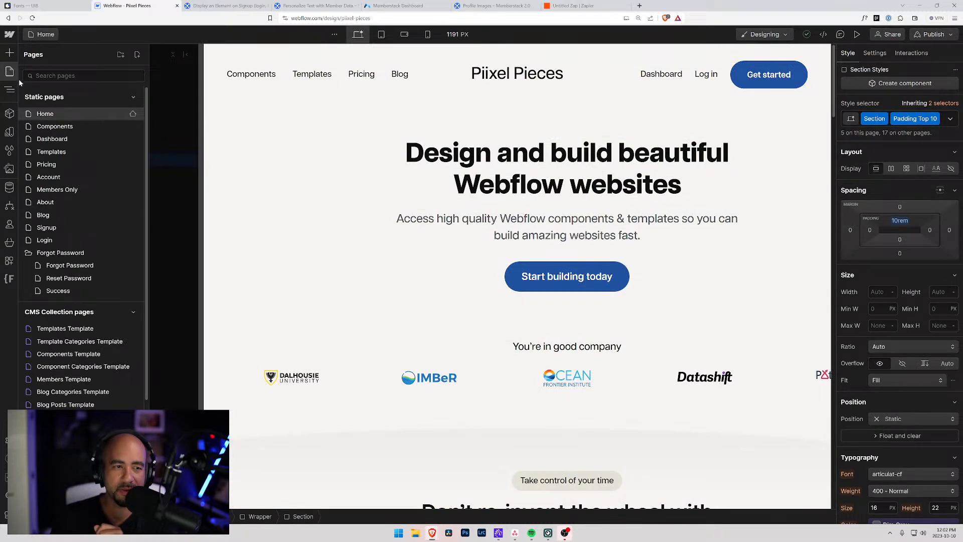
{"action": "left_click", "coordinate": [52, 139]}
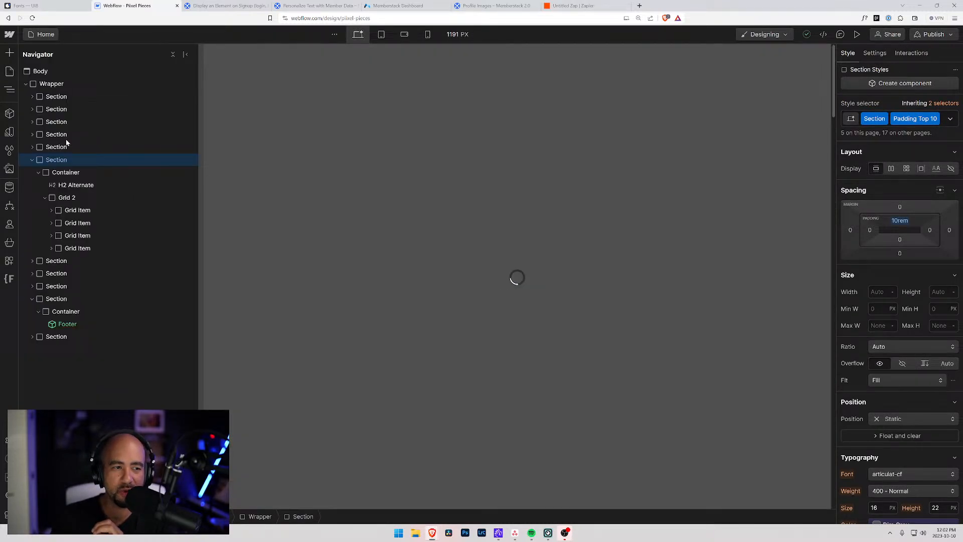
{"action": "left_click", "coordinate": [315, 124]}
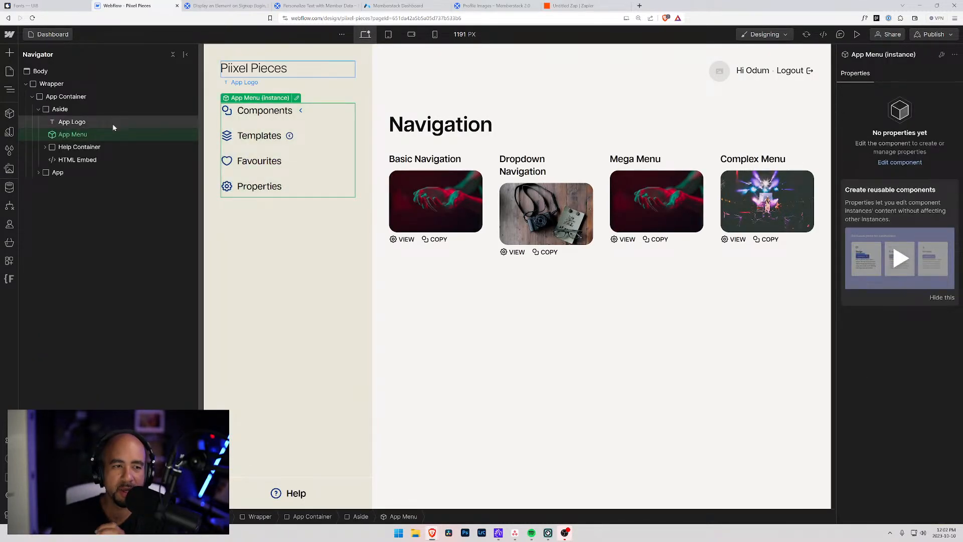
{"action": "left_click", "coordinate": [296, 99]}
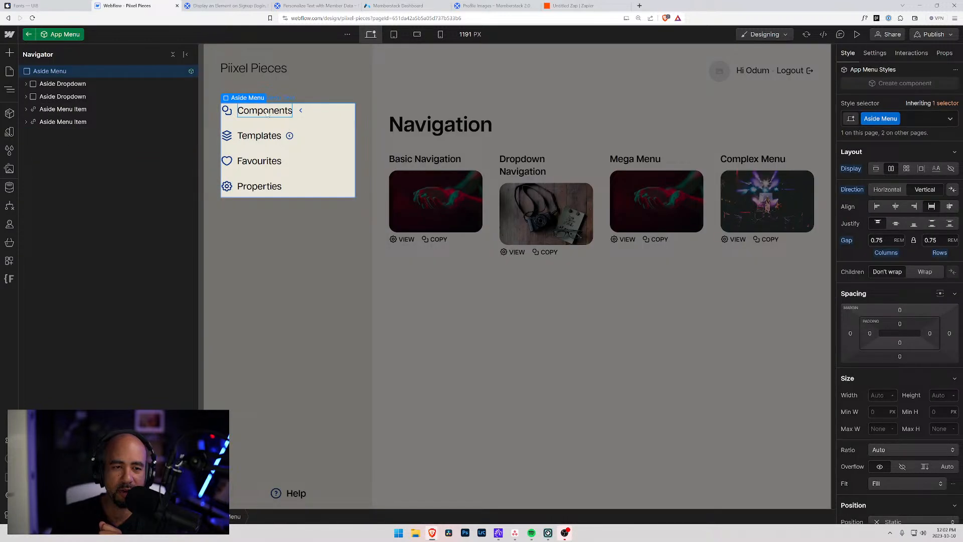
{"action": "left_click", "coordinate": [266, 115]}
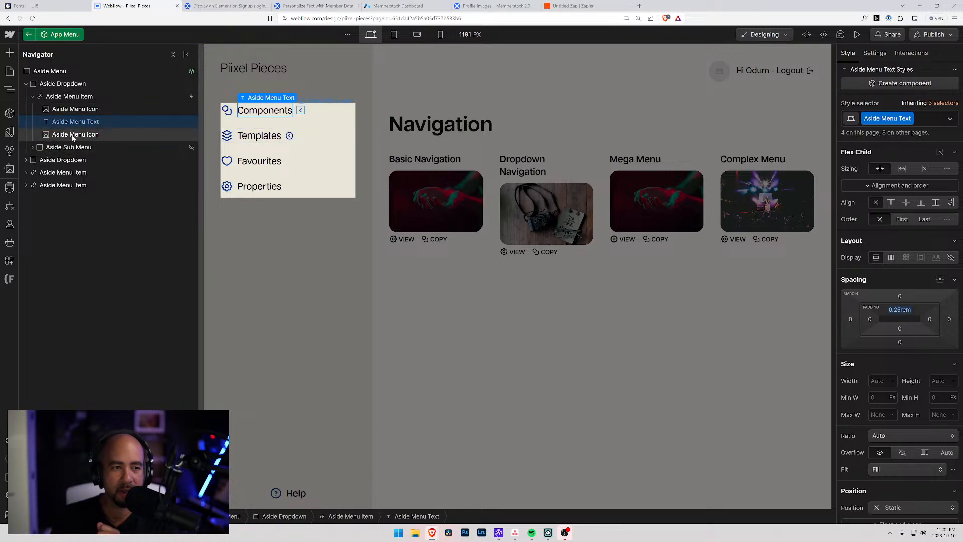
{"action": "left_click", "coordinate": [68, 134]}
{"action": "left_click", "coordinate": [32, 147]}
{"action": "left_click", "coordinate": [80, 159]}
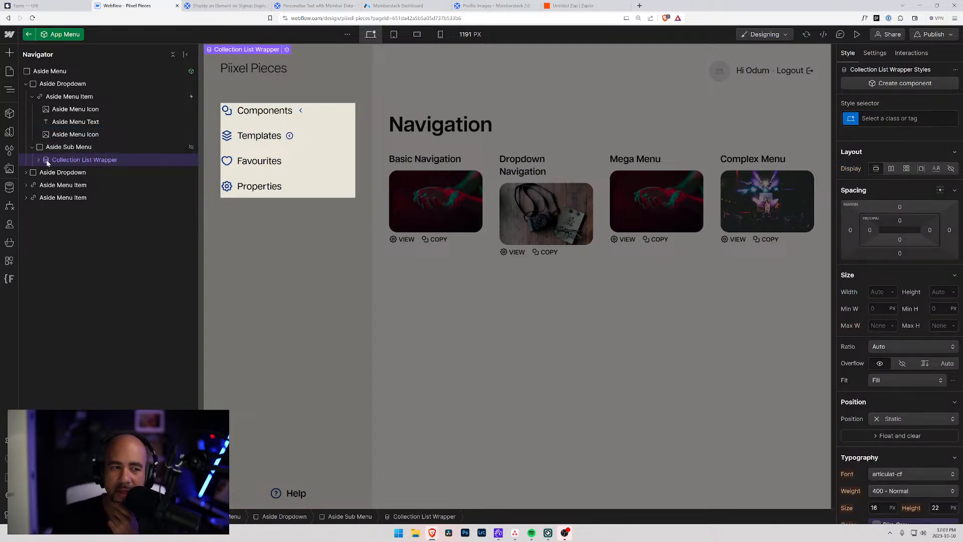
{"action": "left_click", "coordinate": [875, 54]}
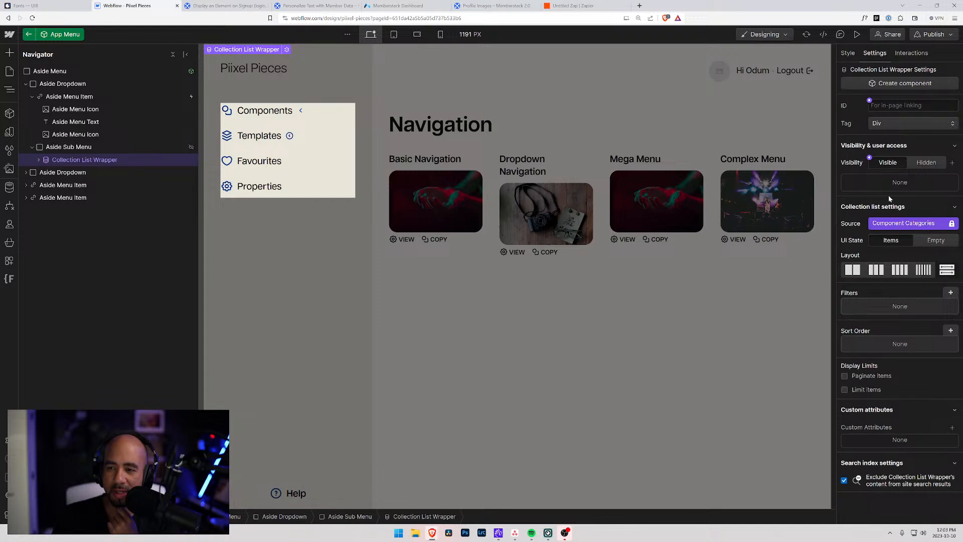
Check the Templates submenu's collection list source, then exit the App Menu component.
{"action": "left_click", "coordinate": [48, 172]}
{"action": "left_click", "coordinate": [26, 172]}
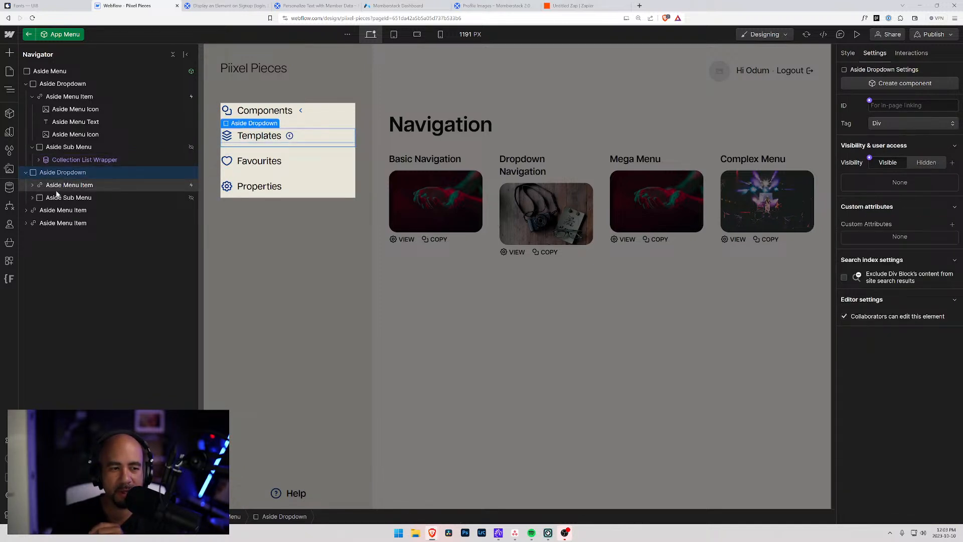
{"action": "left_click", "coordinate": [32, 197]}
{"action": "left_click", "coordinate": [62, 211]}
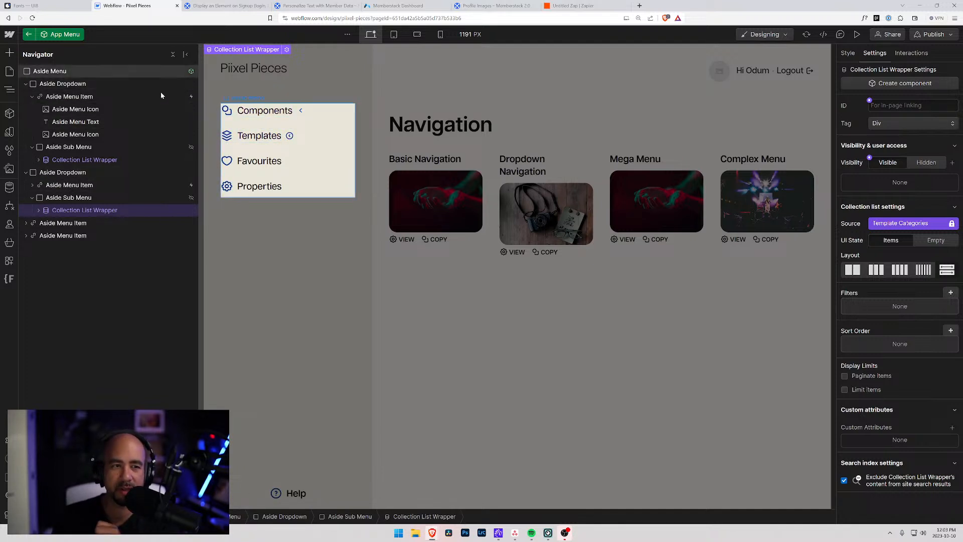
{"action": "left_click", "coordinate": [29, 35]}
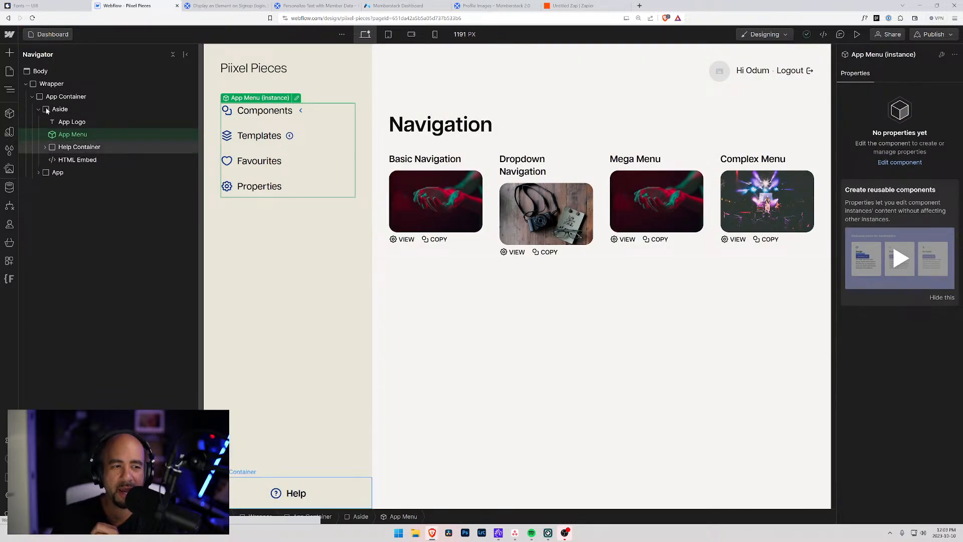
Open the Component Categories Template page from the Pages panel.
{"action": "left_click", "coordinate": [12, 189]}
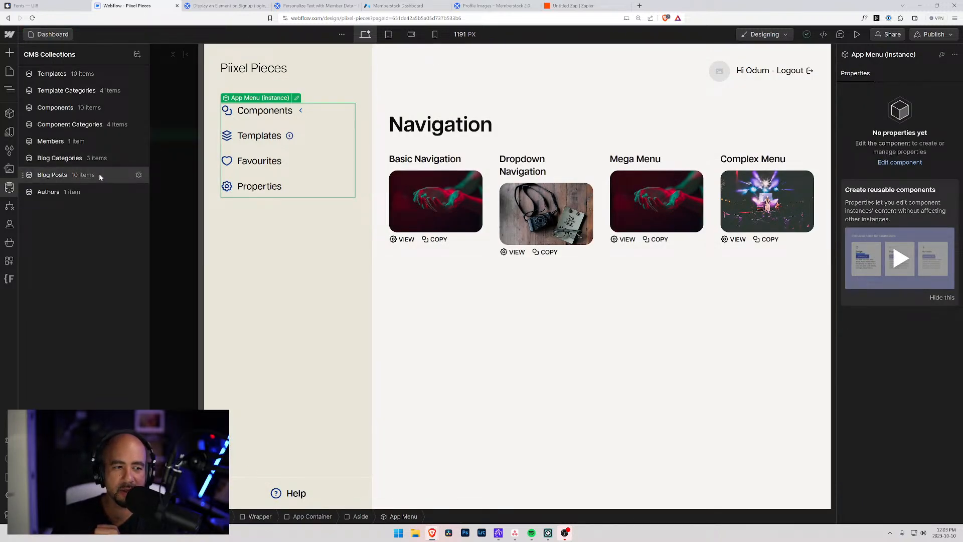
{"action": "left_click", "coordinate": [10, 72]}
{"action": "scroll", "coordinate": [91, 238], "scroll_direction": "down", "scroll_amount": 3}
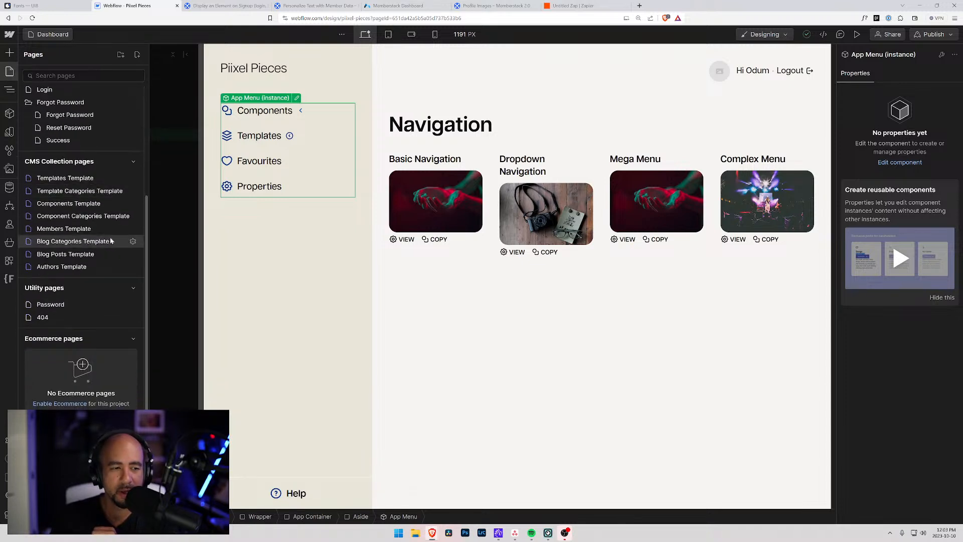
{"action": "left_click", "coordinate": [95, 217]}
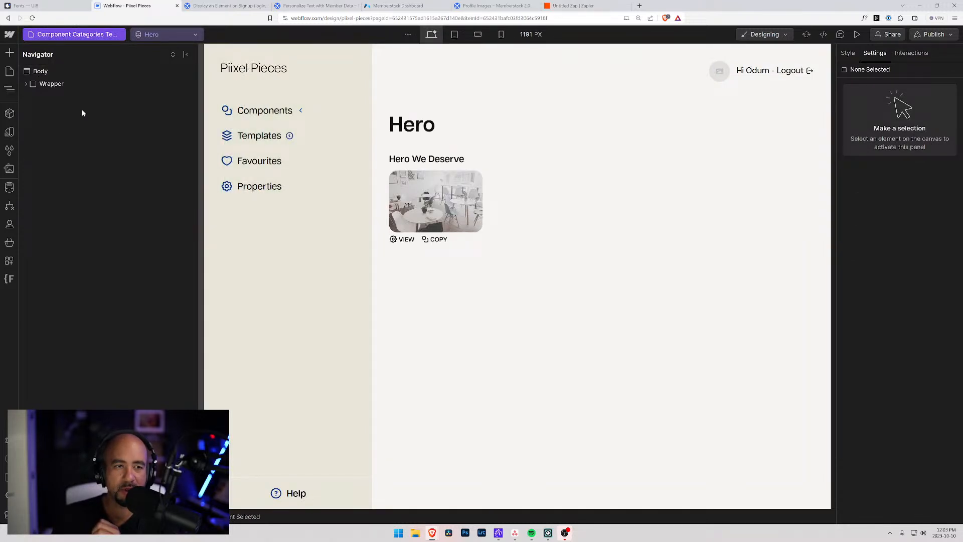
{"action": "left_click", "coordinate": [857, 35]}
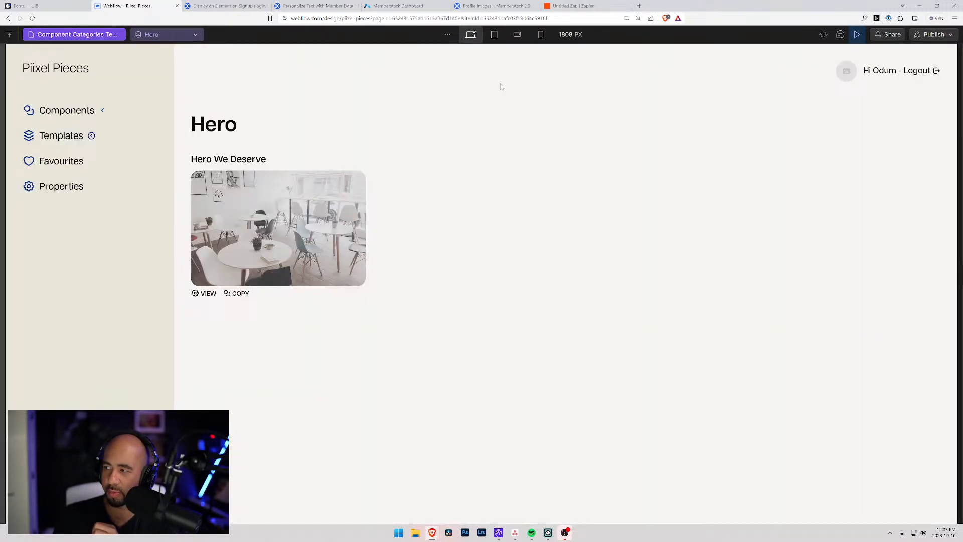
{"action": "left_click", "coordinate": [70, 116]}
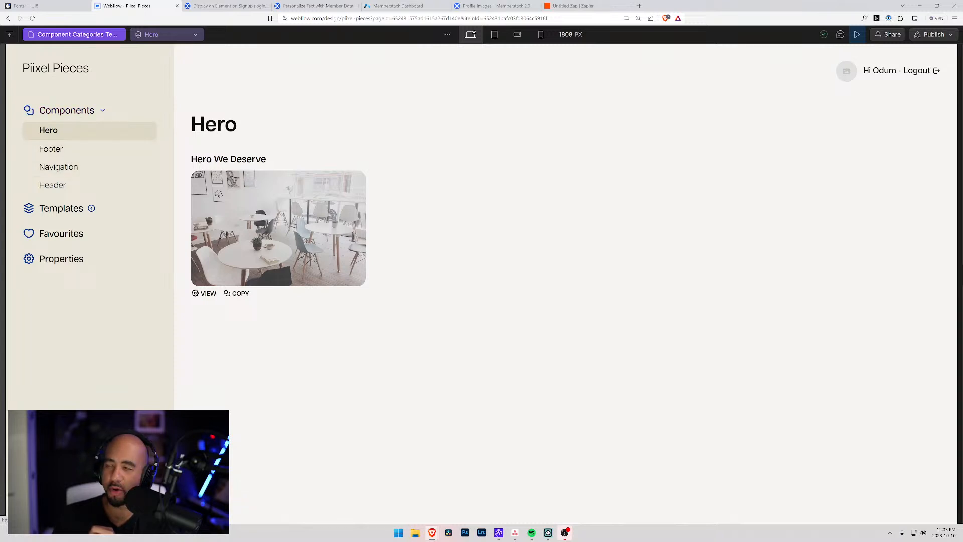
{"action": "left_click", "coordinate": [59, 150]}
{"action": "left_click", "coordinate": [59, 168]}
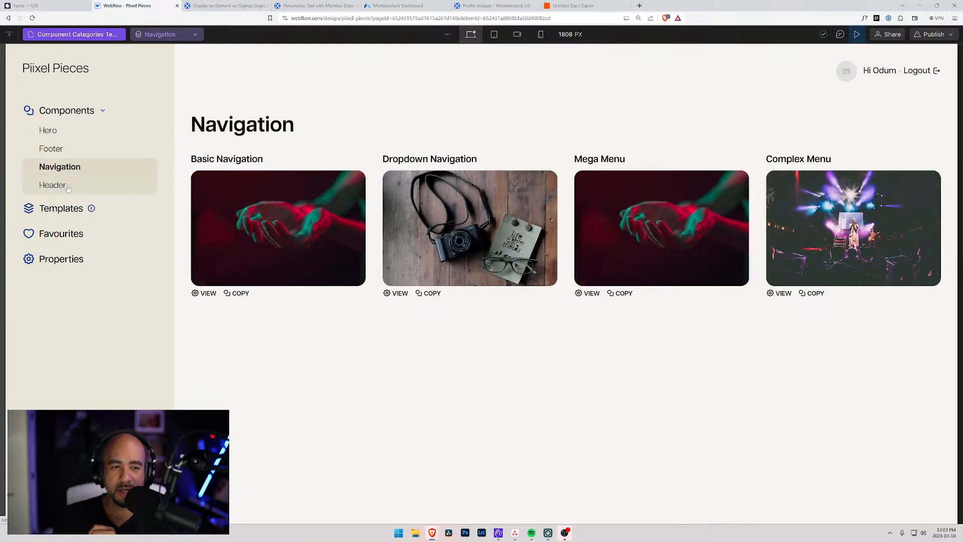
{"action": "left_click", "coordinate": [68, 187]}
{"action": "left_click", "coordinate": [70, 133]}
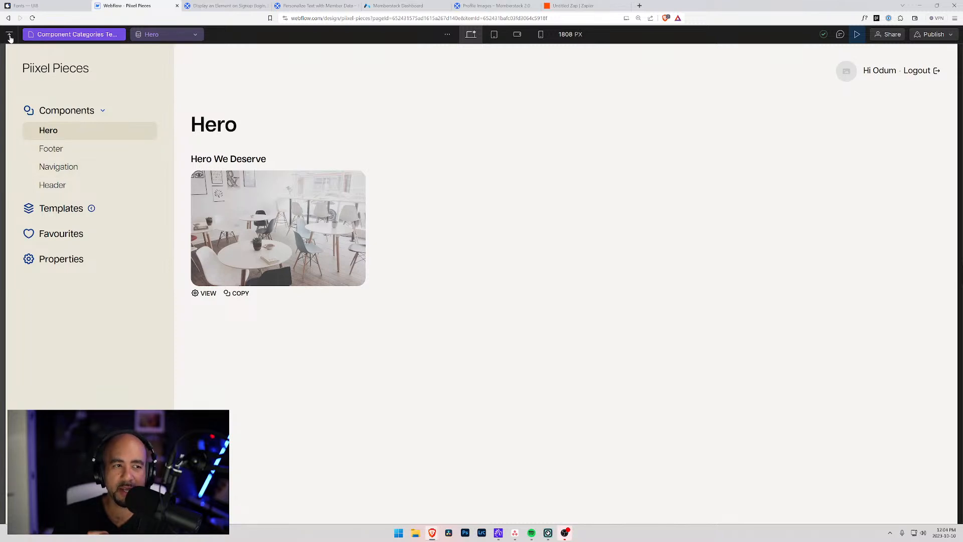
{"action": "left_click", "coordinate": [857, 34]}
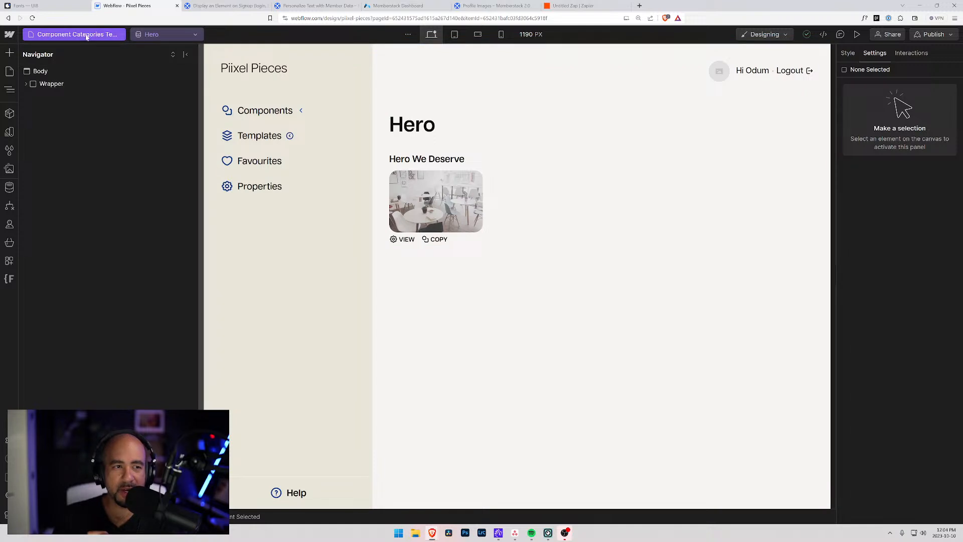
Review the Component Categories and Template Categories template settings, then open Templates Template.
{"action": "left_click", "coordinate": [9, 71]}
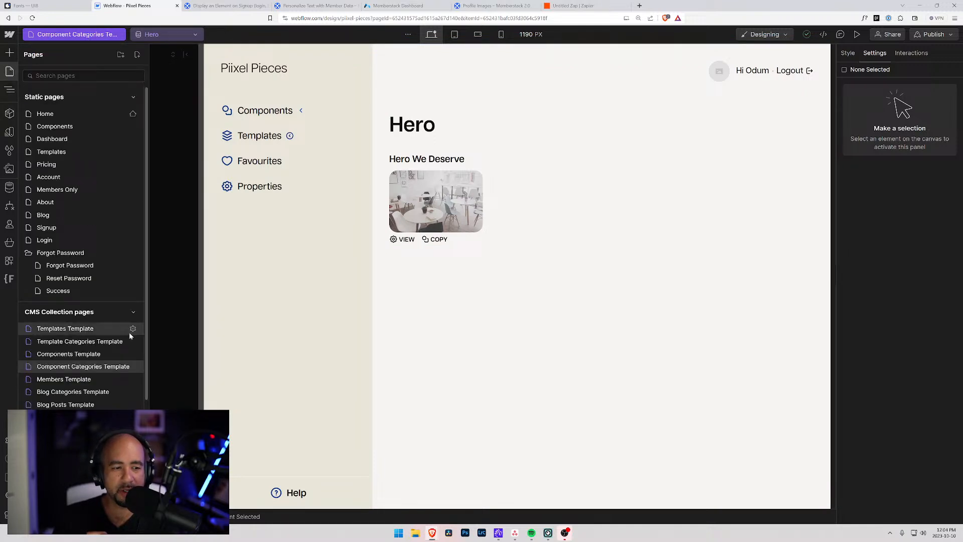
{"action": "left_click", "coordinate": [133, 367]}
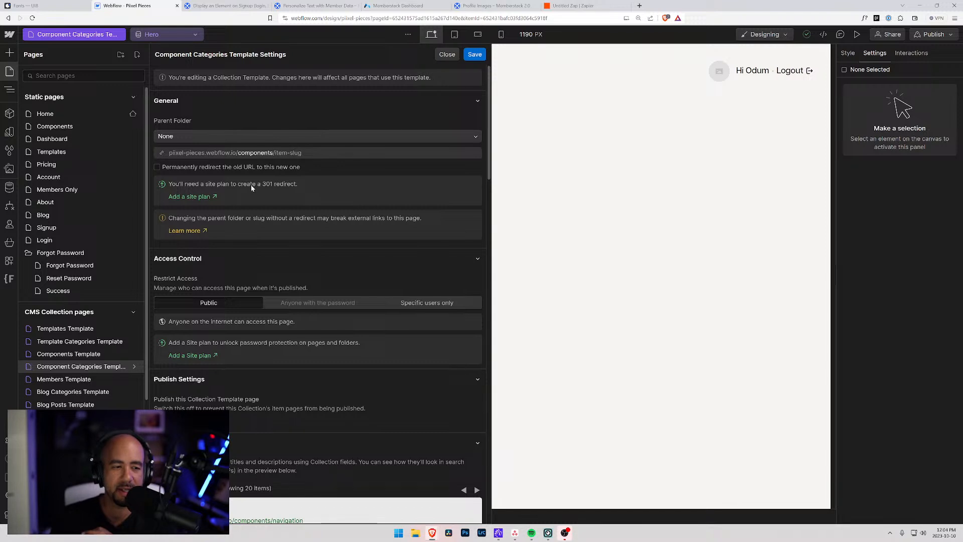
{"action": "left_click", "coordinate": [96, 341]}
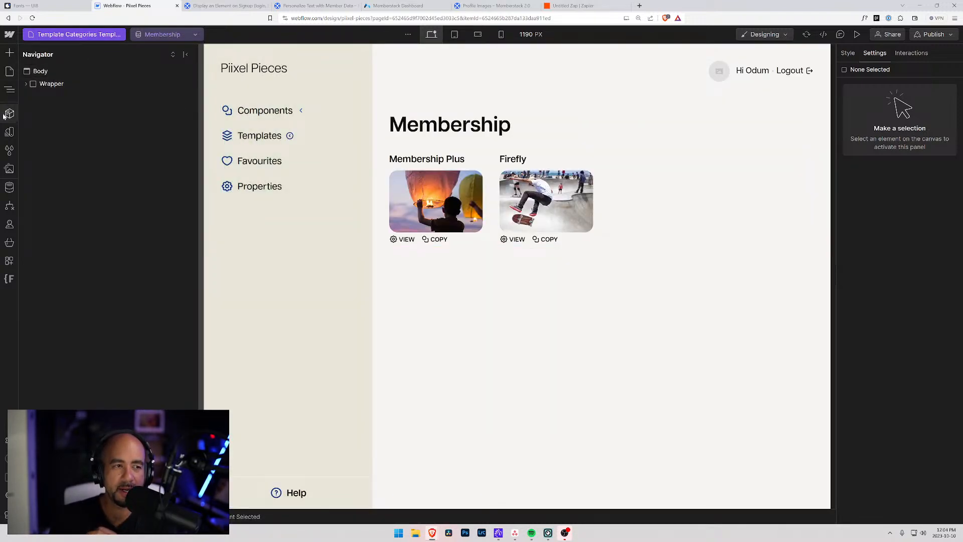
{"action": "left_click", "coordinate": [9, 73]}
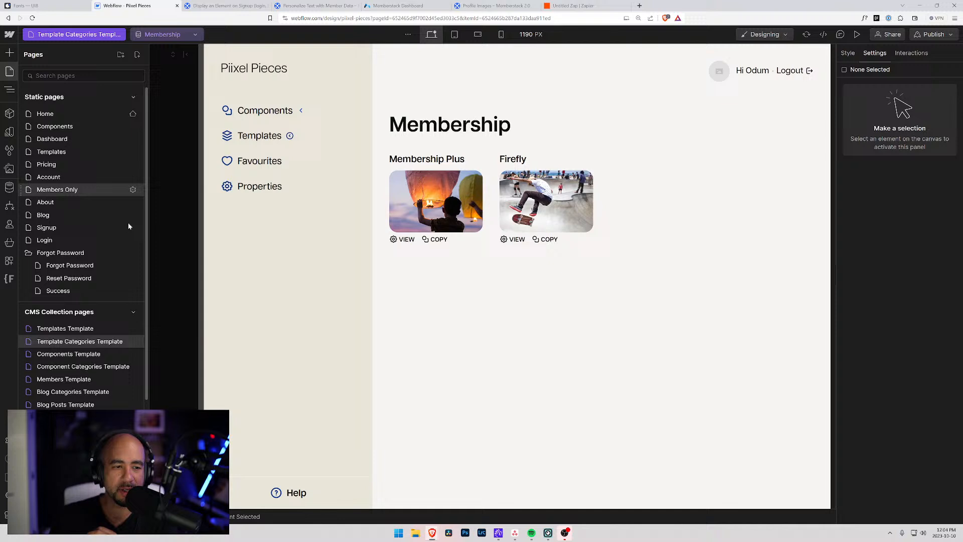
{"action": "left_click", "coordinate": [133, 342]}
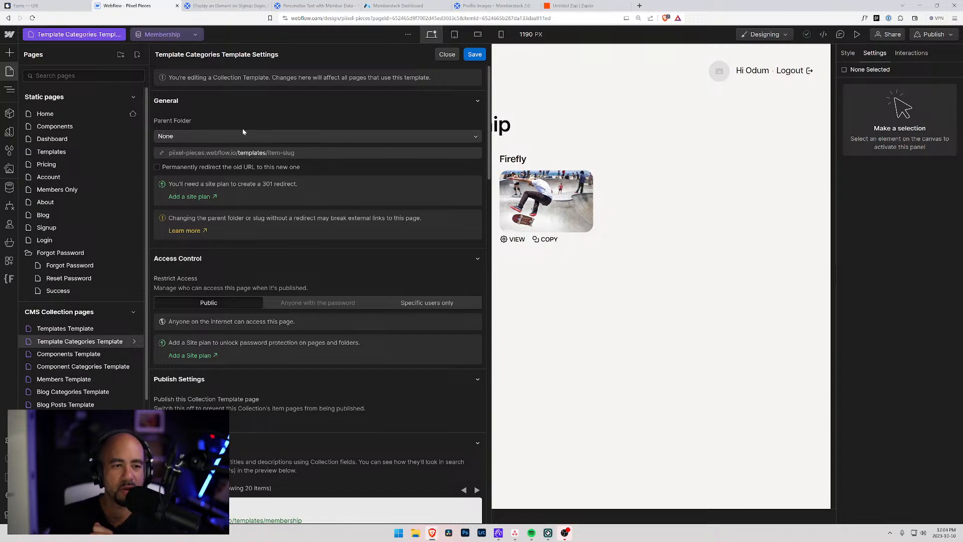
{"action": "left_click", "coordinate": [73, 327]}
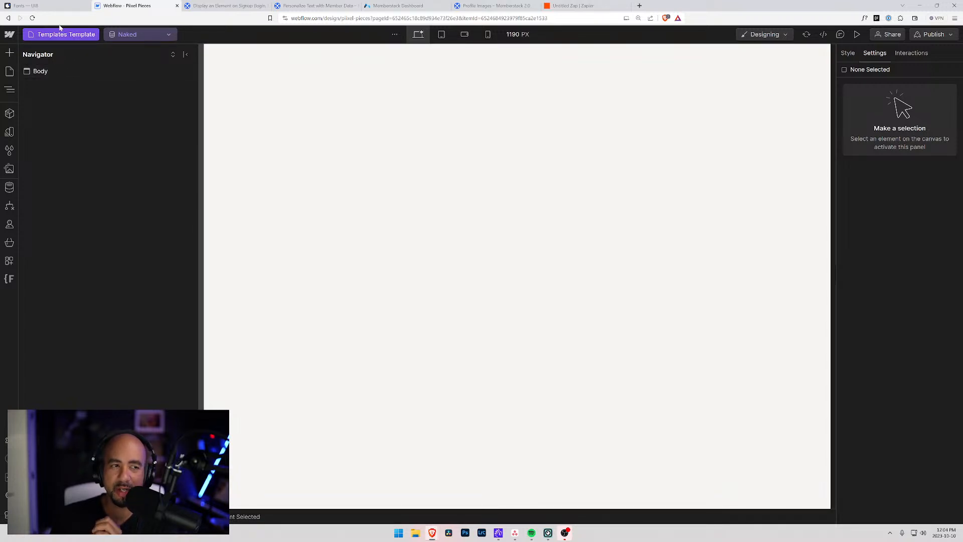
Reopen the Template Categories Template page from the Pages panel.
{"action": "left_click", "coordinate": [86, 34]}
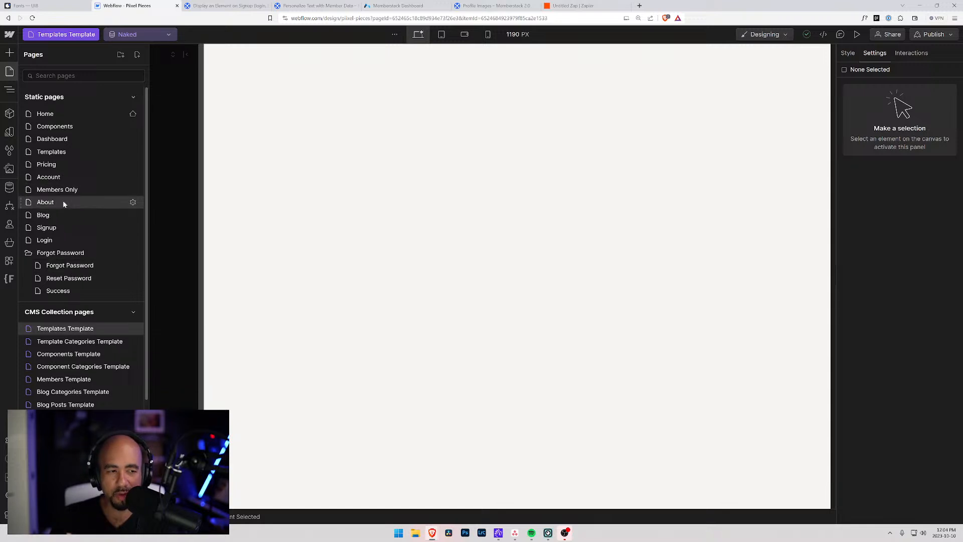
{"action": "left_click", "coordinate": [74, 354]}
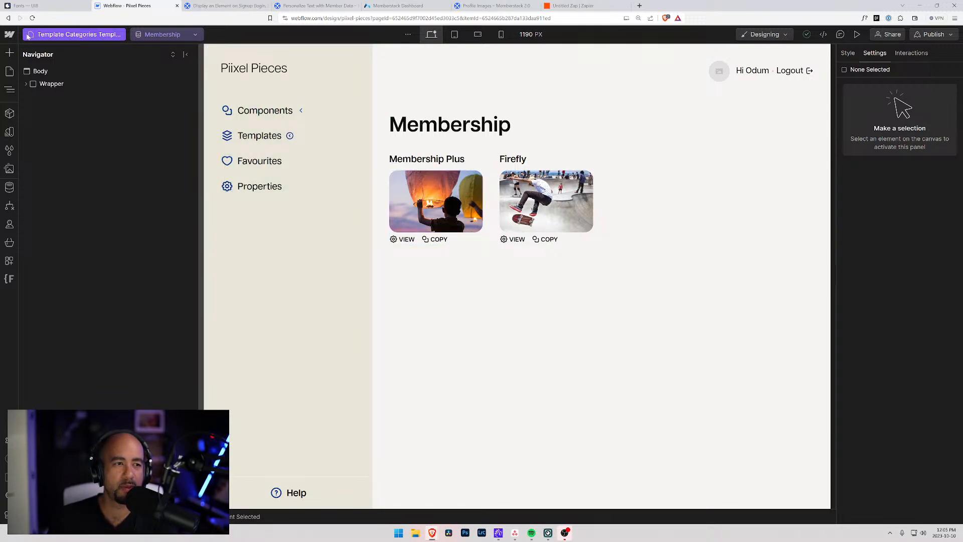
Open the Account page, then the Members Template page, then view Memberstack's Attributes list.
{"action": "left_click", "coordinate": [74, 37]}
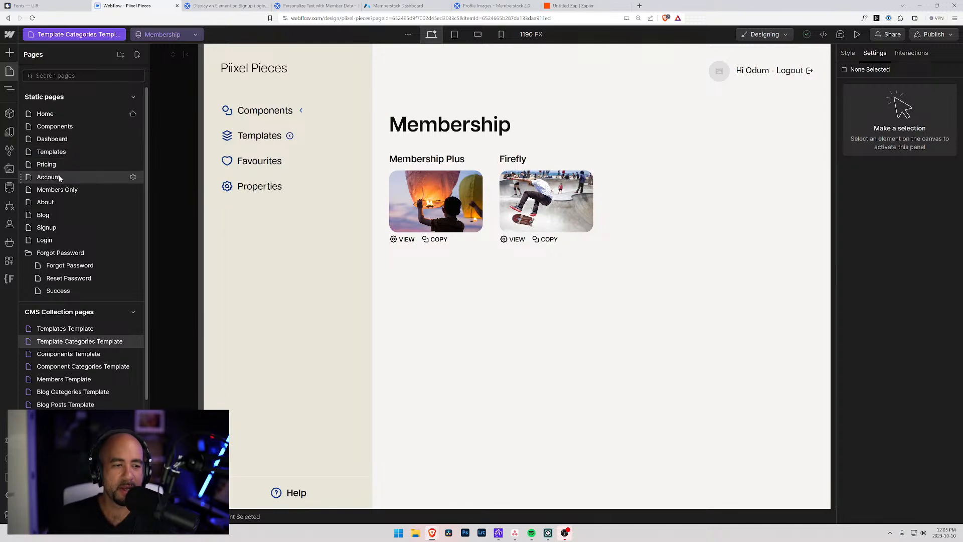
{"action": "scroll", "coordinate": [82, 364], "scroll_direction": "down", "scroll_amount": 1}
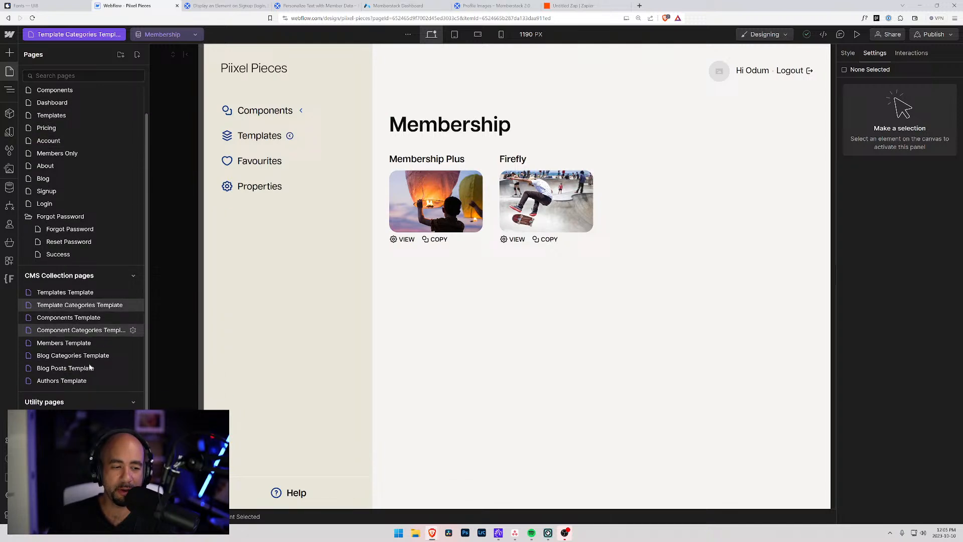
{"action": "scroll", "coordinate": [56, 191], "scroll_direction": "up", "scroll_amount": 1}
{"action": "left_click", "coordinate": [54, 179]}
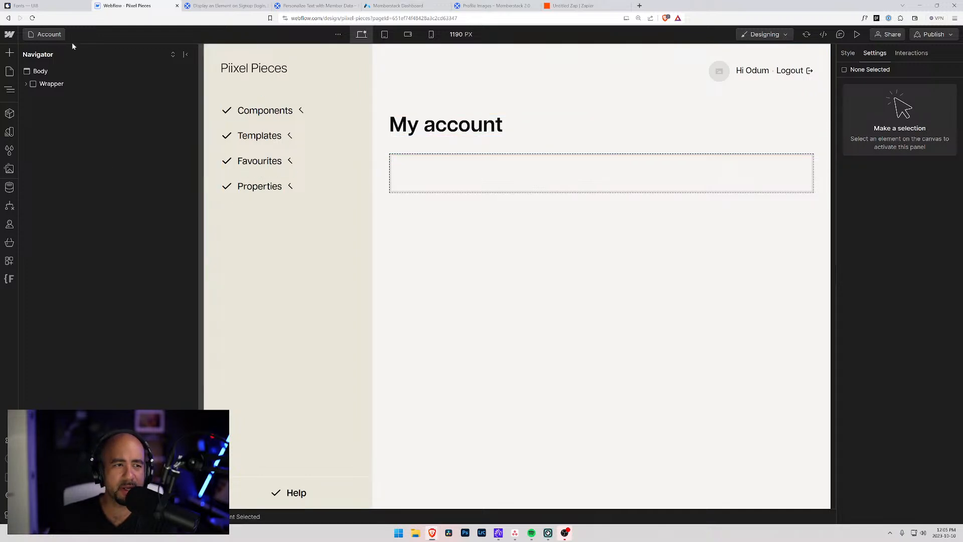
{"action": "left_click", "coordinate": [51, 35]}
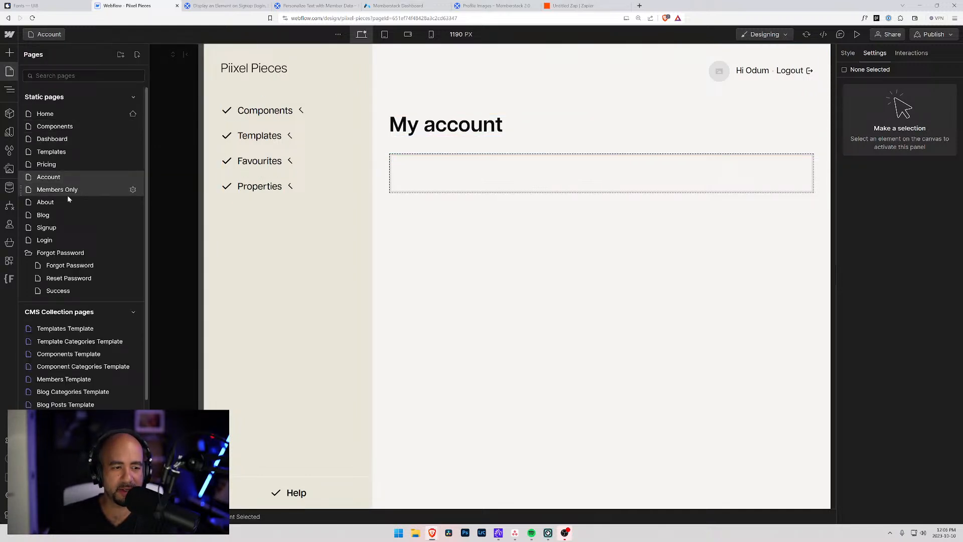
{"action": "left_click", "coordinate": [50, 379]}
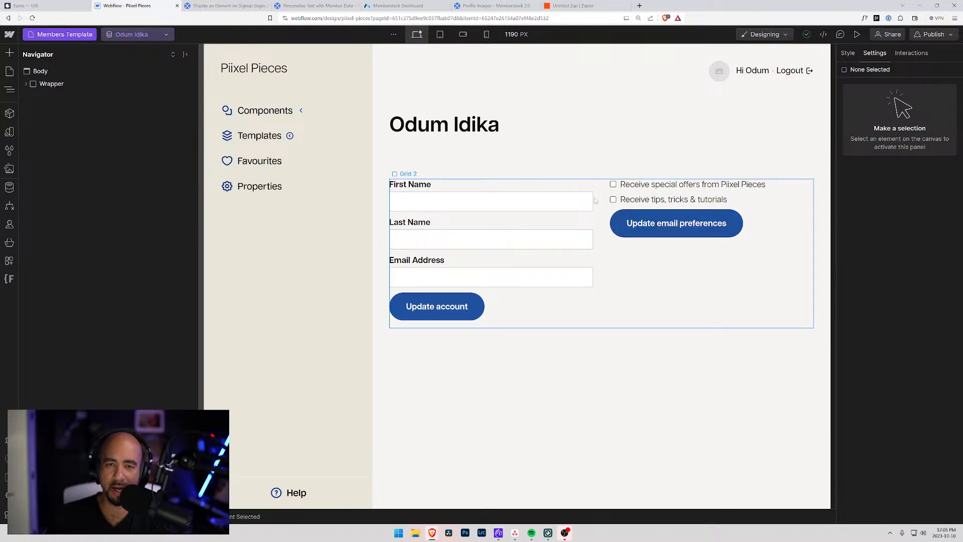
{"action": "left_click", "coordinate": [411, 5]}
{"action": "scroll", "coordinate": [490, 276], "scroll_direction": "up", "scroll_amount": 10}
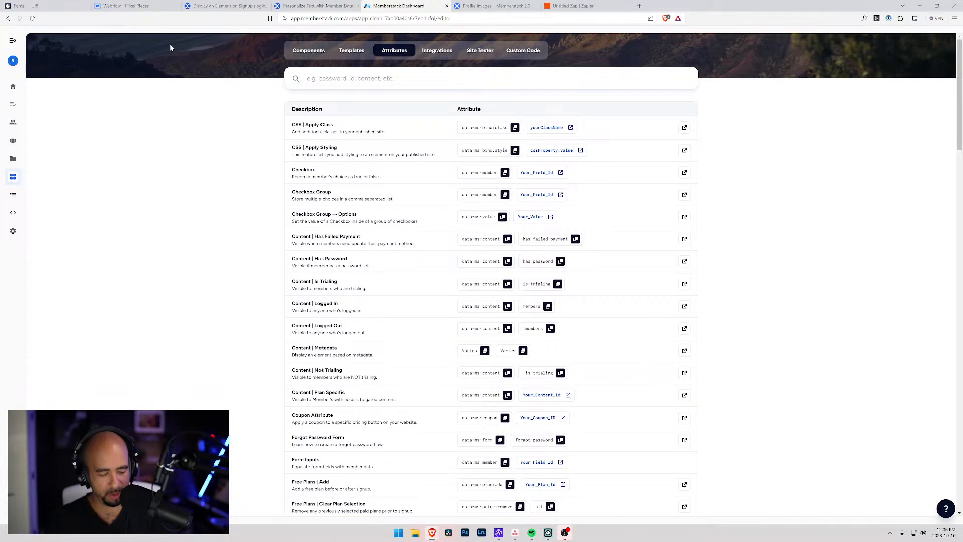
View the test member's First Name, Last Name and Webflow User ID fields, then return to Webflow.
{"action": "key", "text": "ctrl+plus"}
{"action": "key", "text": "ctrl+plus"}
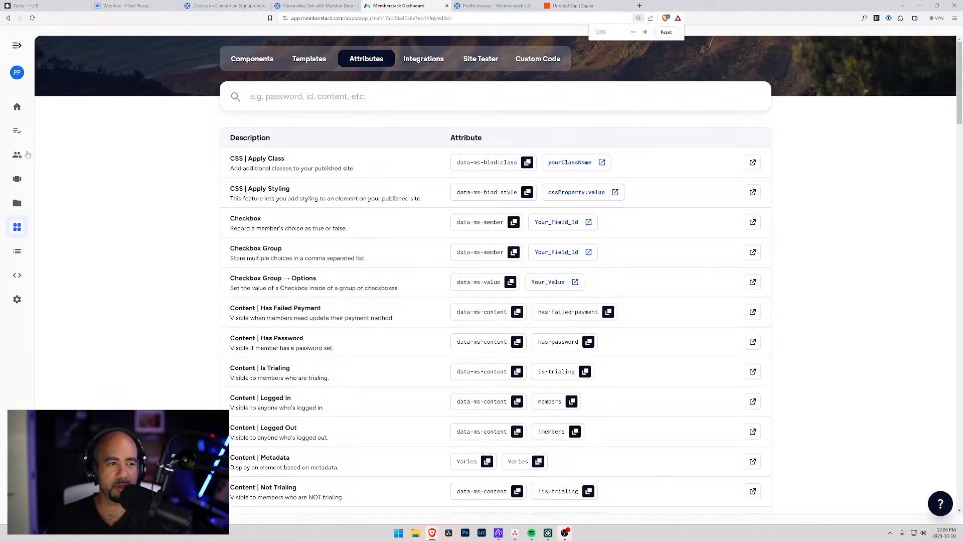
{"action": "left_click", "coordinate": [17, 155]}
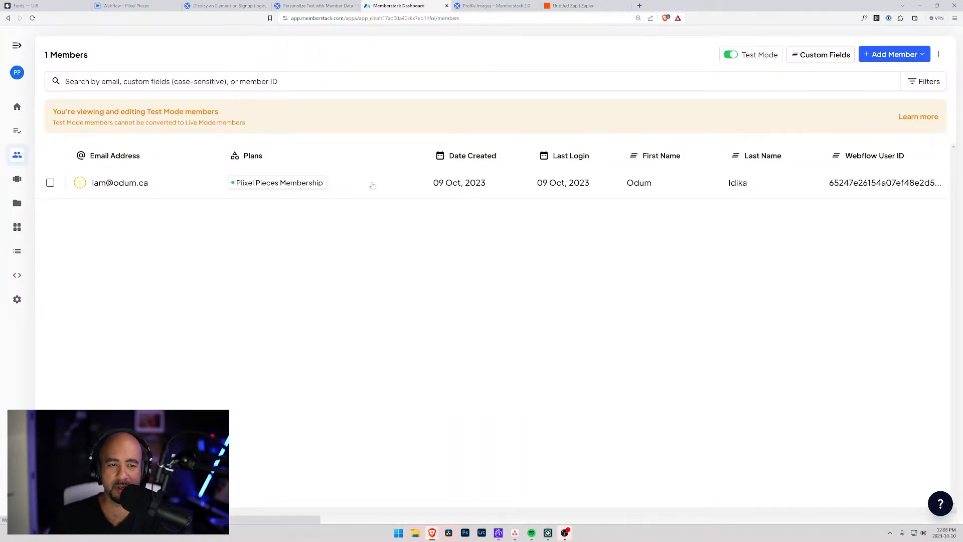
{"action": "left_click", "coordinate": [361, 184]}
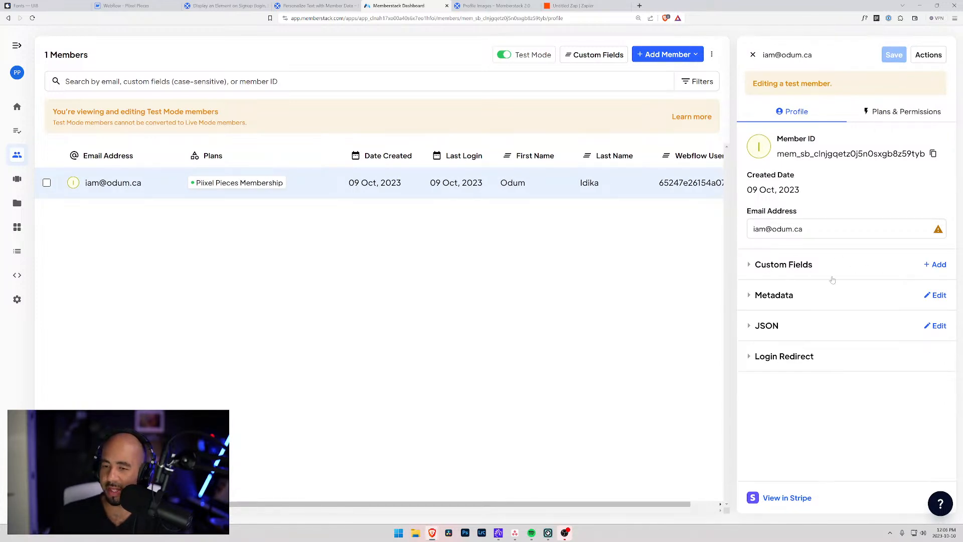
{"action": "left_click", "coordinate": [749, 265]}
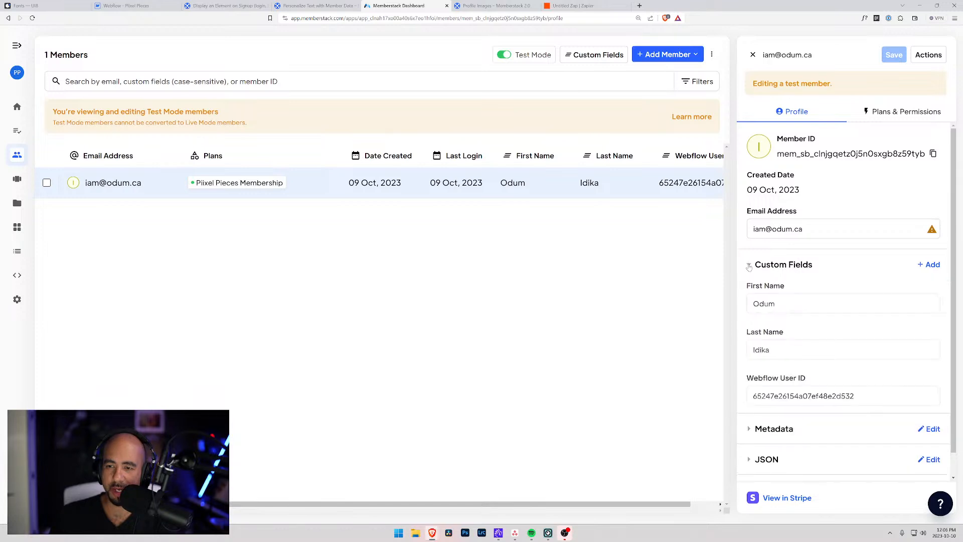
{"action": "scroll", "coordinate": [798, 301], "scroll_direction": "down", "scroll_amount": 1}
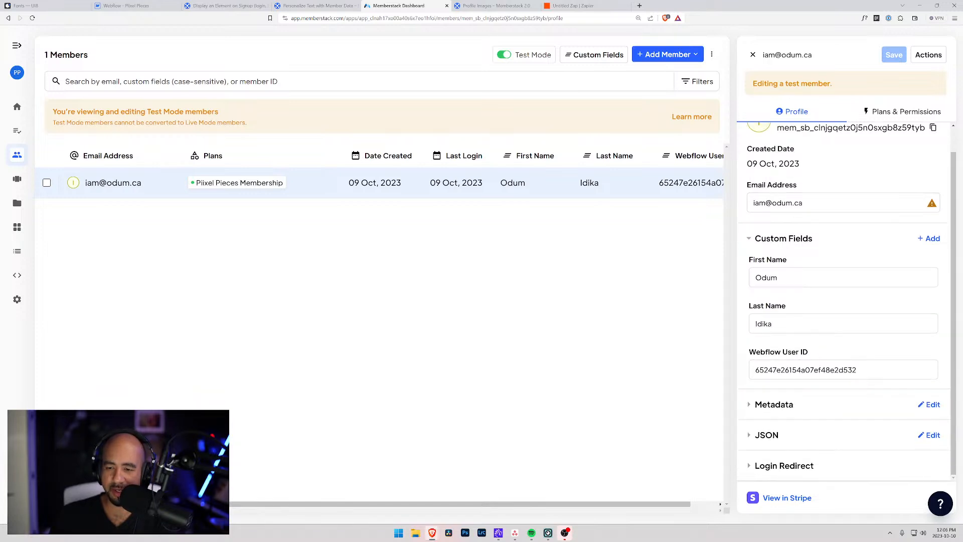
{"action": "scroll", "coordinate": [848, 303], "scroll_direction": "up", "scroll_amount": 1}
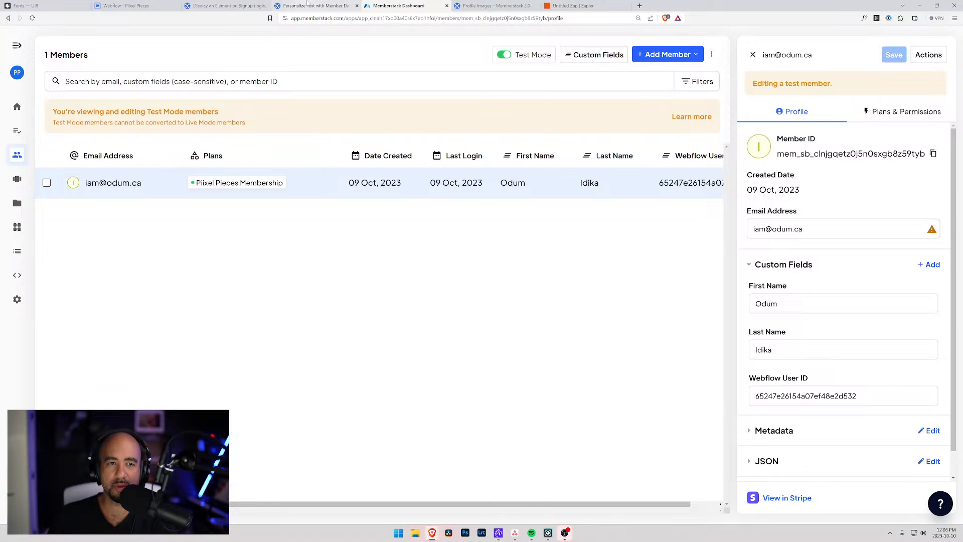
{"action": "left_click", "coordinate": [135, 4]}
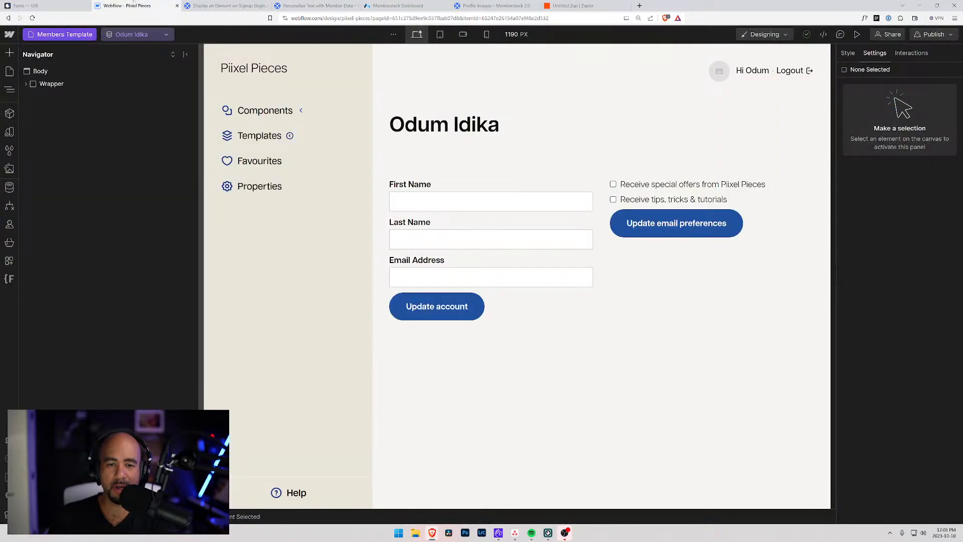
Confirm the account form is named Update Account, then switch to the Untitled Zap.
{"action": "left_click", "coordinate": [472, 217]}
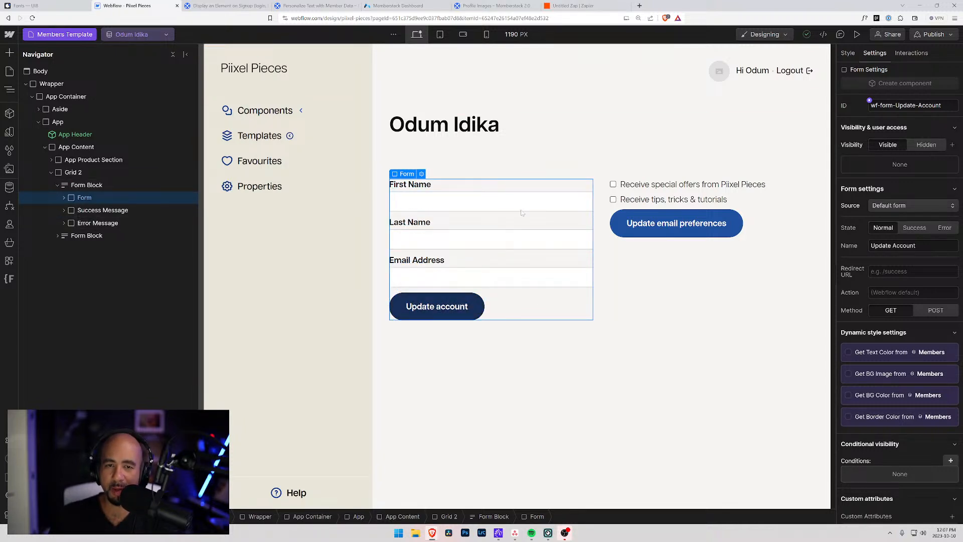
{"action": "left_click", "coordinate": [397, 6]}
{"action": "left_click", "coordinate": [565, 6]}
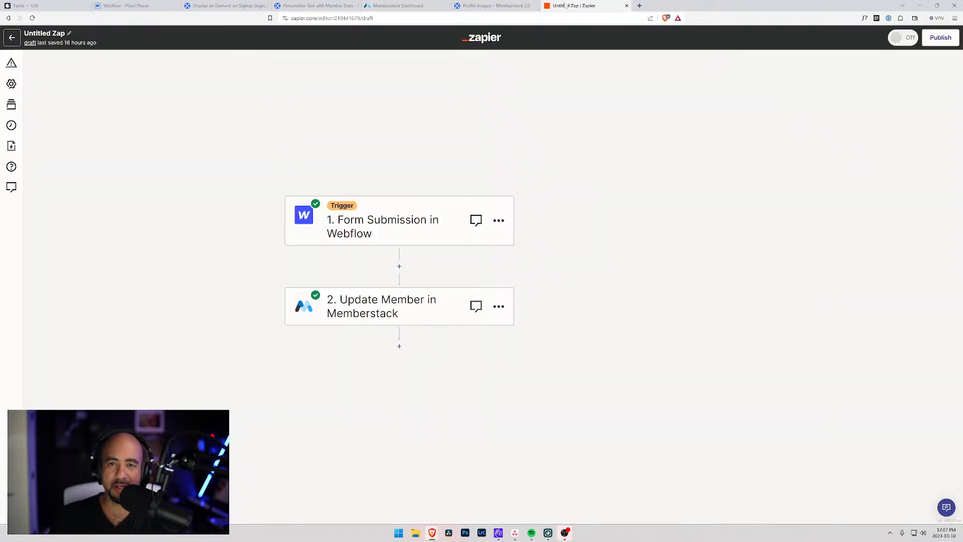
Check the Update Account trigger and Update Member mappings: First Name→Data Name, Last Name→Data Last Name.
{"action": "left_click", "coordinate": [430, 220]}
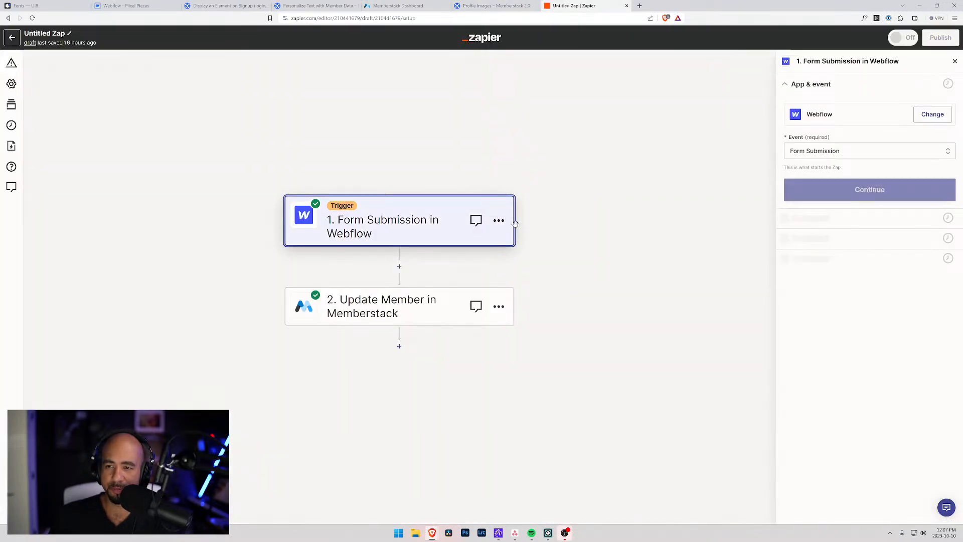
{"action": "left_click", "coordinate": [883, 193]}
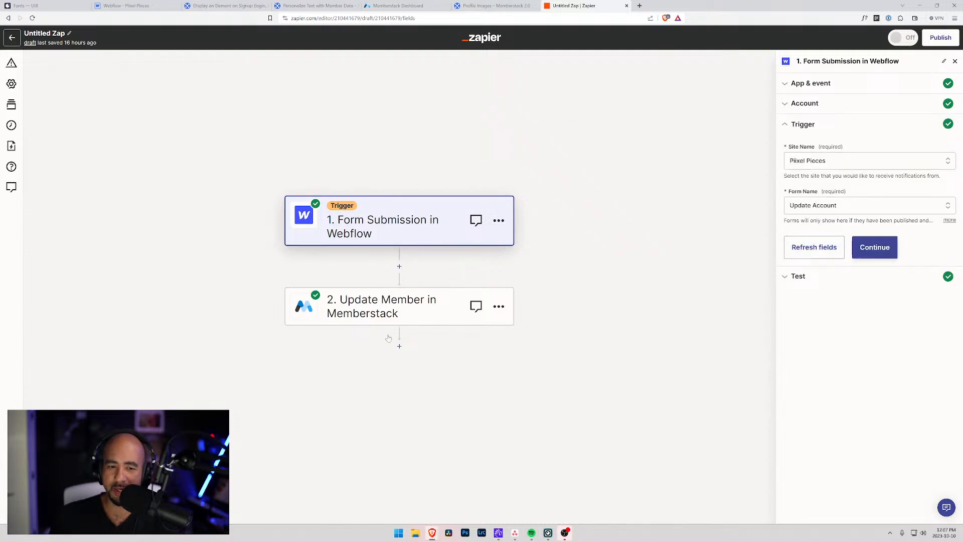
{"action": "left_click", "coordinate": [381, 311]}
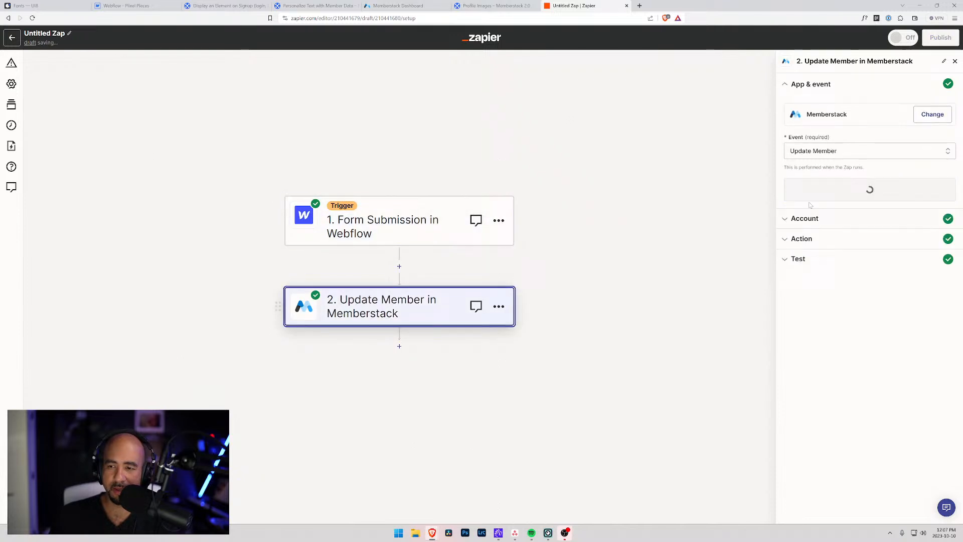
{"action": "left_click", "coordinate": [786, 224]}
{"action": "left_click", "coordinate": [798, 231]}
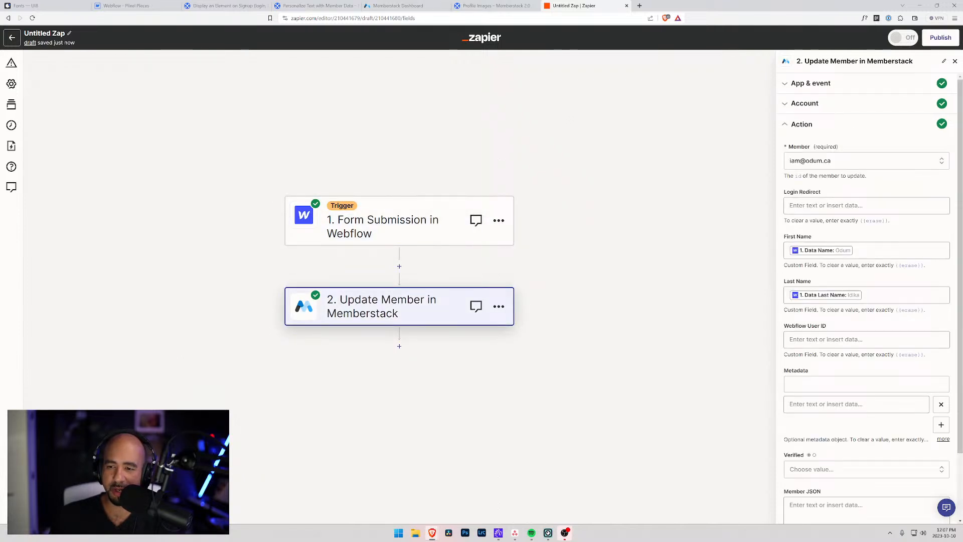
{"action": "scroll", "coordinate": [805, 387], "scroll_direction": "down", "scroll_amount": 2}
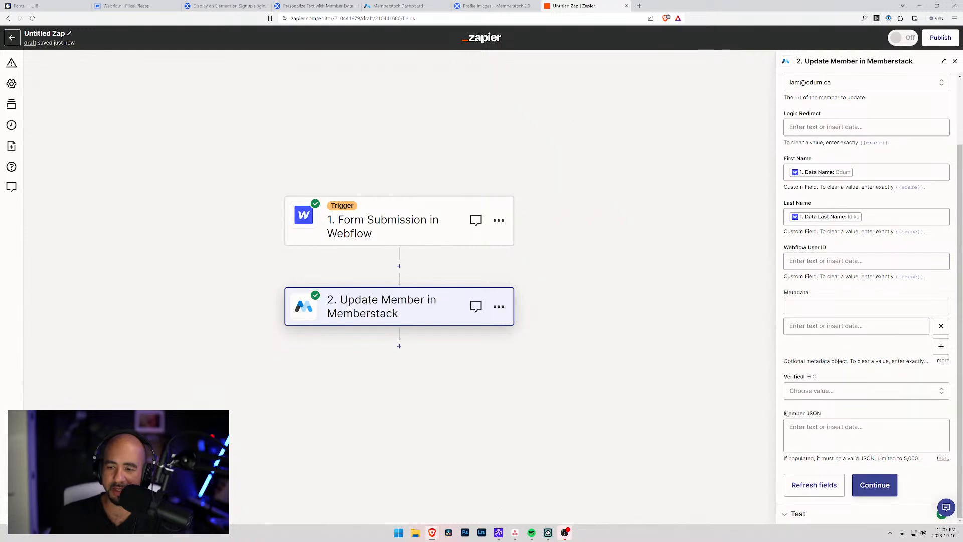
{"action": "scroll", "coordinate": [847, 398], "scroll_direction": "up", "scroll_amount": 2}
{"action": "scroll", "coordinate": [564, 258], "scroll_direction": "up", "scroll_amount": 2}
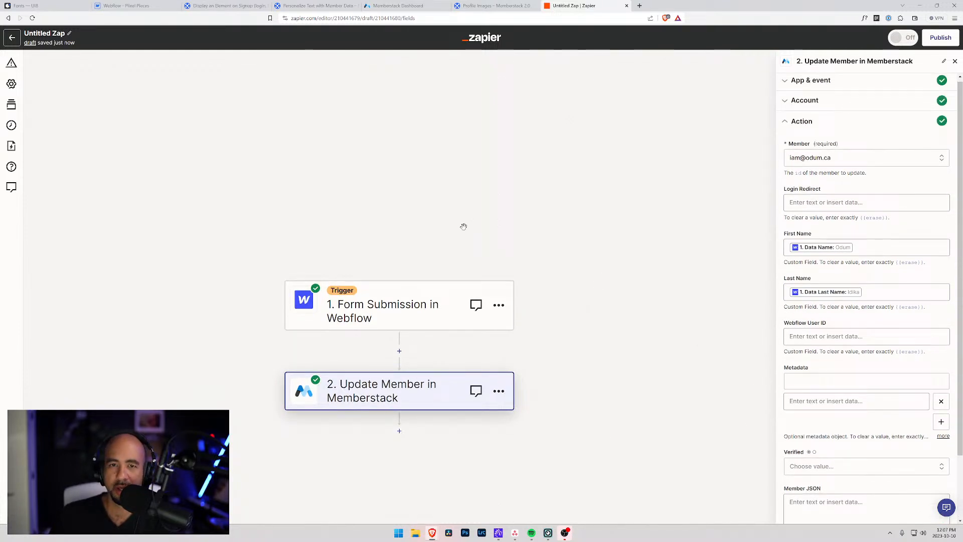
{"action": "scroll", "coordinate": [464, 226], "scroll_direction": "down", "scroll_amount": 4}
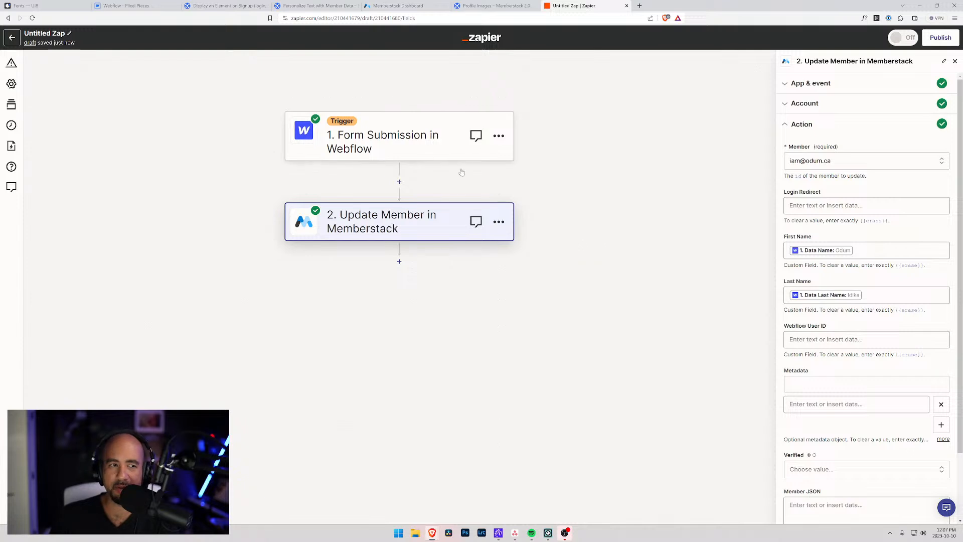
{"action": "scroll", "coordinate": [386, 118], "scroll_direction": "up", "scroll_amount": 4}
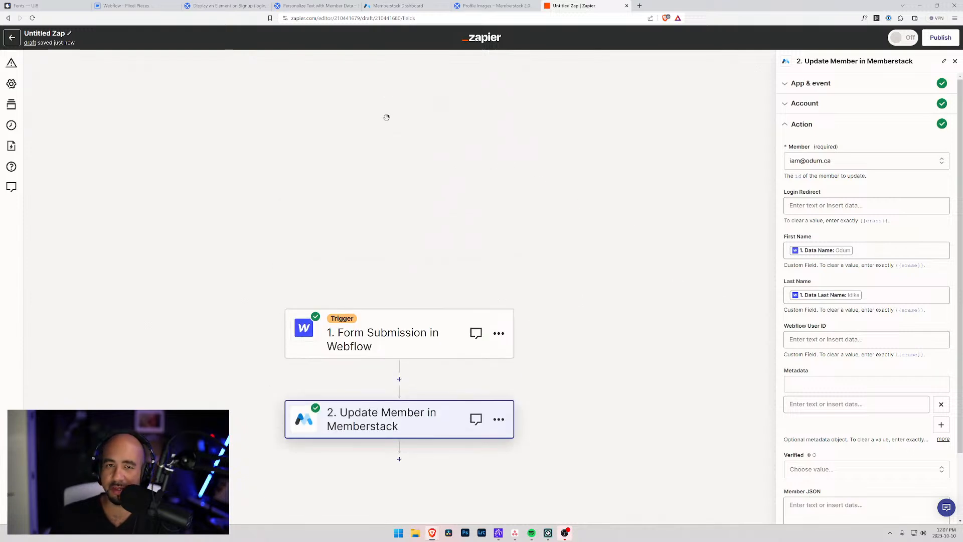
Check the Piixel Pieces Membership plan, Gated Content and test member, then open Devtools.
{"action": "left_click", "coordinate": [416, 5]}
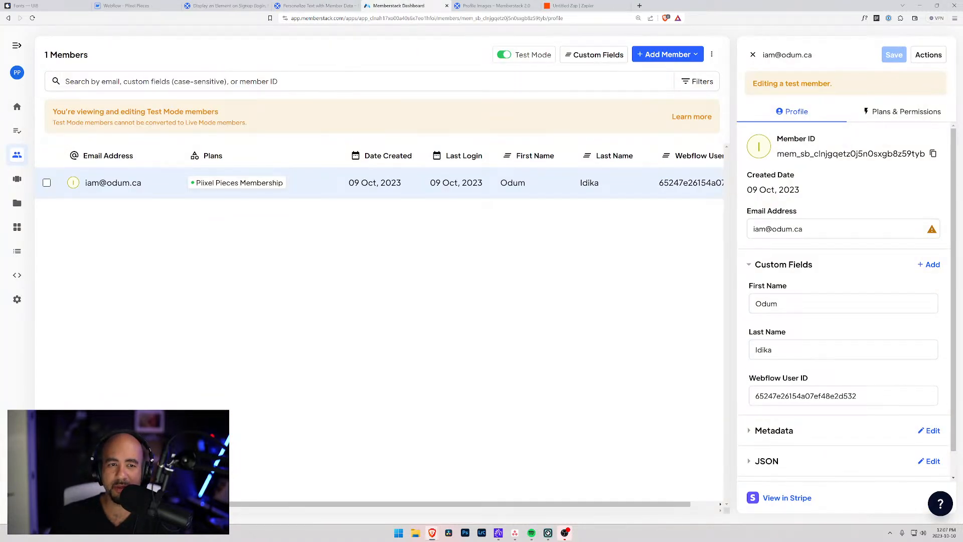
{"action": "left_click", "coordinate": [17, 178]}
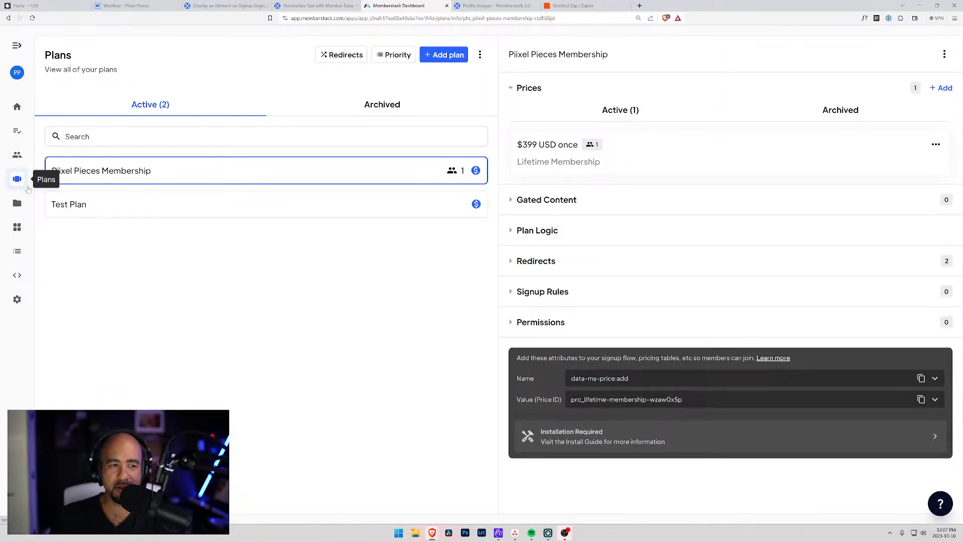
{"action": "left_click", "coordinate": [17, 202]}
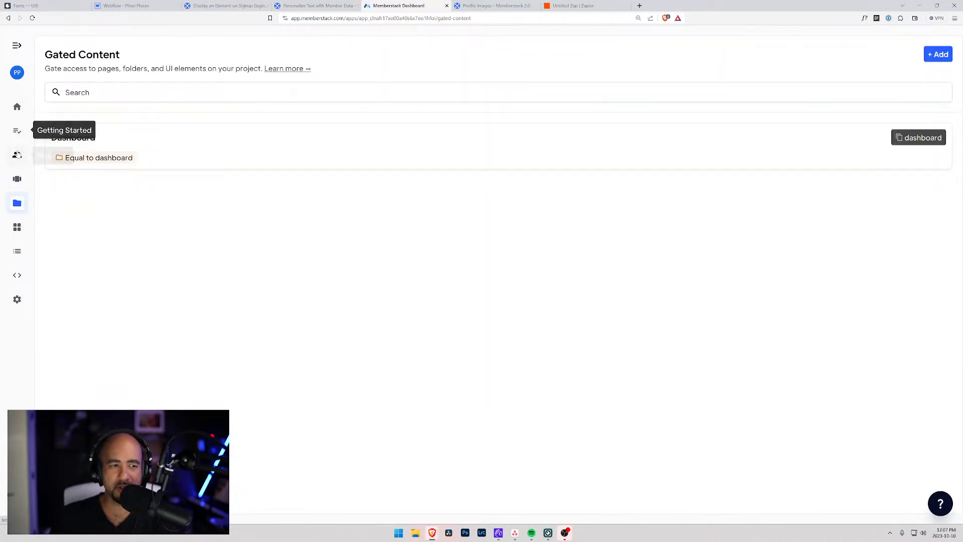
{"action": "left_click", "coordinate": [17, 155]}
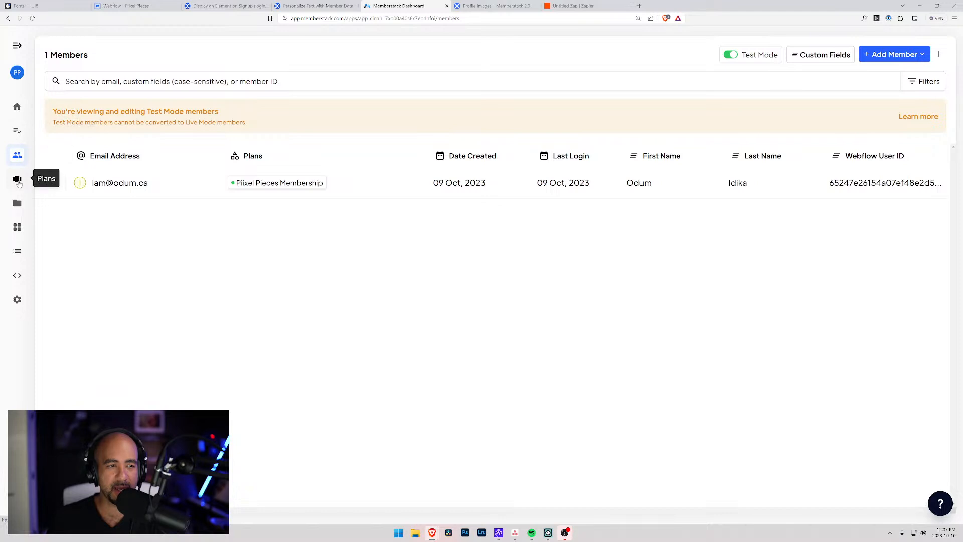
{"action": "left_click", "coordinate": [17, 228]}
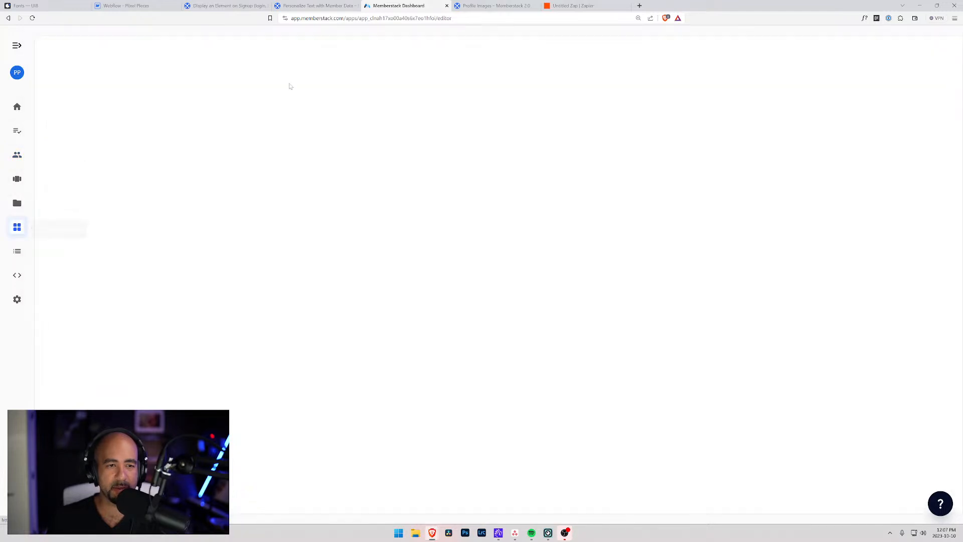
Search attributes for 'email' to find data-ms-form=email, then browse the Templates and Components galleries.
{"action": "left_click", "coordinate": [272, 59]}
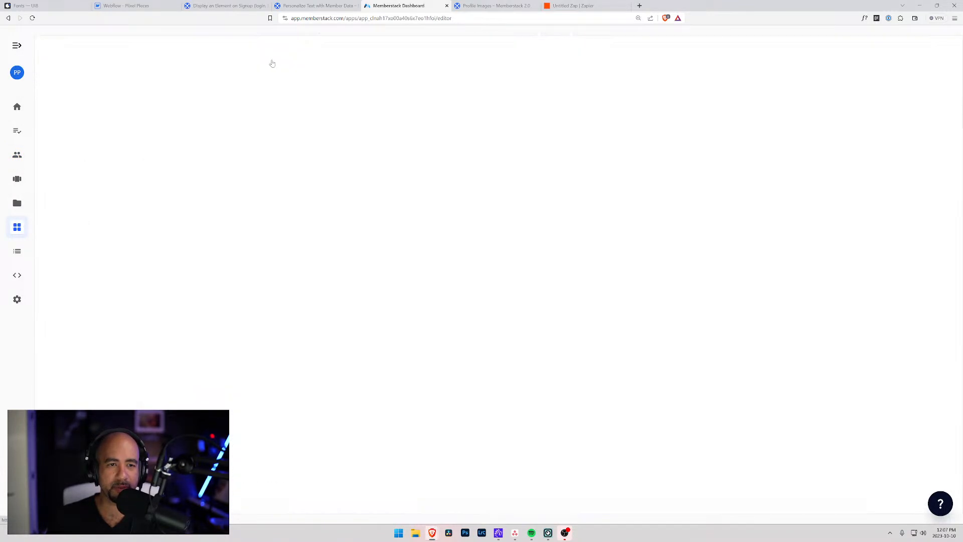
{"action": "left_click", "coordinate": [155, 59]}
{"action": "left_click", "coordinate": [211, 58]}
{"action": "left_click", "coordinate": [301, 97]}
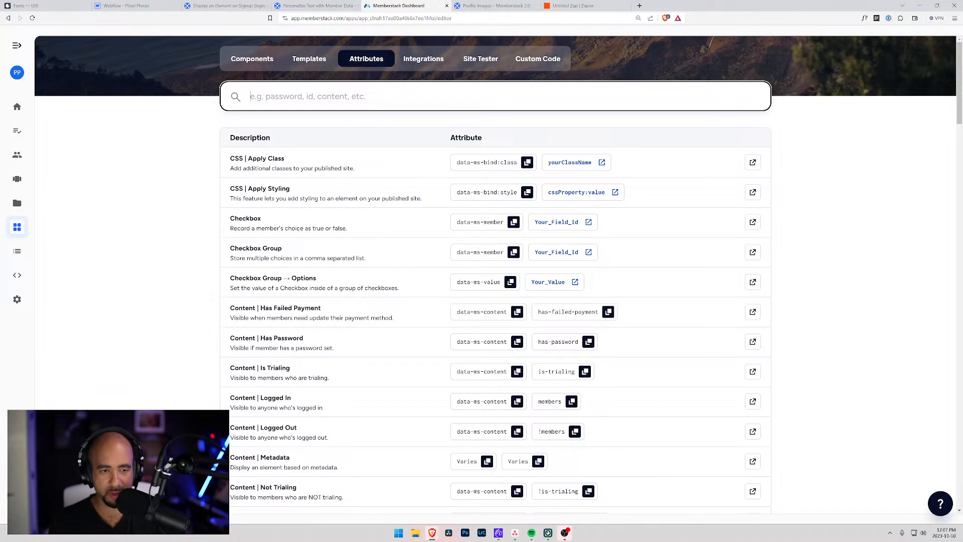
{"action": "type", "text": "p"}
{"action": "key", "text": "BackSpace"}
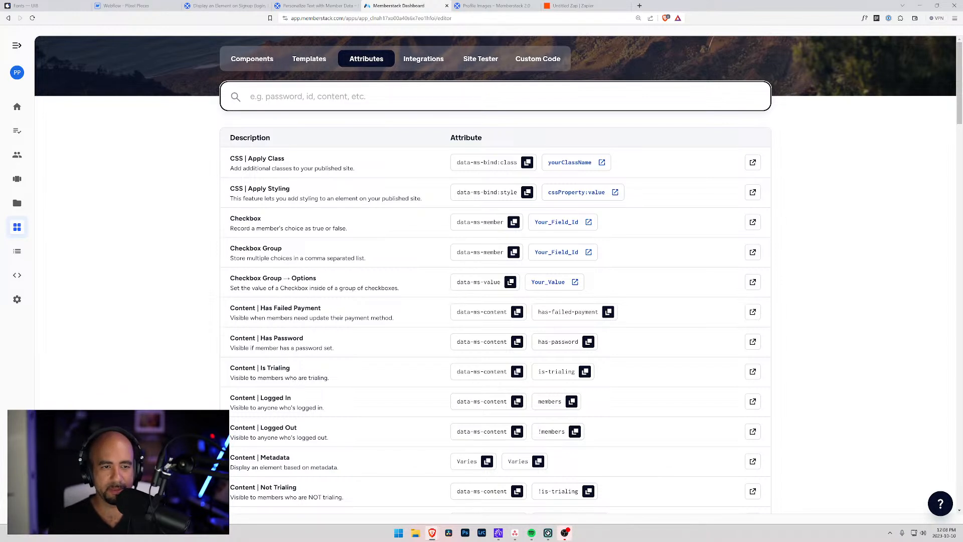
{"action": "type", "text": "email"}
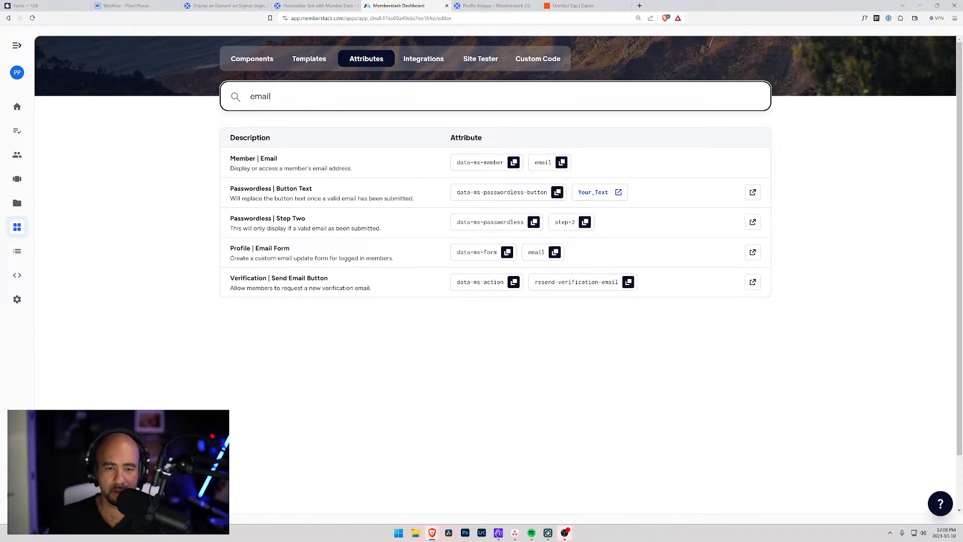
{"action": "left_click", "coordinate": [309, 58]}
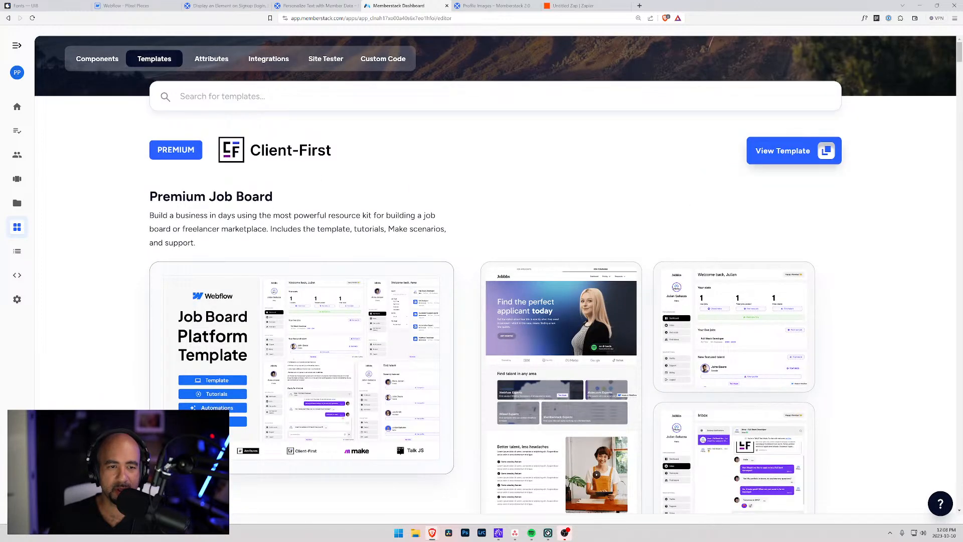
{"action": "left_click", "coordinate": [110, 60]}
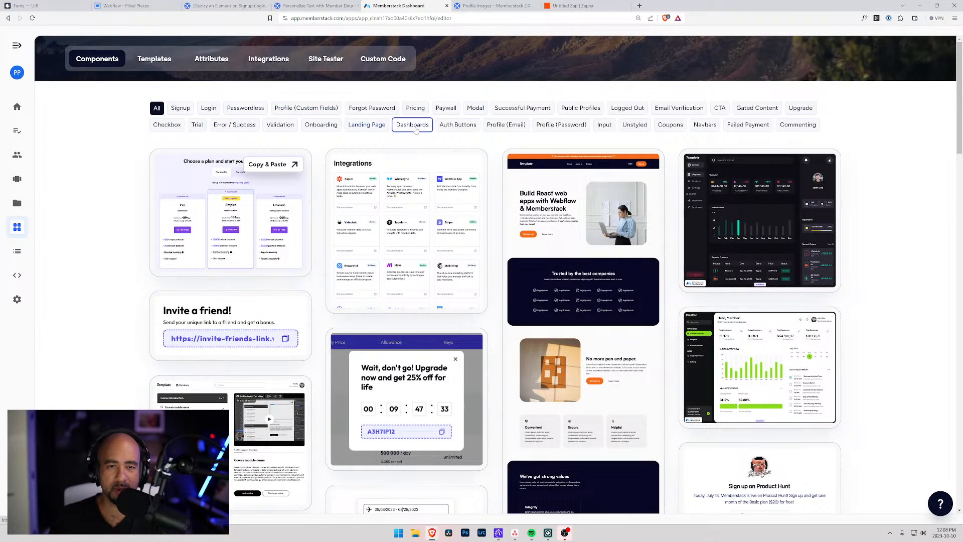
Filter Memberstack components to Profile (Email) and copy the Dashboard Profile component.
{"action": "left_click", "coordinate": [506, 125]}
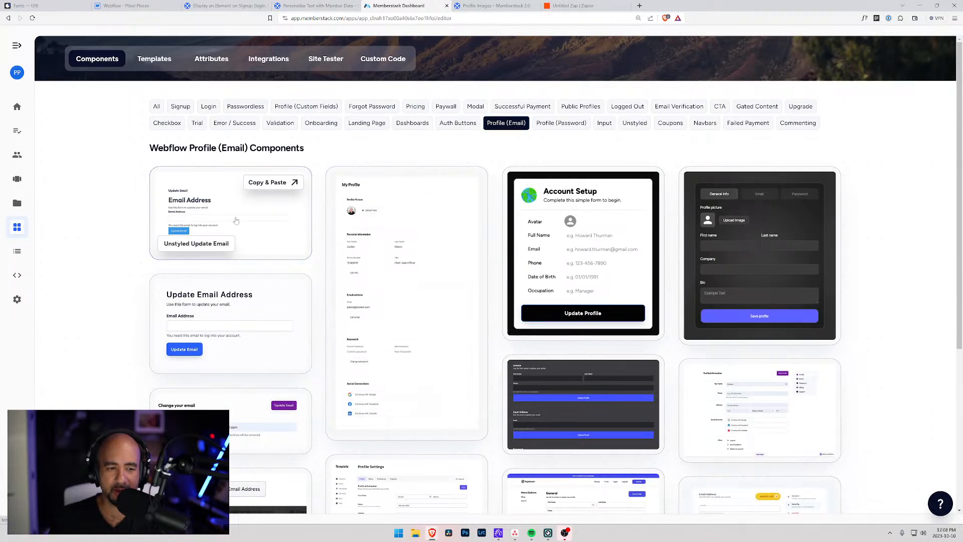
{"action": "scroll", "coordinate": [334, 319], "scroll_direction": "down", "scroll_amount": 5}
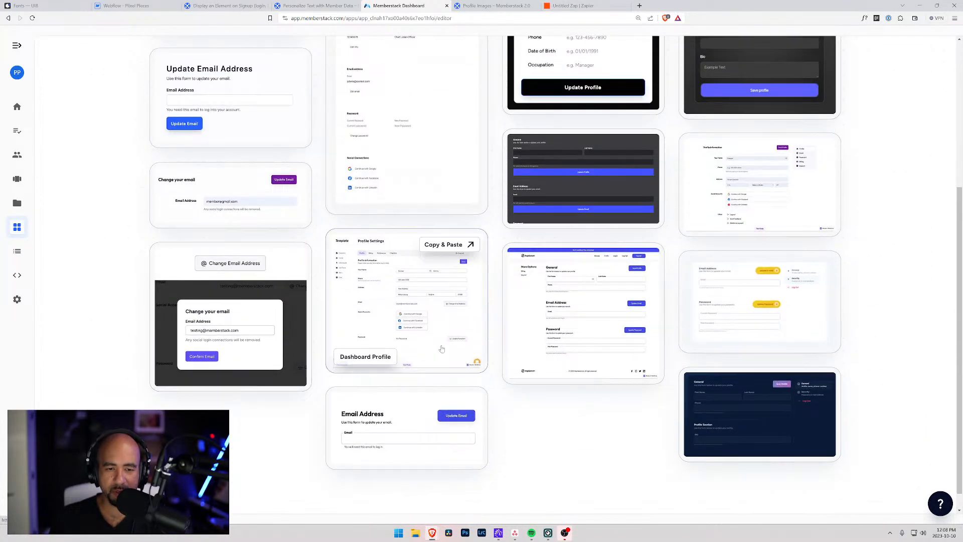
{"action": "left_click", "coordinate": [379, 359]}
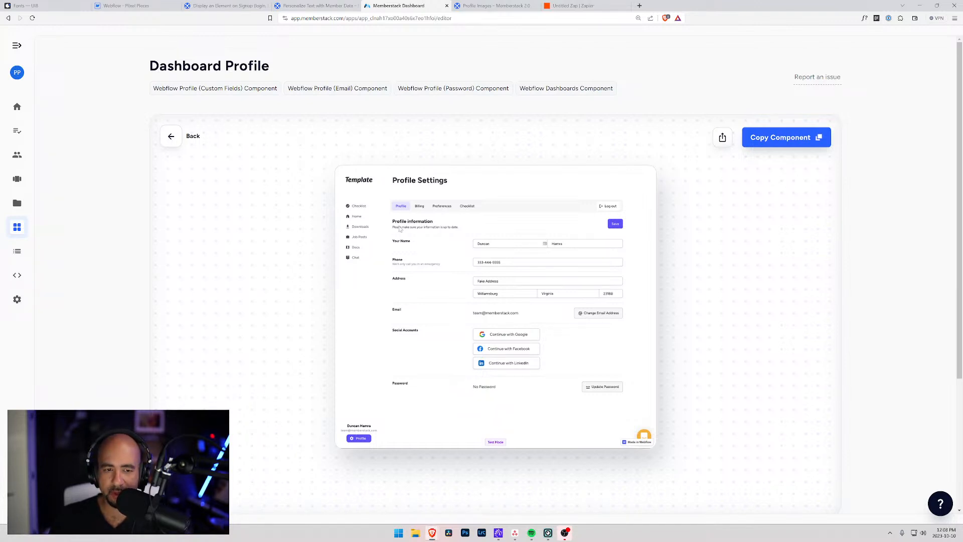
{"action": "scroll", "coordinate": [426, 300], "scroll_direction": "down", "scroll_amount": 2}
{"action": "scroll", "coordinate": [437, 335], "scroll_direction": "up", "scroll_amount": 2}
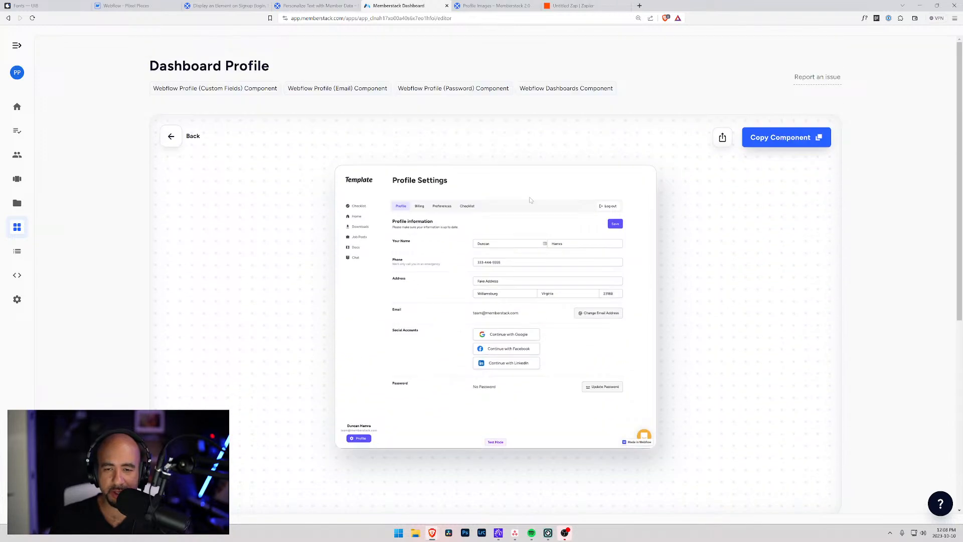
{"action": "left_click", "coordinate": [770, 138]}
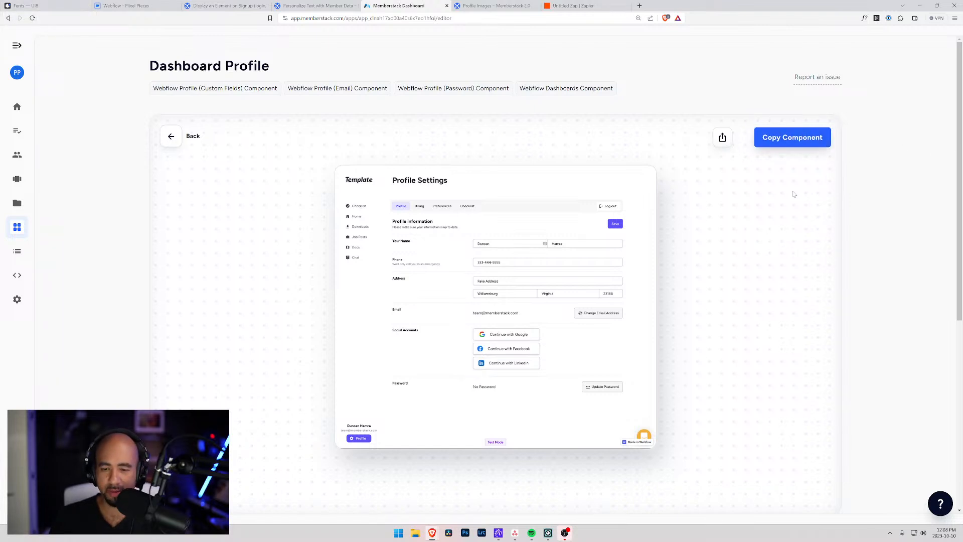
Inspect the Copy Component button's markup in browser DevTools before returning to Webflow.
{"action": "key", "text": "F12"}
{"action": "key", "text": "ctrl+shift+c"}
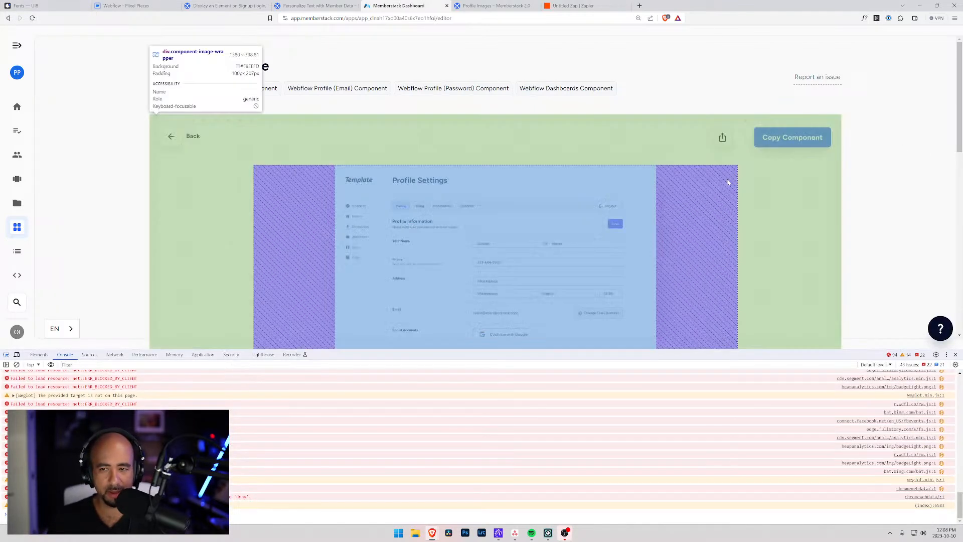
{"action": "left_click", "coordinate": [776, 137]}
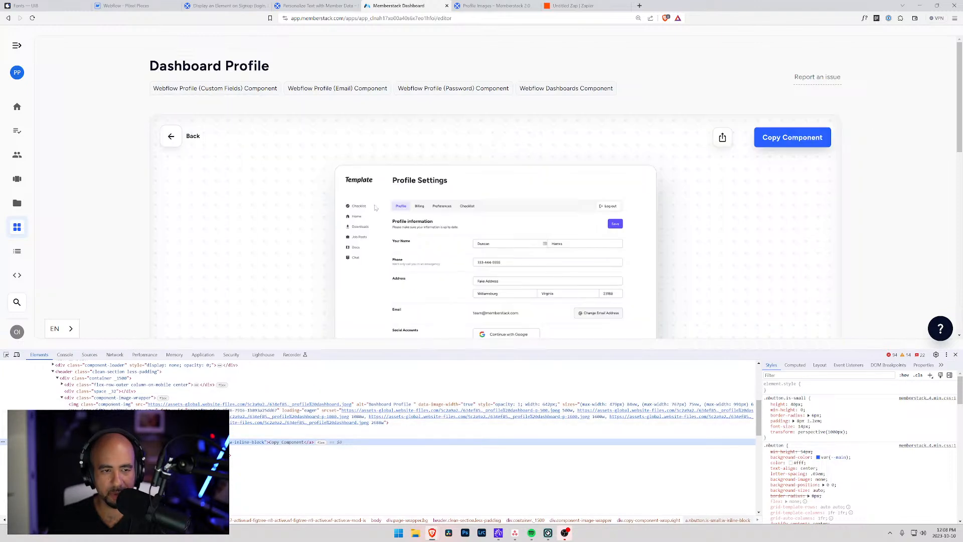
{"action": "left_click", "coordinate": [127, 6]}
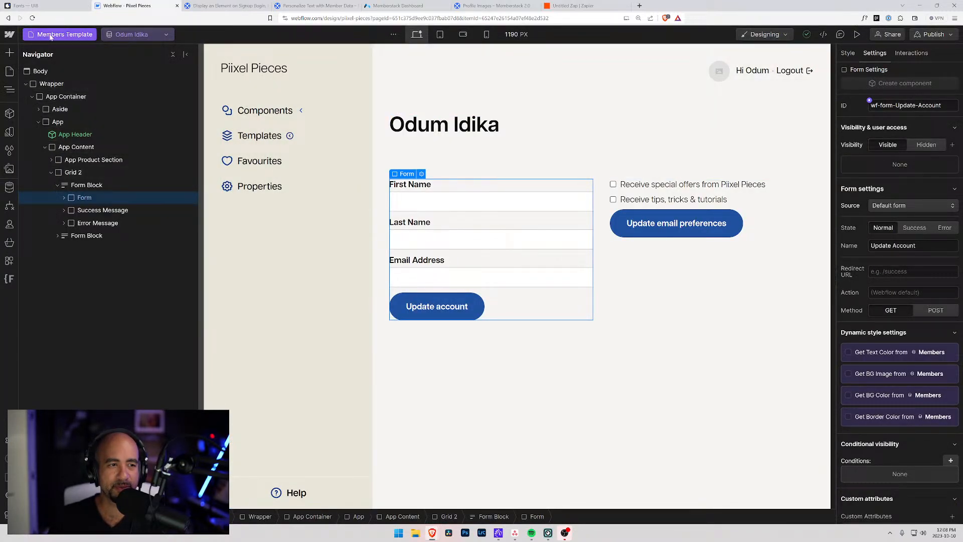
Open the Account page and delete Grid 2 from App Content, keeping the My account heading.
{"action": "left_click", "coordinate": [10, 71]}
{"action": "left_click", "coordinate": [64, 179]}
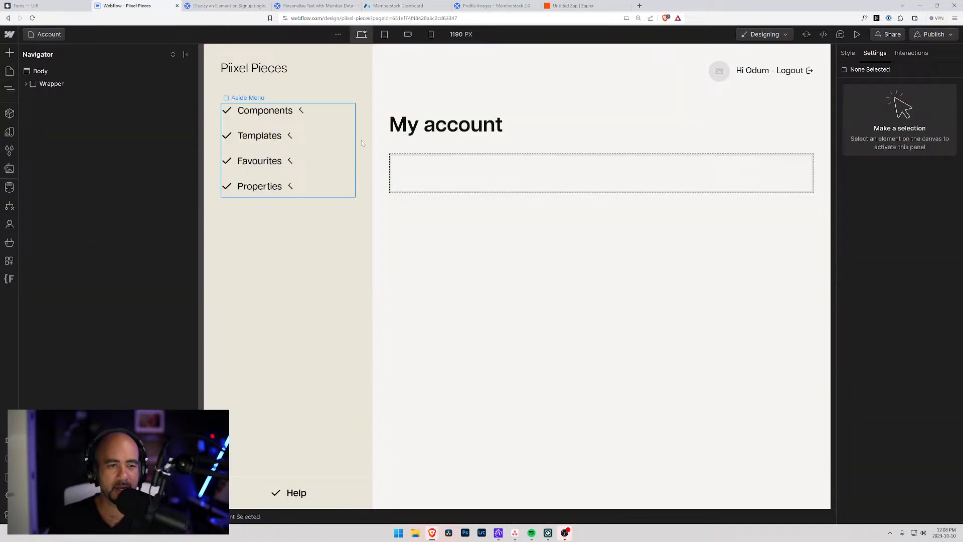
{"action": "left_click", "coordinate": [27, 84]}
{"action": "left_click", "coordinate": [33, 97]}
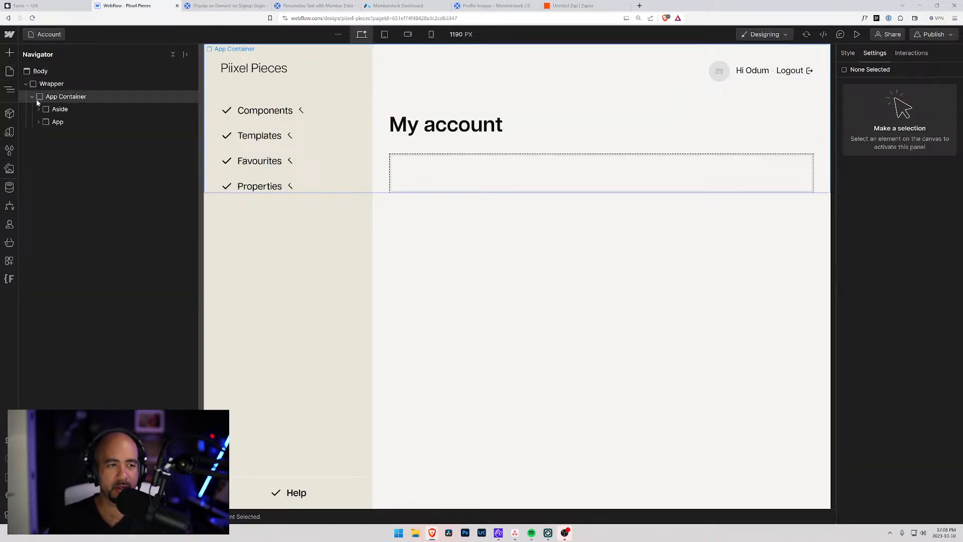
{"action": "left_click", "coordinate": [46, 124]}
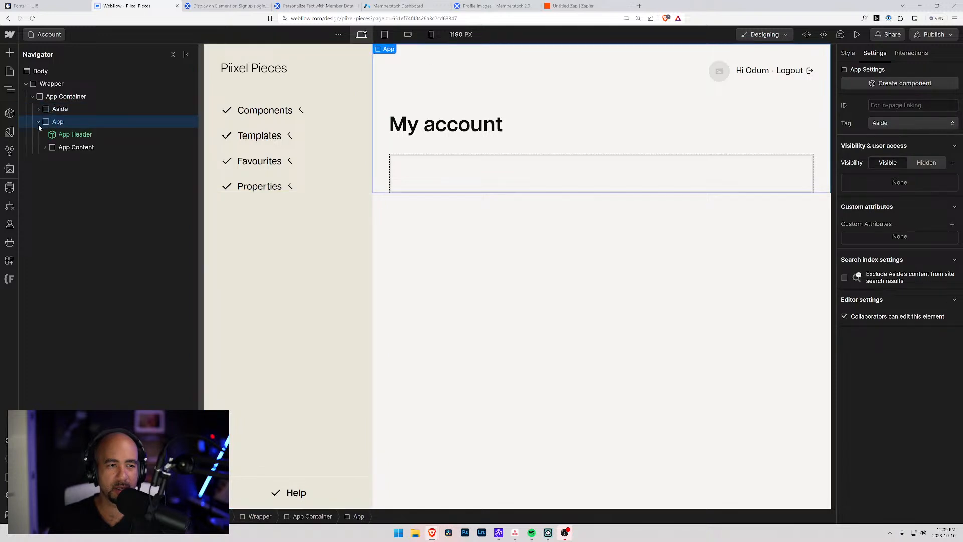
{"action": "left_click", "coordinate": [45, 147]}
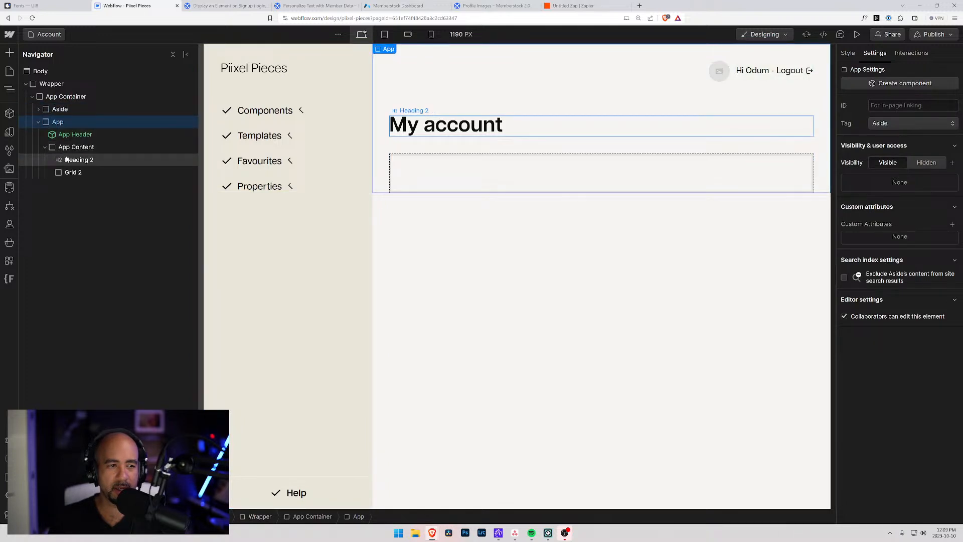
{"action": "left_click", "coordinate": [64, 173]}
{"action": "key", "text": "Delete"}
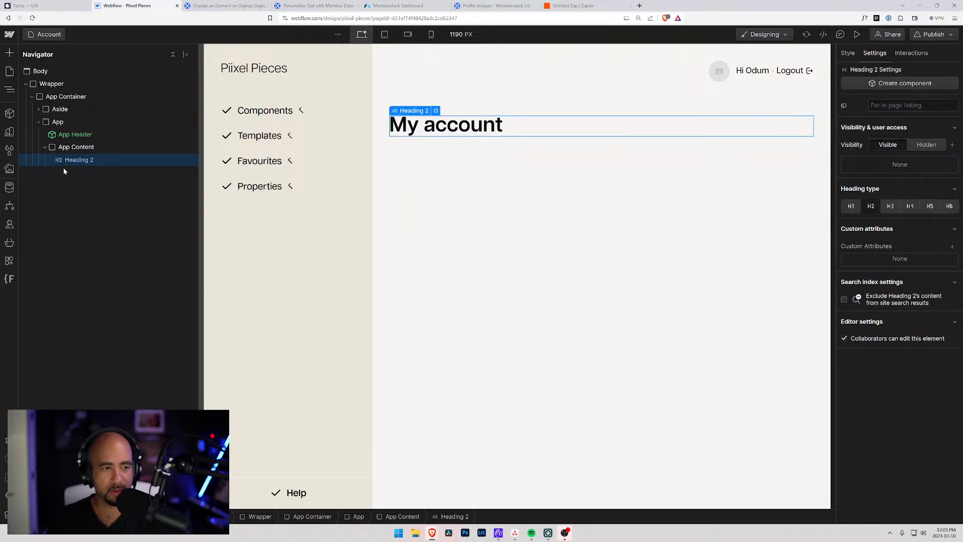
{"action": "left_click", "coordinate": [73, 147]}
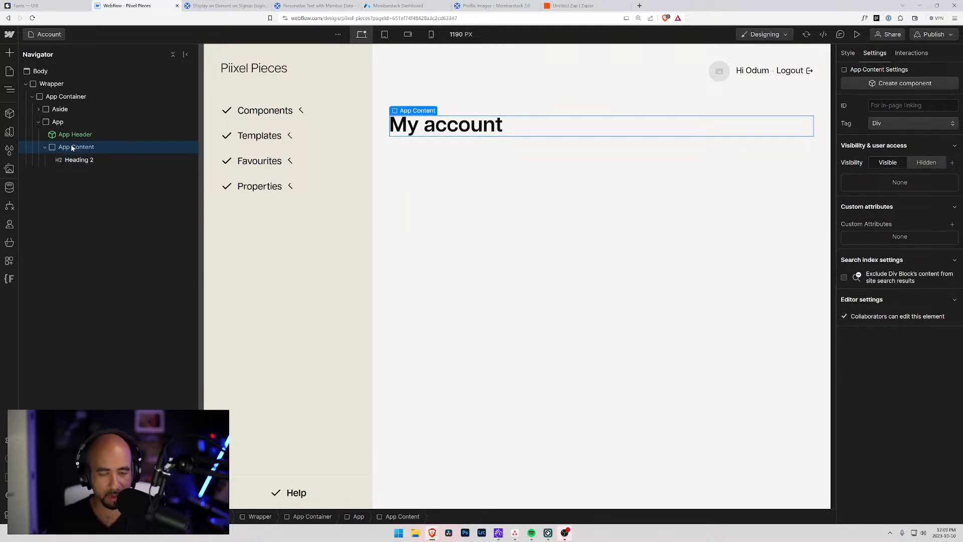
Paste the copied Profile Settings component into App Content and select the pasted block.
{"action": "right_click", "coordinate": [65, 150]}
{"action": "key", "text": "ctrl+v"}
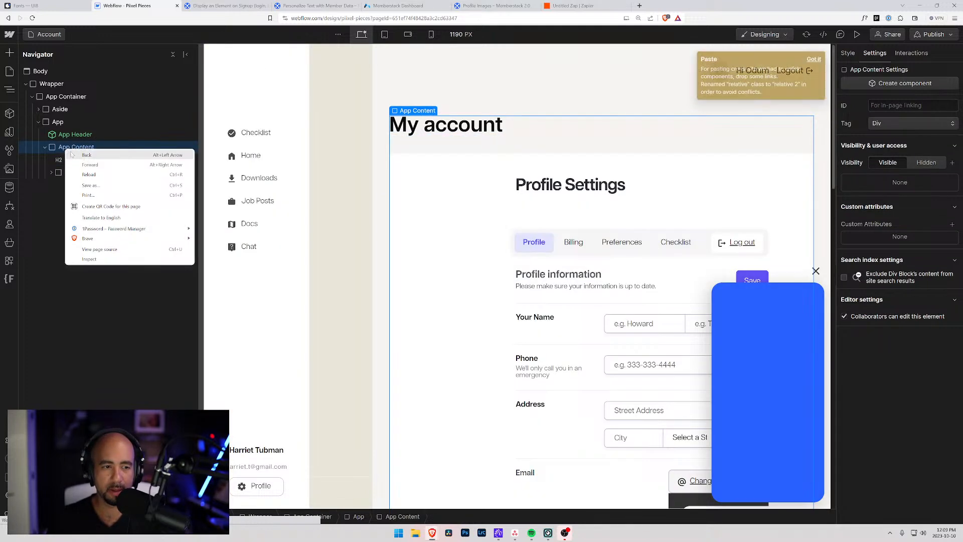
{"action": "left_click", "coordinate": [580, 166]}
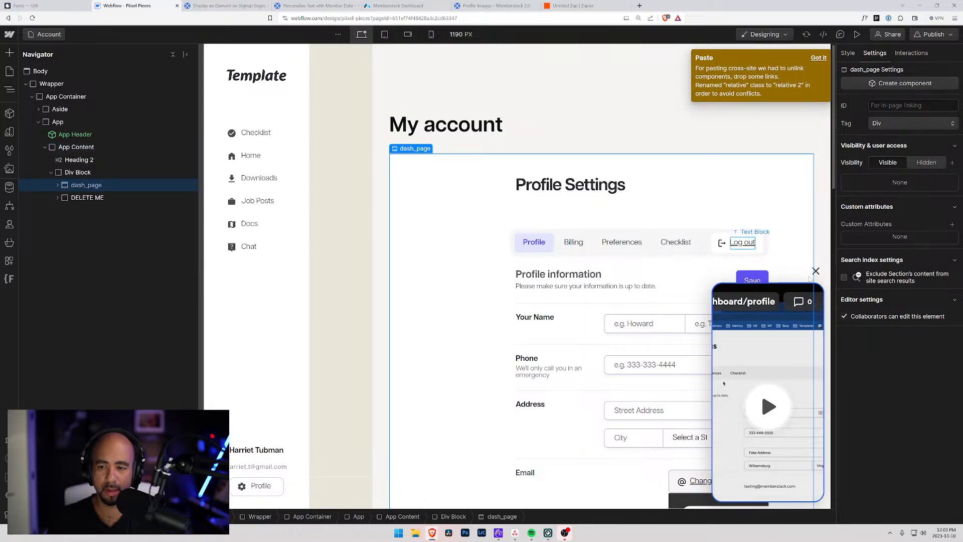
{"action": "scroll", "coordinate": [512, 223], "scroll_direction": "down", "scroll_amount": 5}
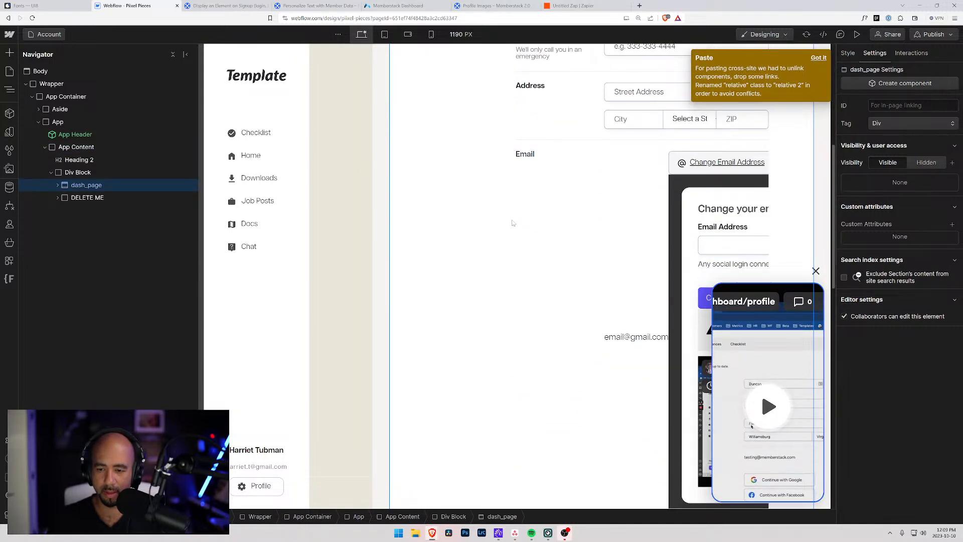
{"action": "scroll", "coordinate": [513, 222], "scroll_direction": "down", "scroll_amount": 5}
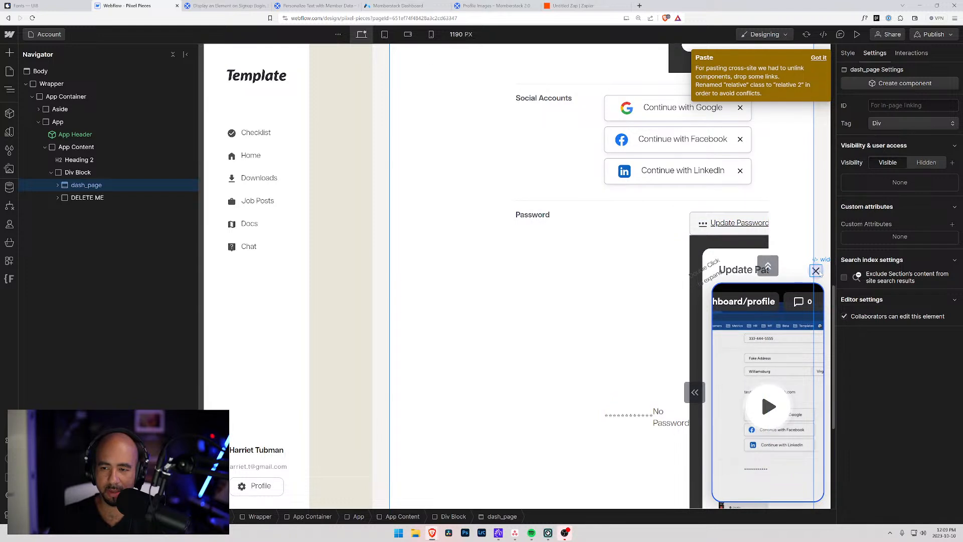
Review the pasted form's embedded widget and fields, then preview the Account page.
{"action": "left_click", "coordinate": [748, 289]}
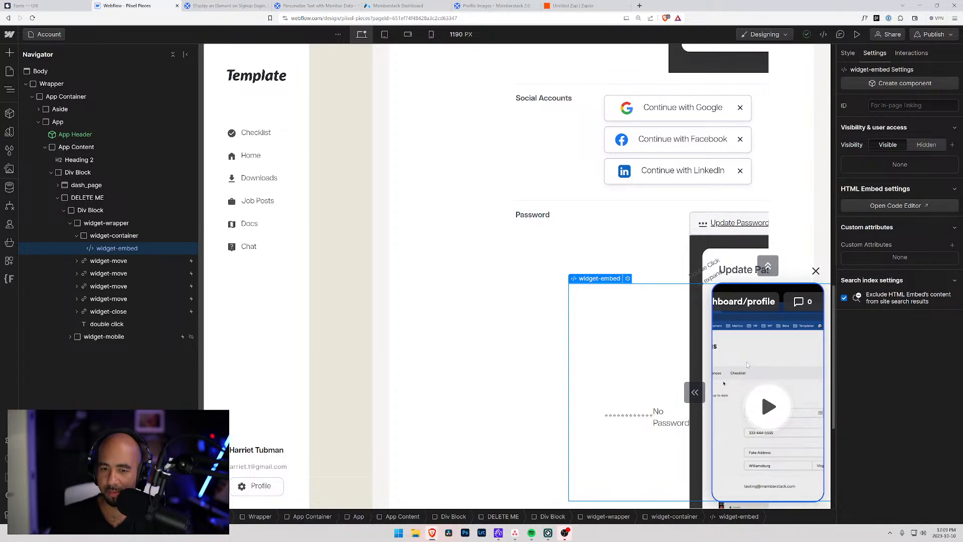
{"action": "scroll", "coordinate": [558, 257], "scroll_direction": "up", "scroll_amount": 10}
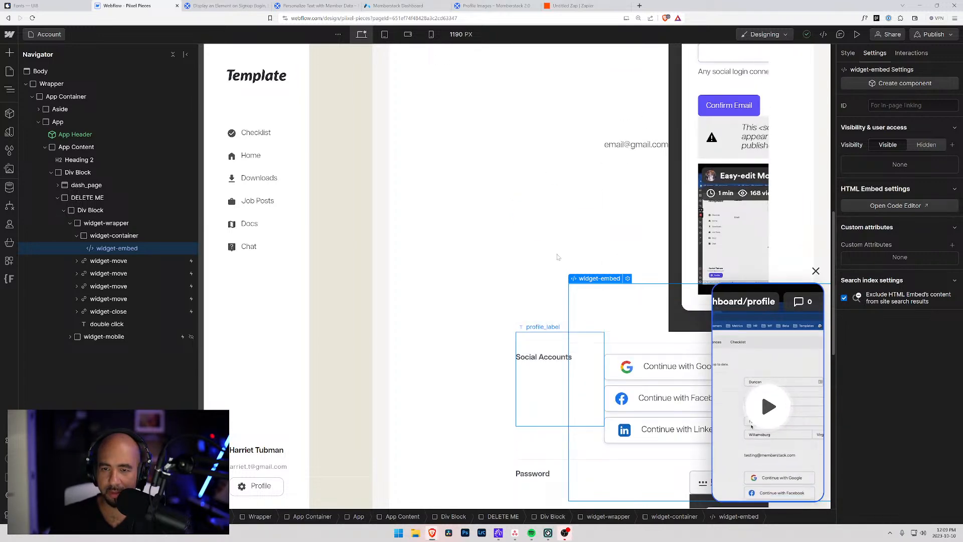
{"action": "scroll", "coordinate": [558, 256], "scroll_direction": "up", "scroll_amount": 2}
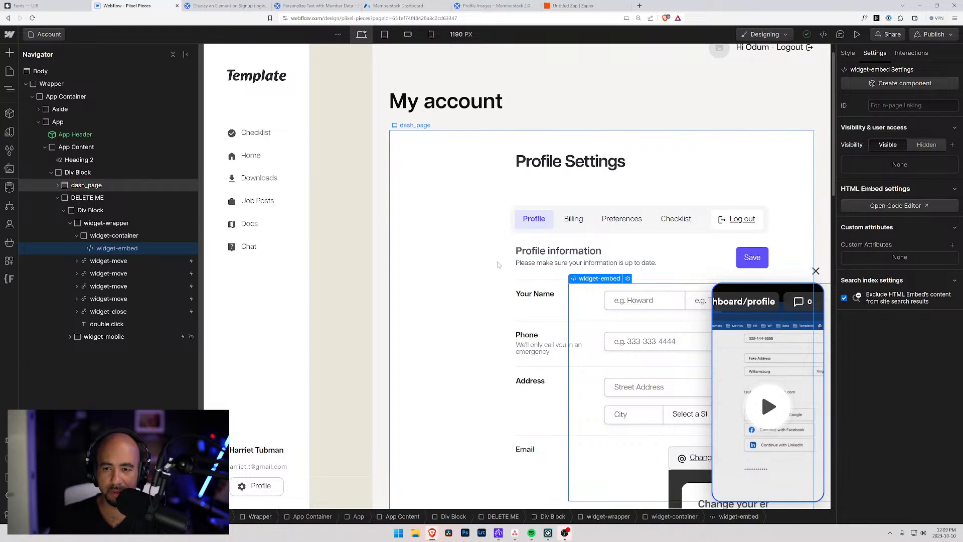
{"action": "scroll", "coordinate": [497, 263], "scroll_direction": "down", "scroll_amount": 4}
{"action": "scroll", "coordinate": [496, 262], "scroll_direction": "down", "scroll_amount": 1}
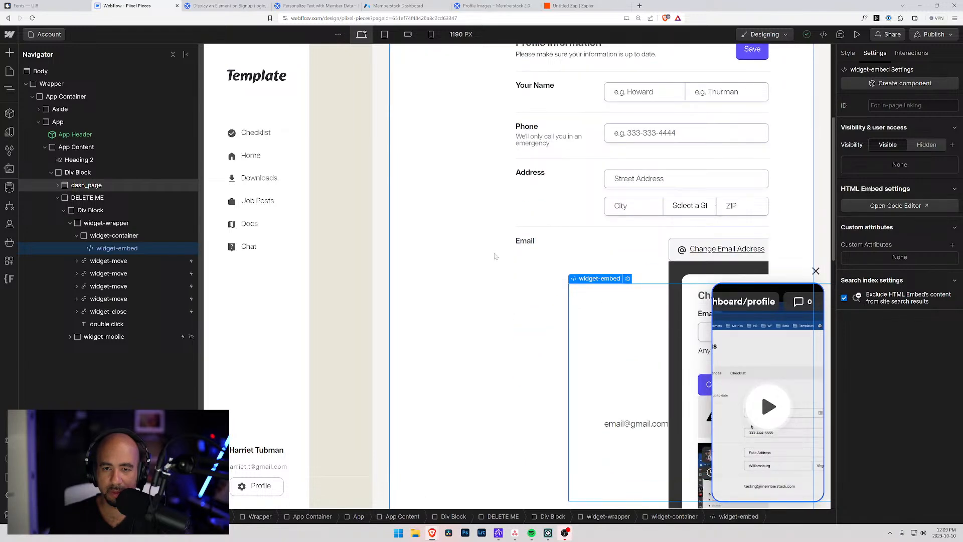
{"action": "scroll", "coordinate": [494, 256], "scroll_direction": "down", "scroll_amount": 6}
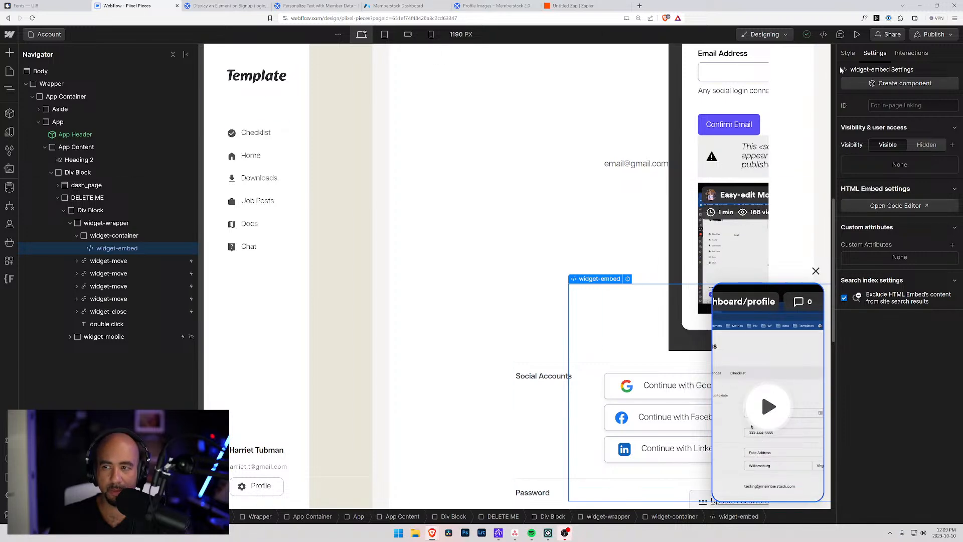
{"action": "key", "text": "ctrl+shift+p"}
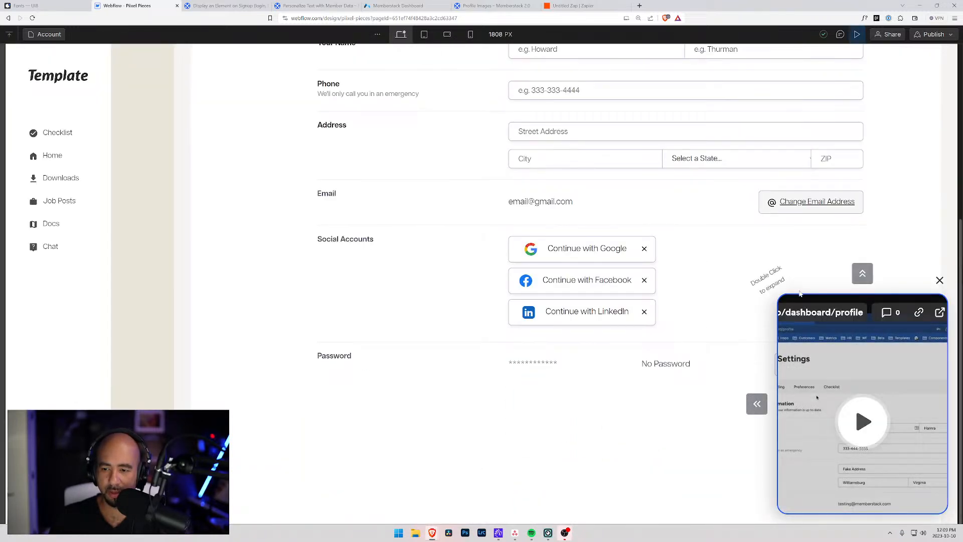
Close the floating video widget in preview and return to design mode.
{"action": "scroll", "coordinate": [594, 313], "scroll_direction": "up", "scroll_amount": 5}
{"action": "scroll", "coordinate": [594, 313], "scroll_direction": "down", "scroll_amount": 5}
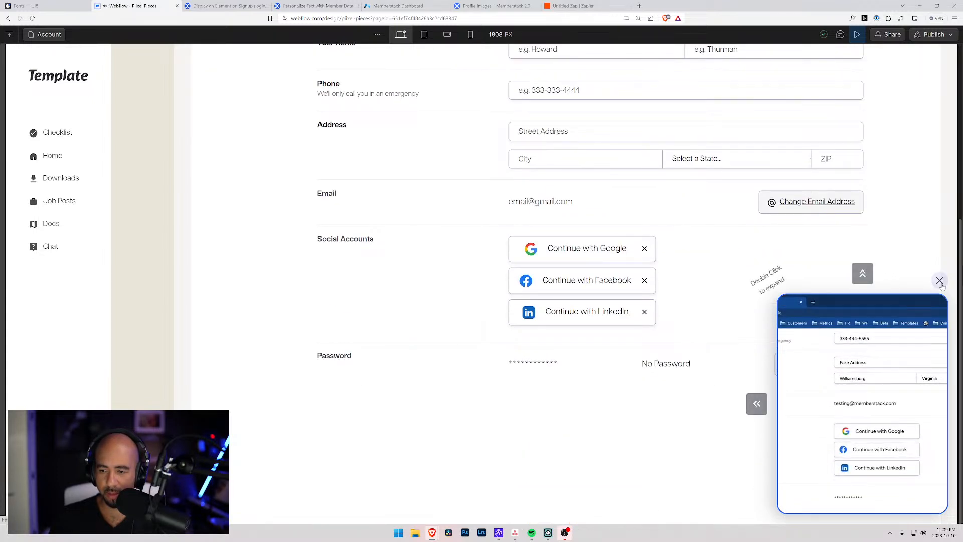
{"action": "left_click", "coordinate": [863, 274]}
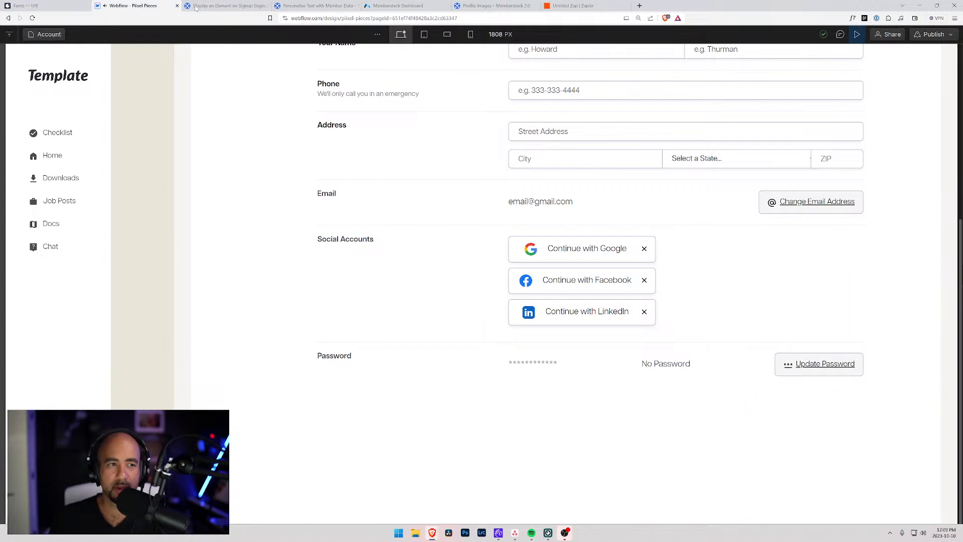
{"action": "left_click", "coordinate": [858, 34]}
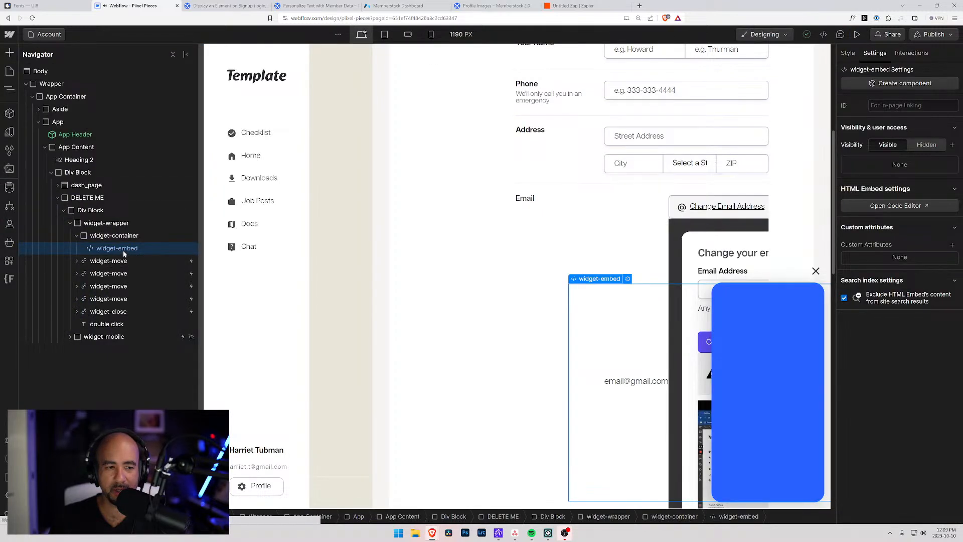
Delete the DELETE ME block with the floating video widget, leaving dash_page under Div Block.
{"action": "left_click", "coordinate": [87, 237]}
{"action": "left_click", "coordinate": [77, 236]}
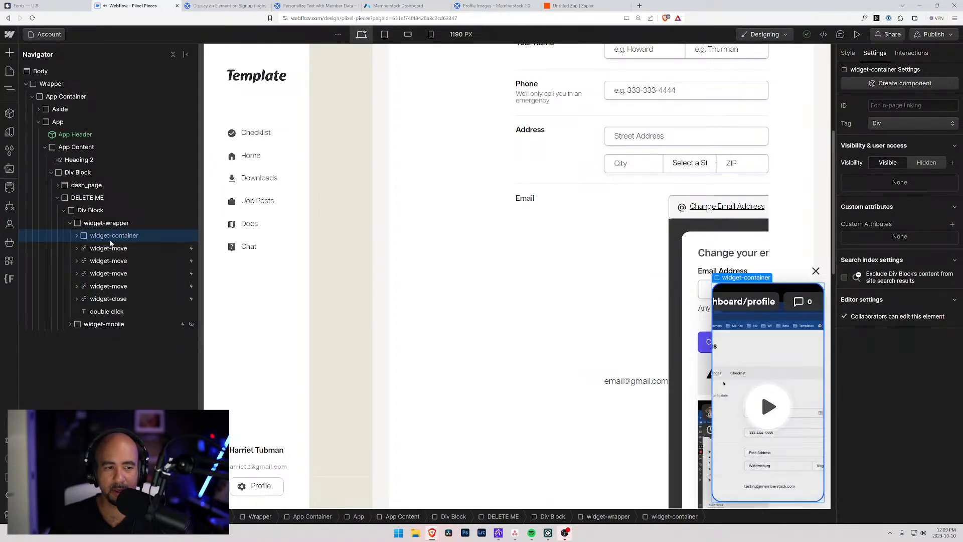
{"action": "left_click", "coordinate": [113, 298]}
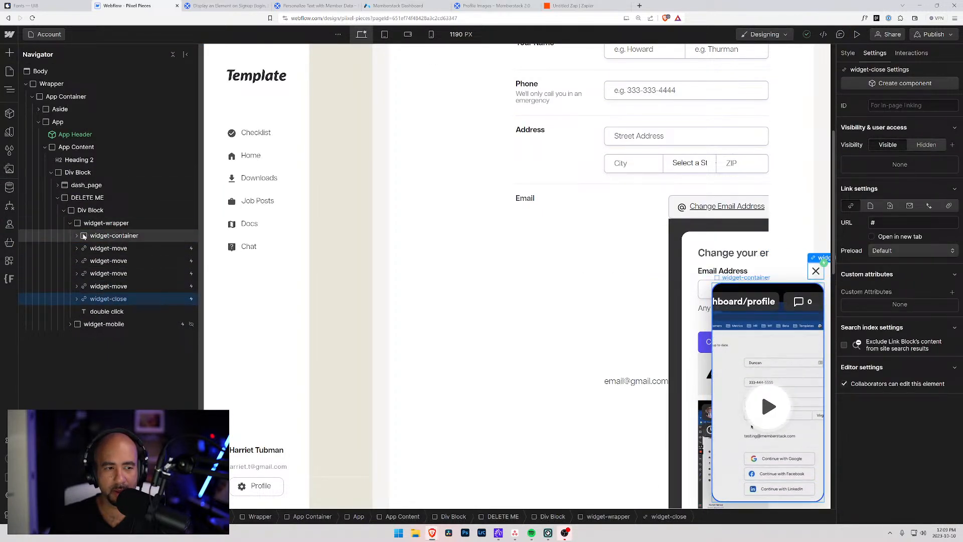
{"action": "left_click", "coordinate": [70, 223]}
{"action": "left_click", "coordinate": [90, 210]}
{"action": "left_click", "coordinate": [80, 197]}
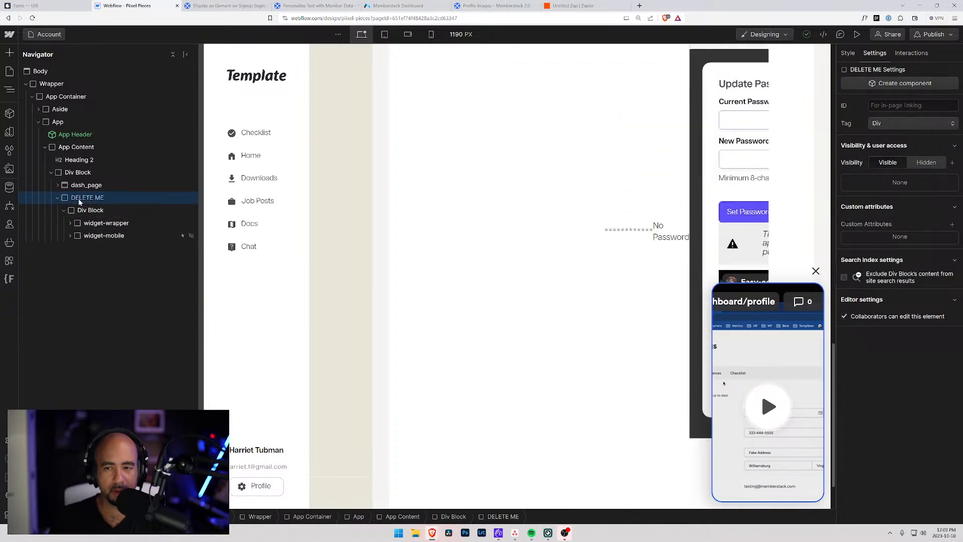
{"action": "key", "text": "Delete"}
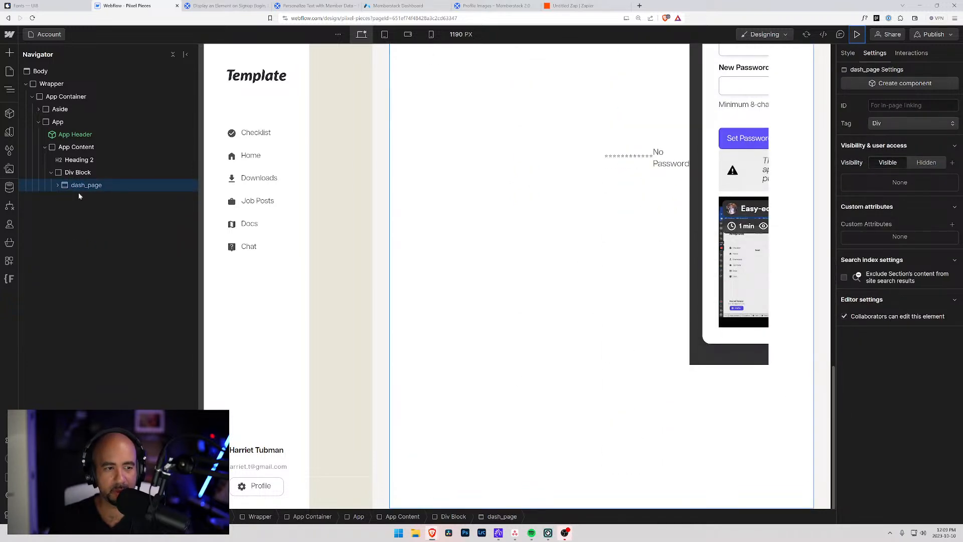
{"action": "scroll", "coordinate": [626, 285], "scroll_direction": "up", "scroll_amount": 10}
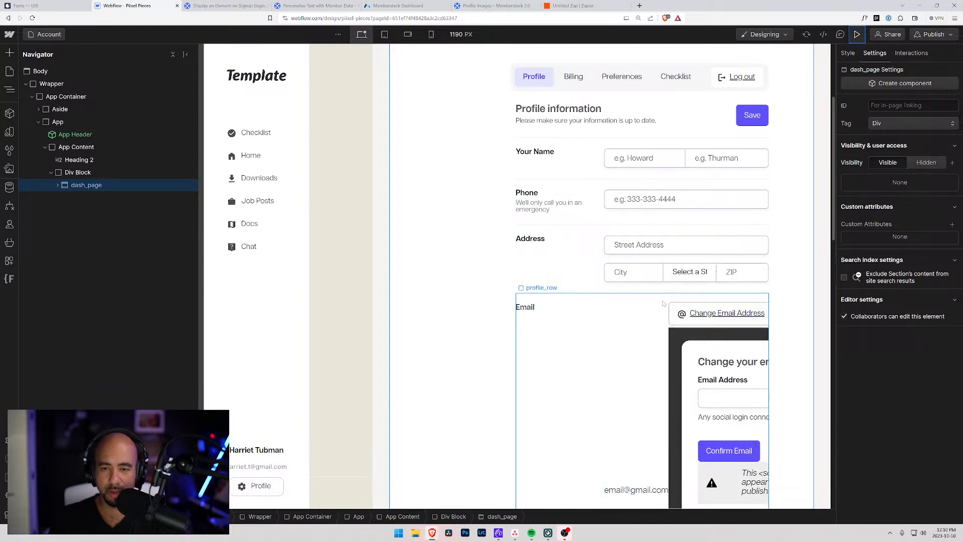
Select the Save button and expand the Tabs and no-margin branches to reveal profile_form.
{"action": "left_click", "coordinate": [743, 115]}
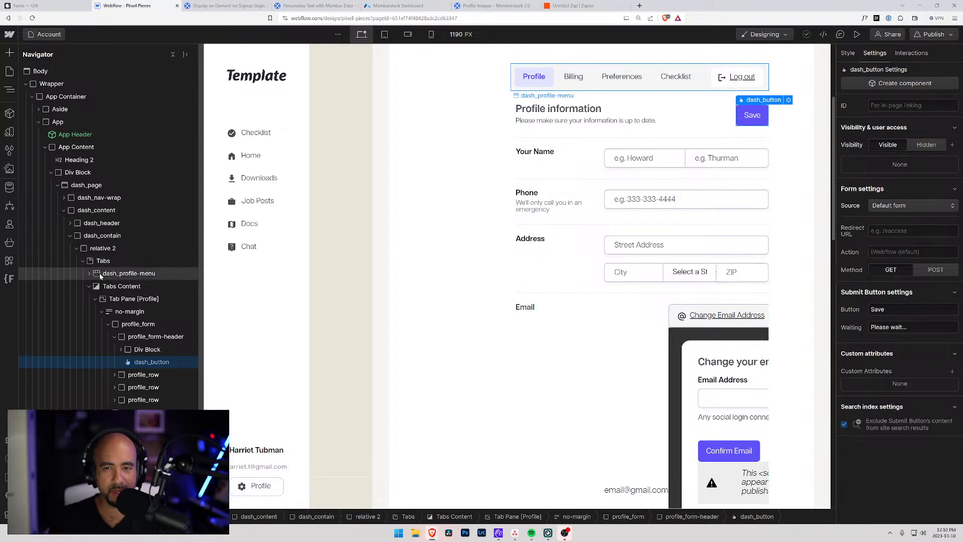
{"action": "left_click", "coordinate": [83, 262]}
{"action": "left_click", "coordinate": [83, 262]}
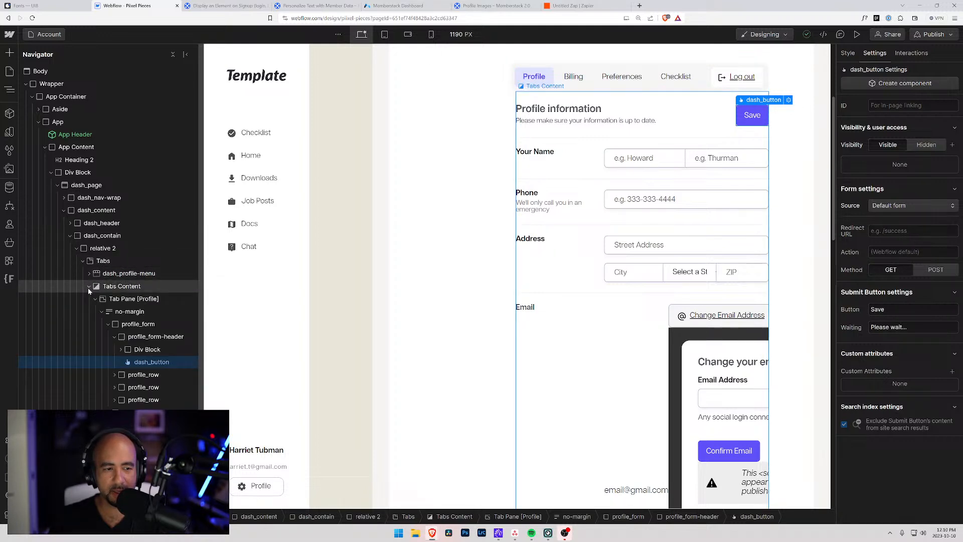
{"action": "left_click", "coordinate": [102, 313]}
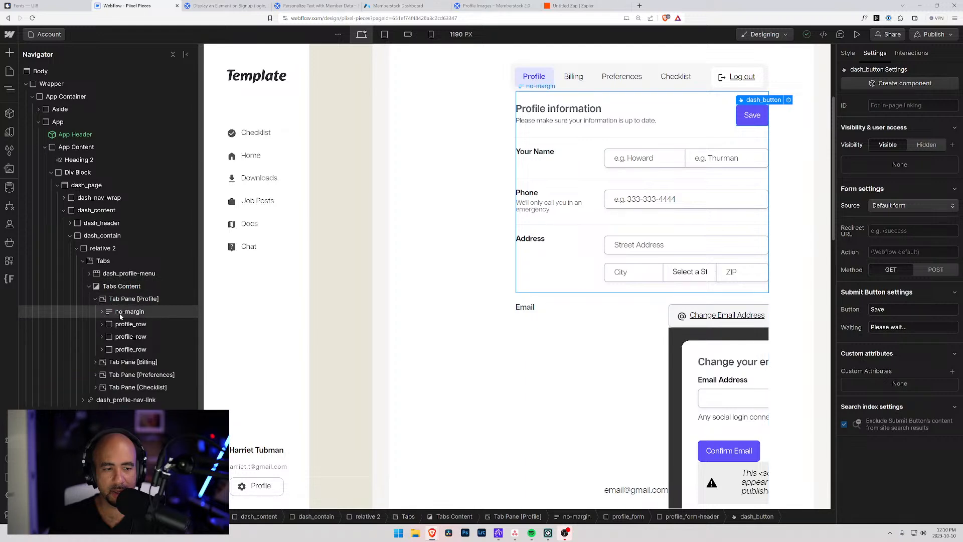
{"action": "left_click", "coordinate": [121, 314]}
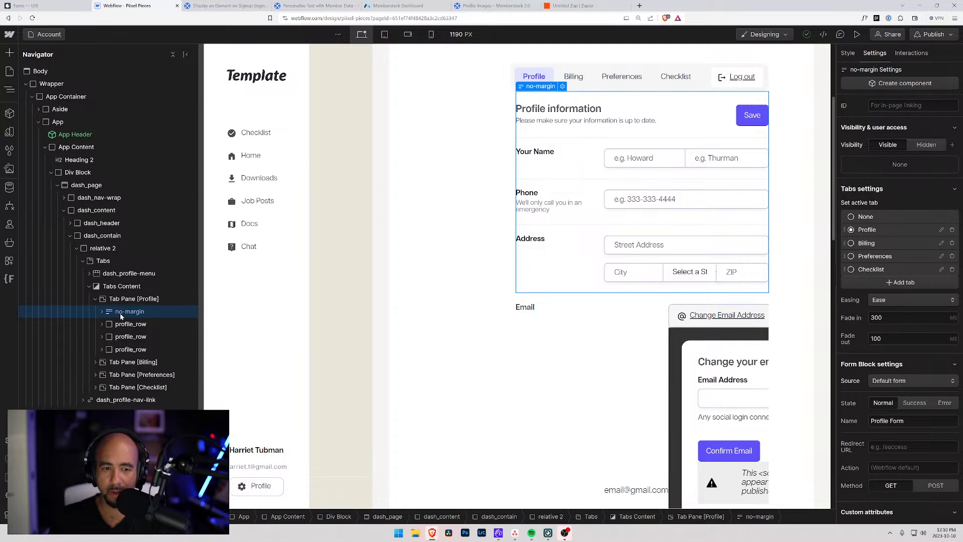
{"action": "left_click", "coordinate": [101, 312]}
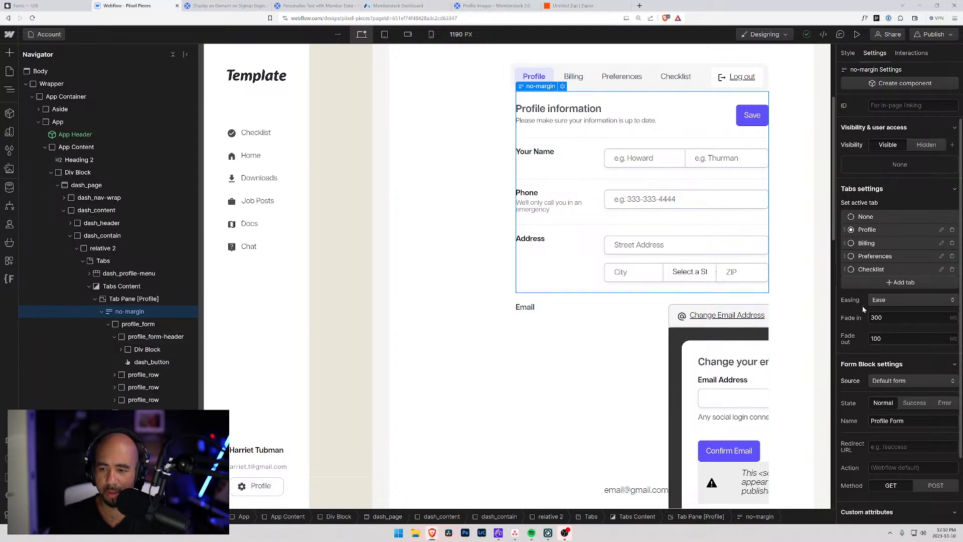
Inspect the form header, Save button, first profile_row, Your Name label and name wrapper.
{"action": "scroll", "coordinate": [873, 311], "scroll_direction": "down", "scroll_amount": 2}
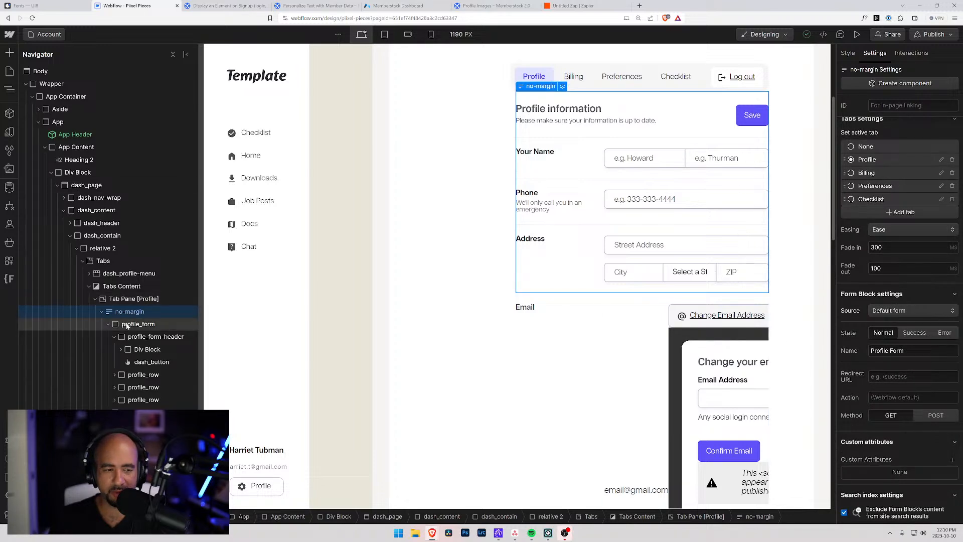
{"action": "left_click", "coordinate": [138, 336]}
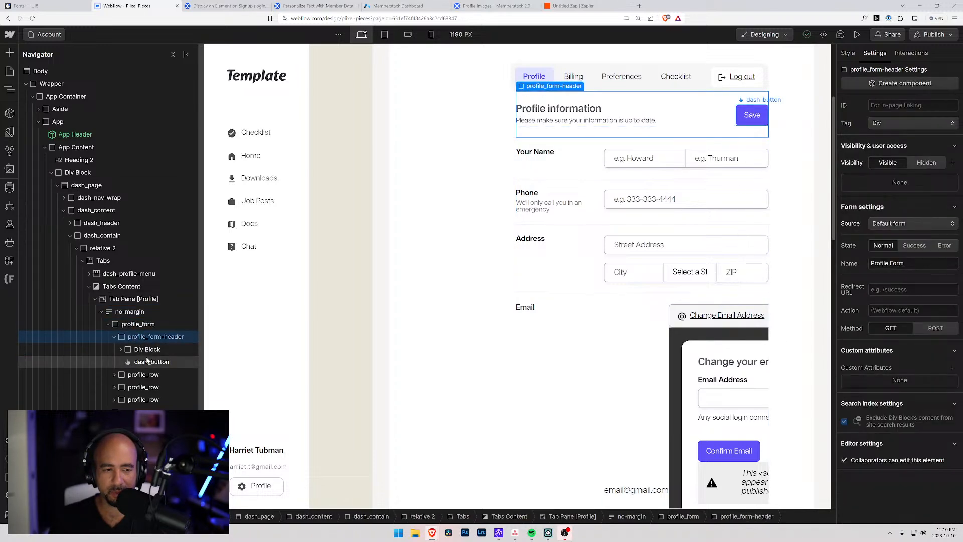
{"action": "left_click", "coordinate": [147, 363]}
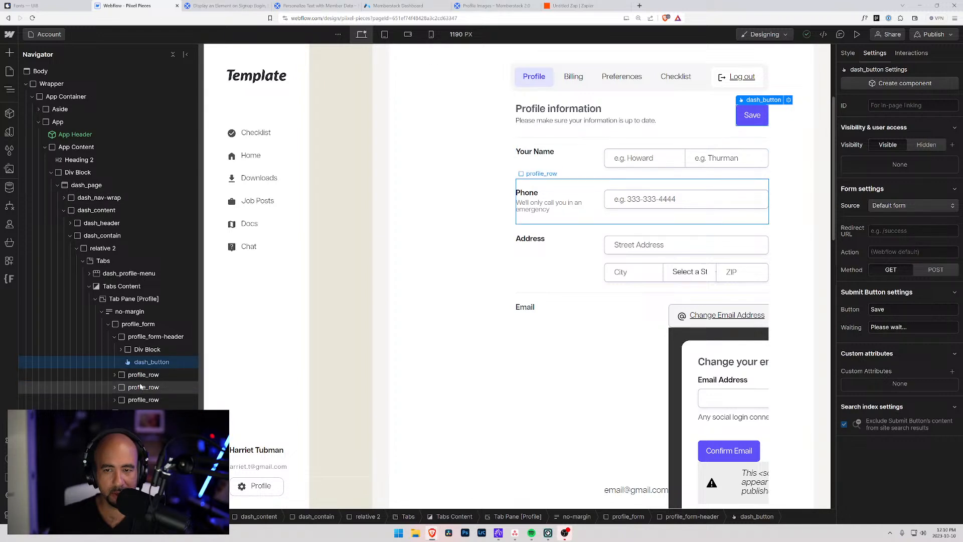
{"action": "left_click", "coordinate": [141, 376]}
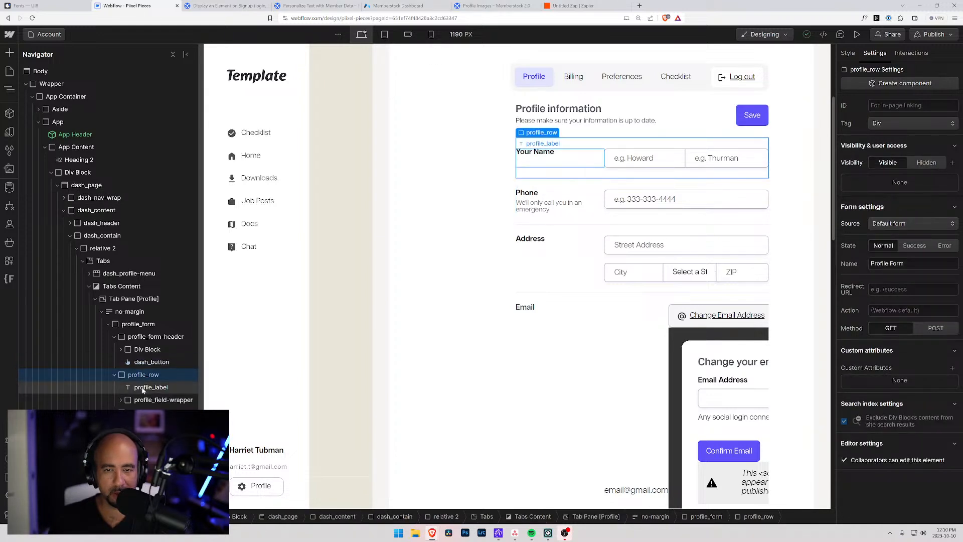
{"action": "left_click", "coordinate": [143, 389]}
{"action": "left_click", "coordinate": [129, 401]}
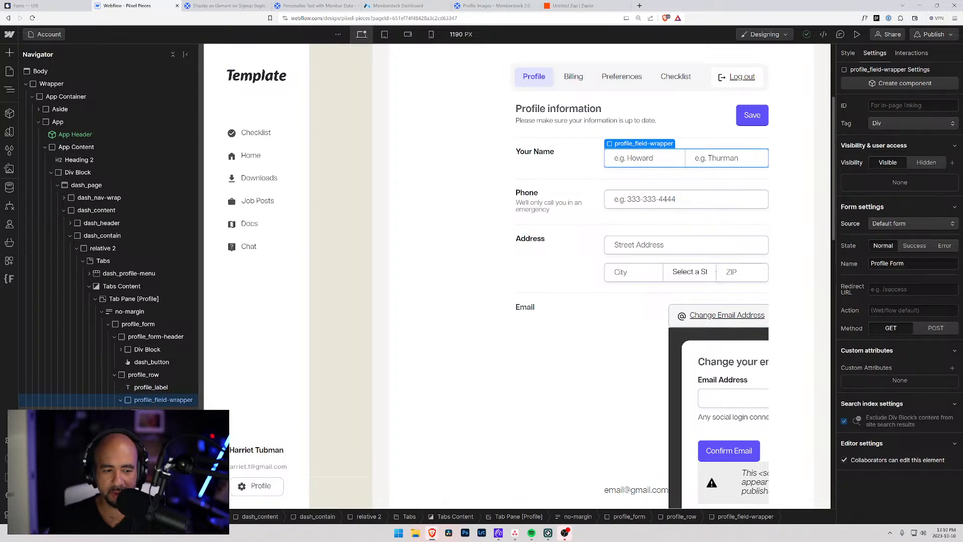
Inspect the settings of the first-name and last-name inputs.
{"action": "left_click", "coordinate": [644, 158]}
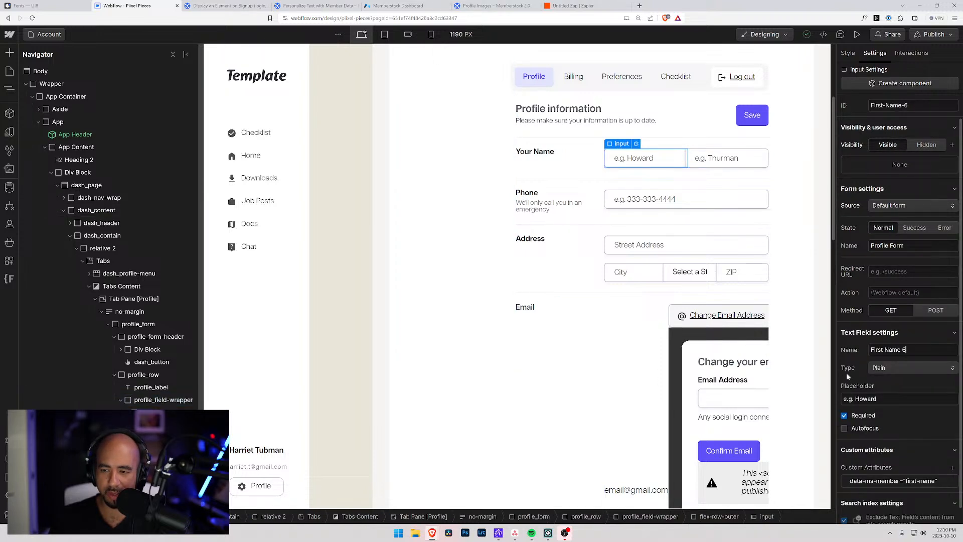
{"action": "left_click", "coordinate": [725, 158]}
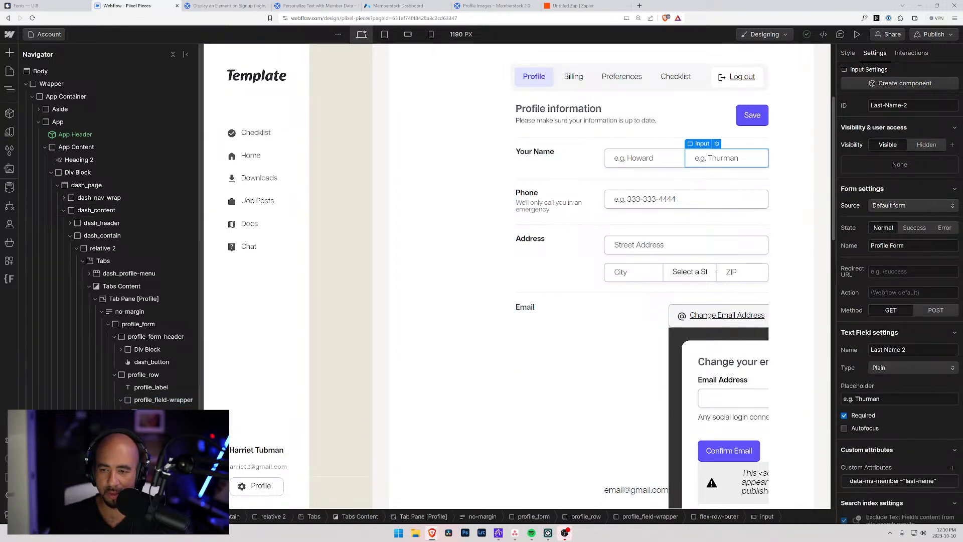
{"action": "scroll", "coordinate": [646, 263], "scroll_direction": "down", "scroll_amount": 4}
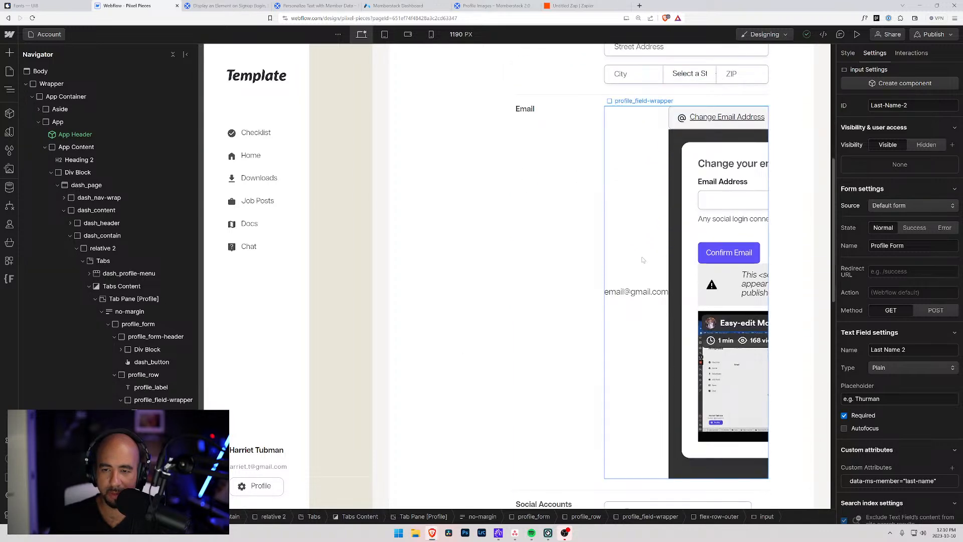
{"action": "scroll", "coordinate": [617, 252], "scroll_direction": "up", "scroll_amount": 4}
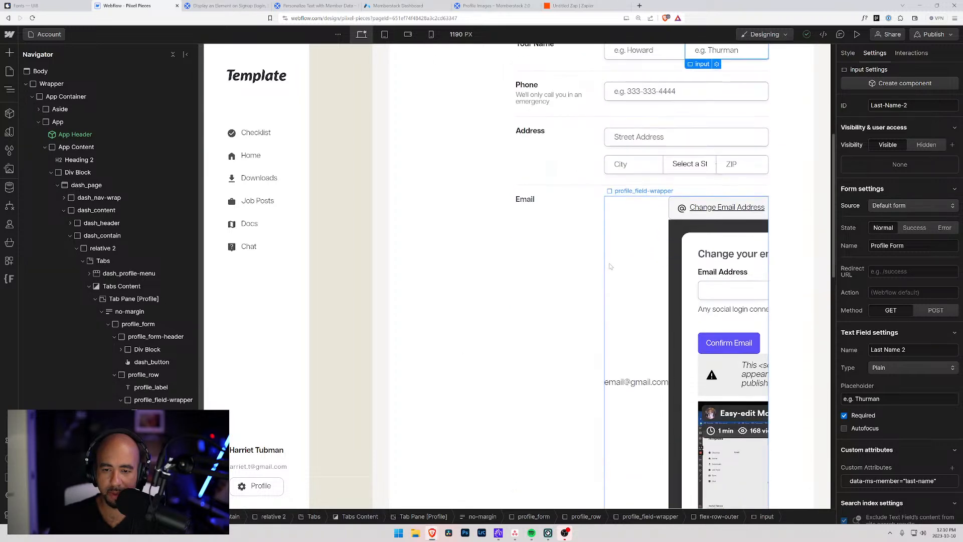
{"action": "scroll", "coordinate": [696, 123], "scroll_direction": "down", "scroll_amount": 4}
{"action": "scroll", "coordinate": [696, 123], "scroll_direction": "up", "scroll_amount": 2}
Inspect the Change Email Address link, its row, @ icon, text and modal_open wrapper.
{"action": "left_click", "coordinate": [677, 210]}
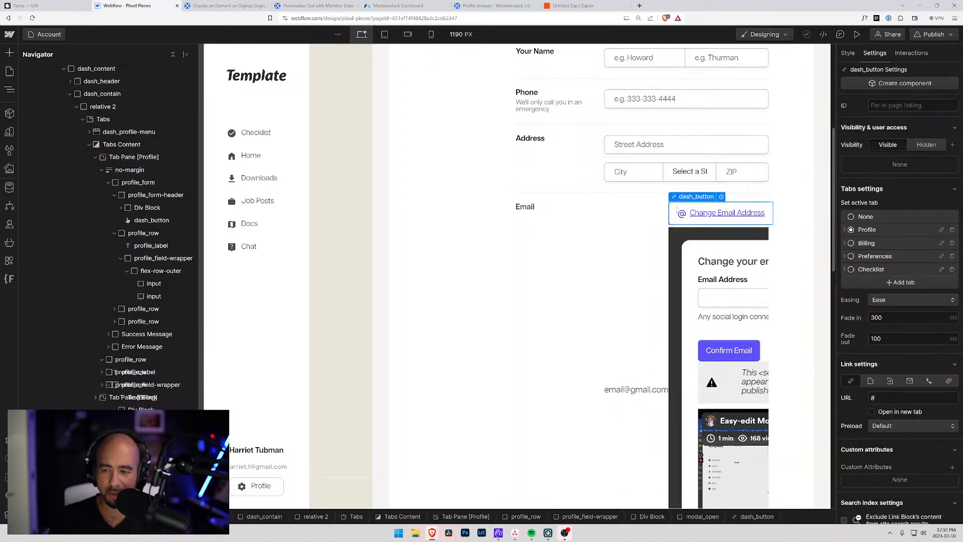
{"action": "scroll", "coordinate": [900, 301], "scroll_direction": "down", "scroll_amount": 1}
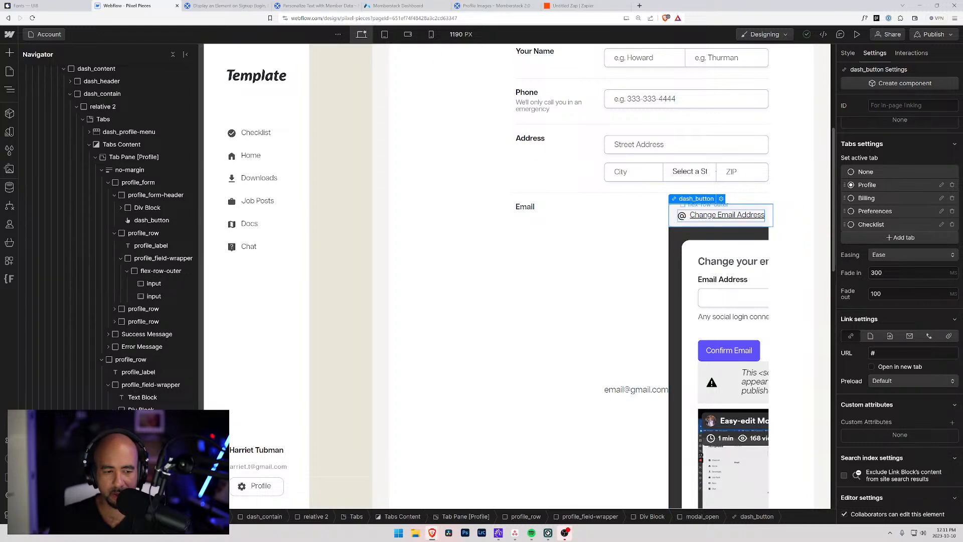
{"action": "left_click", "coordinate": [688, 215]}
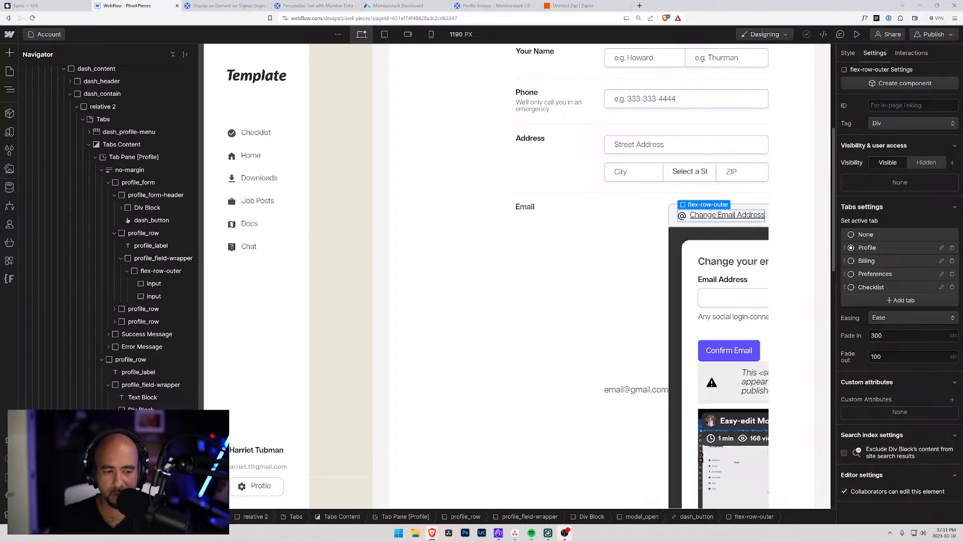
{"action": "left_click", "coordinate": [682, 216]}
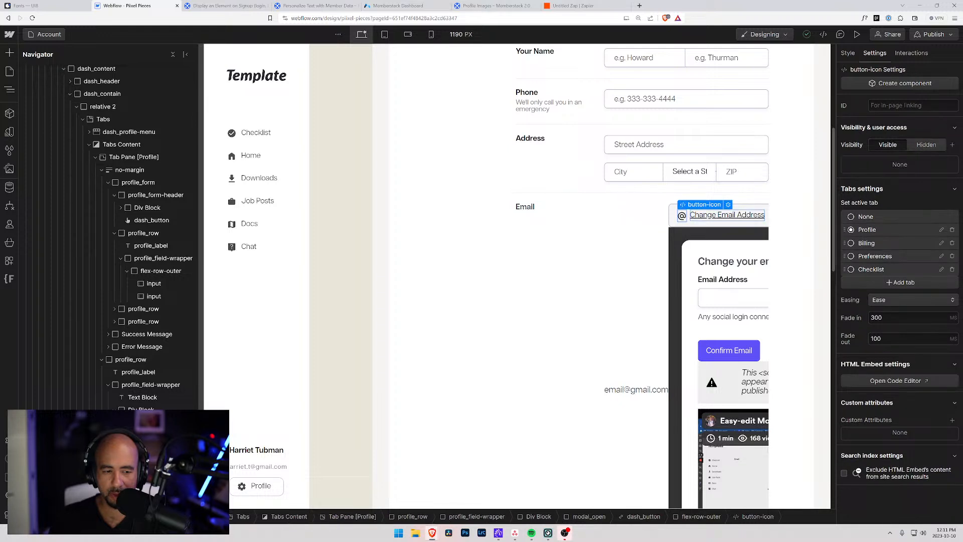
{"action": "left_click", "coordinate": [717, 215]}
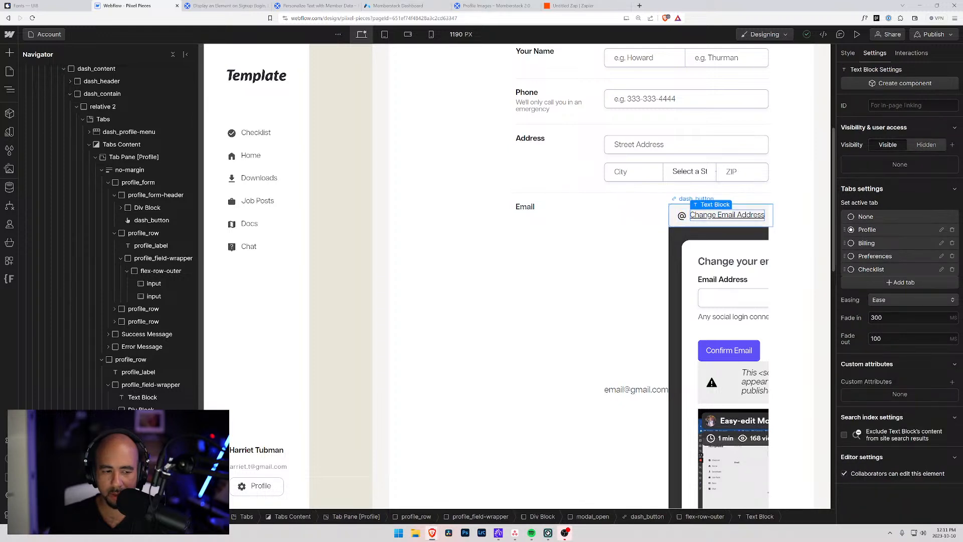
{"action": "left_click", "coordinate": [592, 516]}
{"action": "left_click", "coordinate": [127, 219]}
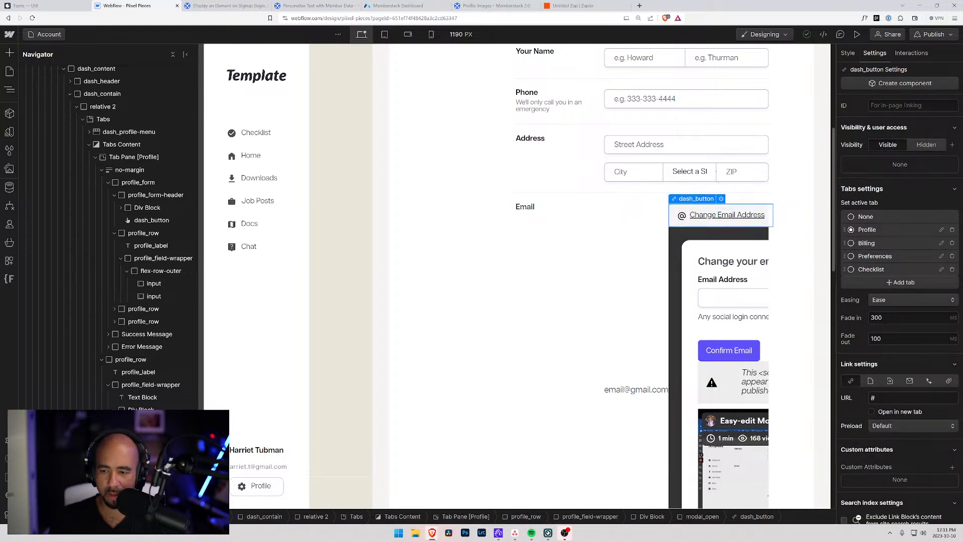
Preview the Account page to test the Change Email Address link.
{"action": "scroll", "coordinate": [883, 424], "scroll_direction": "down", "scroll_amount": 1}
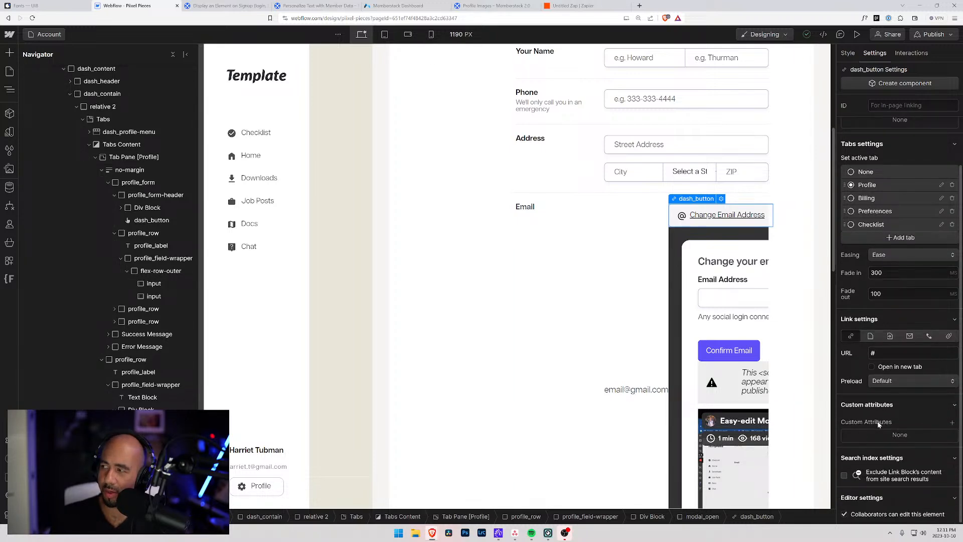
{"action": "scroll", "coordinate": [602, 361], "scroll_direction": "up", "scroll_amount": 5}
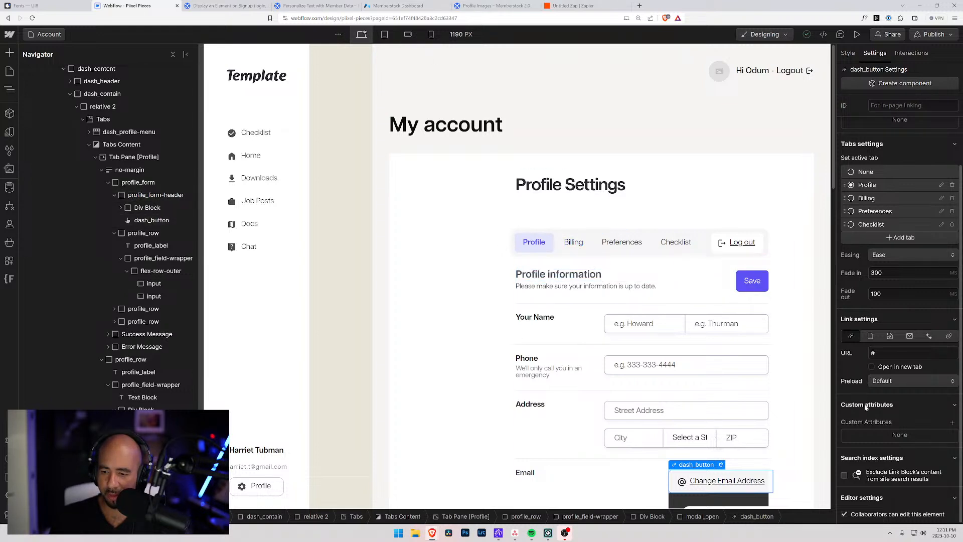
{"action": "scroll", "coordinate": [865, 406], "scroll_direction": "up", "scroll_amount": 1}
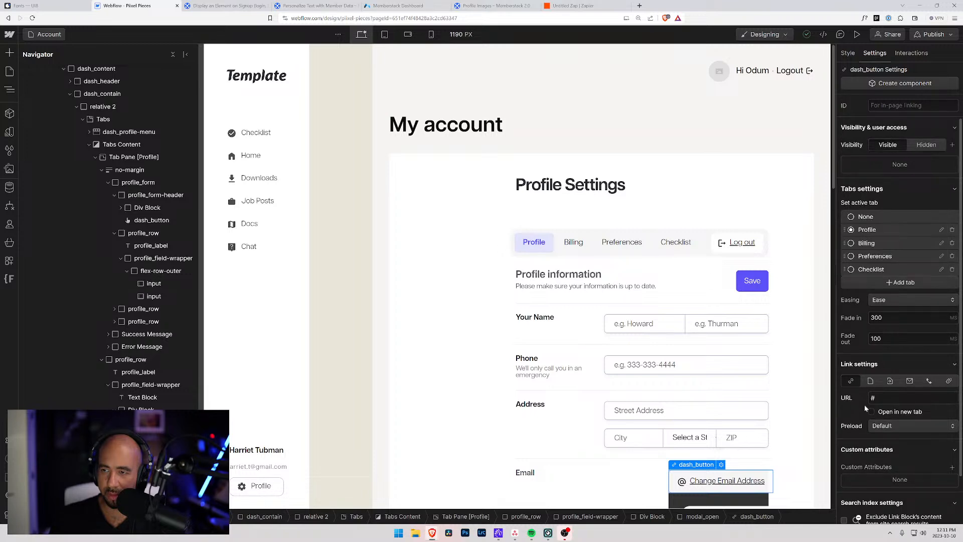
{"action": "scroll", "coordinate": [864, 407], "scroll_direction": "down", "scroll_amount": 1}
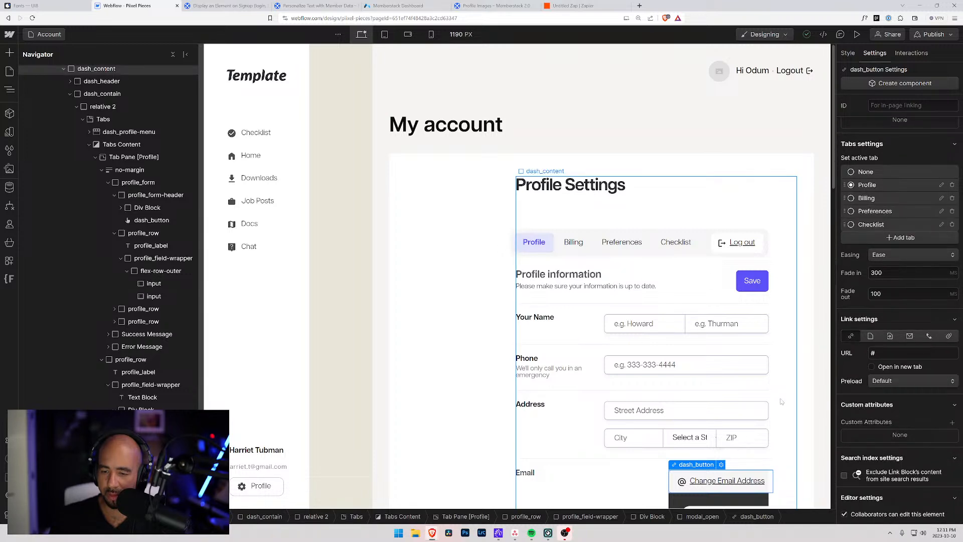
{"action": "scroll", "coordinate": [779, 401], "scroll_direction": "down", "scroll_amount": 8}
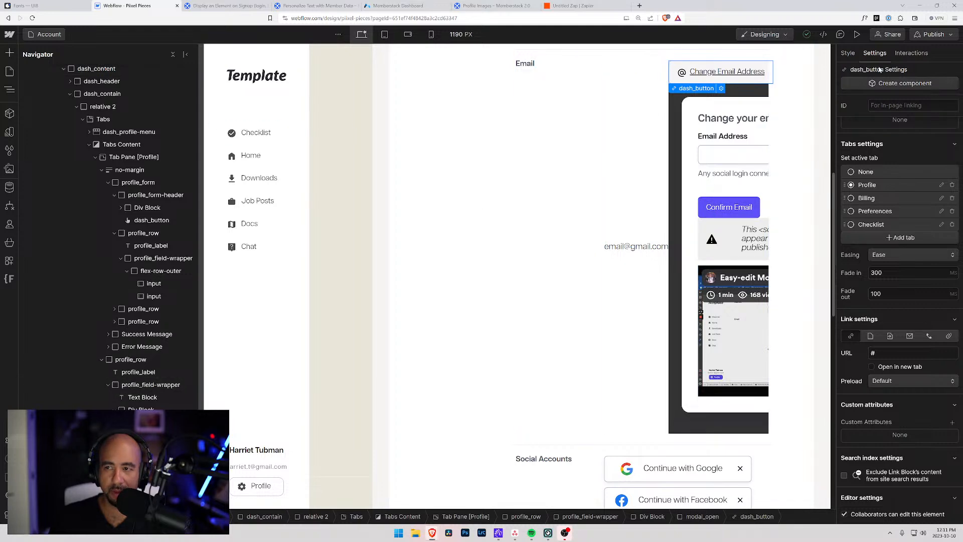
{"action": "left_click", "coordinate": [857, 34]}
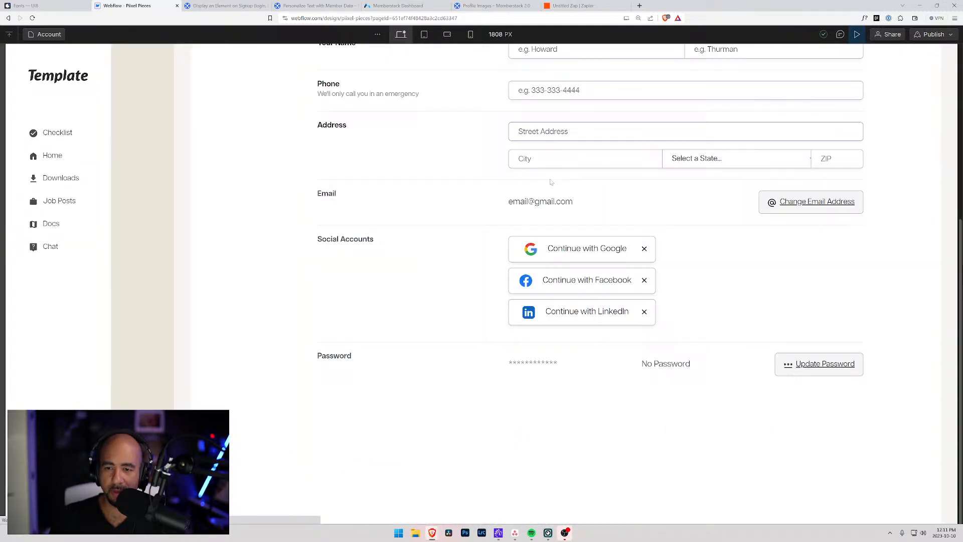
{"action": "left_click", "coordinate": [803, 206]}
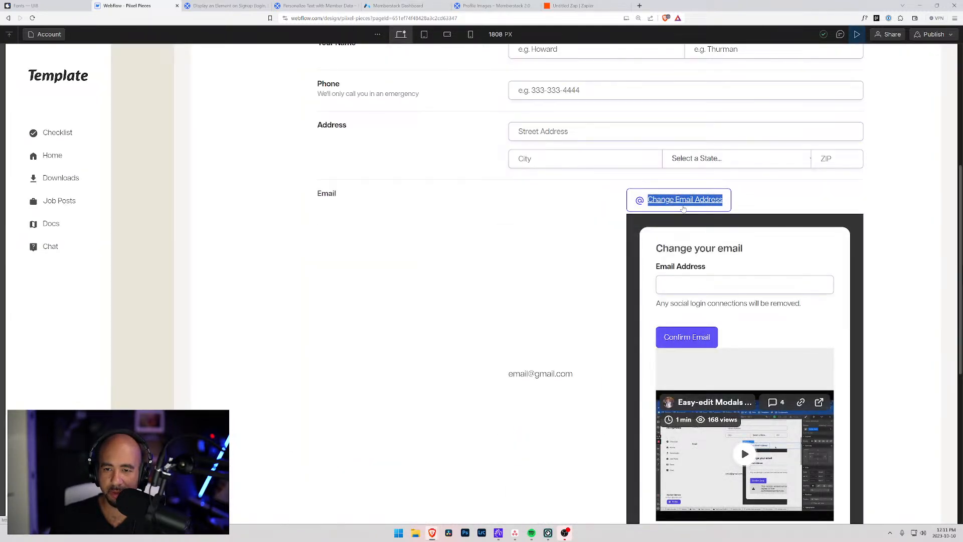
{"action": "left_click", "coordinate": [705, 285]}
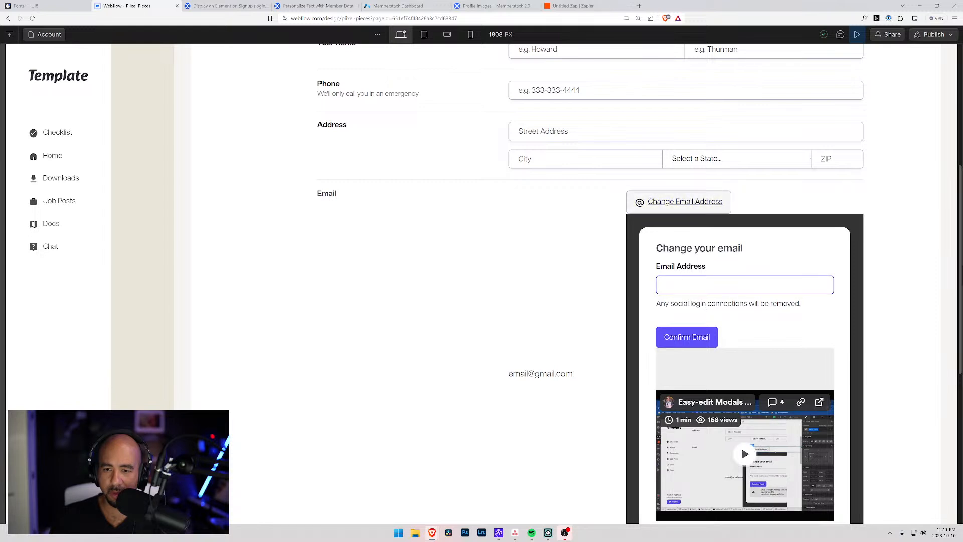
{"action": "scroll", "coordinate": [673, 301], "scroll_direction": "down", "scroll_amount": 6}
{"action": "scroll", "coordinate": [679, 281], "scroll_direction": "up", "scroll_amount": 4}
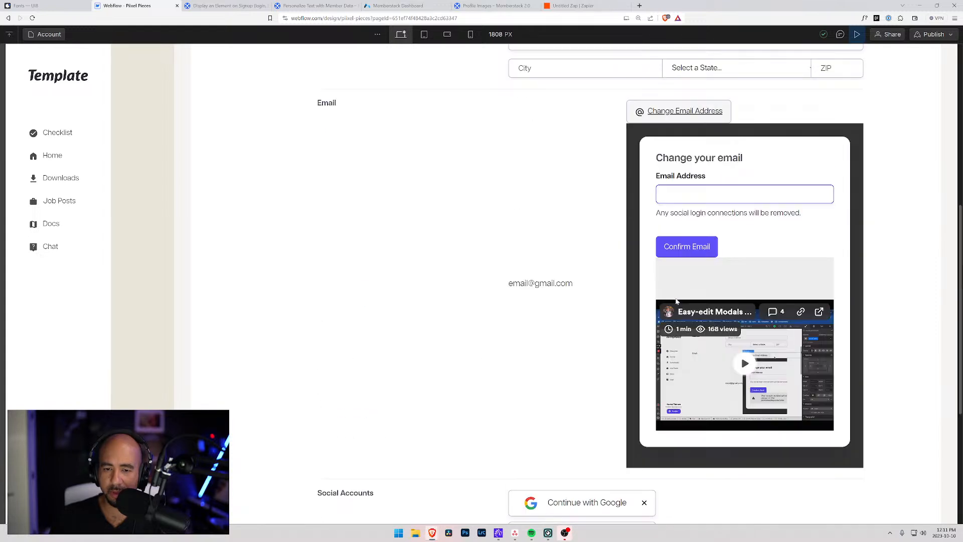
{"action": "left_click", "coordinate": [648, 111]}
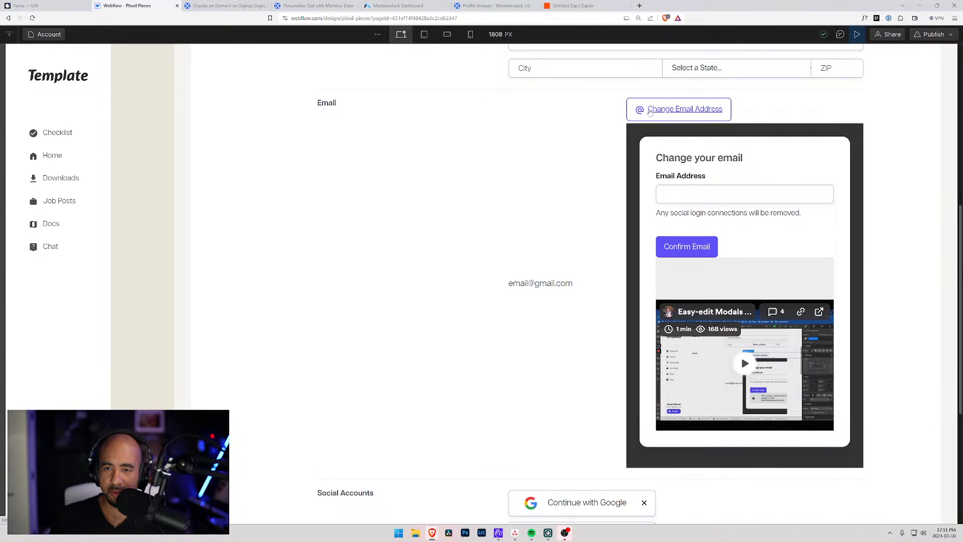
{"action": "left_click", "coordinate": [673, 124]}
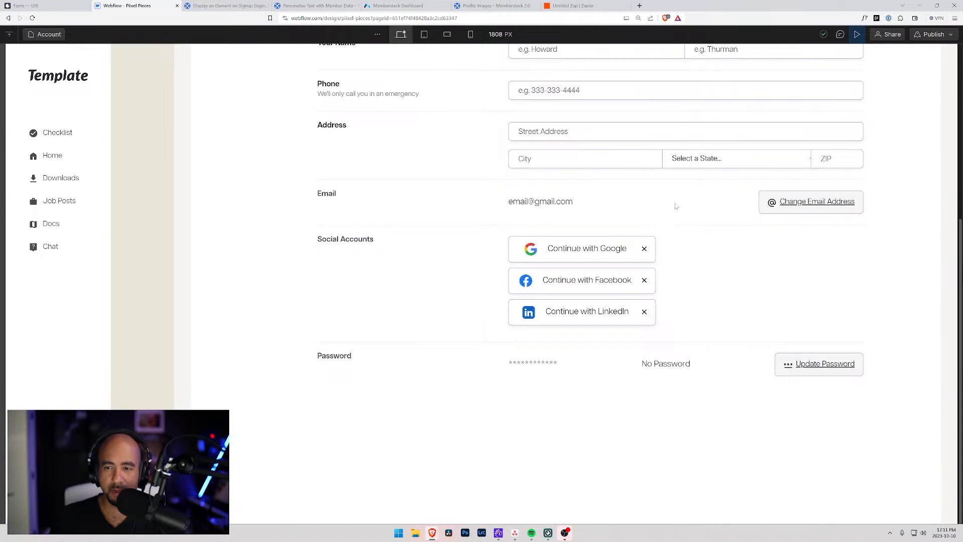
{"action": "left_click", "coordinate": [794, 205]}
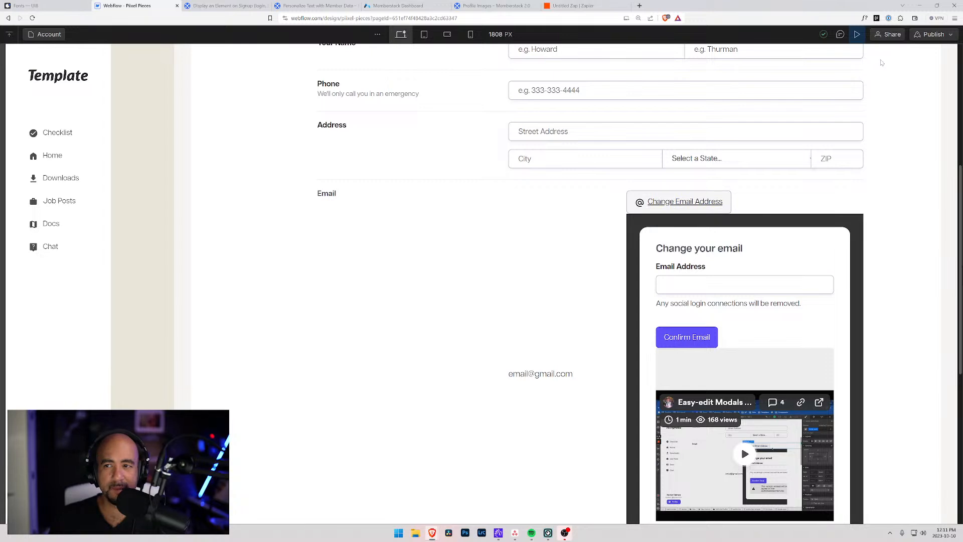
{"action": "left_click", "coordinate": [857, 35]}
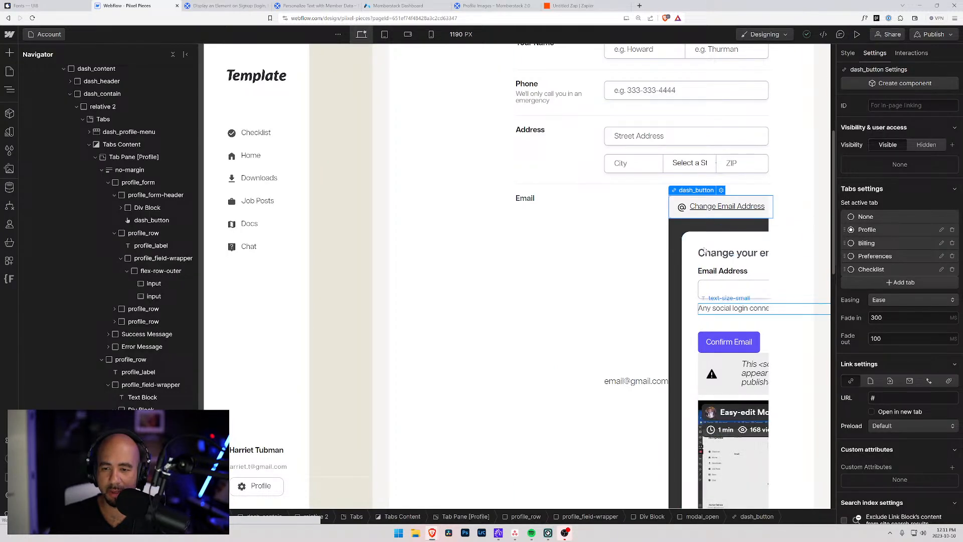
{"action": "left_click", "coordinate": [672, 229]}
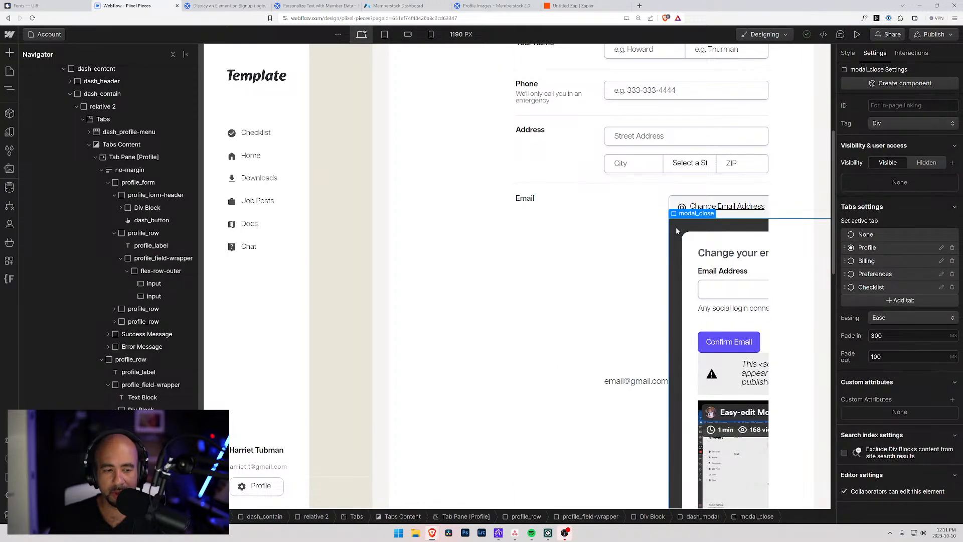
{"action": "left_click", "coordinate": [150, 422]}
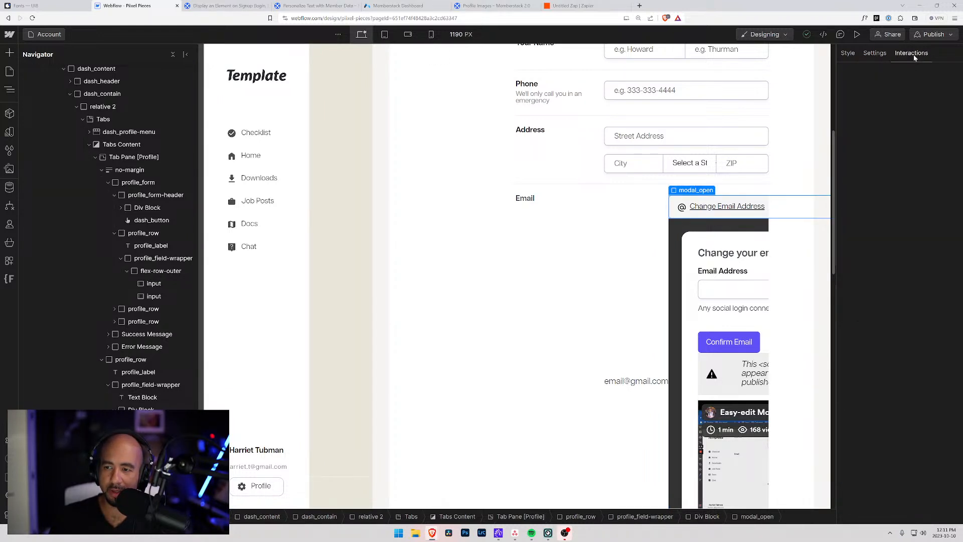
{"action": "left_click", "coordinate": [912, 53]}
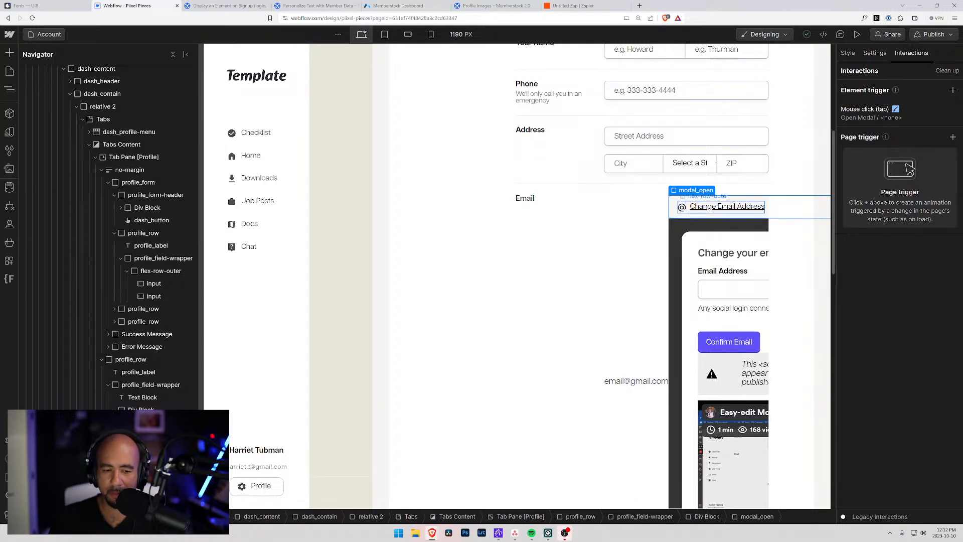
{"action": "left_click", "coordinate": [718, 225]}
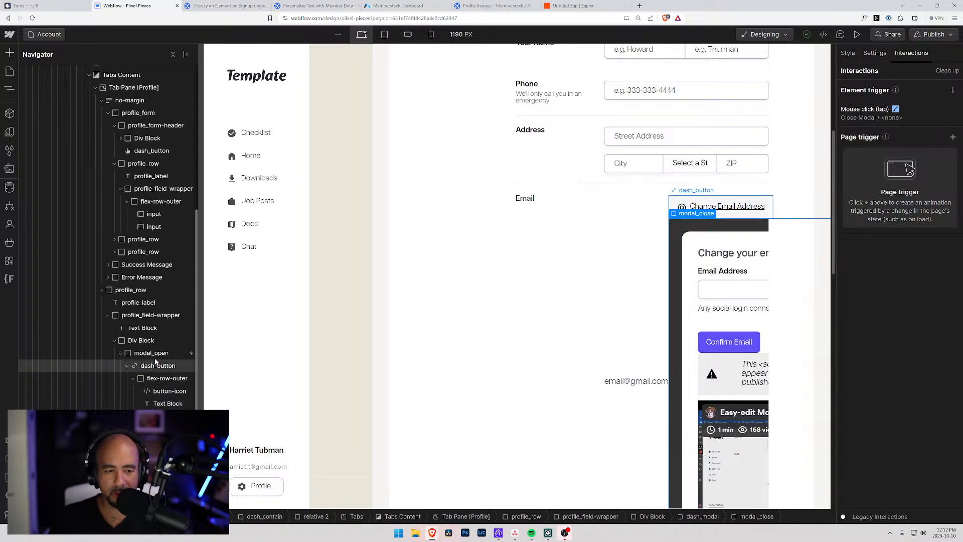
{"action": "left_click", "coordinate": [165, 392]}
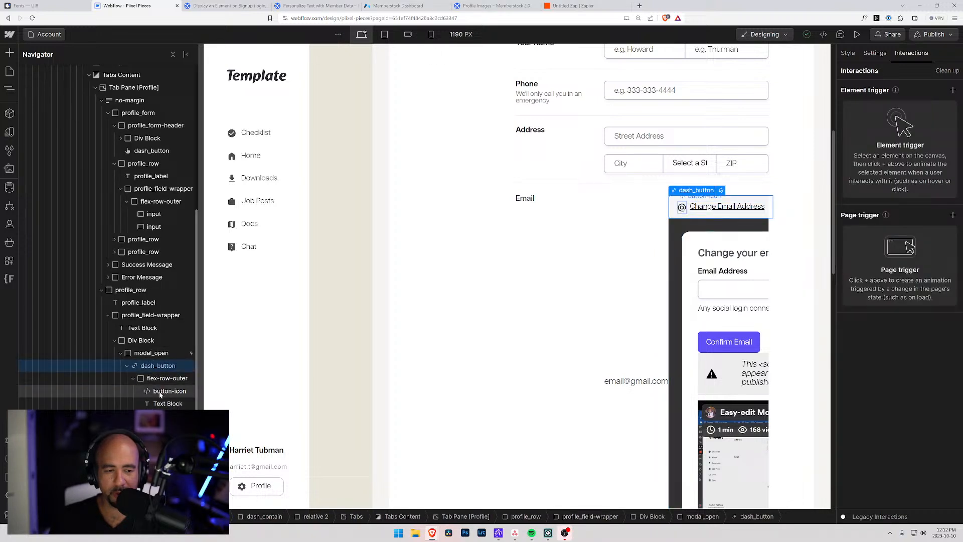
{"action": "left_click", "coordinate": [874, 54]}
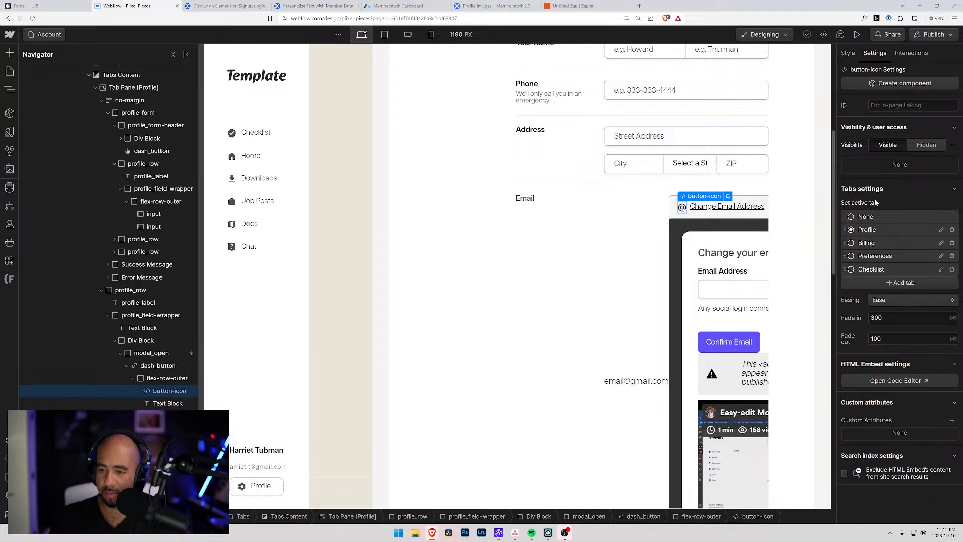
{"action": "left_click", "coordinate": [157, 366]}
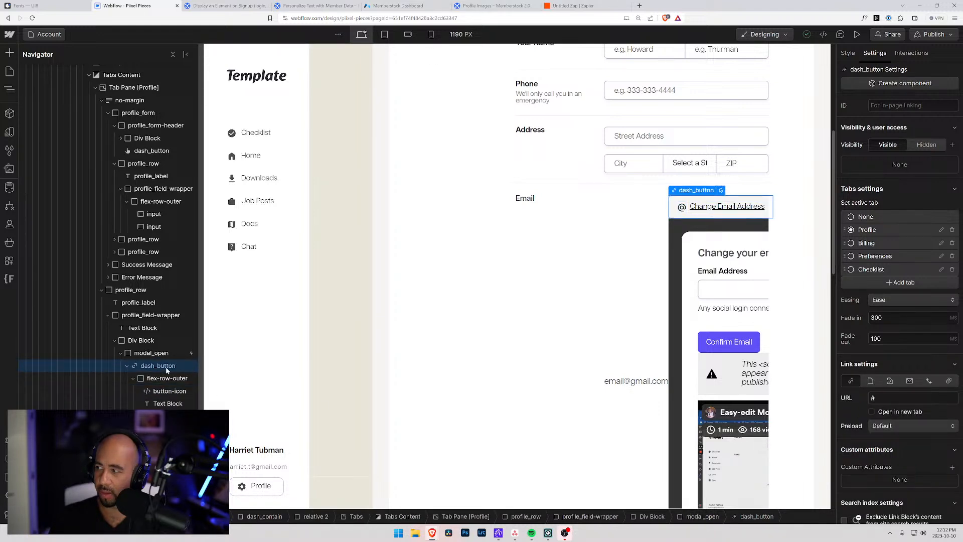
{"action": "left_click", "coordinate": [706, 340]}
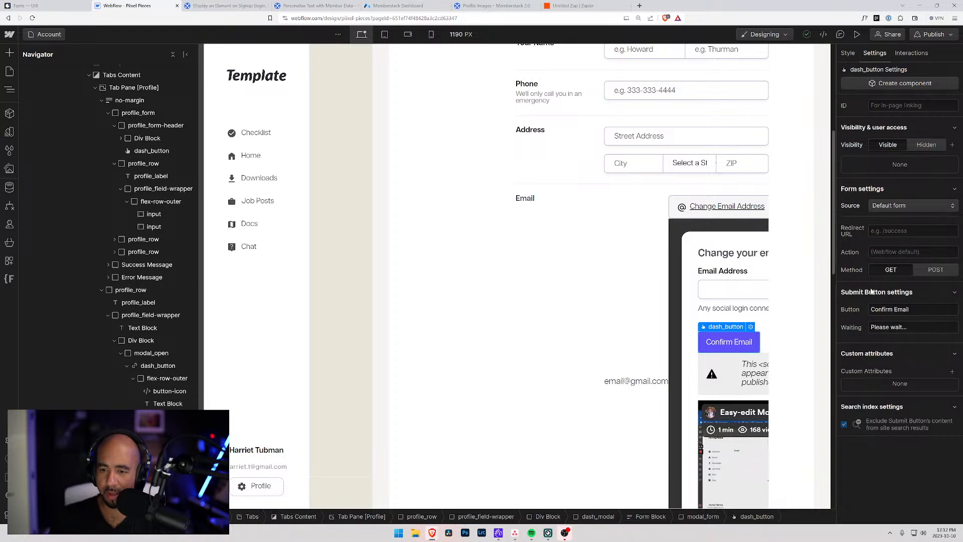
{"action": "scroll", "coordinate": [260, 365], "scroll_direction": "down", "scroll_amount": 9}
{"action": "scroll", "coordinate": [169, 415], "scroll_direction": "down", "scroll_amount": 3}
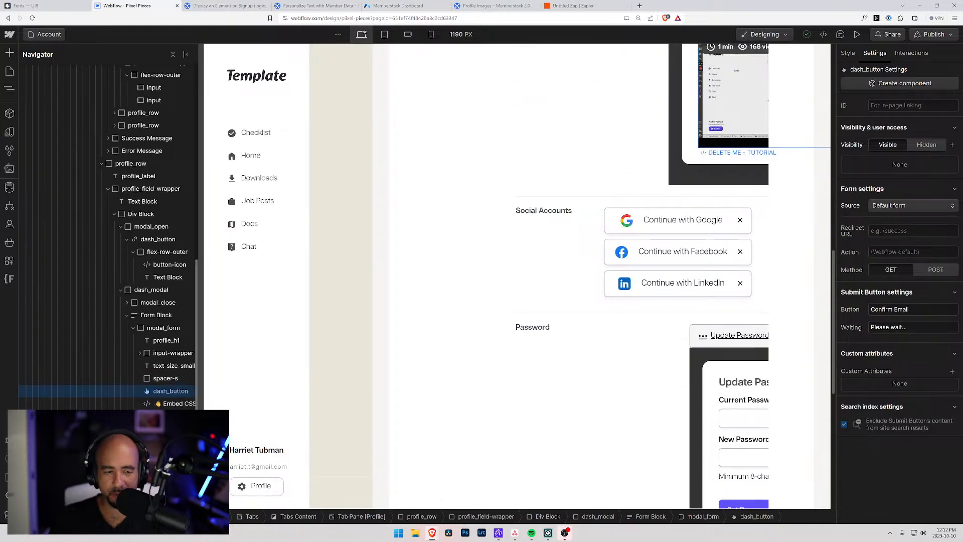
{"action": "left_click", "coordinate": [174, 407]}
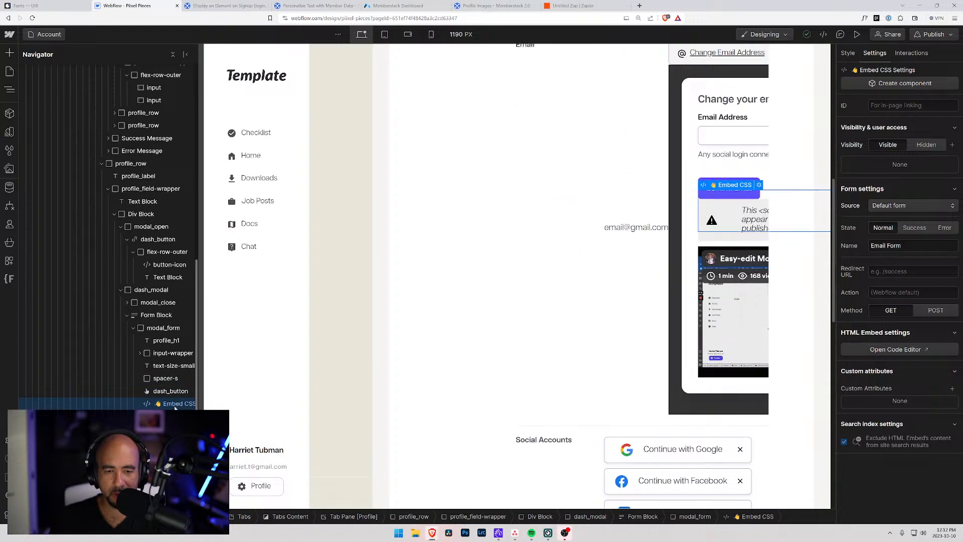
{"action": "left_click", "coordinate": [759, 271]}
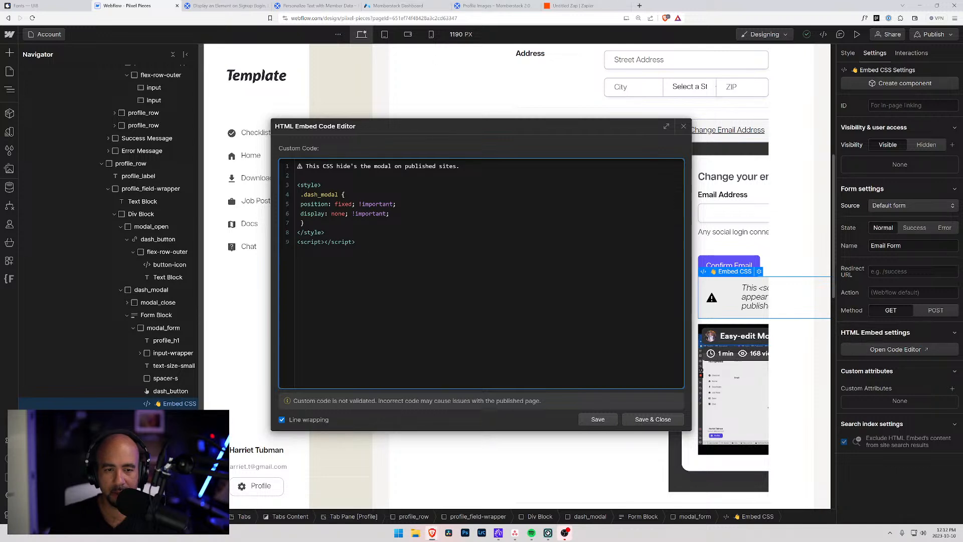
{"action": "left_click", "coordinate": [683, 127]}
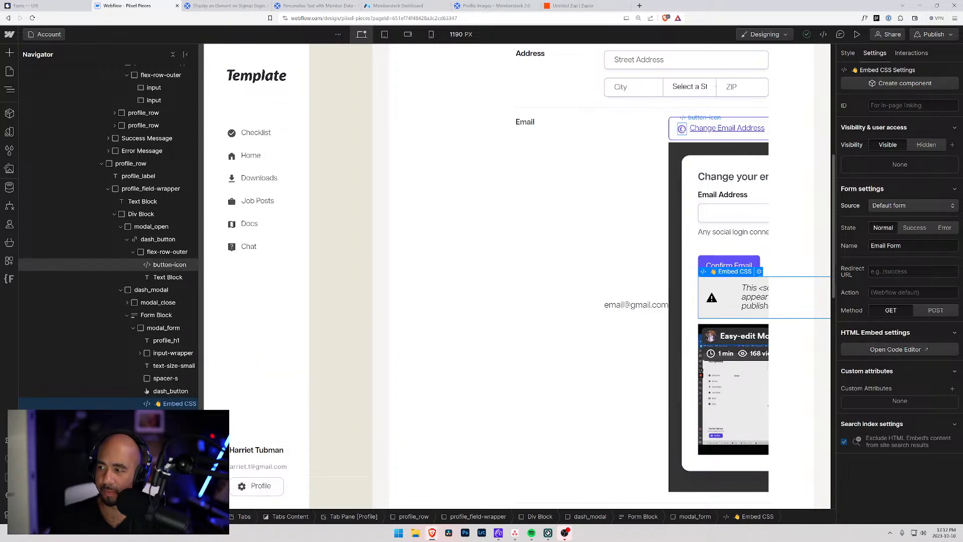
{"action": "scroll", "coordinate": [490, 242], "scroll_direction": "up", "scroll_amount": 7}
{"action": "scroll", "coordinate": [140, 225], "scroll_direction": "up", "scroll_amount": 6}
{"action": "scroll", "coordinate": [141, 224], "scroll_direction": "up", "scroll_amount": 1}
{"action": "left_click", "coordinate": [73, 172]}
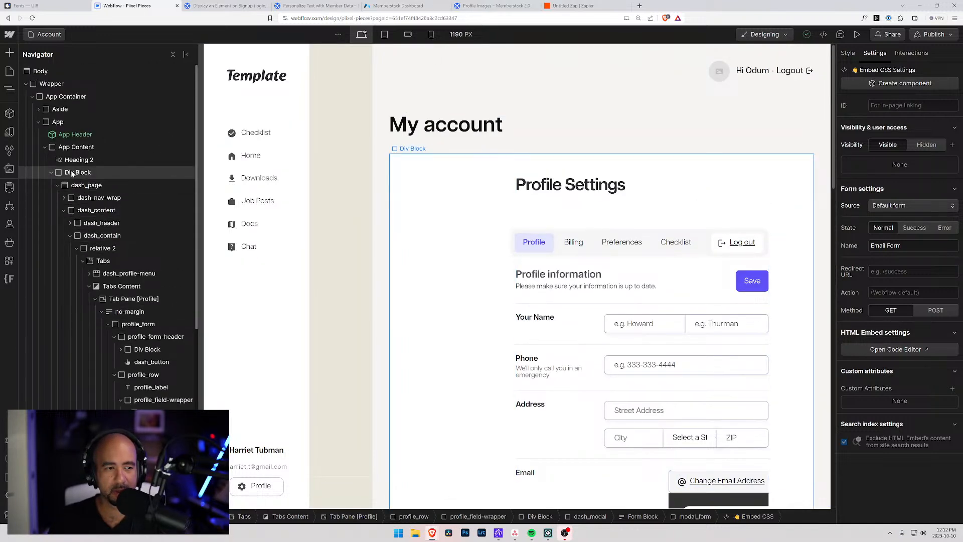
Delete the Profile Settings block, then open Memberstack's Unstyled Update Email component page.
{"action": "key", "text": "Delete"}
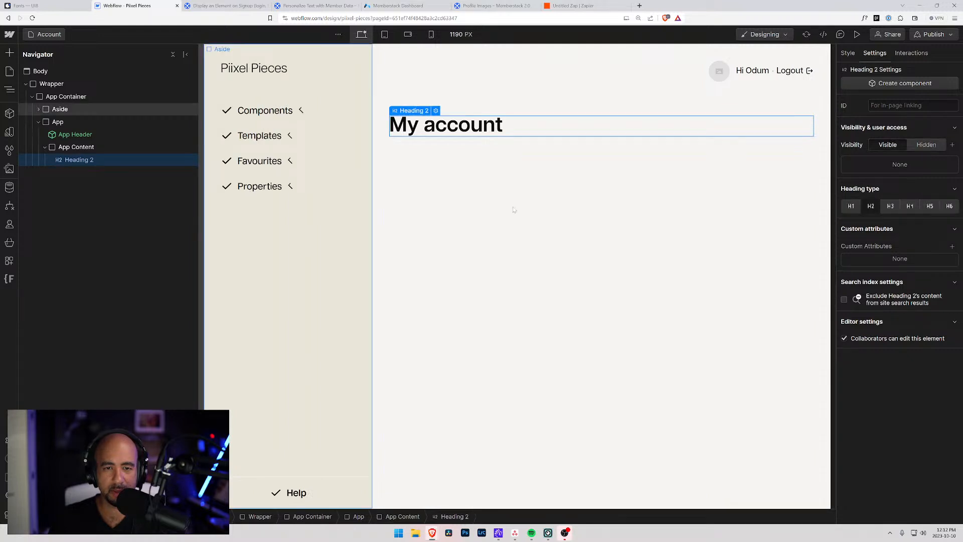
{"action": "left_click", "coordinate": [398, 6]}
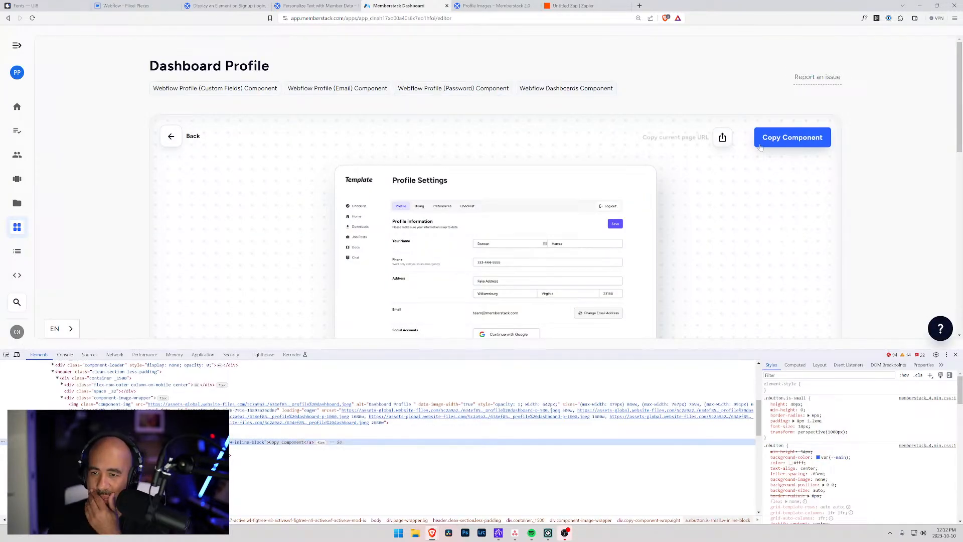
{"action": "left_click", "coordinate": [171, 136]}
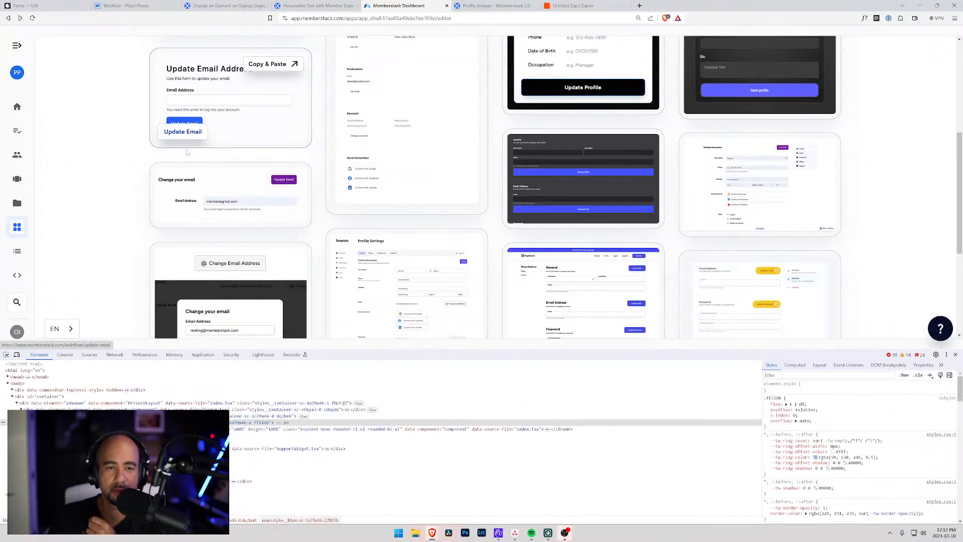
{"action": "scroll", "coordinate": [173, 150], "scroll_direction": "up", "scroll_amount": 3}
{"action": "mouse_move", "coordinate": [164, 220]}
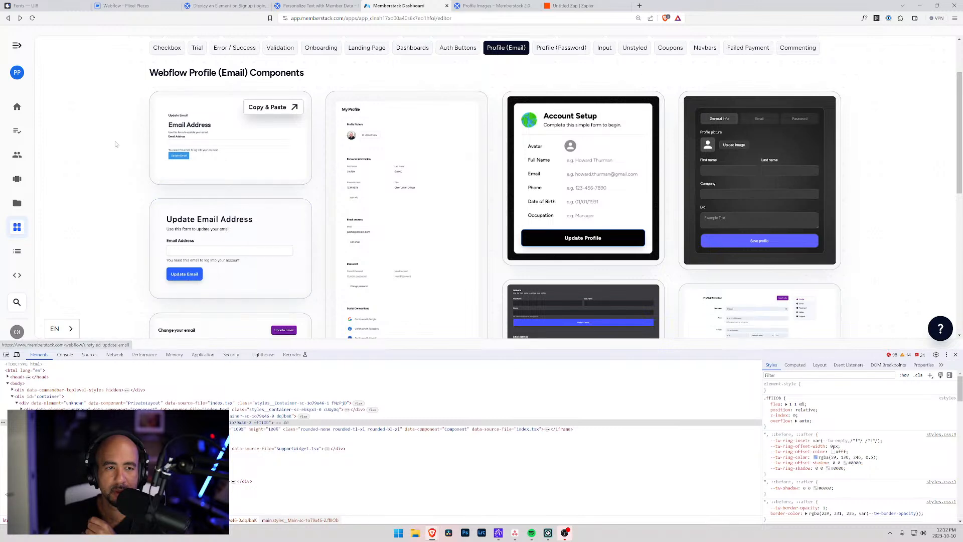
{"action": "left_click", "coordinate": [274, 109]}
{"action": "left_click", "coordinate": [126, 6]}
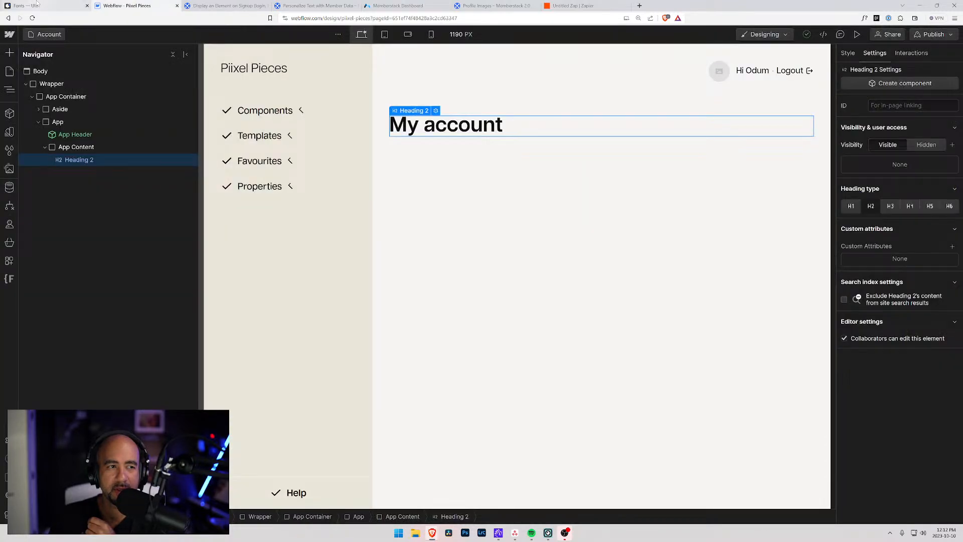
Attempt a paste into App Content, then copy the Unstyled Update Email component in Memberstack.
{"action": "left_click", "coordinate": [66, 148]}
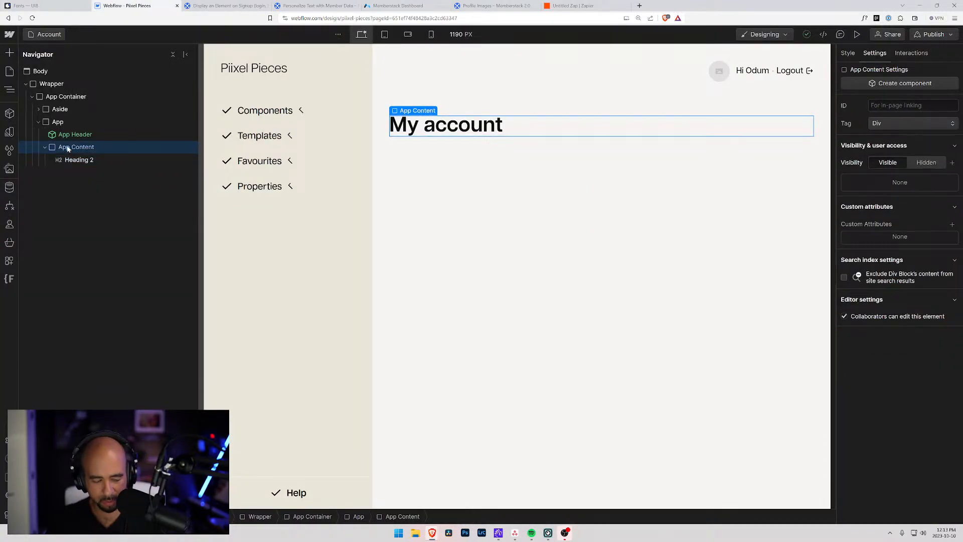
{"action": "key", "text": "ctrl+v"}
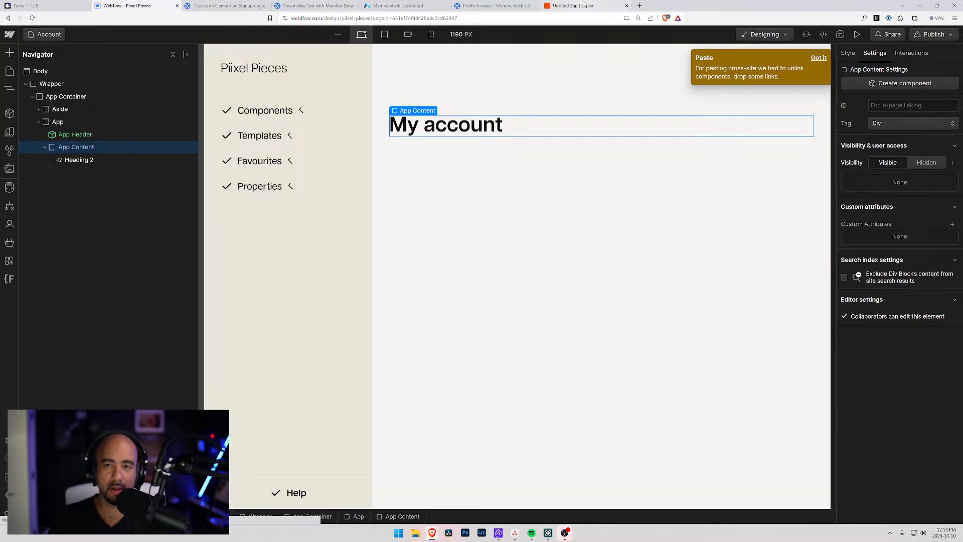
{"action": "left_click", "coordinate": [386, 5]}
{"action": "left_click", "coordinate": [785, 149]}
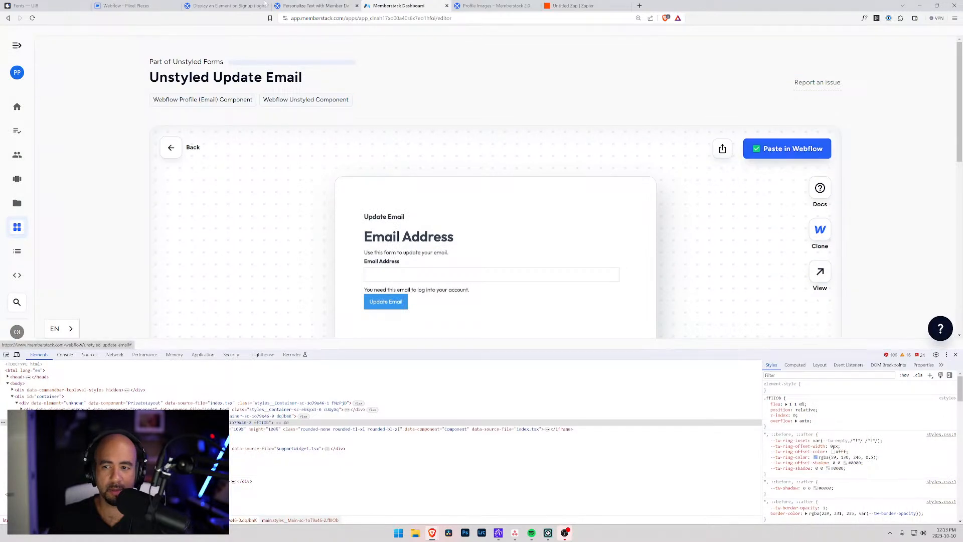
{"action": "left_click", "coordinate": [69, 9]}
{"action": "left_click", "coordinate": [123, 5]}
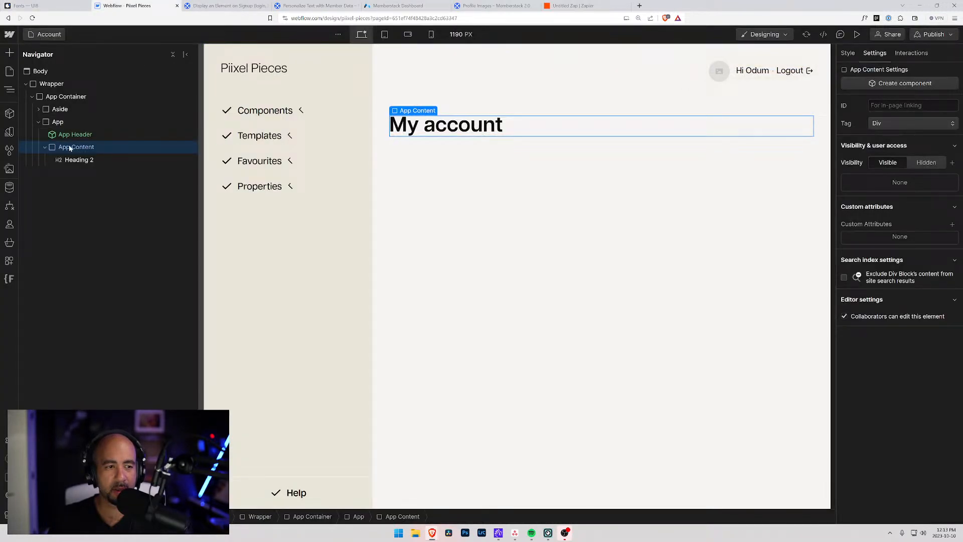
Paste the Update Email form into App Content and test submitting it empty in preview.
{"action": "key", "text": "ctrl+v"}
{"action": "left_click", "coordinate": [80, 173]}
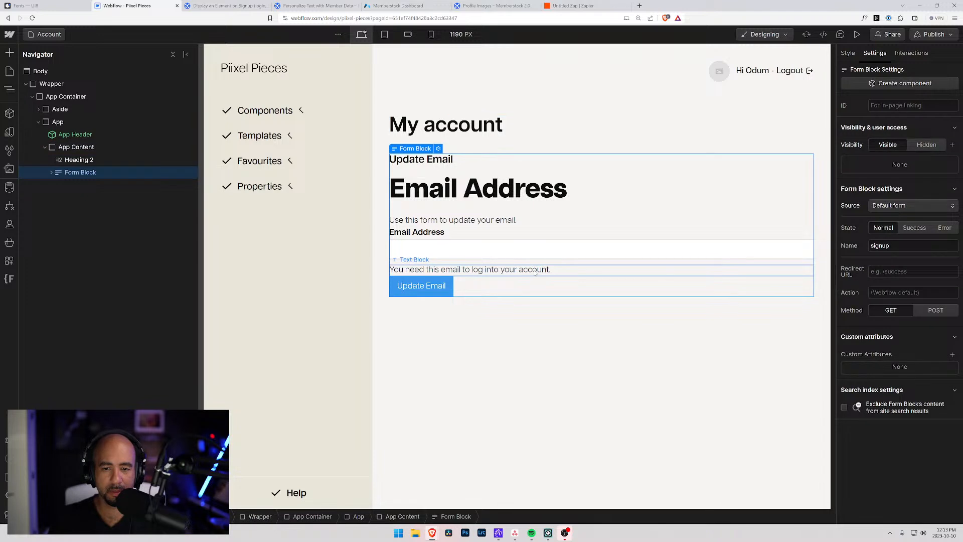
{"action": "left_click", "coordinate": [858, 34]}
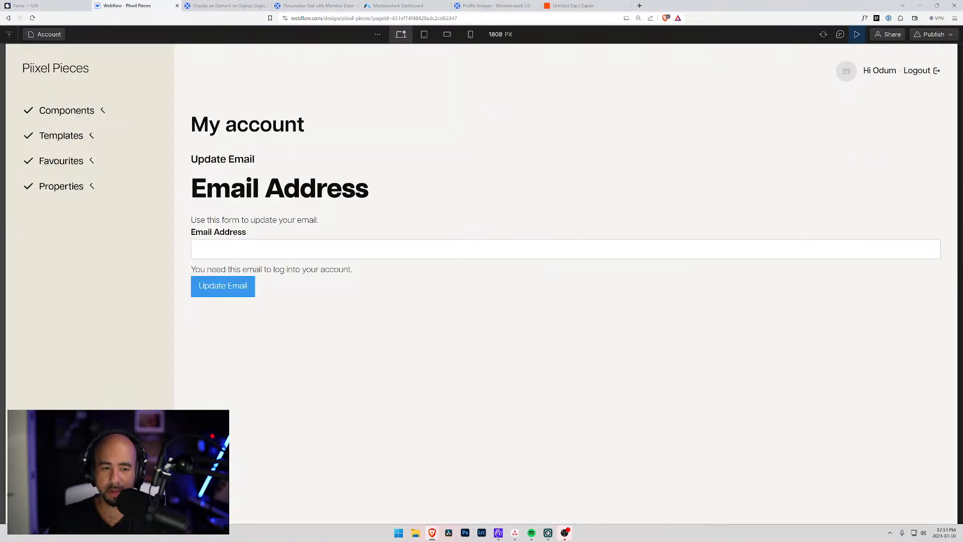
{"action": "left_click", "coordinate": [226, 295]}
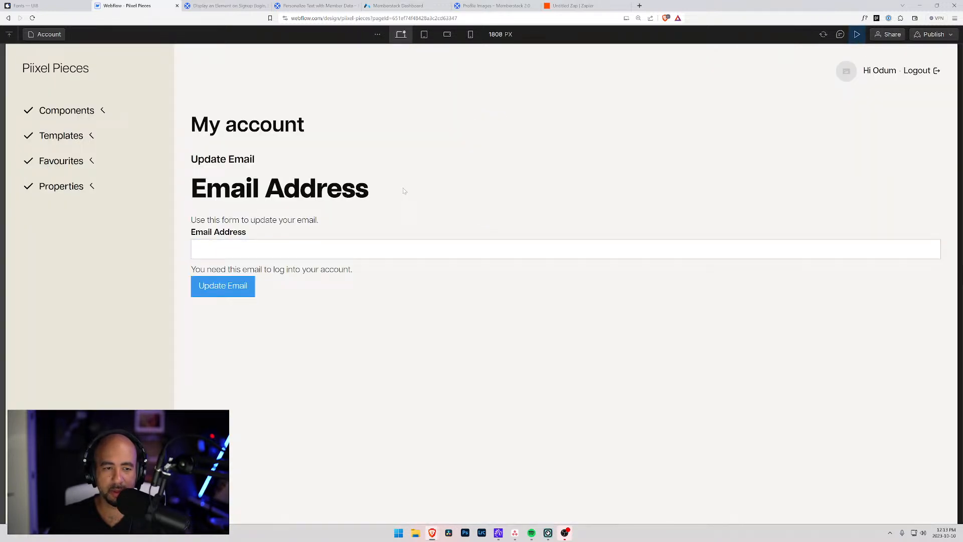
{"action": "left_click", "coordinate": [856, 35]}
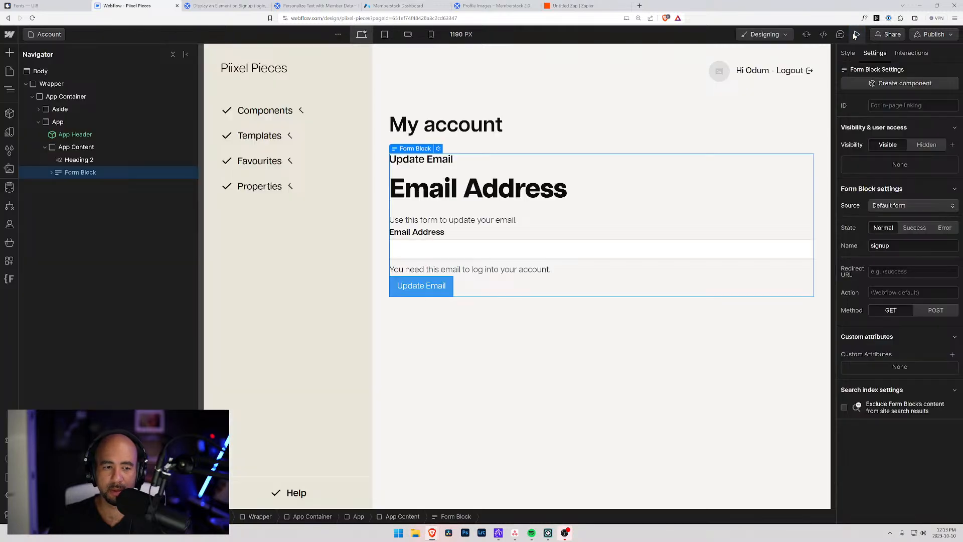
Inspect the email field, Form and Form Block settings, and the Update Email button's styling.
{"action": "left_click", "coordinate": [464, 251]}
{"action": "left_click", "coordinate": [76, 186]}
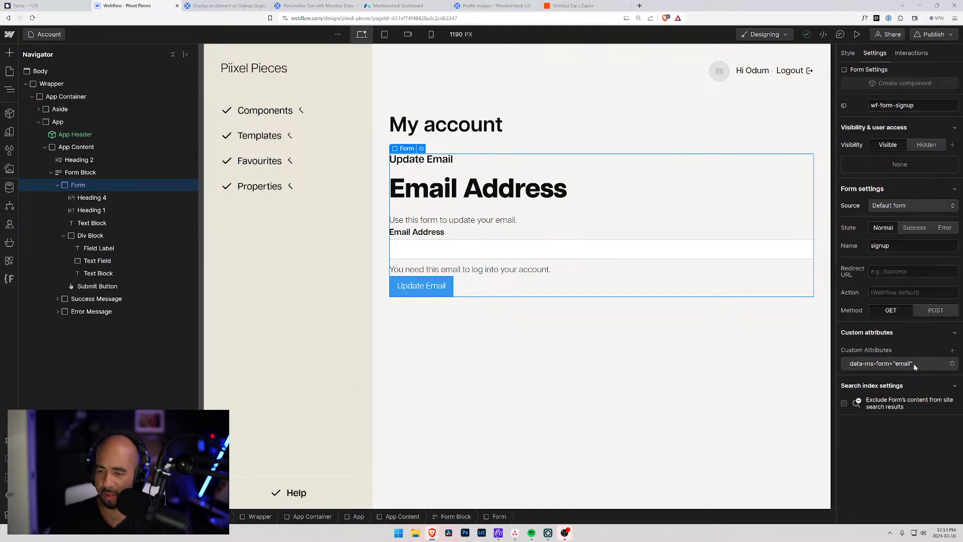
{"action": "left_click", "coordinate": [434, 287]}
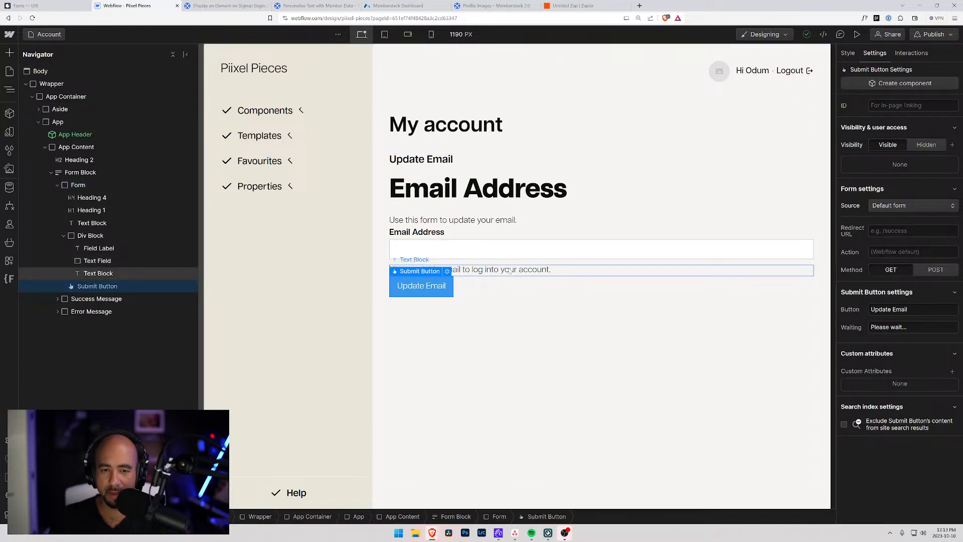
{"action": "left_click", "coordinate": [848, 54]}
{"action": "left_click", "coordinate": [874, 53]}
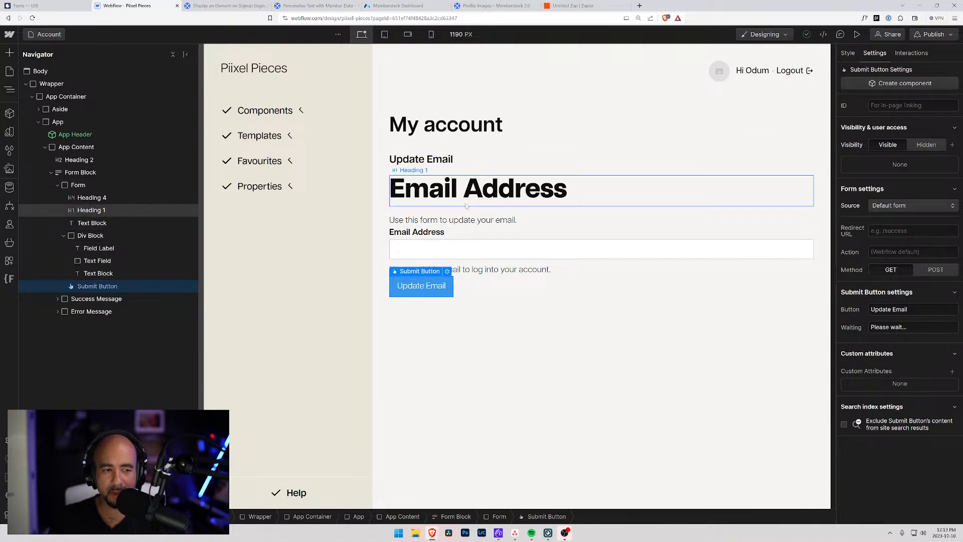
{"action": "left_click", "coordinate": [80, 172]}
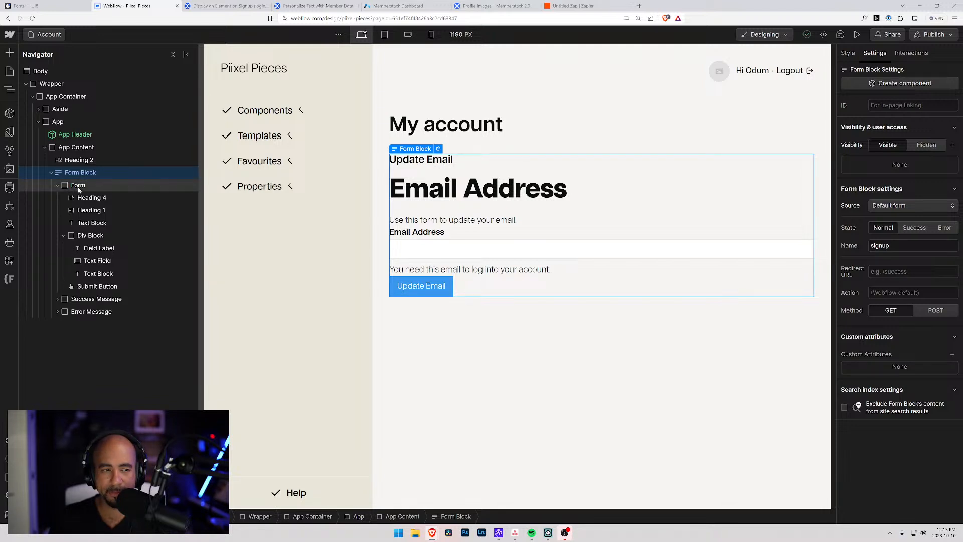
{"action": "left_click", "coordinate": [78, 186]}
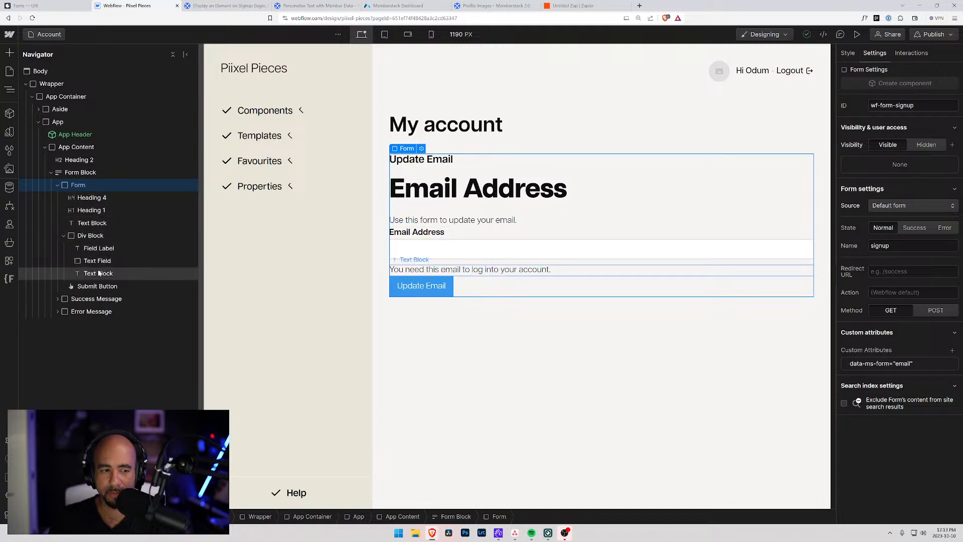
Review the headings, text field and submit button, confirming the Form's data-ms-form="email" attribute.
{"action": "left_click", "coordinate": [91, 198]}
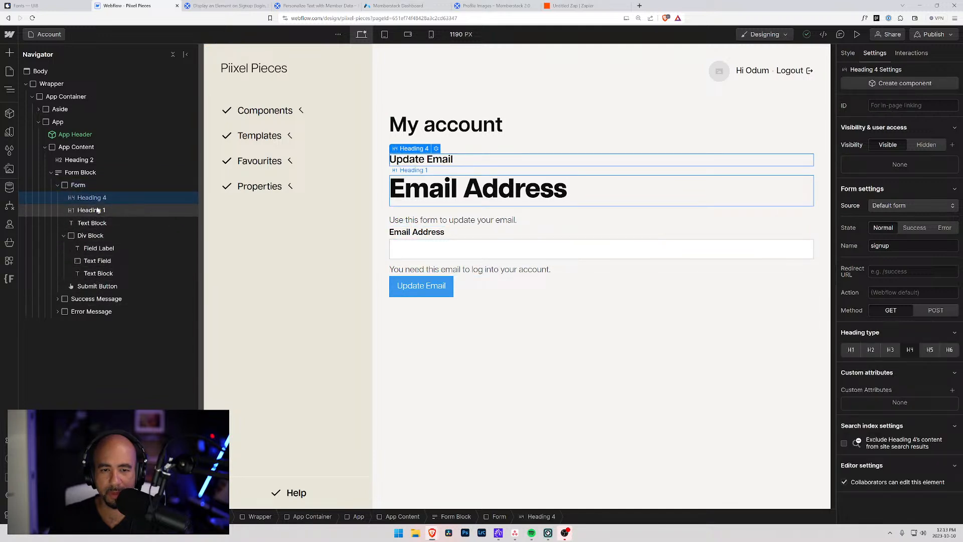
{"action": "left_click", "coordinate": [98, 210]}
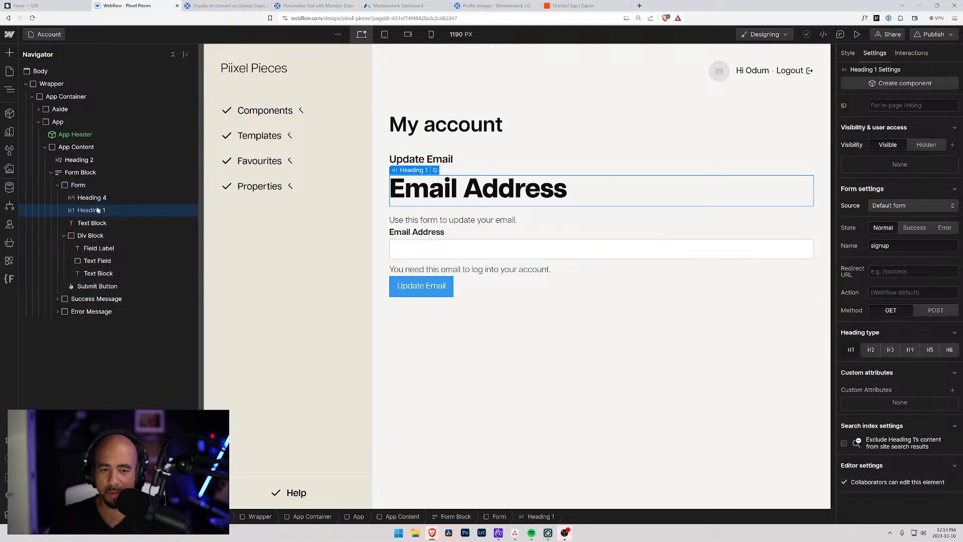
{"action": "left_click", "coordinate": [84, 261]}
{"action": "left_click", "coordinate": [402, 284]}
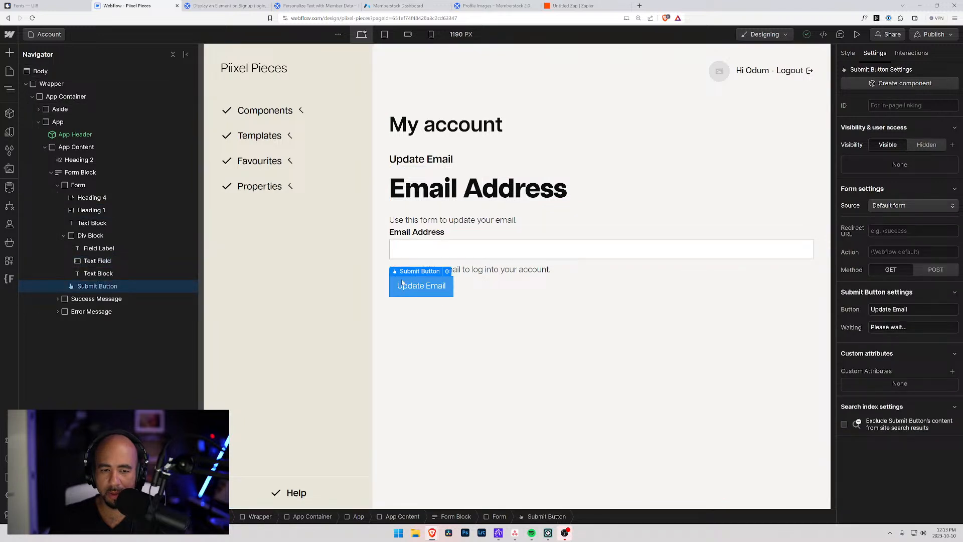
{"action": "left_click", "coordinate": [447, 272]}
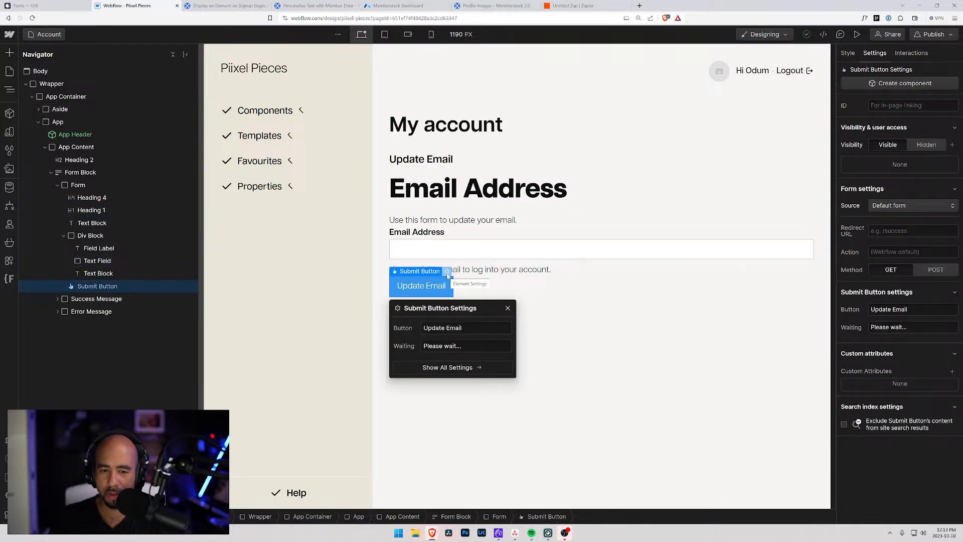
{"action": "left_click", "coordinate": [517, 280]}
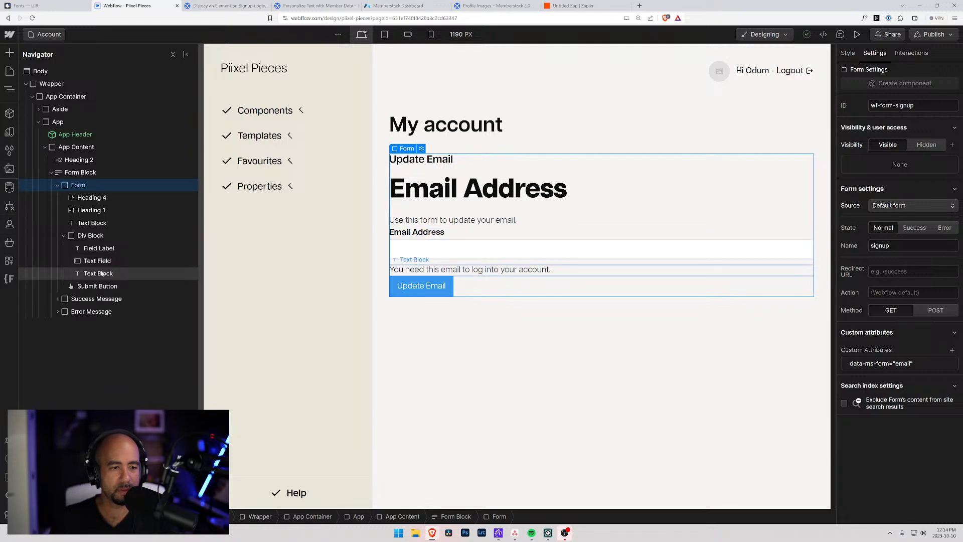
{"action": "left_click", "coordinate": [97, 286]}
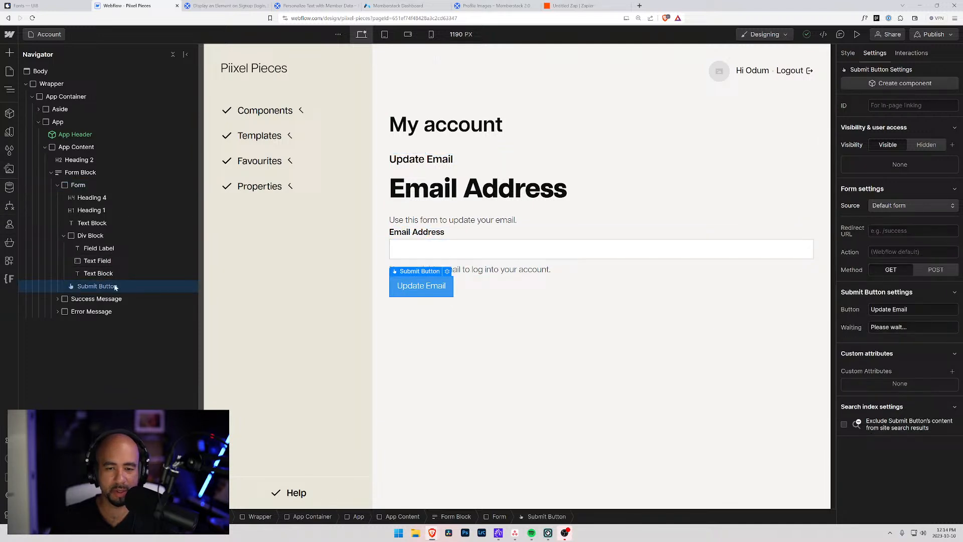
{"action": "left_click", "coordinate": [78, 185]}
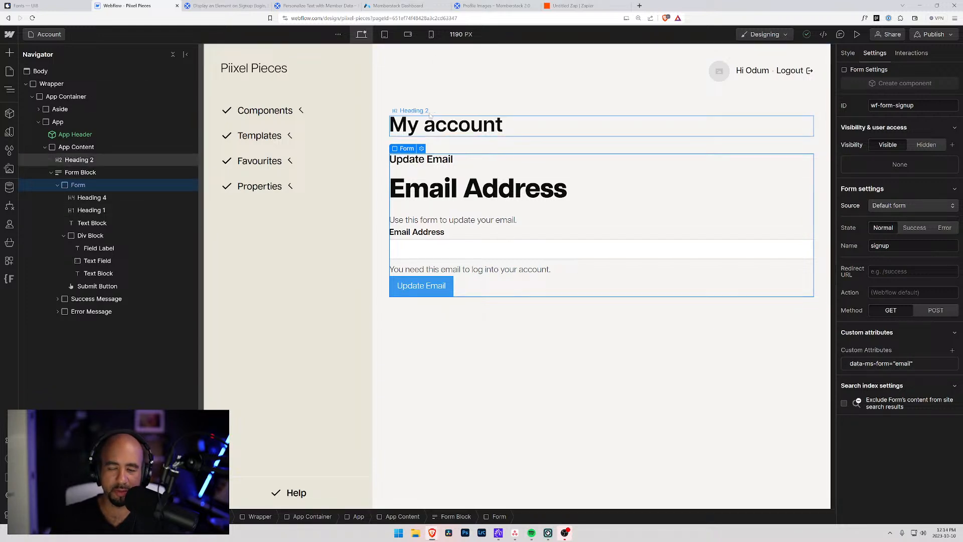
{"action": "left_click", "coordinate": [390, 5]}
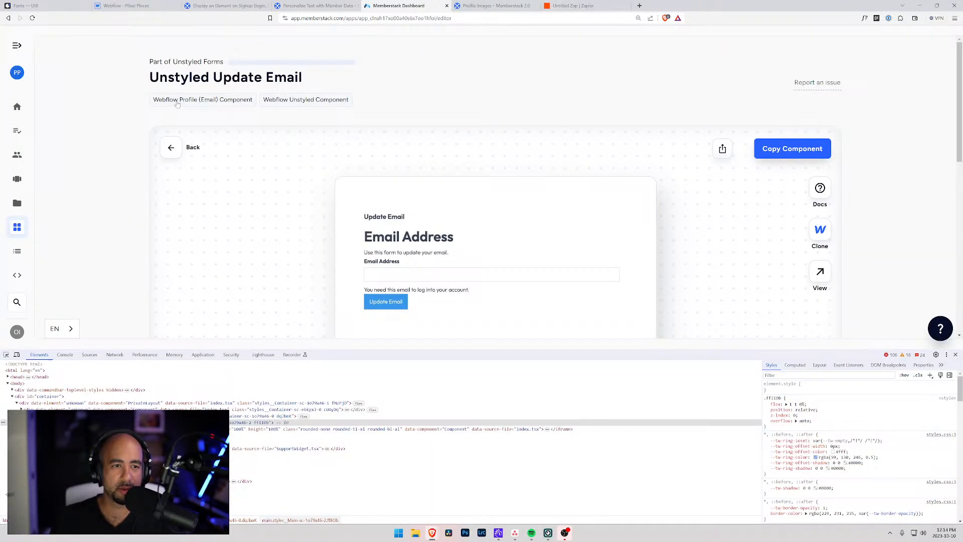
Search Memberstack's attributes for 'email' and copy data-ms-form from the Profile | Email Form entry.
{"action": "left_click", "coordinate": [173, 147]}
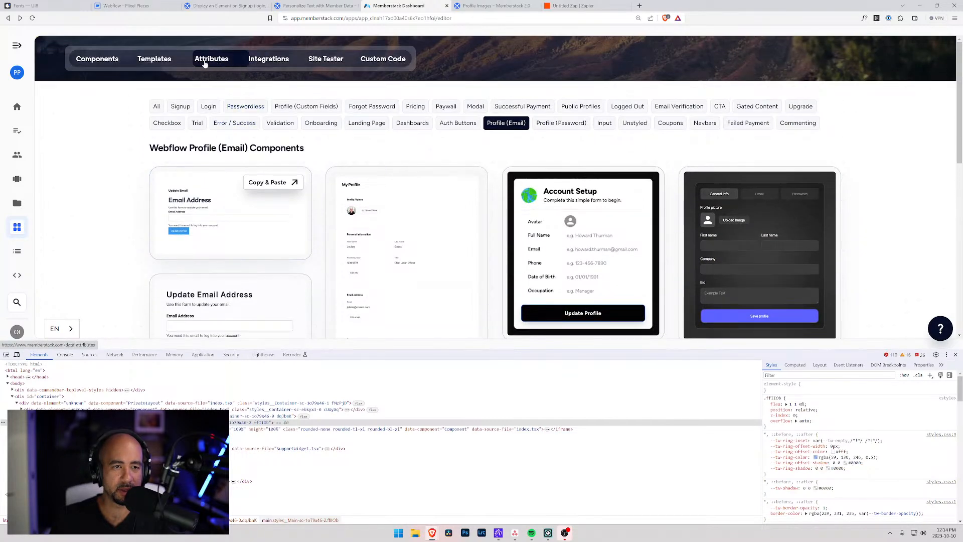
{"action": "left_click", "coordinate": [210, 60]}
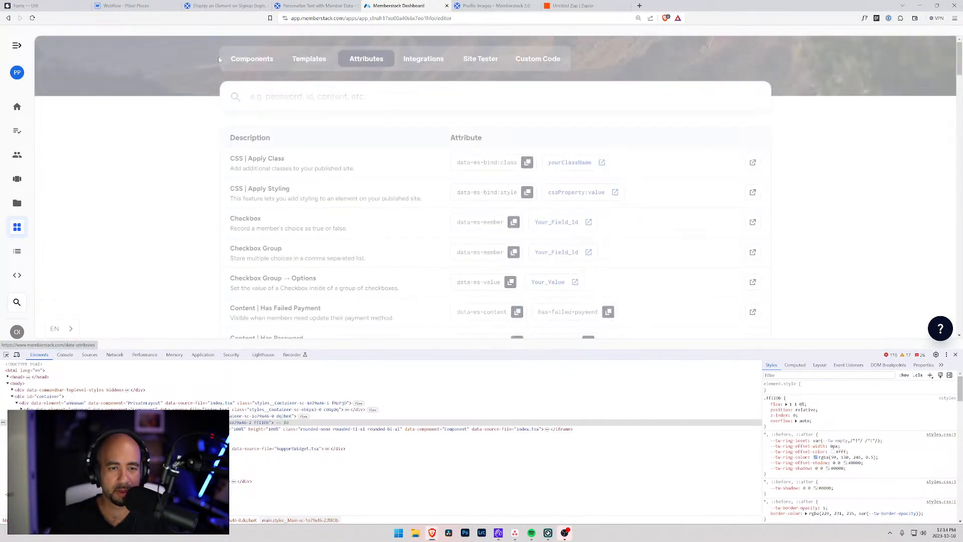
{"action": "type", "text": "em"}
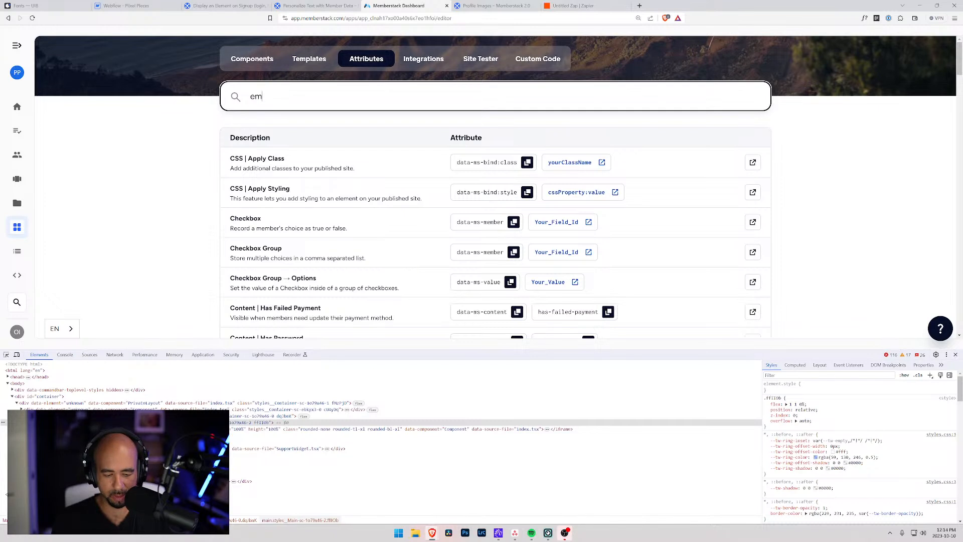
{"action": "type", "text": "ail"}
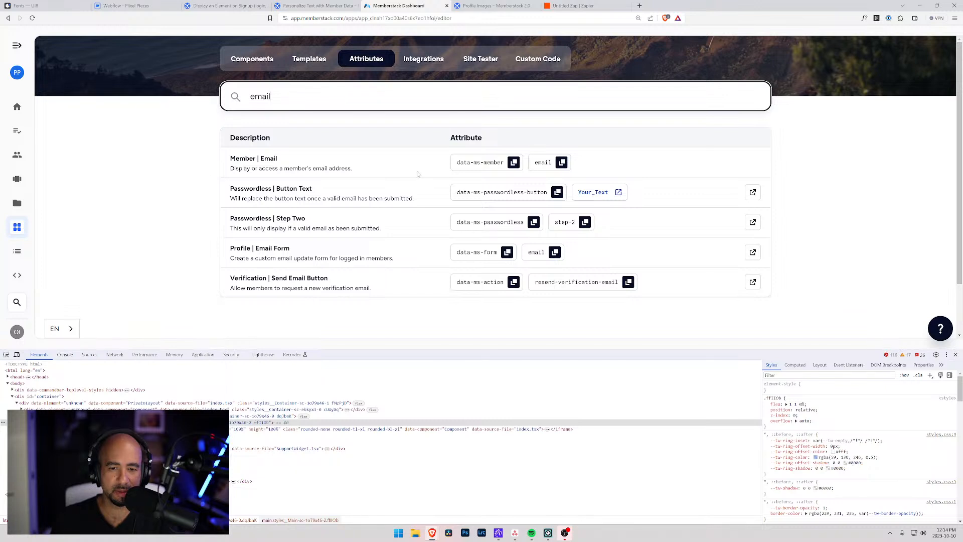
{"action": "left_click_drag", "start_coordinate": [395, 259], "coordinate": [231, 258]}
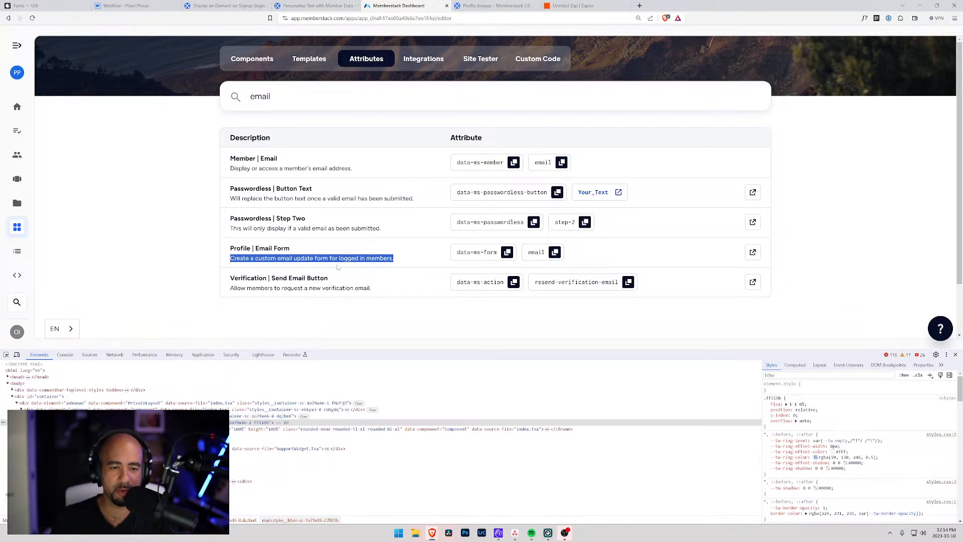
{"action": "left_click", "coordinate": [506, 253]}
{"action": "left_click", "coordinate": [128, 5]}
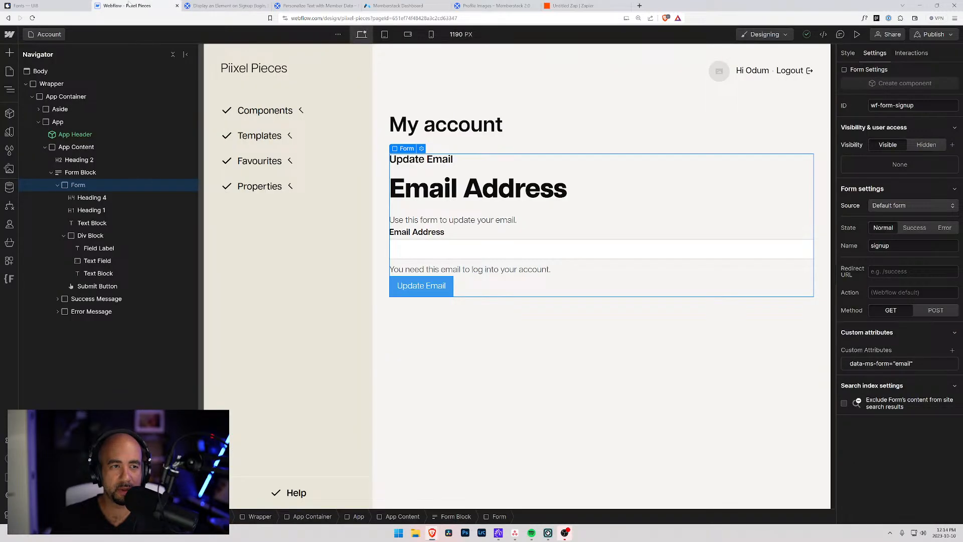
On the Members Template page, add a new Form Block inside the Grid 2 container.
{"action": "left_click", "coordinate": [46, 34]}
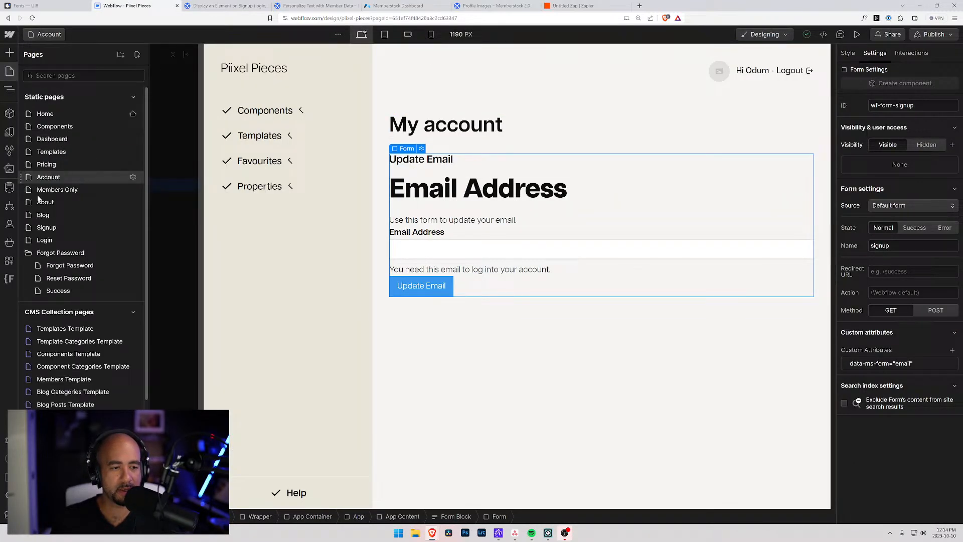
{"action": "left_click", "coordinate": [65, 380]}
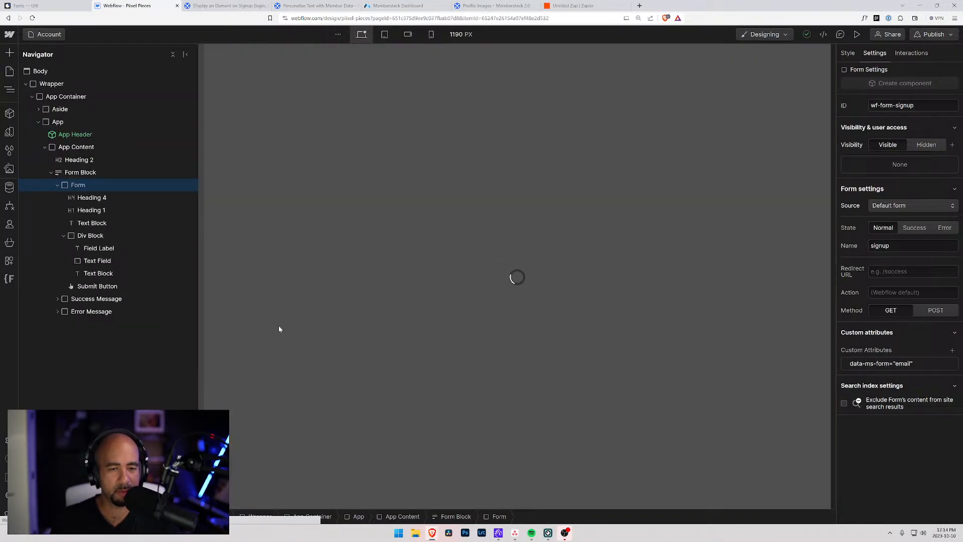
{"action": "left_click", "coordinate": [527, 304]}
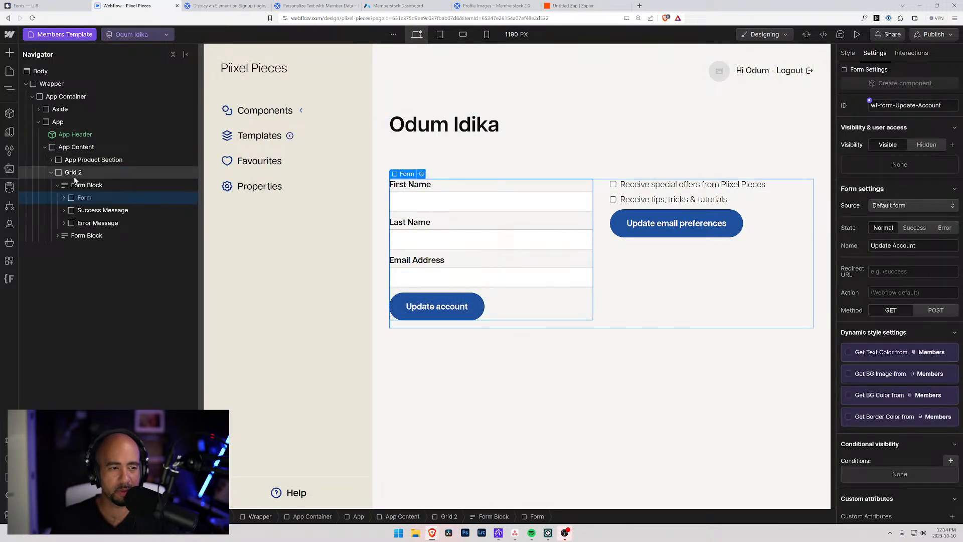
{"action": "left_click", "coordinate": [59, 185]}
{"action": "left_click", "coordinate": [76, 172]}
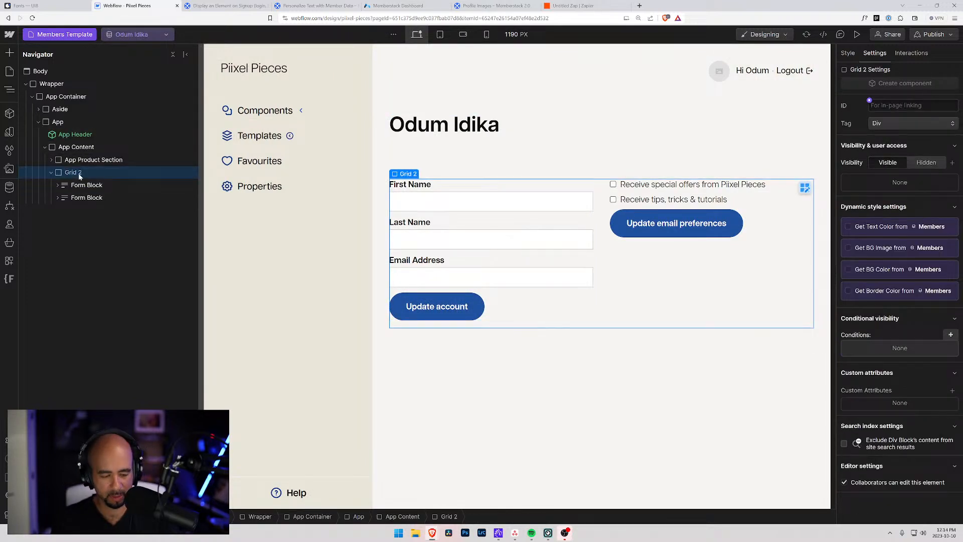
{"action": "key", "text": "ctrl+k"}
{"action": "type", "text": "form"}
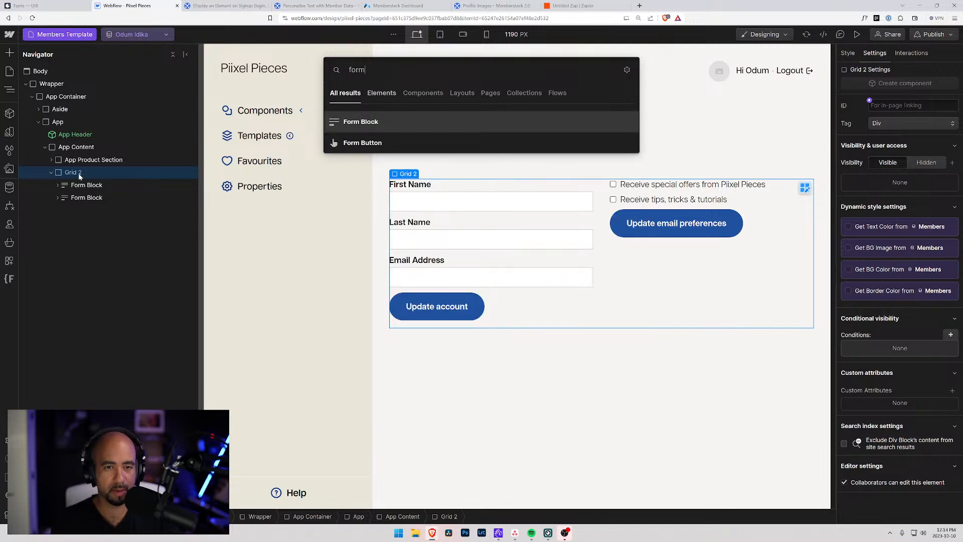
{"action": "key", "text": "Return"}
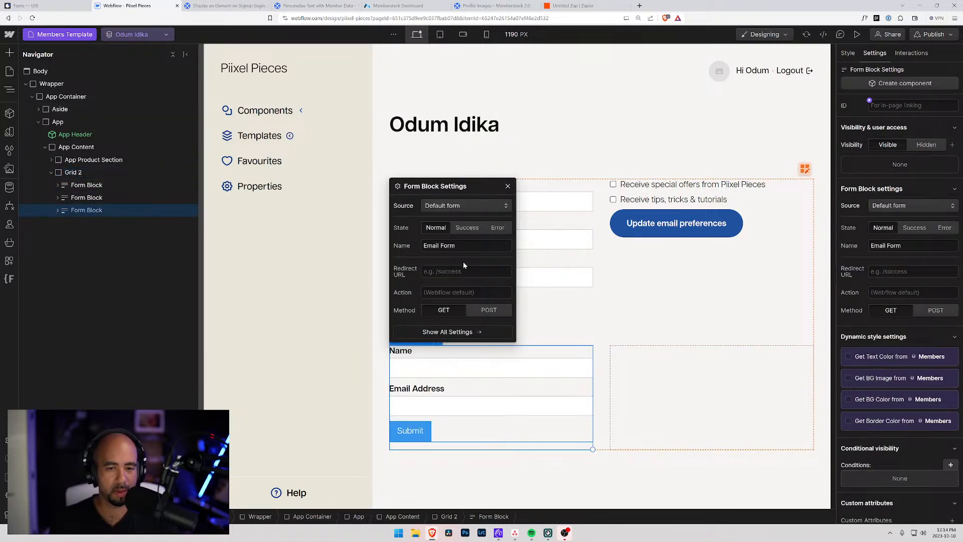
Name the new form Email Form and move it to the top of Grid 2.
{"action": "left_click", "coordinate": [403, 245]}
{"action": "type", "text": "Ulpload"}
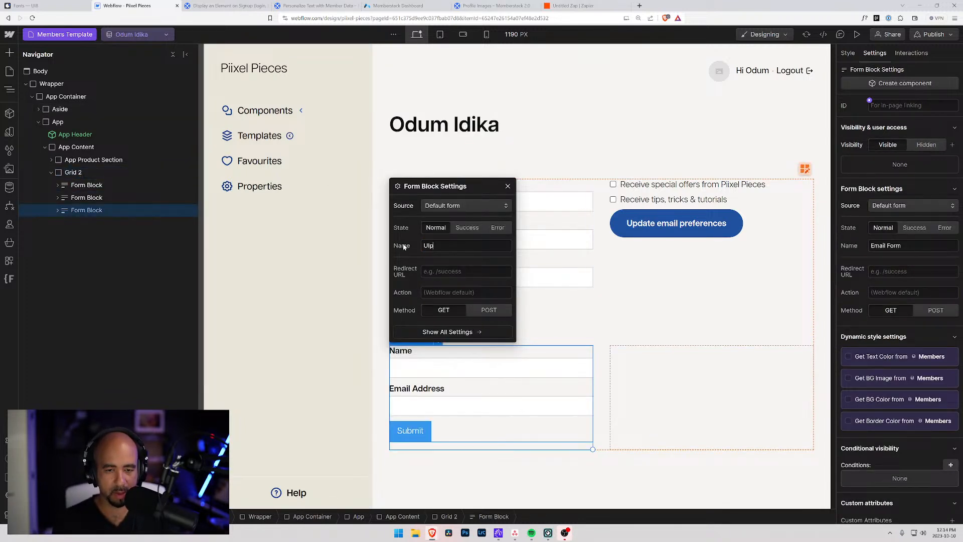
{"action": "key", "text": "BackSpace"}
{"action": "key", "text": "BackSpace"}
{"action": "key", "text": "BackSpace"}
{"action": "key", "text": "BackSpace"}
{"action": "type", "text": "date "}
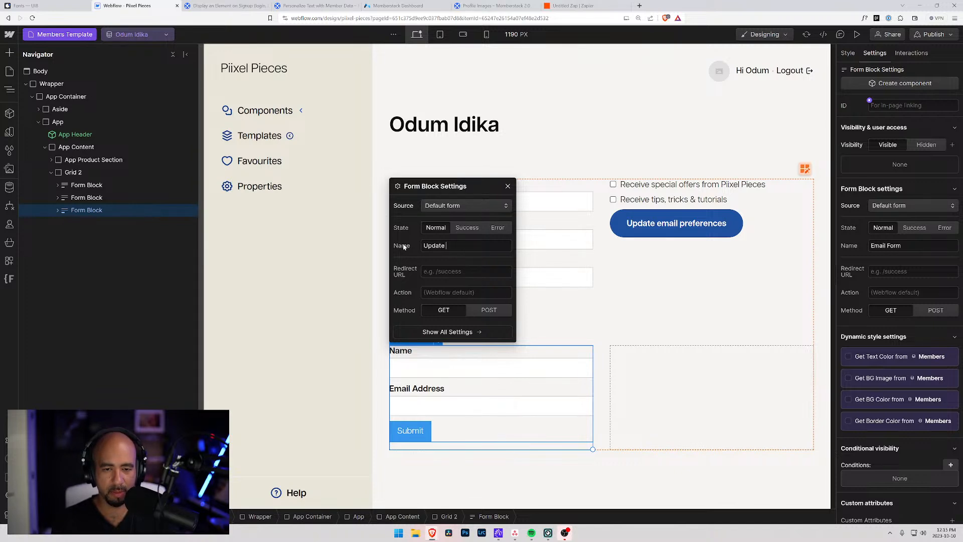
{"action": "type", "text": "Em ail Form"}
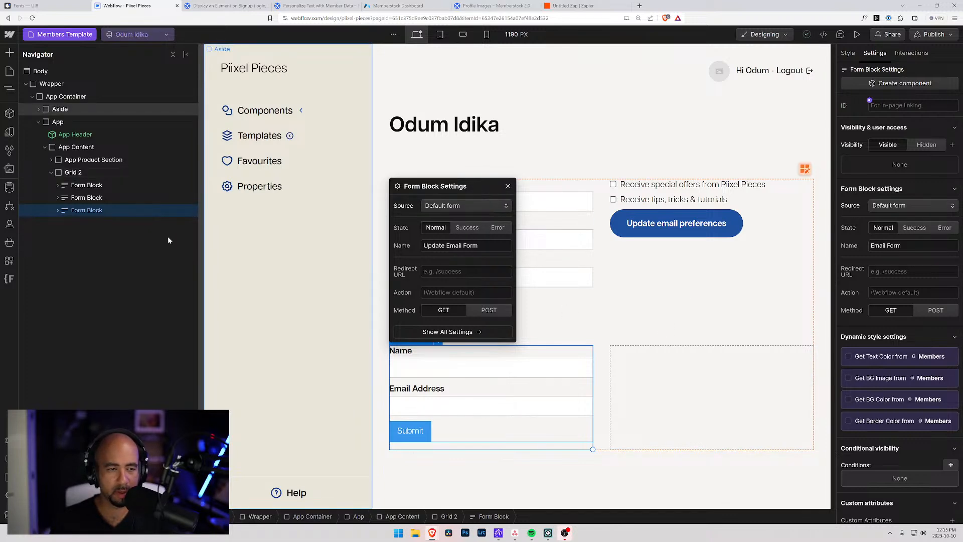
{"action": "left_click_drag", "start_coordinate": [63, 213], "coordinate": [67, 185]}
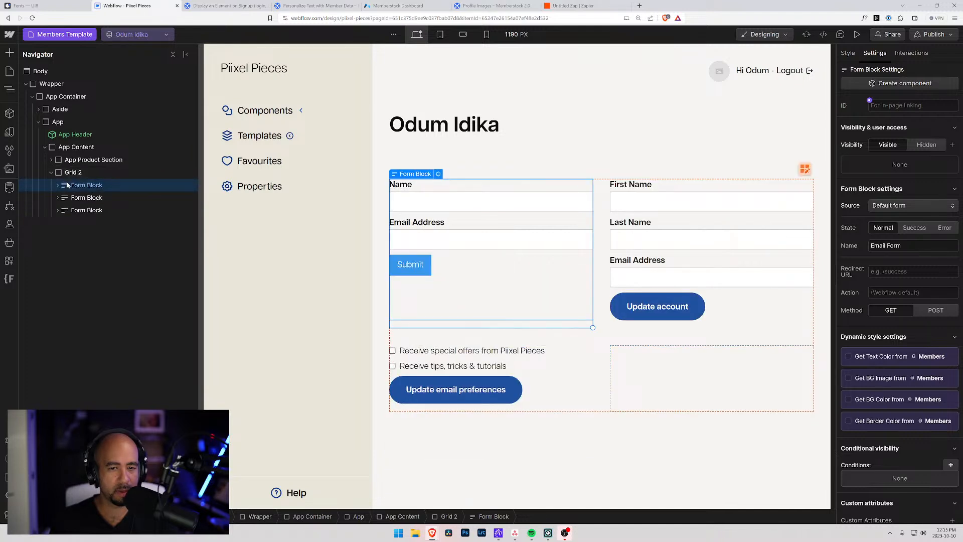
Delete the Name label and Name text field from the new form.
{"action": "left_click", "coordinate": [58, 185]}
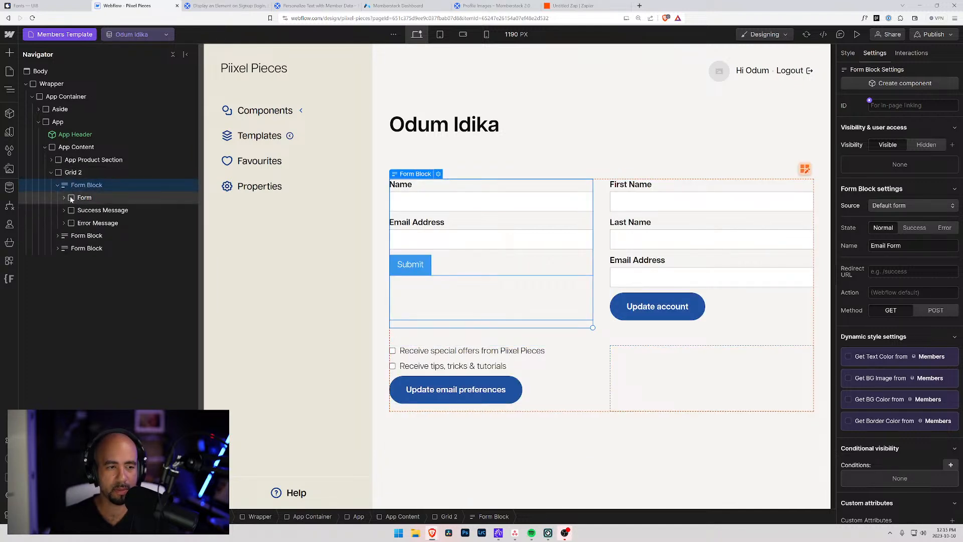
{"action": "left_click", "coordinate": [73, 197]}
{"action": "left_click", "coordinate": [63, 198]}
{"action": "left_click", "coordinate": [85, 223]}
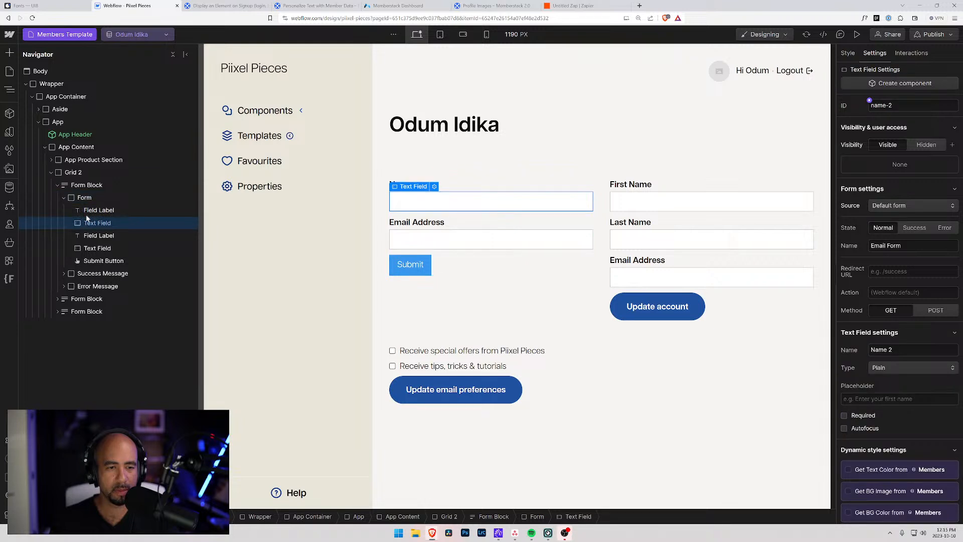
{"action": "left_click", "coordinate": [88, 211]}
{"action": "key", "text": "Delete"}
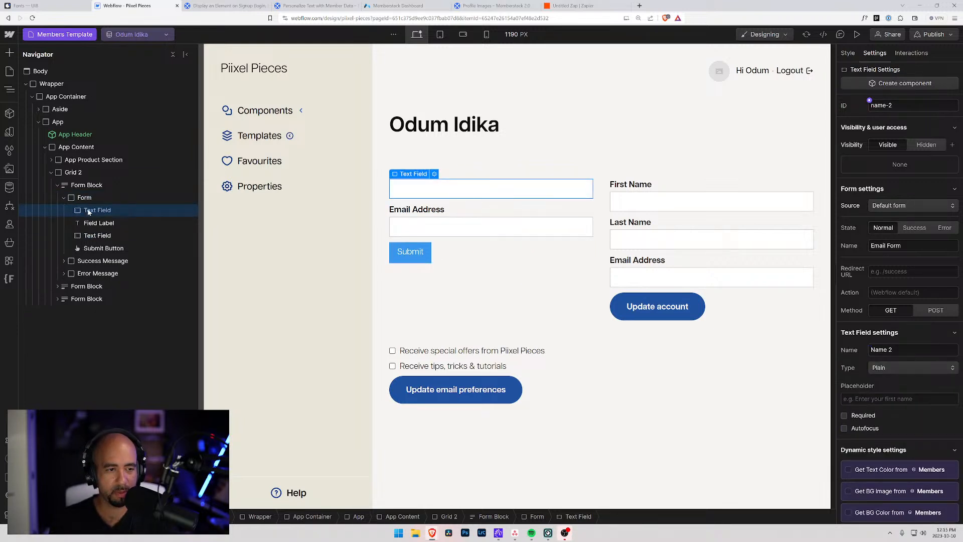
{"action": "key", "text": "Delete"}
Delete the old Update account form block, leaving only the Email Address field.
{"action": "left_click", "coordinate": [93, 222]}
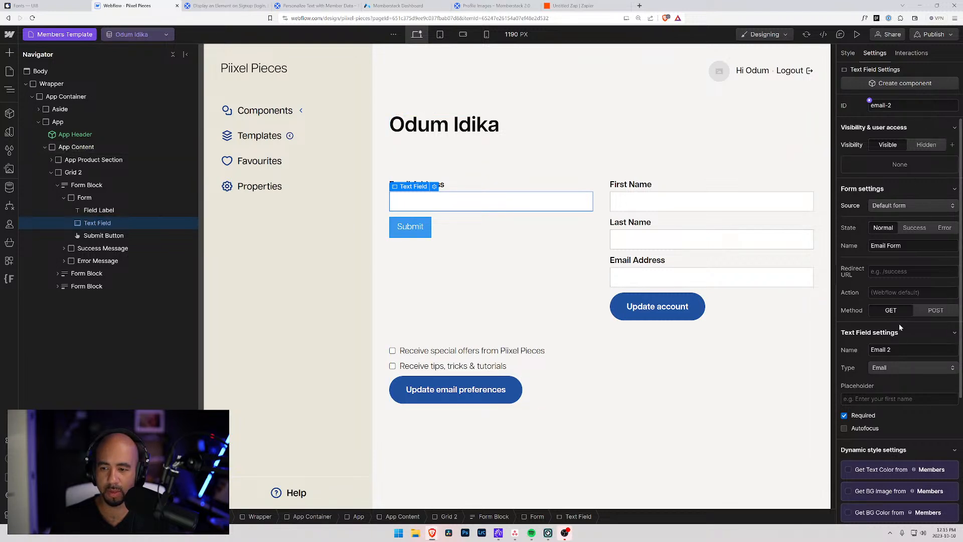
{"action": "left_click", "coordinate": [699, 259]}
{"action": "left_click", "coordinate": [81, 274]}
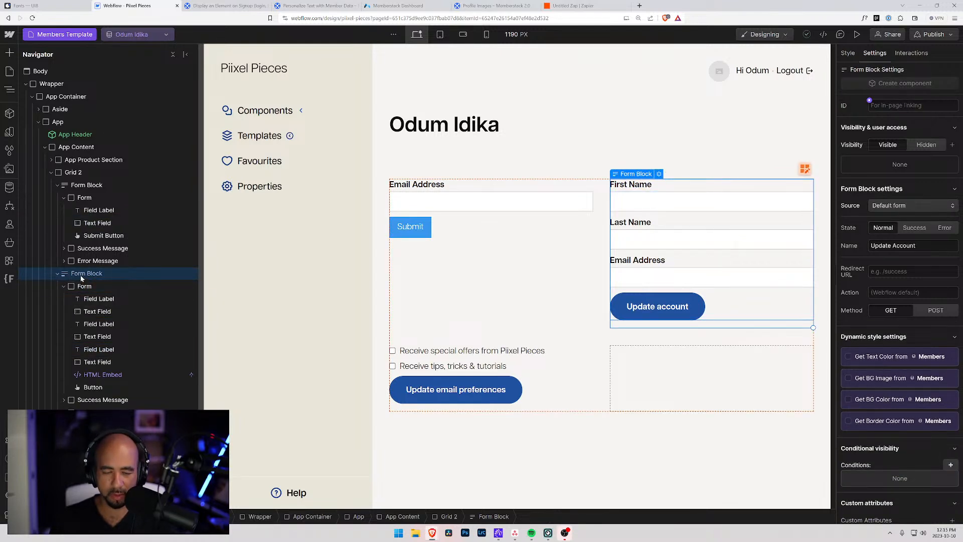
{"action": "key", "text": "Delete"}
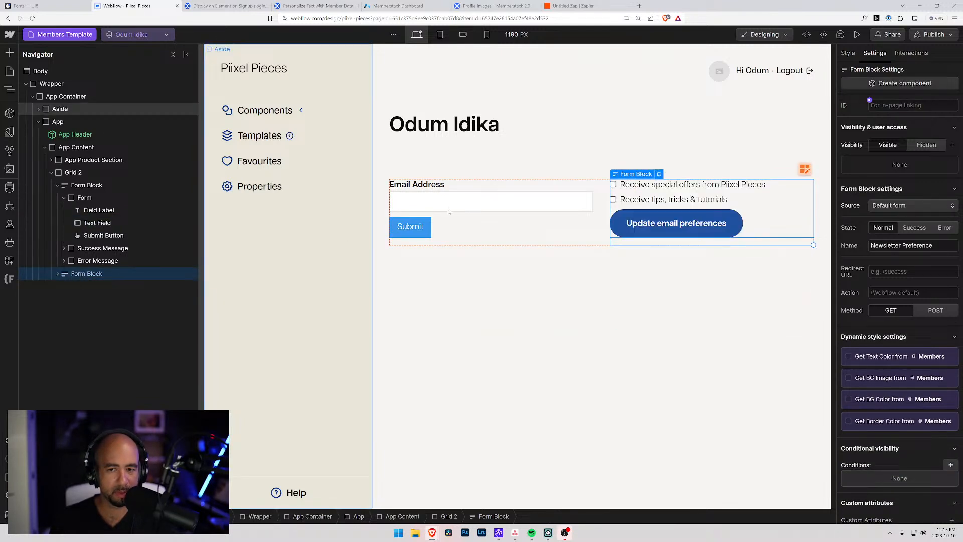
Change the email text field's ID from email-2 to email.
{"action": "left_click", "coordinate": [84, 197]}
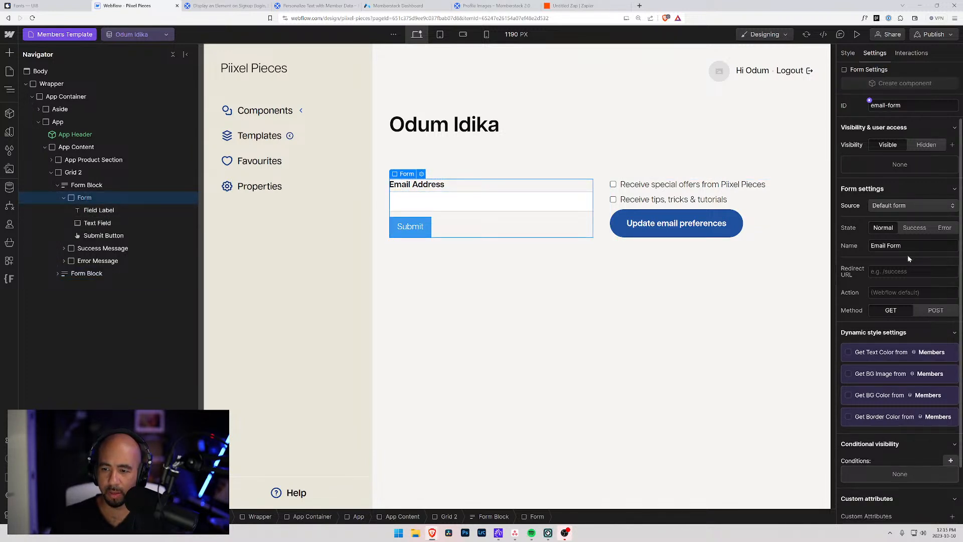
{"action": "left_click", "coordinate": [98, 223]}
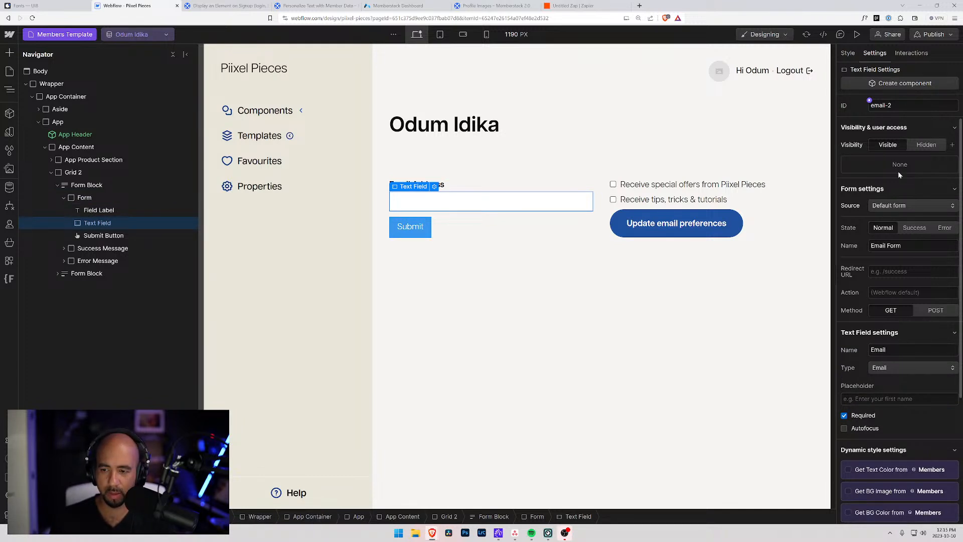
{"action": "left_click", "coordinate": [898, 106]}
{"action": "key", "text": "BackSpace"}
{"action": "key", "text": "BackSpace"}
{"action": "key", "text": "Return"}
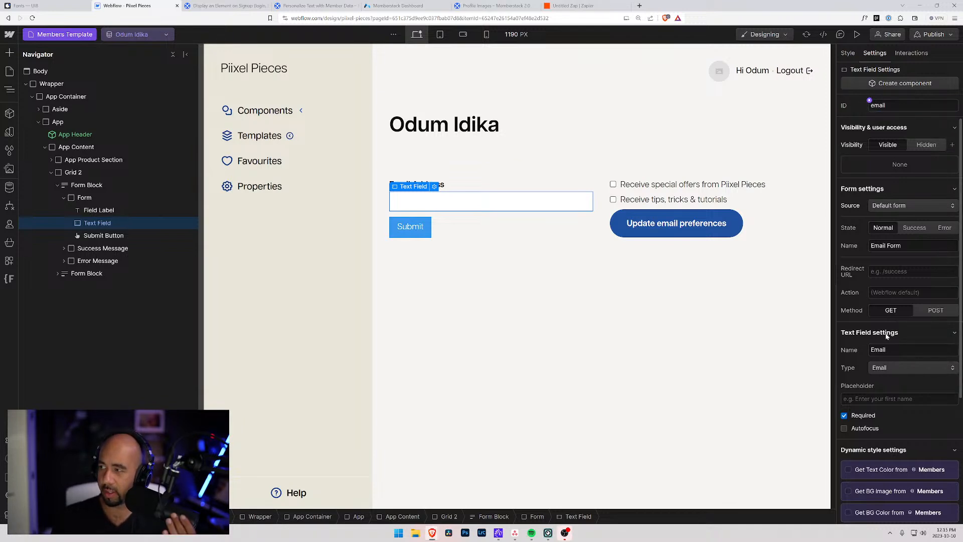
{"action": "left_click", "coordinate": [429, 227]}
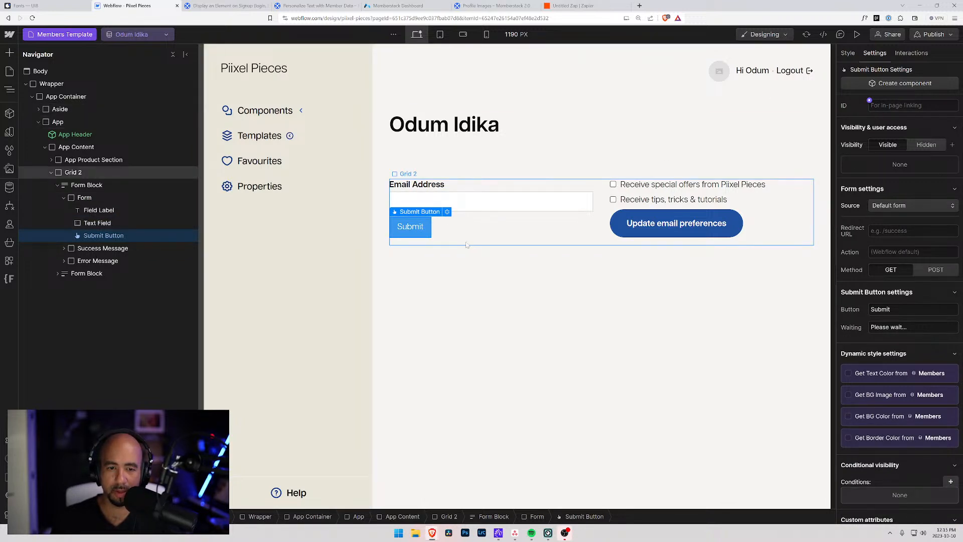
Relabel the submit button 'Update email' and give it the existing Button class.
{"action": "double_click", "coordinate": [879, 309]}
{"action": "key", "text": "BackSpace"}
{"action": "type", "text": "Update "}
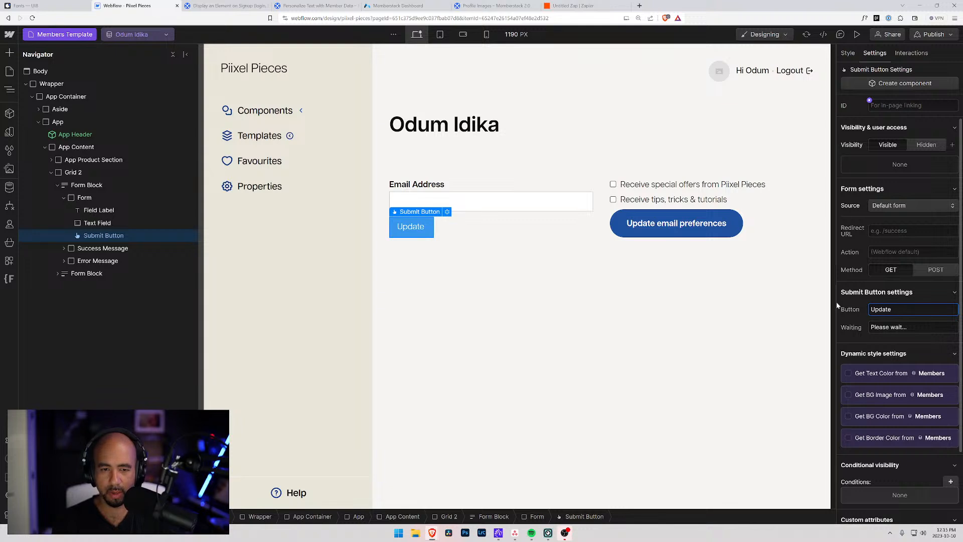
{"action": "type", "text": "email"}
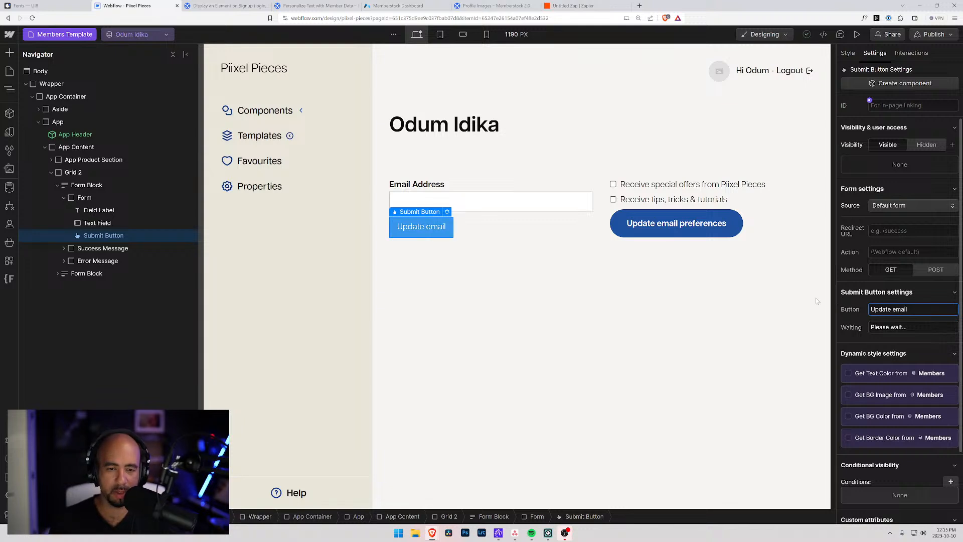
{"action": "left_click", "coordinate": [847, 52]}
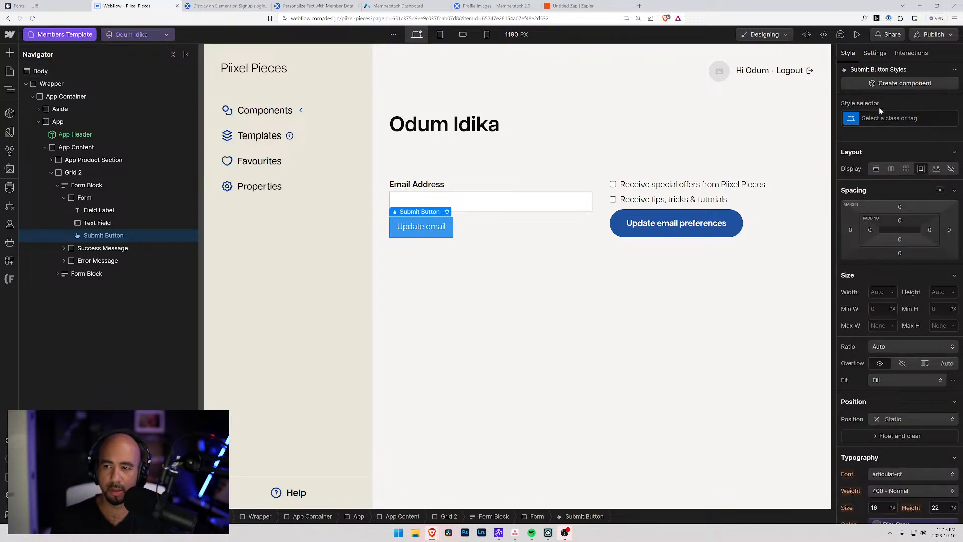
{"action": "left_click", "coordinate": [886, 119]}
{"action": "type", "text": "Butt"}
{"action": "key", "text": "BackSpace"}
{"action": "key", "text": "BackSpace"}
{"action": "key", "text": "BackSpace"}
{"action": "key", "text": "BackSpace"}
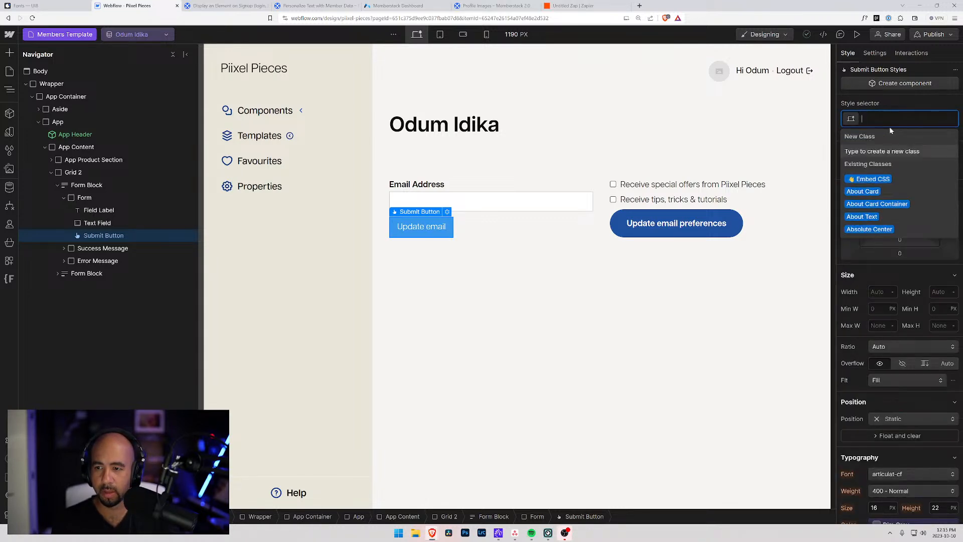
{"action": "type", "text": "Cu"}
{"action": "key", "text": "BackSpace"}
{"action": "key", "text": "BackSpace"}
{"action": "type", "text": "Button"}
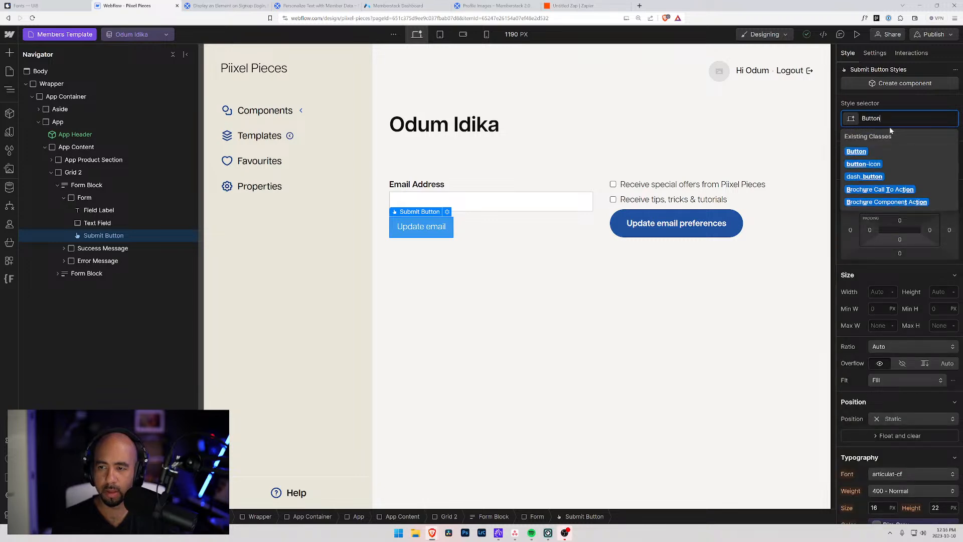
{"action": "key", "text": "Return"}
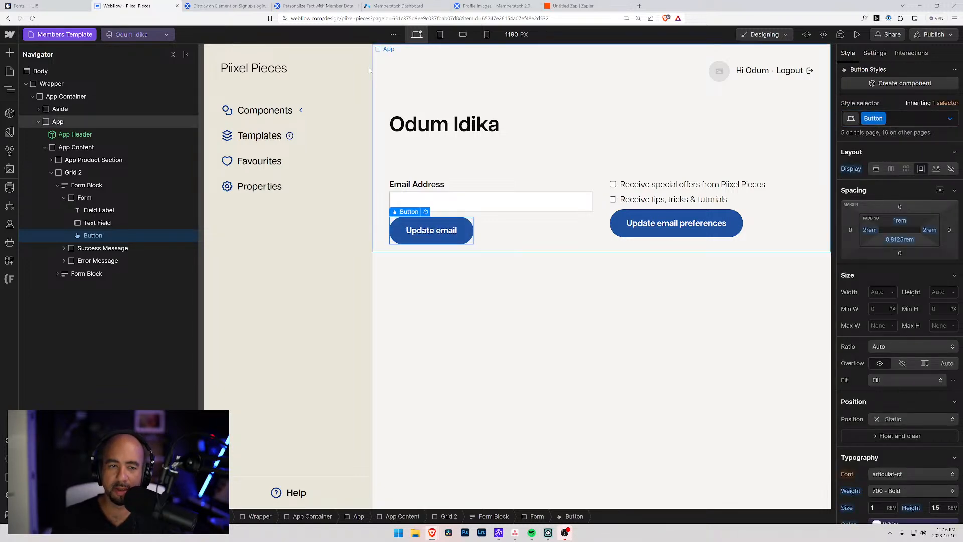
Clean up and remove all unused styles from the Style Selectors list.
{"action": "left_click", "coordinate": [10, 150]}
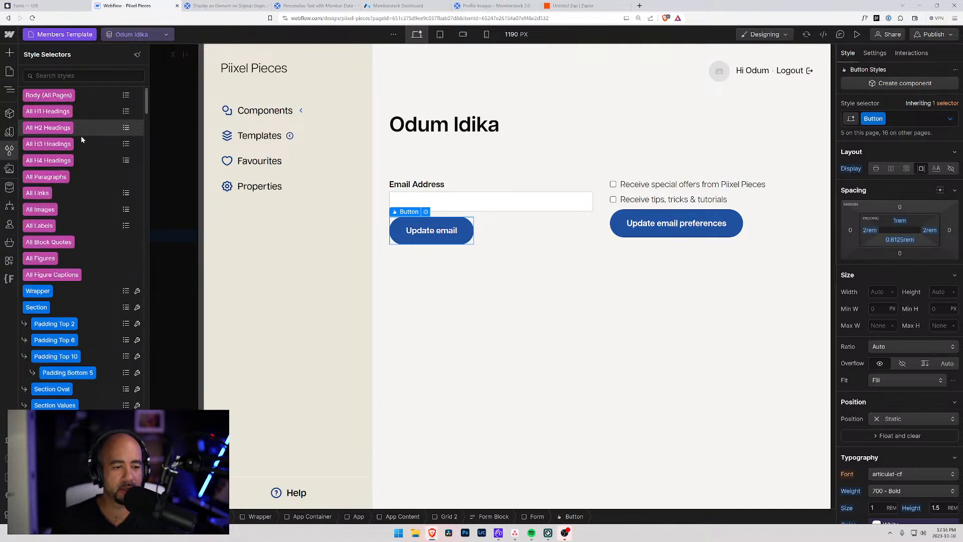
{"action": "left_click", "coordinate": [138, 55]}
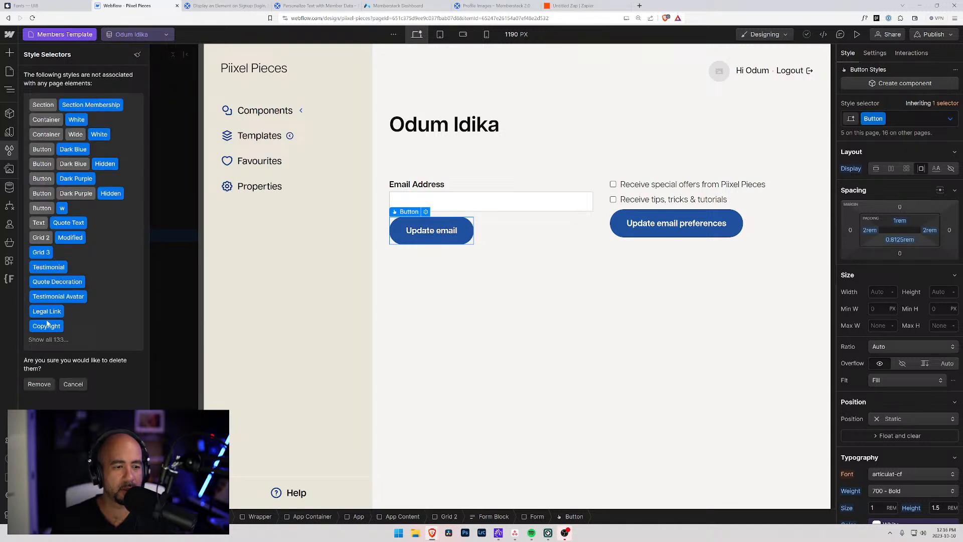
{"action": "left_click", "coordinate": [45, 387]}
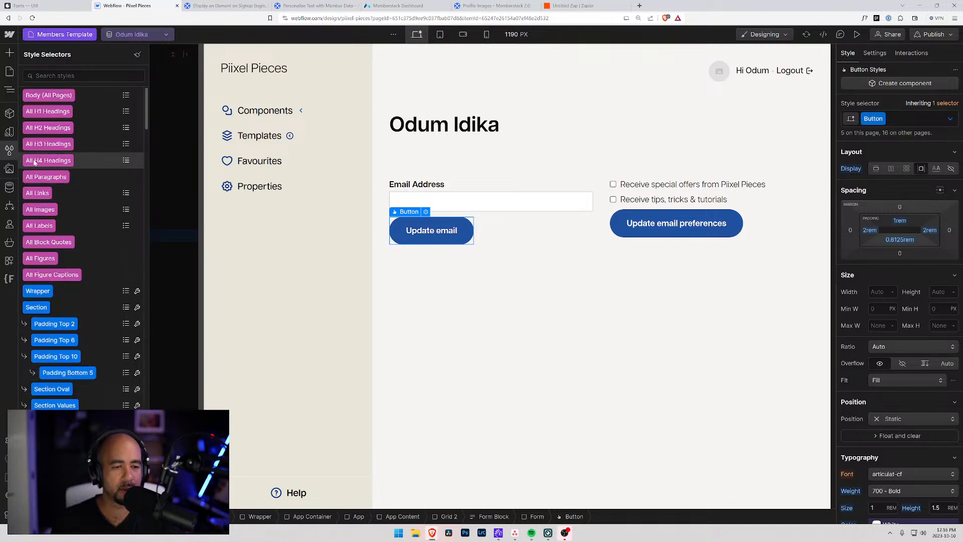
{"action": "left_click", "coordinate": [436, 200]}
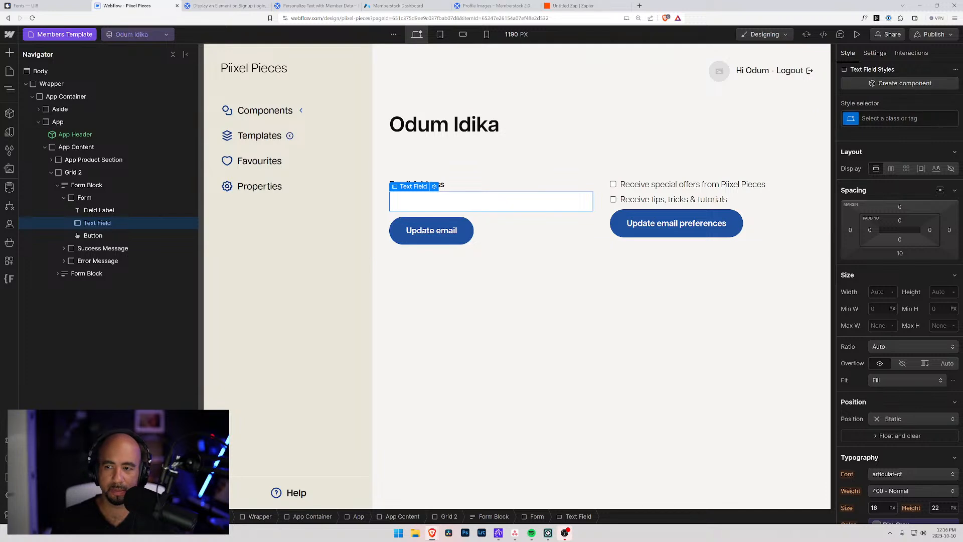
Apply the Input Field class to the email field and All Labels to its label.
{"action": "left_click", "coordinate": [898, 118]}
{"action": "type", "text": "input"}
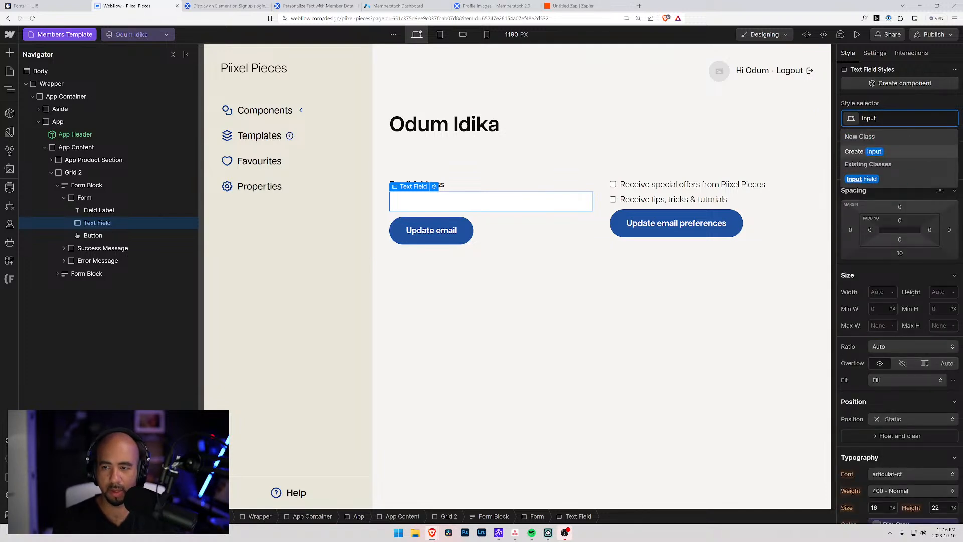
{"action": "key", "text": "Return"}
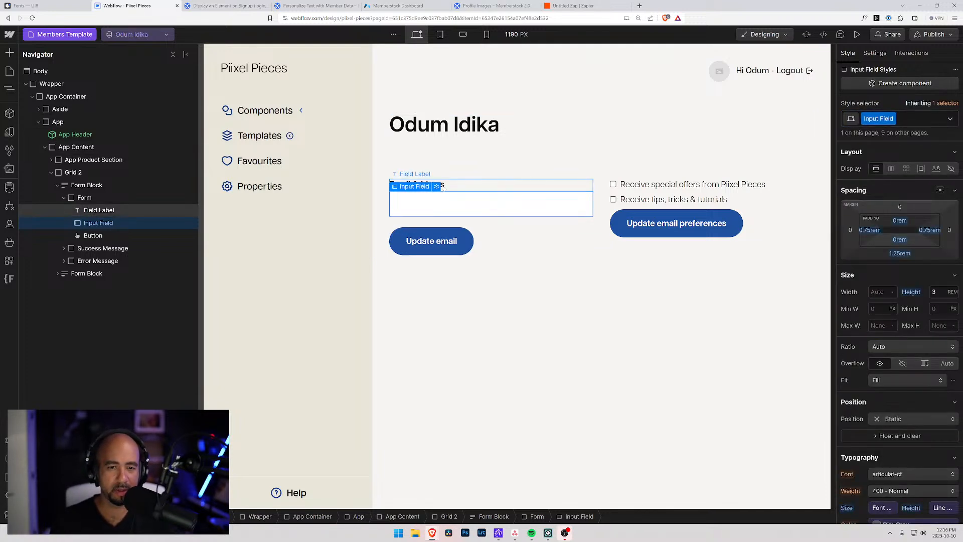
{"action": "left_click", "coordinate": [443, 185]}
{"action": "key", "text": "ctrl+Return"}
{"action": "type", "text": "Label"}
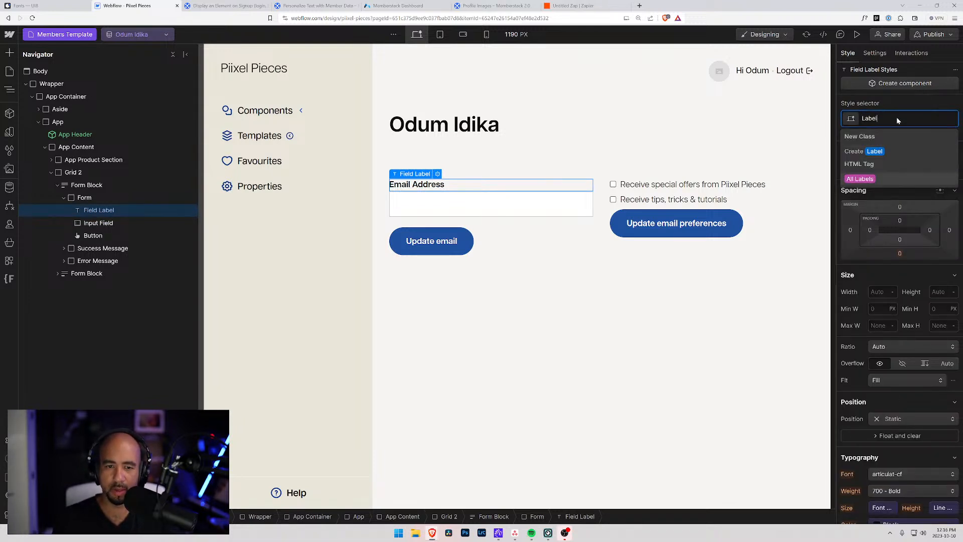
{"action": "key", "text": "Return"}
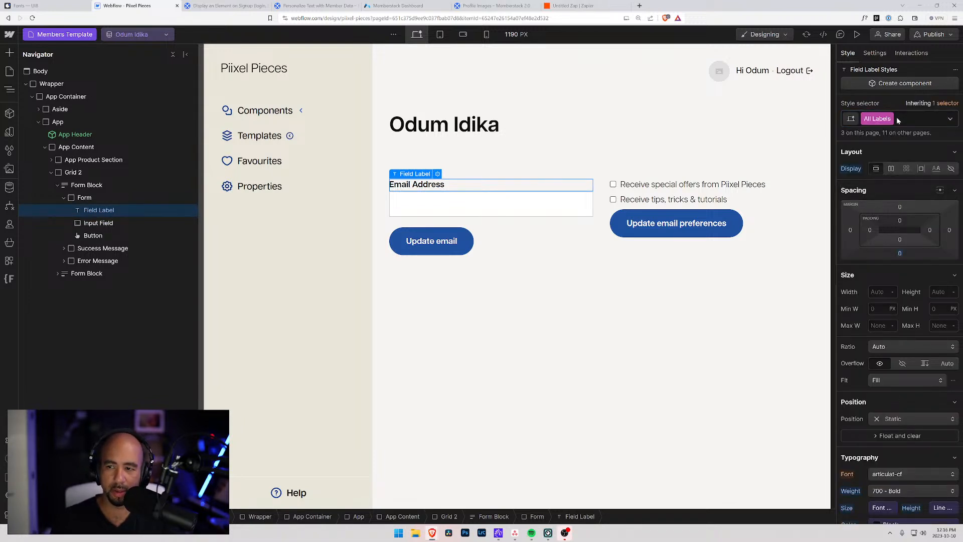
Check the styled Email Address label and input field on the page.
{"action": "left_click", "coordinate": [443, 174]}
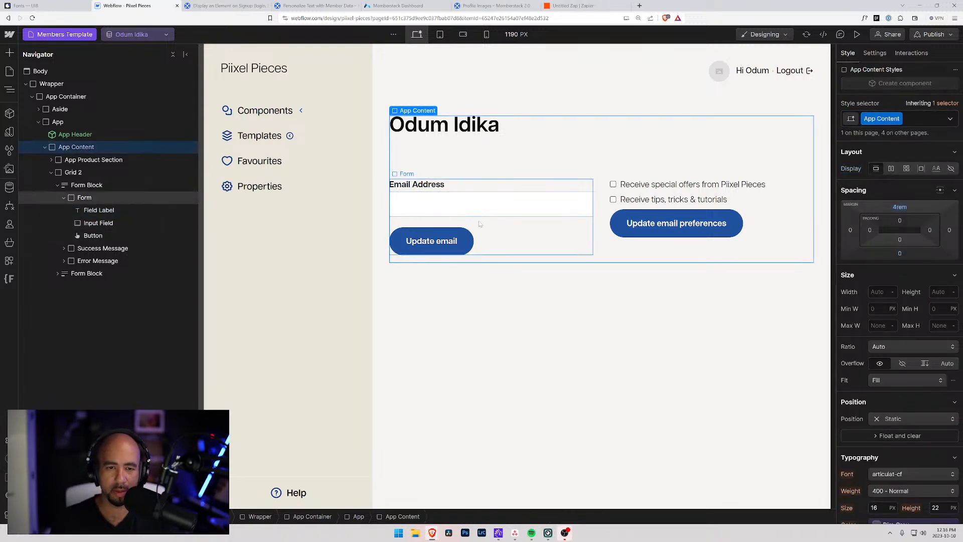
{"action": "left_click", "coordinate": [542, 282]}
{"action": "left_click", "coordinate": [439, 212]}
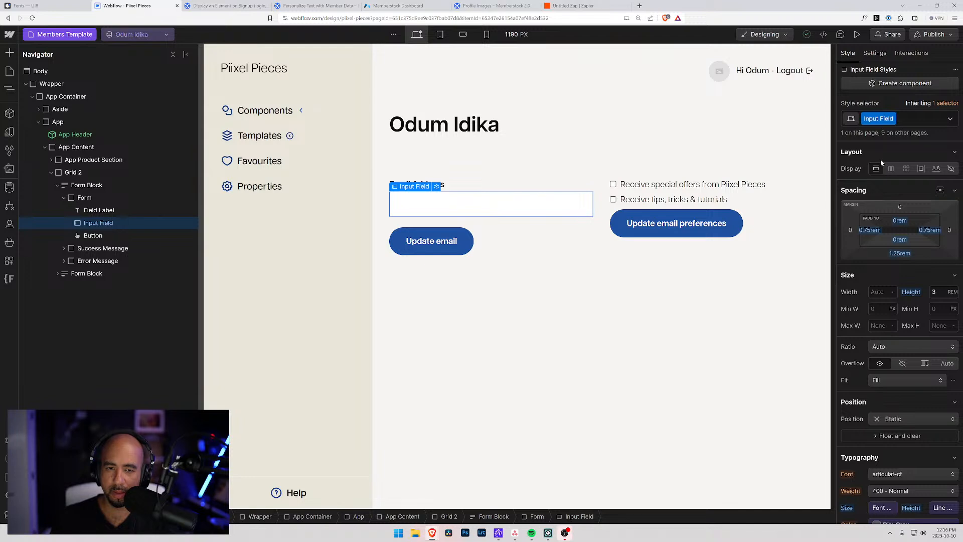
{"action": "left_click", "coordinate": [501, 280]}
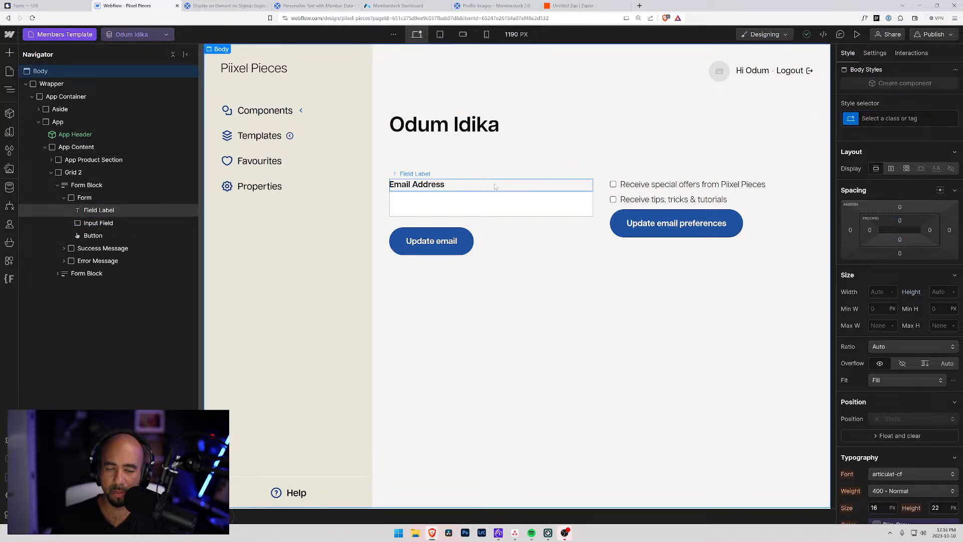
{"action": "left_click", "coordinate": [483, 204]}
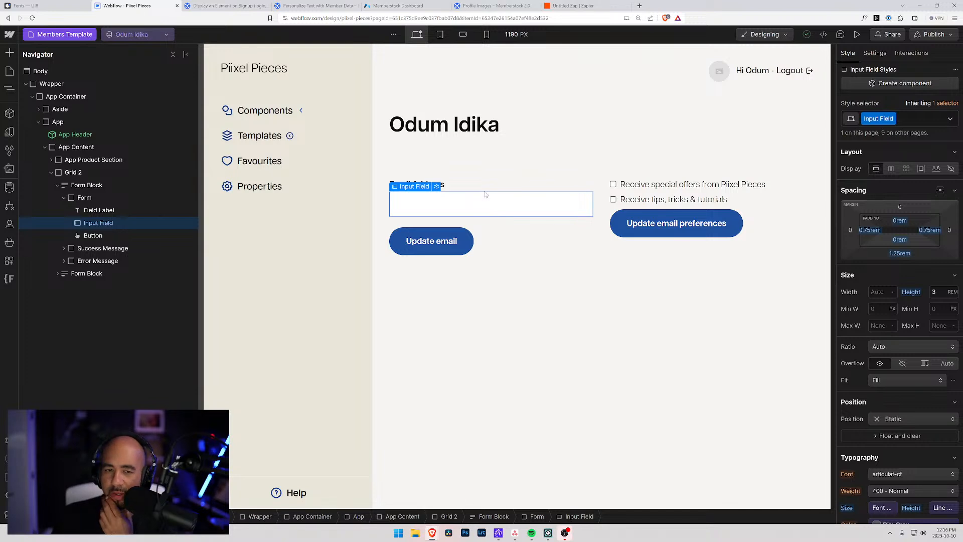
{"action": "left_click", "coordinate": [489, 185]}
{"action": "left_click", "coordinate": [502, 205]}
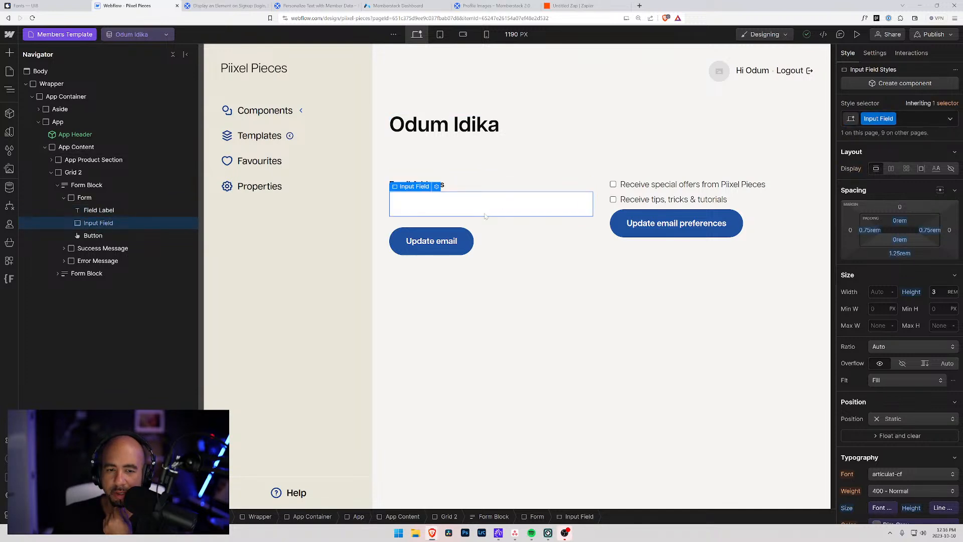
Select the Email Form element inside its form block.
{"action": "left_click", "coordinate": [81, 197]}
{"action": "left_click", "coordinate": [80, 185]}
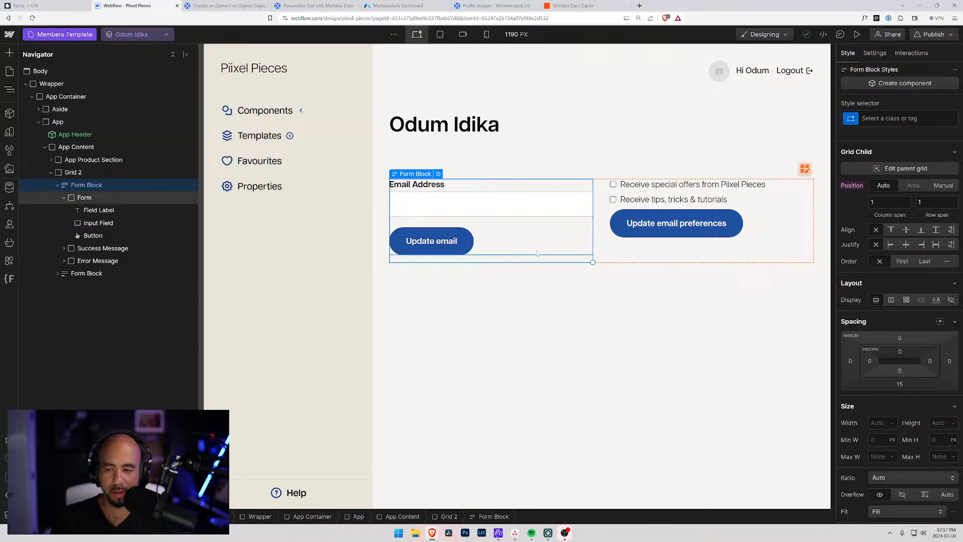
{"action": "left_click", "coordinate": [423, 219]}
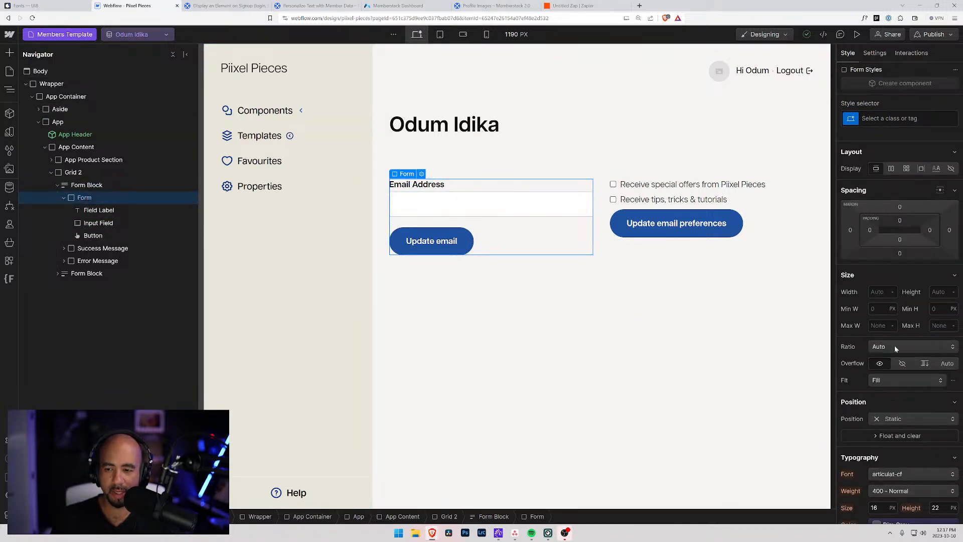
{"action": "scroll", "coordinate": [904, 334], "scroll_direction": "down", "scroll_amount": 6}
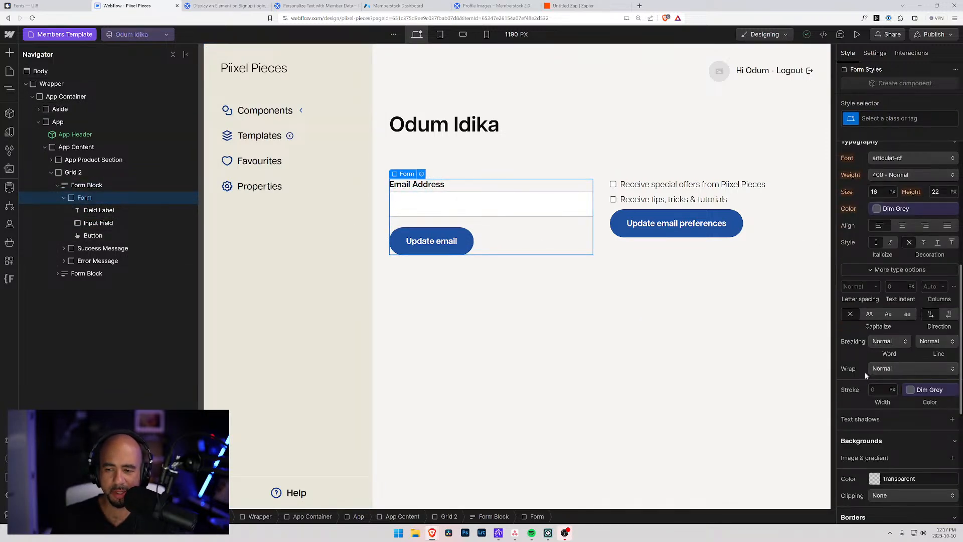
{"action": "scroll", "coordinate": [865, 372], "scroll_direction": "down", "scroll_amount": 3}
{"action": "scroll", "coordinate": [891, 413], "scroll_direction": "down", "scroll_amount": 3}
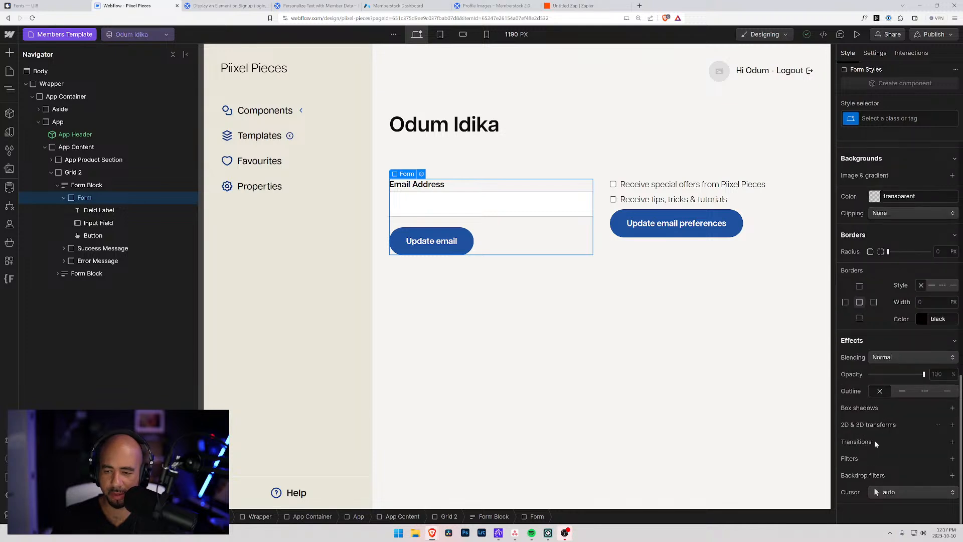
{"action": "scroll", "coordinate": [871, 410], "scroll_direction": "up", "scroll_amount": 10}
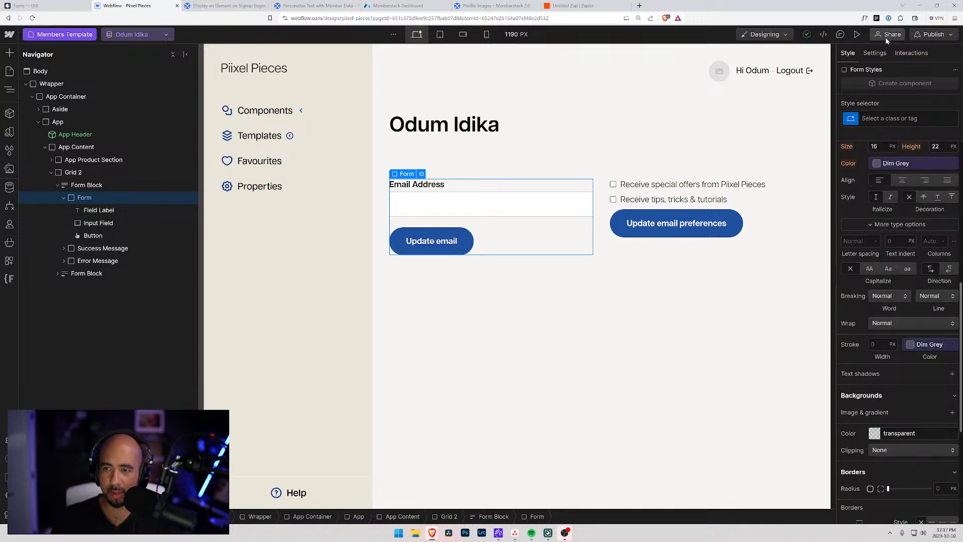
Add the custom attribute data-ms-form with value email to the form.
{"action": "left_click", "coordinate": [875, 52]}
{"action": "scroll", "coordinate": [888, 353], "scroll_direction": "down", "scroll_amount": 1}
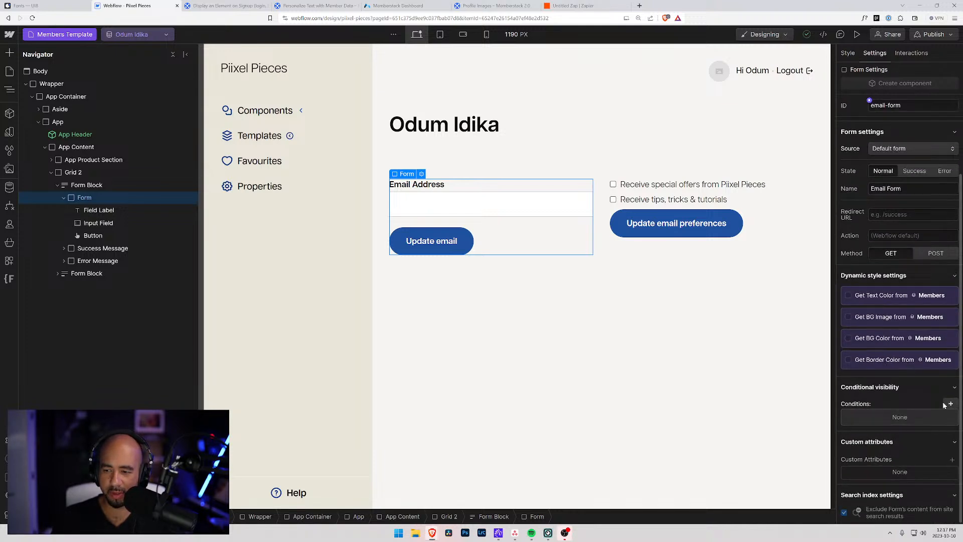
{"action": "left_click", "coordinate": [952, 459]}
{"action": "type", "text": "data-ms-form"}
{"action": "key", "text": "Tab"}
{"action": "type", "text": "email"}
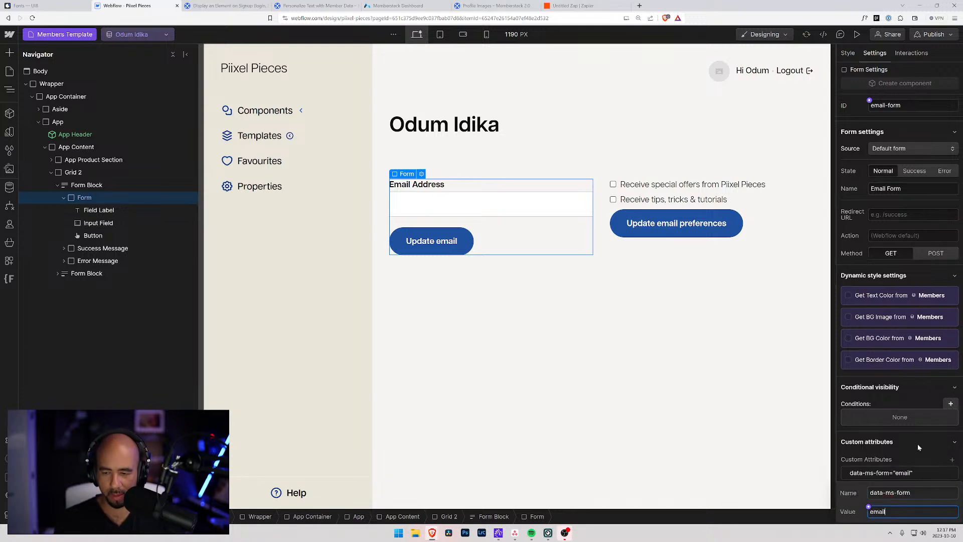
{"action": "key", "text": "Return"}
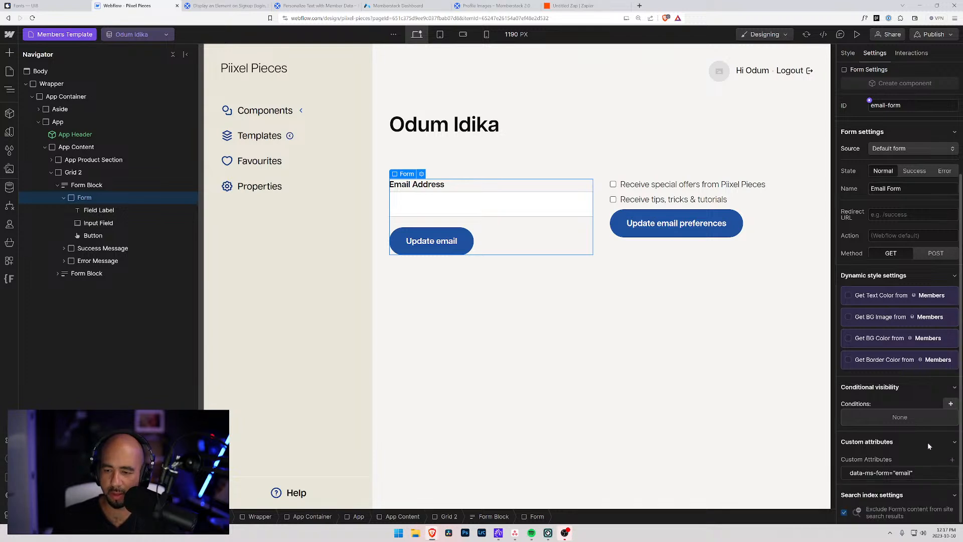
Publish to the webflow.io staging domain, check Memberstack's members list, then open the live staging site.
{"action": "left_click", "coordinate": [934, 34]}
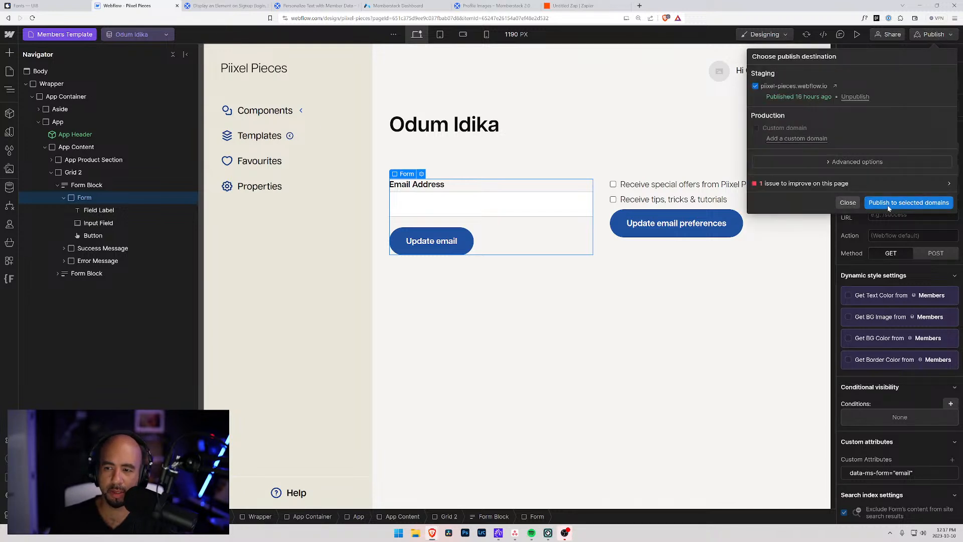
{"action": "left_click", "coordinate": [908, 202]}
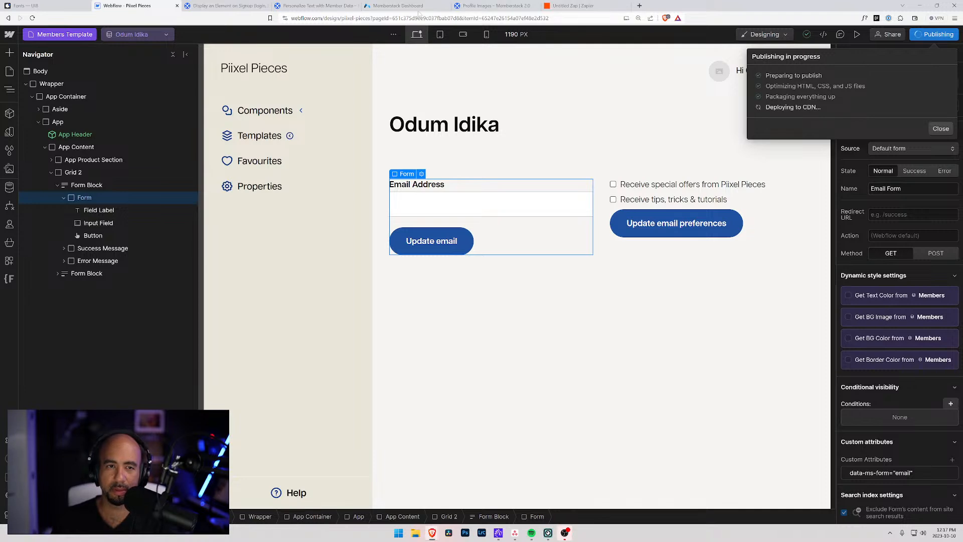
{"action": "left_click", "coordinate": [398, 5]}
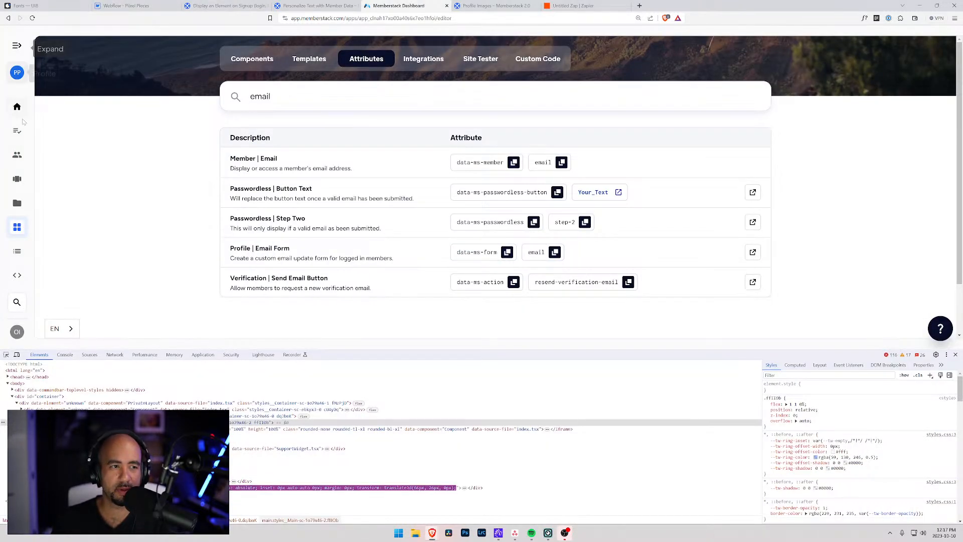
{"action": "left_click", "coordinate": [17, 155]}
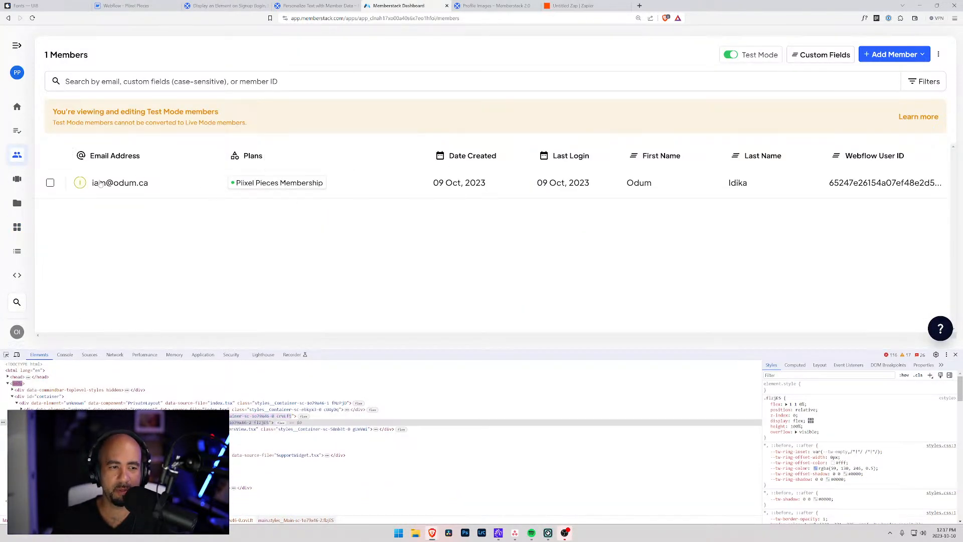
{"action": "left_click", "coordinate": [121, 6]}
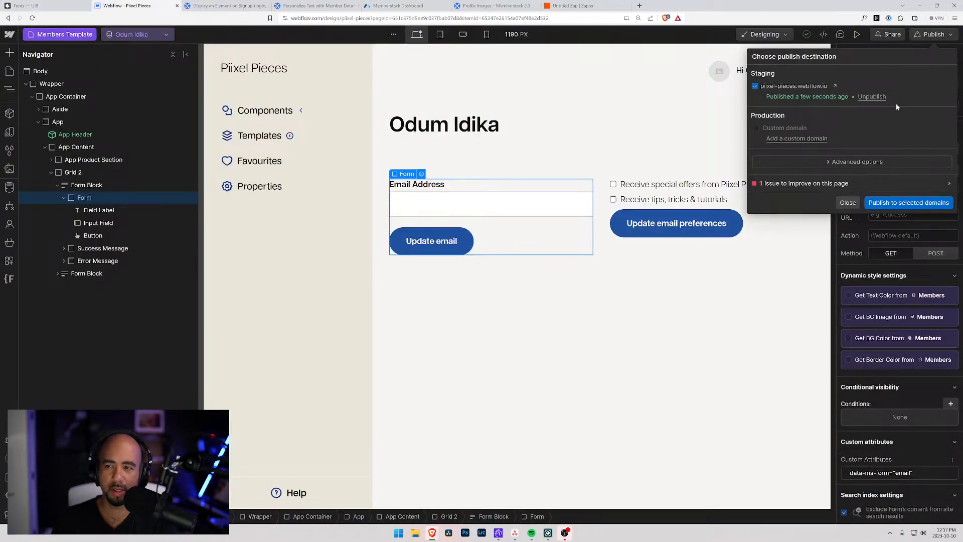
{"action": "left_click", "coordinate": [835, 86]}
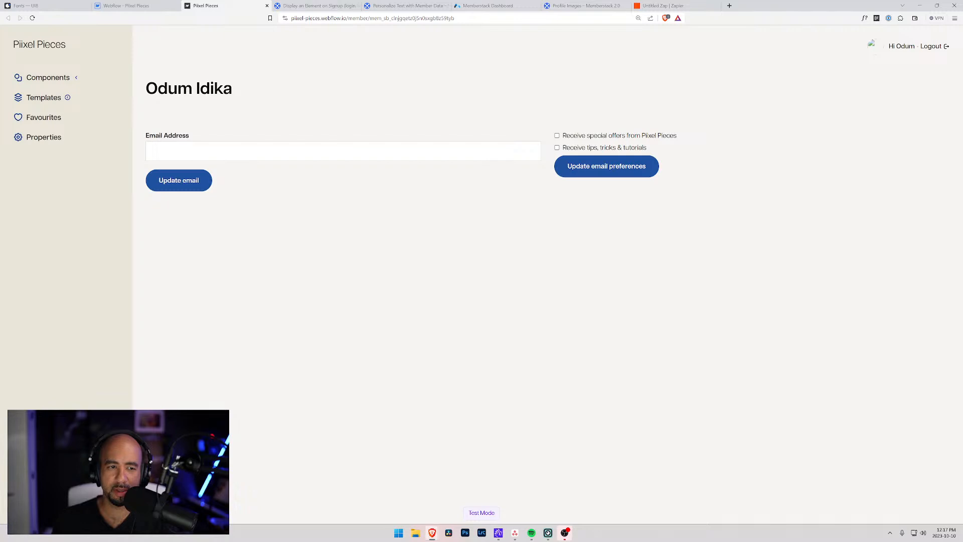
Submit a new email address via Update email, hit the null-value error, then reload and log out.
{"action": "left_click", "coordinate": [153, 150]}
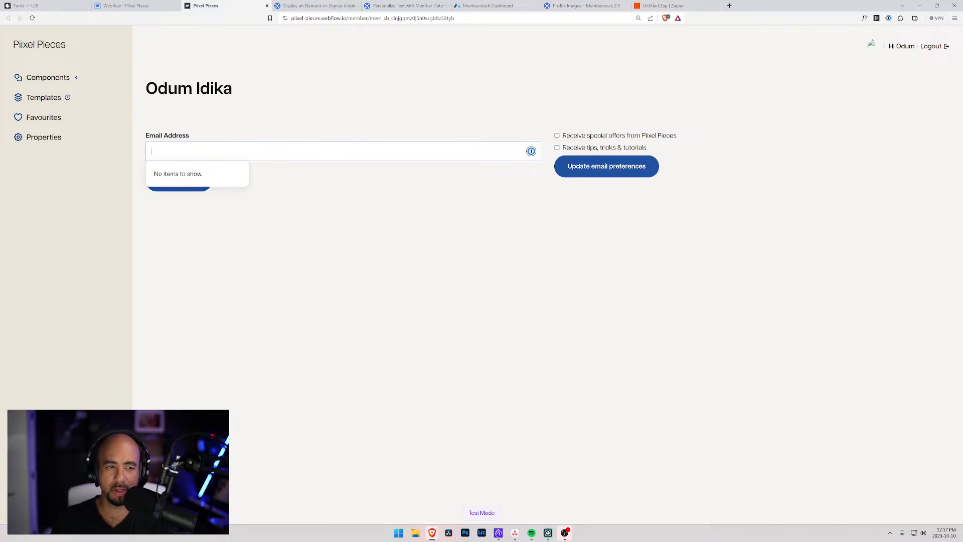
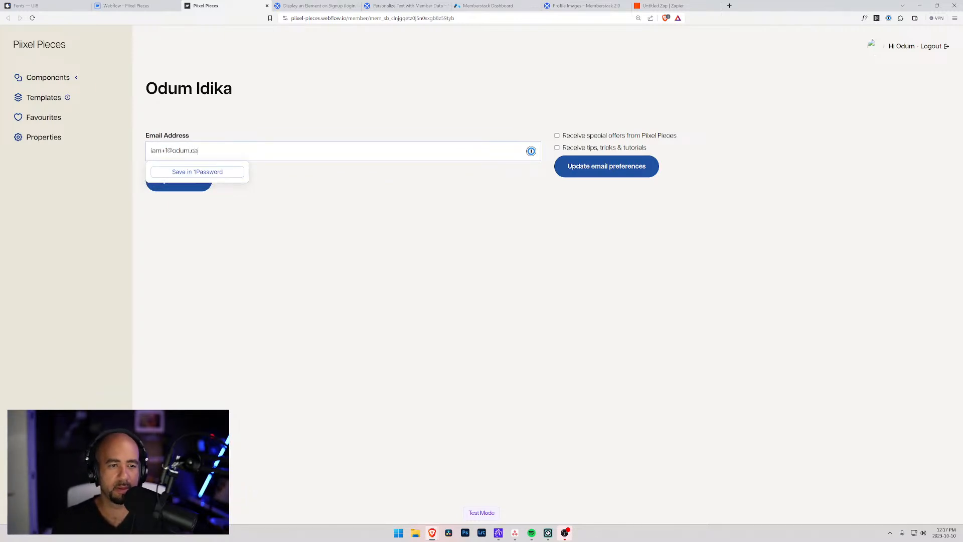
{"action": "left_click", "coordinate": [180, 185]}
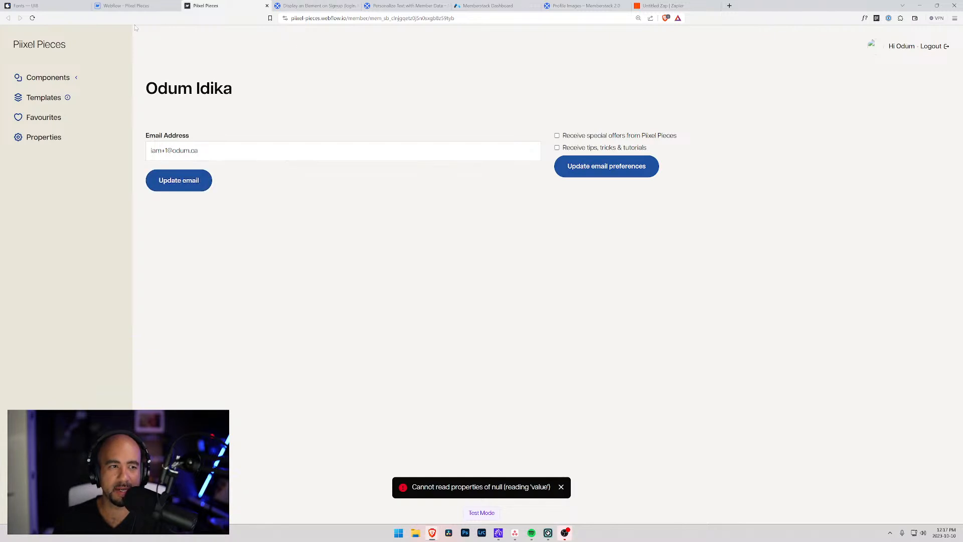
{"action": "left_click", "coordinate": [32, 18]}
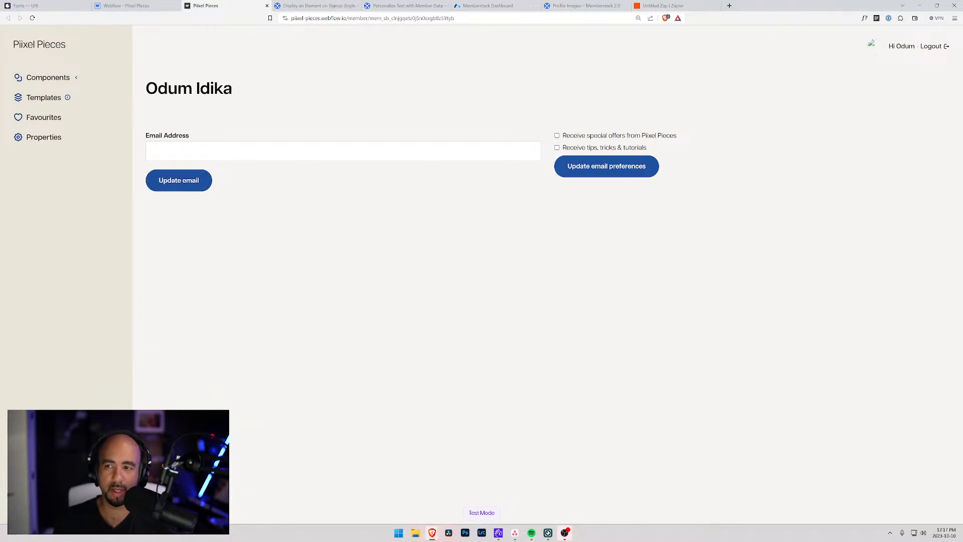
{"action": "left_click", "coordinate": [932, 46]}
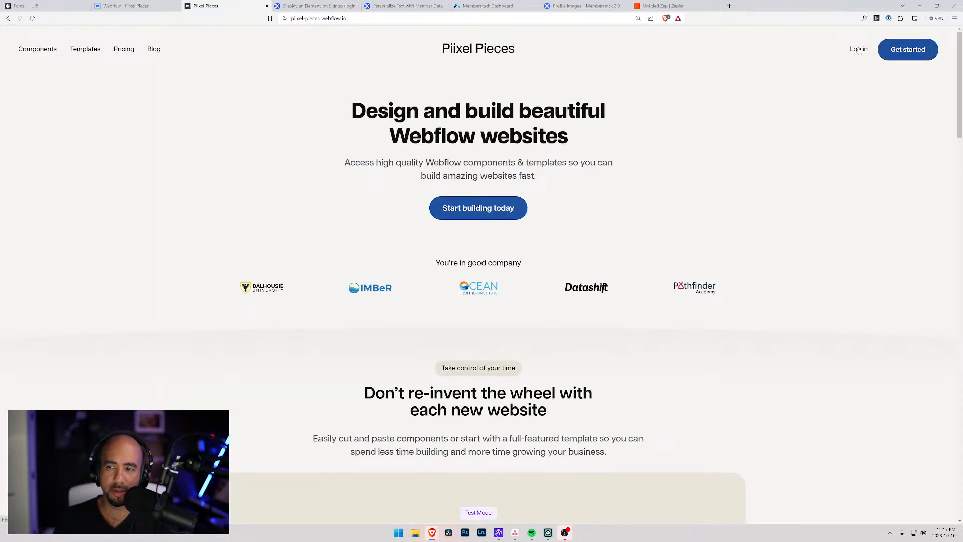
{"action": "left_click", "coordinate": [860, 48]}
Log back in with the member's email and password and return to the email form.
{"action": "left_click", "coordinate": [151, 268]}
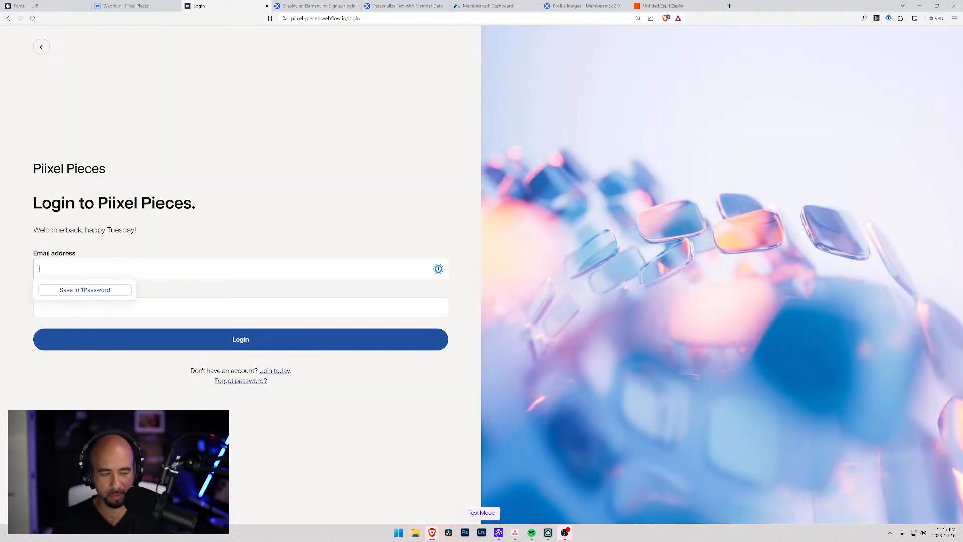
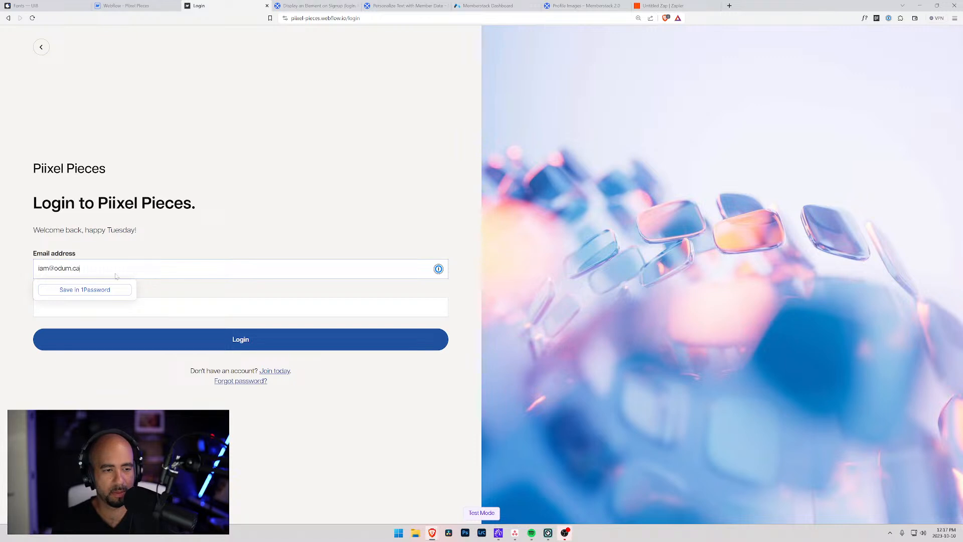
{"action": "key", "text": "Tab"}
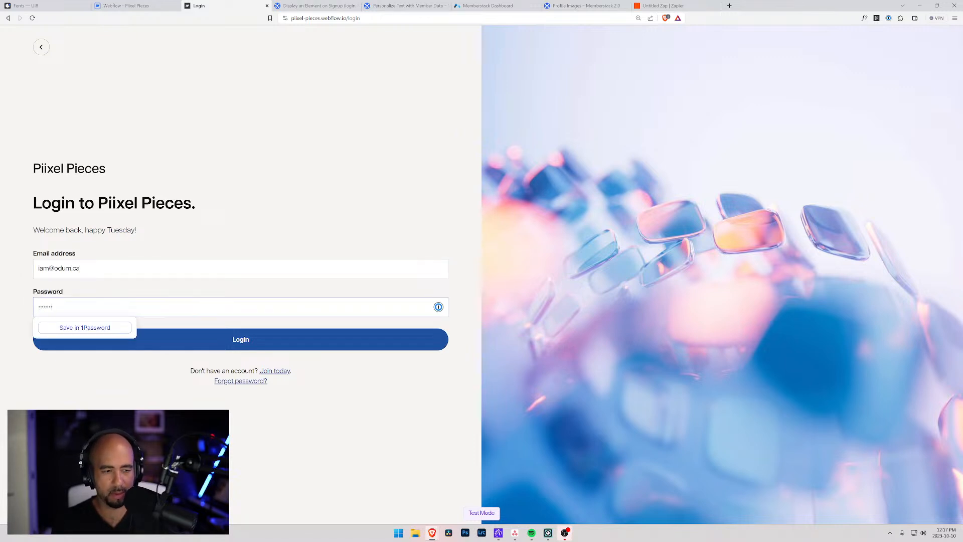
{"action": "left_click", "coordinate": [218, 340]}
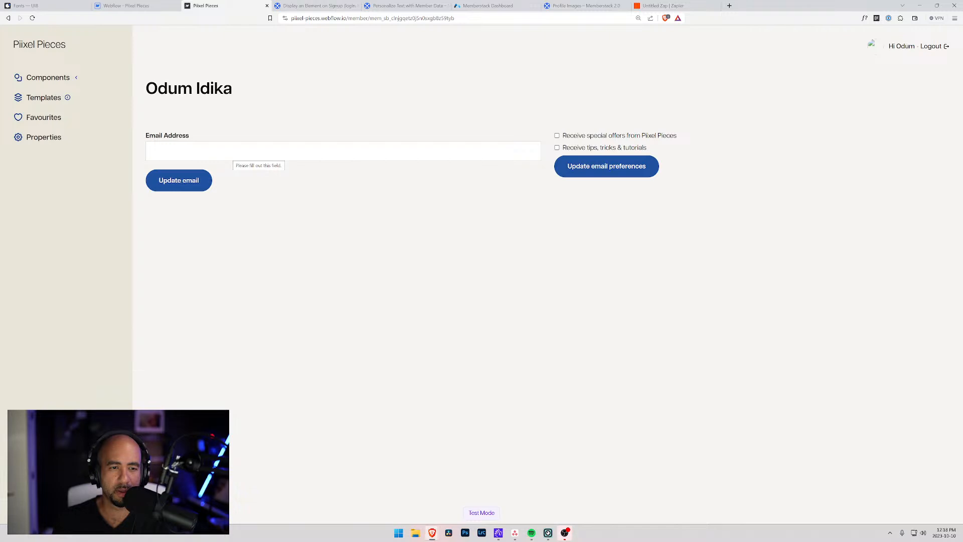
{"action": "left_click", "coordinate": [232, 151]}
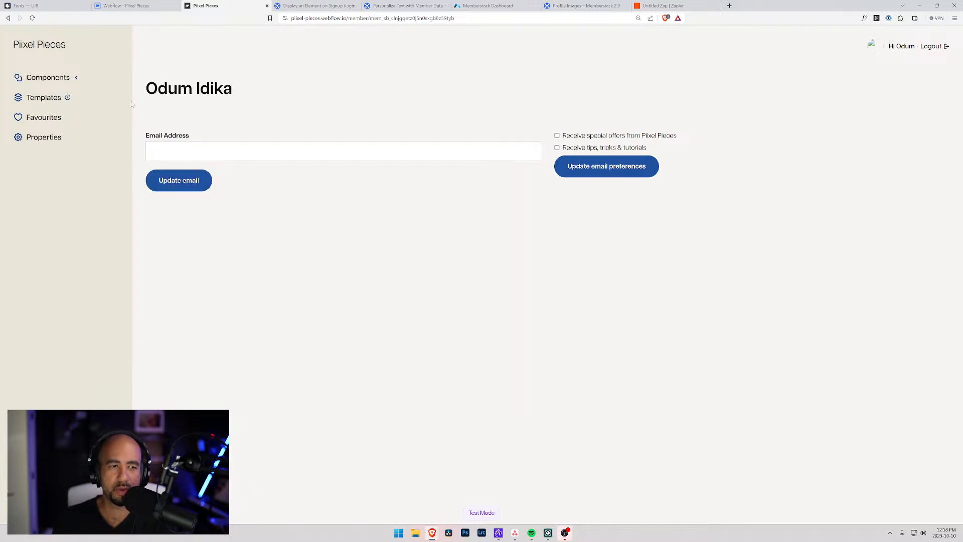
{"action": "left_click", "coordinate": [126, 5]}
{"action": "left_click", "coordinate": [218, 5]}
Confirm the recent publish in Webflow, close the publishing panel, and view Memberstack's members list.
{"action": "left_click", "coordinate": [151, 5]}
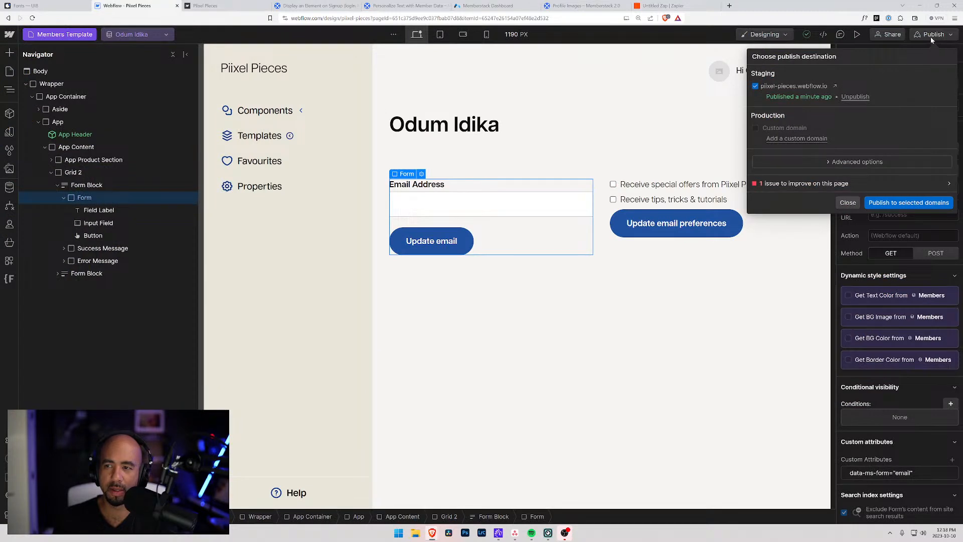
{"action": "left_click", "coordinate": [848, 202]}
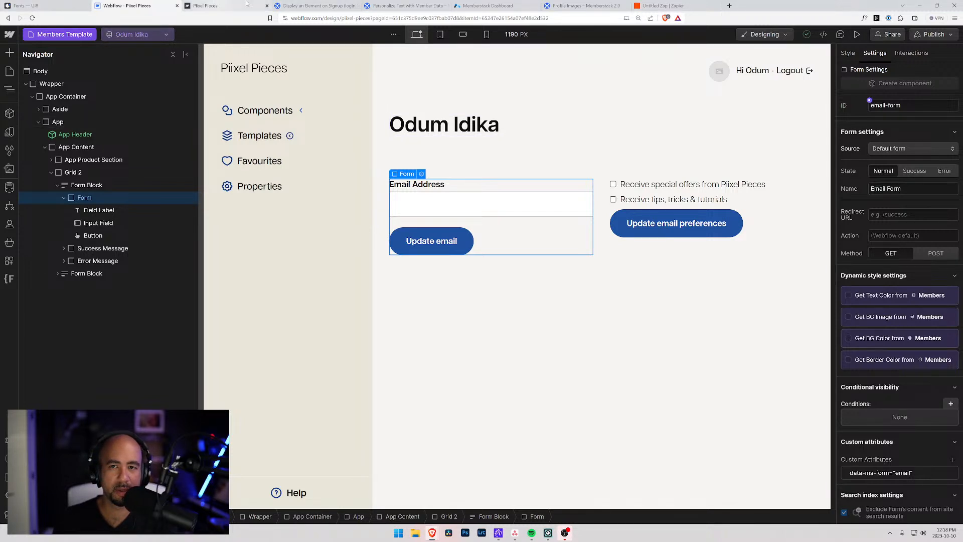
{"action": "left_click", "coordinate": [489, 5]}
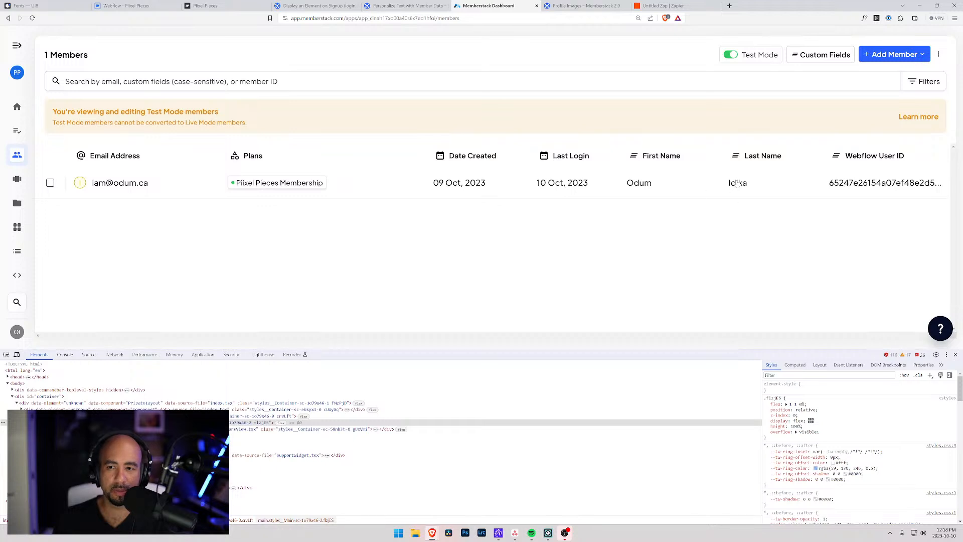
Open the Test Mode member's profile and inspect its Login Redirect setting.
{"action": "left_click", "coordinate": [331, 185]}
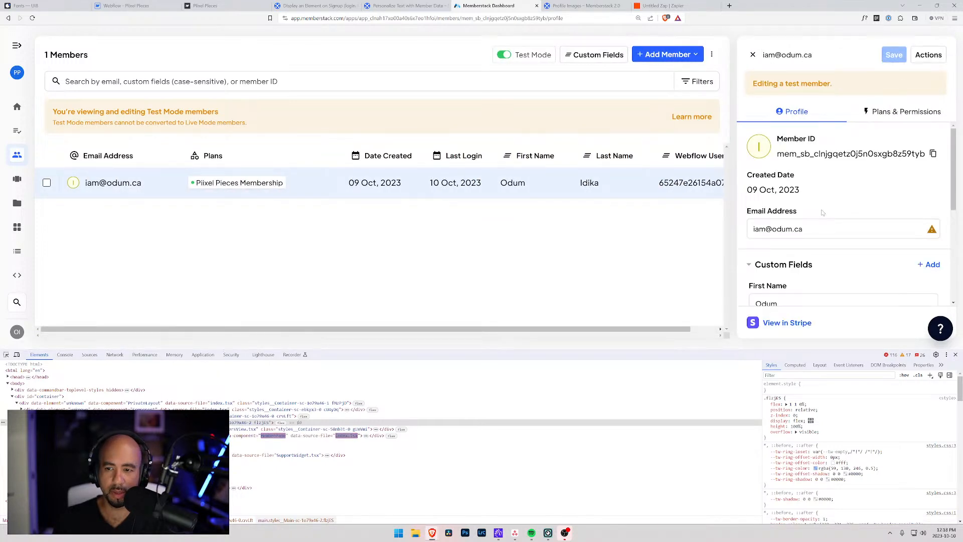
{"action": "scroll", "coordinate": [822, 214], "scroll_direction": "down", "scroll_amount": 5}
{"action": "left_click", "coordinate": [809, 287]}
{"action": "scroll", "coordinate": [822, 276], "scroll_direction": "down", "scroll_amount": 1}
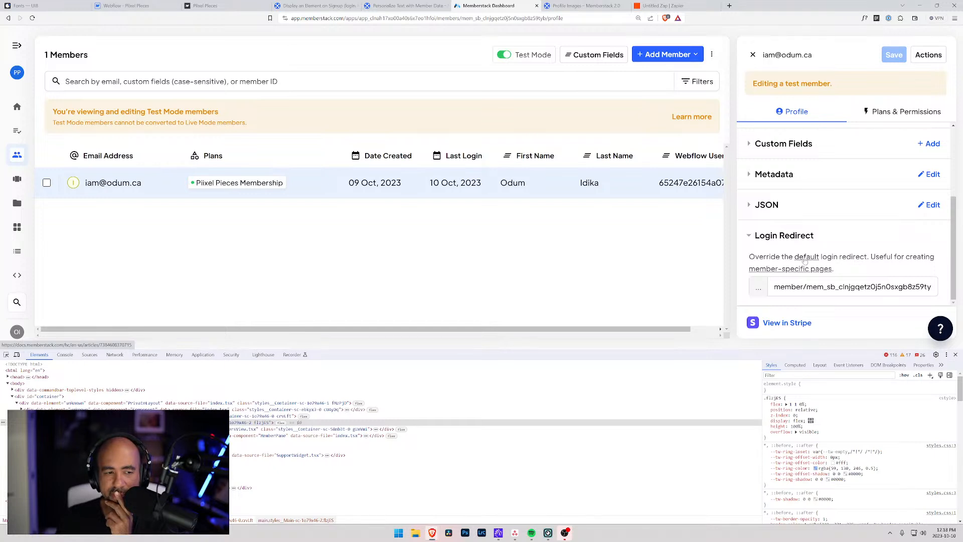
{"action": "left_click", "coordinate": [749, 235]}
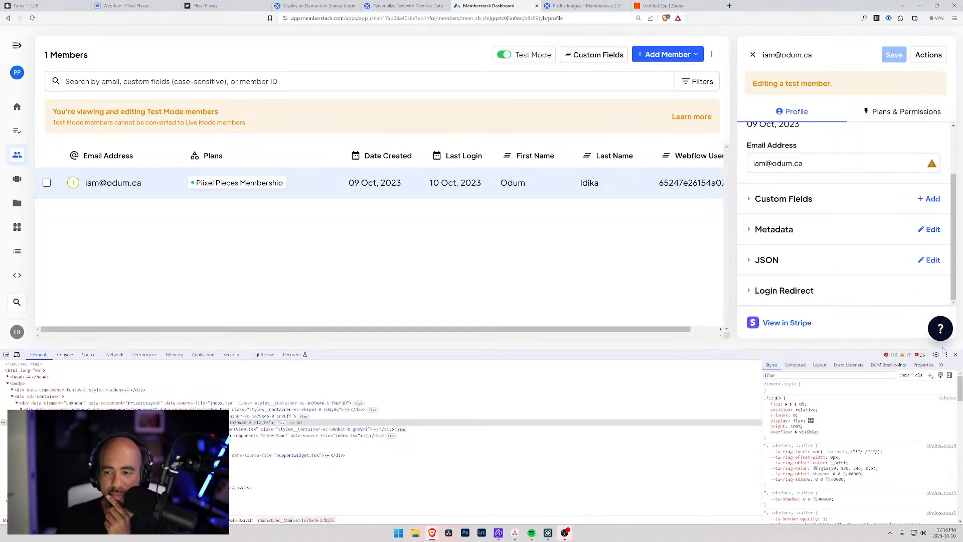
{"action": "left_click_drag", "start_coordinate": [670, 352], "coordinate": [669, 420]}
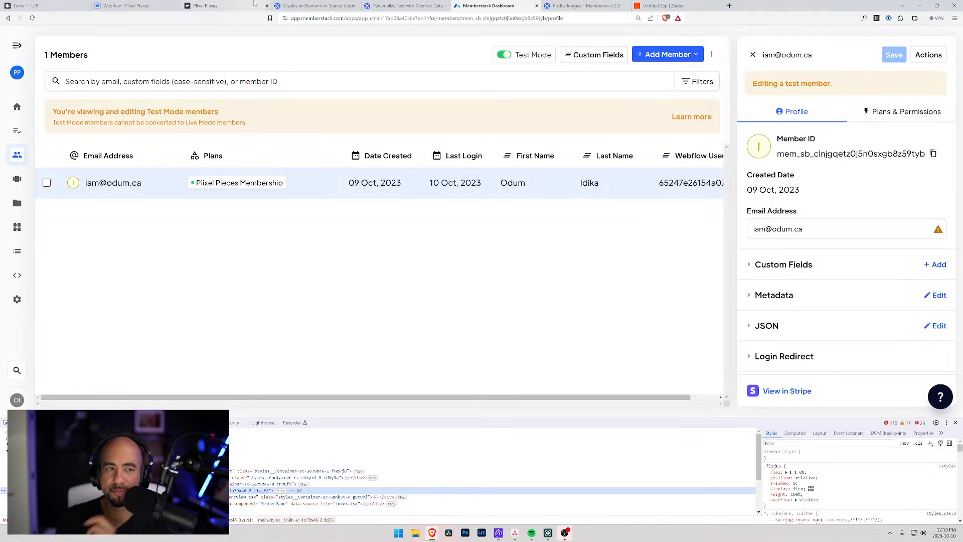
{"action": "left_click", "coordinate": [121, 5]}
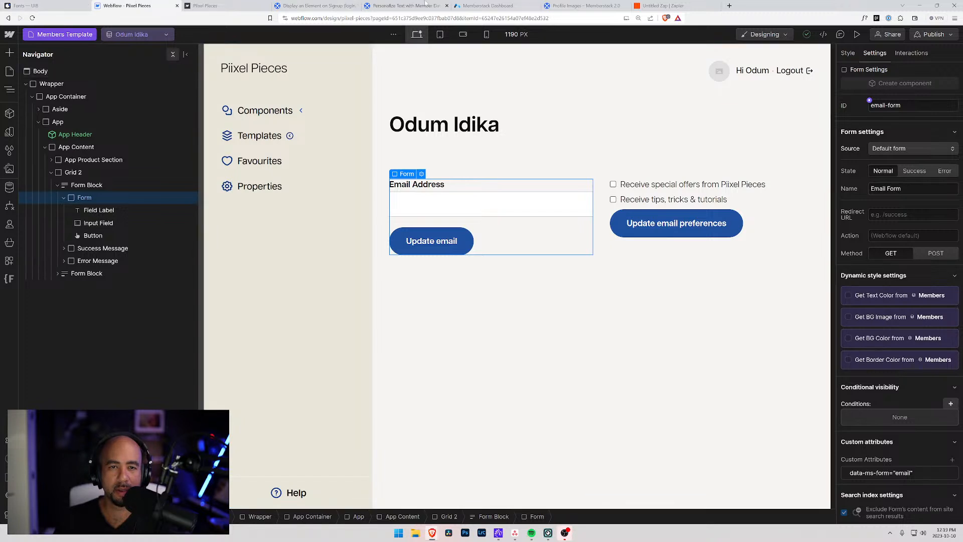
On the live Piixel Pieces member page, enter a new email address and resubmit the update form.
{"action": "left_click", "coordinate": [207, 5]}
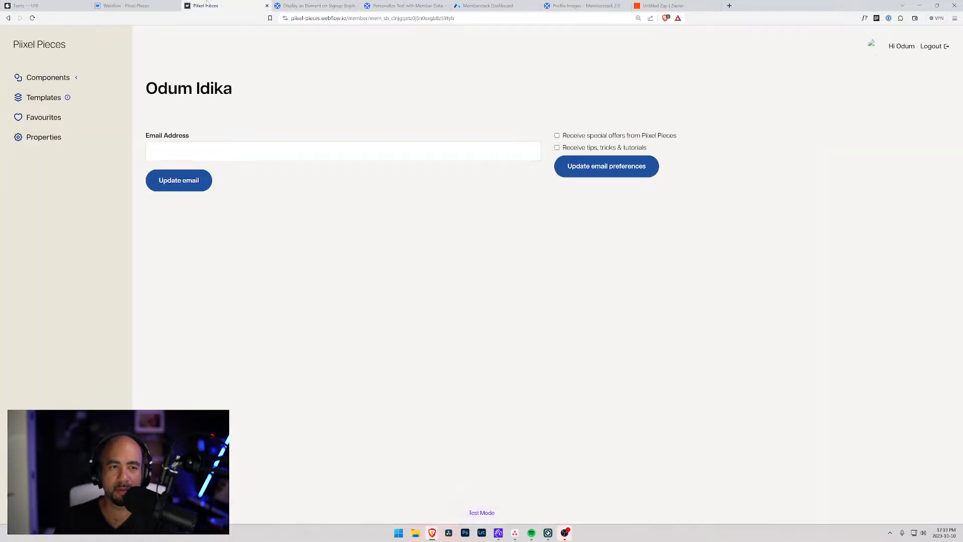
{"action": "left_click", "coordinate": [296, 151]}
{"action": "type", "text": "iam"}
{"action": "key", "text": "BackSpace"}
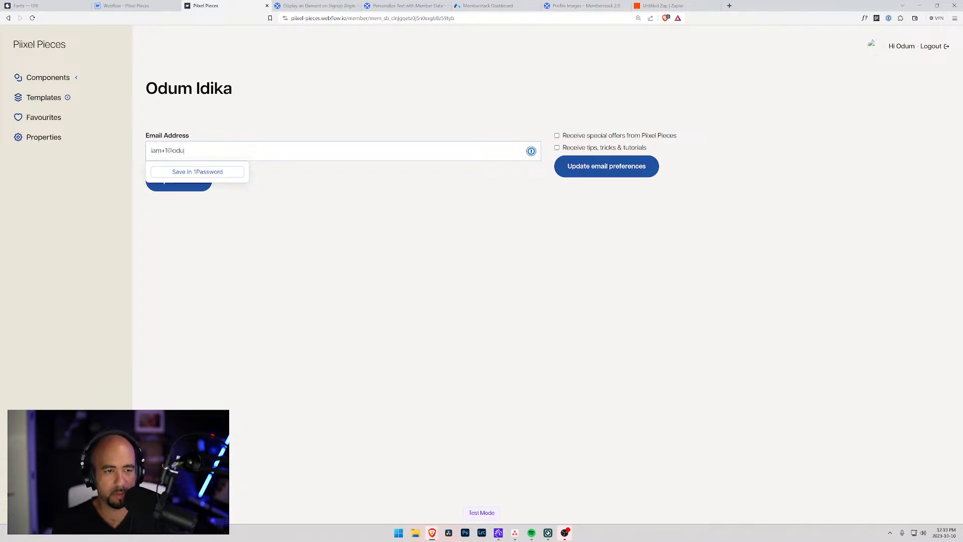
{"action": "left_click", "coordinate": [184, 185]}
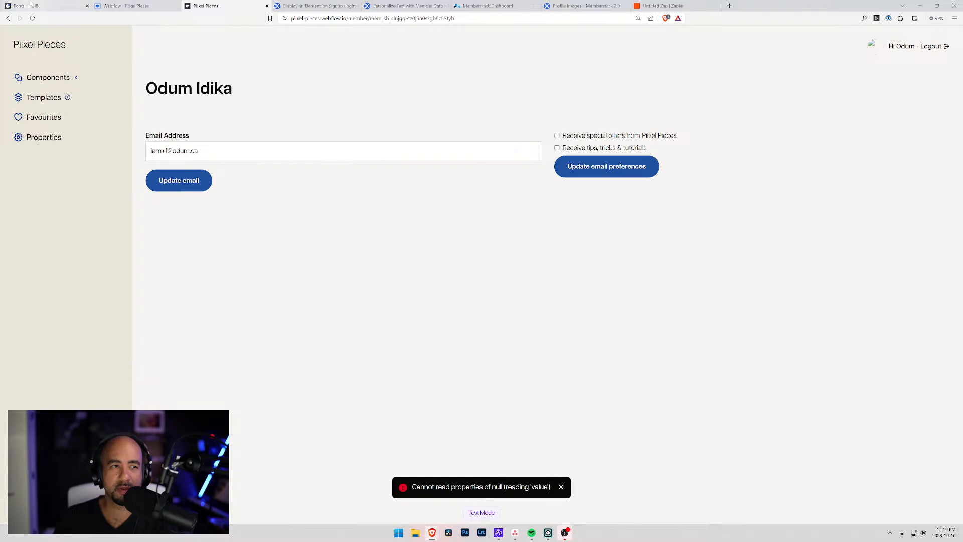
Glance at the Memberstack help article and live page, then return to the Webflow email form.
{"action": "left_click", "coordinate": [313, 6]}
{"action": "left_click", "coordinate": [224, 4]}
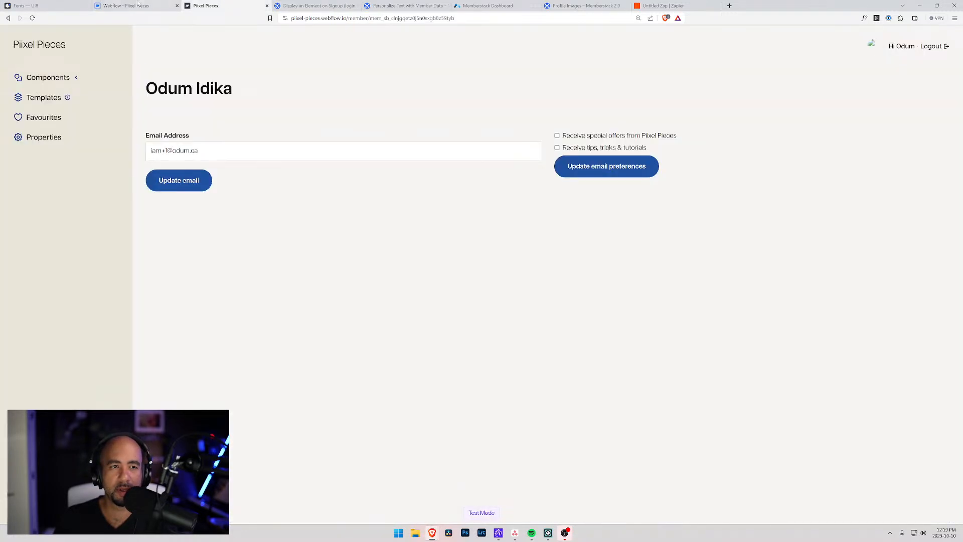
{"action": "left_click", "coordinate": [124, 5]}
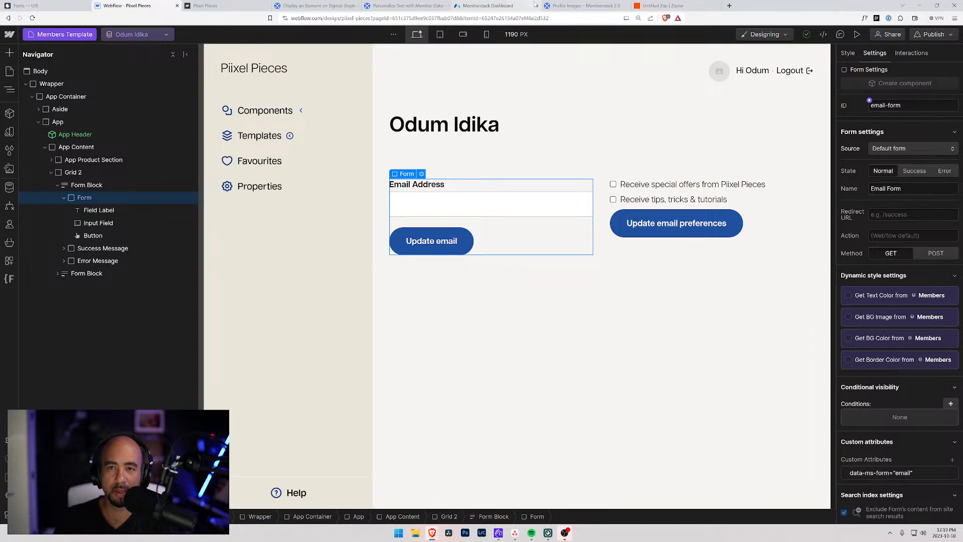
Review the 'Display an Element on Signup' and 'Personalize Text with Member Data' help articles.
{"action": "left_click", "coordinate": [308, 5]}
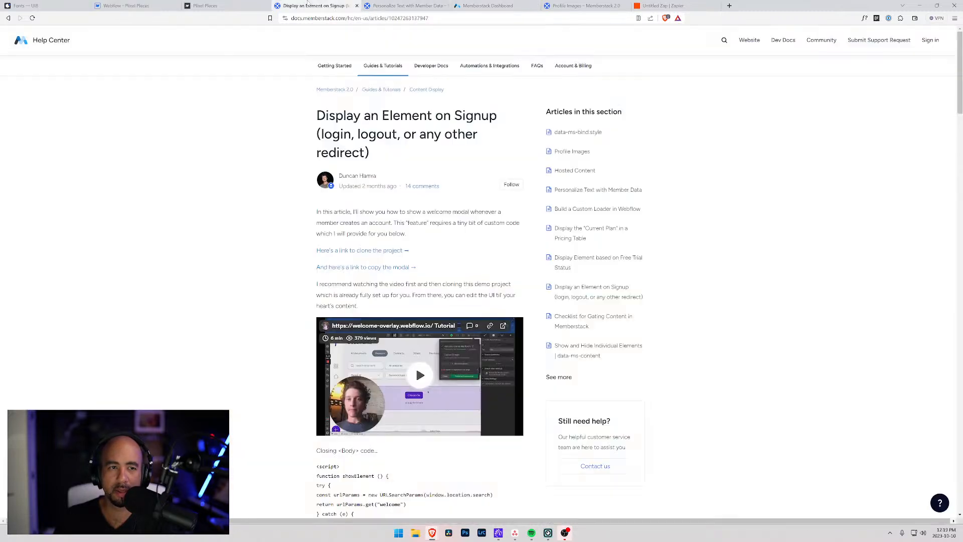
{"action": "left_click", "coordinate": [244, 5]}
{"action": "left_click", "coordinate": [316, 5]}
{"action": "left_click", "coordinate": [396, 6]}
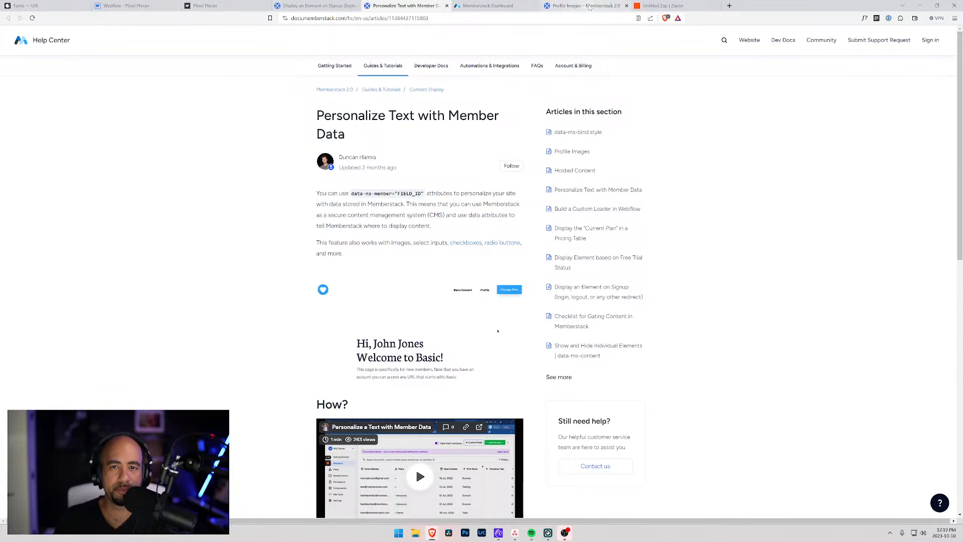
Filter the Memberstack Dashboard attributes list for 'email', then go back to the Webflow form.
{"action": "left_click", "coordinate": [486, 6]}
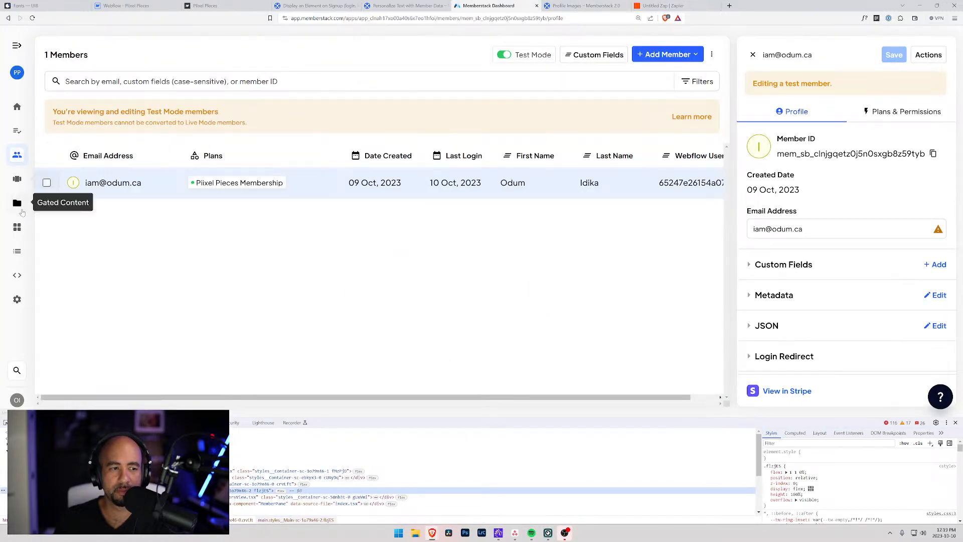
{"action": "left_click", "coordinate": [17, 227]}
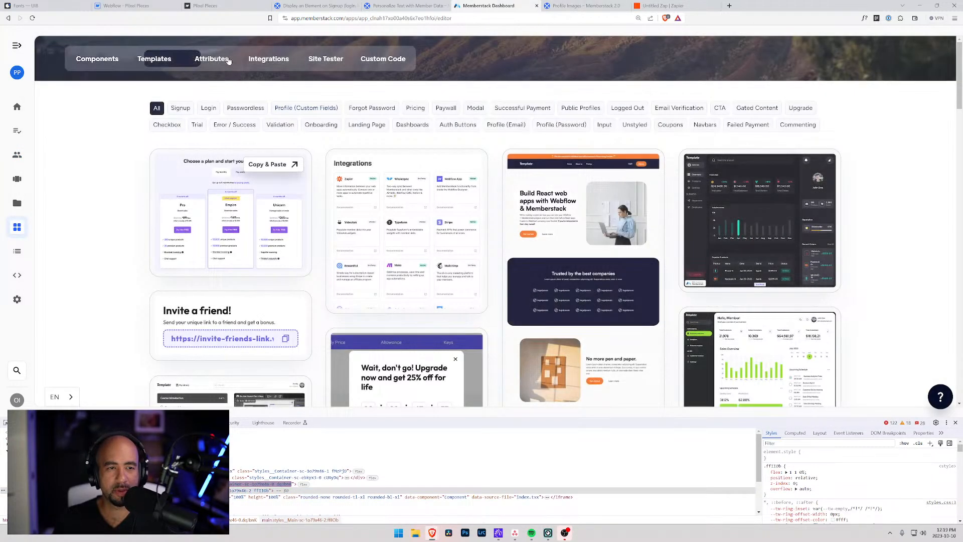
{"action": "left_click", "coordinate": [213, 60]}
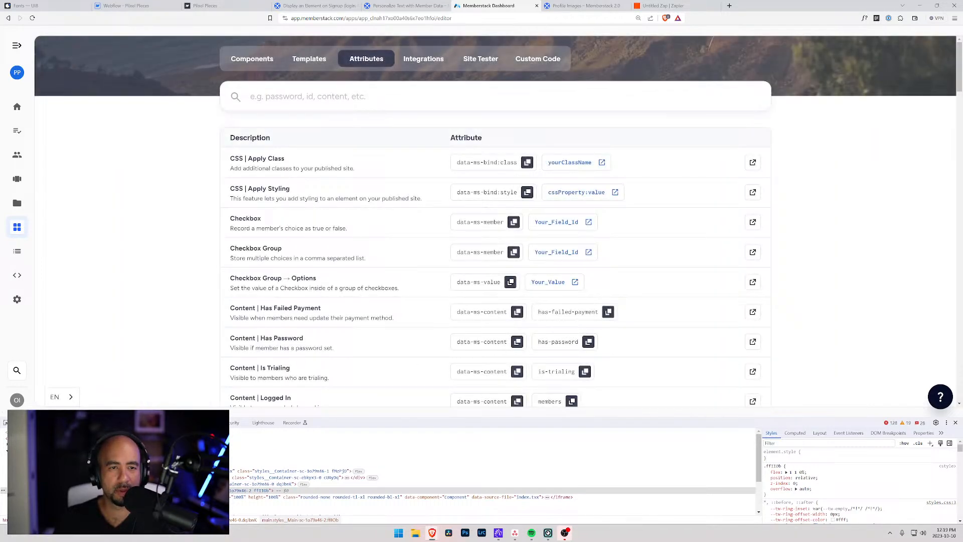
{"action": "type", "text": "email"}
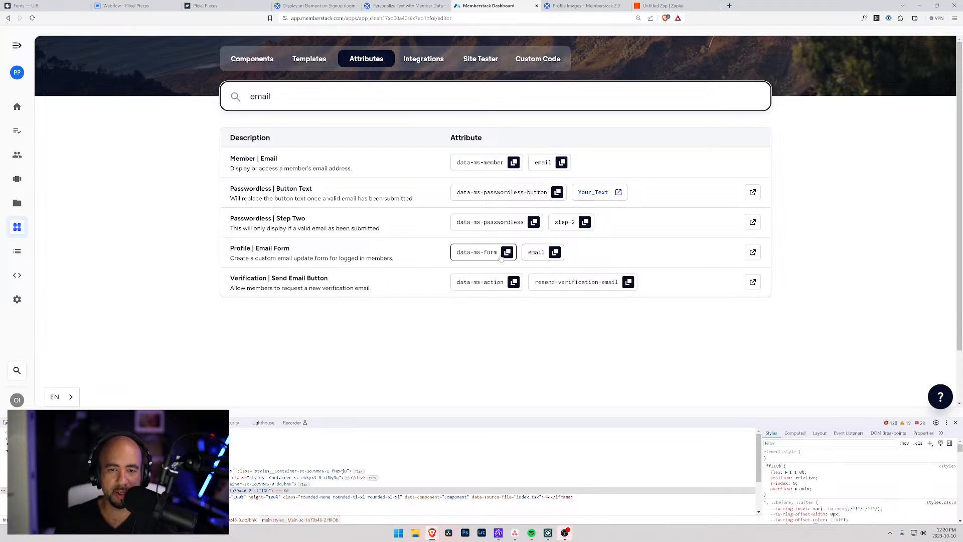
{"action": "left_click", "coordinate": [73, 6]}
{"action": "left_click", "coordinate": [126, 6]}
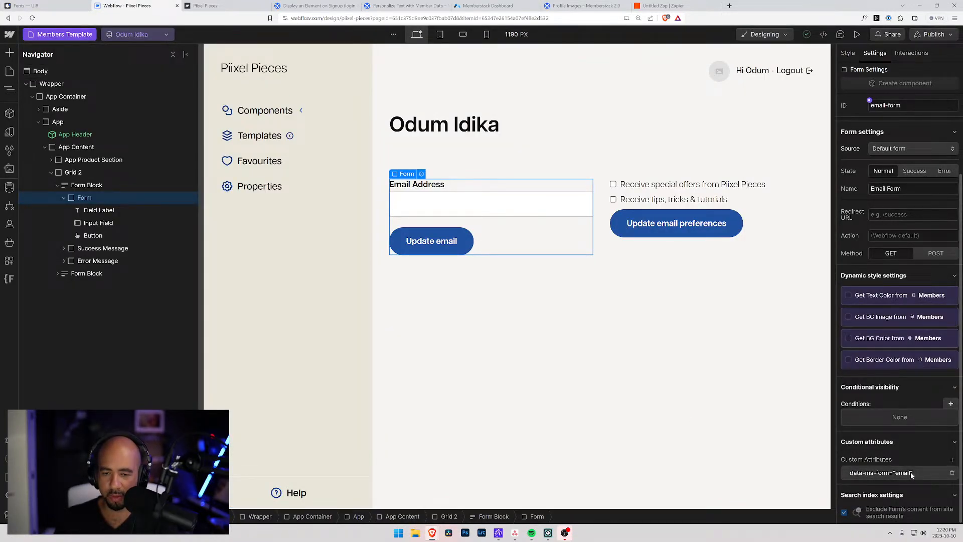
Check the Update email button, preferences form block and required Email input settings, then view Profile Images.
{"action": "left_click", "coordinate": [99, 236]}
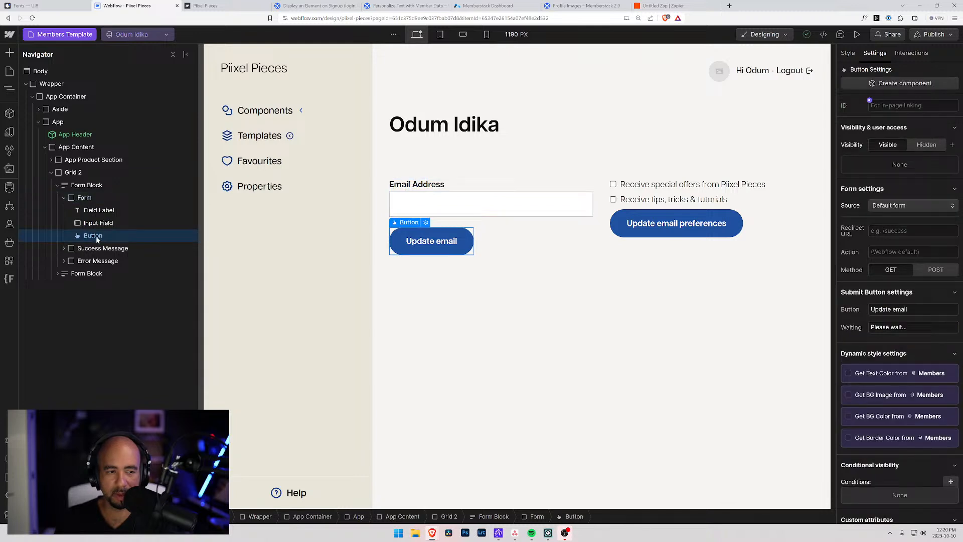
{"action": "left_click", "coordinate": [83, 274]}
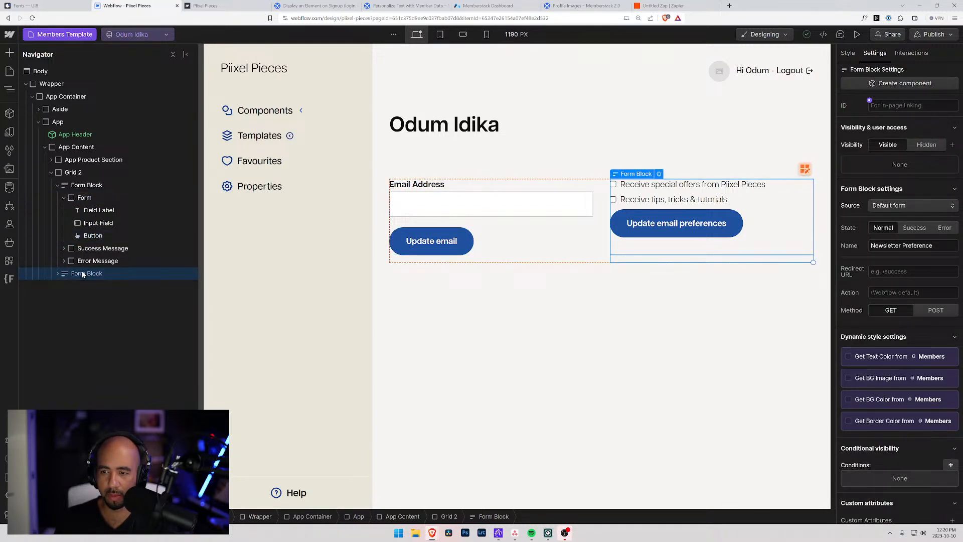
{"action": "left_click", "coordinate": [97, 223]}
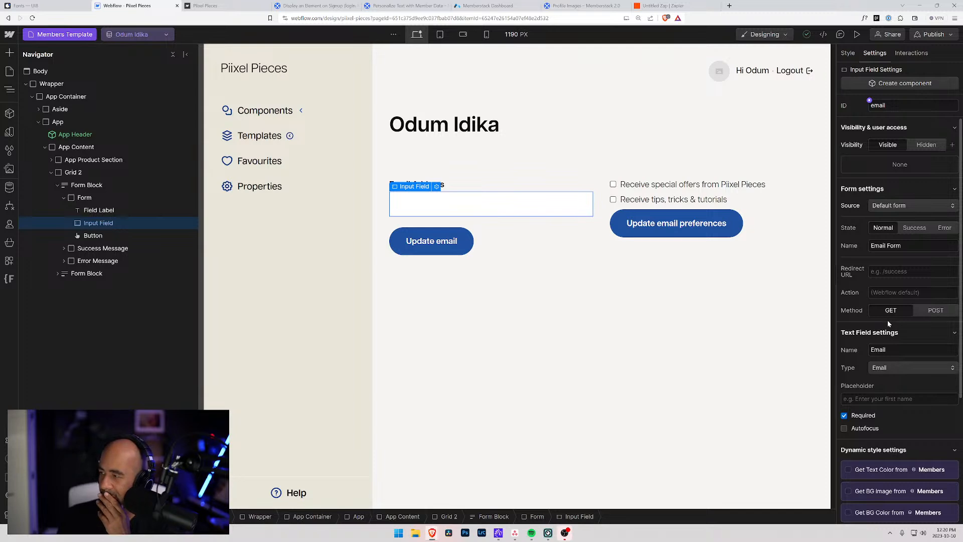
{"action": "left_click", "coordinate": [579, 5]}
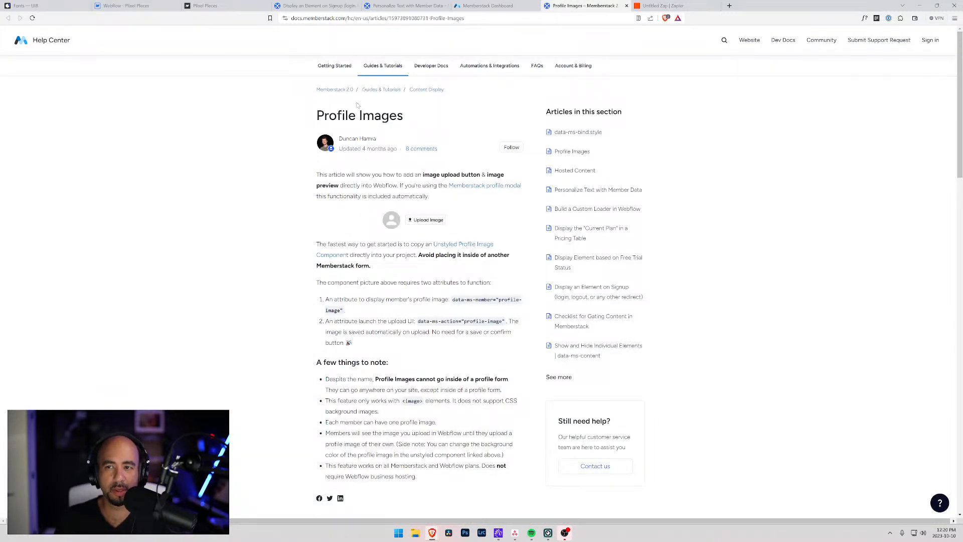
Search the Memberstack Help Center for 'update email address'.
{"action": "left_click", "coordinate": [724, 40]}
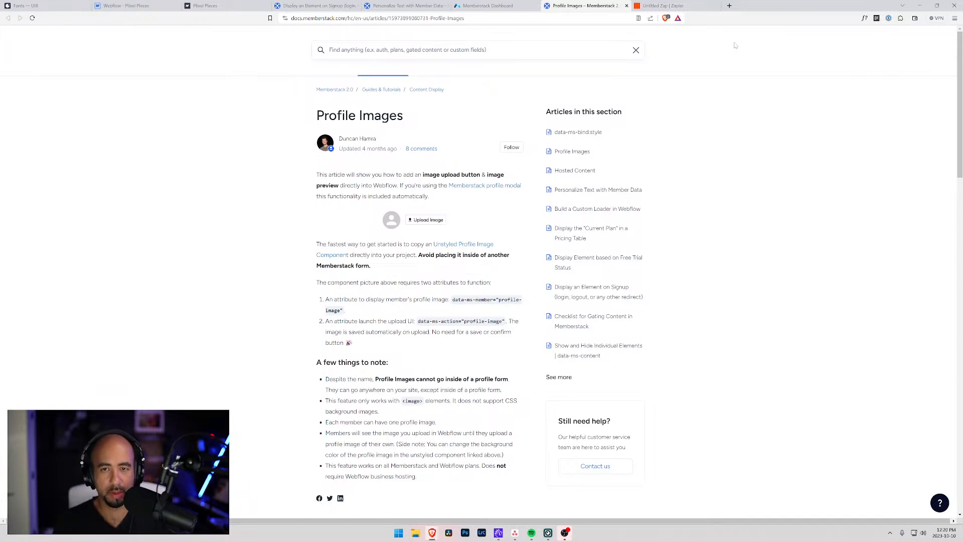
{"action": "left_click", "coordinate": [570, 43]}
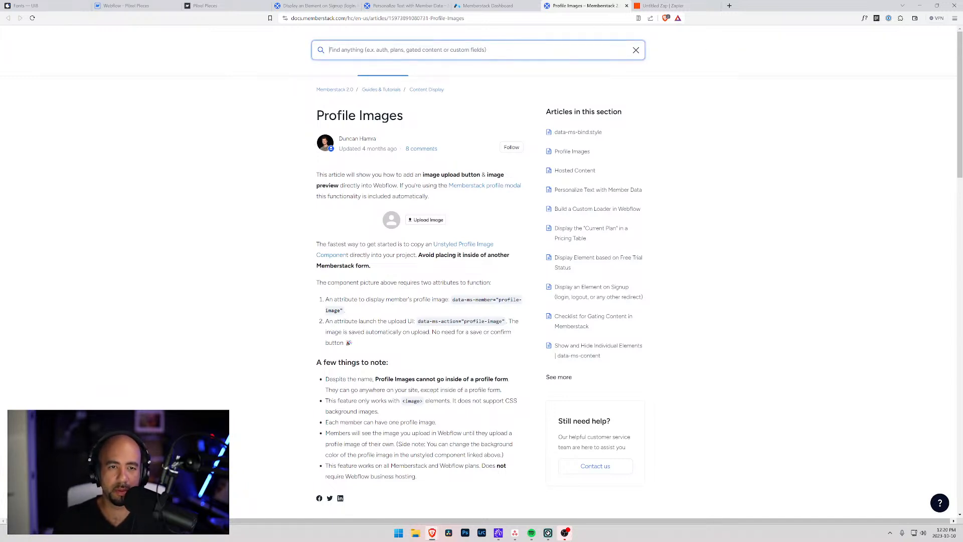
{"action": "type", "text": "update email"}
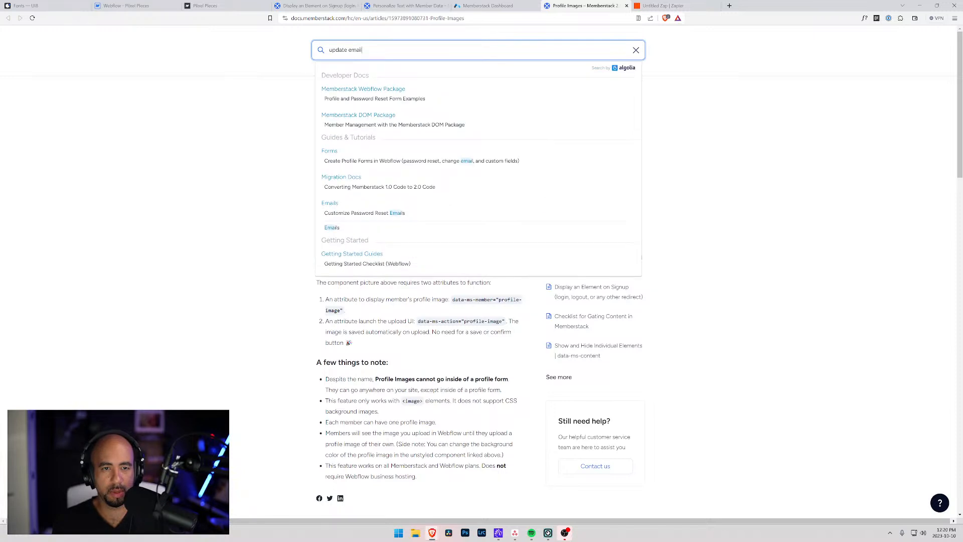
{"action": "type", "text": " address"}
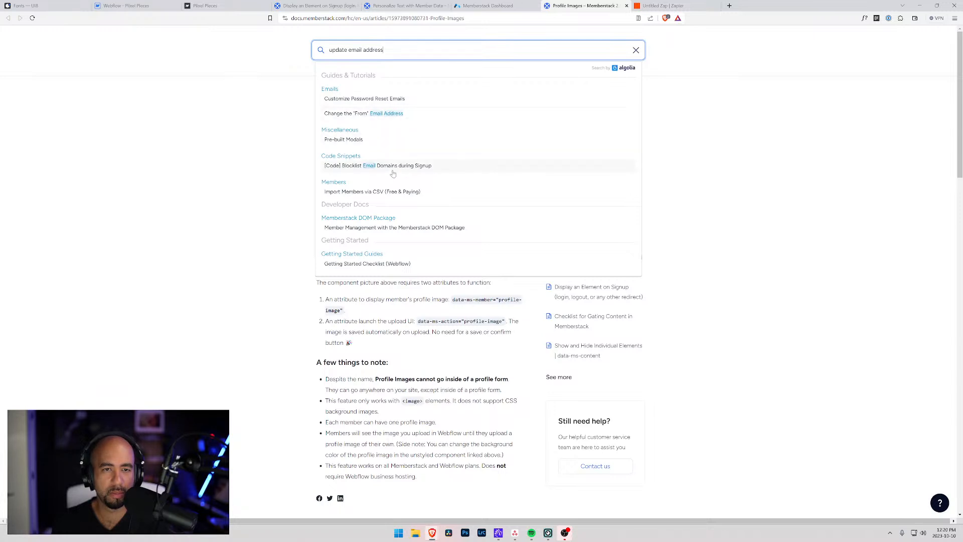
{"action": "left_click", "coordinate": [810, 155]}
{"action": "double_click", "coordinate": [339, 50]}
Browse Guides & Tutorials to all 7 Emails articles and open Email Verification in a new tab.
{"action": "left_click", "coordinate": [404, 6]}
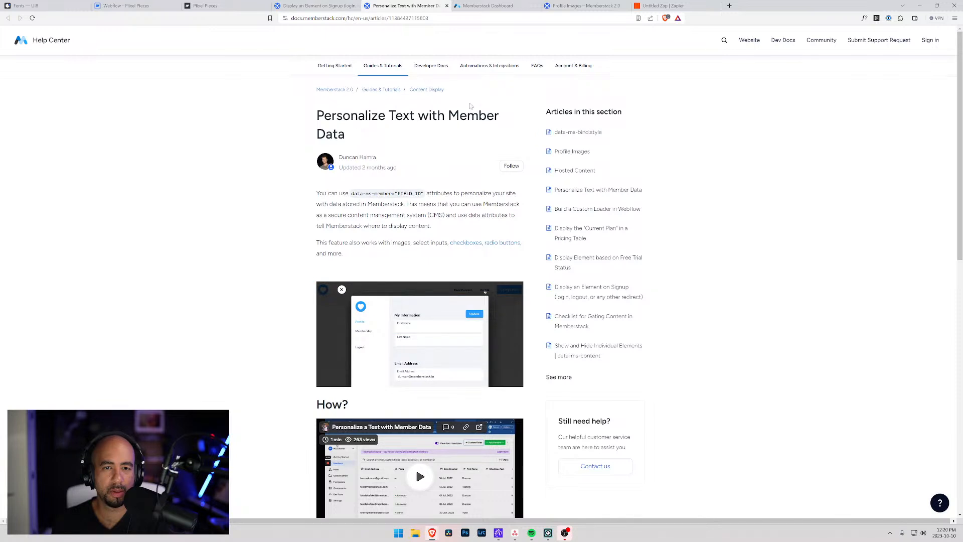
{"action": "left_click", "coordinate": [381, 90]}
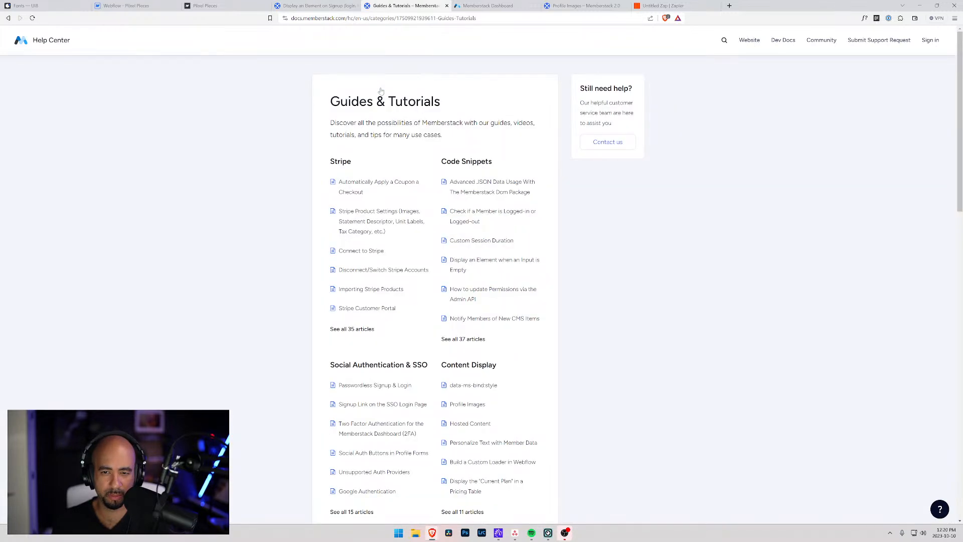
{"action": "scroll", "coordinate": [346, 241], "scroll_direction": "down", "scroll_amount": 3}
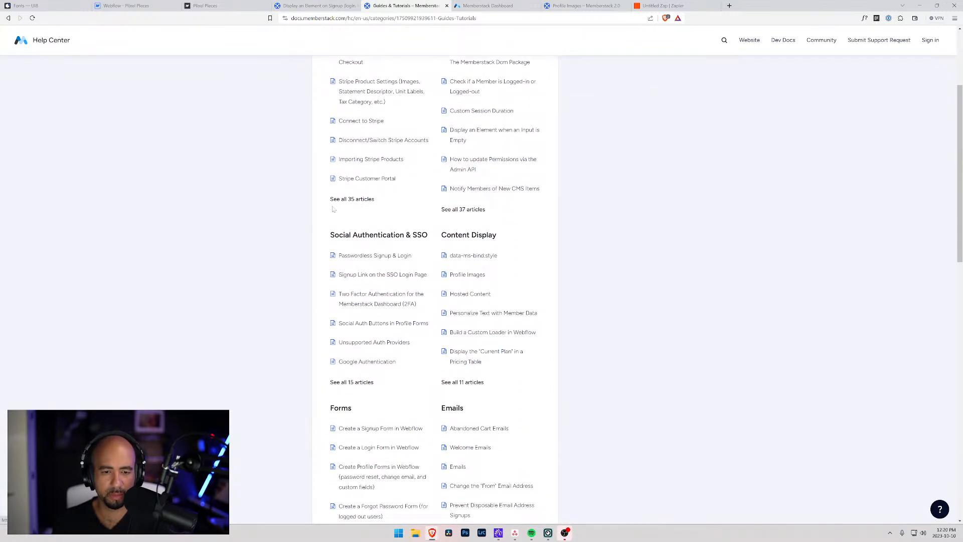
{"action": "scroll", "coordinate": [346, 251], "scroll_direction": "down", "scroll_amount": 4}
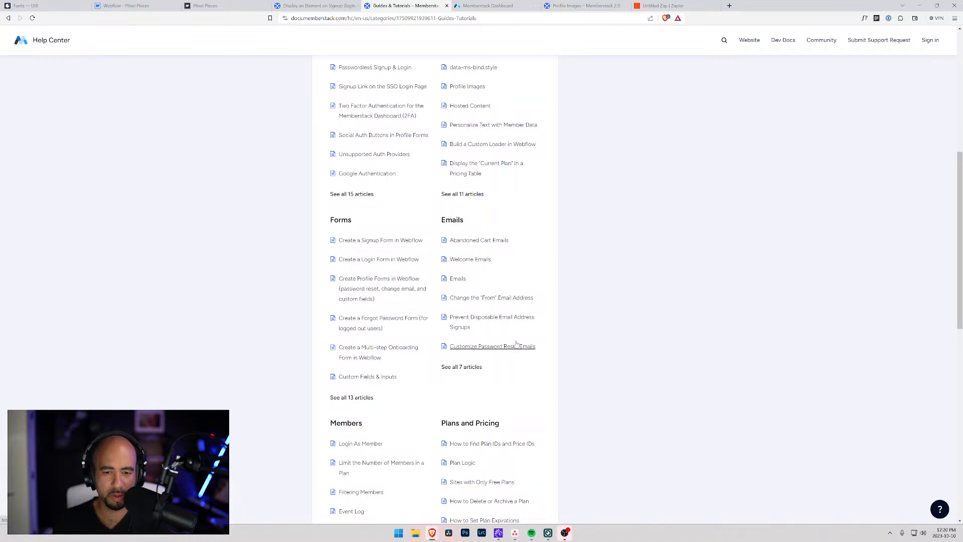
{"action": "left_click", "coordinate": [475, 368]}
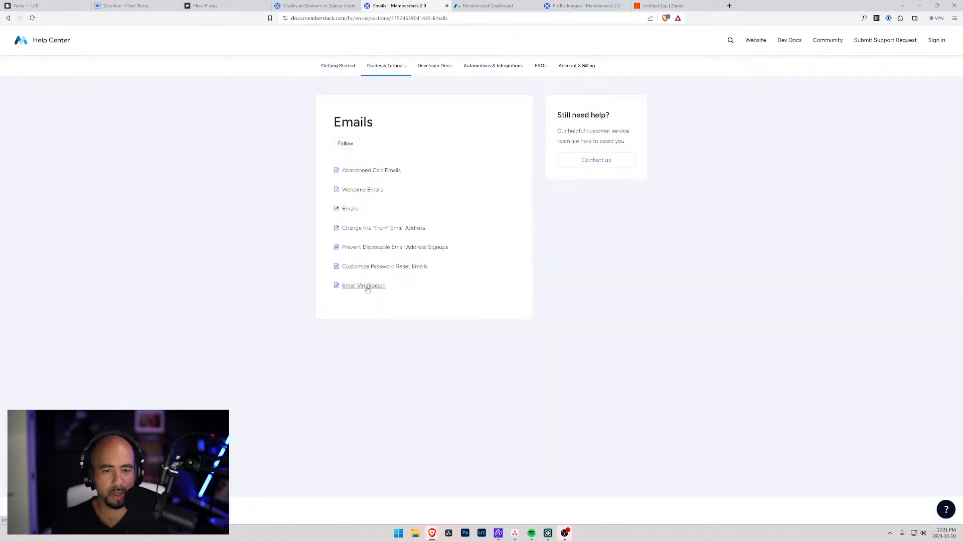
{"action": "middle_click", "coordinate": [367, 289]}
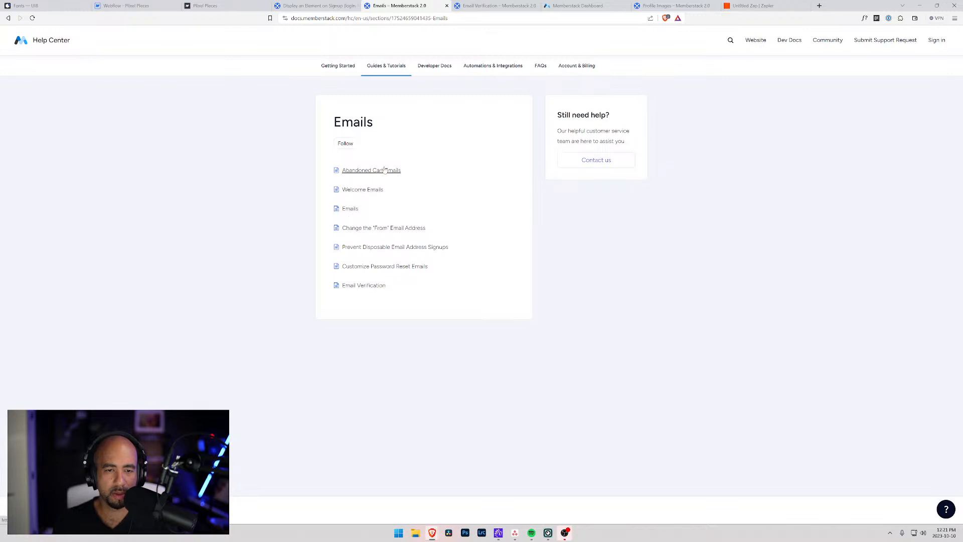
Read the Emails overview and Email Verification articles, close the duplicate tab, and revisit the dashboard attributes.
{"action": "left_click", "coordinate": [353, 211]}
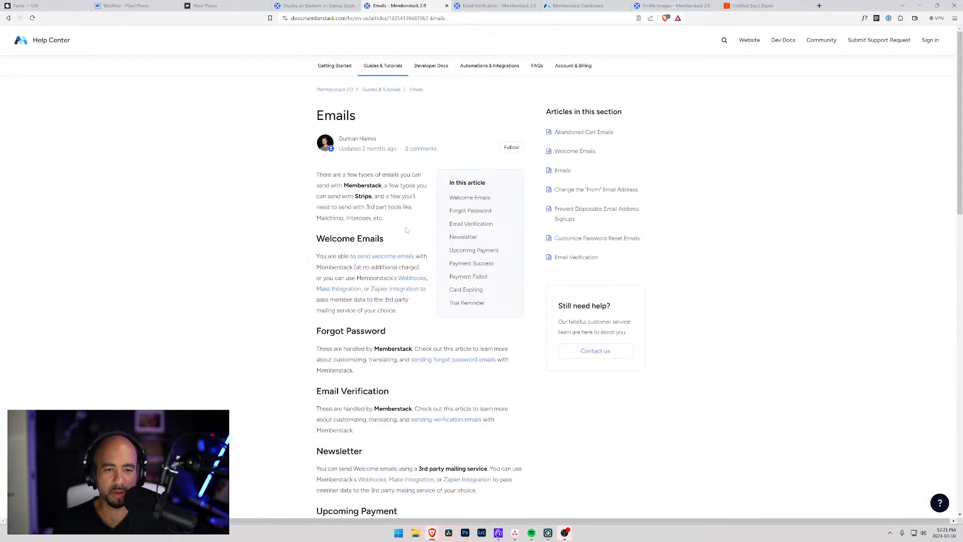
{"action": "scroll", "coordinate": [403, 302], "scroll_direction": "down", "scroll_amount": 7}
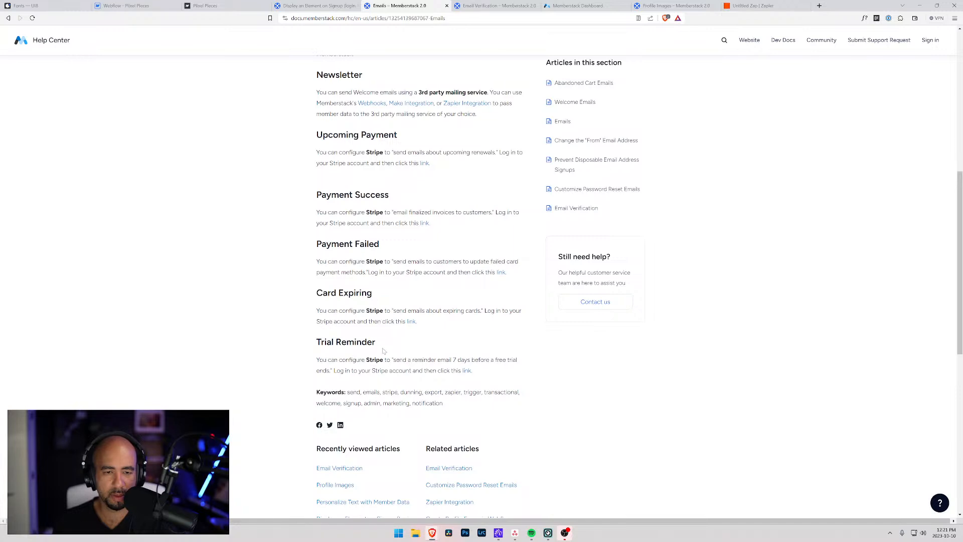
{"action": "scroll", "coordinate": [384, 352], "scroll_direction": "up", "scroll_amount": 2}
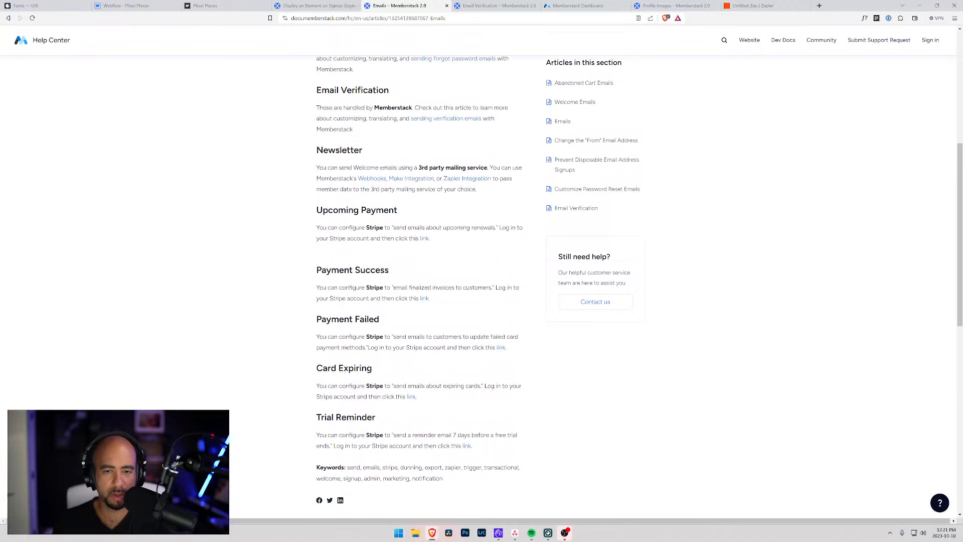
{"action": "scroll", "coordinate": [443, 206], "scroll_direction": "up", "scroll_amount": 2}
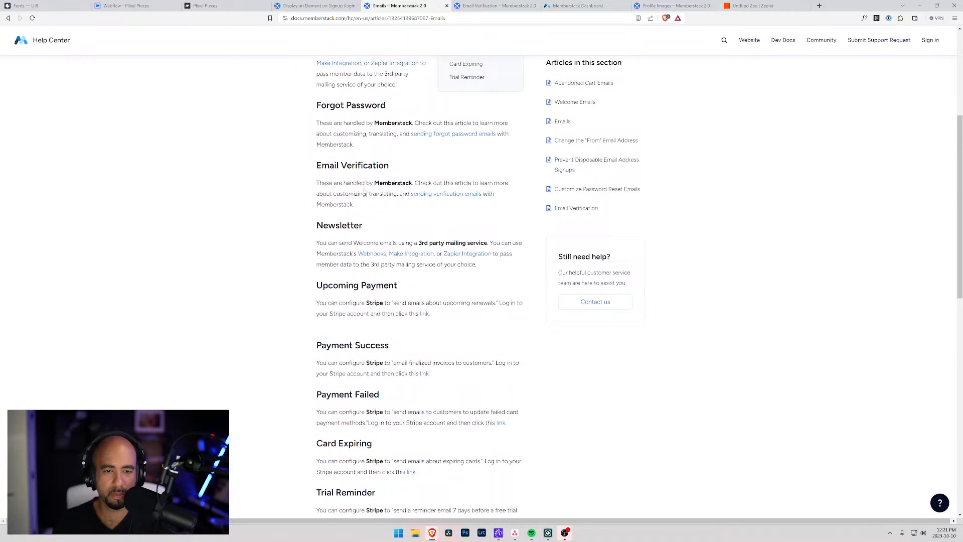
{"action": "left_click", "coordinate": [435, 197]}
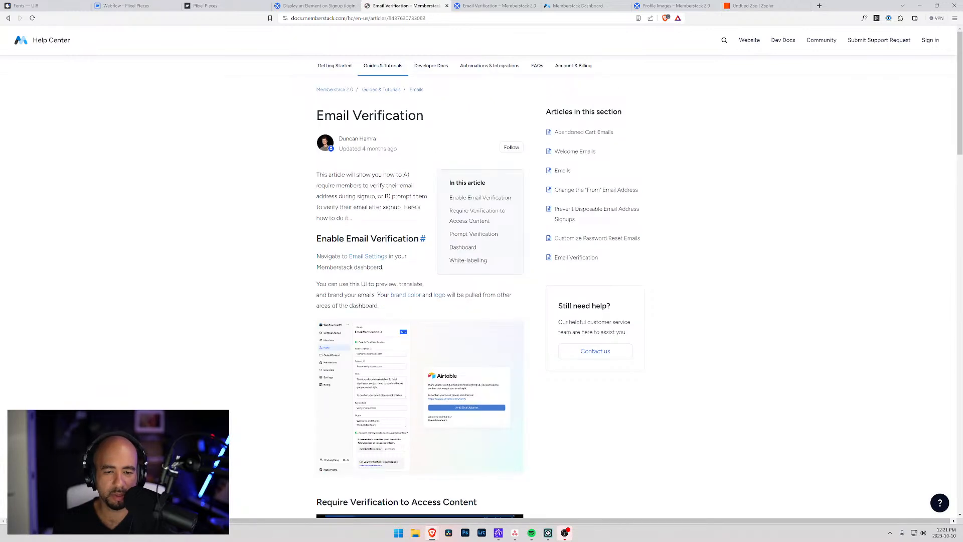
{"action": "scroll", "coordinate": [278, 235], "scroll_direction": "down", "scroll_amount": 4}
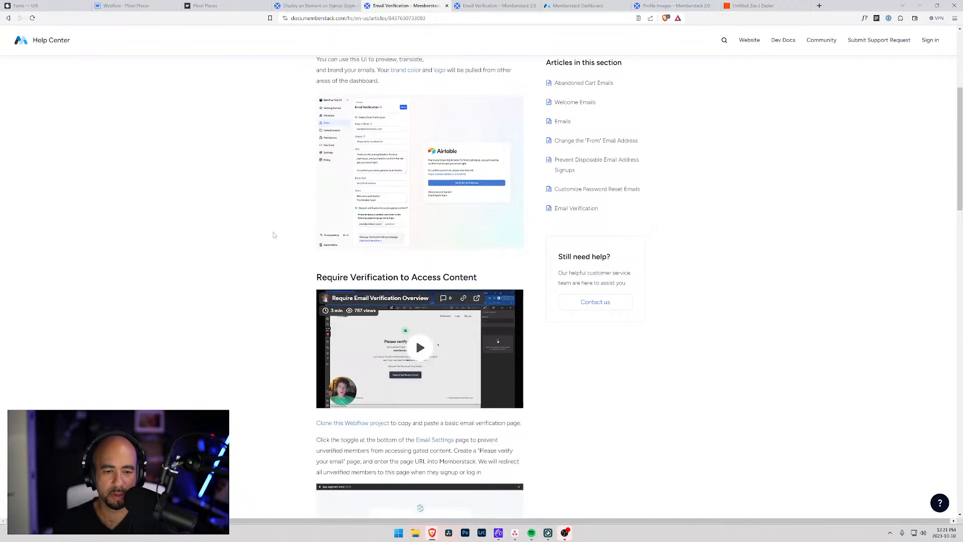
{"action": "left_click", "coordinate": [505, 7]}
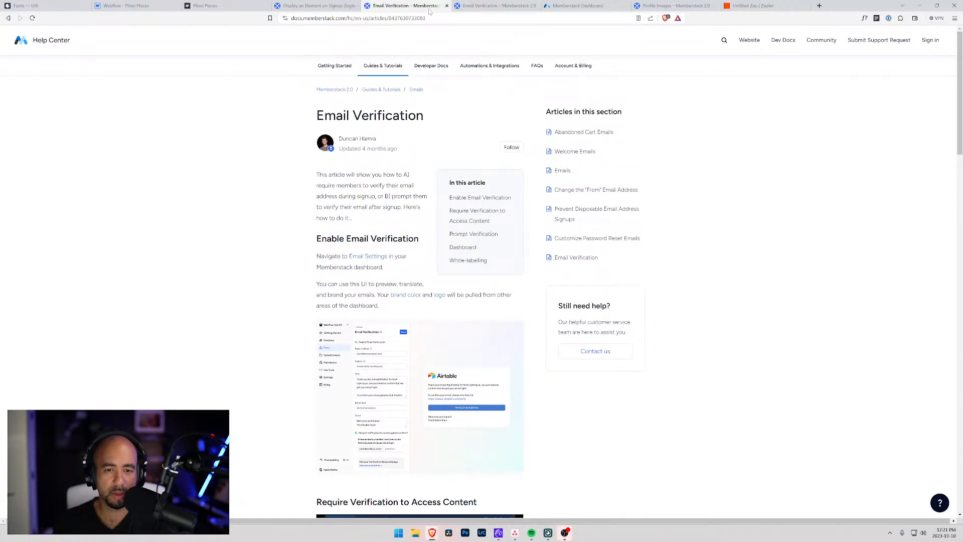
{"action": "left_click", "coordinate": [537, 6]}
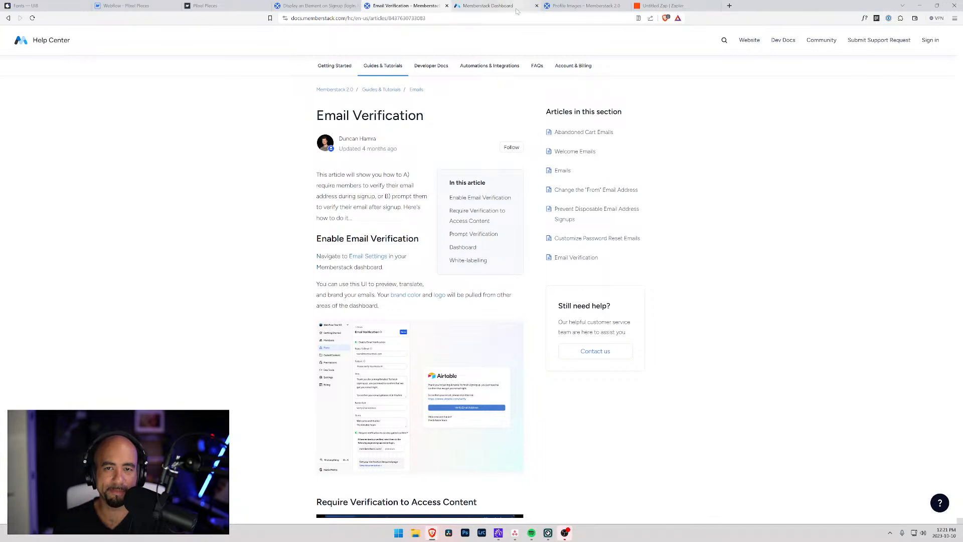
{"action": "left_click", "coordinate": [496, 7]}
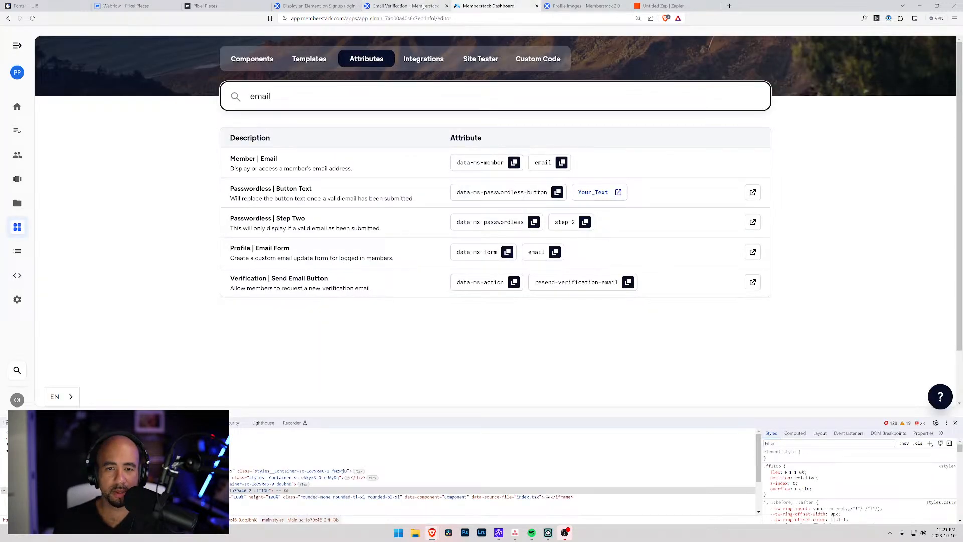
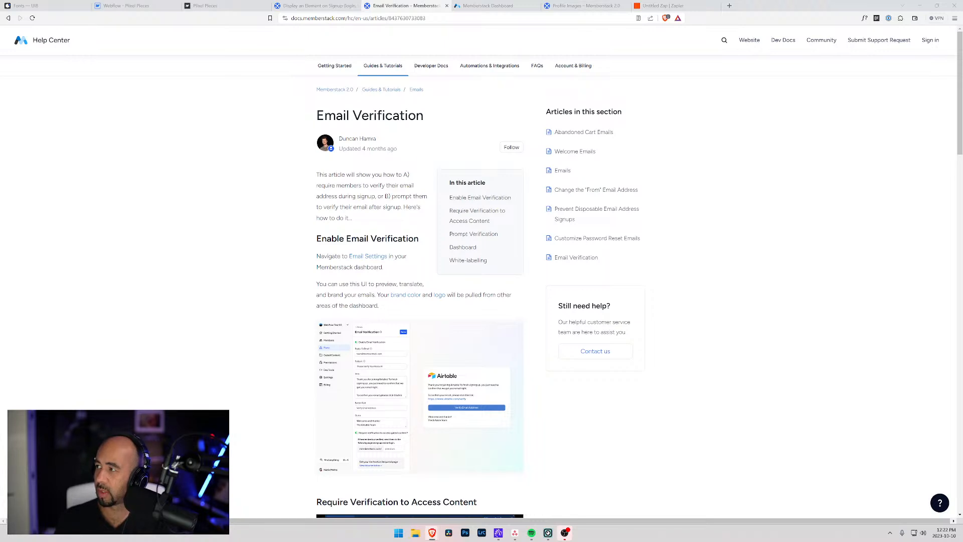
Bring the YouTube results for 'memberstack 2.0 update email address' alongside the Email Verification article.
{"action": "left_click_drag", "start_coordinate": [962, 218], "coordinate": [433, 70]}
{"action": "scroll", "coordinate": [379, 279], "scroll_direction": "down", "scroll_amount": 3}
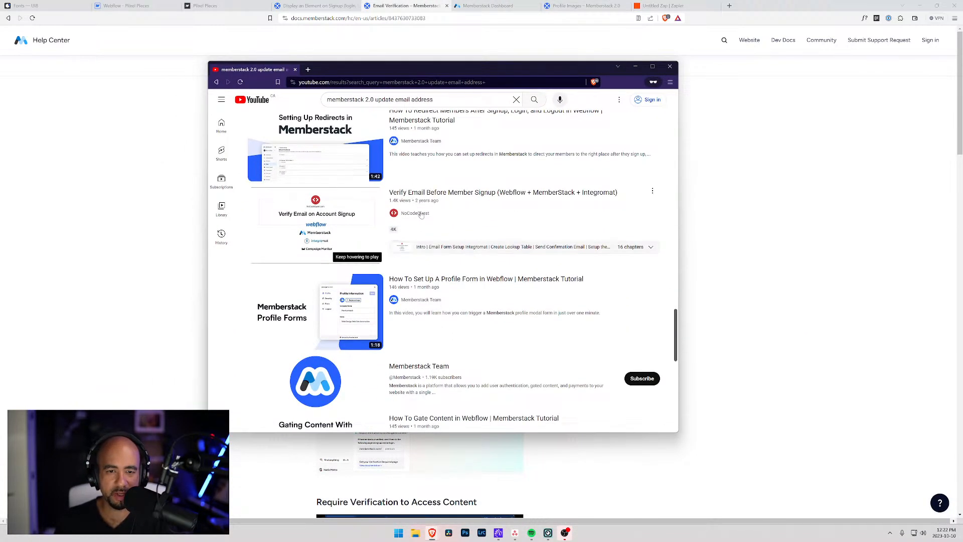
Open the 'How To Set Up A Profile Form' tutorial from the YouTube results.
{"action": "mouse_move", "coordinate": [486, 307]}
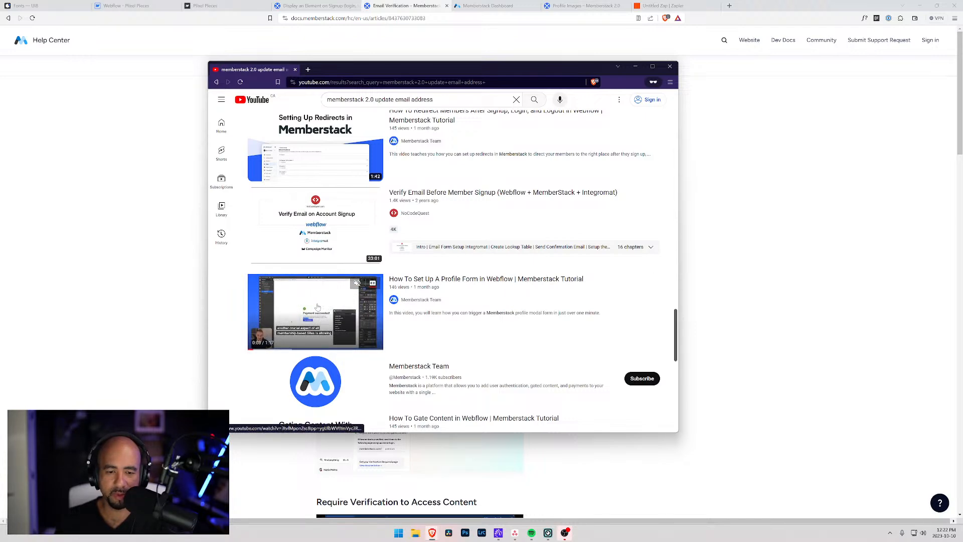
{"action": "scroll", "coordinate": [316, 301], "scroll_direction": "down", "scroll_amount": 2}
{"action": "scroll", "coordinate": [305, 250], "scroll_direction": "up", "scroll_amount": 1}
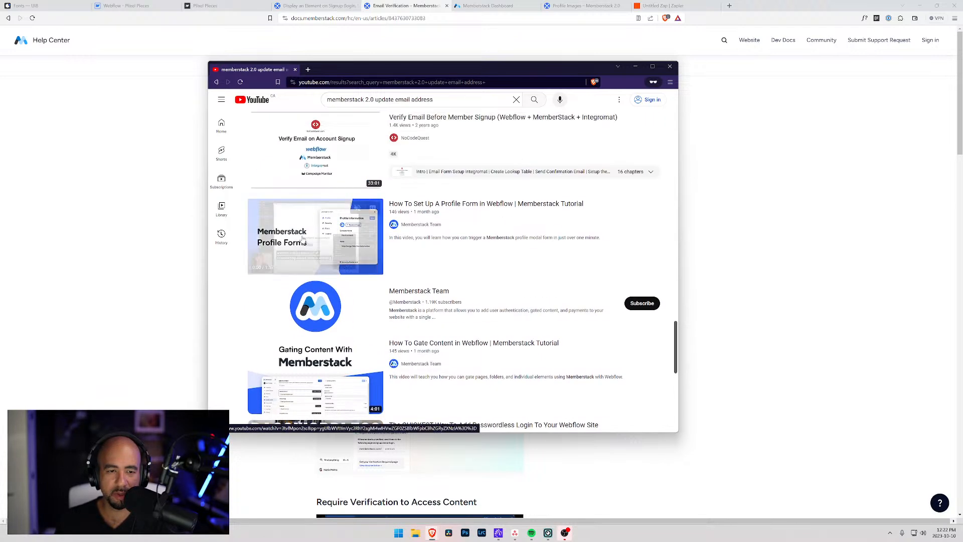
{"action": "left_click", "coordinate": [303, 239]}
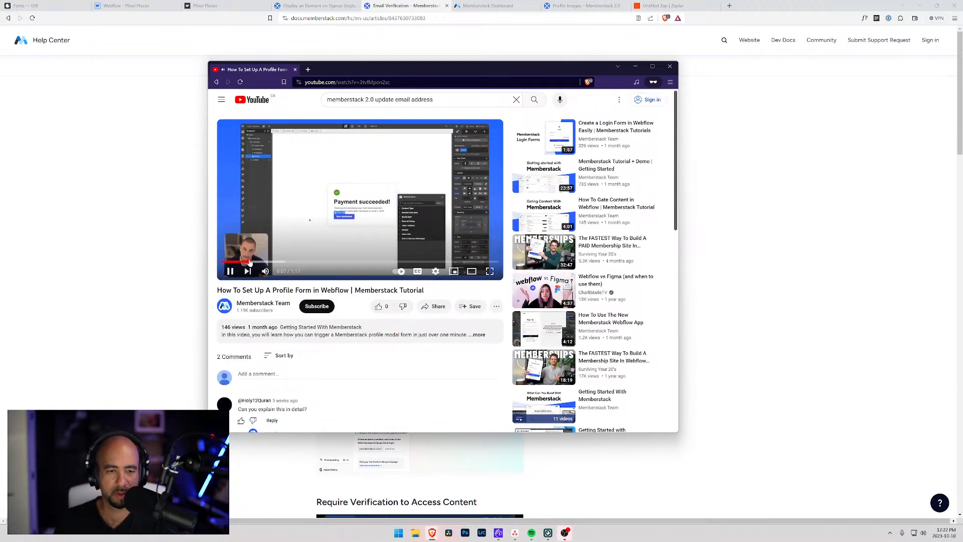
Skip through the tutorial to the dashboard, profile information and plans parts, then pause it.
{"action": "left_click", "coordinate": [263, 262]}
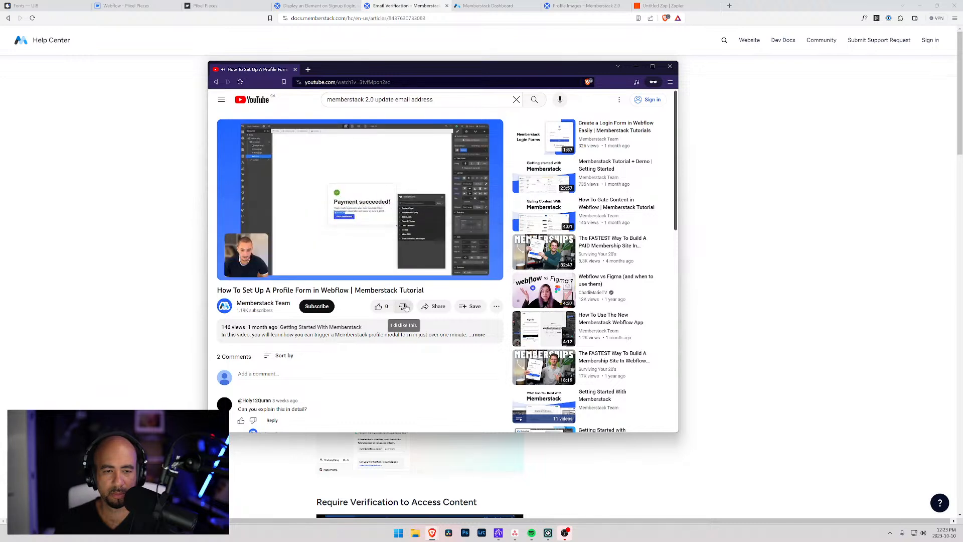
{"action": "left_click", "coordinate": [369, 261]}
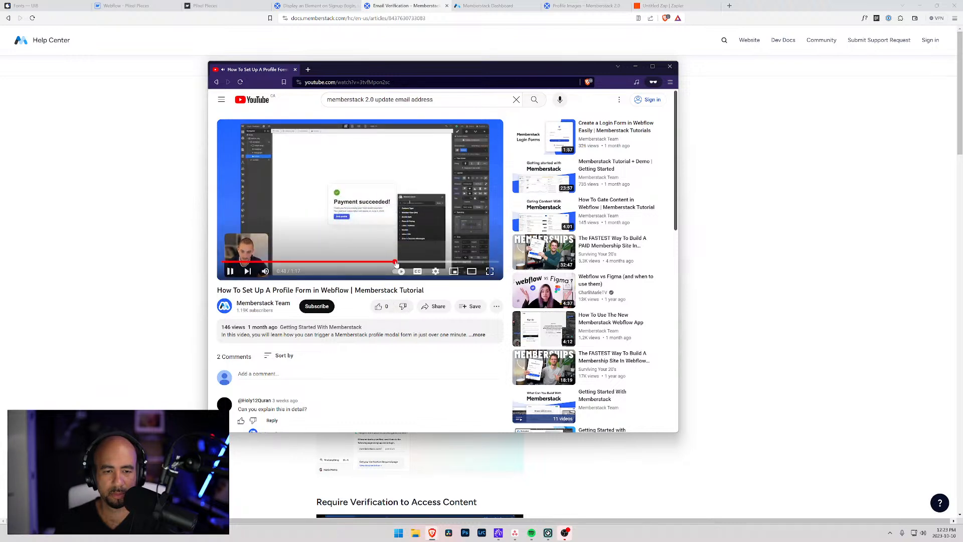
{"action": "left_click", "coordinate": [415, 261]}
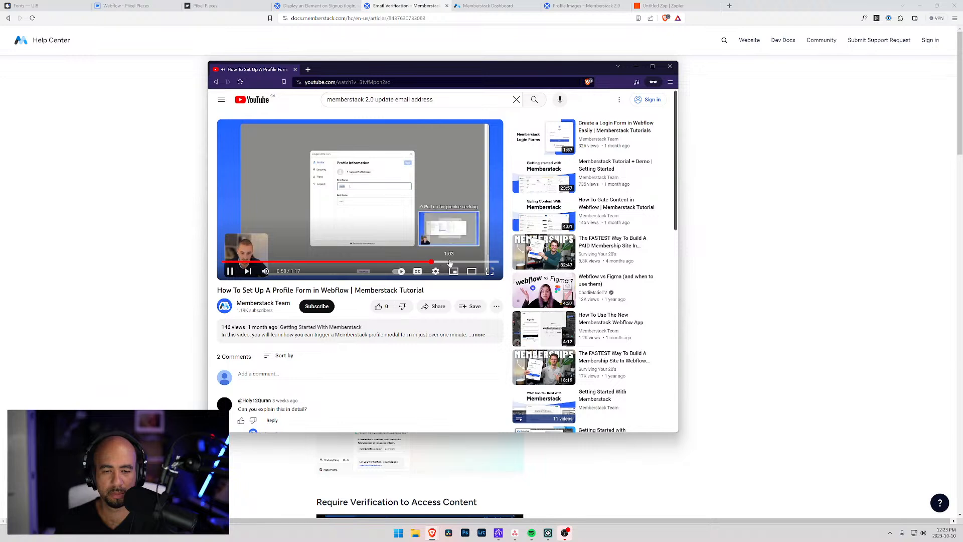
{"action": "left_click", "coordinate": [449, 262]}
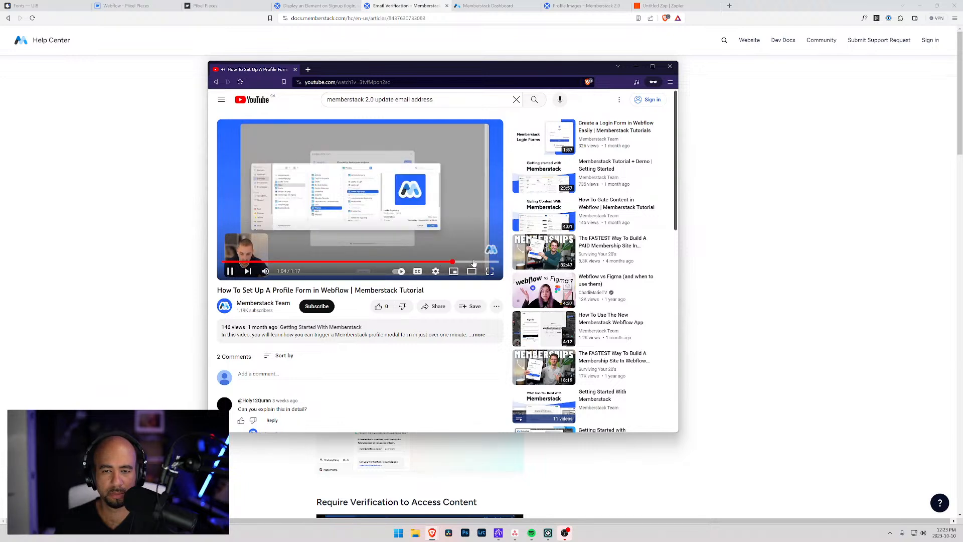
{"action": "left_click", "coordinate": [473, 262]}
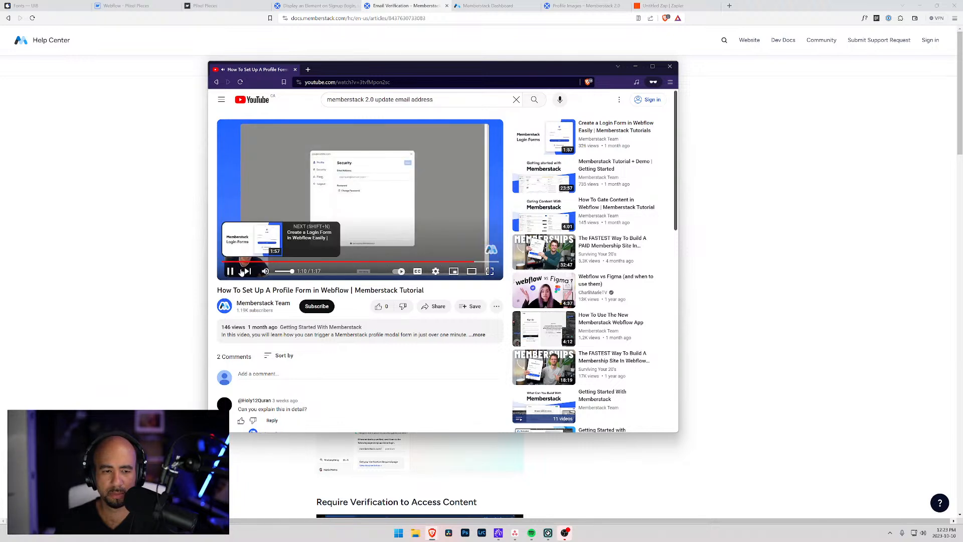
{"action": "left_click", "coordinate": [230, 271]}
Open the 'Custom Profile Forms in 90-seconds' Loom video linked in a comment reply.
{"action": "scroll", "coordinate": [242, 321], "scroll_direction": "down", "scroll_amount": 2}
{"action": "left_click", "coordinate": [242, 322]}
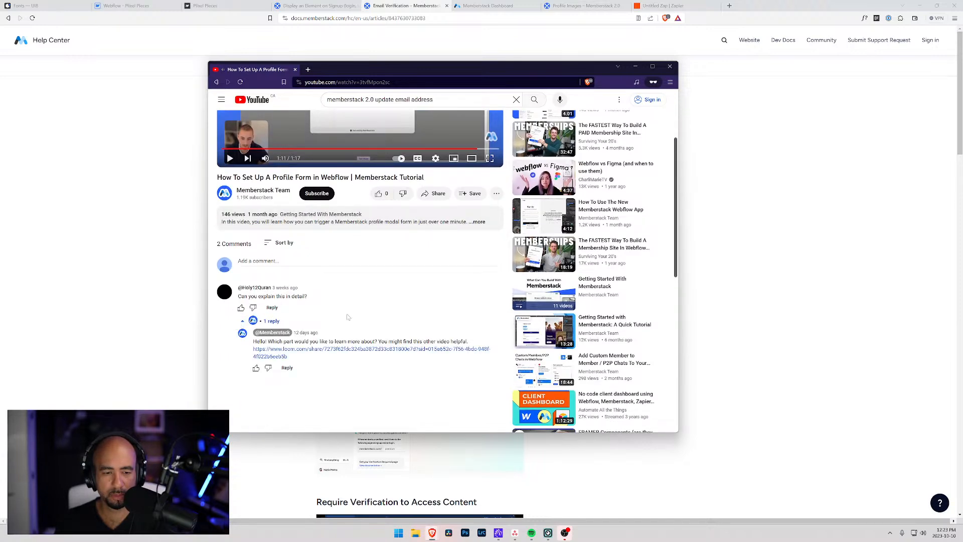
{"action": "left_click", "coordinate": [351, 351]}
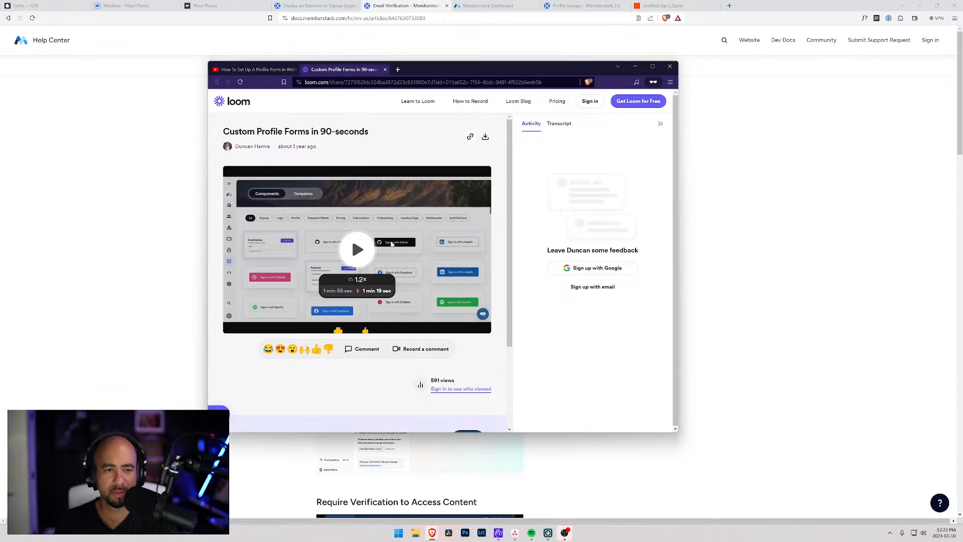
Play the Loom video enlarged and seek from 0:54 to the Webflow designer part.
{"action": "left_click", "coordinate": [353, 237]}
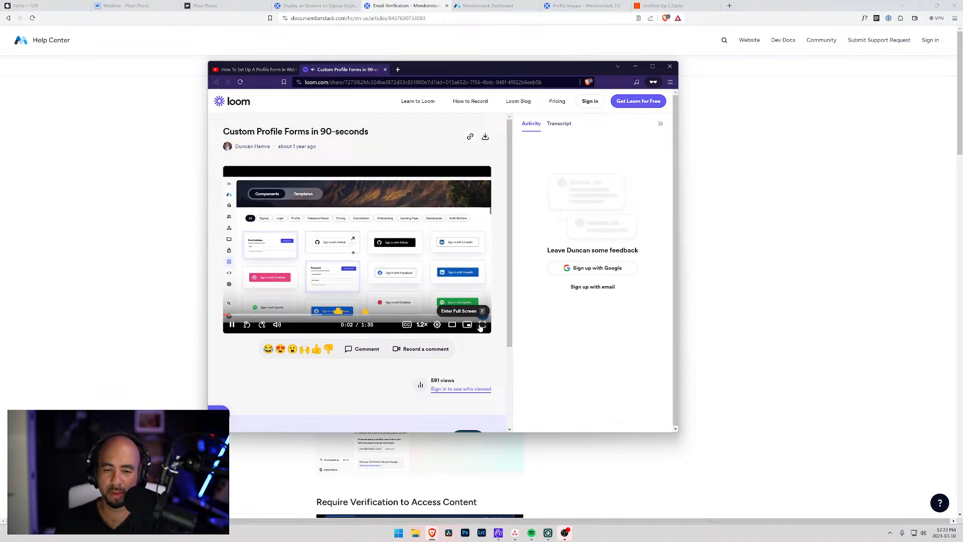
{"action": "left_click_drag", "start_coordinate": [546, 66], "coordinate": [516, 20]}
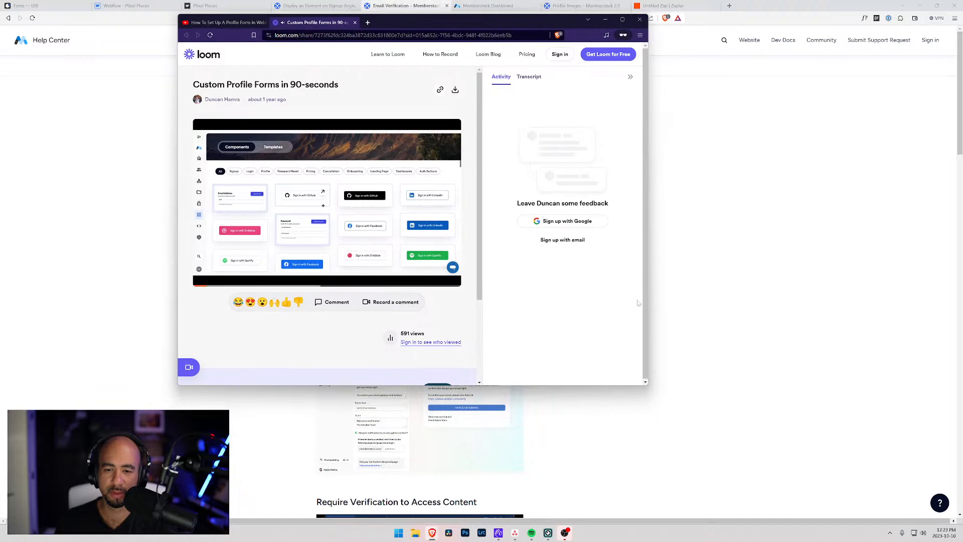
{"action": "left_click_drag", "start_coordinate": [650, 392], "coordinate": [905, 483]}
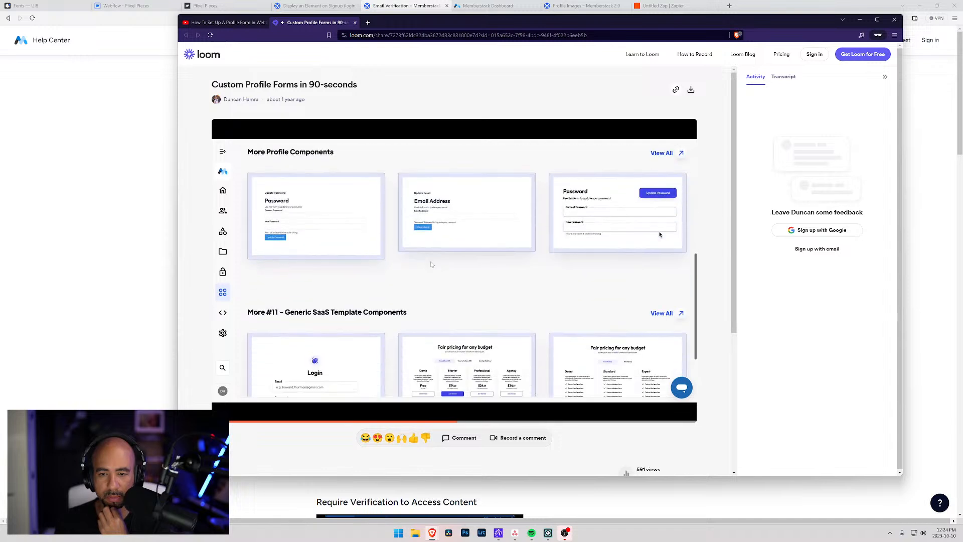
{"action": "left_click", "coordinate": [490, 403]}
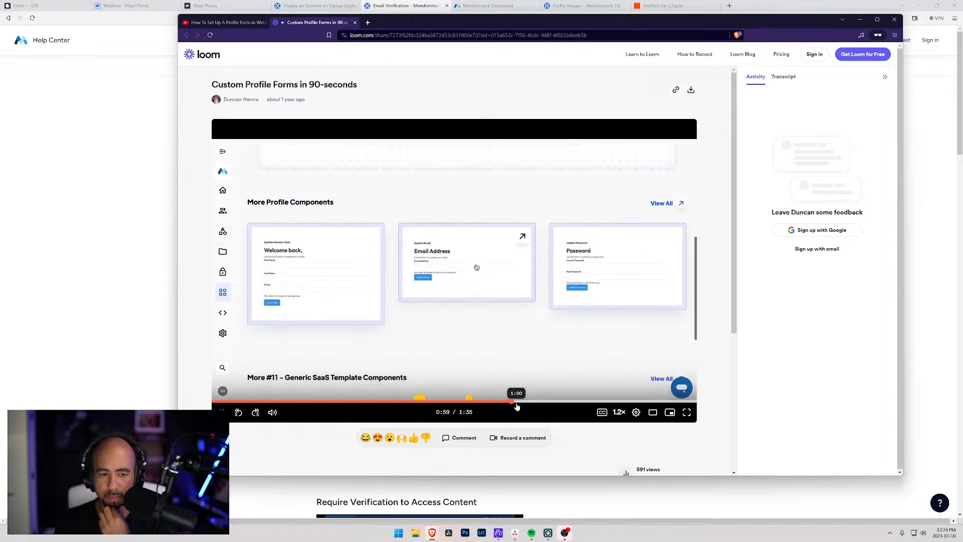
{"action": "left_click", "coordinate": [565, 402]}
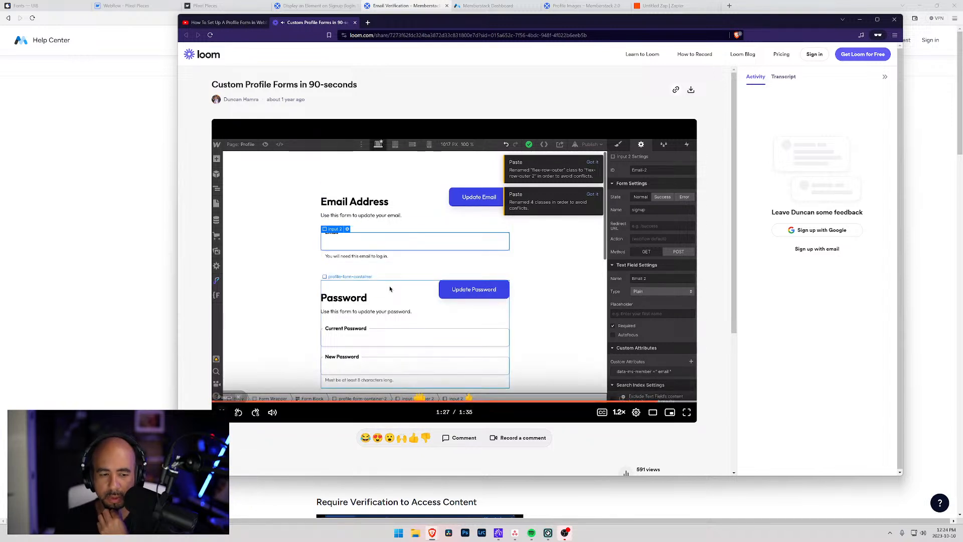
Put away the Loom window and switch over to the ui8.net Fonts tab.
{"action": "left_click", "coordinate": [862, 20]}
{"action": "left_click", "coordinate": [131, 6]}
{"action": "left_click", "coordinate": [56, 5]}
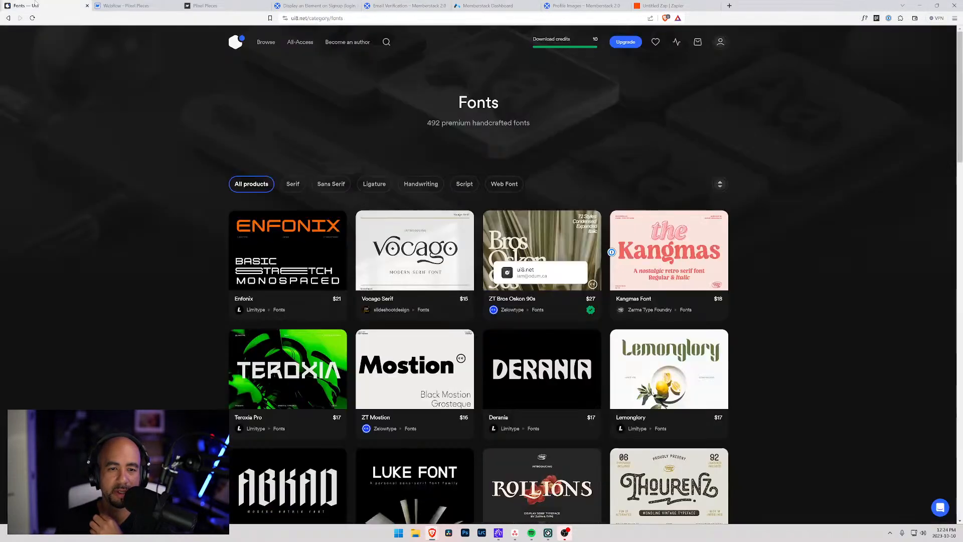
Add a custom attribute named data-ms-member to the email input field.
{"action": "left_click", "coordinate": [148, 5]}
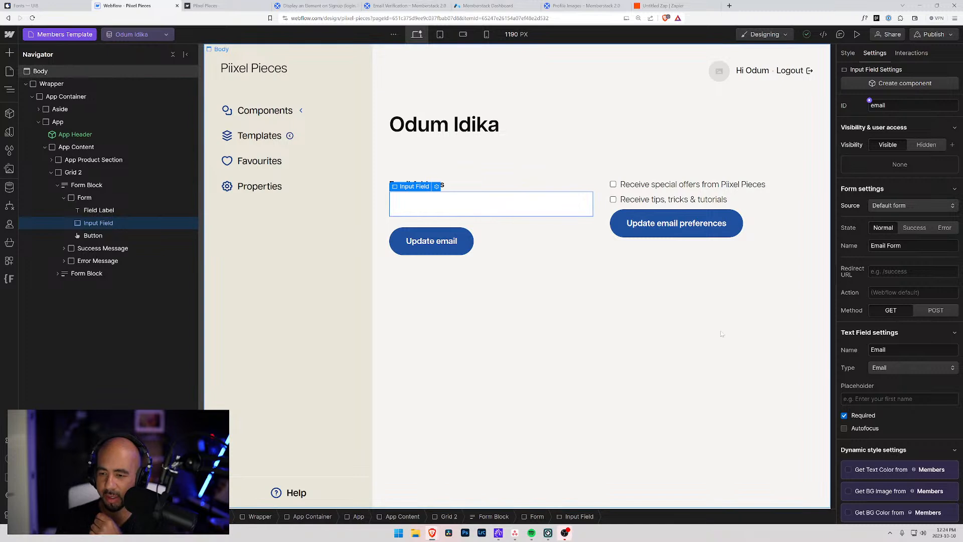
{"action": "scroll", "coordinate": [864, 404], "scroll_direction": "down", "scroll_amount": 4}
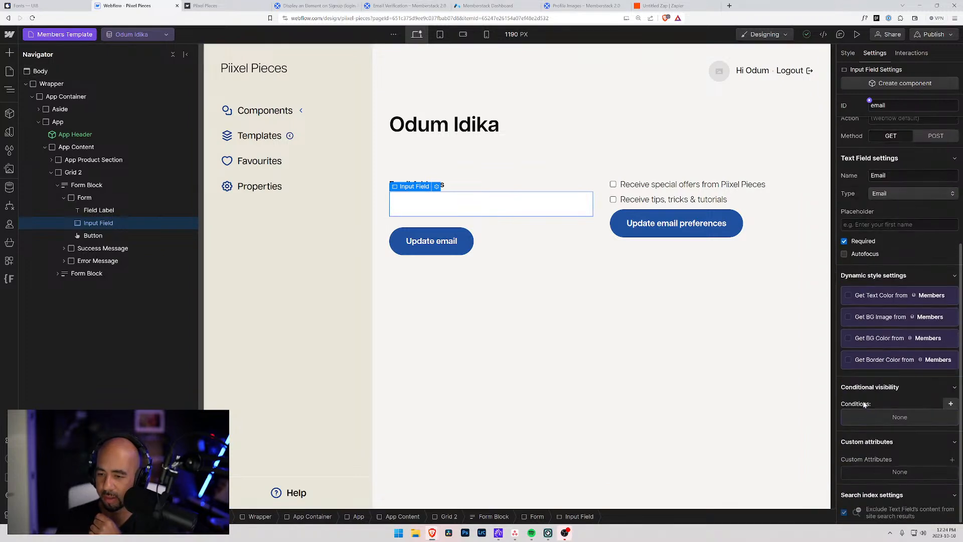
{"action": "left_click", "coordinate": [951, 459]}
{"action": "type", "text": "data-ms-form"}
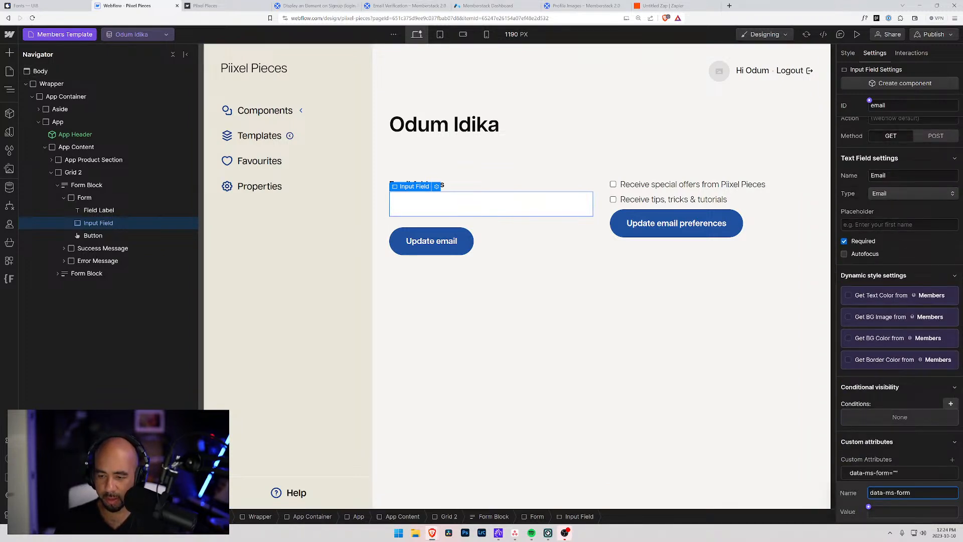
{"action": "type", "text": "membver"}
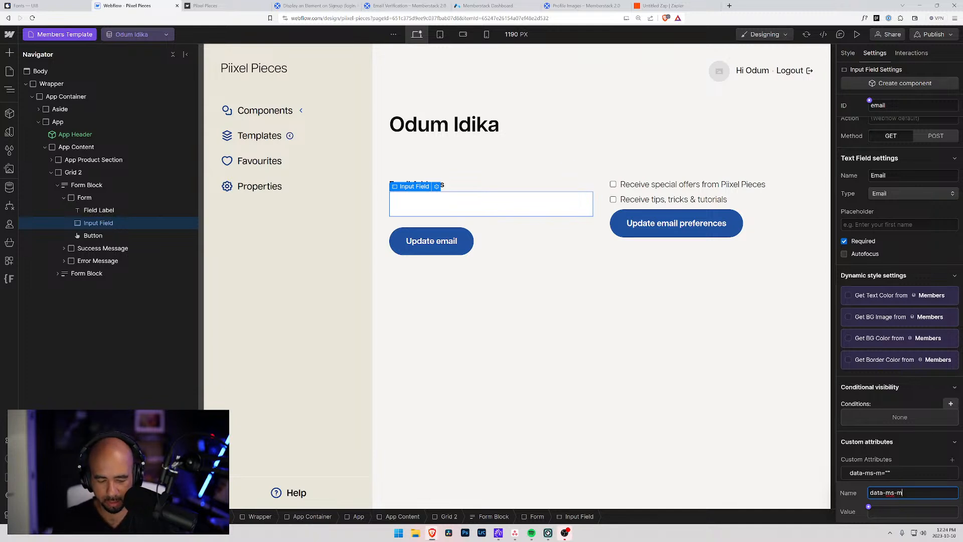
{"action": "key", "text": "BackSpace"}
{"action": "type", "text": "er"}
{"action": "key", "text": "Tab"}
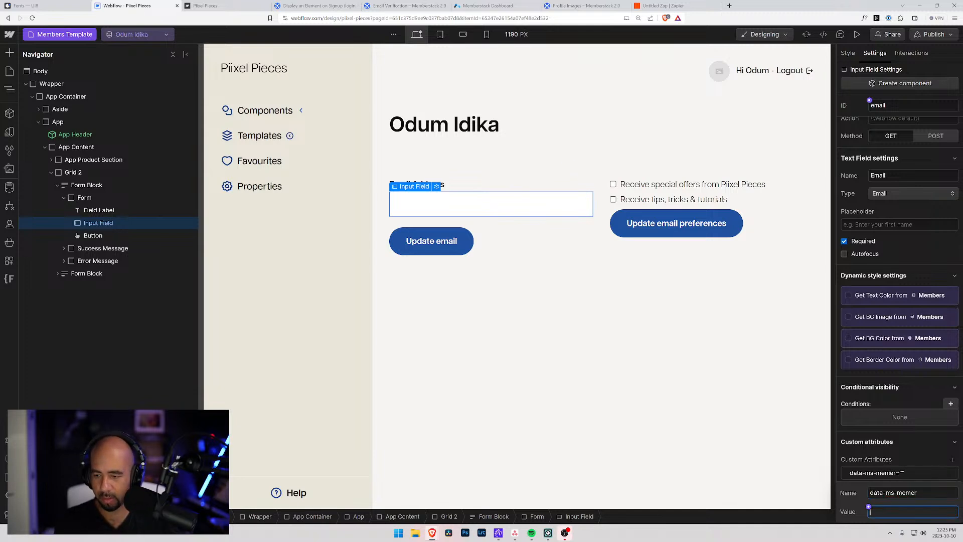
{"action": "key", "text": "shift+Tab"}
{"action": "key", "text": "Right"}
{"action": "key", "text": "BackSpace"}
{"action": "key", "text": "BackSpace"}
{"action": "type", "text": "ber"}
Give the data-ms-member attribute the value email and select the page Body.
{"action": "key", "text": "Tab"}
{"action": "type", "text": "email"}
{"action": "key", "text": "Return"}
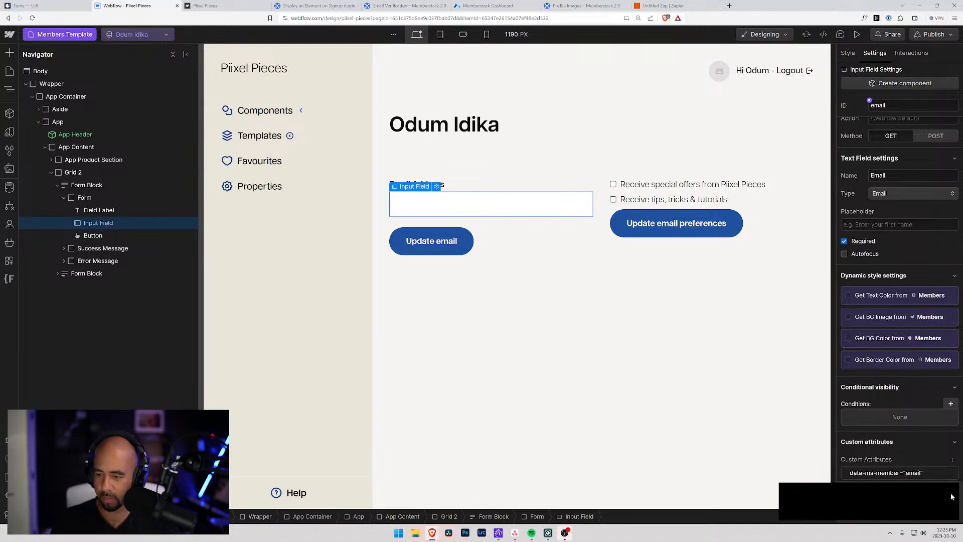
{"action": "left_click", "coordinate": [757, 407]}
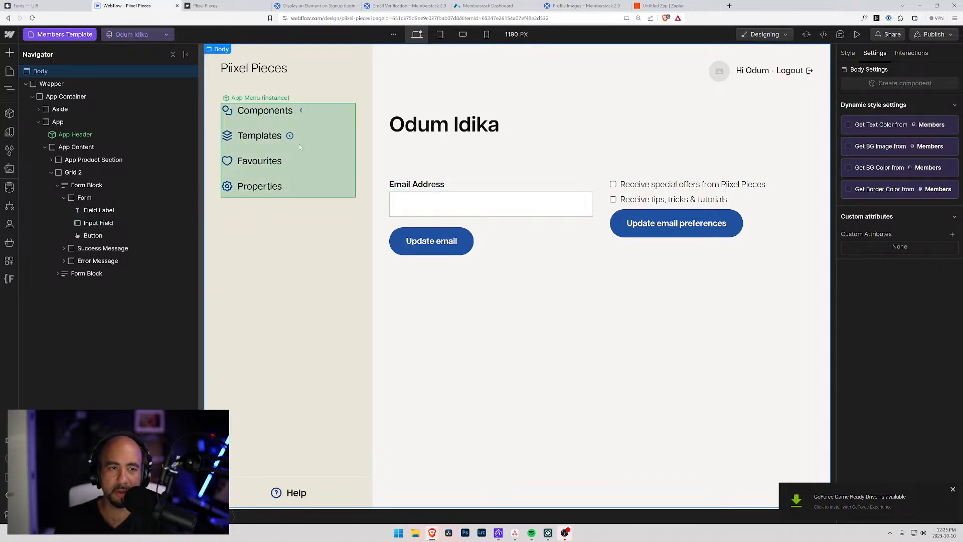
Check the Memberstack attributes, then publish the site to the pixel-pieces.webflow.io staging domain.
{"action": "left_click", "coordinate": [212, 5]}
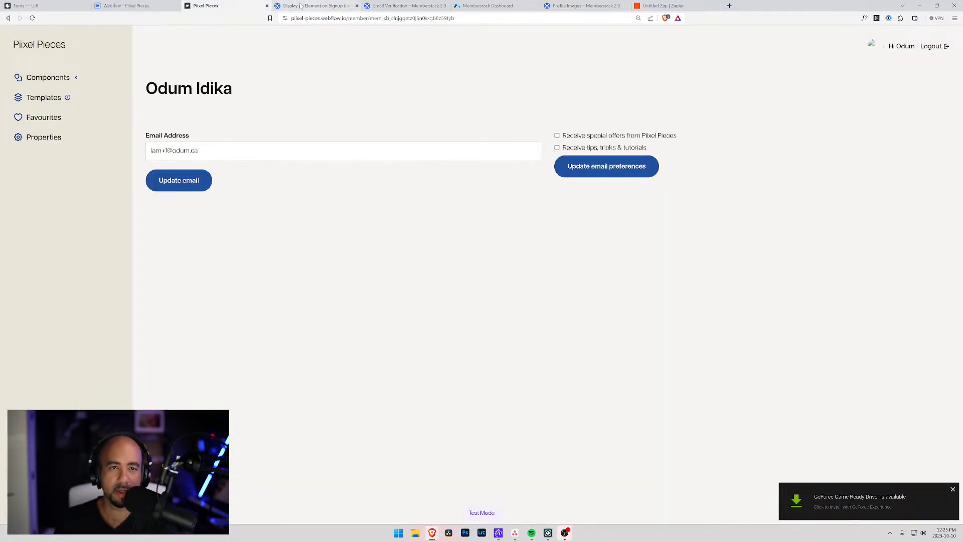
{"action": "left_click", "coordinate": [316, 6]}
{"action": "left_click", "coordinate": [490, 5]}
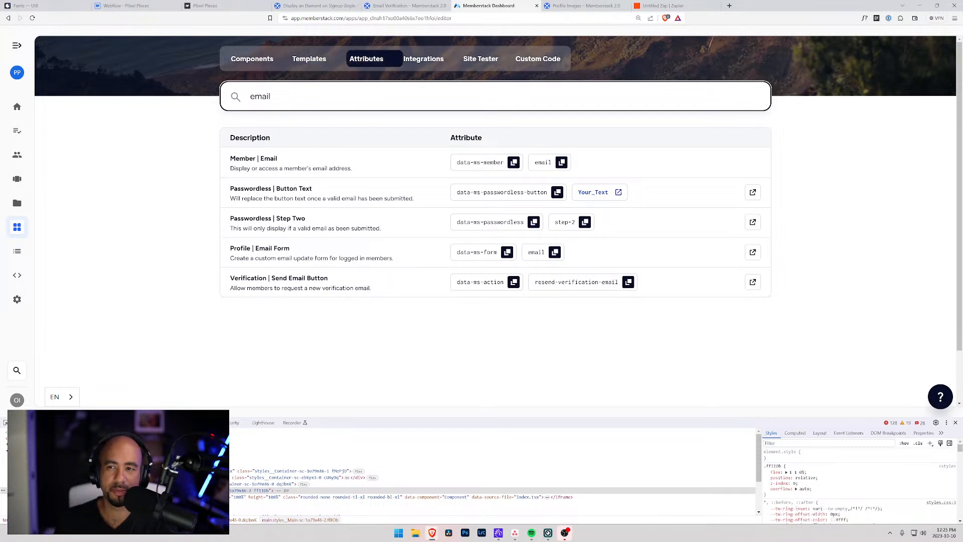
{"action": "left_click", "coordinate": [125, 5]}
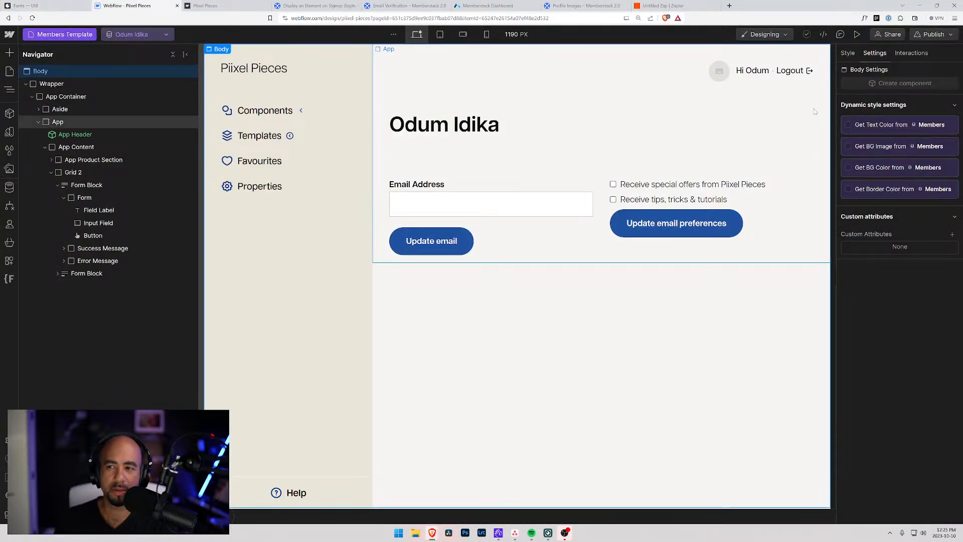
{"action": "left_click", "coordinate": [932, 35]}
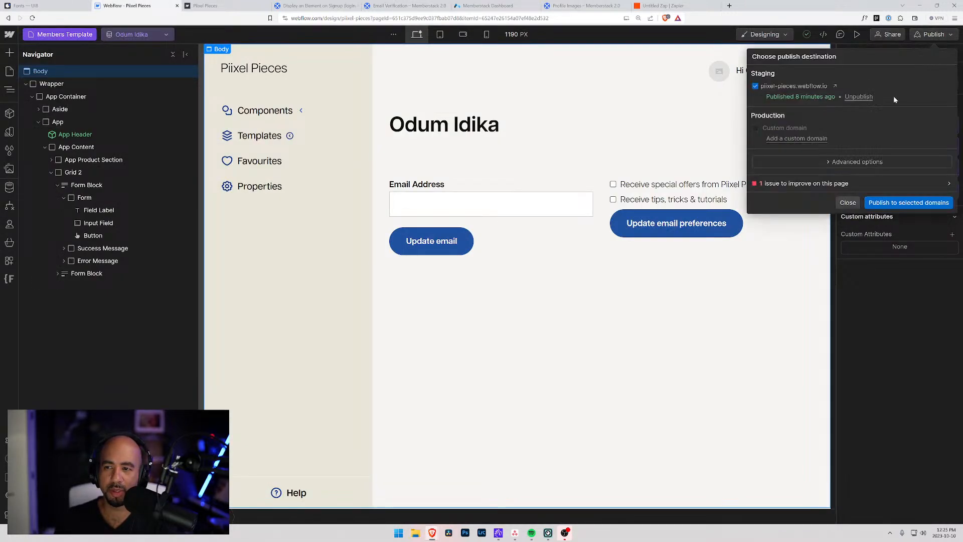
{"action": "left_click", "coordinate": [908, 202]}
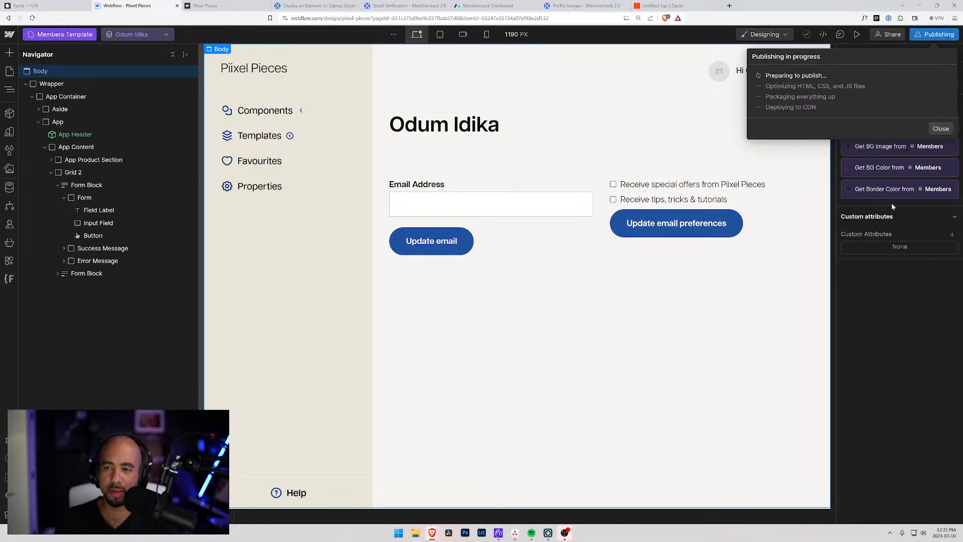
On the reloaded member page, add +1 before the email's @ and submit Update email.
{"action": "left_click", "coordinate": [229, 5]}
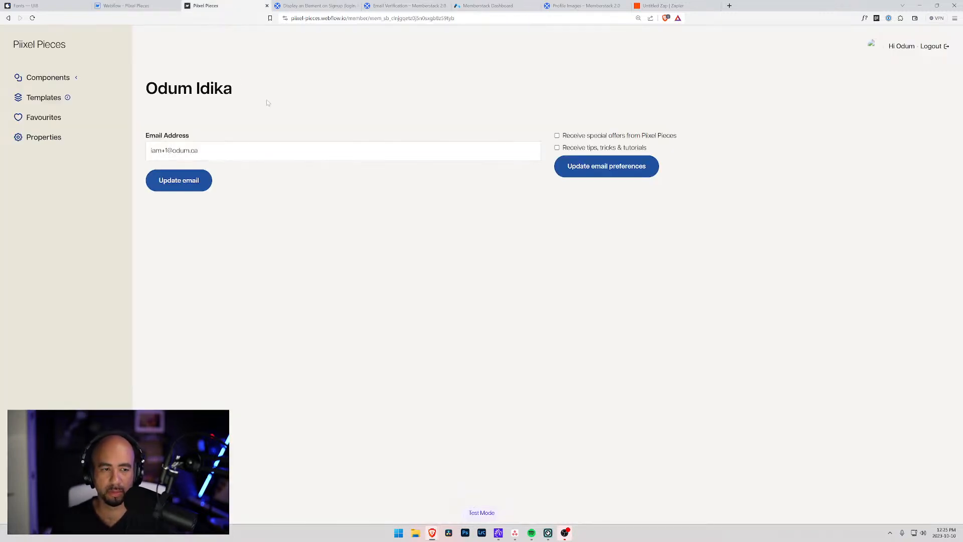
{"action": "key", "text": "ctrl+r"}
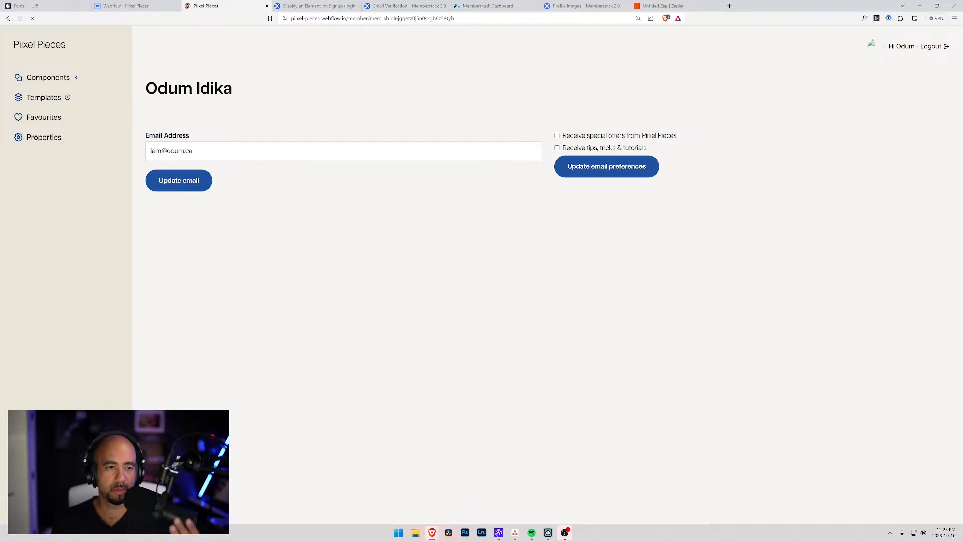
{"action": "left_click", "coordinate": [193, 151]}
{"action": "key", "text": "ctrl+a"}
{"action": "key", "text": "BackSpace"}
{"action": "left_click", "coordinate": [321, 194]}
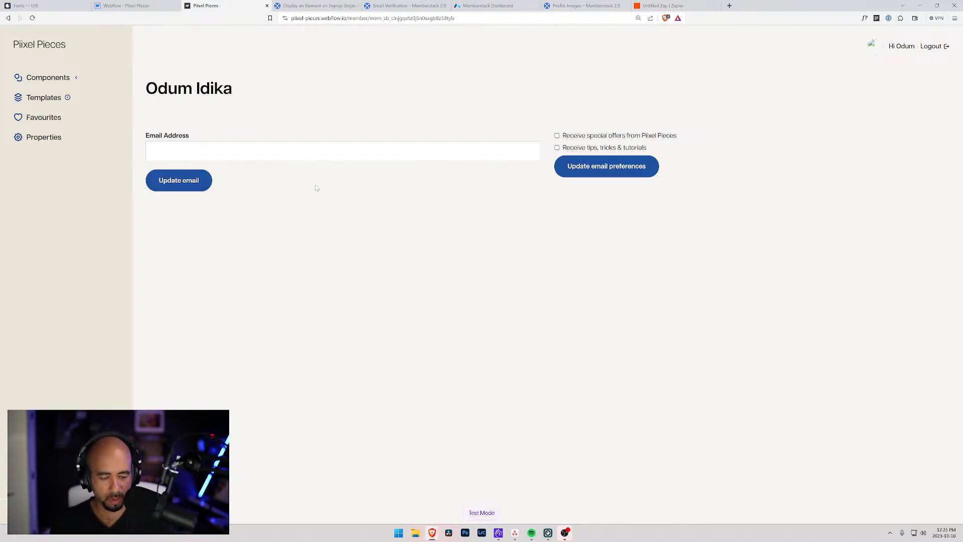
{"action": "left_click", "coordinate": [158, 151]}
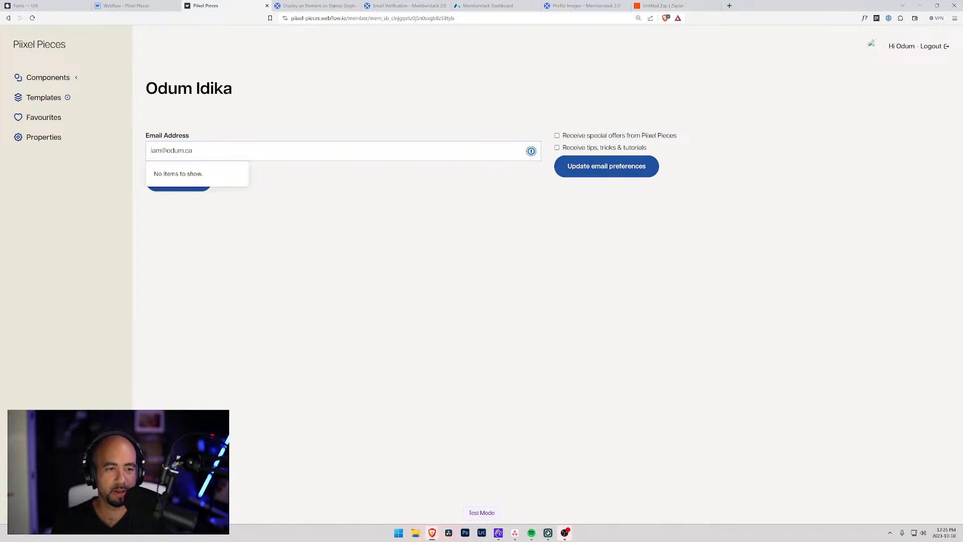
{"action": "type", "text": "+1"}
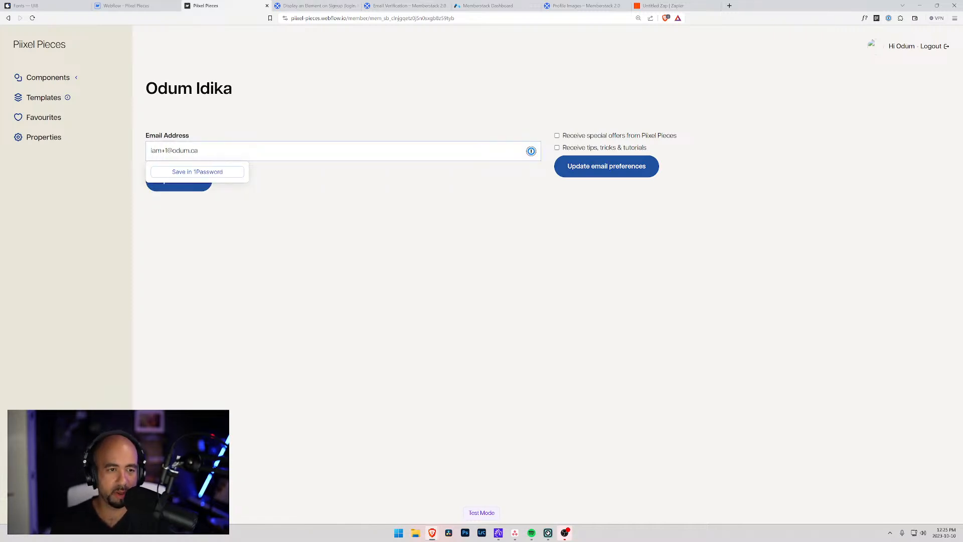
{"action": "left_click", "coordinate": [185, 181]}
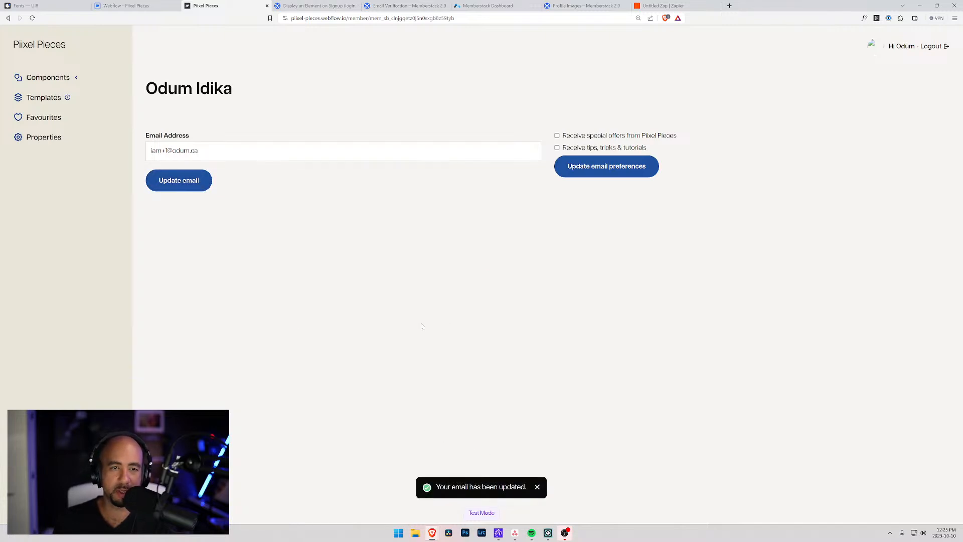
{"action": "left_click", "coordinate": [496, 6]}
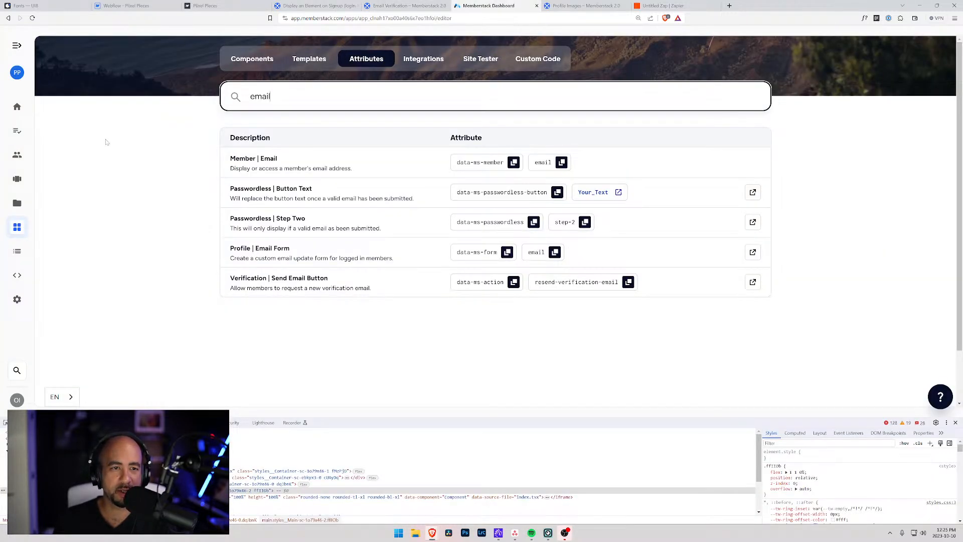
Reload the Members page and sign back into the Memberstack dashboard with saved credentials.
{"action": "left_click", "coordinate": [15, 154]}
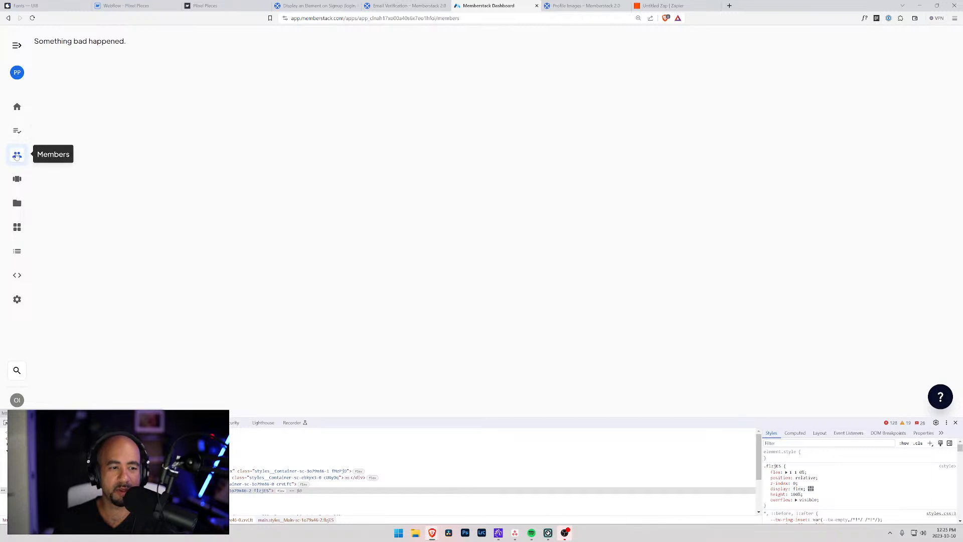
{"action": "left_click", "coordinate": [32, 18]}
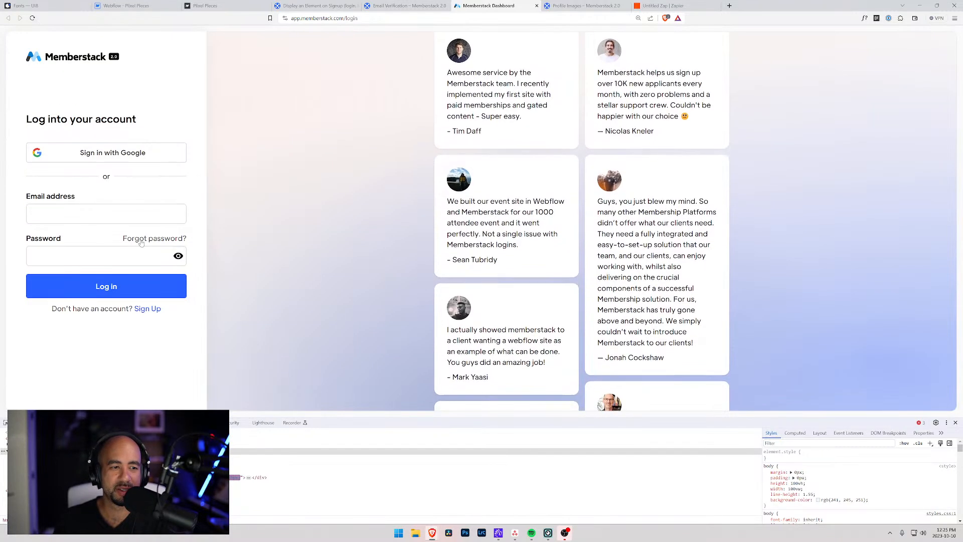
{"action": "left_click", "coordinate": [128, 215]}
{"action": "left_click", "coordinate": [128, 238]}
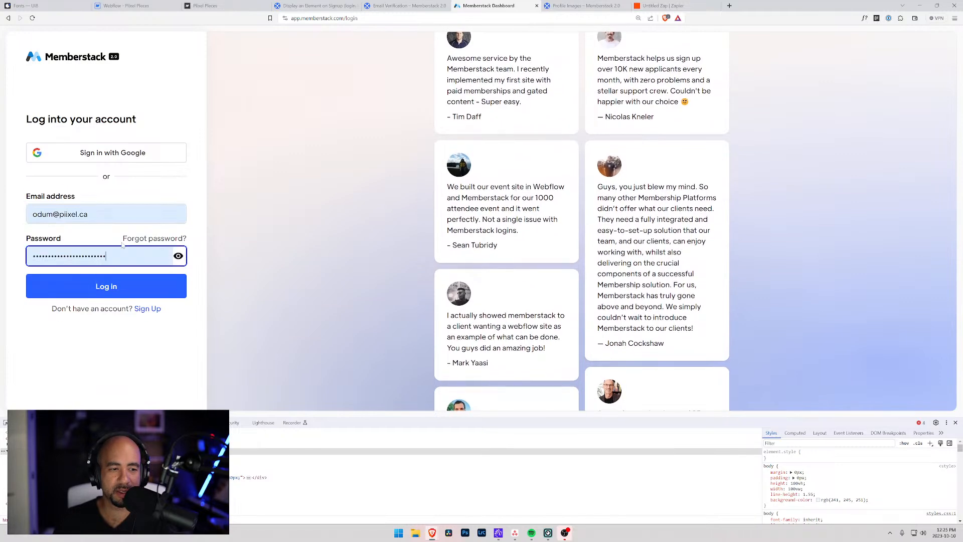
{"action": "left_click", "coordinate": [129, 285]}
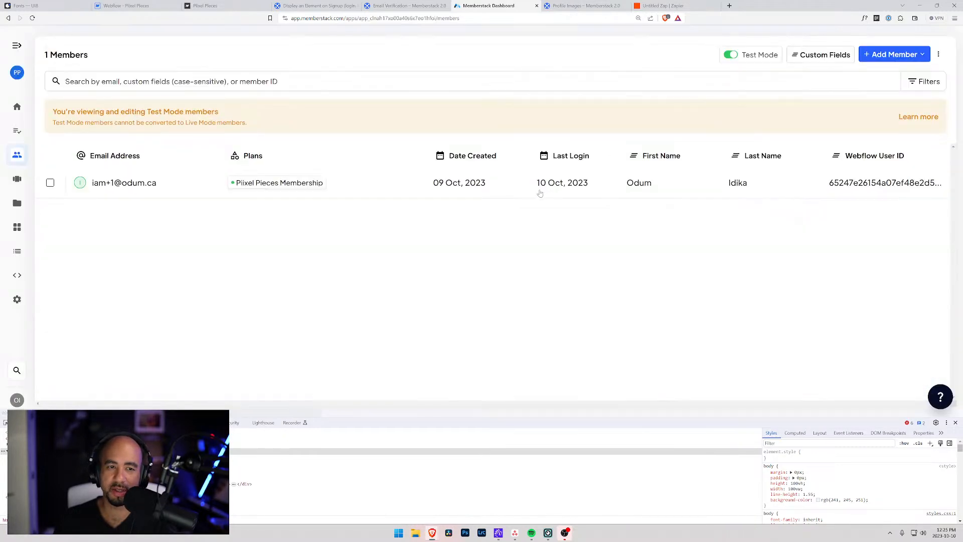
Review the test member's updated record against the help articles, then open Global Settings emails.
{"action": "left_click", "coordinate": [109, 184]}
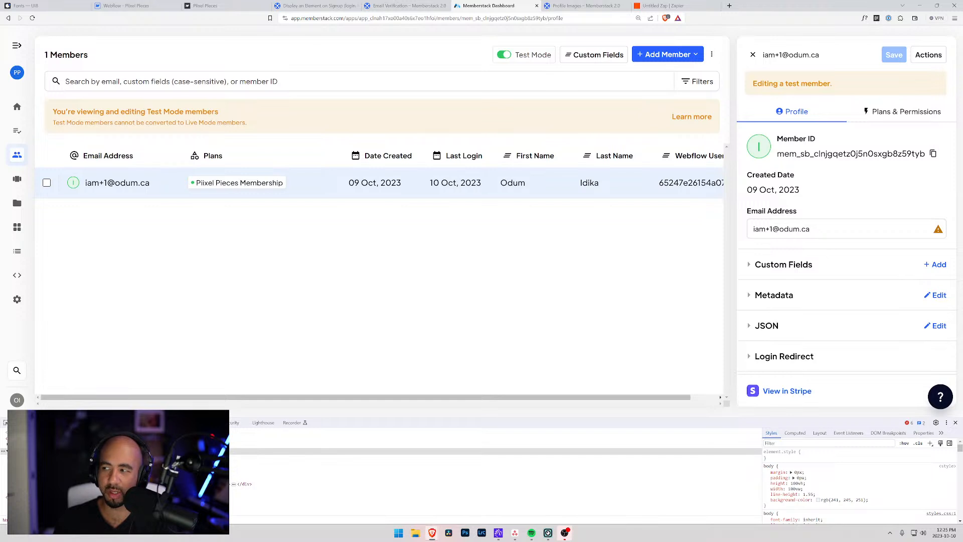
{"action": "left_click", "coordinate": [404, 5]}
{"action": "left_click", "coordinate": [490, 5]}
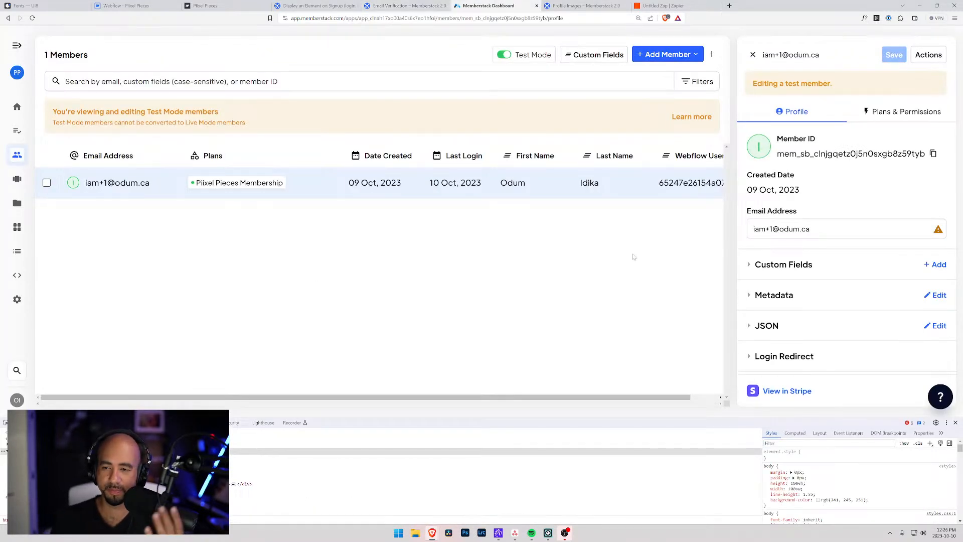
{"action": "left_click", "coordinate": [769, 357]}
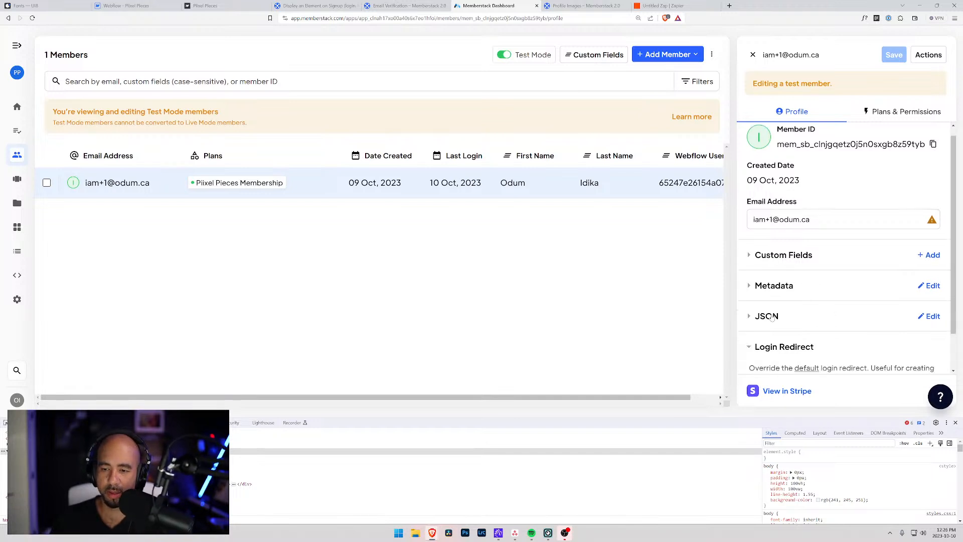
{"action": "left_click", "coordinate": [775, 304]}
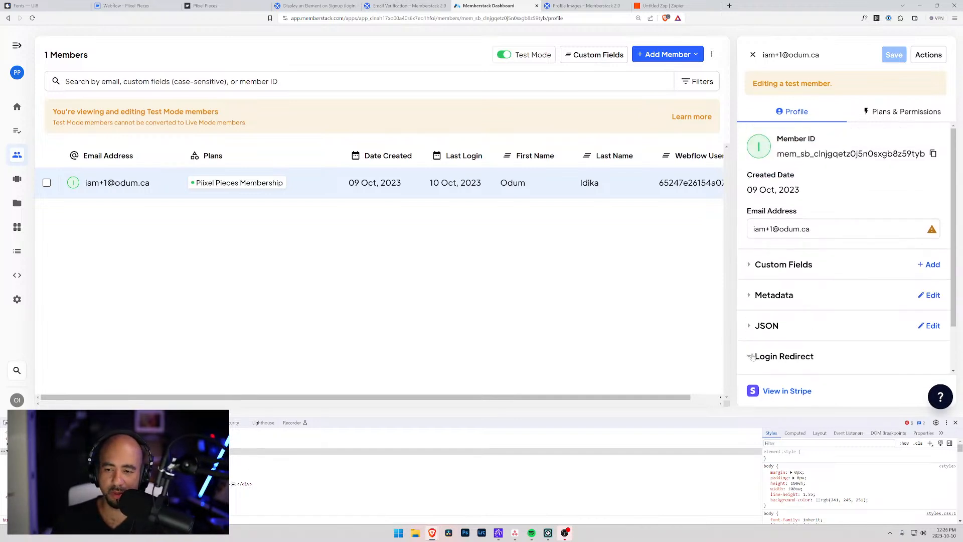
{"action": "left_click", "coordinate": [345, 6]}
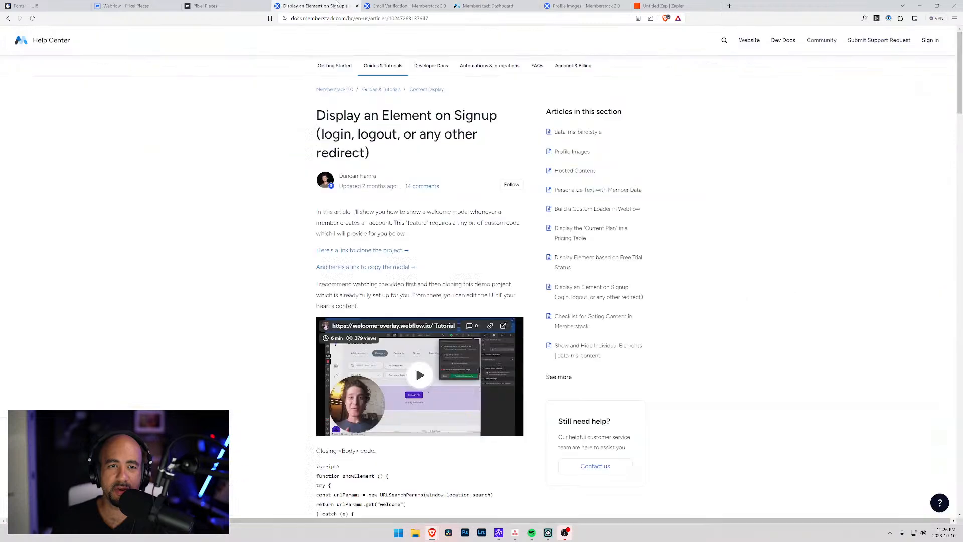
{"action": "left_click", "coordinate": [414, 4]}
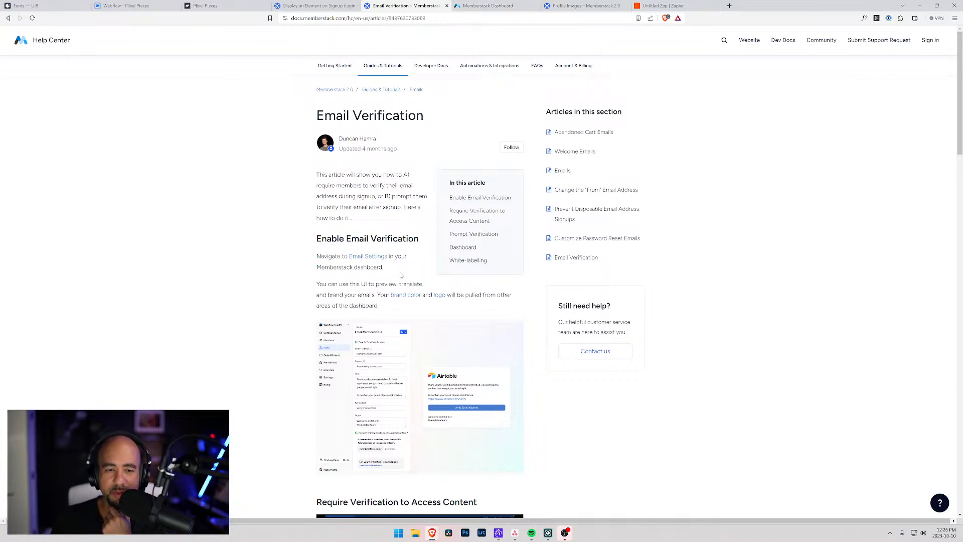
{"action": "left_click", "coordinate": [504, 7]}
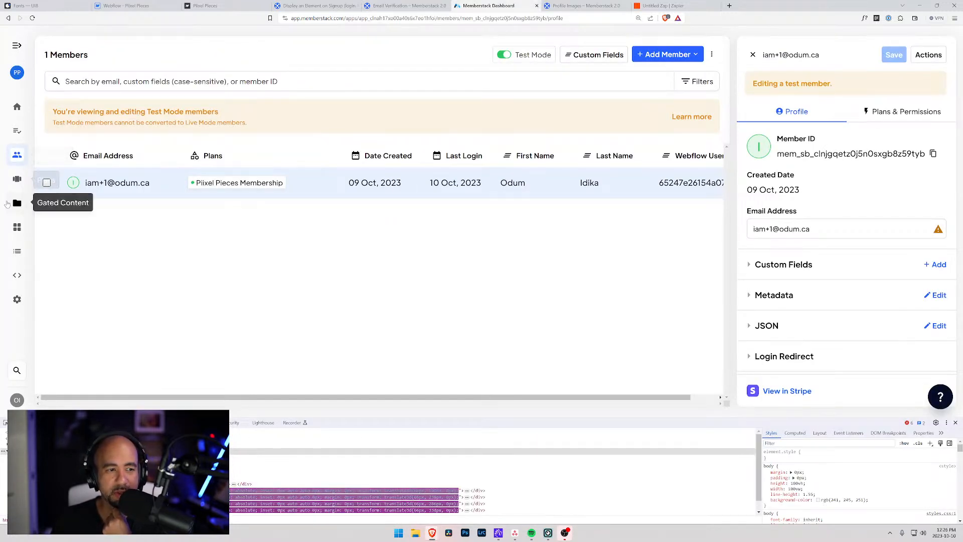
{"action": "left_click", "coordinate": [14, 307]}
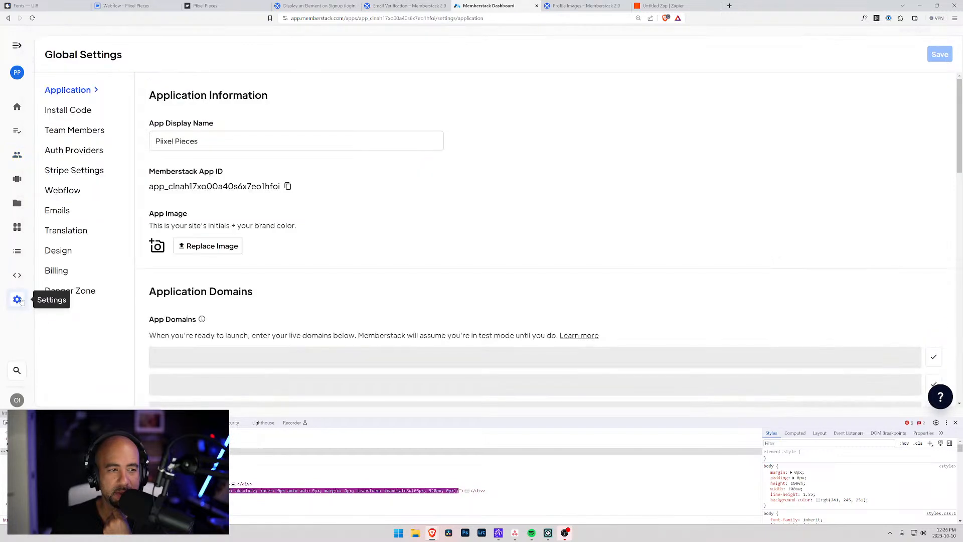
{"action": "left_click", "coordinate": [65, 211]}
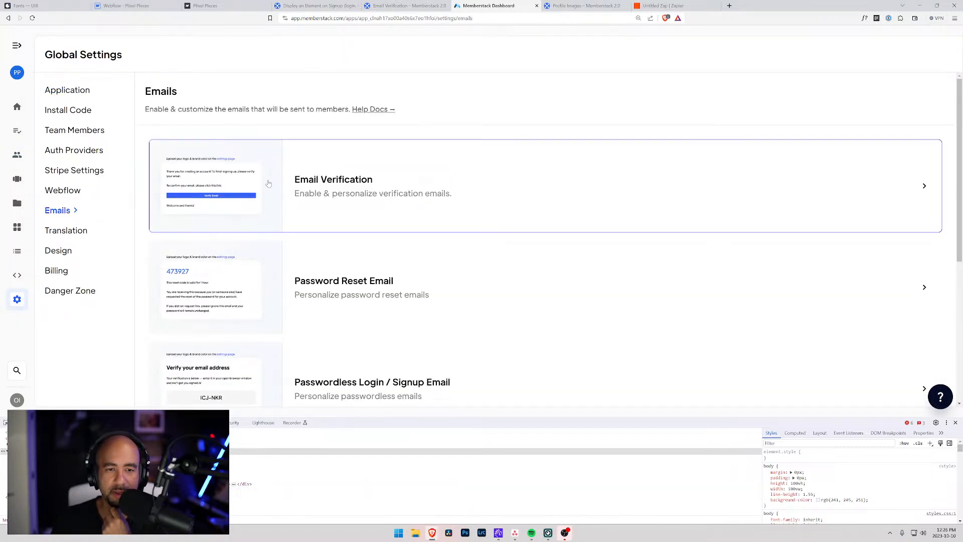
Enable email verification with the support reply-to address and subject 'Welcome to Piixel Pieces, Please Verify Your Email -'.
{"action": "left_click", "coordinate": [579, 172]}
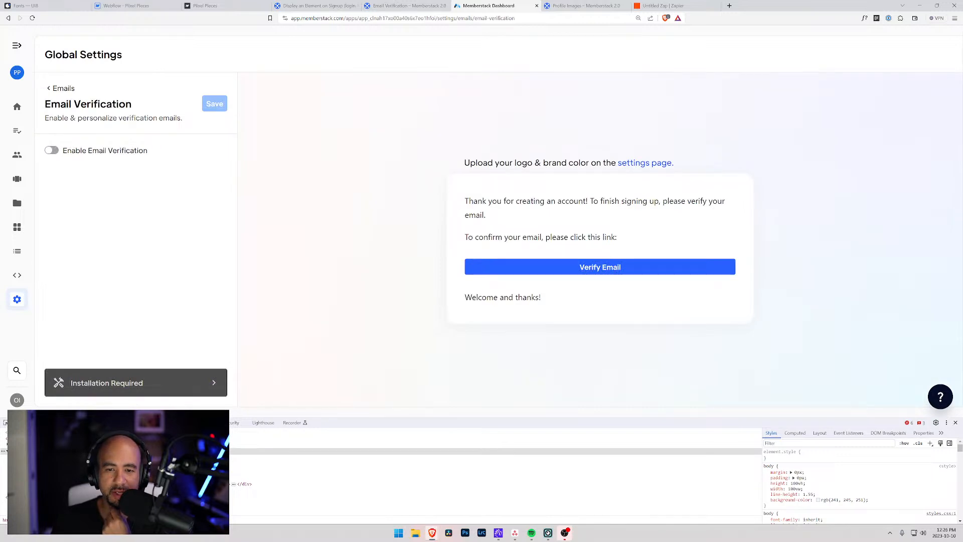
{"action": "left_click", "coordinate": [51, 151]}
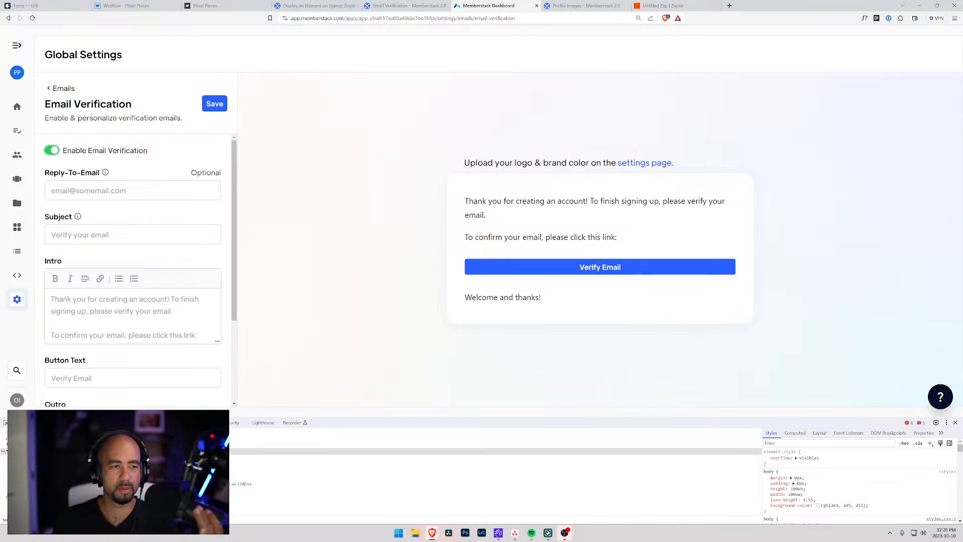
{"action": "left_click", "coordinate": [110, 191]}
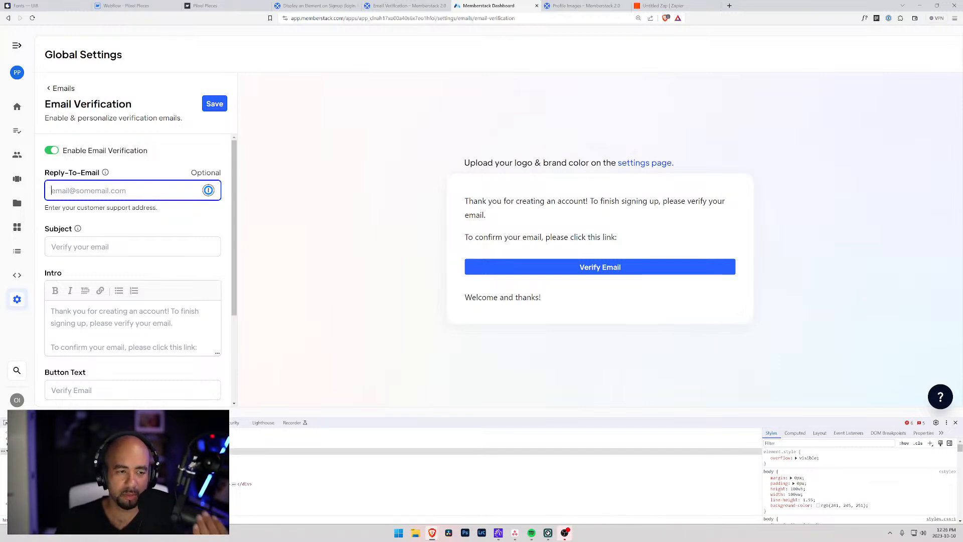
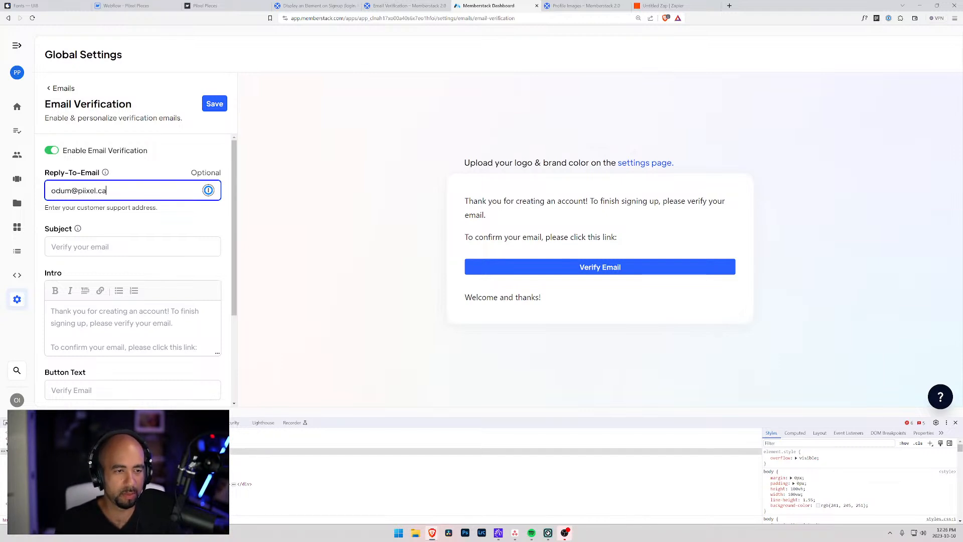
{"action": "key", "text": "Tab"}
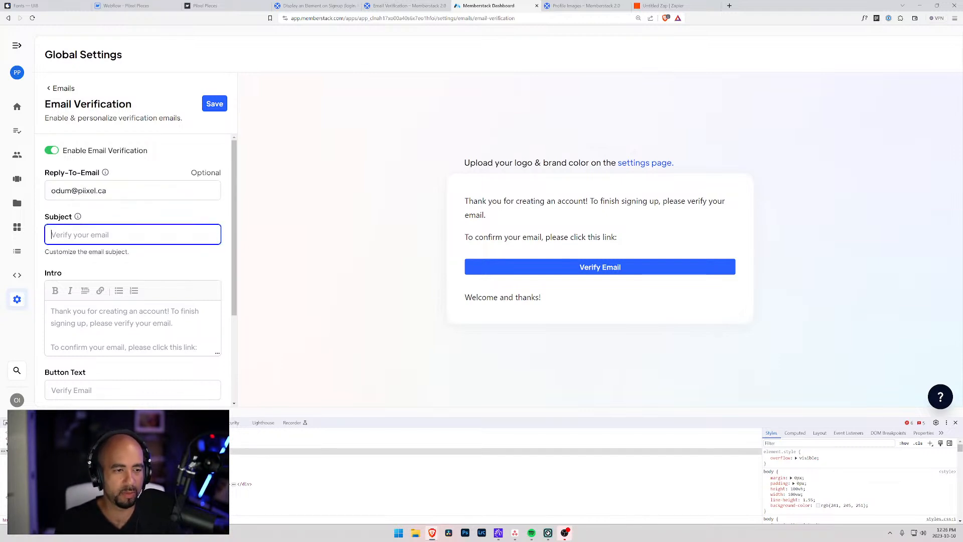
{"action": "type", "text": "Welcome to Piixel Pieces"}
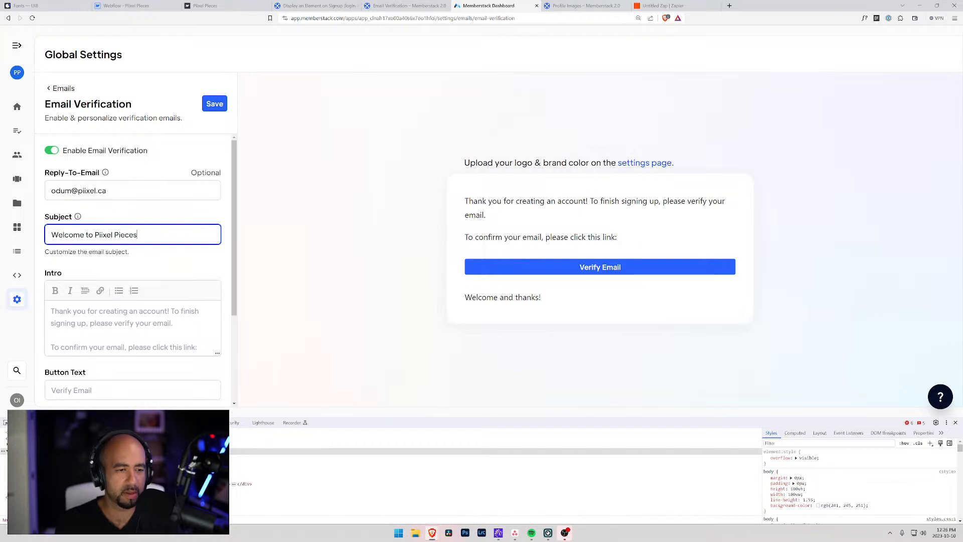
{"action": "type", "text": ", Please Verify y"}
{"action": "key", "text": "BackSpace"}
{"action": "type", "text": "Your Email"}
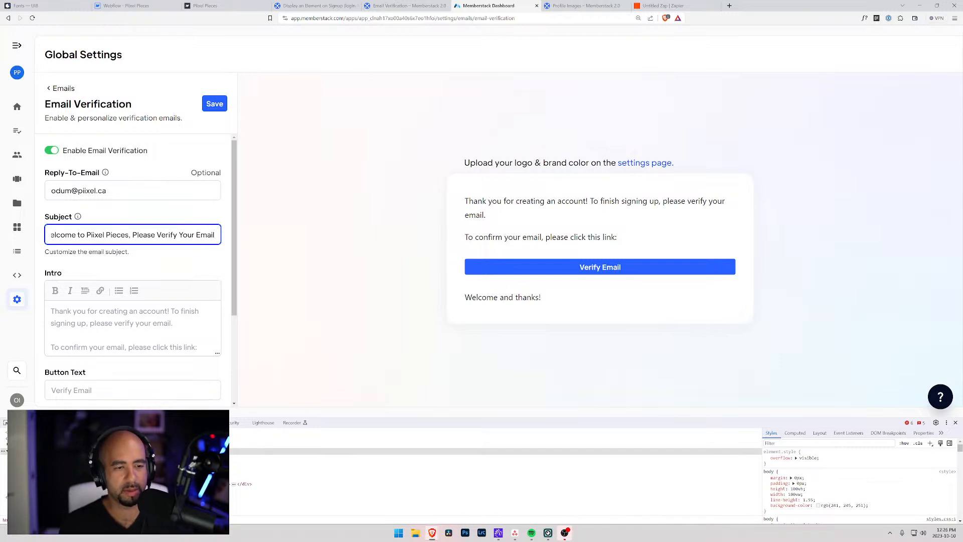
{"action": "type", "text": " -"}
Set the verification button text to 'Very Email'.
{"action": "scroll", "coordinate": [119, 258], "scroll_direction": "down", "scroll_amount": 3}
{"action": "left_click", "coordinate": [119, 277]}
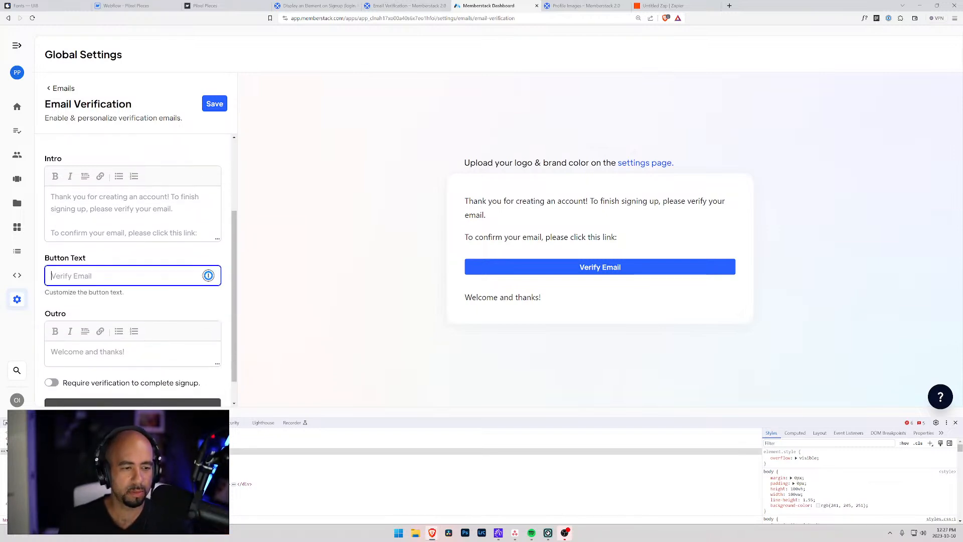
{"action": "type", "text": "Very Email"}
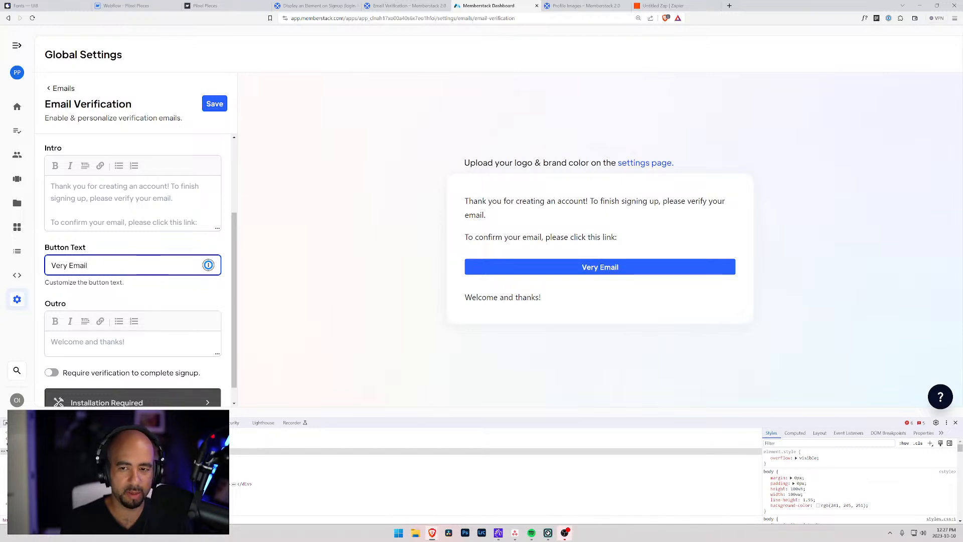
{"action": "type", "text": "!"}
{"action": "key", "text": "BackSpace"}
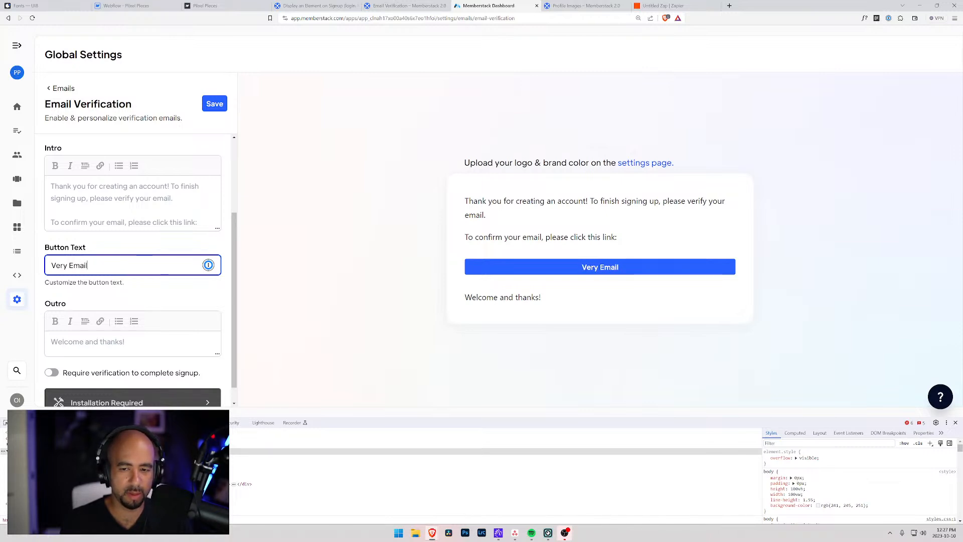
{"action": "scroll", "coordinate": [139, 264], "scroll_direction": "down", "scroll_amount": 1}
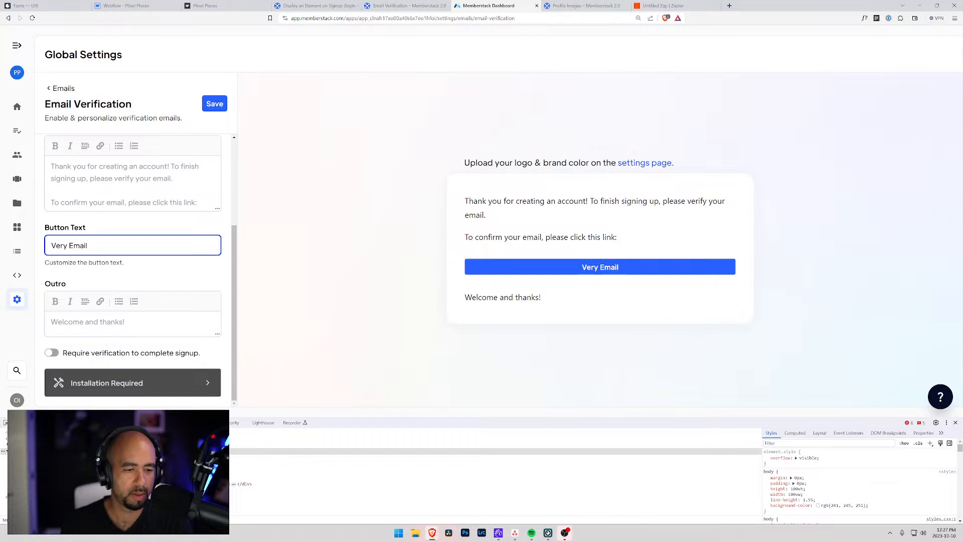
{"action": "scroll", "coordinate": [133, 271], "scroll_direction": "up", "scroll_amount": 5}
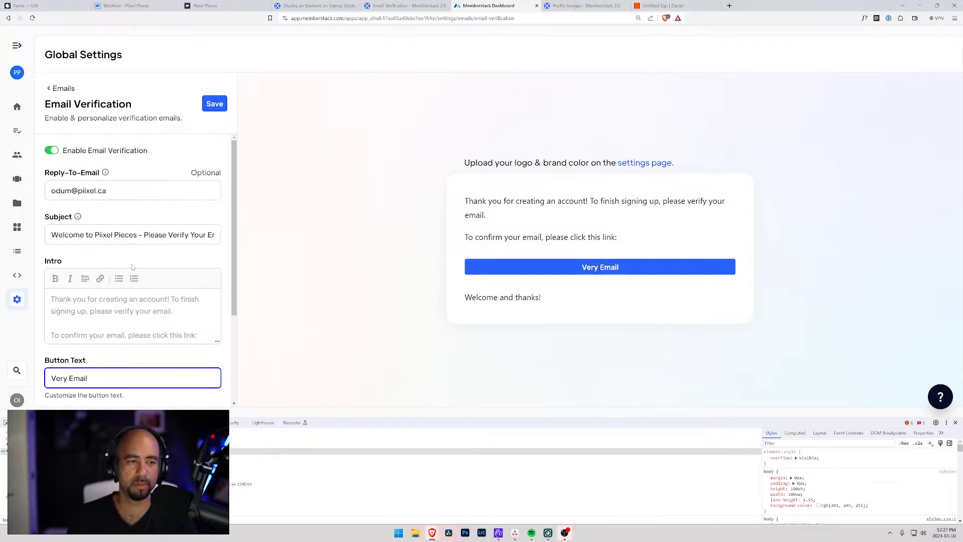
{"action": "left_click", "coordinate": [135, 247]}
{"action": "scroll", "coordinate": [137, 246], "scroll_direction": "down", "scroll_amount": 5}
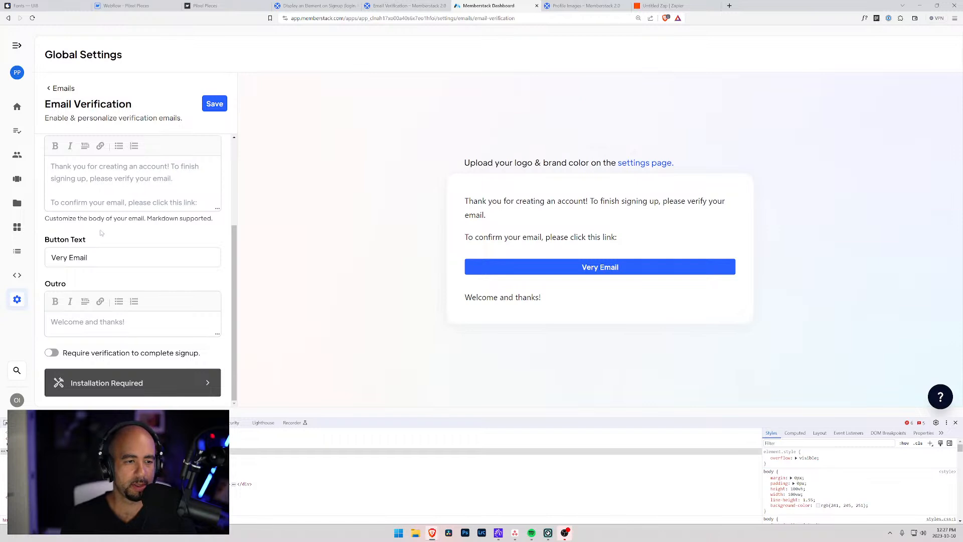
{"action": "scroll", "coordinate": [100, 232], "scroll_direction": "up", "scroll_amount": 1}
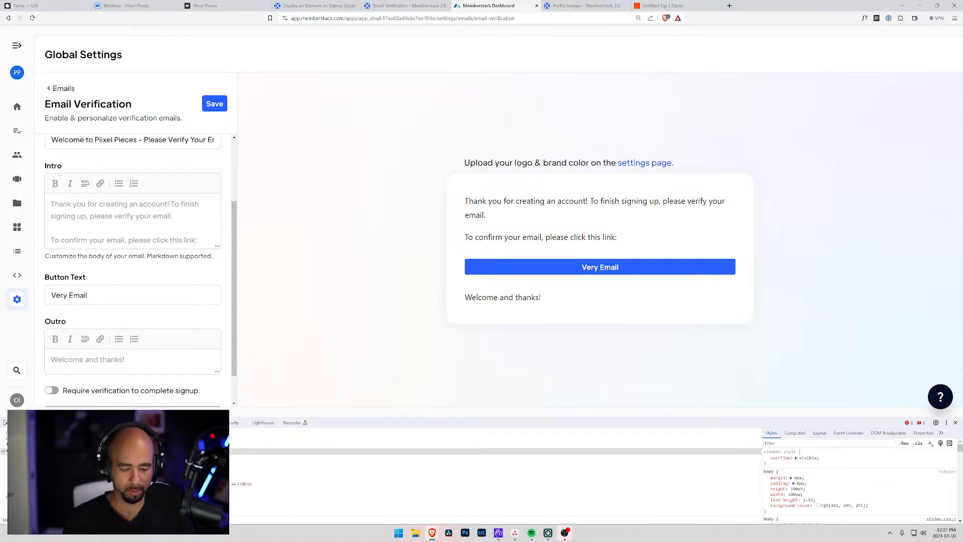
Write the intro thanking members for joining Piixel Pieces and asking them to verify via the link below.
{"action": "type", "text": "Thank you vo"}
{"action": "key", "text": "BackSpace"}
{"action": "key", "text": "BackSpace"}
{"action": "type", "text": "for joini"}
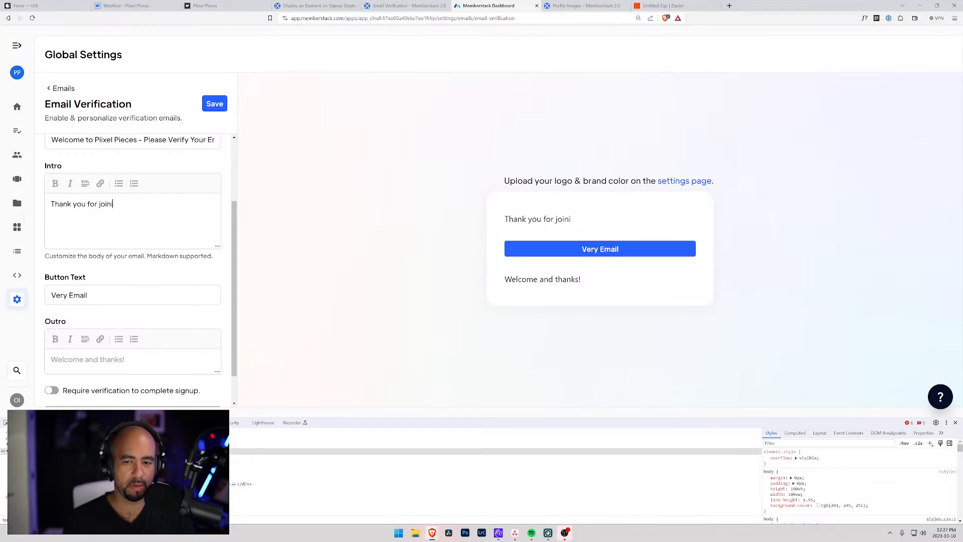
{"action": "type", "text": "ng Piixel Pieces"}
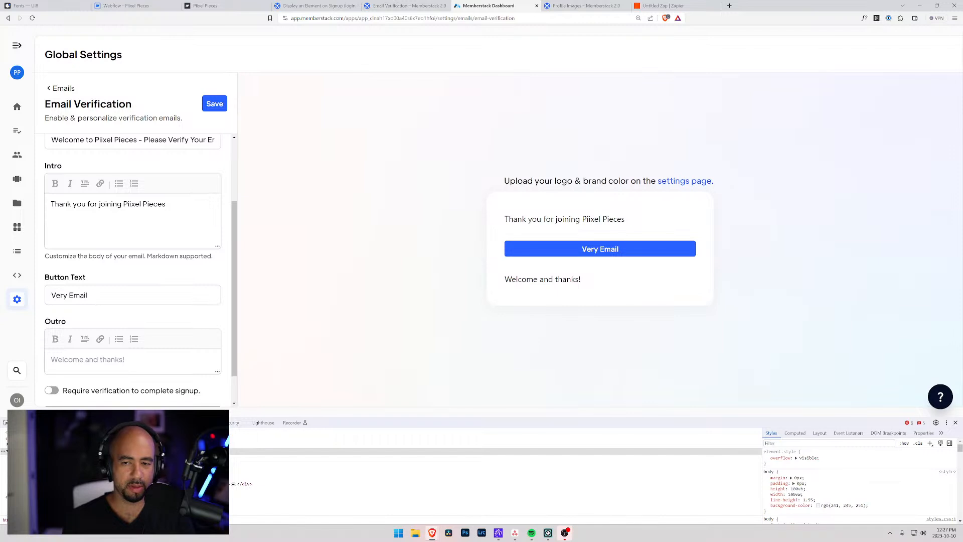
{"action": "type", "text": ", I'm very exict"}
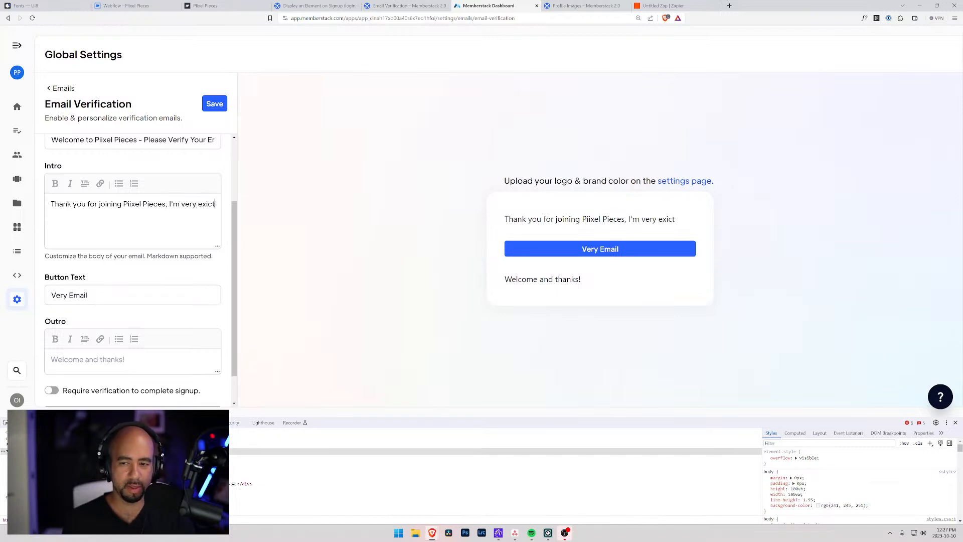
{"action": "type", "text": "ed t"}
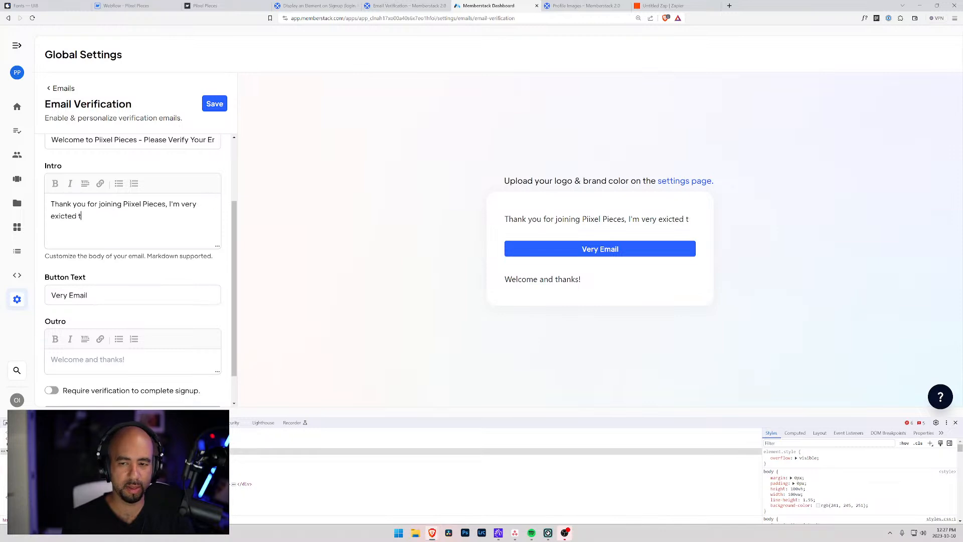
{"action": "type", "text": "o have you on board!"}
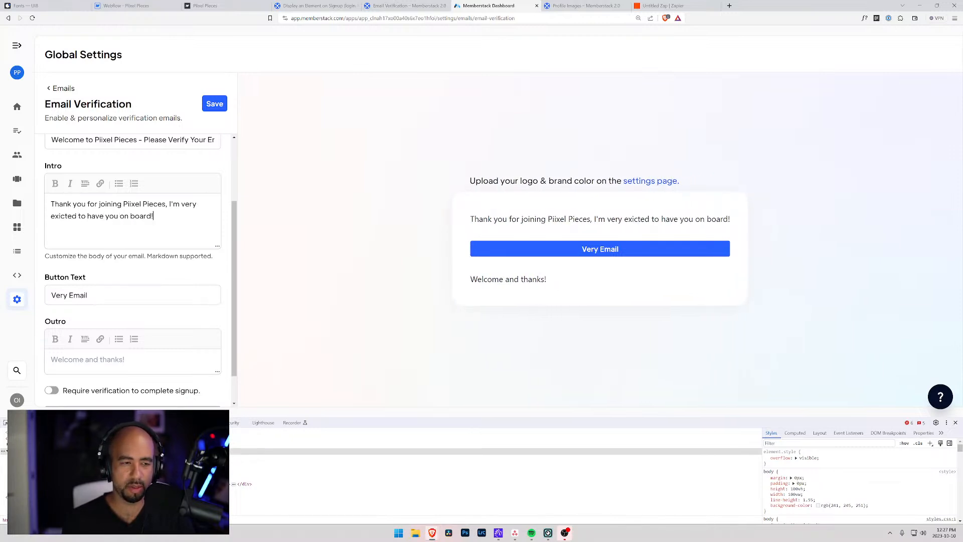
{"action": "type", "text": " As a final"}
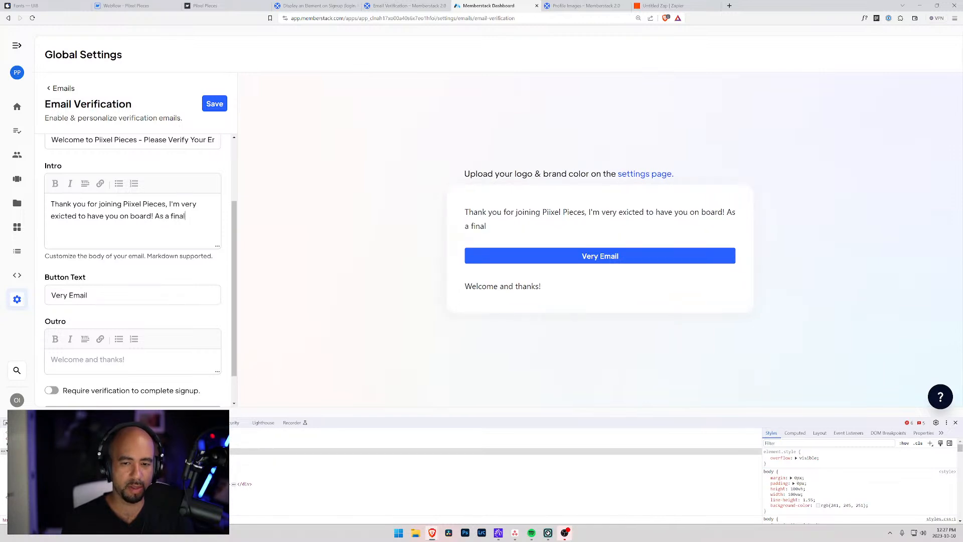
{"action": "type", "text": " con"}
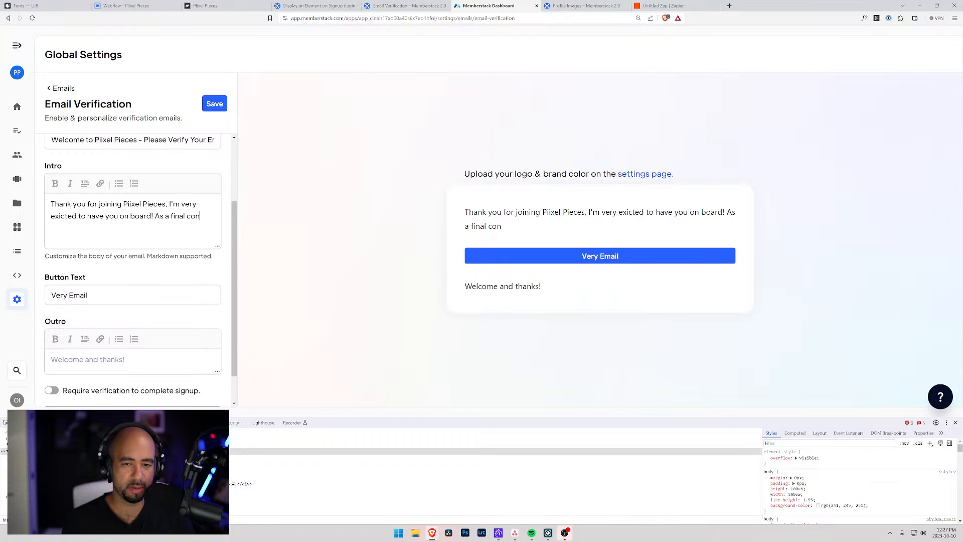
{"action": "type", "text": "firmation please"}
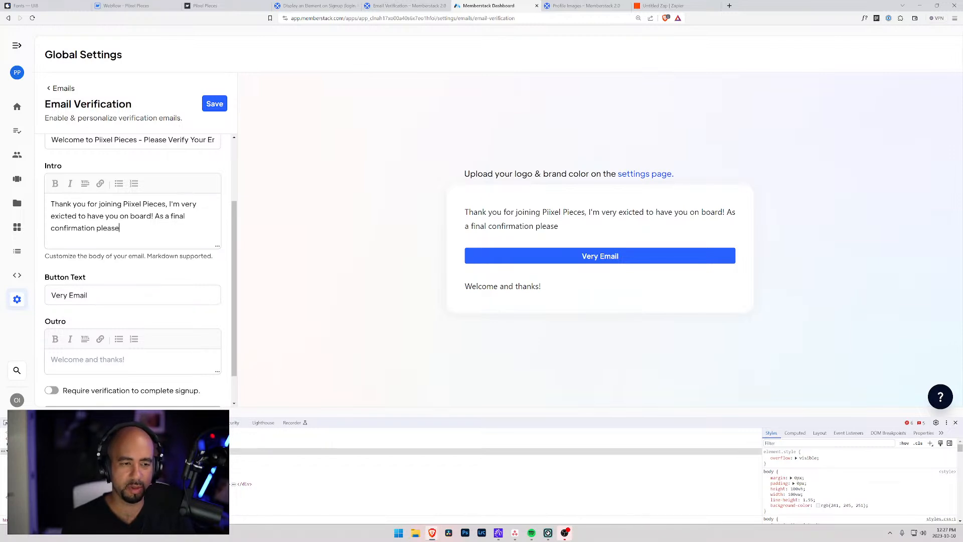
{"action": "type", "text": " veri"}
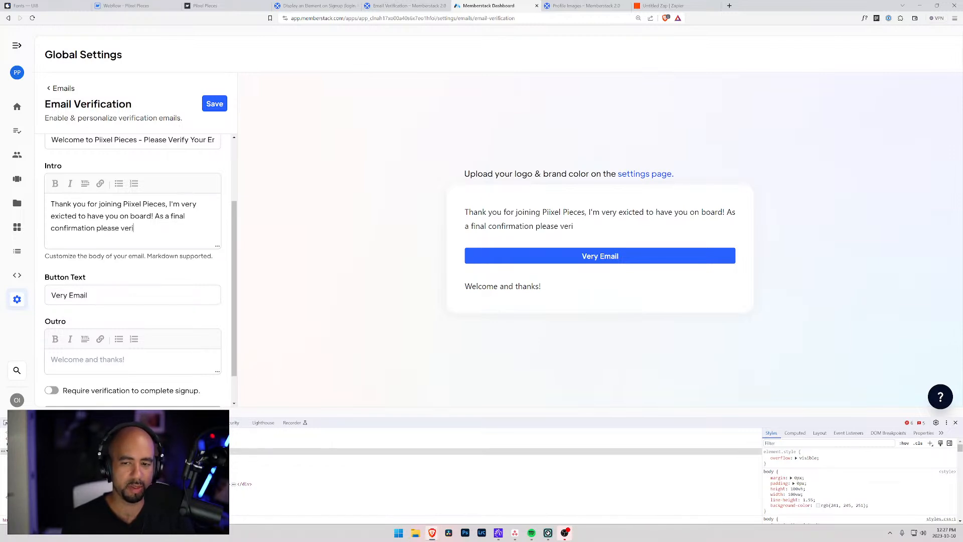
{"action": "type", "text": "fy you"}
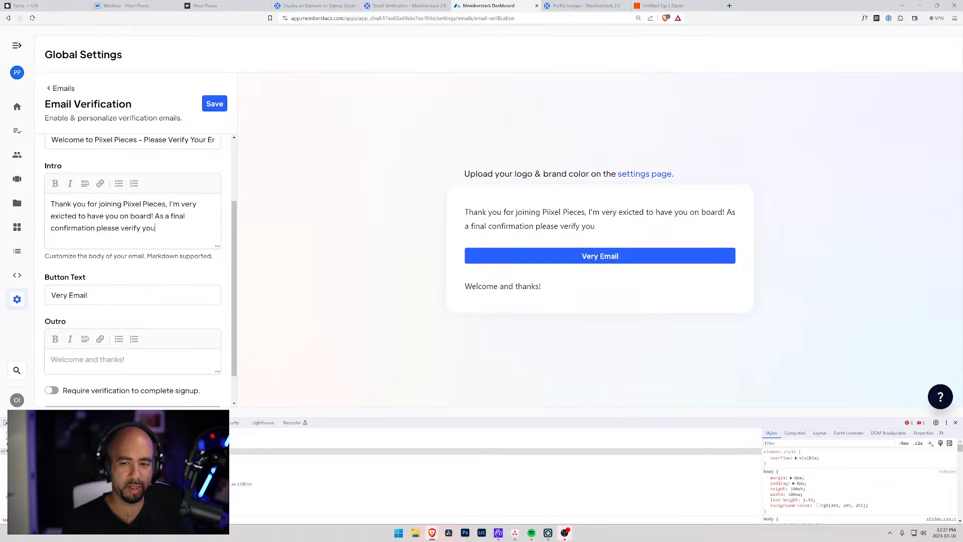
{"action": "type", "text": "r email addr"}
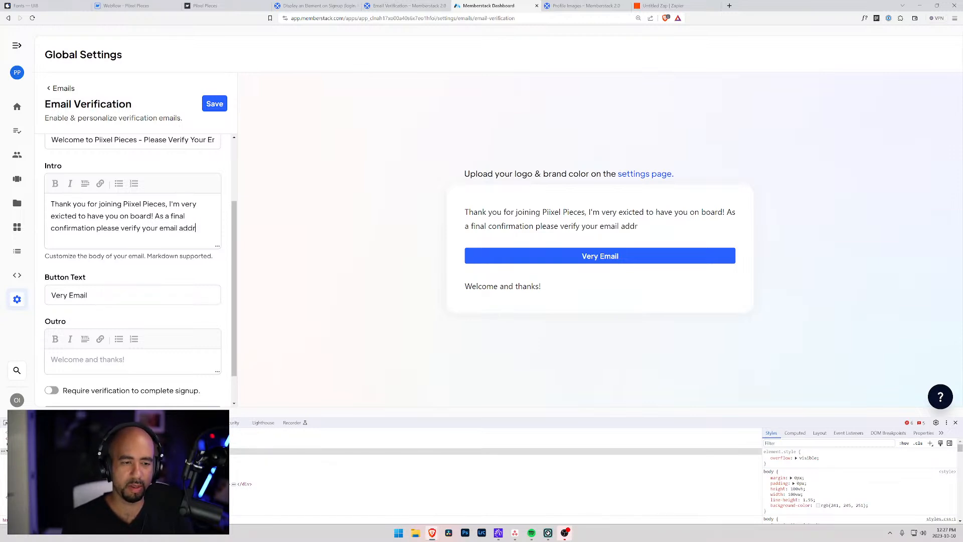
{"action": "type", "text": "ess by click"}
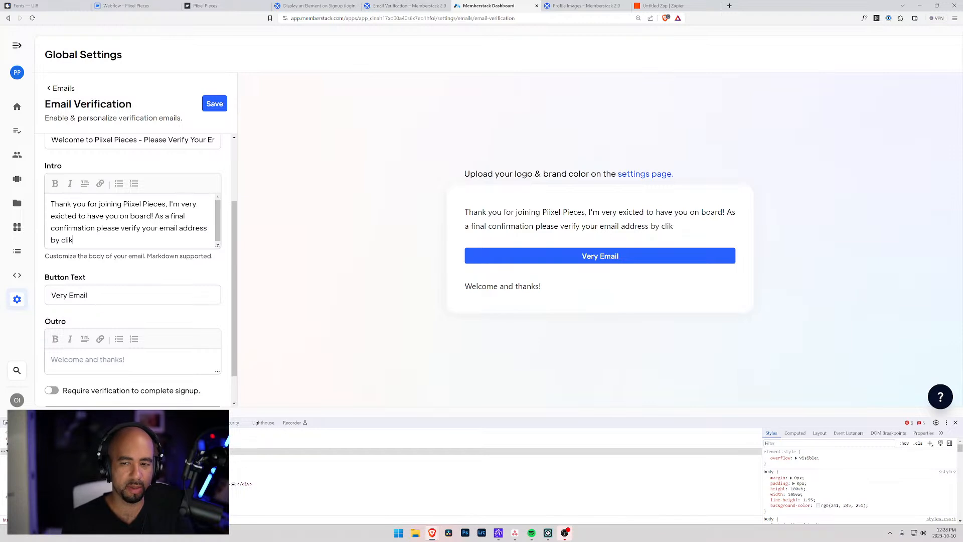
{"action": "key", "text": "BackSpace"}
{"action": "key", "text": "BackSpace"}
{"action": "type", "text": "cking the link below."}
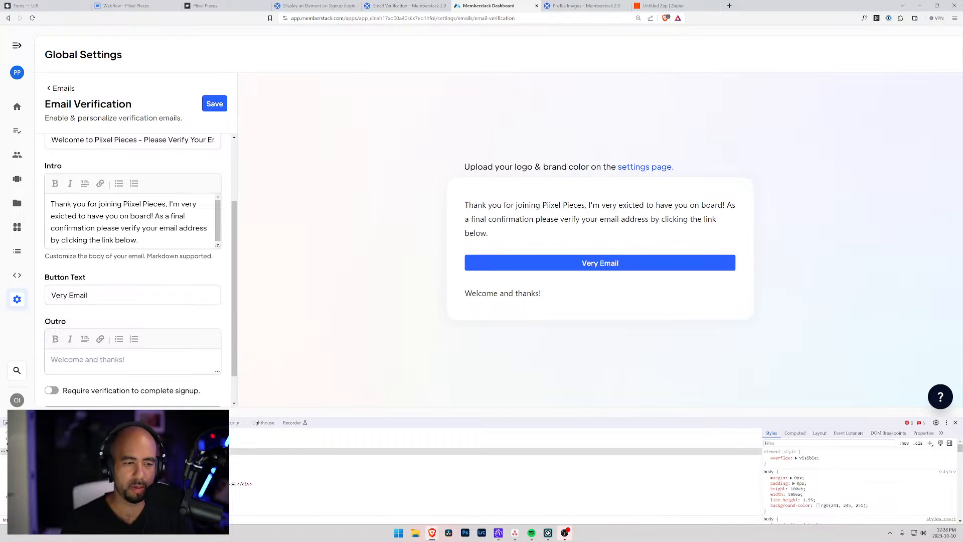
Correct the button text to 'Verify Email'.
{"action": "left_click", "coordinate": [63, 295]}
{"action": "type", "text": "ify"}
{"action": "key", "text": "BackSpace"}
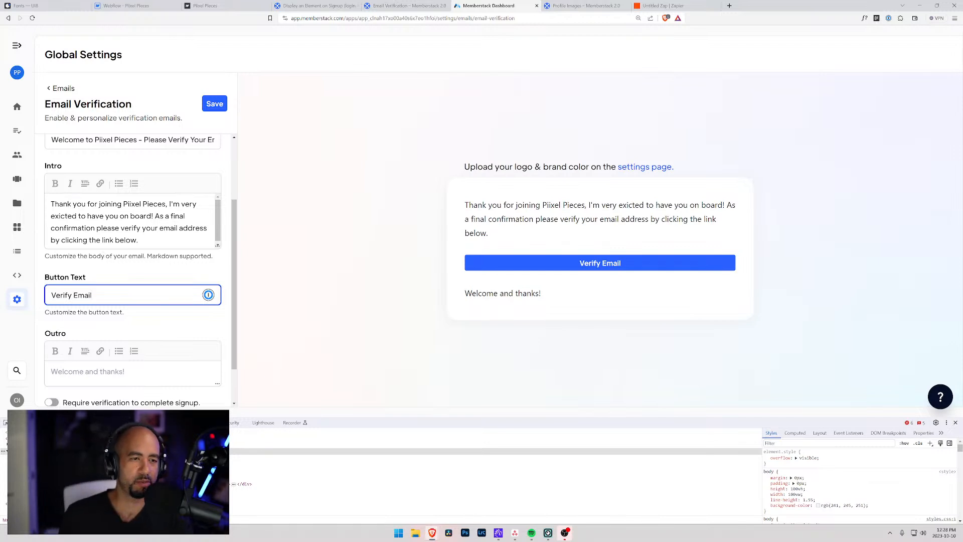
{"action": "scroll", "coordinate": [103, 255], "scroll_direction": "down", "scroll_amount": 1}
Replace the outro with an invitation to ask questions anytime and 'Once again, welcome to Piixel Pieces!'.
{"action": "left_click", "coordinate": [102, 322]}
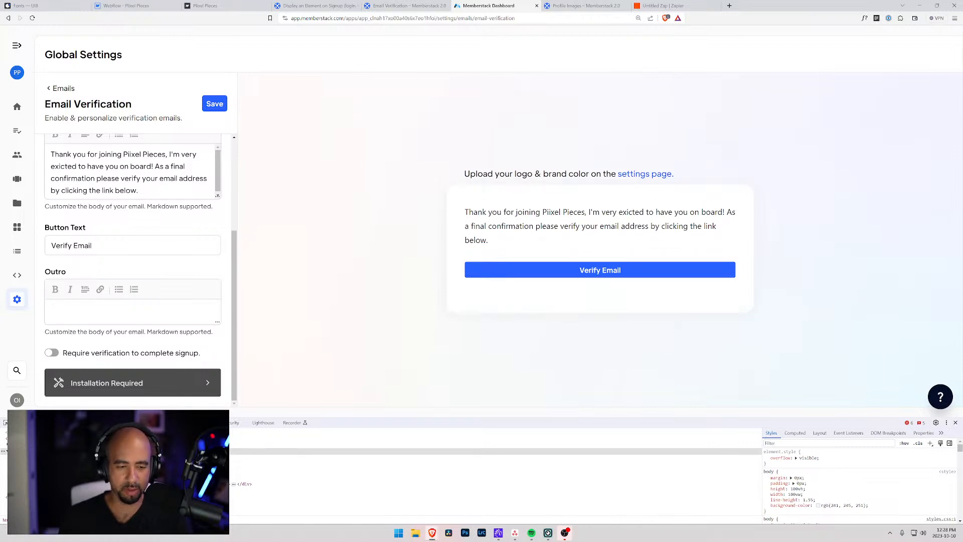
{"action": "key", "text": "BackSpace"}
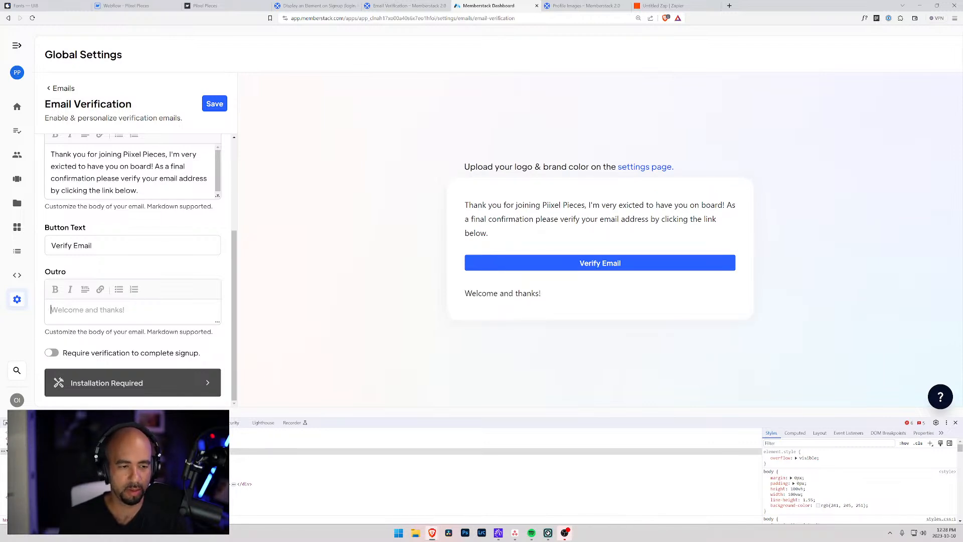
{"action": "type", "text": "If you every"}
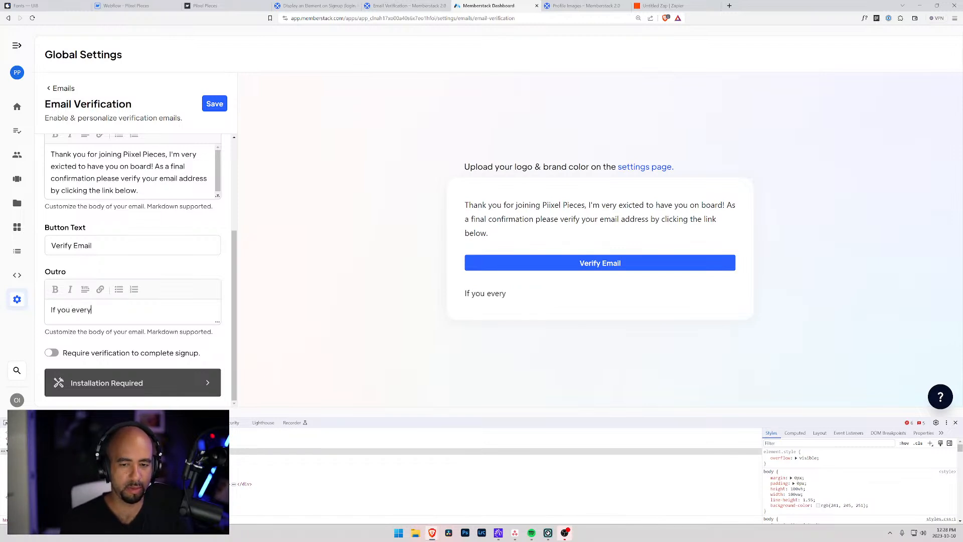
{"action": "type", "text": " have any questions"}
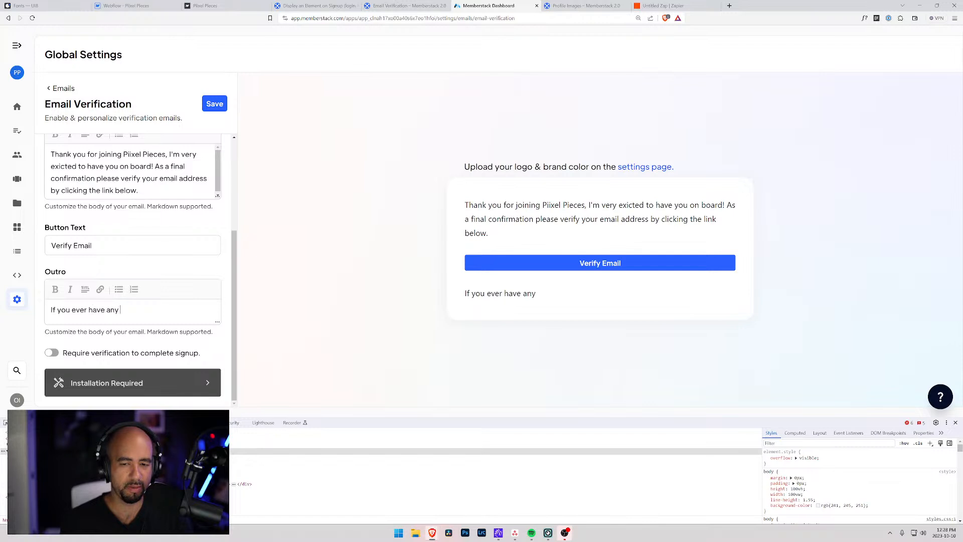
{"action": "type", "text": " please"}
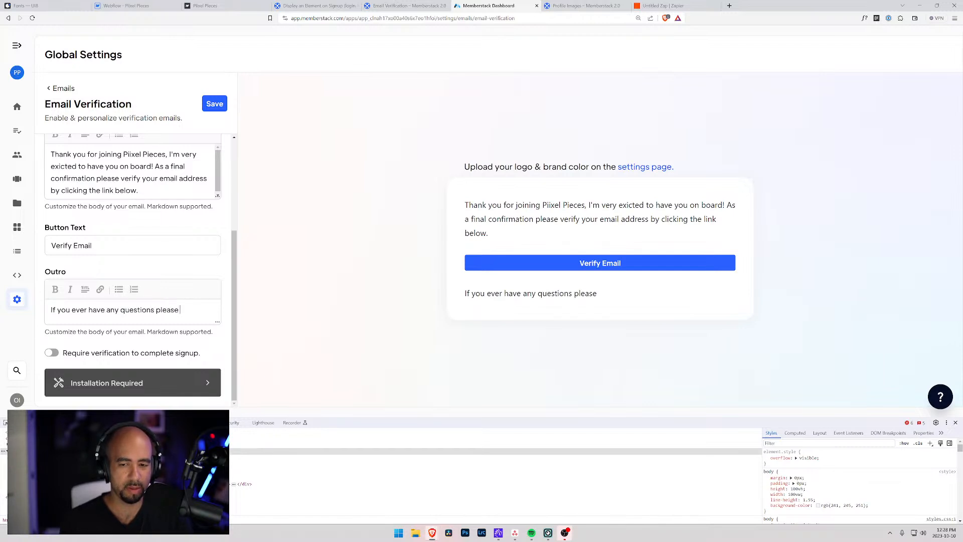
{"action": "type", "text": " reach out"}
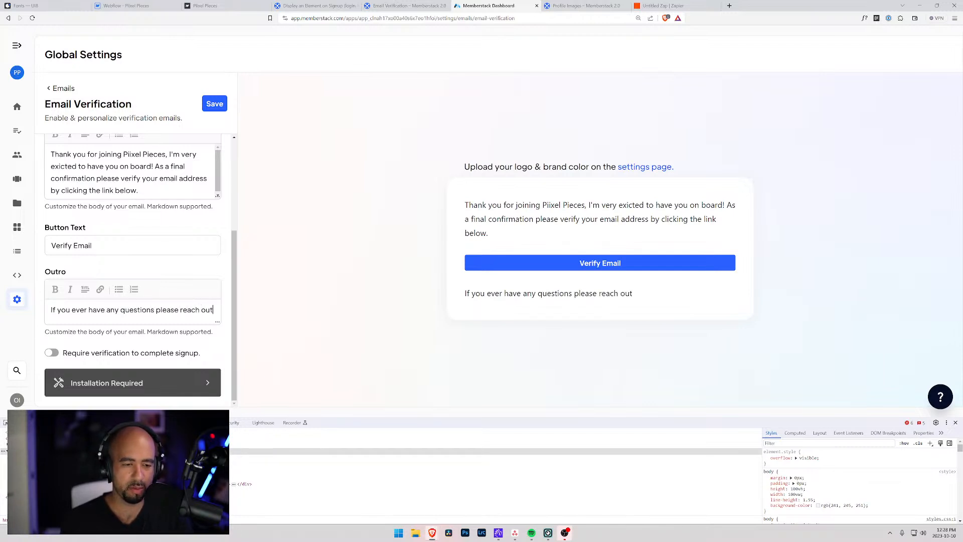
{"action": "type", "text": " to us ant"}
{"action": "key", "text": "BackSpace"}
{"action": "type", "text": "t anytime"}
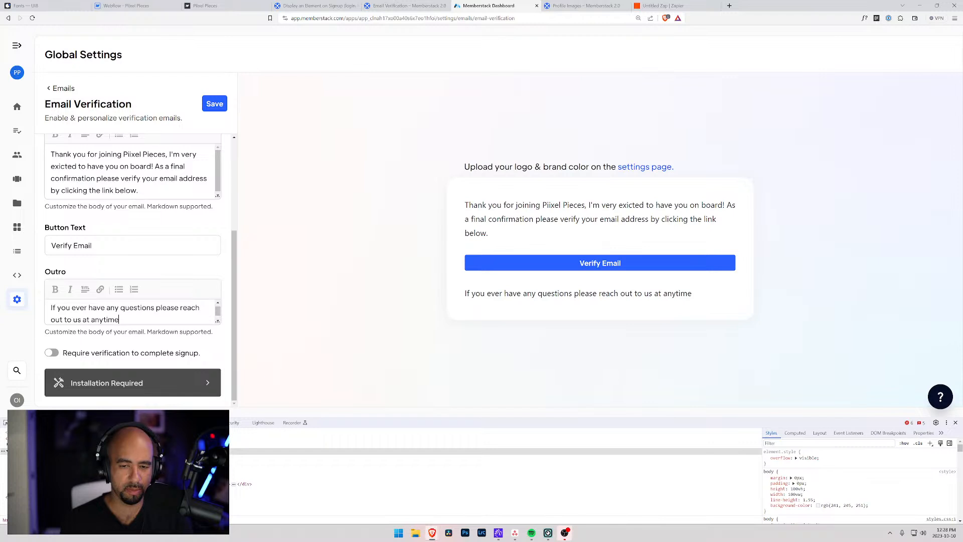
{"action": "type", "text": "!"}
{"action": "key", "text": "Return"}
{"action": "key", "text": "Return"}
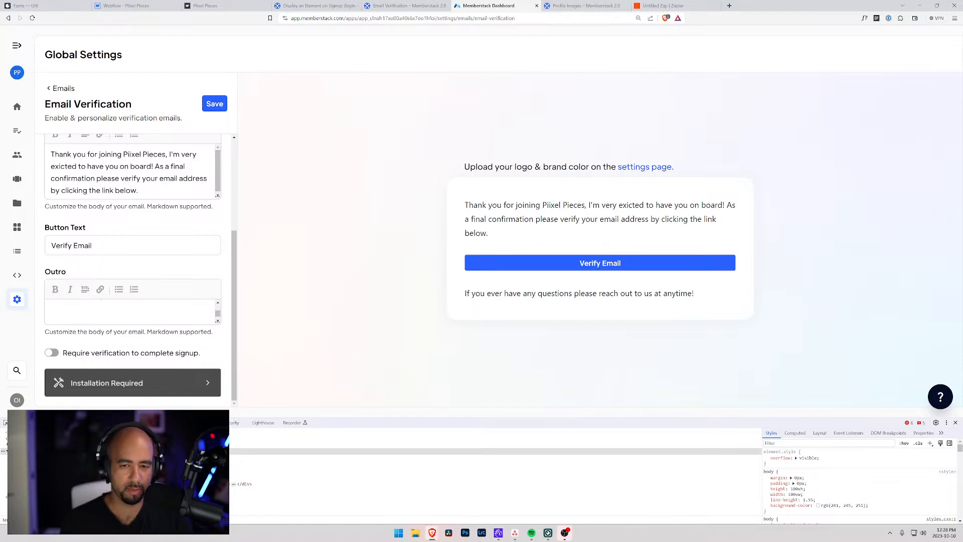
{"action": "type", "text": "Once again,"}
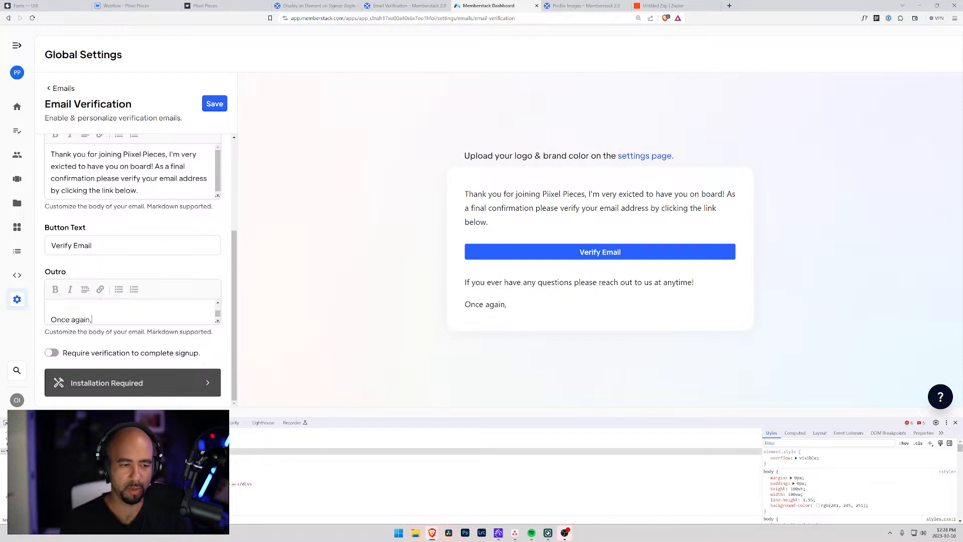
{"action": "type", "text": " welcome to Piixe"}
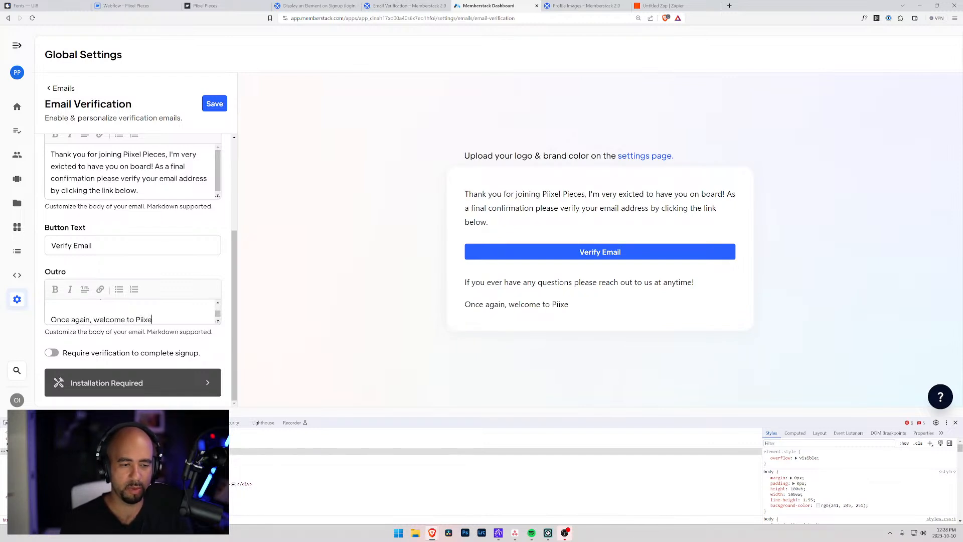
{"action": "type", "text": "l Pieces!"}
Sign the email with the owner's name and CEO title, save it, and open Application settings.
{"action": "key", "text": "Return"}
{"action": "key", "text": "Return"}
{"action": "type", "text": "Odum"}
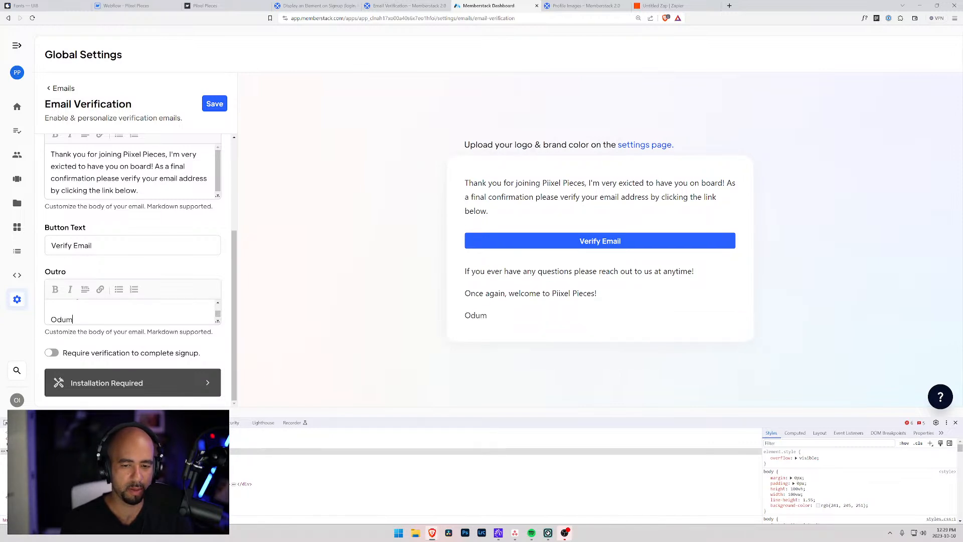
{"action": "key", "text": "Return"}
{"action": "type", "text": "CEO"}
{"action": "key", "text": "BackSpace"}
{"action": "key", "text": "BackSpace"}
{"action": "key", "text": "BackSpace"}
{"action": "key", "text": "BackSpace"}
{"action": "key", "text": "Return"}
{"action": "type", "text": "CEO"}
{"action": "type", "text": " Pli"}
{"action": "type", "text": "ixel"}
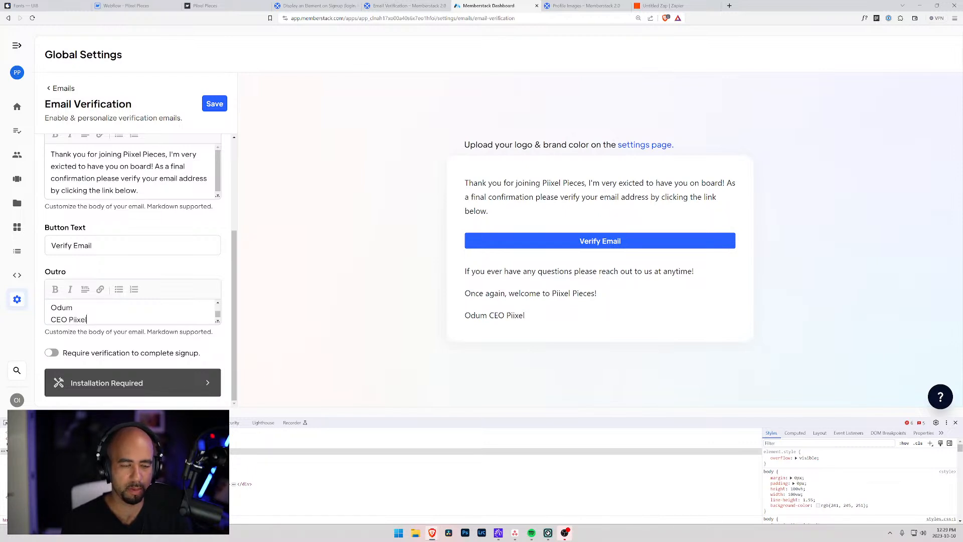
{"action": "key", "text": "Return"}
{"action": "key", "text": "Down"}
{"action": "key", "text": "BackSpace"}
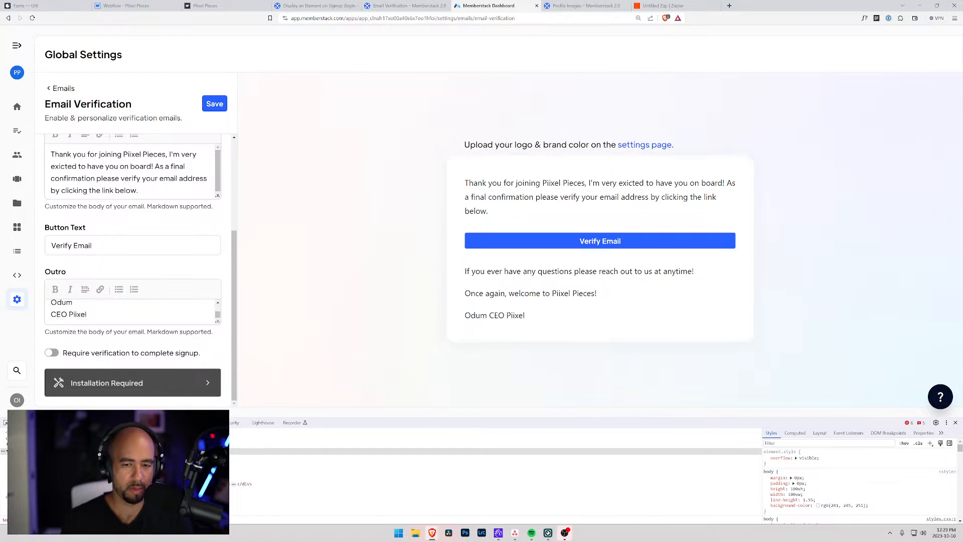
{"action": "key", "text": "Up"}
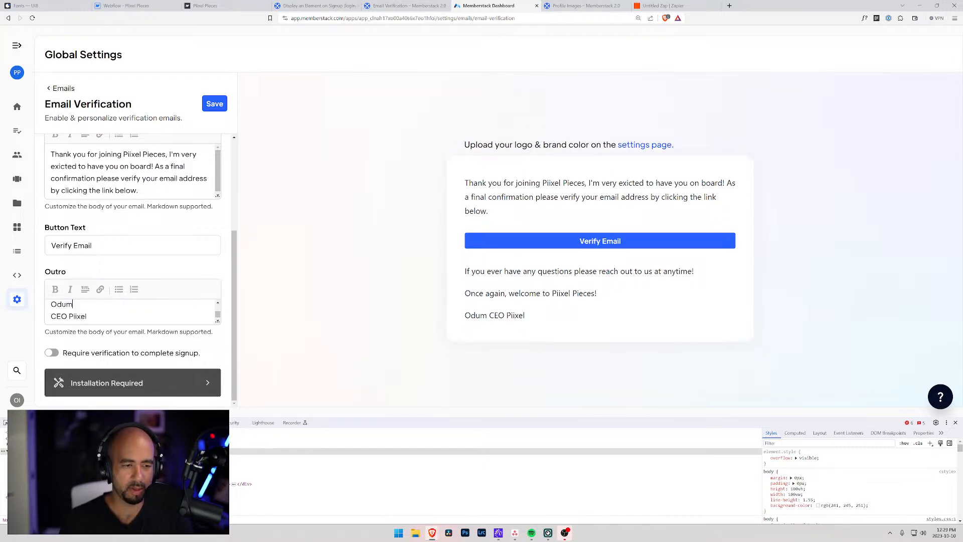
{"action": "key", "text": "Up"}
{"action": "key", "text": "Down"}
{"action": "key", "text": "Down"}
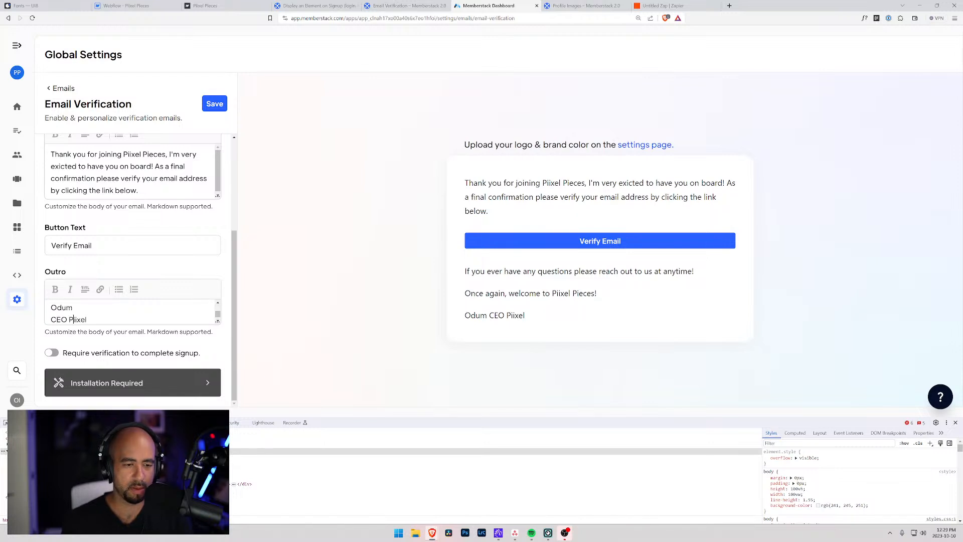
{"action": "scroll", "coordinate": [171, 315], "scroll_direction": "up", "scroll_amount": 3}
{"action": "scroll", "coordinate": [171, 315], "scroll_direction": "down", "scroll_amount": 1}
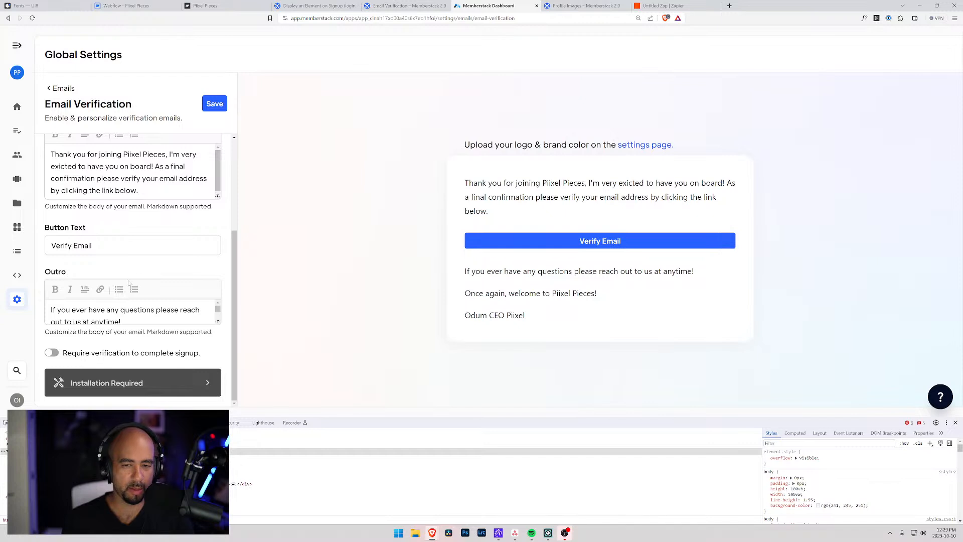
{"action": "scroll", "coordinate": [111, 298], "scroll_direction": "down", "scroll_amount": 2}
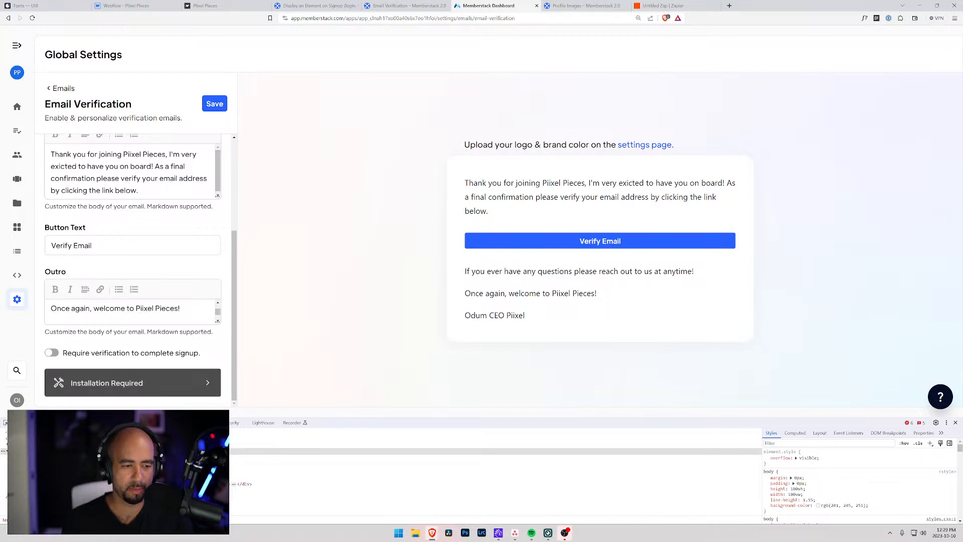
{"action": "scroll", "coordinate": [71, 314], "scroll_direction": "down", "scroll_amount": 1}
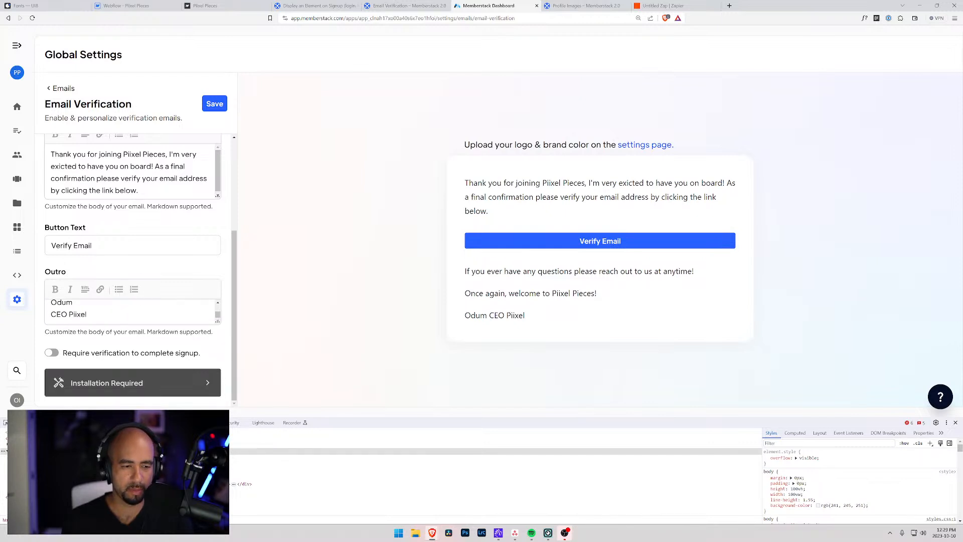
{"action": "type", "text": ","}
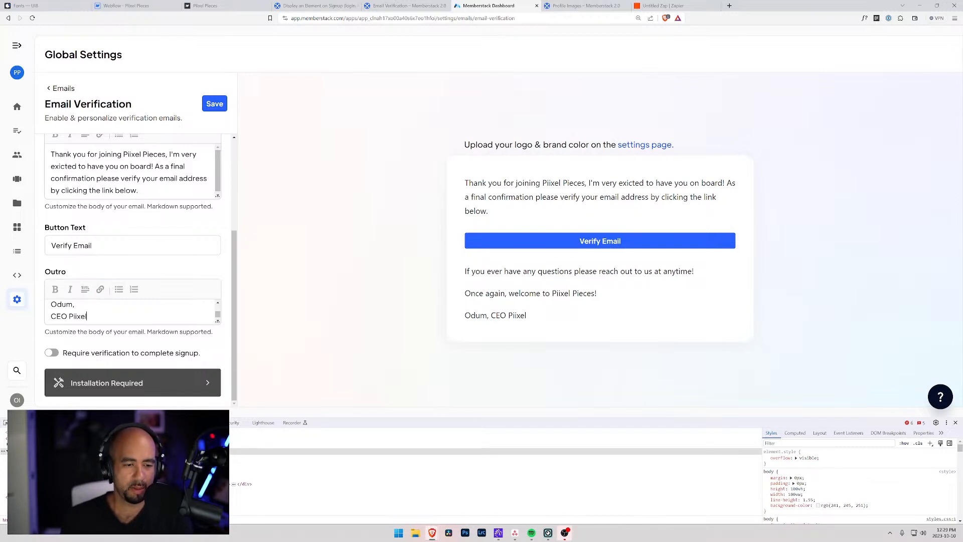
{"action": "left_click", "coordinate": [214, 104]}
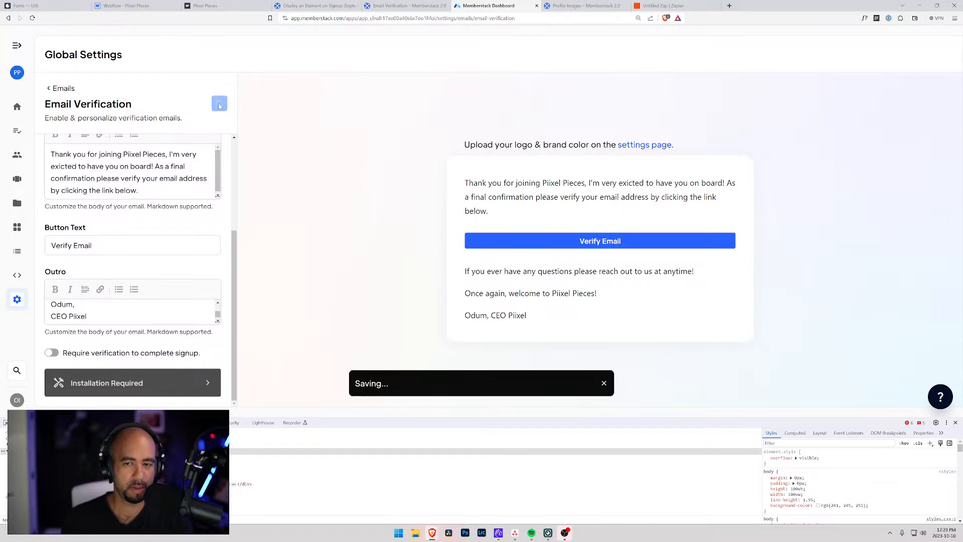
{"action": "left_click", "coordinate": [638, 145]}
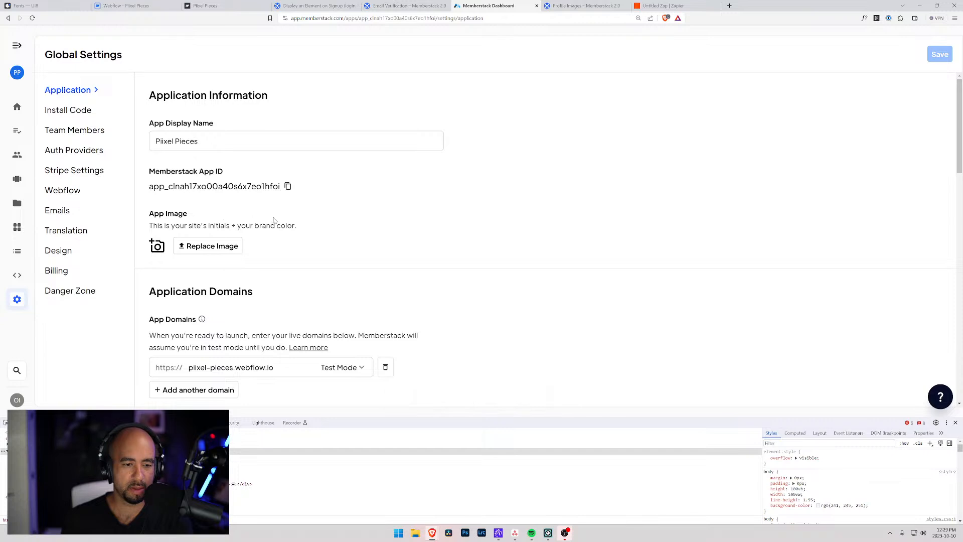
Review the Application settings, then open the Design page showing primary colour #1B6DE8.
{"action": "scroll", "coordinate": [270, 221], "scroll_direction": "down", "scroll_amount": 1}
{"action": "scroll", "coordinate": [270, 222], "scroll_direction": "down", "scroll_amount": 1}
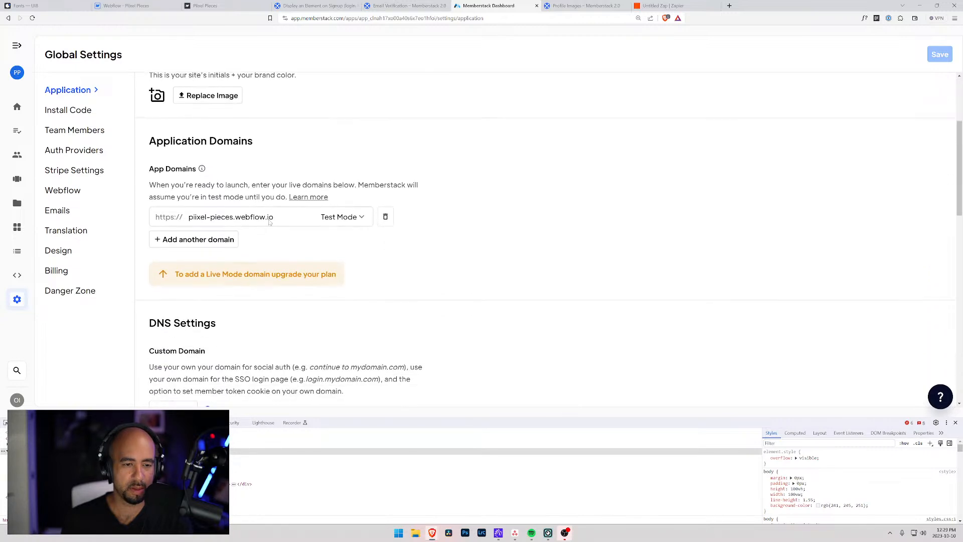
{"action": "scroll", "coordinate": [268, 222], "scroll_direction": "down", "scroll_amount": 2}
{"action": "scroll", "coordinate": [269, 222], "scroll_direction": "up", "scroll_amount": 1}
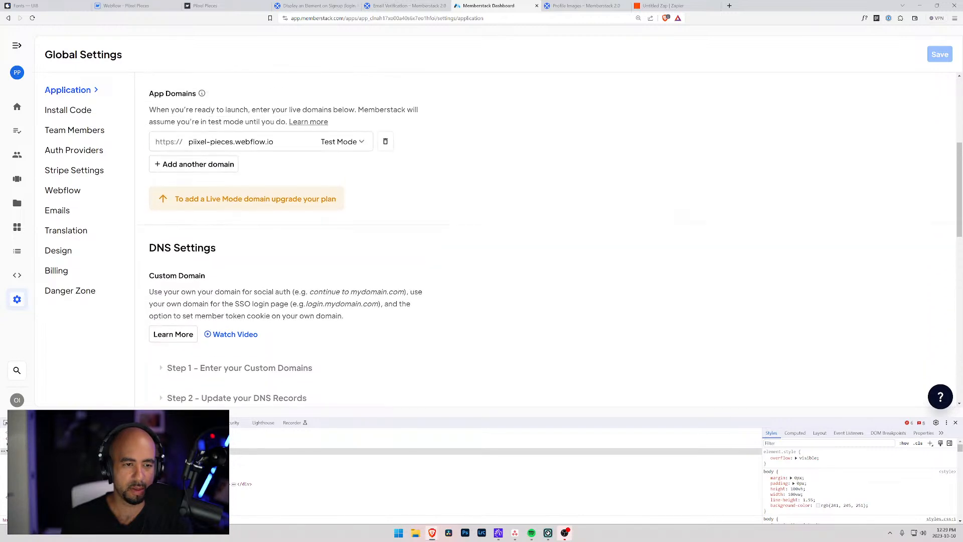
{"action": "scroll", "coordinate": [268, 222], "scroll_direction": "down", "scroll_amount": 4}
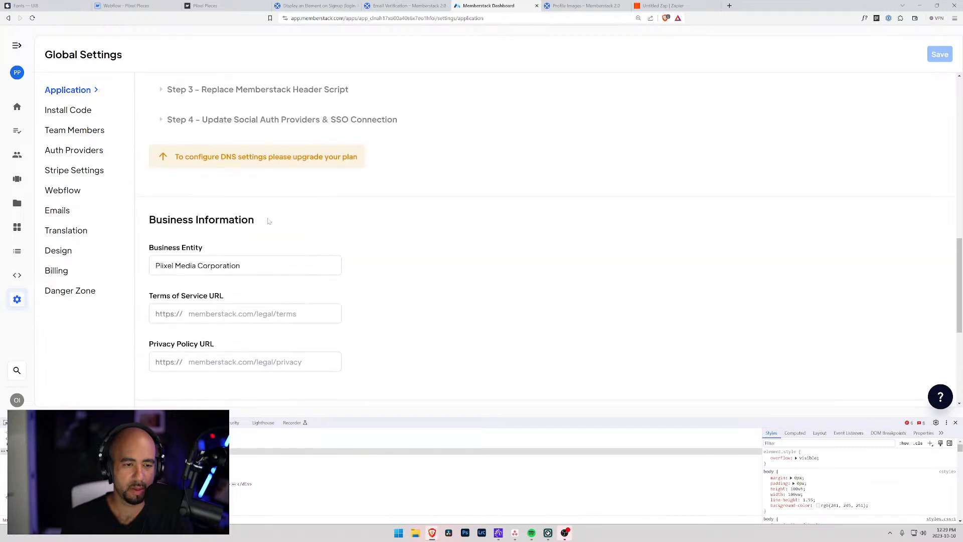
{"action": "scroll", "coordinate": [268, 221], "scroll_direction": "down", "scroll_amount": 3}
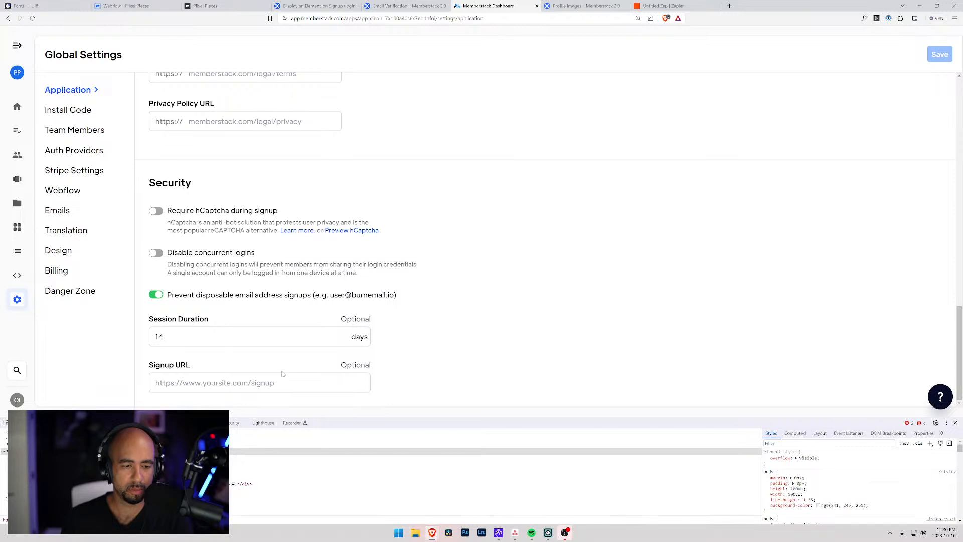
{"action": "scroll", "coordinate": [282, 374], "scroll_direction": "up", "scroll_amount": 7}
{"action": "scroll", "coordinate": [283, 372], "scroll_direction": "up", "scroll_amount": 10}
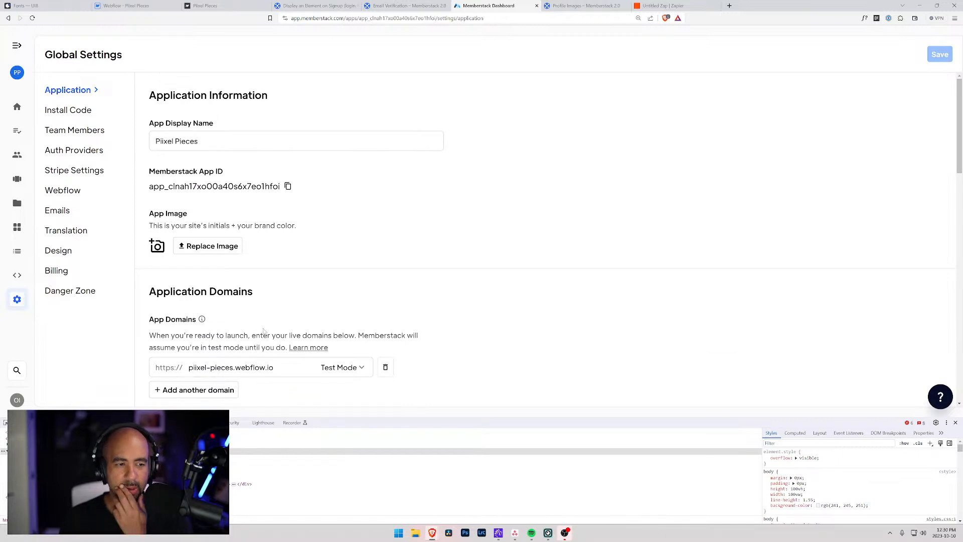
{"action": "left_click", "coordinate": [63, 251]}
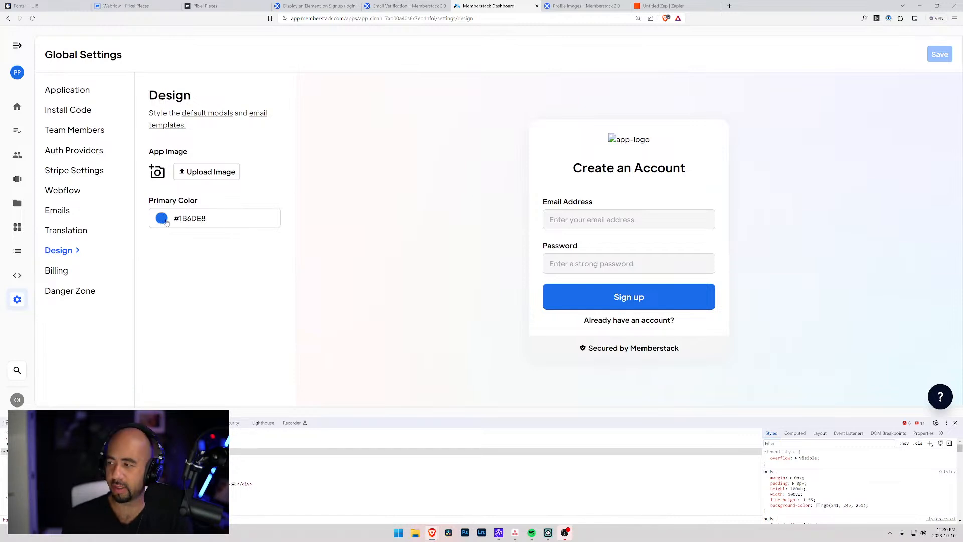
Copy the Dark Slate Blue hex value from Webflow's colour variables.
{"action": "left_click", "coordinate": [125, 5]}
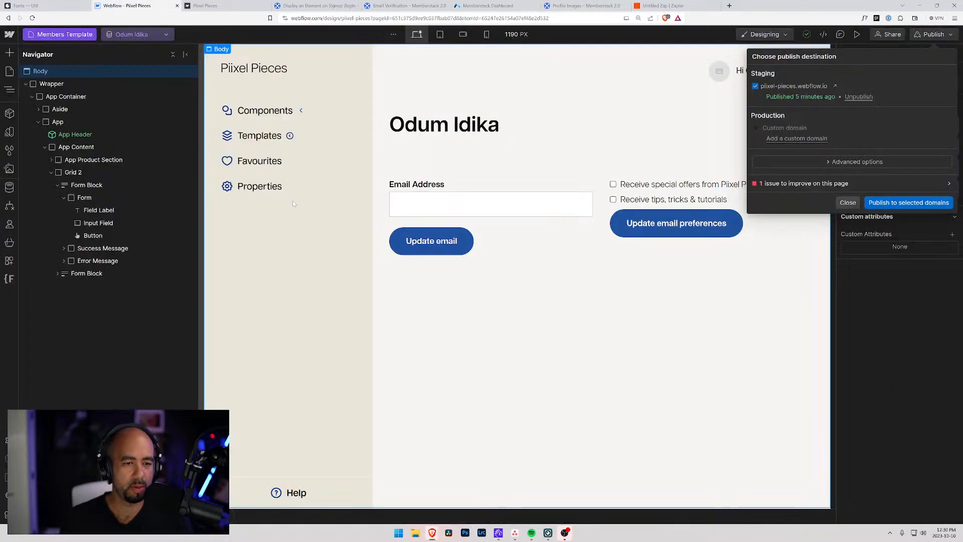
{"action": "left_click", "coordinate": [467, 244]}
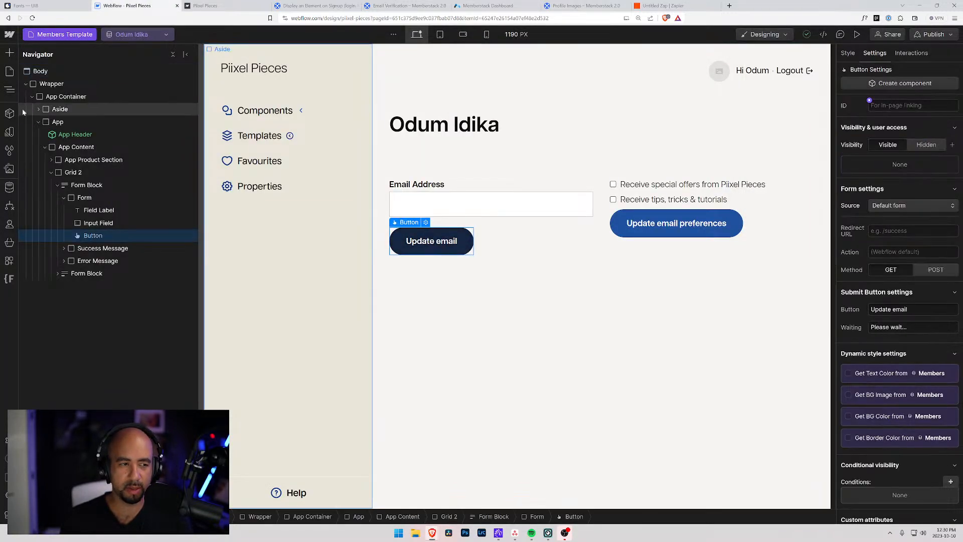
{"action": "left_click", "coordinate": [9, 132]}
{"action": "left_click", "coordinate": [150, 158]}
{"action": "key", "text": "ctrl+c"}
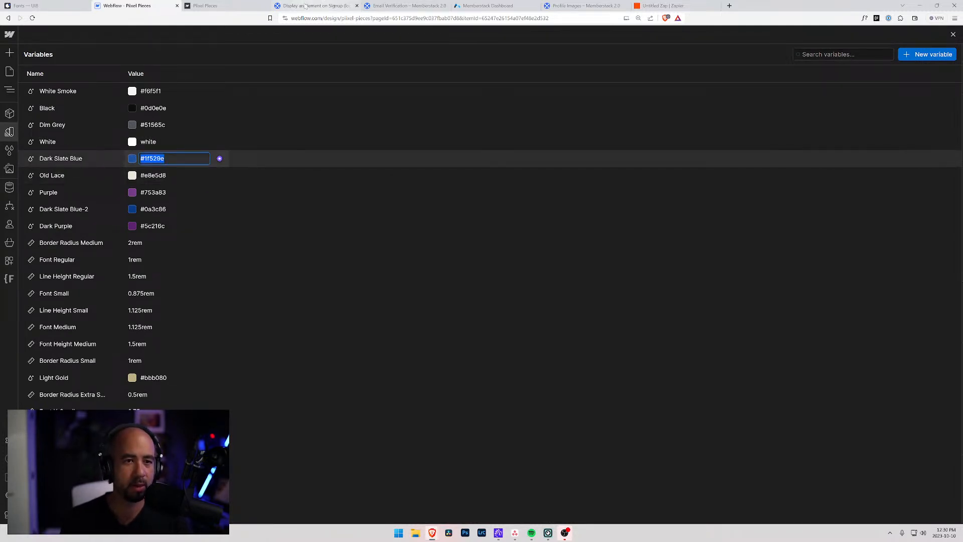
Paste #1f529e into Memberstack's Primary Color field and save it.
{"action": "left_click", "coordinate": [486, 5]}
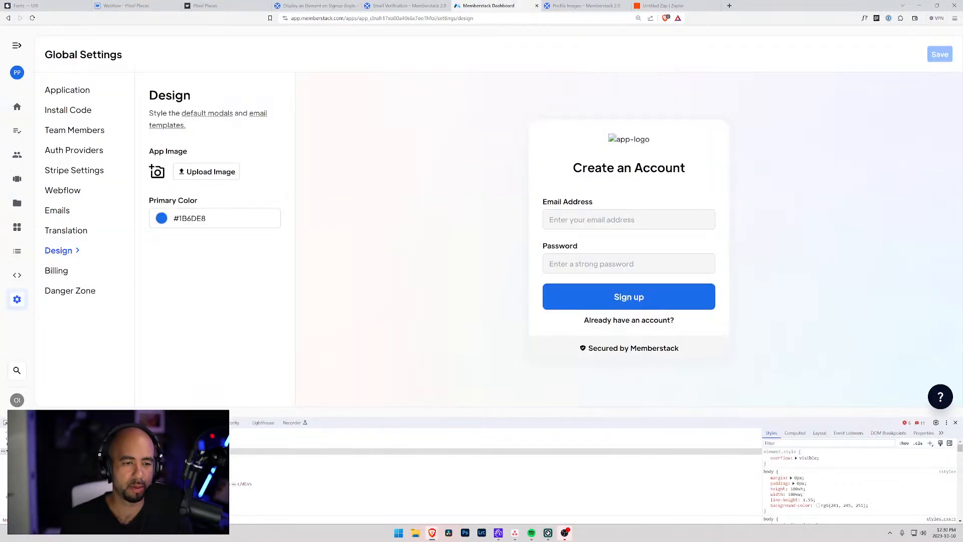
{"action": "left_click", "coordinate": [153, 222]}
{"action": "key", "text": "ctrl+v"}
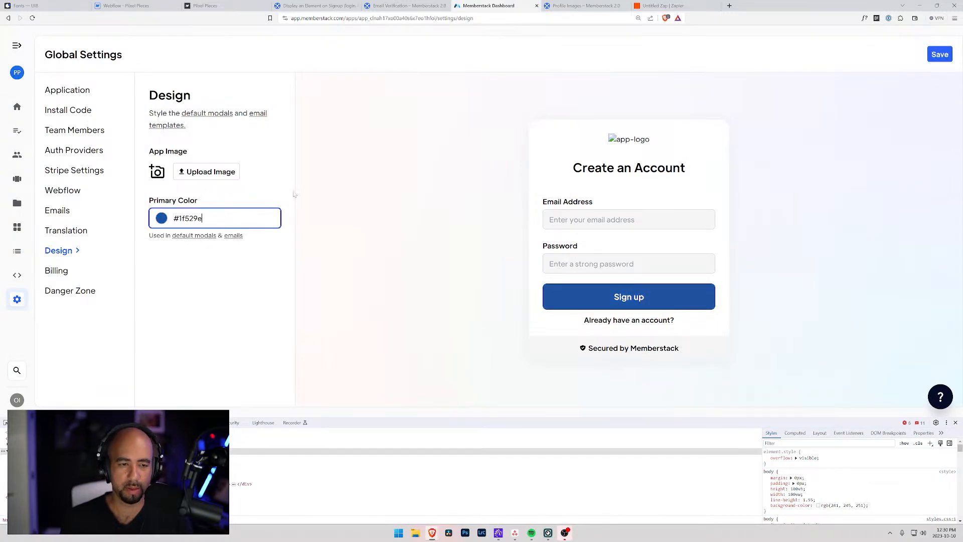
{"action": "left_click", "coordinate": [297, 196]}
{"action": "left_click", "coordinate": [939, 54]}
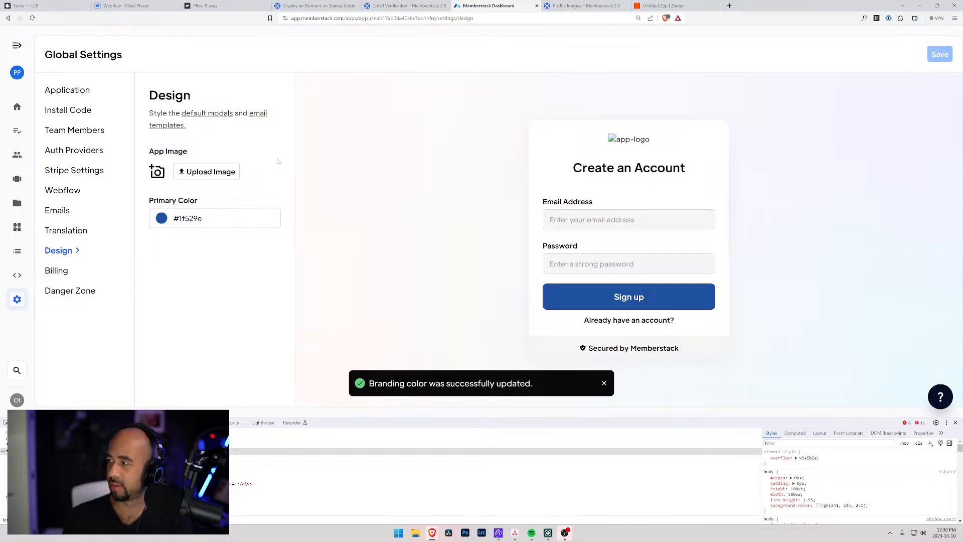
{"action": "left_click", "coordinate": [131, 5]}
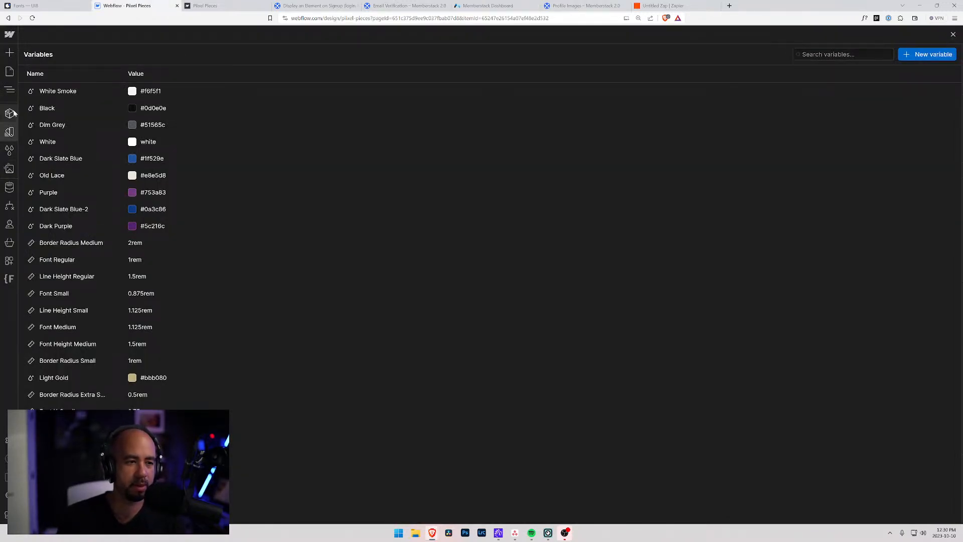
Select Grid 2 and insert a new Form Block via Quick Find.
{"action": "left_click", "coordinate": [10, 169]}
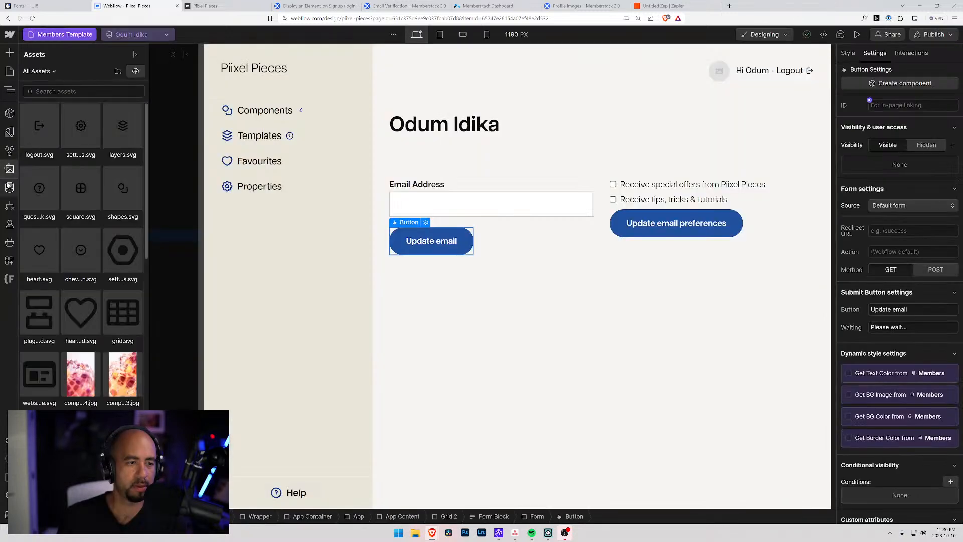
{"action": "left_click", "coordinate": [494, 250]}
{"action": "key", "text": "z"}
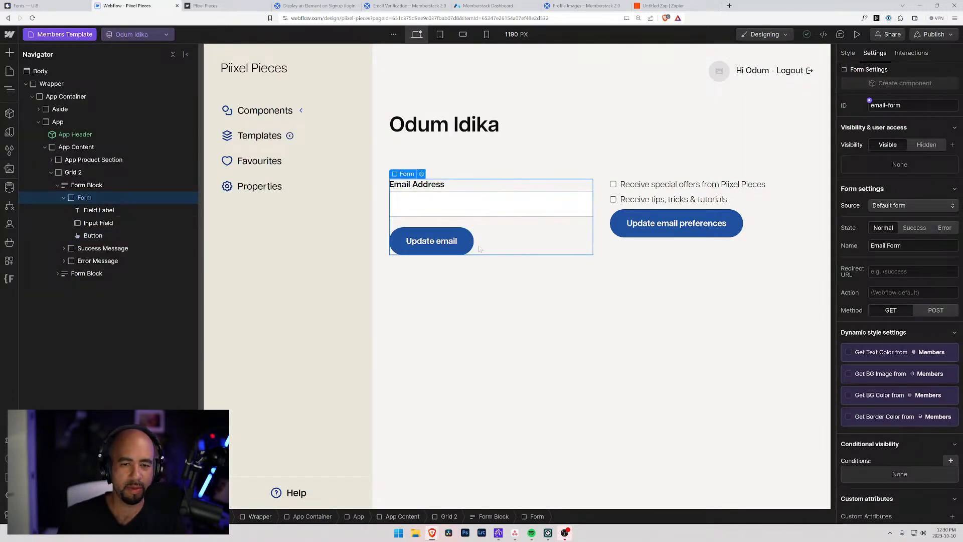
{"action": "left_click", "coordinate": [57, 185]}
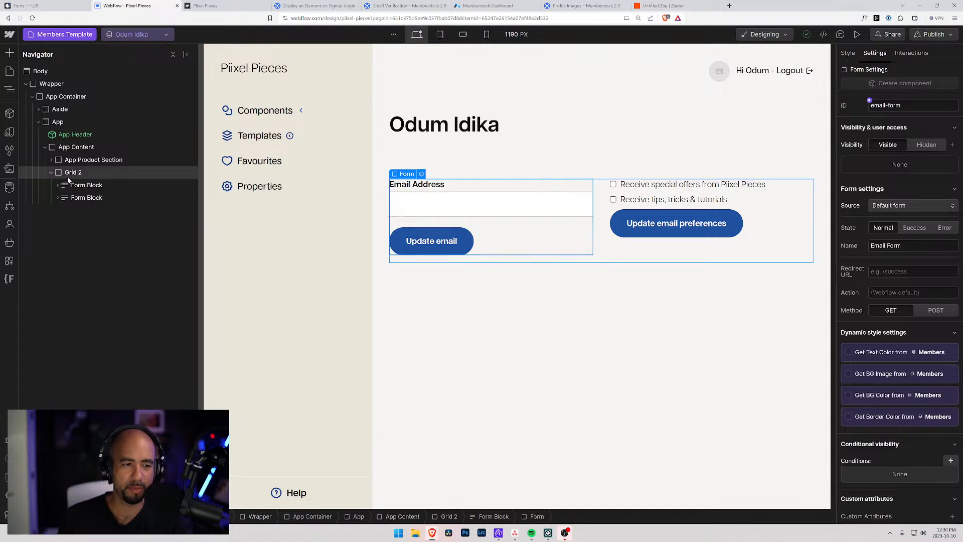
{"action": "left_click", "coordinate": [65, 175]}
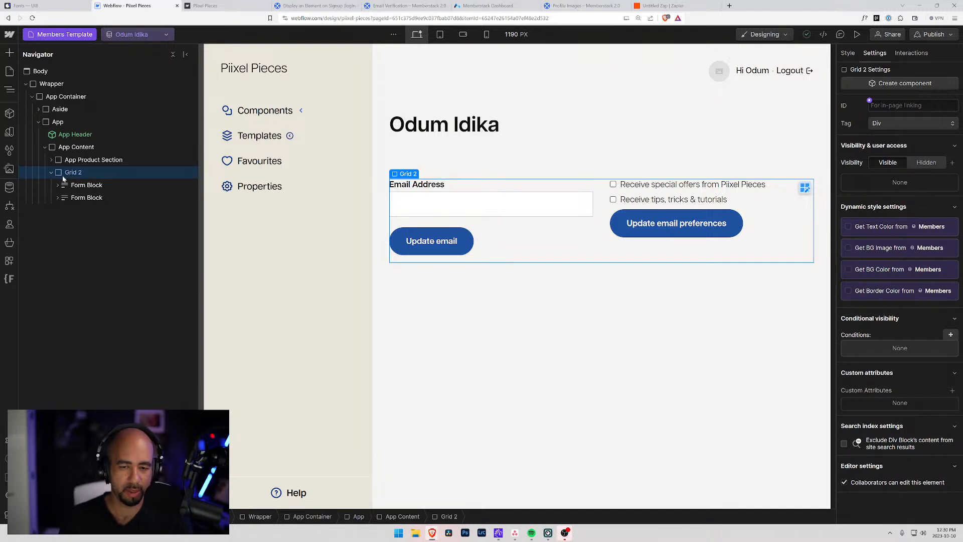
{"action": "key", "text": "ctrl+k"}
{"action": "type", "text": "form"}
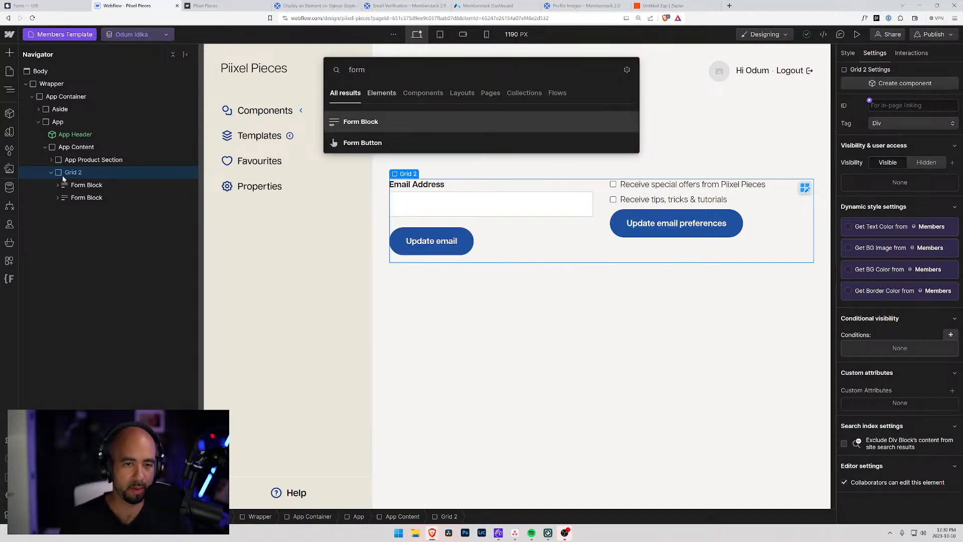
{"action": "key", "text": "Return"}
Place the new form in Grid 2's top-right cell and name it 'Profile Form'.
{"action": "left_click_drag", "start_coordinate": [77, 209], "coordinate": [75, 196]}
{"action": "left_click", "coordinate": [58, 197]}
{"action": "left_click", "coordinate": [84, 210]}
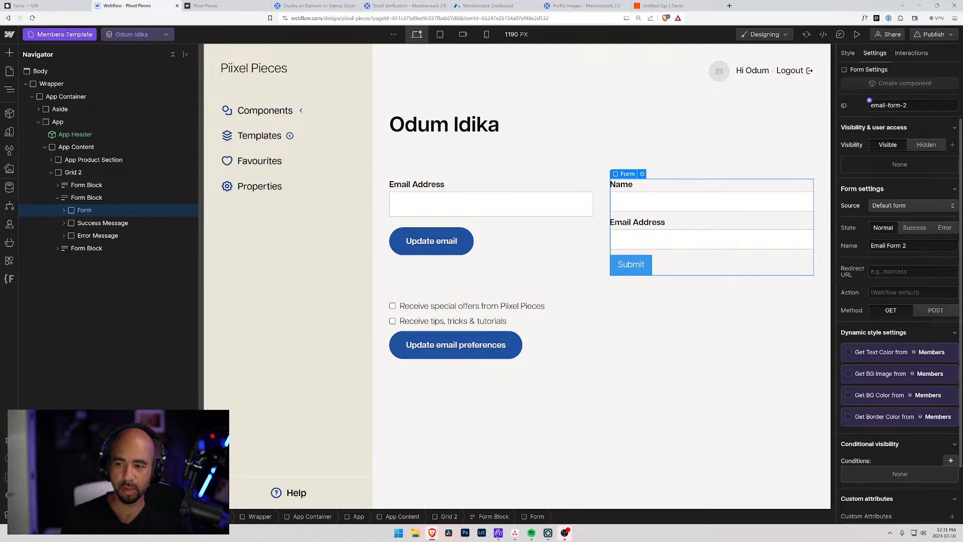
{"action": "left_click", "coordinate": [883, 245]}
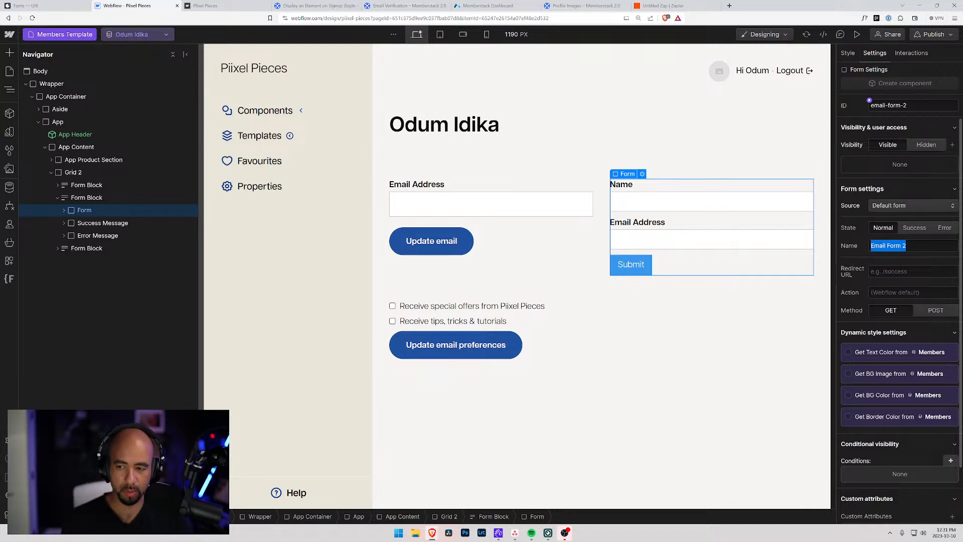
{"action": "type", "text": "Po"}
{"action": "key", "text": "BackSpace"}
{"action": "type", "text": "rofile Form"}
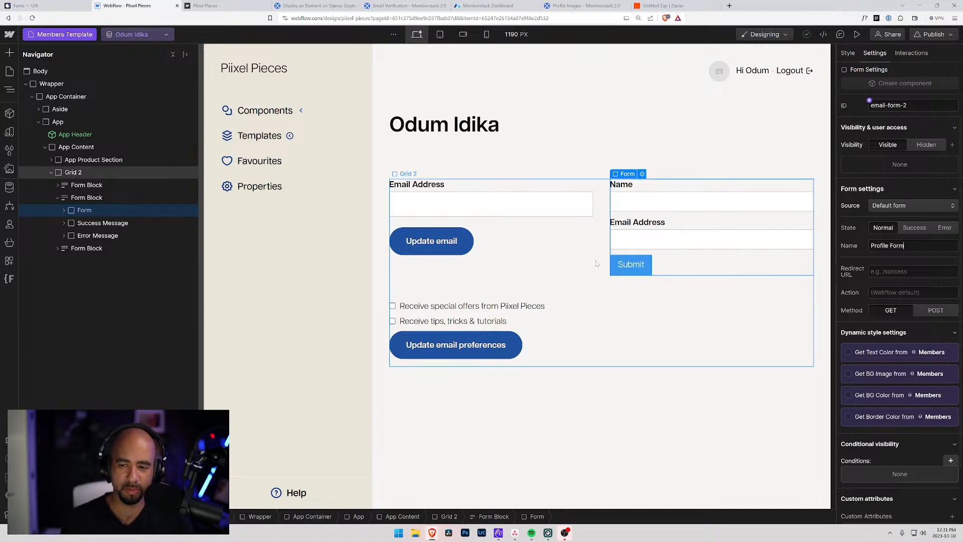
Make the form's second field a Plain text input named 'Last Name'.
{"action": "left_click", "coordinate": [68, 199]}
{"action": "left_click", "coordinate": [70, 210]}
{"action": "left_click", "coordinate": [64, 210]}
{"action": "left_click", "coordinate": [96, 260]}
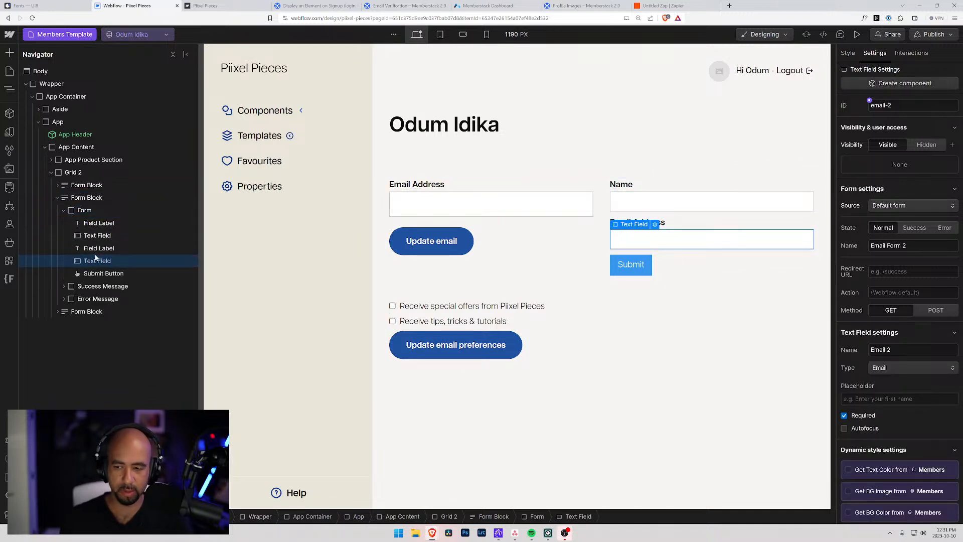
{"action": "left_click", "coordinate": [895, 369]}
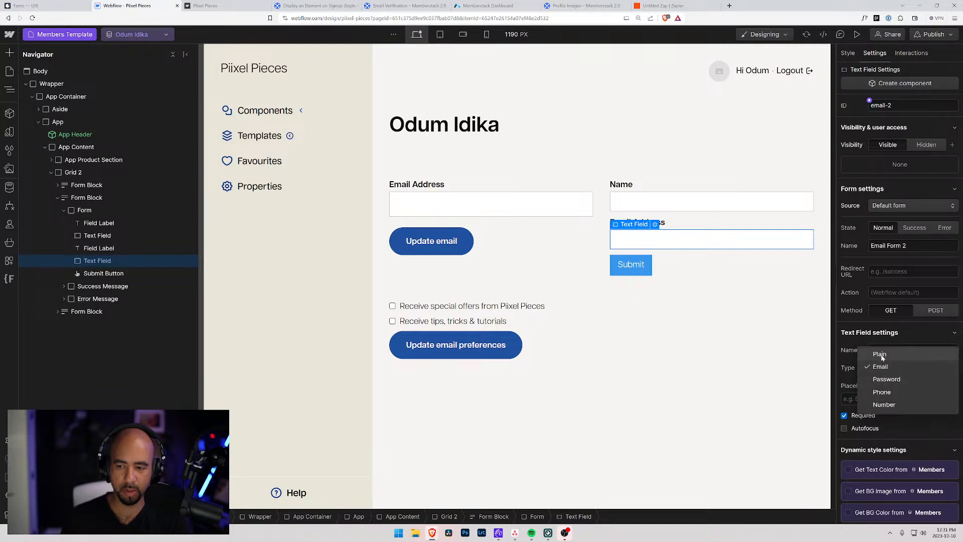
{"action": "left_click", "coordinate": [879, 354]}
{"action": "left_click_drag", "start_coordinate": [891, 350], "coordinate": [837, 354]}
{"action": "type", "text": "Last Name"}
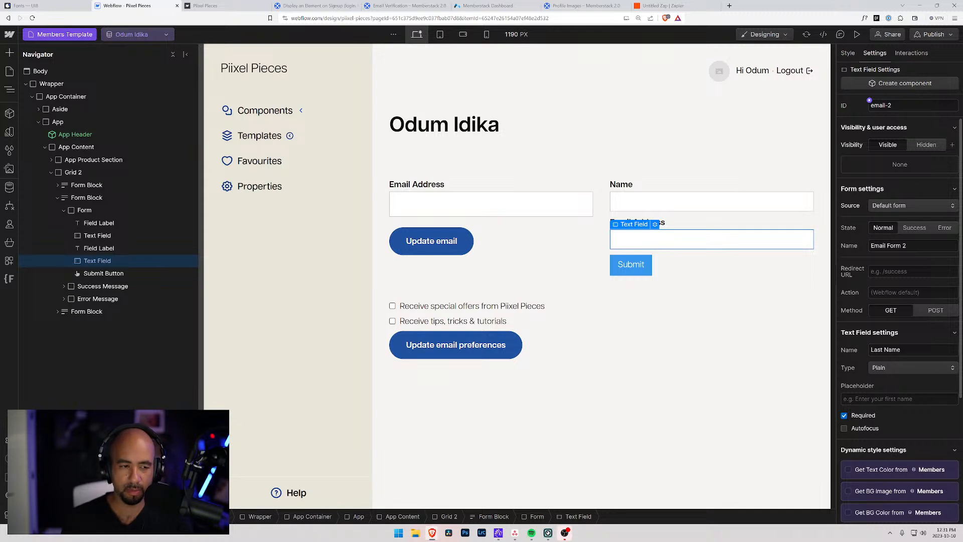
Re-enter the form's name as 'Profile Form'.
{"action": "left_click_drag", "start_coordinate": [906, 246], "coordinate": [809, 255]}
{"action": "type", "text": "Profile Form"}
{"action": "key", "text": "Tab"}
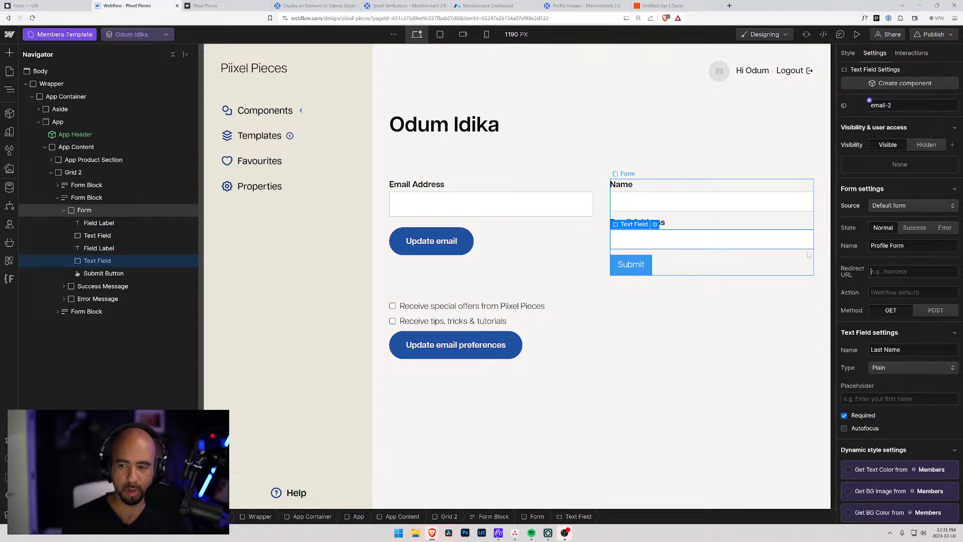
Change the Email Address label to 'Last name'.
{"action": "left_click", "coordinate": [86, 210]}
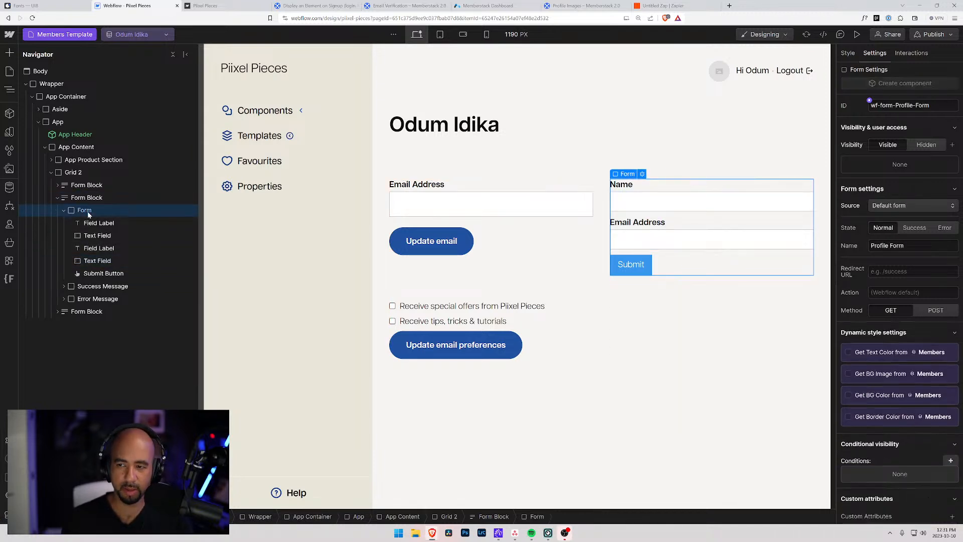
{"action": "left_click", "coordinate": [652, 223]}
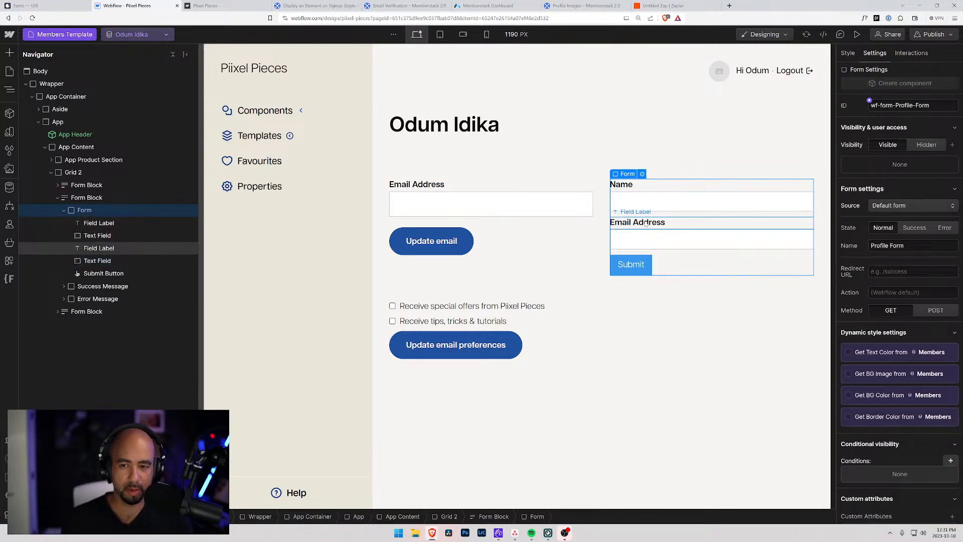
{"action": "key", "text": "ctrl+a"}
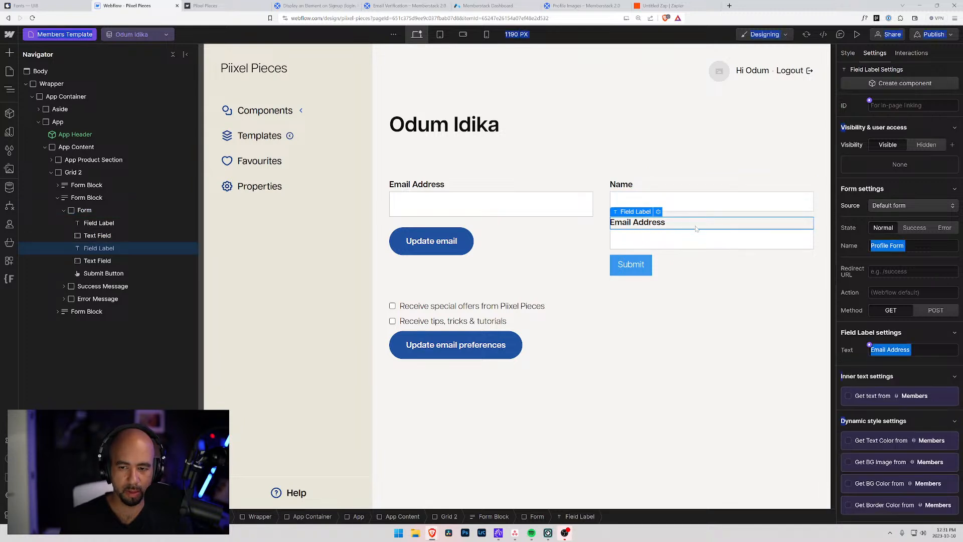
{"action": "double_click", "coordinate": [662, 223]}
{"action": "type", "text": "Last N"}
{"action": "key", "text": "BackSpace"}
{"action": "type", "text": "name"}
Change the Name label to 'First name'.
{"action": "left_click", "coordinate": [629, 190]}
{"action": "double_click", "coordinate": [629, 190]}
{"action": "type", "text": "First name"}
{"action": "left_click", "coordinate": [914, 246]}
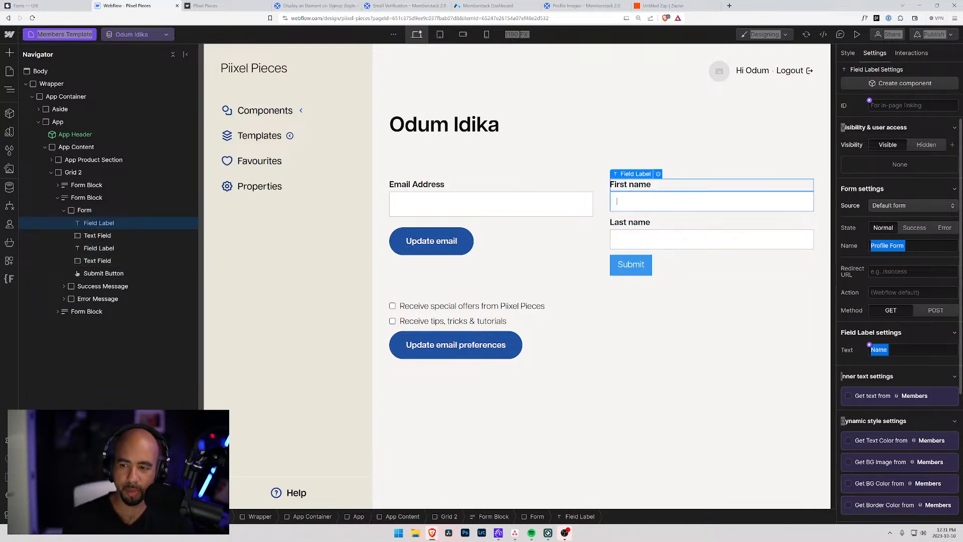
{"action": "left_click", "coordinate": [913, 246]}
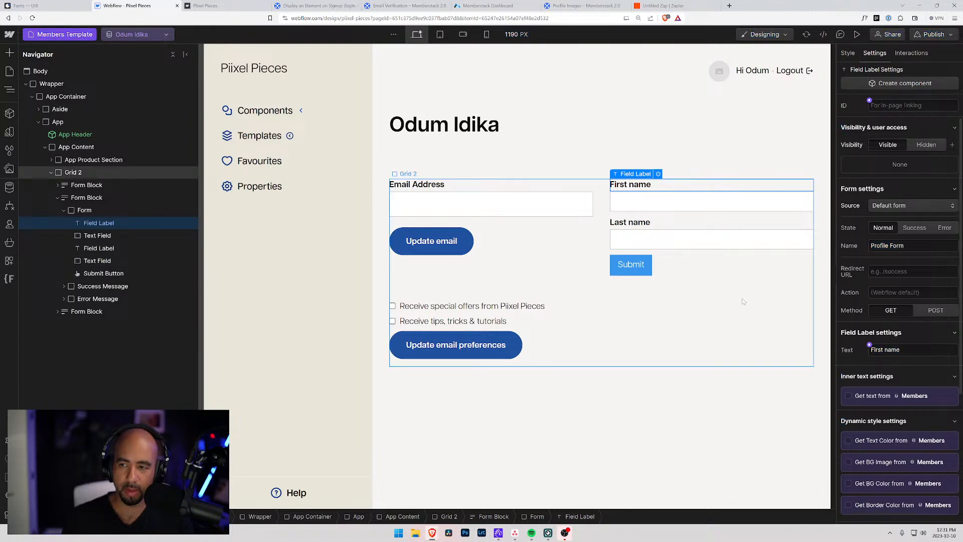
{"action": "left_click", "coordinate": [672, 241]}
{"action": "left_click", "coordinate": [656, 199]}
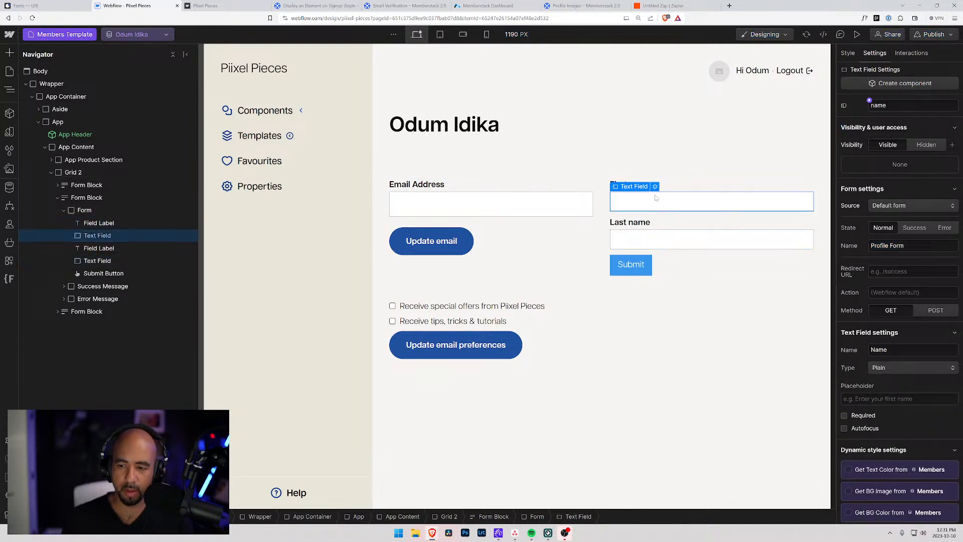
Add custom attribute data-ms-member="first-name" to the First name input.
{"action": "scroll", "coordinate": [893, 427], "scroll_direction": "down", "scroll_amount": 3}
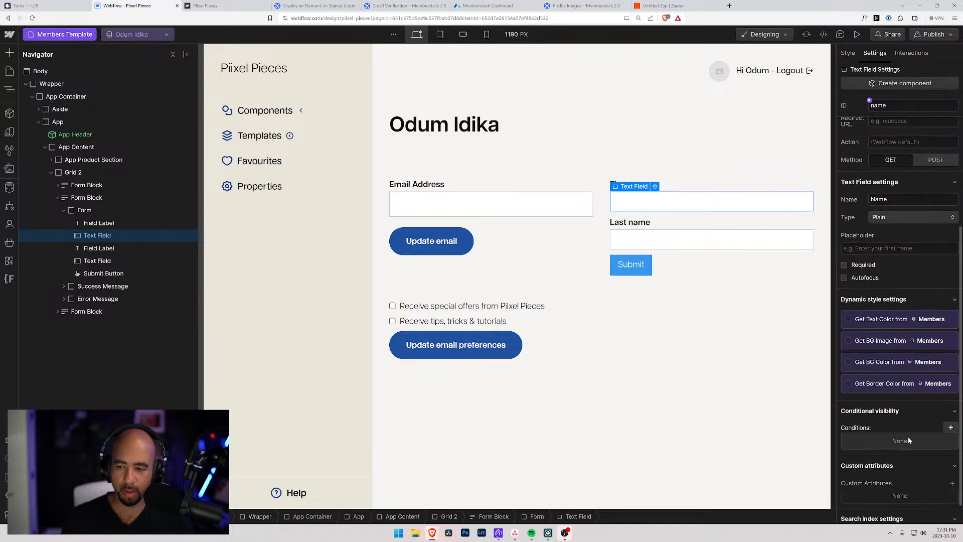
{"action": "left_click", "coordinate": [952, 484]}
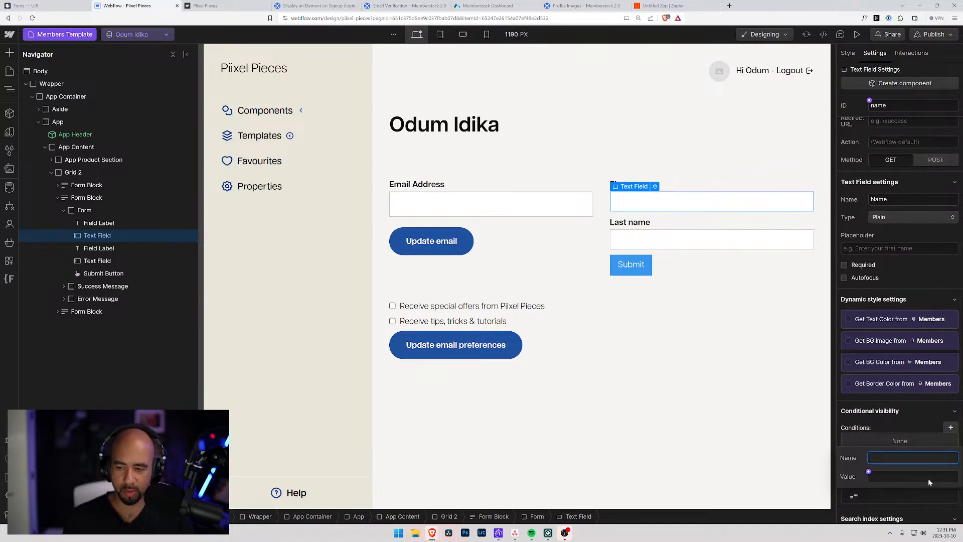
{"action": "type", "text": "#1f529e"}
{"action": "key", "text": "BackSpace"}
{"action": "key", "text": "BackSpace"}
{"action": "key", "text": "BackSpace"}
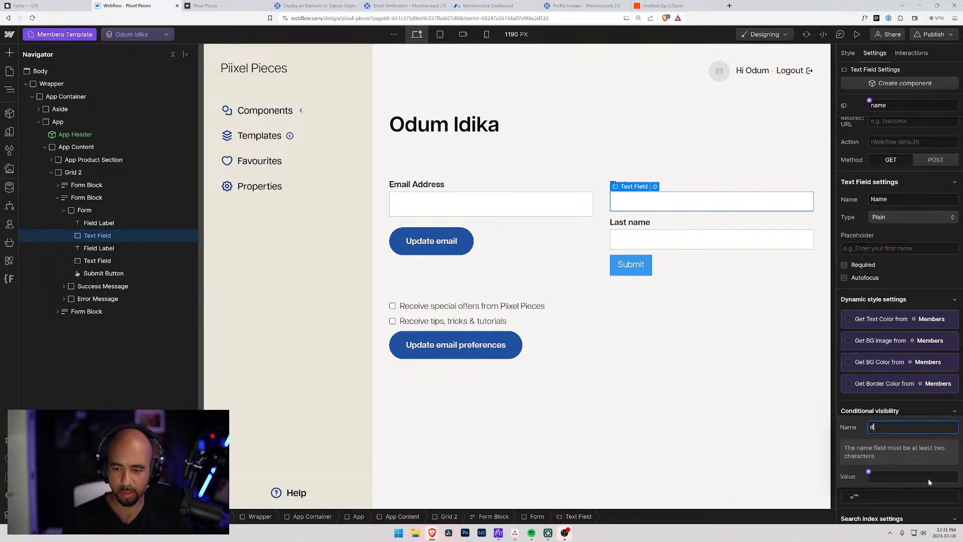
{"action": "type", "text": "data-ms"}
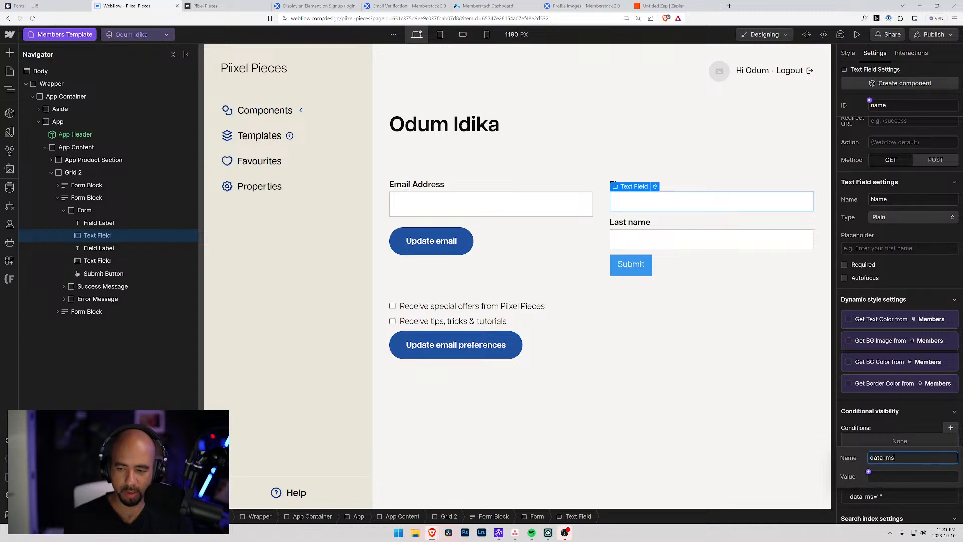
{"action": "type", "text": "-member"}
{"action": "key", "text": "Tab"}
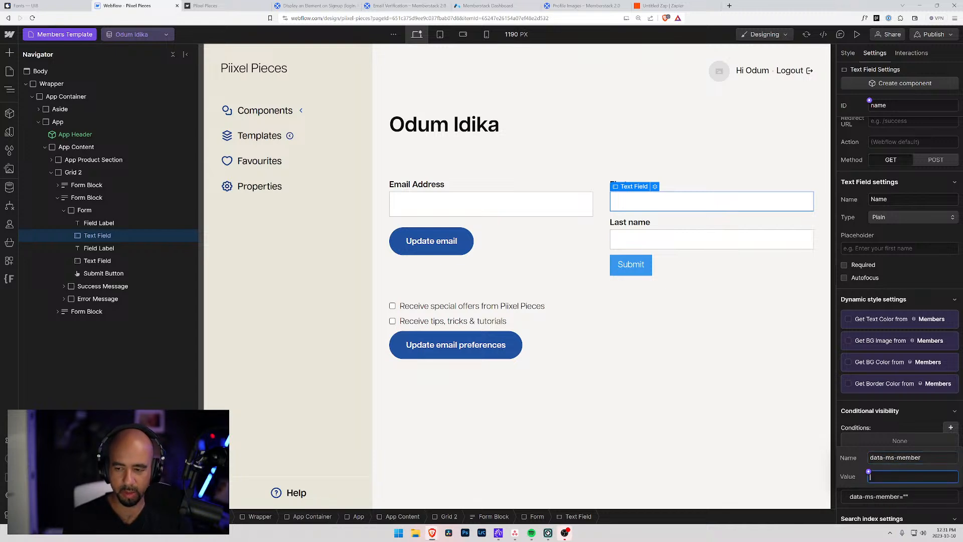
{"action": "type", "text": "first-name"}
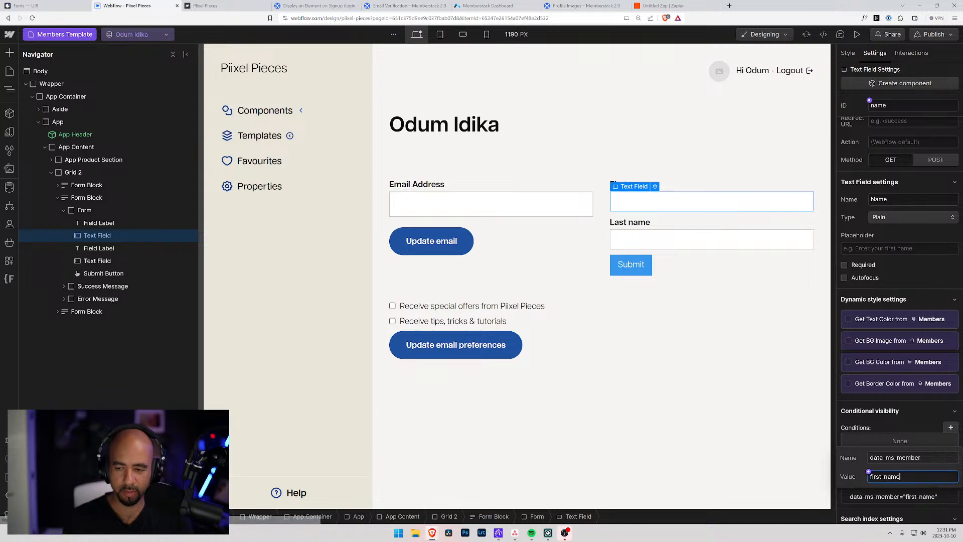
{"action": "key", "text": "Return"}
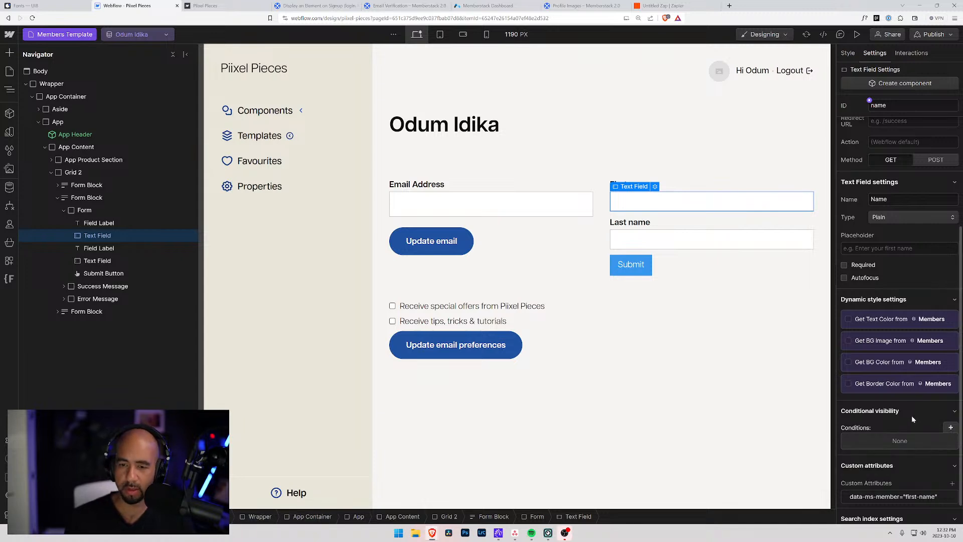
Add custom attribute data-ms-member="last-name" to the Last name input.
{"action": "left_click", "coordinate": [724, 242]}
{"action": "scroll", "coordinate": [883, 410], "scroll_direction": "down", "scroll_amount": 5}
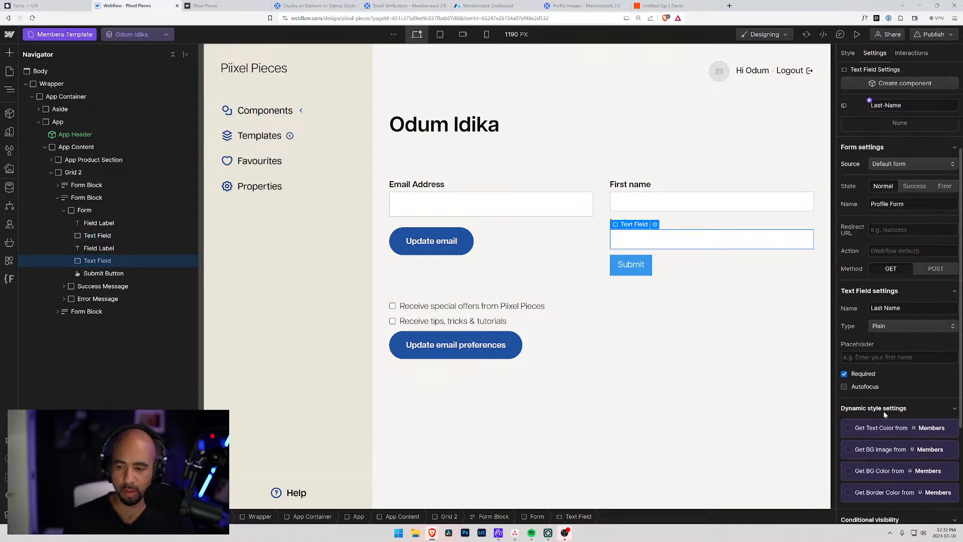
{"action": "left_click", "coordinate": [952, 484]}
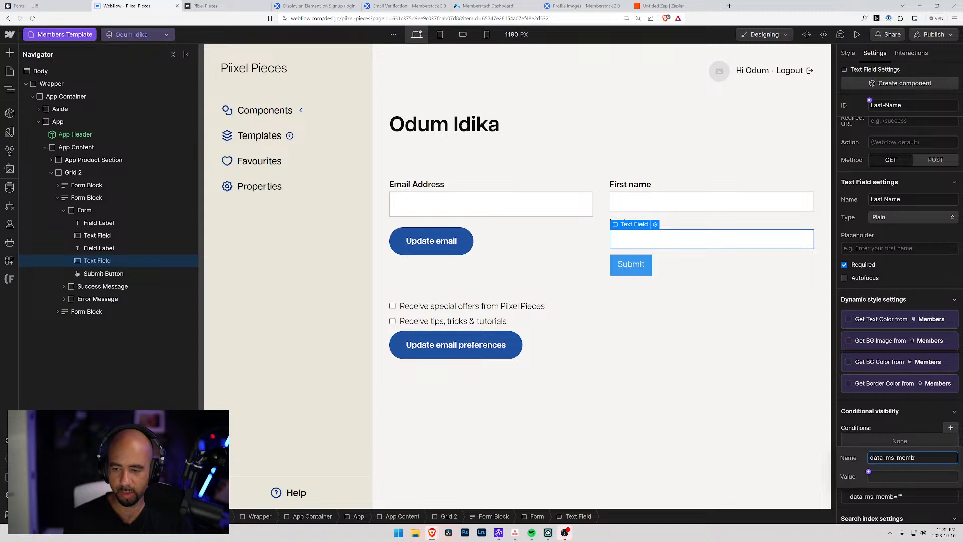
{"action": "key", "text": "Tab"}
{"action": "type", "text": "l"}
{"action": "key", "text": "Tab"}
{"action": "left_click", "coordinate": [911, 416]}
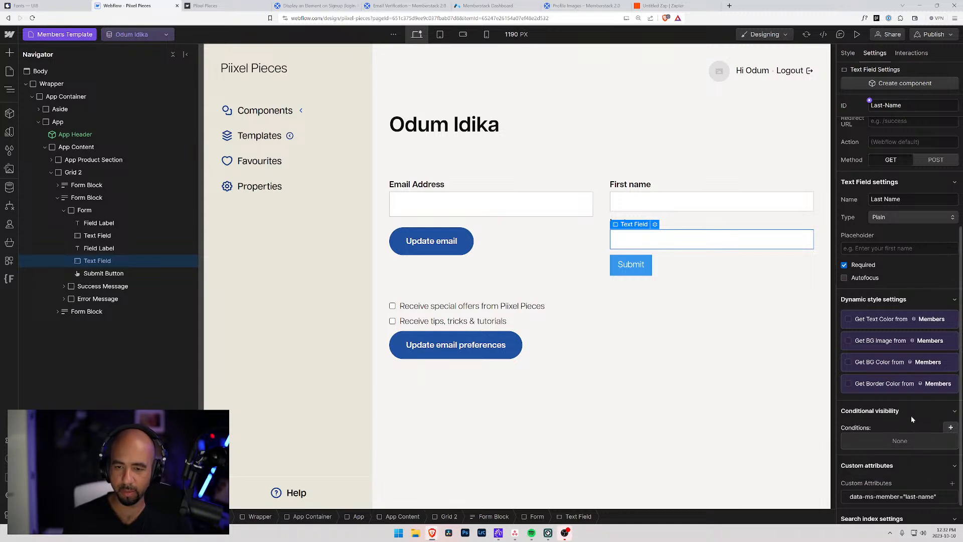
{"action": "left_click", "coordinate": [681, 305]}
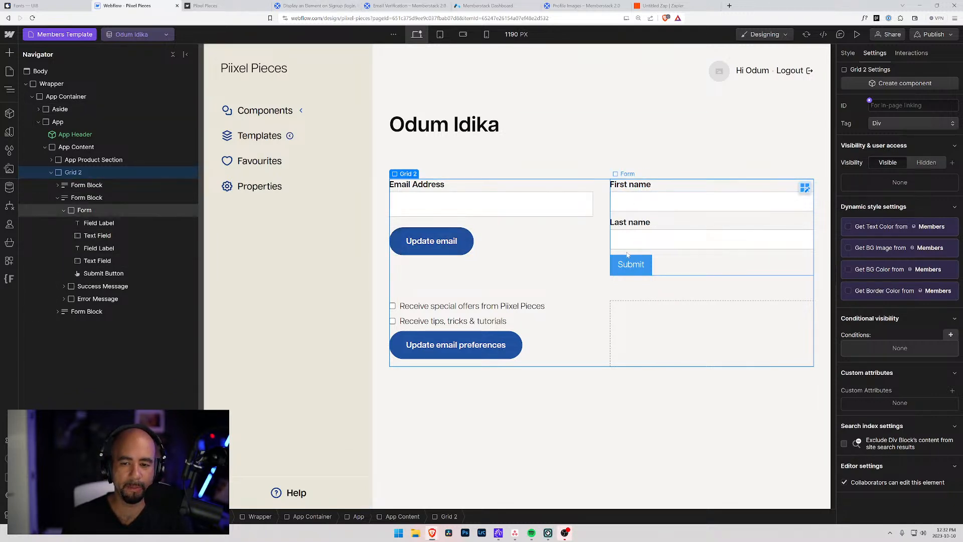
Go through the browser tabs to the Email Verification help article.
{"action": "left_click", "coordinate": [244, 5]}
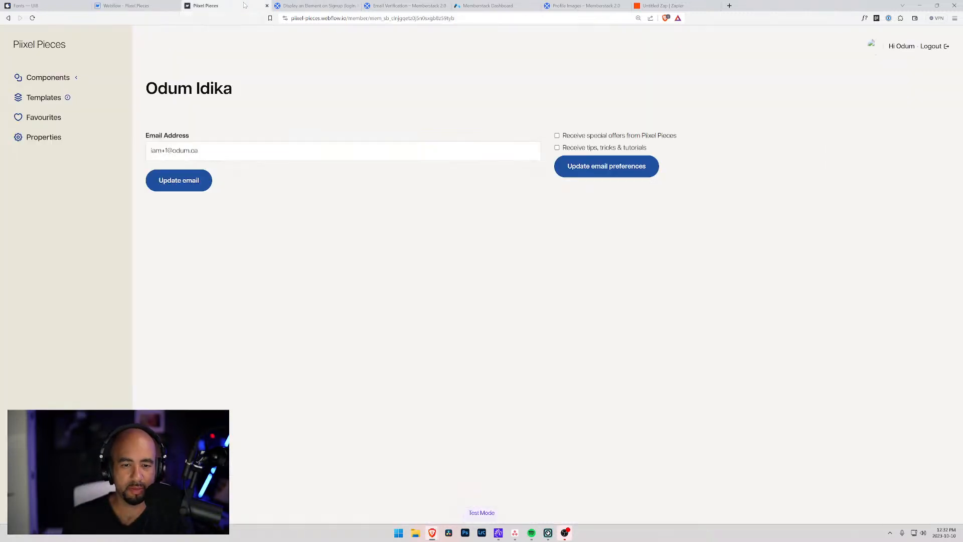
{"action": "key", "text": "ctrl+Tab"}
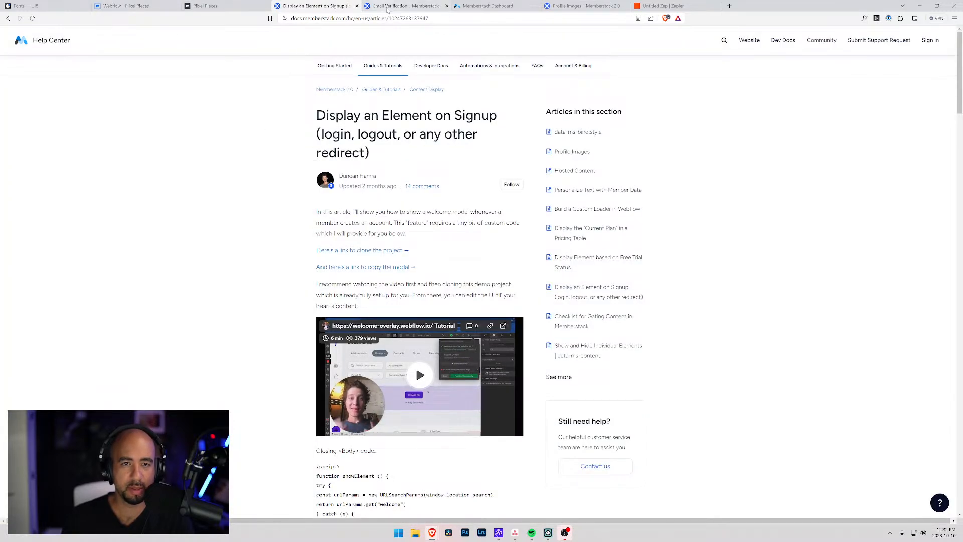
{"action": "left_click", "coordinate": [404, 7]}
Read down the article to the data-ms-content verified attributes and resend-verification action.
{"action": "scroll", "coordinate": [302, 206], "scroll_direction": "down", "scroll_amount": 7}
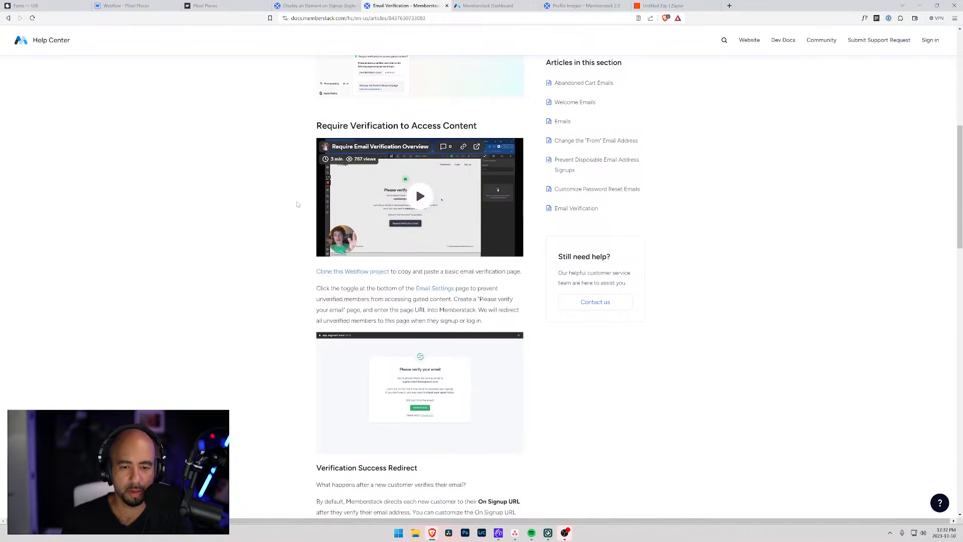
{"action": "scroll", "coordinate": [297, 204], "scroll_direction": "down", "scroll_amount": 3}
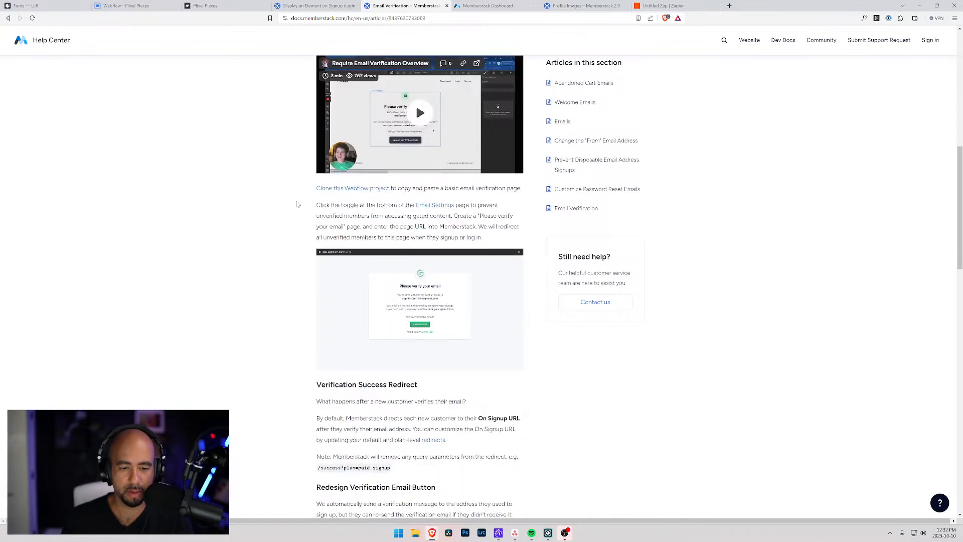
{"action": "scroll", "coordinate": [340, 236], "scroll_direction": "up", "scroll_amount": 5}
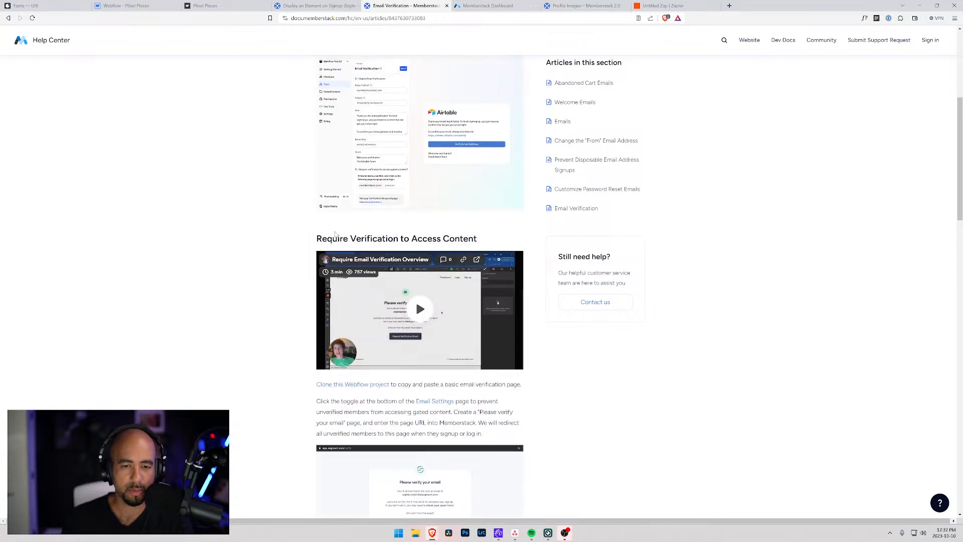
{"action": "scroll", "coordinate": [334, 234], "scroll_direction": "up", "scroll_amount": 2}
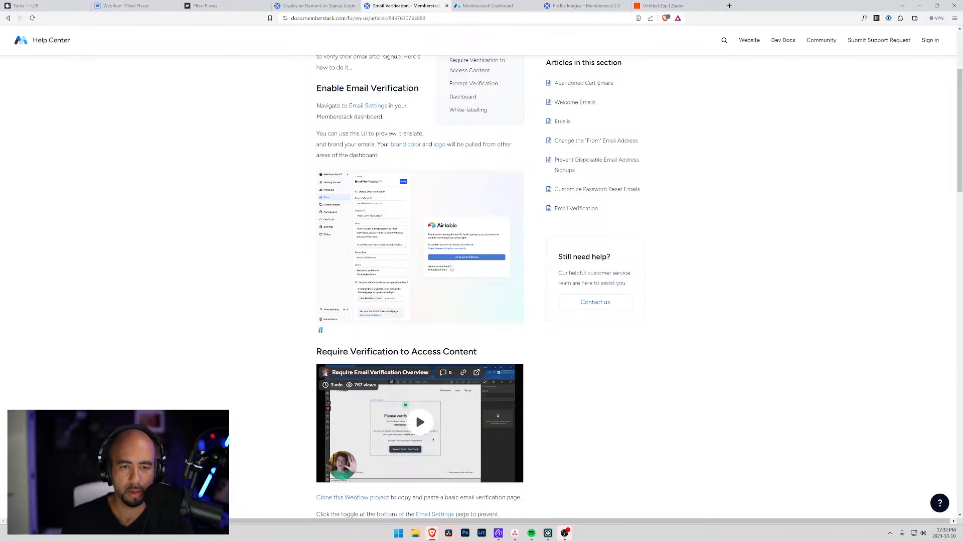
{"action": "scroll", "coordinate": [359, 170], "scroll_direction": "down", "scroll_amount": 4}
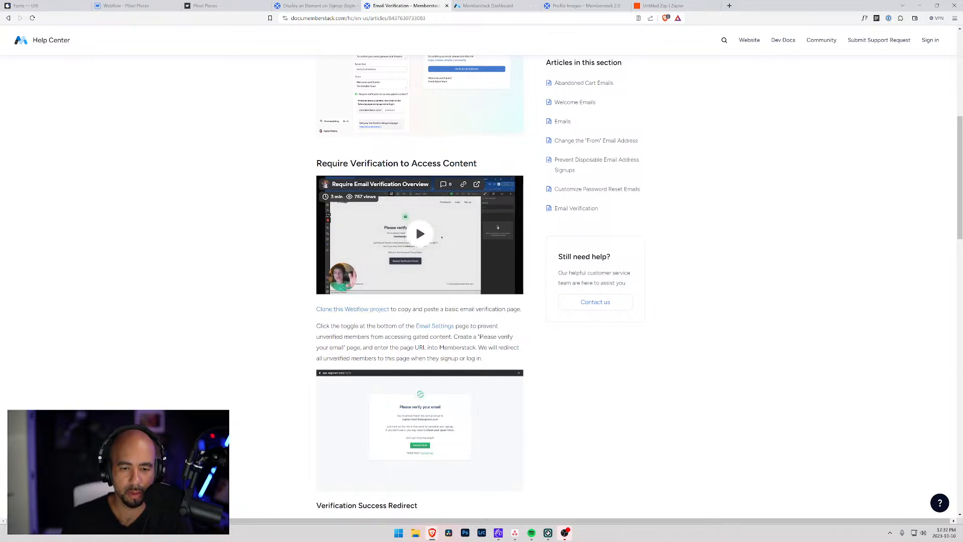
{"action": "scroll", "coordinate": [419, 281], "scroll_direction": "down", "scroll_amount": 2}
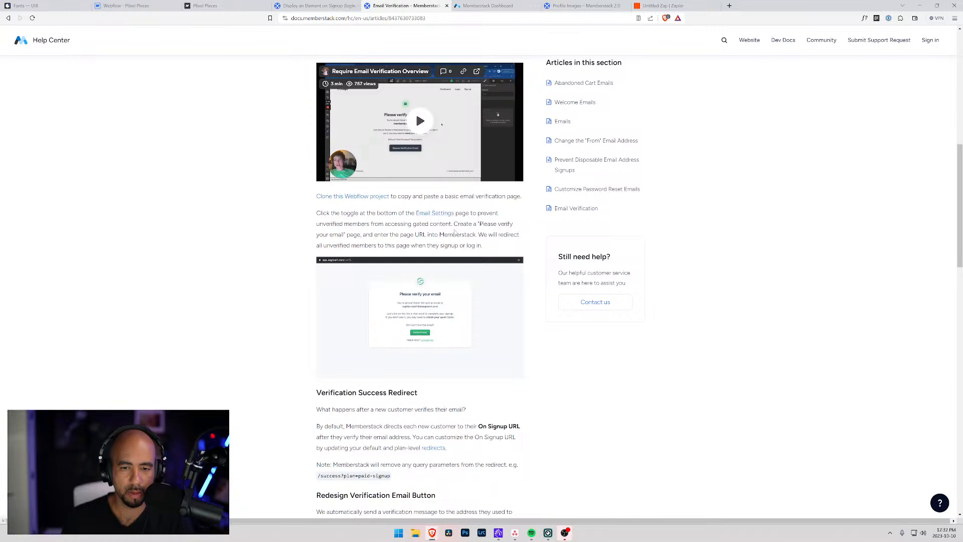
{"action": "scroll", "coordinate": [352, 271], "scroll_direction": "down", "scroll_amount": 3}
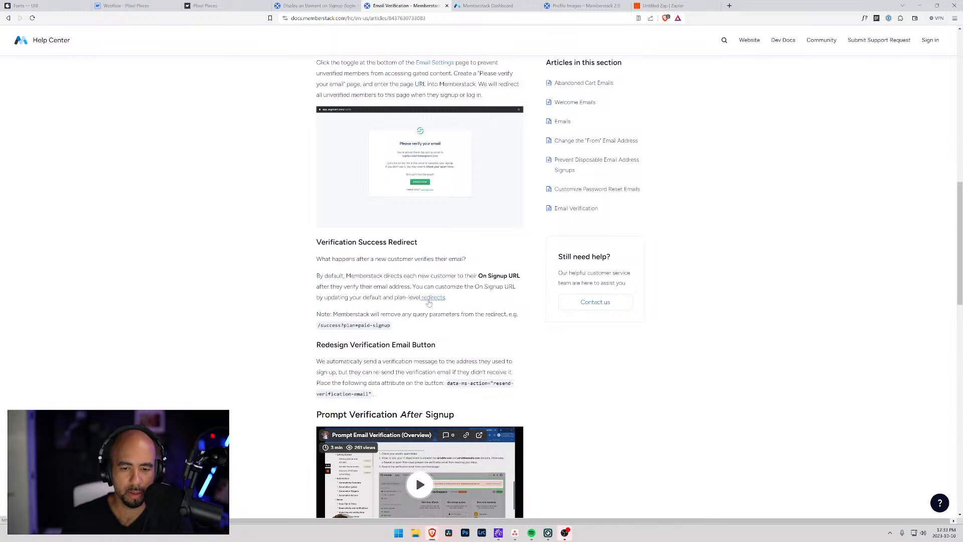
{"action": "scroll", "coordinate": [425, 306], "scroll_direction": "down", "scroll_amount": 2}
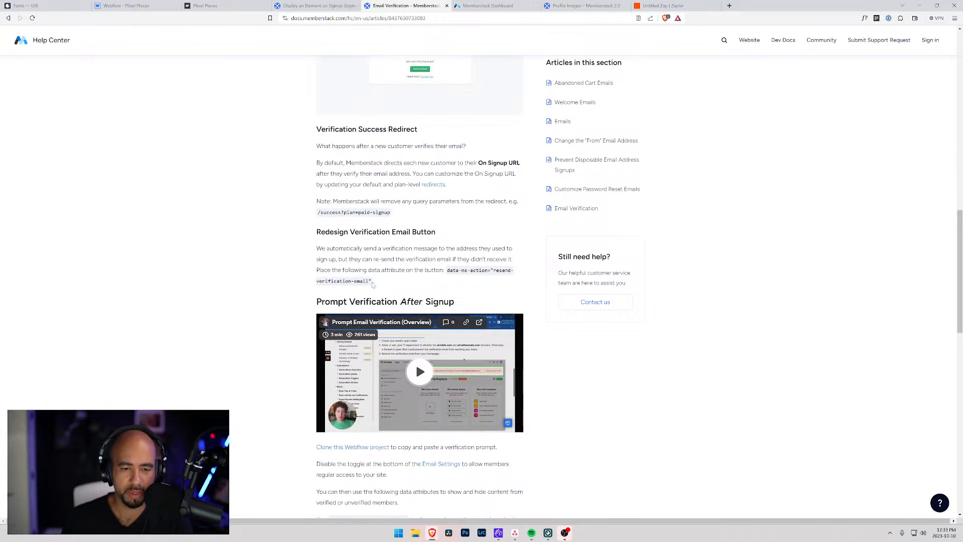
{"action": "scroll", "coordinate": [372, 281], "scroll_direction": "down", "scroll_amount": 2}
{"action": "scroll", "coordinate": [372, 282], "scroll_direction": "down", "scroll_amount": 4}
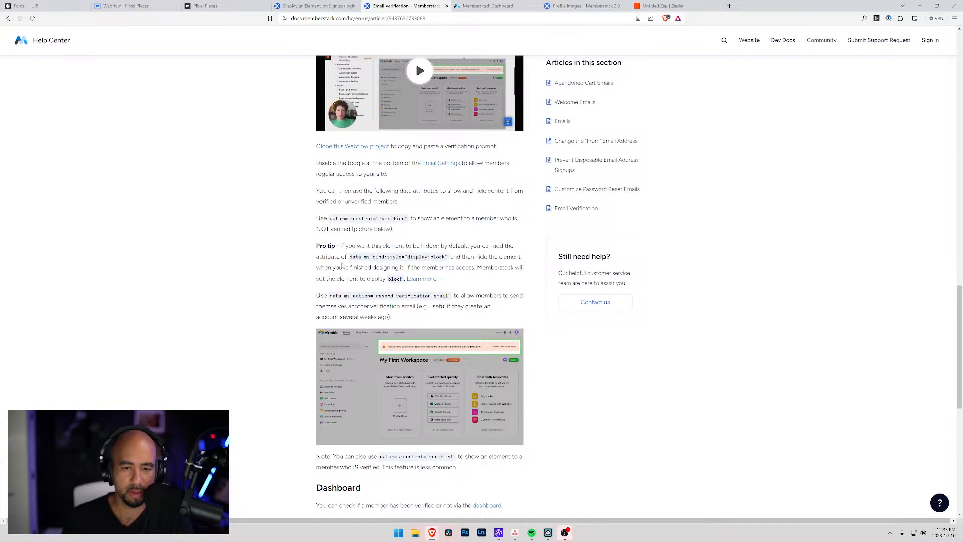
{"action": "scroll", "coordinate": [341, 266], "scroll_direction": "down", "scroll_amount": 3}
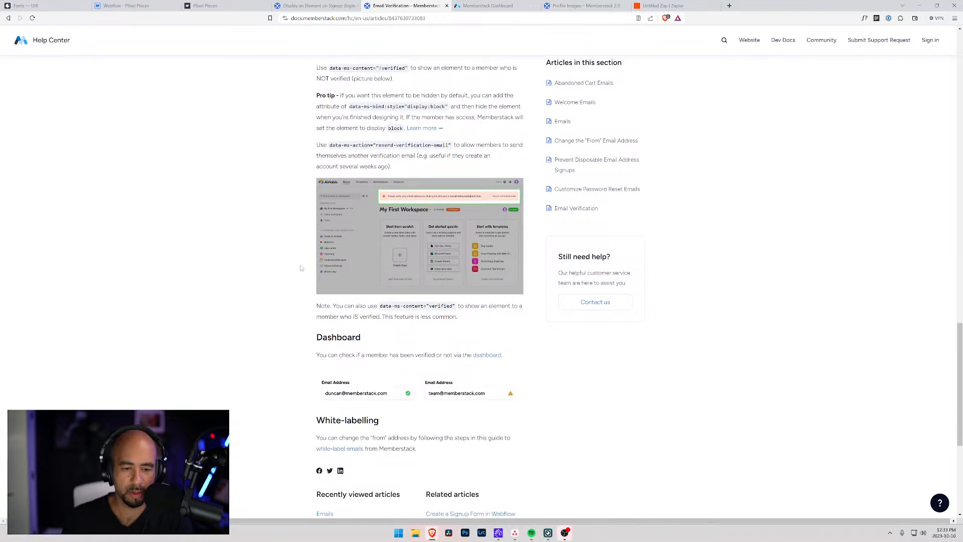
{"action": "scroll", "coordinate": [301, 268], "scroll_direction": "up", "scroll_amount": 3}
{"action": "scroll", "coordinate": [381, 326], "scroll_direction": "down", "scroll_amount": 3}
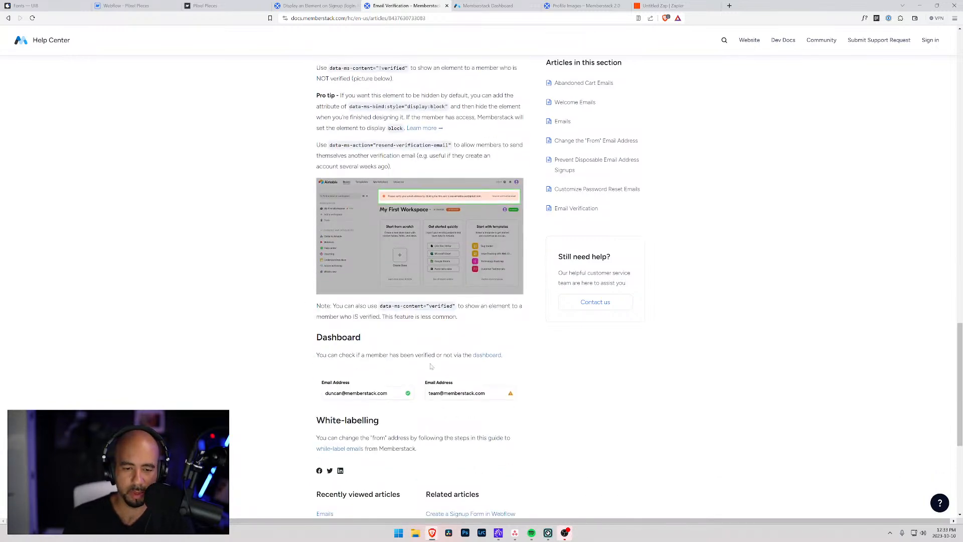
{"action": "scroll", "coordinate": [360, 300], "scroll_direction": "up", "scroll_amount": 2}
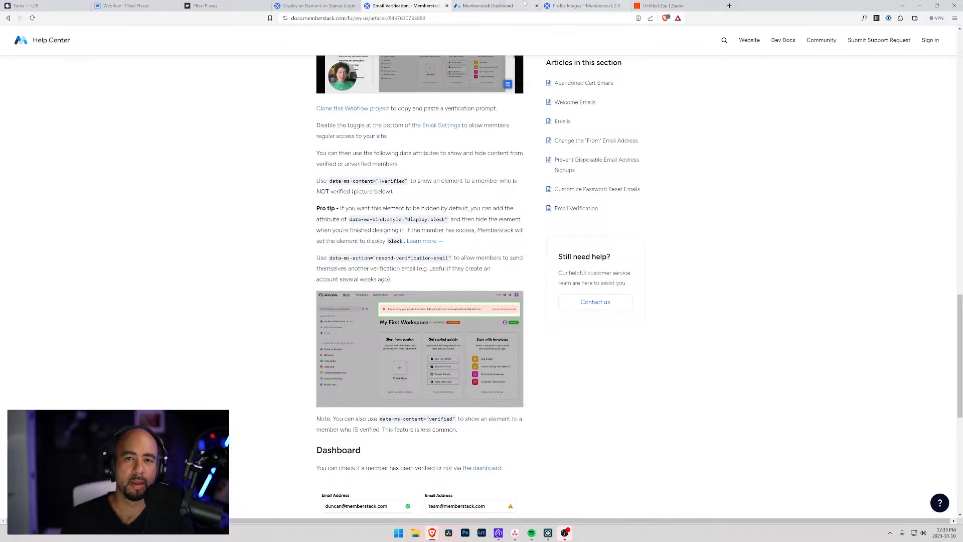
Select the profile form on the Webflow canvas, then return to Memberstack's Design settings.
{"action": "left_click", "coordinate": [163, 6]}
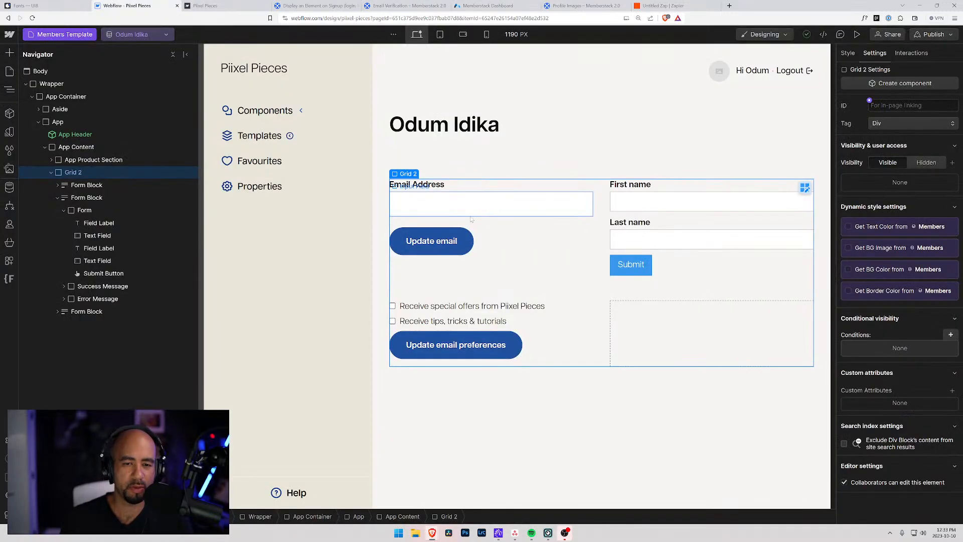
{"action": "left_click", "coordinate": [658, 219]}
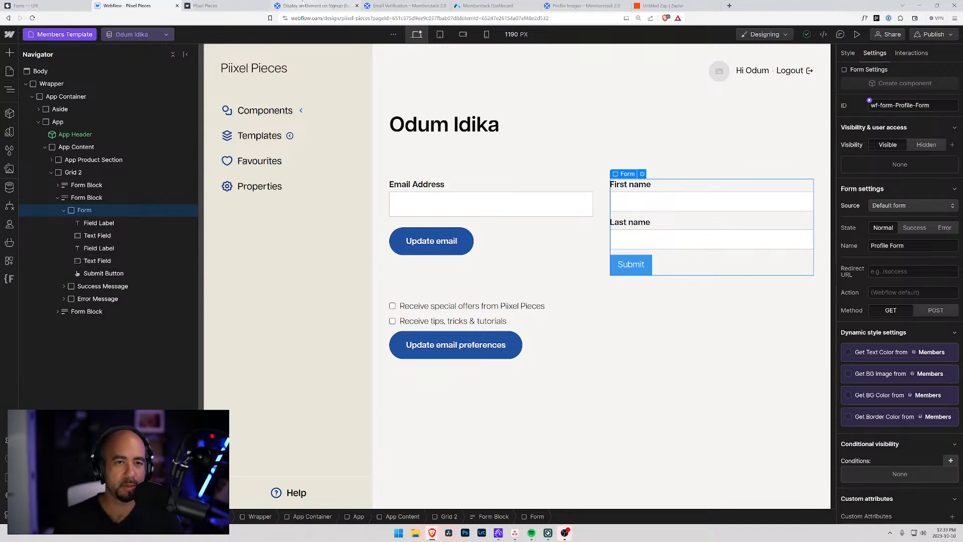
{"action": "left_click", "coordinate": [486, 5]}
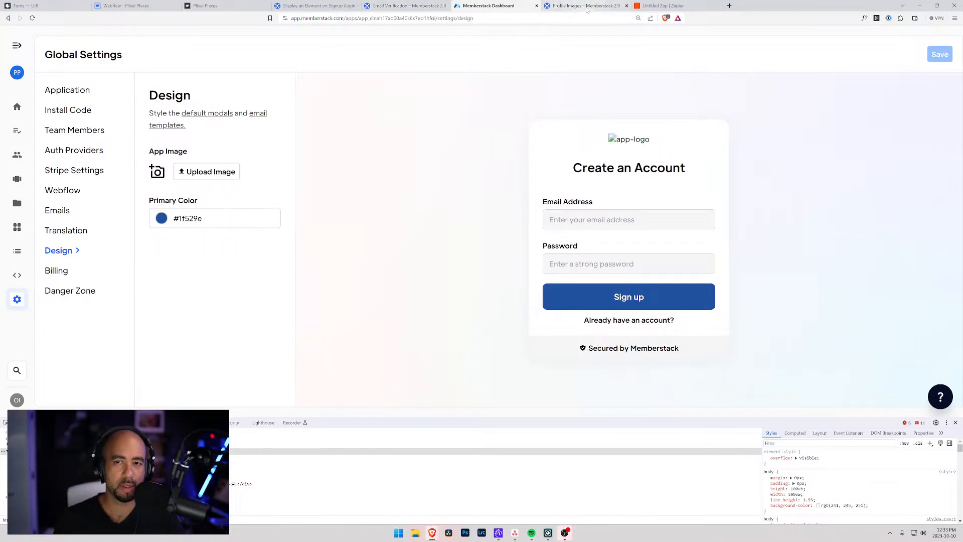
Open Memberstack's components library filtered to Profile (Password) components.
{"action": "left_click", "coordinate": [730, 6]}
{"action": "left_click_drag", "start_coordinate": [734, 8], "coordinate": [552, 5]}
{"action": "left_click", "coordinate": [475, 5]}
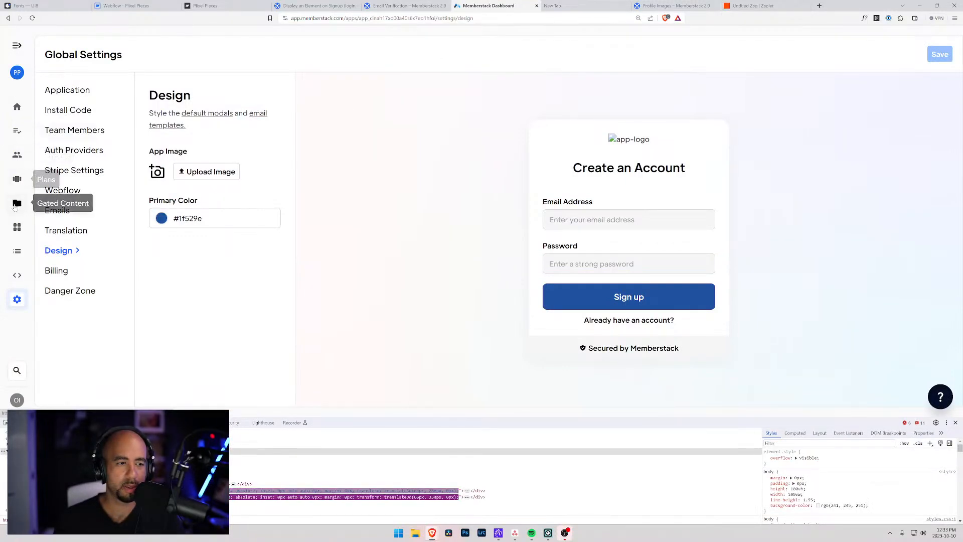
{"action": "left_click", "coordinate": [17, 227]}
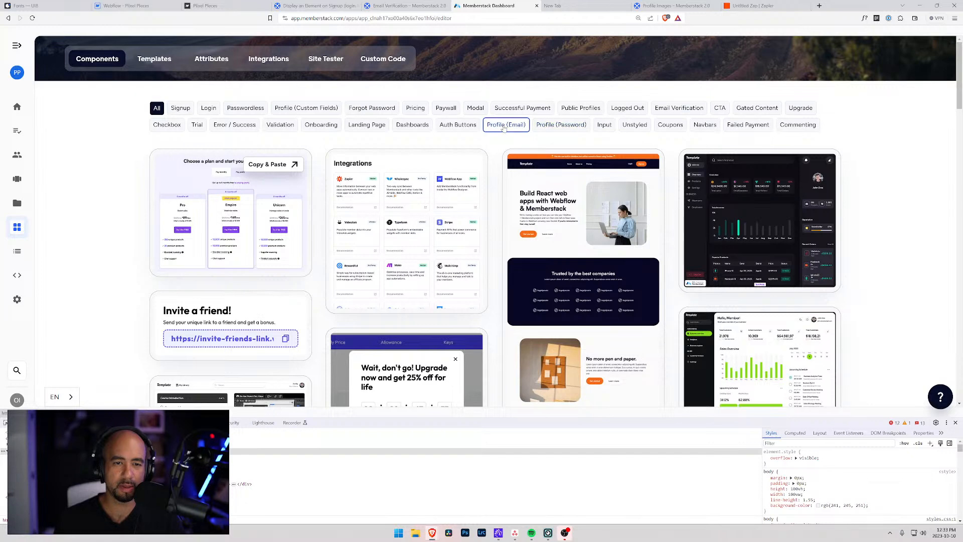
{"action": "left_click", "coordinate": [564, 125]}
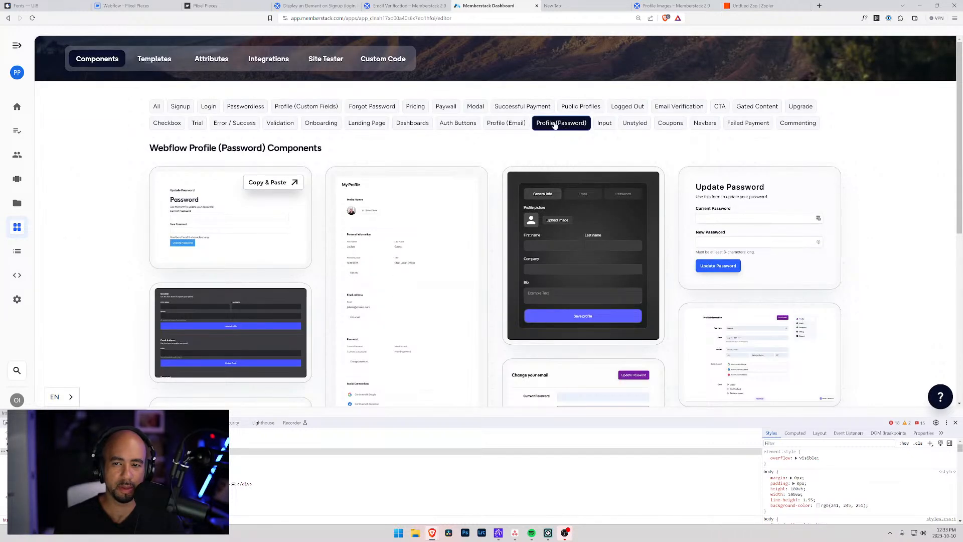
{"action": "left_click", "coordinate": [580, 109]}
{"action": "left_click", "coordinate": [561, 124]}
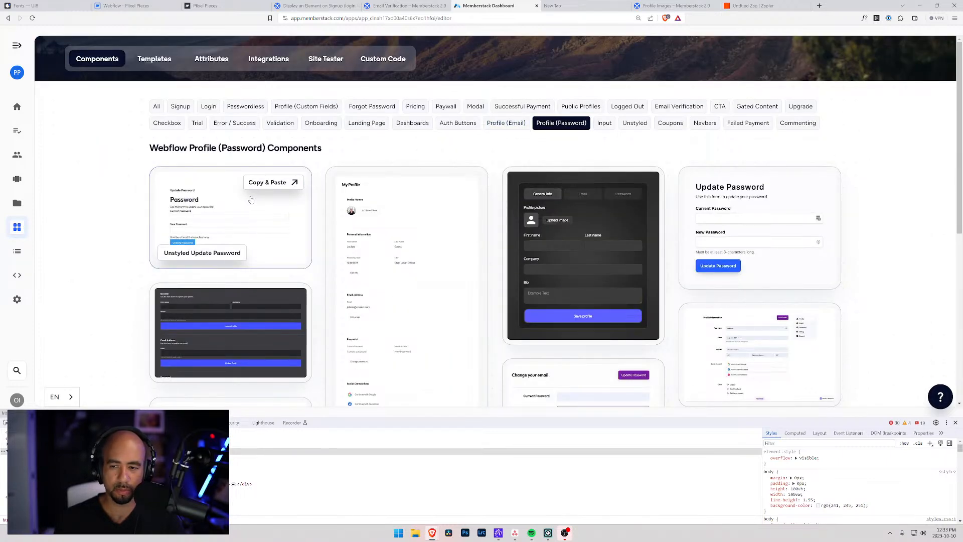
Browse the Profile (Password) components and open the 3 Tab Profile Form's Copy & Paste.
{"action": "scroll", "coordinate": [251, 199], "scroll_direction": "down", "scroll_amount": 1}
{"action": "scroll", "coordinate": [241, 197], "scroll_direction": "up", "scroll_amount": 1}
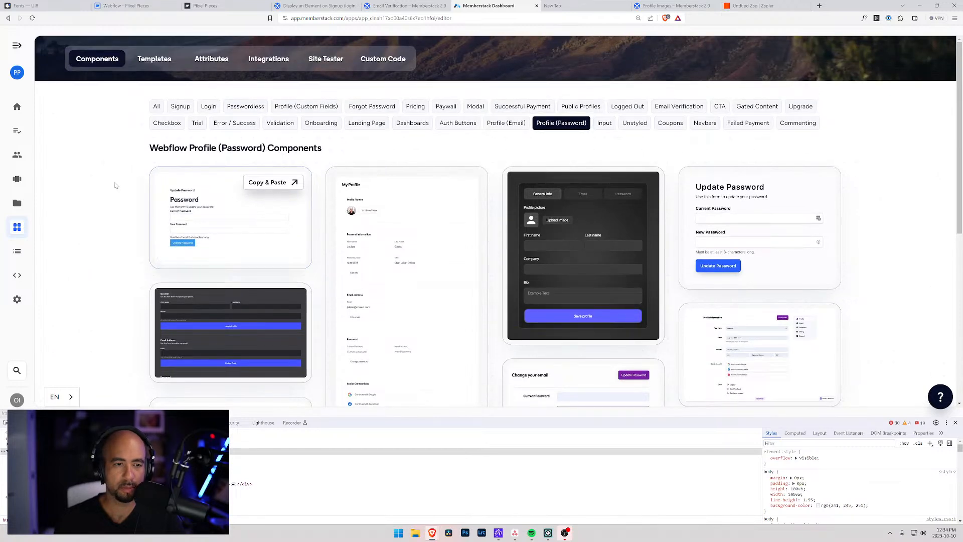
{"action": "scroll", "coordinate": [114, 185], "scroll_direction": "down", "scroll_amount": 3}
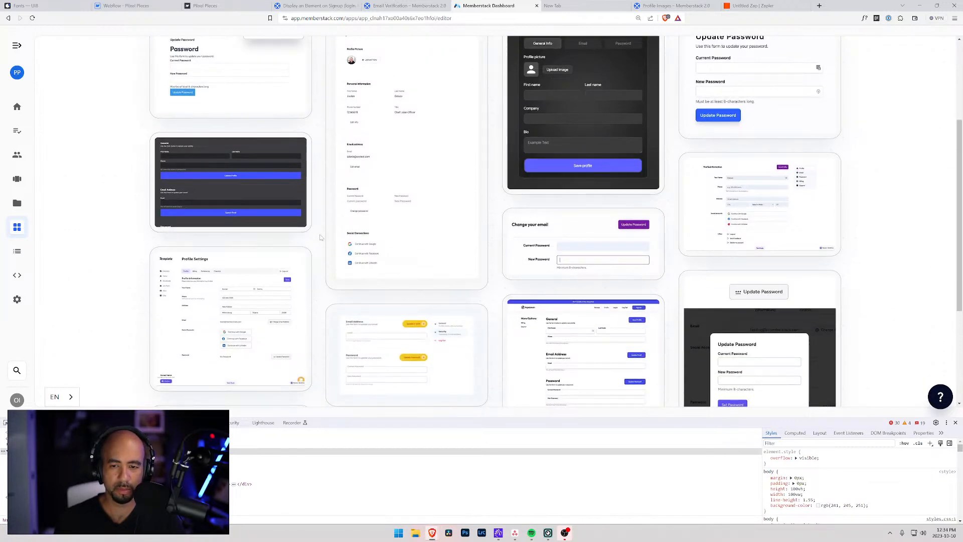
{"action": "mouse_move", "coordinate": [157, 224]}
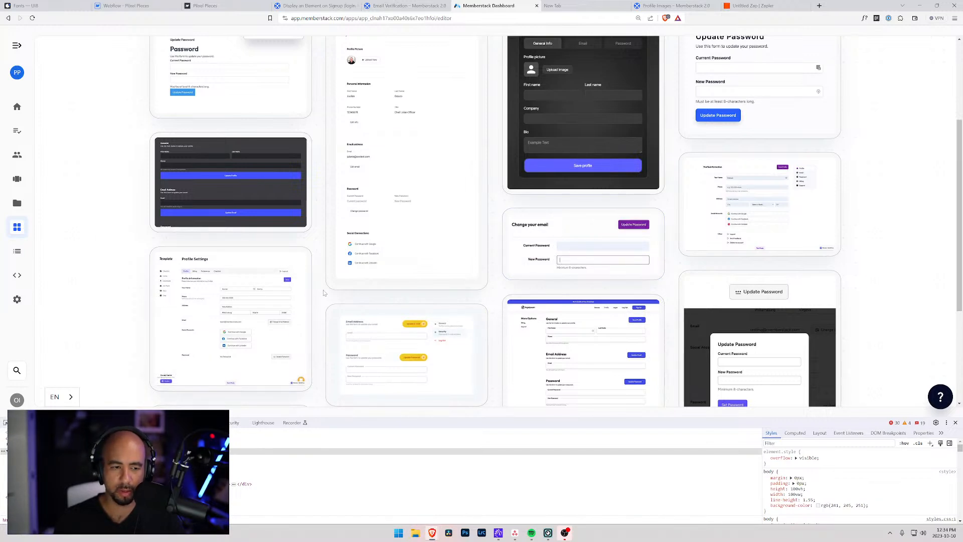
{"action": "scroll", "coordinate": [323, 294], "scroll_direction": "up", "scroll_amount": 3}
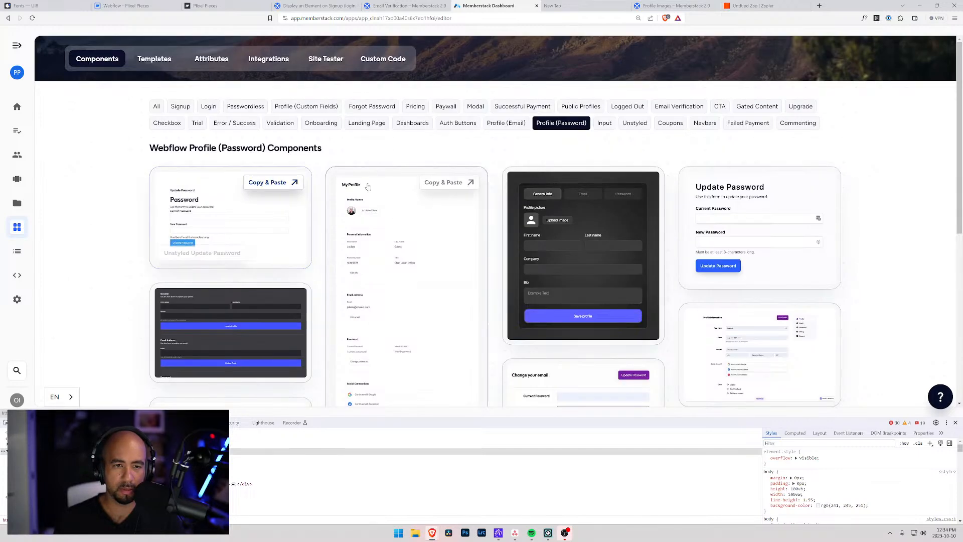
{"action": "scroll", "coordinate": [775, 225], "scroll_direction": "down", "scroll_amount": 6}
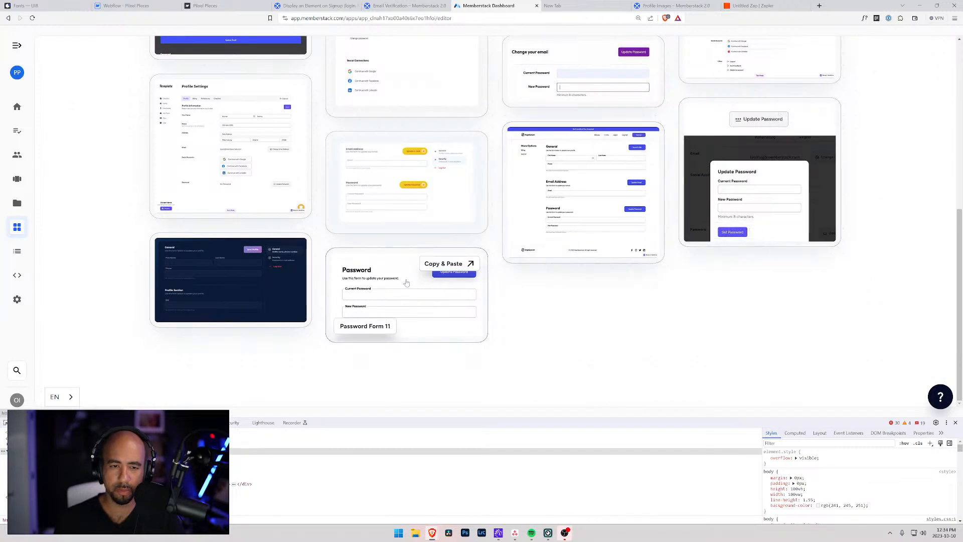
{"action": "scroll", "coordinate": [166, 280], "scroll_direction": "up", "scroll_amount": 2}
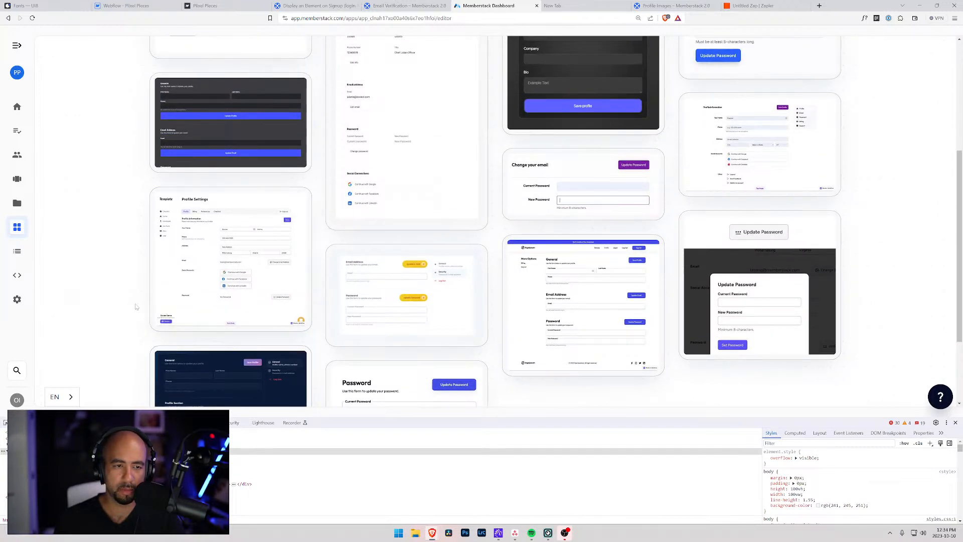
{"action": "scroll", "coordinate": [136, 307], "scroll_direction": "up", "scroll_amount": 4}
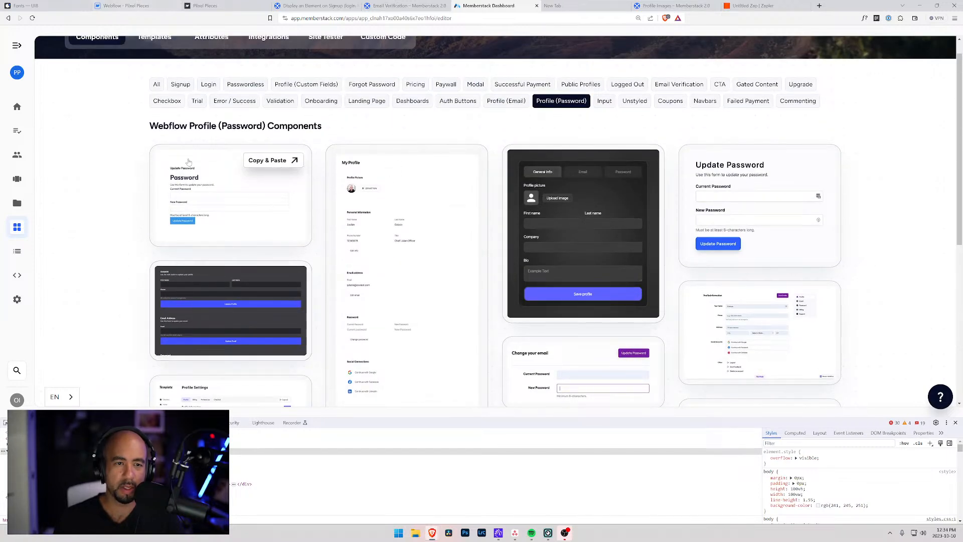
{"action": "scroll", "coordinate": [187, 170], "scroll_direction": "up", "scroll_amount": 1}
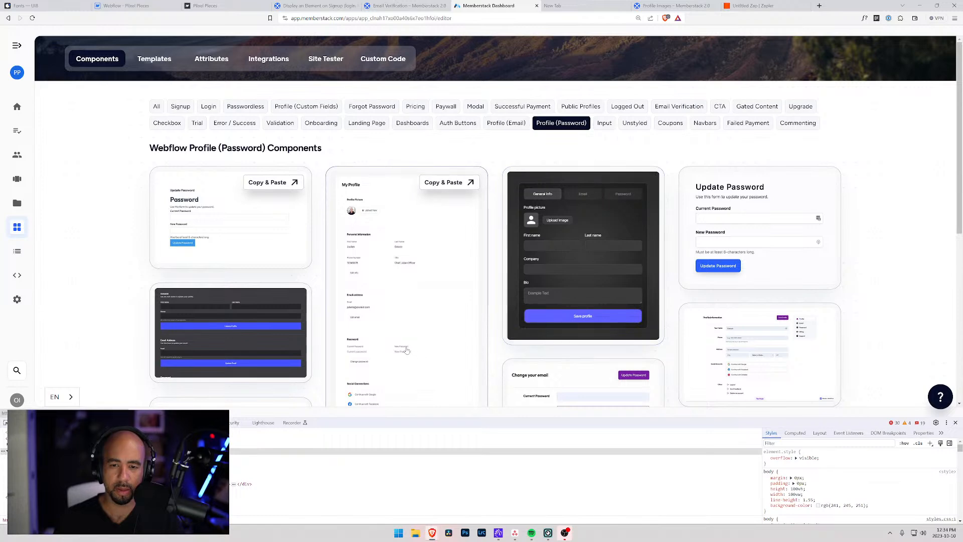
{"action": "left_click", "coordinate": [628, 181]}
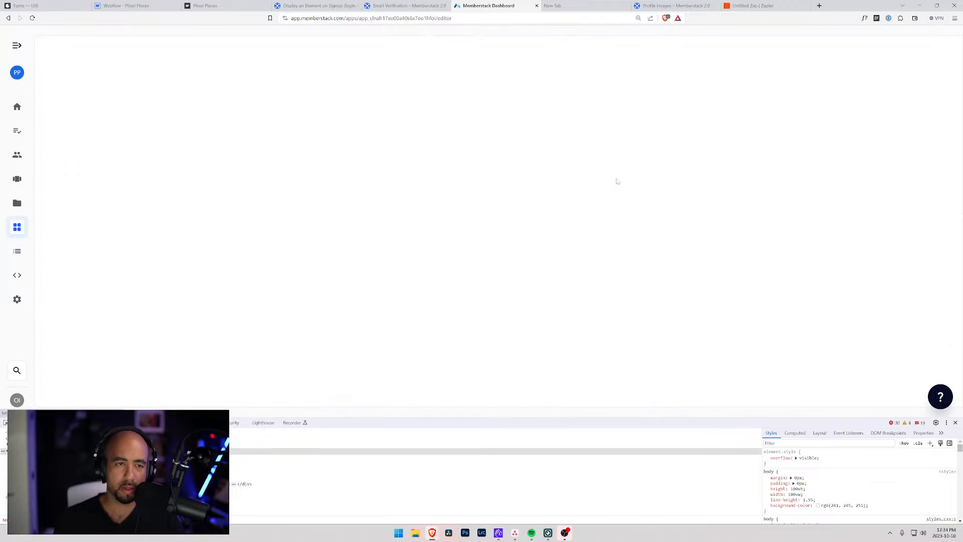
On the Account page, delete the old Update Email form block under App Content.
{"action": "left_click", "coordinate": [125, 6]}
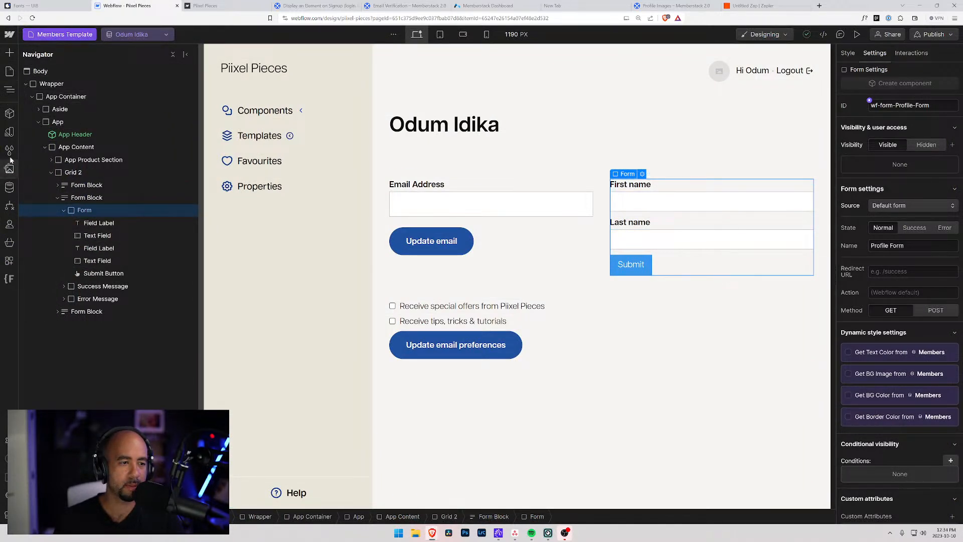
{"action": "left_click", "coordinate": [10, 71]}
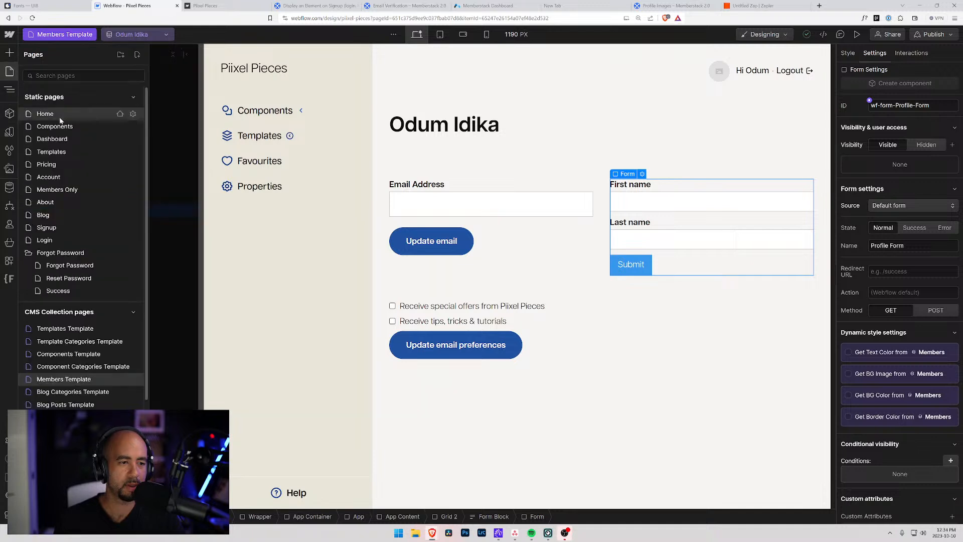
{"action": "left_click", "coordinate": [46, 177]}
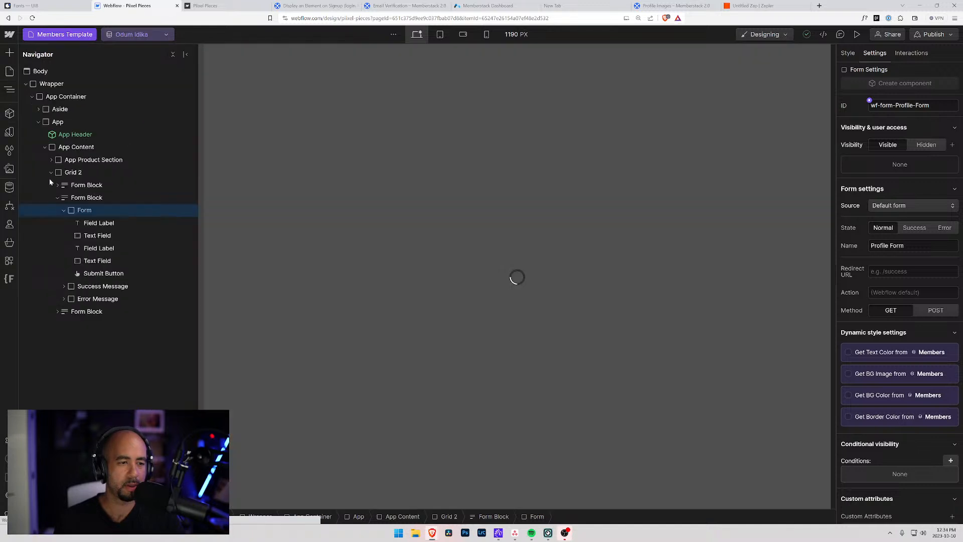
{"action": "left_click", "coordinate": [25, 84]}
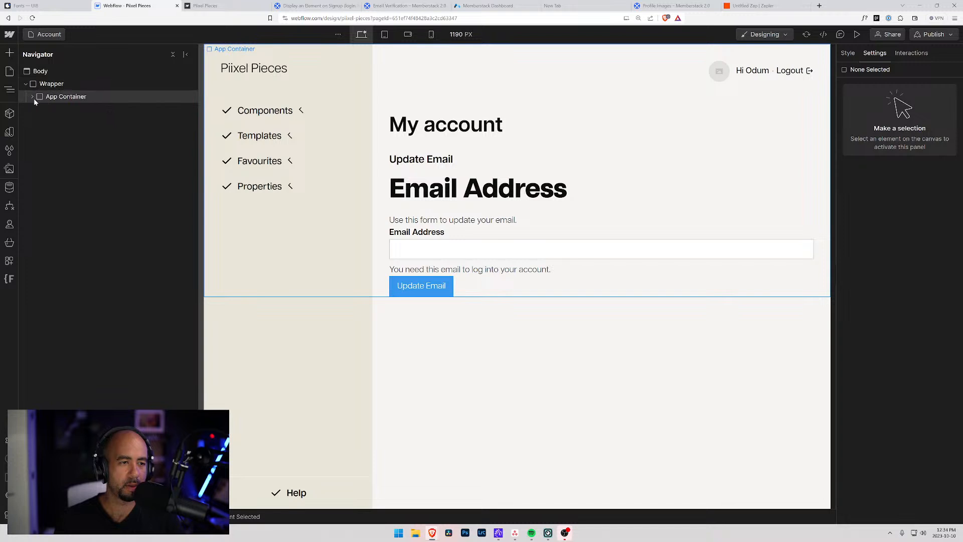
{"action": "left_click", "coordinate": [33, 97]}
{"action": "left_click", "coordinate": [44, 121]}
{"action": "left_click", "coordinate": [38, 122]}
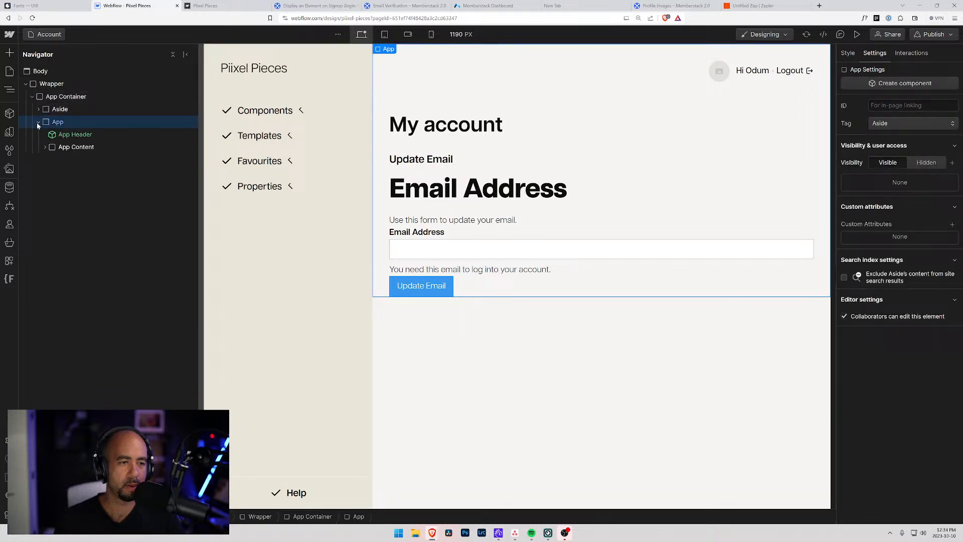
{"action": "left_click", "coordinate": [54, 147]}
{"action": "left_click", "coordinate": [45, 147]}
{"action": "left_click", "coordinate": [68, 173]}
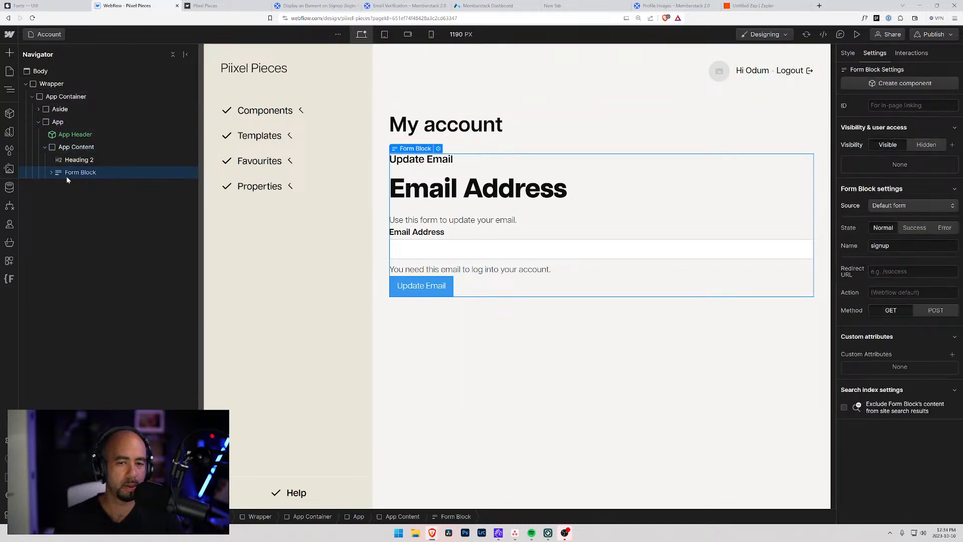
{"action": "key", "text": "Delete"}
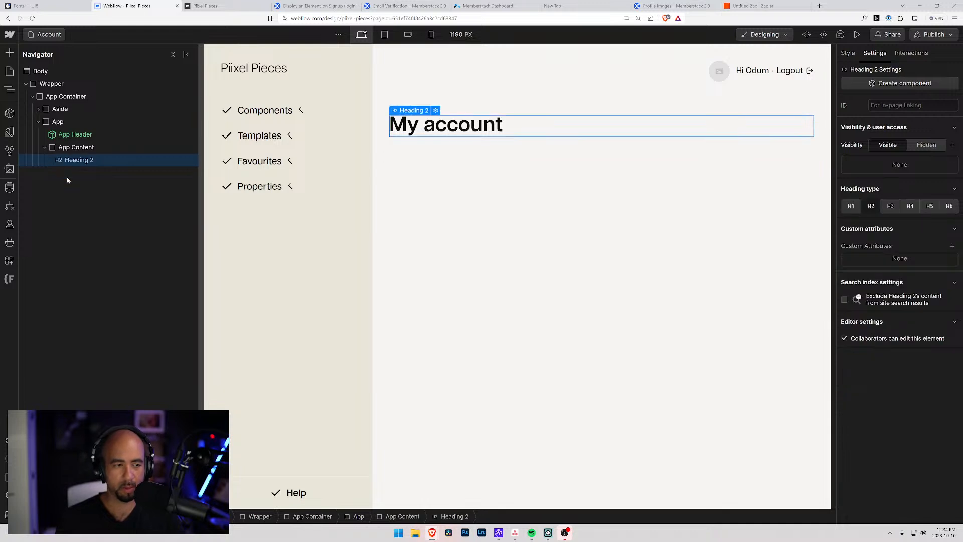
Copy the 3 Tab Profile Form from Memberstack and paste it into App Content.
{"action": "left_click", "coordinate": [73, 149]}
{"action": "key", "text": "ctrl+v"}
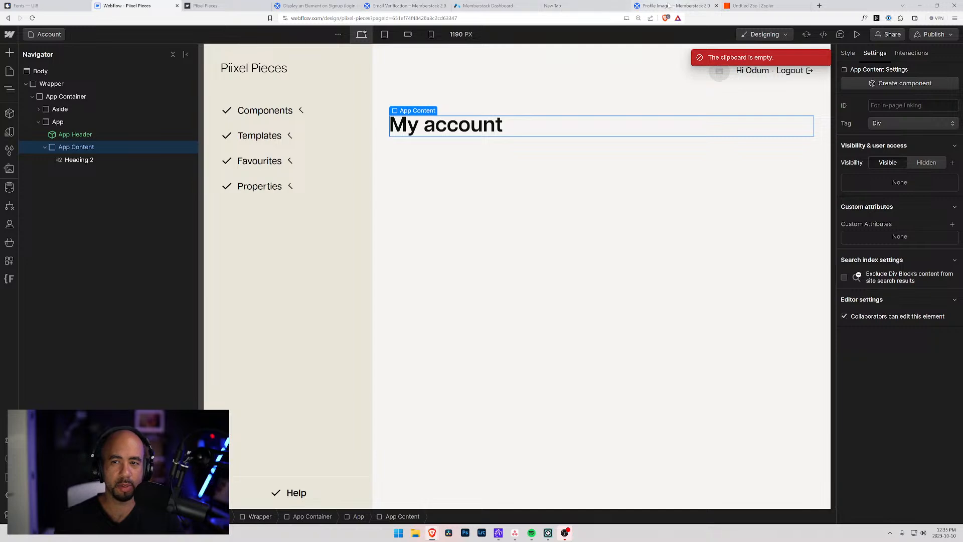
{"action": "left_click", "coordinate": [317, 6]}
{"action": "left_click", "coordinate": [404, 6]}
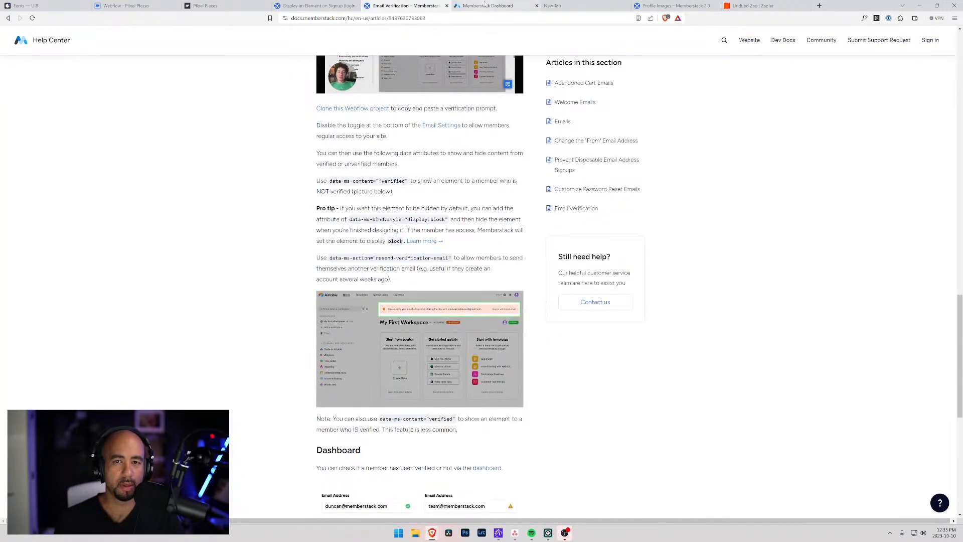
{"action": "left_click", "coordinate": [483, 5]}
{"action": "left_click", "coordinate": [783, 135]}
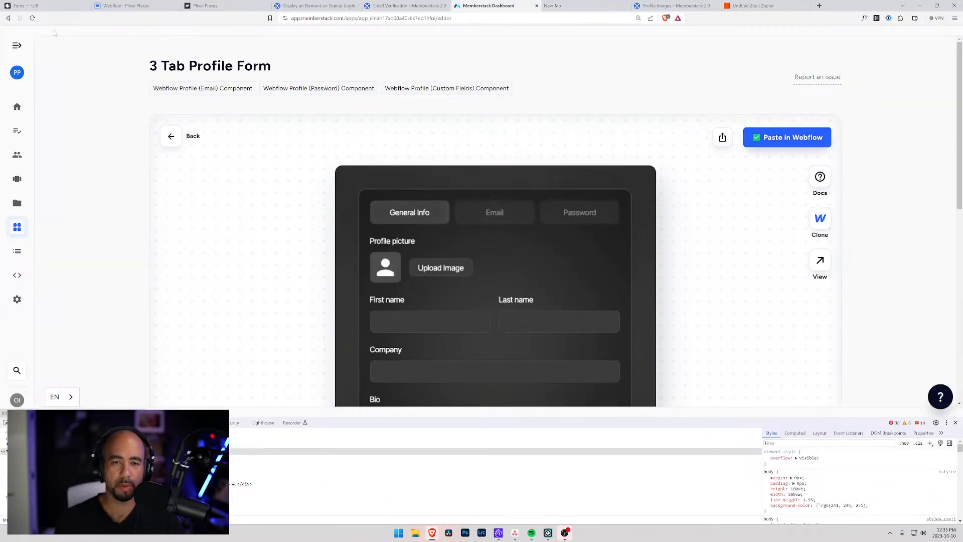
{"action": "left_click", "coordinate": [56, 5]}
{"action": "left_click", "coordinate": [126, 5]}
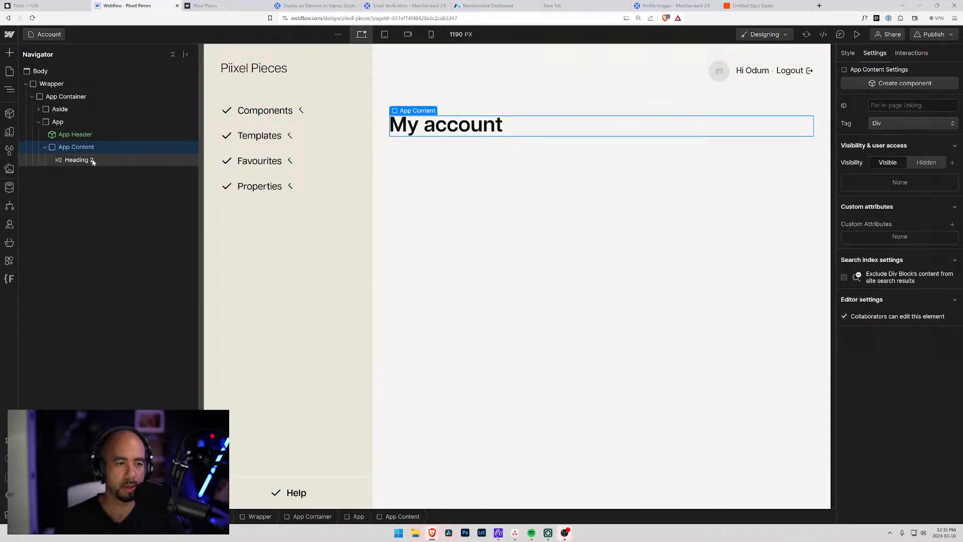
{"action": "key", "text": "ctrl+v"}
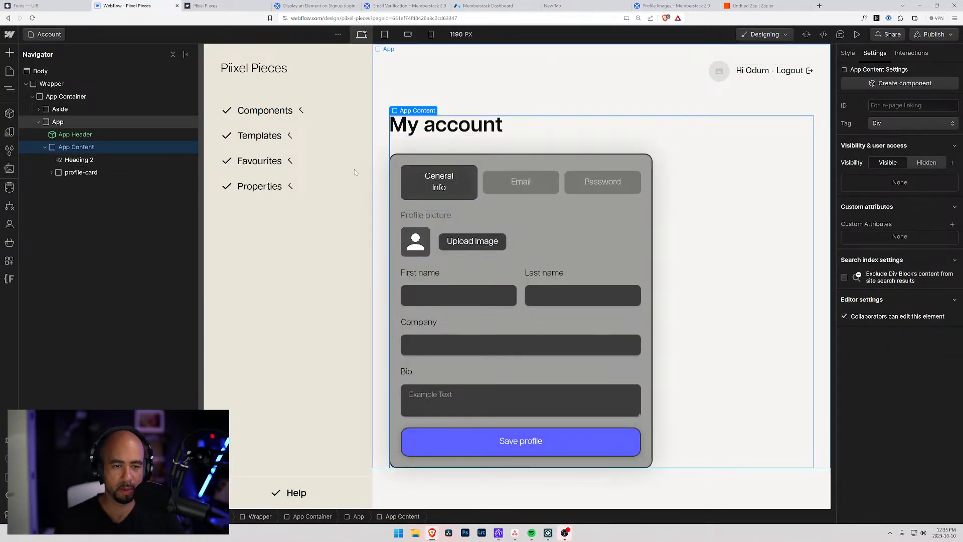
Check the pasted form's data-ms-form="profile" attribute, then open the Members Template page.
{"action": "left_click", "coordinate": [50, 172]}
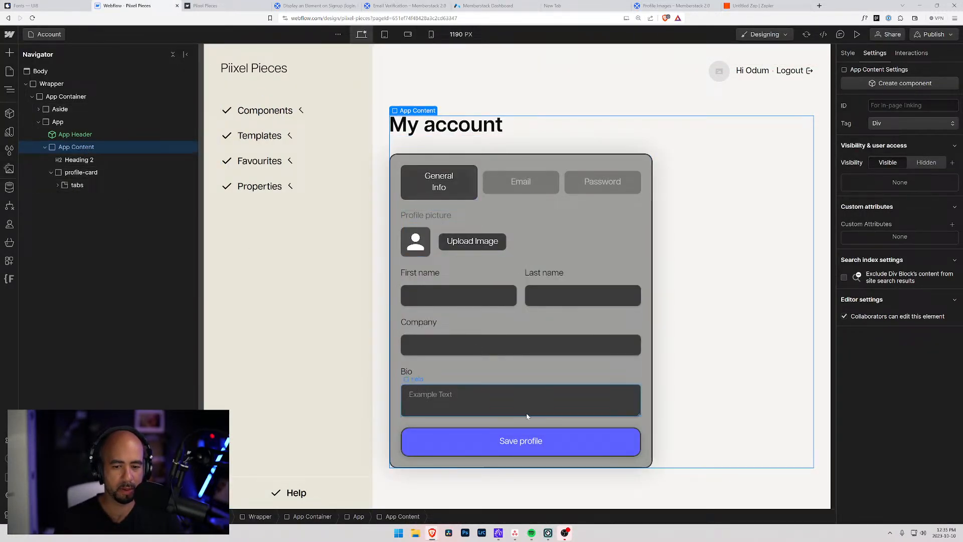
{"action": "left_click", "coordinate": [526, 440]}
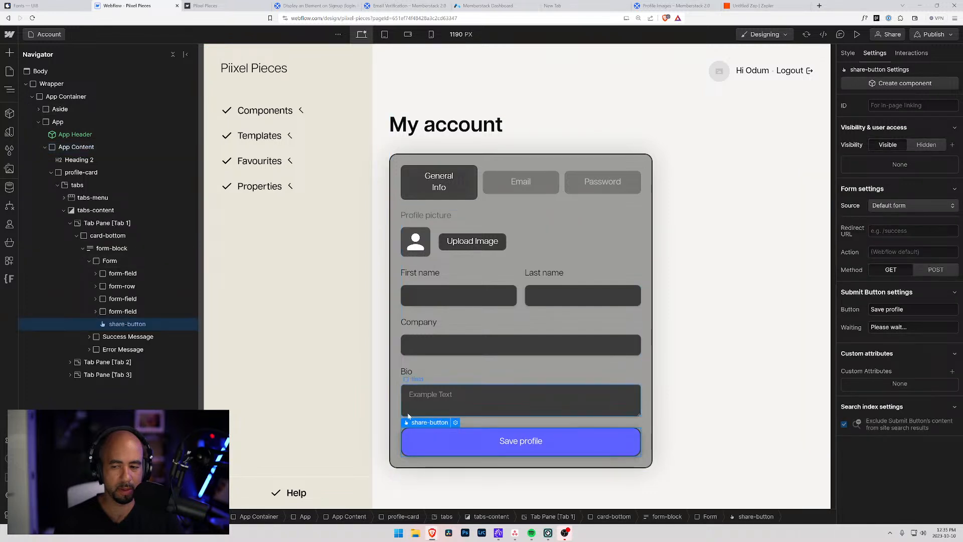
{"action": "left_click", "coordinate": [123, 312]}
{"action": "left_click", "coordinate": [110, 261]}
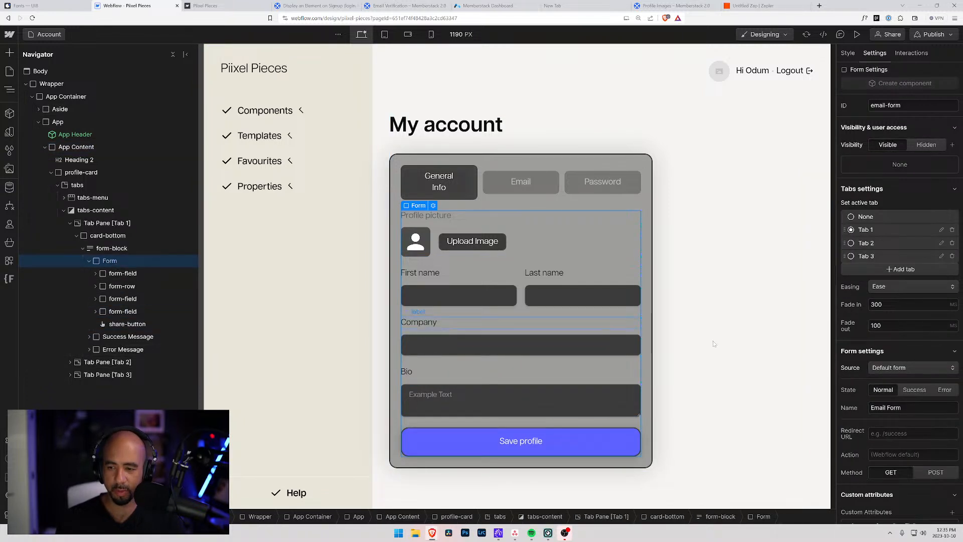
{"action": "scroll", "coordinate": [882, 374], "scroll_direction": "down", "scroll_amount": 3}
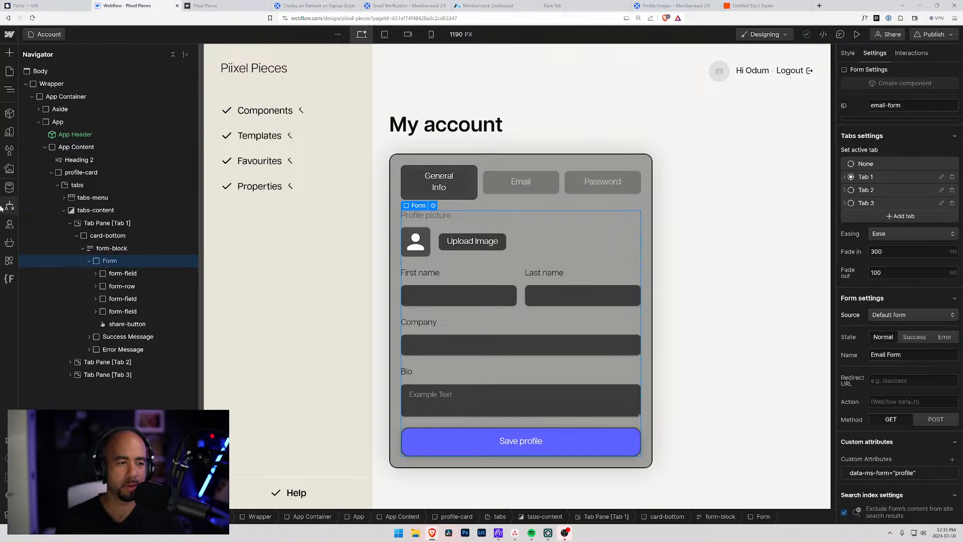
{"action": "left_click", "coordinate": [8, 73]}
{"action": "left_click", "coordinate": [63, 379]}
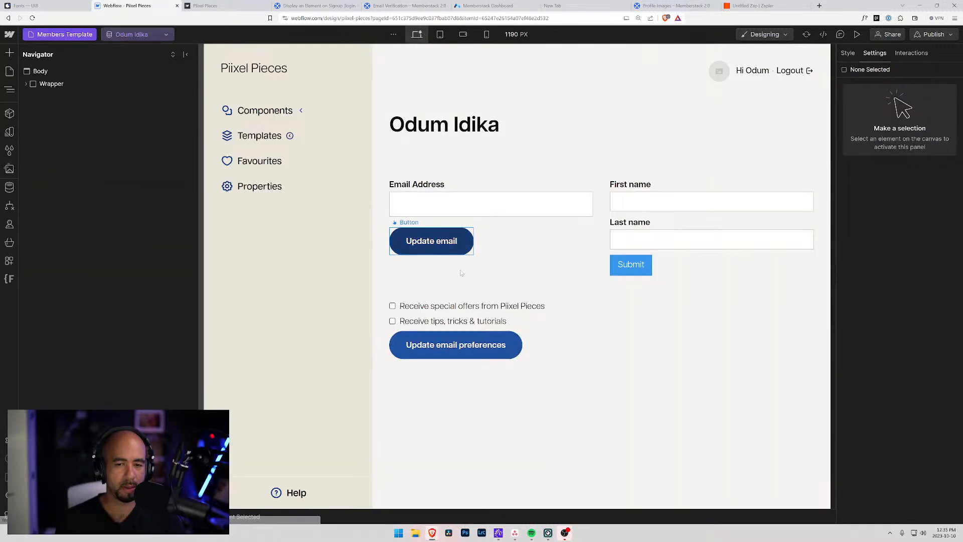
Add the custom attribute data-ms-form="profile" to the first/last name Profile Form.
{"action": "left_click", "coordinate": [635, 230]}
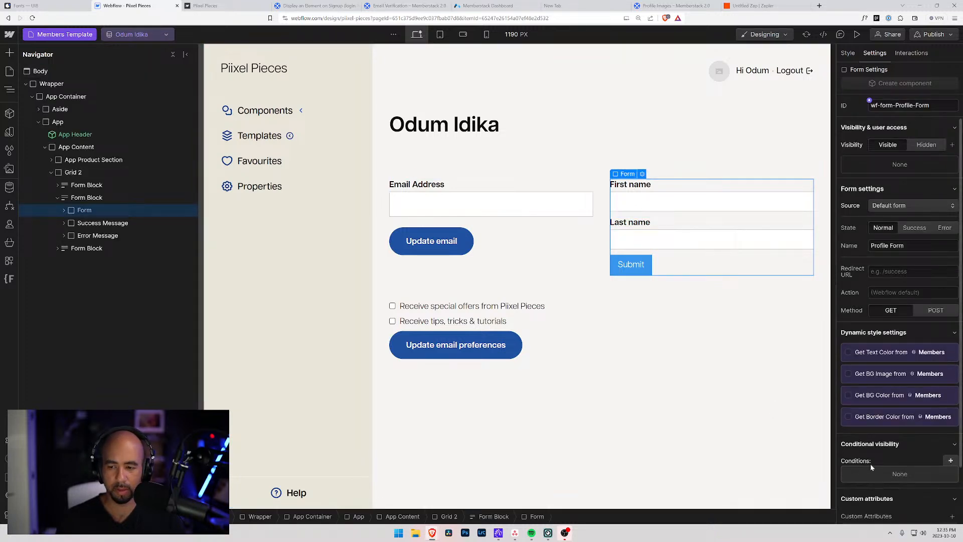
{"action": "scroll", "coordinate": [866, 466], "scroll_direction": "down", "scroll_amount": 2}
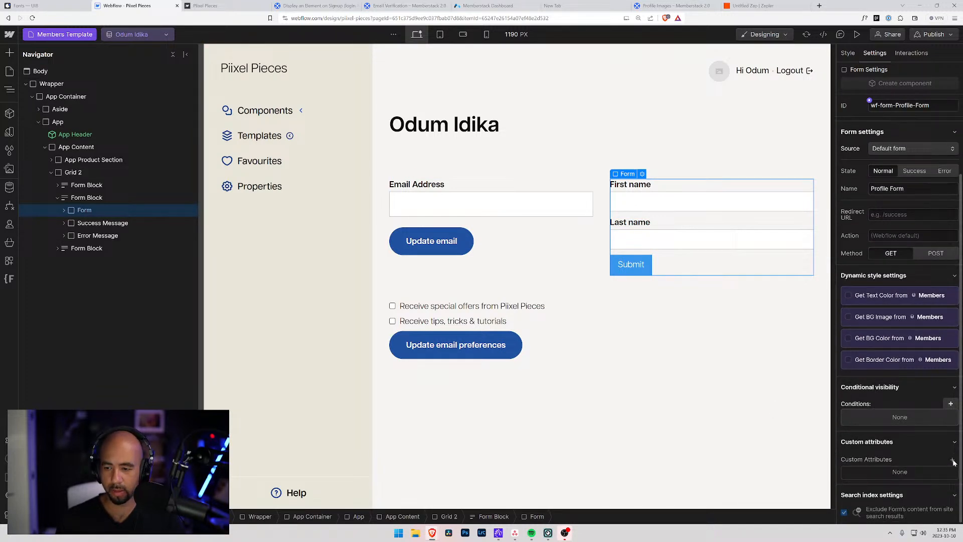
{"action": "left_click", "coordinate": [953, 460]}
{"action": "type", "text": "data-ms-form"}
{"action": "key", "text": "Tab"}
{"action": "type", "text": "preof"}
{"action": "key", "text": "BackSpace"}
{"action": "key", "text": "BackSpace"}
{"action": "key", "text": "BackSpace"}
{"action": "type", "text": "ofile"}
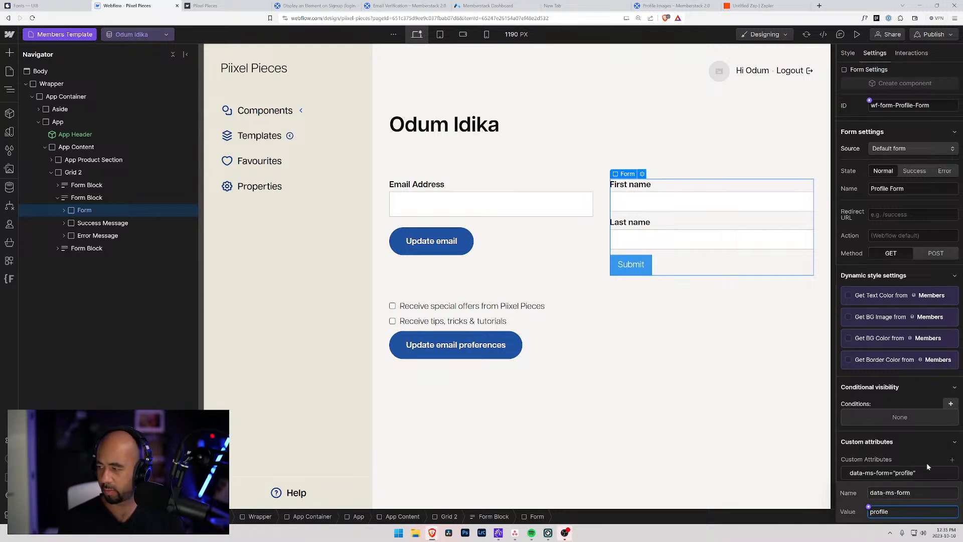
{"action": "key", "text": "Return"}
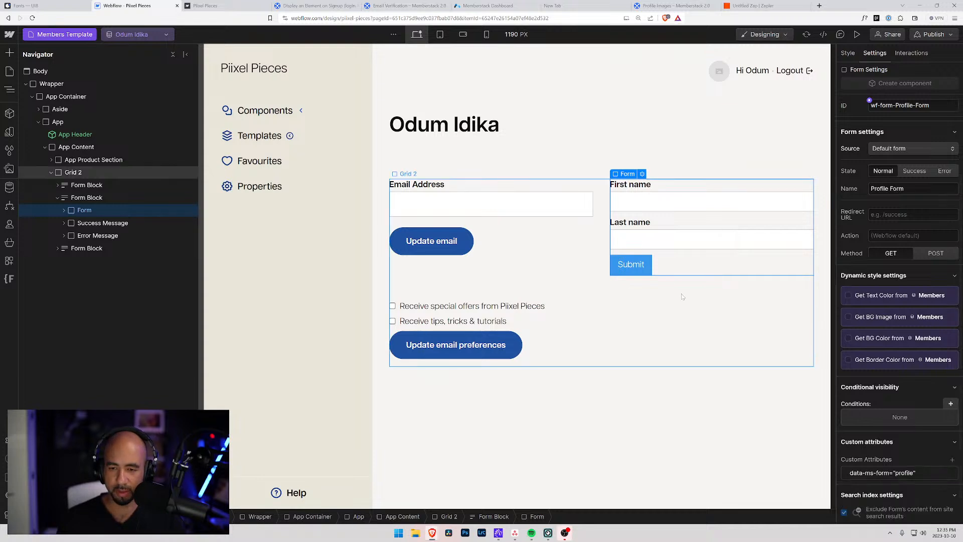
Select the form's Submit button and start editing its class in the Style panel.
{"action": "left_click", "coordinate": [641, 268]}
{"action": "left_click", "coordinate": [847, 53]}
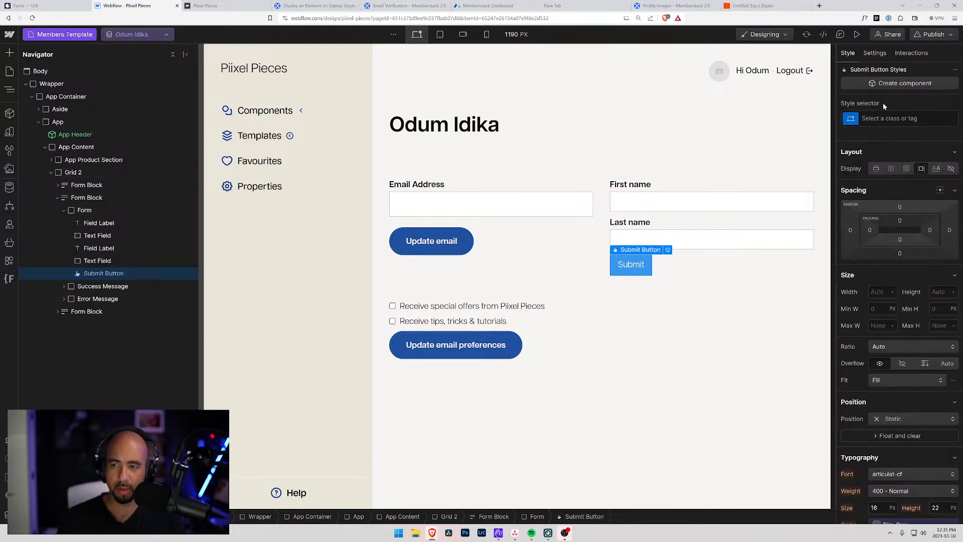
{"action": "left_click", "coordinate": [898, 118]}
Replace the submit button's class with the site's standard Button class.
{"action": "type", "text": "Save"}
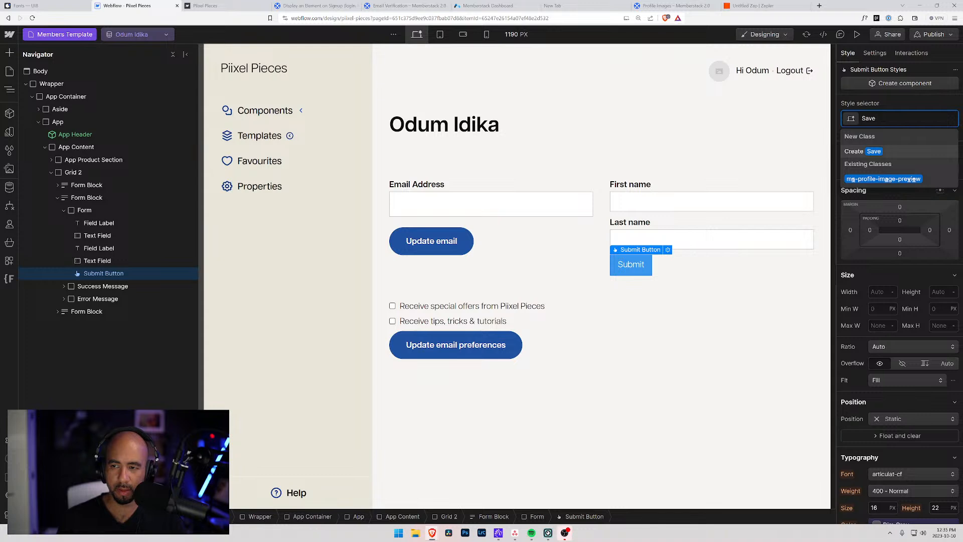
{"action": "left_click_drag", "start_coordinate": [896, 120], "coordinate": [822, 124]}
{"action": "type", "text": "Button"}
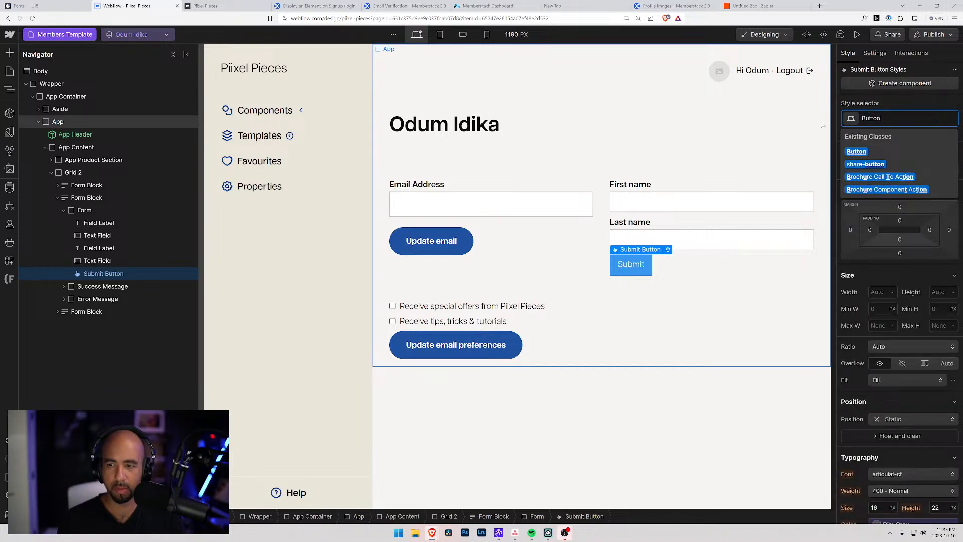
{"action": "key", "text": "Return"}
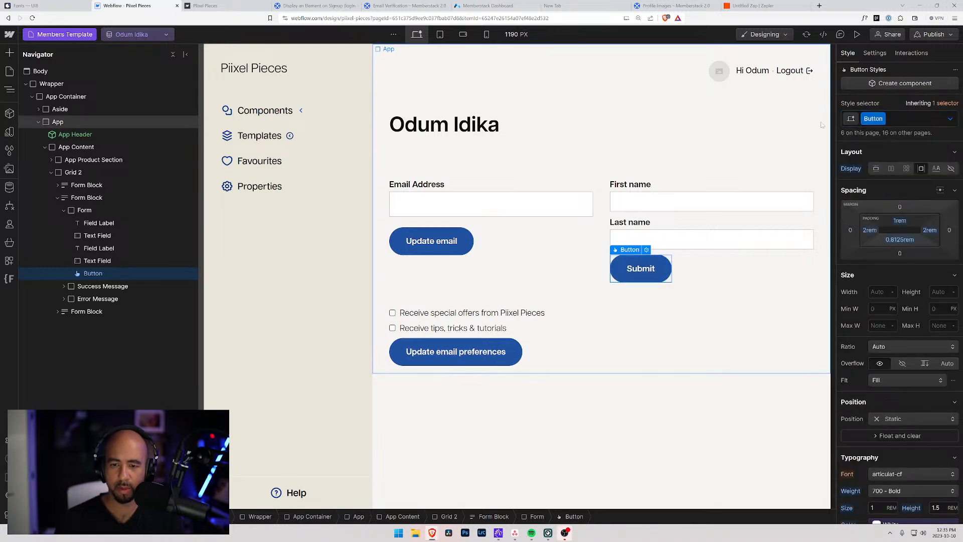
Change the submit button's label text to 'Save'.
{"action": "double_click", "coordinate": [644, 271]}
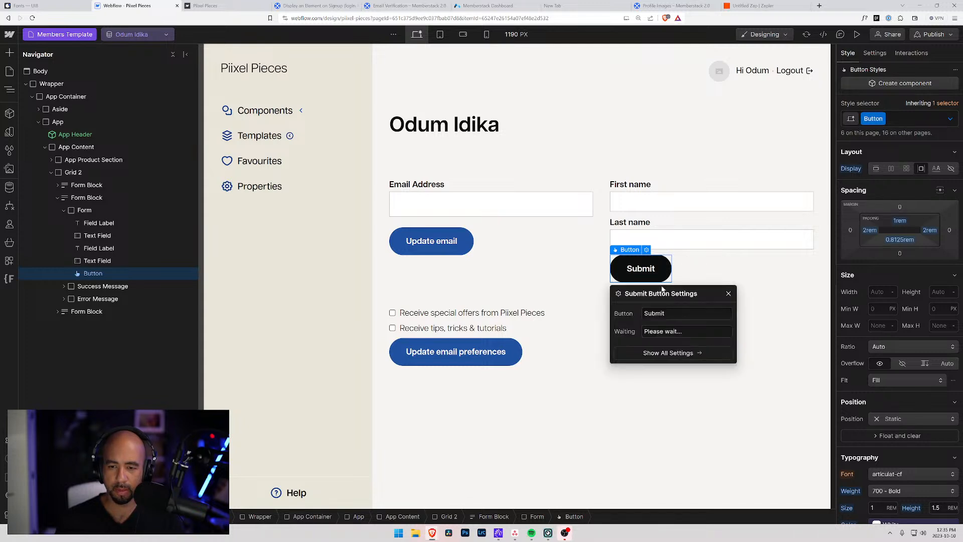
{"action": "left_click", "coordinate": [673, 312]}
{"action": "type", "text": "Save"}
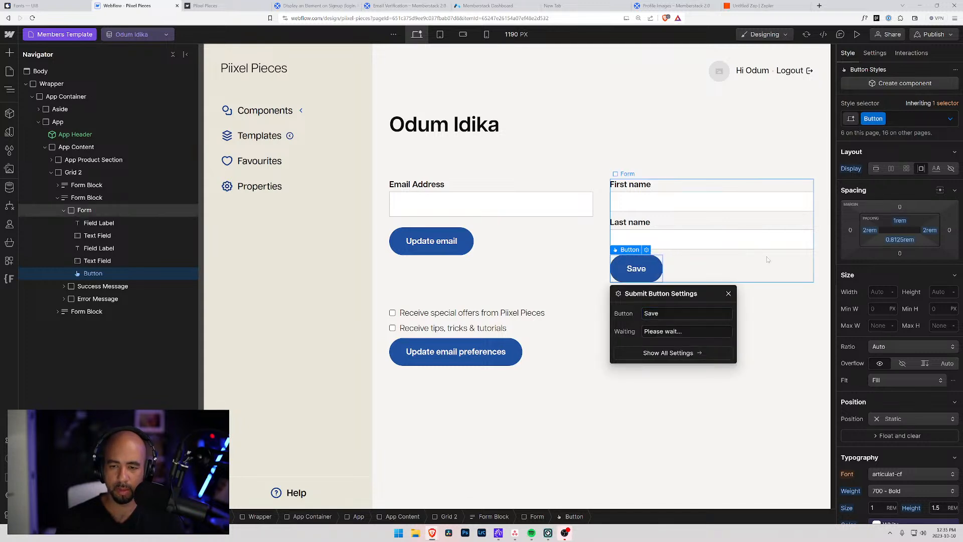
{"action": "left_click", "coordinate": [768, 259]}
{"action": "left_click", "coordinate": [641, 326]}
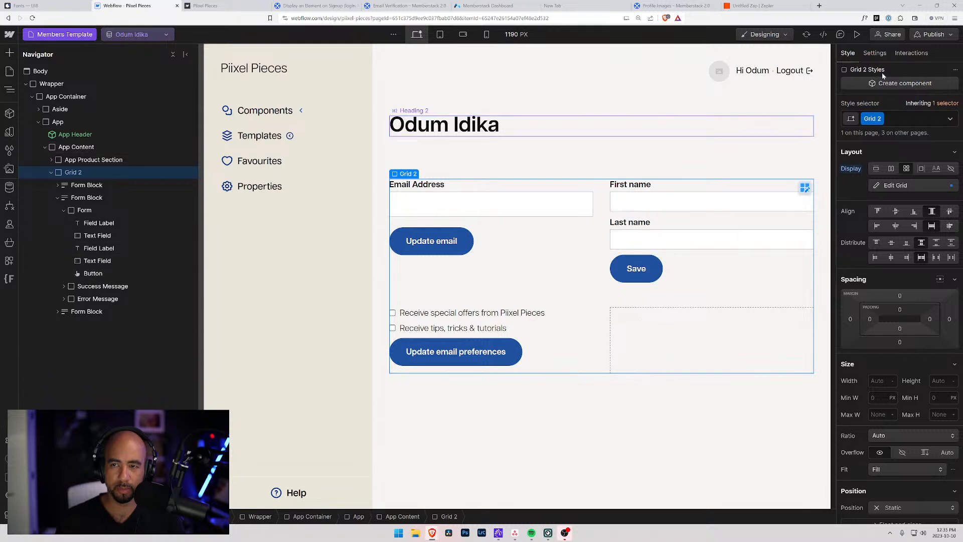
Publish the site to the pixel-pieces.webflow.io staging domain.
{"action": "left_click", "coordinate": [926, 36]}
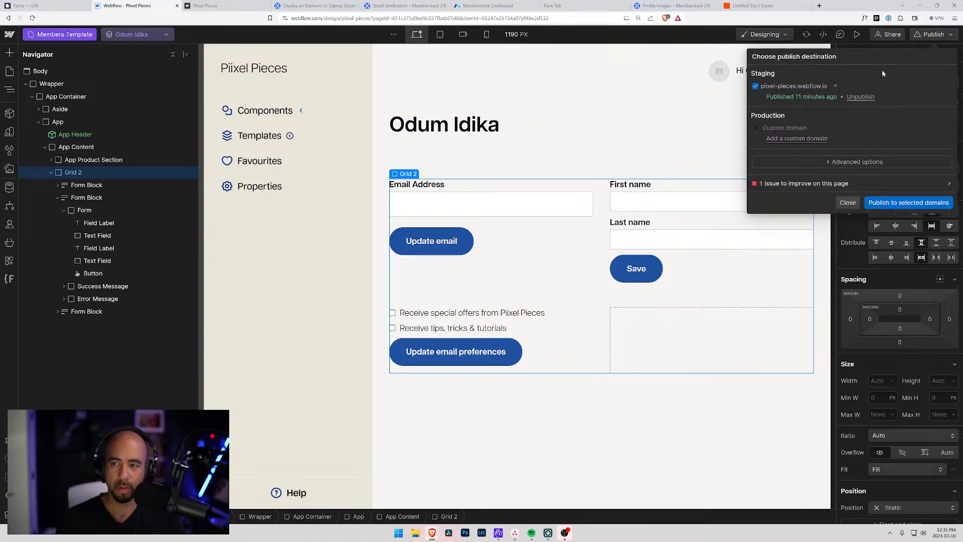
{"action": "left_click", "coordinate": [894, 200]}
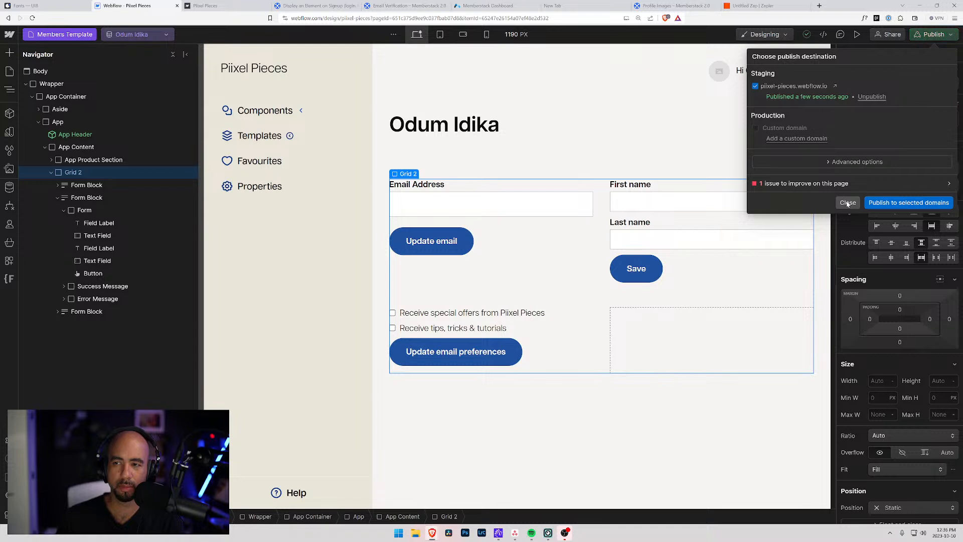
{"action": "left_click", "coordinate": [847, 203]}
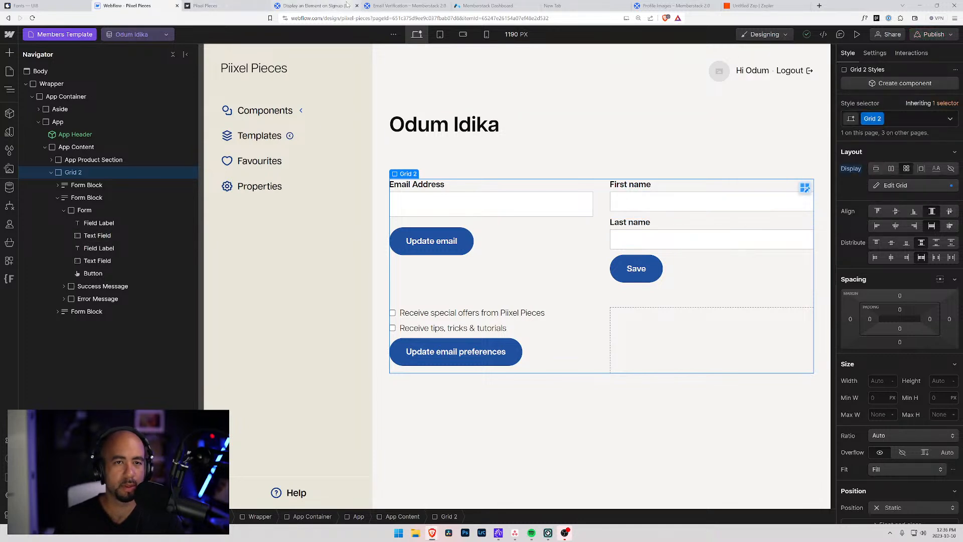
On the reloaded live member page, enter a new first and last name and save the profile.
{"action": "left_click", "coordinate": [237, 5]}
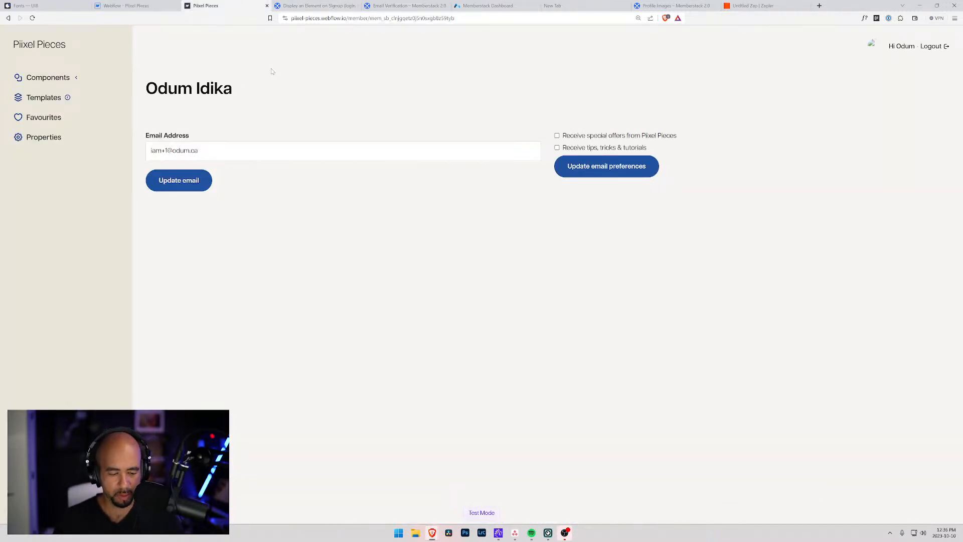
{"action": "key", "text": "ctrl+r"}
{"action": "left_click", "coordinate": [647, 149]}
{"action": "key", "text": "ctrl+a"}
{"action": "type", "text": "Mike"}
{"action": "key", "text": "Tab"}
{"action": "type", "text": "J"}
{"action": "left_click", "coordinate": [645, 241]}
{"action": "left_click", "coordinate": [578, 204]}
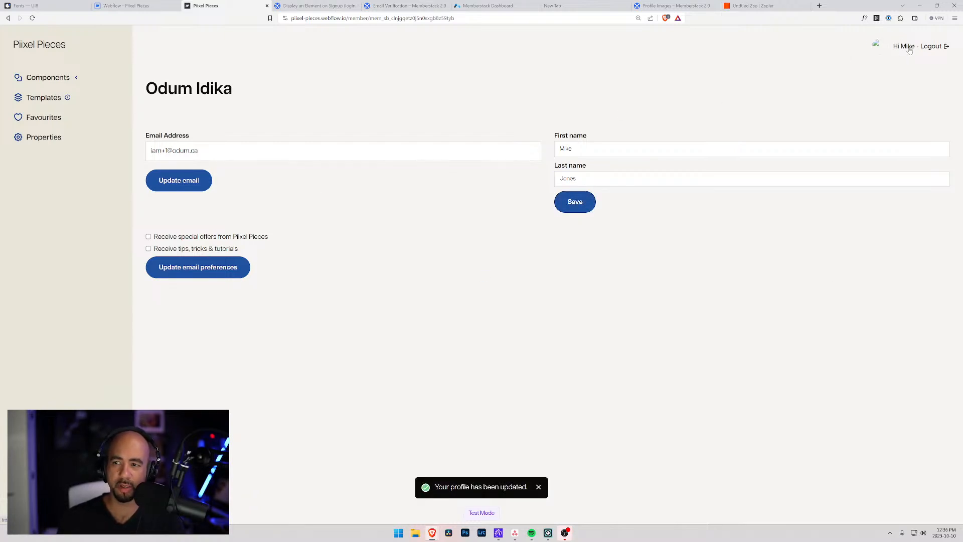
{"action": "left_click", "coordinate": [139, 4]}
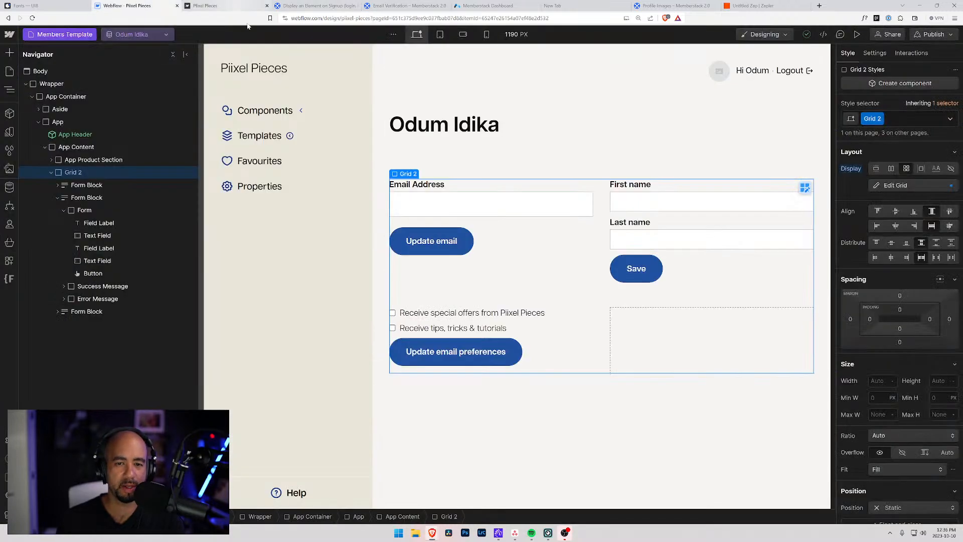
{"action": "left_click", "coordinate": [215, 5]}
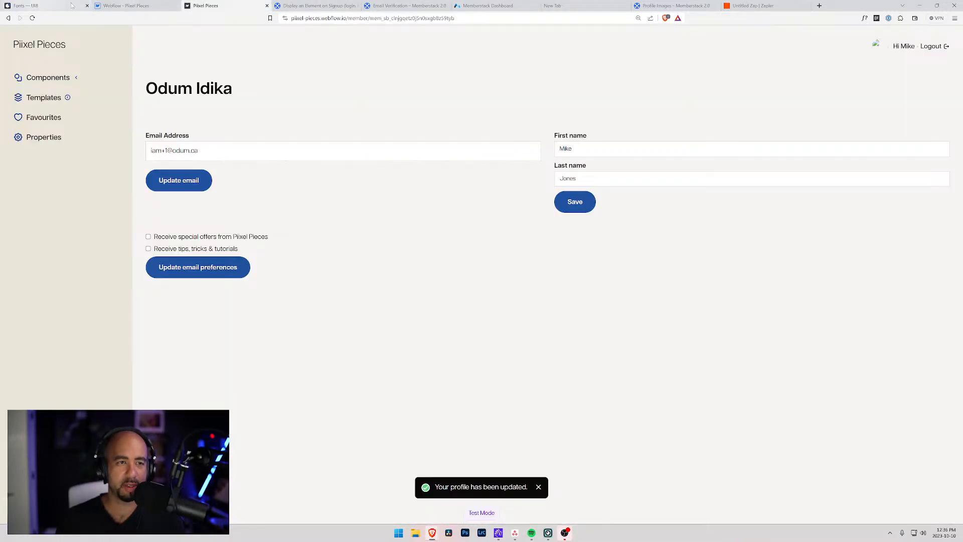
Browse Memberstack's Profile (Password) components, including Update Password, then return to the member page.
{"action": "left_click", "coordinate": [498, 6]}
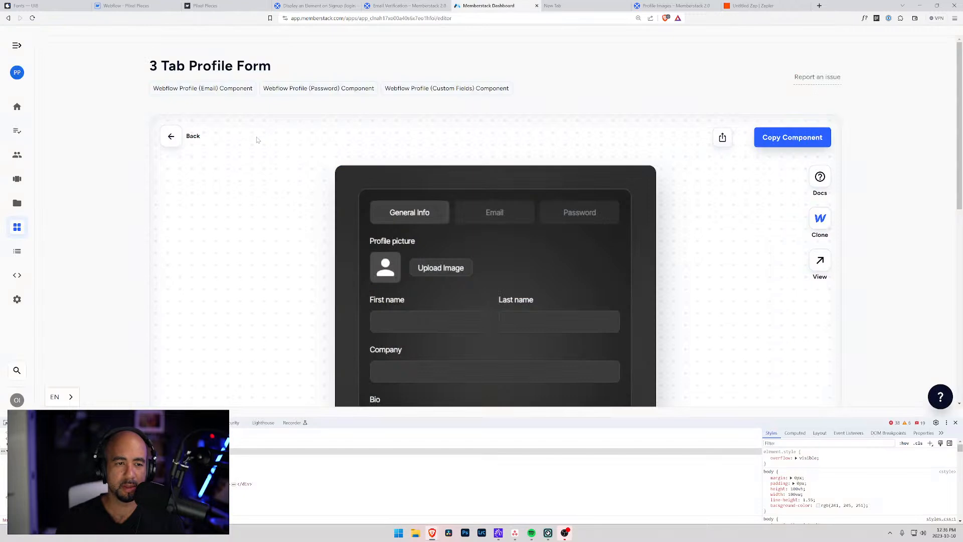
{"action": "left_click", "coordinate": [172, 136]}
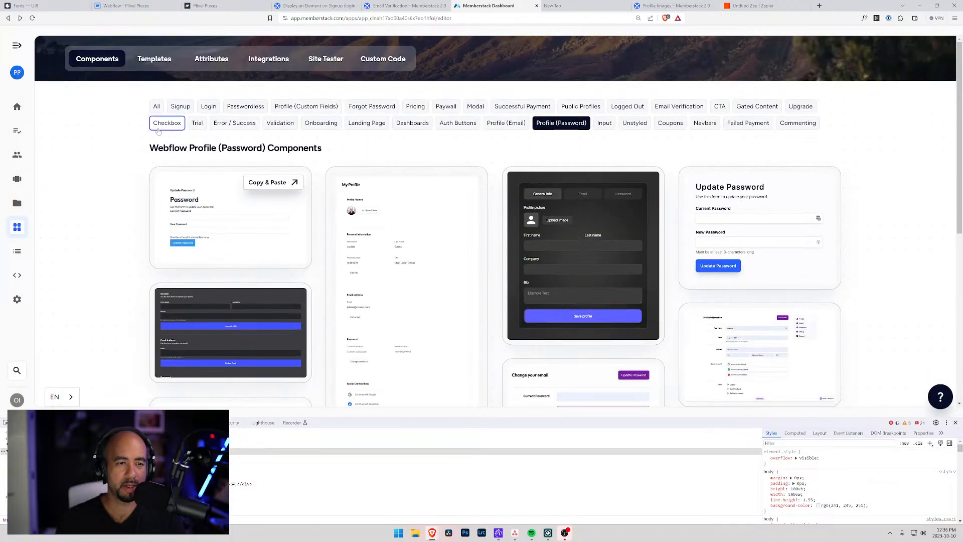
{"action": "mouse_move", "coordinate": [709, 201]}
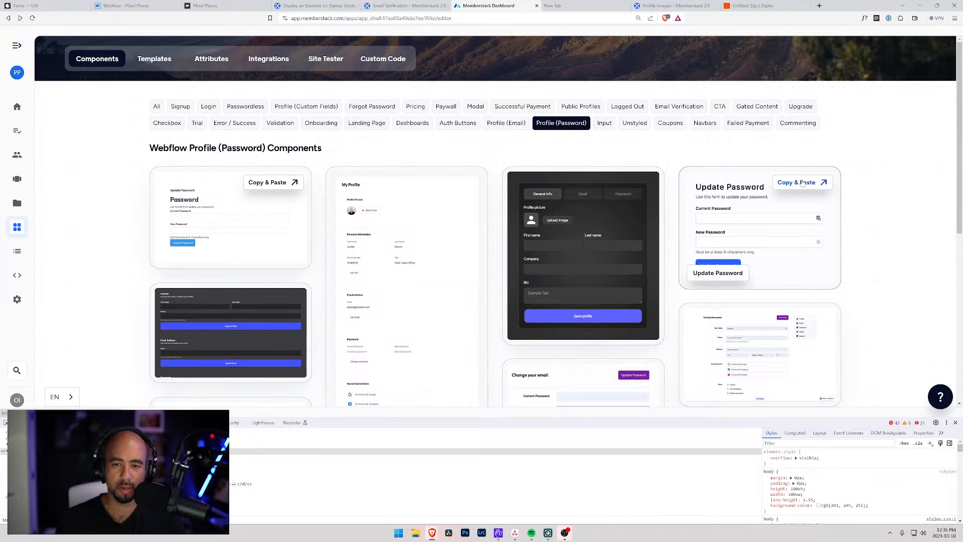
{"action": "left_click", "coordinate": [215, 6]}
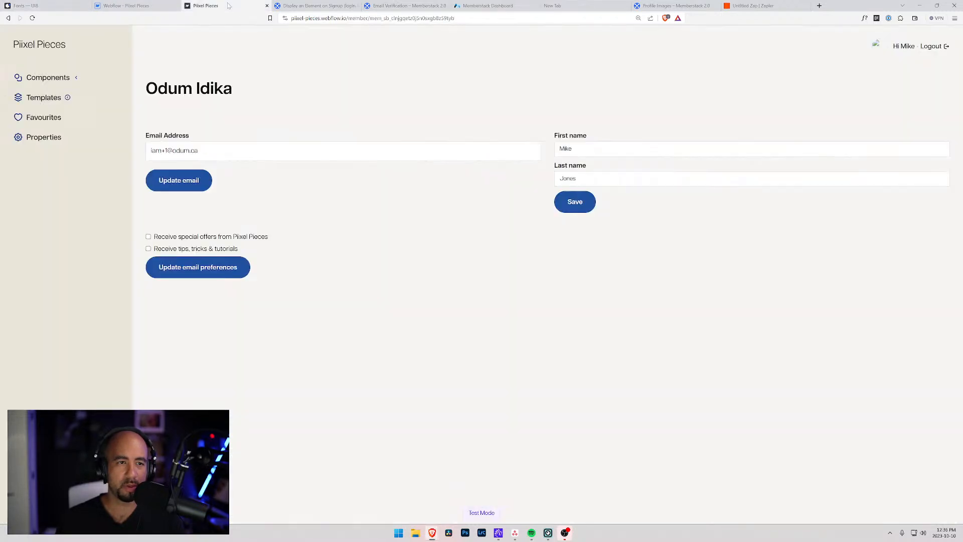
Go back to the Members Template page in Webflow Designer.
{"action": "left_click", "coordinate": [114, 6]}
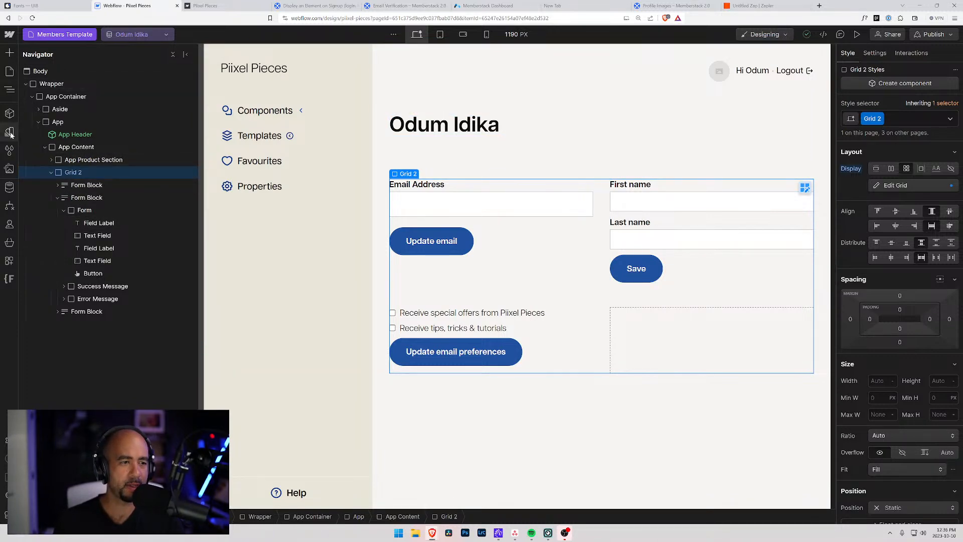
Look at the Members Only page, then go to the Account page.
{"action": "left_click", "coordinate": [11, 74]}
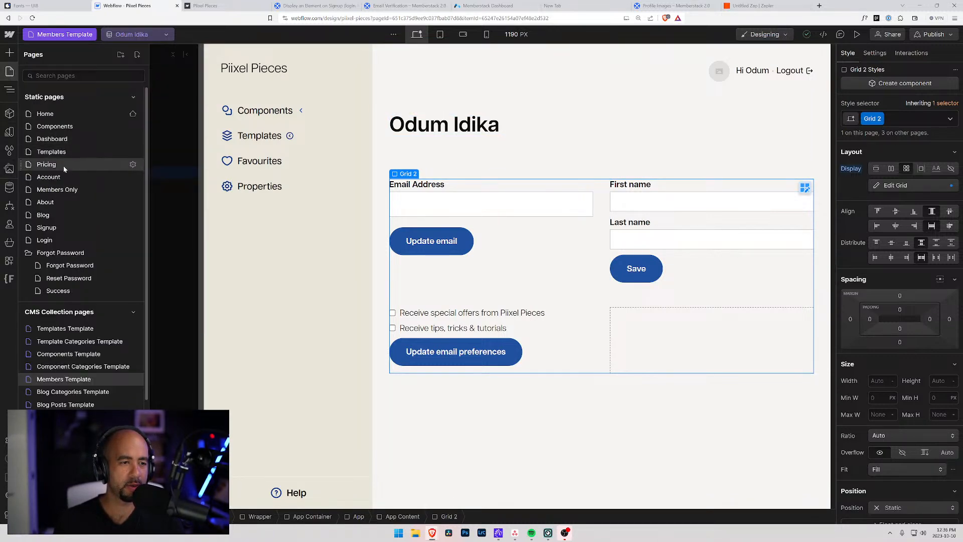
{"action": "left_click", "coordinate": [59, 191]}
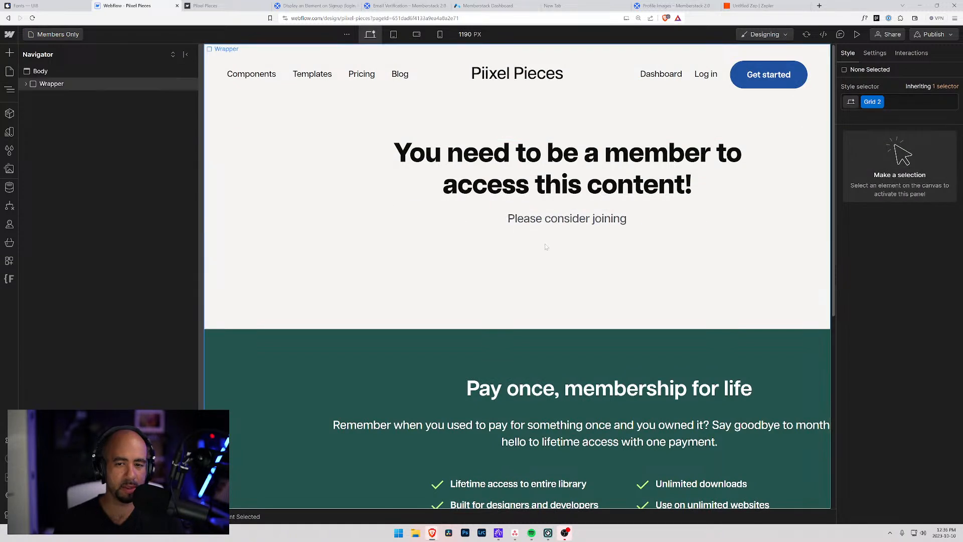
{"action": "left_click", "coordinate": [10, 71]}
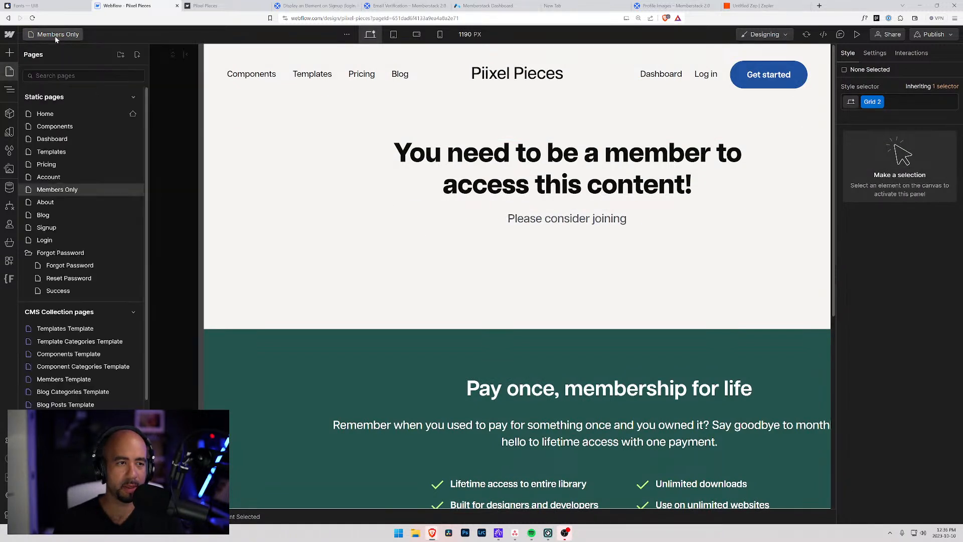
{"action": "left_click", "coordinate": [50, 176]}
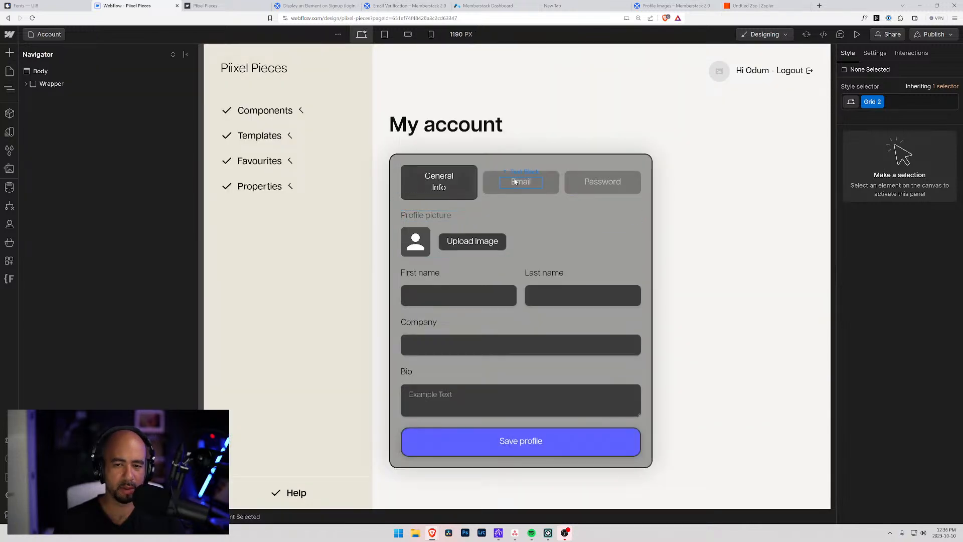
Make the profile card's Password tab active and inspect its Current and New password inputs.
{"action": "left_click", "coordinate": [485, 172]}
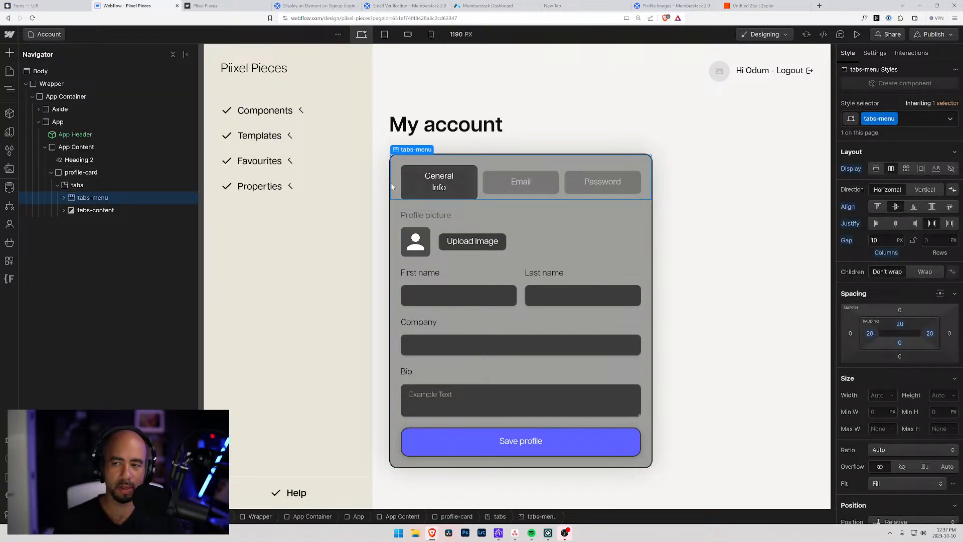
{"action": "left_click", "coordinate": [874, 54]}
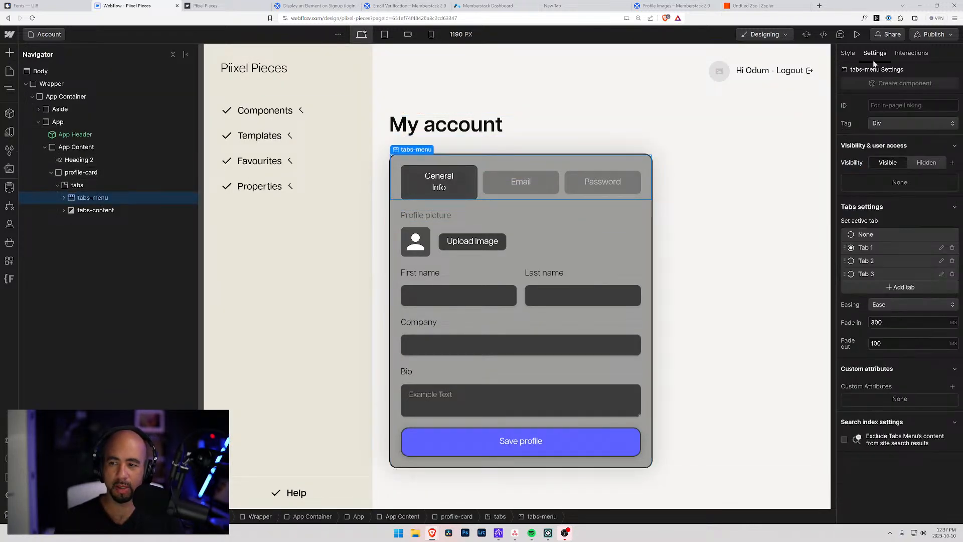
{"action": "left_click", "coordinate": [851, 262]}
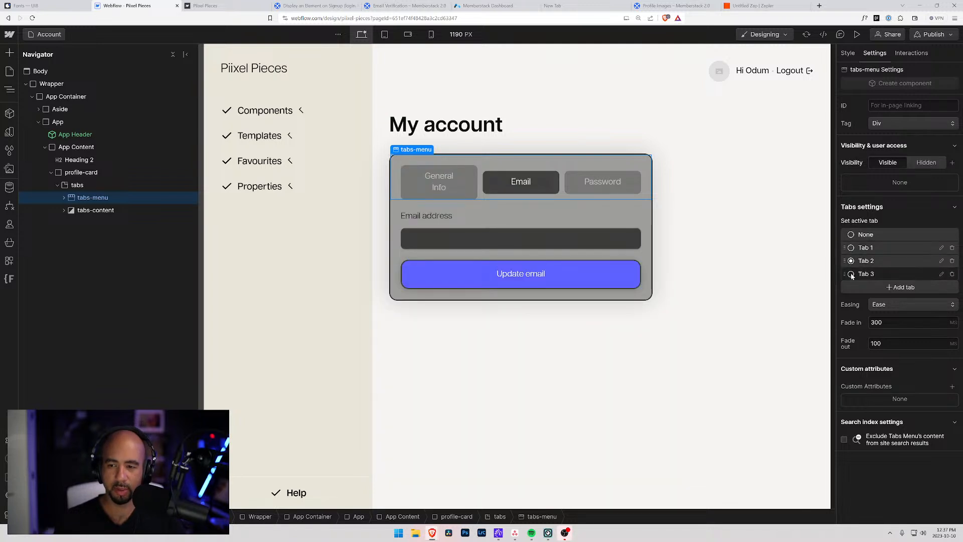
{"action": "left_click", "coordinate": [851, 274]}
{"action": "left_click", "coordinate": [597, 185]}
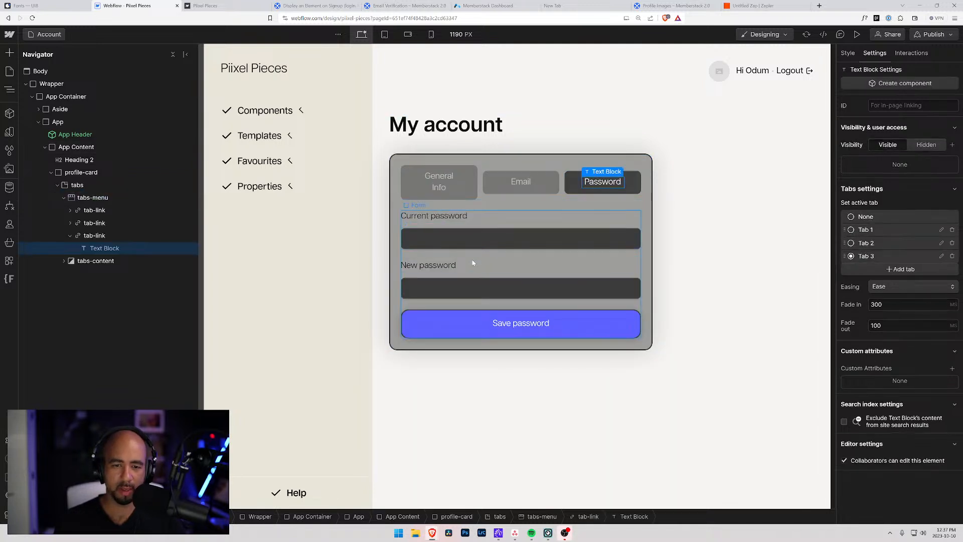
{"action": "left_click", "coordinate": [472, 257]}
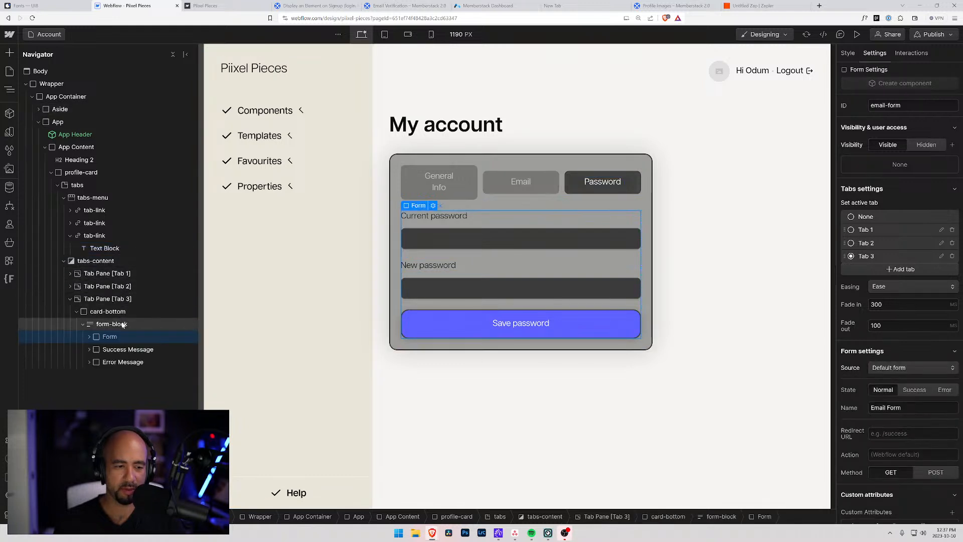
{"action": "scroll", "coordinate": [900, 430], "scroll_direction": "down", "scroll_amount": 1}
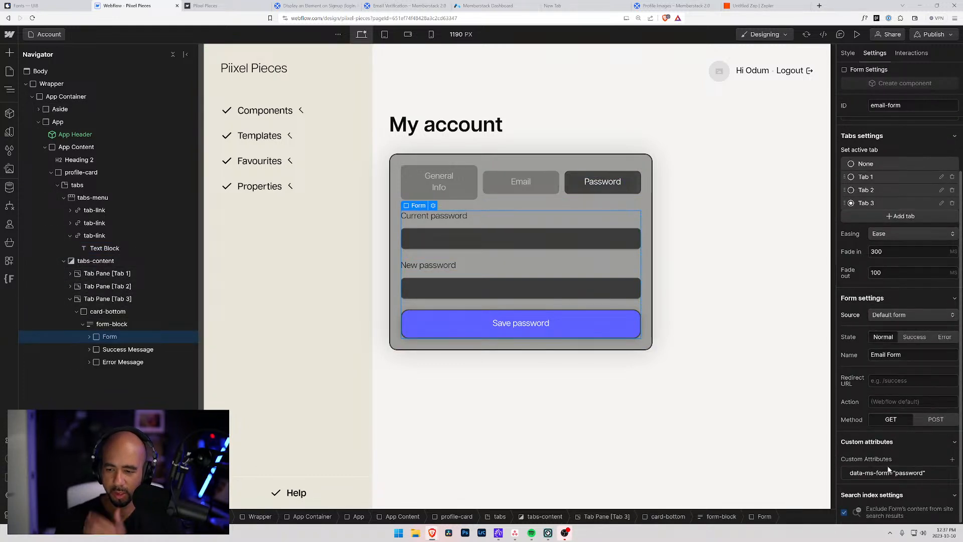
{"action": "left_click", "coordinate": [459, 288]}
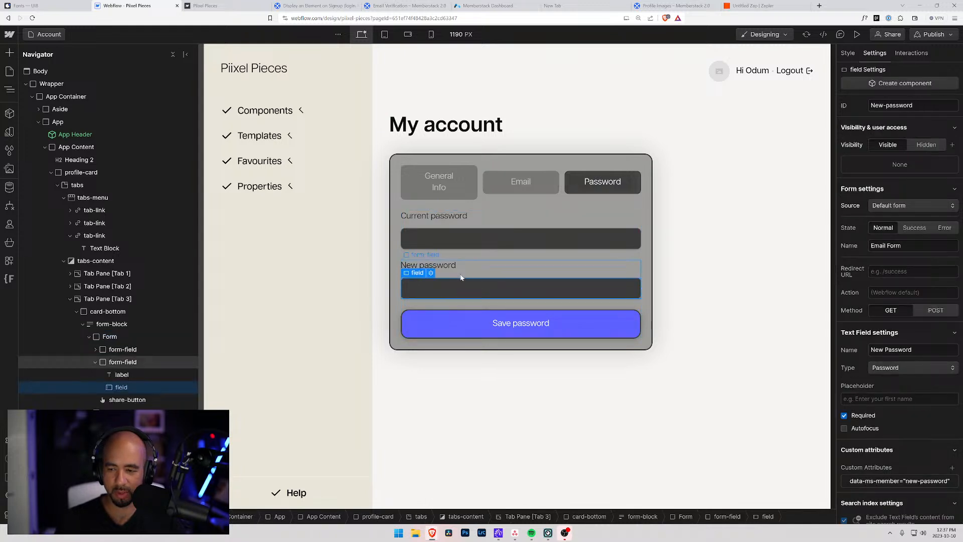
{"action": "left_click", "coordinate": [471, 243]}
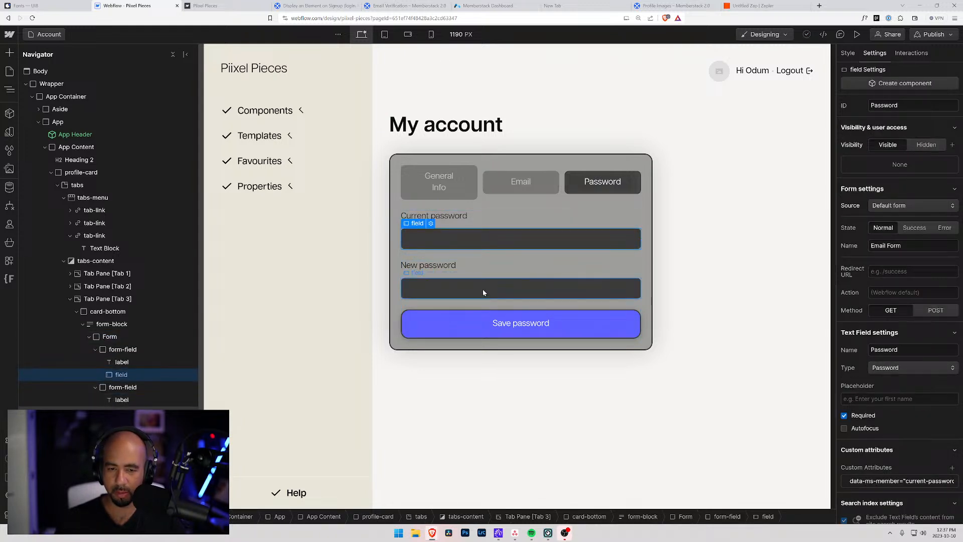
{"action": "left_click", "coordinate": [482, 289]}
{"action": "left_click", "coordinate": [485, 249]}
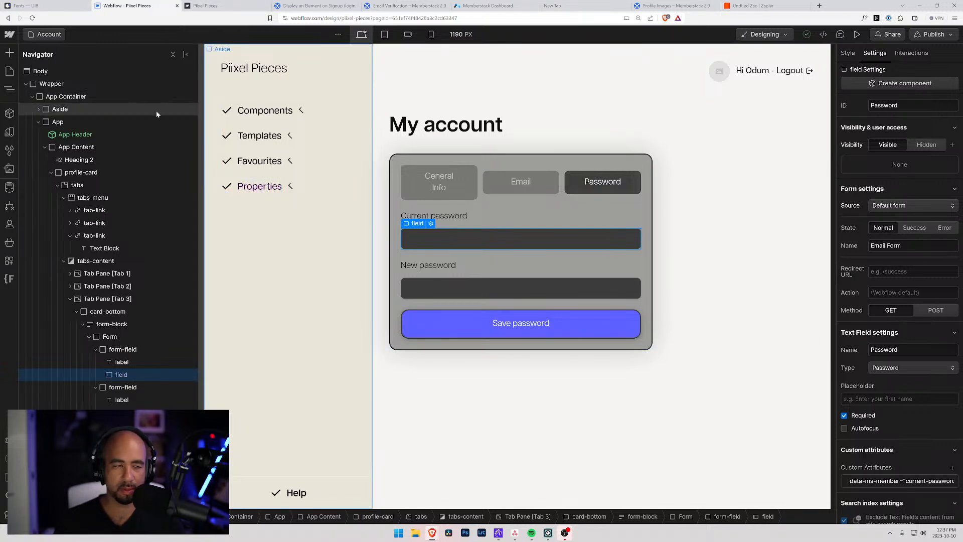
Check the password form's data-ms-form="password" attribute, then go to the Members Template page.
{"action": "left_click", "coordinate": [120, 350]}
{"action": "left_click", "coordinate": [112, 337]}
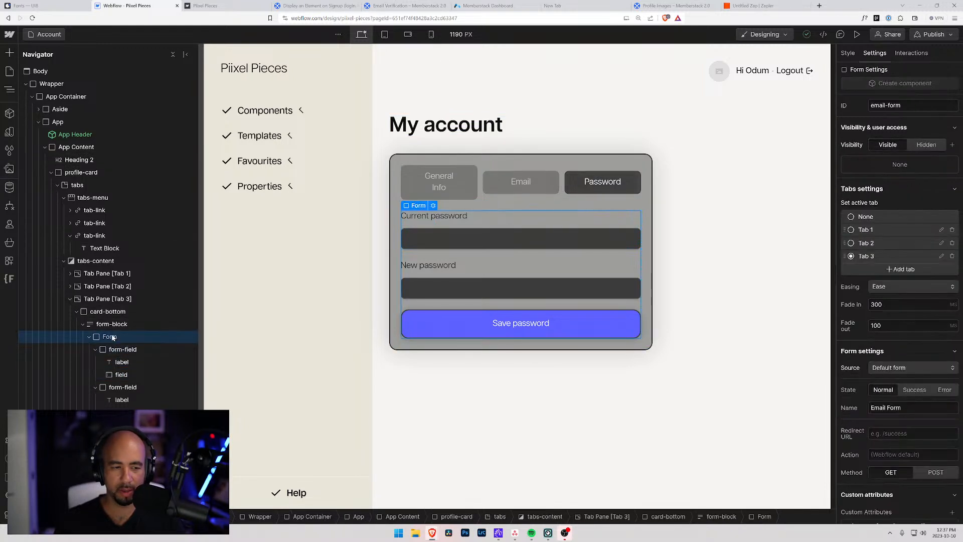
{"action": "left_click", "coordinate": [113, 325]}
{"action": "scroll", "coordinate": [947, 463], "scroll_direction": "down", "scroll_amount": 3}
{"action": "left_click", "coordinate": [108, 335]}
{"action": "scroll", "coordinate": [885, 454], "scroll_direction": "down", "scroll_amount": 1}
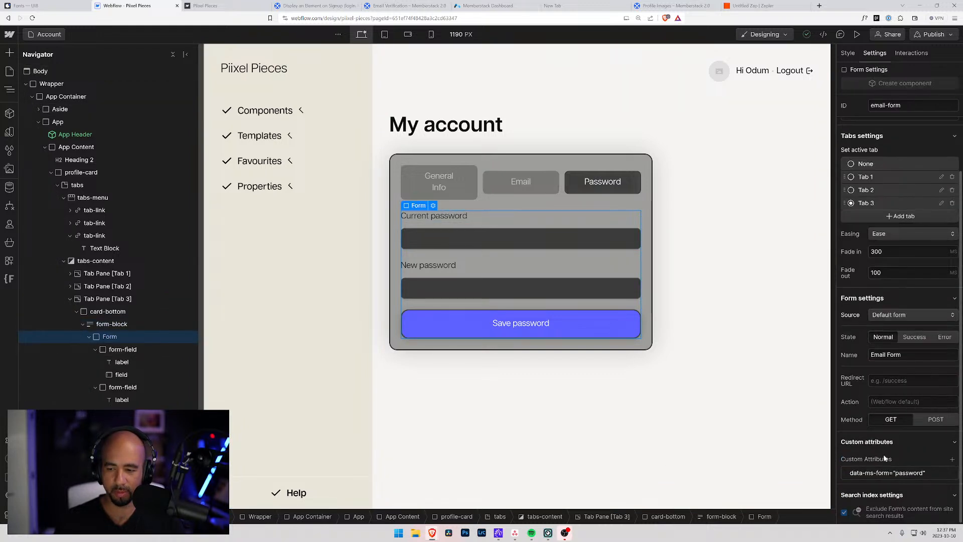
{"action": "left_click", "coordinate": [911, 474]}
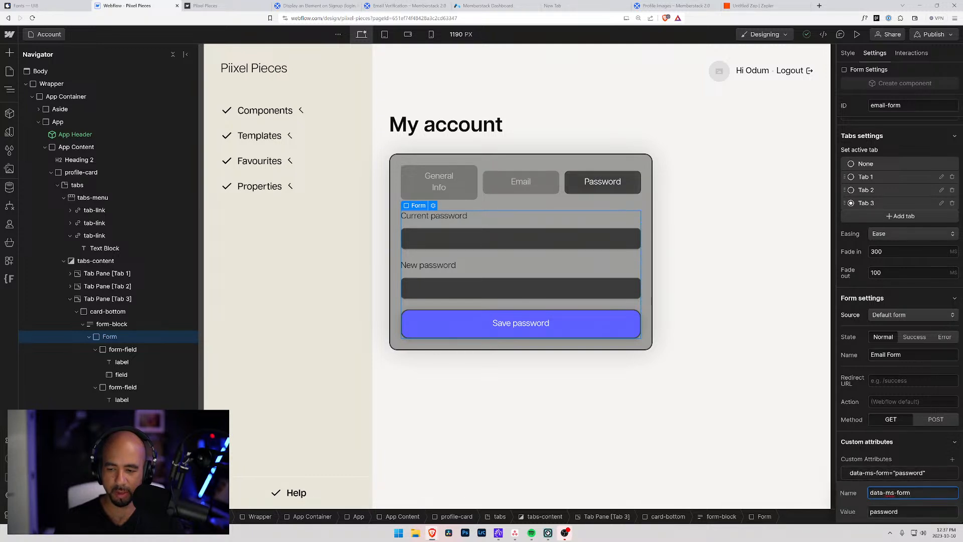
{"action": "key", "text": "Tab"}
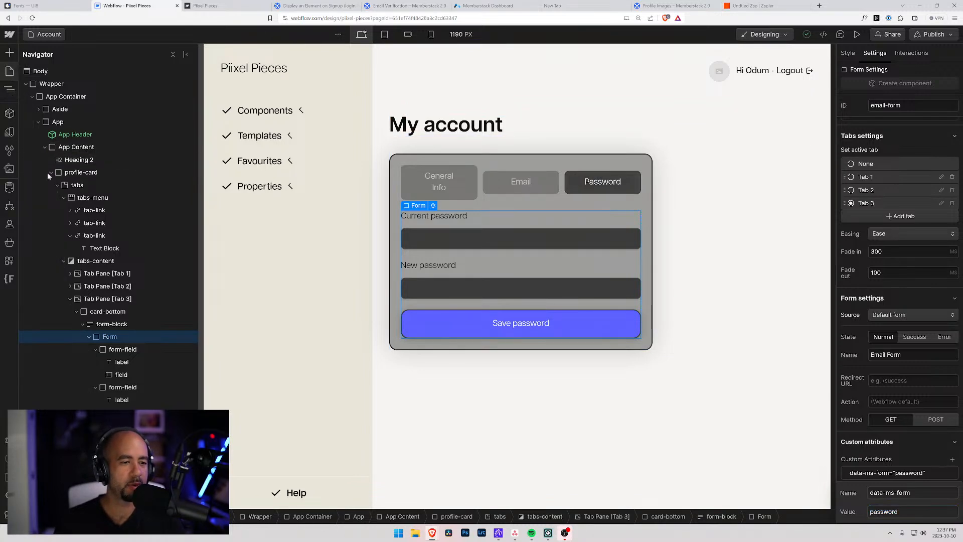
{"action": "key", "text": "p"}
{"action": "left_click", "coordinate": [75, 380]}
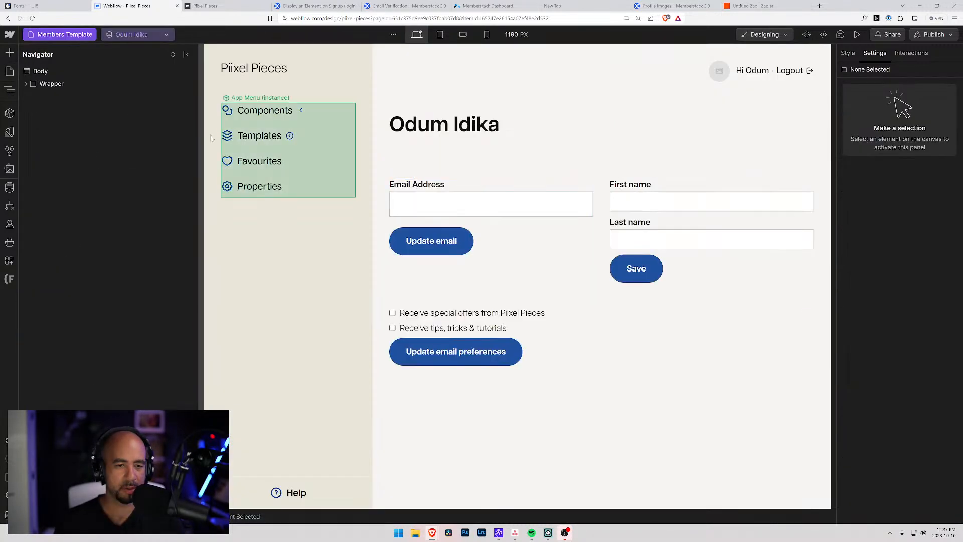
Add a new Form Block to Grid 2 and move it to the bottom-left grid spot.
{"action": "left_click", "coordinate": [507, 271]}
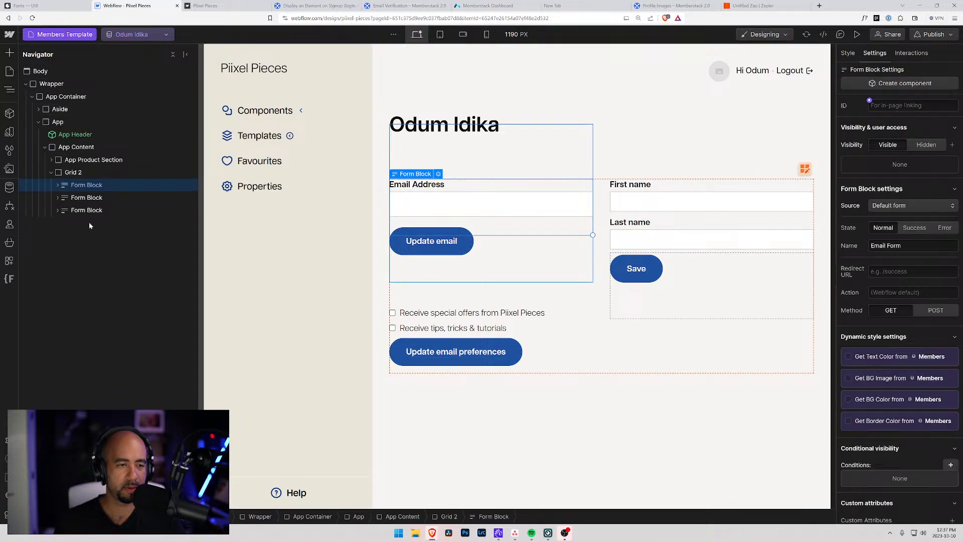
{"action": "left_click", "coordinate": [59, 172]}
{"action": "key", "text": "ctrl+e"}
{"action": "type", "text": "form"}
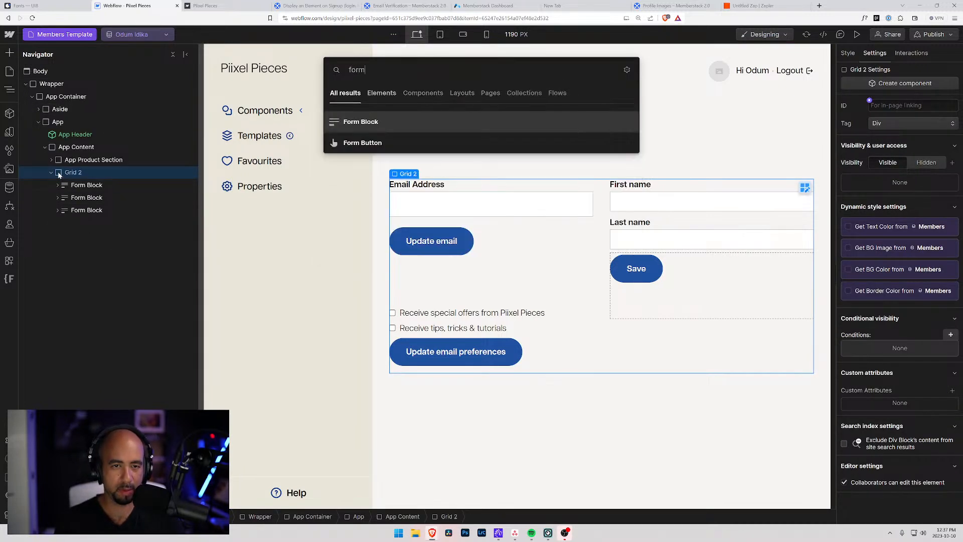
{"action": "key", "text": "Return"}
{"action": "left_click_drag", "start_coordinate": [83, 223], "coordinate": [68, 210]}
{"action": "left_click", "coordinate": [58, 210]}
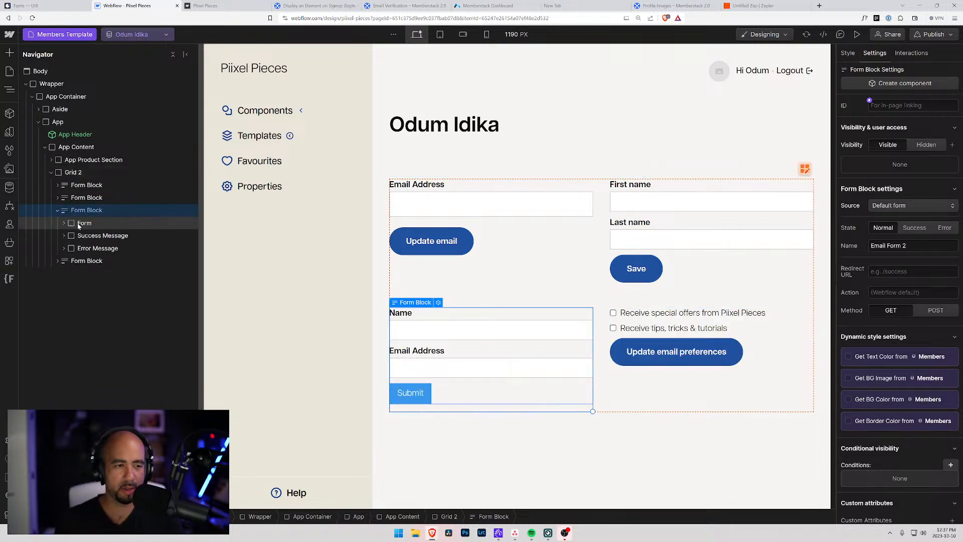
{"action": "left_click", "coordinate": [83, 223]}
{"action": "scroll", "coordinate": [859, 407], "scroll_direction": "down", "scroll_amount": 2}
{"action": "scroll", "coordinate": [885, 251], "scroll_direction": "up", "scroll_amount": 2}
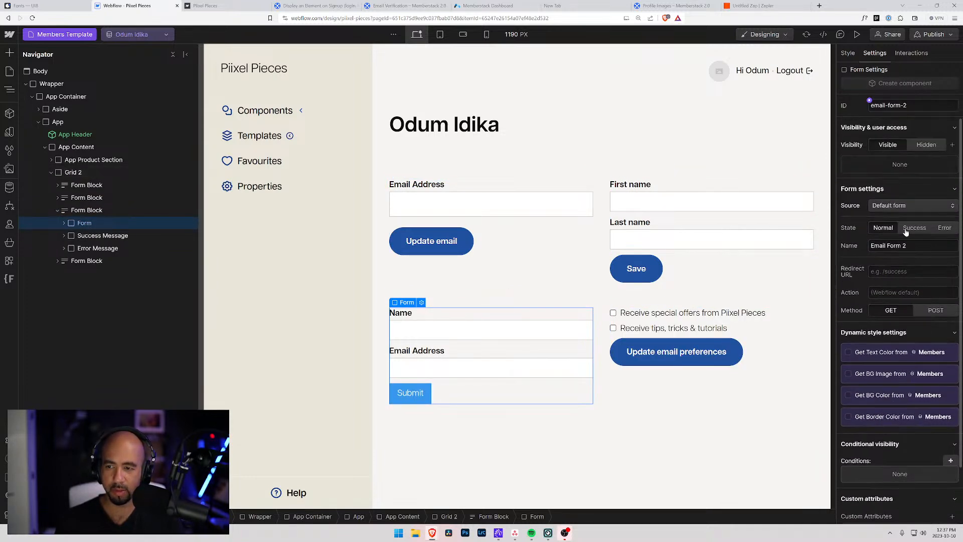
Name the new form User Password with the ID user-password.
{"action": "type", "text": "User Password"}
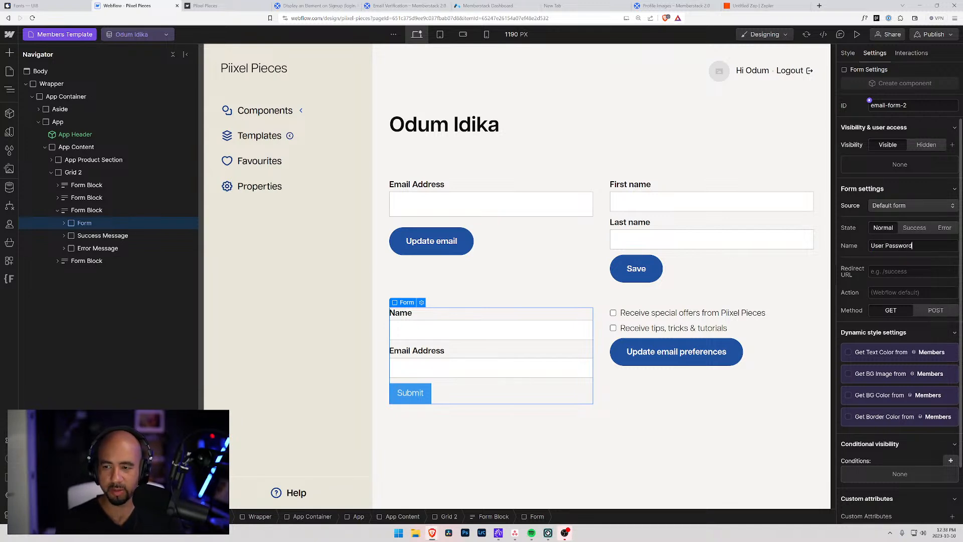
{"action": "left_click", "coordinate": [897, 106]}
{"action": "type", "text": "user-password"}
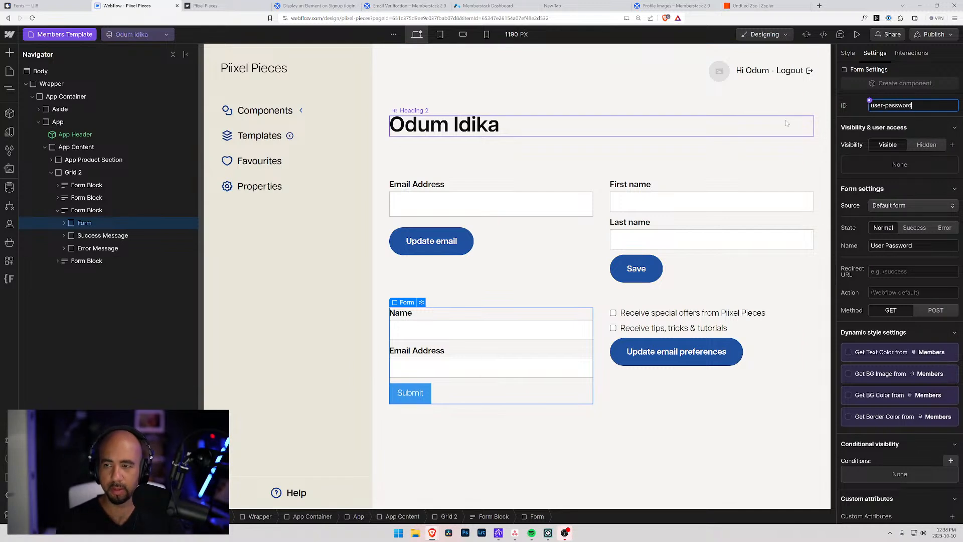
{"action": "key", "text": "Return"}
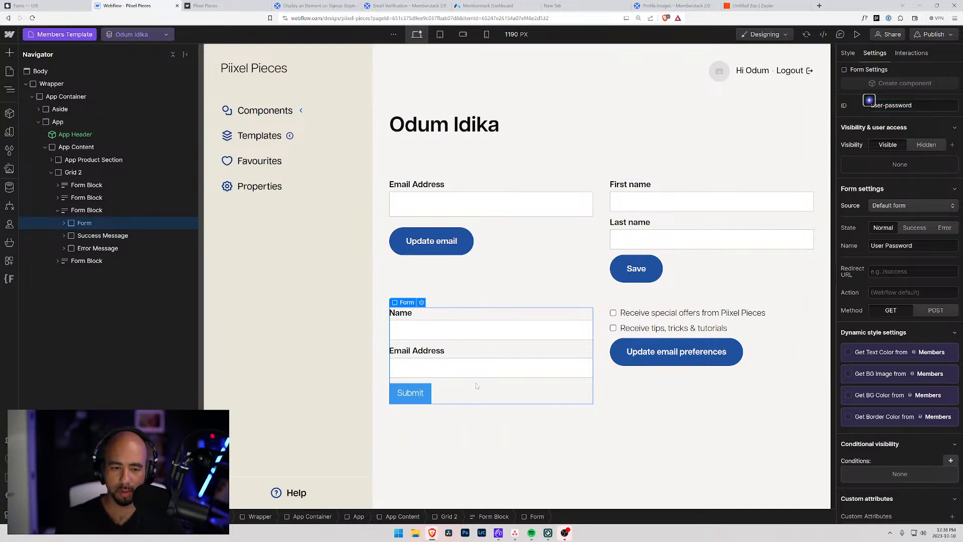
Relabel the form's fields 'Current password' and 'New password'.
{"action": "left_click", "coordinate": [63, 223]}
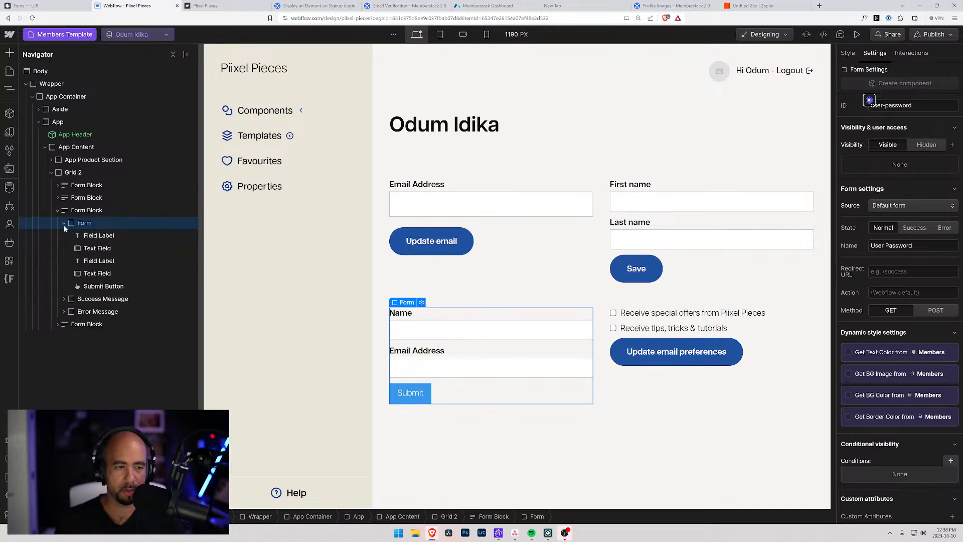
{"action": "left_click", "coordinate": [106, 237]}
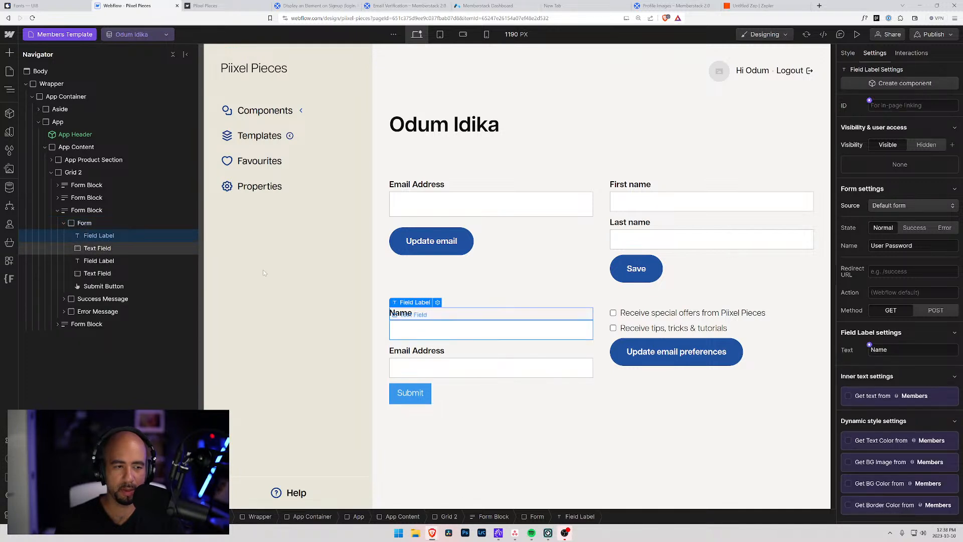
{"action": "double_click", "coordinate": [413, 313]}
{"action": "key", "text": "ctrl+a"}
{"action": "type", "text": "Cur"}
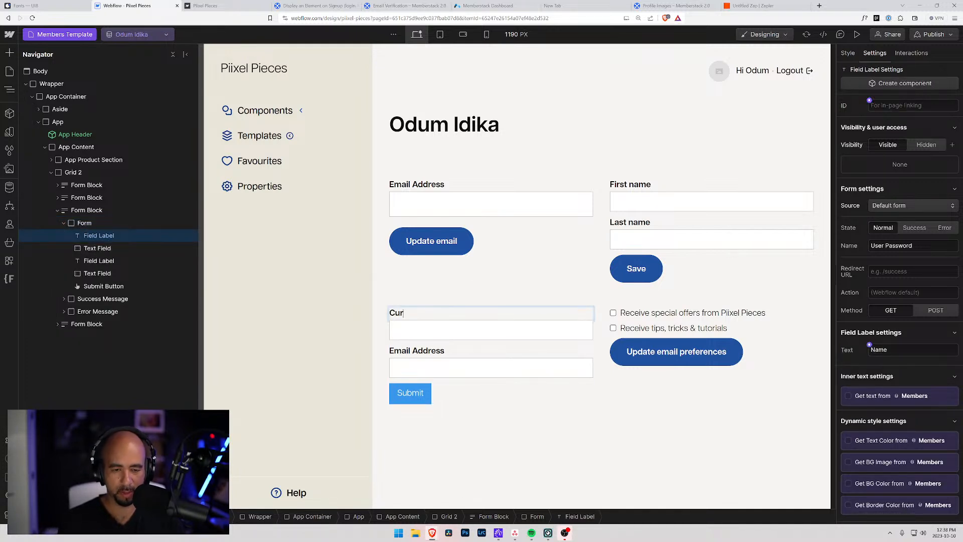
{"action": "type", "text": "rent password"}
{"action": "key", "text": "Escape"}
{"action": "double_click", "coordinate": [420, 350]}
{"action": "key", "text": "ctrl+a"}
{"action": "type", "text": "N"}
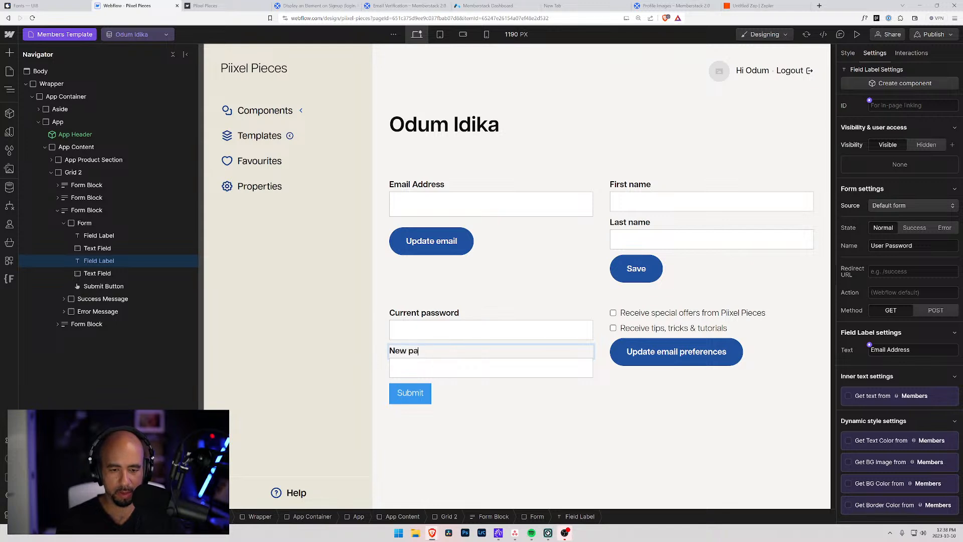
{"action": "left_click", "coordinate": [442, 329]}
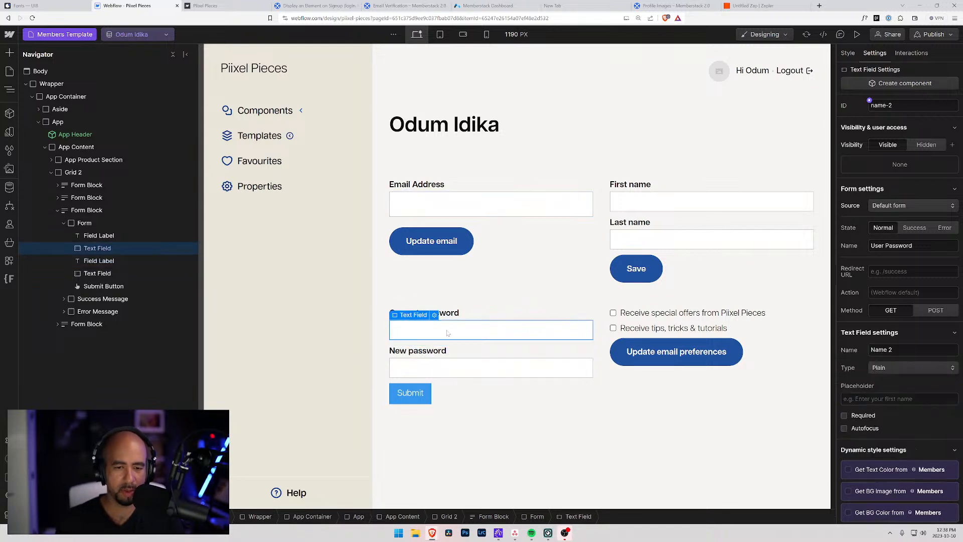
Make the first field a Password-type input named Current Password.
{"action": "left_click", "coordinate": [921, 366]}
{"action": "left_click", "coordinate": [887, 392]}
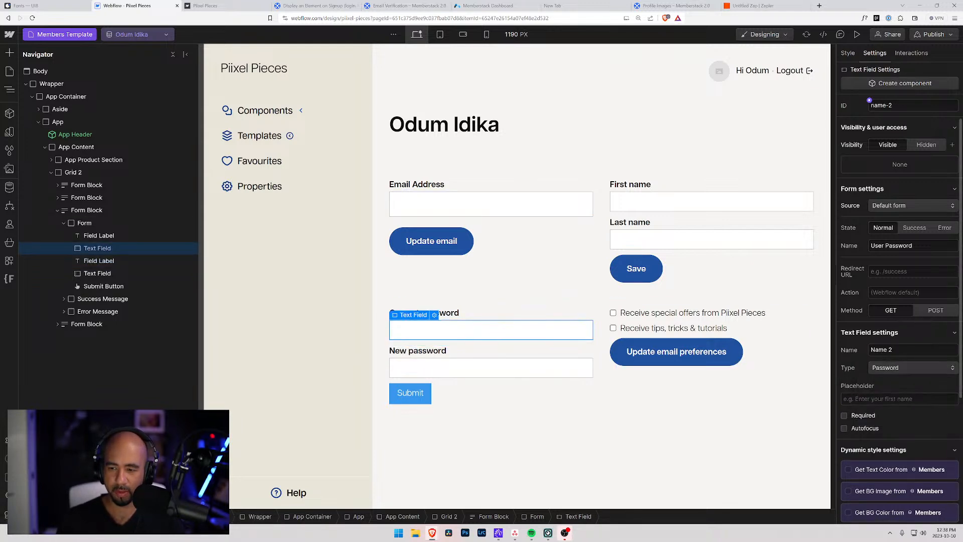
{"action": "type", "text": "Pass"}
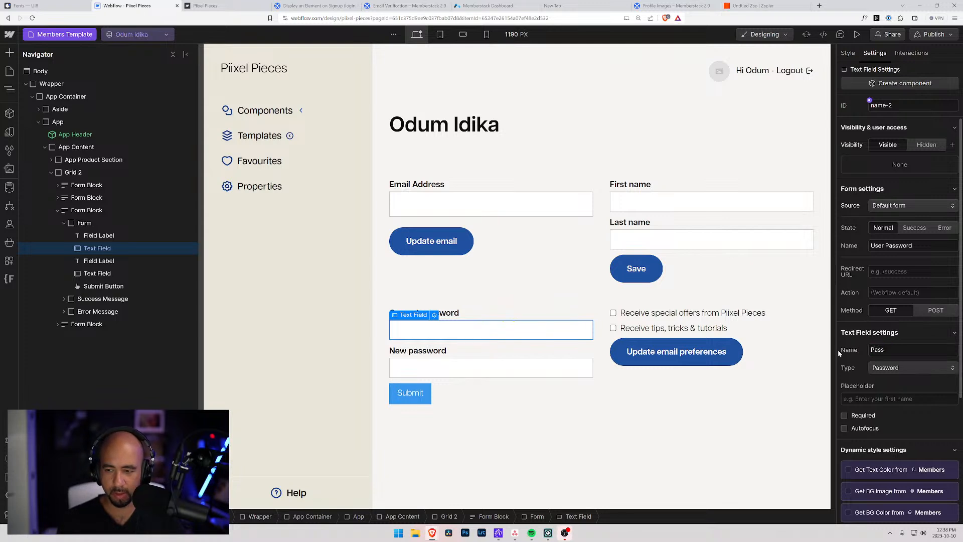
{"action": "type", "text": "word"}
{"action": "key", "text": "Home"}
{"action": "type", "text": "Current"}
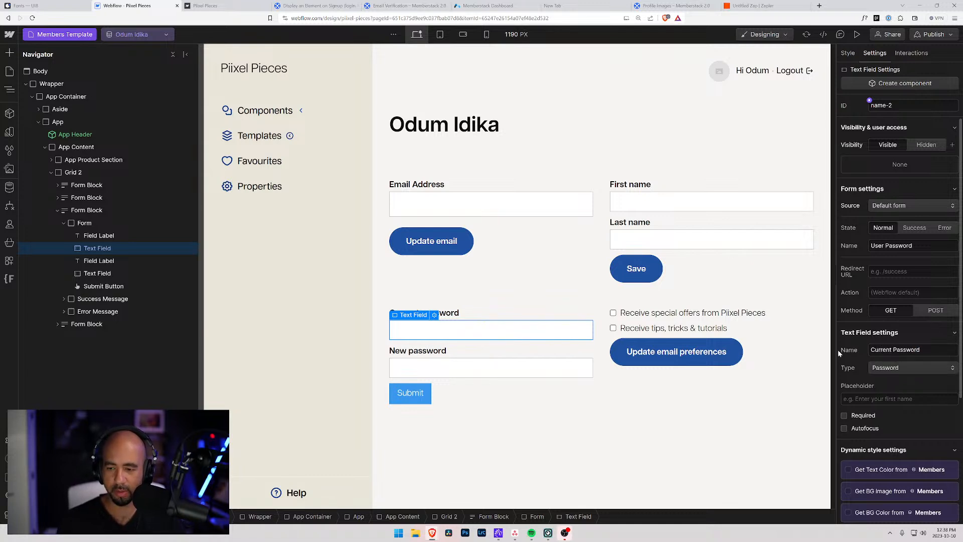
Give the field the custom attribute data-ms-member="current-password".
{"action": "scroll", "coordinate": [876, 453], "scroll_direction": "down", "scroll_amount": 3}
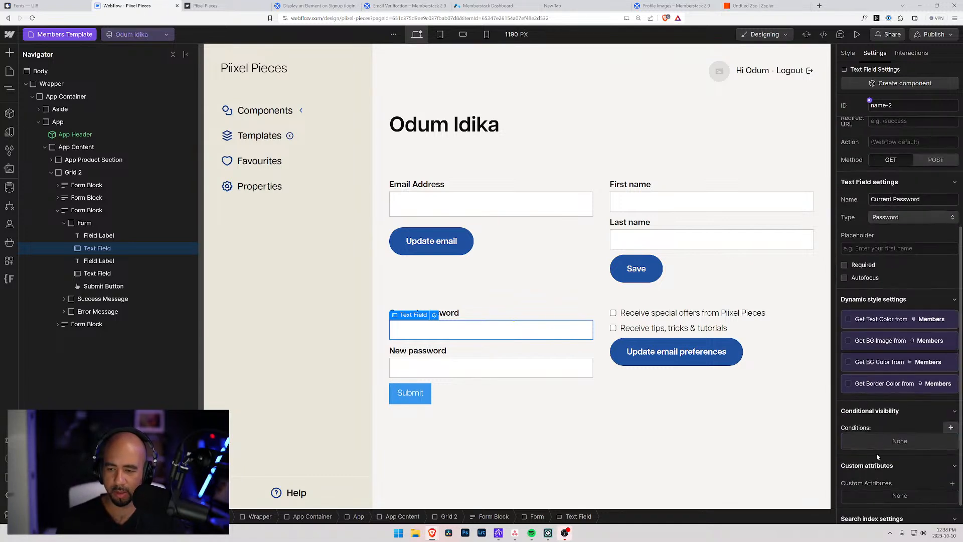
{"action": "left_click", "coordinate": [952, 483]}
{"action": "left_click", "coordinate": [910, 476]}
{"action": "type", "text": "current-password"}
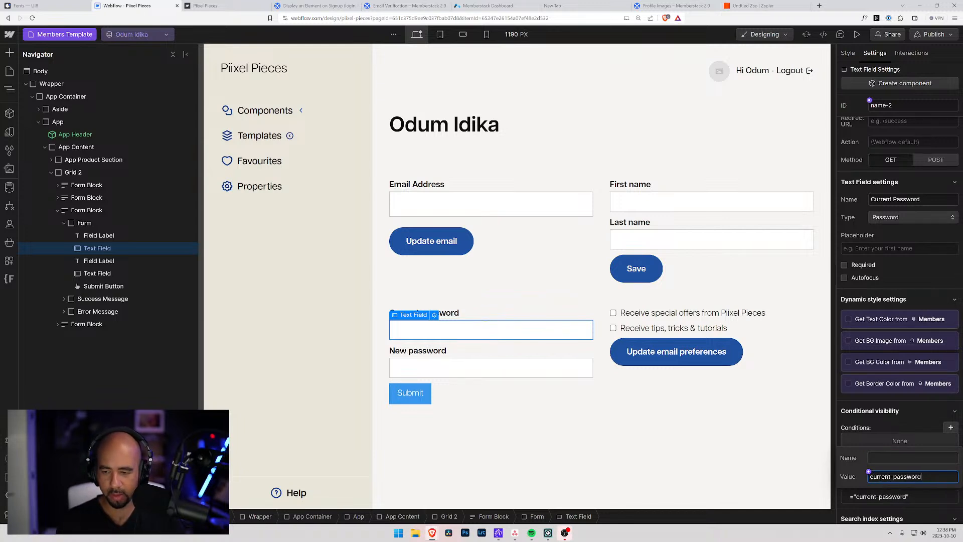
{"action": "left_click", "coordinate": [910, 458]}
{"action": "type", "text": "data"}
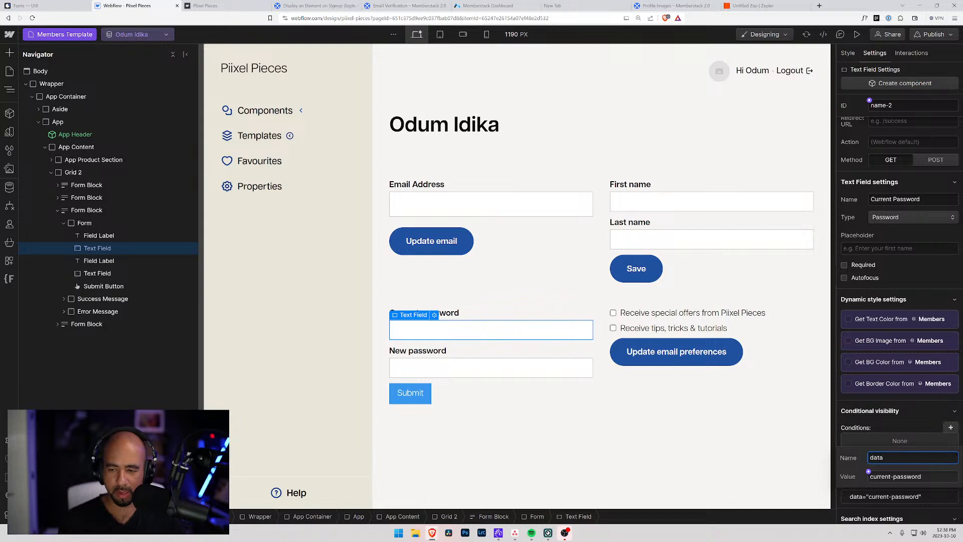
{"action": "type", "text": "-ms-member"}
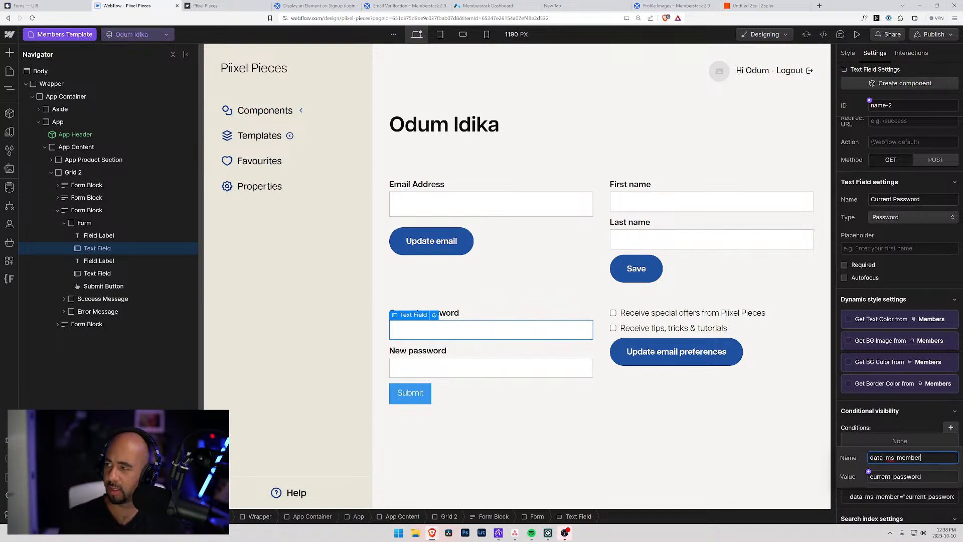
Search Memberstack's attributes for 'password', copy the new-password value, and select Webflow's New password field.
{"action": "left_click", "coordinate": [485, 6]}
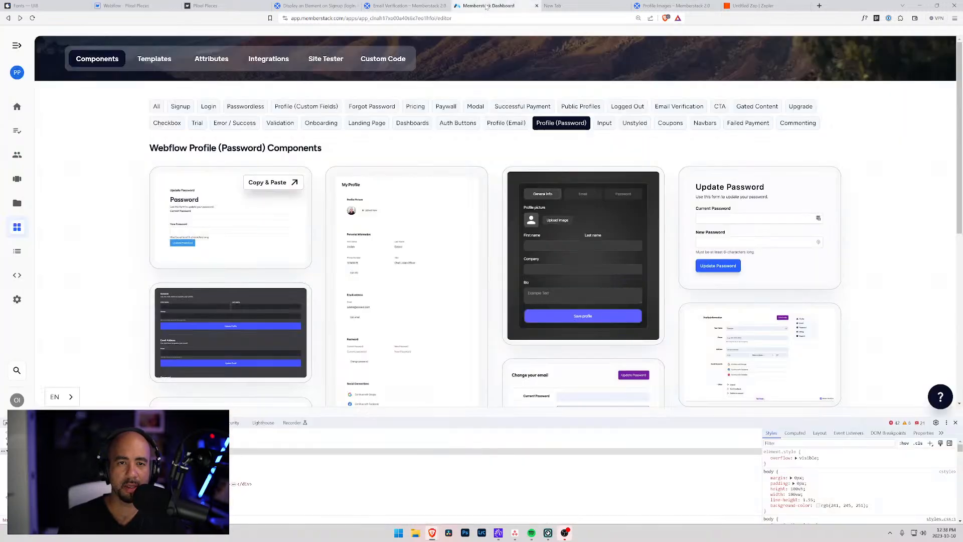
{"action": "left_click", "coordinate": [213, 59]}
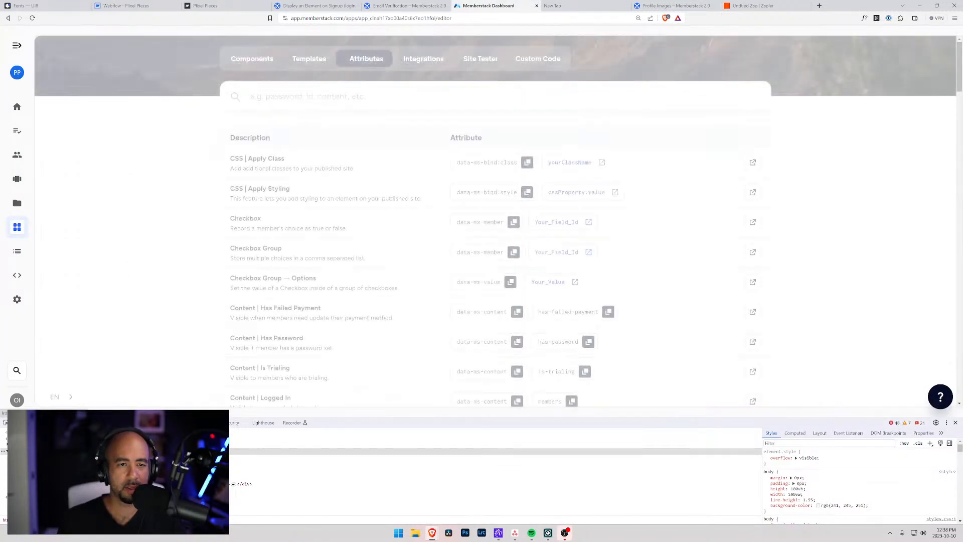
{"action": "type", "text": "password"}
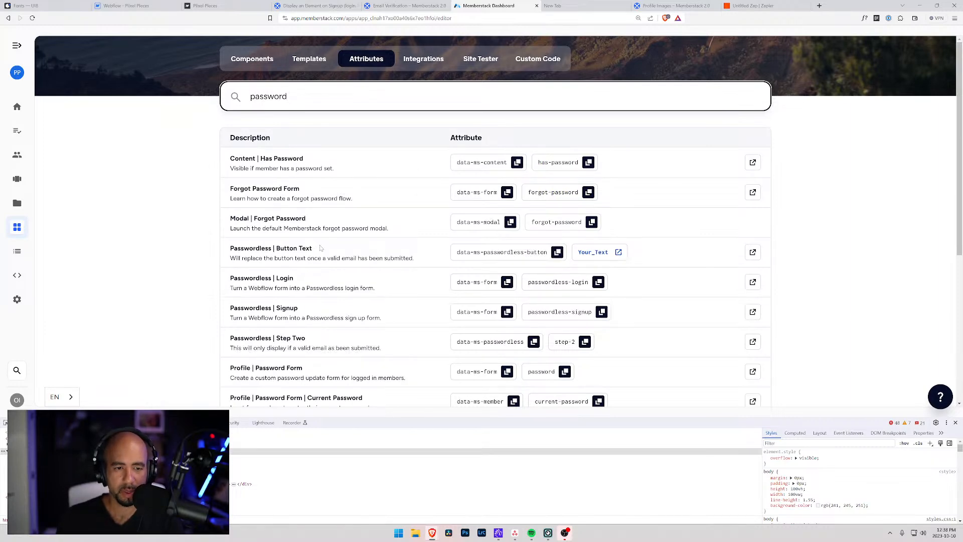
{"action": "scroll", "coordinate": [319, 248], "scroll_direction": "down", "scroll_amount": 2}
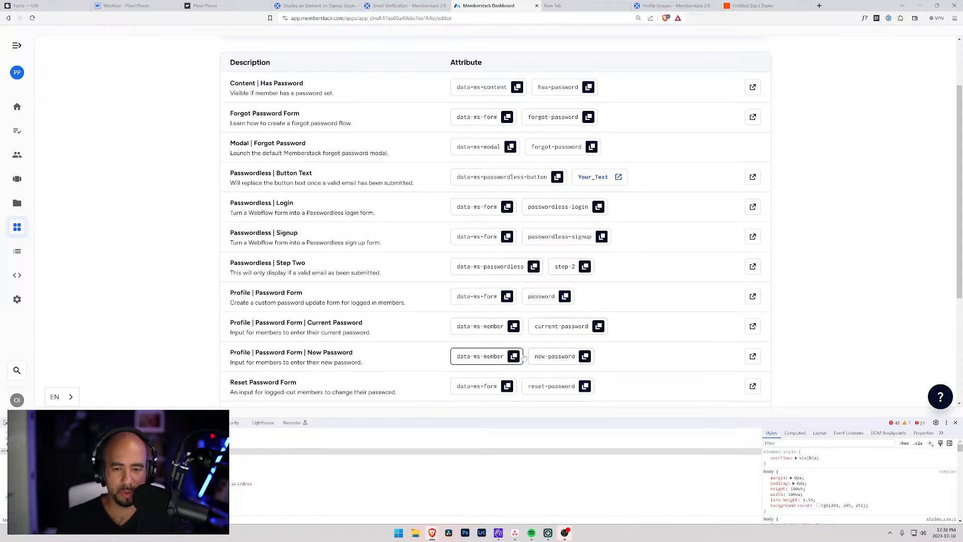
{"action": "left_click", "coordinate": [585, 357]}
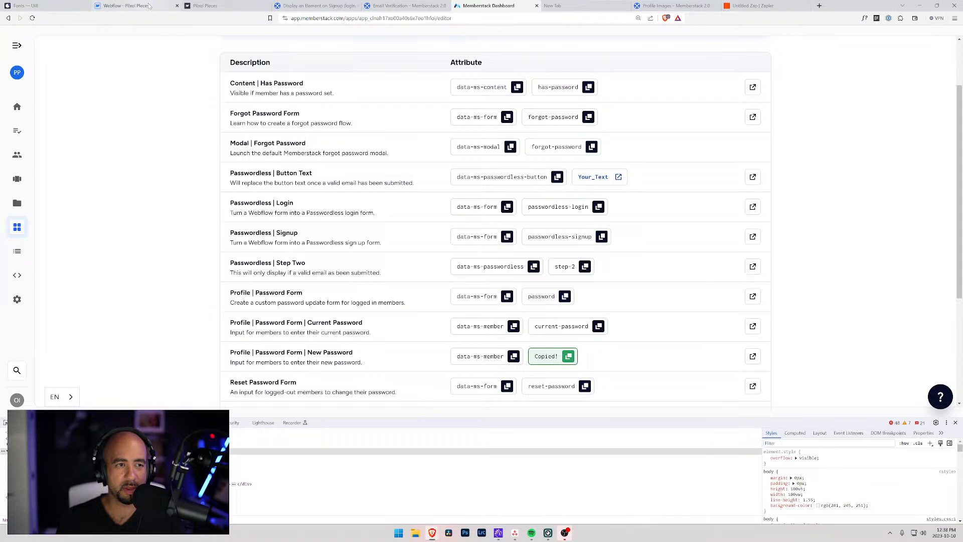
{"action": "left_click", "coordinate": [168, 6]}
{"action": "left_click", "coordinate": [97, 273]}
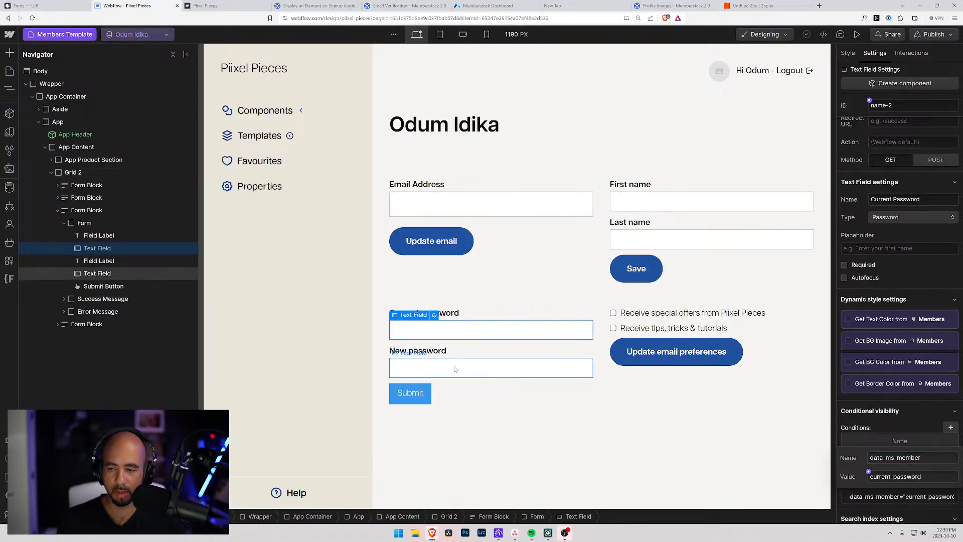
Make the New password field a Password input named 'New Password' with ID new-password.
{"action": "left_click", "coordinate": [907, 368]}
{"action": "left_click", "coordinate": [887, 389]}
{"action": "triple_click", "coordinate": [883, 349]}
{"action": "type", "text": "New"}
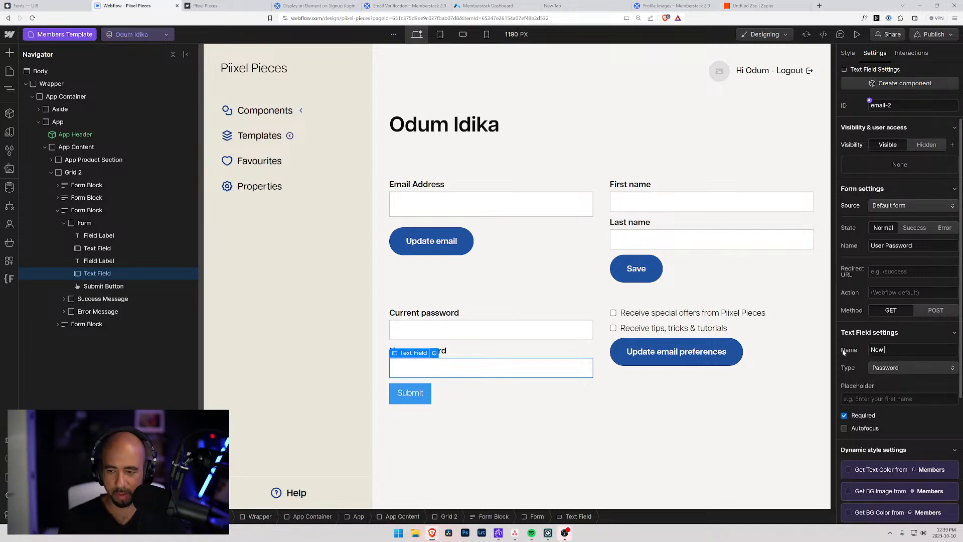
{"action": "type", "text": " Passow"}
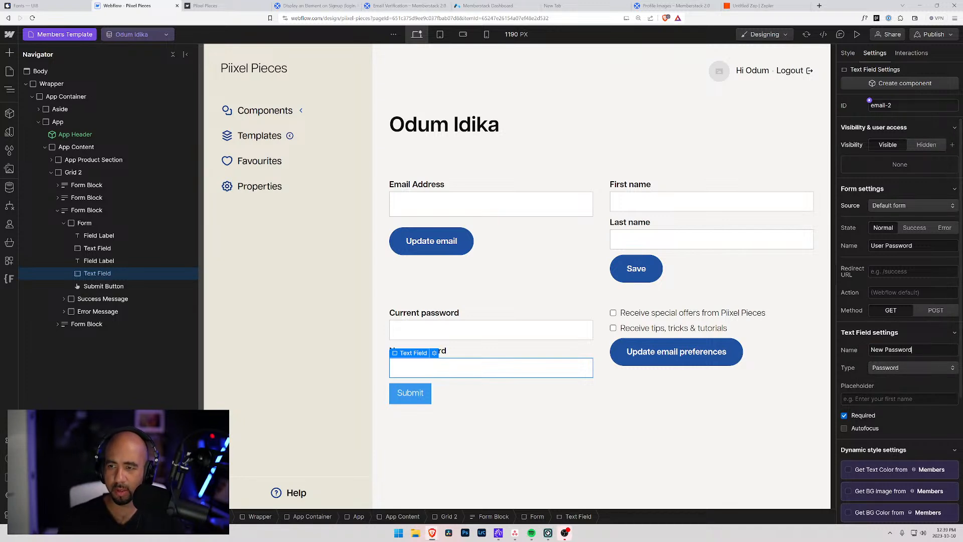
{"action": "left_click_drag", "start_coordinate": [898, 107], "coordinate": [820, 119]}
{"action": "type", "text": "new-password"}
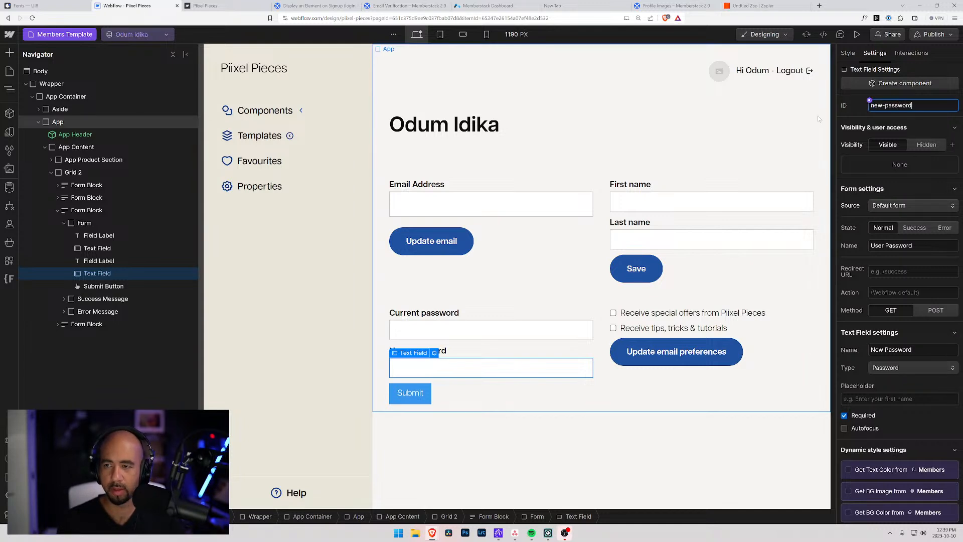
{"action": "key", "text": "Return"}
Add the custom attribute data-ms-member = new-password to the New password field.
{"action": "scroll", "coordinate": [874, 426], "scroll_direction": "down", "scroll_amount": 4}
{"action": "left_click", "coordinate": [950, 461]}
{"action": "type", "text": "data-ms-member"}
{"action": "key", "text": "Tab"}
{"action": "key", "text": "ctrl+v"}
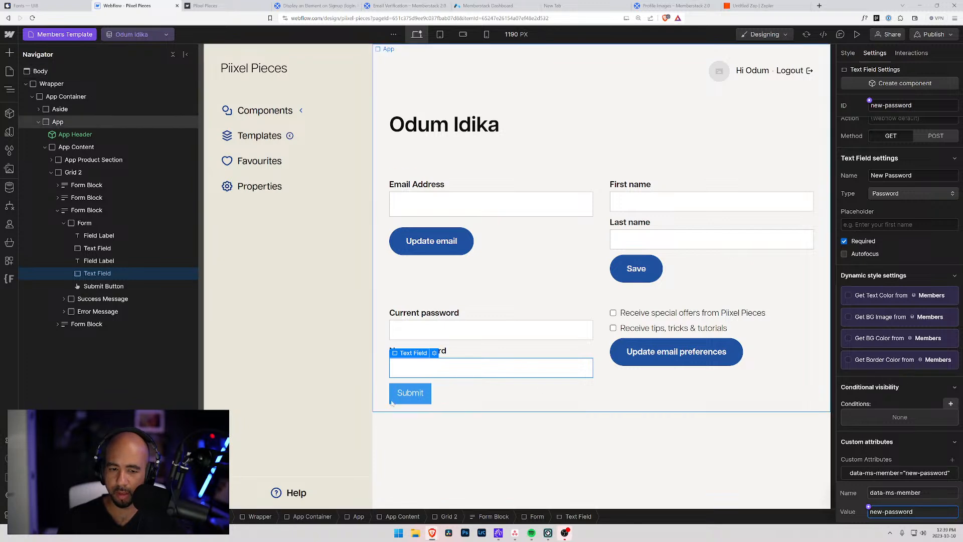
{"action": "left_click", "coordinate": [412, 394]}
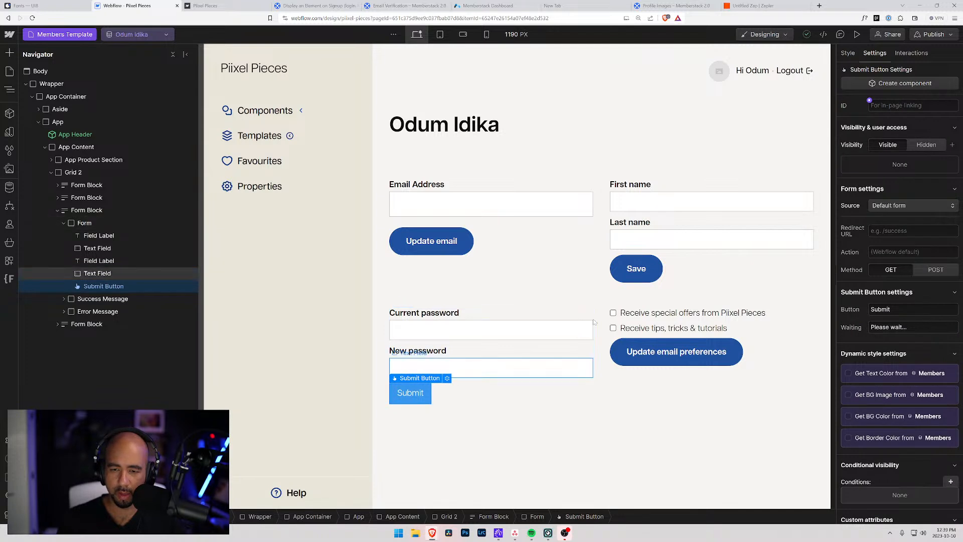
Relabel the submit button 'Update password' and give it the Button class.
{"action": "left_click_drag", "start_coordinate": [897, 310], "coordinate": [814, 313]}
{"action": "type", "text": "Update password"}
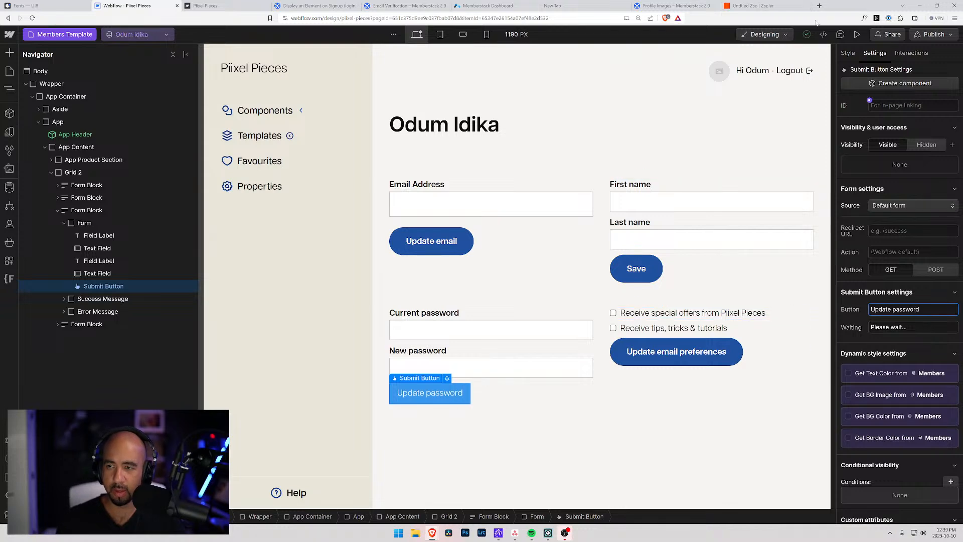
{"action": "left_click", "coordinate": [847, 53]}
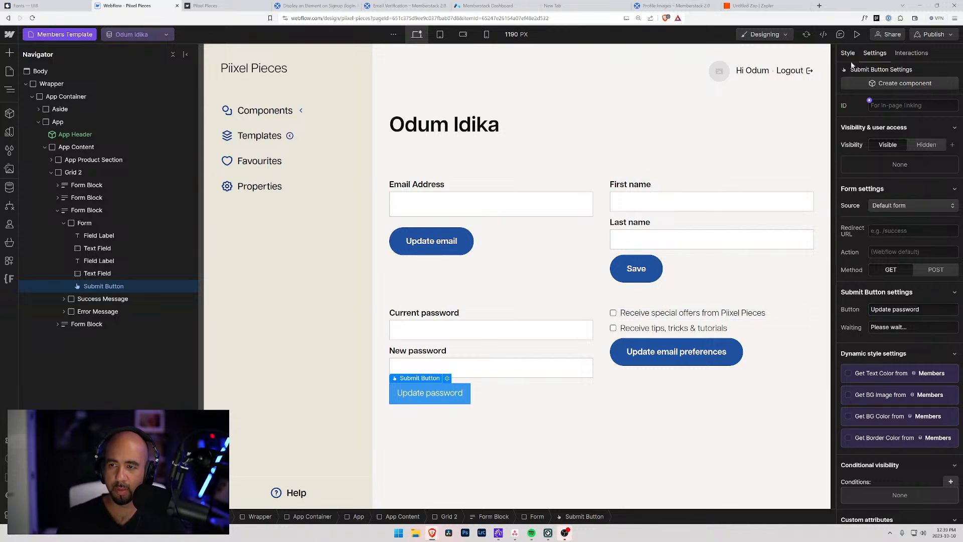
{"action": "left_click", "coordinate": [896, 113]}
{"action": "type", "text": "button"}
{"action": "key", "text": "Return"}
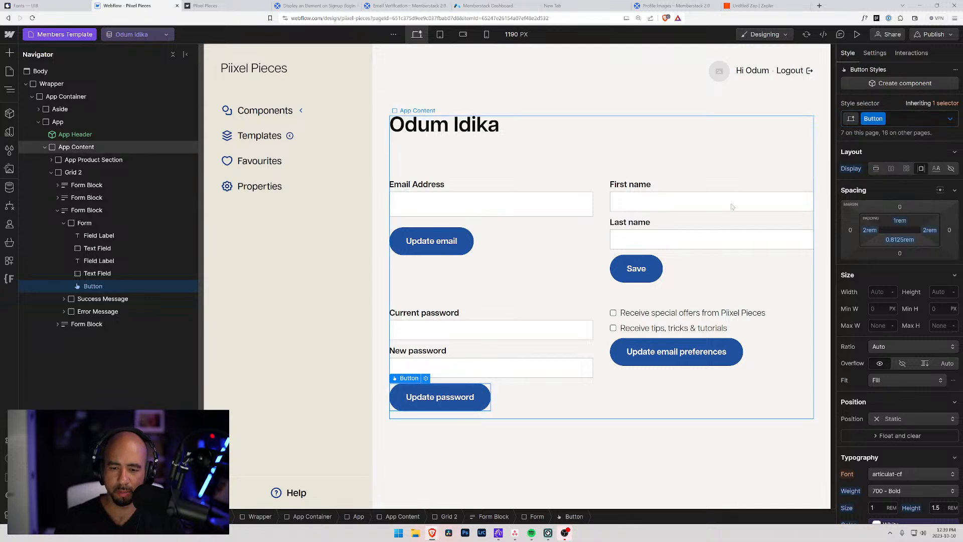
Apply the Input Field class to the Current password and New password inputs.
{"action": "left_click", "coordinate": [97, 248]}
{"action": "left_click", "coordinate": [898, 118]}
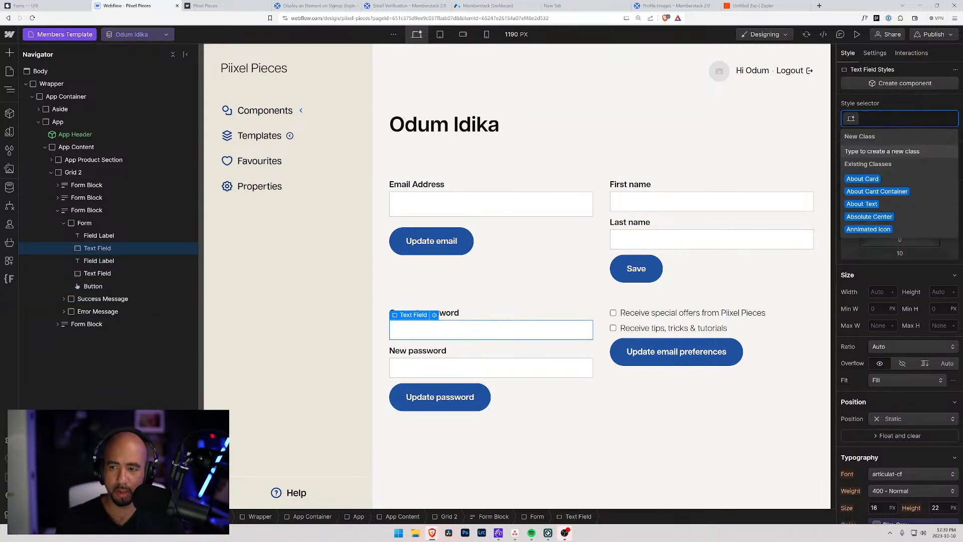
{"action": "type", "text": "input"}
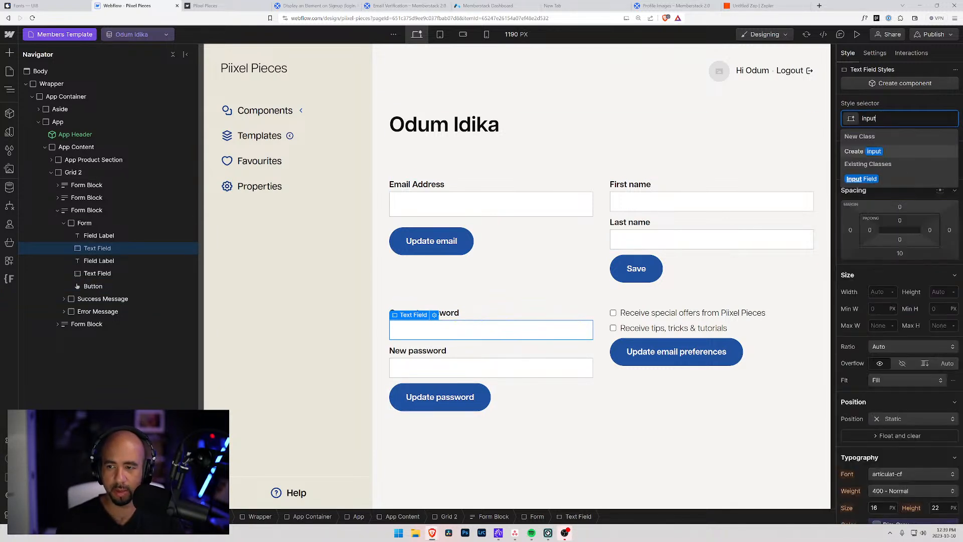
{"action": "key", "text": "Return"}
{"action": "left_click", "coordinate": [97, 273]}
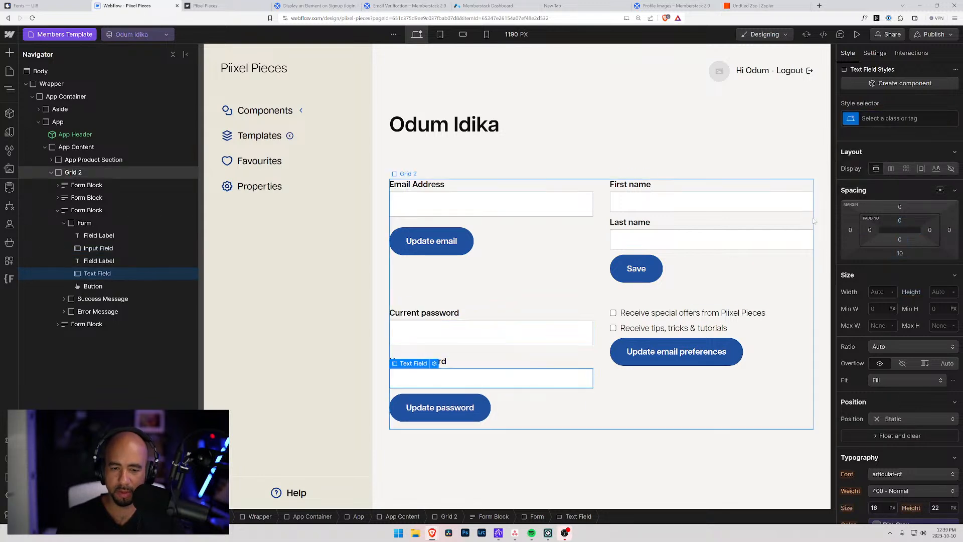
{"action": "key", "text": "ctrl+Return"}
{"action": "type", "text": "INput"}
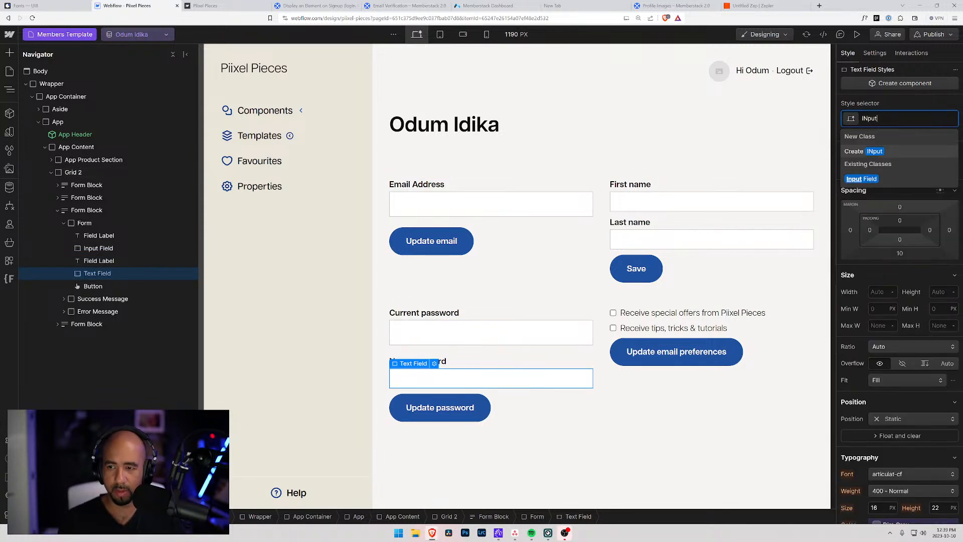
{"action": "key", "text": "Return"}
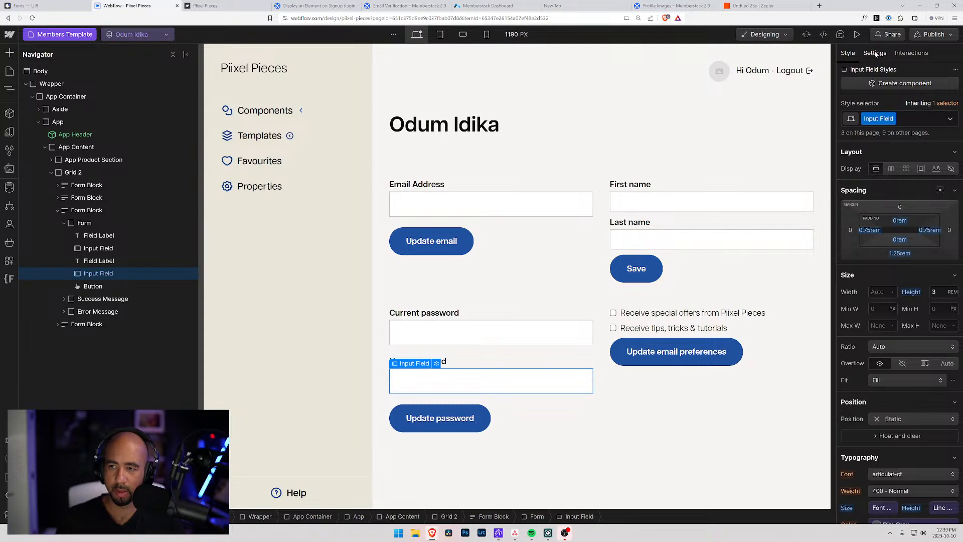
Correct the Current password field's ID to lowercase current-password.
{"action": "left_click", "coordinate": [875, 54]}
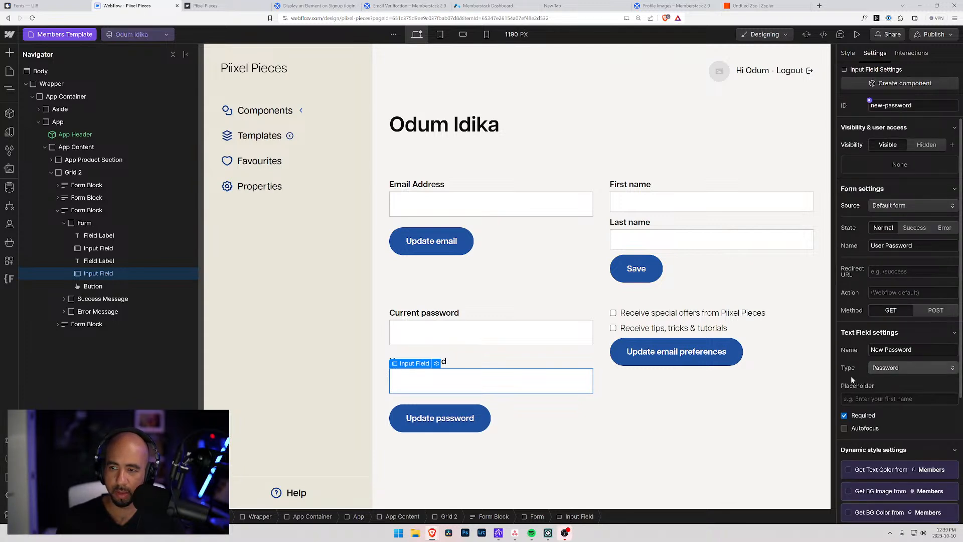
{"action": "left_click", "coordinate": [494, 332]}
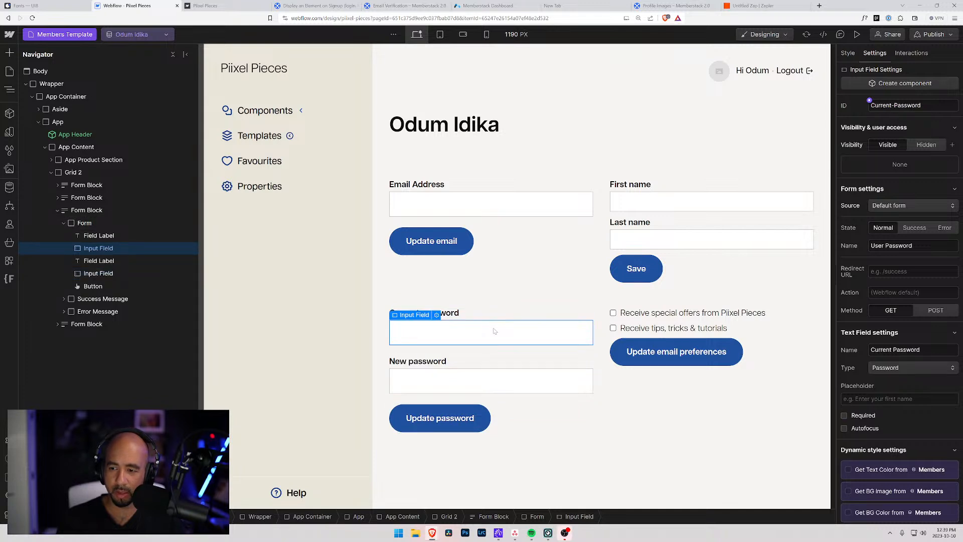
{"action": "left_click", "coordinate": [871, 104]}
{"action": "type", "text": "c"}
{"action": "left_click_drag", "start_coordinate": [893, 106], "coordinate": [897, 105]}
{"action": "type", "text": "p"}
{"action": "key", "text": "Tab"}
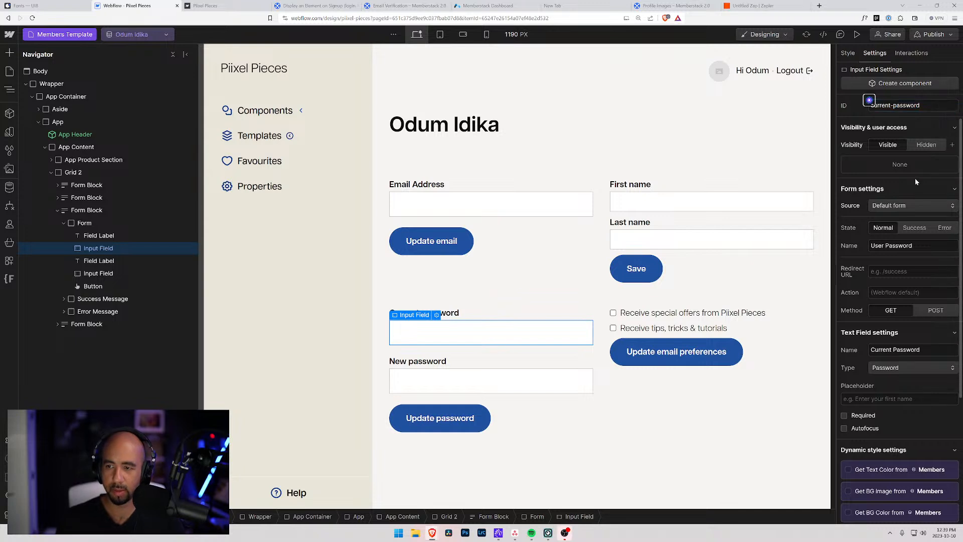
{"action": "left_click", "coordinate": [516, 208]}
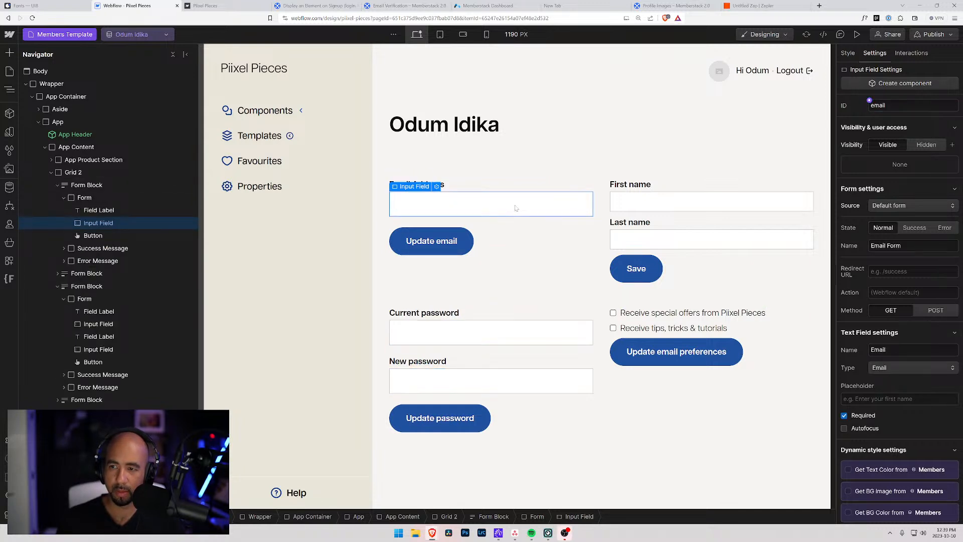
Change the Last name field's ID to lowercase last-name.
{"action": "left_click", "coordinate": [652, 203]}
{"action": "left_click", "coordinate": [664, 246]}
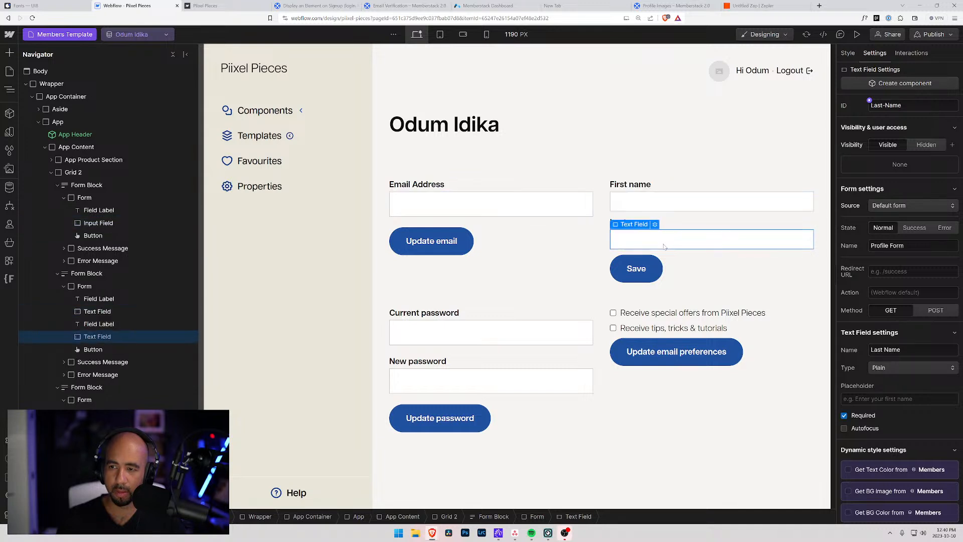
{"action": "left_click", "coordinate": [872, 106]}
{"action": "key", "text": "Delete"}
{"action": "type", "text": "l"}
{"action": "left_click_drag", "start_coordinate": [883, 105], "coordinate": [888, 105]}
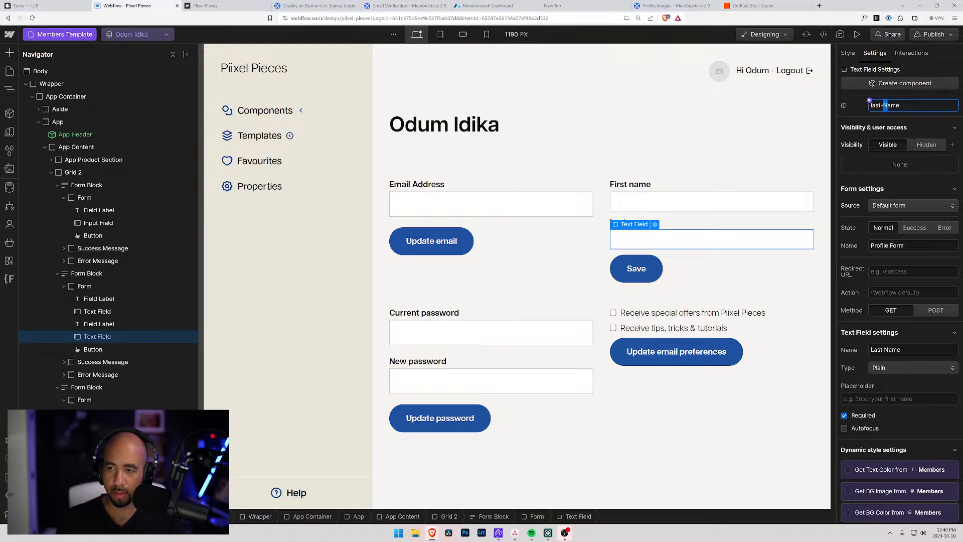
{"action": "type", "text": "n"}
Set the First name field's ID to first-name and its name to First Name.
{"action": "left_click", "coordinate": [737, 204]}
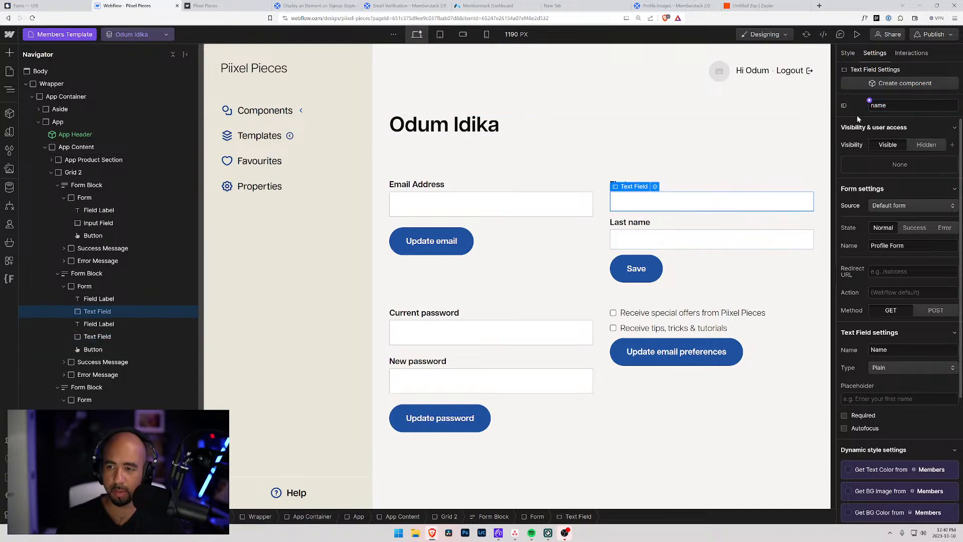
{"action": "left_click", "coordinate": [872, 105]}
{"action": "type", "text": "irst-"}
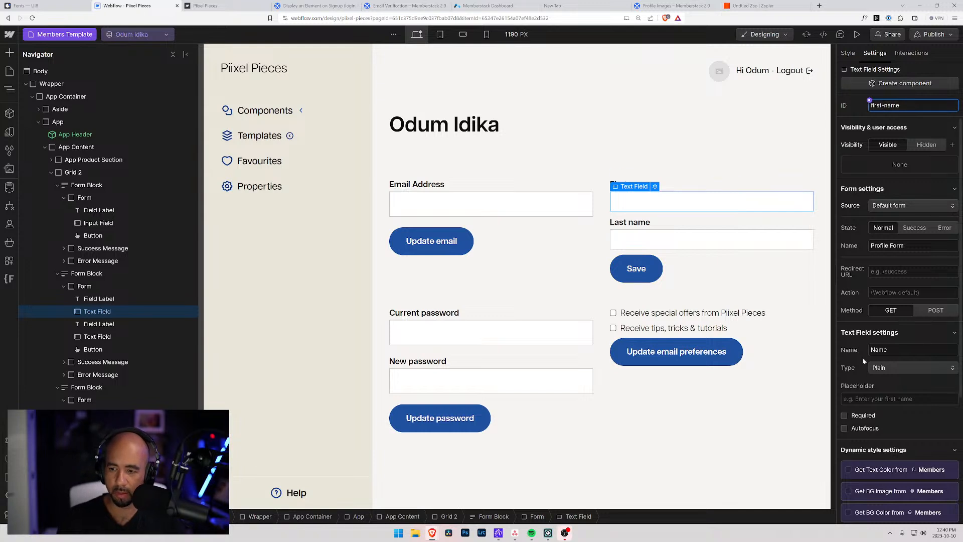
{"action": "left_click", "coordinate": [913, 349]}
{"action": "type", "text": "F"}
{"action": "key", "text": "BackSpace"}
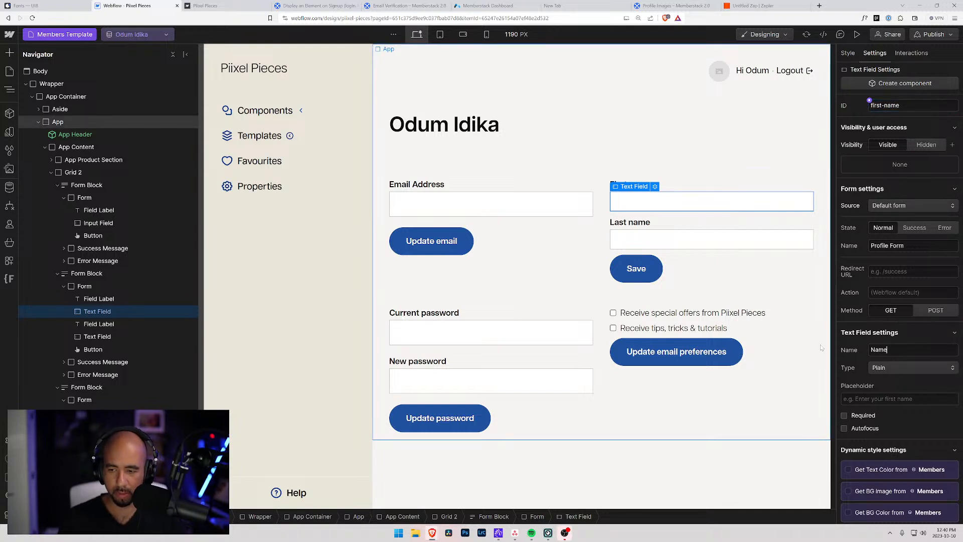
{"action": "type", "text": "First"}
{"action": "key", "text": "Tab"}
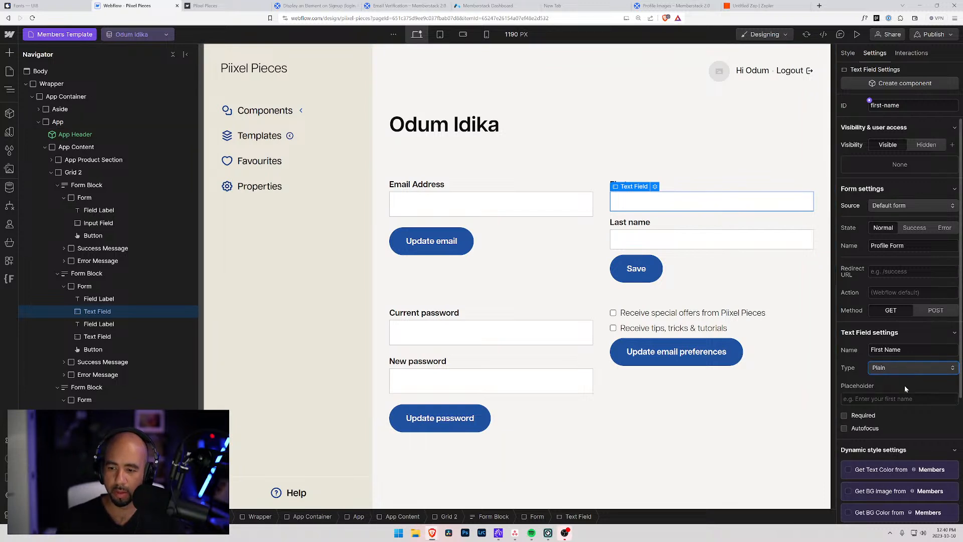
Add the custom attribute data-ms-form = password to the password form.
{"action": "left_click", "coordinate": [517, 408]}
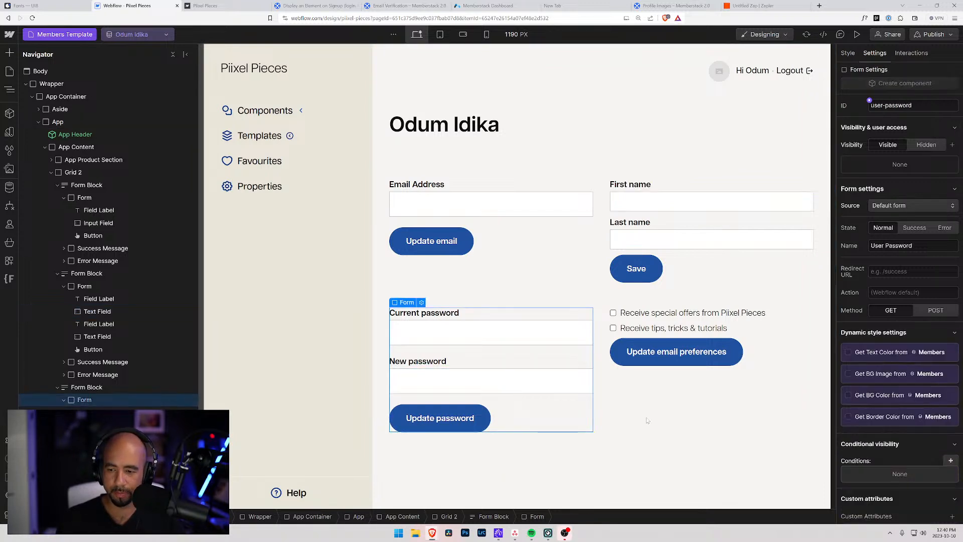
{"action": "scroll", "coordinate": [913, 467], "scroll_direction": "down", "scroll_amount": 2}
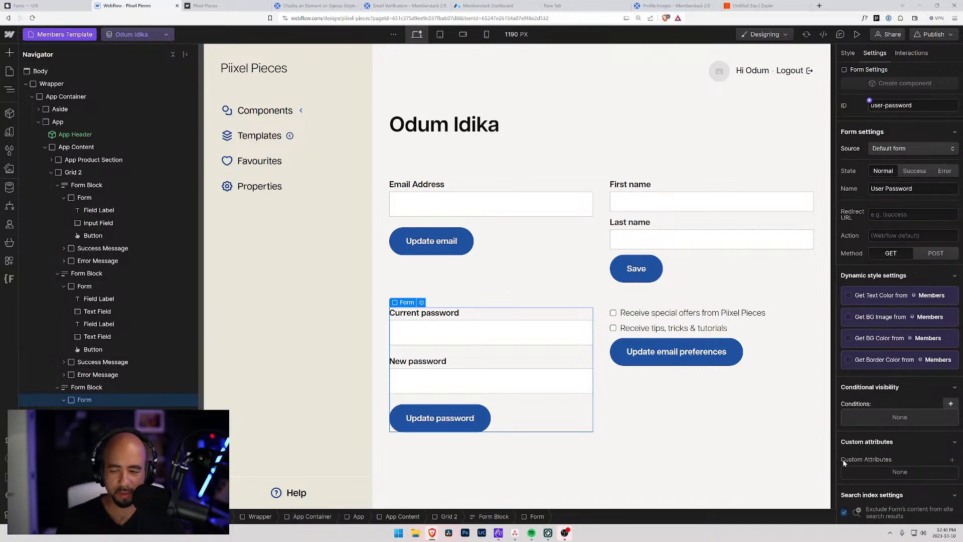
{"action": "left_click", "coordinate": [952, 459]}
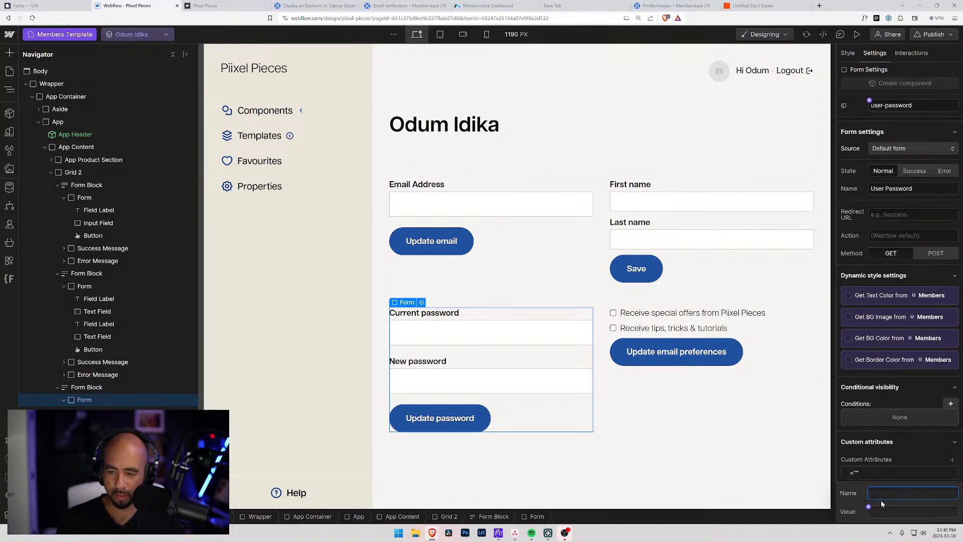
{"action": "type", "text": "data-ms-form"}
{"action": "key", "text": "Tab"}
{"action": "type", "text": "passwor"}
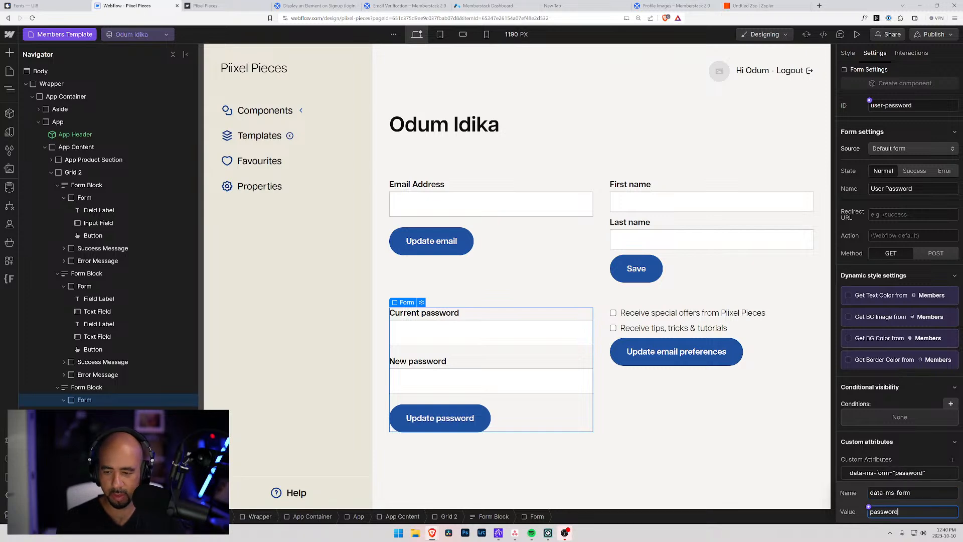
{"action": "type", "text": "d"}
{"action": "key", "text": "Return"}
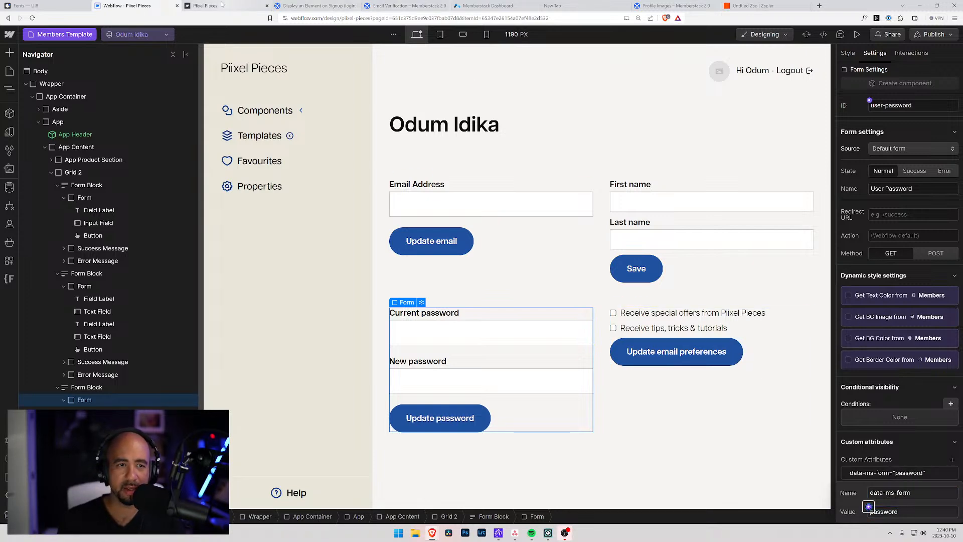
Check the Memberstack attribute list, then publish the site to the staging domain.
{"action": "left_click", "coordinate": [487, 5]}
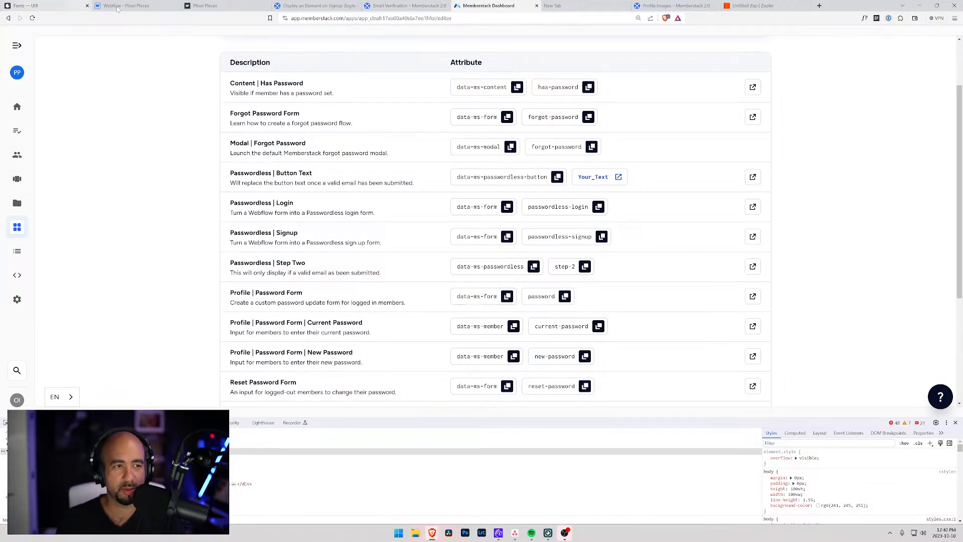
{"action": "left_click", "coordinate": [150, 5]}
{"action": "left_click", "coordinate": [73, 172]}
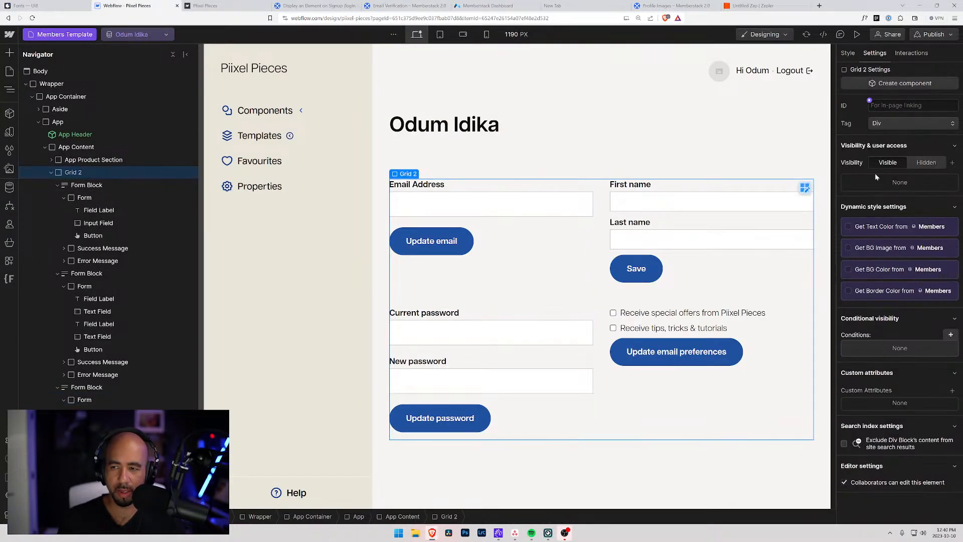
{"action": "left_click", "coordinate": [941, 37]}
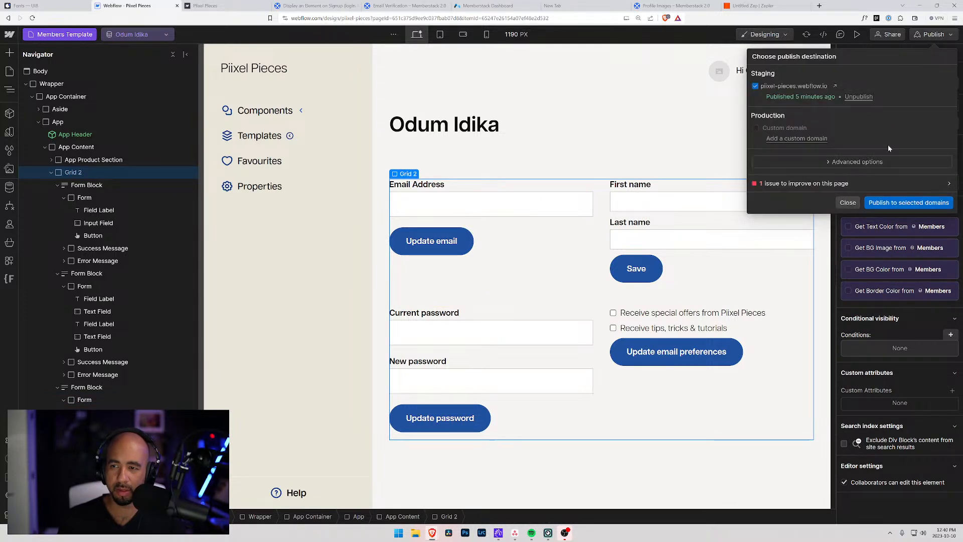
{"action": "left_click", "coordinate": [894, 206]}
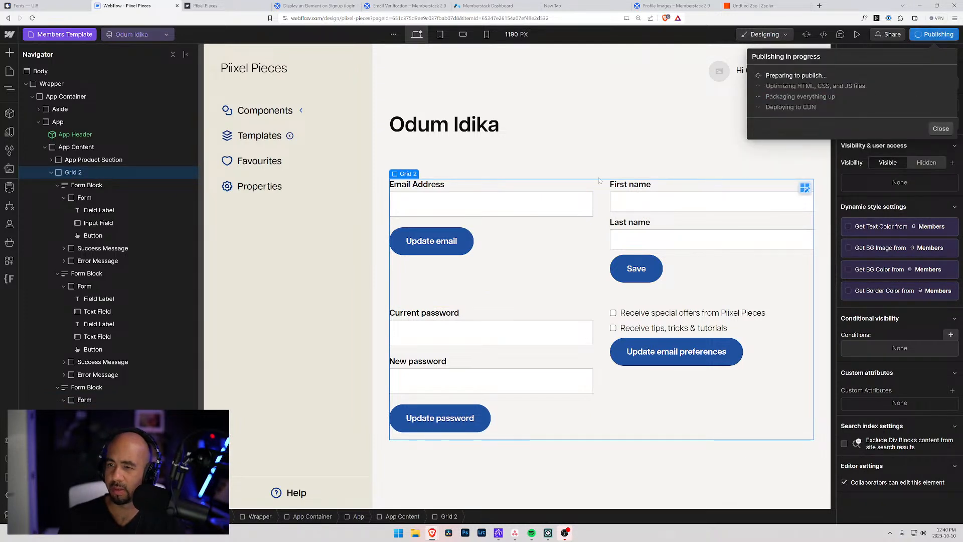
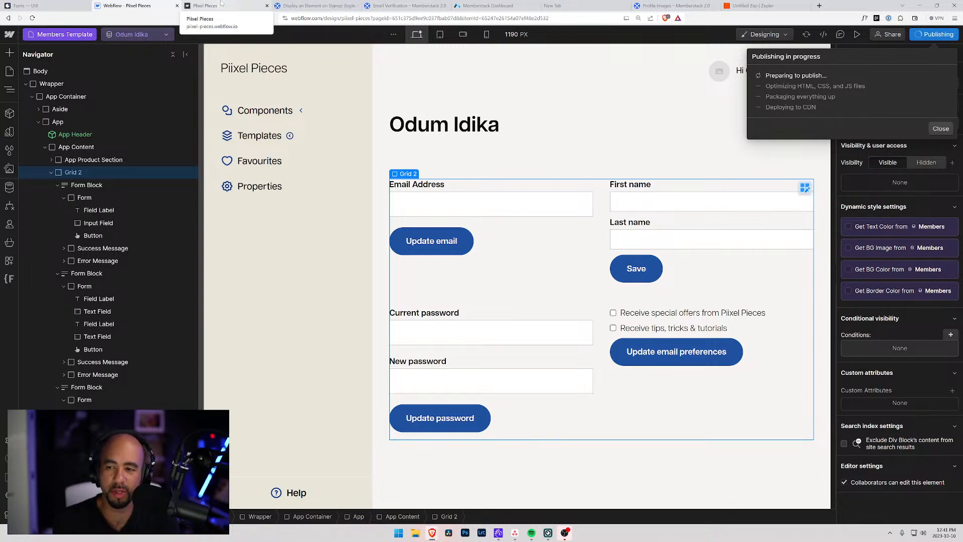
Dismiss the publishing notice and inspect the password inputs, newsletter checkbox and preference form.
{"action": "left_click", "coordinate": [940, 128]}
{"action": "left_click", "coordinate": [540, 341]}
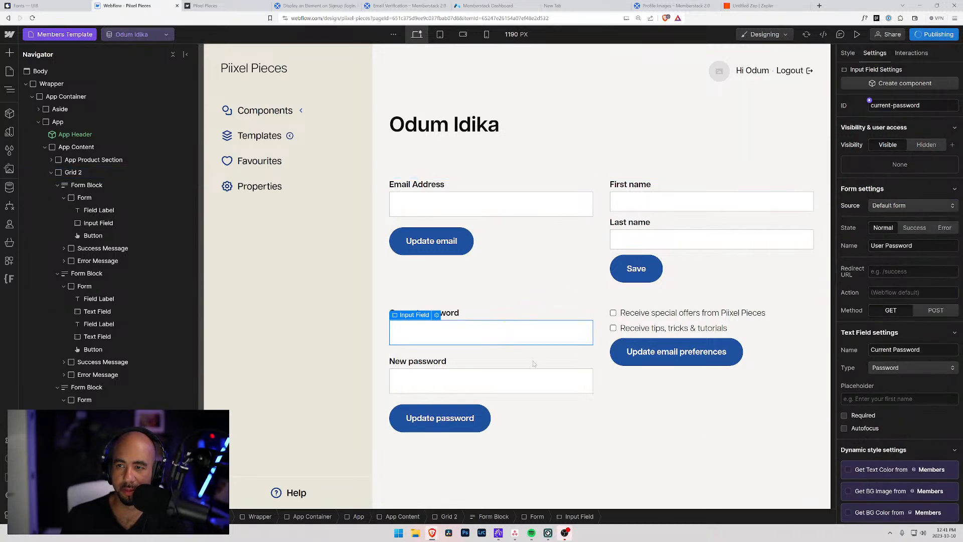
{"action": "left_click", "coordinate": [522, 380]}
{"action": "left_click", "coordinate": [660, 334]}
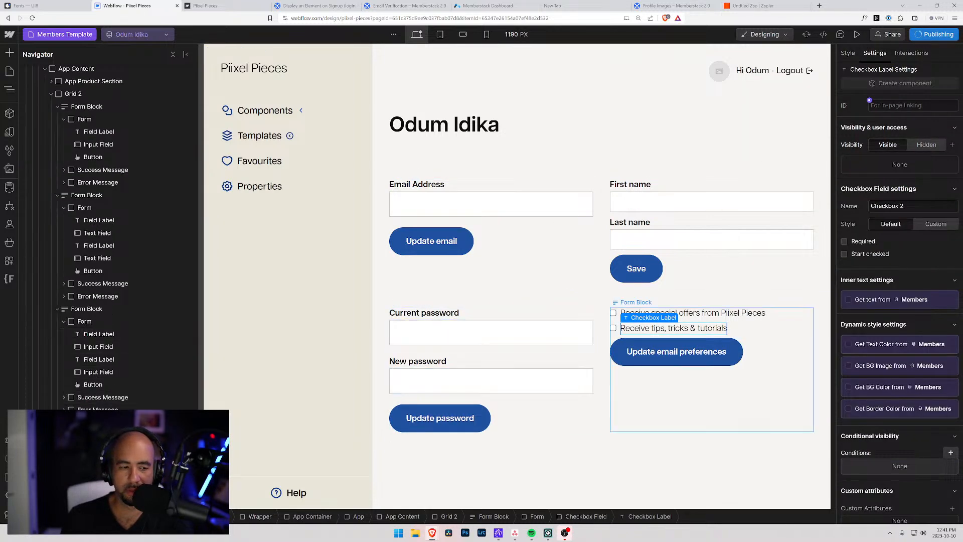
{"action": "left_click", "coordinate": [103, 422]}
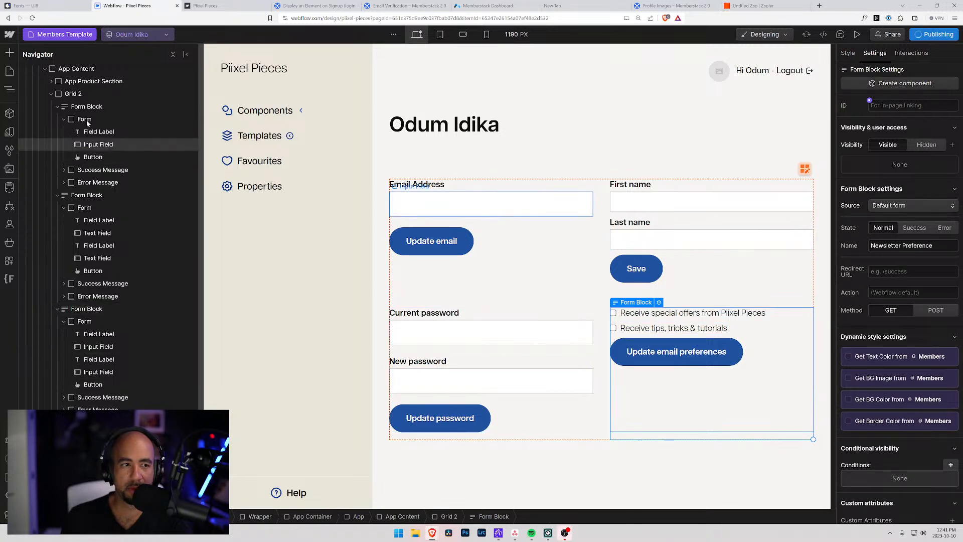
{"action": "left_click", "coordinate": [67, 70]}
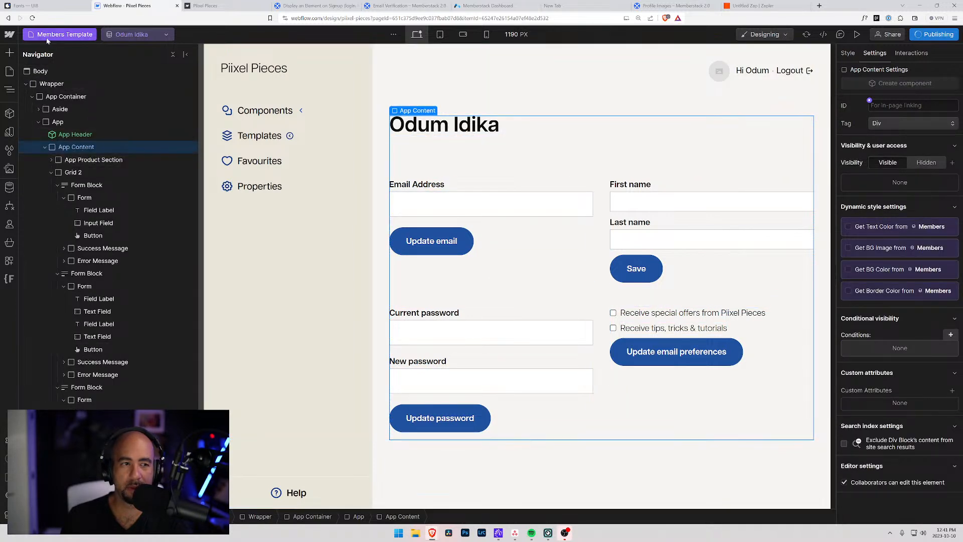
On the Account page, delete the profile-card wrapper, then go to the live site.
{"action": "key", "text": "p"}
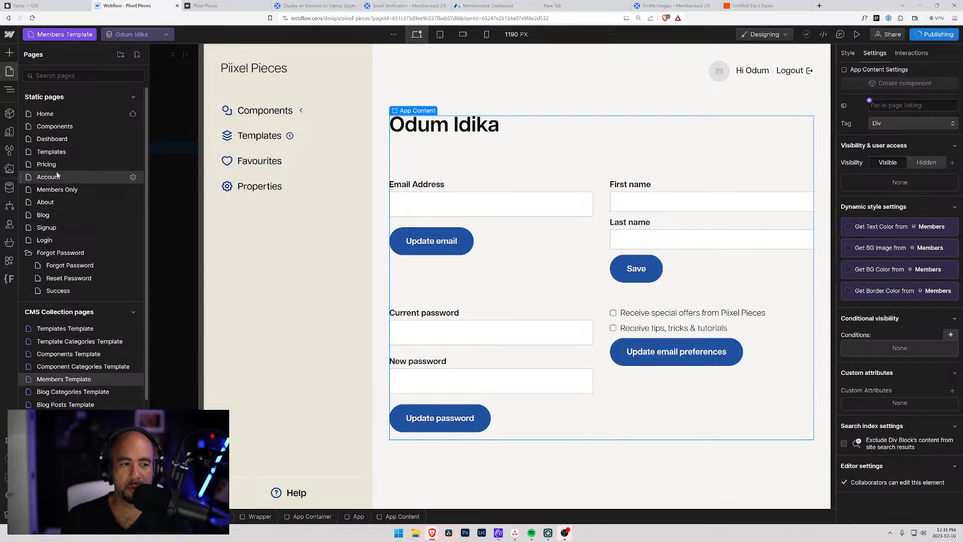
{"action": "left_click", "coordinate": [56, 176]}
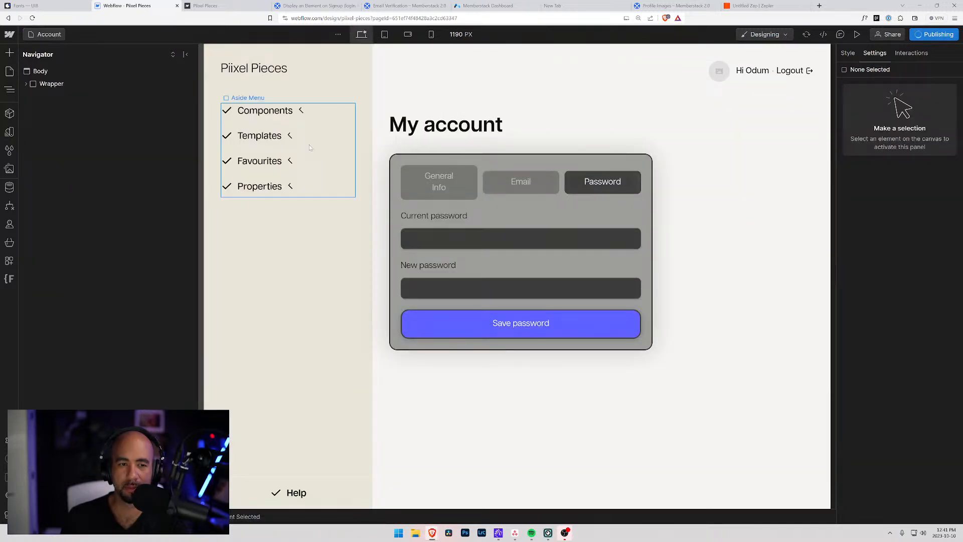
{"action": "left_click", "coordinate": [435, 158]}
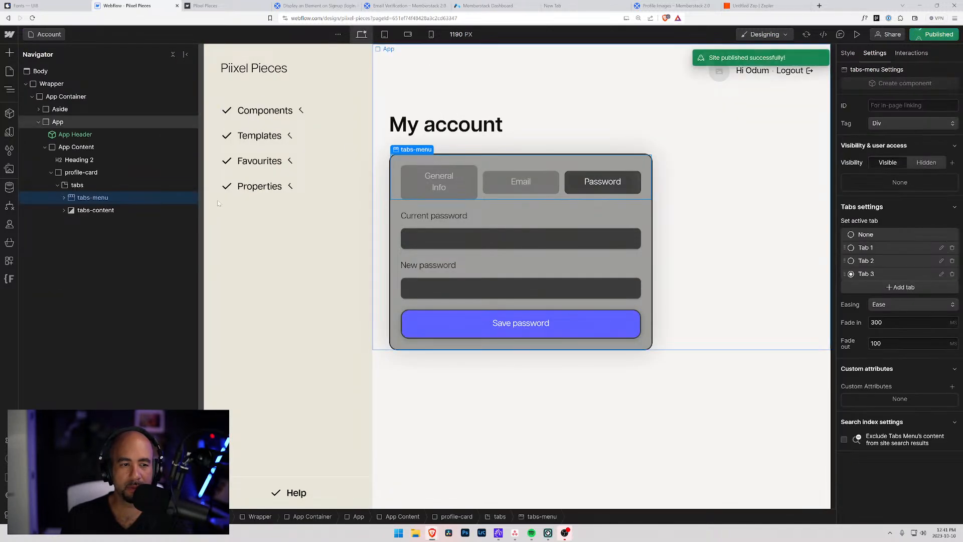
{"action": "left_click", "coordinate": [76, 175]}
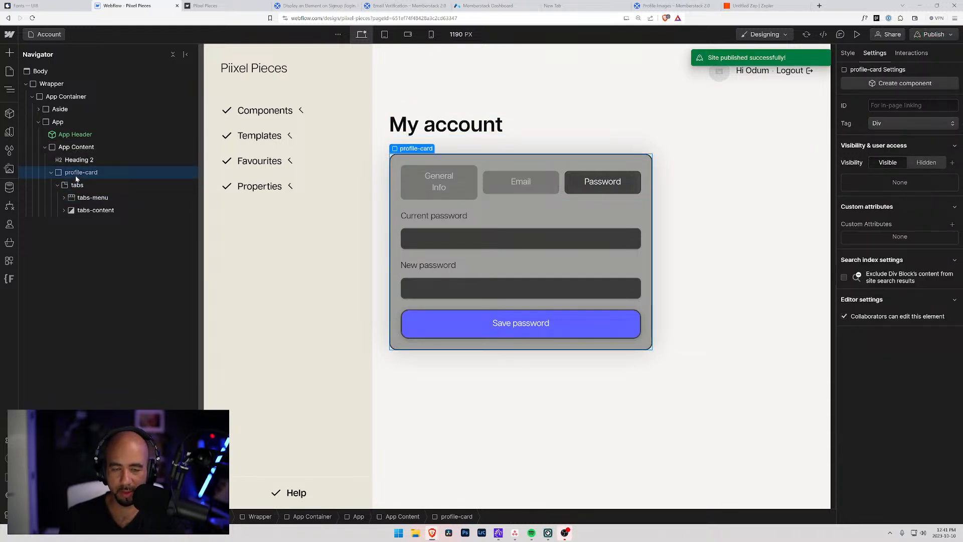
{"action": "key", "text": "Delete"}
{"action": "left_click", "coordinate": [228, 6]}
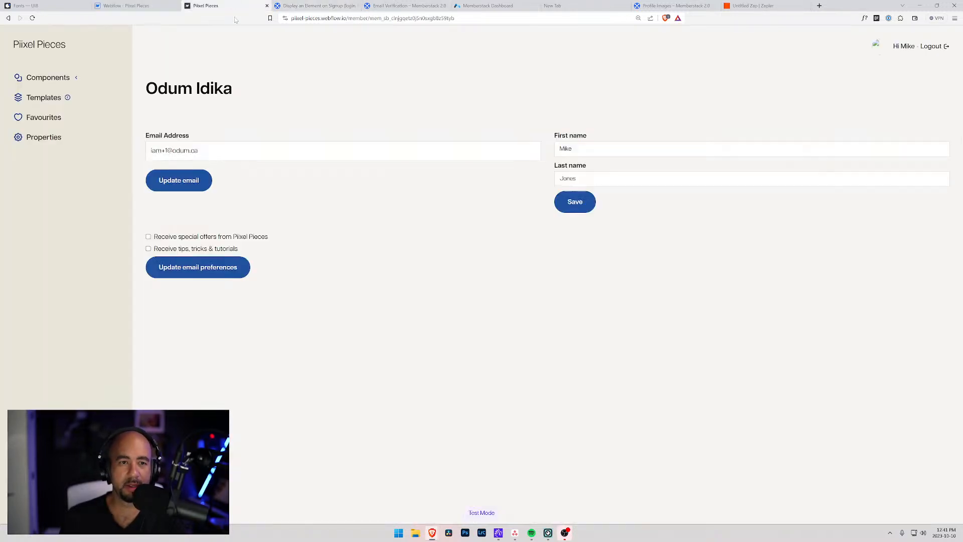
Reload the member page and change the email address to the member's new address.
{"action": "key", "text": "ctrl+r"}
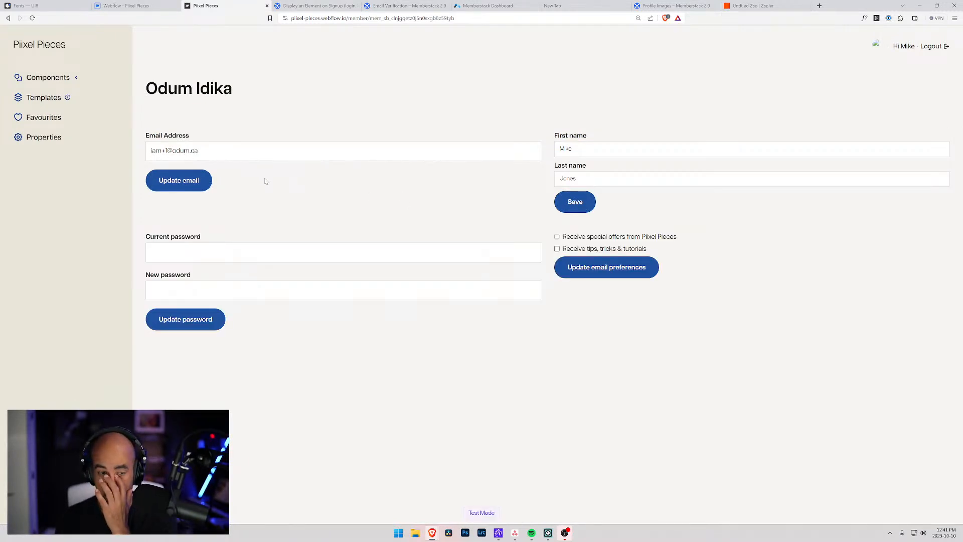
{"action": "left_click", "coordinate": [211, 155]}
{"action": "key", "text": "ctrl+a"}
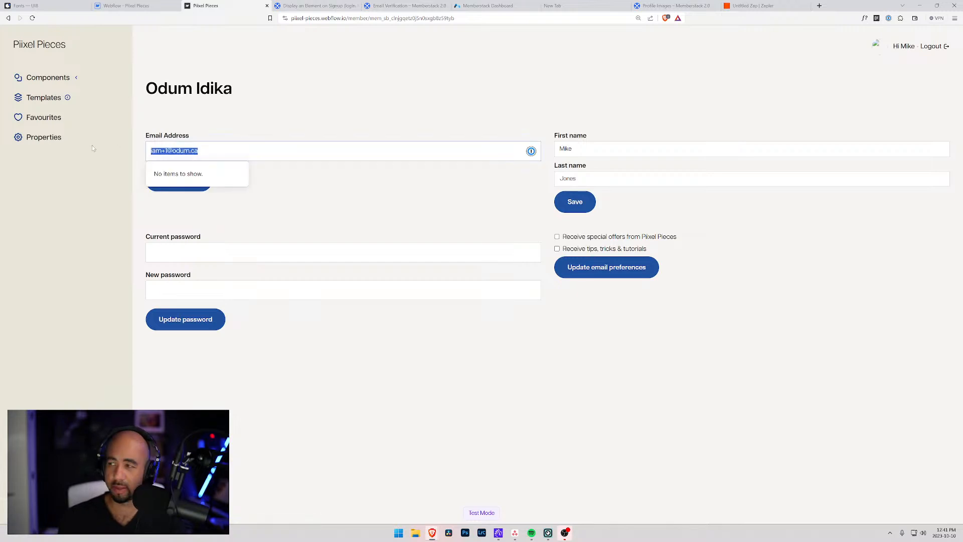
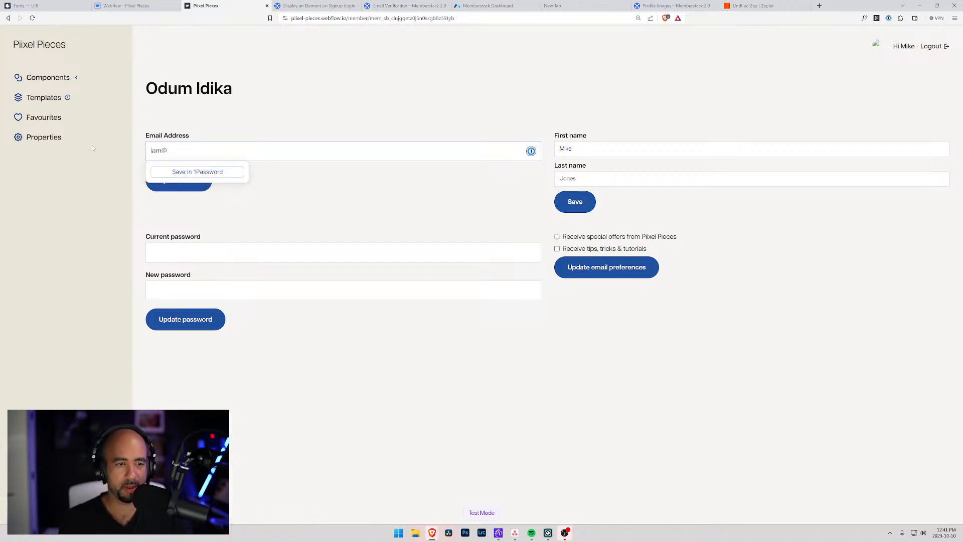
{"action": "left_click", "coordinate": [294, 232]}
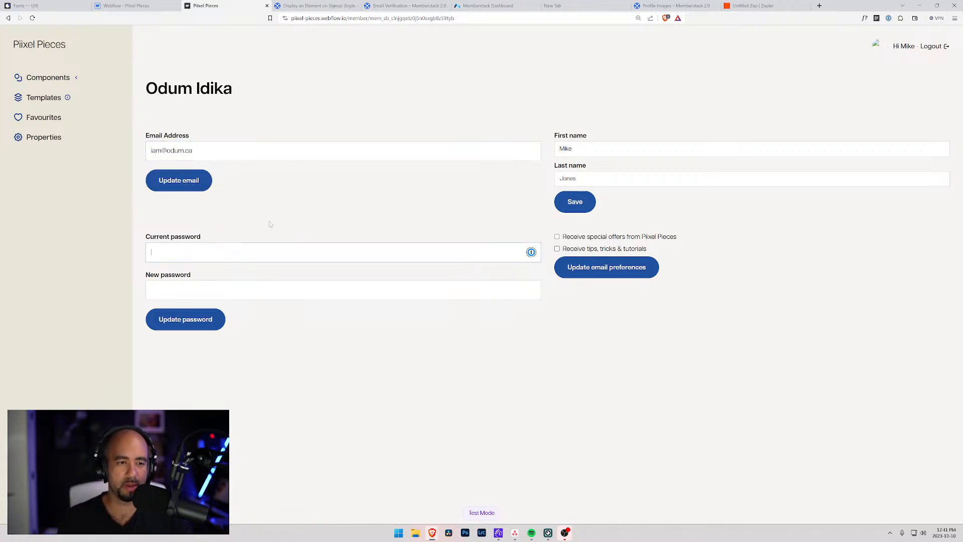
{"action": "left_click", "coordinate": [192, 187]}
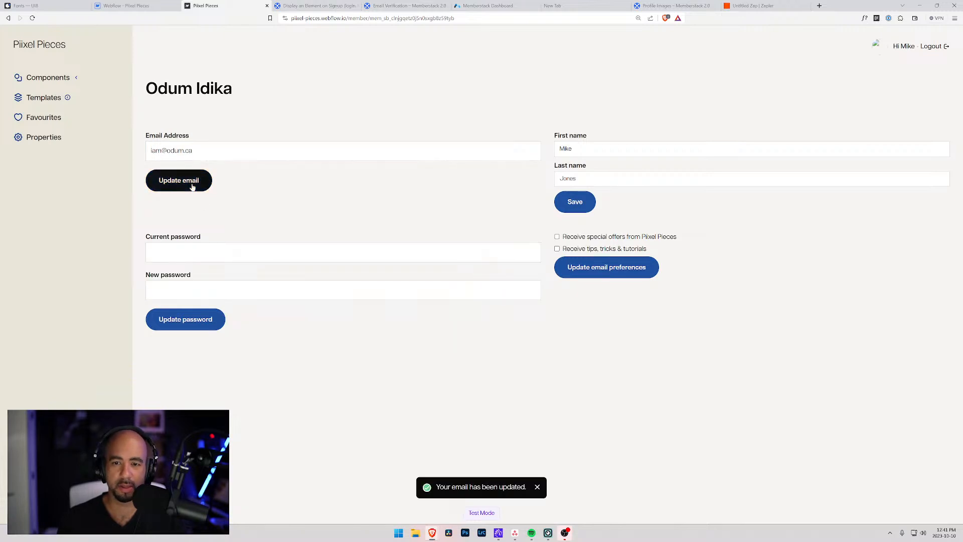
Replace the member's first and last name with new values and save them.
{"action": "double_click", "coordinate": [601, 146]}
{"action": "type", "text": "Odum"}
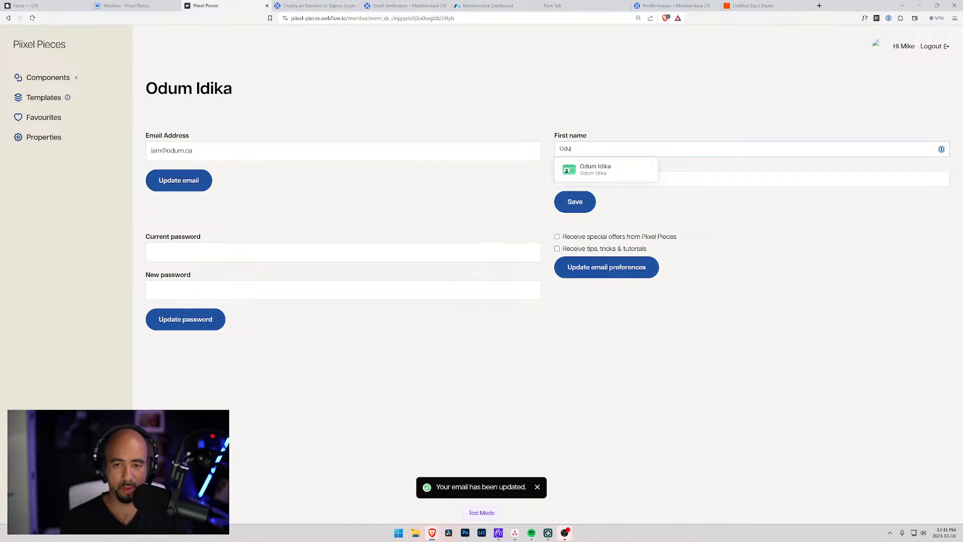
{"action": "key", "text": "Tab"}
{"action": "type", "text": "Idik"}
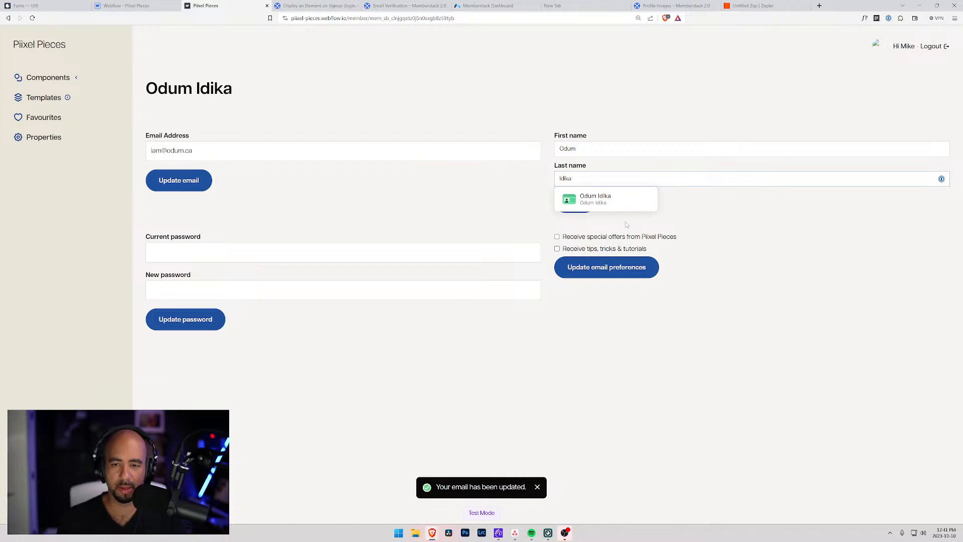
{"action": "left_click", "coordinate": [579, 206]}
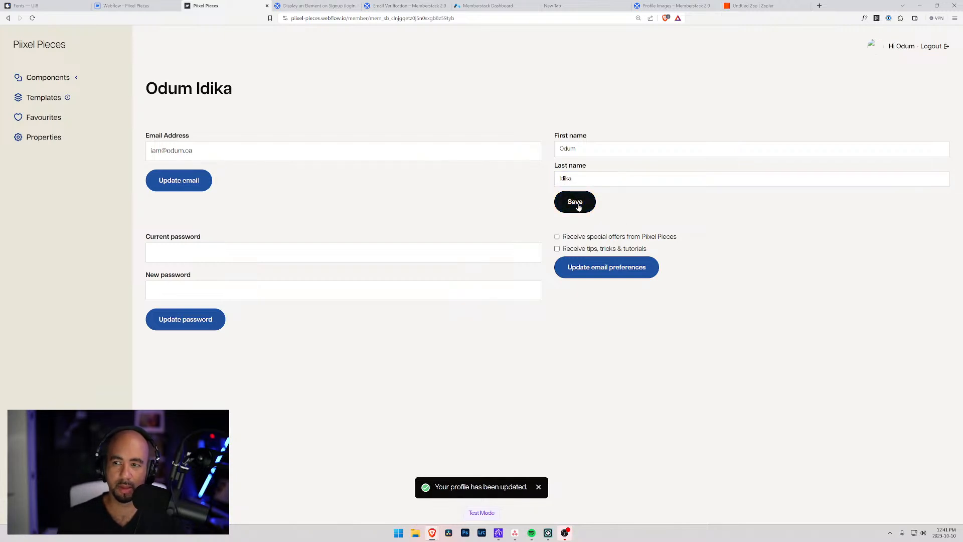
Enter the current and new passwords and submit the password change, retrying once.
{"action": "left_click", "coordinate": [225, 252]}
{"action": "type", "text": "••••••••"}
{"action": "key", "text": "Tab"}
{"action": "type", "text": "•••"}
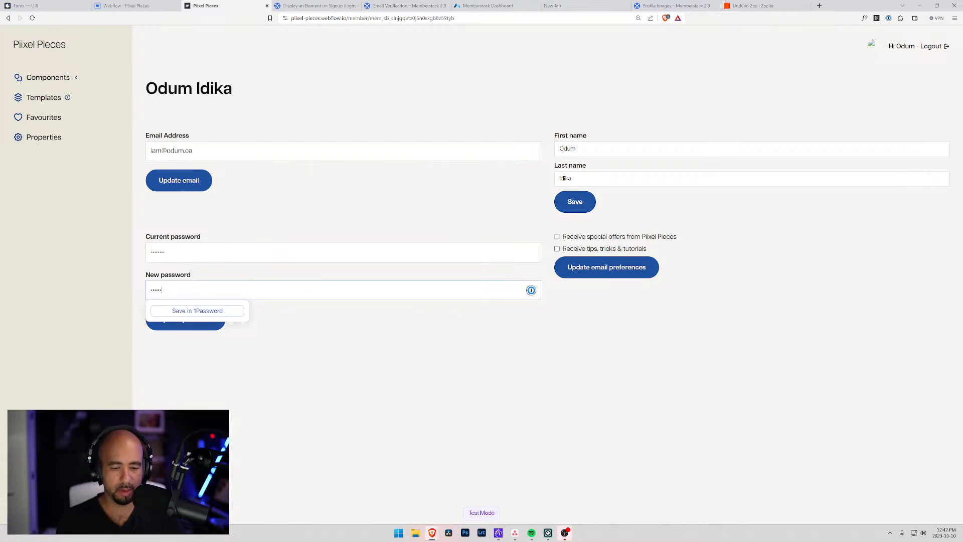
{"action": "left_click", "coordinate": [198, 320]}
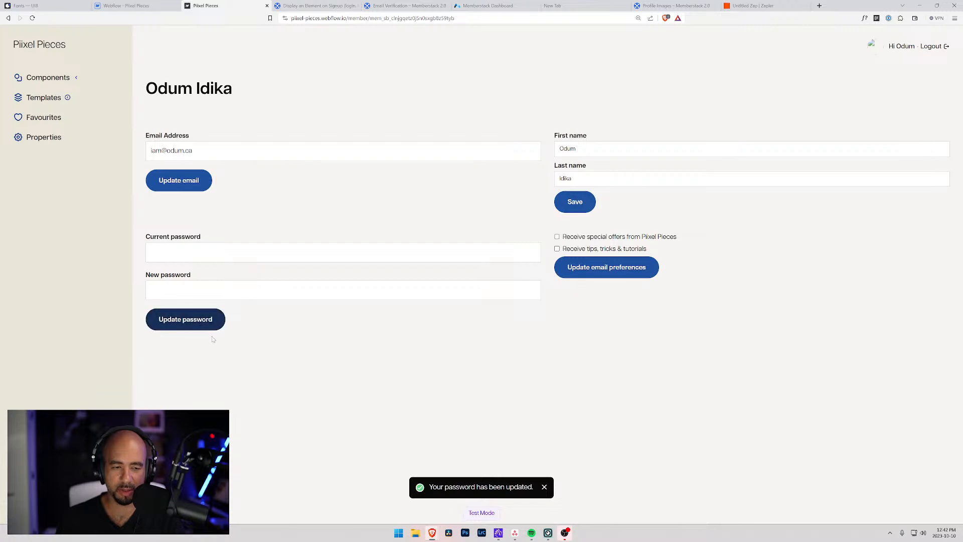
{"action": "left_click", "coordinate": [263, 250]}
{"action": "type", "text": "•••••••"}
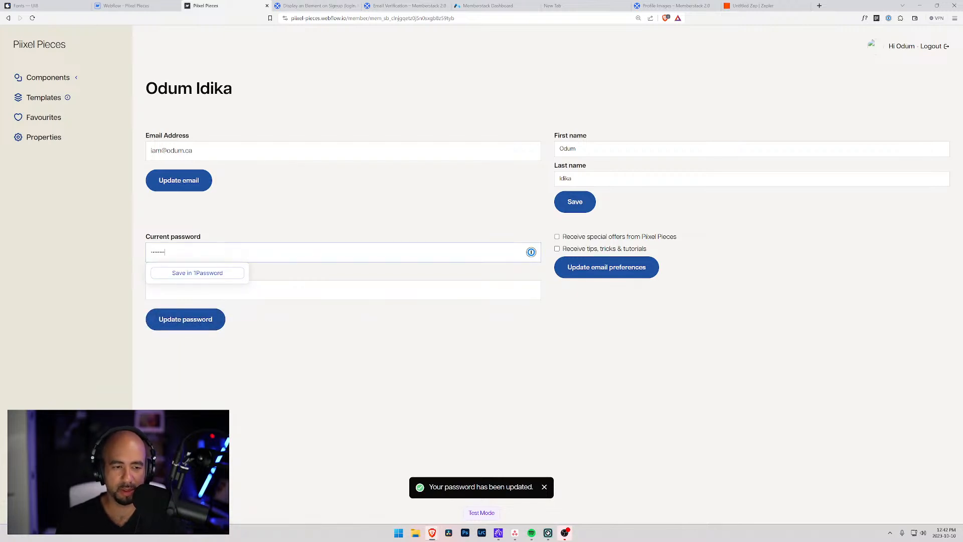
{"action": "key", "text": "Tab"}
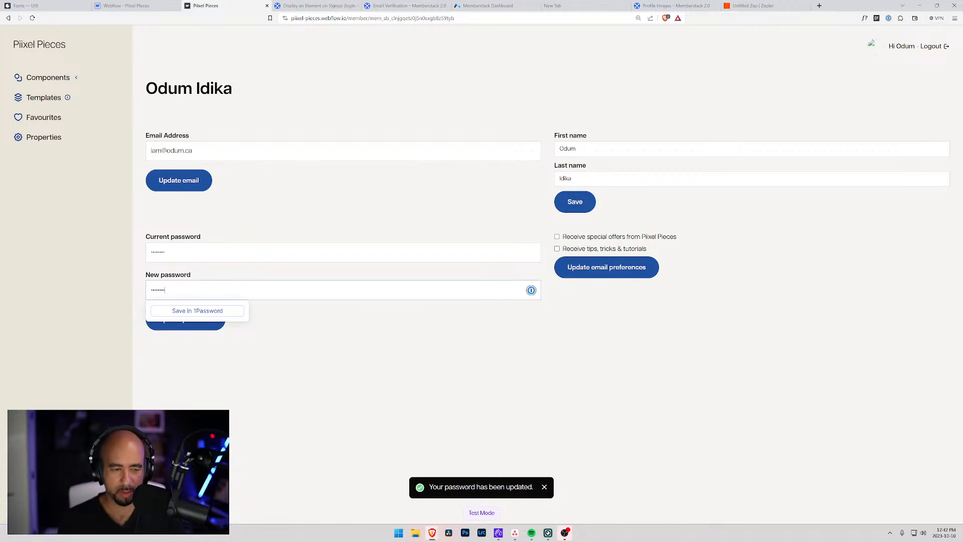
{"action": "type", "text": "•••••••"}
{"action": "left_click", "coordinate": [197, 324]}
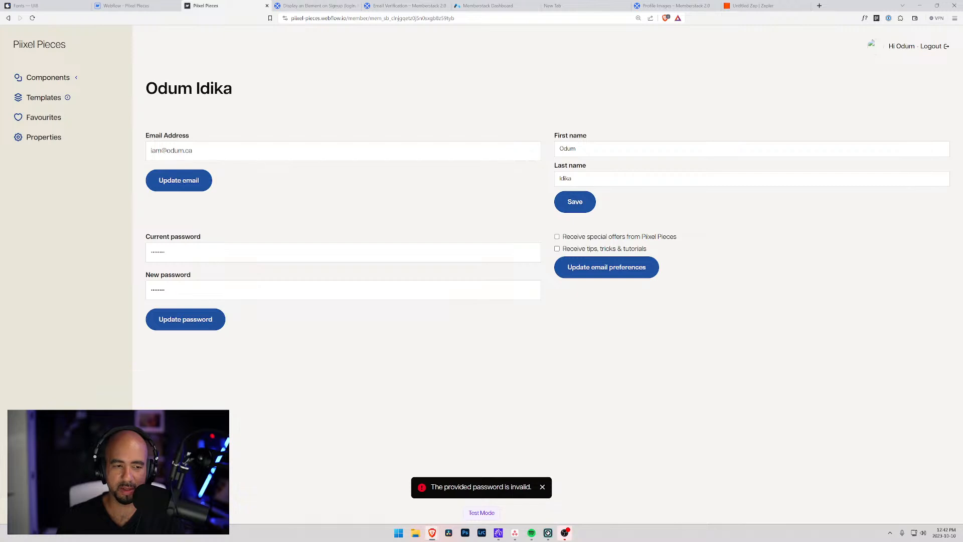
Re-enter the current and new passwords, submit the change successfully, and log out.
{"action": "left_click_drag", "start_coordinate": [189, 254], "coordinate": [59, 248]}
{"action": "type", "text": "••••"}
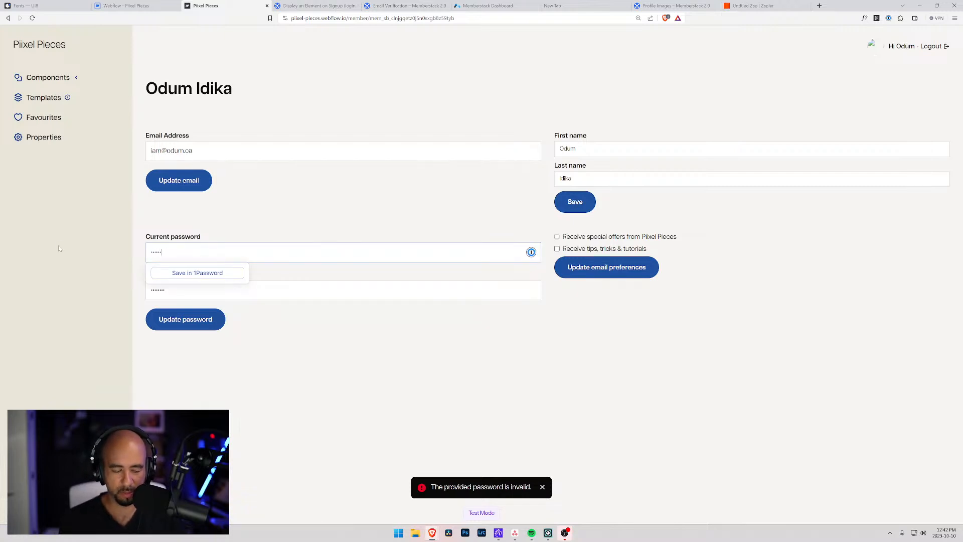
{"action": "key", "text": "Tab"}
{"action": "type", "text": "•"}
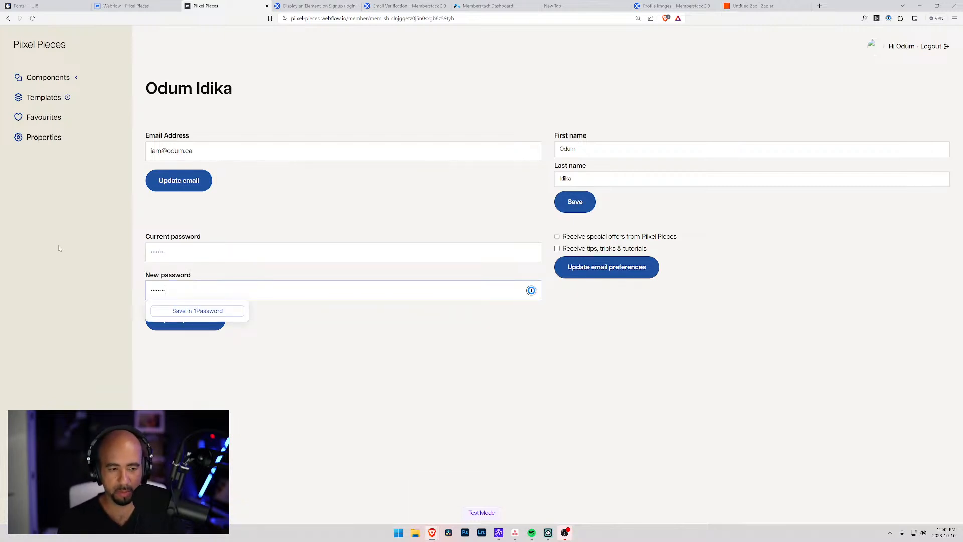
{"action": "left_click", "coordinate": [245, 357]}
{"action": "left_click", "coordinate": [199, 321]}
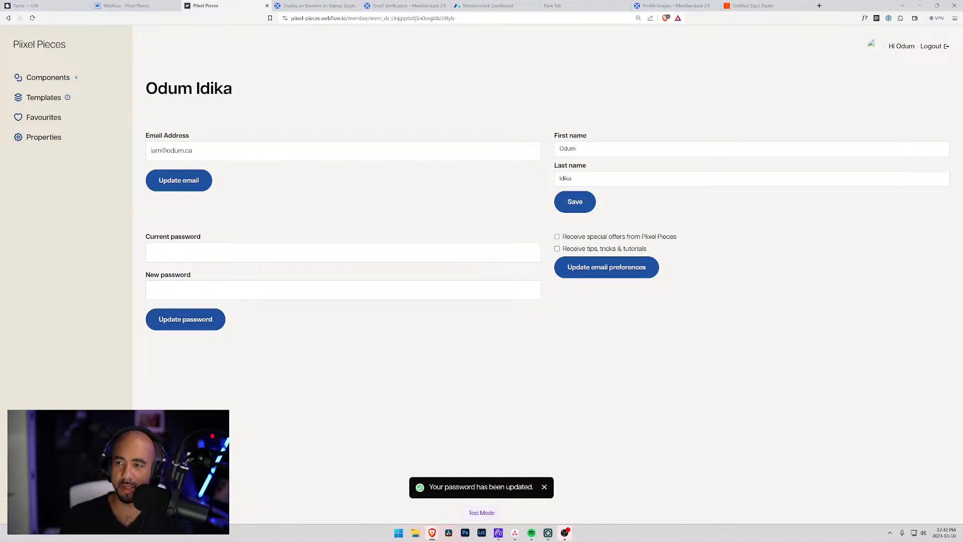
{"action": "left_click", "coordinate": [931, 46]}
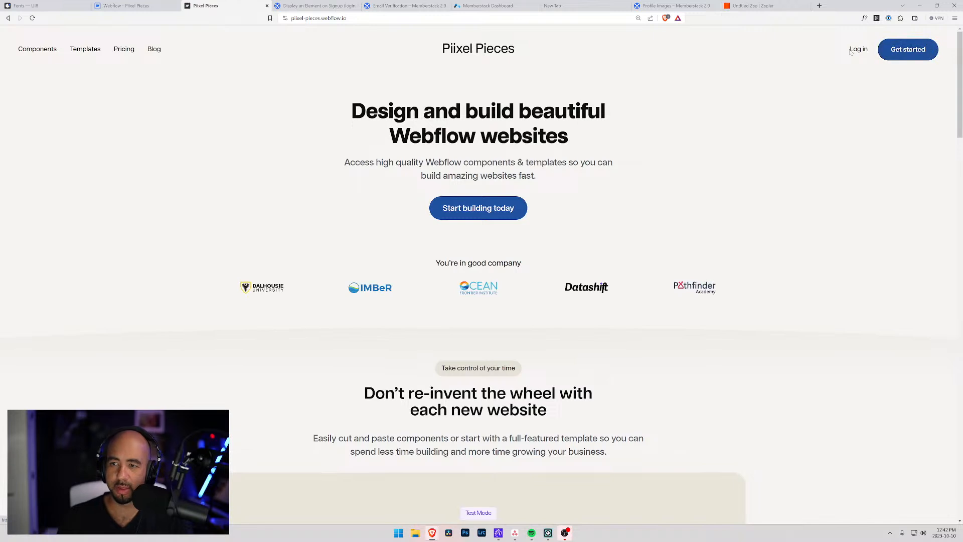
Log back in with the member's email and password.
{"action": "left_click", "coordinate": [858, 49]}
{"action": "left_click", "coordinate": [237, 269]}
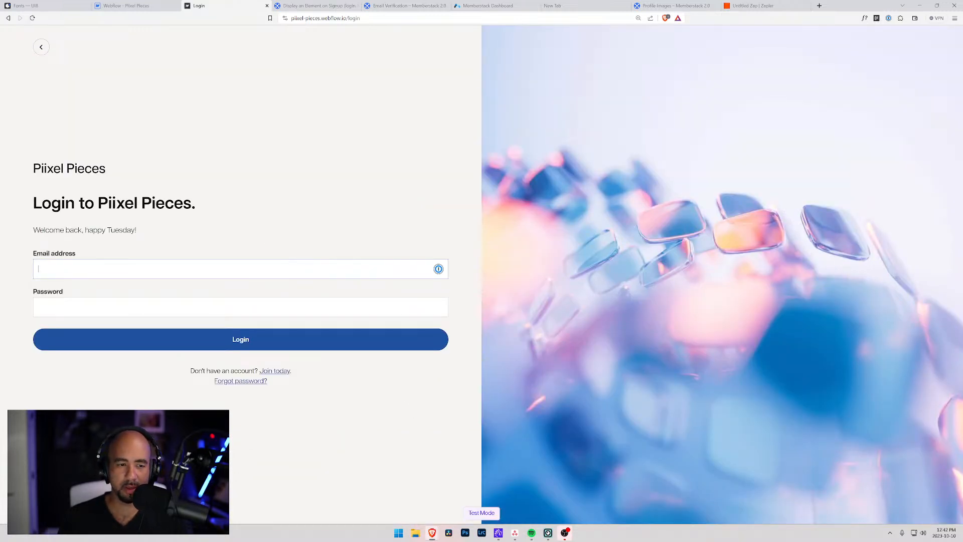
{"action": "key", "text": "Tab"}
{"action": "type", "text": "••••••"}
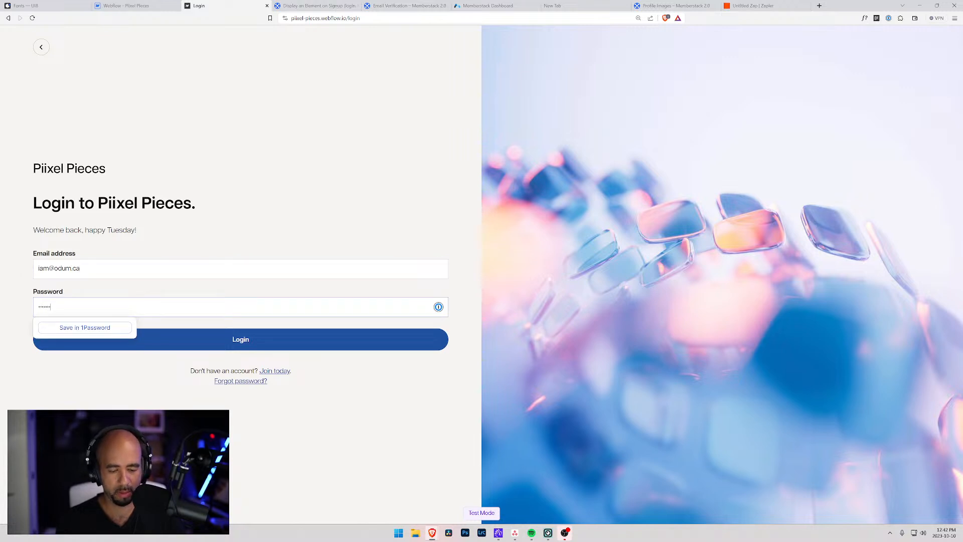
{"action": "left_click", "coordinate": [379, 336]}
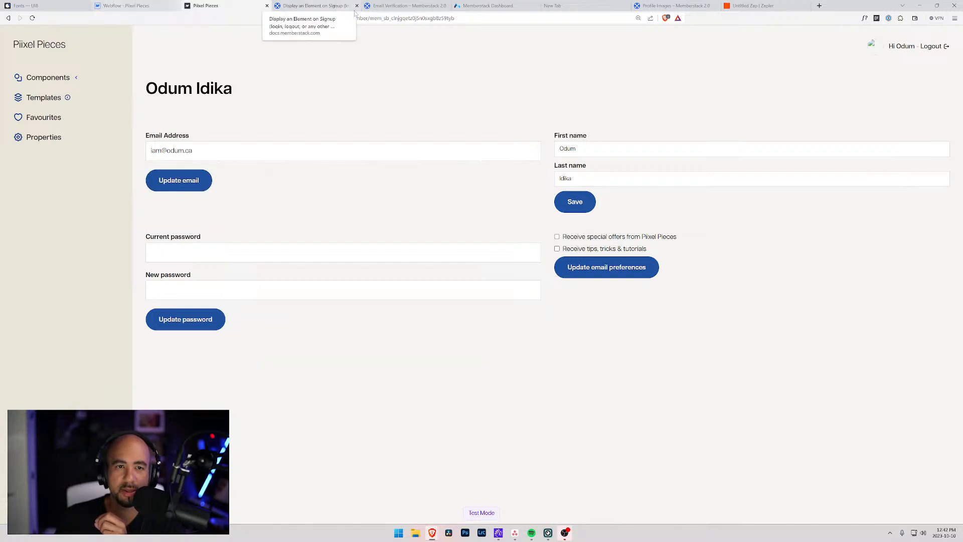
Glance at the email verification help article and Webflow, then return to the live site.
{"action": "left_click", "coordinate": [422, 7]}
{"action": "scroll", "coordinate": [340, 202], "scroll_direction": "up", "scroll_amount": 5}
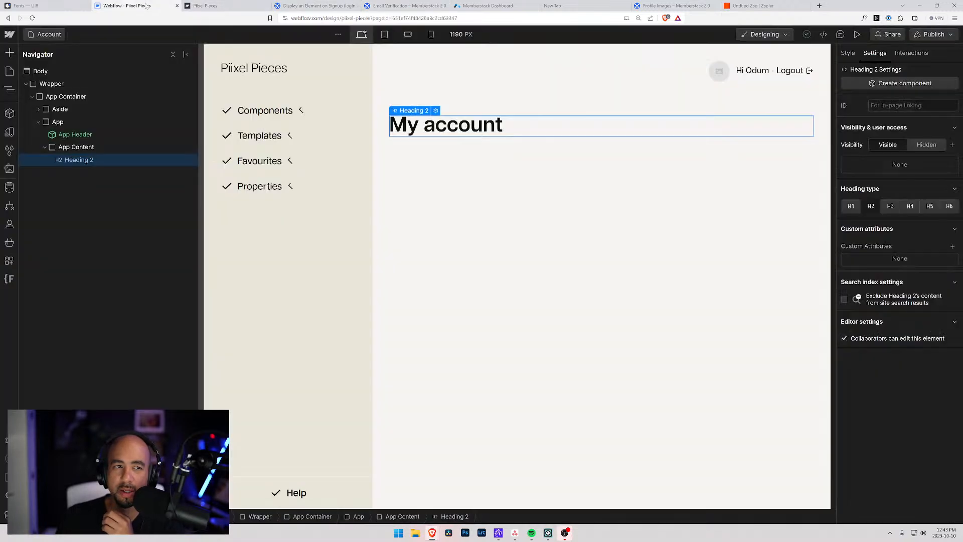
{"action": "left_click", "coordinate": [146, 5]}
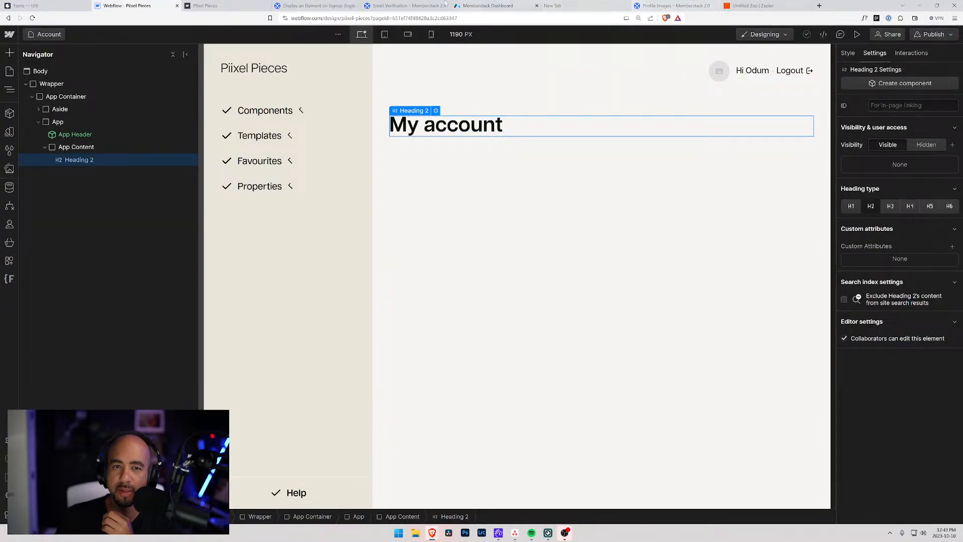
{"action": "left_click", "coordinate": [256, 6]}
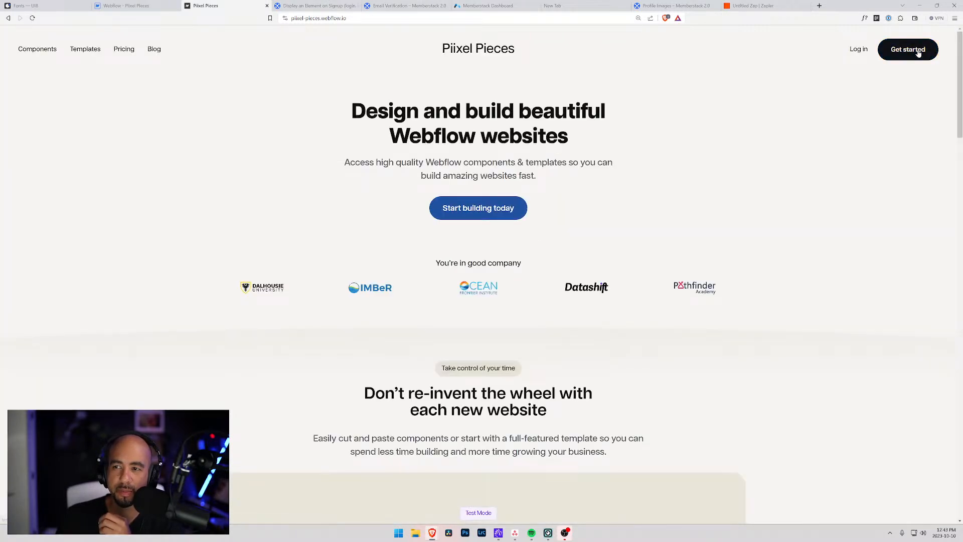
Sign up a second test member with first name, last name, email and password.
{"action": "left_click", "coordinate": [918, 52]}
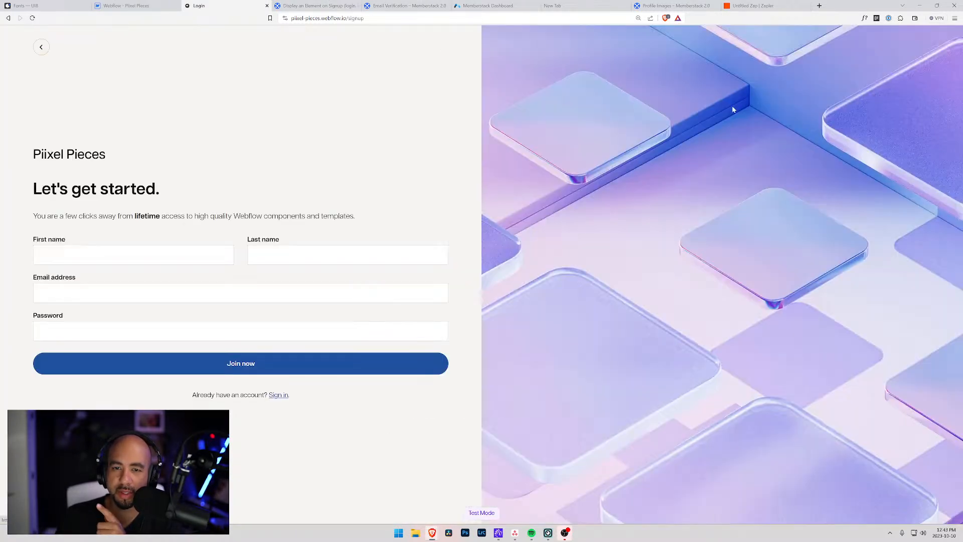
{"action": "left_click", "coordinate": [134, 255]}
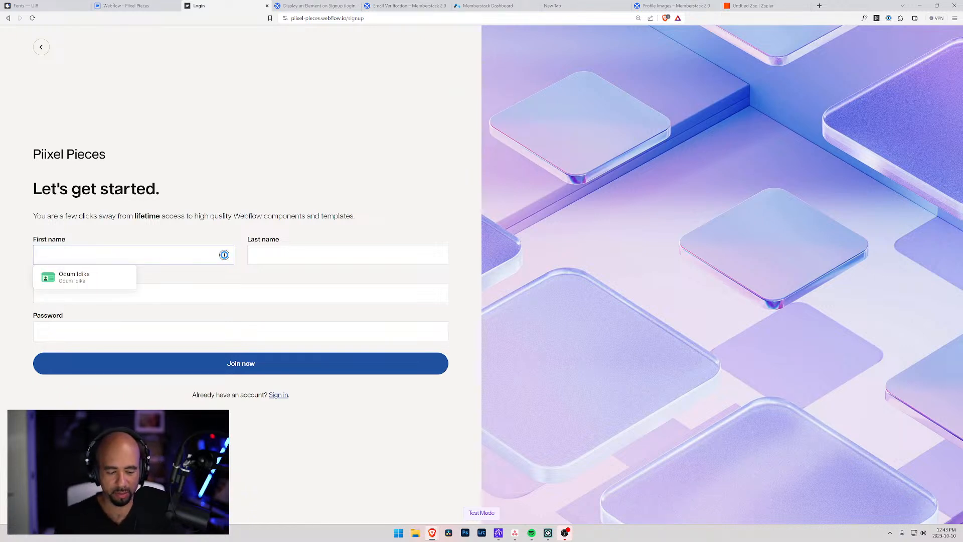
{"action": "type", "text": "Odum1"}
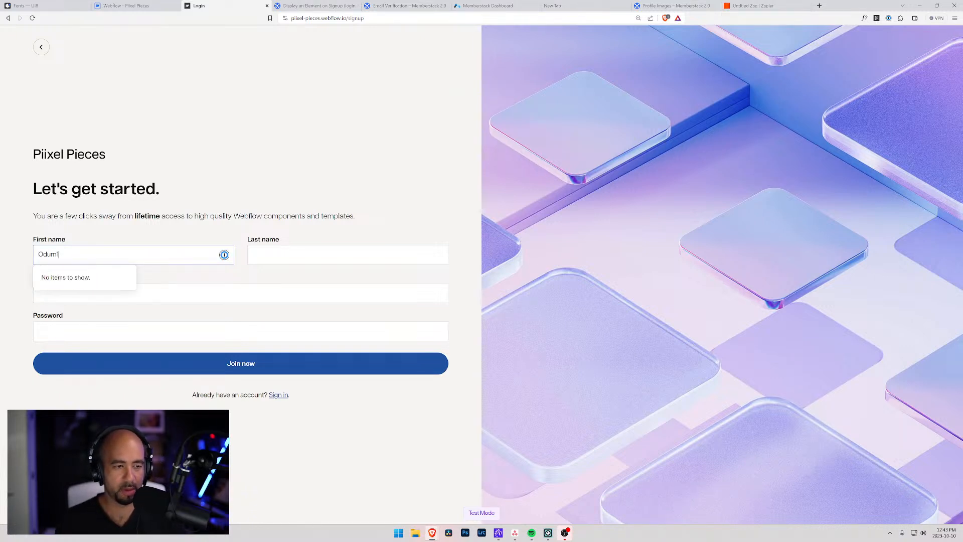
{"action": "key", "text": "Tab"}
{"action": "type", "text": "Idika"}
{"action": "key", "text": "Tab"}
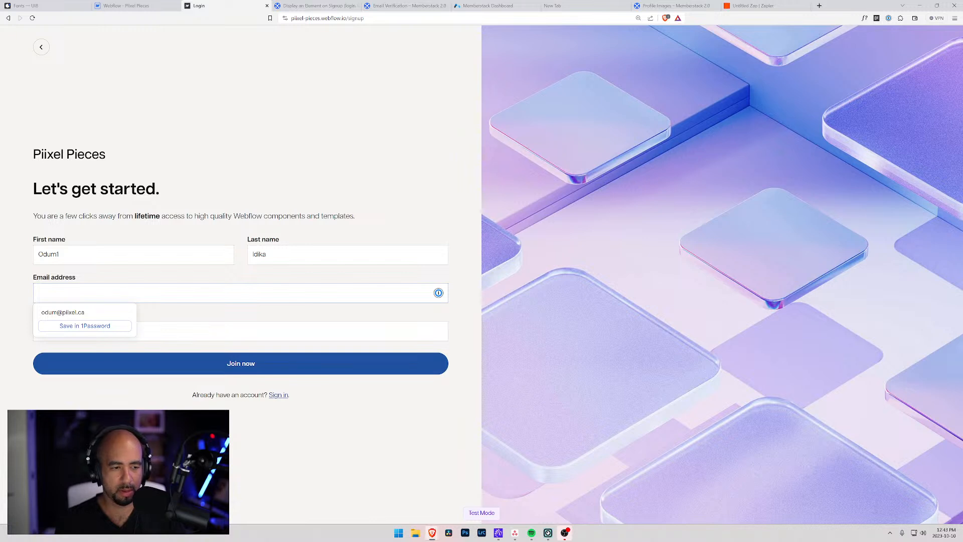
{"action": "key", "text": "shift+Tab"}
{"action": "type", "text": "1"}
{"action": "key", "text": "Tab"}
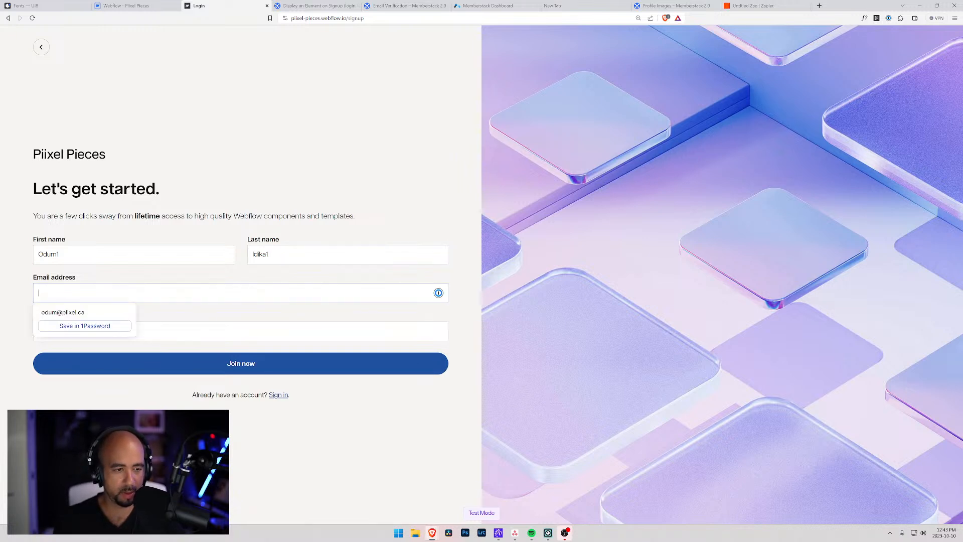
{"action": "key", "text": "Tab"}
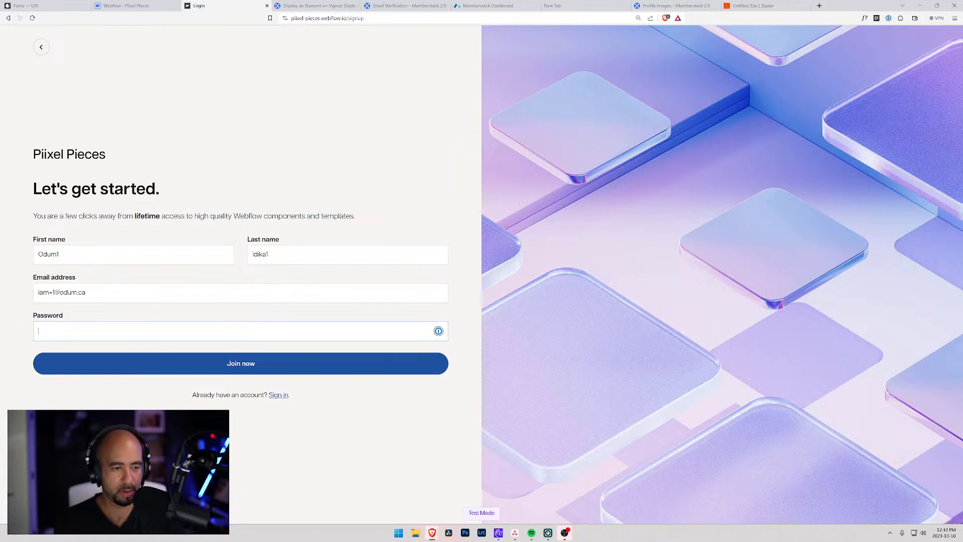
{"action": "type", "text": "•••"}
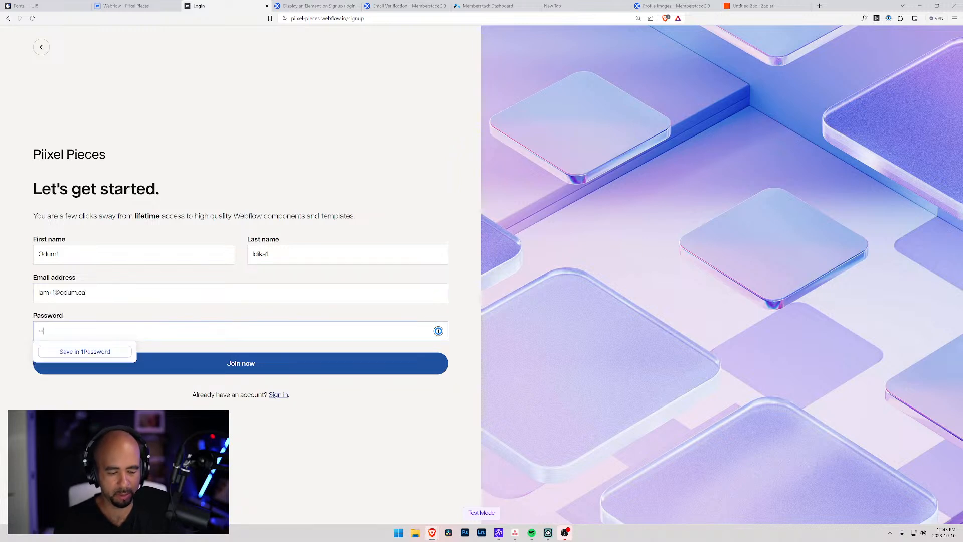
{"action": "left_click", "coordinate": [260, 359]}
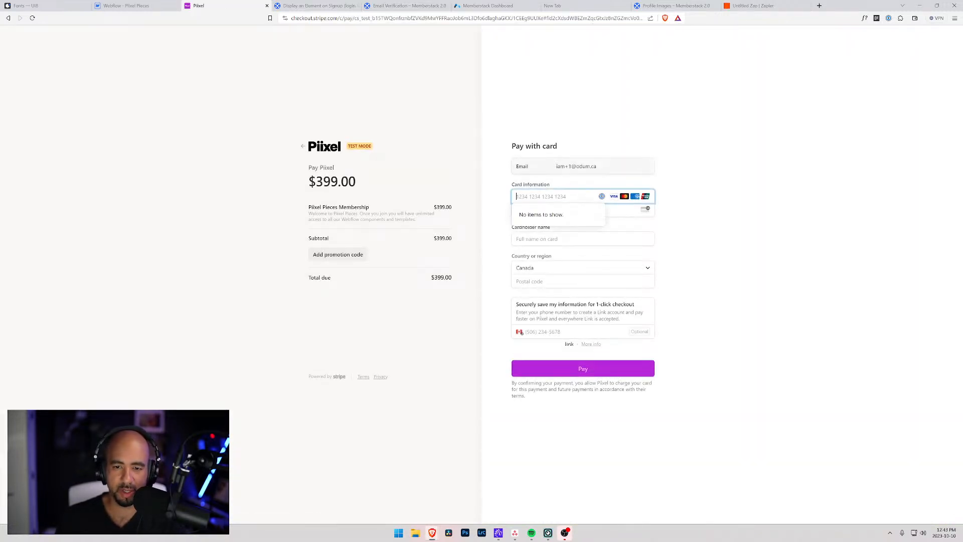
{"action": "type", "text": "4242 4242 42"}
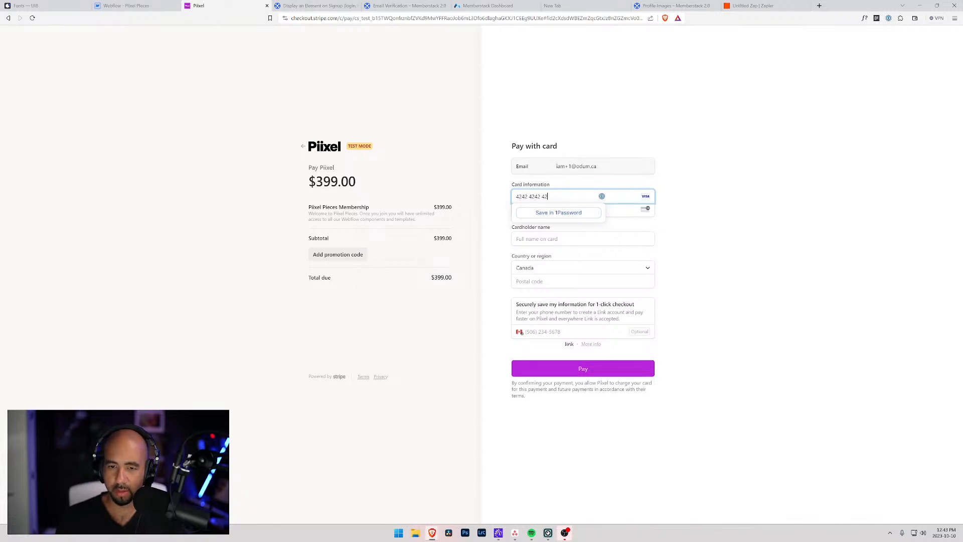
{"action": "type", "text": "42 4242"}
{"action": "key", "text": "Tab"}
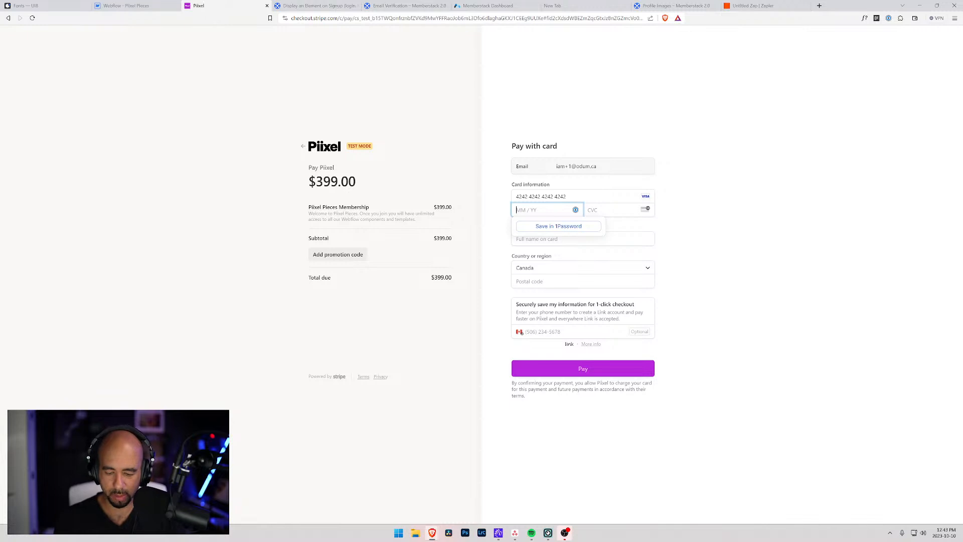
{"action": "type", "text": "12 /"}
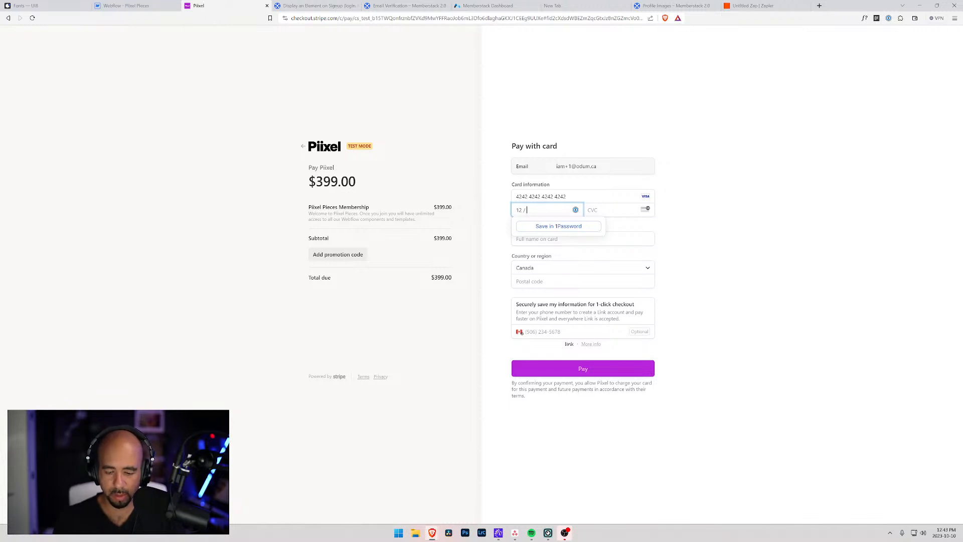
{"action": "type", "text": "54"}
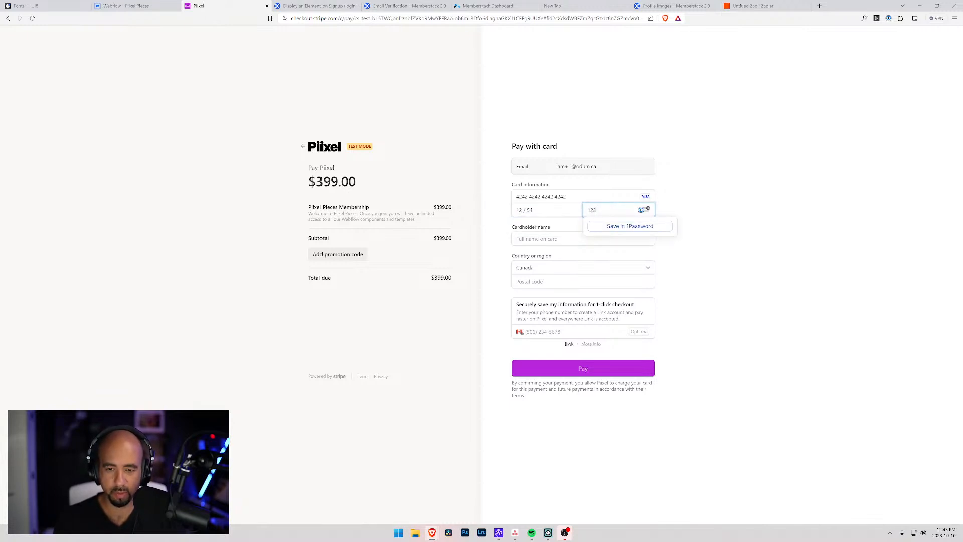
{"action": "type", "text": "123Odum Idika"}
{"action": "key", "text": "Tab"}
{"action": "key", "text": "Tab"}
{"action": "type", "text": "A1A 2S1"}
{"action": "left_click", "coordinate": [492, 298]}
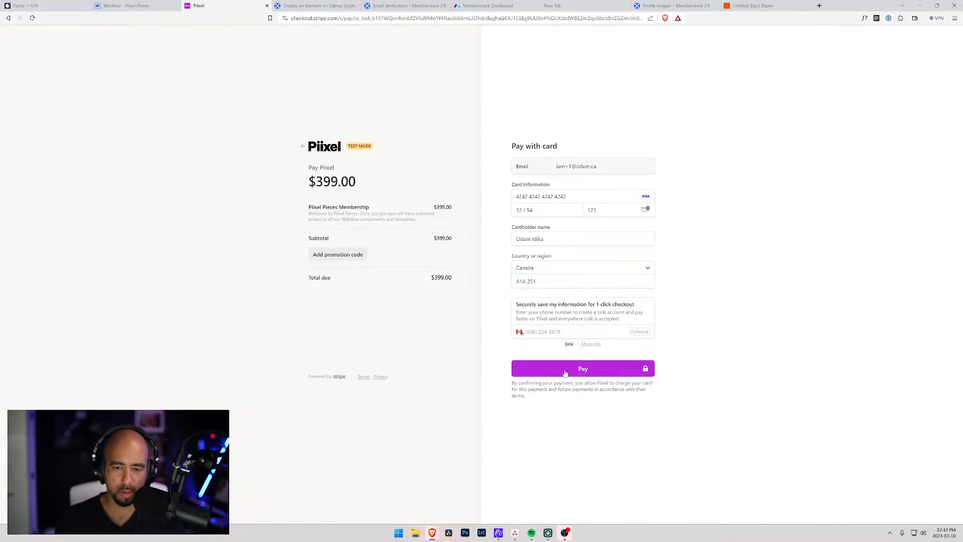
{"action": "left_click", "coordinate": [578, 370]}
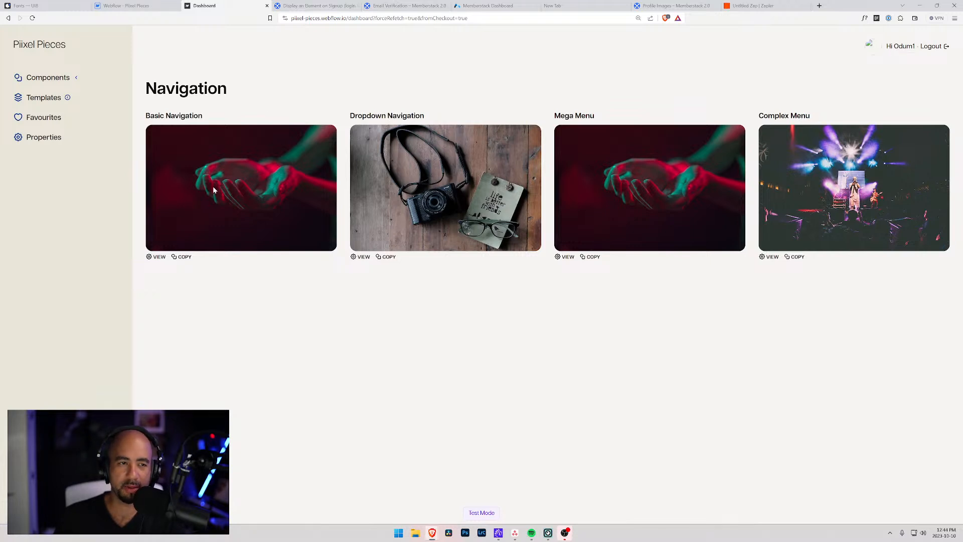
Expand Components and Templates in the sidebar, then move and enlarge the HEY email window.
{"action": "left_click", "coordinate": [37, 78]}
{"action": "left_click", "coordinate": [45, 155]}
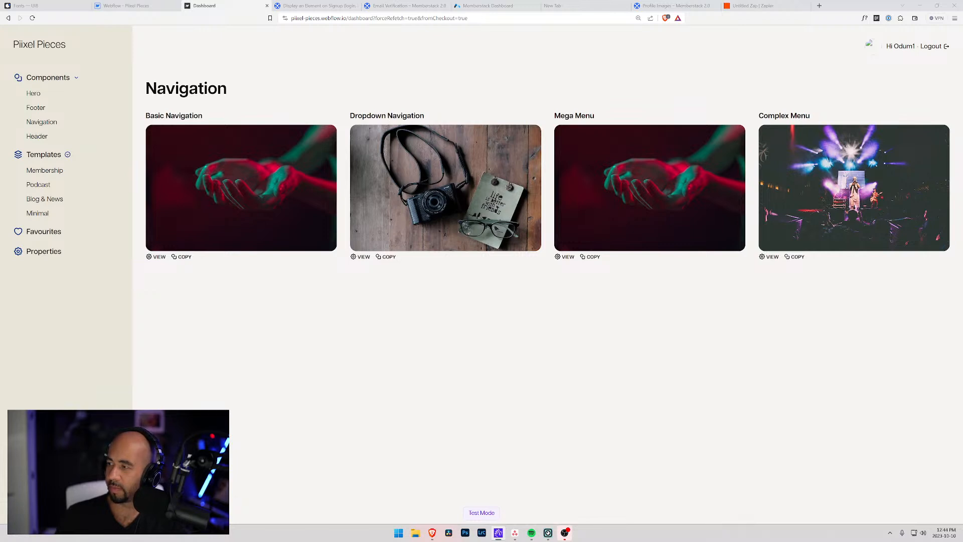
{"action": "left_click_drag", "start_coordinate": [499, 64], "coordinate": [307, 26]}
{"action": "left_click_drag", "start_coordinate": [537, 414], "coordinate": [769, 499]}
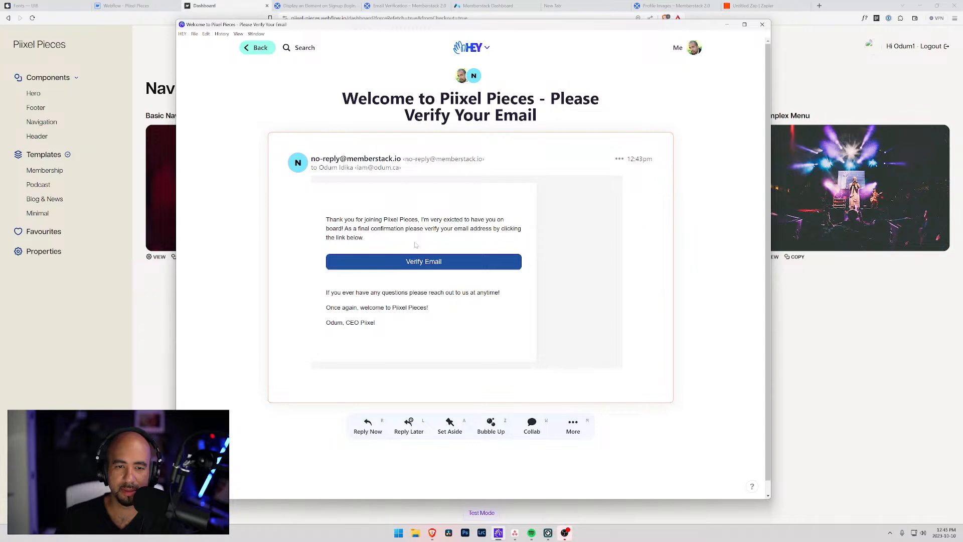
Open and close the message's options menu, then click Verify Email in the welcome email.
{"action": "left_click", "coordinate": [619, 160]}
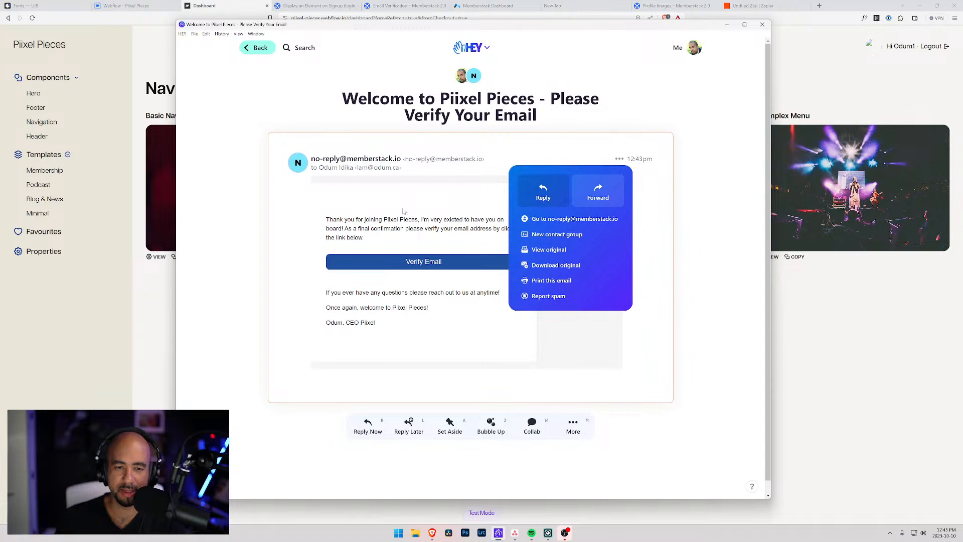
{"action": "left_click", "coordinate": [666, 222]}
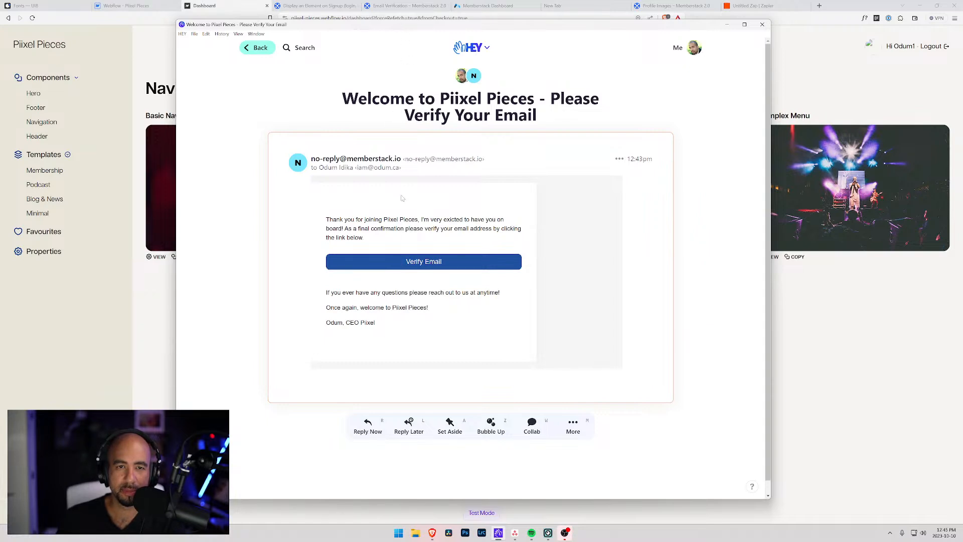
{"action": "left_click", "coordinate": [409, 262]}
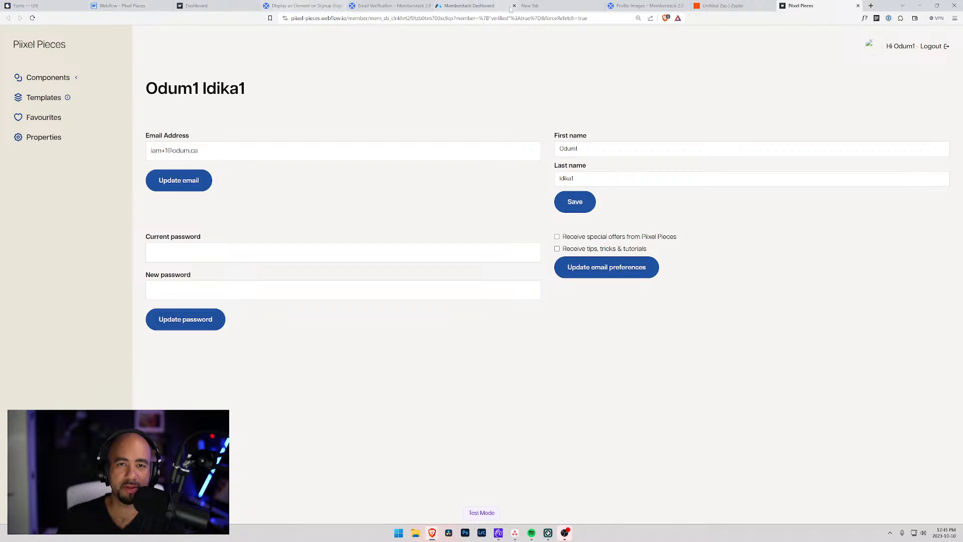
In Memberstack Members, compare the new and older test members' verification status, then open the help article.
{"action": "left_click", "coordinate": [476, 5]}
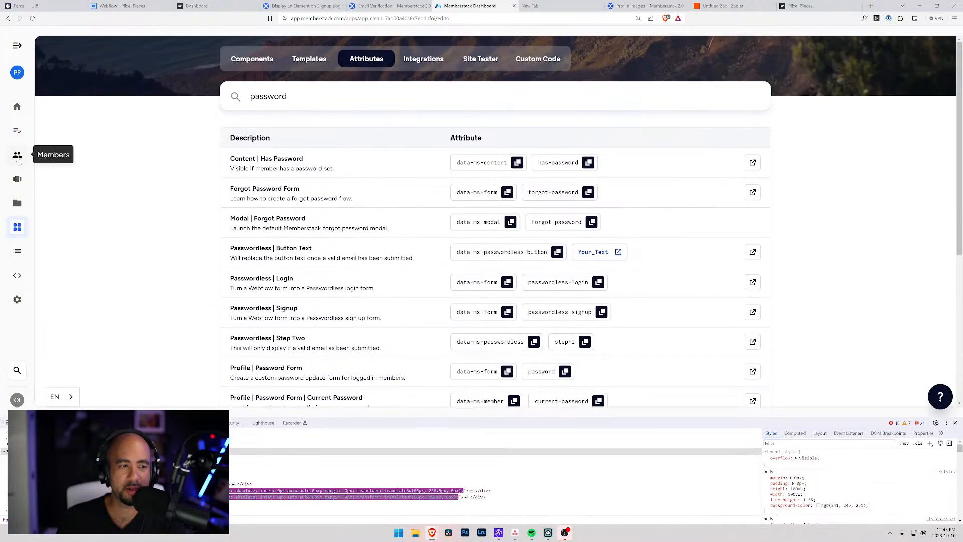
{"action": "left_click", "coordinate": [17, 154]}
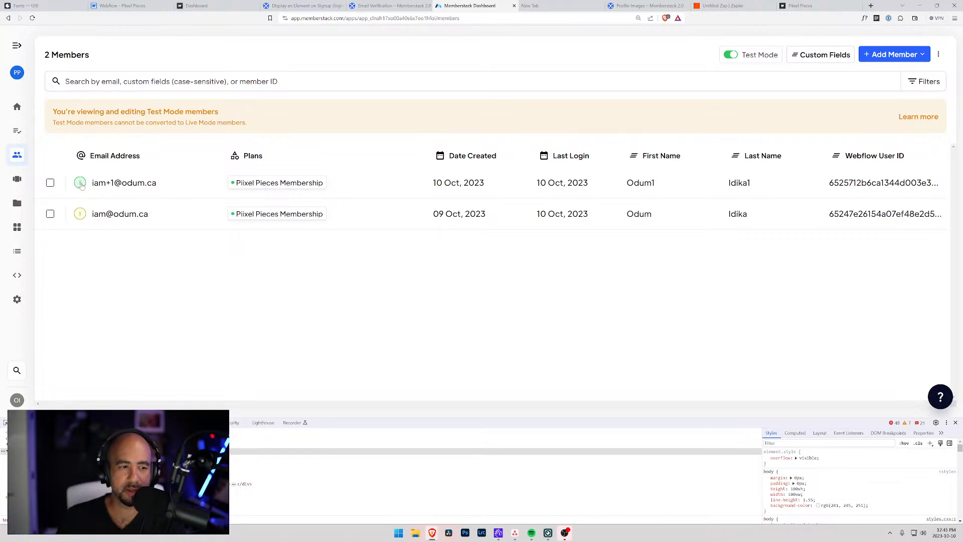
{"action": "left_click", "coordinate": [187, 185]}
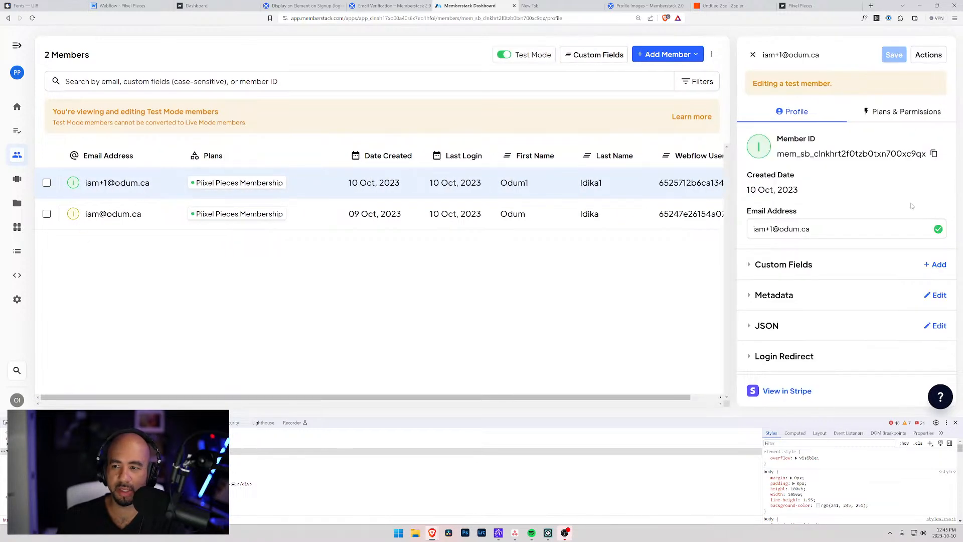
{"action": "left_click", "coordinate": [297, 221]}
{"action": "mouse_move", "coordinate": [936, 233]}
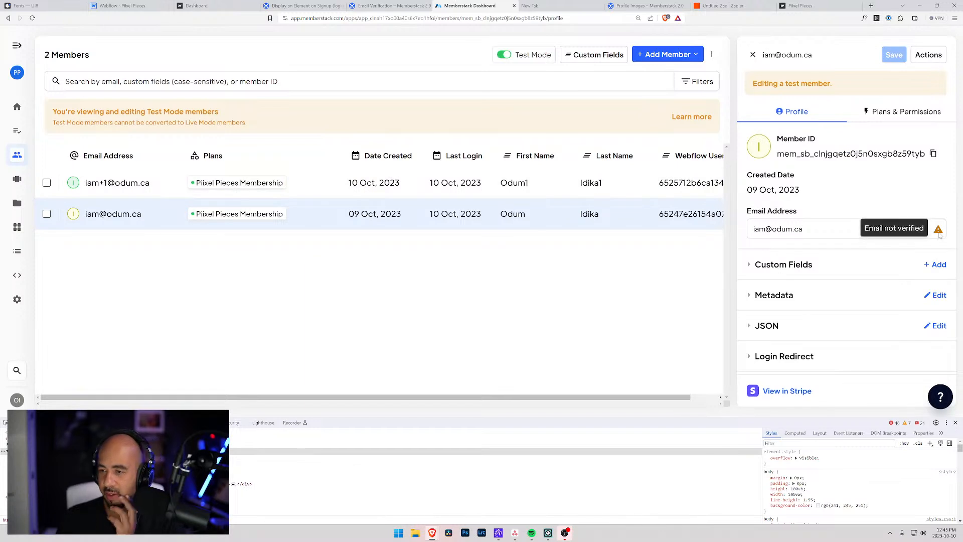
{"action": "left_click", "coordinate": [426, 186]}
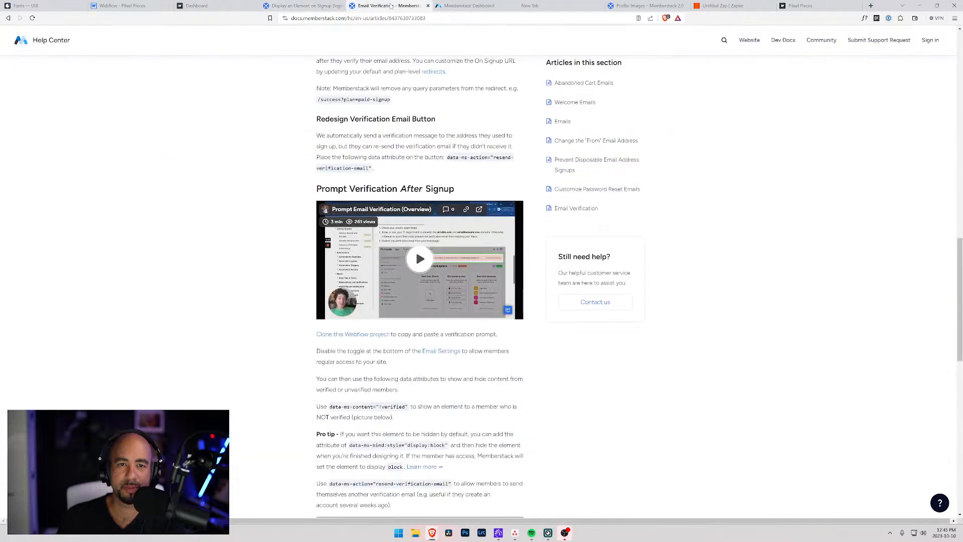
{"action": "left_click", "coordinate": [389, 6]}
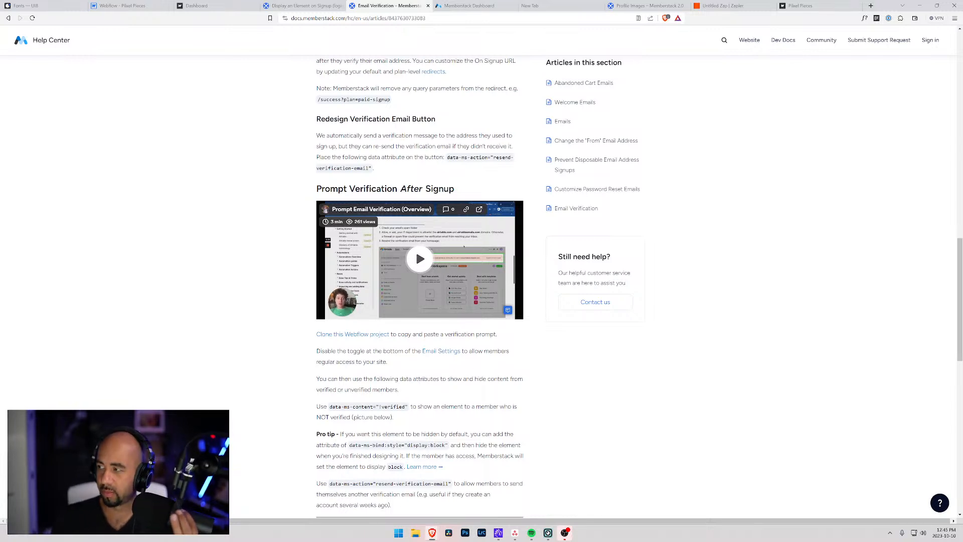
Flip between tabs, expanding a member's Login Redirect settings, and reopen the Email Verification article.
{"action": "scroll", "coordinate": [317, 256], "scroll_direction": "up", "scroll_amount": 1}
{"action": "scroll", "coordinate": [318, 256], "scroll_direction": "up", "scroll_amount": 2}
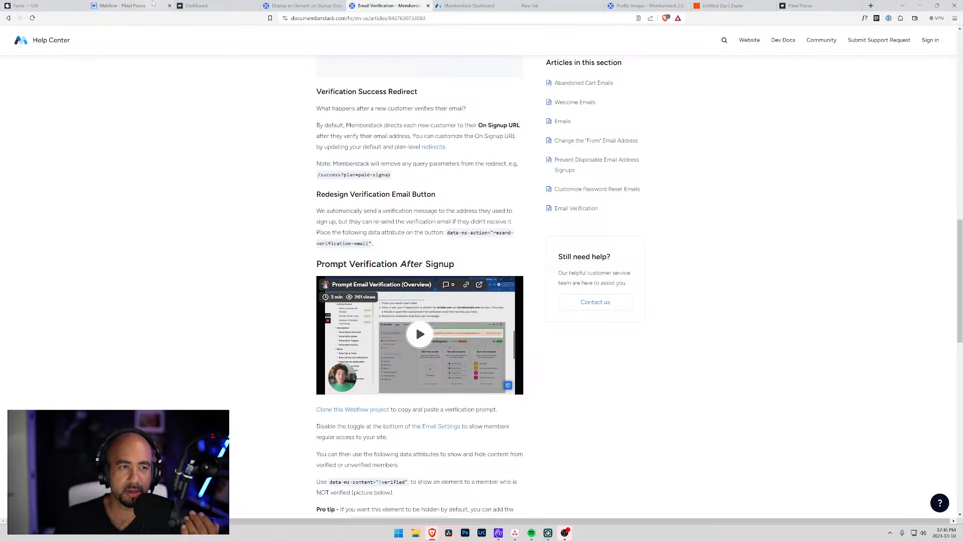
{"action": "left_click", "coordinate": [123, 6]}
{"action": "left_click", "coordinate": [398, 6]}
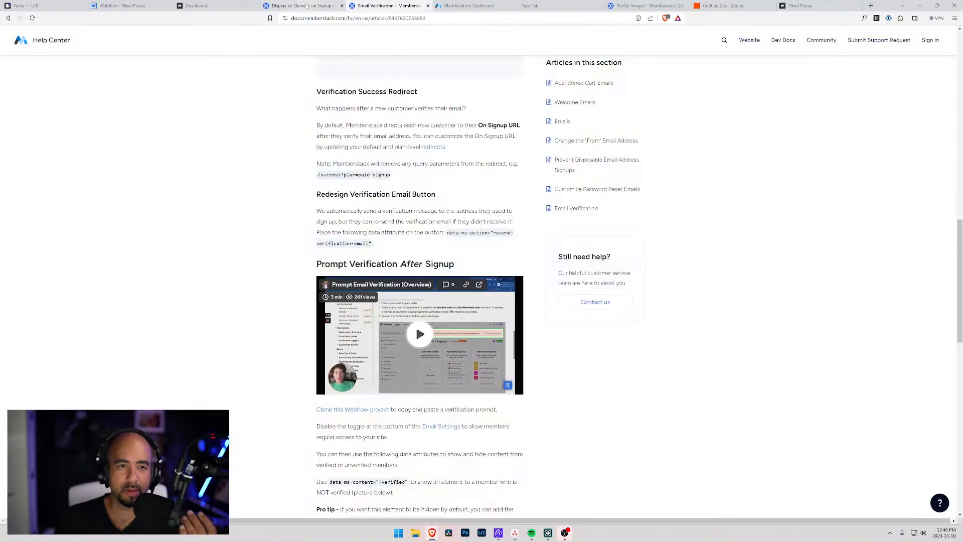
{"action": "key", "text": "ctrl+Tab"}
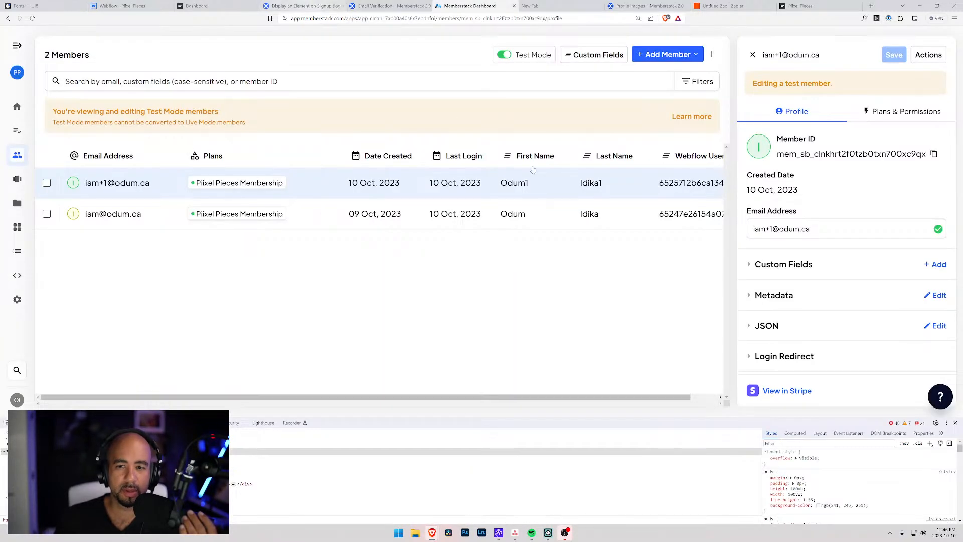
{"action": "left_click", "coordinate": [752, 357]}
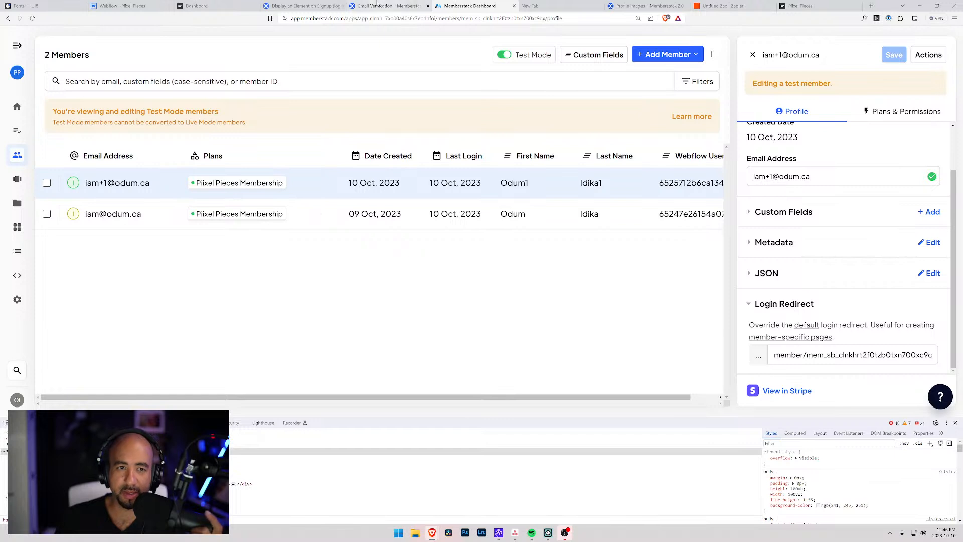
{"action": "left_click", "coordinate": [209, 5]}
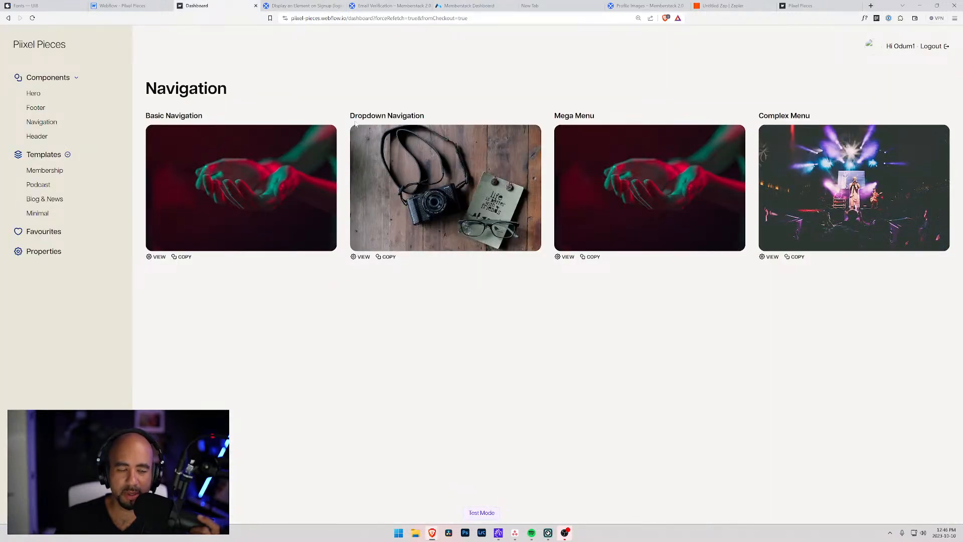
{"action": "left_click", "coordinate": [121, 5]}
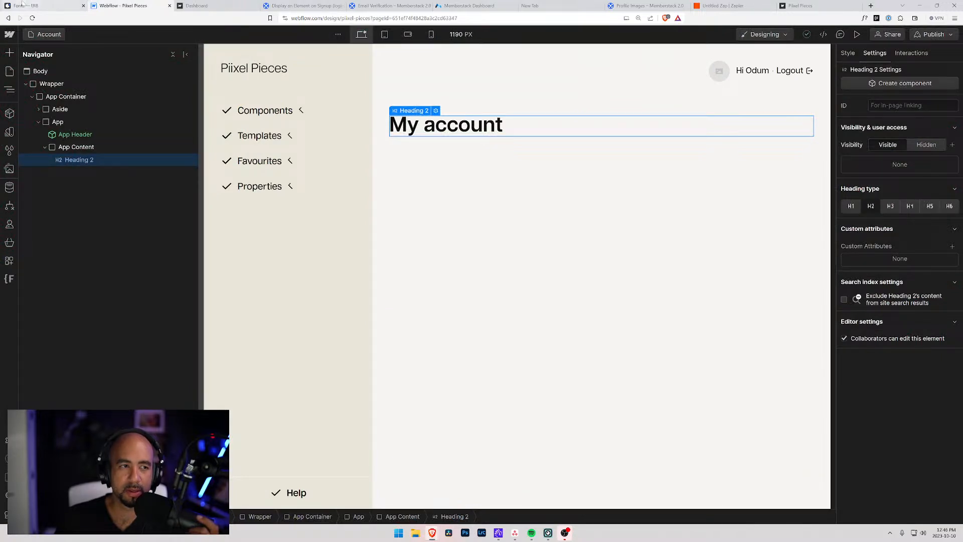
{"action": "left_click", "coordinate": [301, 5]}
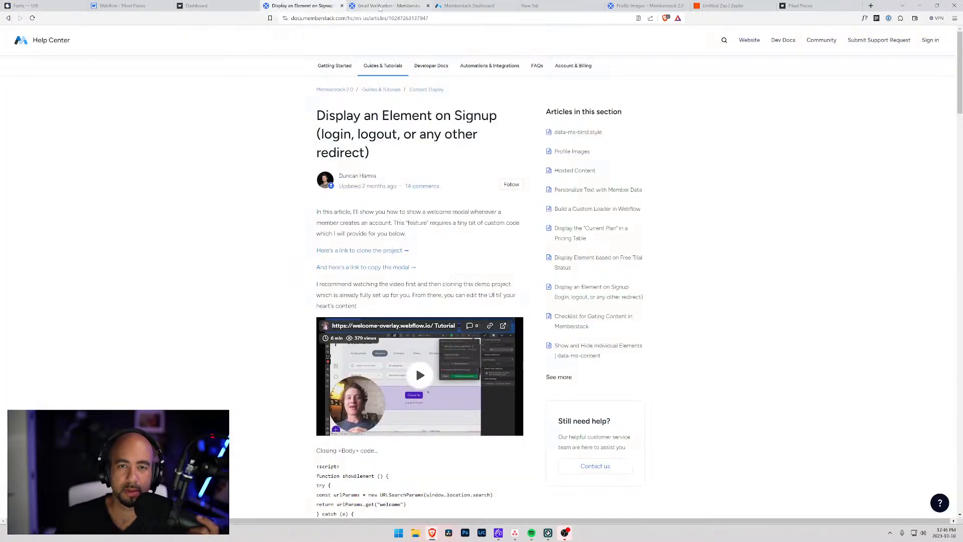
{"action": "left_click", "coordinate": [400, 5]}
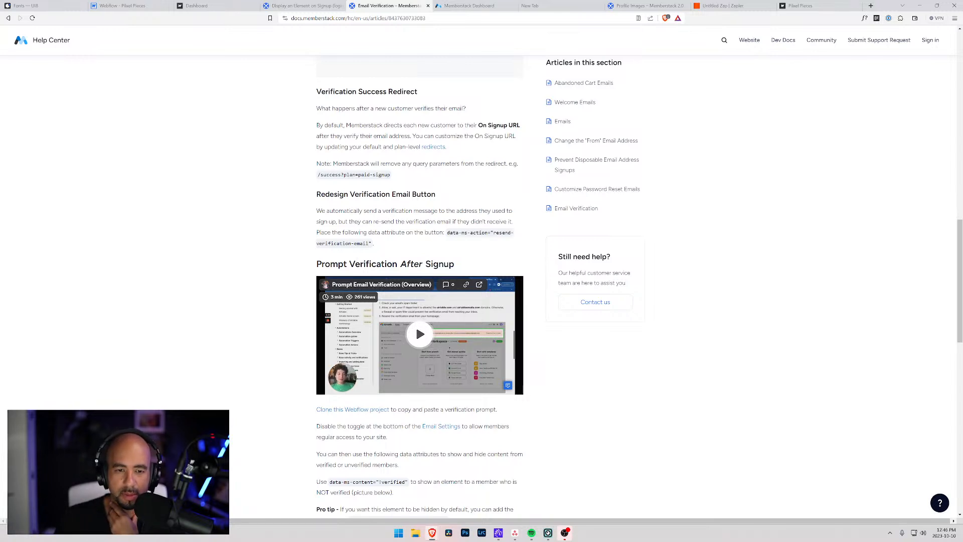
Highlight the article's paragraph on verified-member data attributes, then return to Webflow.
{"action": "scroll", "coordinate": [451, 311], "scroll_direction": "down", "scroll_amount": 4}
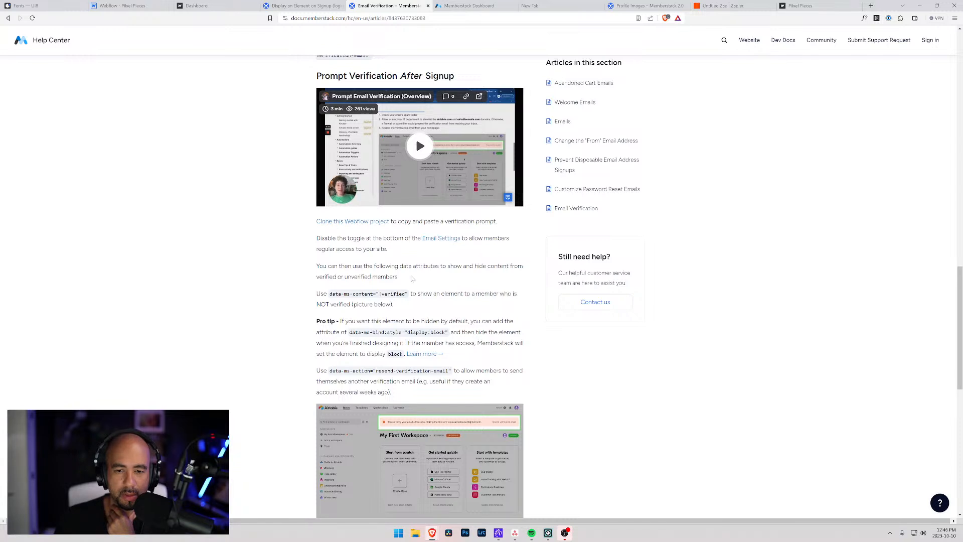
{"action": "triple_click", "coordinate": [311, 270]}
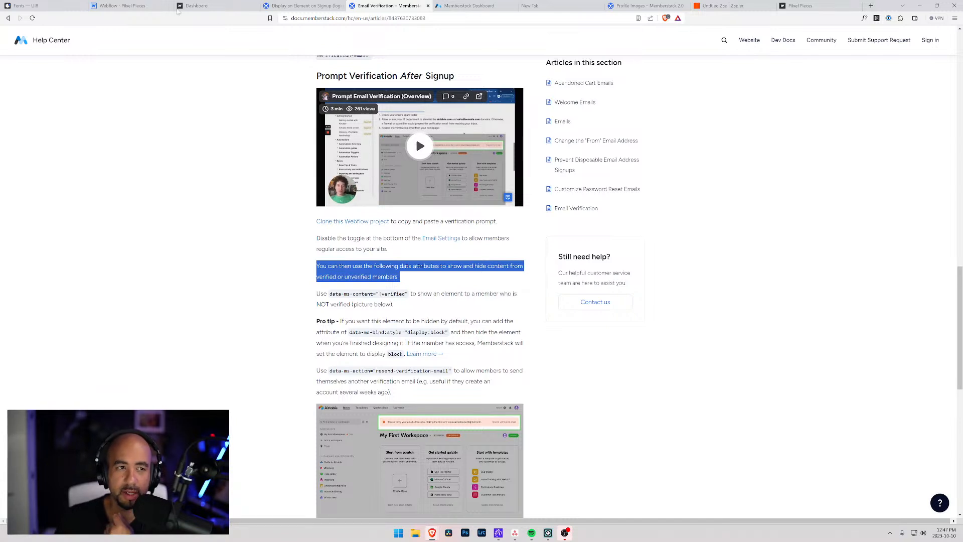
{"action": "left_click", "coordinate": [140, 6]}
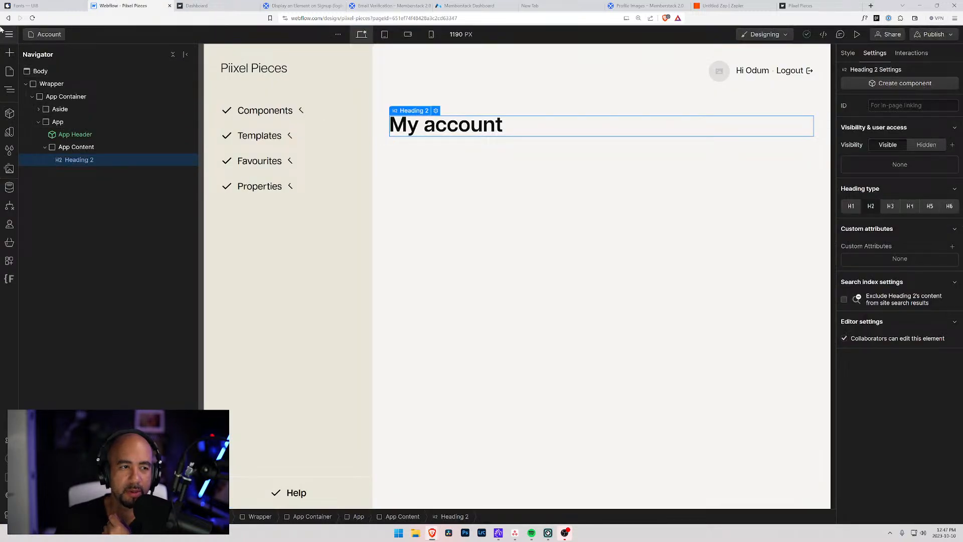
On Members Template, select App Product Section and insert a Div Block via Quick Find 'div'.
{"action": "left_click", "coordinate": [9, 70]}
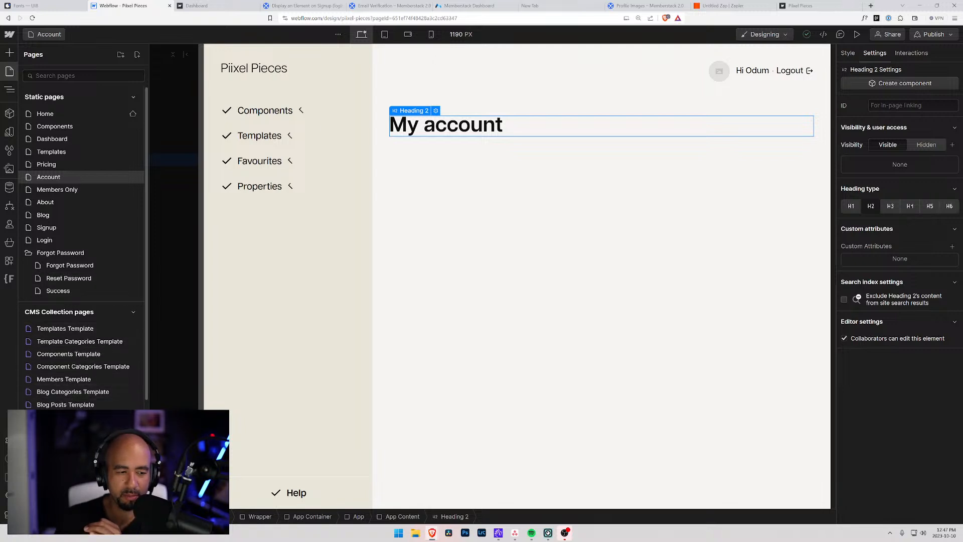
{"action": "left_click", "coordinate": [75, 378]}
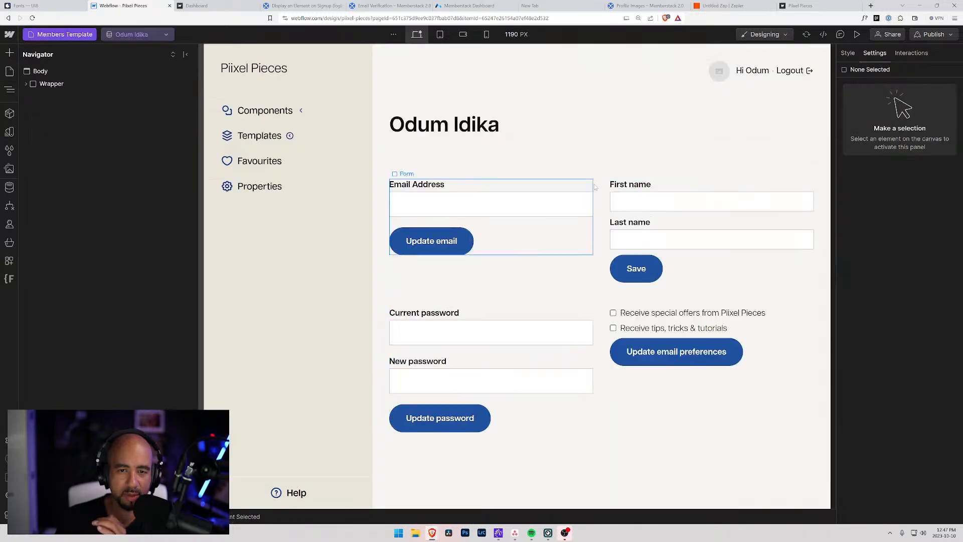
{"action": "left_click", "coordinate": [560, 149]}
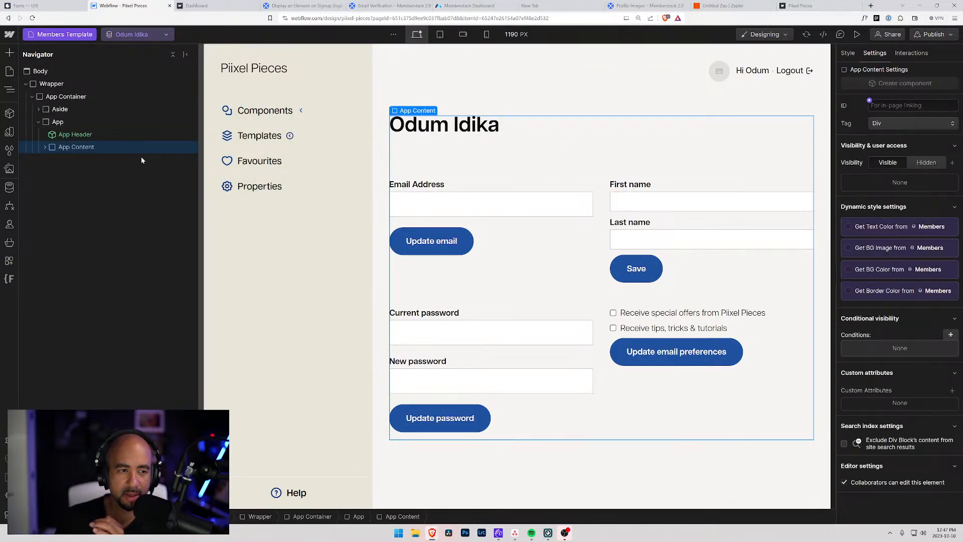
{"action": "left_click", "coordinate": [46, 147]}
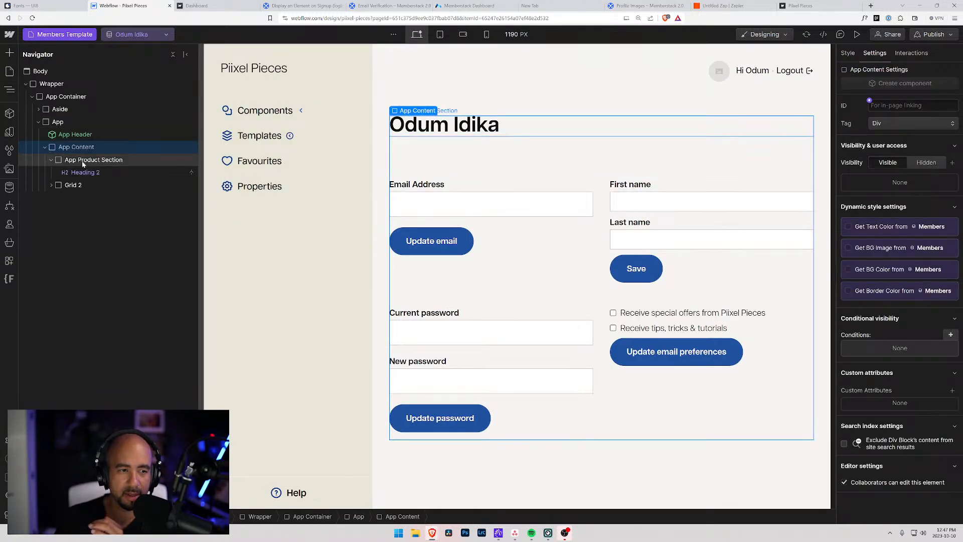
{"action": "left_click", "coordinate": [78, 173]}
{"action": "left_click", "coordinate": [83, 161]}
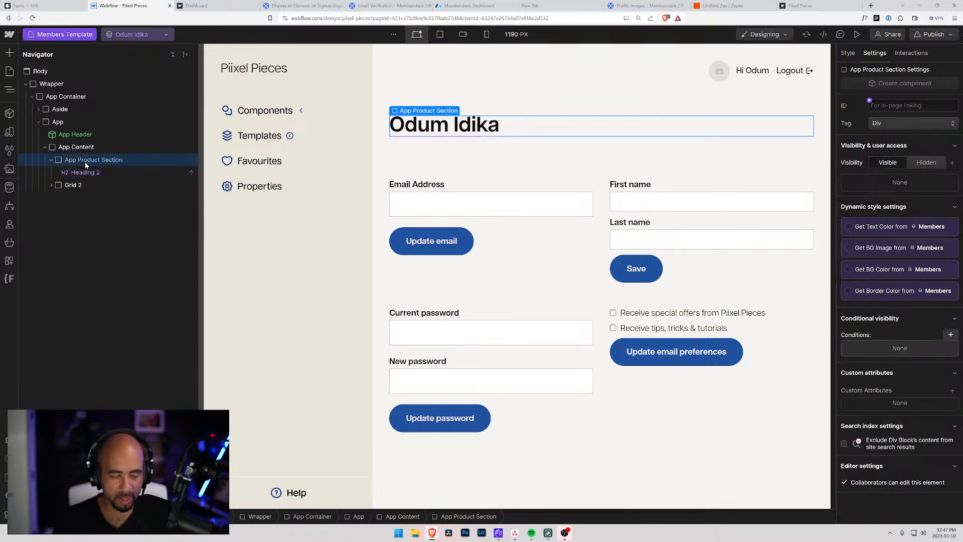
{"action": "key", "text": "ctrl+e"}
{"action": "type", "text": "text"}
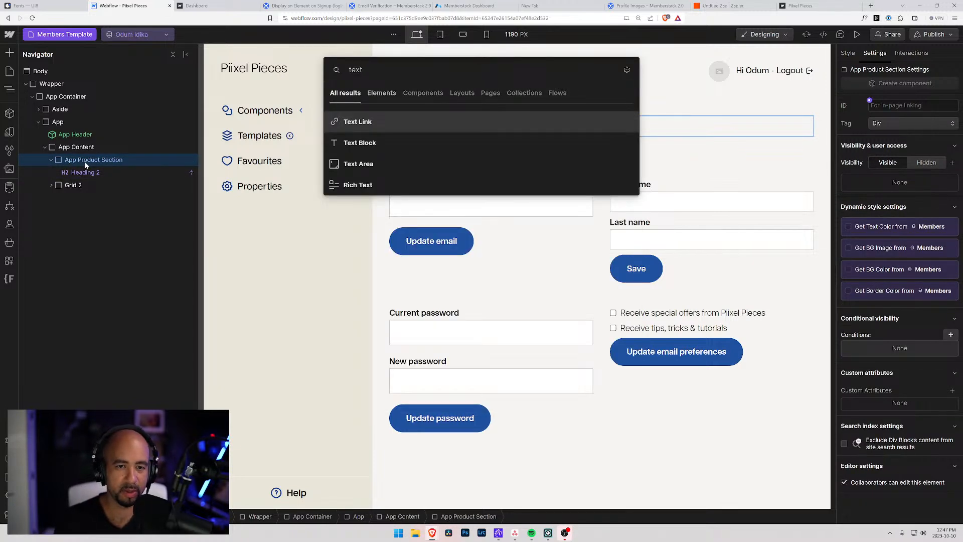
{"action": "key", "text": "BackSpace"}
{"action": "key", "text": "BackSpace"}
{"action": "key", "text": "BackSpace"}
{"action": "key", "text": "BackSpace"}
{"action": "type", "text": "div"}
{"action": "key", "text": "Return"}
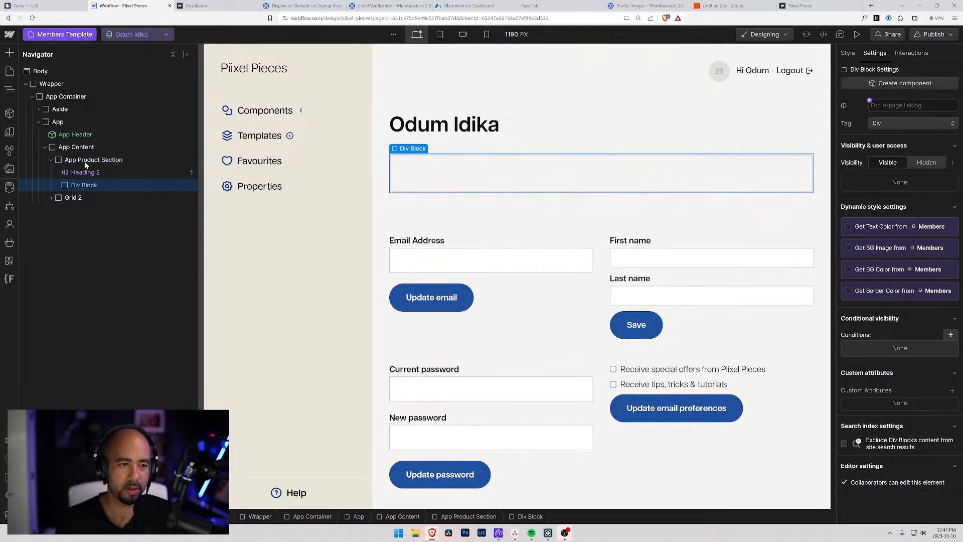
Move the Div Block above Heading 2 and give it the class 'Unverified Container'.
{"action": "left_click_drag", "start_coordinate": [70, 185], "coordinate": [73, 171]}
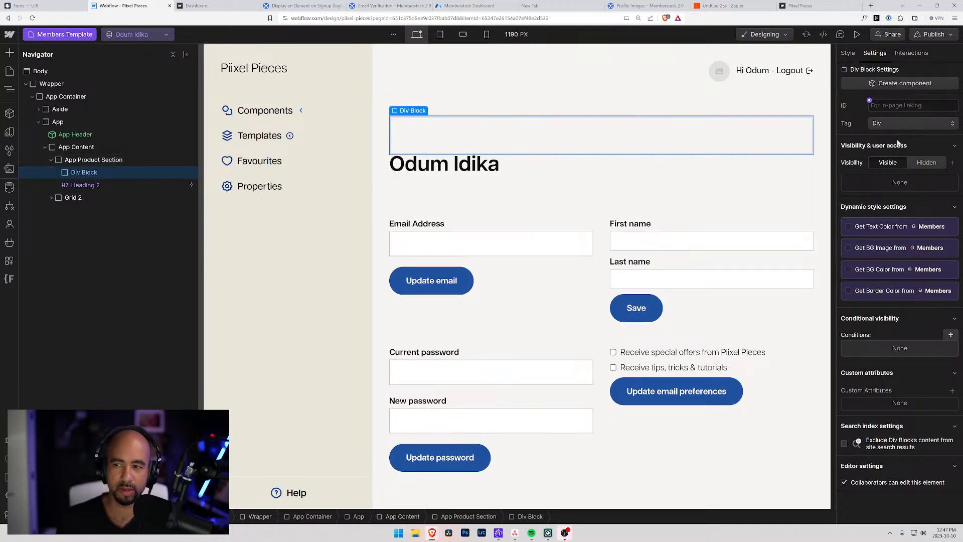
{"action": "key", "text": "s"}
{"action": "key", "text": "ctrl+Return"}
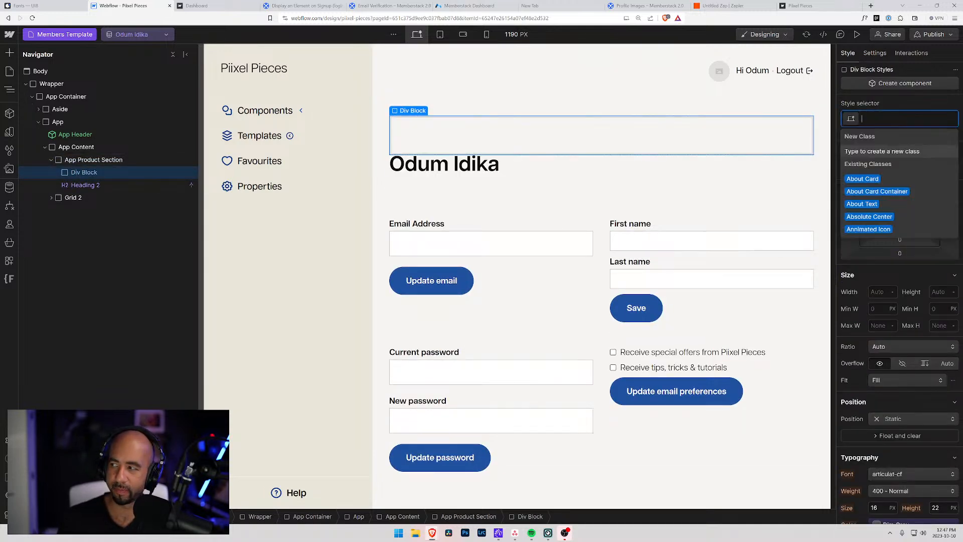
{"action": "type", "text": "Unverified Container"}
{"action": "key", "text": "Return"}
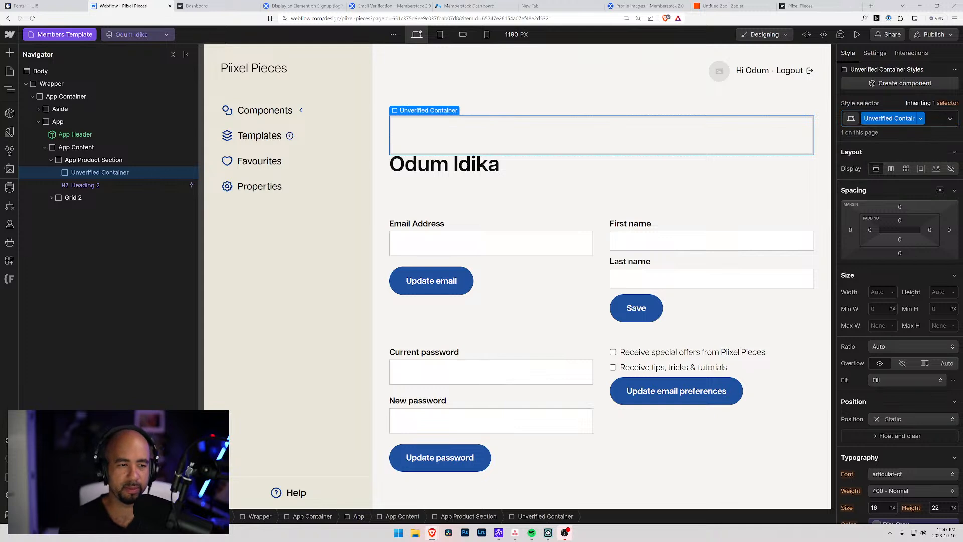
Insert a Text Block into the Unverified Container using Quick Find.
{"action": "key", "text": "ctrl+k"}
{"action": "type", "text": "text"}
{"action": "key", "text": "Down"}
{"action": "key", "text": "Return"}
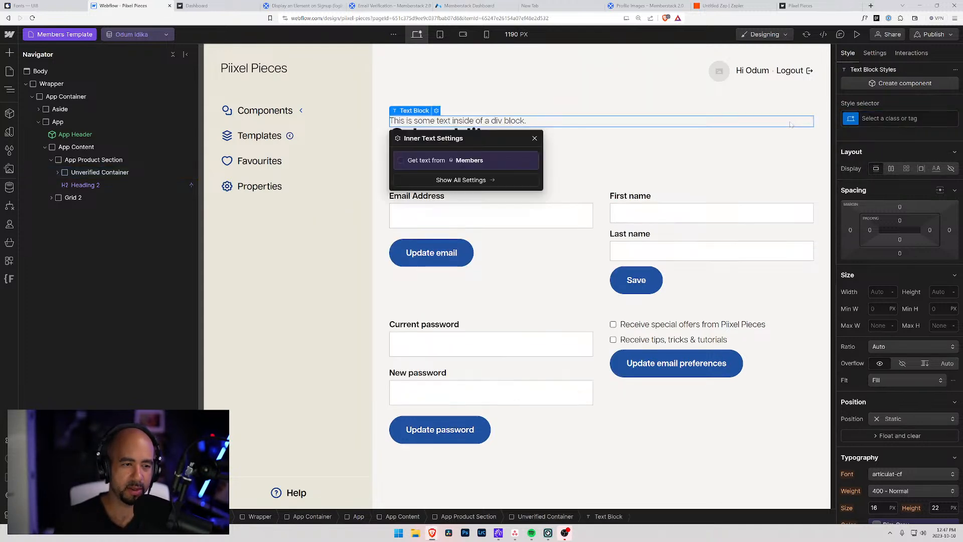
Set the text to 'Please click here to verify your email address' and select 'click here'.
{"action": "triple_click", "coordinate": [512, 121]}
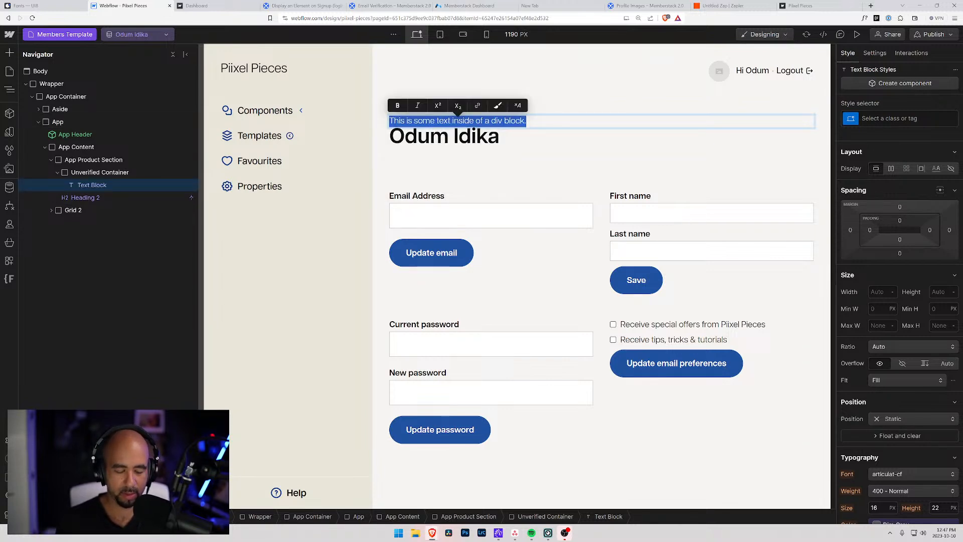
{"action": "type", "text": "Please click here to verify your"}
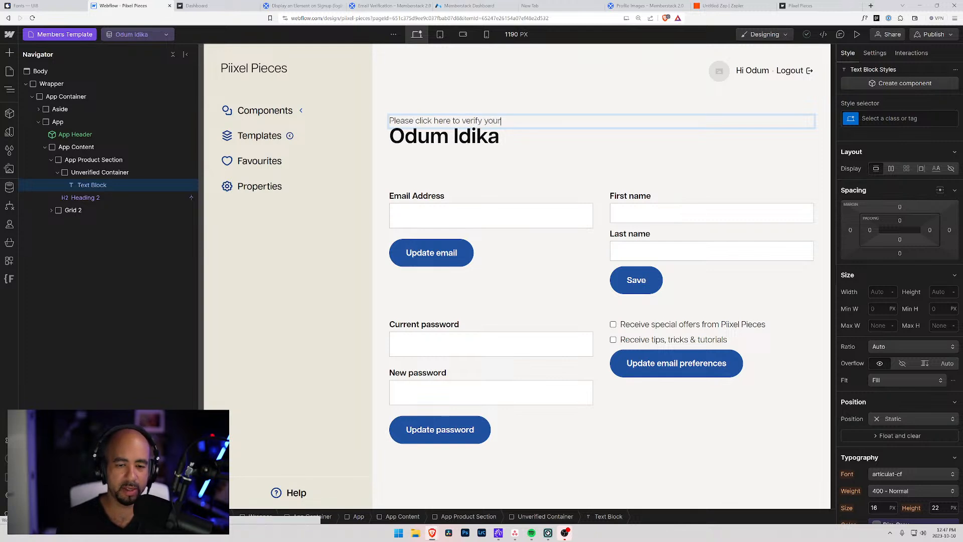
{"action": "key", "text": "BackSpace"}
{"action": "key", "text": "BackSpace"}
{"action": "key", "text": "BackSpace"}
{"action": "key", "text": "BackSpace"}
{"action": "key", "text": "BackSpace"}
{"action": "key", "text": "BackSpace"}
{"action": "key", "text": "BackSpace"}
{"action": "key", "text": "BackSpace"}
{"action": "key", "text": "BackSpace"}
{"action": "key", "text": "BackSpace"}
{"action": "key", "text": "BackSpace"}
{"action": "key", "text": "BackSpace"}
{"action": "key", "text": "BackSpace"}
{"action": "key", "text": "BackSpace"}
{"action": "key", "text": "BackSpace"}
{"action": "key", "text": "BackSpace"}
{"action": "key", "text": "BackSpace"}
{"action": "key", "text": "BackSpace"}
{"action": "key", "text": "BackSpace"}
{"action": "key", "text": "BackSpace"}
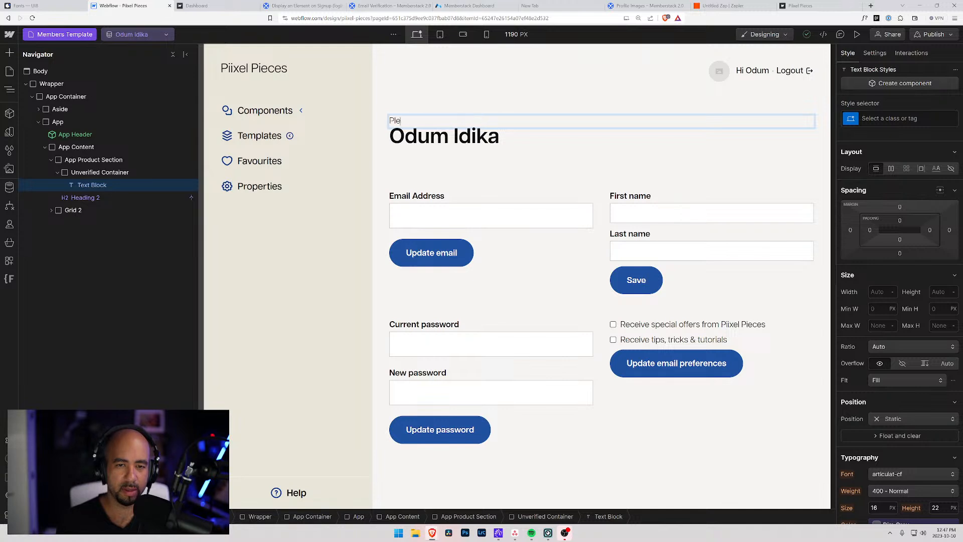
{"action": "type", "text": "You're em"}
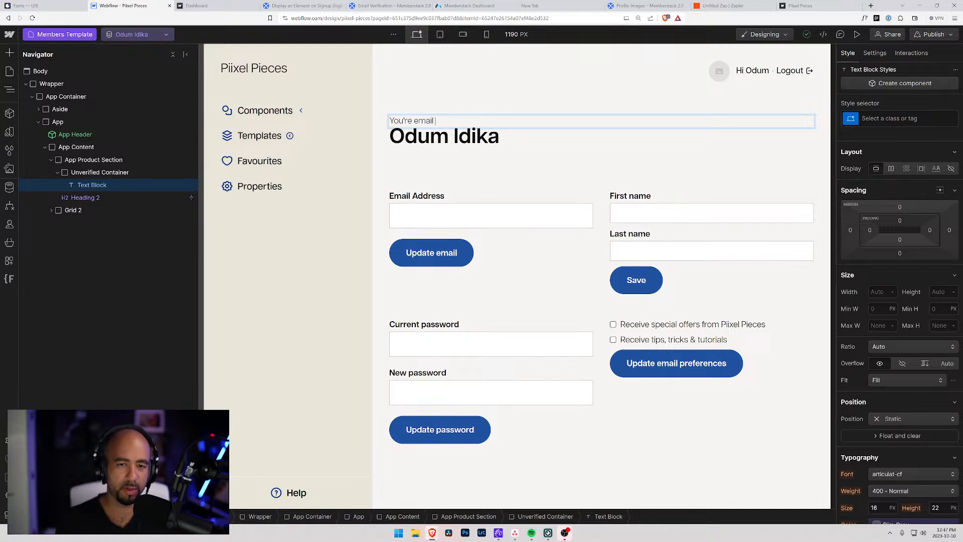
{"action": "type", "text": "ail"}
{"action": "key", "text": "BackSpace"}
{"action": "key", "text": "BackSpace"}
{"action": "key", "text": "BackSpace"}
{"action": "key", "text": "BackSpace"}
{"action": "key", "text": "BackSpace"}
{"action": "key", "text": "BackSpace"}
{"action": "key", "text": "BackSpace"}
{"action": "key", "text": "BackSpace"}
{"action": "key", "text": "BackSpace"}
{"action": "key", "text": "BackSpace"}
{"action": "key", "text": "BackSpace"}
{"action": "key", "text": "BackSpace"}
{"action": "type", "text": "Please click"}
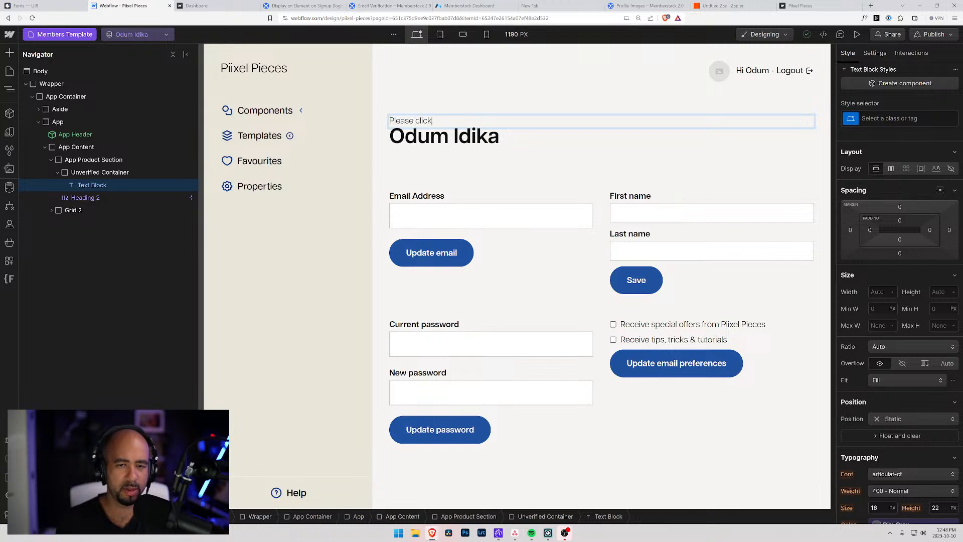
{"action": "type", "text": " here to verify your email address."}
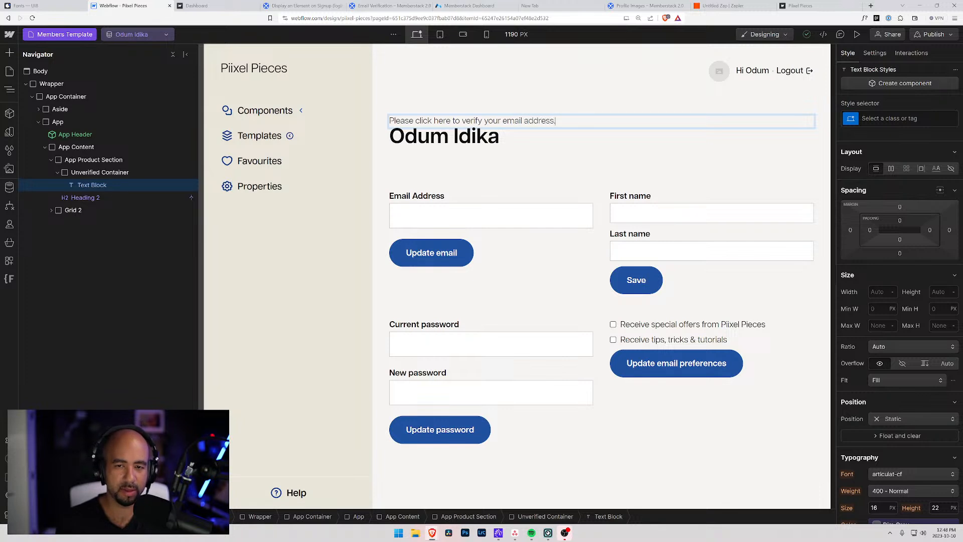
{"action": "left_click_drag", "start_coordinate": [451, 120], "coordinate": [415, 120]}
{"action": "left_click", "coordinate": [399, 5]}
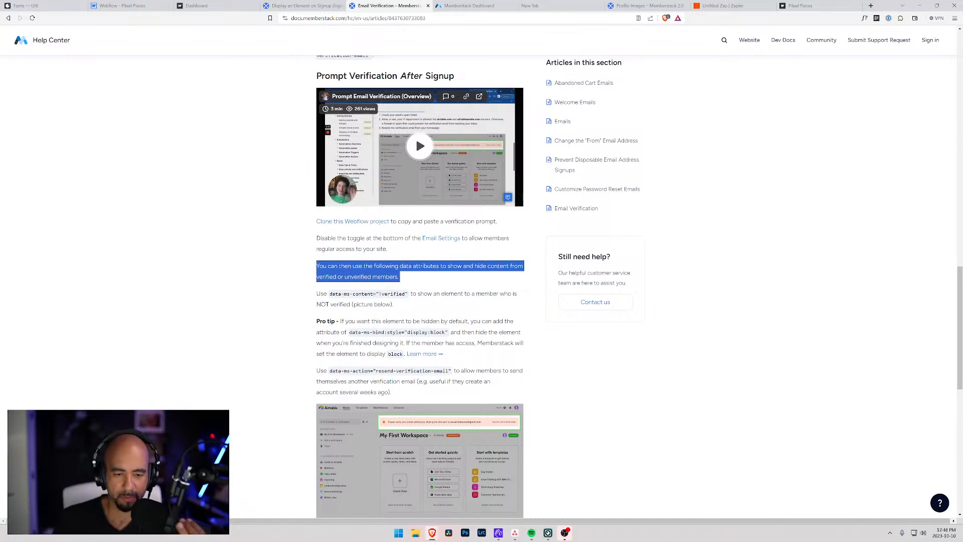
Select the resend-verification-email value in the article's data-ms-action code sample and return to Webflow.
{"action": "left_click_drag", "start_coordinate": [329, 371], "coordinate": [449, 373]}
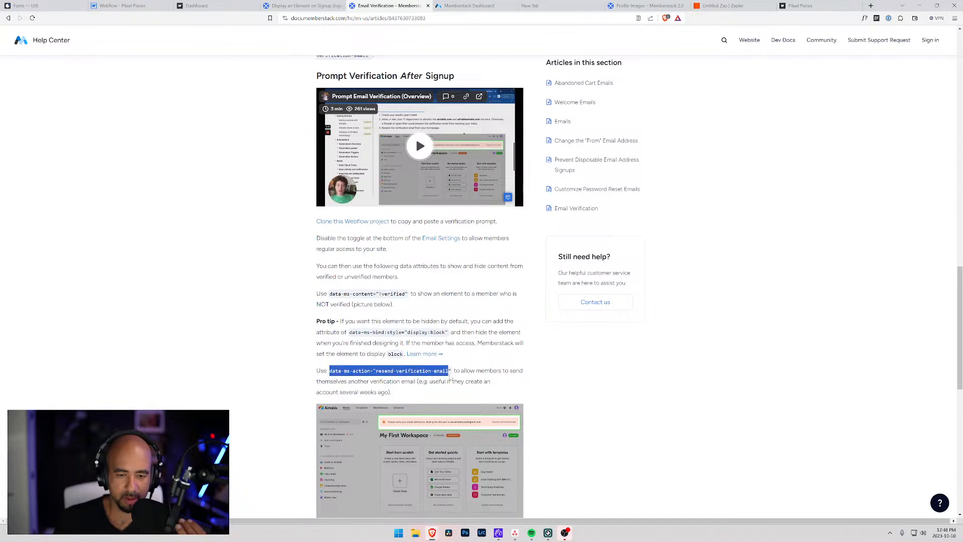
{"action": "left_click", "coordinate": [408, 393]}
{"action": "left_click_drag", "start_coordinate": [376, 372], "coordinate": [449, 372]}
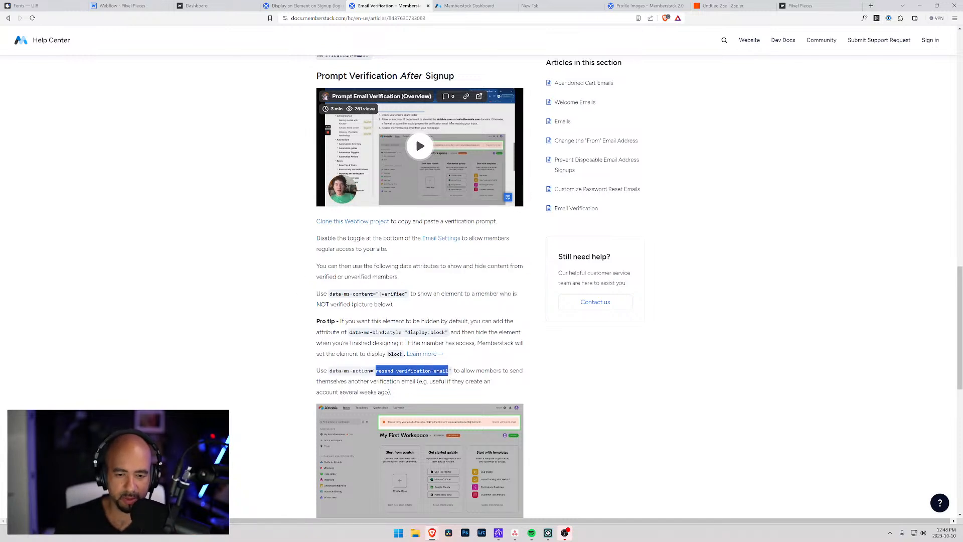
{"action": "left_click", "coordinate": [120, 5]}
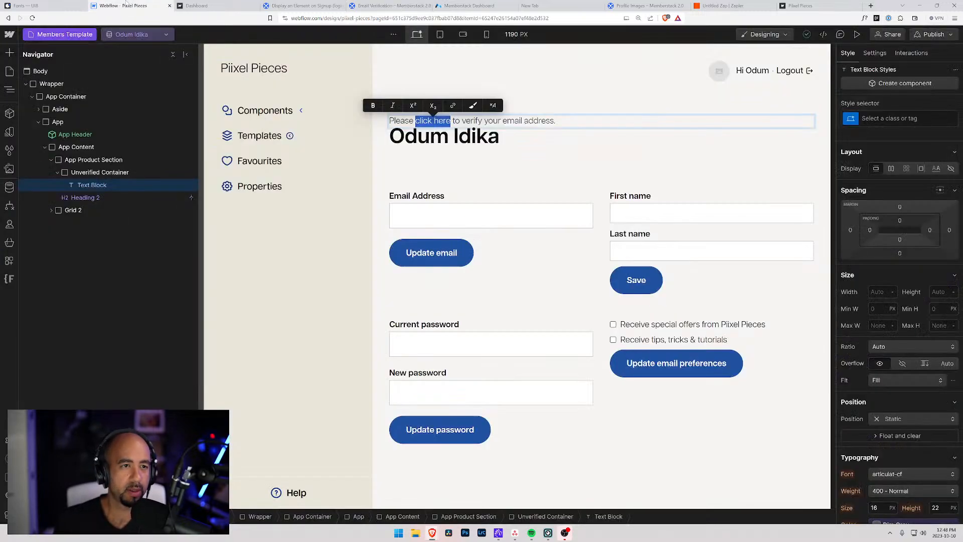
Finish the verify prompt edit and insert a second Text Block into the Unverified Container.
{"action": "left_click", "coordinate": [584, 122]}
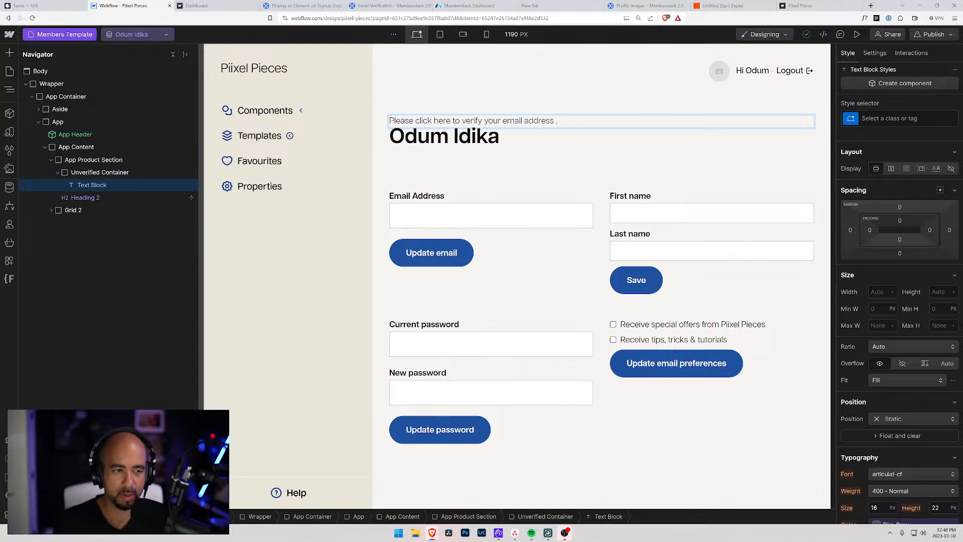
{"action": "left_click", "coordinate": [93, 185]}
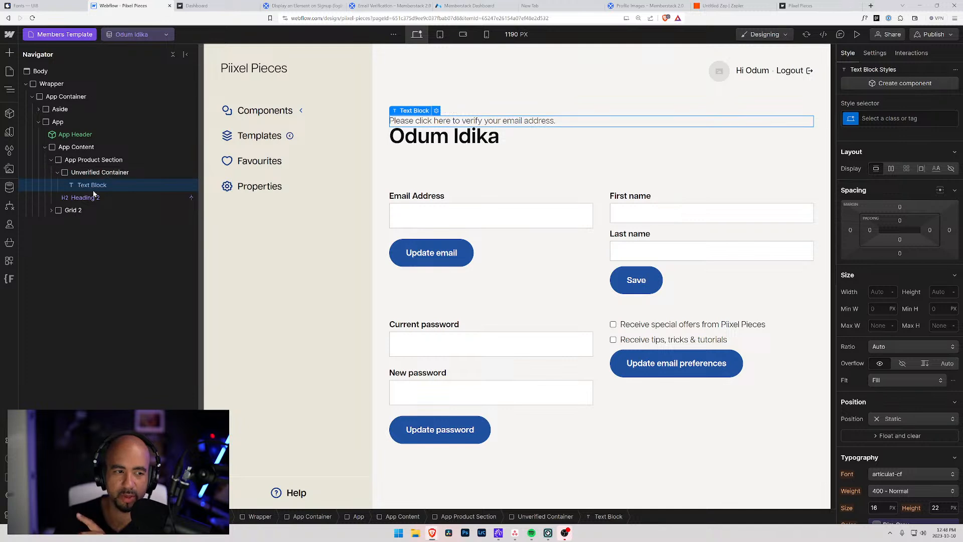
{"action": "key", "text": "ctrl+e"}
{"action": "type", "text": "text"}
{"action": "key", "text": "Down"}
{"action": "key", "text": "Return"}
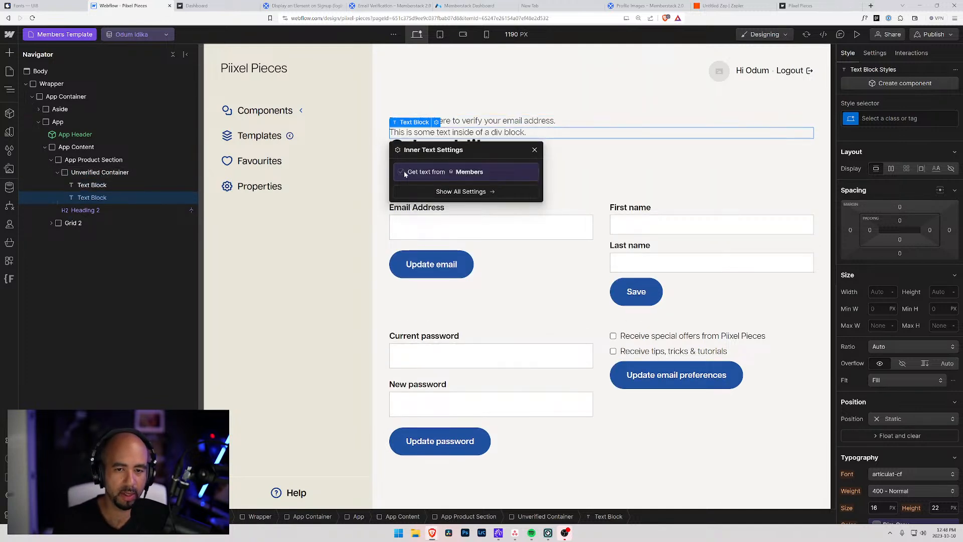
{"action": "scroll", "coordinate": [871, 454], "scroll_direction": "down", "scroll_amount": 5}
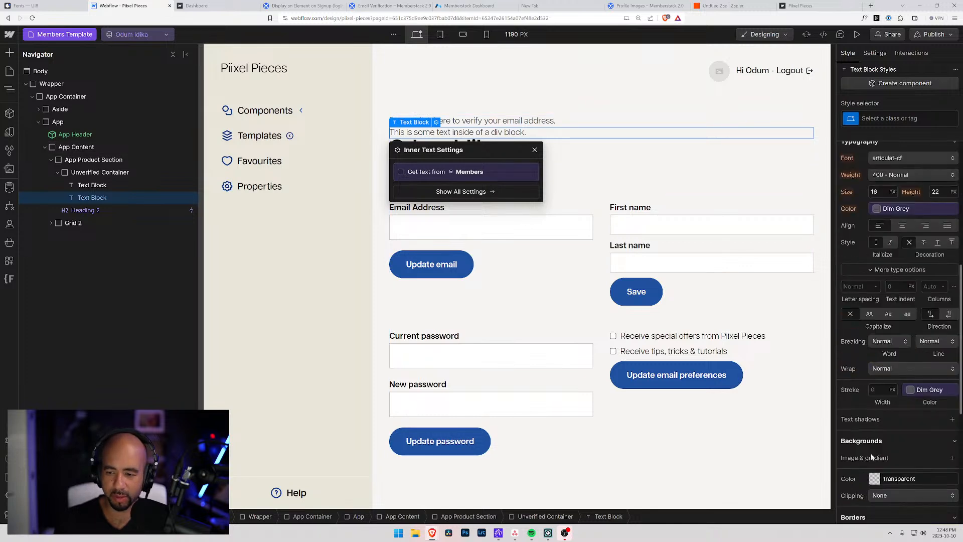
{"action": "double_click", "coordinate": [502, 134]}
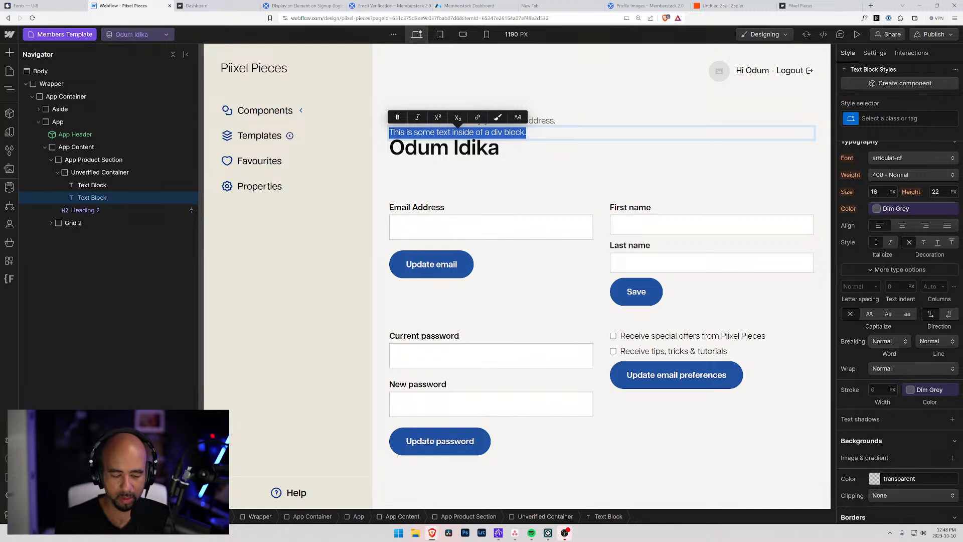
{"action": "type", "text": "your@ema"}
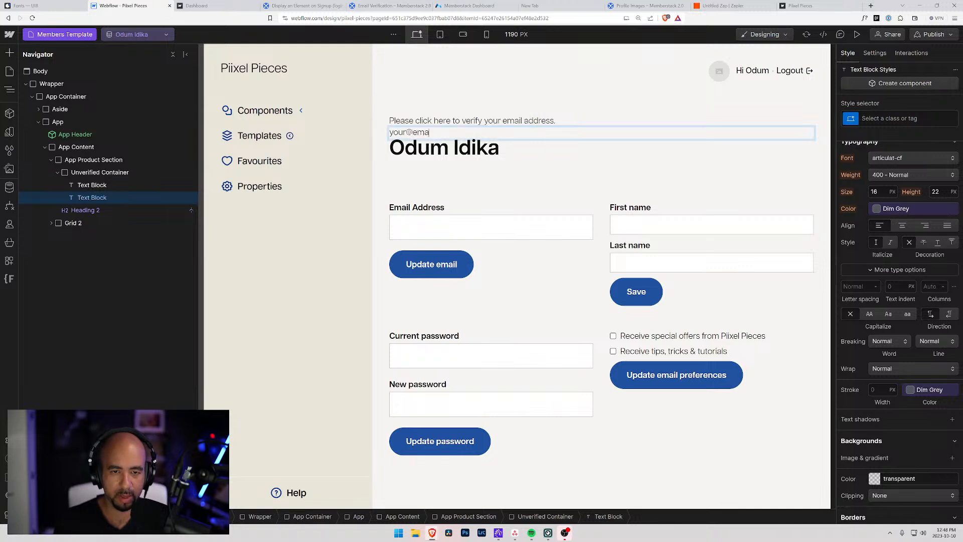
{"action": "type", "text": "il.address"}
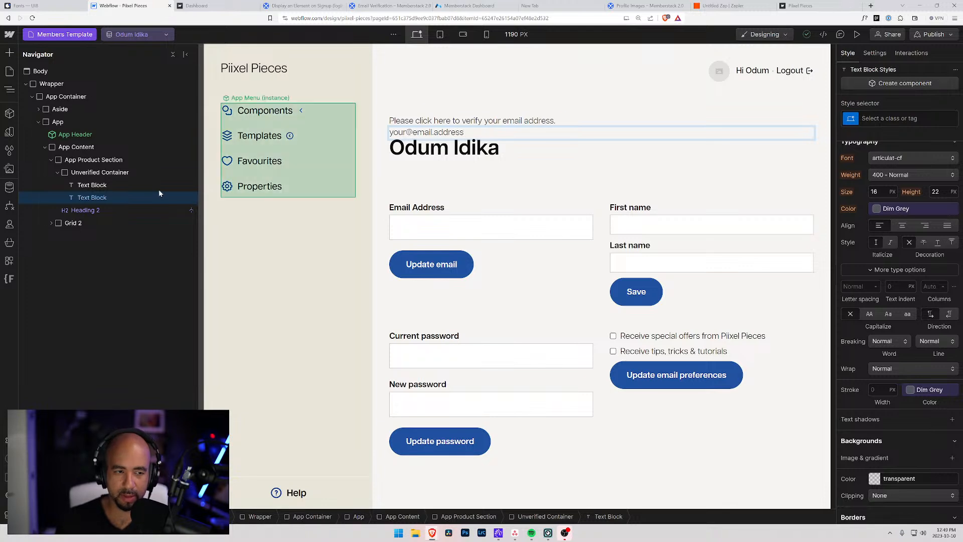
{"action": "left_click", "coordinate": [97, 197]}
{"action": "scroll", "coordinate": [893, 421], "scroll_direction": "down", "scroll_amount": 5}
{"action": "scroll", "coordinate": [880, 472], "scroll_direction": "down", "scroll_amount": 2}
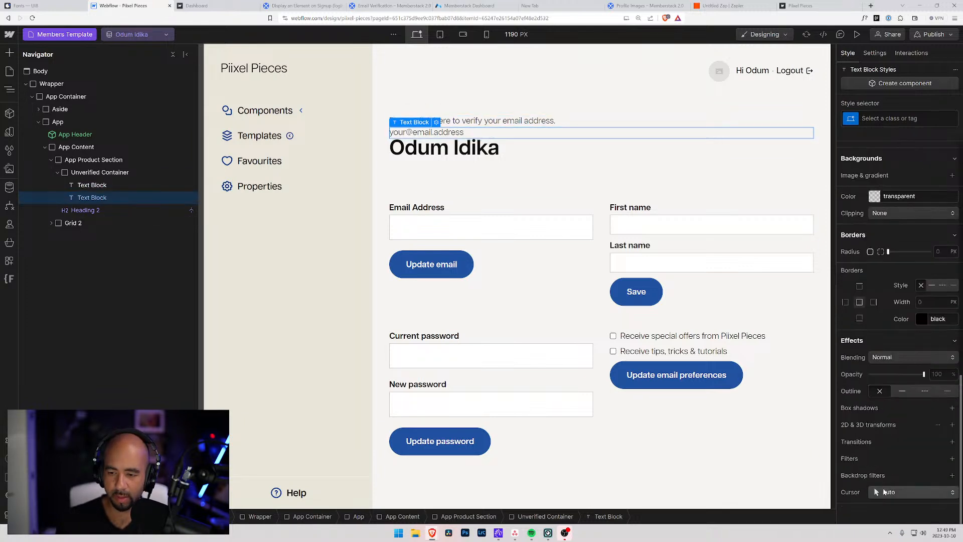
{"action": "scroll", "coordinate": [873, 351], "scroll_direction": "up", "scroll_amount": 10}
{"action": "scroll", "coordinate": [891, 392], "scroll_direction": "down", "scroll_amount": 8}
{"action": "scroll", "coordinate": [883, 397], "scroll_direction": "up", "scroll_amount": 10}
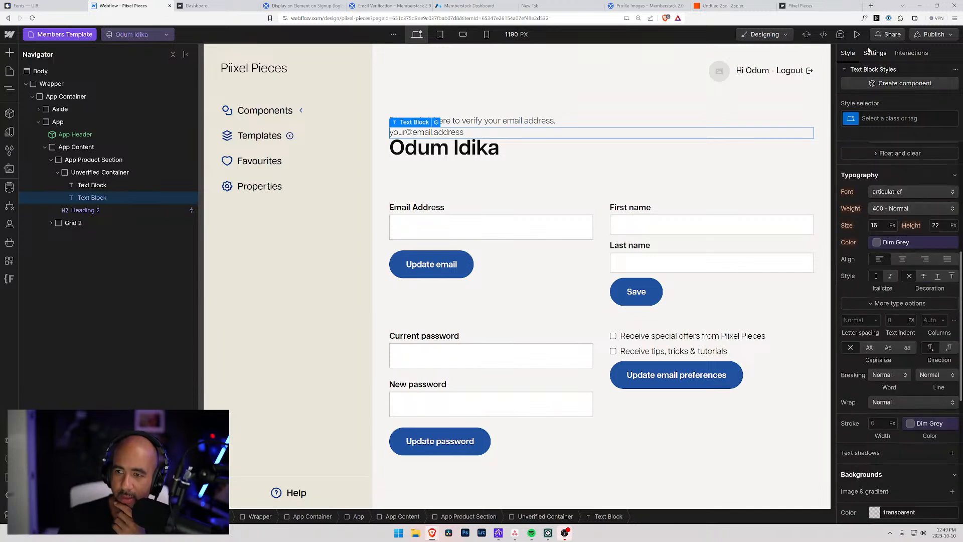
{"action": "left_click", "coordinate": [875, 53]}
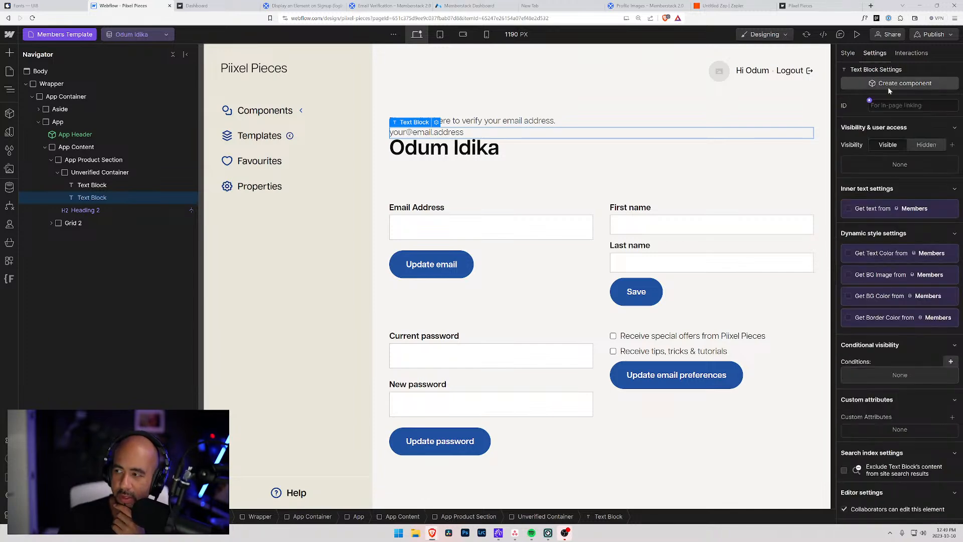
Add the custom attribute data-ms-member = email to the email text block, then check both text blocks.
{"action": "left_click", "coordinate": [952, 419]}
{"action": "type", "text": "data-ms-member"}
{"action": "key", "text": "Tab"}
{"action": "type", "text": "email"}
{"action": "key", "text": "Return"}
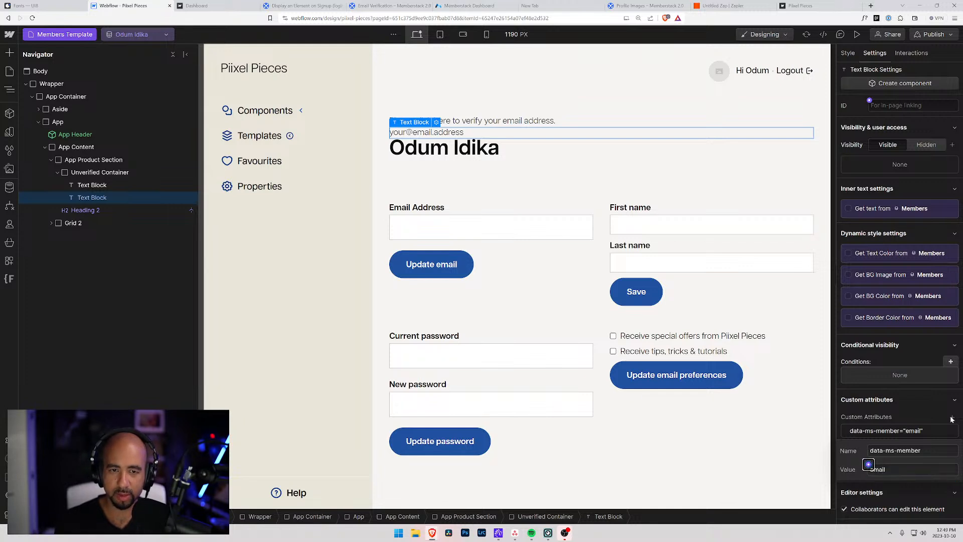
{"action": "left_click", "coordinate": [907, 410]}
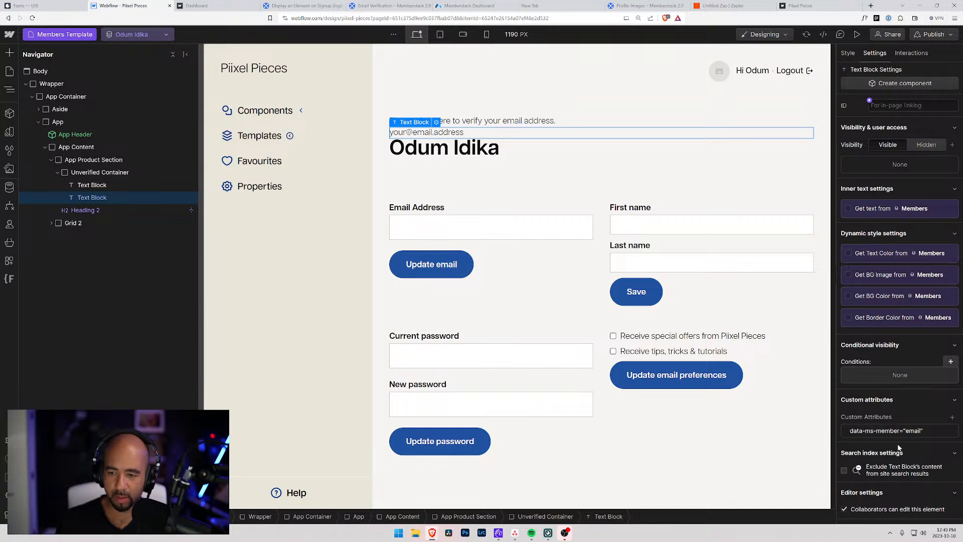
{"action": "left_click", "coordinate": [448, 121]}
{"action": "left_click", "coordinate": [451, 133]}
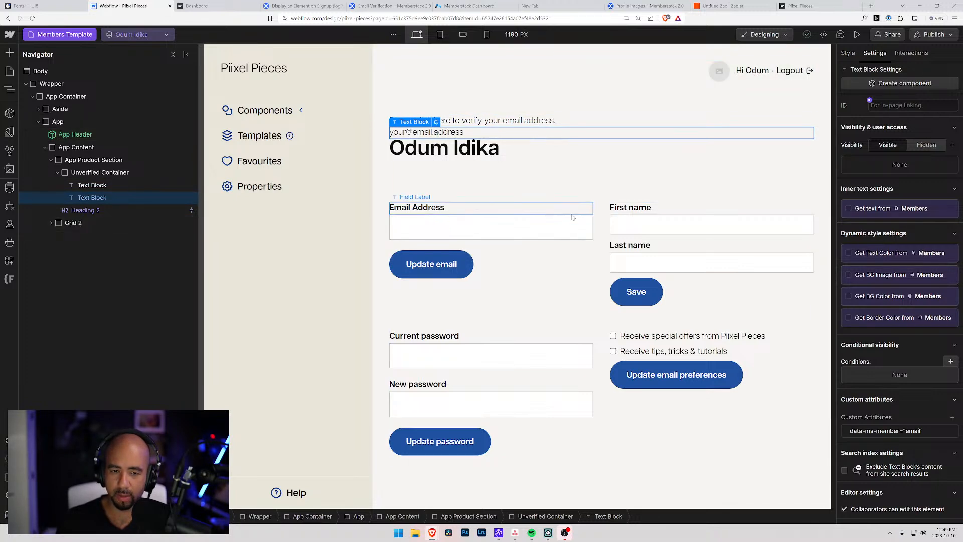
{"action": "left_click", "coordinate": [499, 120]}
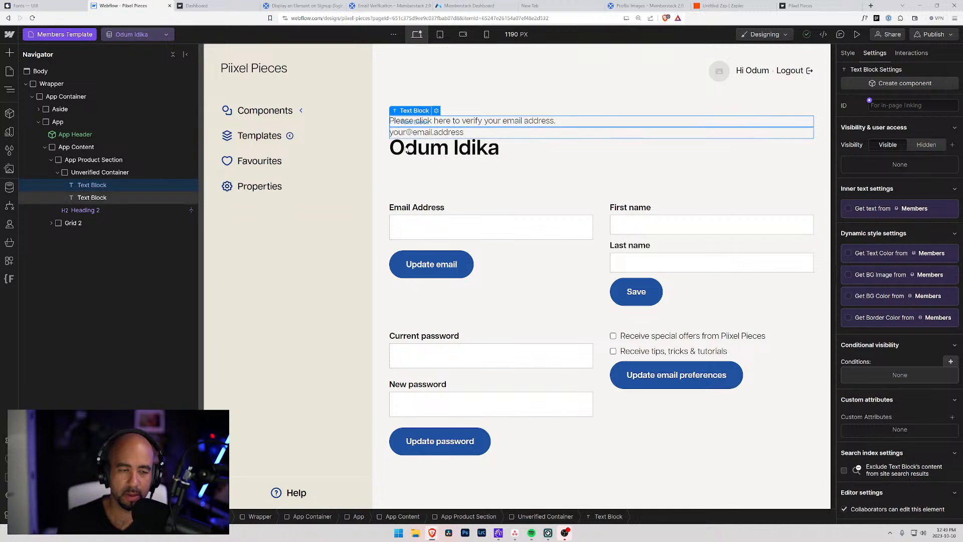
Insert a Link Block into the Unverified Container and move both text blocks inside it.
{"action": "left_click", "coordinate": [95, 173]}
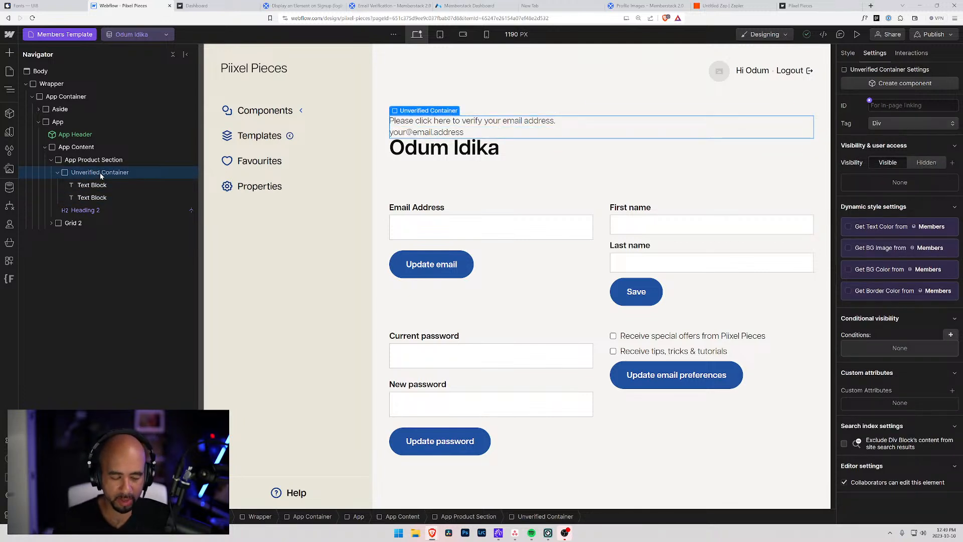
{"action": "key", "text": "ctrl+k"}
{"action": "type", "text": "link"}
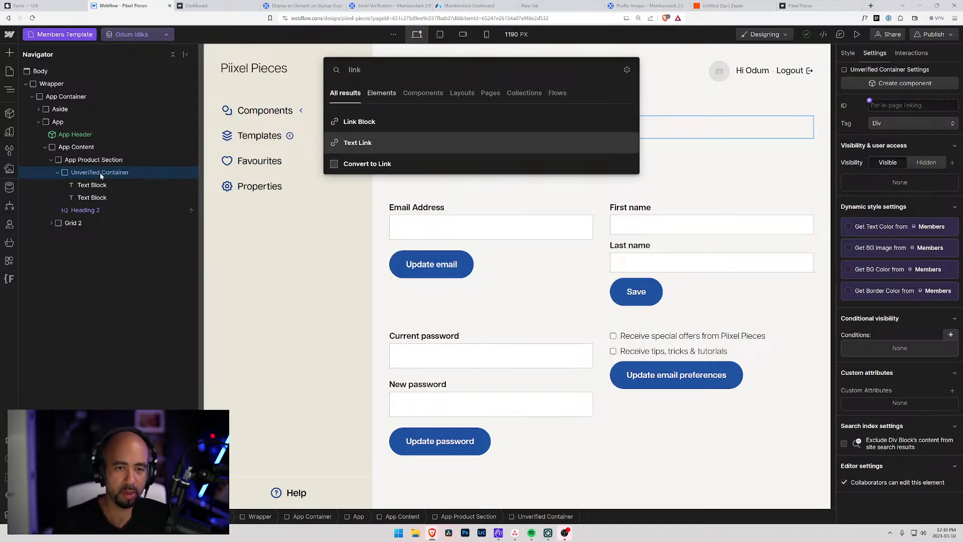
{"action": "key", "text": "Up"}
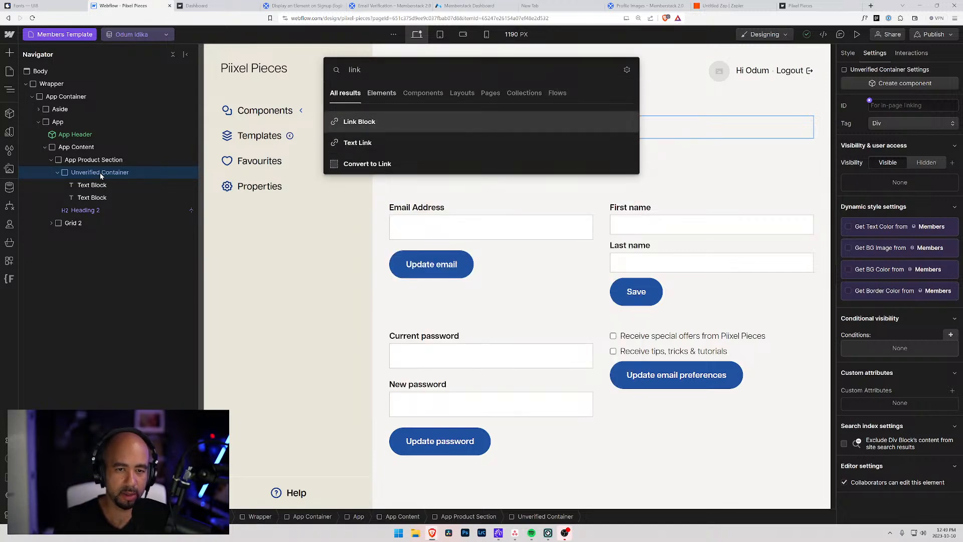
{"action": "key", "text": "Return"}
{"action": "left_click_drag", "start_coordinate": [87, 187], "coordinate": [92, 186]}
{"action": "left_click", "coordinate": [92, 186]}
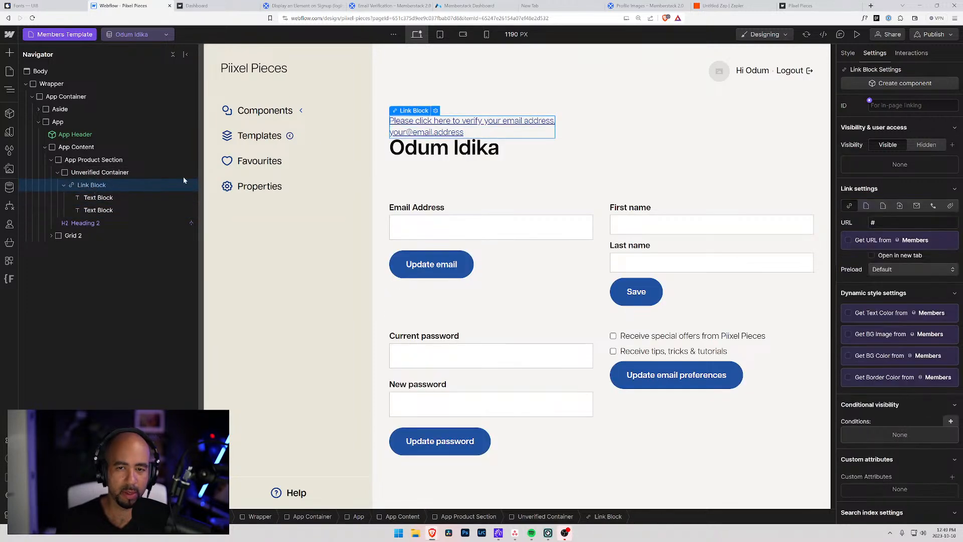
Add a link block attribute valued resend-verification-email and copy its name data-ms-action from the docs.
{"action": "scroll", "coordinate": [938, 437], "scroll_direction": "down", "scroll_amount": 1}
{"action": "left_click", "coordinate": [952, 422]}
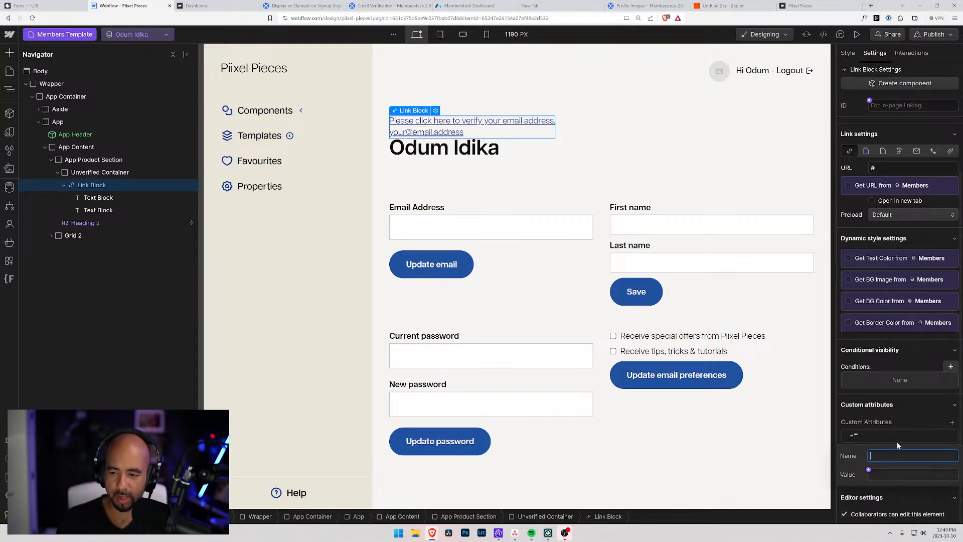
{"action": "left_click", "coordinate": [881, 472]}
{"action": "type", "text": "resend-verification-email"}
{"action": "key", "text": "shift+Tab"}
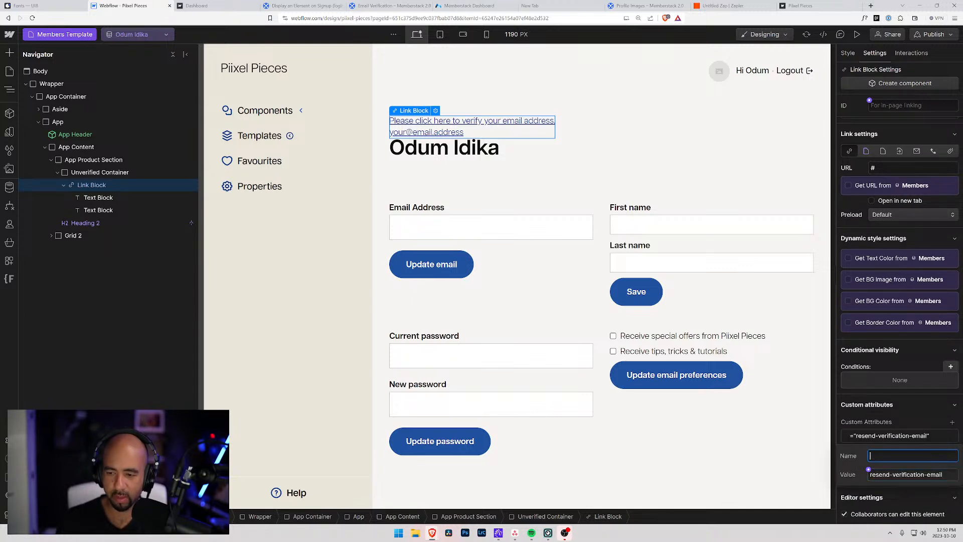
{"action": "left_click", "coordinate": [458, 4]}
{"action": "left_click", "coordinate": [388, 5]}
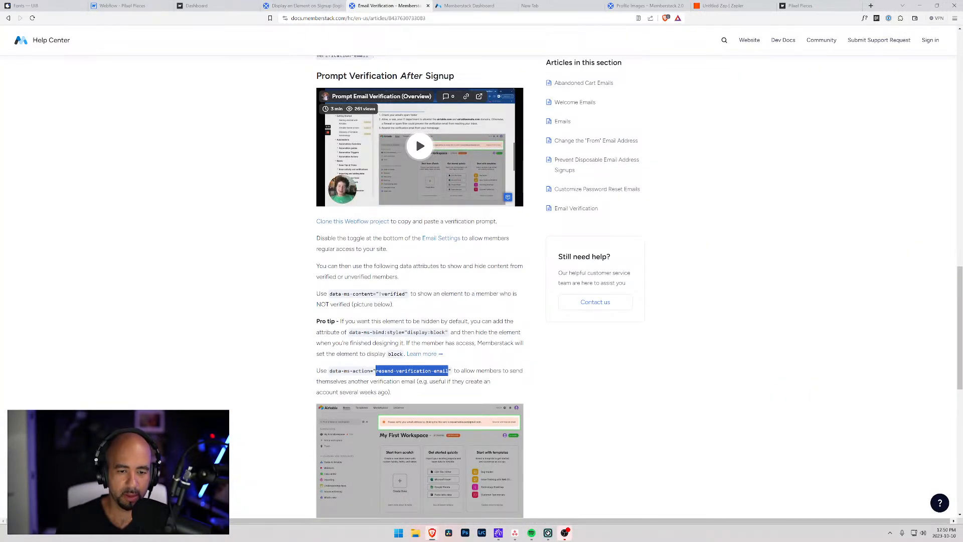
{"action": "left_click_drag", "start_coordinate": [370, 371], "coordinate": [329, 372]}
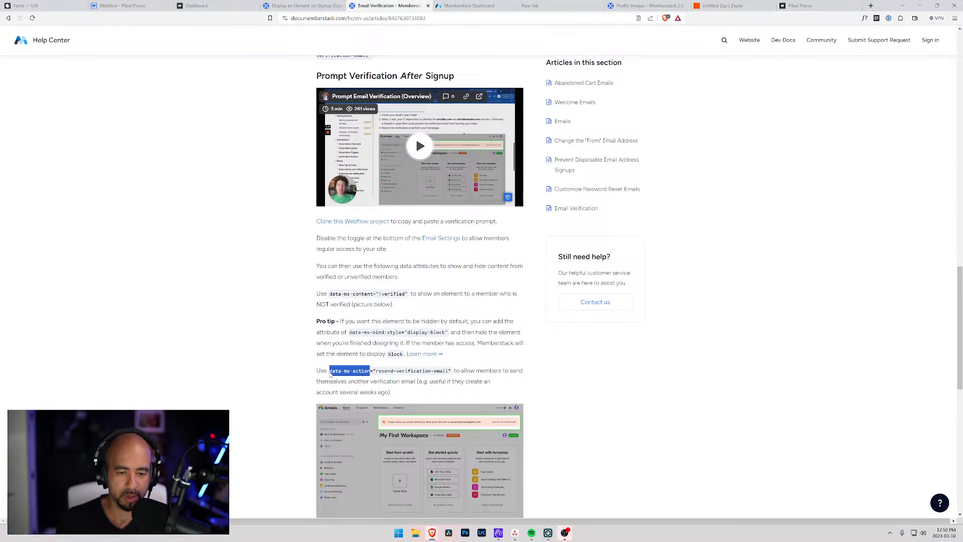
{"action": "left_click", "coordinate": [122, 5]}
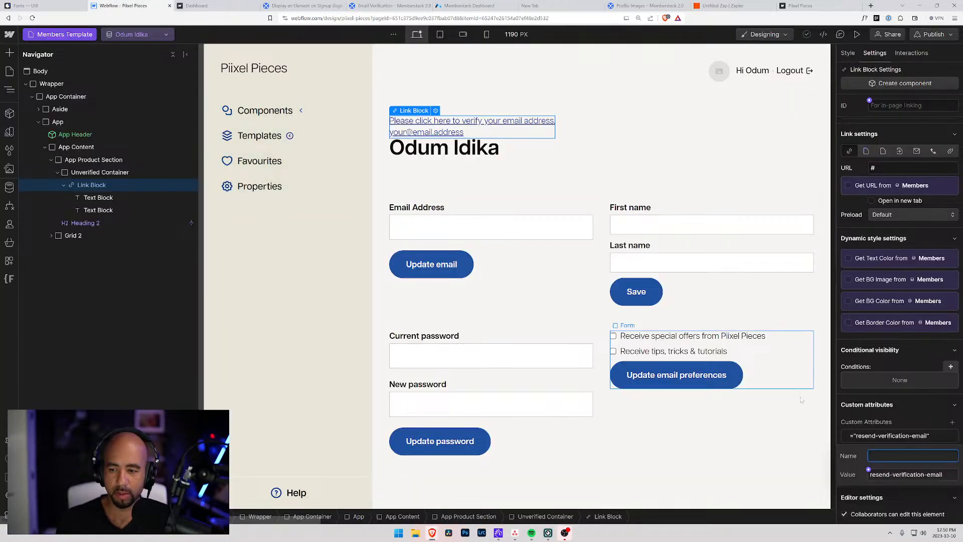
Save the data-ms-action attribute and replace the old Unverified Container with the link block.
{"action": "key", "text": "Tab"}
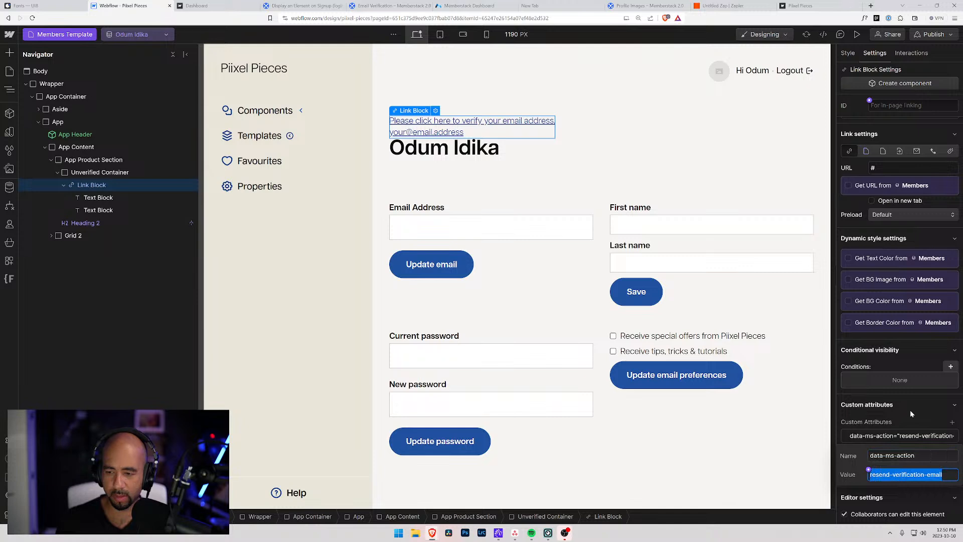
{"action": "key", "text": "Return"}
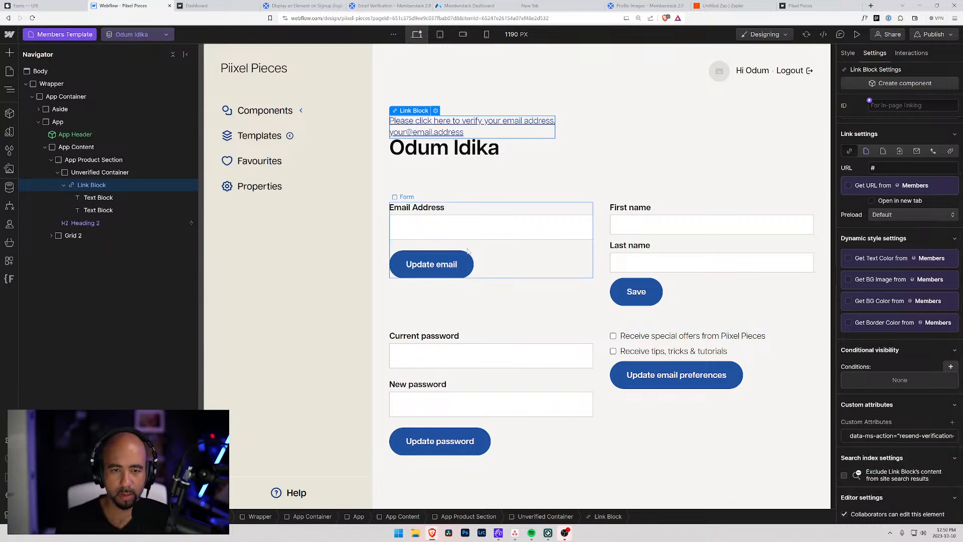
{"action": "left_click", "coordinate": [91, 173]}
{"action": "left_click_drag", "start_coordinate": [82, 188], "coordinate": [83, 170]}
{"action": "left_click", "coordinate": [83, 188]}
{"action": "key", "text": "Delete"}
Apply the existing Unverified Container class to the link block.
{"action": "left_click", "coordinate": [74, 173]}
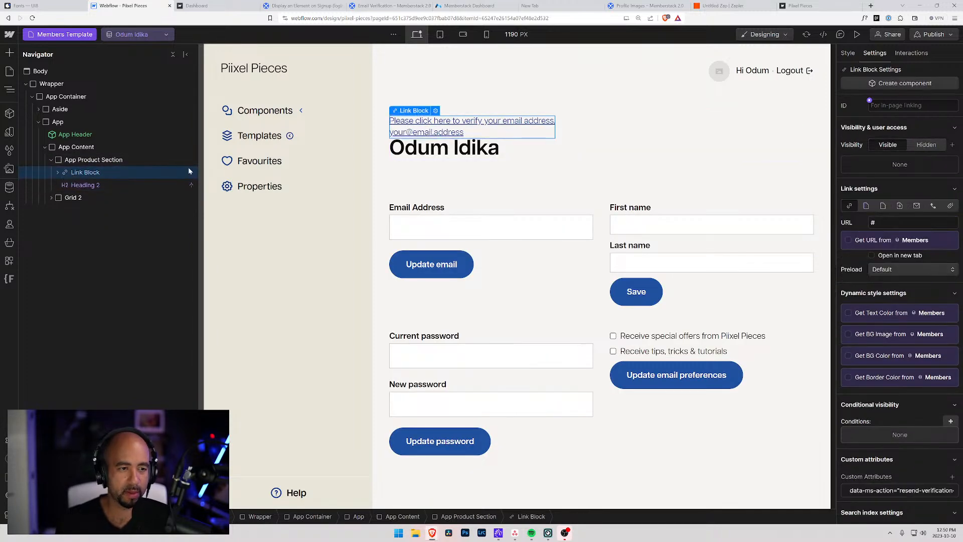
{"action": "left_click", "coordinate": [847, 53]}
{"action": "left_click", "coordinate": [888, 117]}
{"action": "type", "text": "unve"}
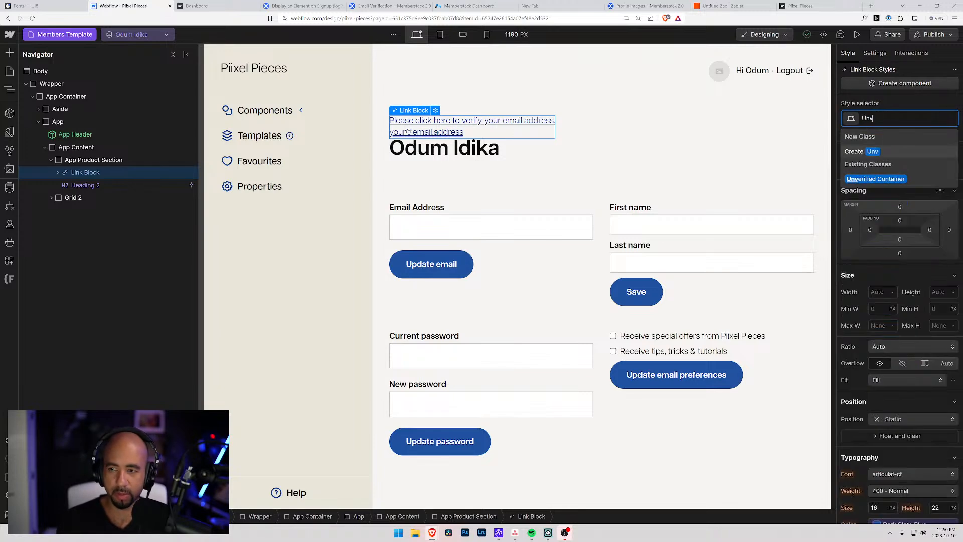
{"action": "key", "text": "Down"}
{"action": "key", "text": "Return"}
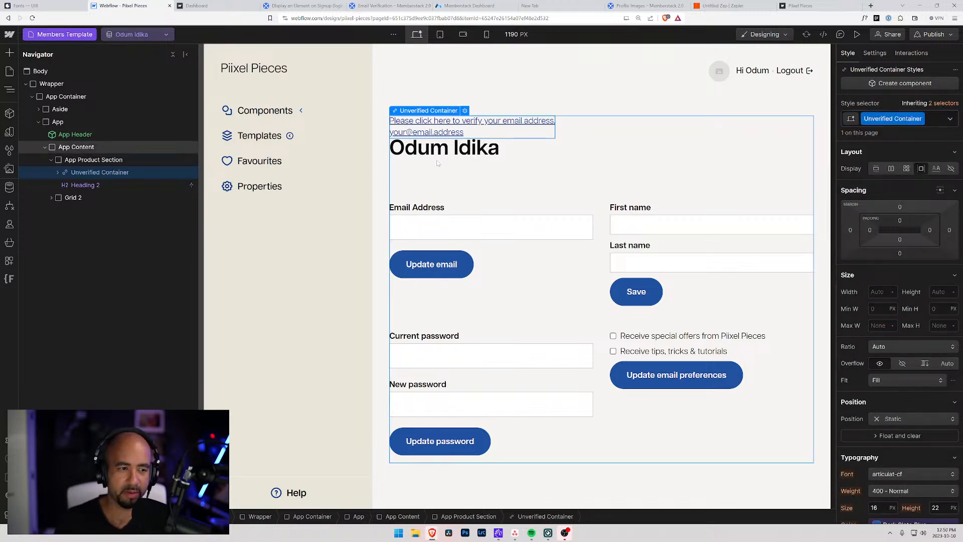
Set the container width to 100% and display to flex so both texts share one line.
{"action": "left_click", "coordinate": [873, 292]}
{"action": "type", "text": "100%"}
{"action": "key", "text": "Return"}
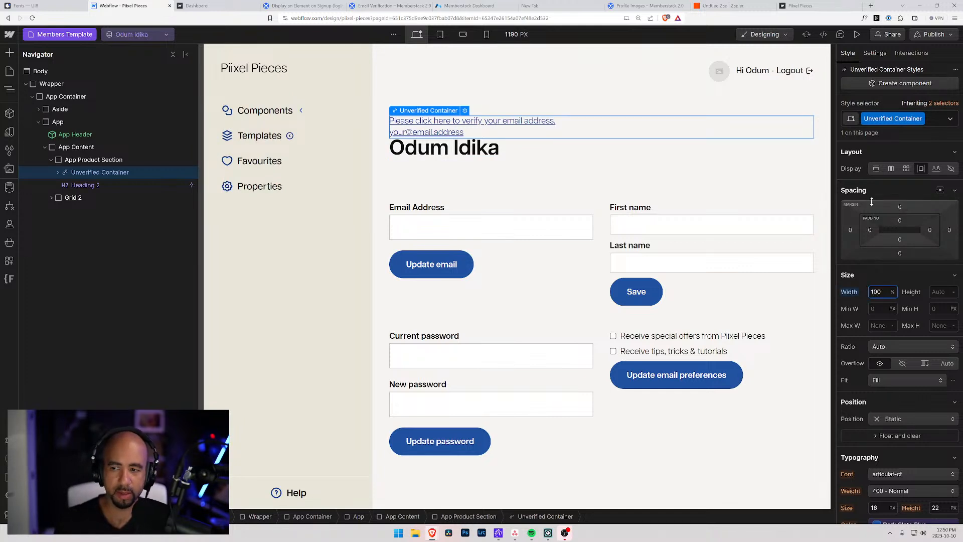
{"action": "left_click", "coordinate": [891, 168]}
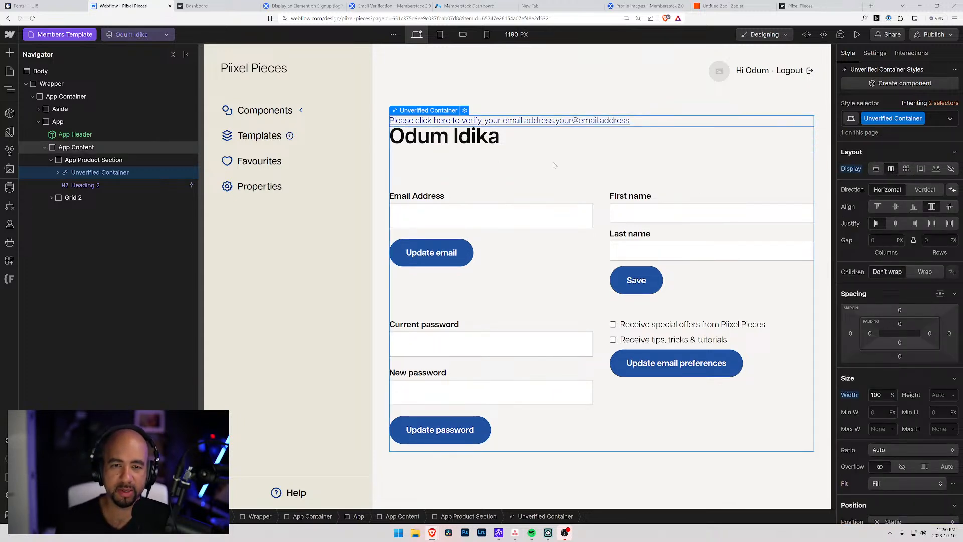
{"action": "left_click", "coordinate": [56, 172]}
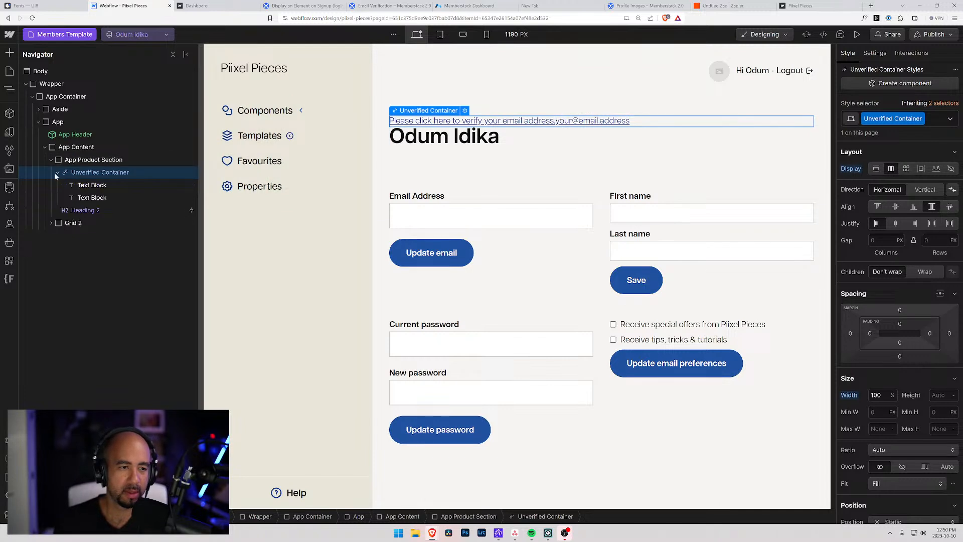
{"action": "left_click", "coordinate": [508, 122]}
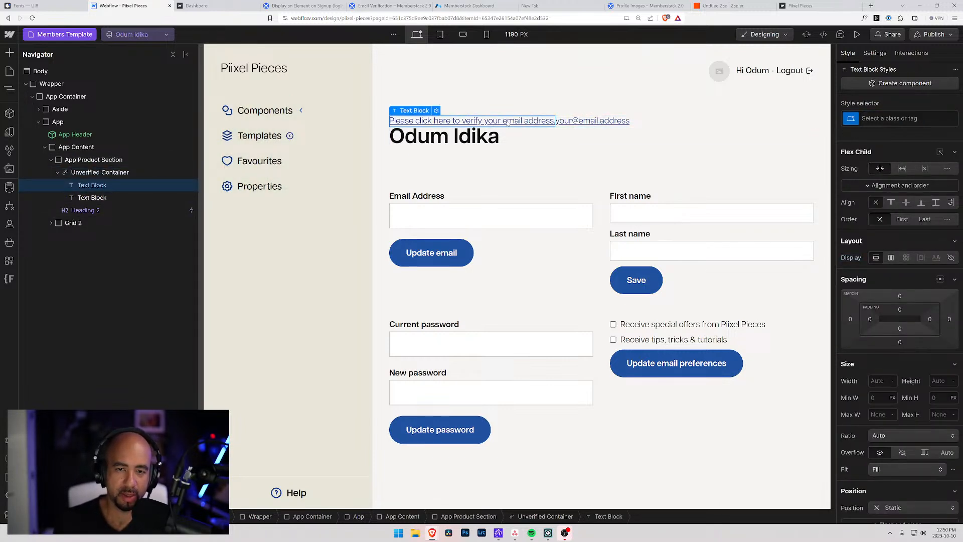
Change the prompt to 'Please click here to send a verification email code to', fixing the typo.
{"action": "double_click", "coordinate": [462, 124]}
{"action": "left_click_drag", "start_coordinate": [462, 124], "coordinate": [631, 124]}
{"action": "type", "text": "send a verifification email code to"}
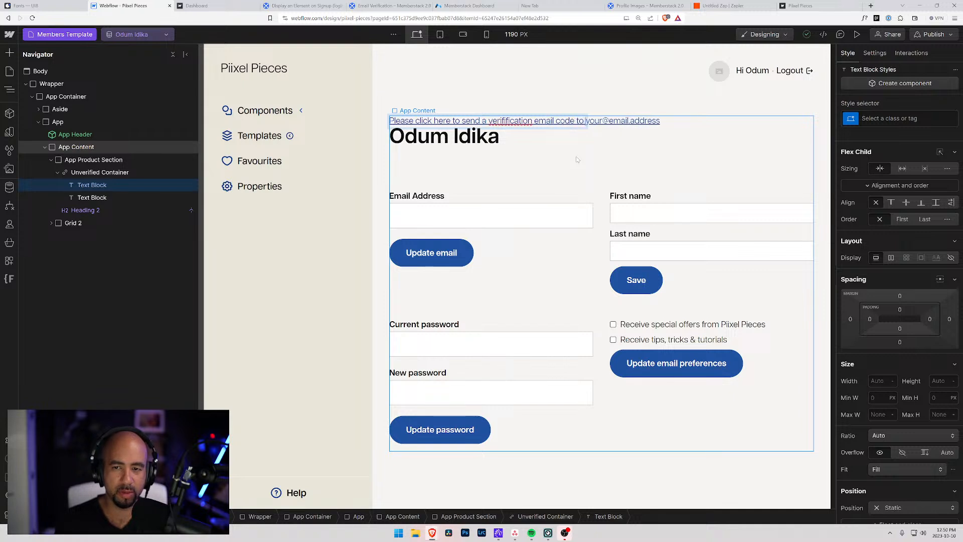
{"action": "right_click", "coordinate": [506, 121]}
{"action": "left_click", "coordinate": [531, 126]}
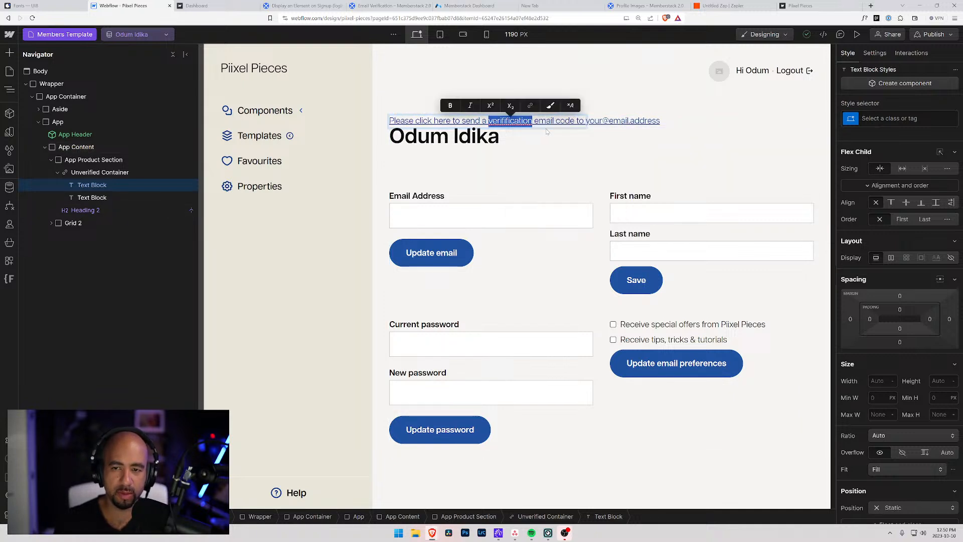
{"action": "left_click", "coordinate": [96, 186]}
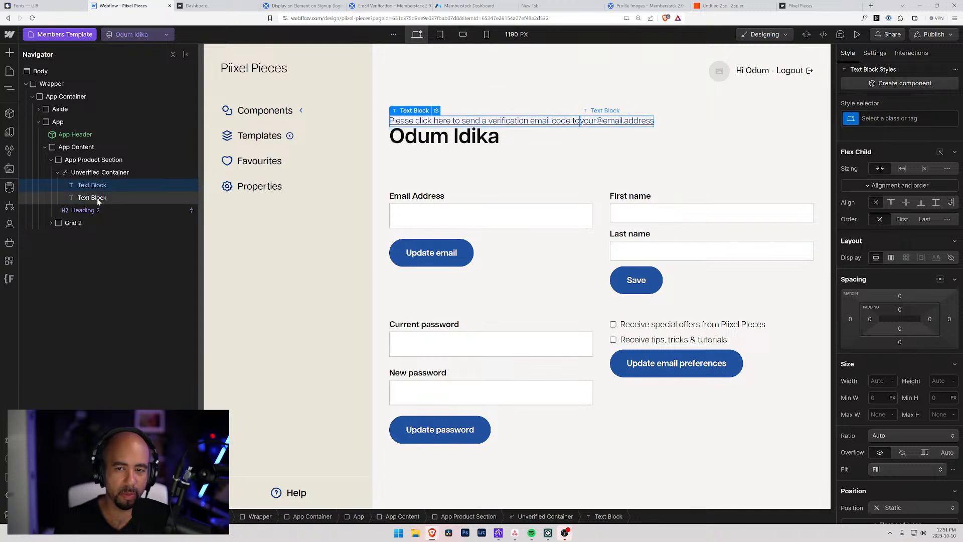
Duplicate the banner's first text block.
{"action": "left_click", "coordinate": [99, 200]}
{"action": "left_click", "coordinate": [97, 185]}
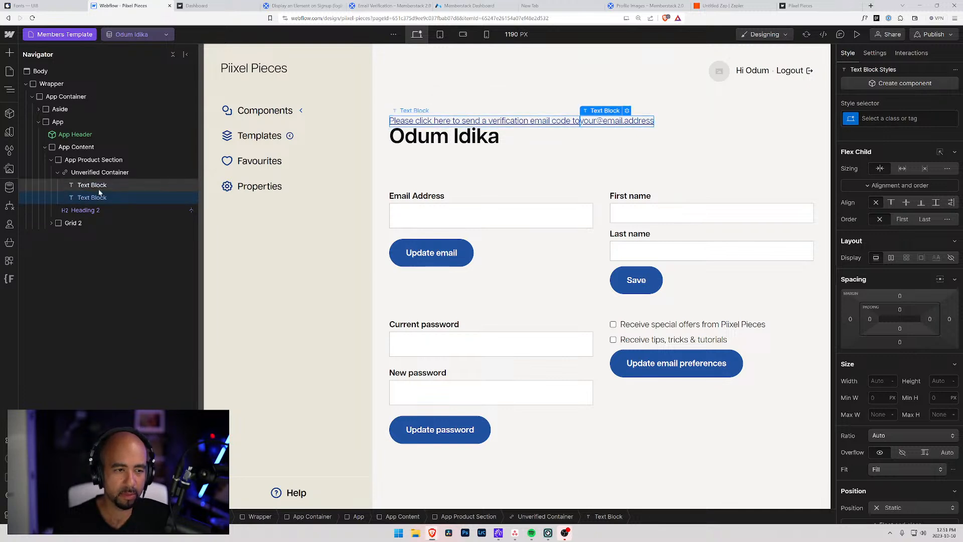
{"action": "key", "text": "ctrl+d"}
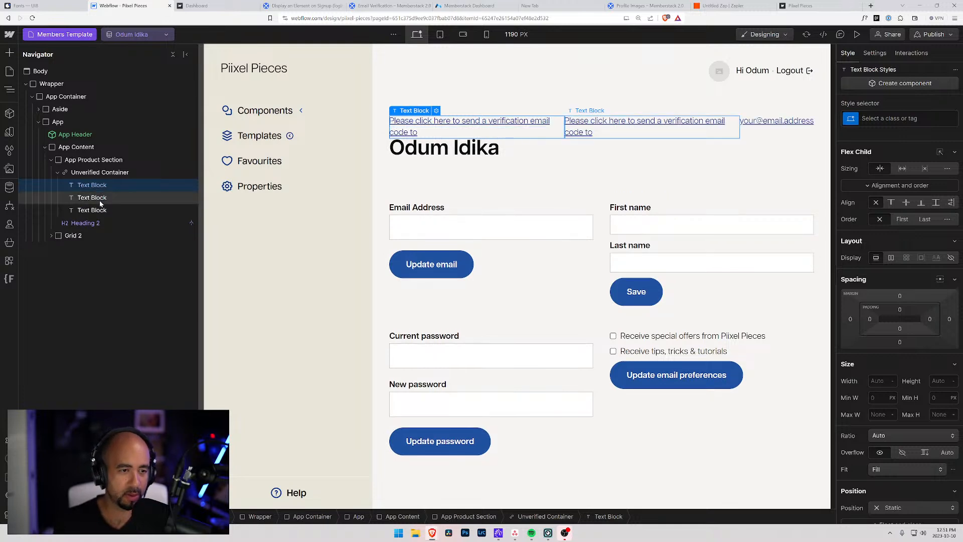
Undo the duplicate text block and set the Unverified Container's gap to 0.25rem.
{"action": "key", "text": "ctrl+z"}
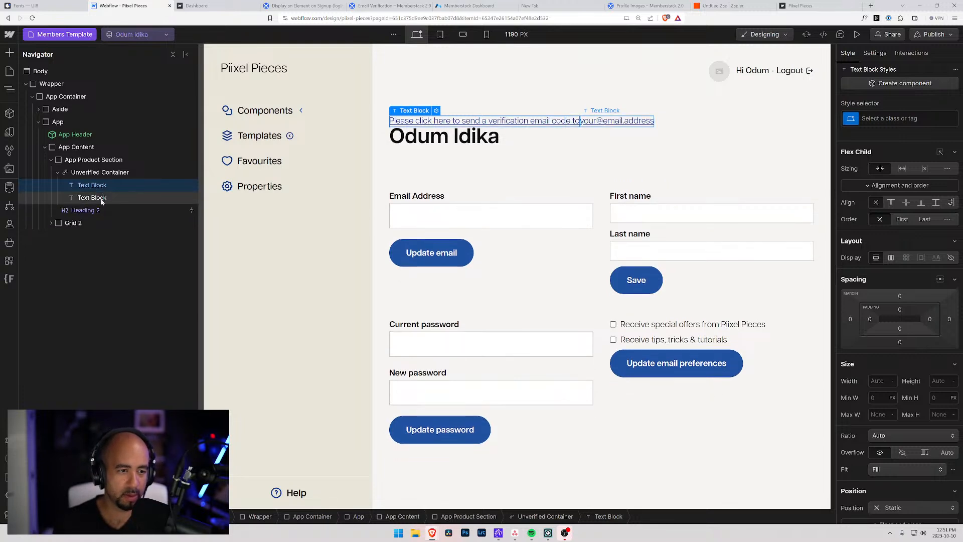
{"action": "left_click", "coordinate": [101, 174]}
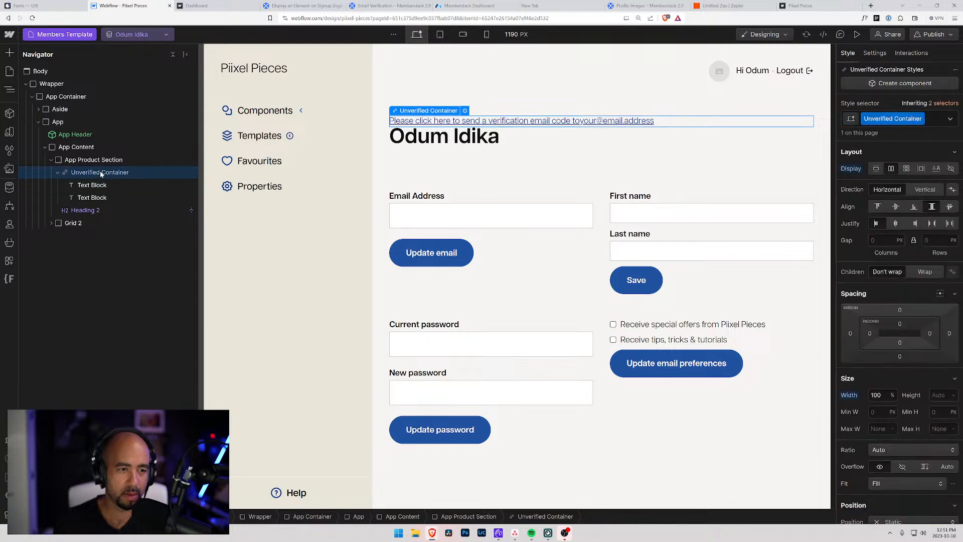
{"action": "type", "text": "0"}
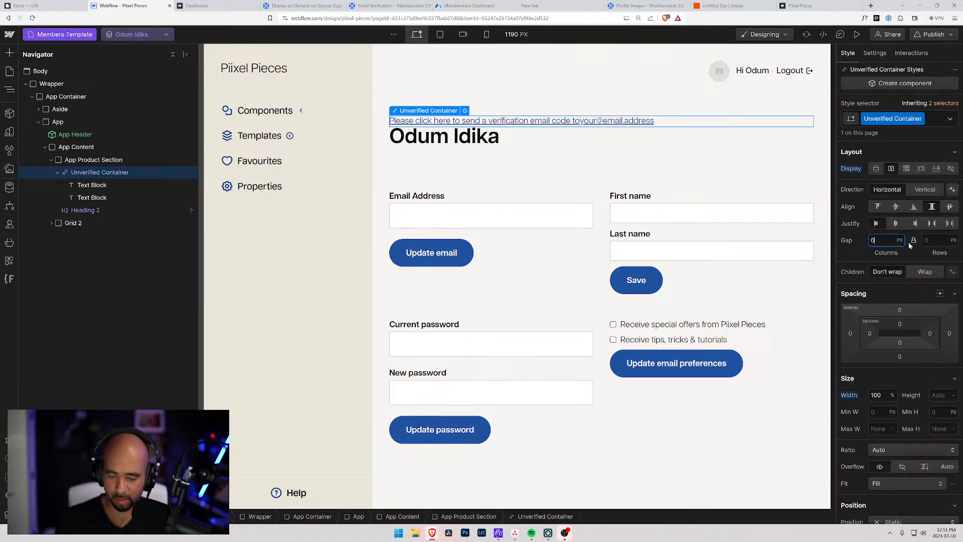
{"action": "type", "text": ".25rem"}
{"action": "key", "text": "Return"}
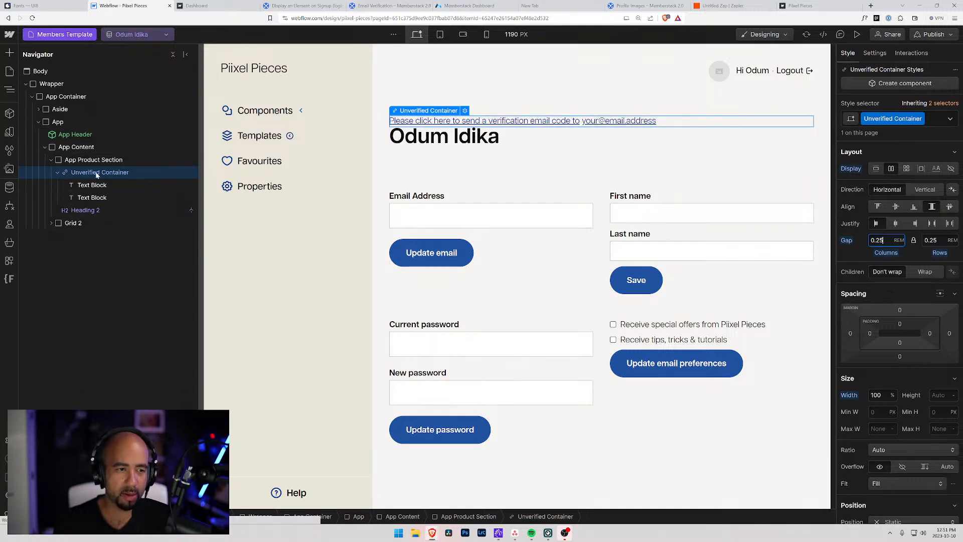
Set the banner's text decoration to none to remove the underline.
{"action": "scroll", "coordinate": [898, 331], "scroll_direction": "down", "scroll_amount": 5}
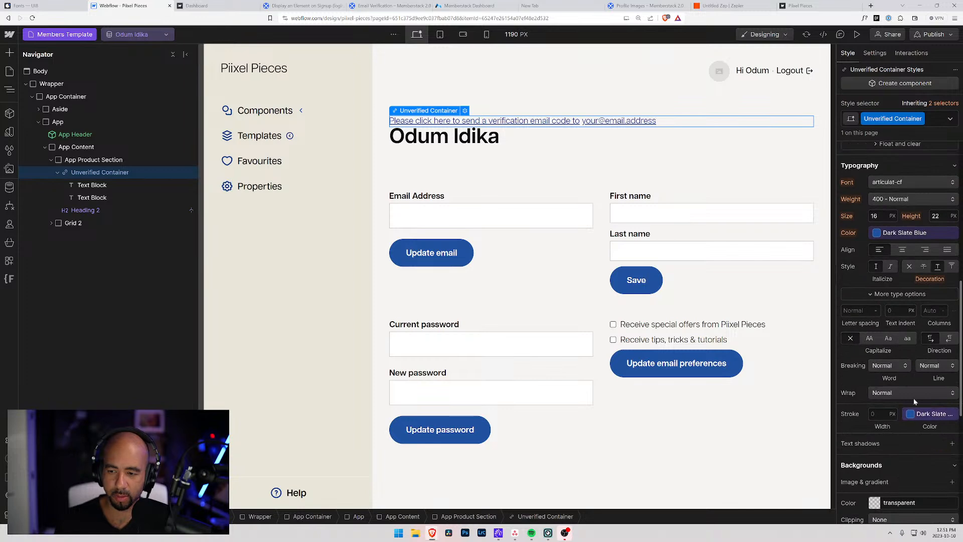
{"action": "scroll", "coordinate": [903, 356], "scroll_direction": "down", "scroll_amount": 5}
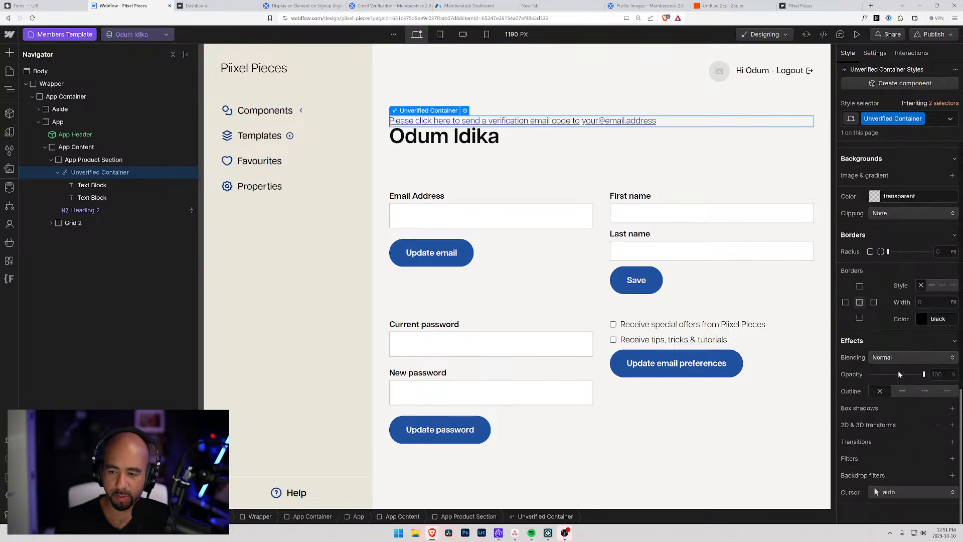
{"action": "scroll", "coordinate": [918, 284], "scroll_direction": "up", "scroll_amount": 6}
{"action": "left_click", "coordinate": [907, 277]}
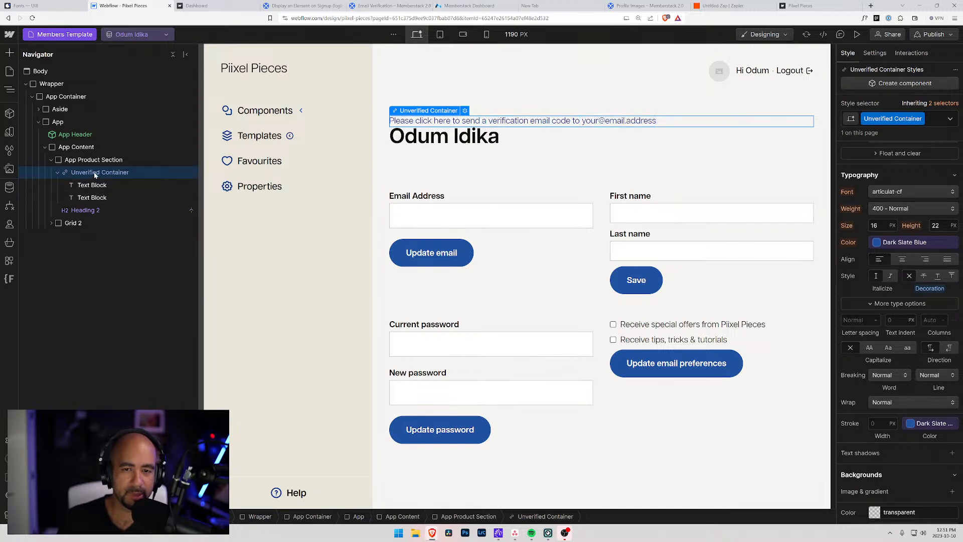
{"action": "left_click", "coordinate": [877, 243]}
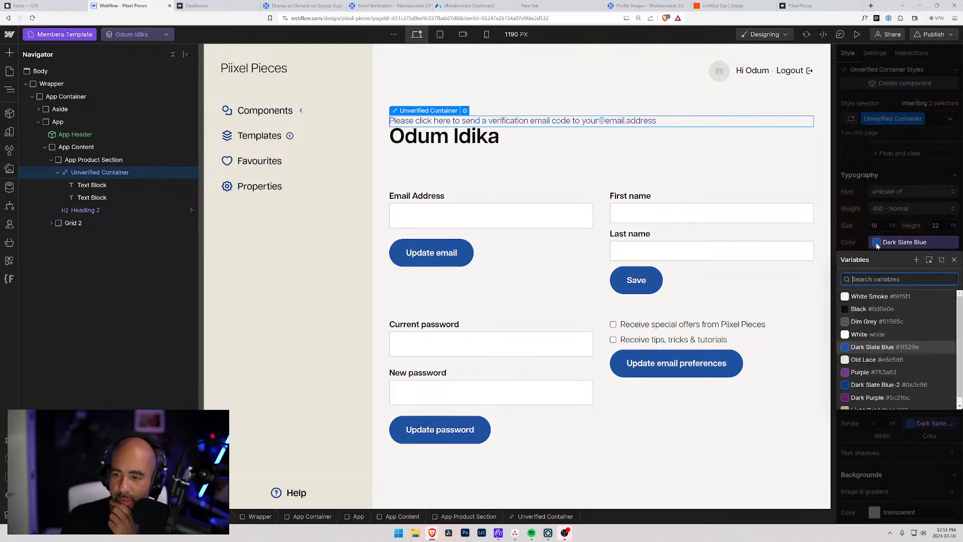
{"action": "left_click", "coordinate": [851, 237]}
Give the banner background the Light Gold colour variable.
{"action": "scroll", "coordinate": [883, 281], "scroll_direction": "down", "scroll_amount": 5}
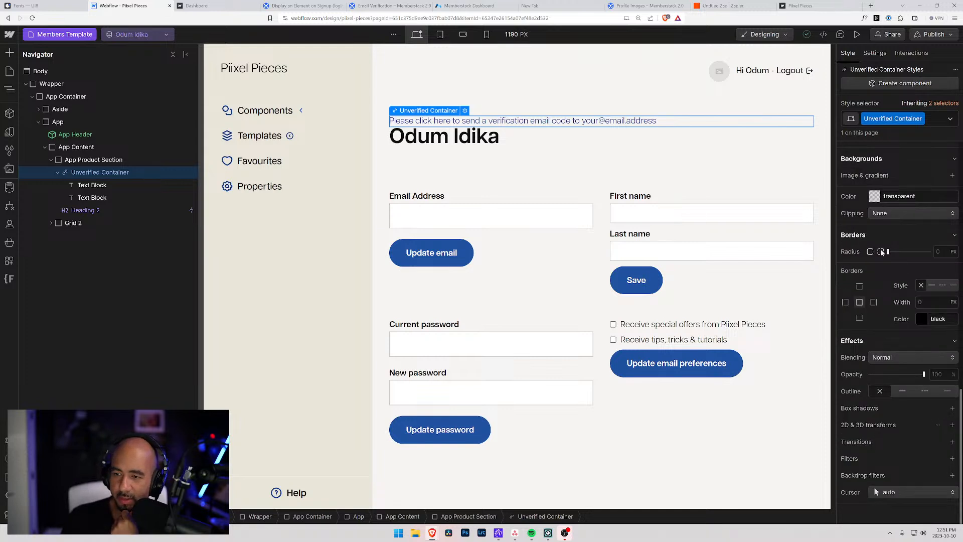
{"action": "left_click", "coordinate": [873, 199]}
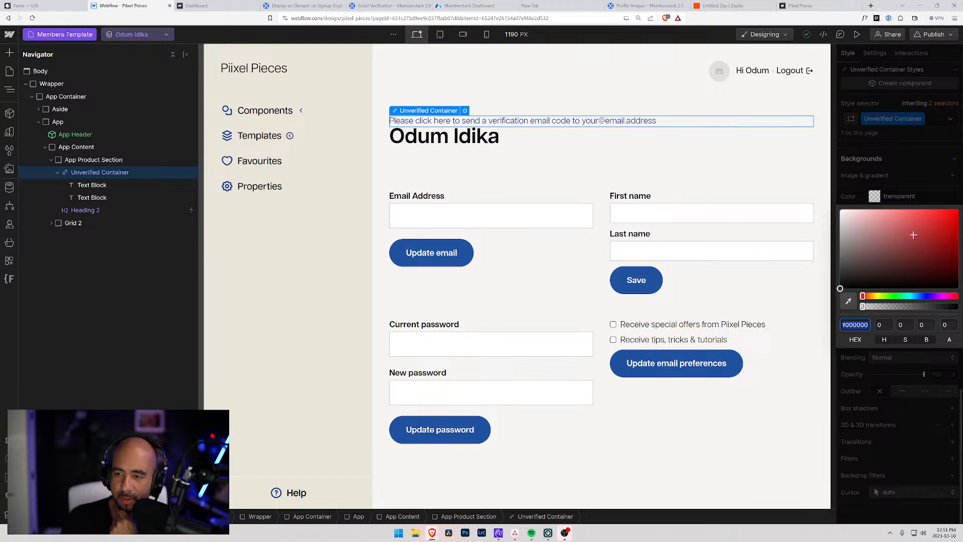
{"action": "left_click_drag", "start_coordinate": [913, 235], "coordinate": [916, 228]}
{"action": "left_click_drag", "start_coordinate": [937, 295], "coordinate": [869, 297]}
{"action": "left_click_drag", "start_coordinate": [867, 296], "coordinate": [877, 296]}
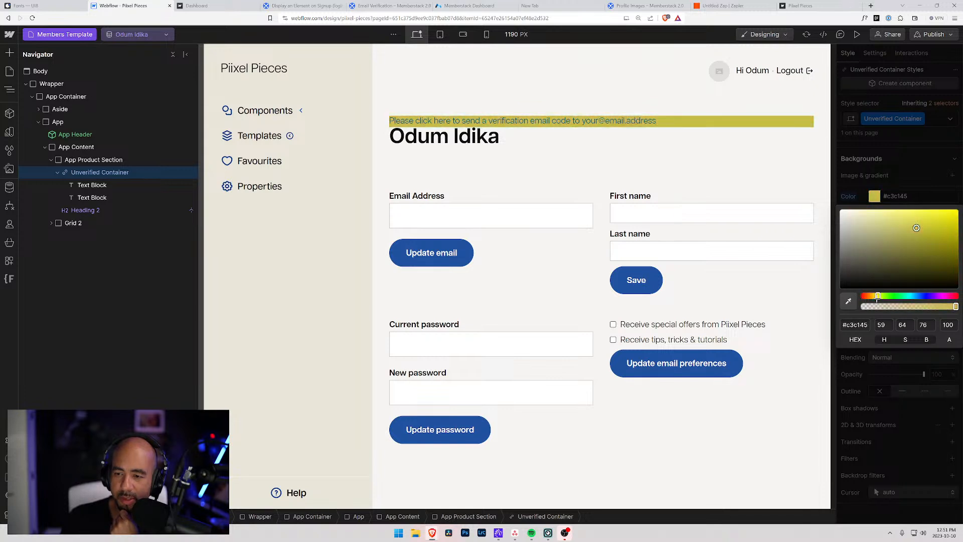
{"action": "left_click", "coordinate": [872, 195]}
{"action": "left_click", "coordinate": [870, 193]}
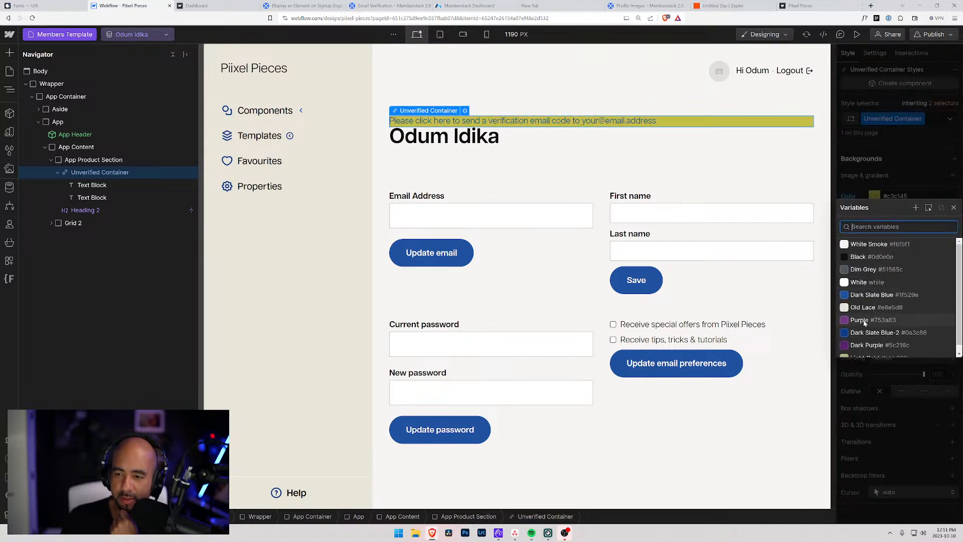
{"action": "left_click", "coordinate": [859, 354]}
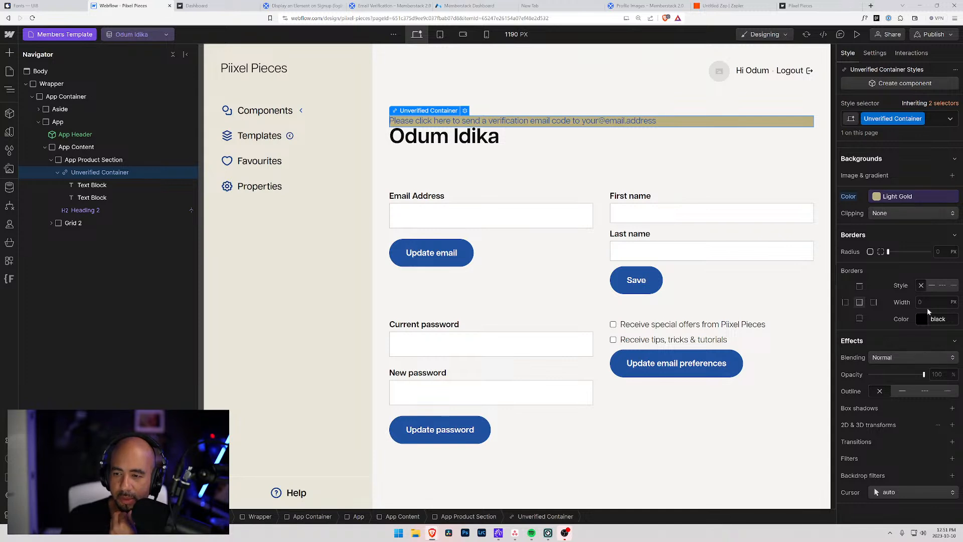
Round the banner corners with the Border Radius Extra Small variable.
{"action": "left_click", "coordinate": [934, 248]}
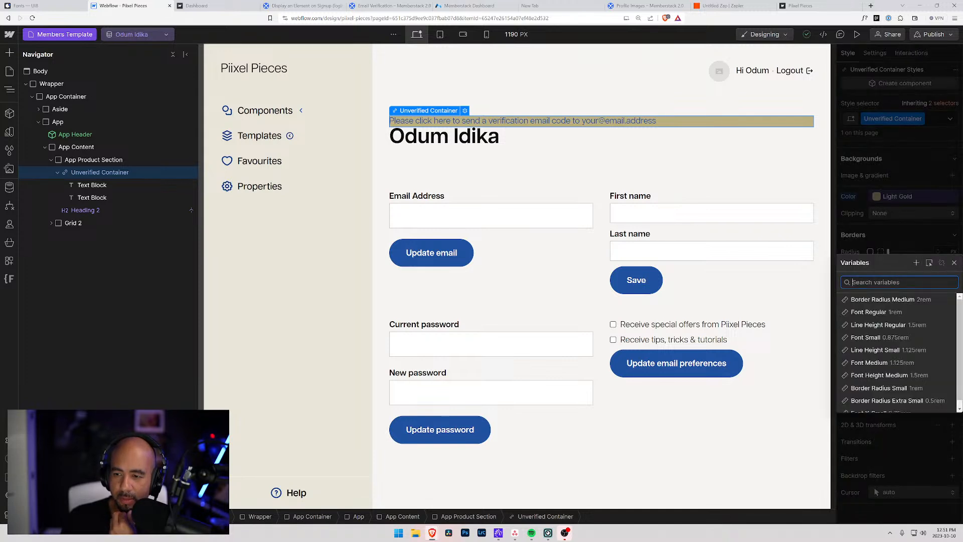
{"action": "left_click", "coordinate": [886, 390]}
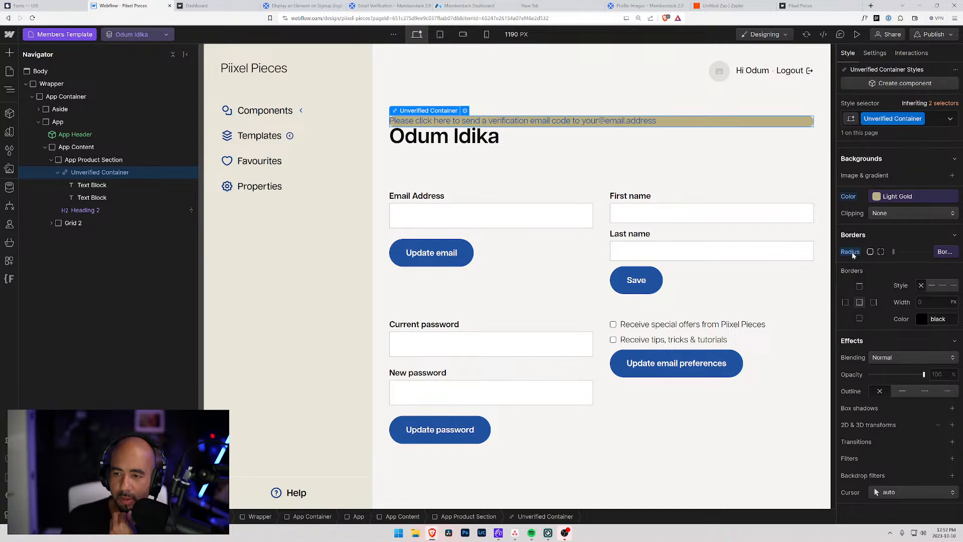
{"action": "left_click", "coordinate": [936, 253]}
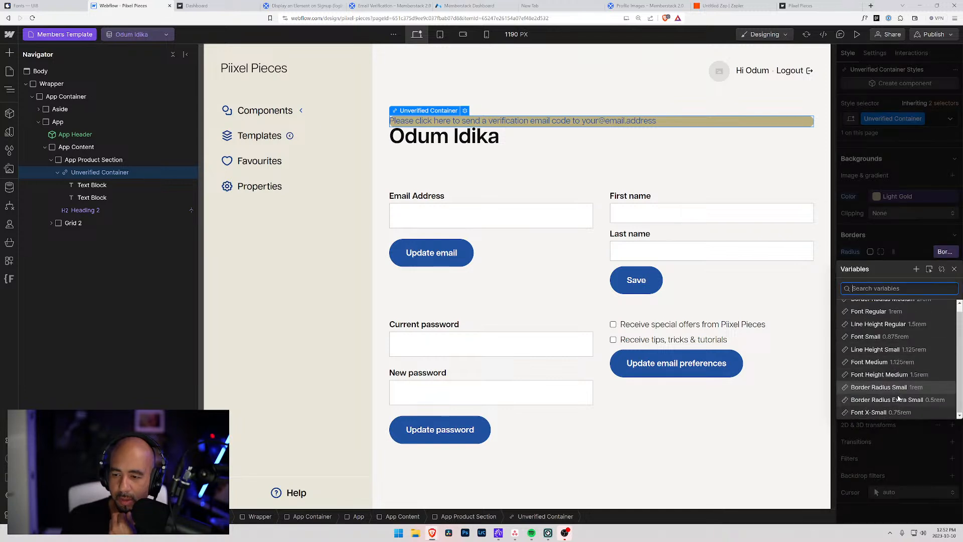
{"action": "left_click", "coordinate": [899, 401]}
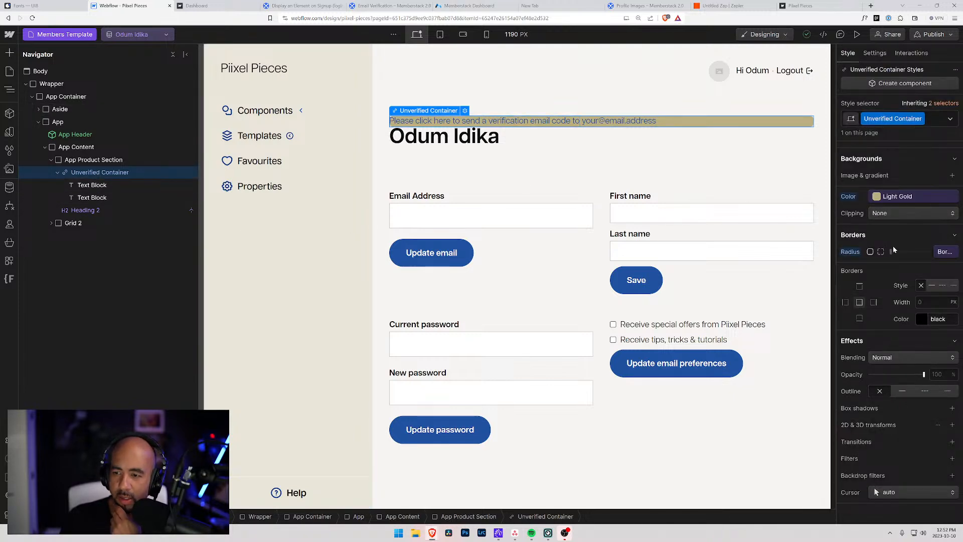
Set the banner padding to 1rem, including 1rem on the left and right.
{"action": "scroll", "coordinate": [892, 236], "scroll_direction": "up", "scroll_amount": 10}
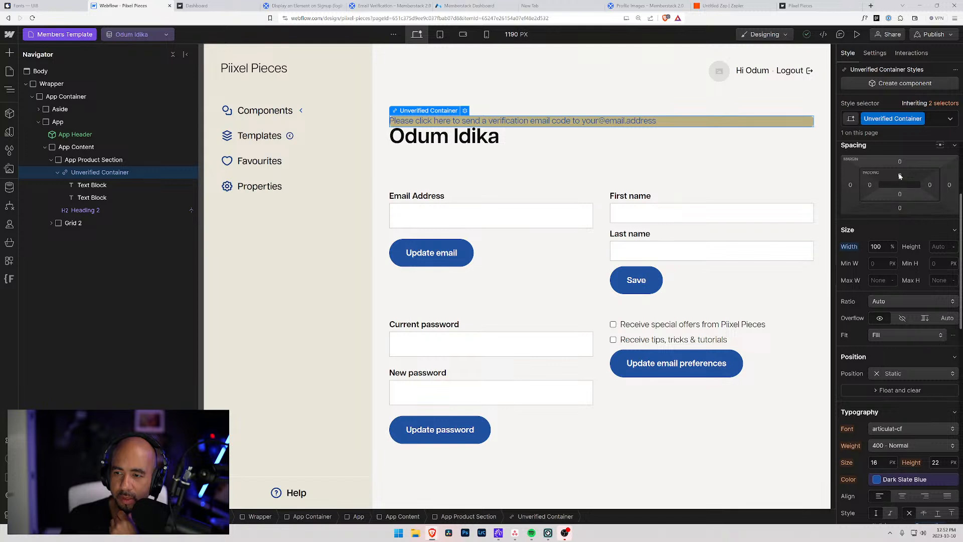
{"action": "left_click", "coordinate": [900, 175]}
{"action": "type", "text": "1rem"}
{"action": "key", "text": "Return"}
{"action": "left_click_drag", "start_coordinate": [900, 175], "coordinate": [902, 175]}
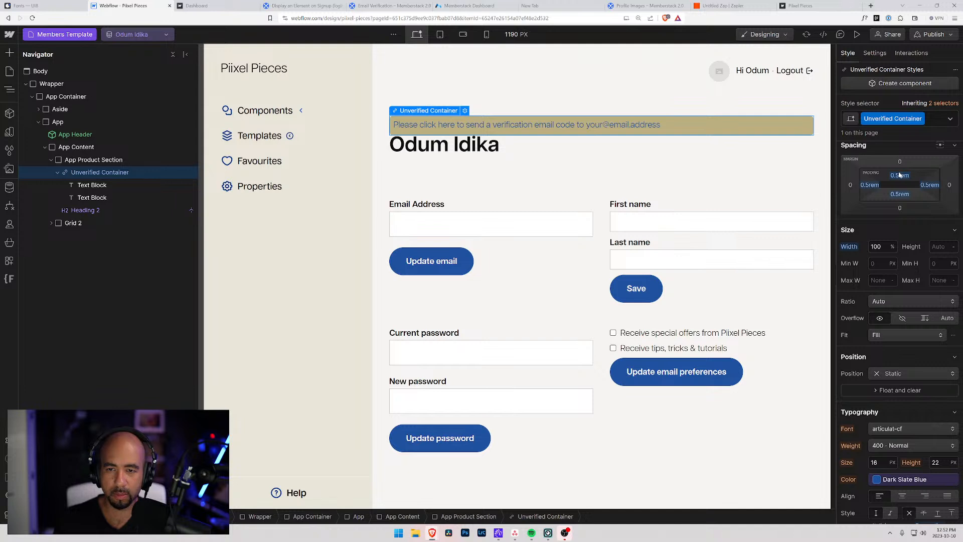
{"action": "left_click", "coordinate": [871, 185]}
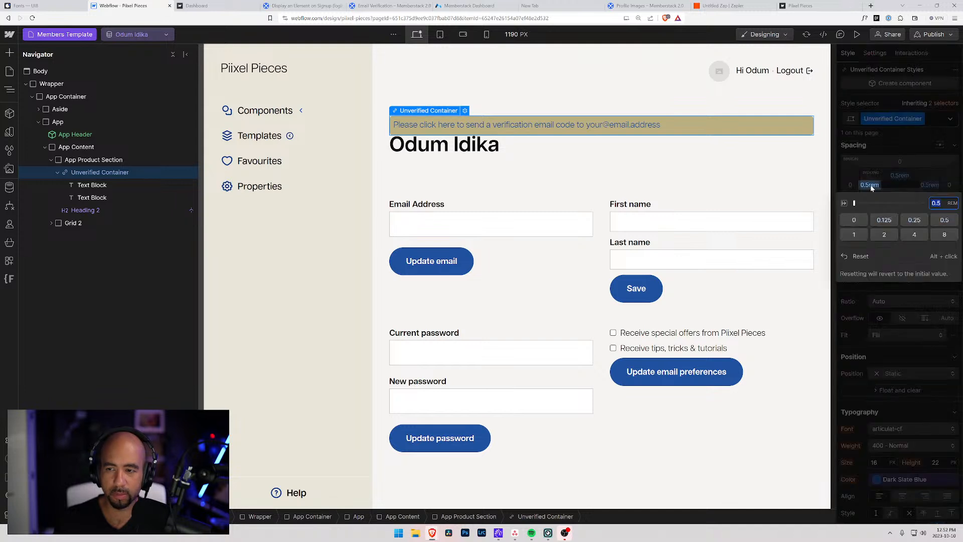
{"action": "left_click", "coordinate": [868, 185]}
{"action": "left_click_drag", "start_coordinate": [874, 187], "coordinate": [877, 187]}
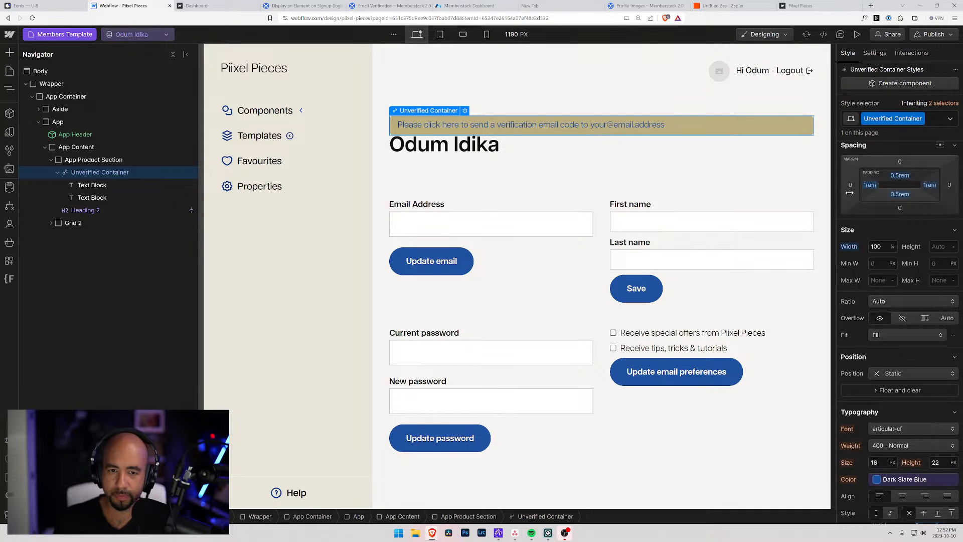
Set the banner's top padding to 0.625rem.
{"action": "left_click", "coordinate": [899, 175]}
{"action": "type", "text": "0.75"}
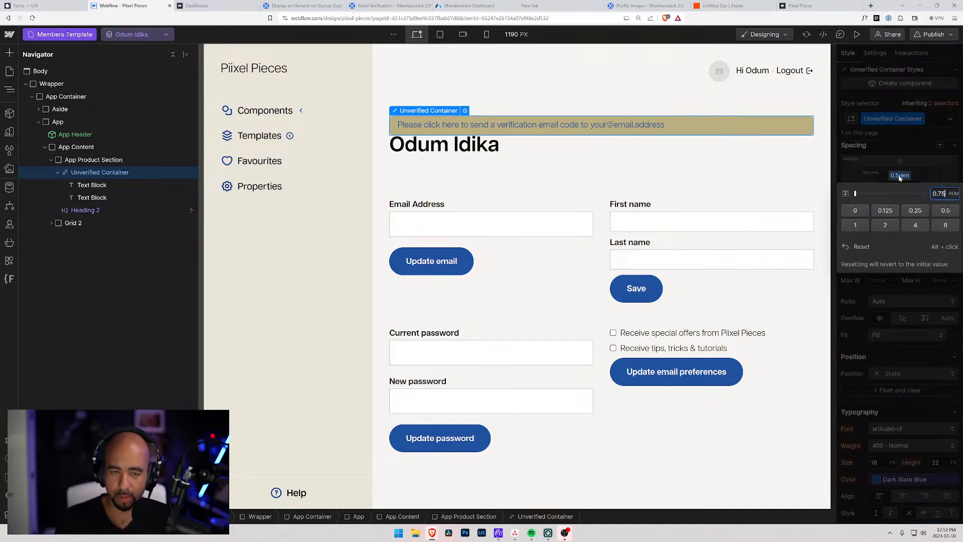
{"action": "key", "text": "Return"}
{"action": "left_click", "coordinate": [899, 175]}
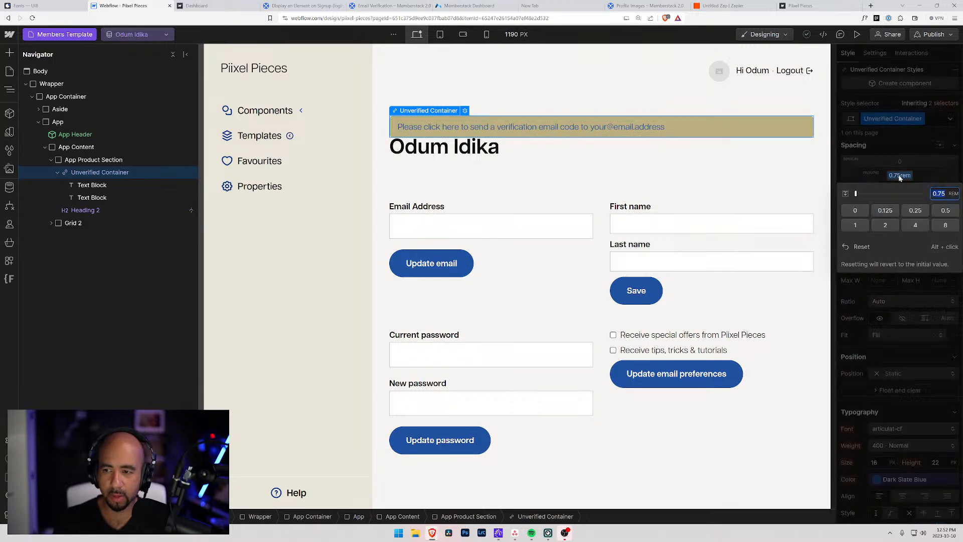
{"action": "type", "text": "0.625"}
{"action": "key", "text": "Return"}
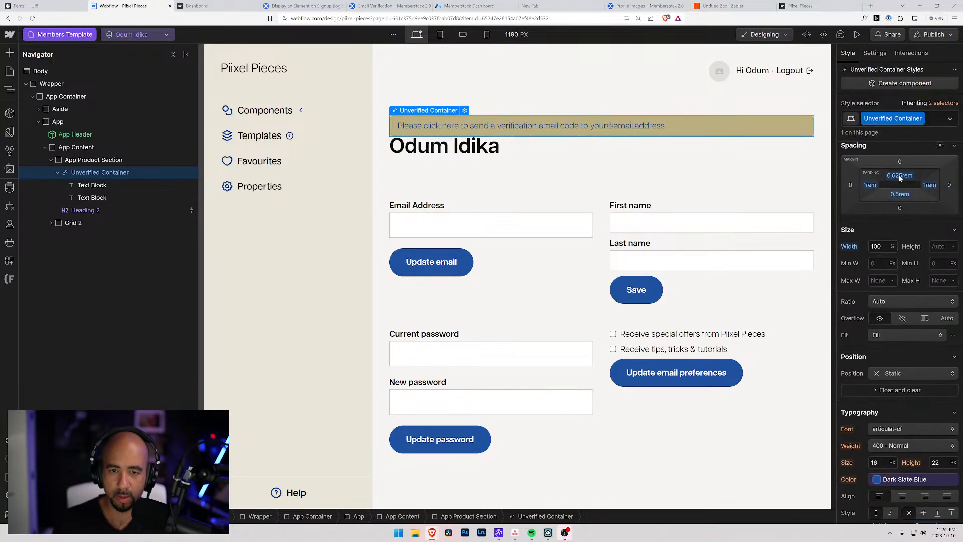
Set the banner text colour to the Black variable.
{"action": "left_click", "coordinate": [539, 158]}
{"action": "left_click", "coordinate": [418, 92]}
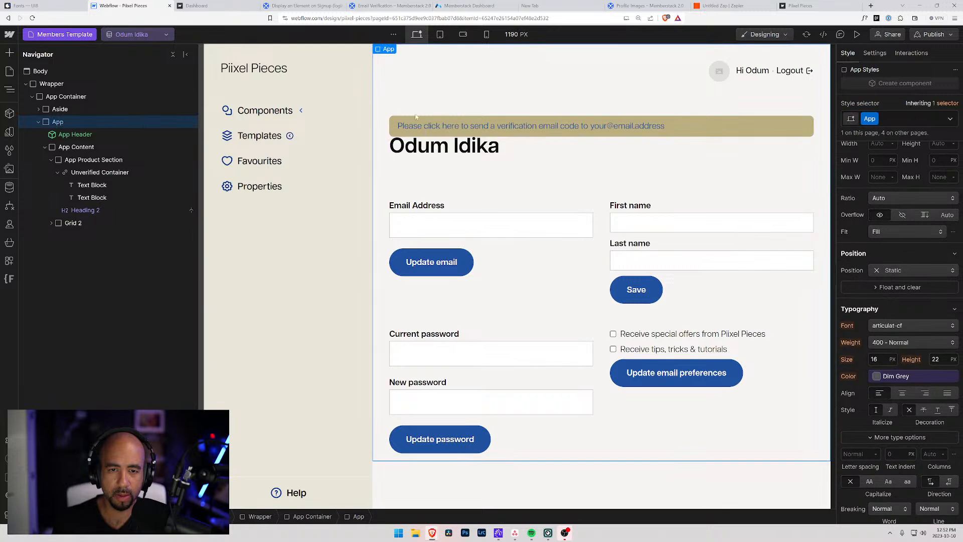
{"action": "left_click", "coordinate": [419, 126]}
{"action": "left_click", "coordinate": [811, 227]}
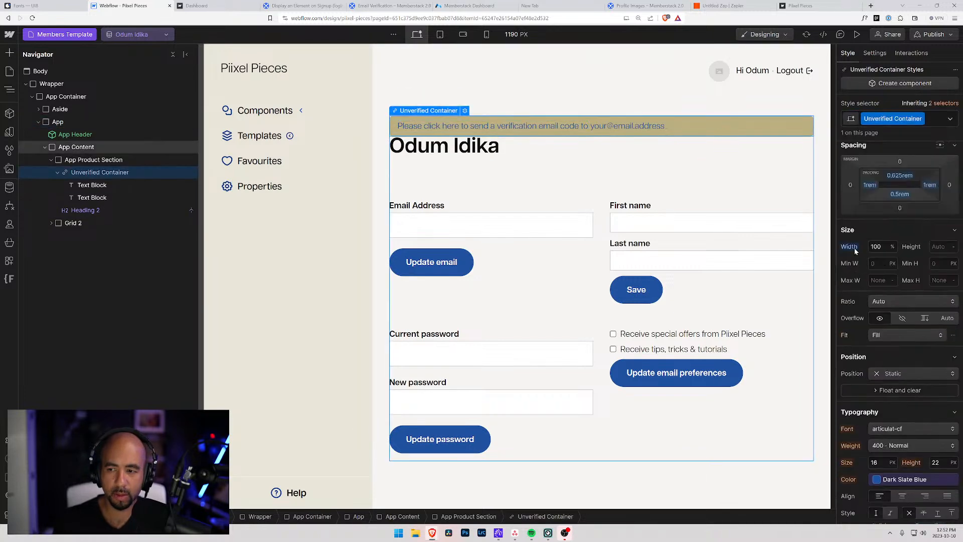
{"action": "scroll", "coordinate": [885, 416], "scroll_direction": "down", "scroll_amount": 2}
{"action": "left_click", "coordinate": [877, 400]}
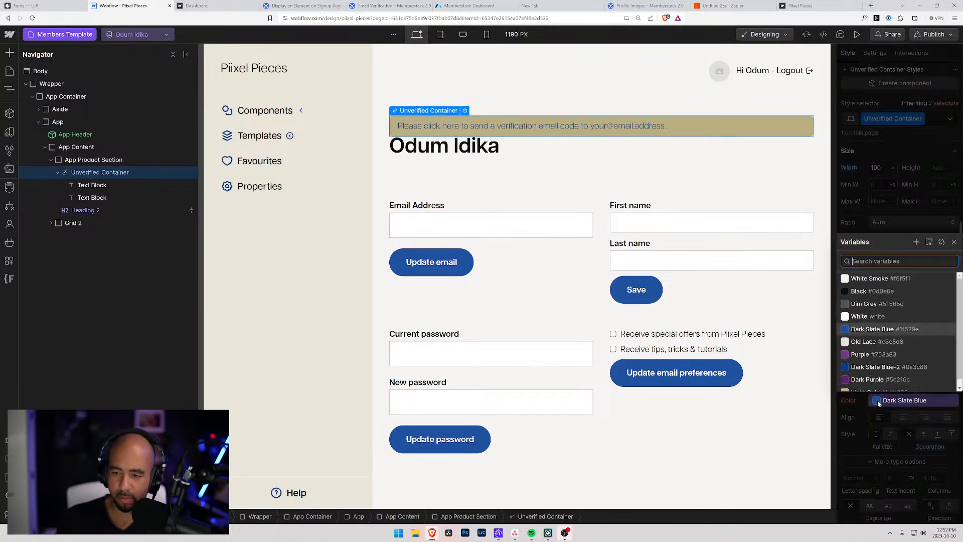
{"action": "left_click", "coordinate": [863, 335]}
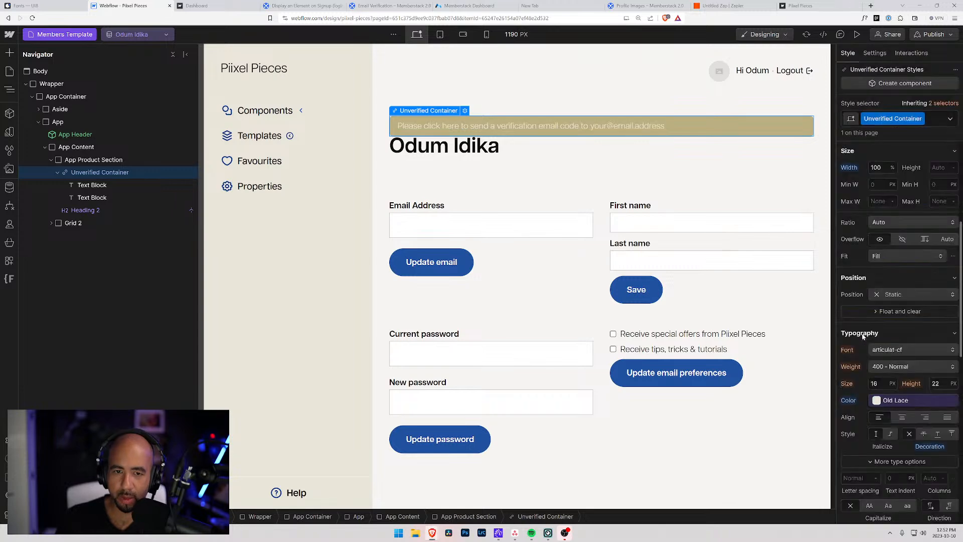
{"action": "left_click", "coordinate": [876, 400]}
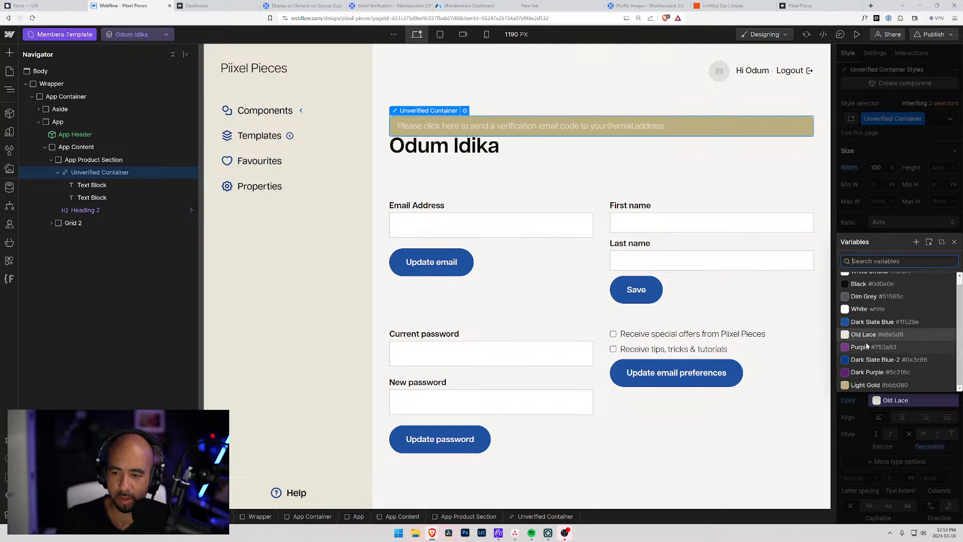
{"action": "left_click", "coordinate": [864, 284]}
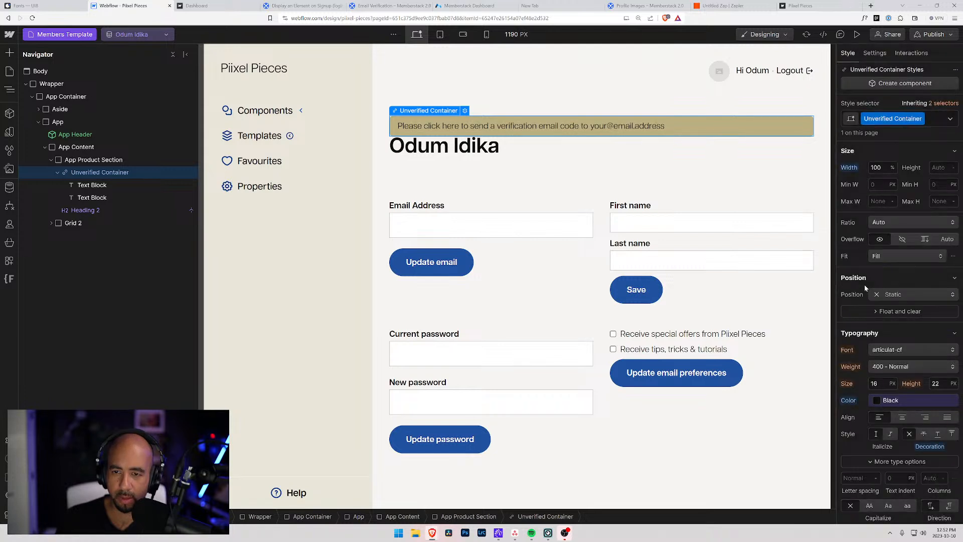
Make the banner text Bold with Font Small size and Line Height Small.
{"action": "left_click", "coordinate": [885, 367]}
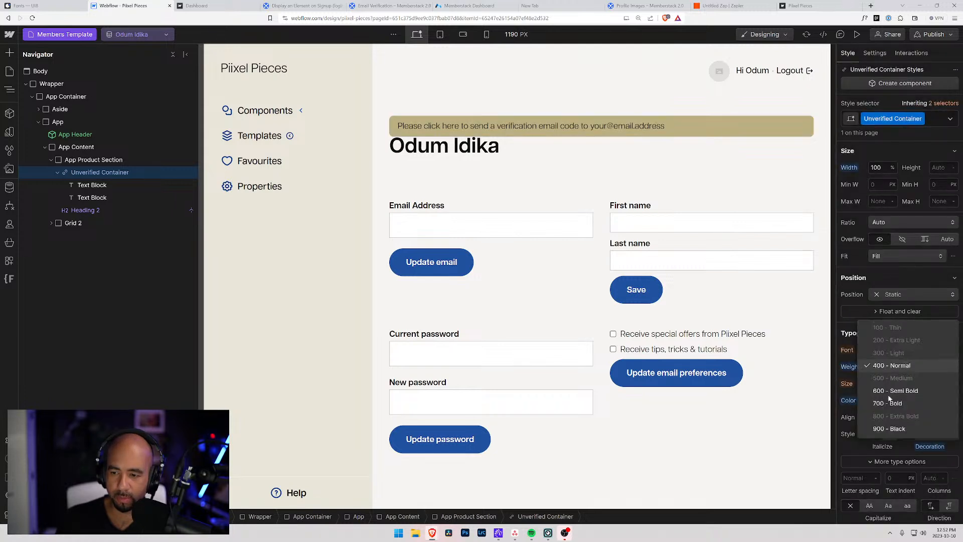
{"action": "left_click", "coordinate": [889, 402]}
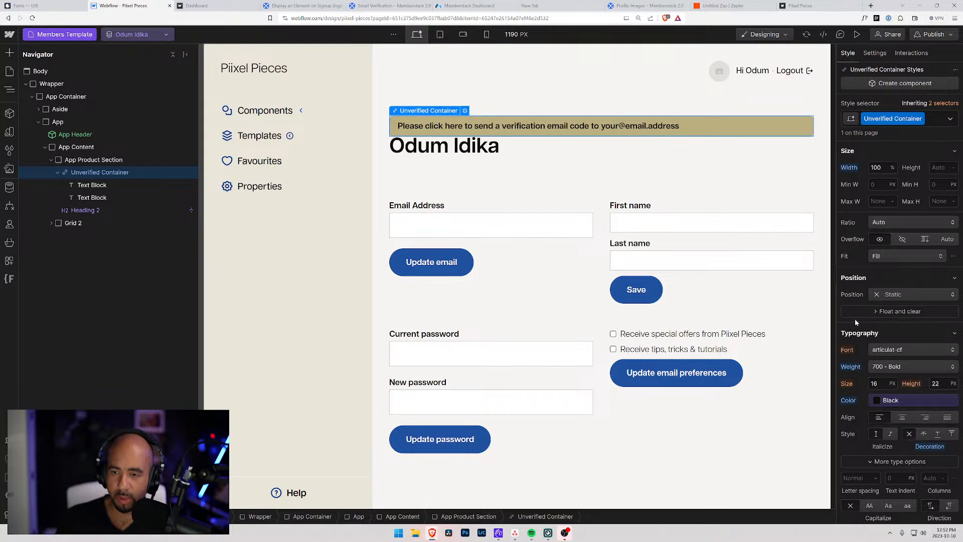
{"action": "left_click", "coordinate": [896, 335]}
{"action": "left_click", "coordinate": [882, 335]}
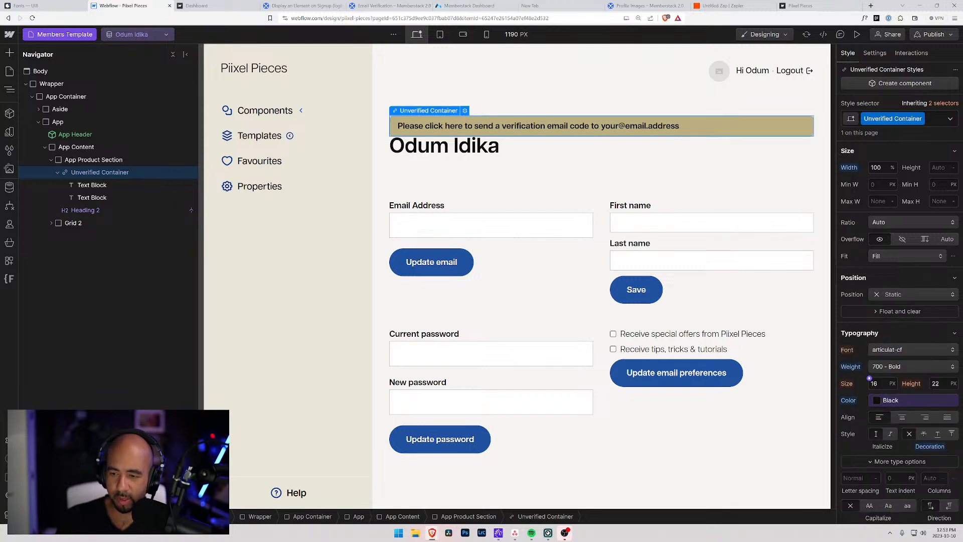
{"action": "left_click", "coordinate": [872, 382]}
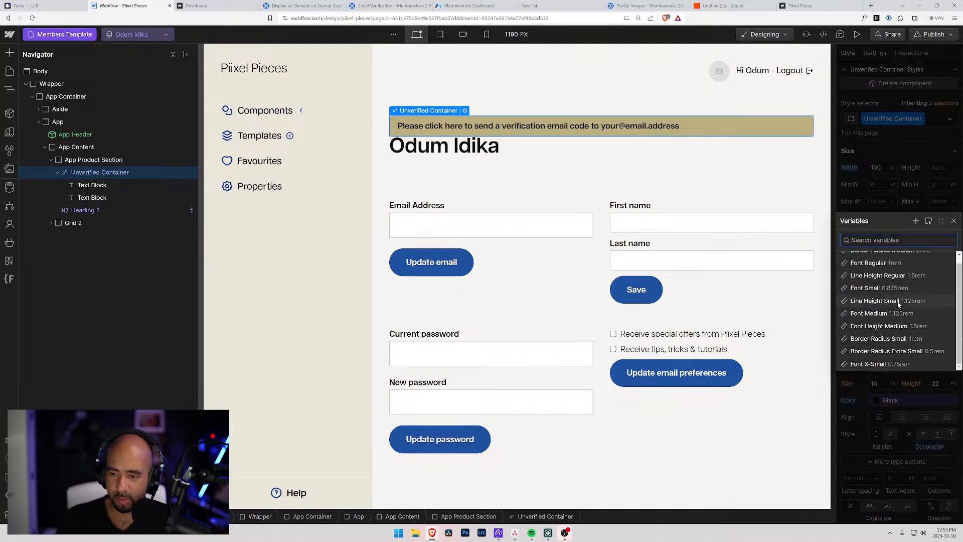
{"action": "left_click", "coordinate": [903, 293]}
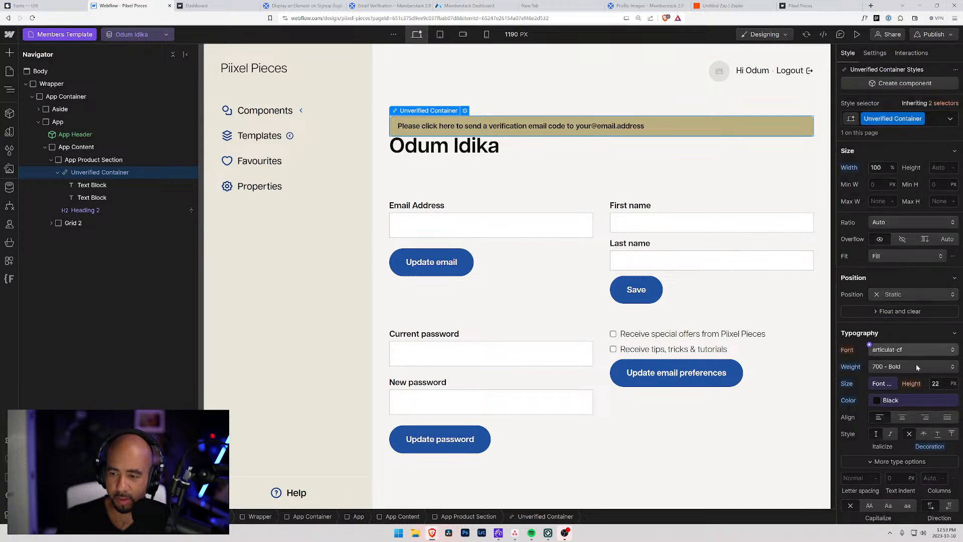
{"action": "left_click", "coordinate": [930, 379]}
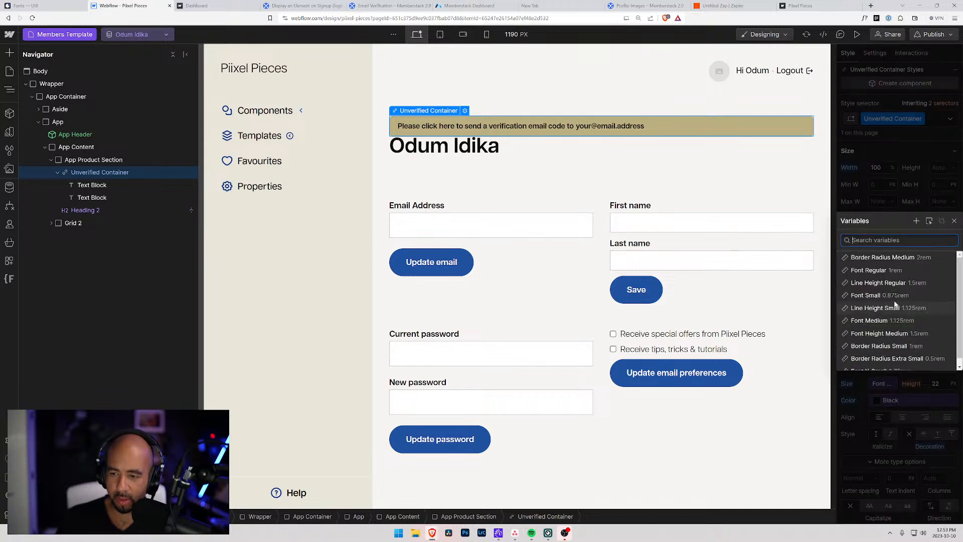
{"action": "left_click", "coordinate": [870, 308]}
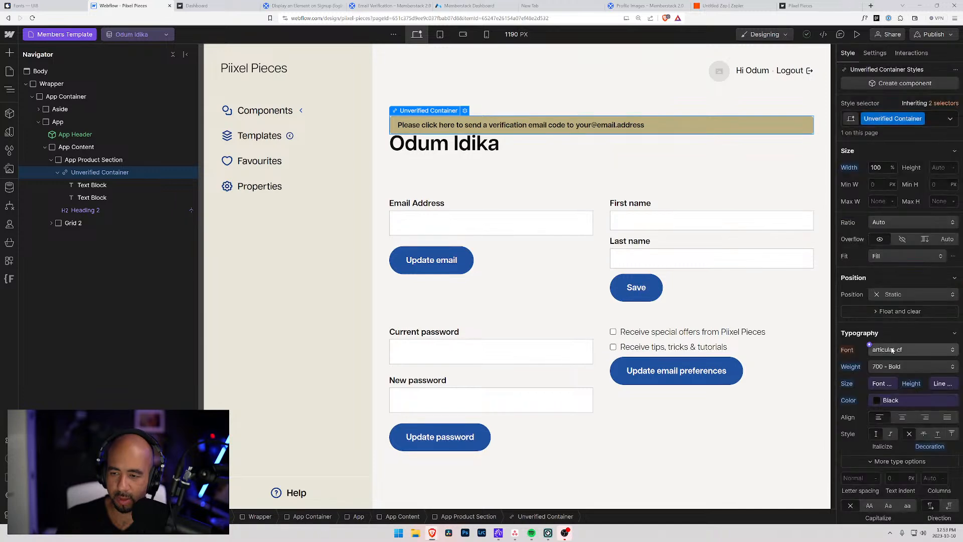
{"action": "left_click", "coordinate": [908, 332]}
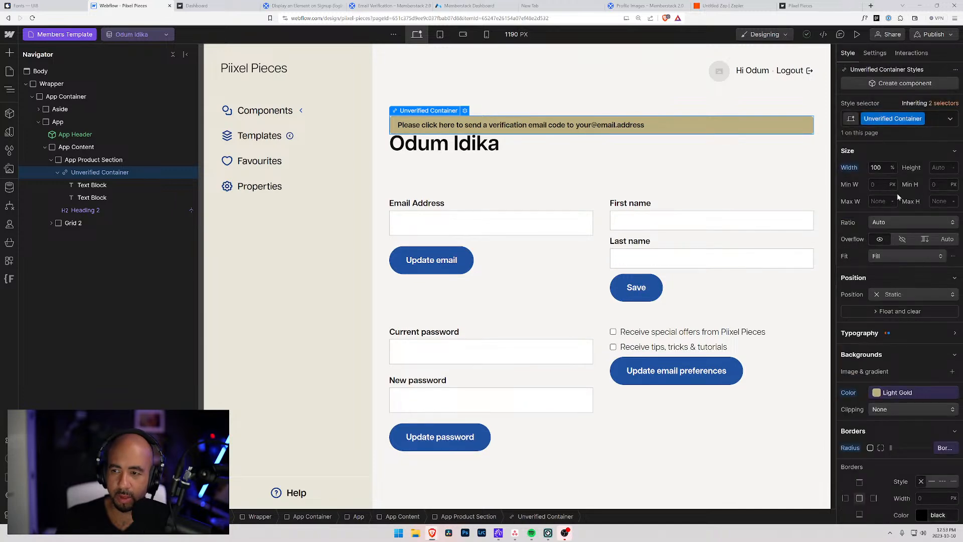
Give the verification banner a 2rem bottom margin.
{"action": "scroll", "coordinate": [902, 202], "scroll_direction": "up", "scroll_amount": 5}
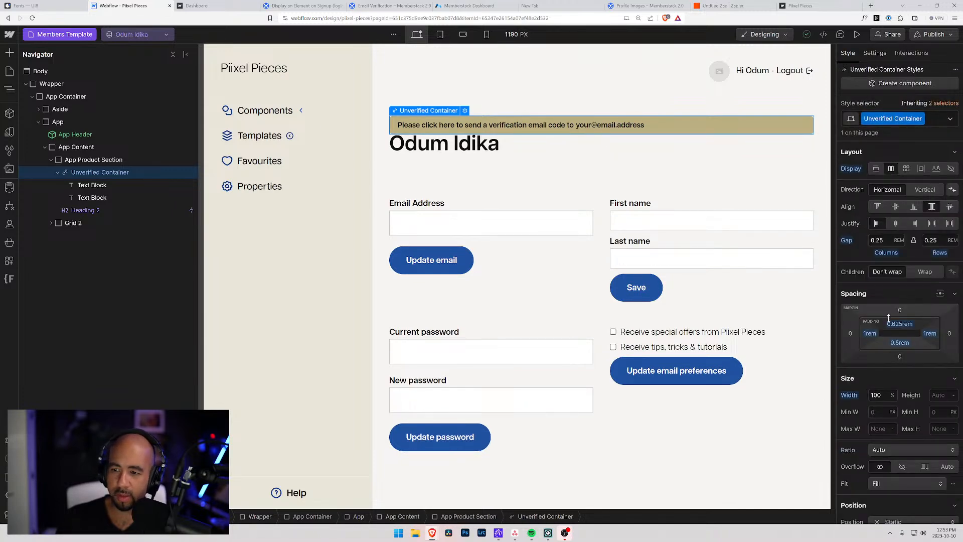
{"action": "left_click", "coordinate": [899, 357]}
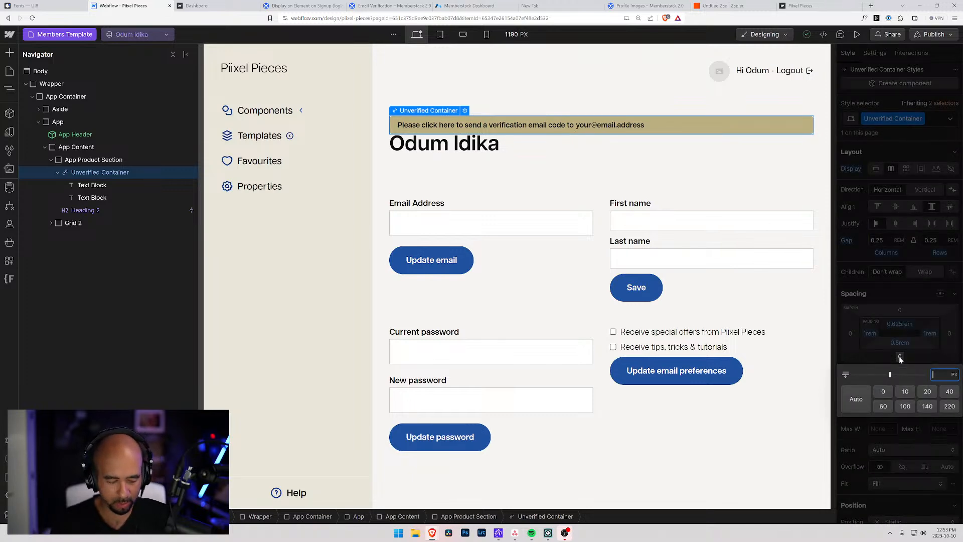
{"action": "type", "text": "2rem"}
{"action": "key", "text": "Return"}
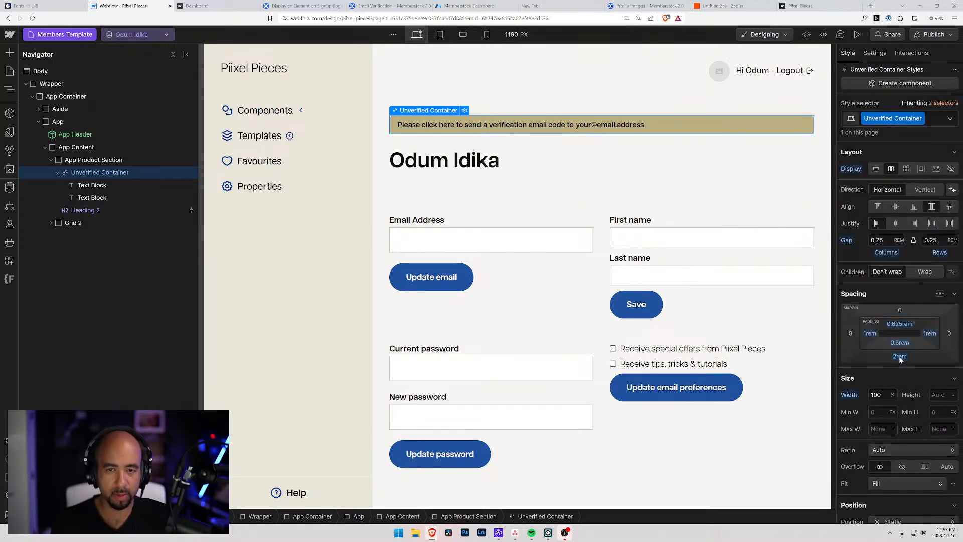
{"action": "left_click", "coordinate": [452, 160]}
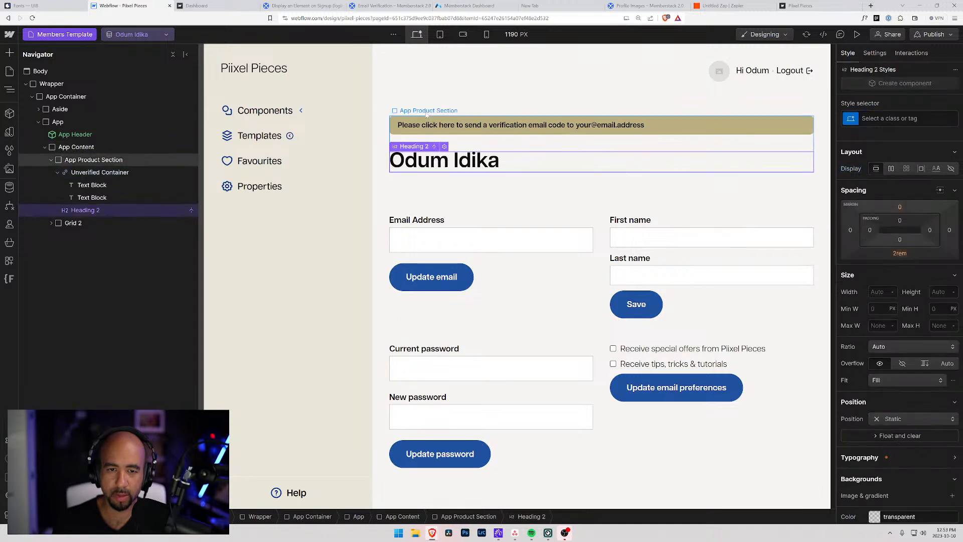
{"action": "left_click", "coordinate": [407, 86]}
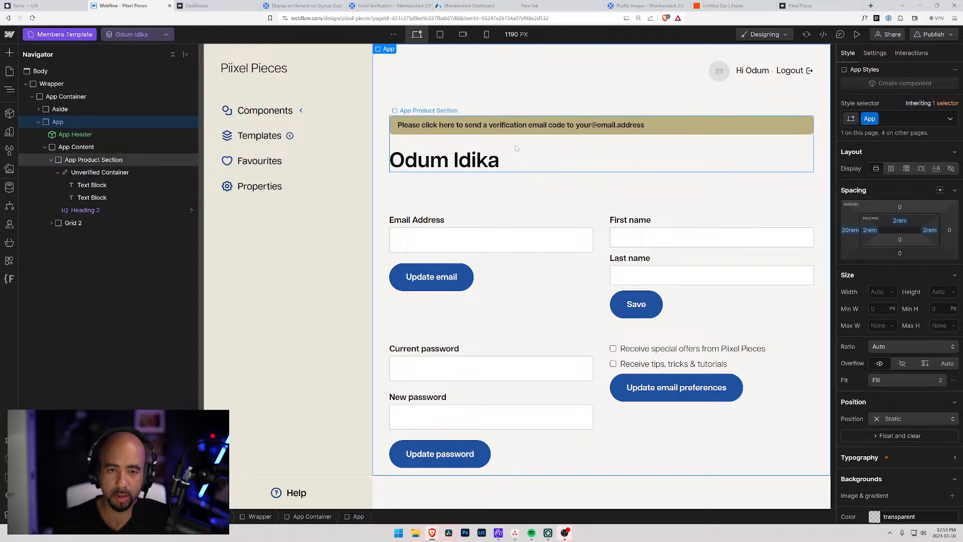
Reword the first banner text block to 'Please click here to verify your'.
{"action": "left_click", "coordinate": [502, 125]}
{"action": "left_click_drag", "start_coordinate": [488, 125], "coordinate": [458, 125]}
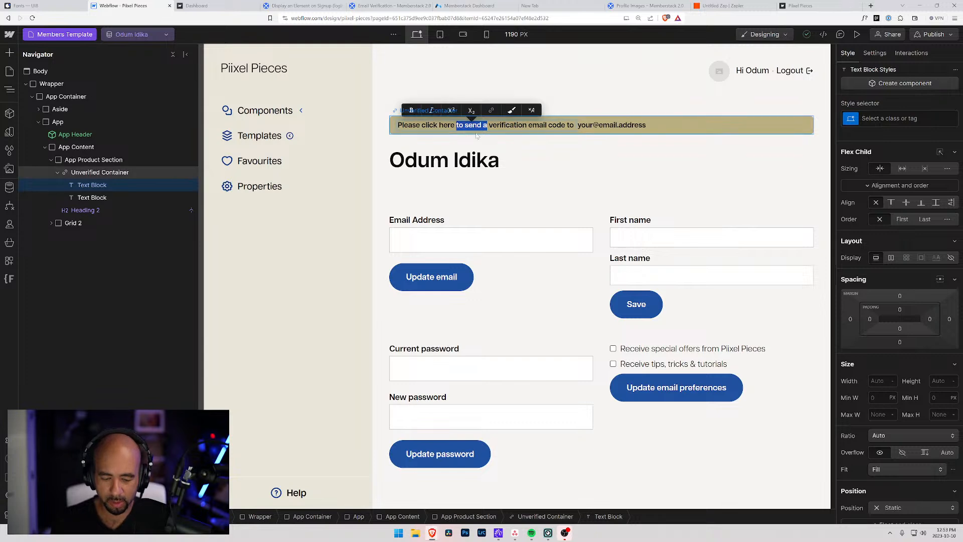
{"action": "type", "text": "to"}
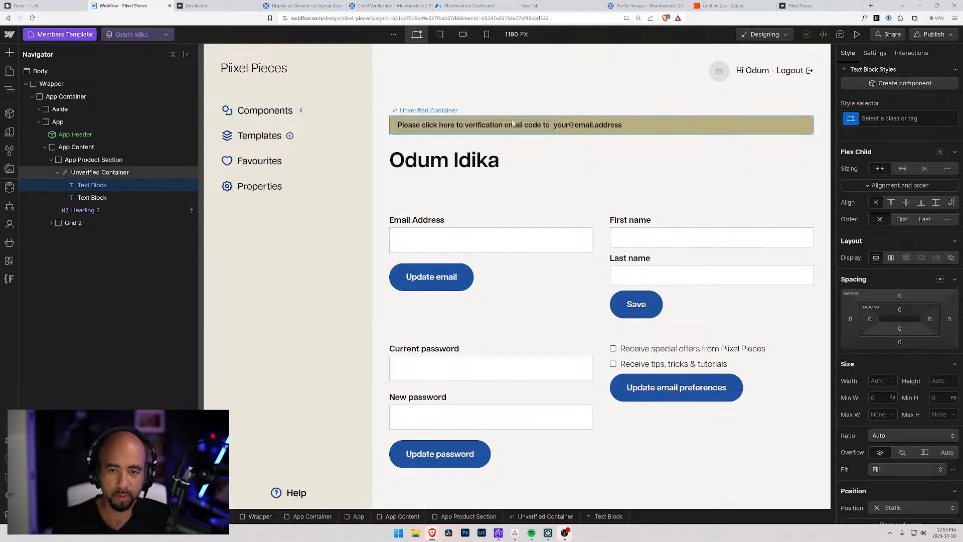
{"action": "left_click_drag", "start_coordinate": [481, 125], "coordinate": [504, 125]}
{"action": "key", "text": "BackSpace"}
{"action": "type", "text": "y your"}
{"action": "key", "text": "ctrl+shift+Right"}
{"action": "key", "text": "ctrl+shift+Right"}
{"action": "key", "text": "ctrl+shift+Right"}
{"action": "key", "text": "ctrl+shift+Right"}
{"action": "key", "text": "BackSpace"}
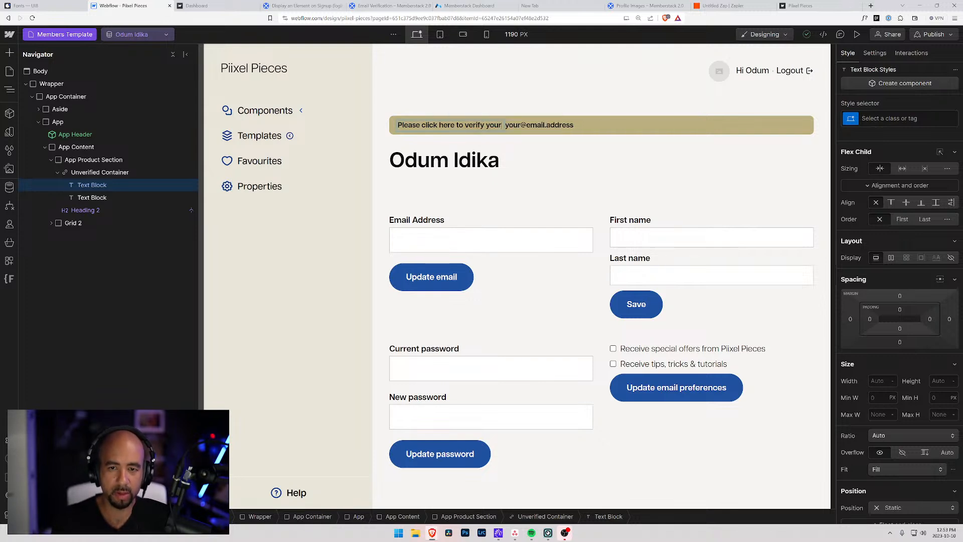
{"action": "key", "text": "BackSpace"}
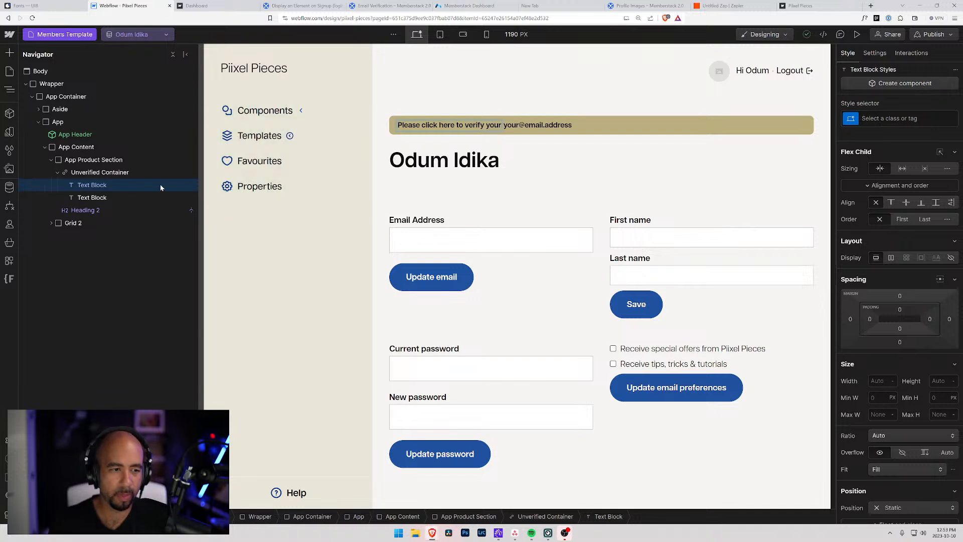
{"action": "left_click", "coordinate": [91, 186]}
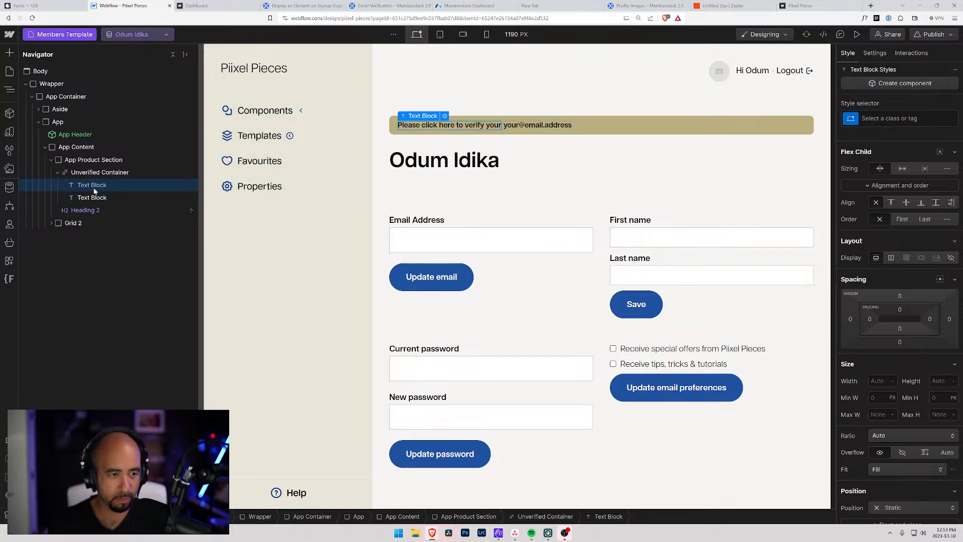
Place a copy of the text block after the address placeholder and make it read 'email address.'.
{"action": "left_click_drag", "start_coordinate": [91, 187], "coordinate": [97, 213]}
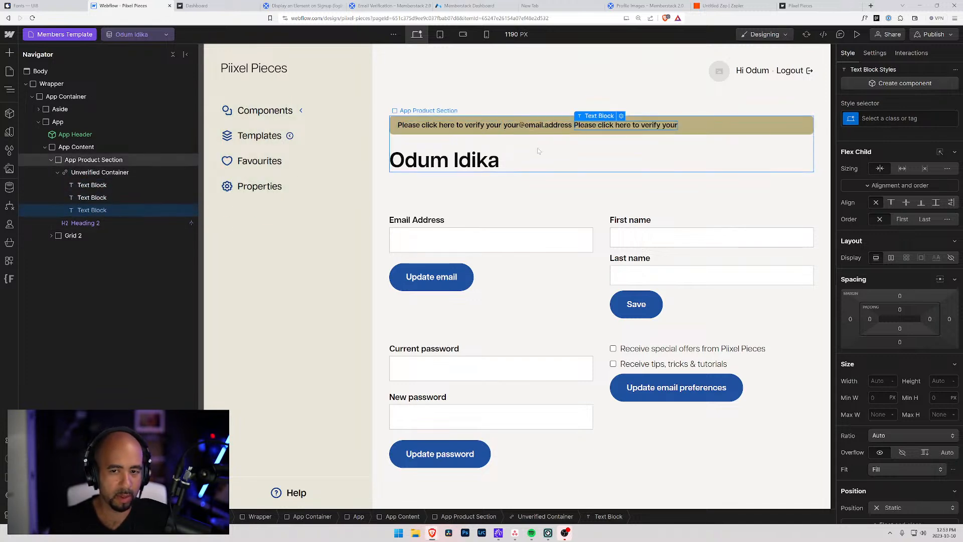
{"action": "double_click", "coordinate": [677, 135]}
{"action": "type", "text": "email address."}
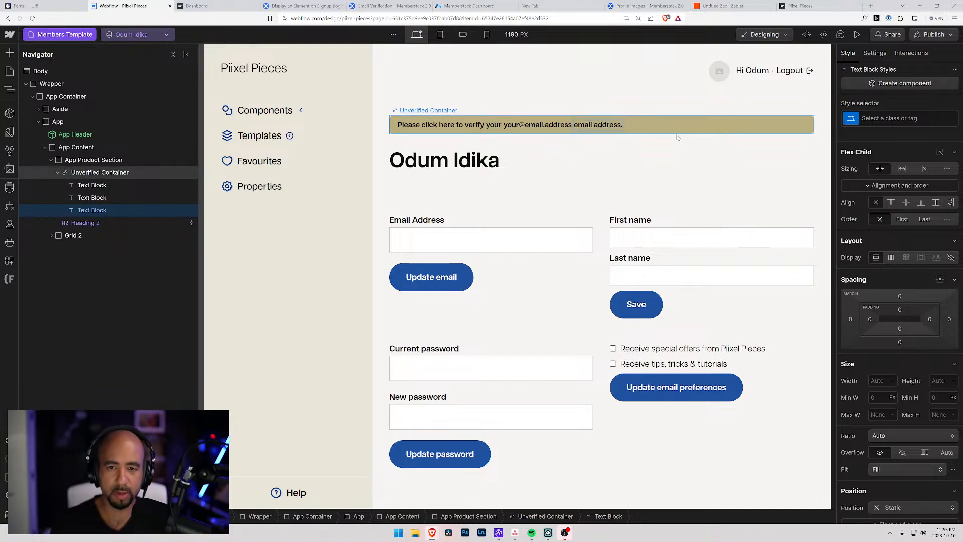
{"action": "left_click", "coordinate": [647, 102]}
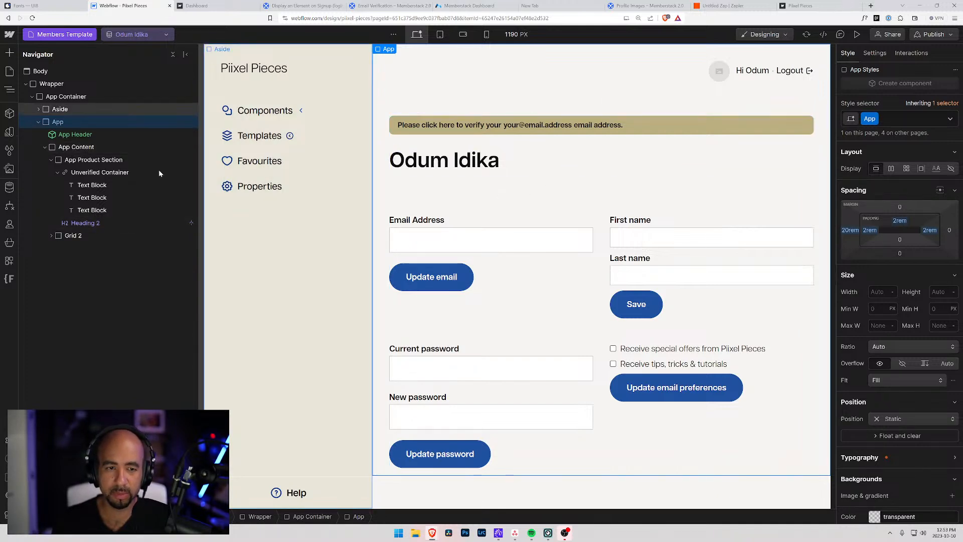
Set the Unverified Container's text-block gap to 0.1875 rem.
{"action": "left_click", "coordinate": [100, 172]}
{"action": "left_click", "coordinate": [895, 241]}
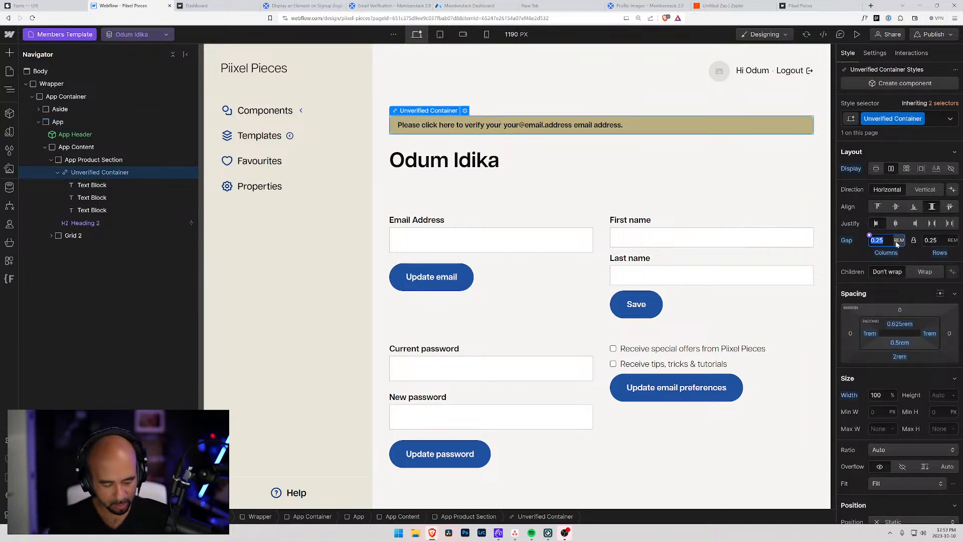
{"action": "key", "text": "super"}
{"action": "type", "text": "calc"}
{"action": "key", "text": "Return"}
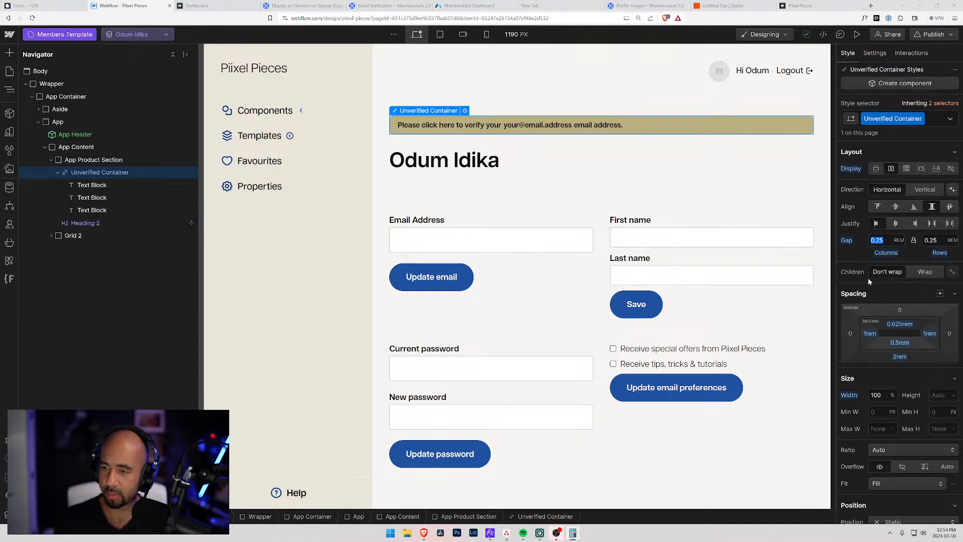
{"action": "key", "text": "alt+Tab"}
{"action": "type", "text": "1"}
{"action": "type", "text": ".1875"}
{"action": "key", "text": "Return"}
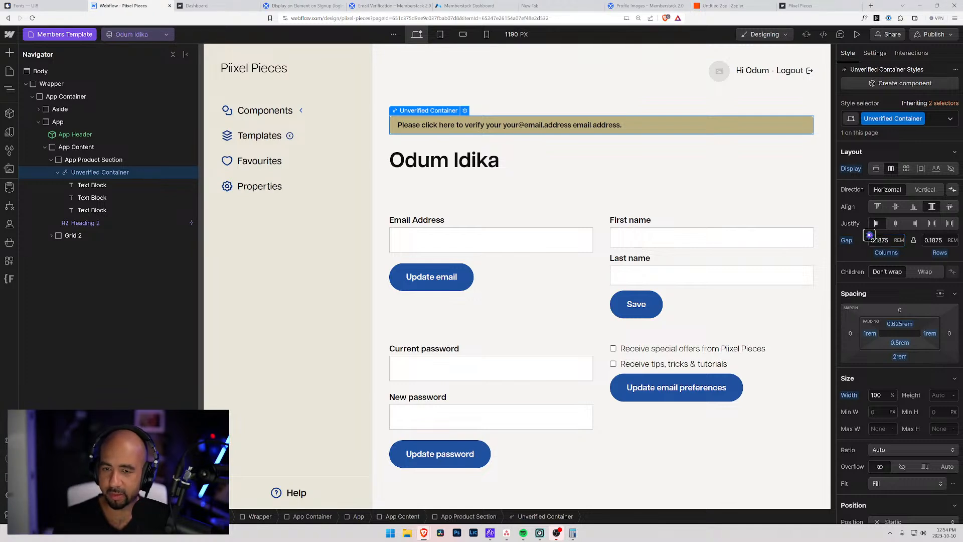
Reselect the banner container via the App Content and App elements and scroll its properties.
{"action": "left_click", "coordinate": [726, 176]}
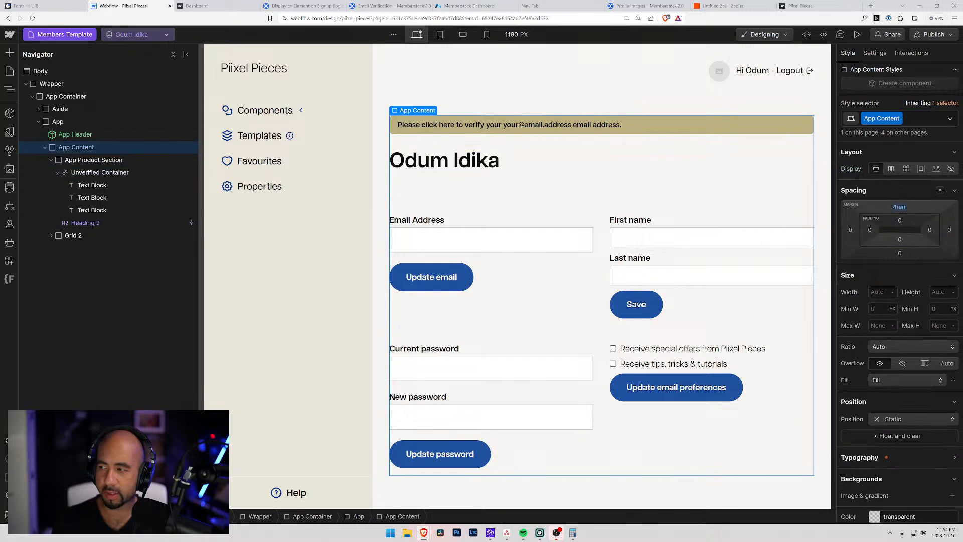
{"action": "left_click", "coordinate": [451, 87]}
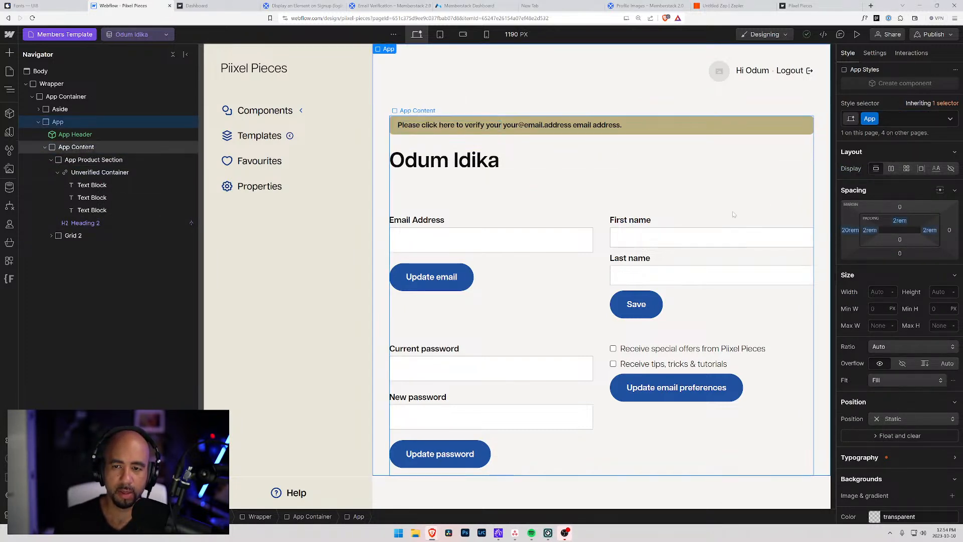
{"action": "left_click", "coordinate": [396, 133]}
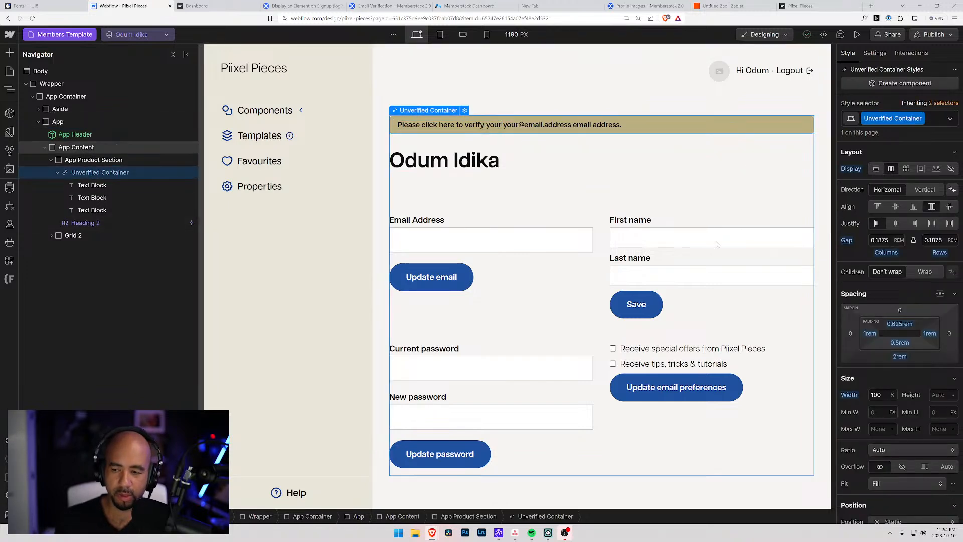
{"action": "scroll", "coordinate": [863, 333], "scroll_direction": "down", "scroll_amount": 10}
{"action": "scroll", "coordinate": [862, 331], "scroll_direction": "down", "scroll_amount": 1}
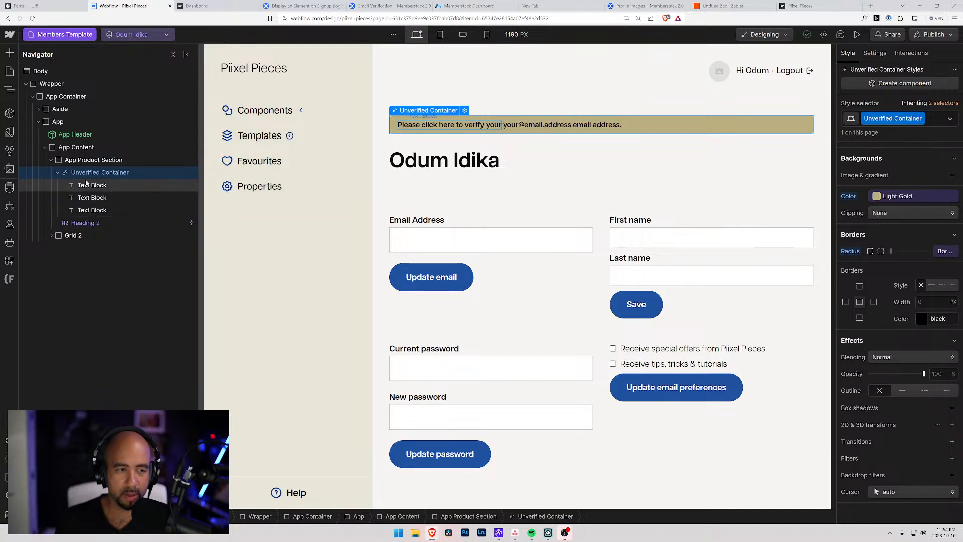
Check the Unverified Container's resend-verification attribute in Settings, then return to the Email Verification article.
{"action": "left_click", "coordinate": [85, 186]}
{"action": "left_click", "coordinate": [85, 174]}
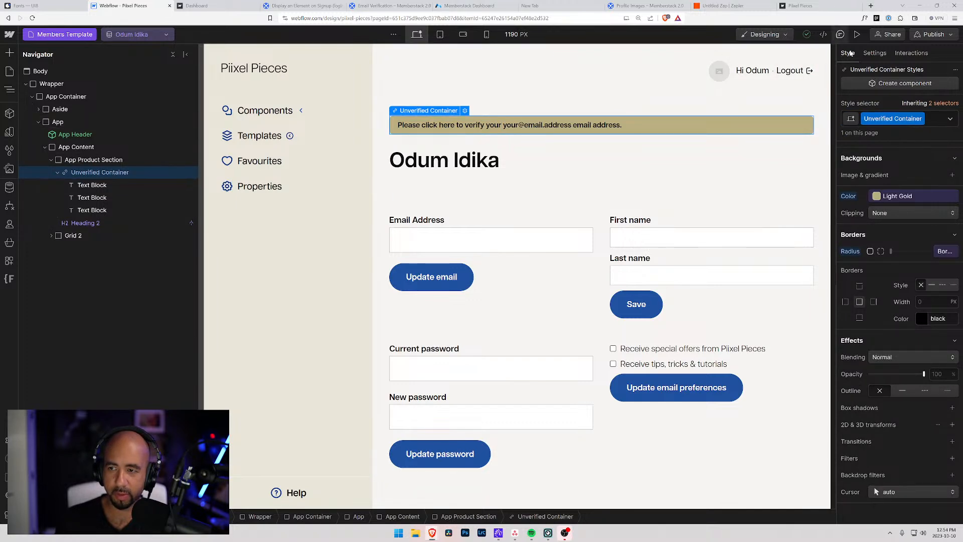
{"action": "left_click", "coordinate": [874, 53]}
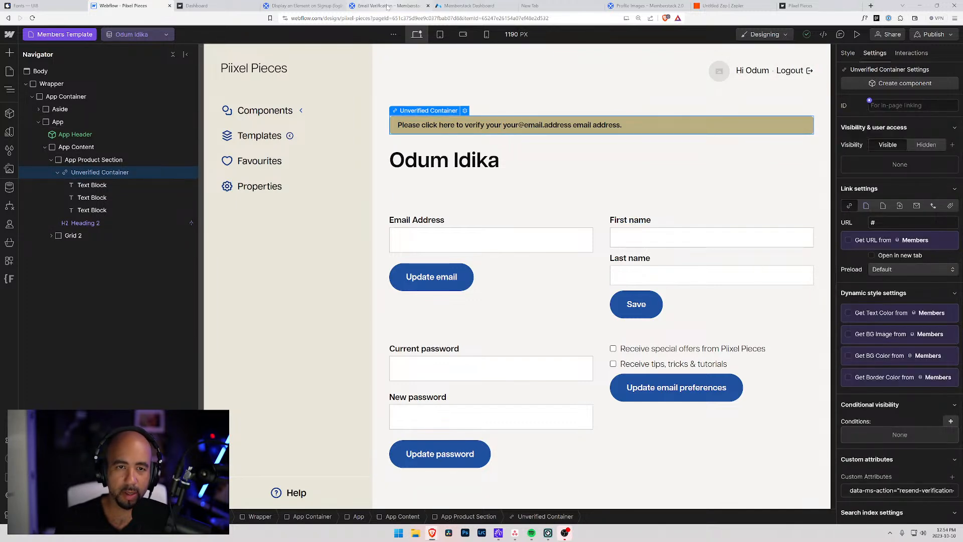
{"action": "left_click", "coordinate": [359, 6]}
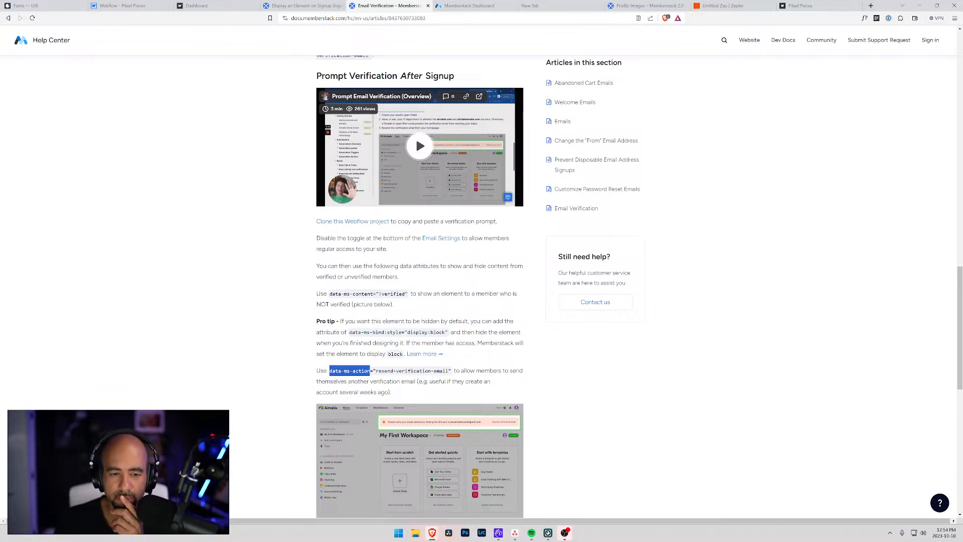
Copy '!verified' from the article and start a new custom attribute on the Unverified Container.
{"action": "left_click_drag", "start_coordinate": [405, 294], "coordinate": [378, 294]}
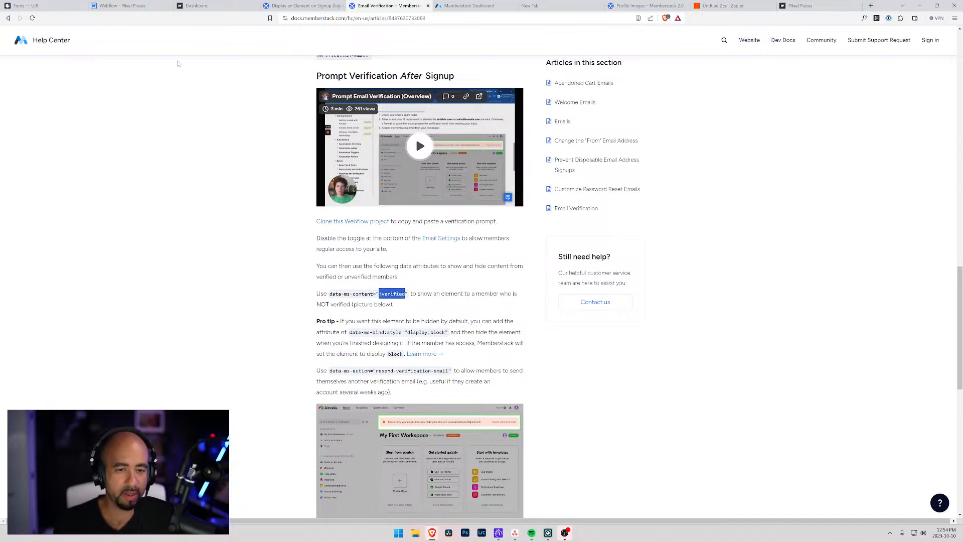
{"action": "left_click", "coordinate": [135, 6]}
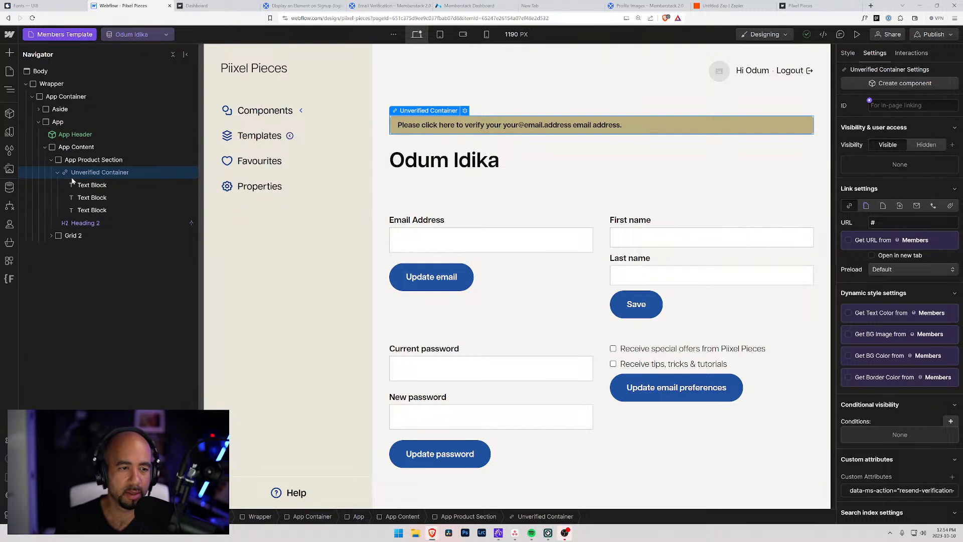
{"action": "left_click", "coordinate": [85, 161]}
{"action": "left_click", "coordinate": [87, 173]}
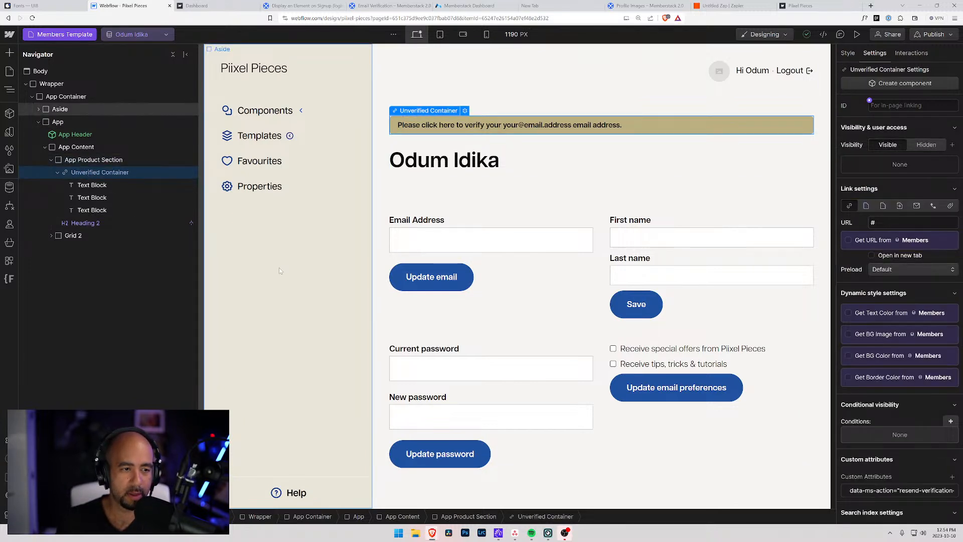
{"action": "left_click", "coordinate": [952, 477]}
{"action": "type", "text": "!verified"}
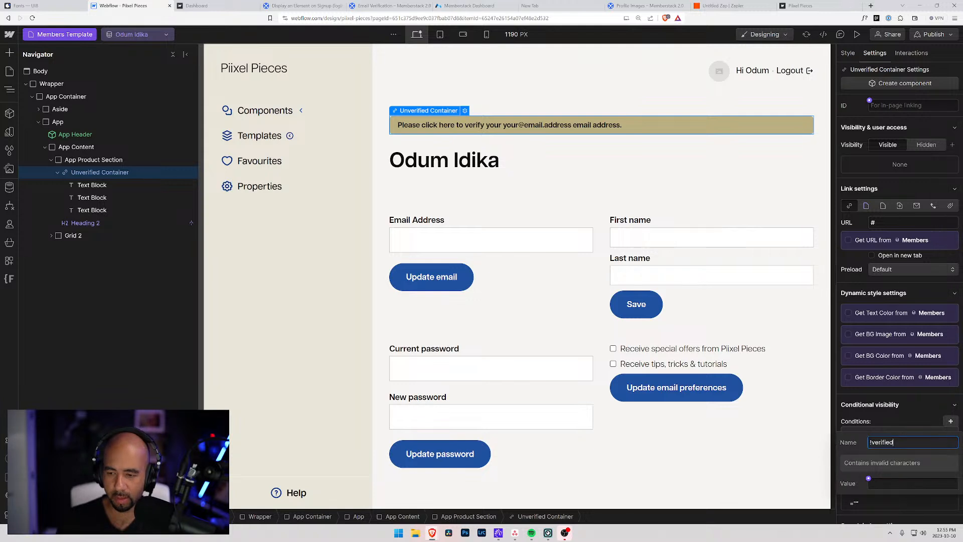
{"action": "key", "text": "Tab"}
{"action": "triple_click", "coordinate": [898, 442]}
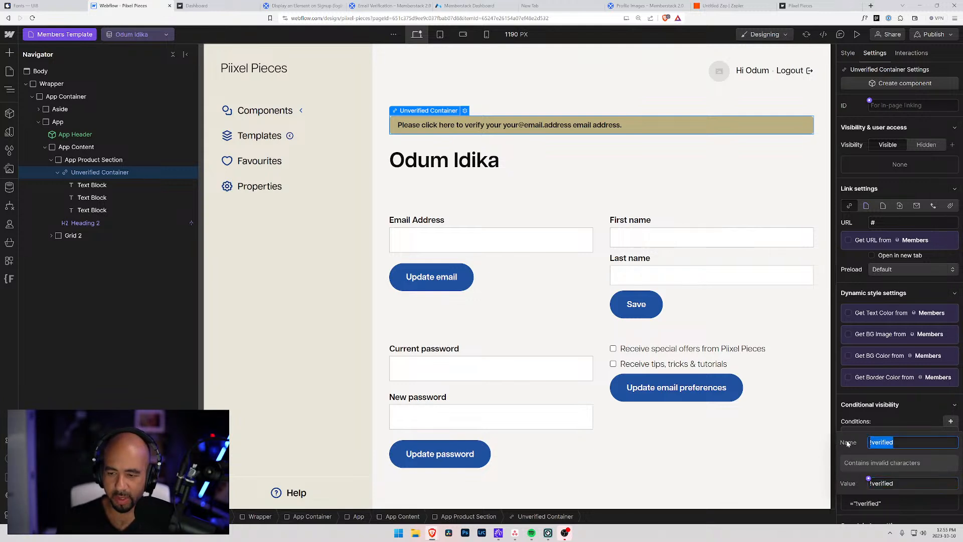
{"action": "key", "text": "BackSpace"}
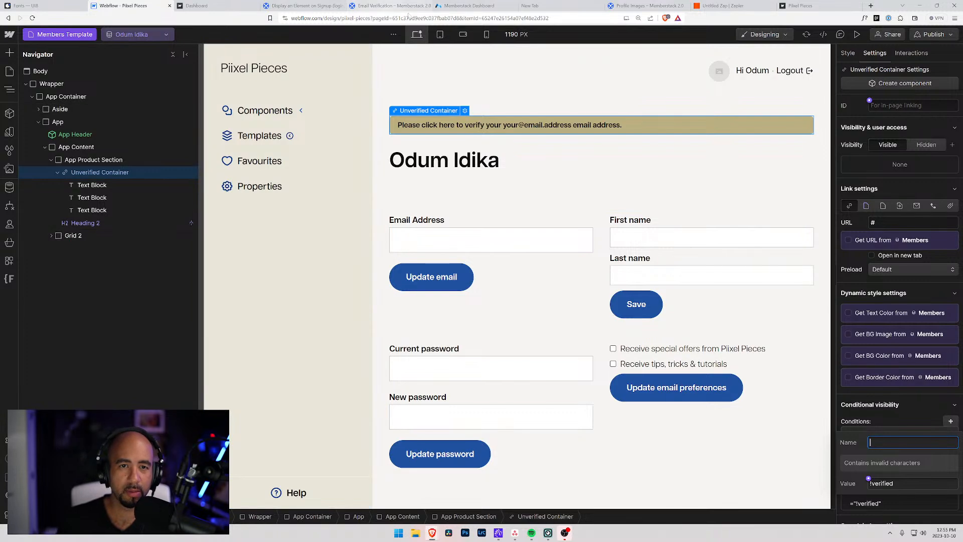
Copy the name 'data-ms-content' from the article and save the attribute with value !verified.
{"action": "left_click", "coordinate": [466, 5]}
{"action": "left_click", "coordinate": [374, 6]}
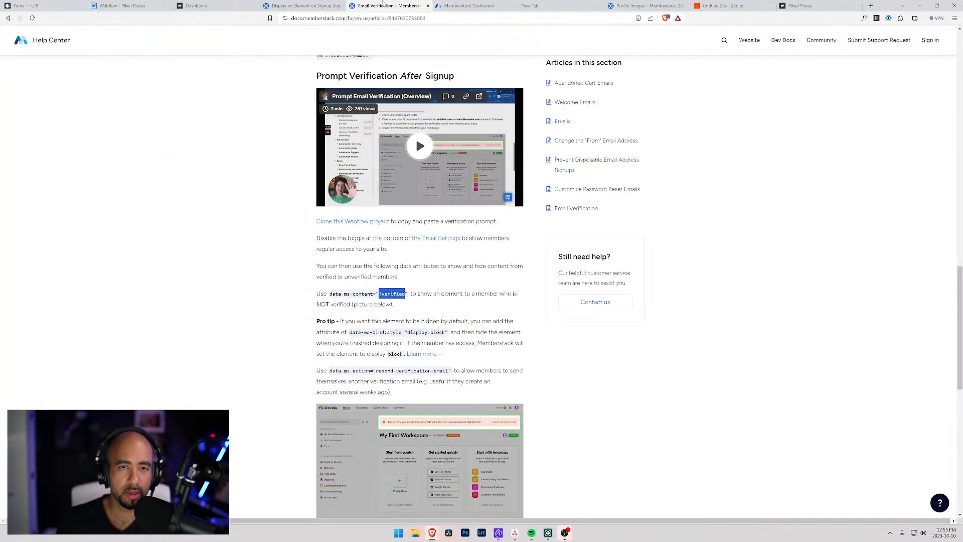
{"action": "left_click_drag", "start_coordinate": [329, 293], "coordinate": [371, 294]}
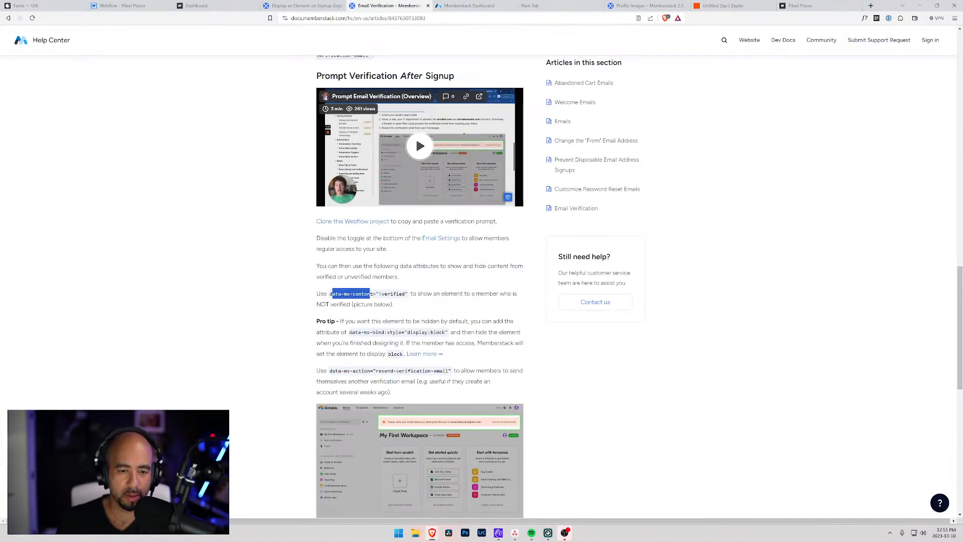
{"action": "left_click", "coordinate": [123, 6]}
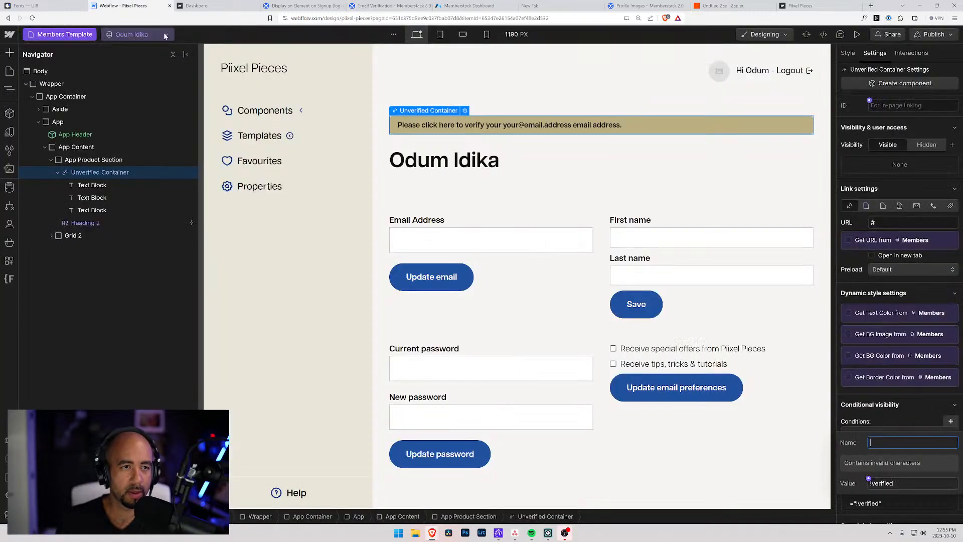
{"action": "type", "text": "ta-ms-content"}
{"action": "key", "text": "Tab"}
{"action": "key", "text": "Return"}
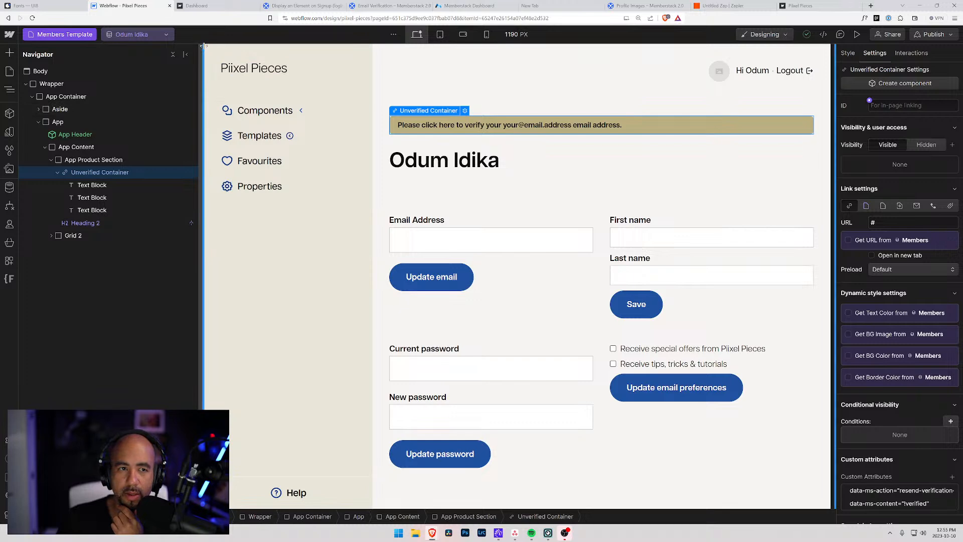
{"action": "left_click", "coordinate": [225, 6]}
{"action": "left_click", "coordinate": [125, 5]}
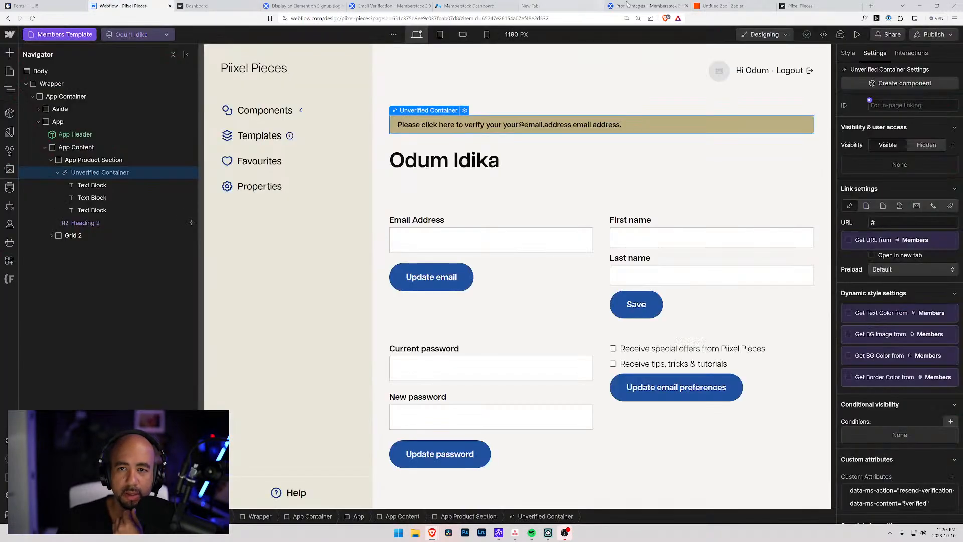
{"action": "left_click", "coordinate": [495, 6]}
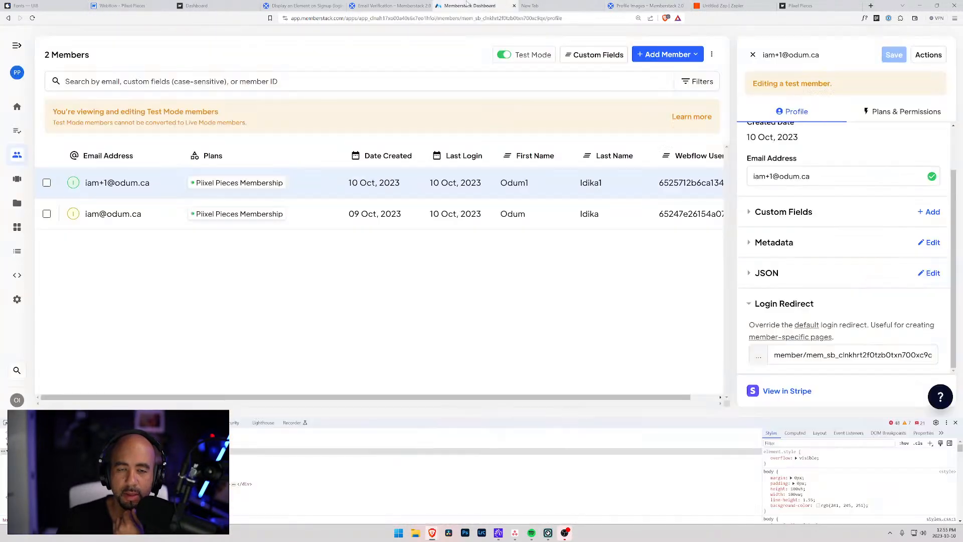
{"action": "left_click", "coordinate": [373, 5]}
{"action": "left_click_drag", "start_coordinate": [378, 321], "coordinate": [502, 322]}
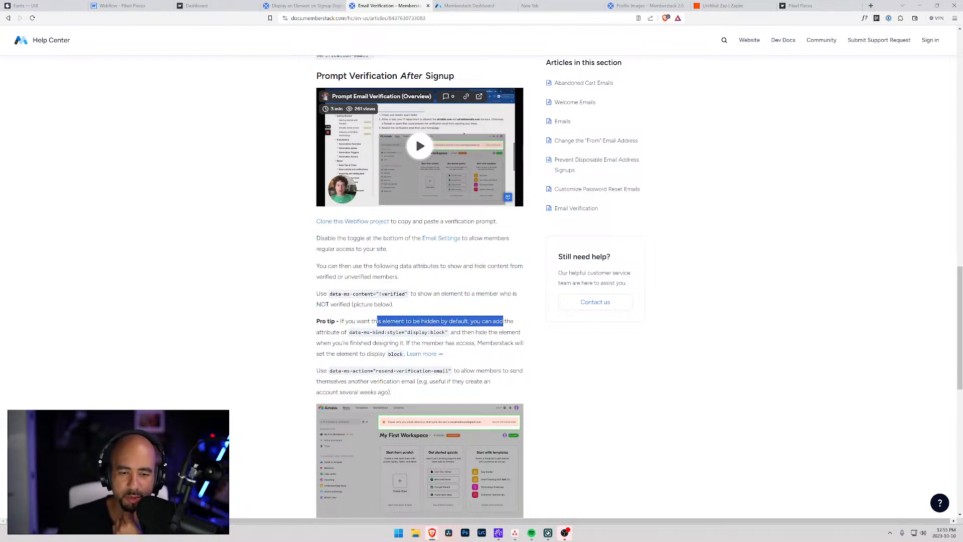
{"action": "scroll", "coordinate": [427, 361], "scroll_direction": "down", "scroll_amount": 2}
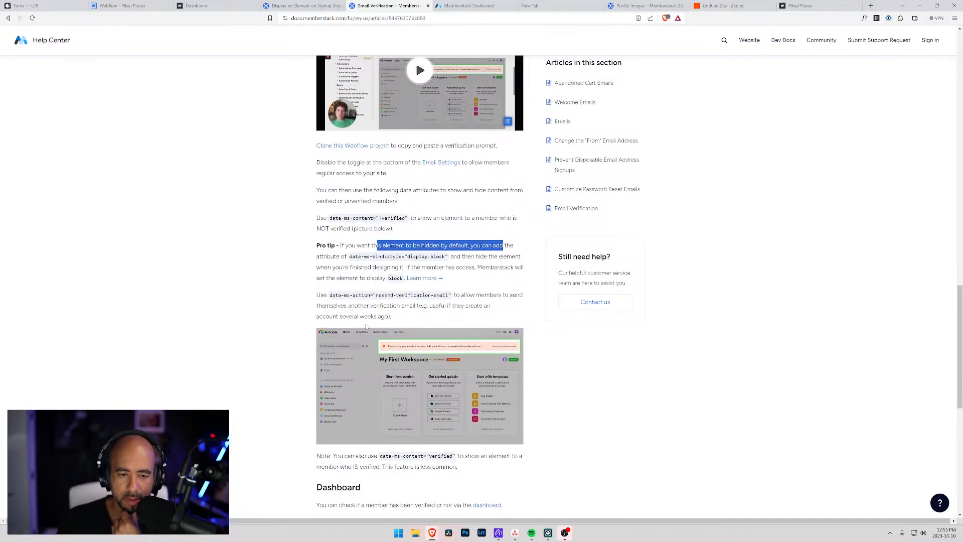
{"action": "scroll", "coordinate": [350, 332], "scroll_direction": "down", "scroll_amount": 3}
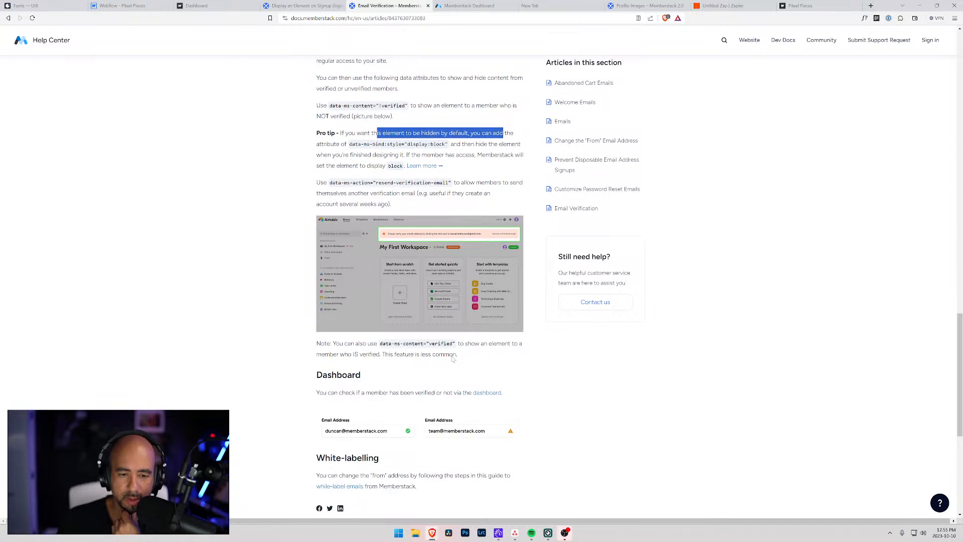
{"action": "left_click_drag", "start_coordinate": [385, 354], "coordinate": [453, 354]}
{"action": "left_click", "coordinate": [501, 354]}
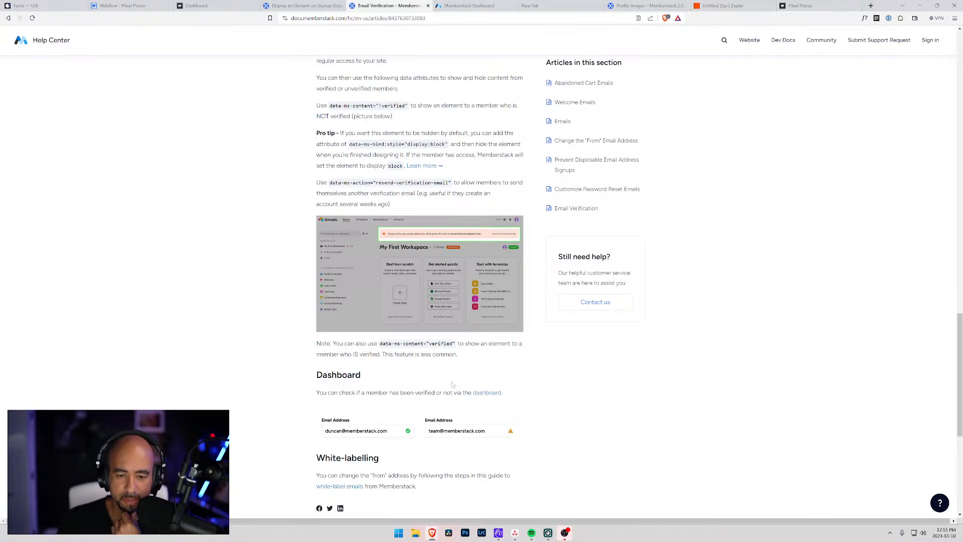
{"action": "left_click", "coordinate": [112, 7]}
{"action": "left_click", "coordinate": [91, 185]}
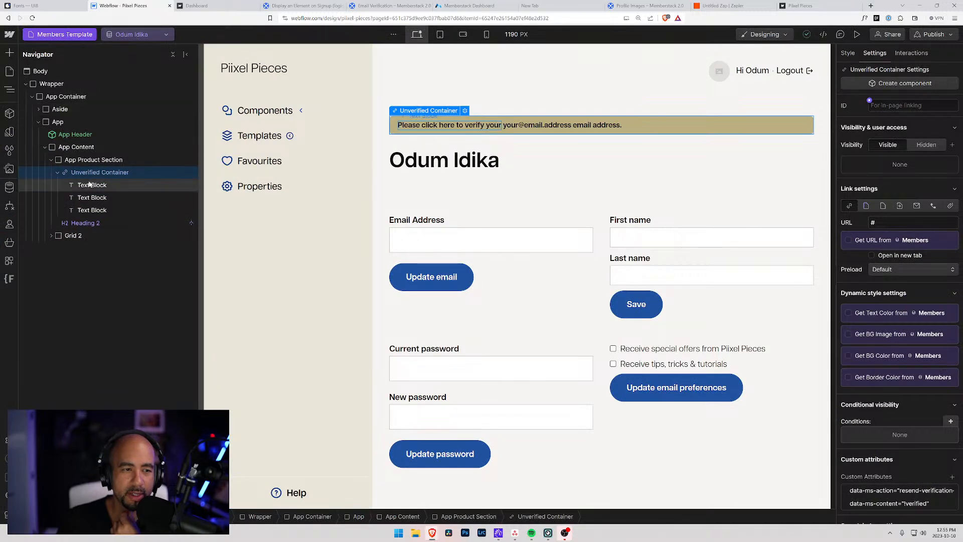
Insert an Image into the Unverified Container and move it before the message text.
{"action": "left_click", "coordinate": [85, 174]}
{"action": "key", "text": "ctrl+k"}
{"action": "type", "text": "im"}
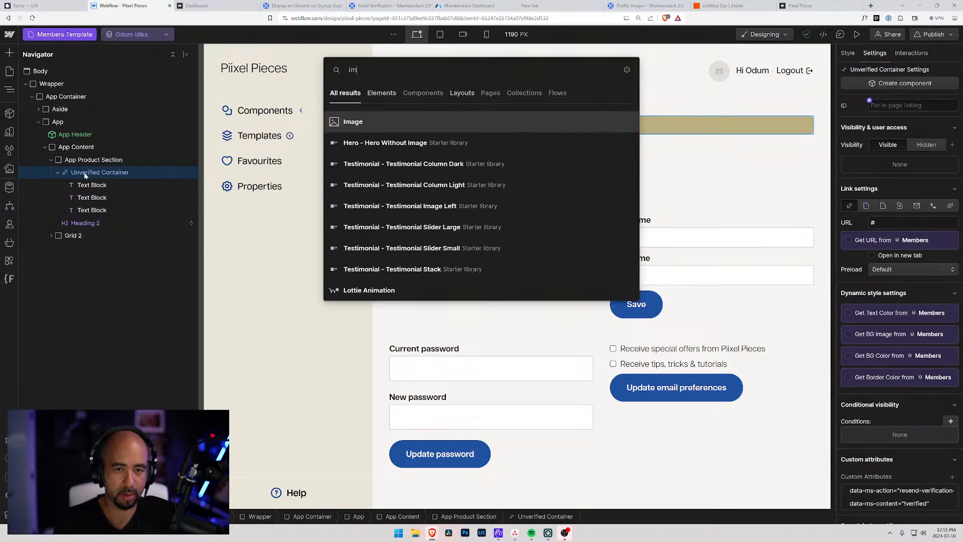
{"action": "key", "text": "Return"}
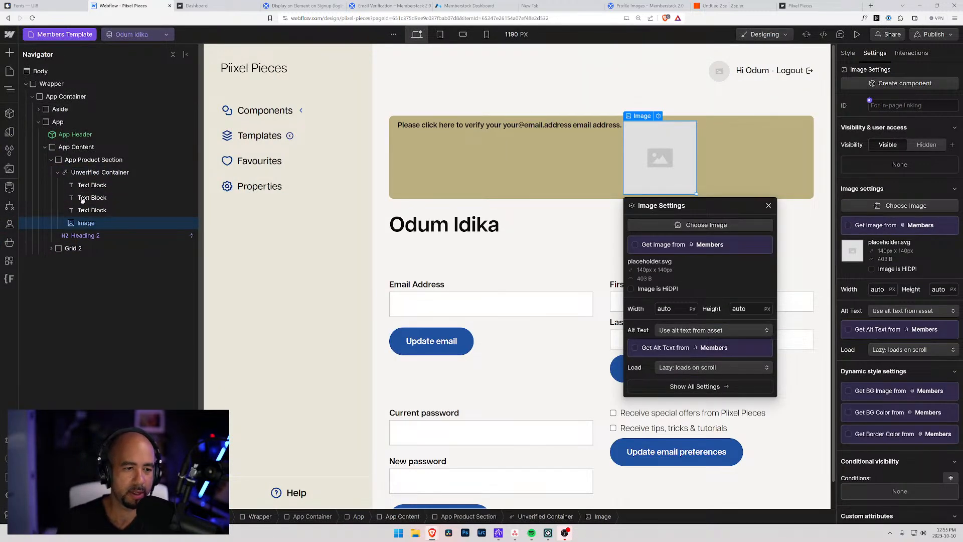
{"action": "key", "text": "Escape"}
{"action": "left_click_drag", "start_coordinate": [83, 179], "coordinate": [84, 181]}
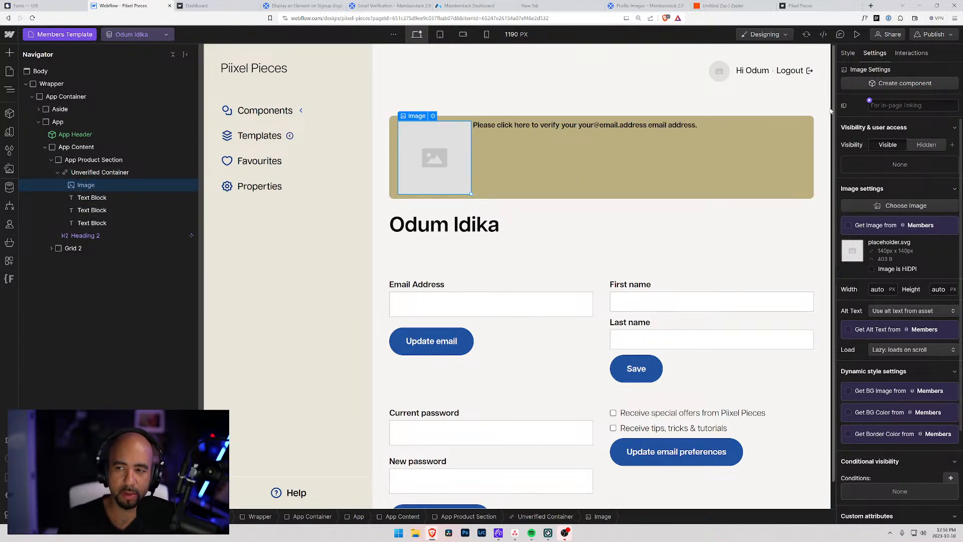
Give the image a new class named Unverified Warning.
{"action": "key", "text": "s"}
{"action": "key", "text": "ctrl+Return"}
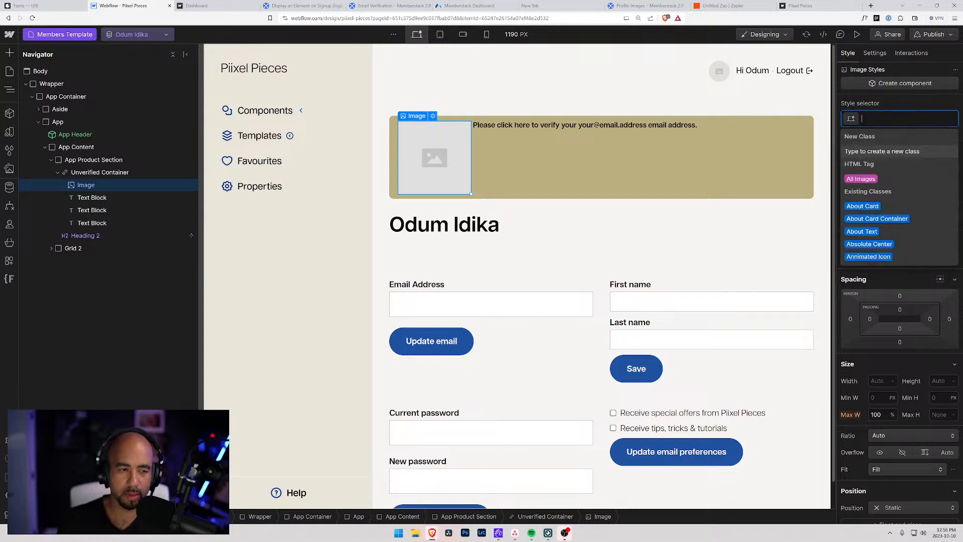
{"action": "type", "text": "Unv"}
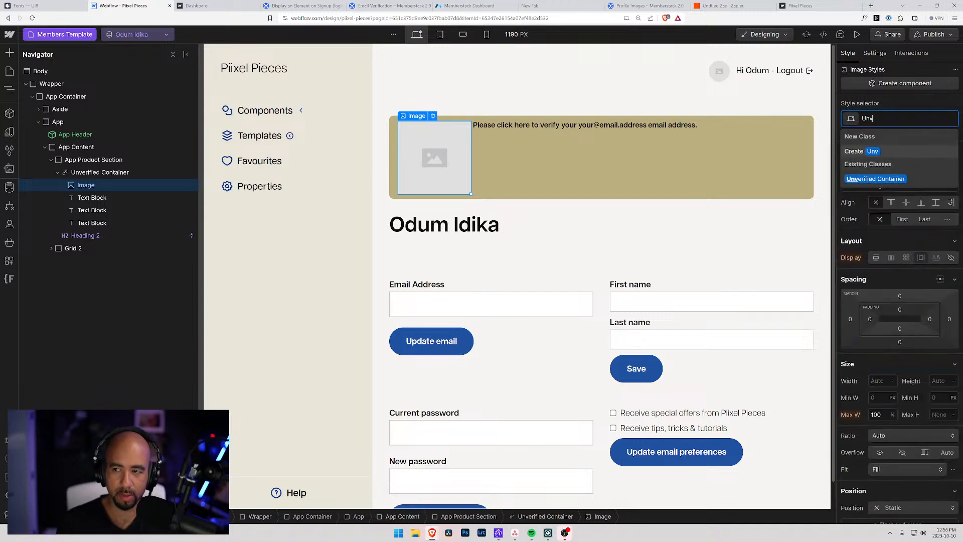
{"action": "type", "text": "erified "}
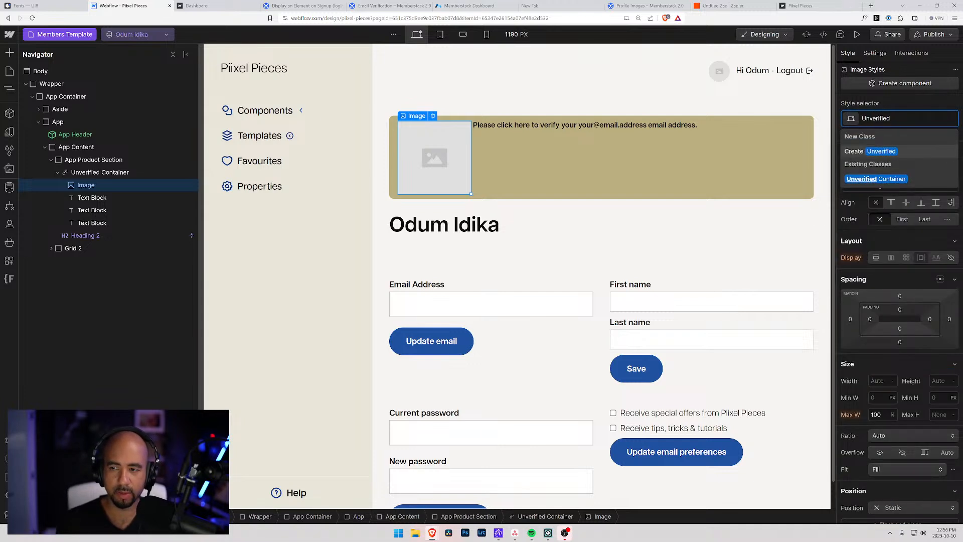
{"action": "type", "text": "Warning"}
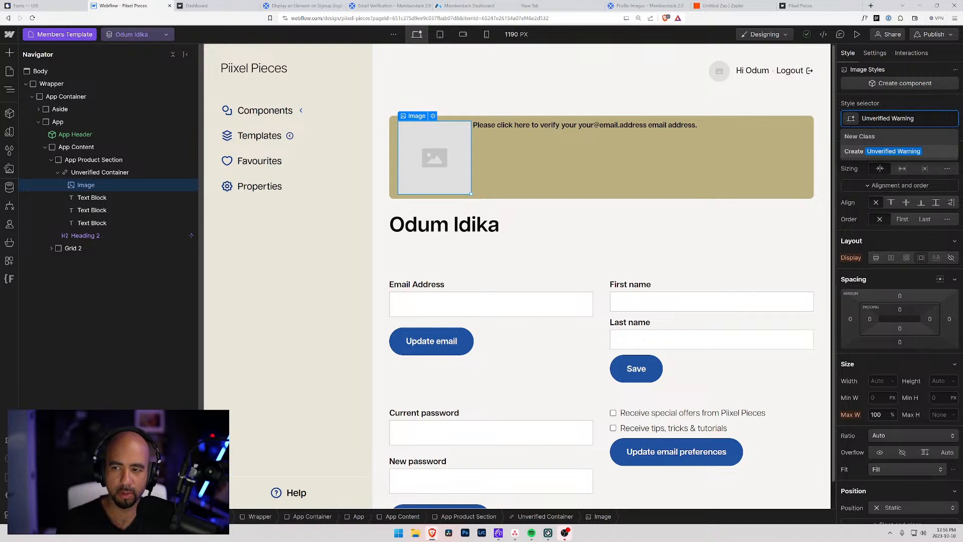
{"action": "key", "text": "Return"}
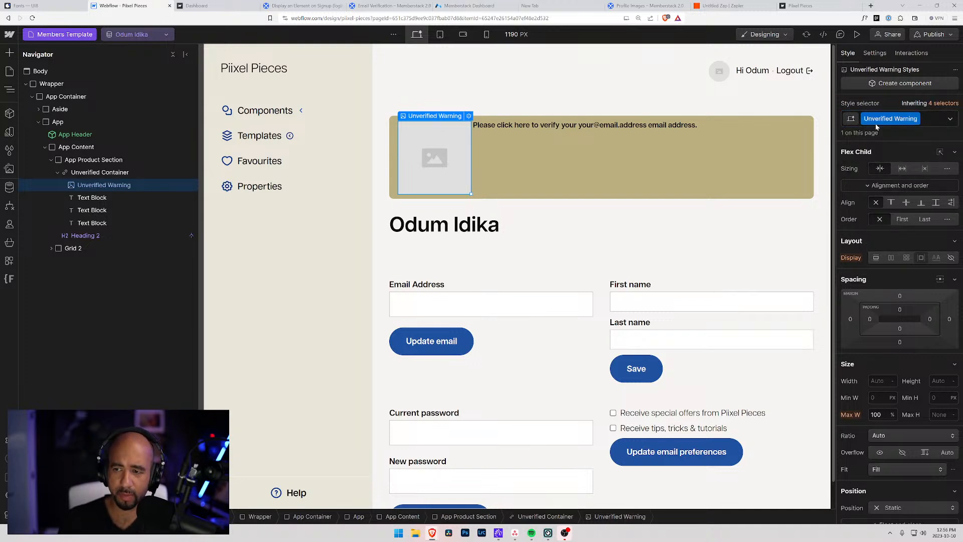
Set the image source to the question-mark icon asset.
{"action": "left_click", "coordinate": [467, 116]}
{"action": "left_click", "coordinate": [456, 226]}
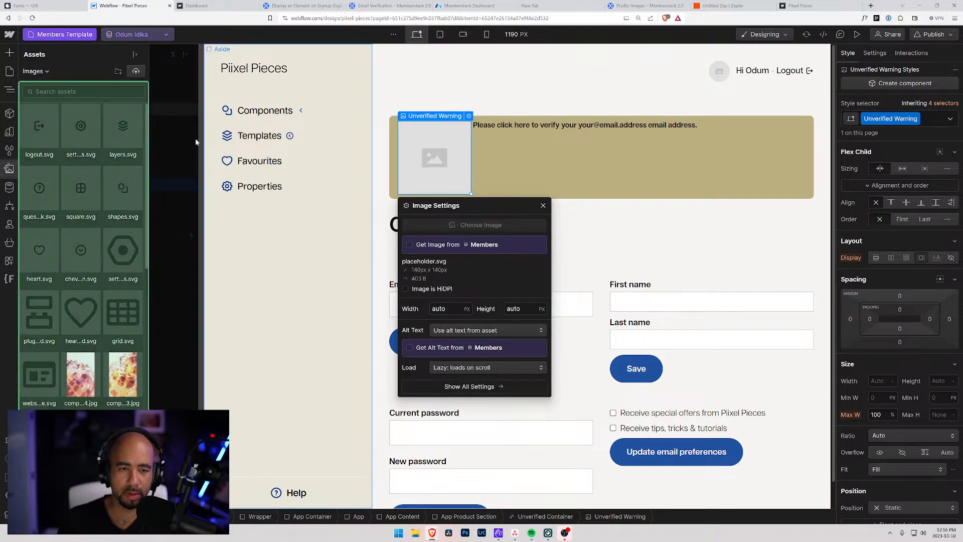
{"action": "left_click", "coordinate": [39, 128]}
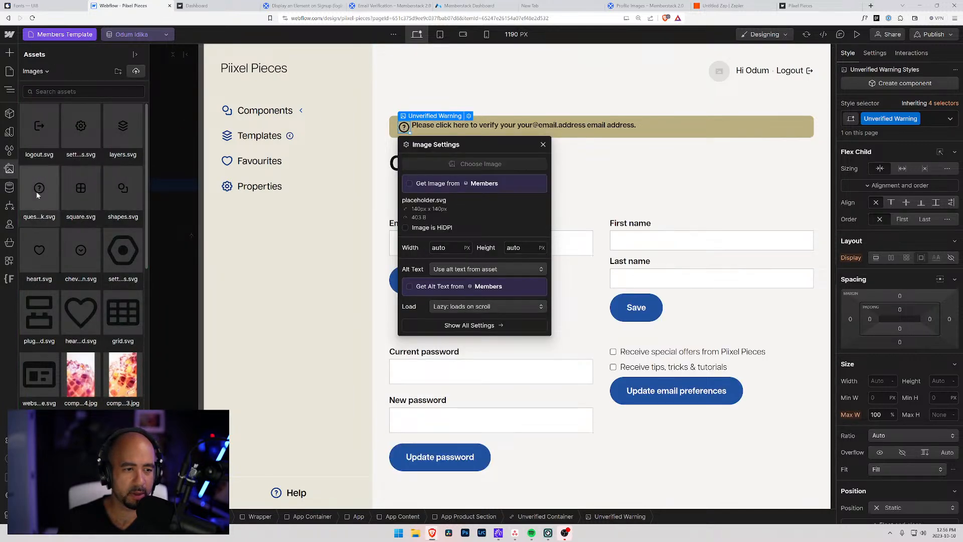
{"action": "left_click", "coordinate": [38, 189]}
{"action": "left_click", "coordinate": [84, 174]}
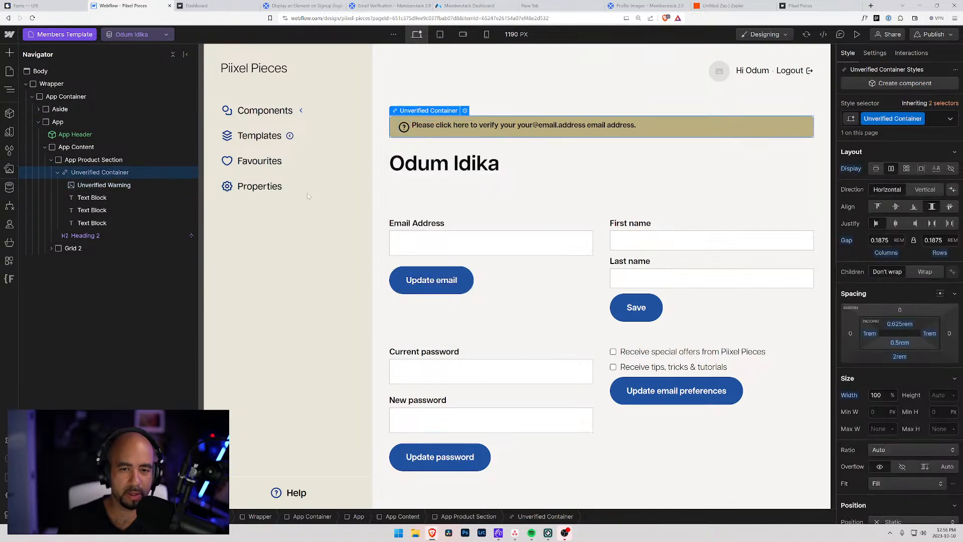
Vertically centre the bar's contents and set the question-mark icon's width to 1 rem.
{"action": "left_click", "coordinate": [896, 207]}
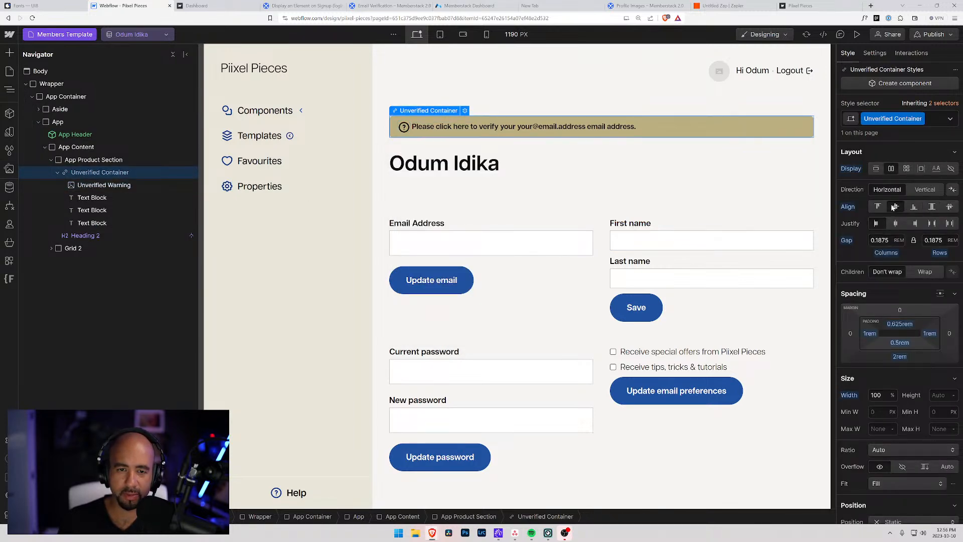
{"action": "left_click", "coordinate": [108, 181]}
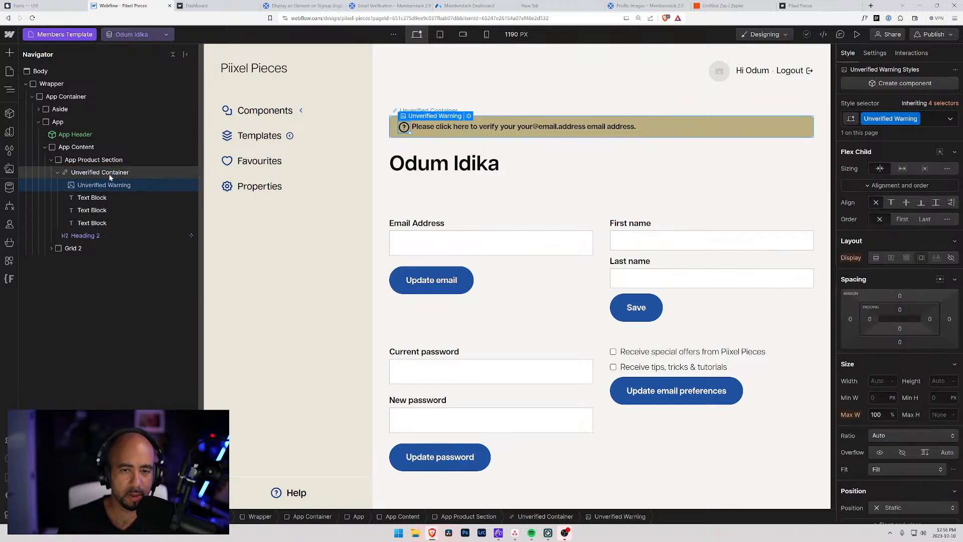
{"action": "left_click", "coordinate": [109, 173]}
{"action": "left_click", "coordinate": [111, 182]}
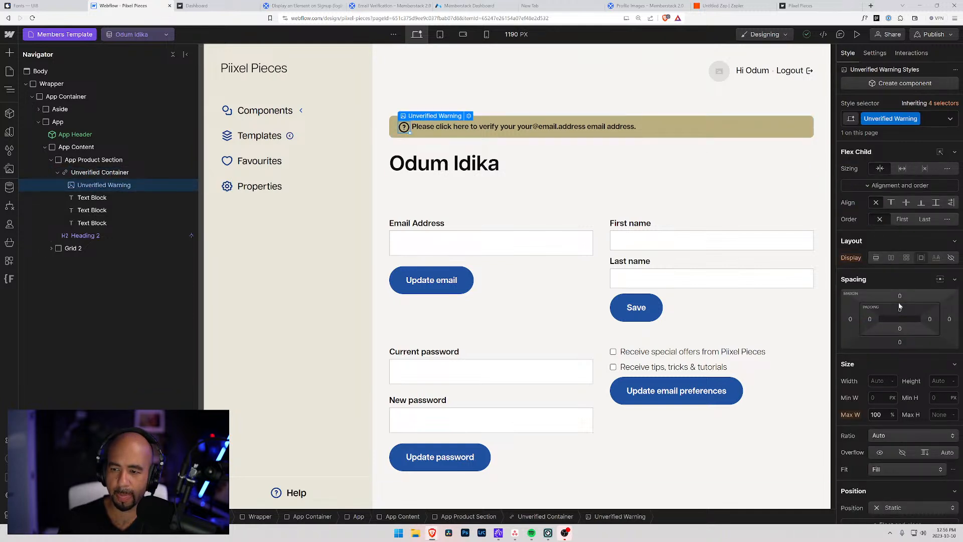
{"action": "left_click", "coordinate": [877, 382]}
{"action": "type", "text": "1"}
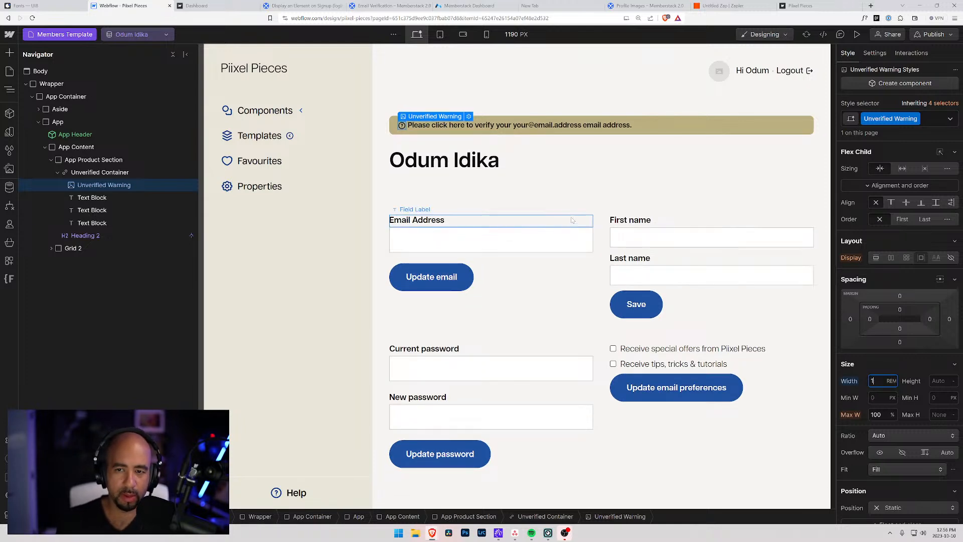
{"action": "left_click", "coordinate": [532, 160]}
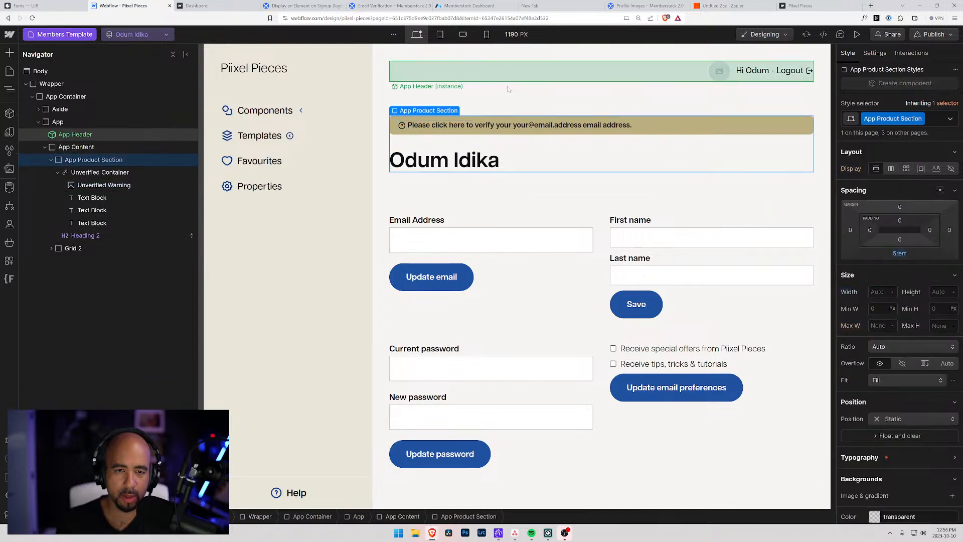
Create the Unverified Text class on the first banner text block.
{"action": "left_click", "coordinate": [415, 128]}
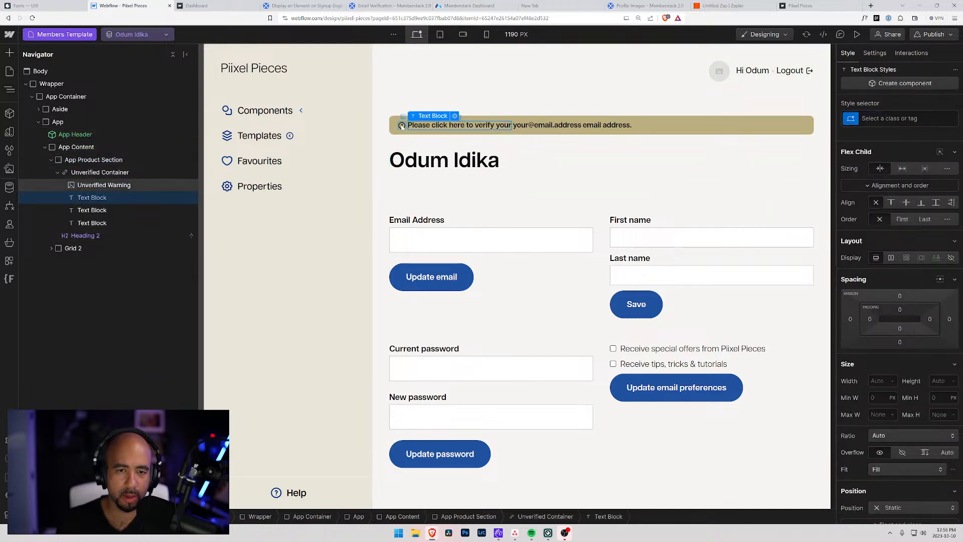
{"action": "left_click", "coordinate": [402, 127]}
{"action": "left_click", "coordinate": [99, 197]}
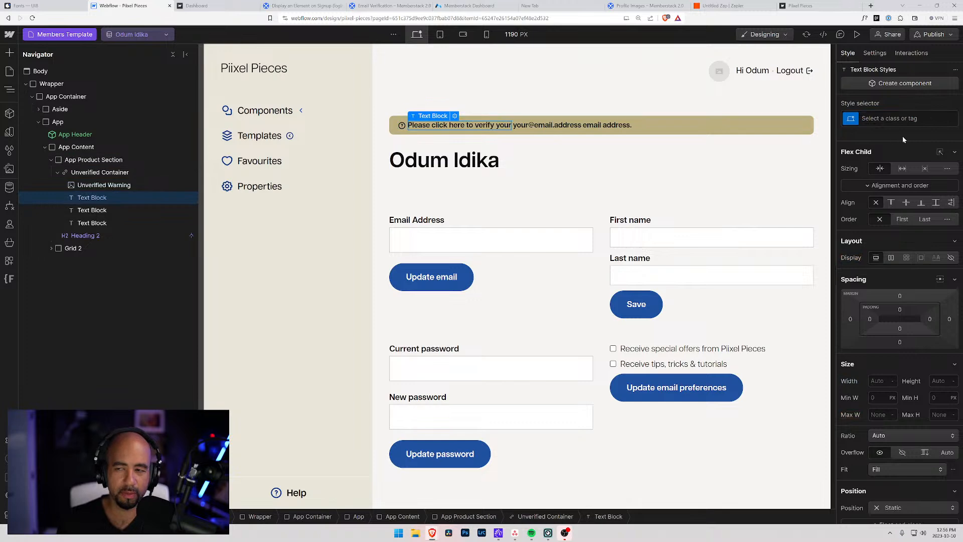
{"action": "left_click", "coordinate": [905, 119]}
{"action": "type", "text": "Unverifie"}
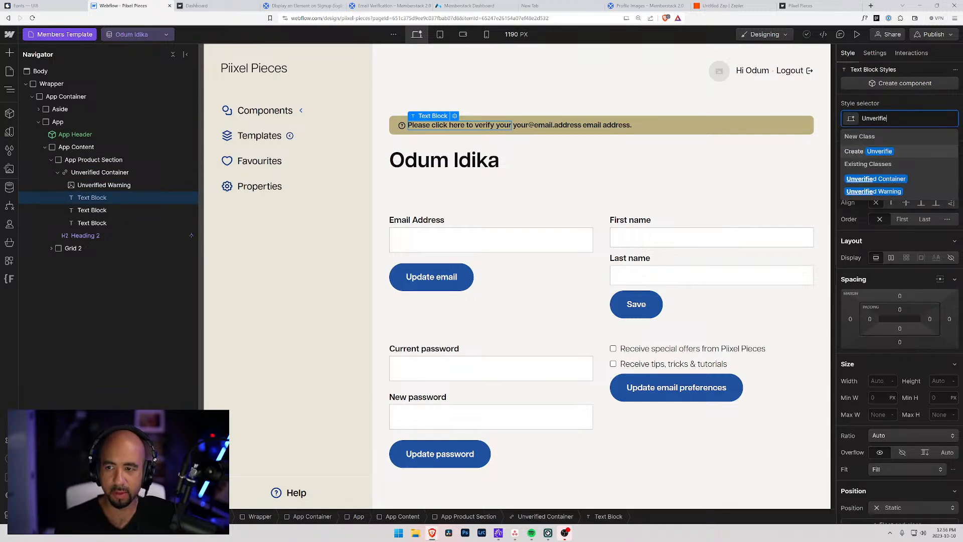
{"action": "type", "text": "d Text"}
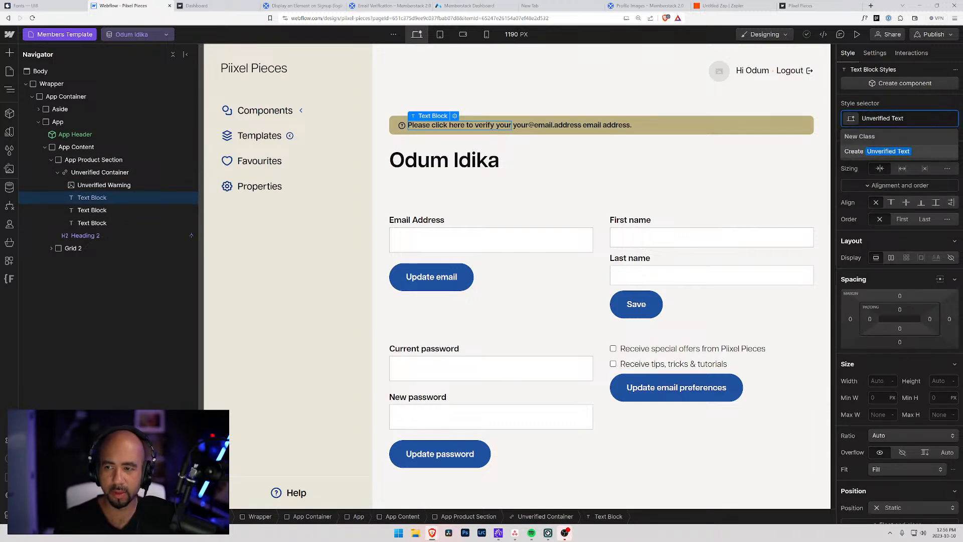
{"action": "key", "text": "Return"}
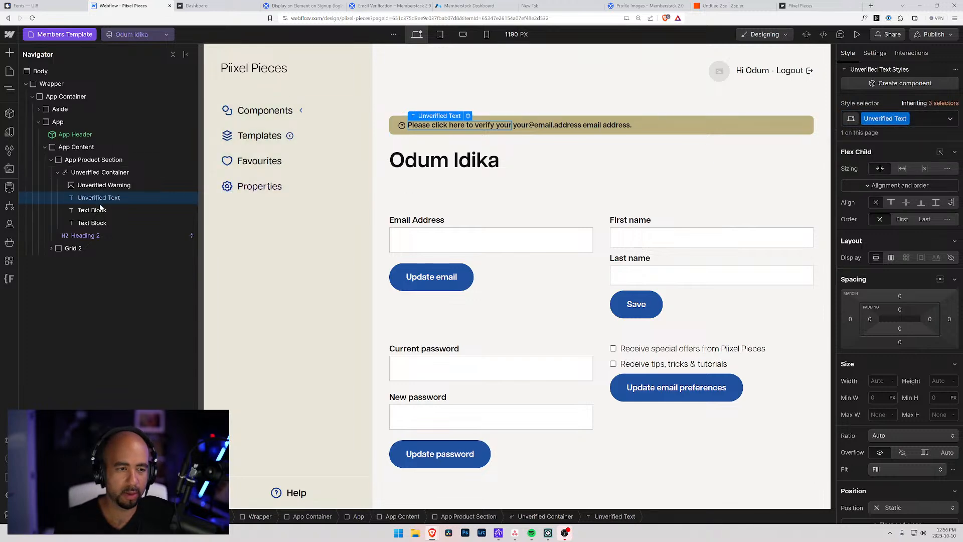
Apply the Unverified Text class to the email address text block.
{"action": "left_click", "coordinate": [92, 210]}
{"action": "left_click", "coordinate": [891, 119]}
{"action": "type", "text": "Unver"}
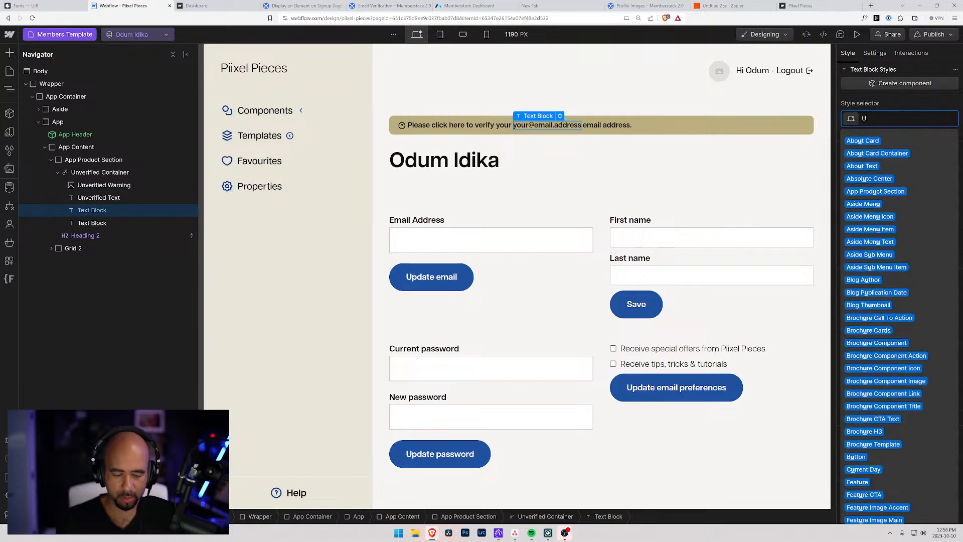
{"action": "key", "text": "Down"}
{"action": "key", "text": "Down"}
{"action": "key", "text": "Return"}
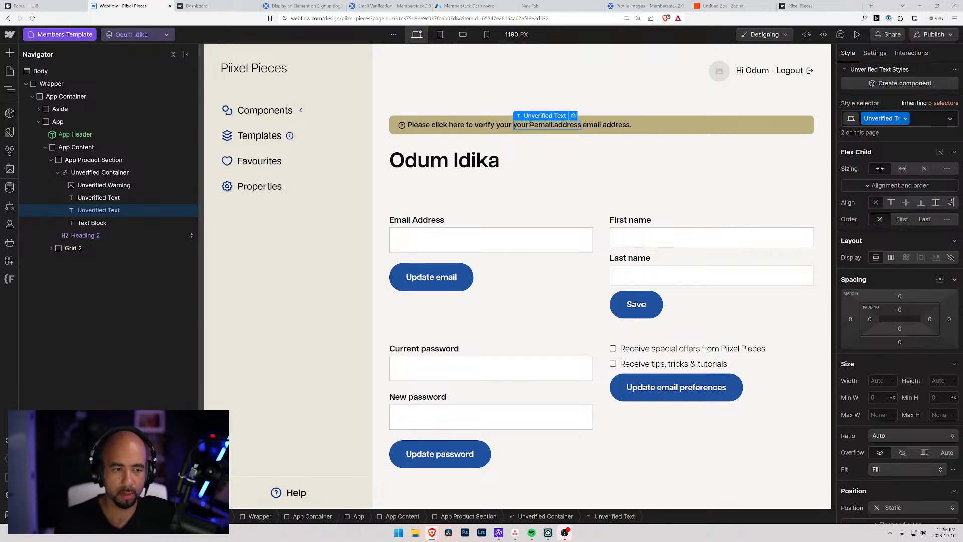
{"action": "key", "text": "ctrl+Down"}
{"action": "key", "text": "ctrl+Up"}
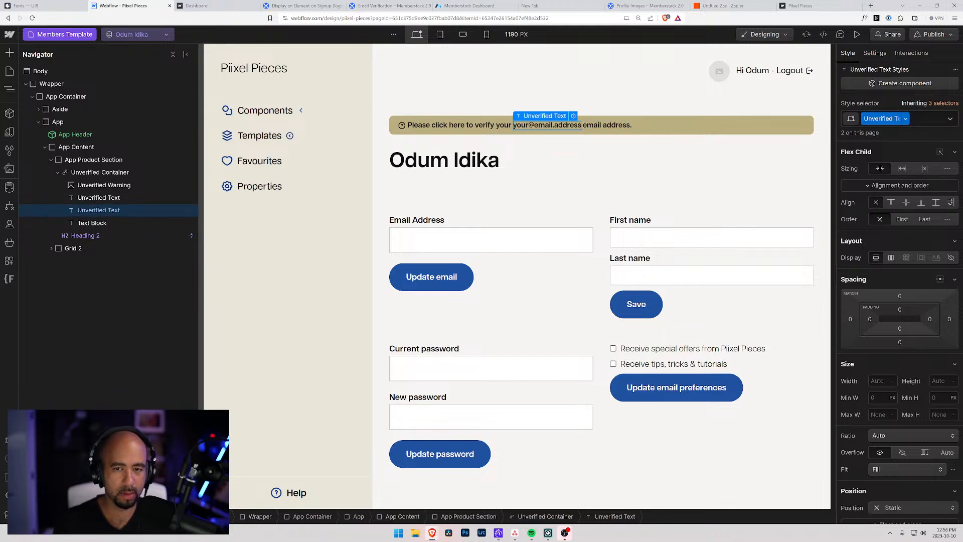
Apply the Unverified Text class to the final 'email address.' text block.
{"action": "left_click", "coordinate": [92, 223]}
{"action": "key", "text": "ctrl+Return"}
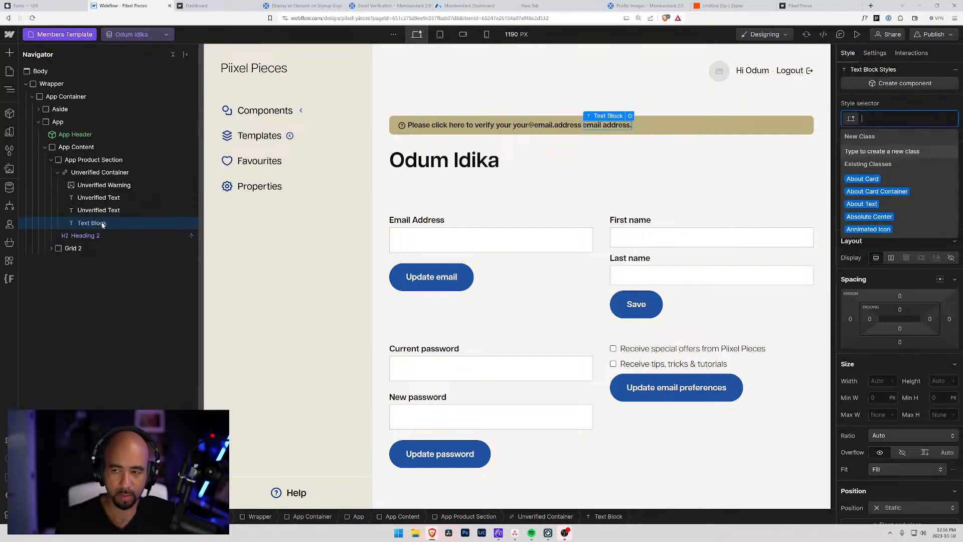
{"action": "type", "text": "Unverified Text"}
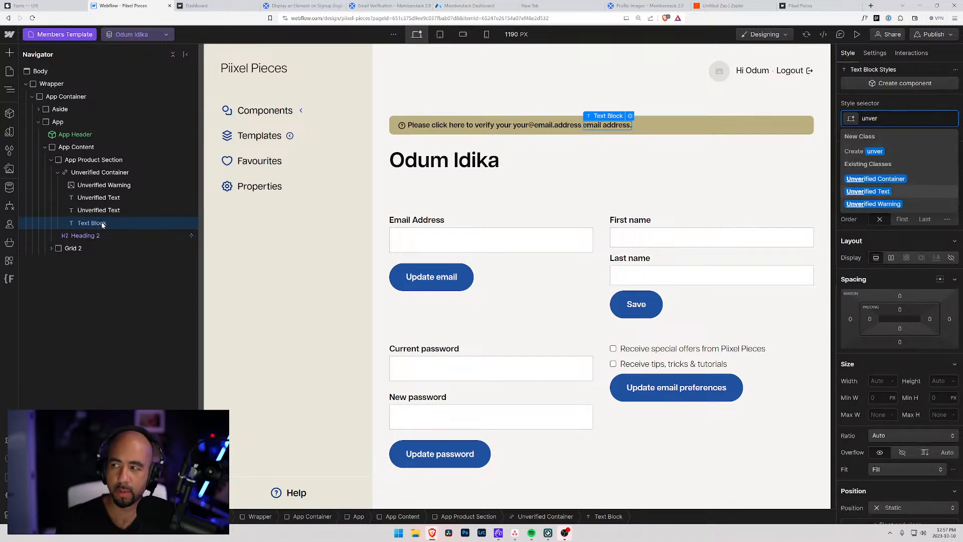
{"action": "key", "text": "Return"}
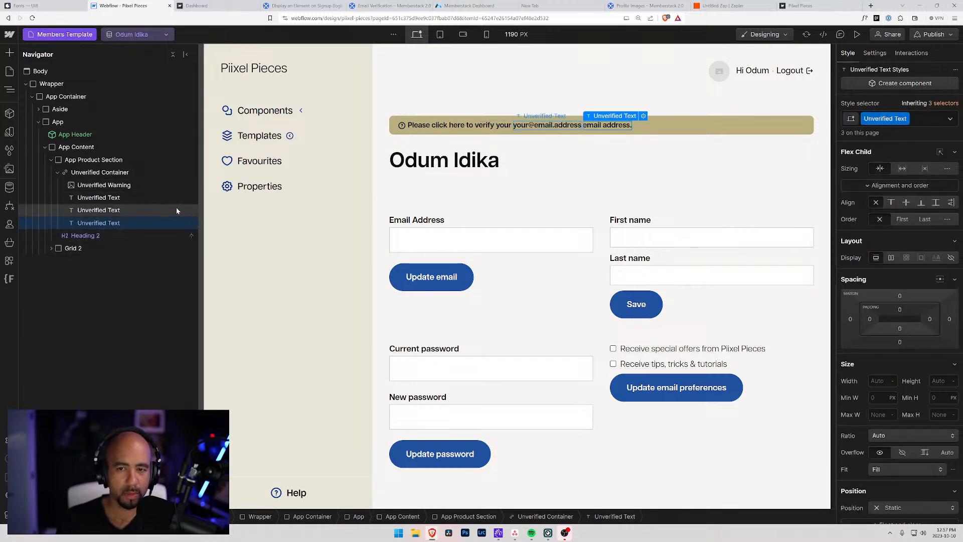
{"action": "left_click", "coordinate": [107, 199]}
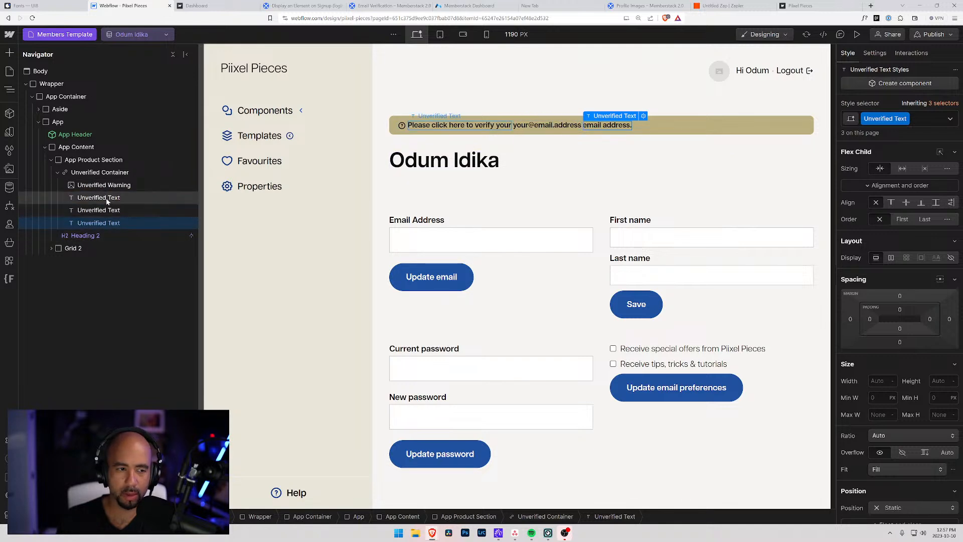
Set the Unverified Text top padding to 0.1875rem.
{"action": "left_click", "coordinate": [898, 152]}
{"action": "left_click_drag", "start_coordinate": [900, 243], "coordinate": [901, 244]}
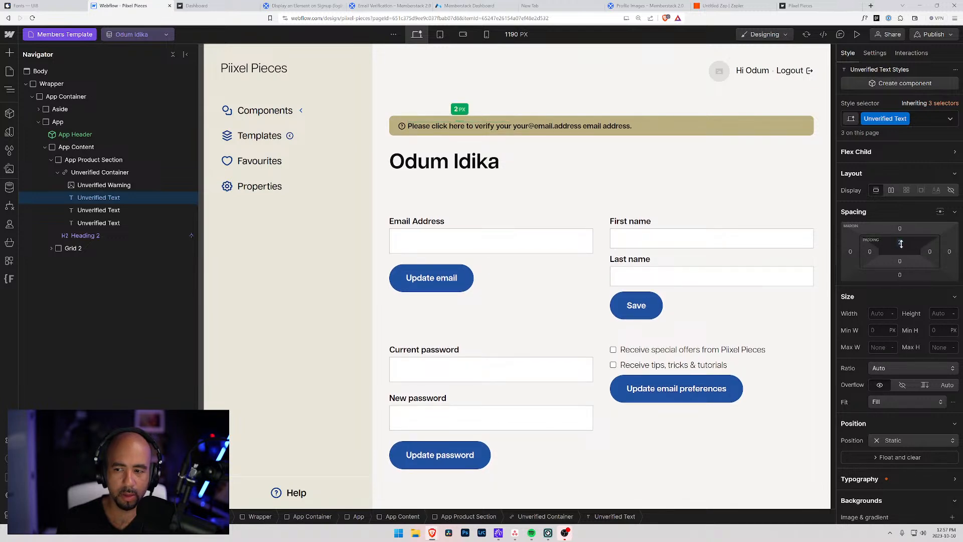
{"action": "left_click", "coordinate": [901, 244]}
{"action": "type", "text": "0.1"}
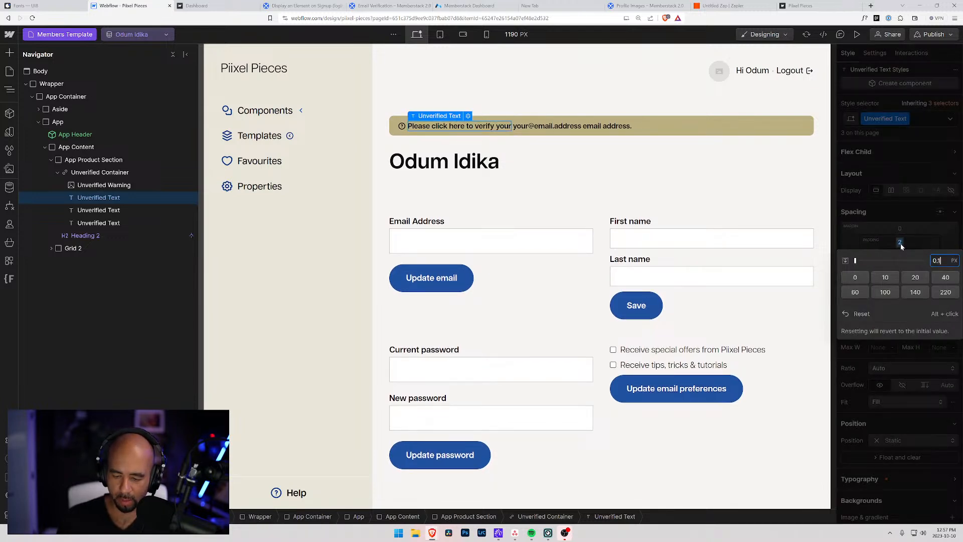
{"action": "type", "text": "25rem"}
{"action": "key", "text": "Return"}
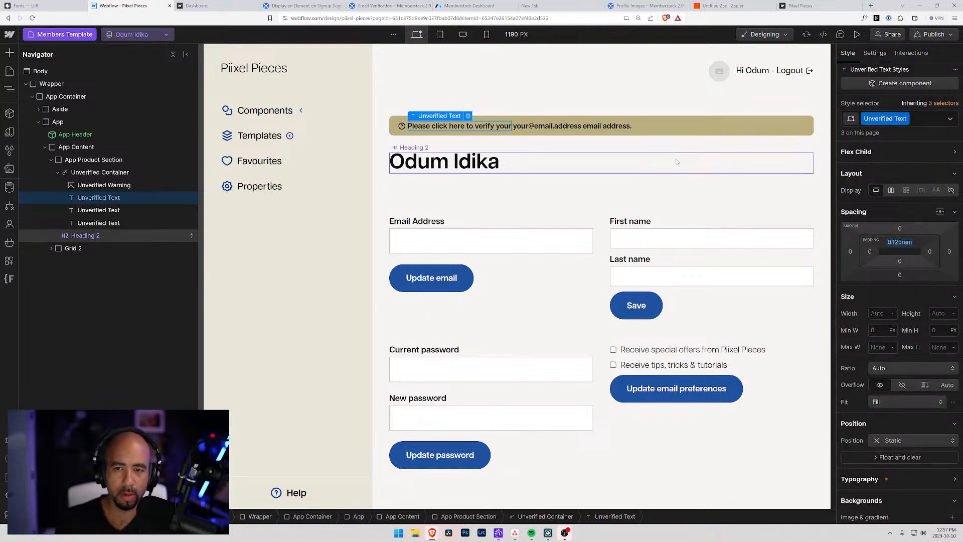
{"action": "left_click", "coordinate": [406, 89]}
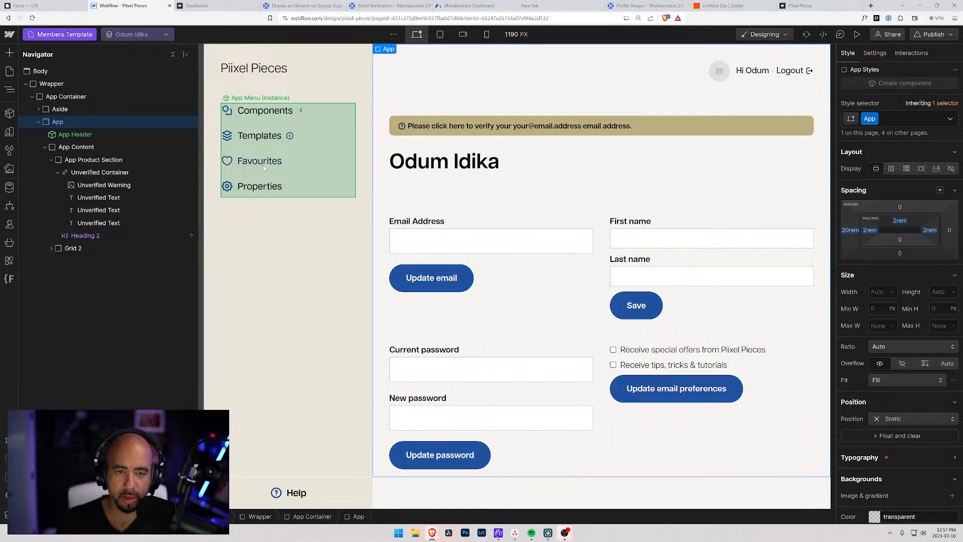
{"action": "left_click", "coordinate": [98, 197]}
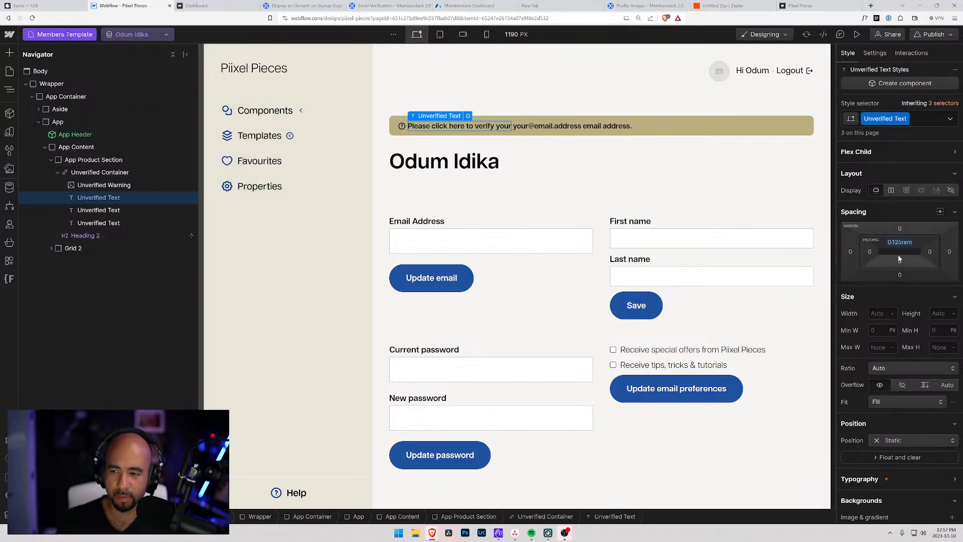
{"action": "left_click", "coordinate": [893, 243]}
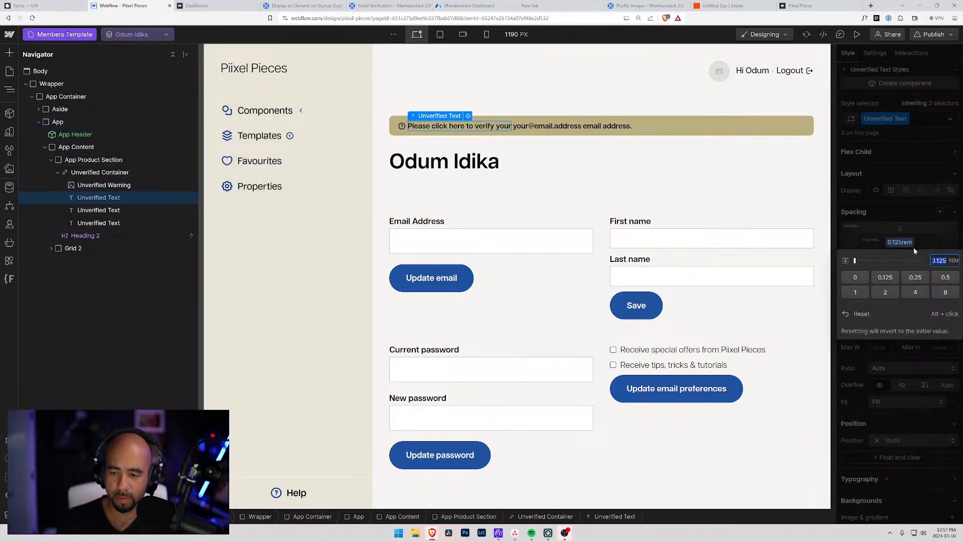
{"action": "type", "text": ".1"}
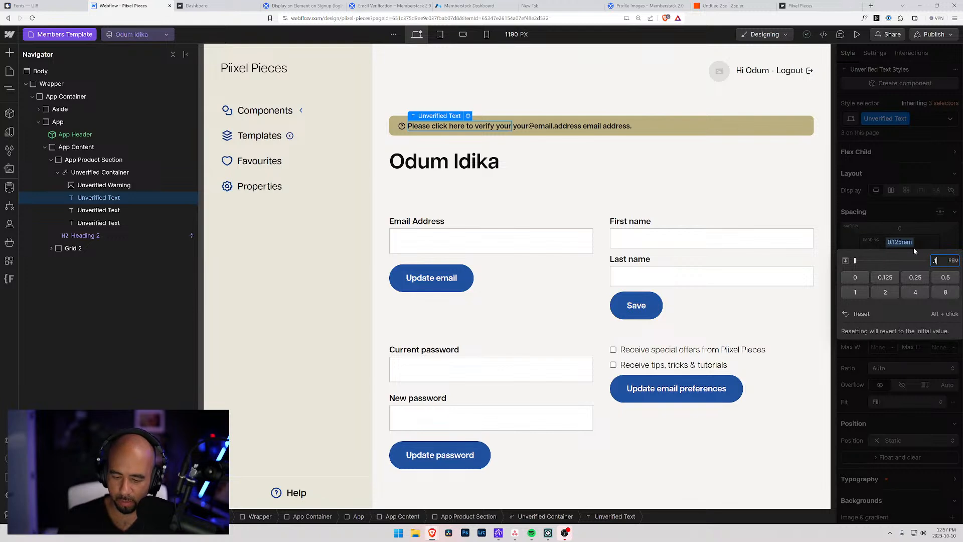
{"action": "type", "text": "875"}
{"action": "key", "text": "Return"}
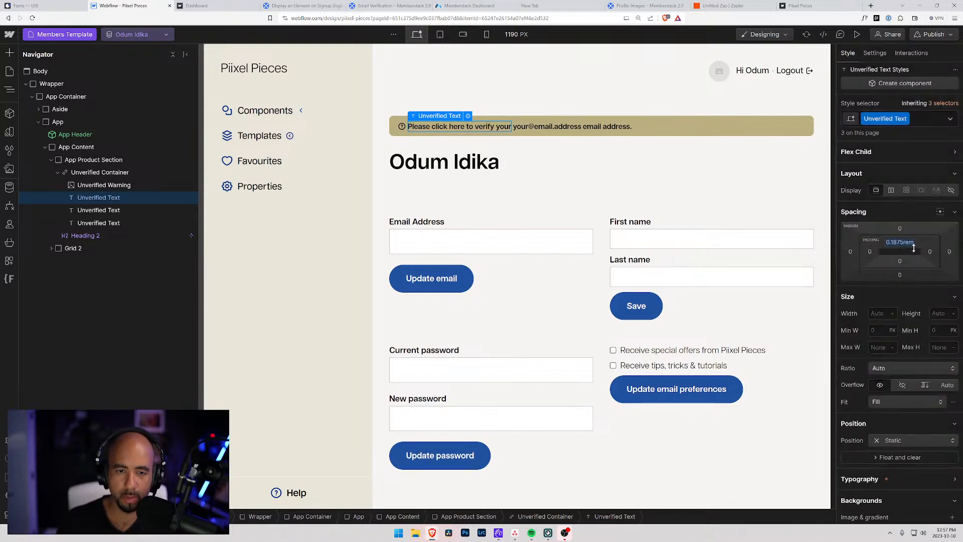
Set the Unverified Container's top padding to 0.5rem.
{"action": "left_click", "coordinate": [618, 171]}
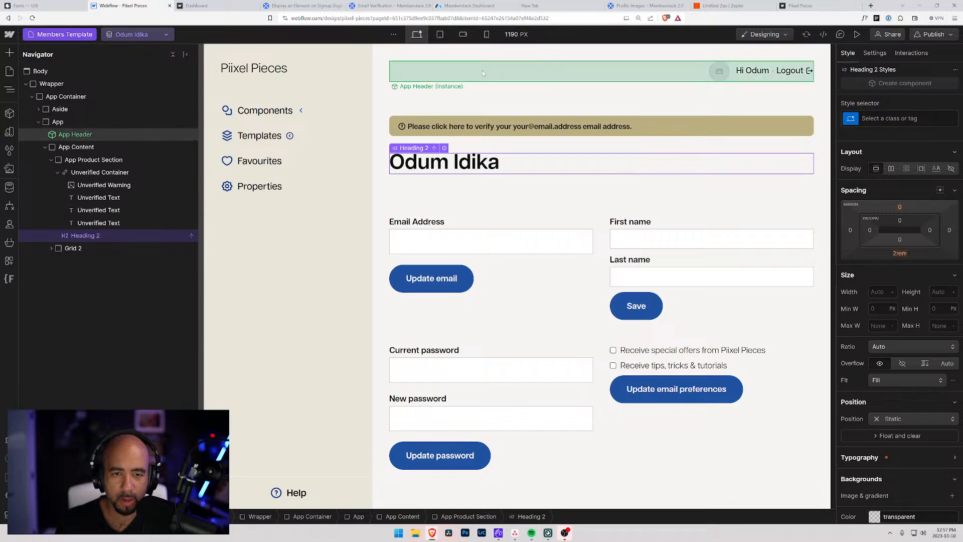
{"action": "left_click", "coordinate": [483, 70]}
{"action": "left_click", "coordinate": [391, 103]}
{"action": "left_click", "coordinate": [394, 132]}
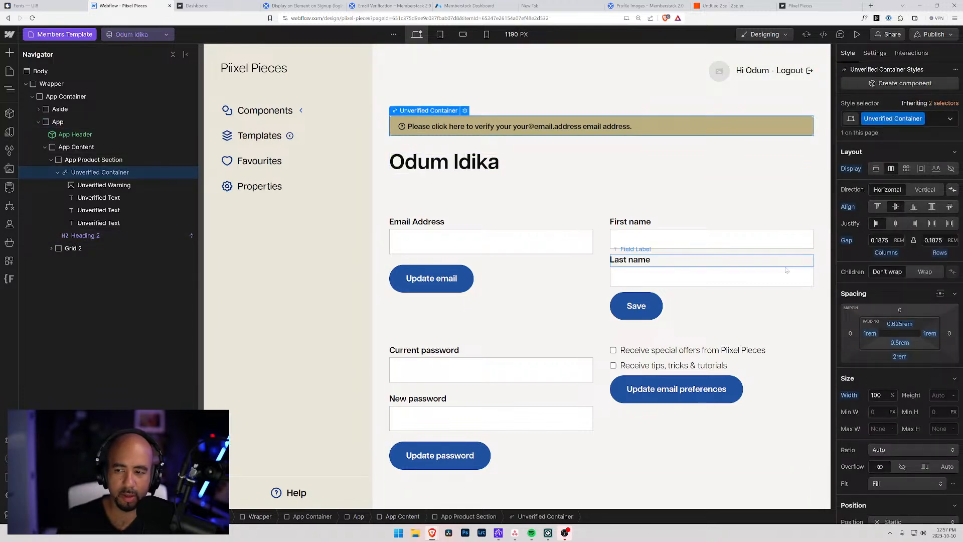
{"action": "left_click", "coordinate": [899, 324]}
{"action": "type", "text": "0.5"}
{"action": "key", "text": "Return"}
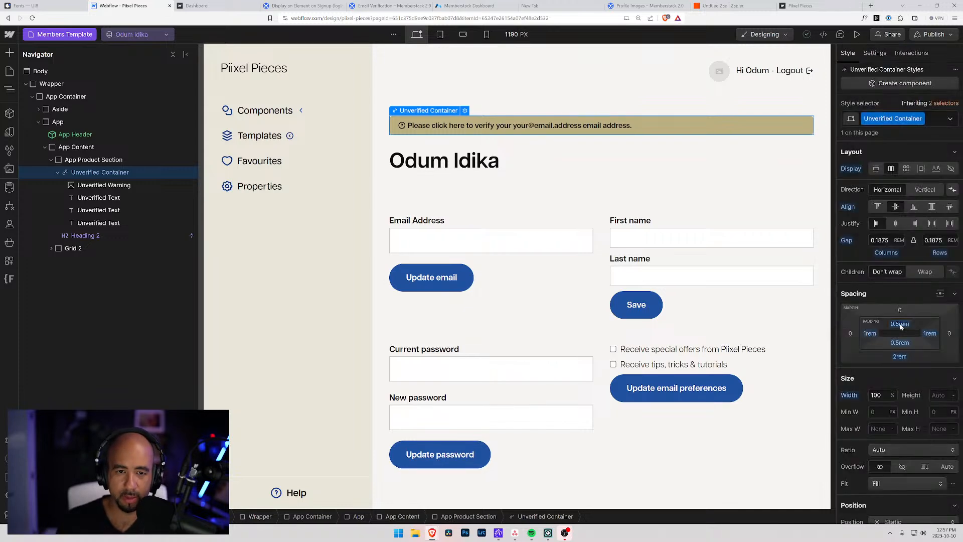
{"action": "left_click", "coordinate": [677, 183]}
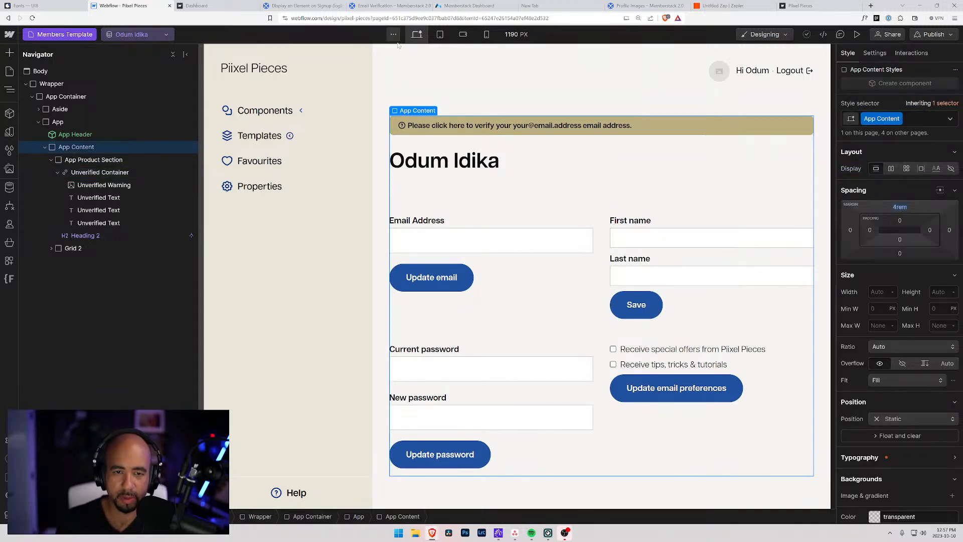
{"action": "left_click", "coordinate": [396, 77]}
{"action": "left_click", "coordinate": [387, 105]}
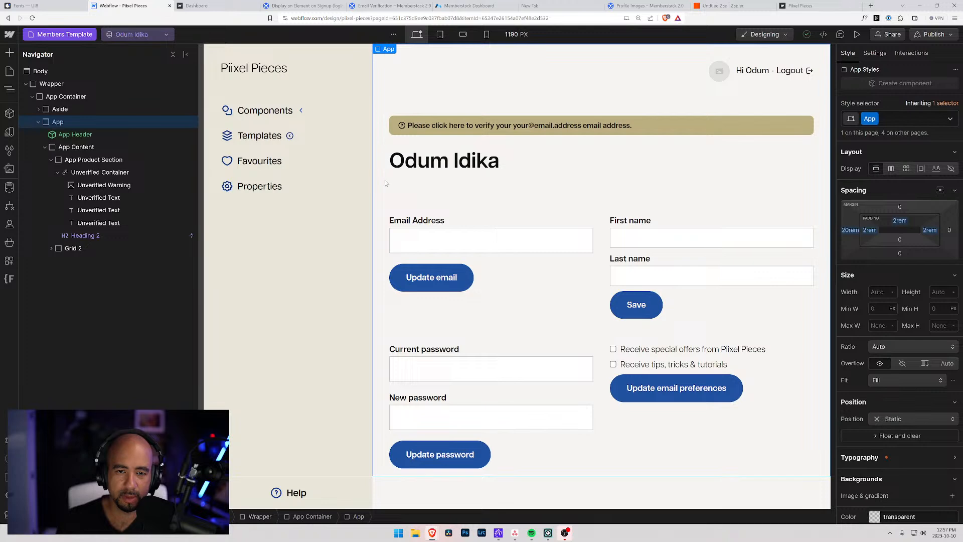
{"action": "left_click", "coordinate": [323, 5]}
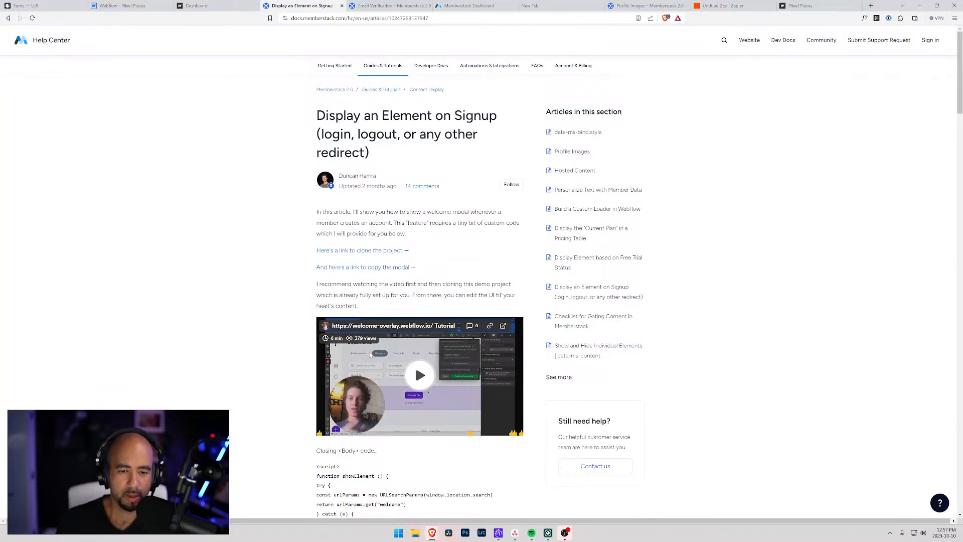
Follow the Email Verification guide's Learn more link to the data-ms-bind:style article.
{"action": "left_click", "coordinate": [393, 5]}
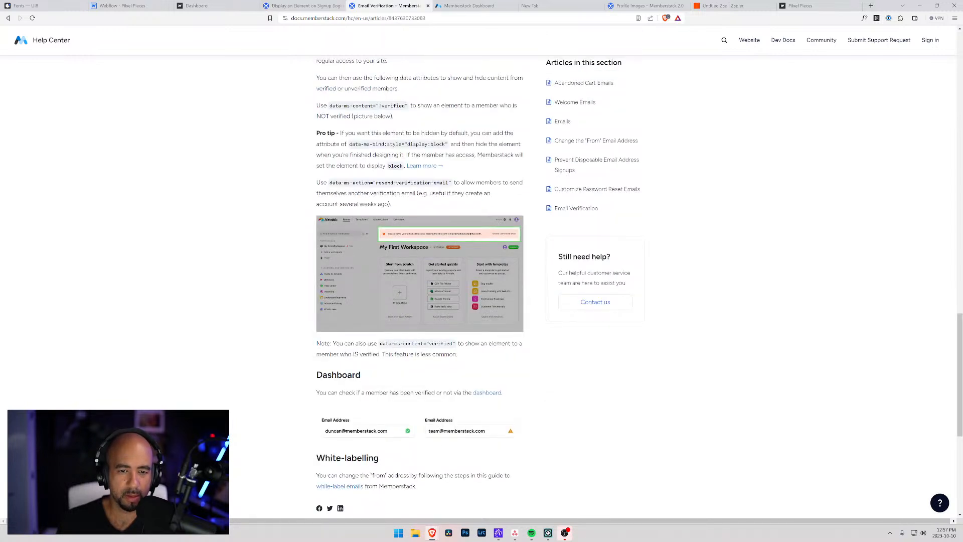
{"action": "left_click", "coordinate": [423, 167]}
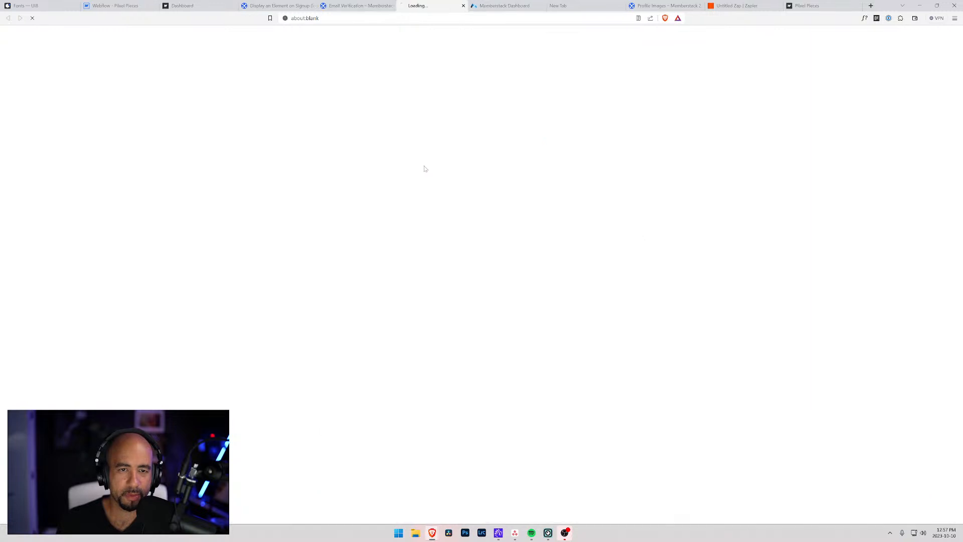
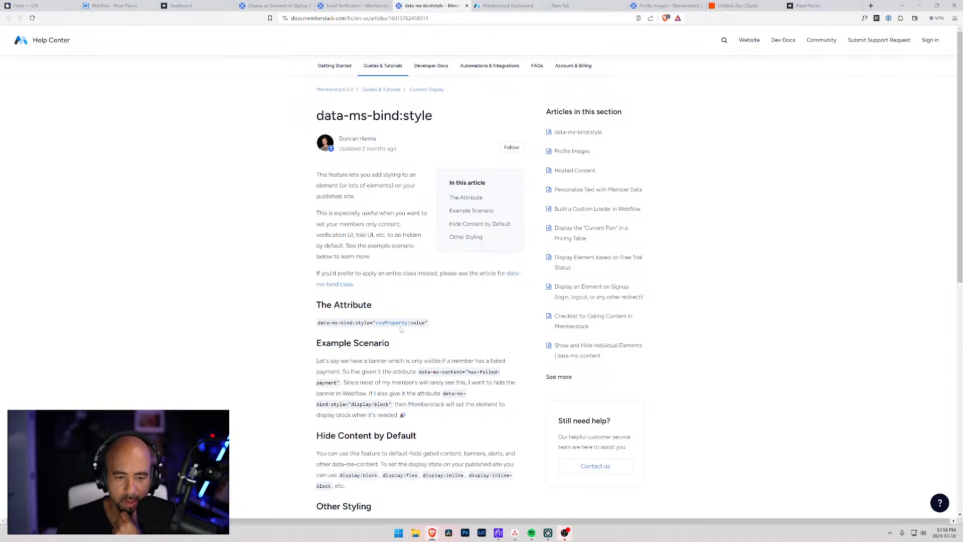
Move between the help articles to the Email Verification pro tip and select its display:block snippet.
{"action": "scroll", "coordinate": [386, 357], "scroll_direction": "down", "scroll_amount": 2}
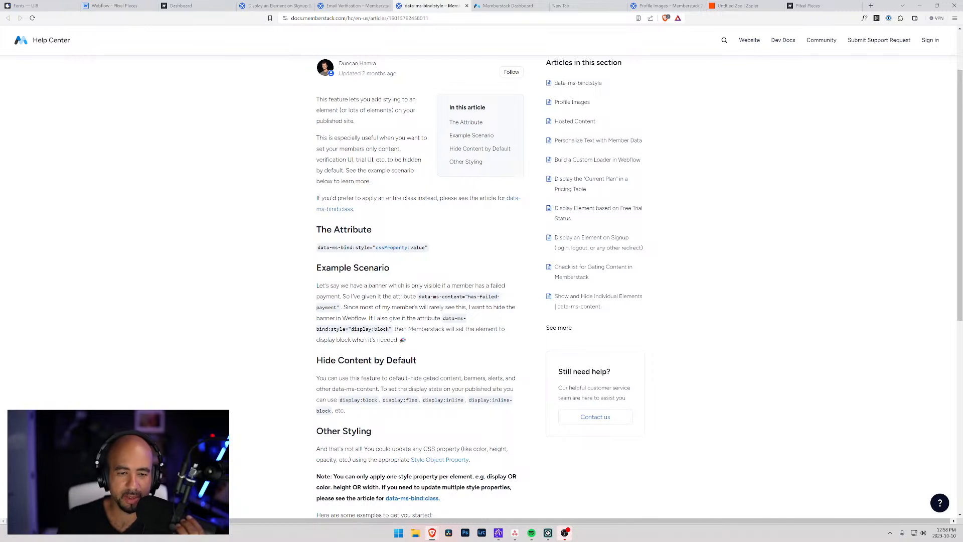
{"action": "left_click", "coordinate": [343, 4]}
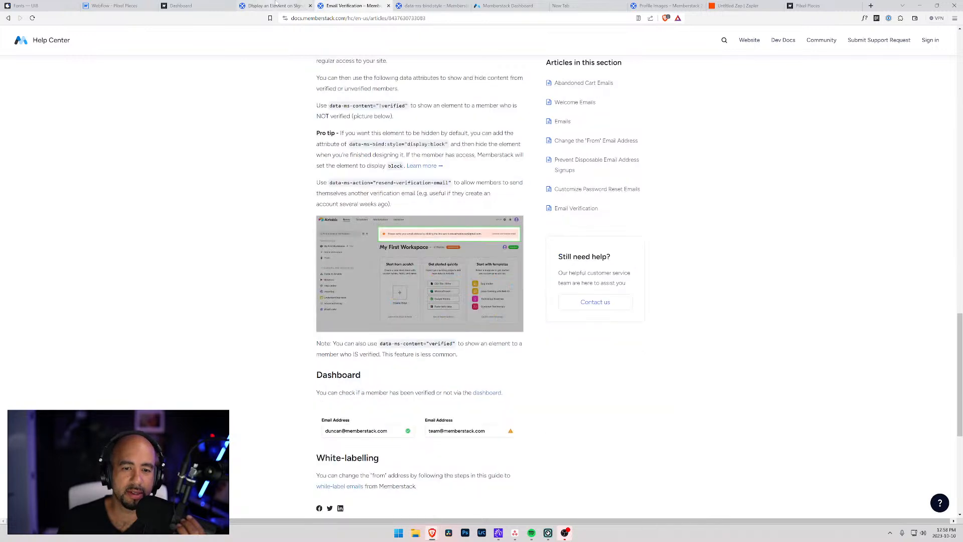
{"action": "left_click", "coordinate": [279, 5]}
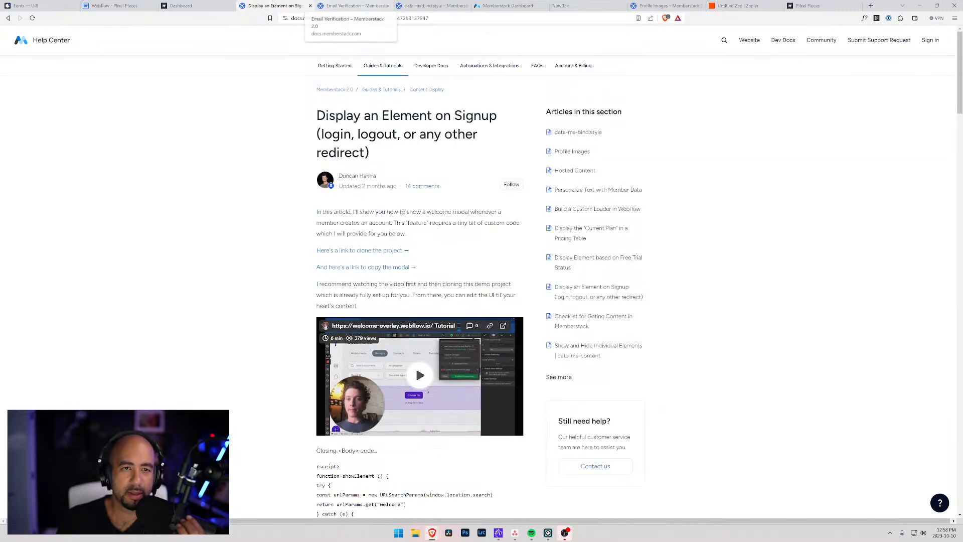
{"action": "left_click", "coordinate": [408, 5]}
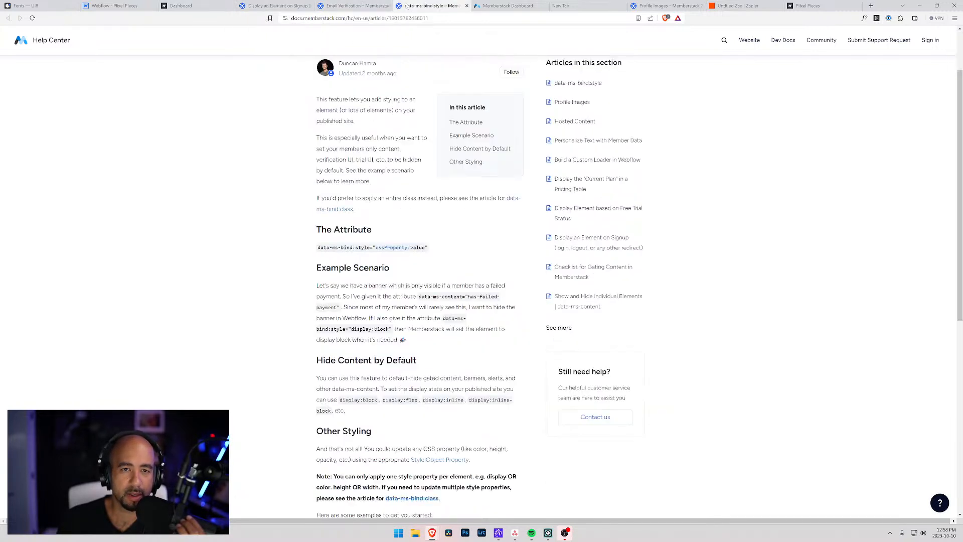
{"action": "left_click", "coordinate": [353, 6]}
{"action": "scroll", "coordinate": [410, 323], "scroll_direction": "up", "scroll_amount": 2}
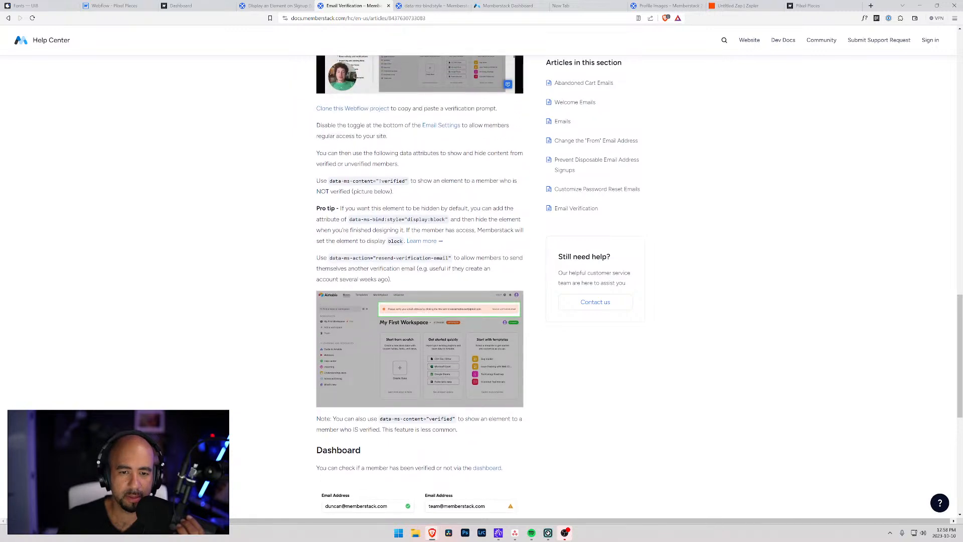
{"action": "mouse_move", "coordinate": [448, 220]}
{"action": "left_mouse_down"}
{"action": "mouse_move", "coordinate": [360, 226]}
{"action": "mouse_move", "coordinate": [450, 224]}
{"action": "left_mouse_up"}
{"action": "key", "text": "ctrl+c"}
{"action": "left_click", "coordinate": [360, 226]}
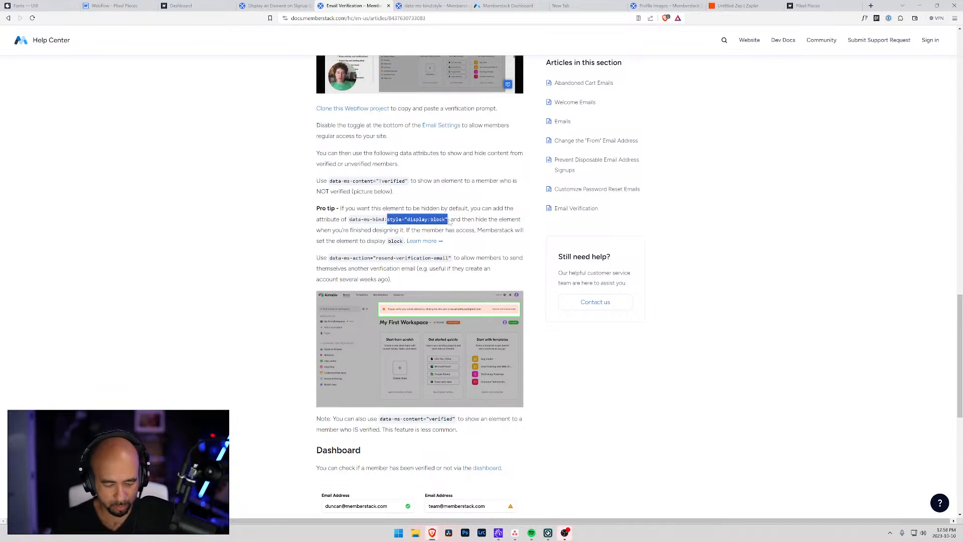
Return to the Piixel Pieces design and open the Unverified Container's Settings.
{"action": "left_click", "coordinate": [121, 6]}
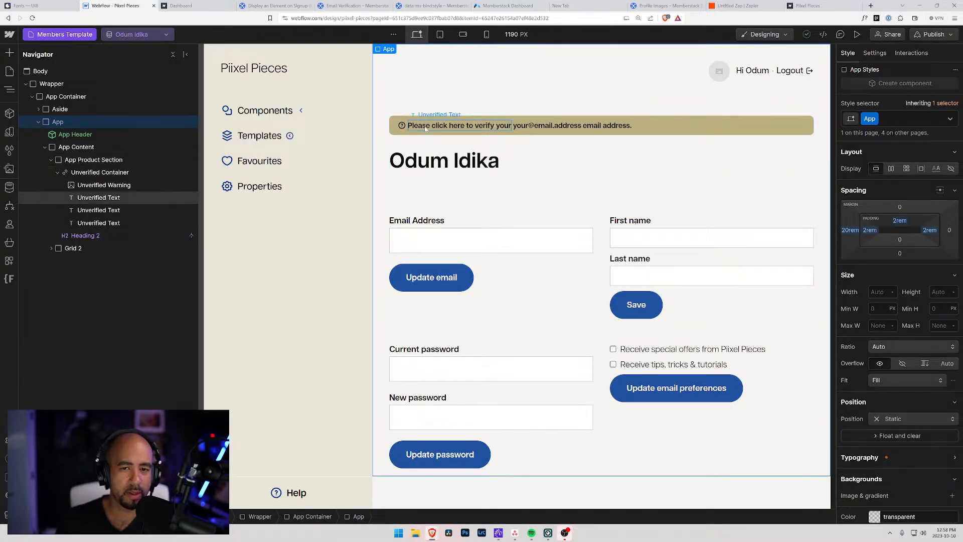
{"action": "left_click", "coordinate": [99, 172]}
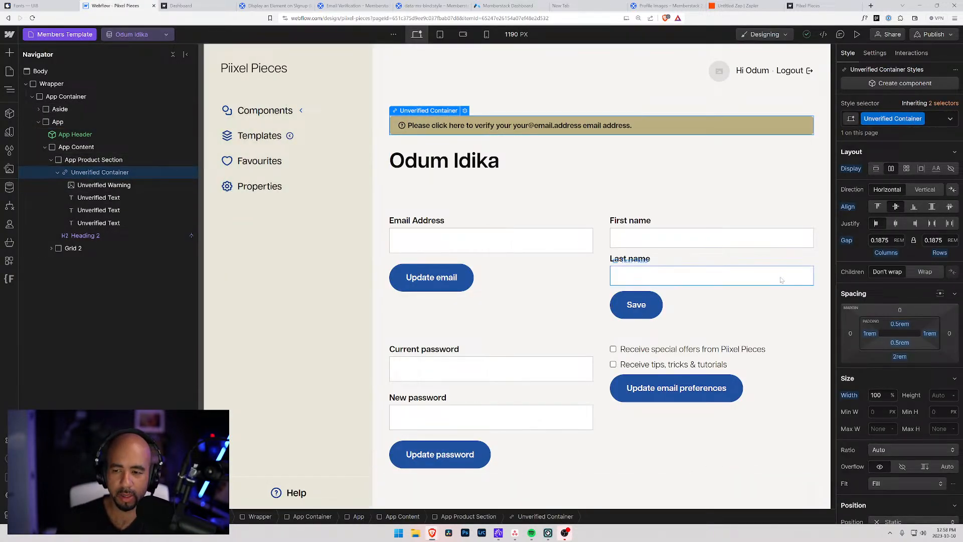
{"action": "scroll", "coordinate": [891, 384], "scroll_direction": "down", "scroll_amount": 6}
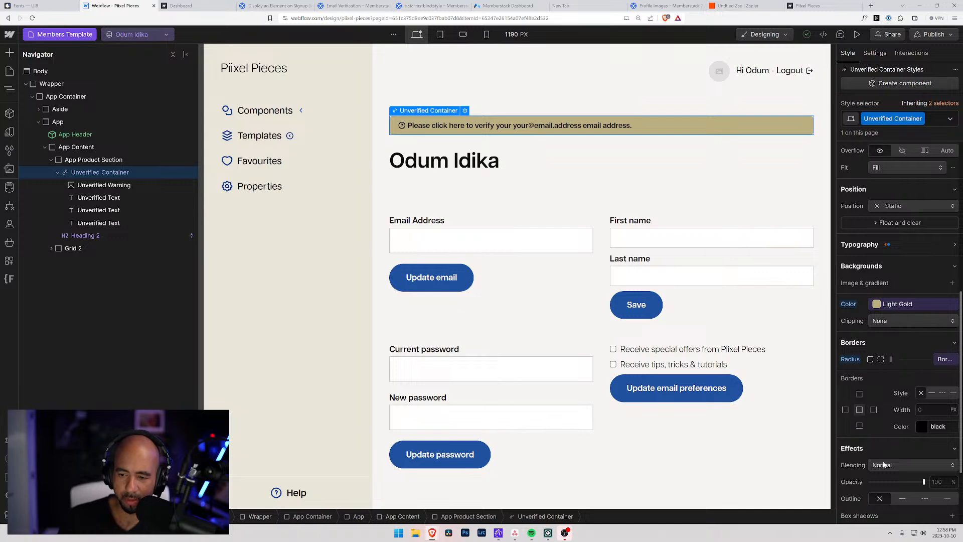
{"action": "scroll", "coordinate": [883, 445], "scroll_direction": "down", "scroll_amount": 2}
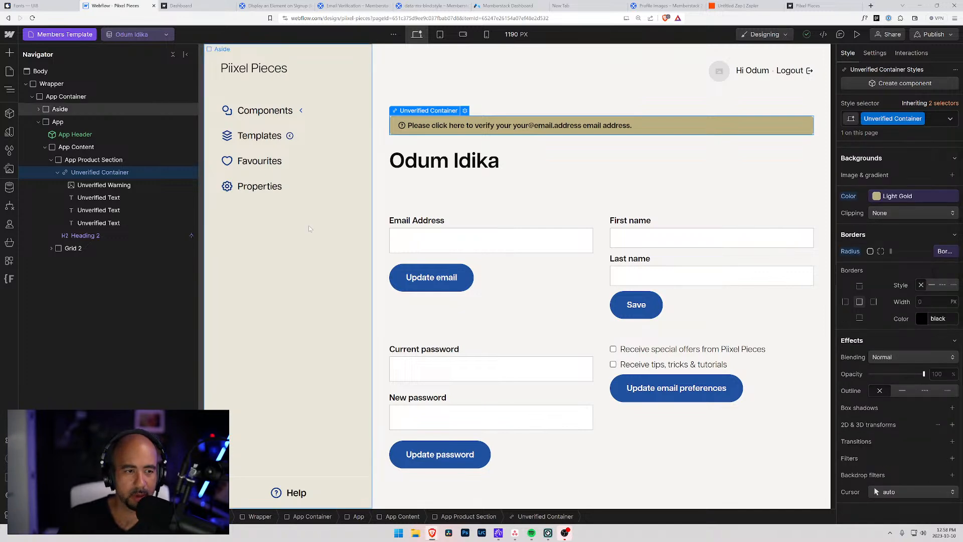
{"action": "left_click", "coordinate": [875, 53]}
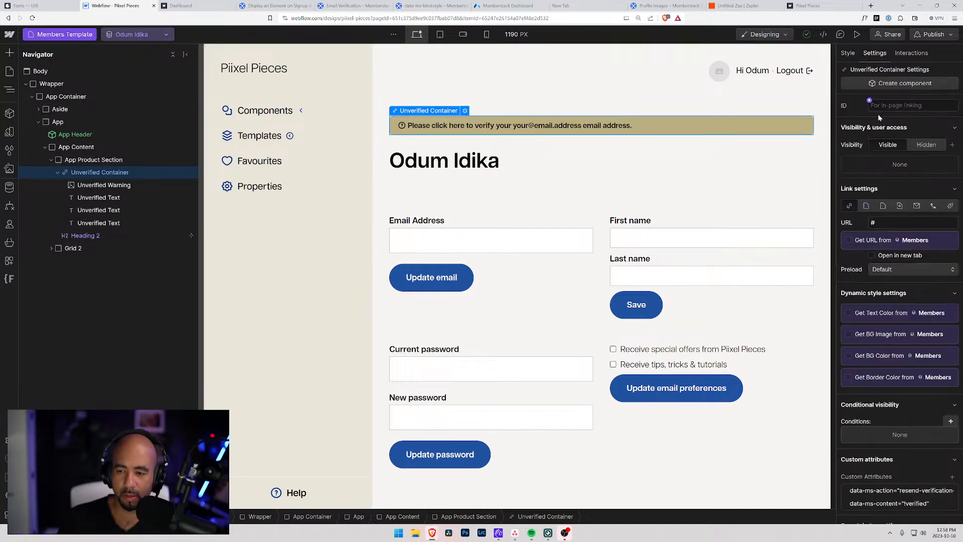
{"action": "scroll", "coordinate": [882, 401], "scroll_direction": "down", "scroll_amount": 2}
Add a custom attribute named data-ms-bind with the pasted style snippet as its value.
{"action": "left_click", "coordinate": [952, 409]}
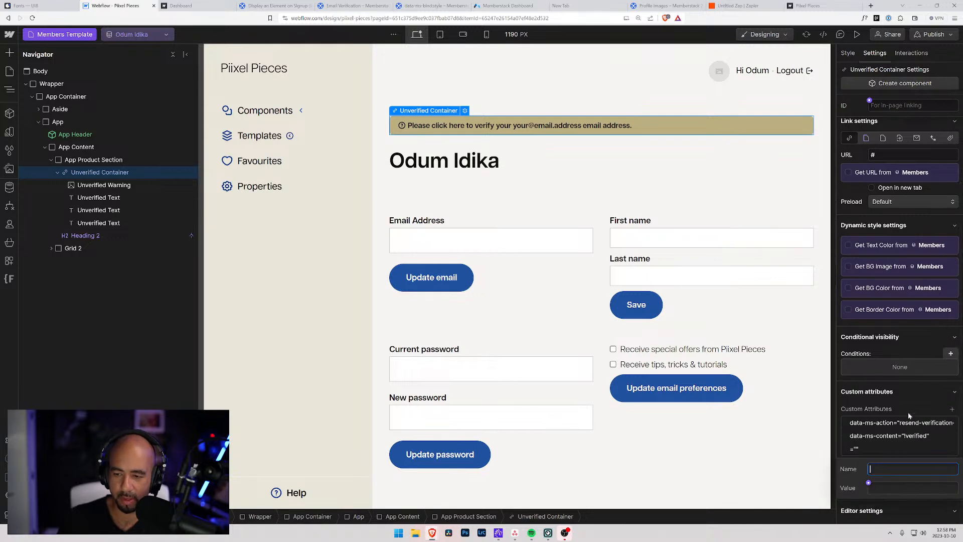
{"action": "key", "text": "ctrl+v"}
{"action": "left_click_drag", "start_coordinate": [927, 466], "coordinate": [824, 473]}
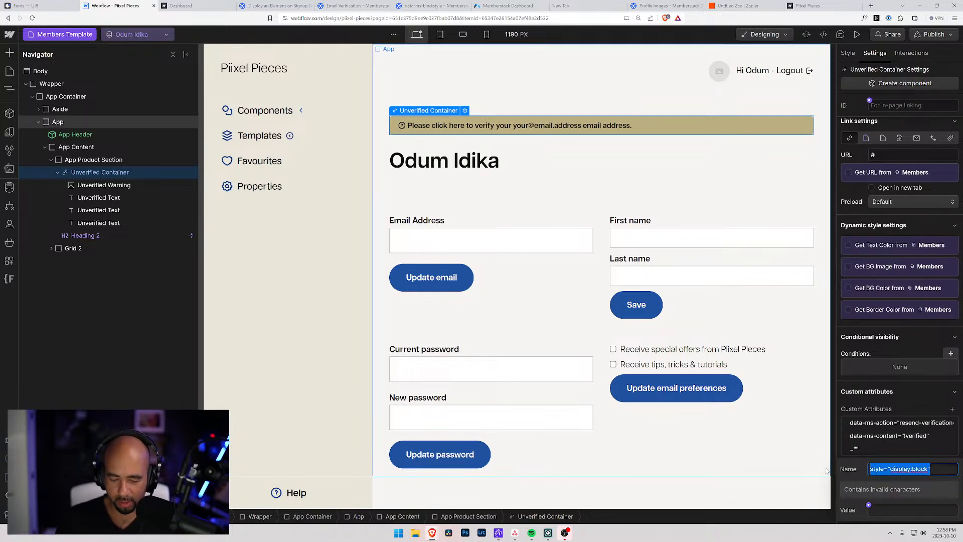
{"action": "key", "text": "ctrl+x"}
{"action": "key", "text": "Tab"}
{"action": "key", "text": "ctrl+v"}
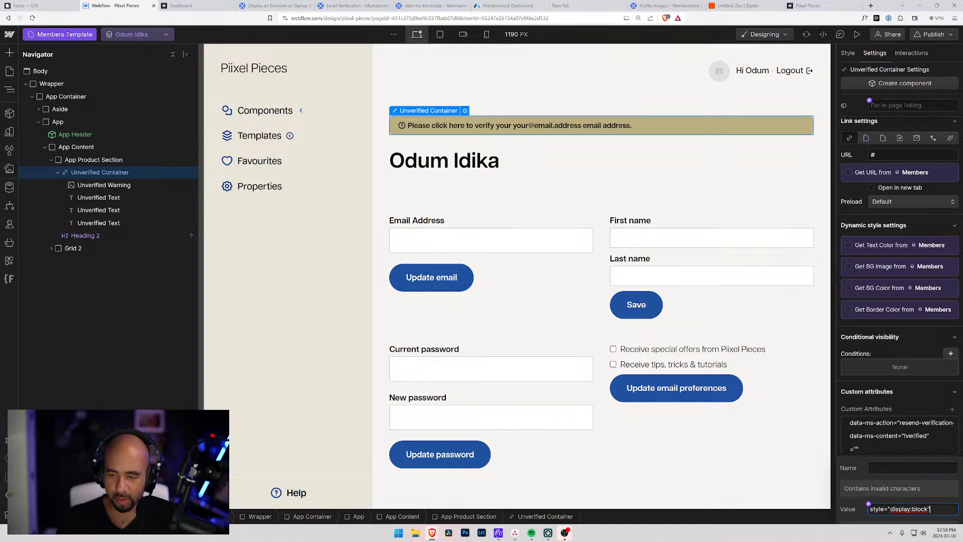
{"action": "key", "text": "shift+Tab"}
{"action": "type", "text": "dataa"}
{"action": "key", "text": "BackSpace"}
{"action": "type", "text": "-ms-bind"}
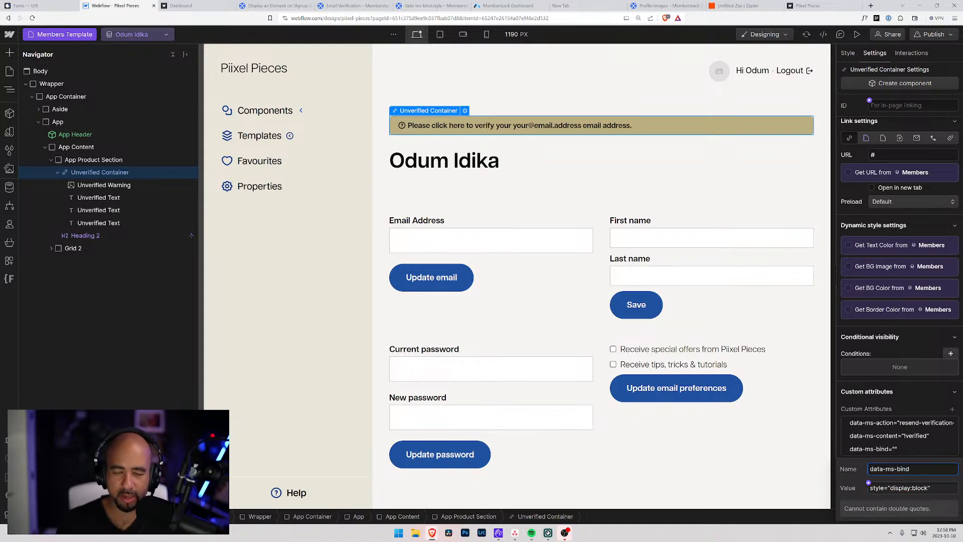
Re-paste the style snippet into the data-ms-bind value, then glance at the members list and help article.
{"action": "left_click", "coordinate": [441, 6]}
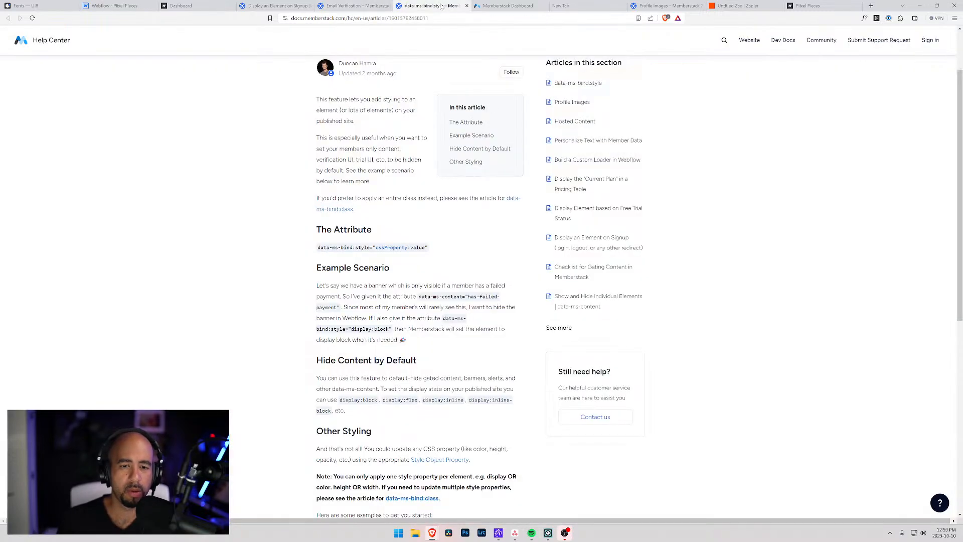
{"action": "left_click", "coordinate": [104, 6]}
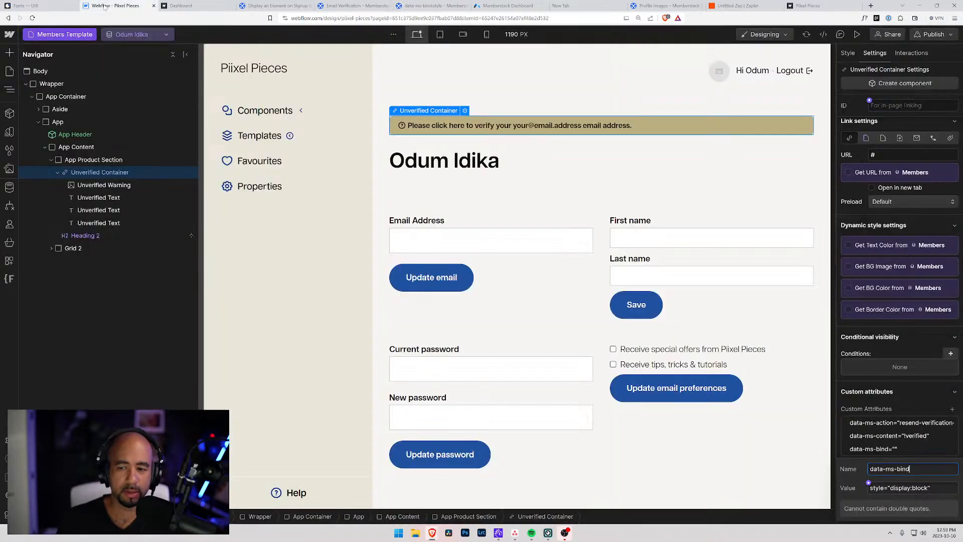
{"action": "left_click", "coordinate": [906, 400]}
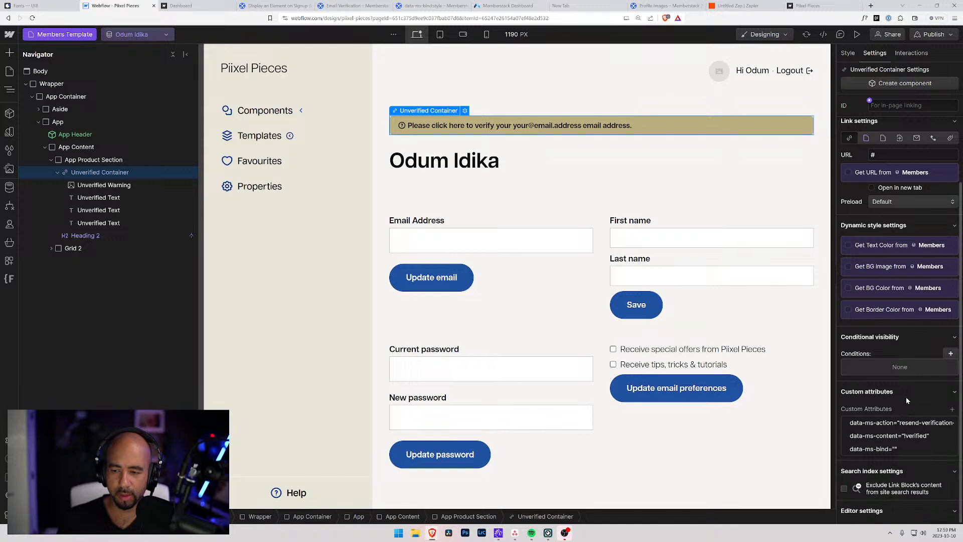
{"action": "left_click", "coordinate": [890, 449]}
{"action": "left_click", "coordinate": [912, 488]}
{"action": "key", "text": "ctrl+v"}
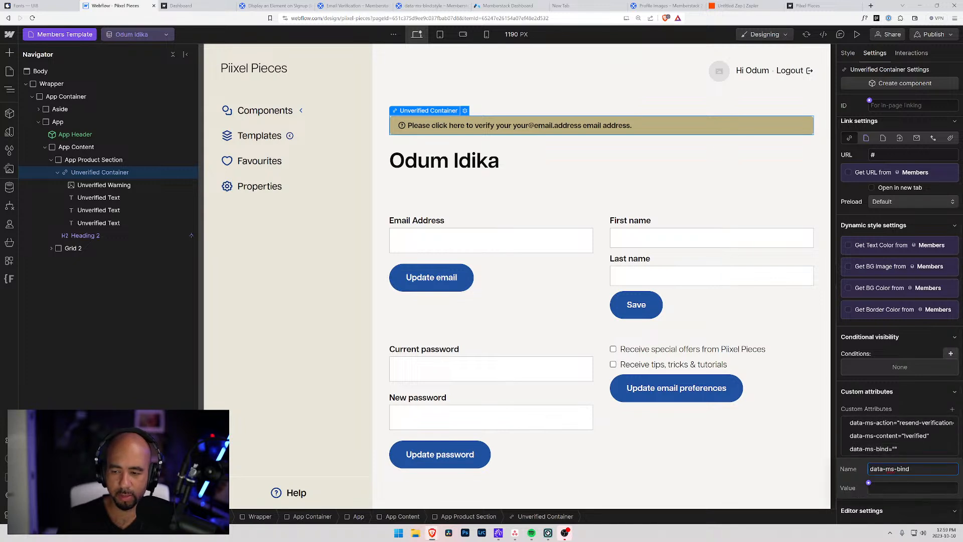
{"action": "left_click", "coordinate": [927, 453]}
{"action": "left_click", "coordinate": [911, 448]}
{"action": "key", "text": "Tab"}
{"action": "key", "text": "ctrl+v"}
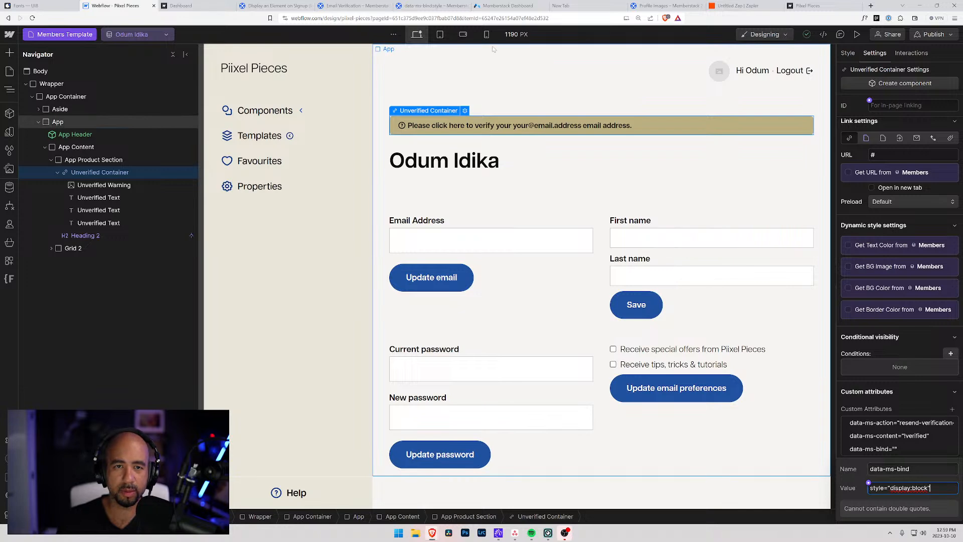
{"action": "left_click", "coordinate": [524, 5]}
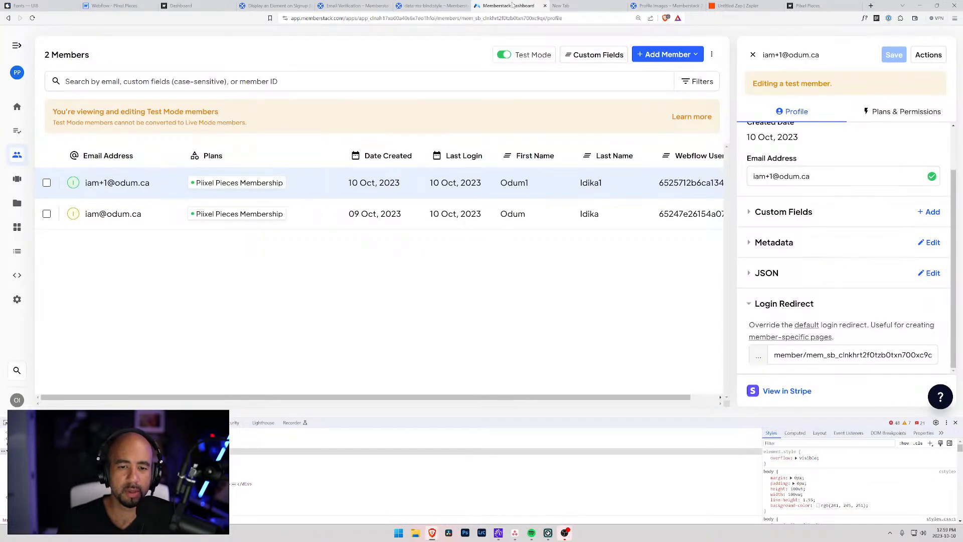
{"action": "left_click", "coordinate": [431, 5]}
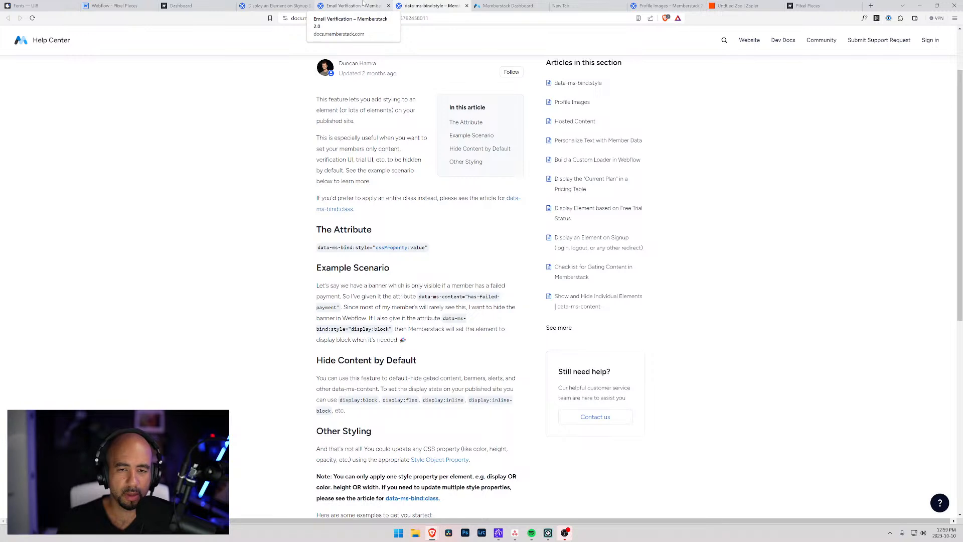
Strip the double quotes from the data-ms-bind attribute value and commit it.
{"action": "left_click", "coordinate": [363, 5]}
{"action": "left_click", "coordinate": [125, 5]}
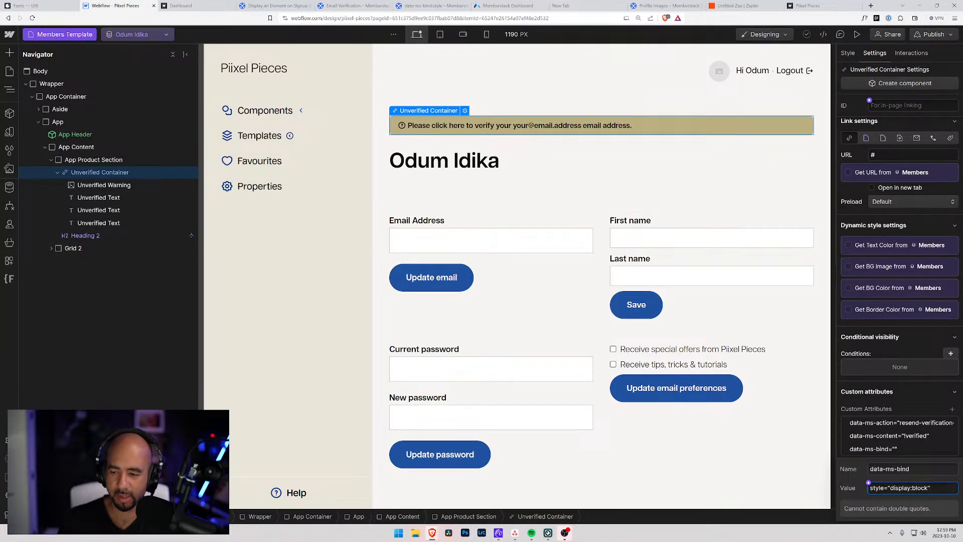
{"action": "key", "text": "BackSpace"}
{"action": "key", "text": "ctrl+Left"}
{"action": "key", "text": "ctrl+Left"}
{"action": "key", "text": "BackSpace"}
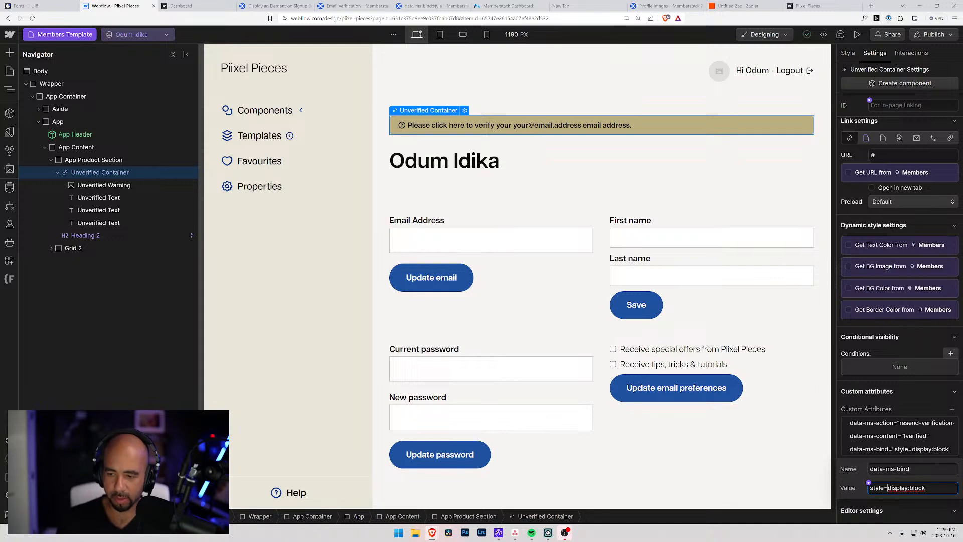
{"action": "left_click", "coordinate": [929, 469]}
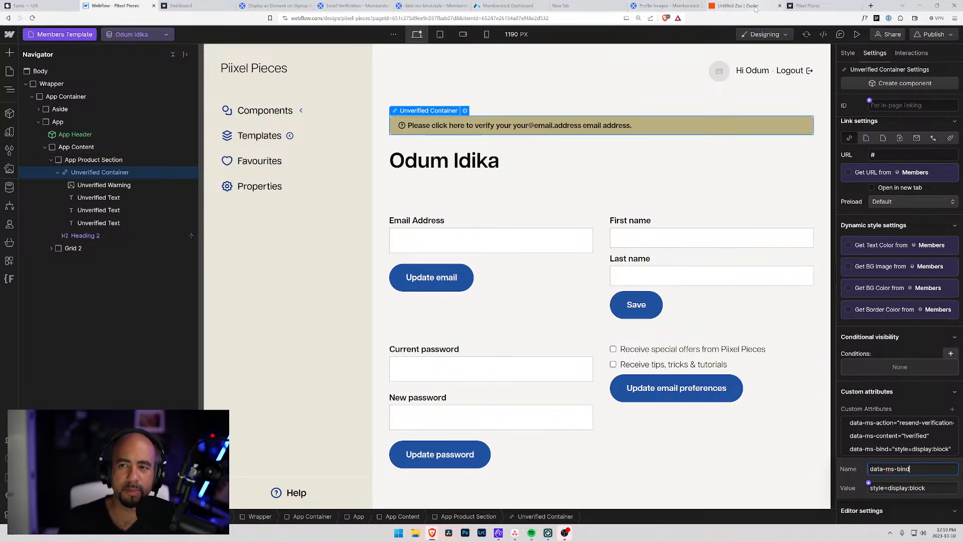
Rename the attribute to data-ms-bind:style from the help tip and trim its value to display:block.
{"action": "left_click", "coordinate": [420, 6]}
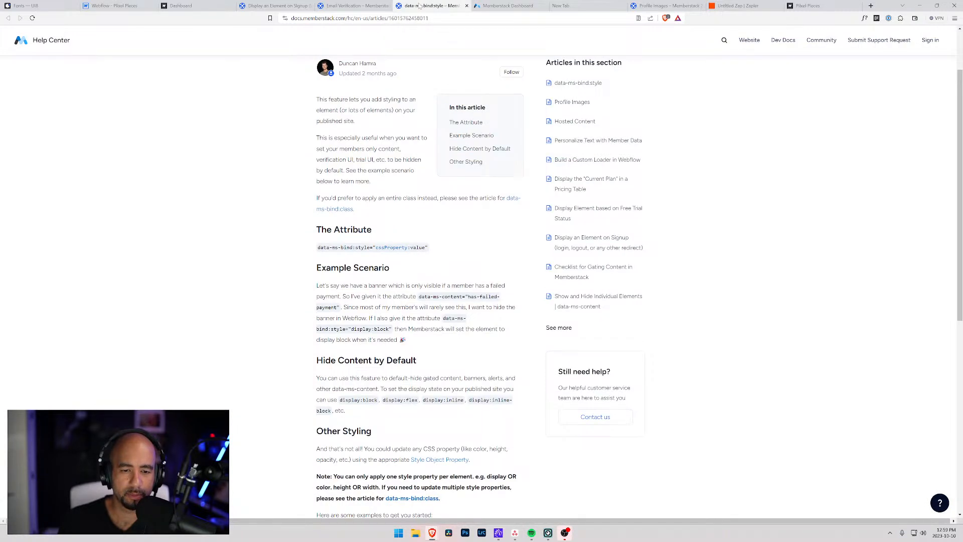
{"action": "left_click", "coordinate": [353, 6]}
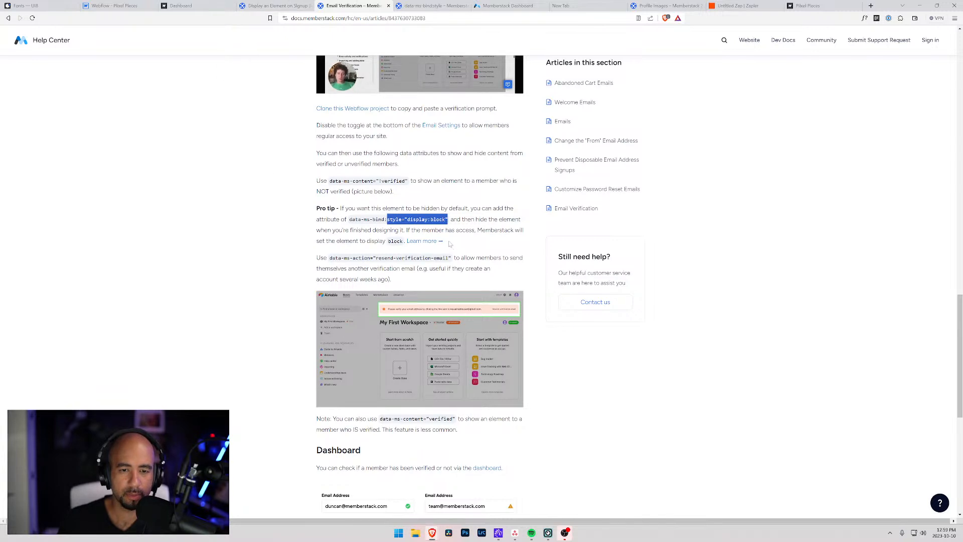
{"action": "left_click", "coordinate": [386, 228]}
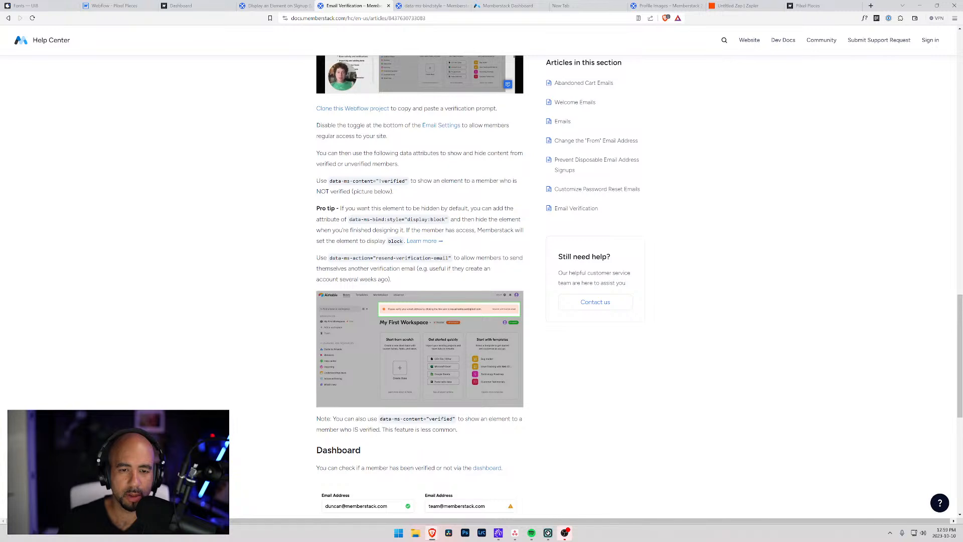
{"action": "left_click_drag", "start_coordinate": [402, 219], "coordinate": [348, 219]}
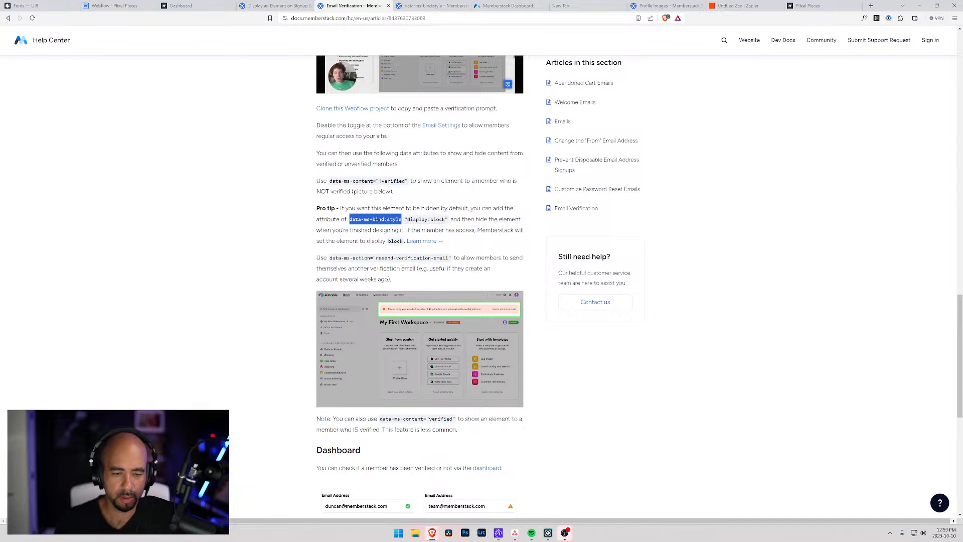
{"action": "left_click", "coordinate": [98, 5]}
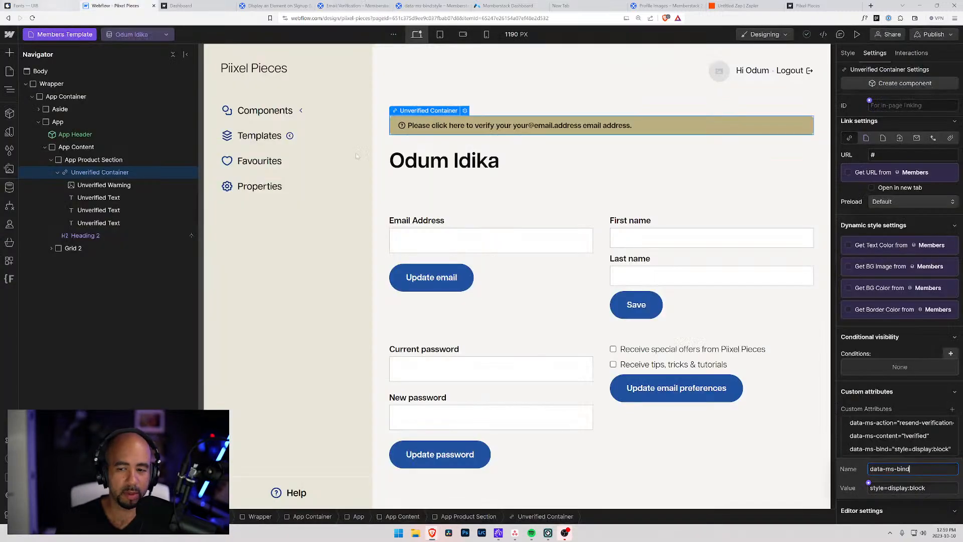
{"action": "left_click_drag", "start_coordinate": [951, 469], "coordinate": [840, 469]}
{"action": "key", "text": "ctrl+v"}
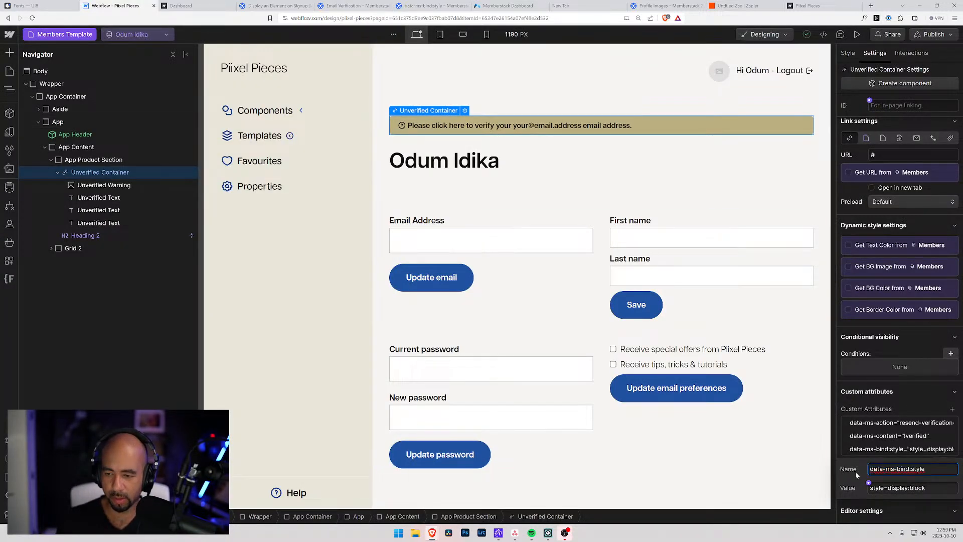
{"action": "left_click_drag", "start_coordinate": [888, 488], "coordinate": [863, 487]}
{"action": "key", "text": "BackSpace"}
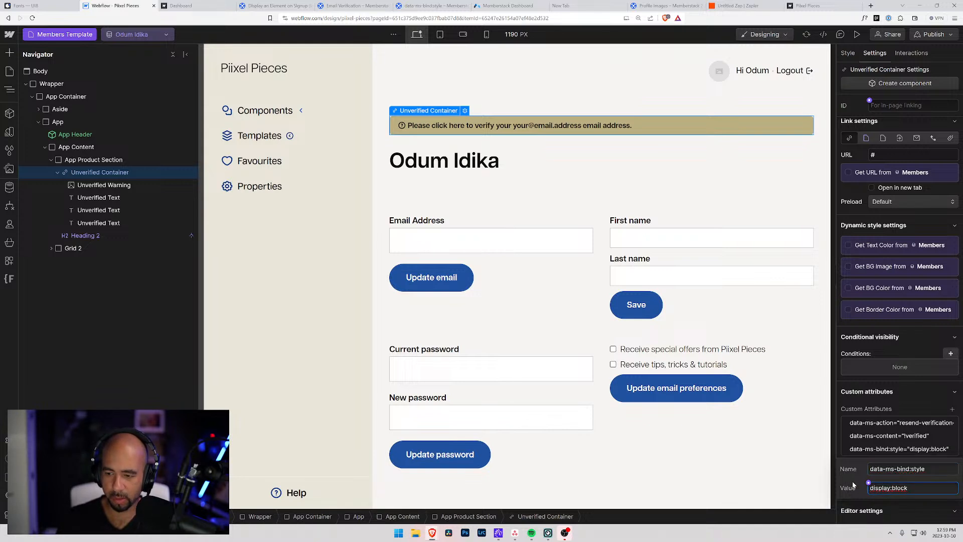
{"action": "left_click", "coordinate": [854, 463]}
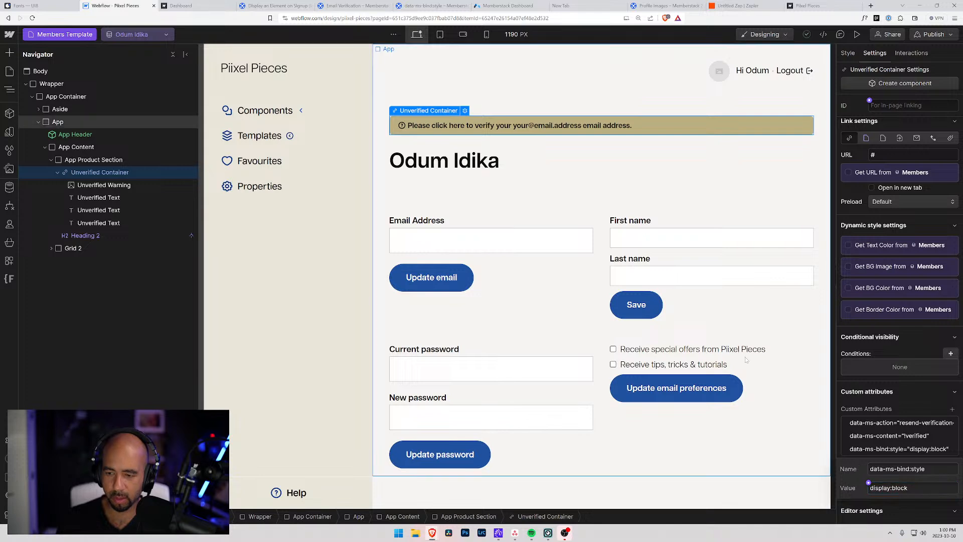
Publish the site to the selected domains and reload the live dashboard page.
{"action": "left_click", "coordinate": [934, 34]}
{"action": "left_click", "coordinate": [901, 204]}
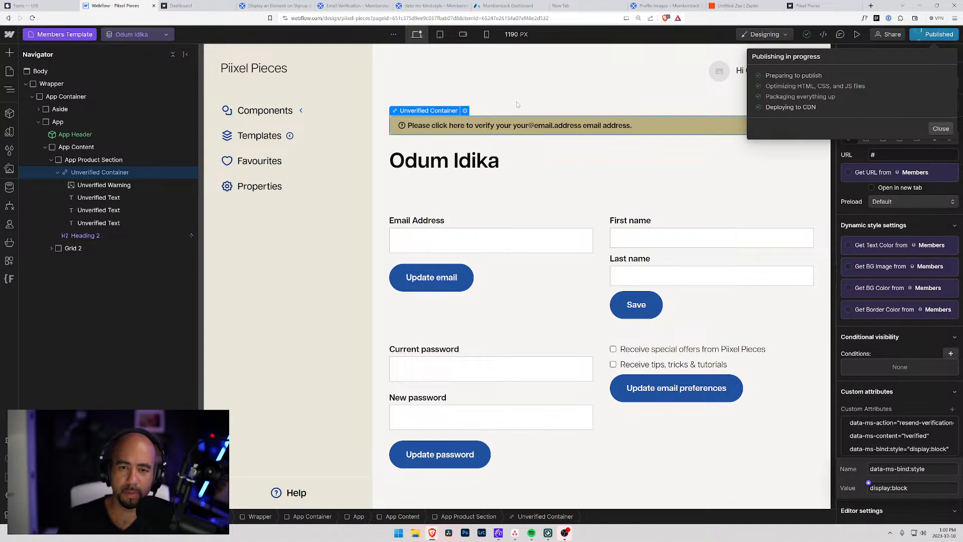
{"action": "left_click", "coordinate": [193, 5]}
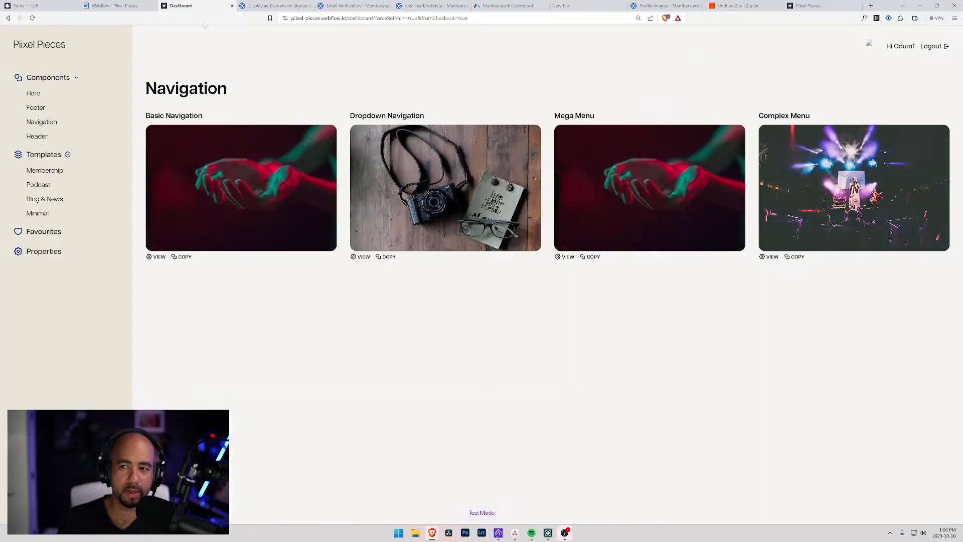
{"action": "key", "text": "ctrl+r"}
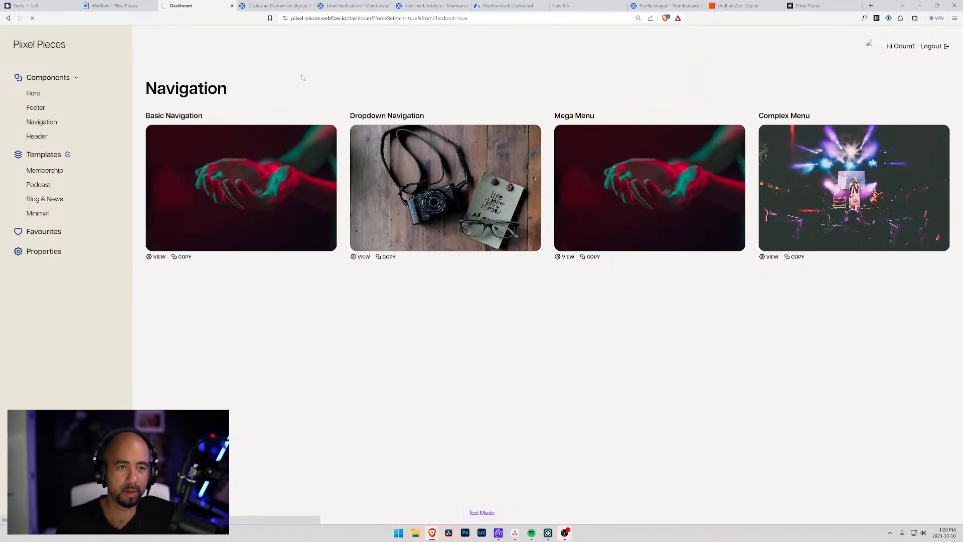
Log out of the test member from the profile page and go to the login page.
{"action": "left_click", "coordinate": [902, 46]}
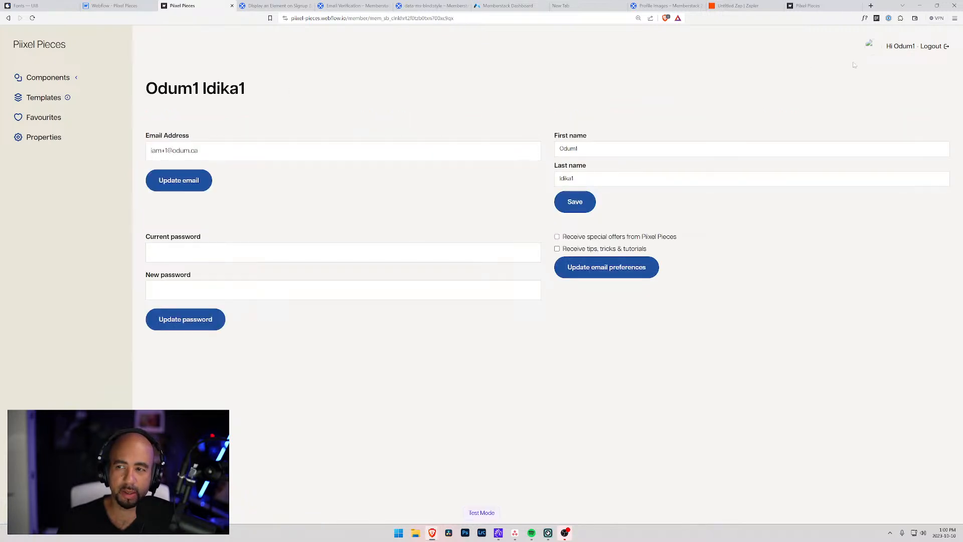
{"action": "left_click", "coordinate": [930, 47]}
{"action": "left_click", "coordinate": [859, 49]}
Log in with the unverified member's email address and password.
{"action": "key", "text": "Tab"}
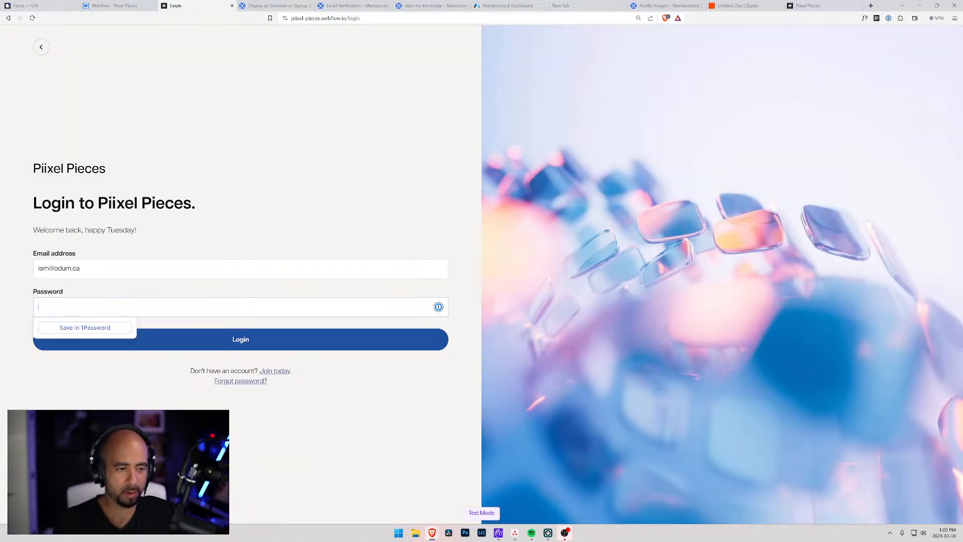
{"action": "type", "text": "***"}
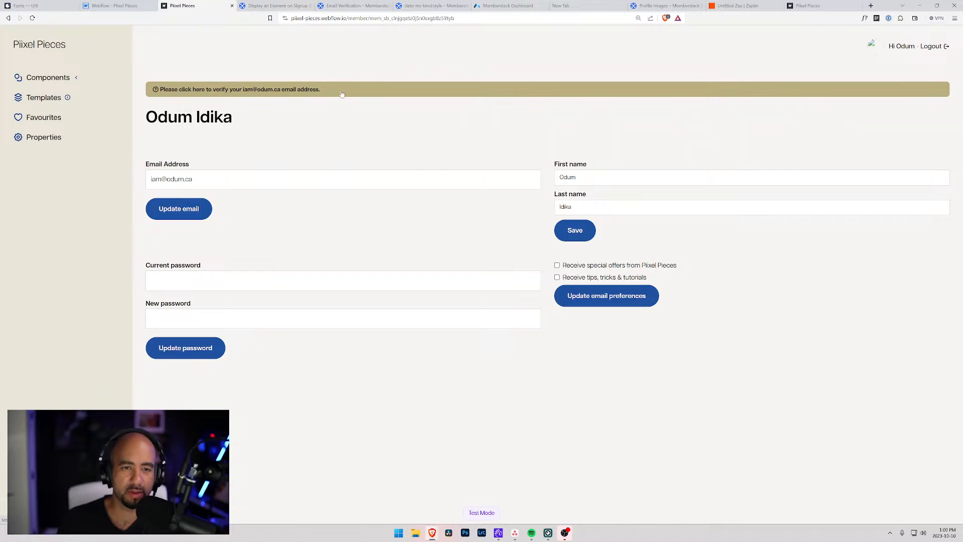
Resend the verification email from the yellow banner and check it in the mail app.
{"action": "left_click", "coordinate": [341, 94]}
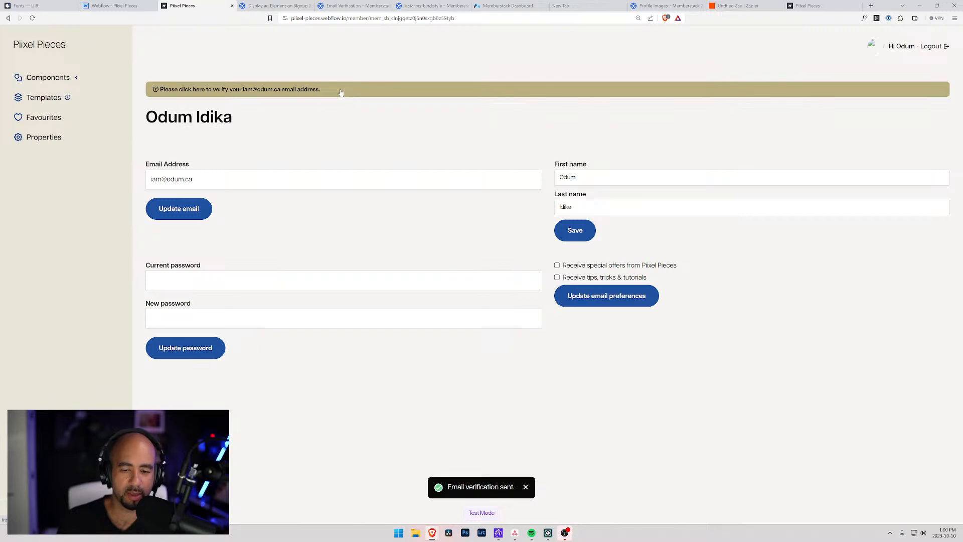
{"action": "left_click", "coordinate": [498, 533]}
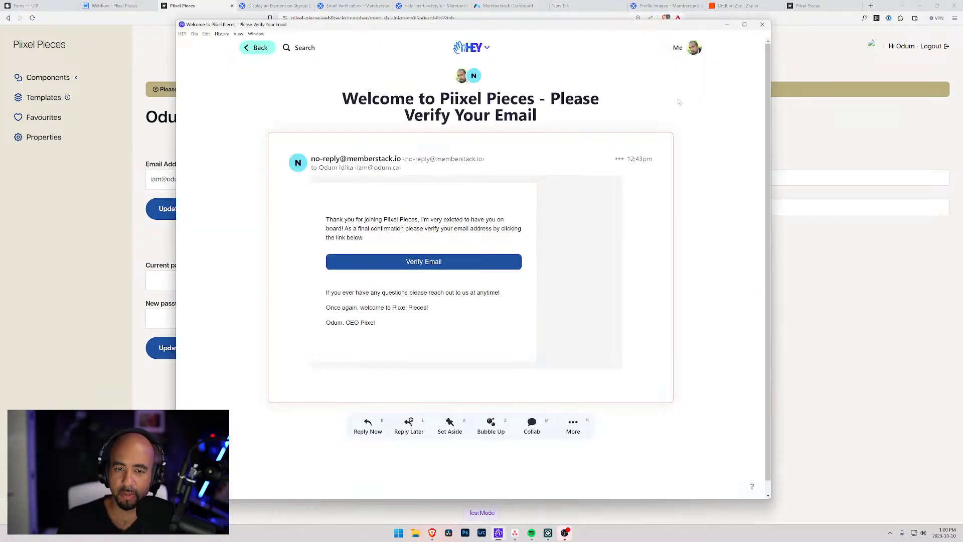
{"action": "left_click_drag", "start_coordinate": [550, 29], "coordinate": [962, 30]}
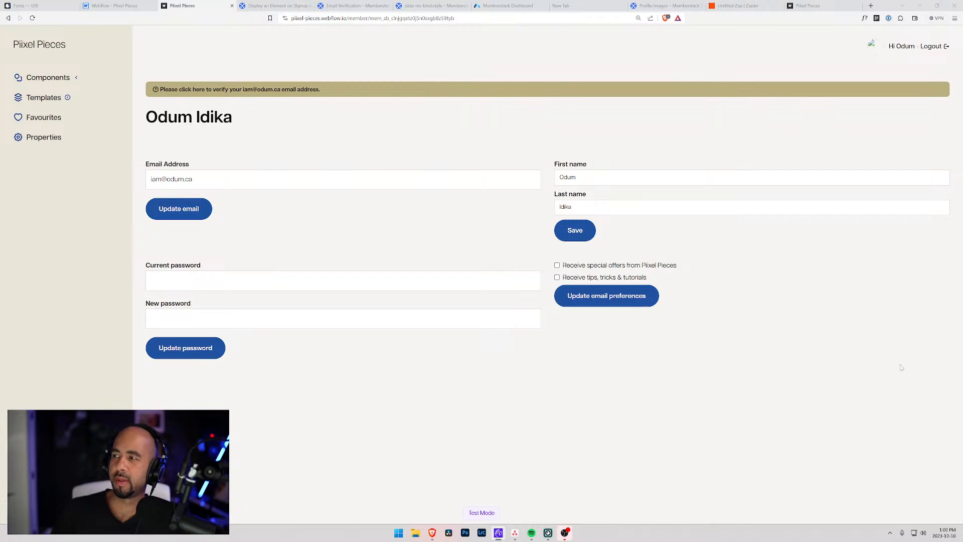
{"action": "left_click_drag", "start_coordinate": [374, 541], "coordinate": [962, 57]}
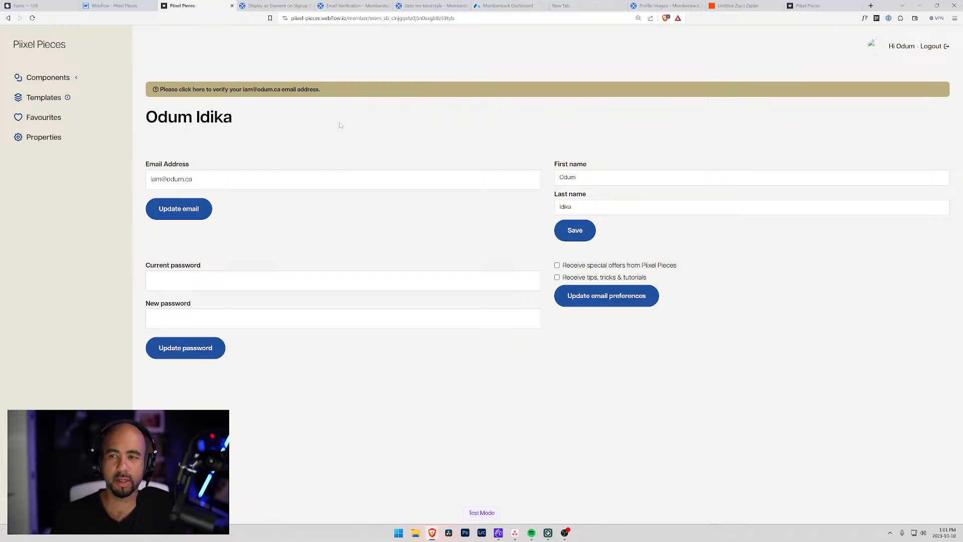
Read through the Email Verification pro tip, then return to Webflow and close the publishing panel.
{"action": "left_click", "coordinate": [331, 6]}
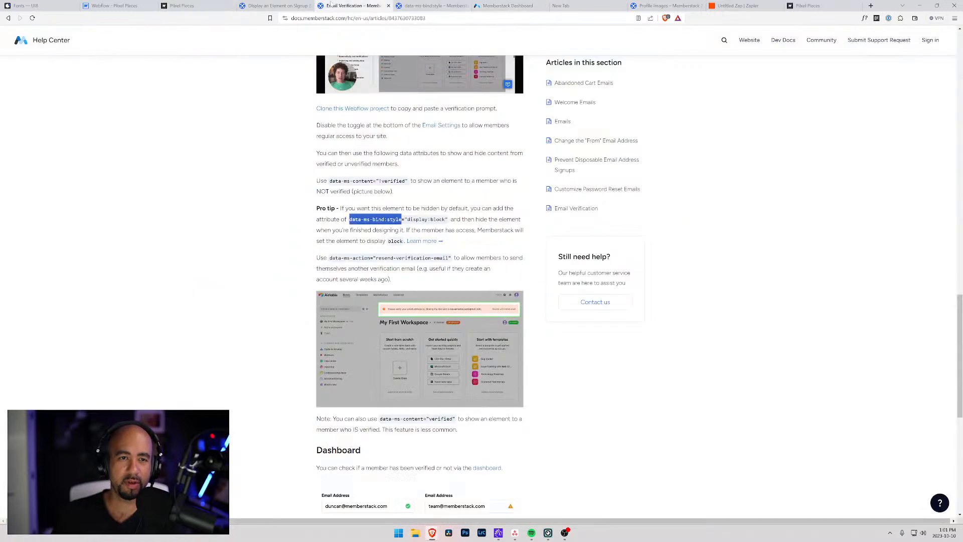
{"action": "scroll", "coordinate": [296, 150], "scroll_direction": "down", "scroll_amount": 5}
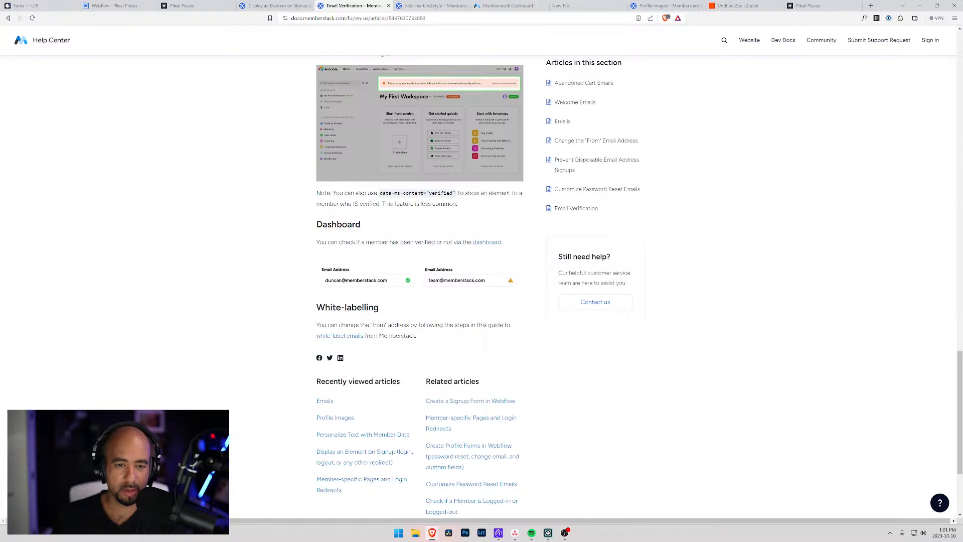
{"action": "scroll", "coordinate": [309, 200], "scroll_direction": "up", "scroll_amount": 4}
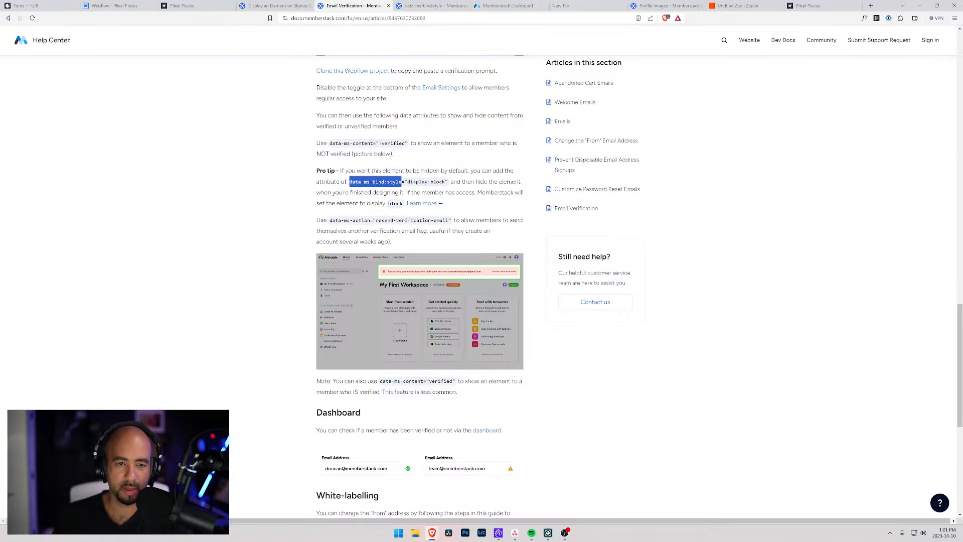
{"action": "scroll", "coordinate": [420, 289], "scroll_direction": "down", "scroll_amount": 3}
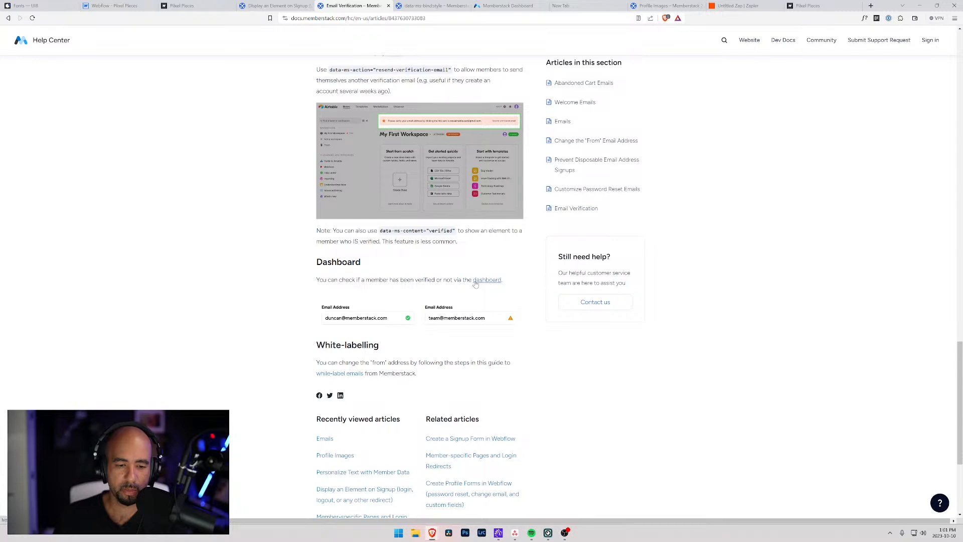
{"action": "scroll", "coordinate": [475, 281], "scroll_direction": "down", "scroll_amount": 3}
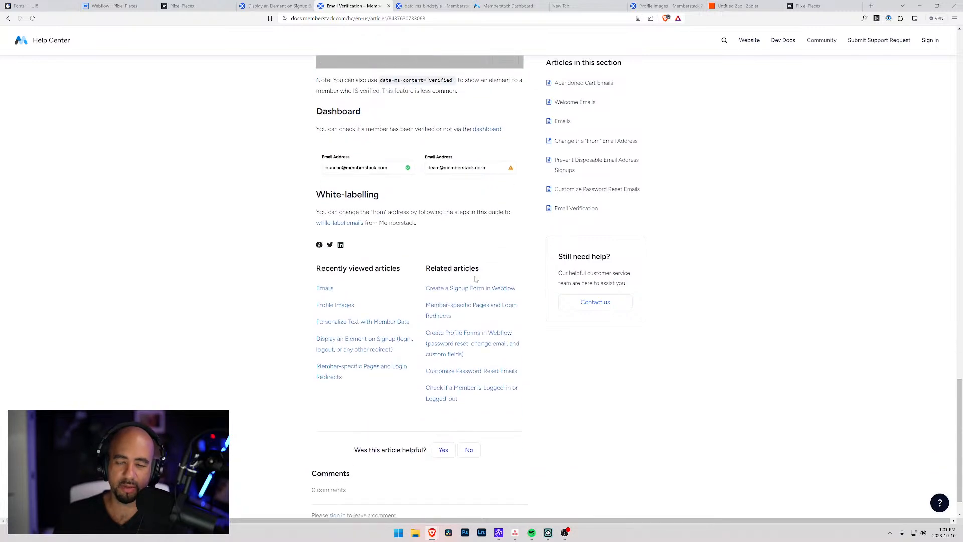
{"action": "scroll", "coordinate": [475, 281], "scroll_direction": "up", "scroll_amount": 5}
{"action": "scroll", "coordinate": [476, 281], "scroll_direction": "up", "scroll_amount": 10}
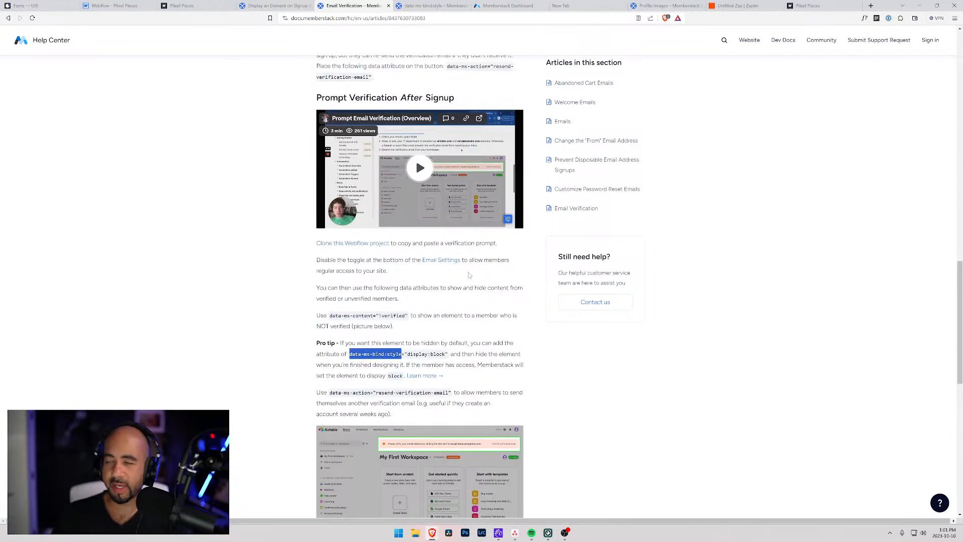
{"action": "scroll", "coordinate": [478, 285], "scroll_direction": "up", "scroll_amount": 2}
{"action": "scroll", "coordinate": [478, 284], "scroll_direction": "down", "scroll_amount": 4}
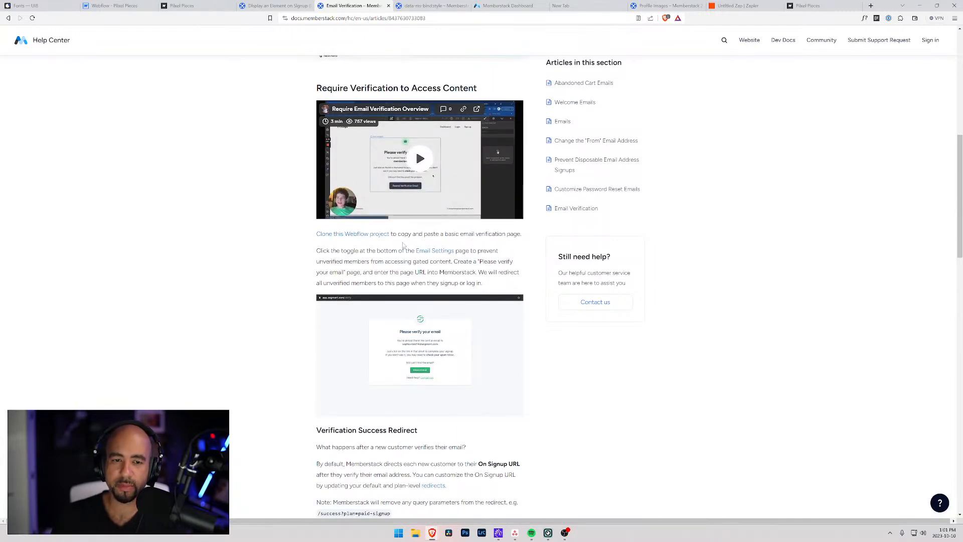
{"action": "scroll", "coordinate": [396, 240], "scroll_direction": "up", "scroll_amount": 5}
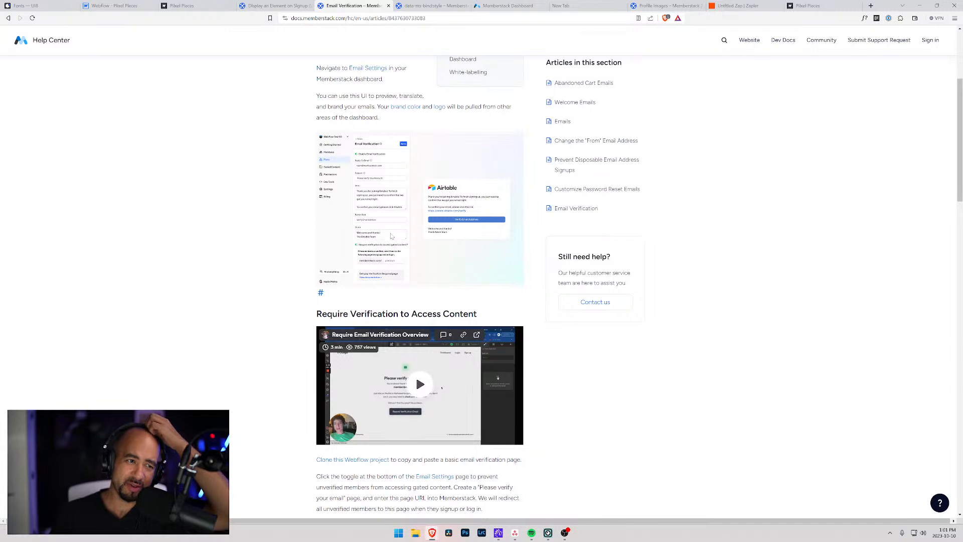
{"action": "scroll", "coordinate": [391, 245], "scroll_direction": "down", "scroll_amount": 1}
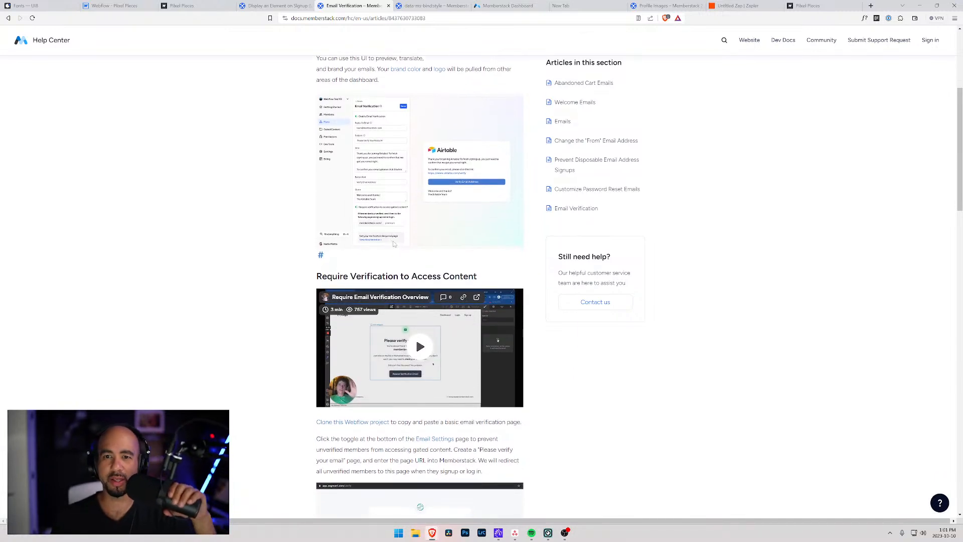
{"action": "left_click", "coordinate": [115, 5]}
{"action": "left_click", "coordinate": [605, 191]}
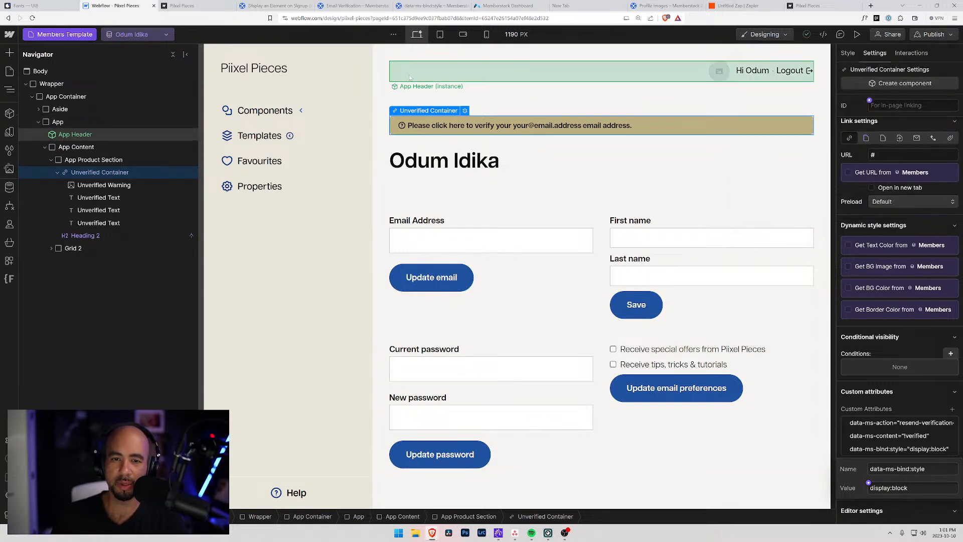
Select the App wrapper in the Navigator and open a blank new browser tab.
{"action": "left_click", "coordinate": [380, 91]}
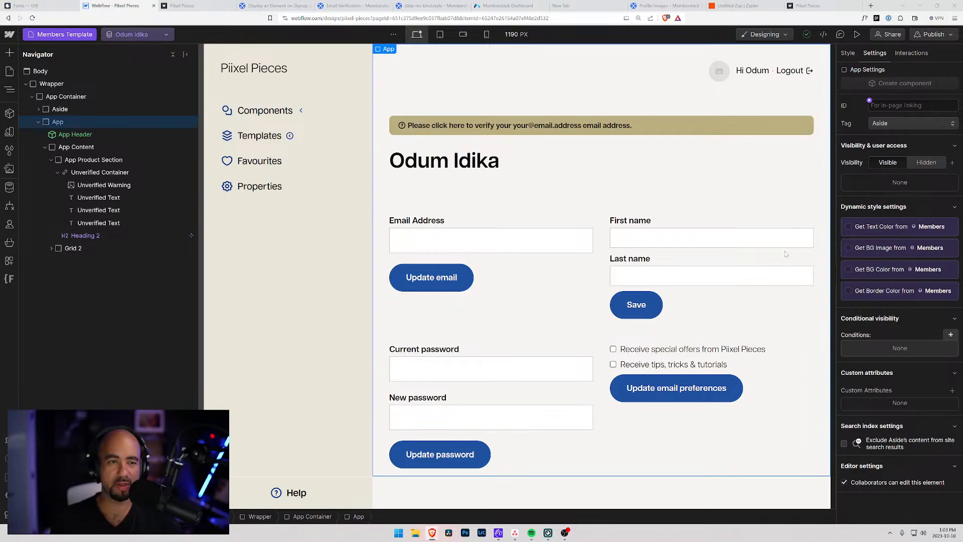
{"action": "left_click", "coordinate": [871, 6]}
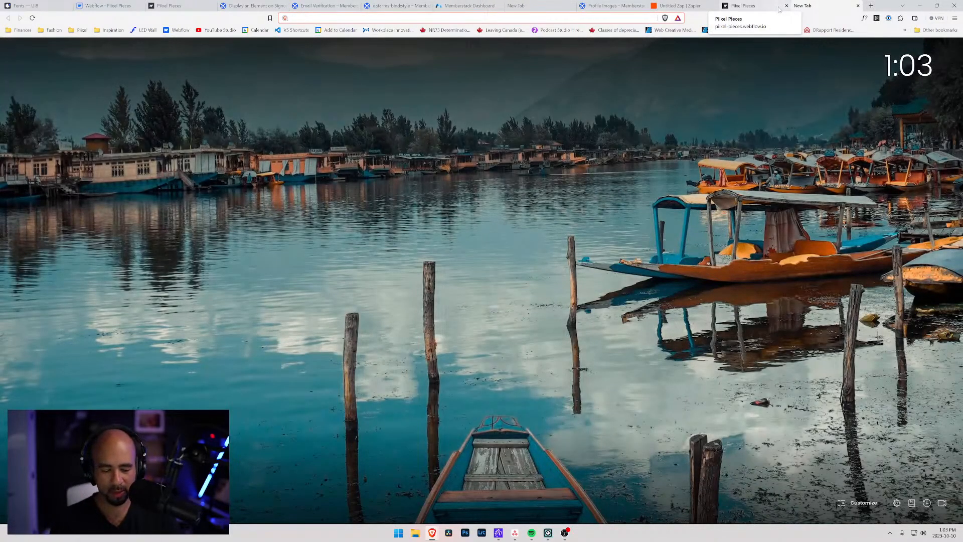
Run a speedtest.net test reaching about 947 Mbps, then close its tab.
{"action": "type", "text": "speed"}
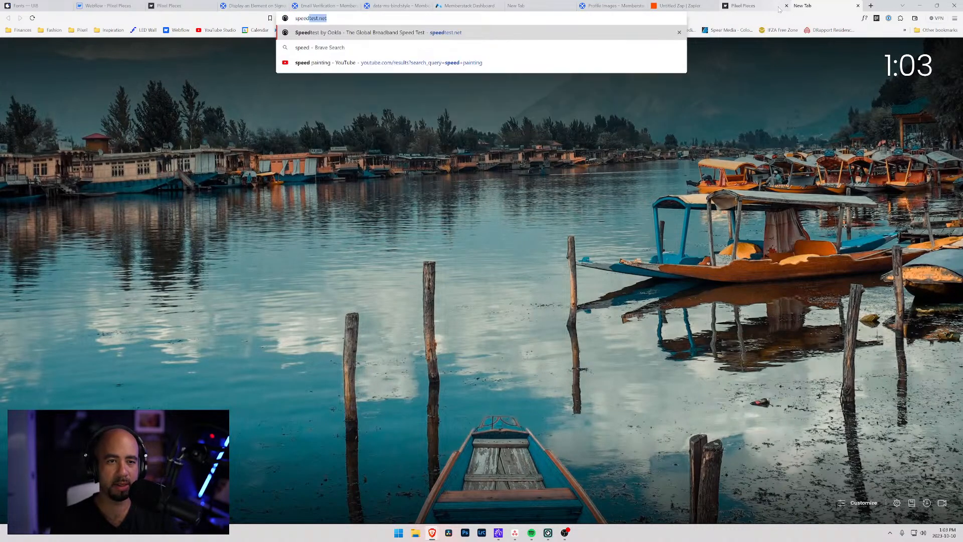
{"action": "key", "text": "Return"}
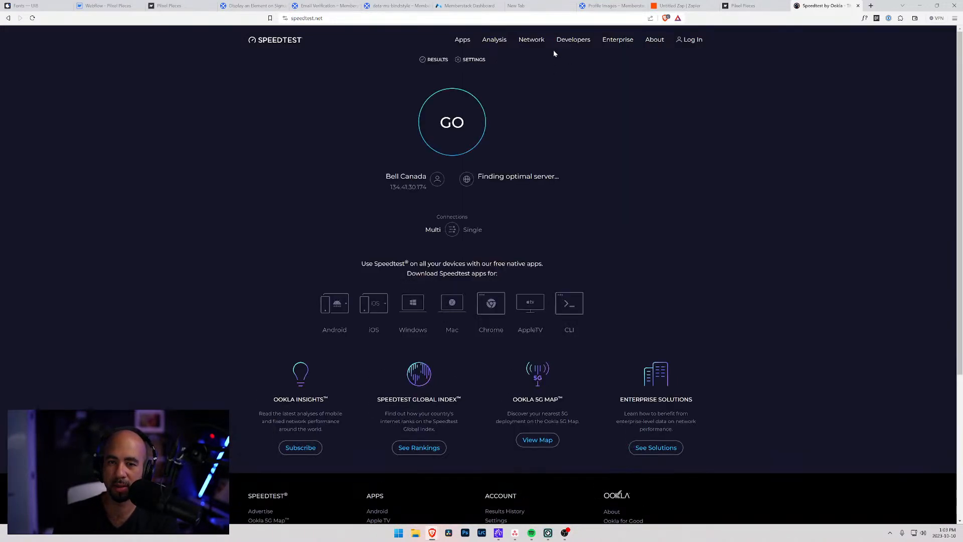
{"action": "left_click", "coordinate": [454, 114]}
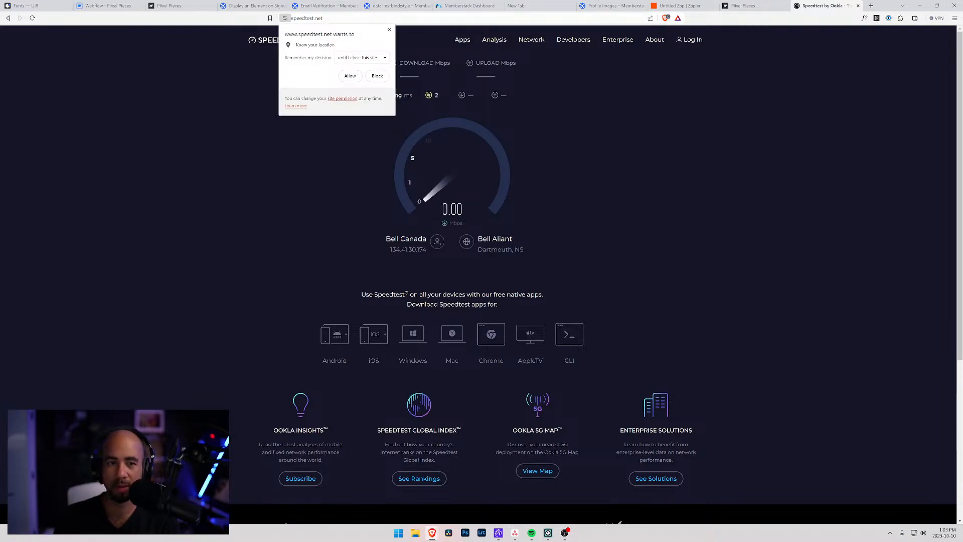
{"action": "left_click", "coordinate": [389, 30]}
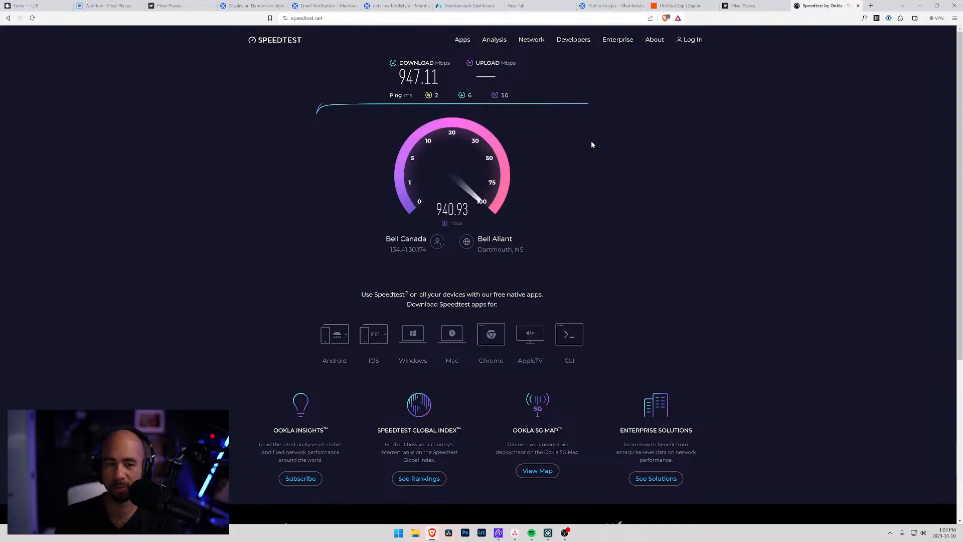
{"action": "left_click", "coordinate": [858, 5]}
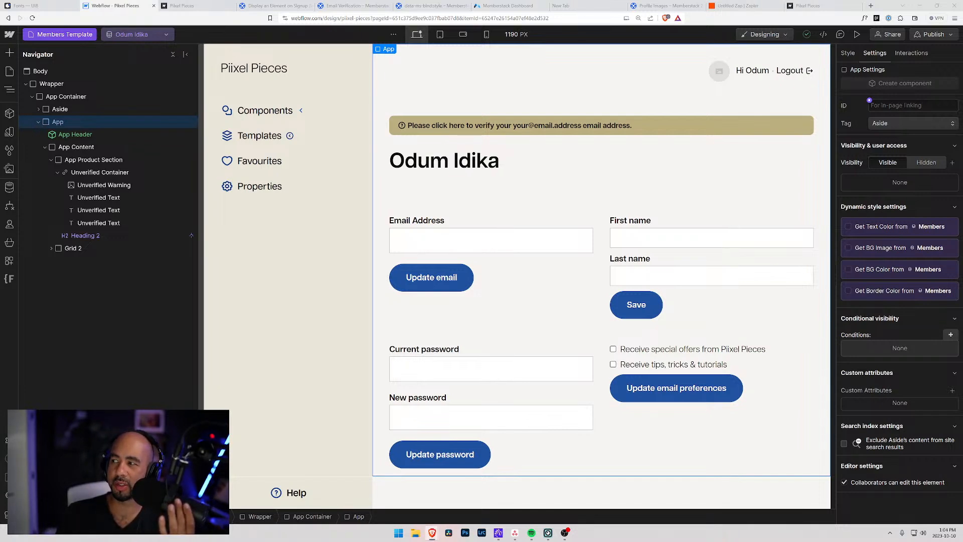
Close the Email Verification, Display an Element on Signup and data-ms-bind:style tabs, keeping Profile Images.
{"action": "left_click", "coordinate": [353, 6]}
{"action": "left_click", "coordinate": [433, 5]}
{"action": "left_click_drag", "start_coordinate": [662, 5], "coordinate": [273, 4]}
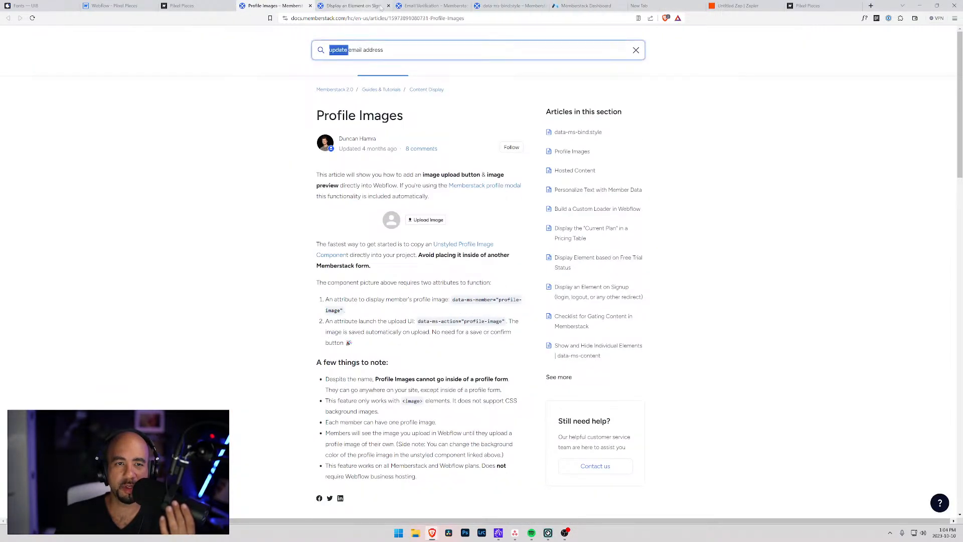
{"action": "left_click", "coordinate": [467, 6]}
{"action": "left_click", "coordinate": [392, 7]}
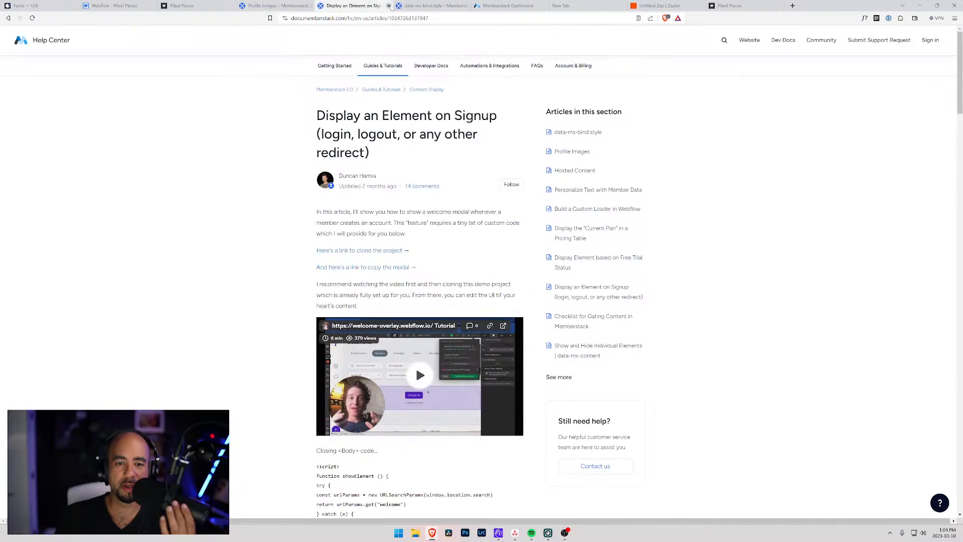
{"action": "left_click", "coordinate": [388, 6]}
{"action": "left_click", "coordinate": [388, 5]}
{"action": "left_click", "coordinate": [306, 4]}
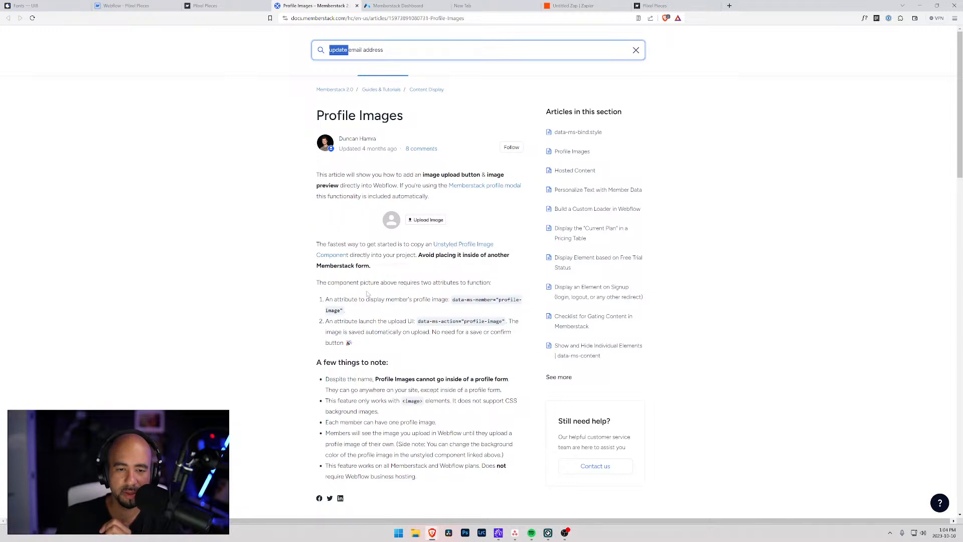
Read the Profile Images article and its linked profile modal page, then switch to the members list.
{"action": "scroll", "coordinate": [448, 317], "scroll_direction": "down", "scroll_amount": 2}
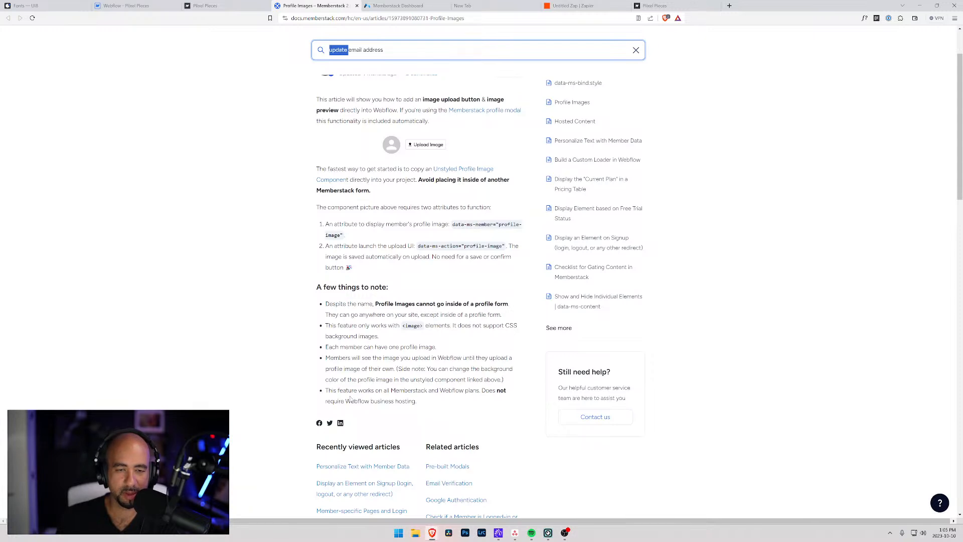
{"action": "left_click", "coordinate": [475, 112]}
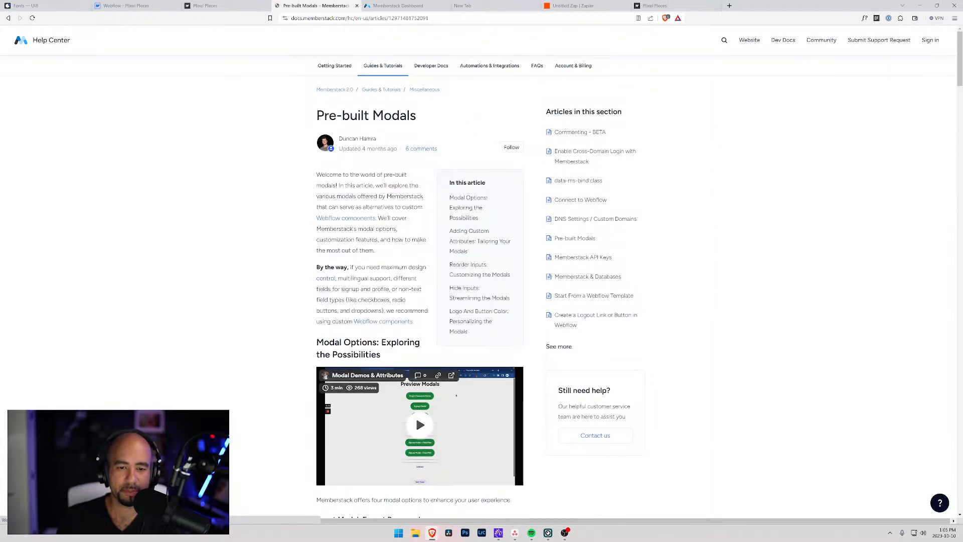
{"action": "key", "text": "alt+Left"}
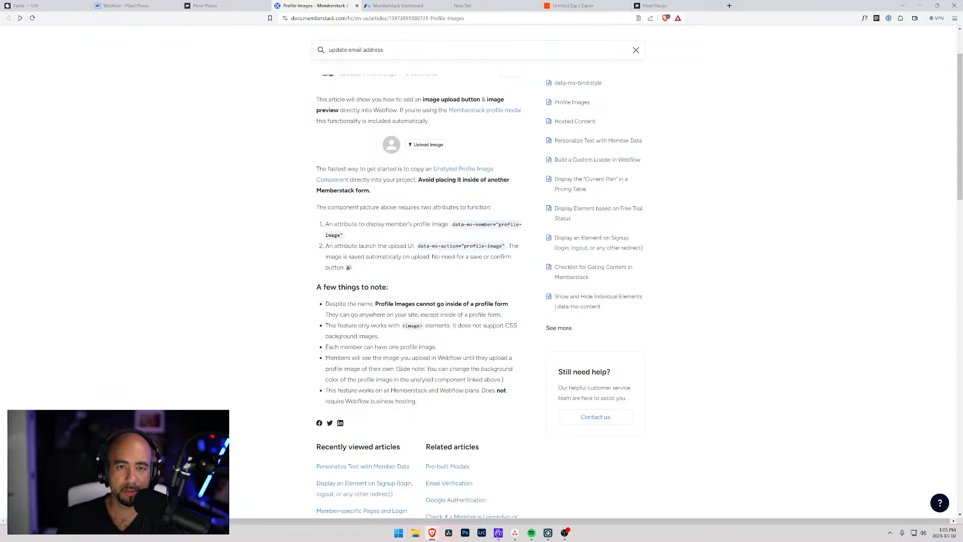
{"action": "left_click", "coordinate": [408, 4]}
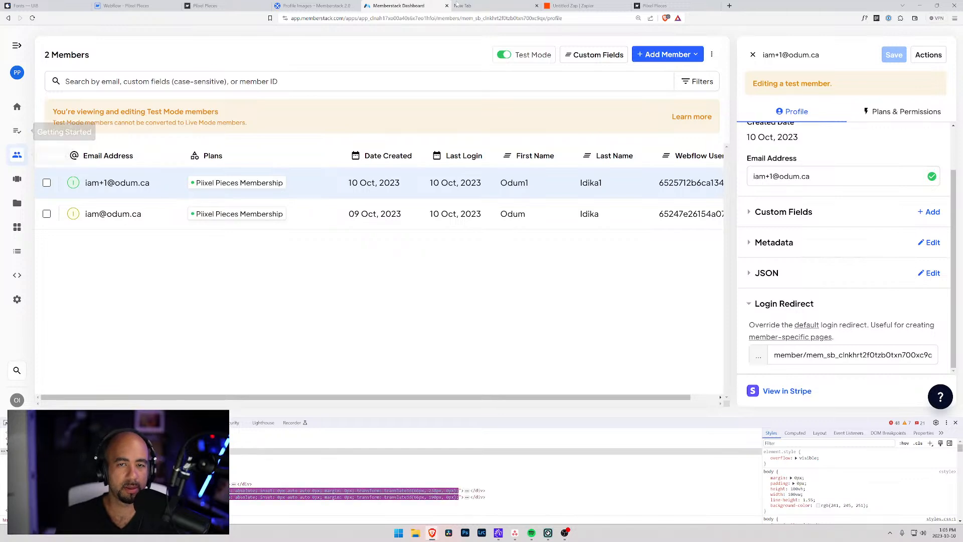
Recheck the Profile Images article, then open the Components gallery from the Dashboard sidebar.
{"action": "left_click", "coordinate": [316, 6]}
{"action": "left_click", "coordinate": [417, 4]}
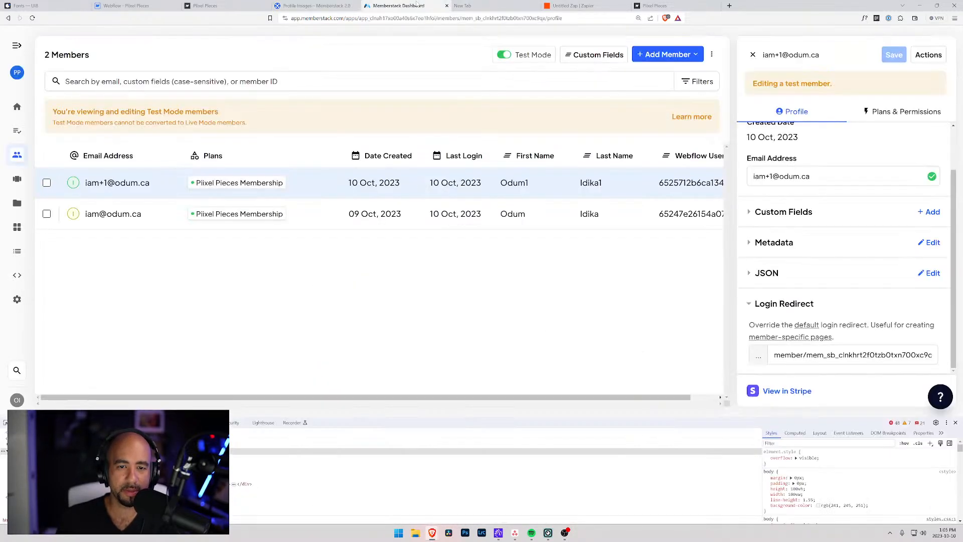
{"action": "left_click", "coordinate": [316, 6]}
{"action": "scroll", "coordinate": [417, 301], "scroll_direction": "down", "scroll_amount": 2}
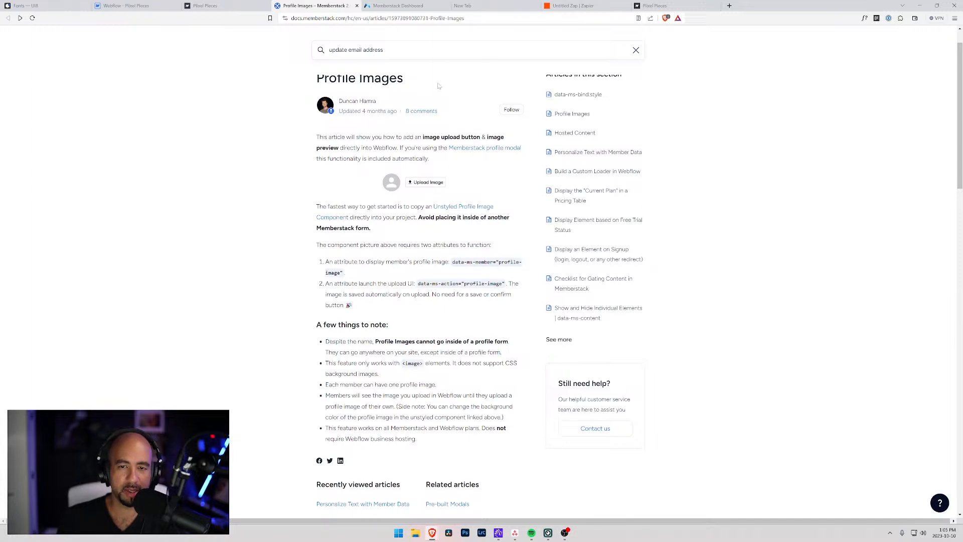
{"action": "left_click", "coordinate": [387, 6]}
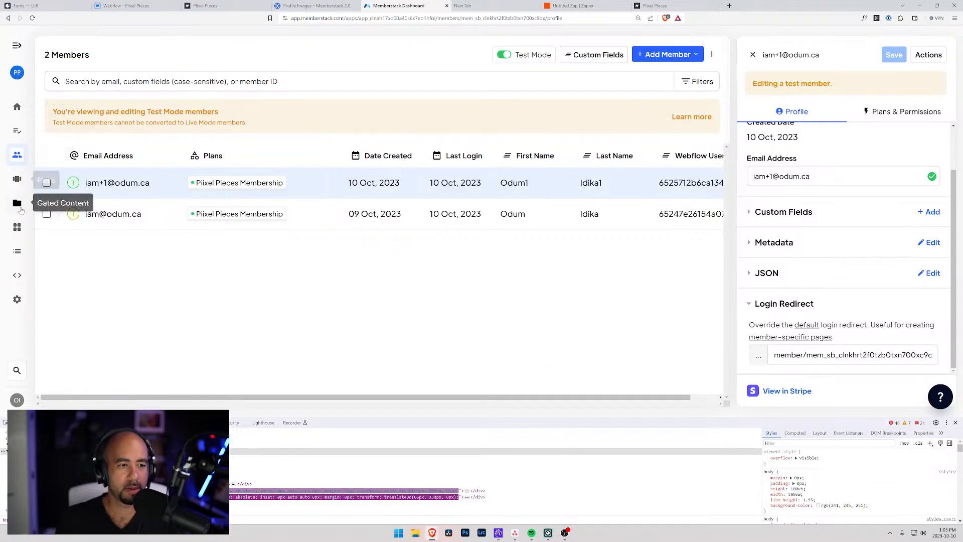
{"action": "left_click", "coordinate": [17, 229]}
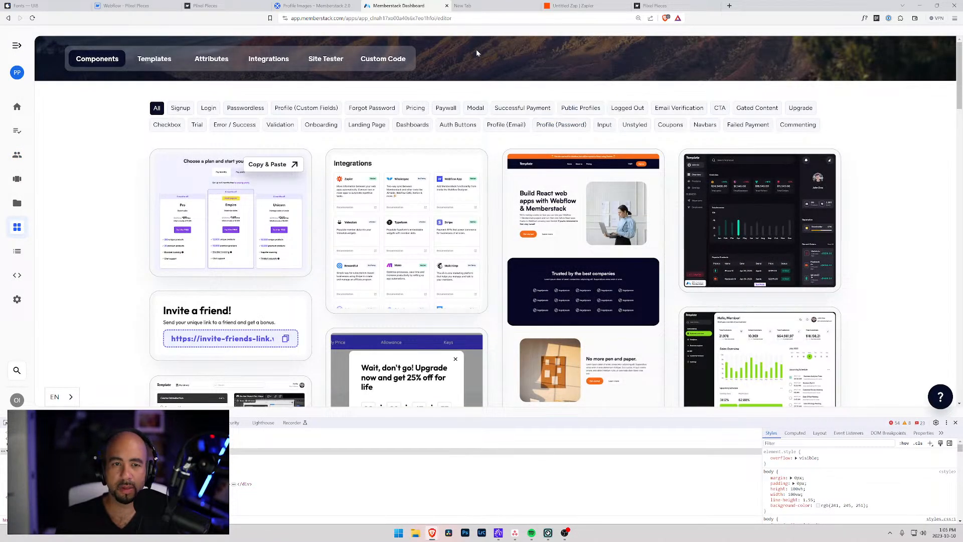
{"action": "left_click", "coordinate": [229, 60]}
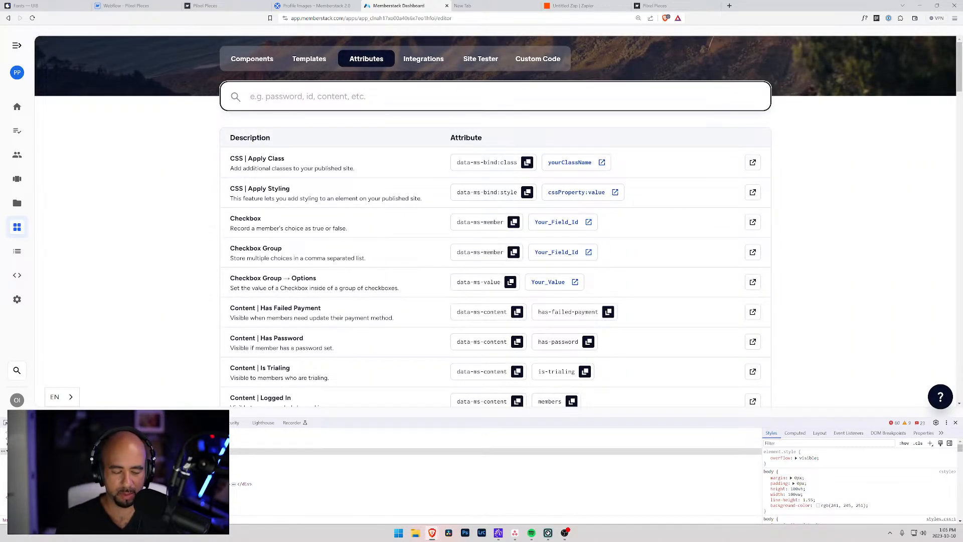
{"action": "type", "text": "profile"}
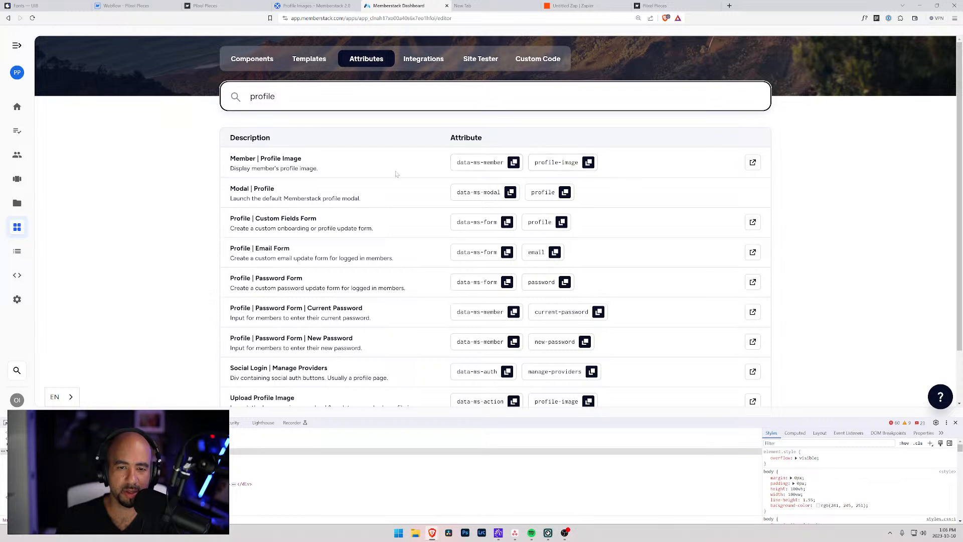
{"action": "scroll", "coordinate": [330, 269], "scroll_direction": "down", "scroll_amount": 2}
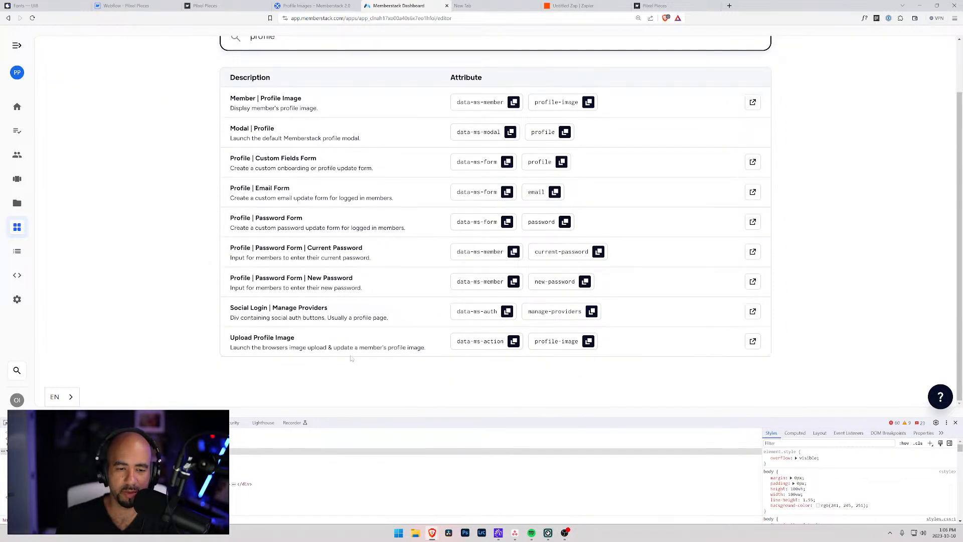
{"action": "left_click_drag", "start_coordinate": [243, 347], "coordinate": [427, 359]}
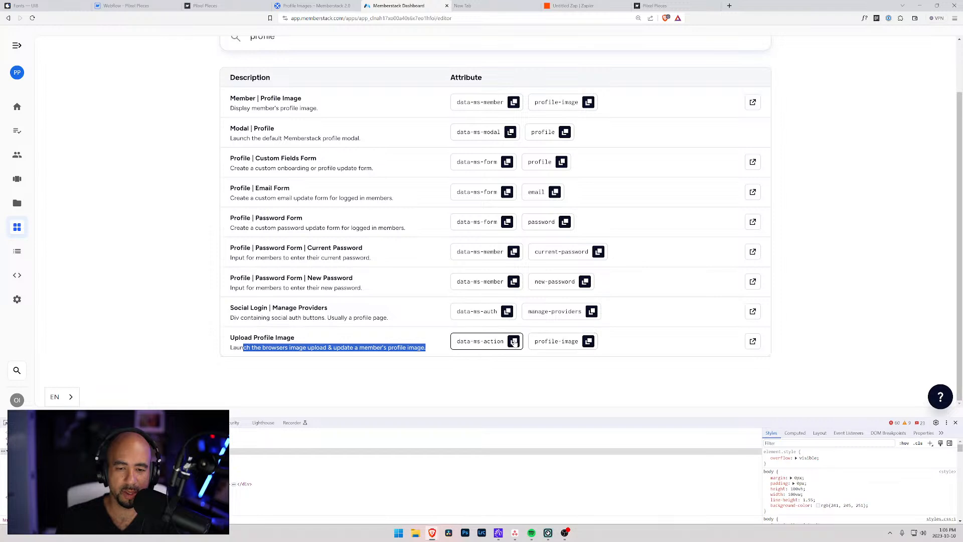
{"action": "scroll", "coordinate": [441, 332], "scroll_direction": "up", "scroll_amount": 2}
{"action": "left_click", "coordinate": [243, 58]}
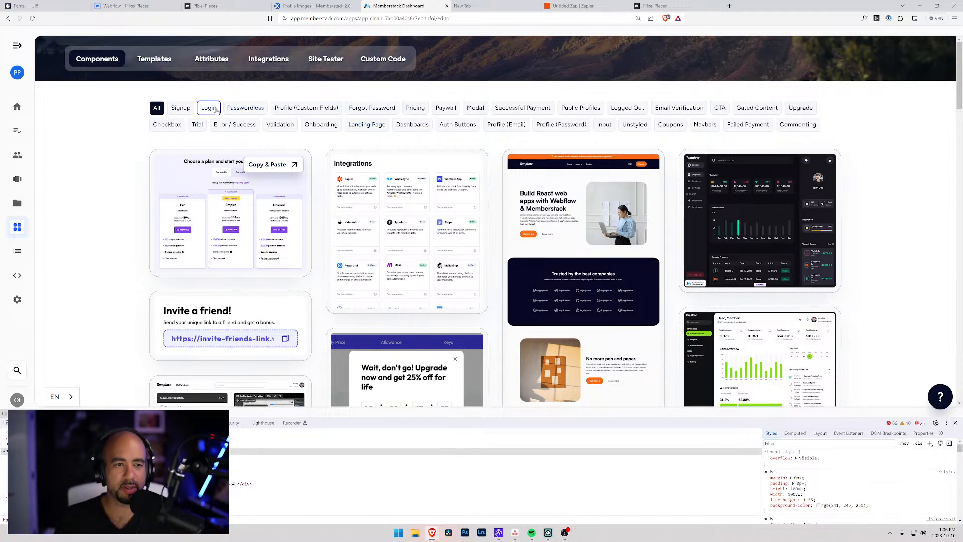
Filter Memberstack components to Profile (Custom Fields) and open Unstyled Profile Image Upload's Copy & Paste.
{"action": "left_click", "coordinate": [306, 108]}
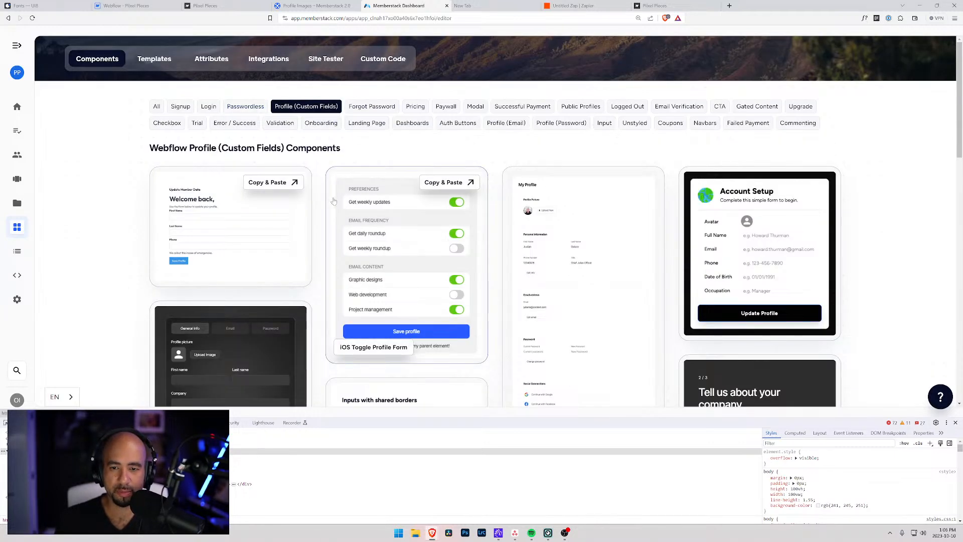
{"action": "scroll", "coordinate": [520, 224], "scroll_direction": "down", "scroll_amount": 6}
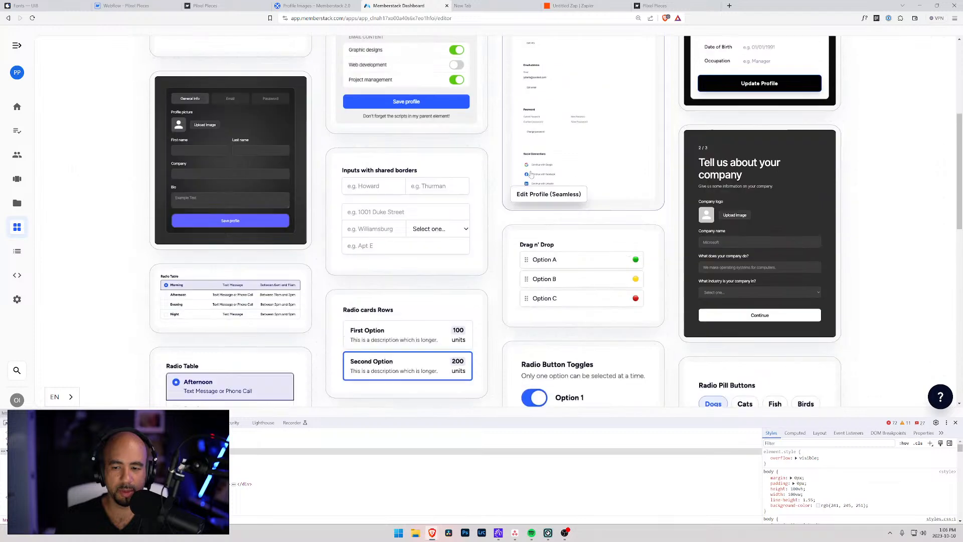
{"action": "scroll", "coordinate": [531, 174], "scroll_direction": "down", "scroll_amount": 3}
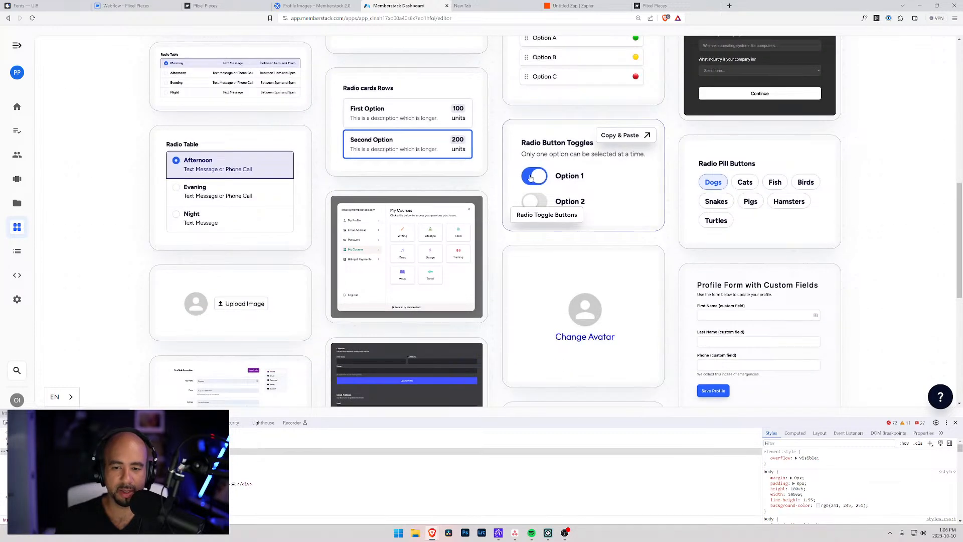
{"action": "scroll", "coordinate": [531, 177], "scroll_direction": "down", "scroll_amount": 3}
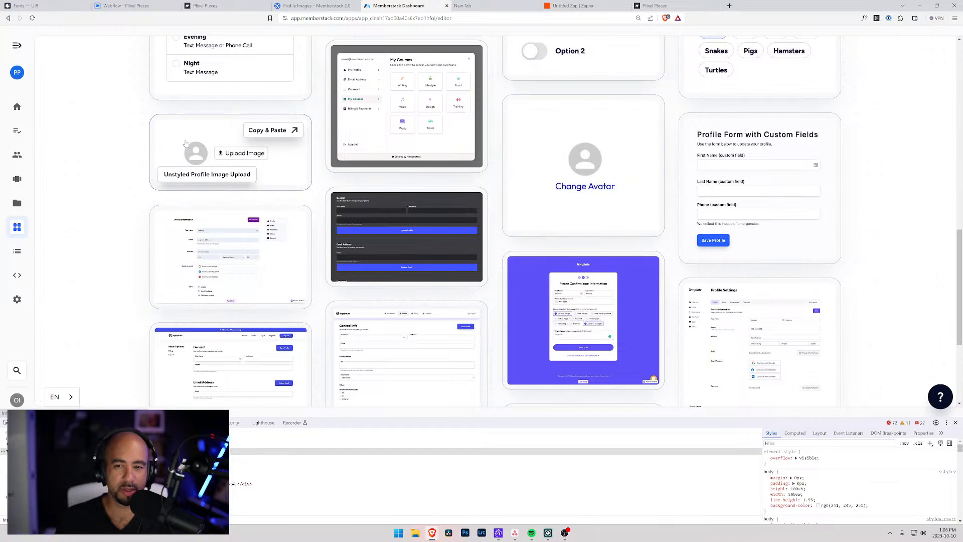
{"action": "left_click", "coordinate": [276, 136]}
{"action": "left_click", "coordinate": [126, 6]}
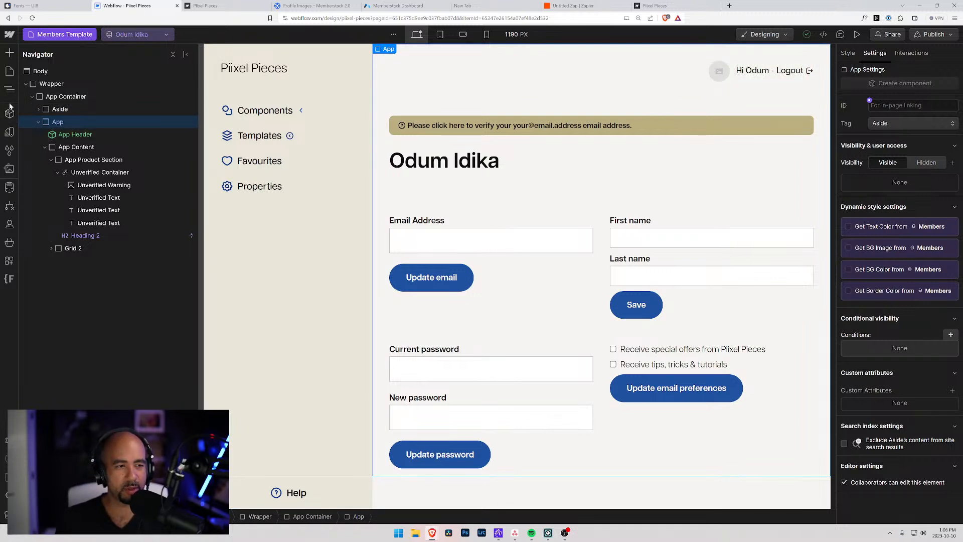
Open the Account page, select its My account heading and paste after it.
{"action": "left_click", "coordinate": [9, 72]}
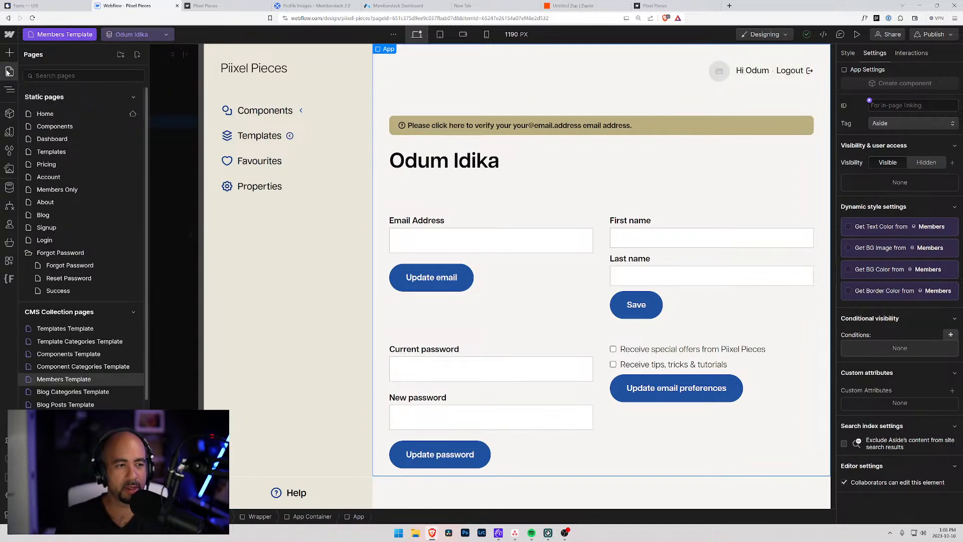
{"action": "left_click", "coordinate": [52, 178]}
{"action": "left_click", "coordinate": [454, 127]}
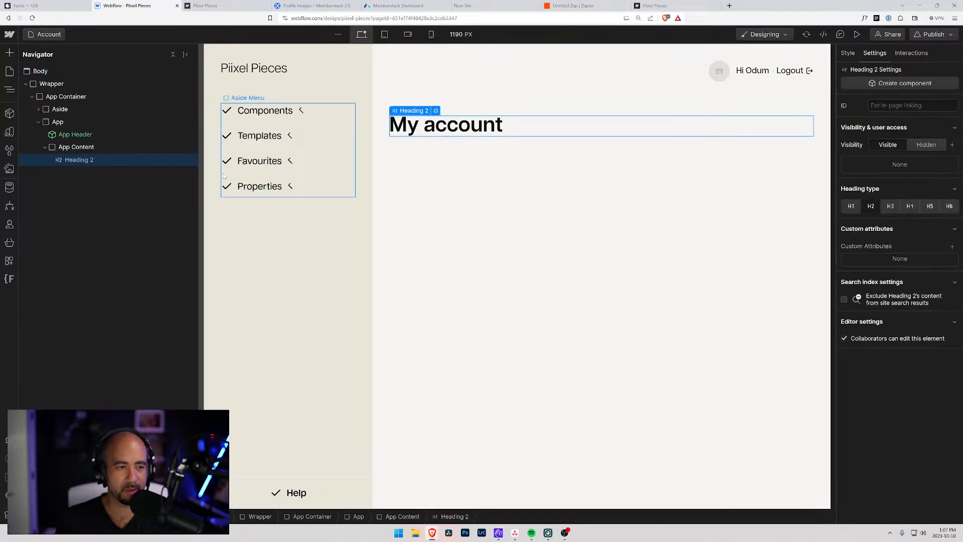
{"action": "key", "text": "ctrl+v"}
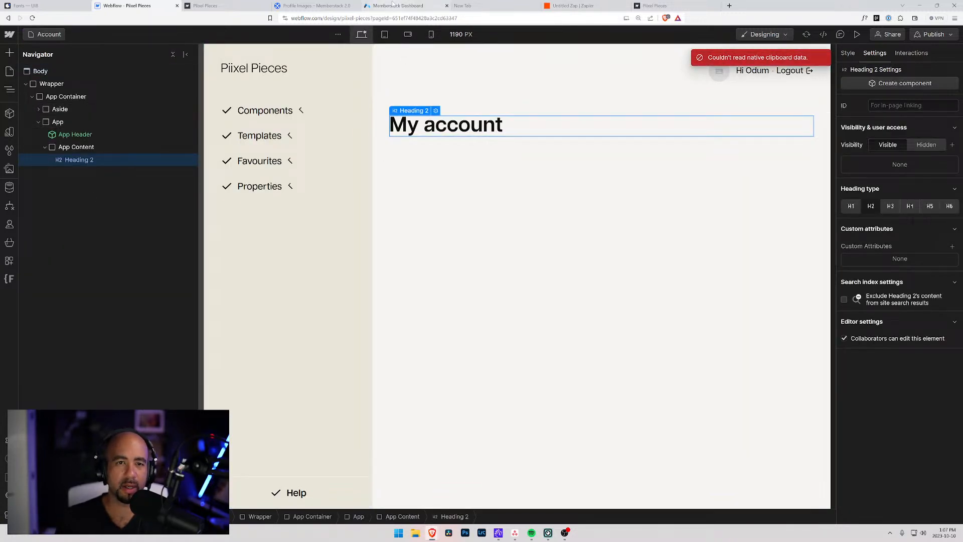
Copy the Memberstack profile image upload component and paste it below My account.
{"action": "left_click", "coordinate": [392, 5]}
{"action": "left_click", "coordinate": [762, 136]}
{"action": "left_click", "coordinate": [127, 7]}
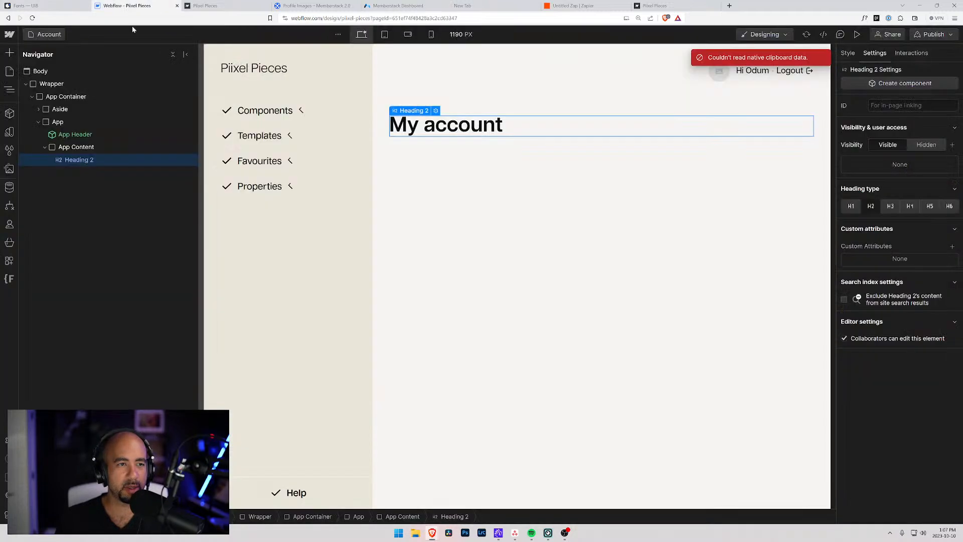
{"action": "key", "text": "ctrl+v"}
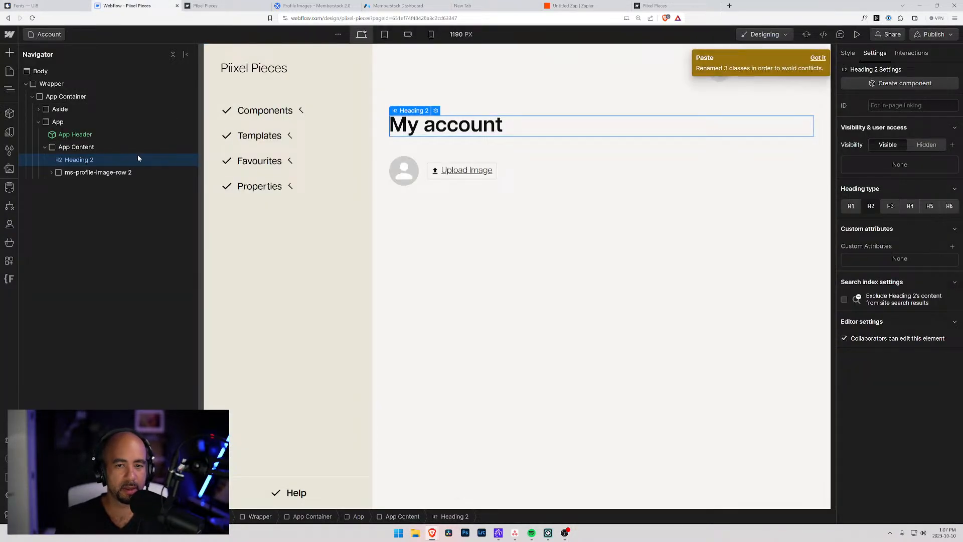
{"action": "left_click", "coordinate": [429, 182]}
{"action": "left_click", "coordinate": [51, 173]}
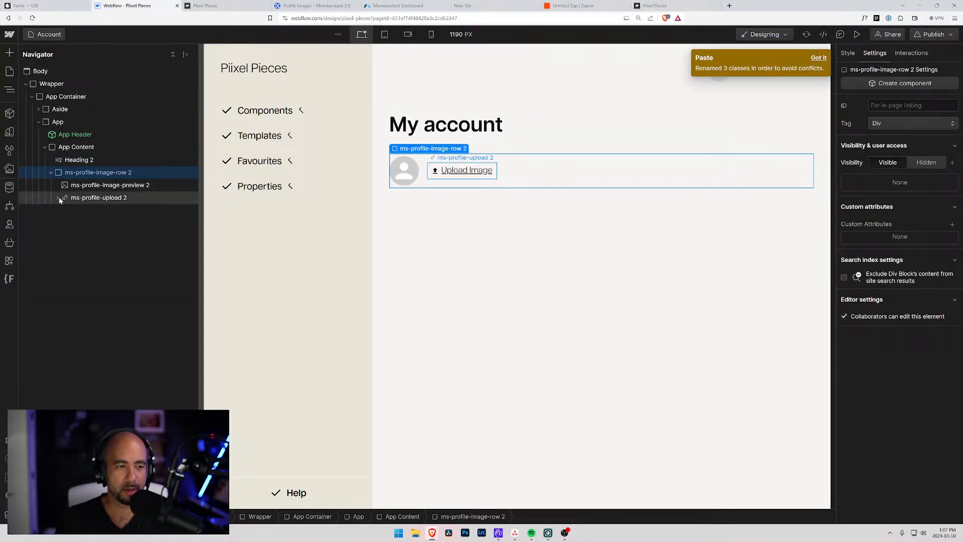
{"action": "left_click", "coordinate": [58, 198]}
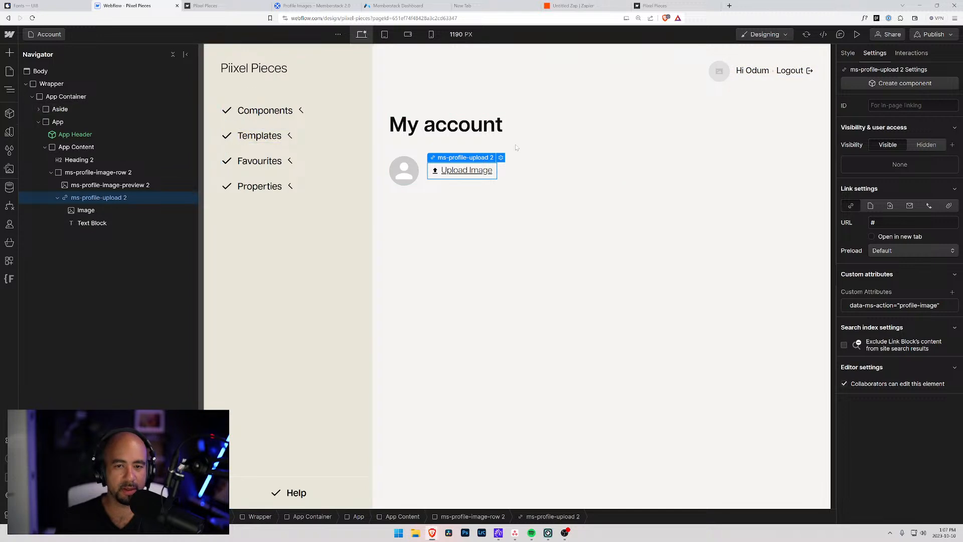
Compare with the live account page and inspect the upload link's data-ms-action attribute.
{"action": "left_click", "coordinate": [221, 6]}
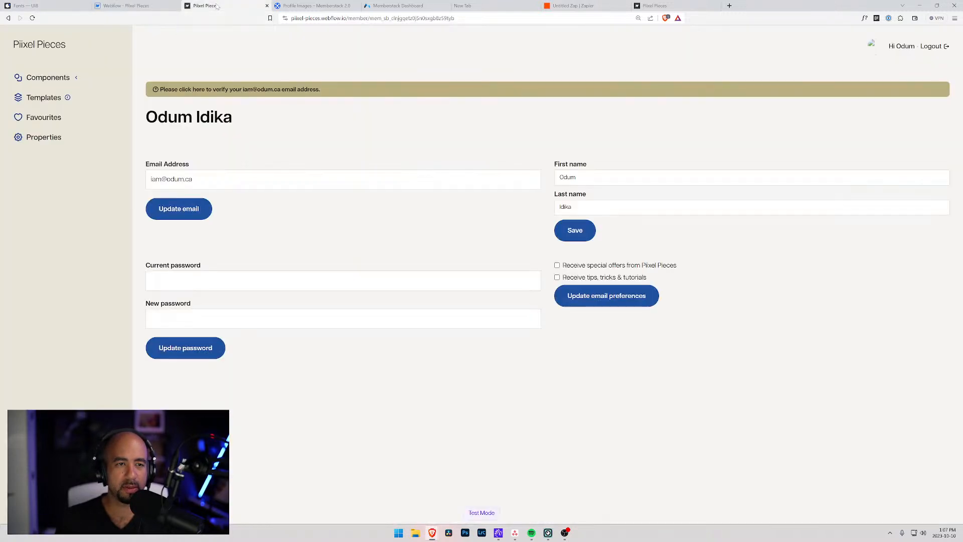
{"action": "left_click", "coordinate": [145, 6]}
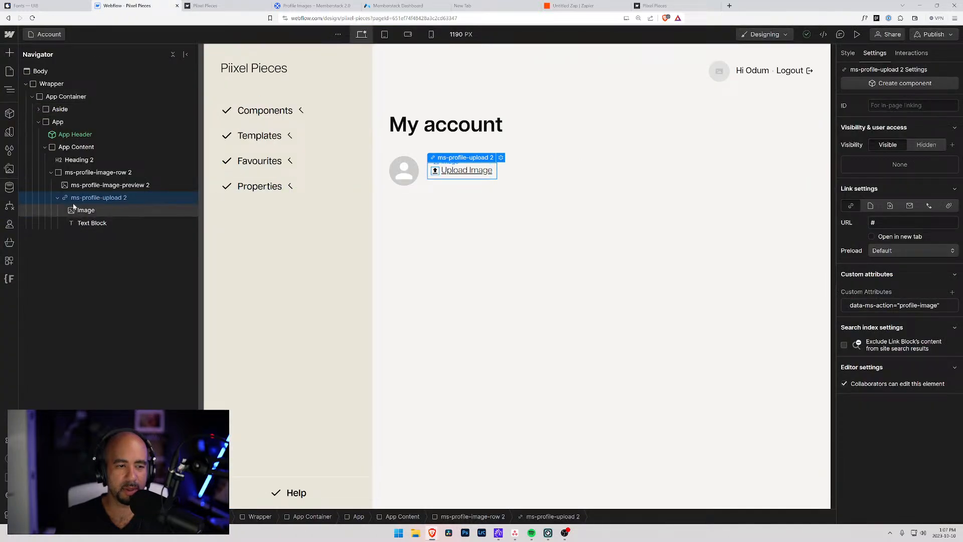
{"action": "left_click", "coordinate": [73, 174]}
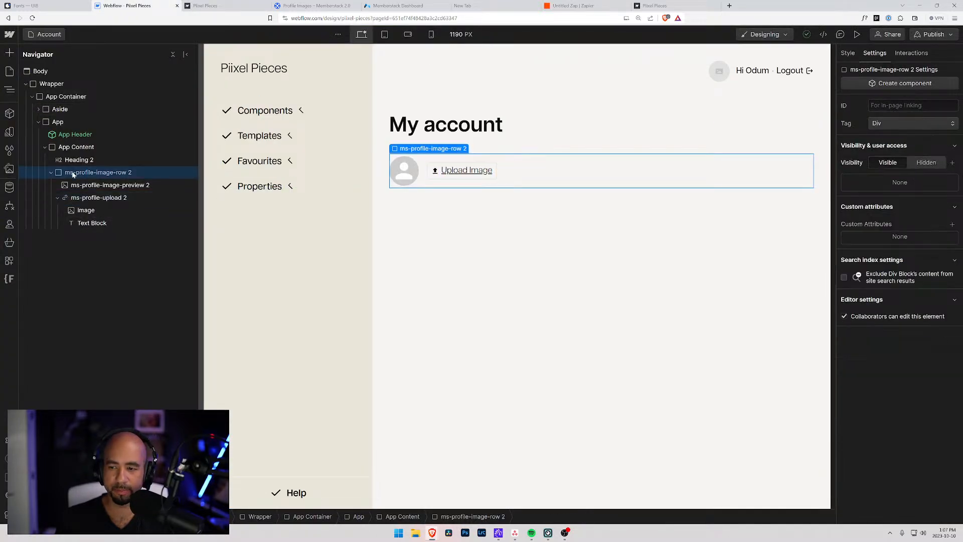
{"action": "left_click", "coordinate": [77, 187]}
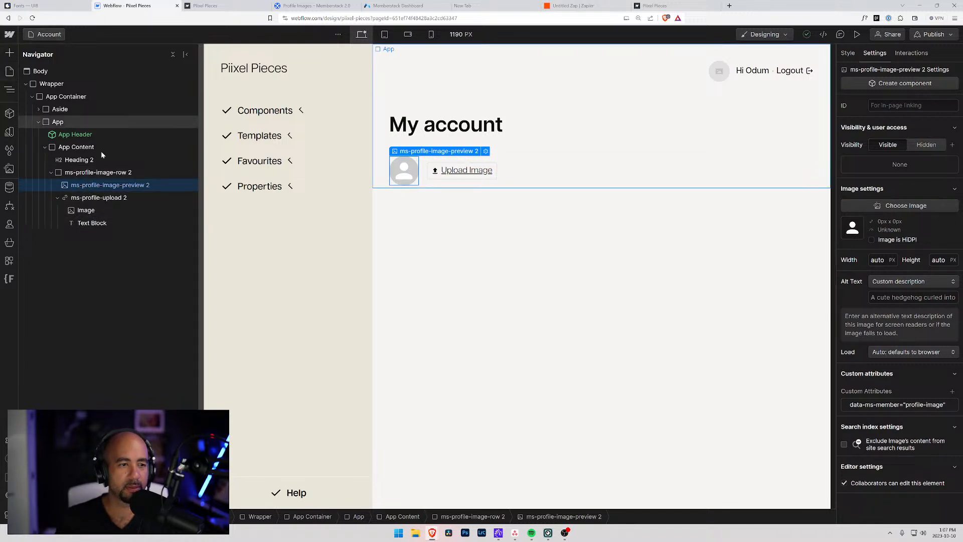
{"action": "left_click", "coordinate": [107, 198]}
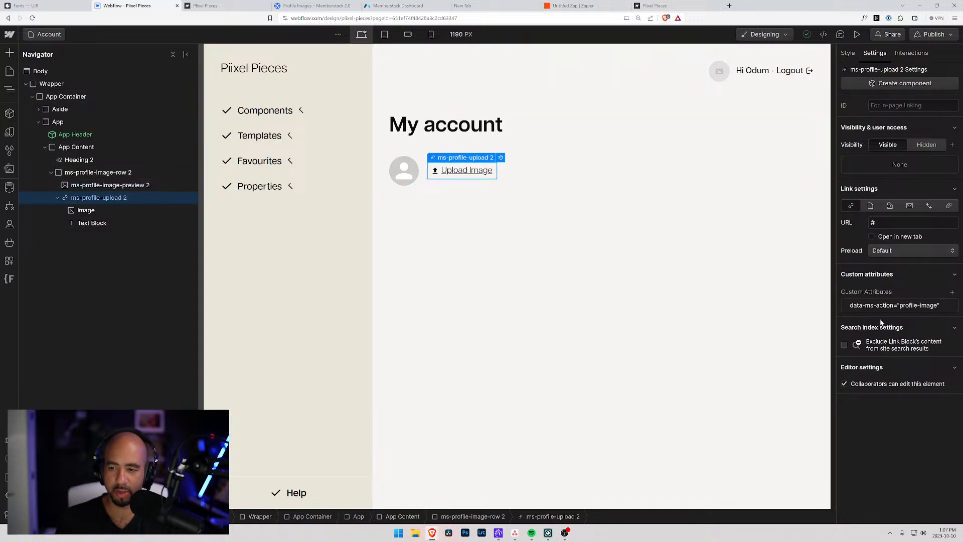
{"action": "left_click", "coordinate": [882, 305]}
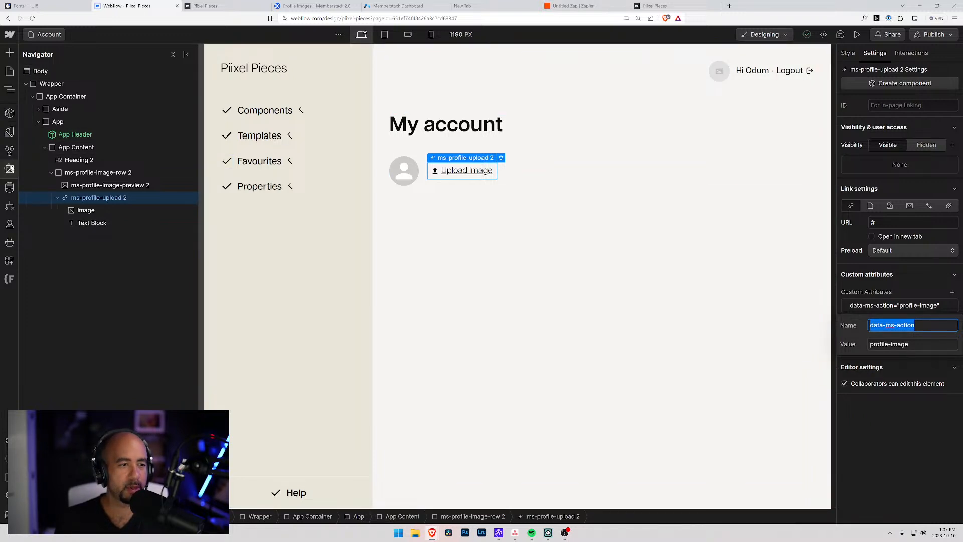
{"action": "left_click", "coordinate": [9, 71]}
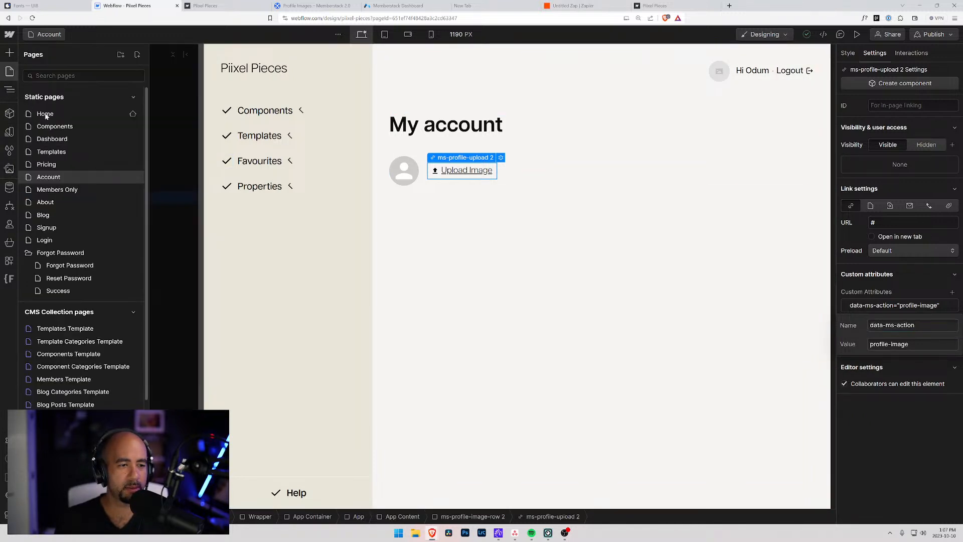
On Members Template, add a custom attribute named data-ms-action to the App Header's user avatar.
{"action": "left_click", "coordinate": [54, 380]}
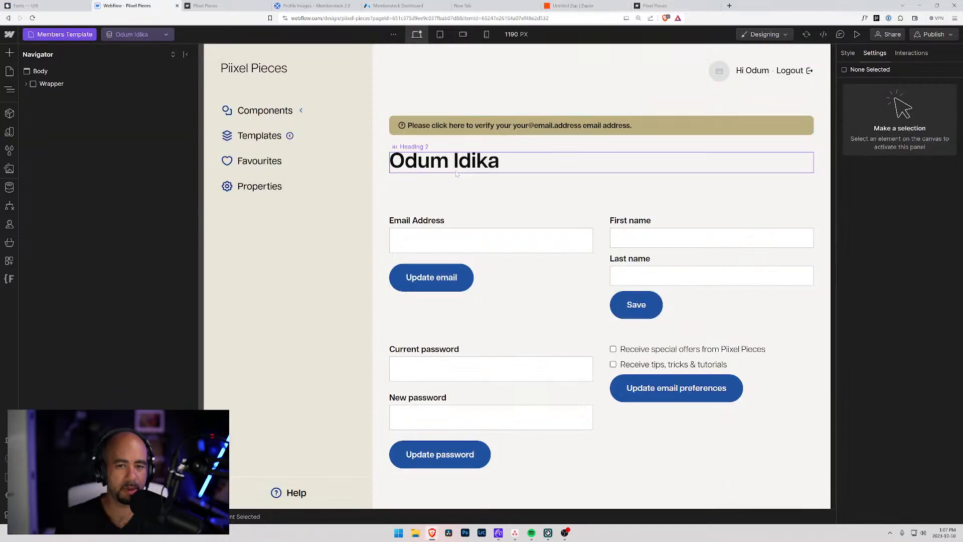
{"action": "left_click", "coordinate": [725, 71]}
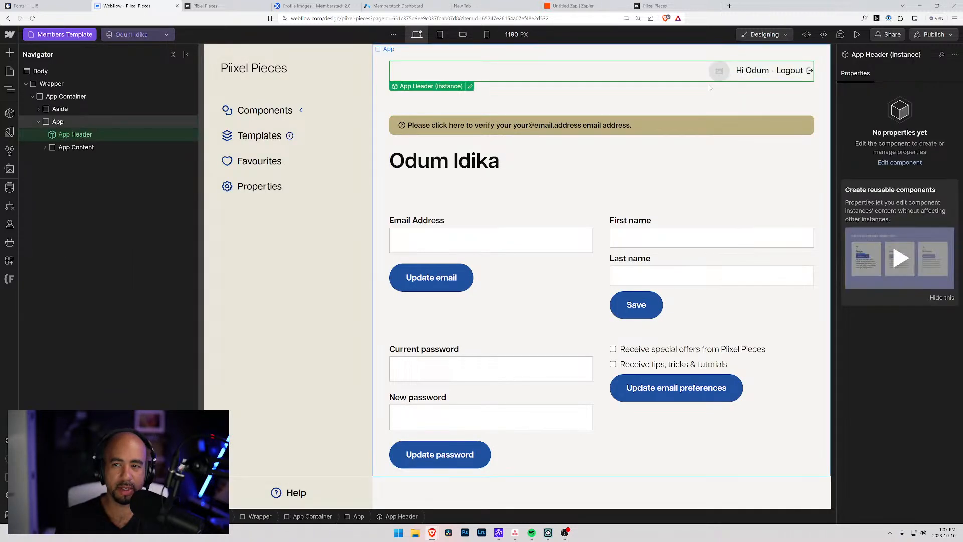
{"action": "left_click", "coordinate": [471, 87]}
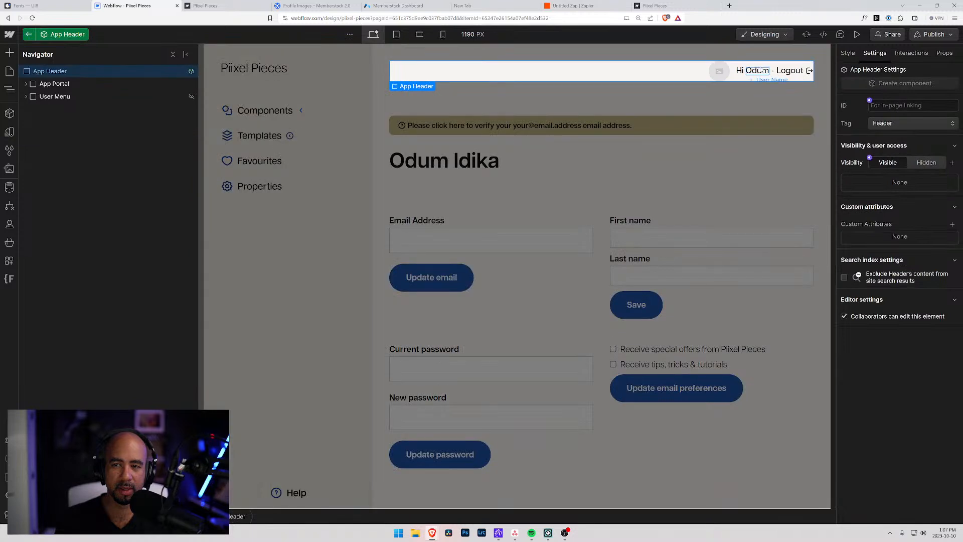
{"action": "left_click", "coordinate": [717, 71]}
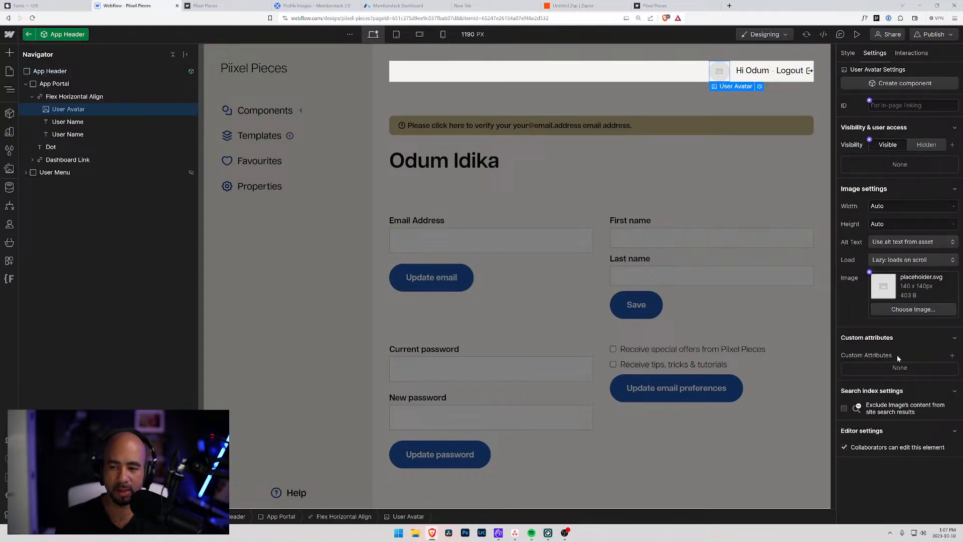
{"action": "left_click", "coordinate": [952, 355]}
{"action": "left_click", "coordinate": [952, 355]}
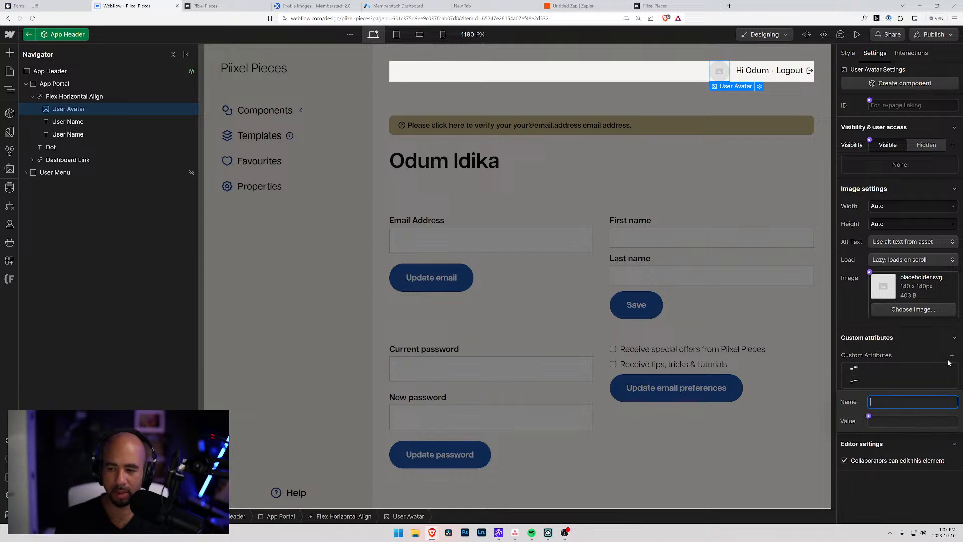
{"action": "left_click", "coordinate": [952, 356]}
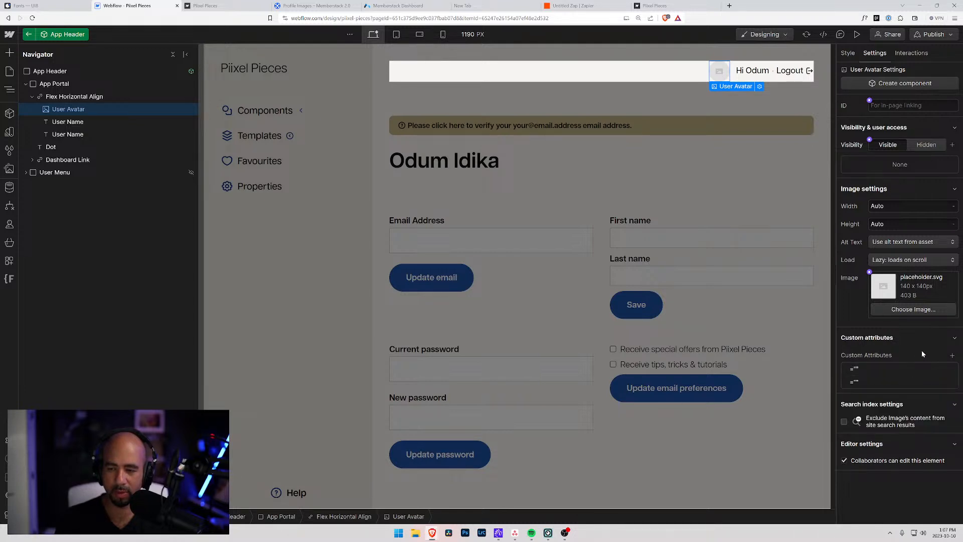
{"action": "left_click", "coordinate": [952, 381]}
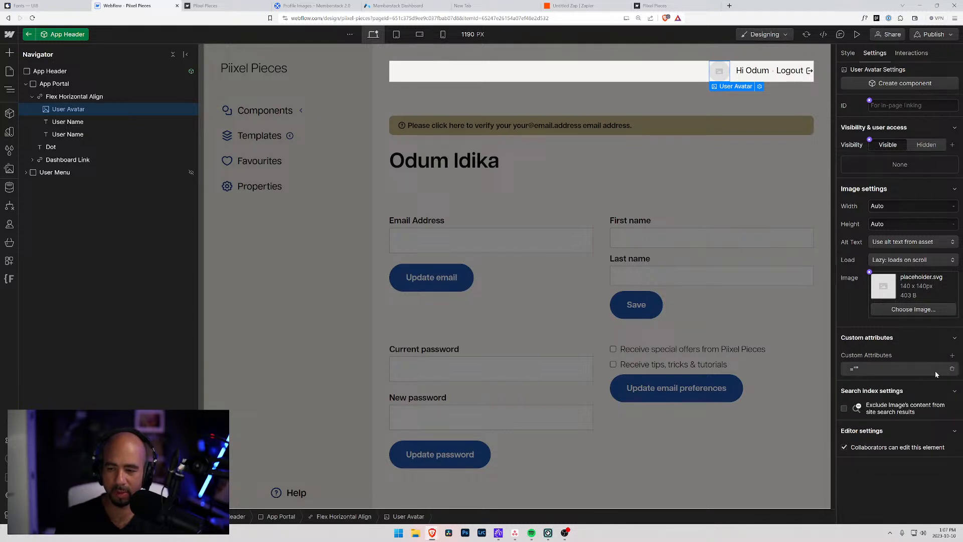
{"action": "left_click", "coordinate": [909, 370]}
{"action": "key", "text": "ctrl+v"}
{"action": "key", "text": "Tab"}
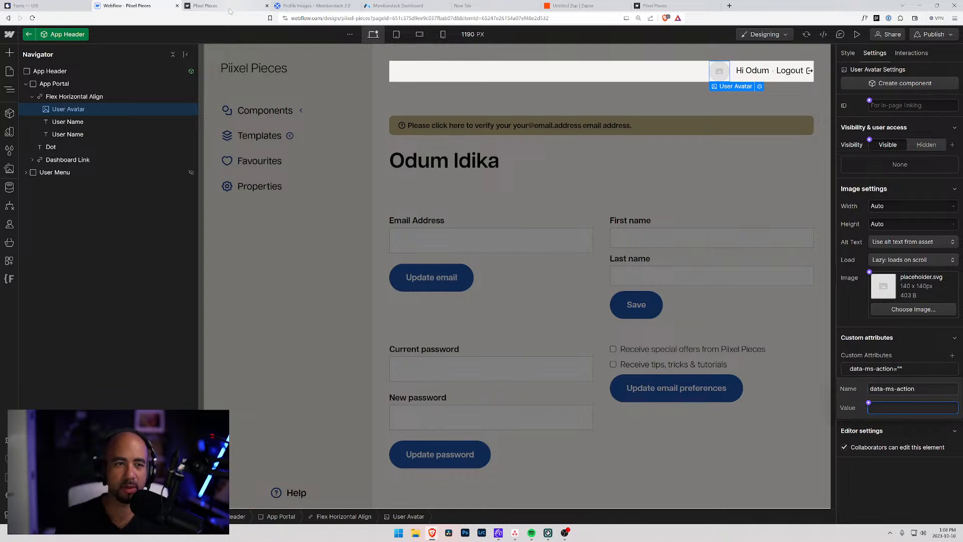
Rename the avatar attribute to data-profile-member with value profile-image, copied from the help article.
{"action": "left_click", "coordinate": [311, 6]}
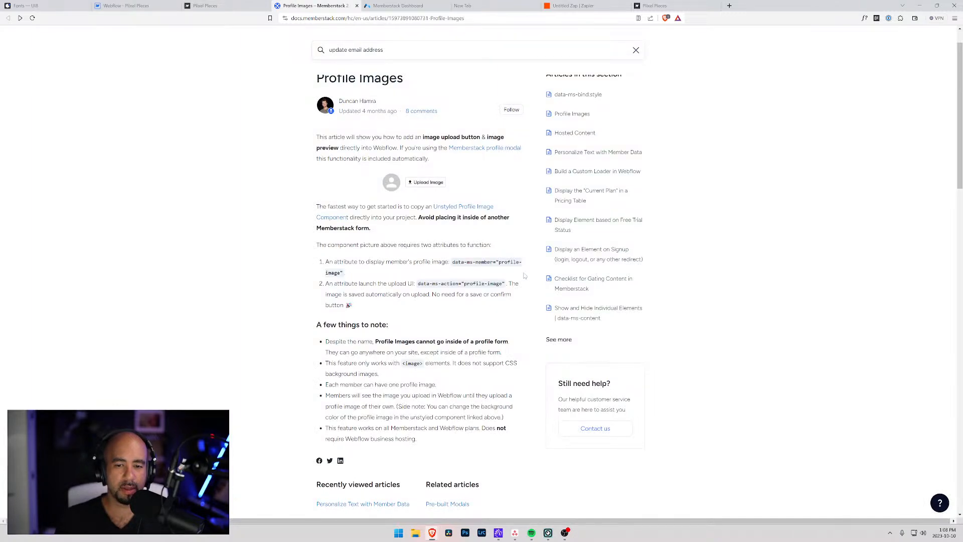
{"action": "left_click_drag", "start_coordinate": [499, 262], "coordinate": [343, 272]}
{"action": "key", "text": "ctrl+c"}
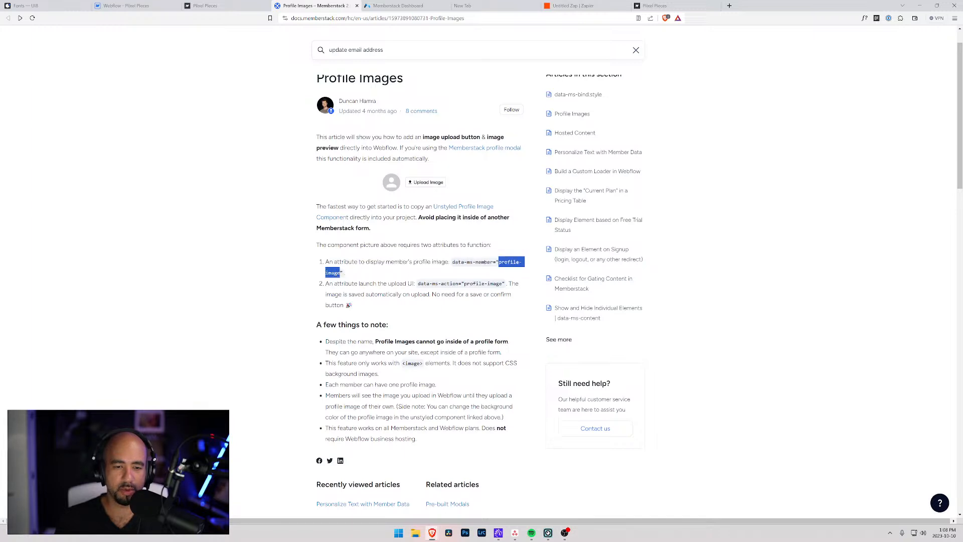
{"action": "left_click", "coordinate": [125, 5]}
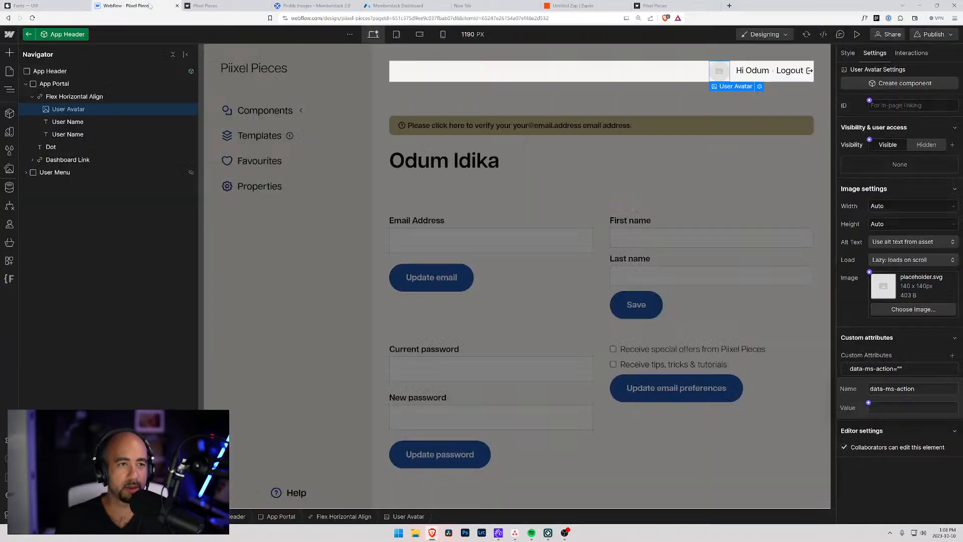
{"action": "left_click_drag", "start_coordinate": [916, 389], "coordinate": [885, 389]}
{"action": "type", "text": "po"}
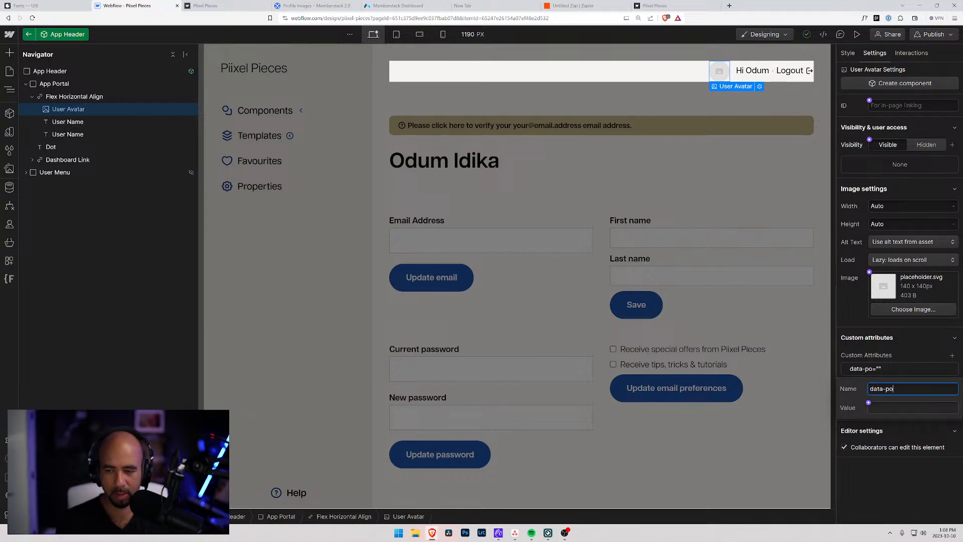
{"action": "key", "text": "BackSpace"}
{"action": "type", "text": "rofile-m"}
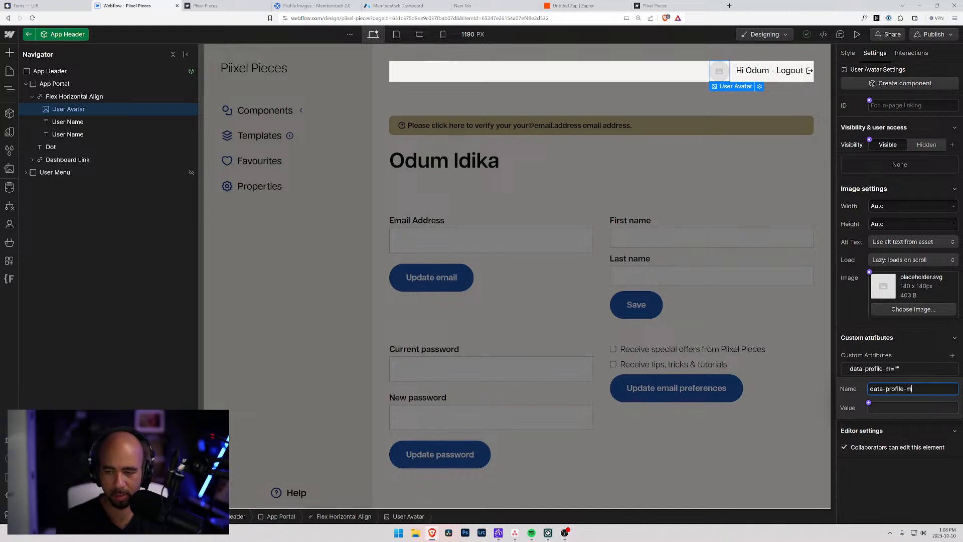
{"action": "type", "text": "ember"}
{"action": "key", "text": "Tab"}
{"action": "key", "text": "ctrl+v"}
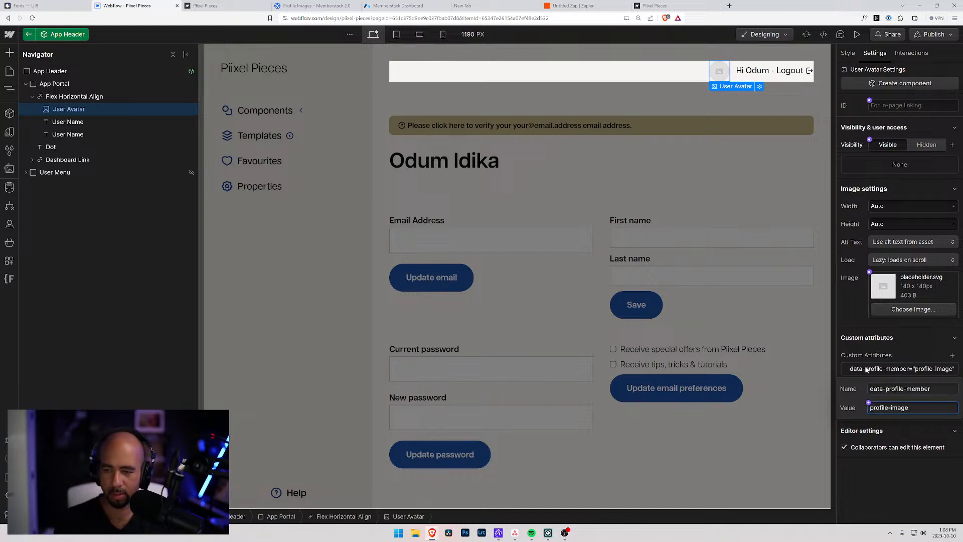
{"action": "left_click", "coordinate": [430, 4]}
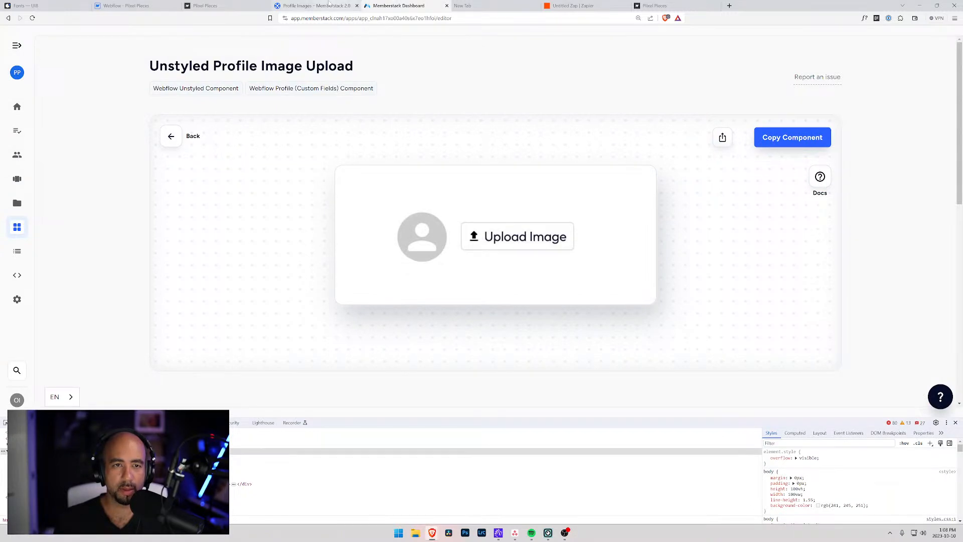
Search Memberstack attributes for 'profile' and copy the data-ms-member attribute name.
{"action": "scroll", "coordinate": [174, 142], "scroll_direction": "up", "scroll_amount": 15}
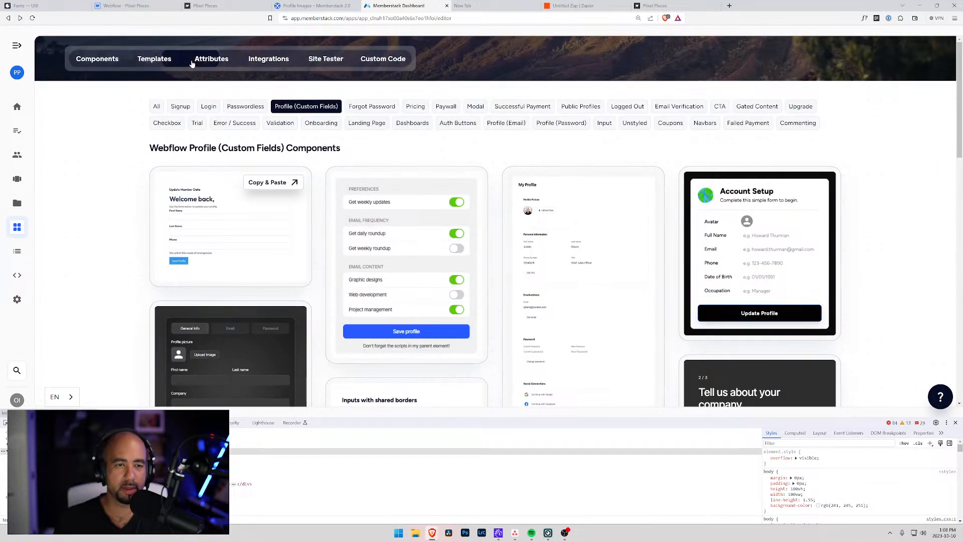
{"action": "left_click", "coordinate": [211, 58]}
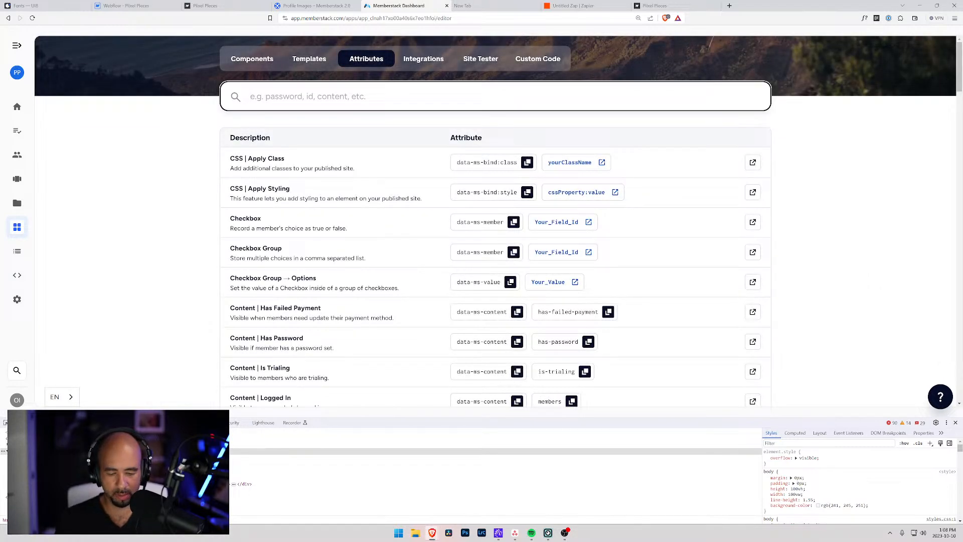
{"action": "type", "text": "profile"}
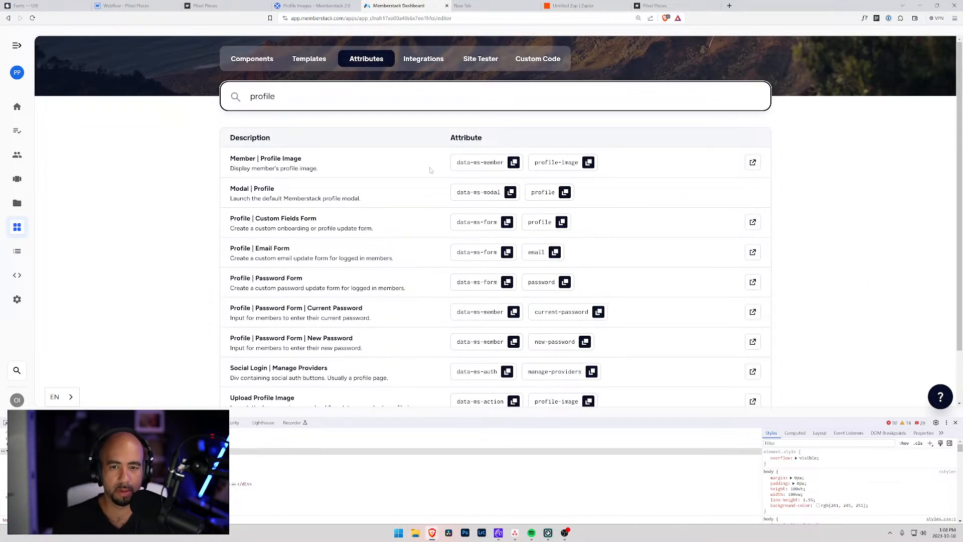
{"action": "left_click", "coordinate": [514, 162]}
{"action": "left_click", "coordinate": [127, 6]}
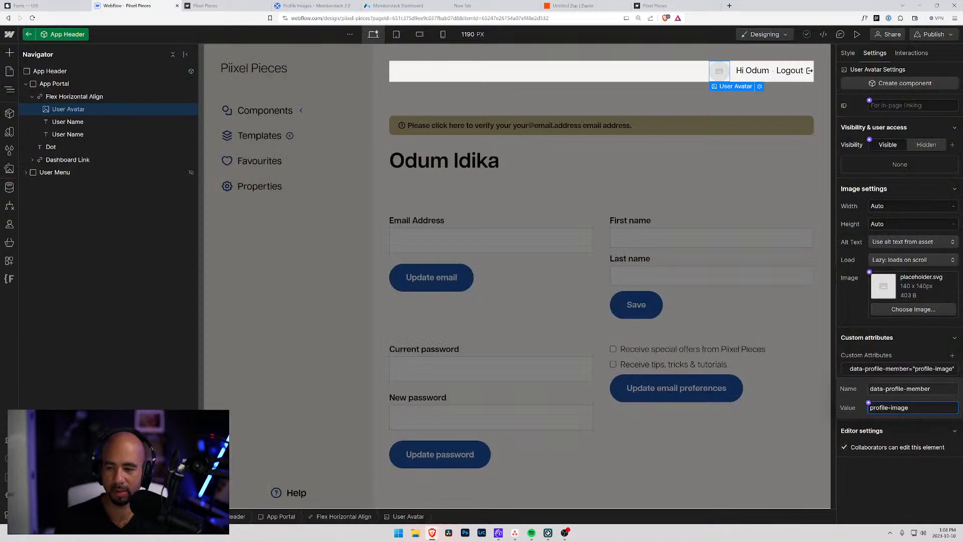
Replace the avatar attribute name with data-ms-member.
{"action": "left_click_drag", "start_coordinate": [934, 388], "coordinate": [789, 387]}
{"action": "key", "text": "ctrl+v"}
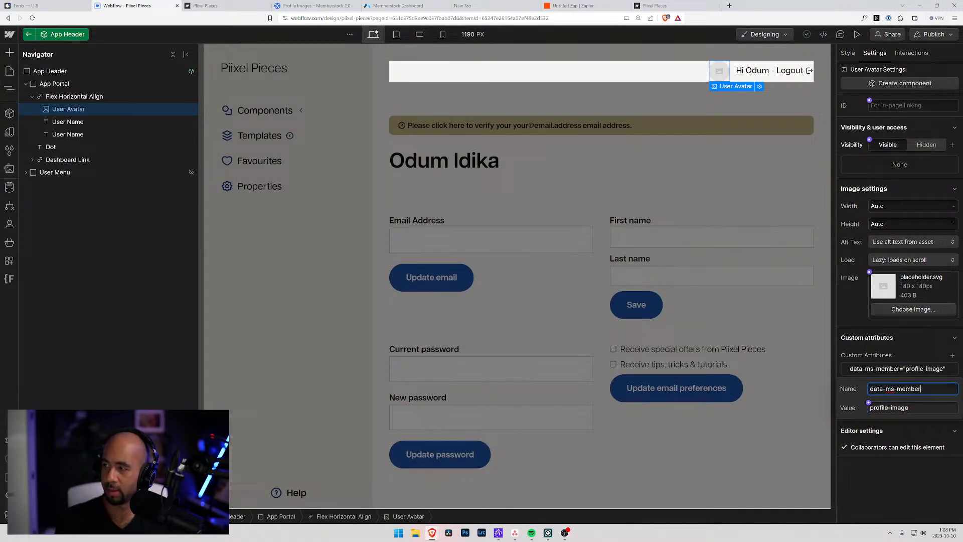
{"action": "key", "text": "Tab"}
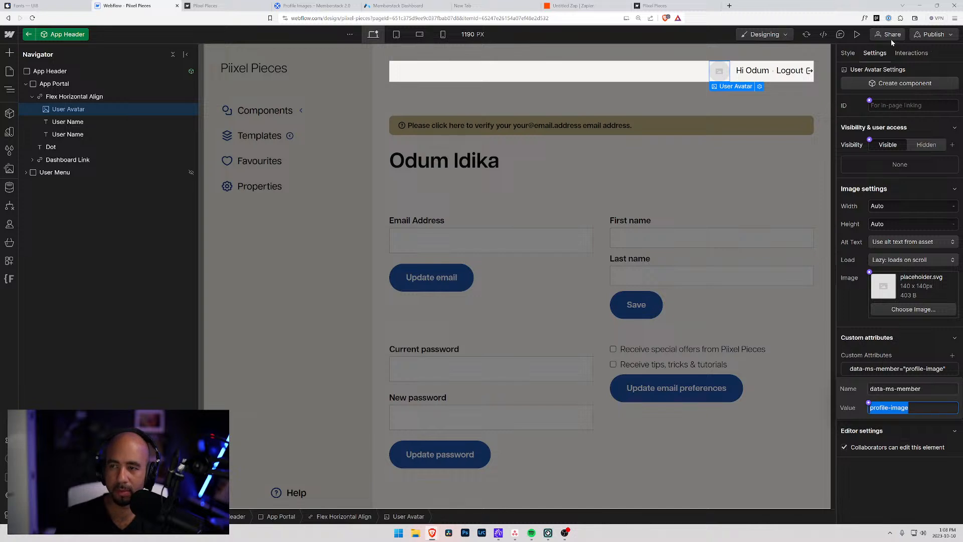
Exit App Header editing and publish the site to the staging domain.
{"action": "left_click", "coordinate": [757, 102]}
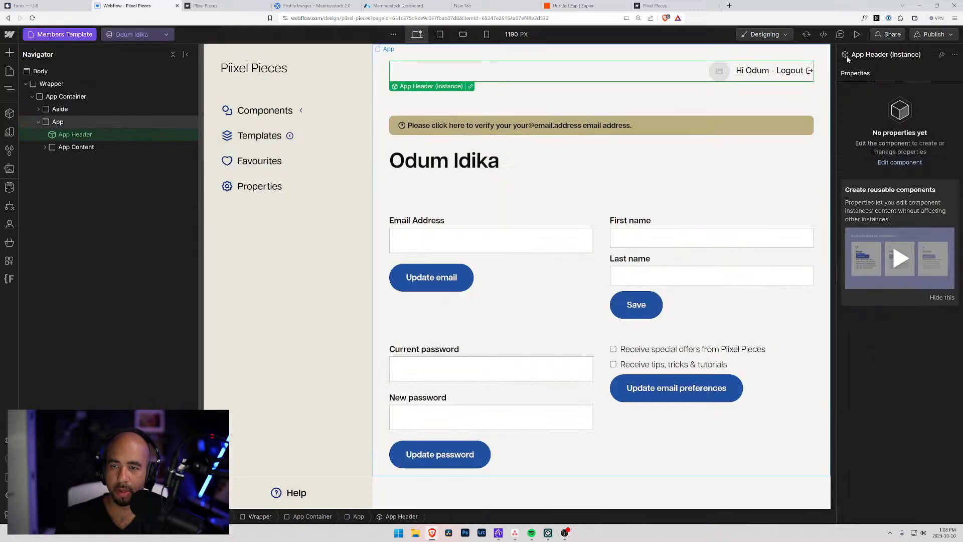
{"action": "left_click", "coordinate": [934, 34]}
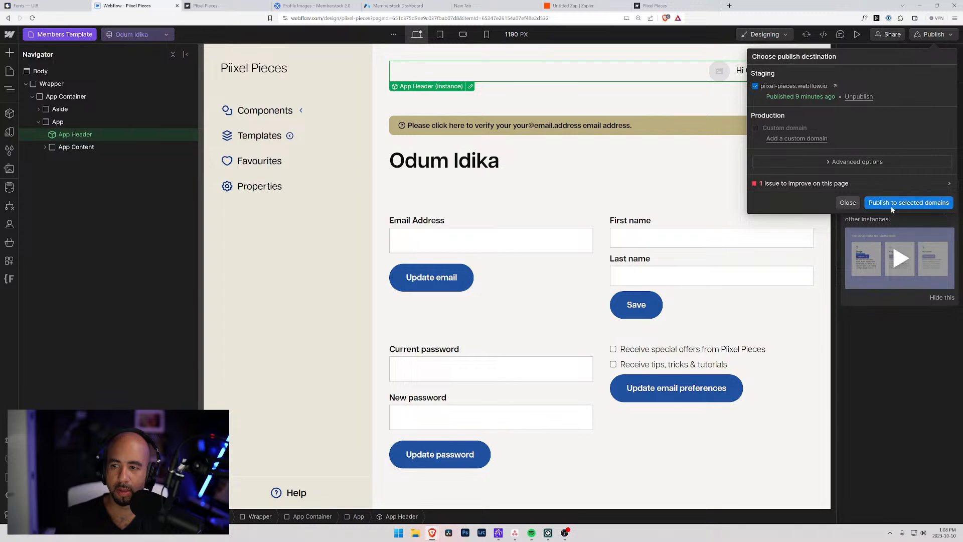
{"action": "left_click", "coordinate": [905, 202]}
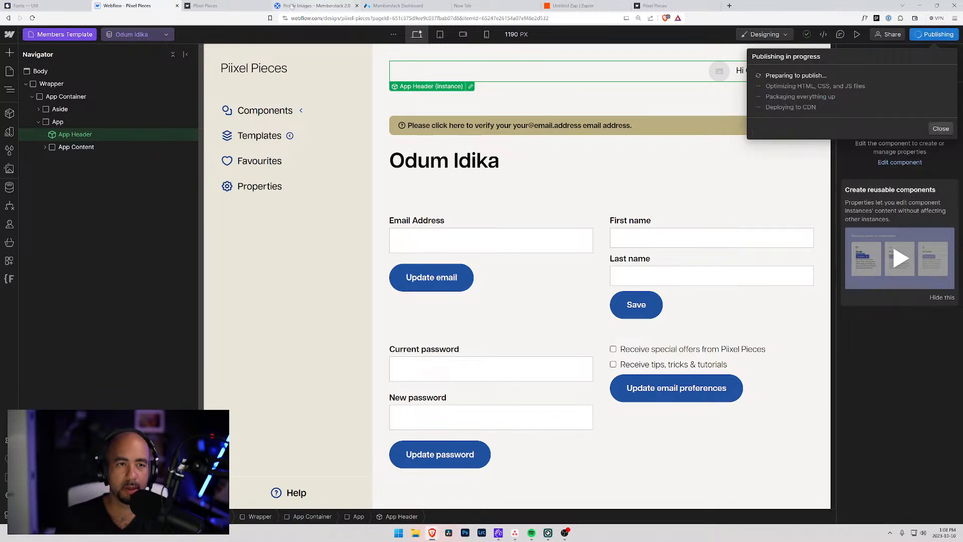
{"action": "left_click", "coordinate": [397, 6]}
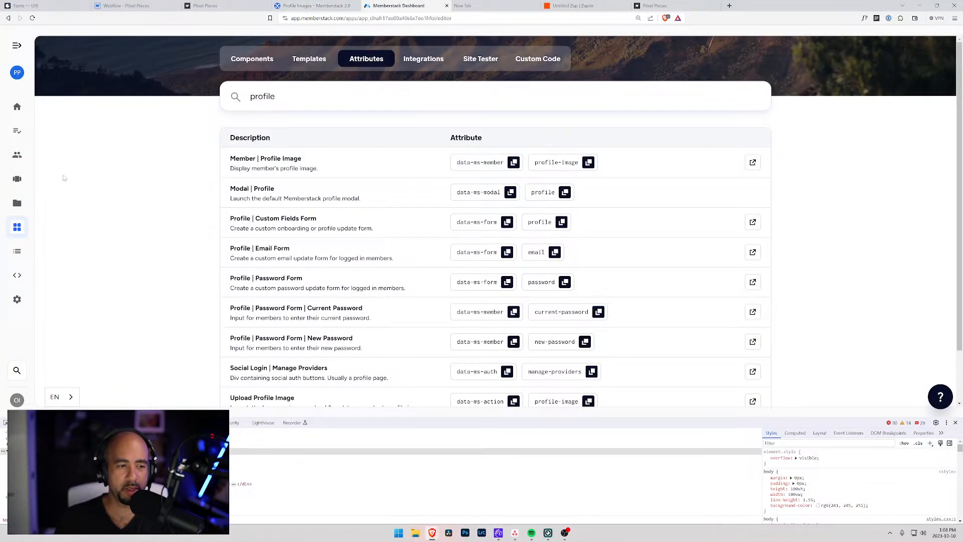
Browse Memberstack settings to the Application page listing piixel-pieces.webflow.io in Test Mode.
{"action": "left_click", "coordinate": [17, 299]}
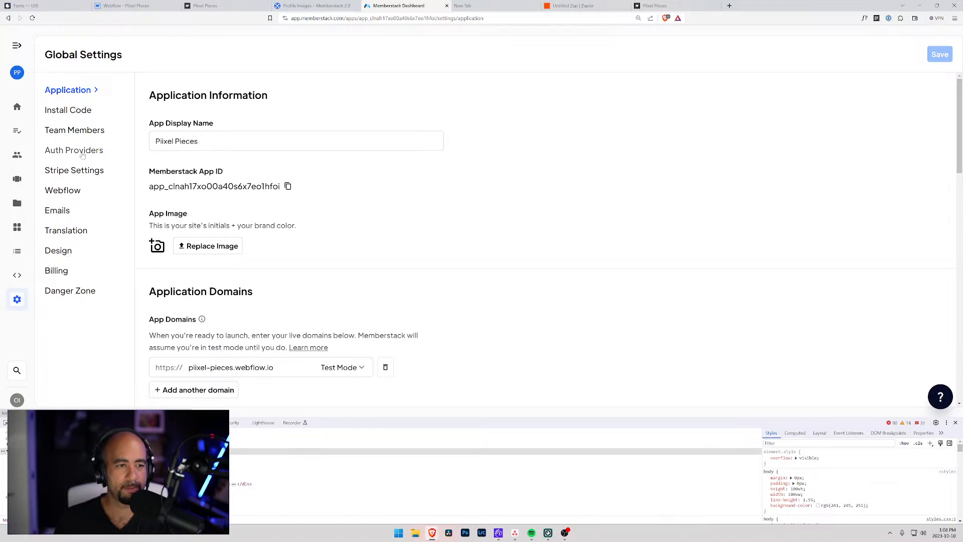
{"action": "left_click", "coordinate": [17, 155]}
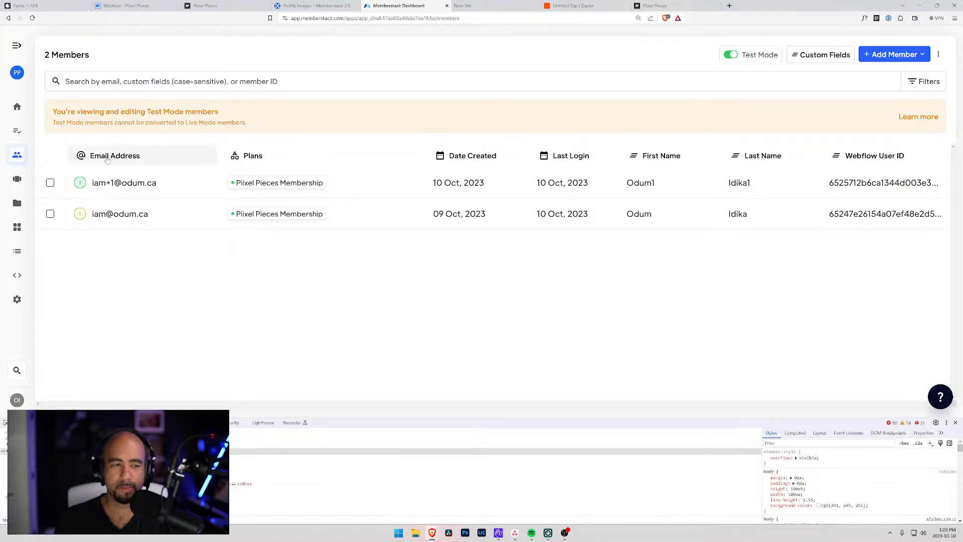
{"action": "left_click", "coordinate": [15, 301]}
{"action": "left_click", "coordinate": [69, 249]}
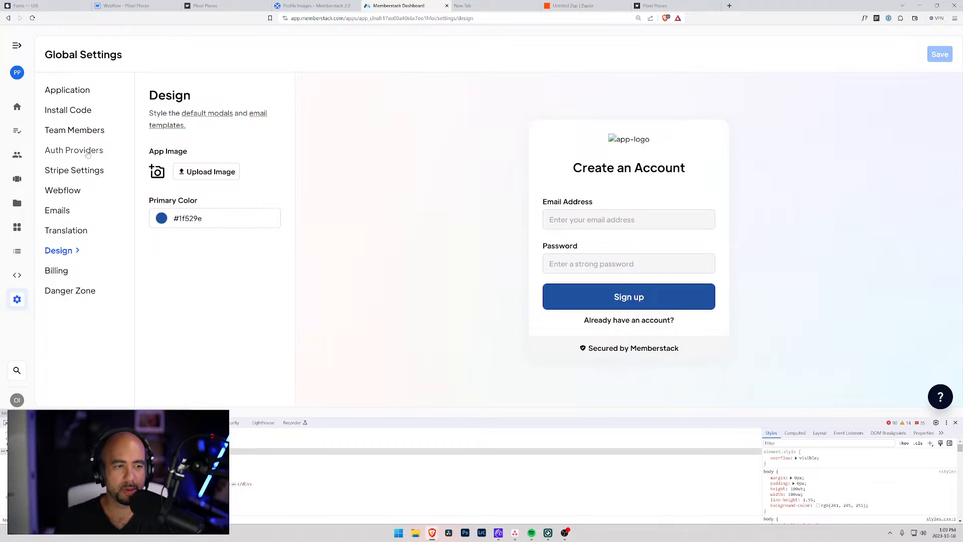
{"action": "left_click", "coordinate": [78, 92]}
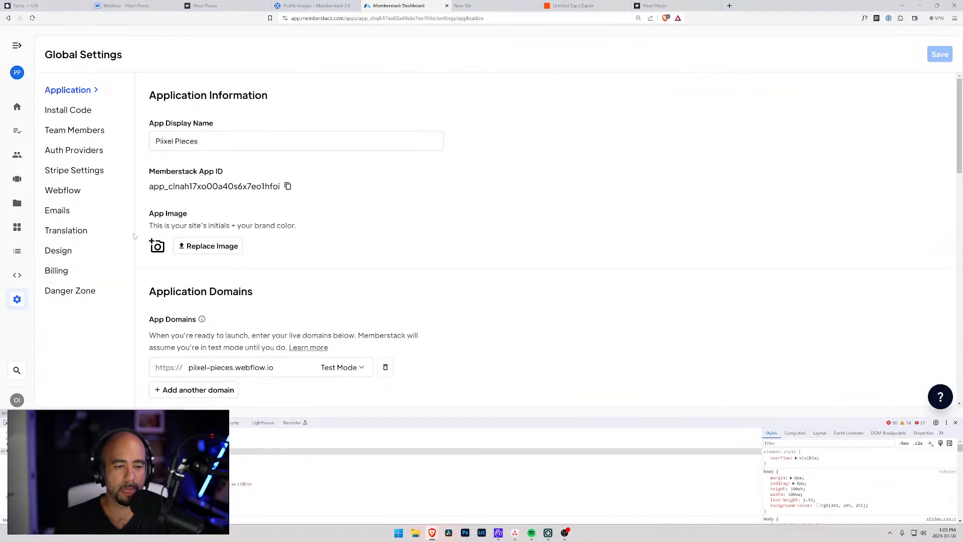
{"action": "scroll", "coordinate": [144, 241], "scroll_direction": "down", "scroll_amount": 1}
{"action": "scroll", "coordinate": [144, 241], "scroll_direction": "down", "scroll_amount": 4}
{"action": "scroll", "coordinate": [144, 201], "scroll_direction": "up", "scroll_amount": 4}
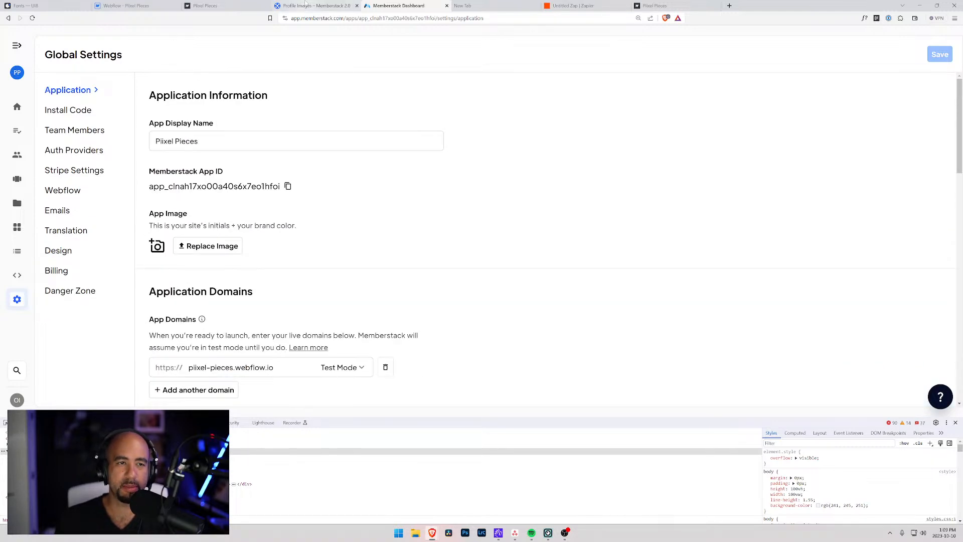
Reload the live account page to check it, then dismiss Webflow's publish popup.
{"action": "left_click", "coordinate": [206, 6]}
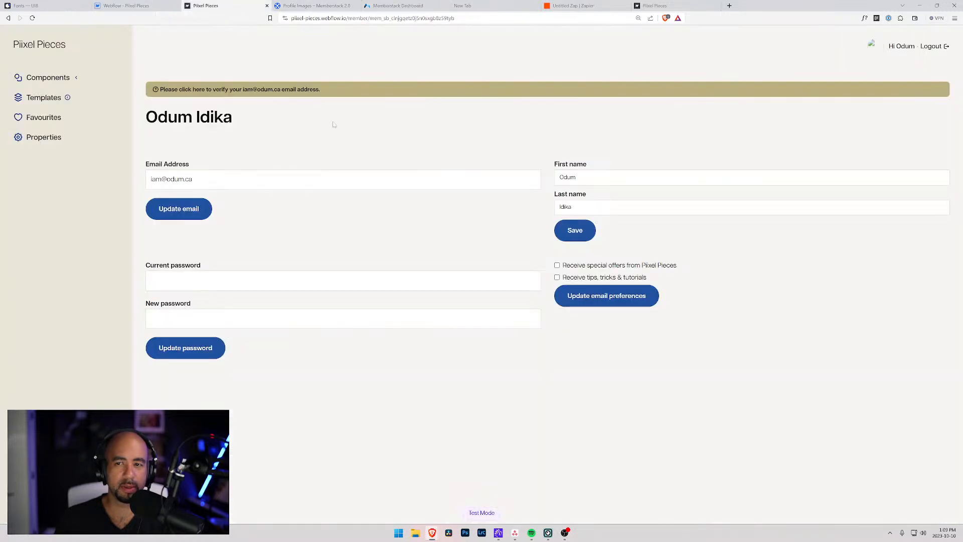
{"action": "key", "text": "F5"}
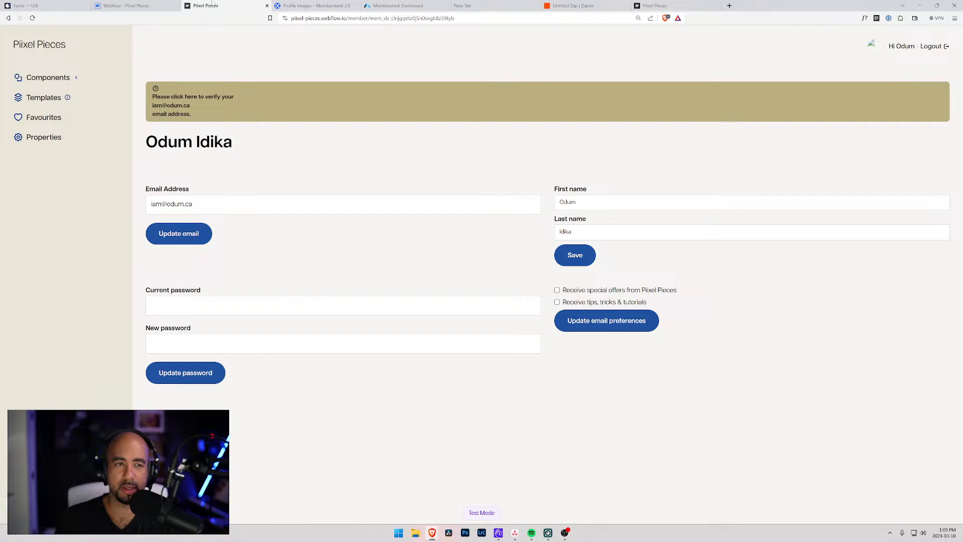
{"action": "left_click", "coordinate": [129, 6]}
{"action": "left_click", "coordinate": [685, 183]}
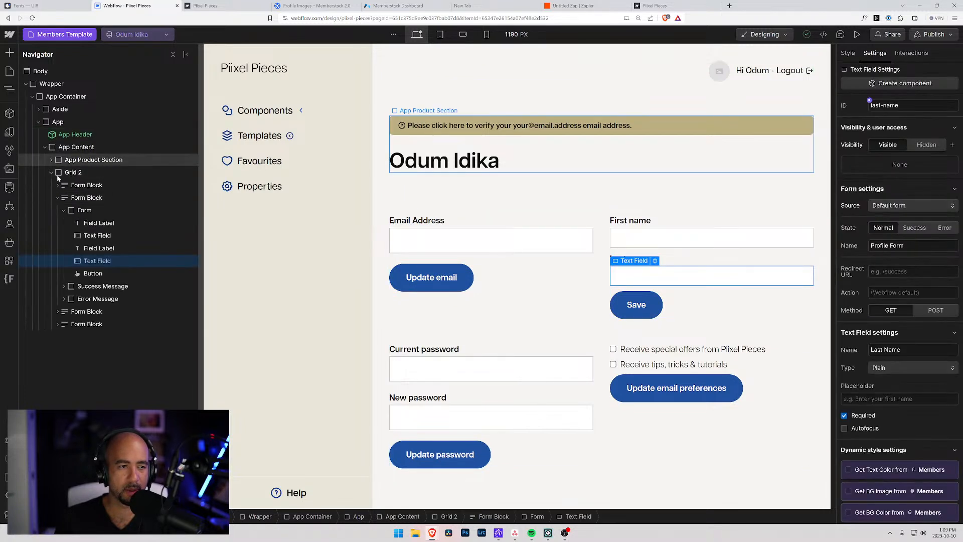
Insert a Div Block into Grid 2 and make it the grid's first child.
{"action": "left_click", "coordinate": [57, 198]}
{"action": "left_click", "coordinate": [67, 174]}
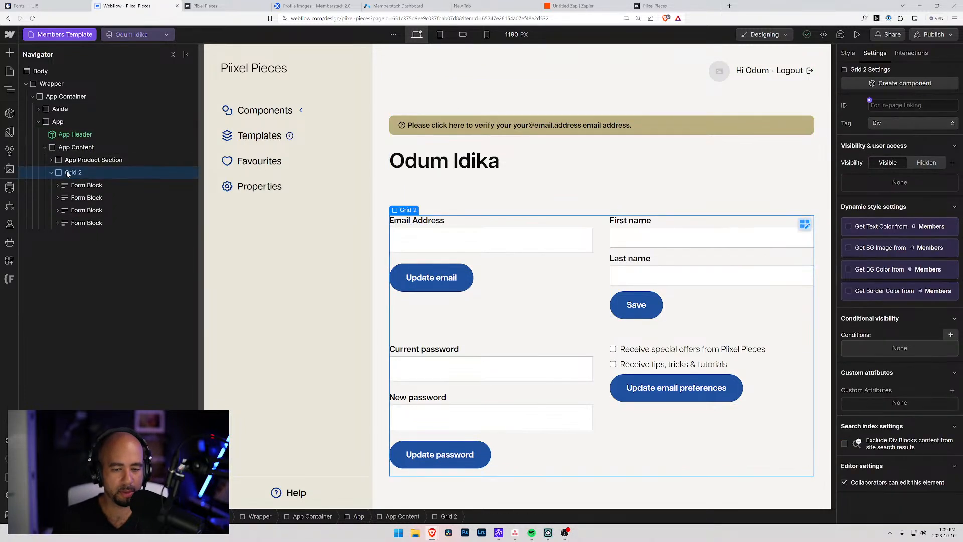
{"action": "key", "text": "ctrl+e"}
{"action": "type", "text": "div"}
{"action": "key", "text": "Return"}
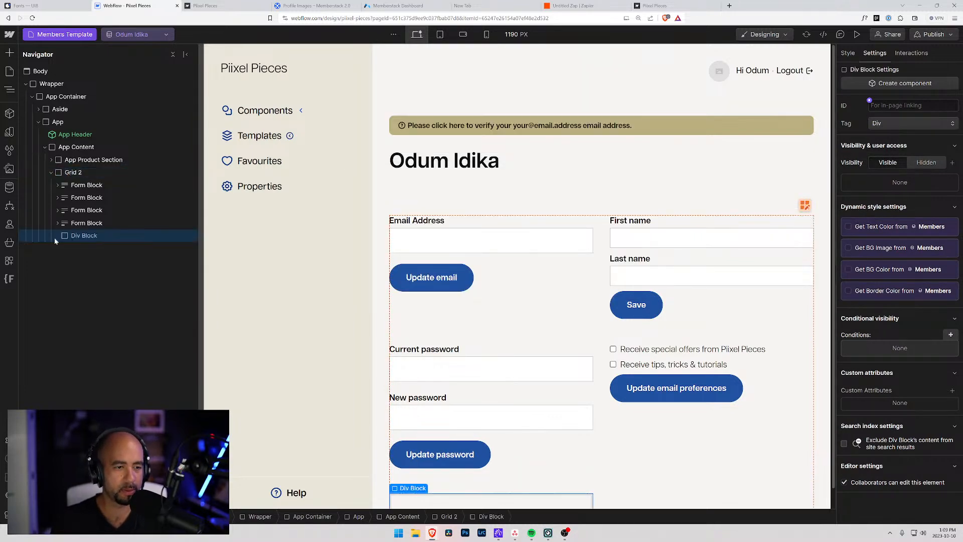
{"action": "left_click_drag", "start_coordinate": [67, 225], "coordinate": [67, 185]}
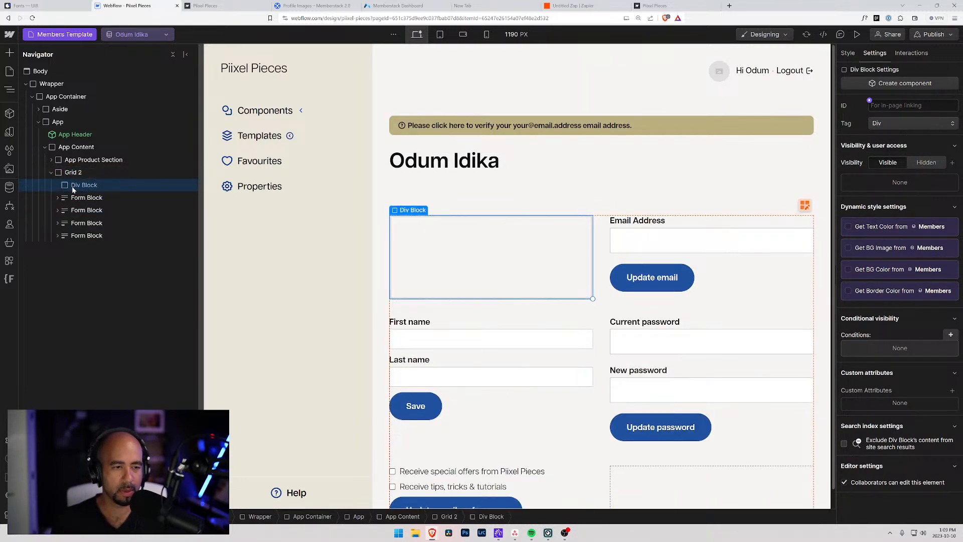
Add a Link Block inside the Div Block with a Text Block inside it.
{"action": "key", "text": "ctrl+e"}
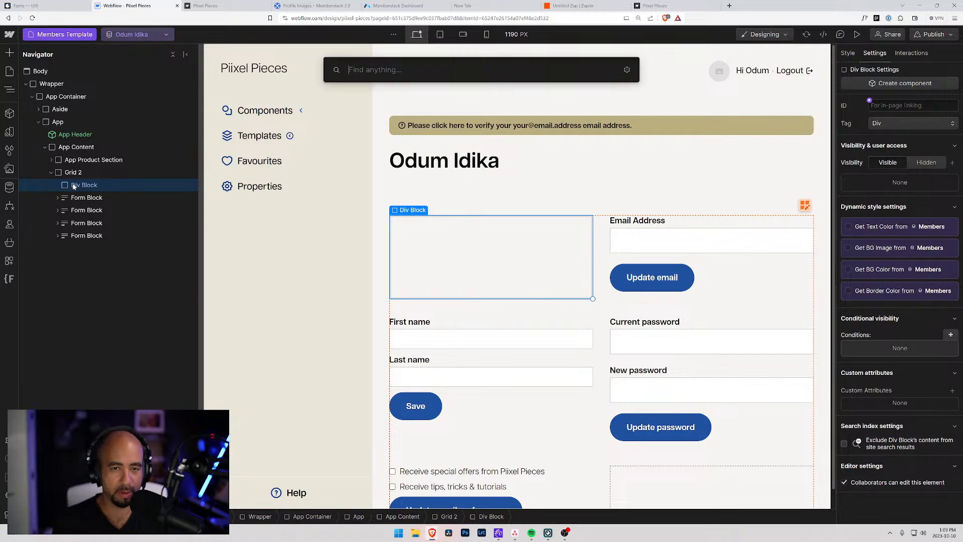
{"action": "type", "text": "link"}
{"action": "key", "text": "Return"}
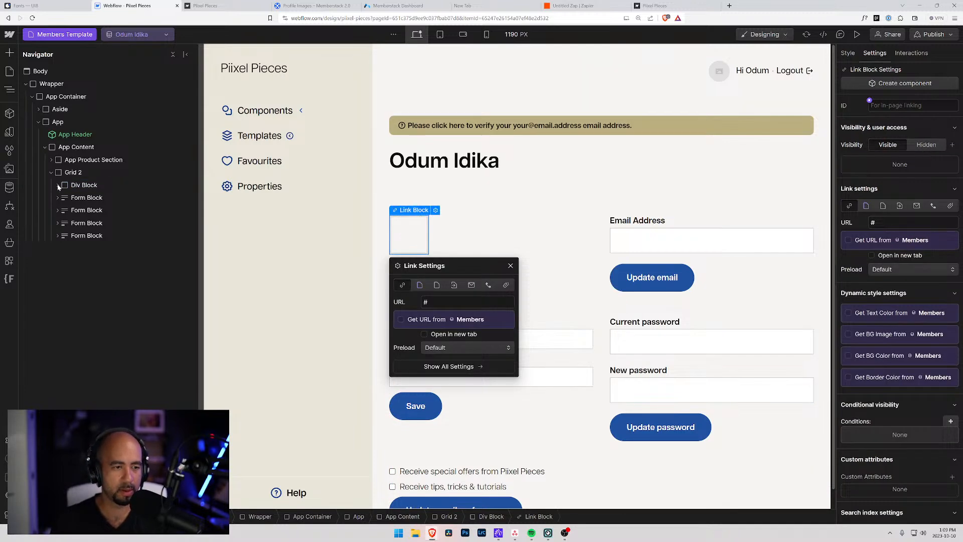
{"action": "left_click", "coordinate": [58, 186]}
{"action": "key", "text": "ctrl+e"}
{"action": "type", "text": "tex"}
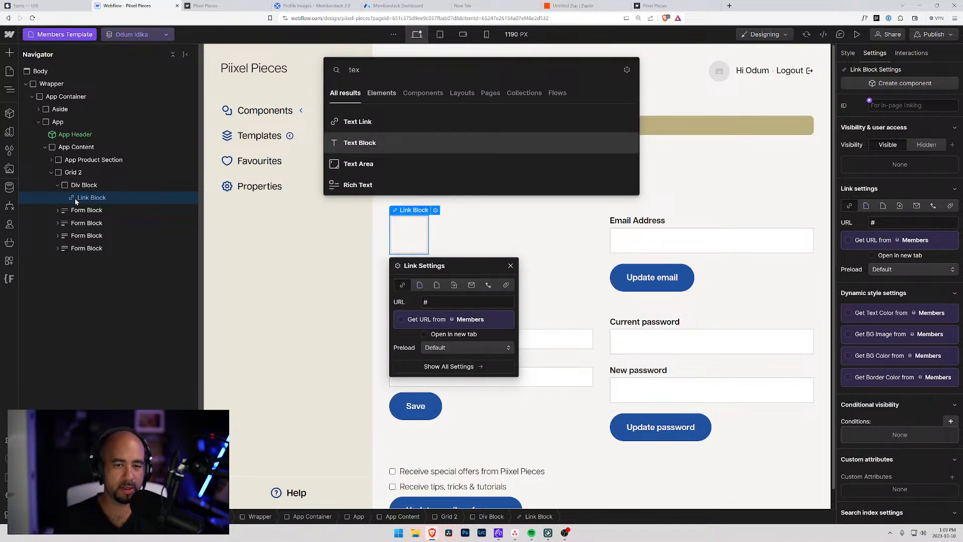
{"action": "key", "text": "Return"}
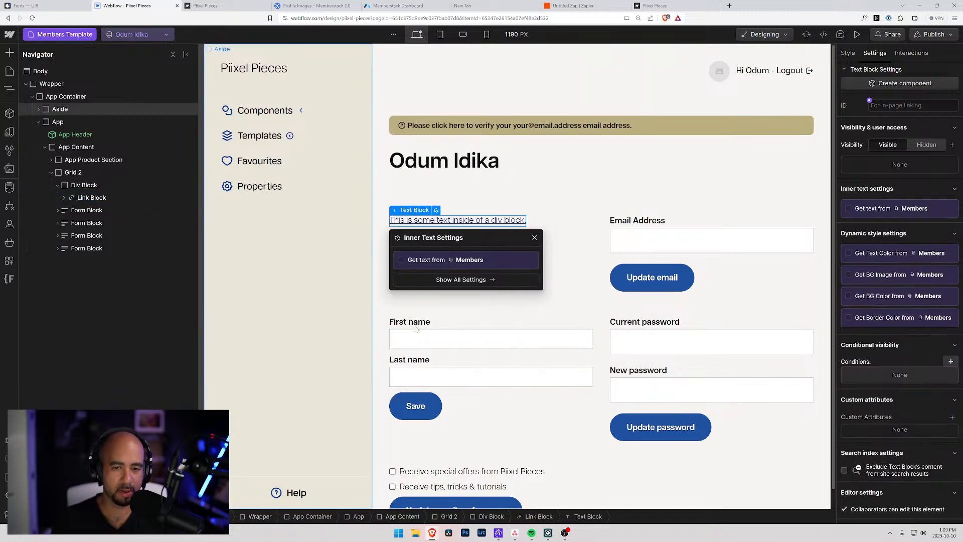
Change the Text Block's text to 'Upload profile image'.
{"action": "double_click", "coordinate": [455, 222]}
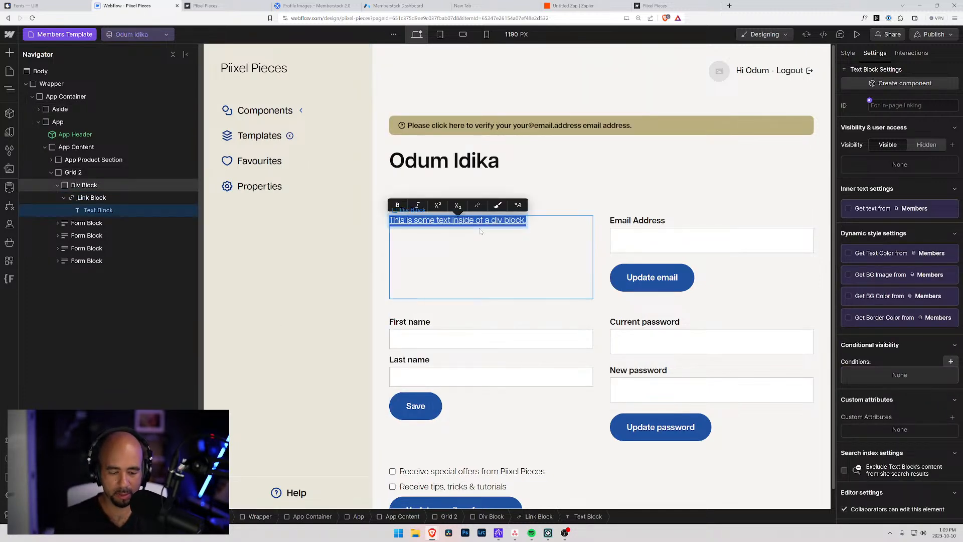
{"action": "type", "text": "Upload"}
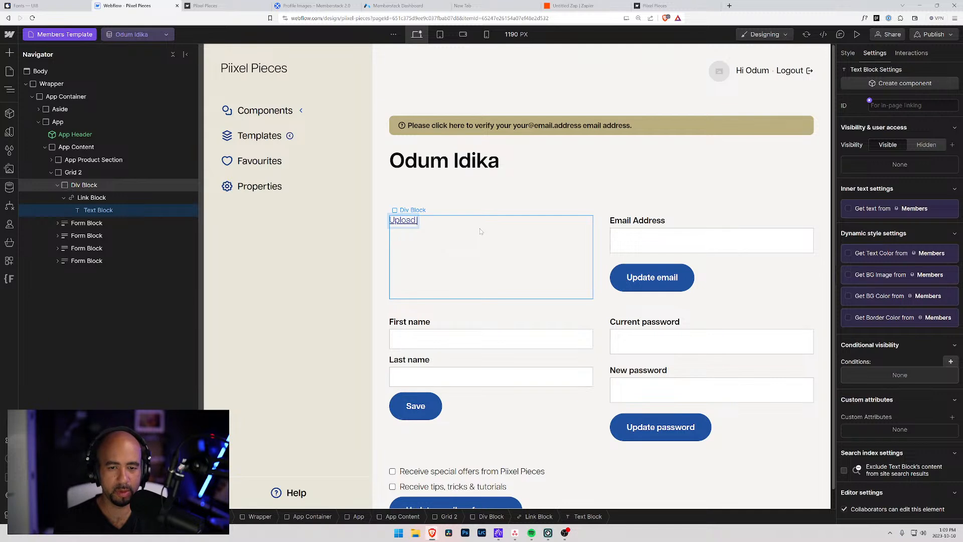
{"action": "type", "text": " Pr"}
{"action": "key", "text": "BackSpace"}
{"action": "key", "text": "BackSpace"}
{"action": "type", "text": "pload pro"}
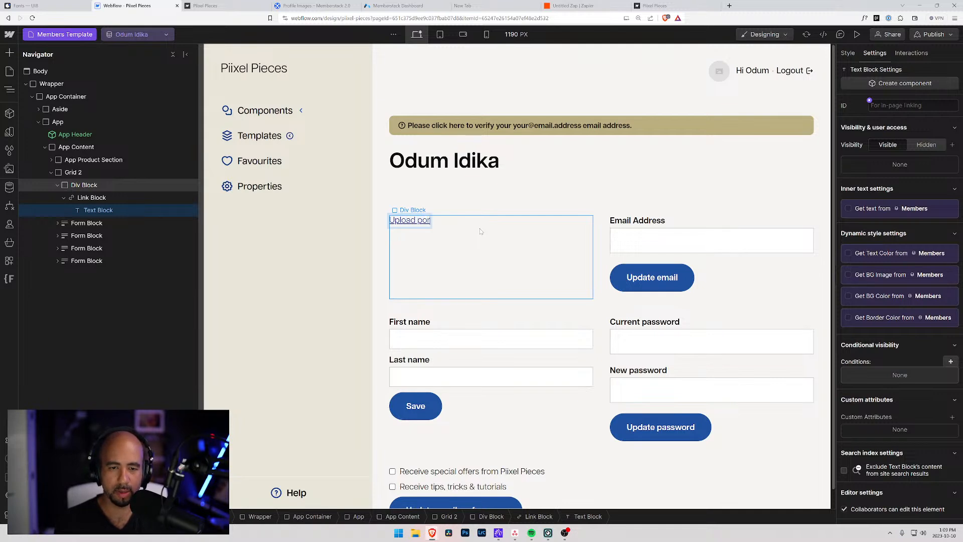
{"action": "type", "text": "file image"}
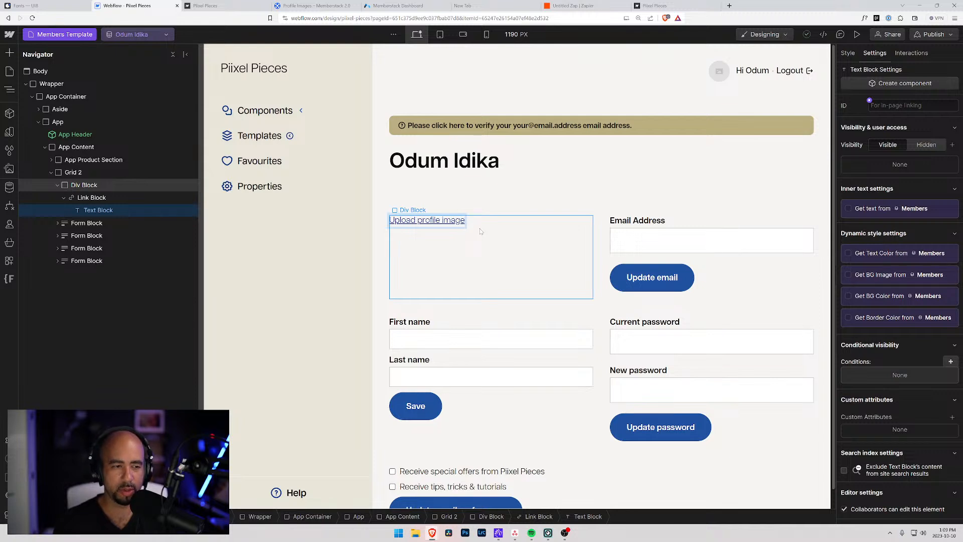
{"action": "left_click", "coordinate": [91, 198]}
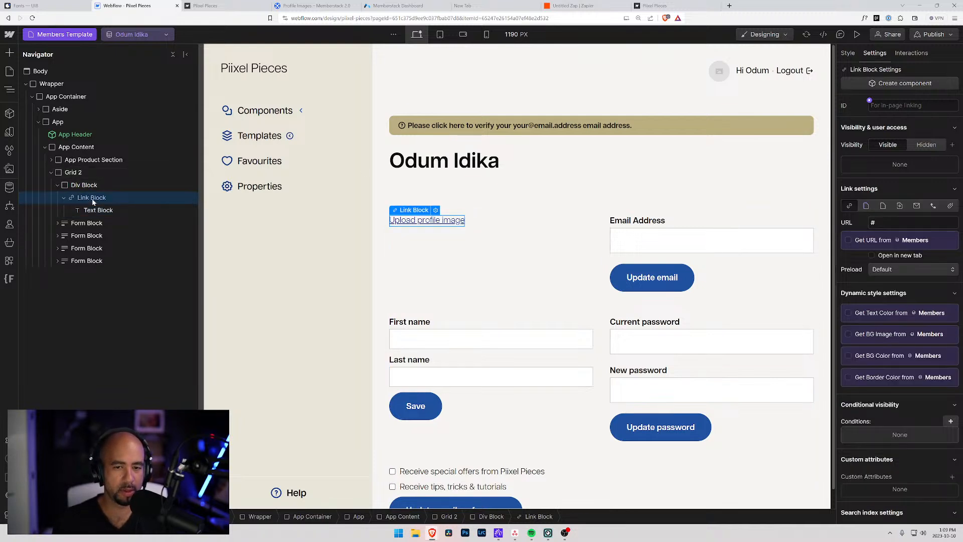
{"action": "left_click", "coordinate": [65, 199]}
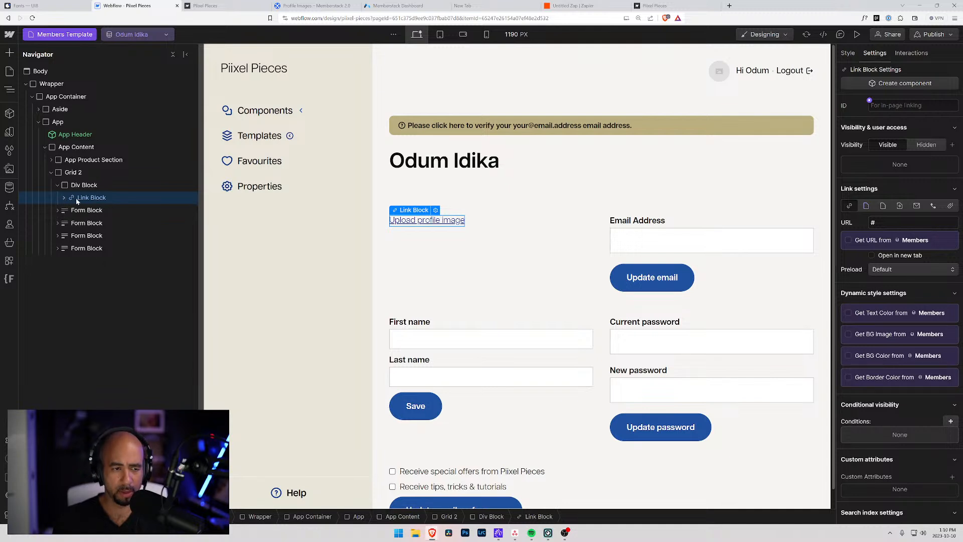
{"action": "left_click", "coordinate": [848, 53]}
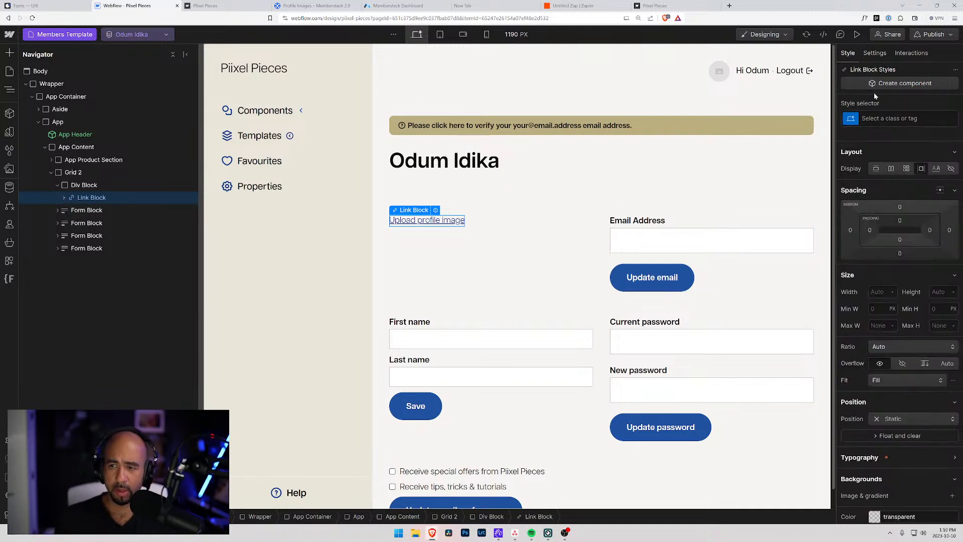
Apply the existing Button class to the Upload profile image Link Block.
{"action": "key", "text": "ctrl+Return"}
{"action": "type", "text": "Profile Image"}
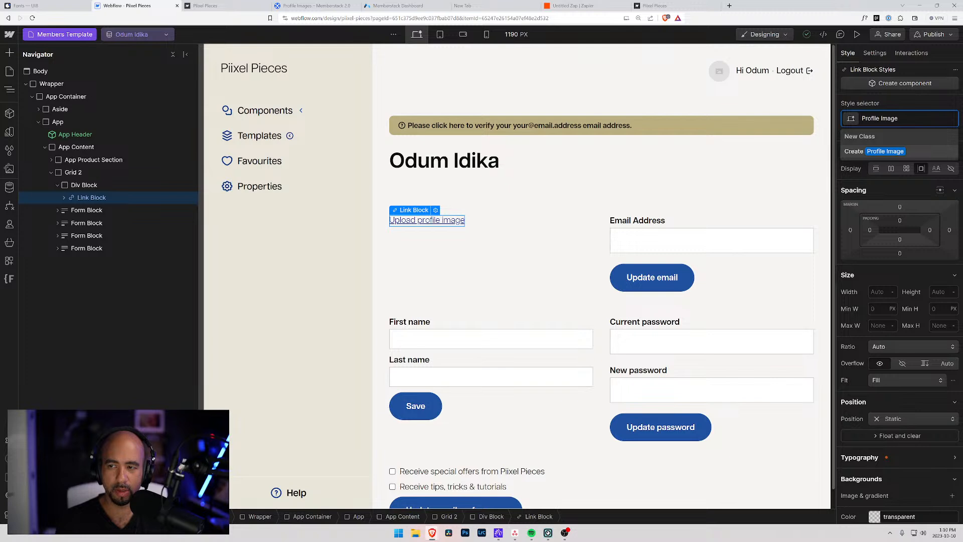
{"action": "key", "text": "ctrl+a"}
{"action": "type", "text": "Button"}
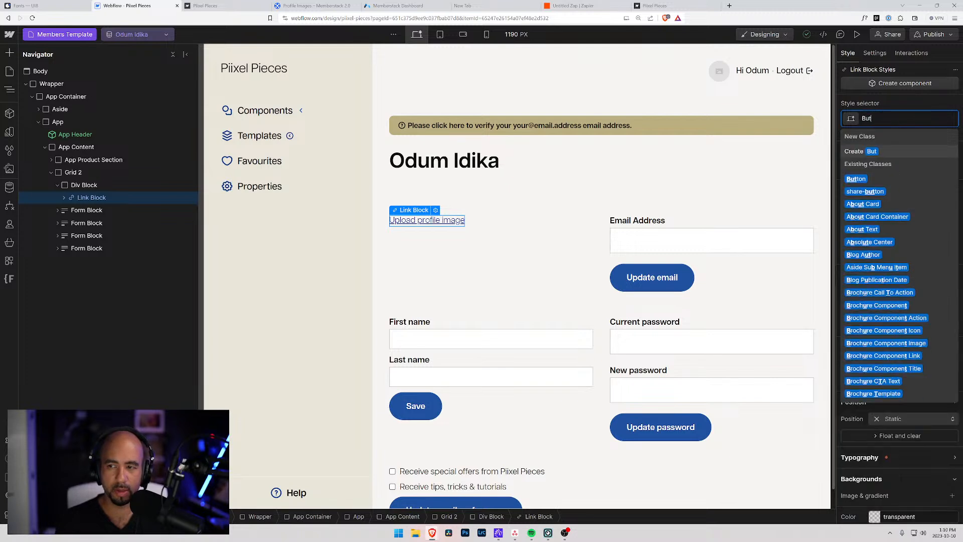
{"action": "key", "text": "Return"}
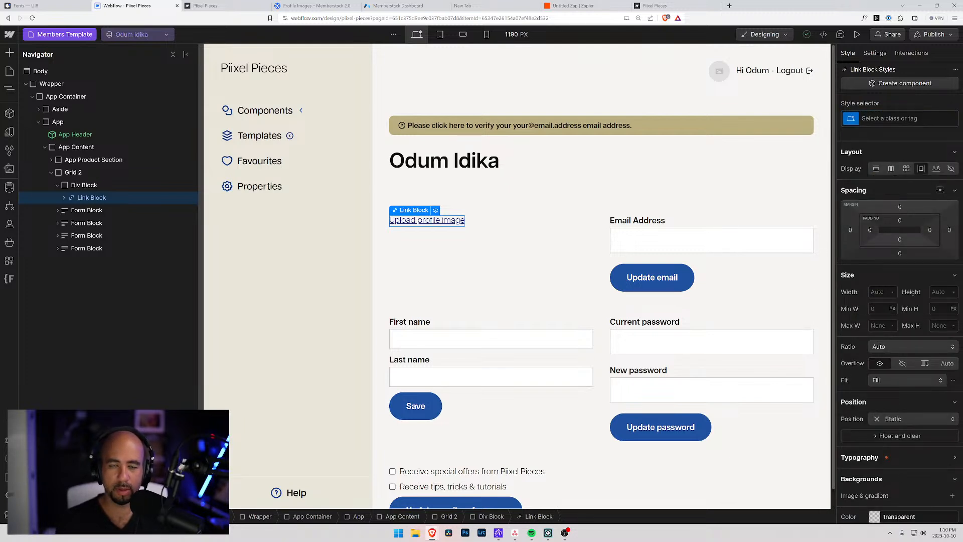
{"action": "key", "text": "ctrl+Return"}
{"action": "type", "text": "Button"}
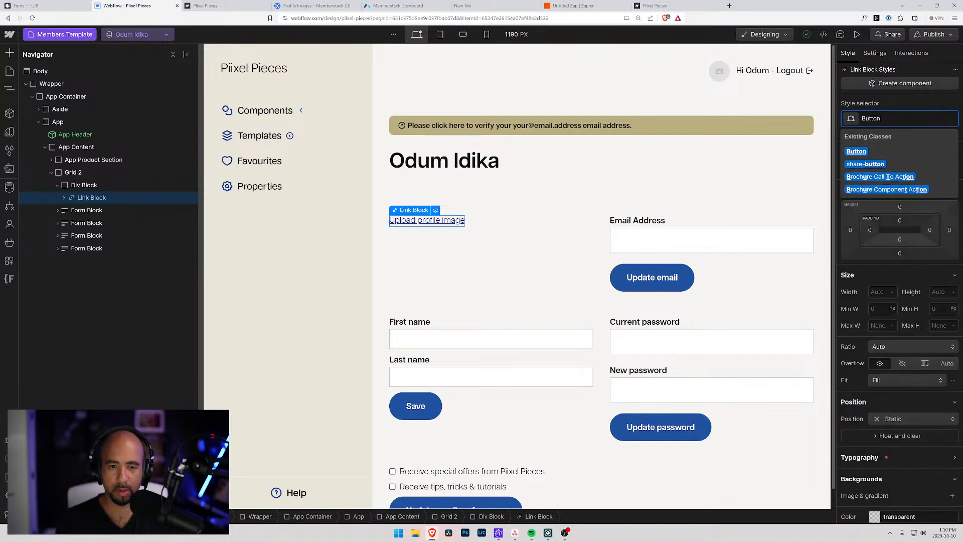
{"action": "key", "text": "Return"}
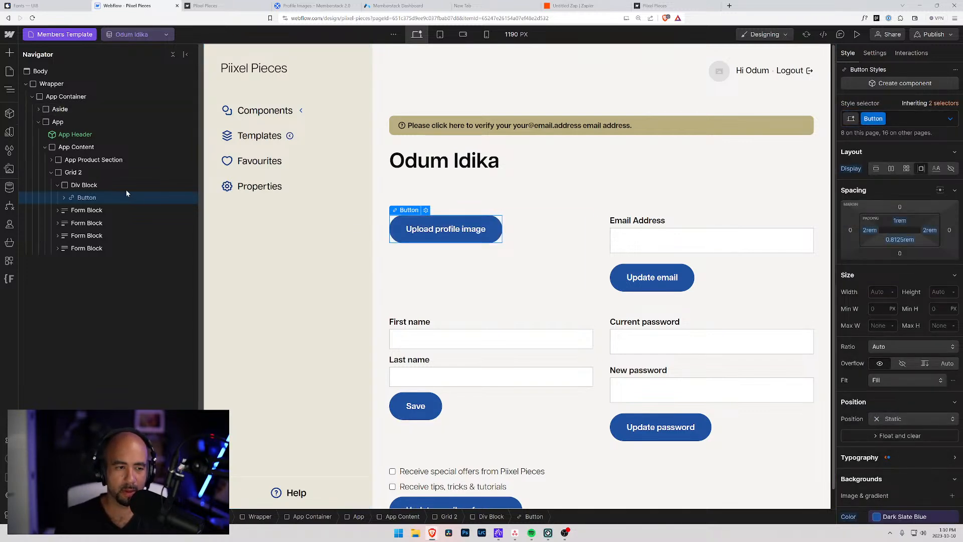
{"action": "left_click", "coordinate": [83, 185]}
{"action": "left_click", "coordinate": [77, 199]}
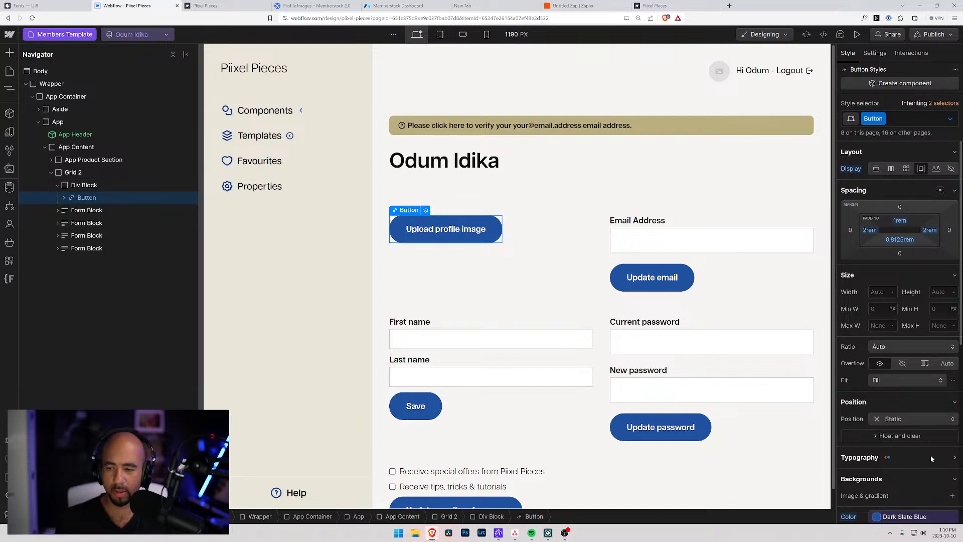
{"action": "scroll", "coordinate": [933, 441], "scroll_direction": "down", "scroll_amount": 5}
{"action": "left_click", "coordinate": [413, 5]}
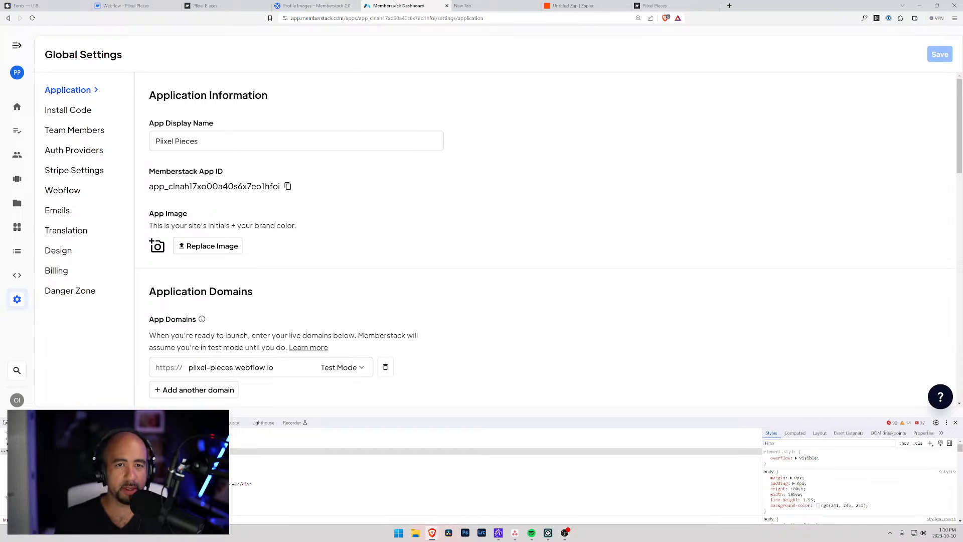
Search Memberstack's Attributes reference for 'profile' and copy the data-ms-action attribute for Upload Profile Image.
{"action": "key", "text": "alt+Left"}
{"action": "key", "text": "alt+Left"}
{"action": "key", "text": "alt+Left"}
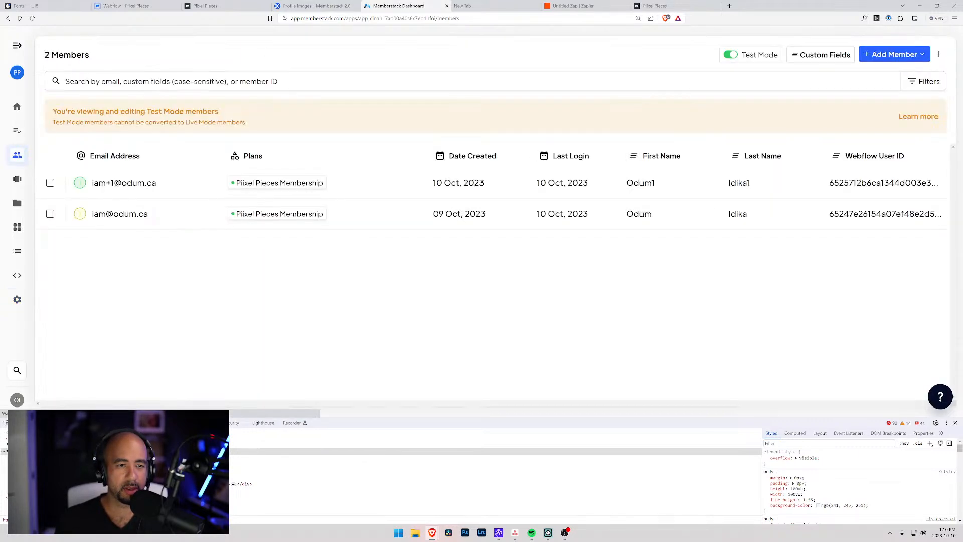
{"action": "key", "text": "alt+Right"}
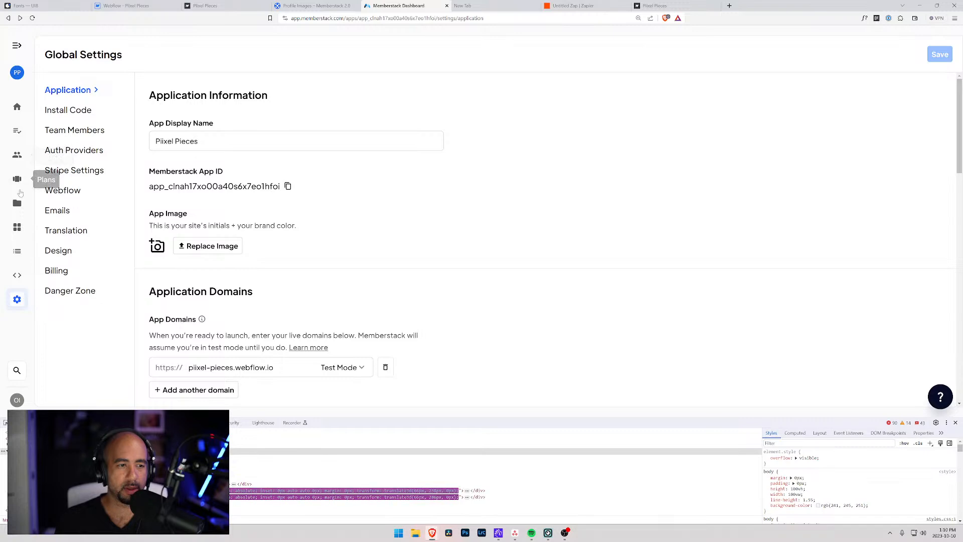
{"action": "left_click", "coordinate": [17, 226]}
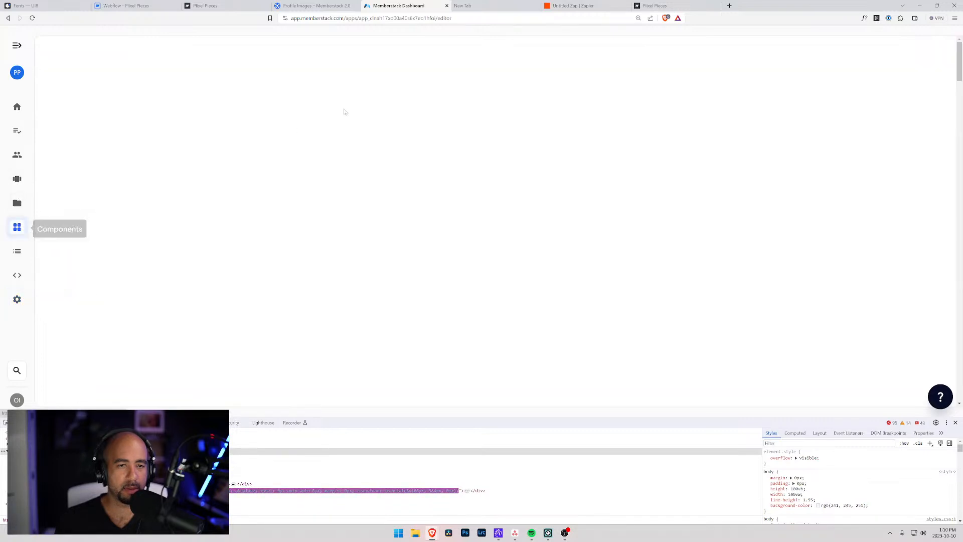
{"action": "left_click", "coordinate": [214, 64]}
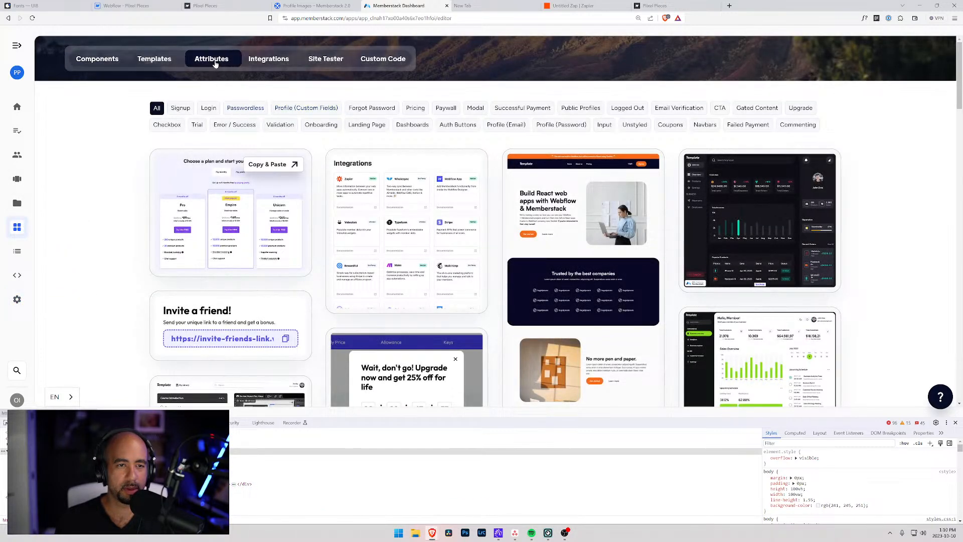
{"action": "left_click", "coordinate": [318, 97]}
{"action": "type", "text": "profil"}
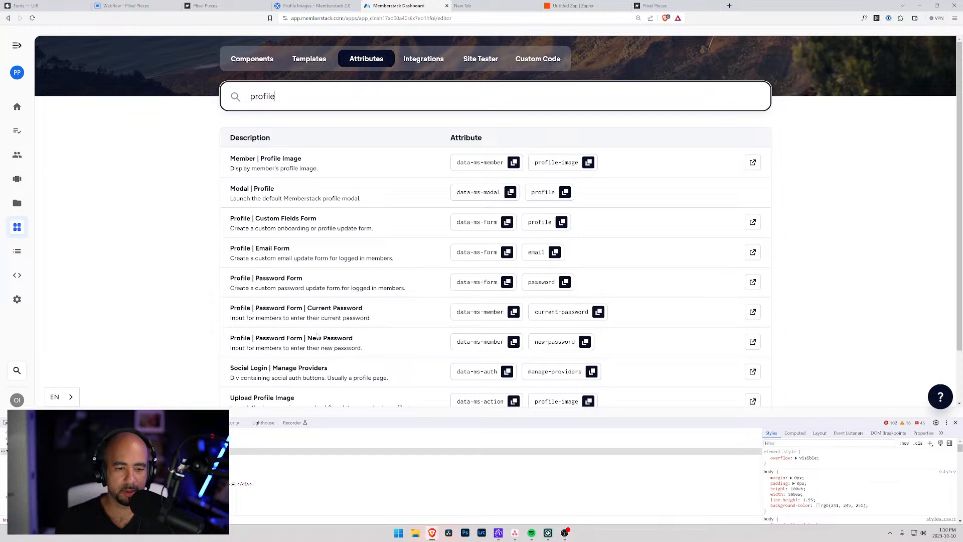
{"action": "type", "text": "e"}
{"action": "scroll", "coordinate": [317, 331], "scroll_direction": "down", "scroll_amount": 2}
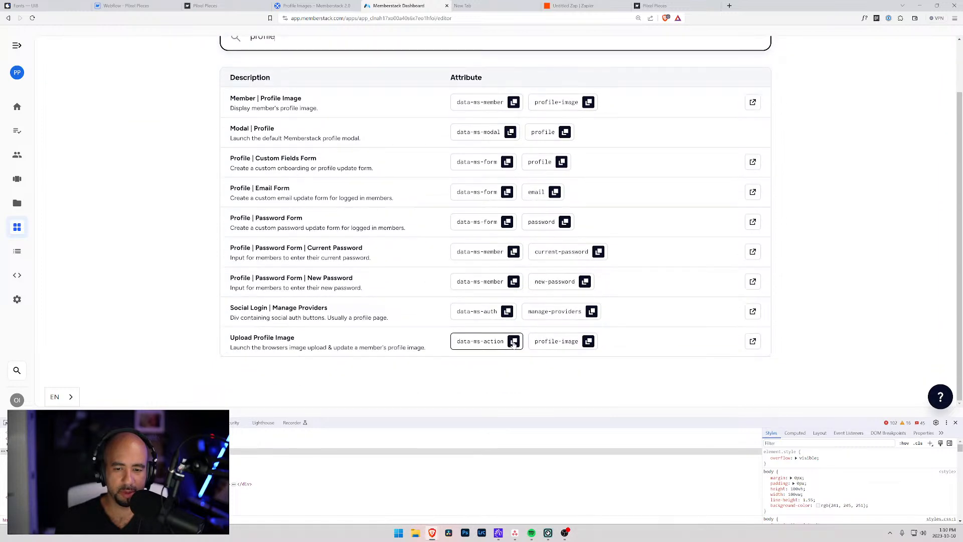
{"action": "left_click", "coordinate": [514, 342]}
{"action": "left_click", "coordinate": [127, 6]}
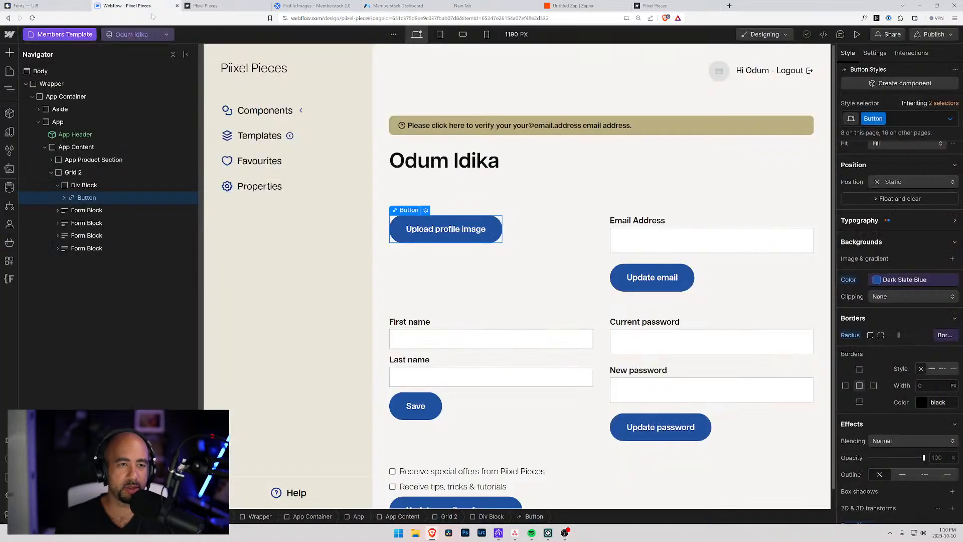
Add the custom attribute data-ms-action with value profile-image to the Upload profile image button.
{"action": "scroll", "coordinate": [863, 336], "scroll_direction": "down", "scroll_amount": 3}
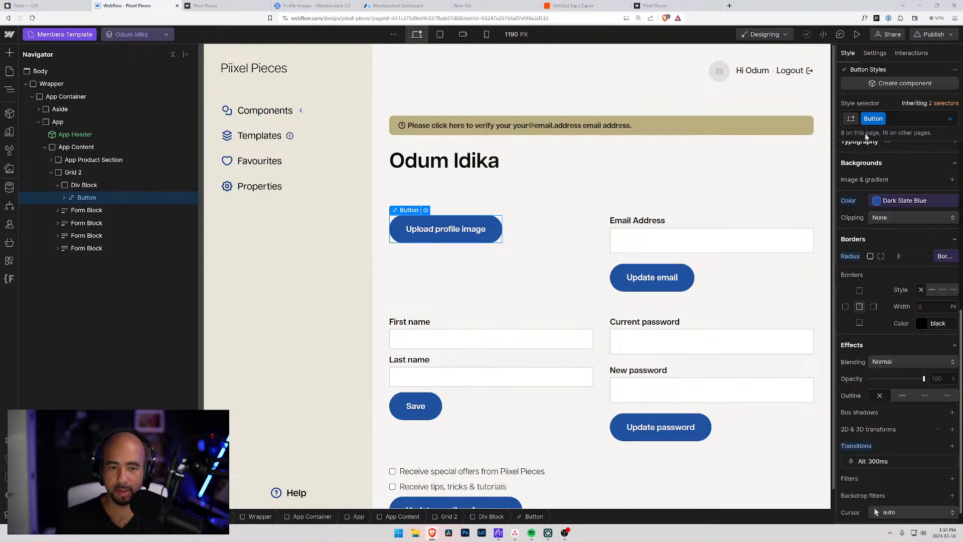
{"action": "left_click", "coordinate": [875, 53]}
{"action": "scroll", "coordinate": [894, 468], "scroll_direction": "down", "scroll_amount": 1}
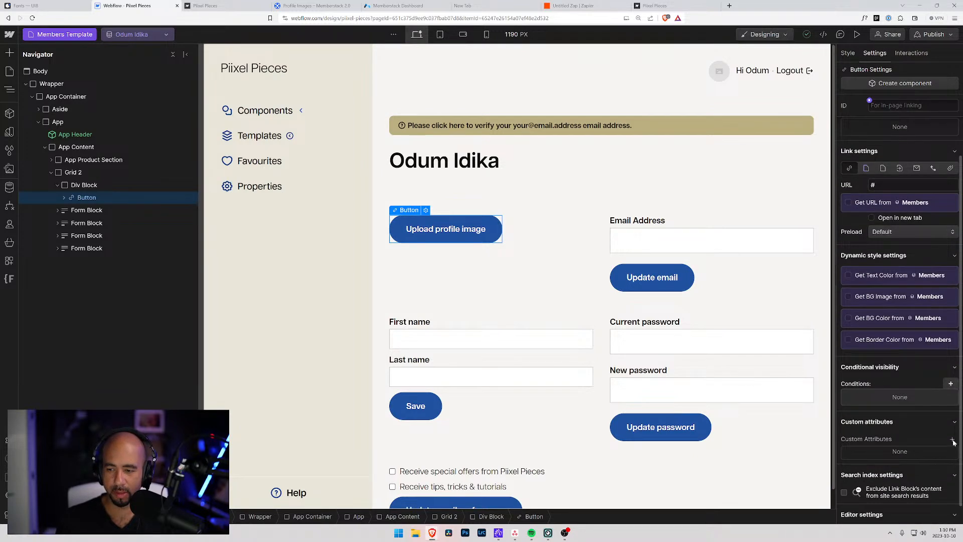
{"action": "left_click", "coordinate": [952, 439]}
{"action": "key", "text": "ctrl+v"}
{"action": "key", "text": "Tab"}
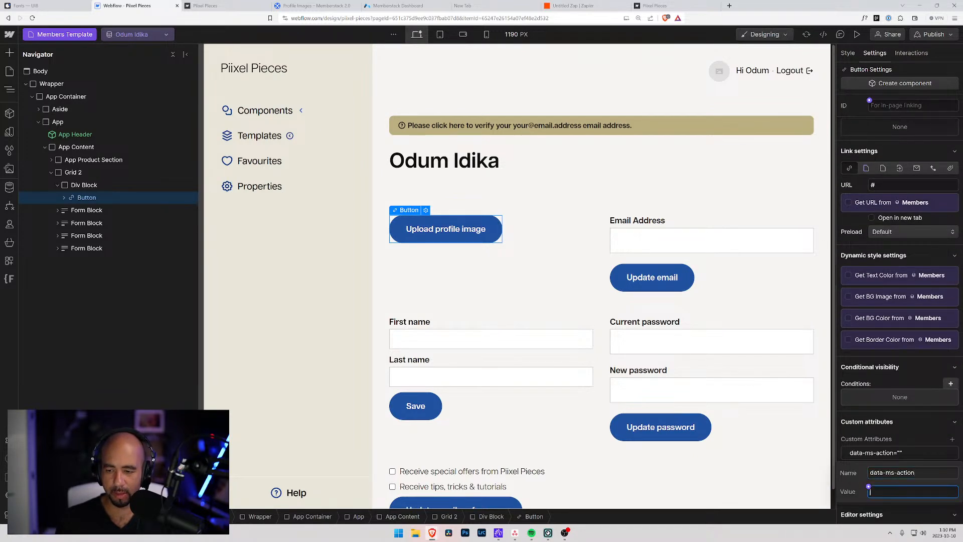
{"action": "type", "text": "profile-image"}
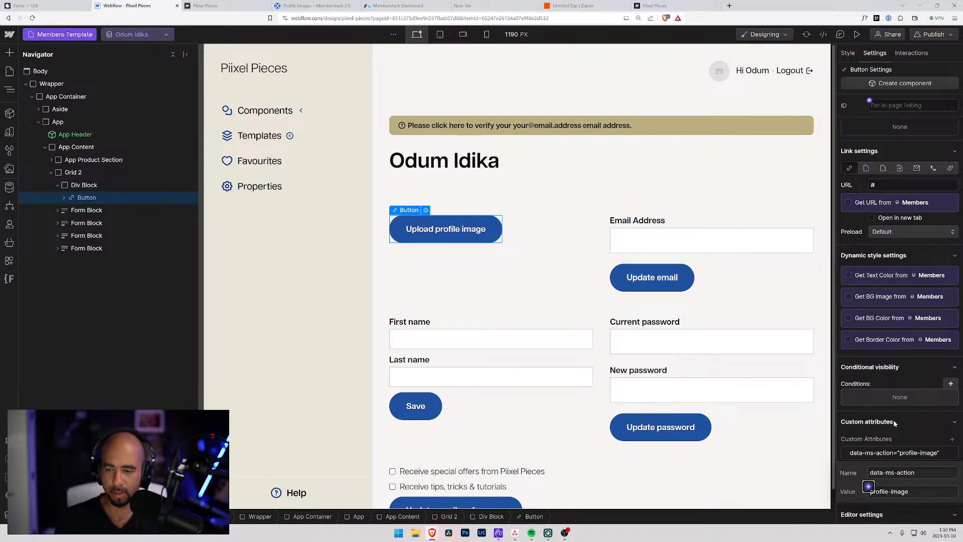
{"action": "key", "text": "Return"}
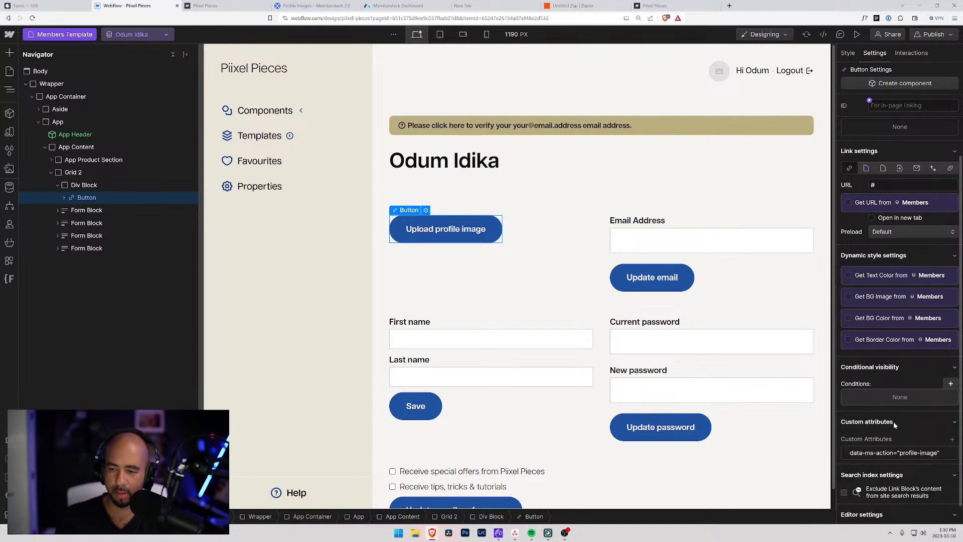
Publish the site to staging and reload the live Piixel Pieces profile page.
{"action": "left_click", "coordinate": [934, 34]}
{"action": "left_click", "coordinate": [871, 203]}
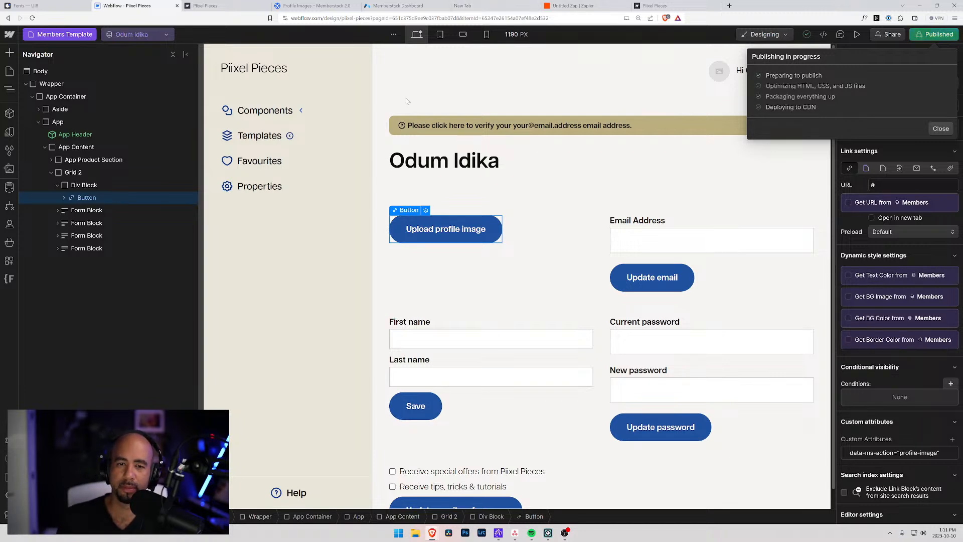
{"action": "left_click", "coordinate": [221, 5]}
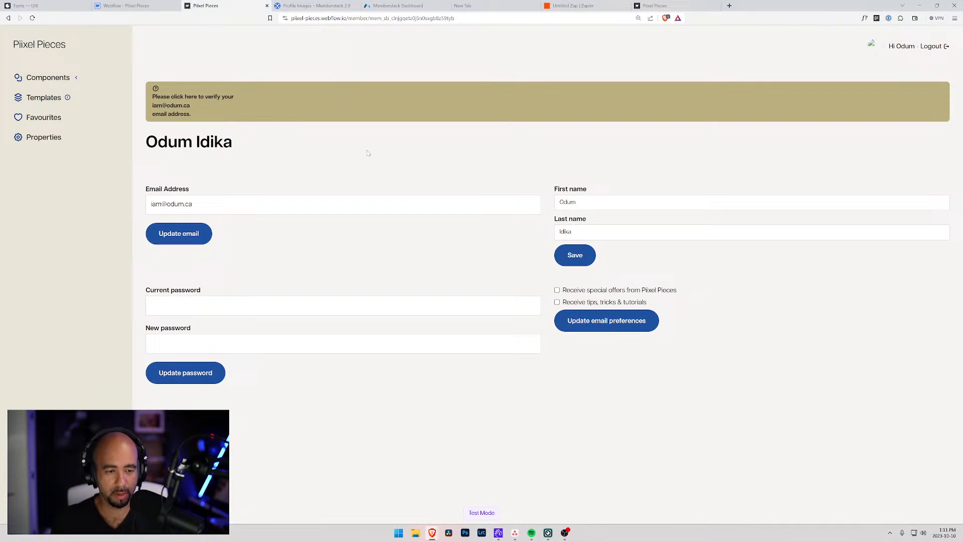
{"action": "left_click", "coordinate": [32, 18]}
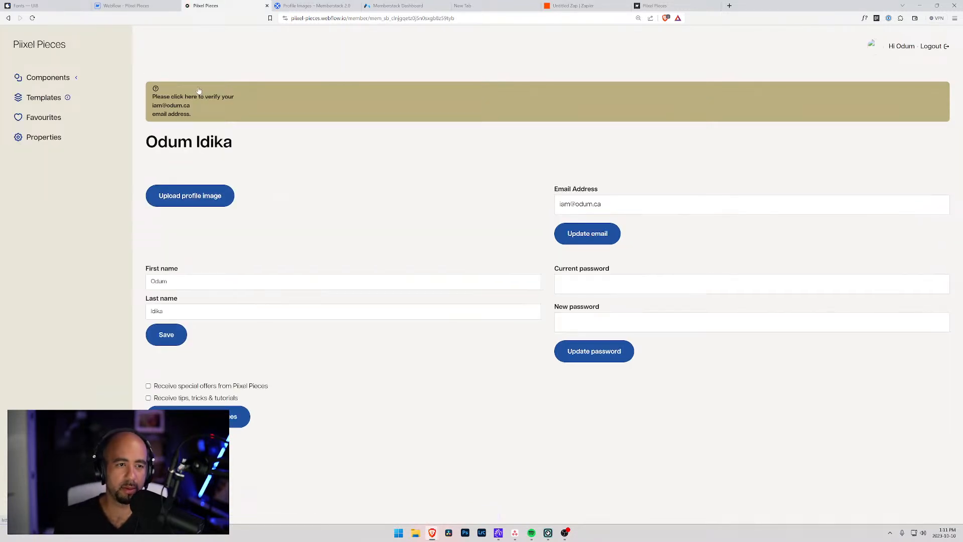
Back in the Designer, select the email-verification banner and inspect its style settings.
{"action": "left_click", "coordinate": [166, 5]}
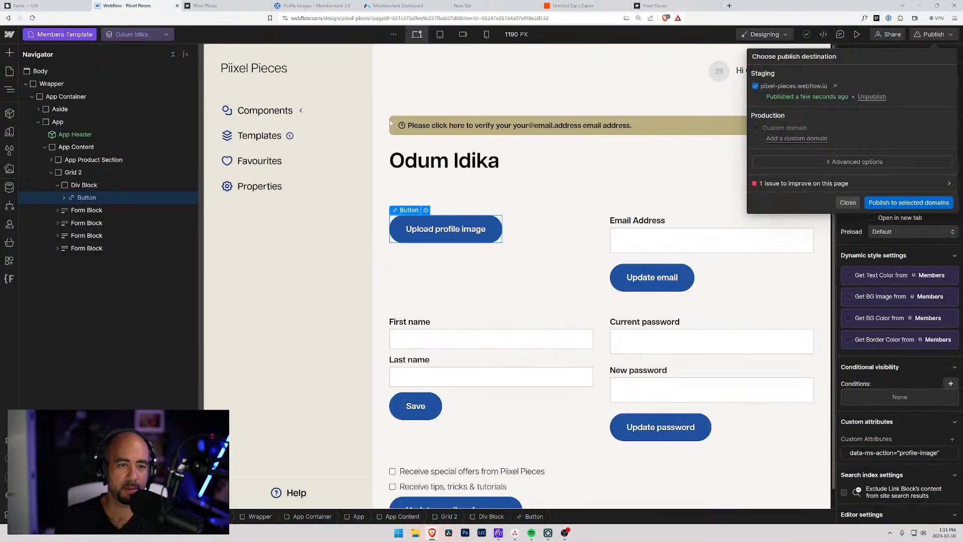
{"action": "left_click", "coordinate": [840, 202]}
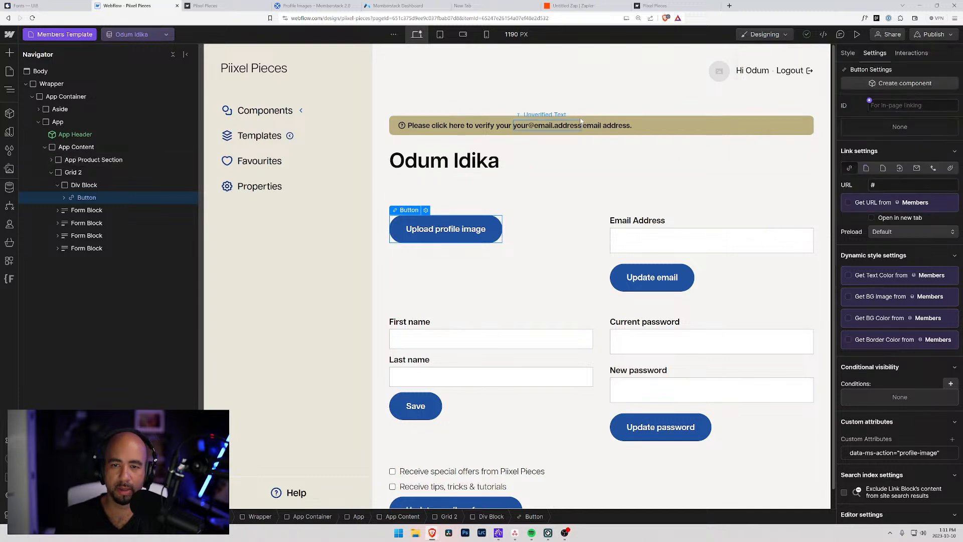
{"action": "left_click", "coordinate": [527, 126]}
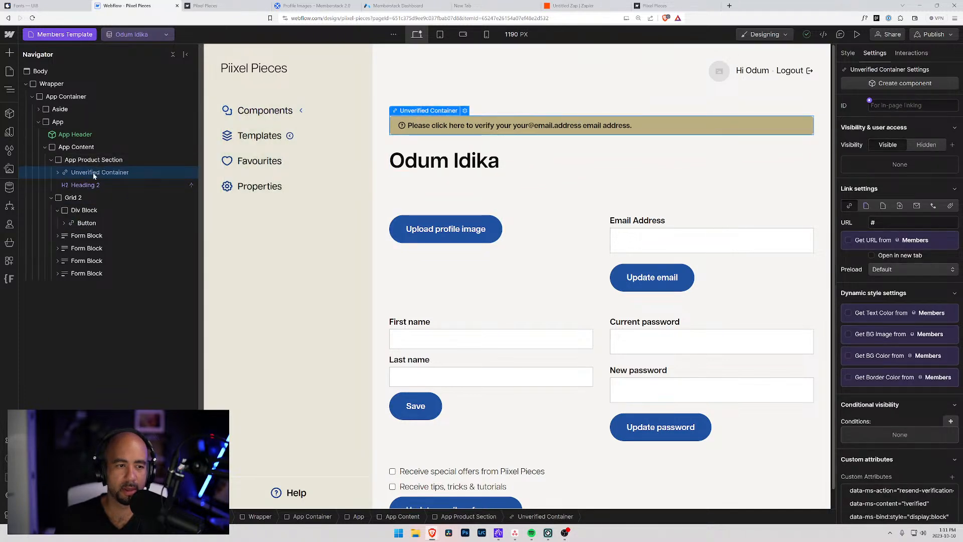
{"action": "left_click", "coordinate": [848, 53]}
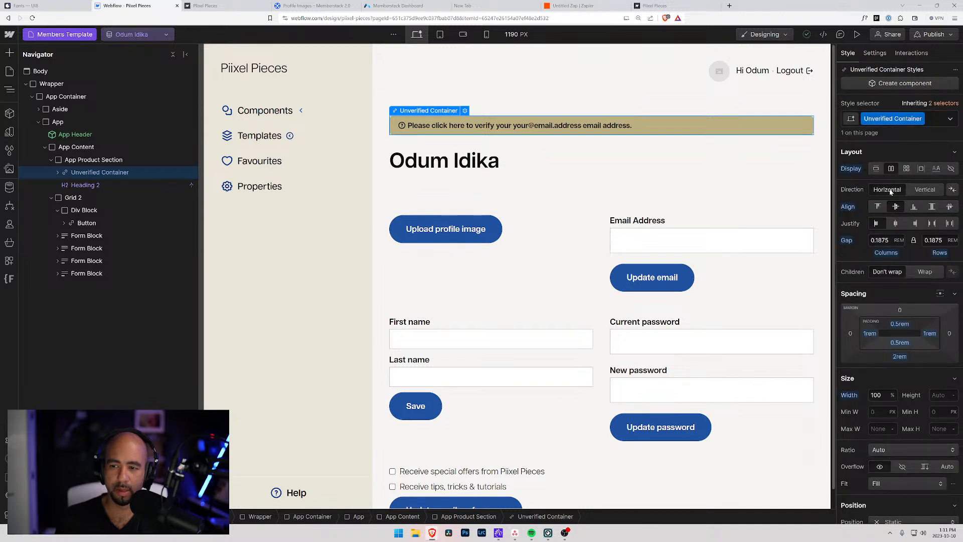
Inspect the Unverified Container's warning icon and text elements inside App Product Section in the Navigator.
{"action": "left_click", "coordinate": [58, 172]}
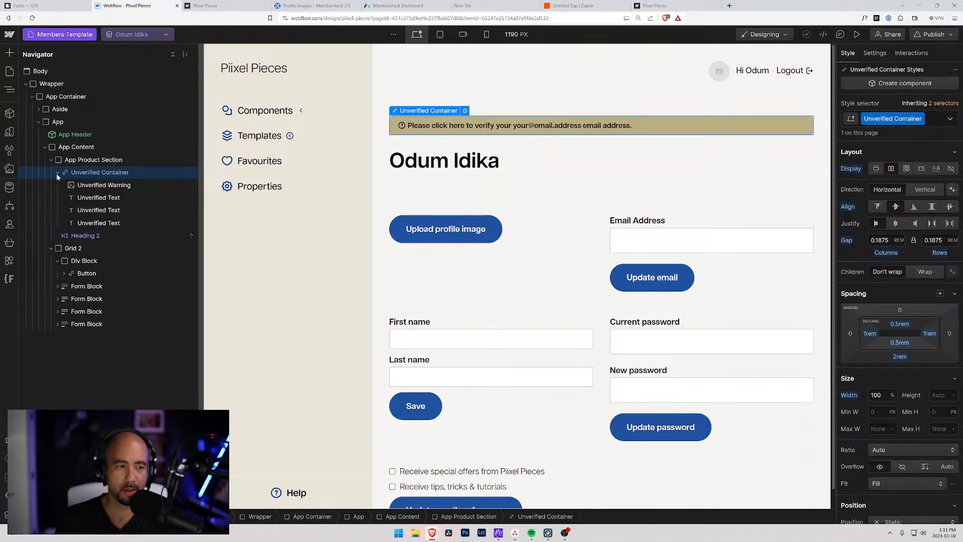
{"action": "left_click", "coordinate": [96, 185]}
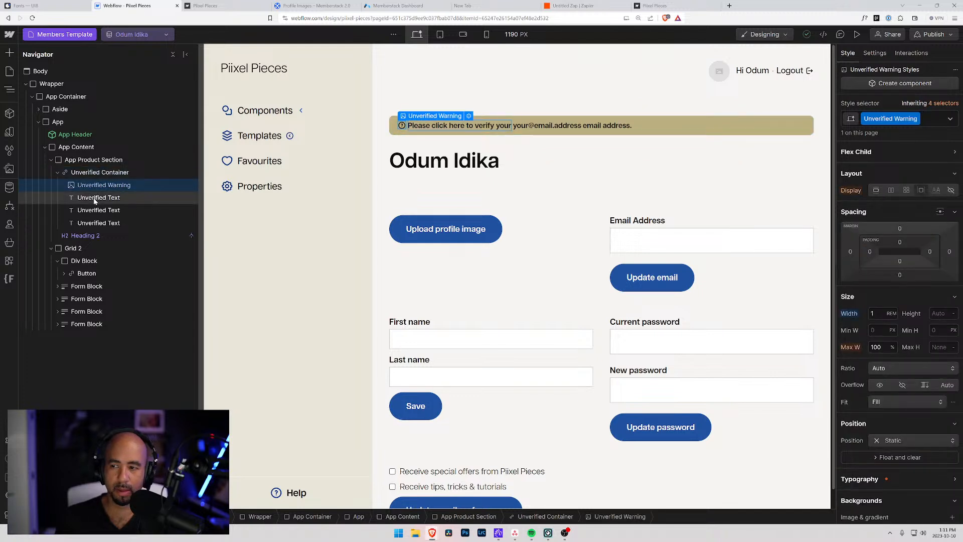
{"action": "left_click", "coordinate": [96, 198]}
{"action": "left_click", "coordinate": [96, 210]}
{"action": "left_click", "coordinate": [97, 223]}
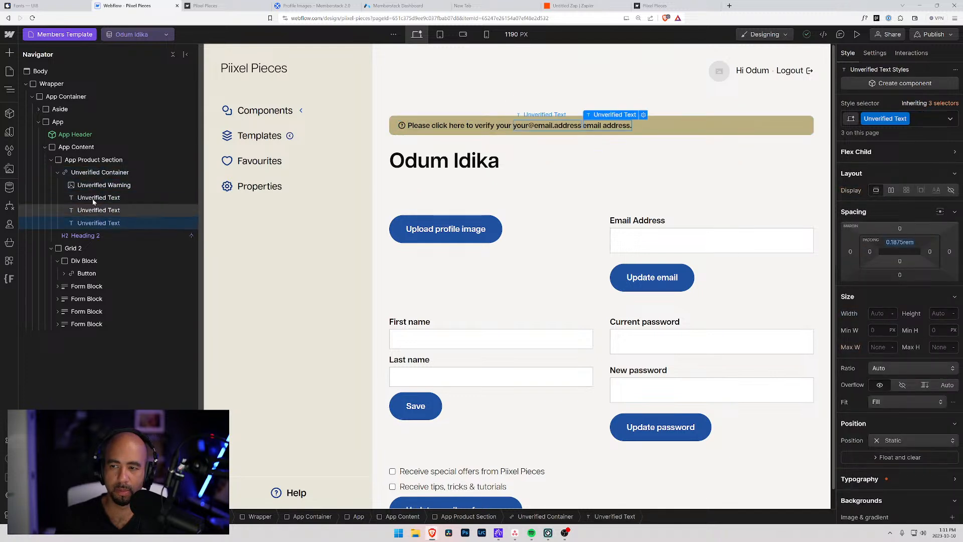
{"action": "left_click", "coordinate": [76, 170]}
{"action": "left_click", "coordinate": [82, 161]}
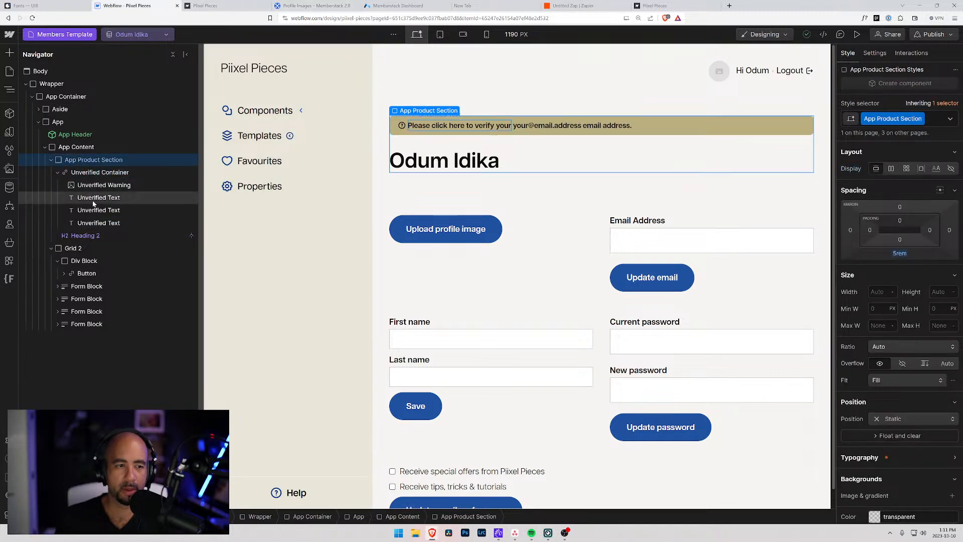
{"action": "left_click", "coordinate": [57, 172]}
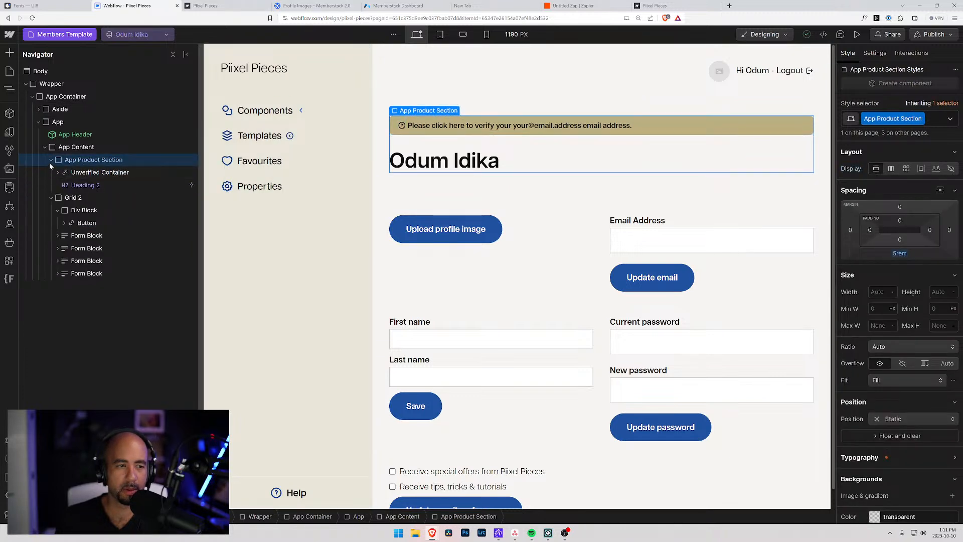
Move Heading 2 out of App Product Section, publish to staging, and hide the section.
{"action": "left_click_drag", "start_coordinate": [76, 185], "coordinate": [66, 155]}
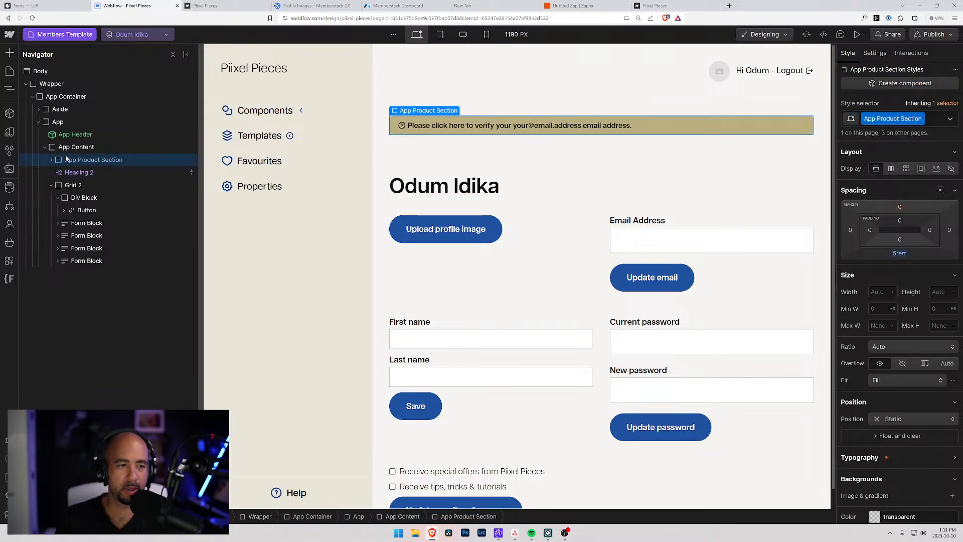
{"action": "left_click", "coordinate": [947, 35]}
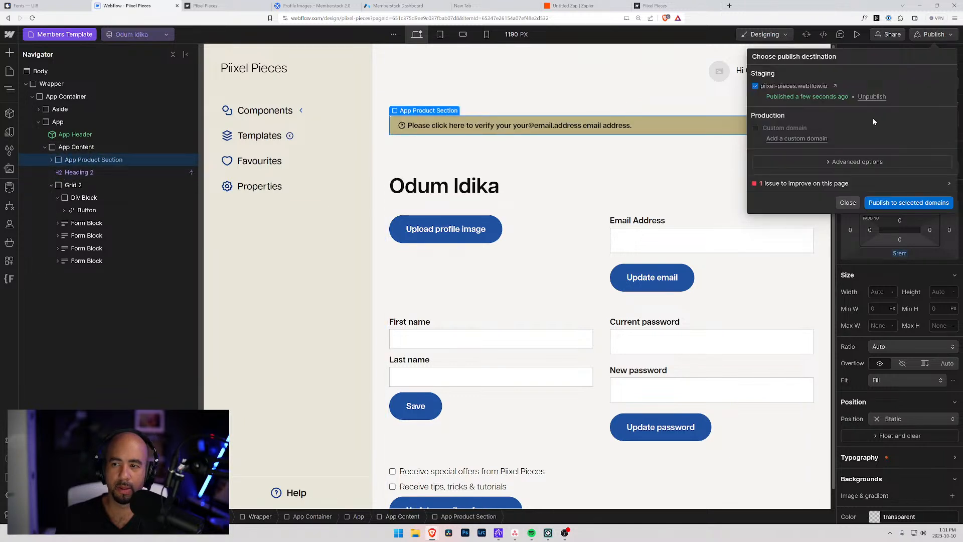
{"action": "left_click", "coordinate": [888, 200]}
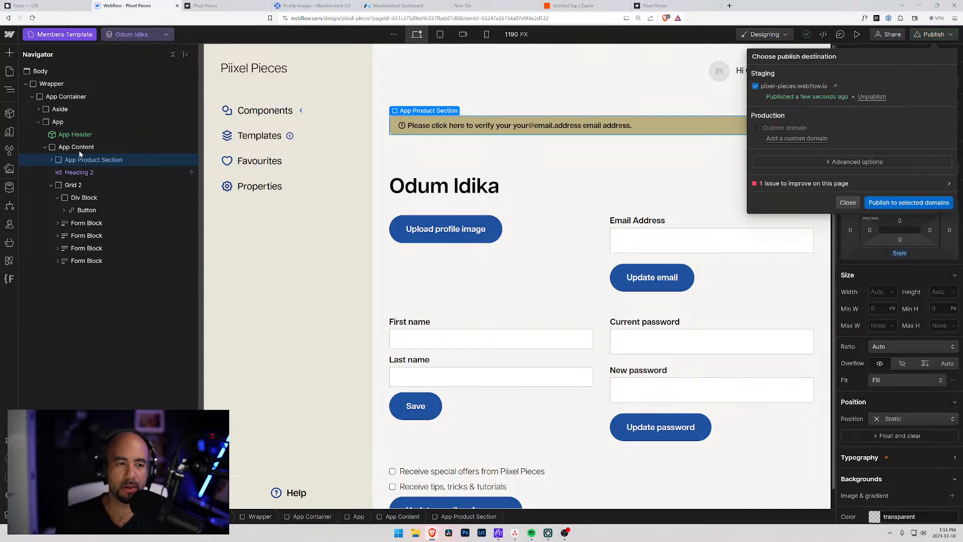
{"action": "left_click", "coordinate": [80, 160]}
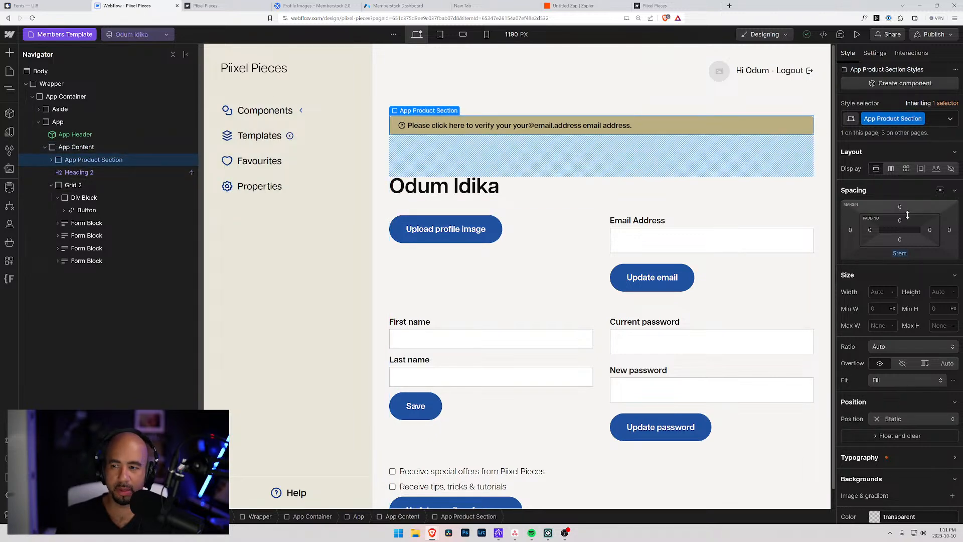
{"action": "left_click", "coordinate": [951, 168]}
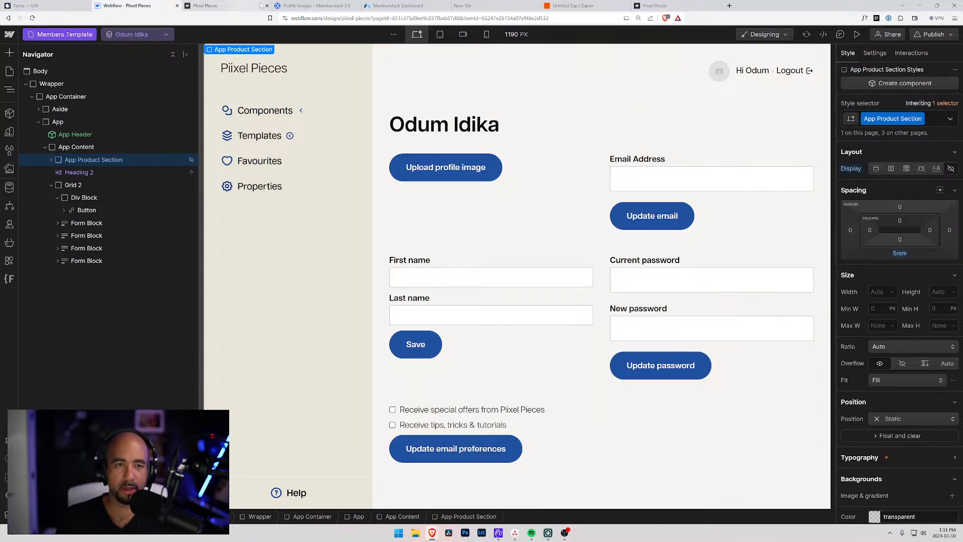
Republish to staging and reload the live profile page to confirm the verification banner is gone.
{"action": "left_click", "coordinate": [945, 34]}
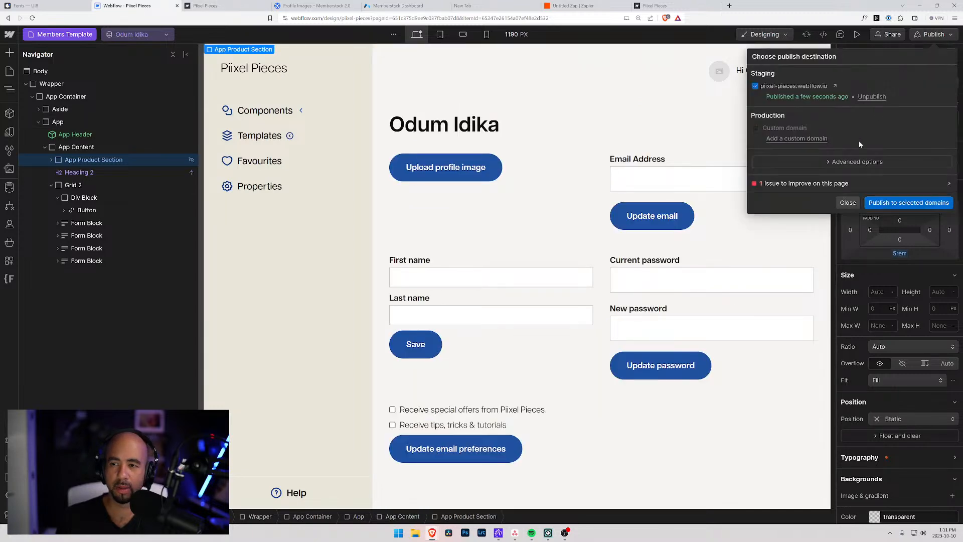
{"action": "left_click", "coordinate": [909, 204]}
{"action": "left_click", "coordinate": [221, 6]}
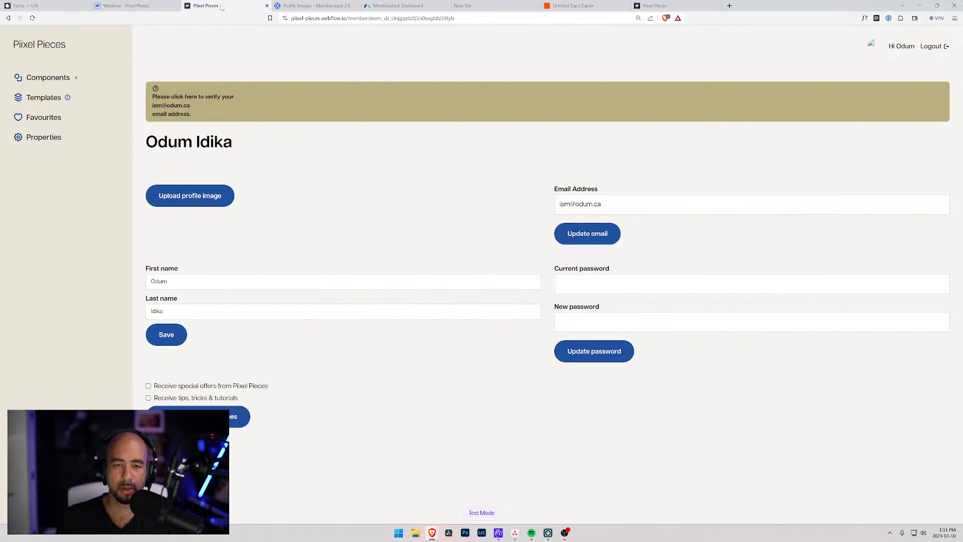
{"action": "left_click", "coordinate": [141, 7]}
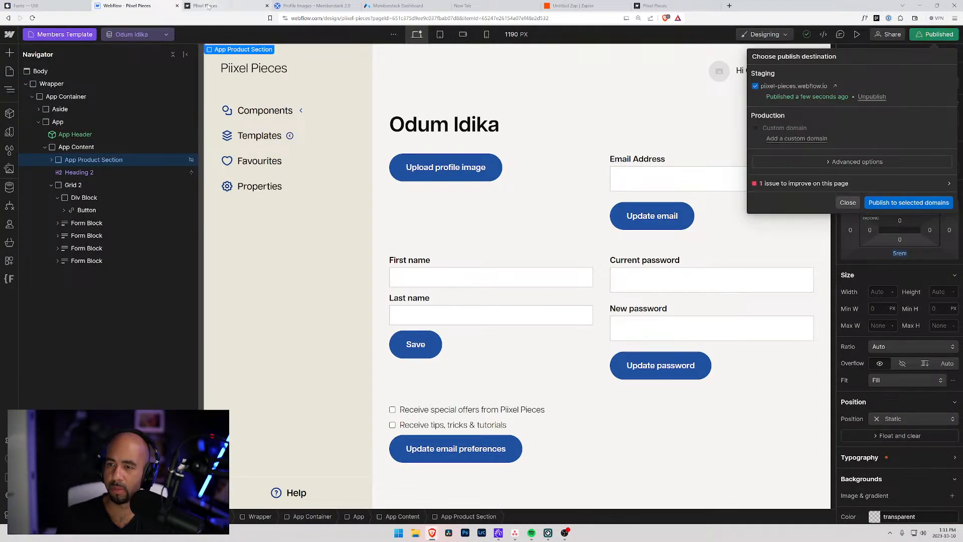
{"action": "left_click", "coordinate": [209, 6]}
{"action": "key", "text": "F5"}
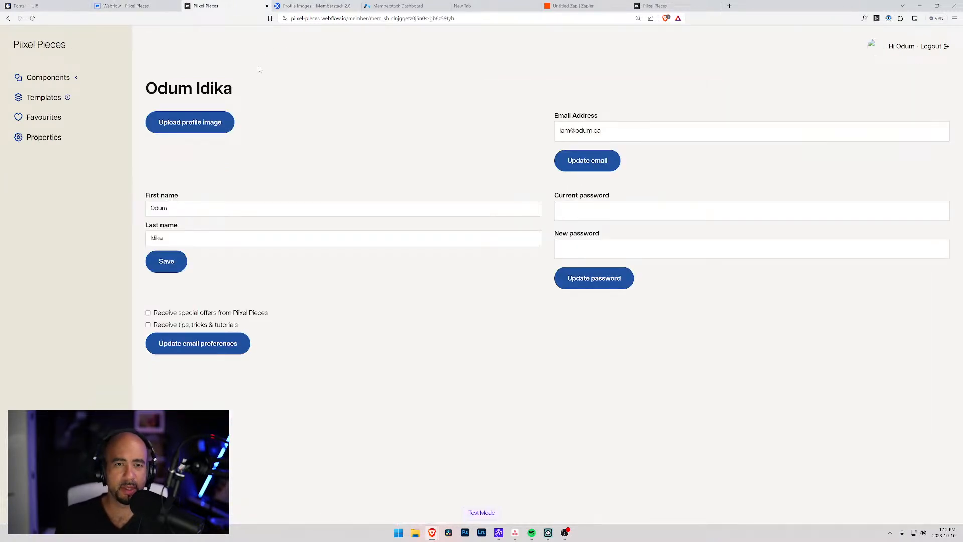
{"action": "left_click", "coordinate": [398, 6]}
{"action": "scroll", "coordinate": [92, 110], "scroll_direction": "up", "scroll_amount": 2}
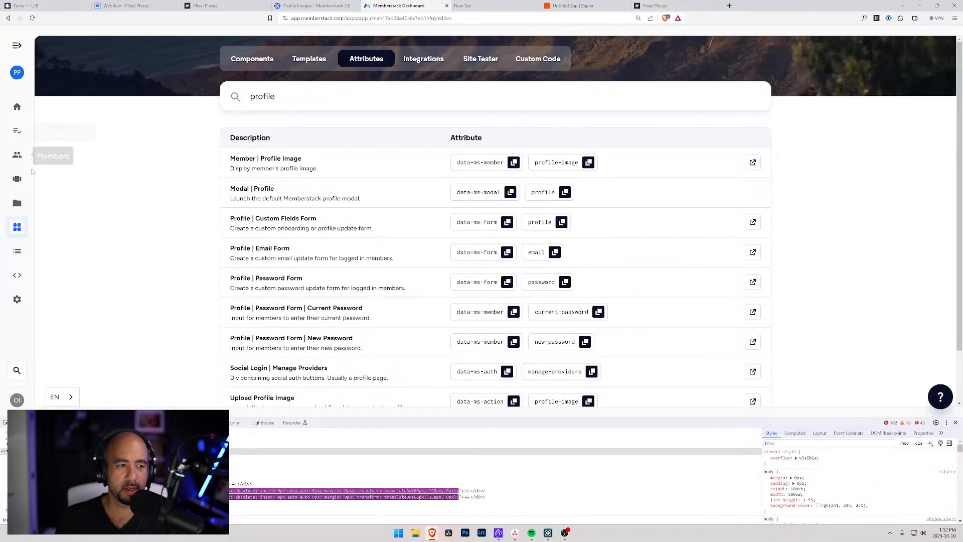
View the two test members in Memberstack's Members list, then return to the live profile page.
{"action": "left_click", "coordinate": [17, 179]}
{"action": "left_click", "coordinate": [17, 155]}
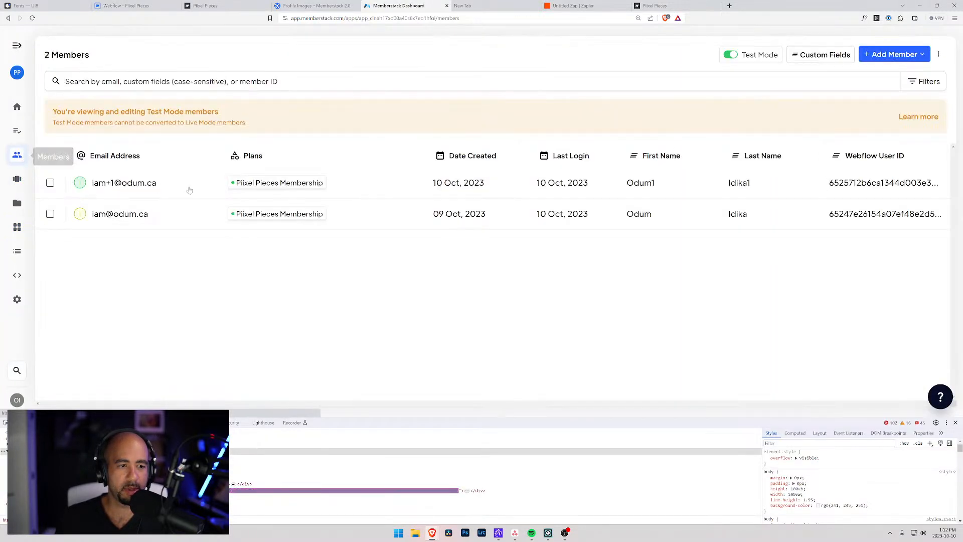
{"action": "left_click", "coordinate": [205, 6]}
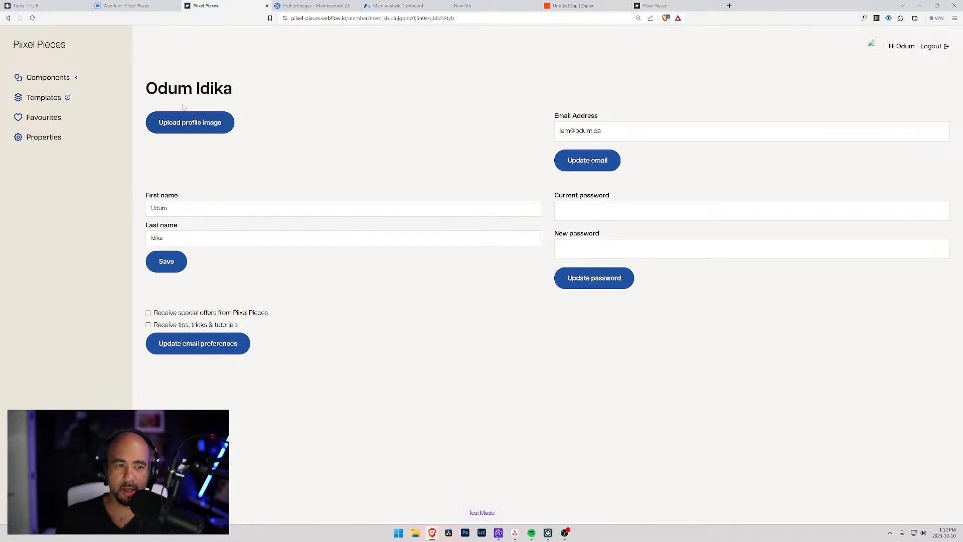
Open the profile image file picker on the live page and cancel it without choosing a file.
{"action": "left_click", "coordinate": [190, 123]}
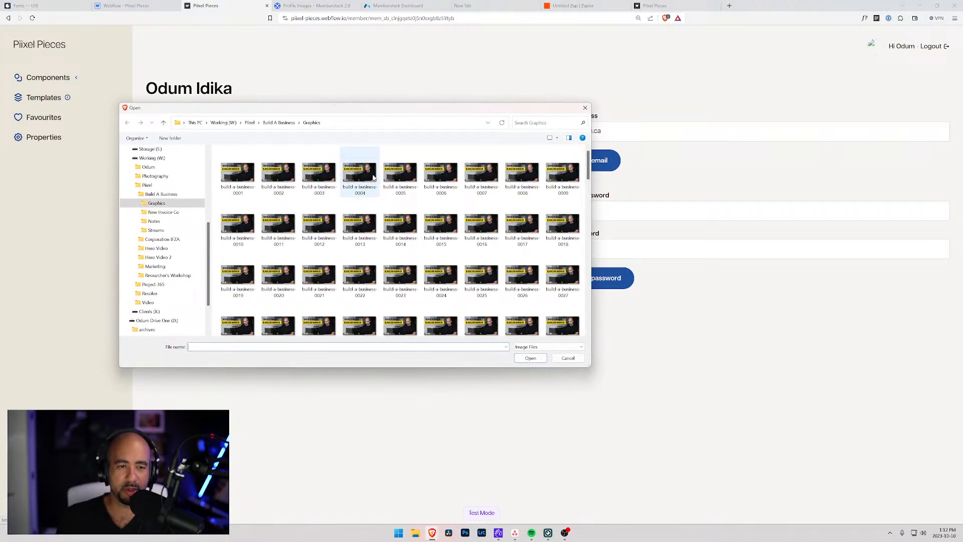
{"action": "key", "text": "Escape"}
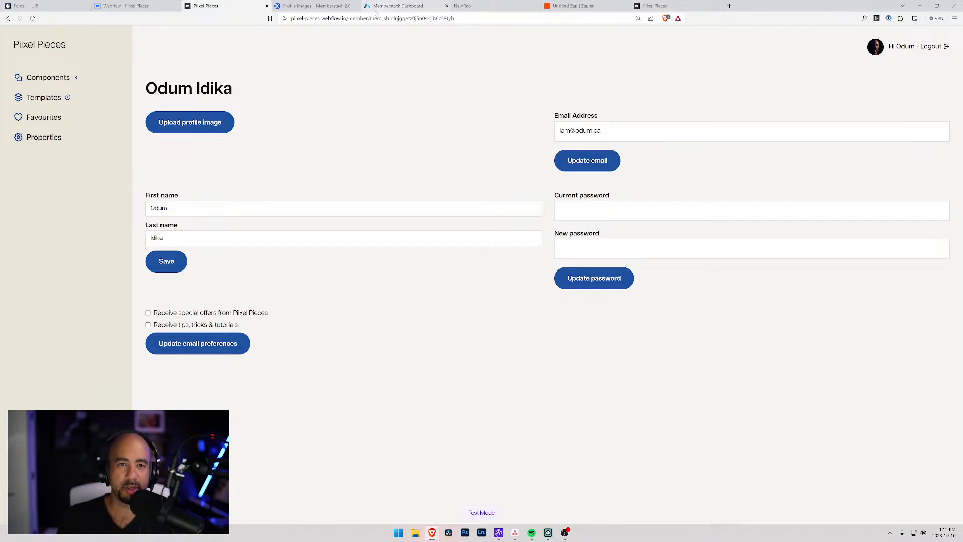
Compare both test members' profile panels in Memberstack, ending on the member with the photo avatar.
{"action": "left_click", "coordinate": [398, 5]}
{"action": "left_click", "coordinate": [343, 176]}
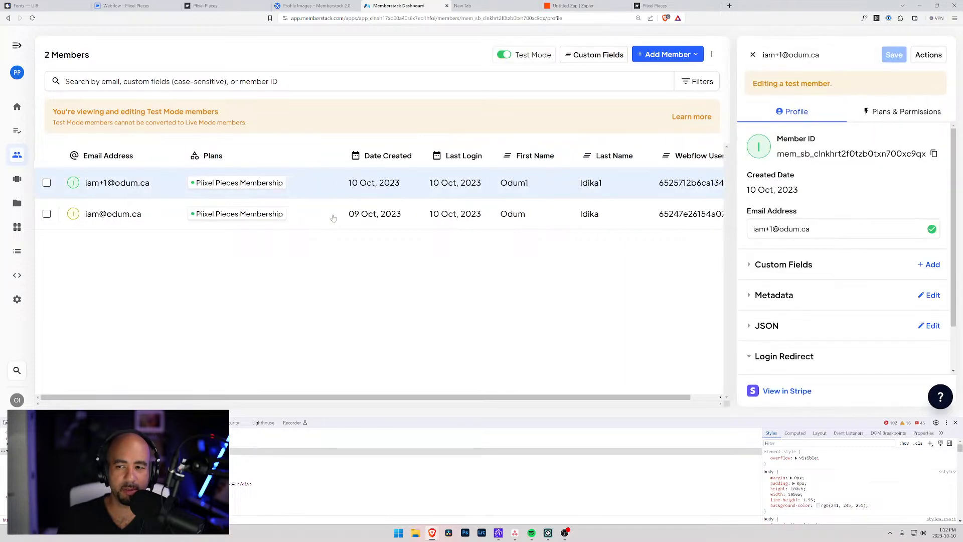
{"action": "left_click", "coordinate": [333, 214]}
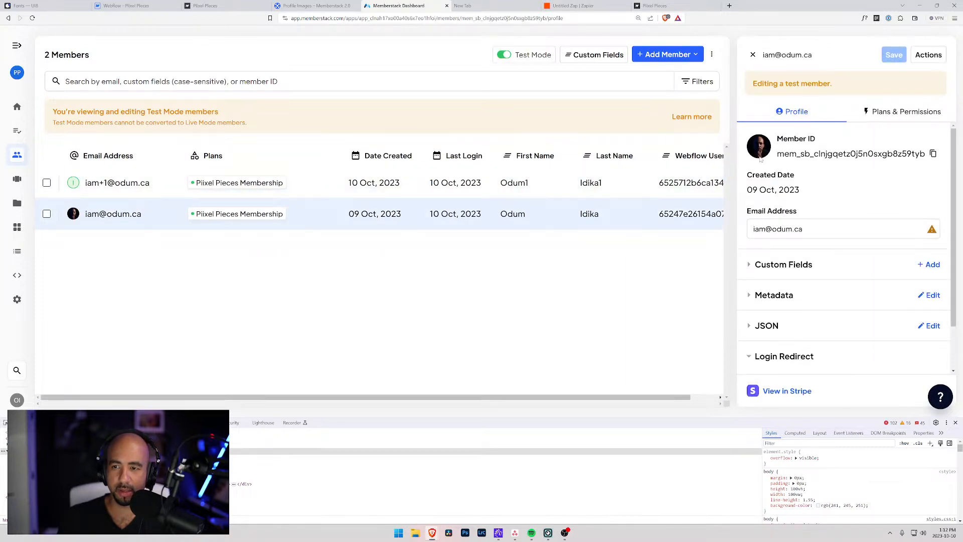
{"action": "left_click", "coordinate": [437, 189]}
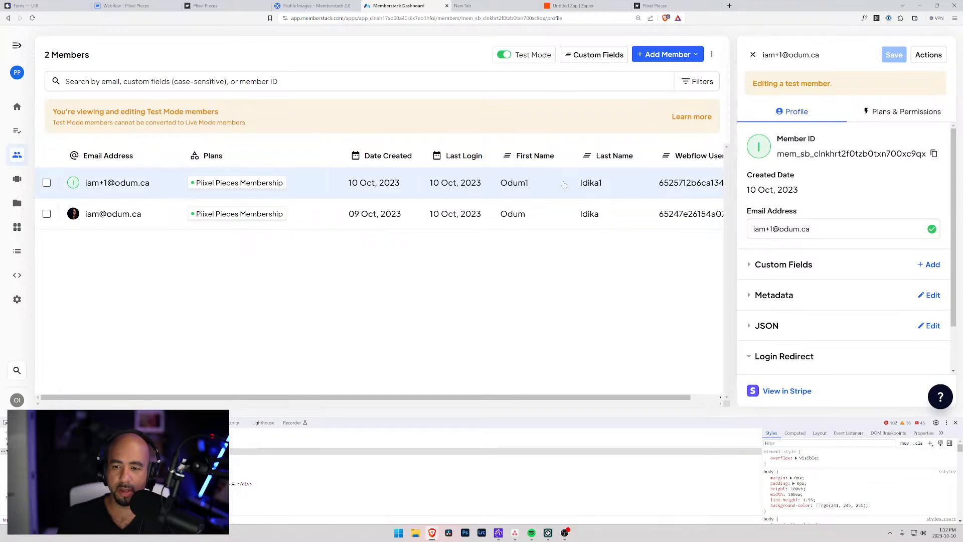
{"action": "left_click", "coordinate": [147, 209]}
{"action": "left_click", "coordinate": [154, 189]}
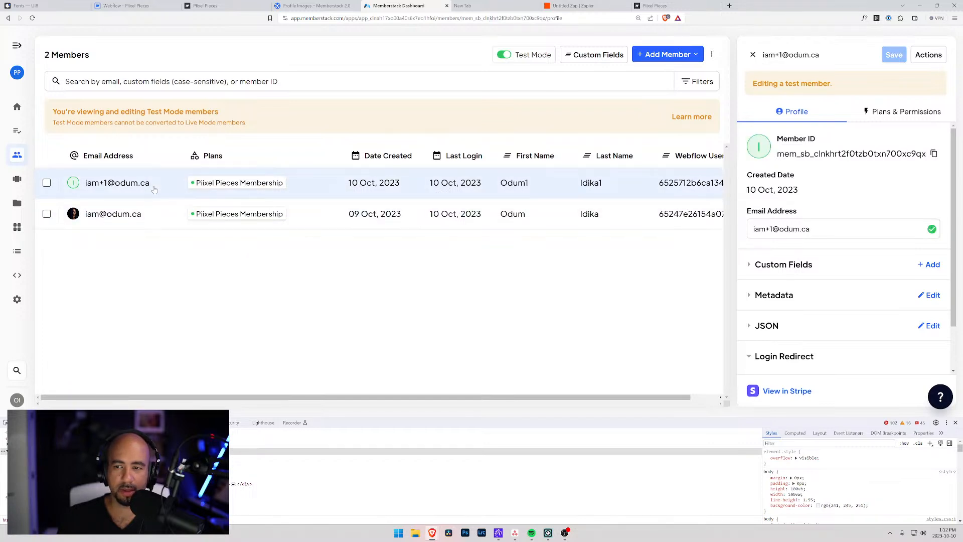
{"action": "left_click", "coordinate": [150, 220]}
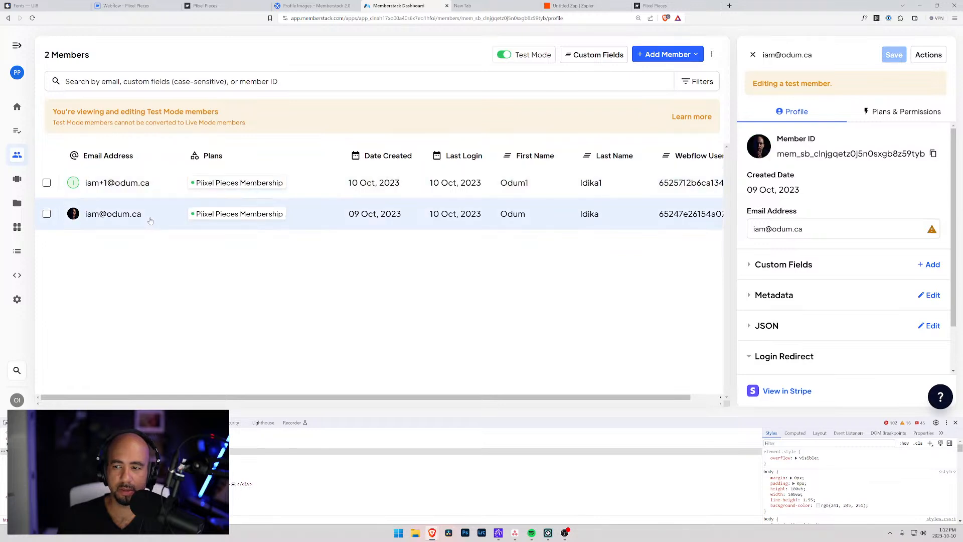
{"action": "mouse_move", "coordinate": [933, 231]}
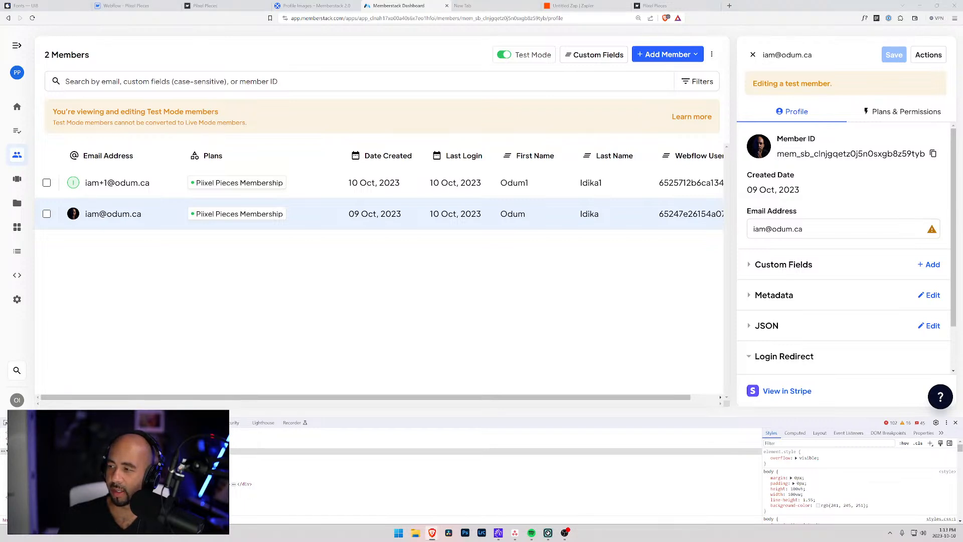
{"action": "left_click", "coordinate": [169, 4]}
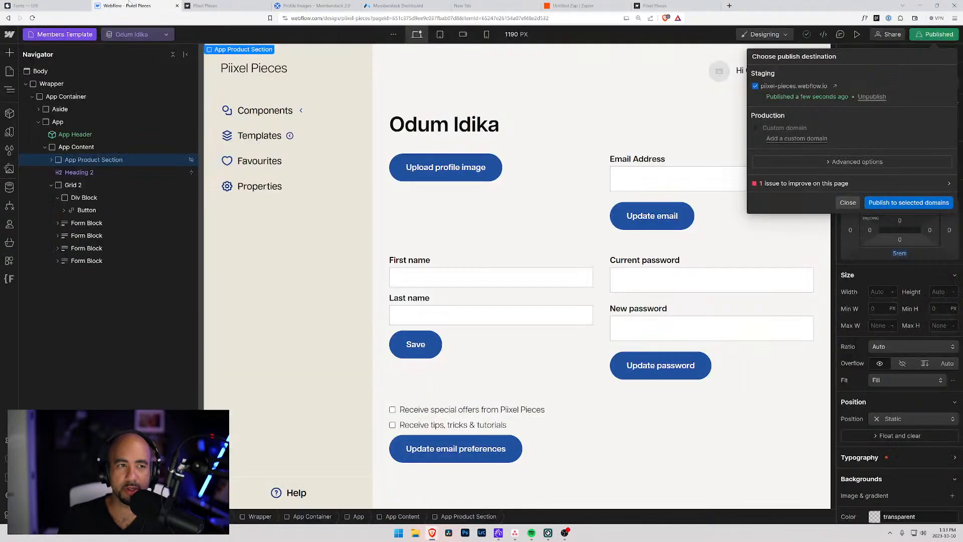
Close the Choose publish destination panel to return to the Members Template page.
{"action": "left_click", "coordinate": [846, 202]}
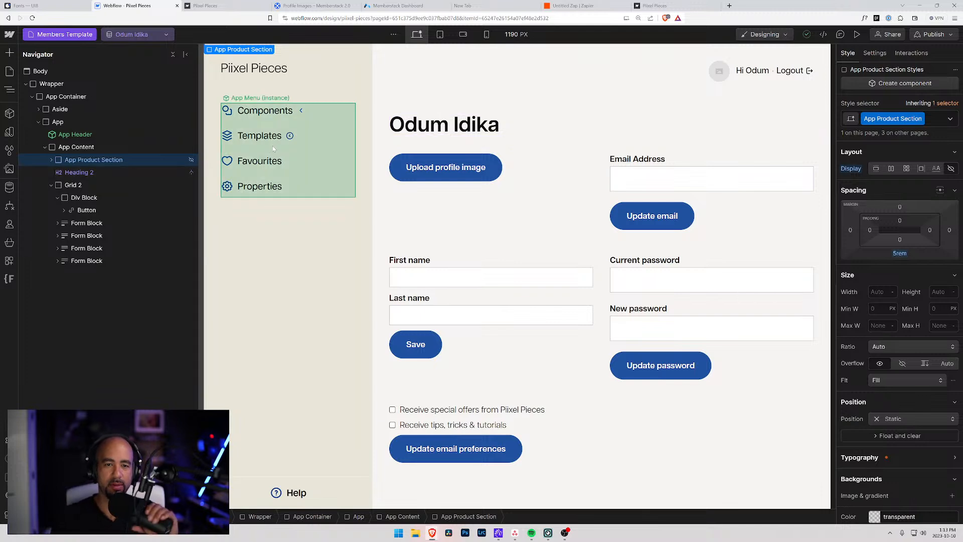
Insert an Image element inside the Div Block, placed before the Upload profile image button.
{"action": "left_click", "coordinate": [442, 161]}
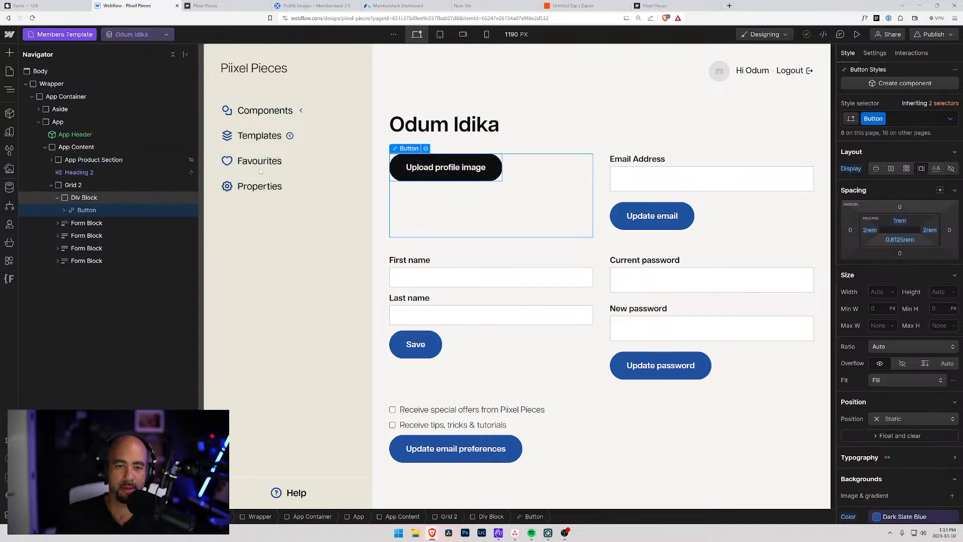
{"action": "left_click", "coordinate": [86, 199]}
{"action": "key", "text": "ctrl+k"}
{"action": "type", "text": "im"}
{"action": "key", "text": "Return"}
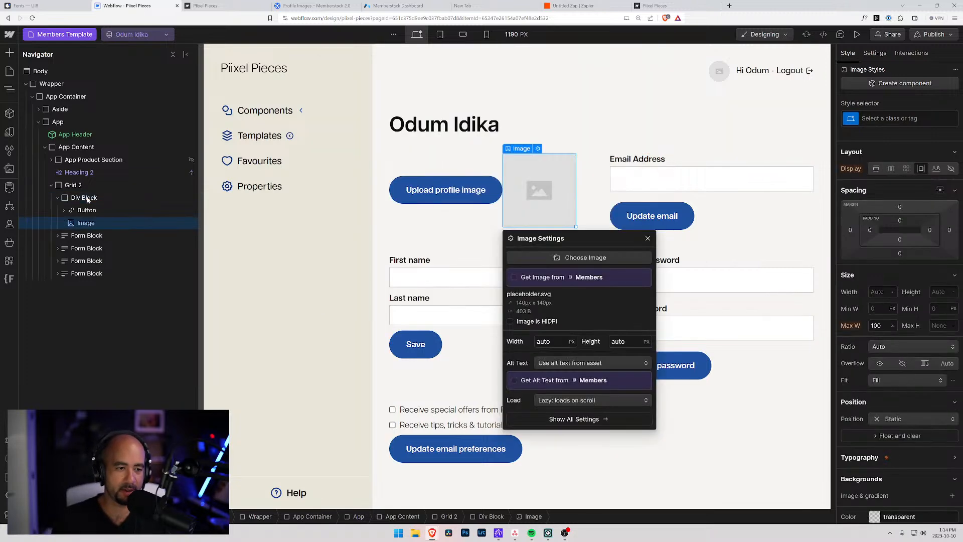
{"action": "left_click_drag", "start_coordinate": [74, 223], "coordinate": [75, 199]}
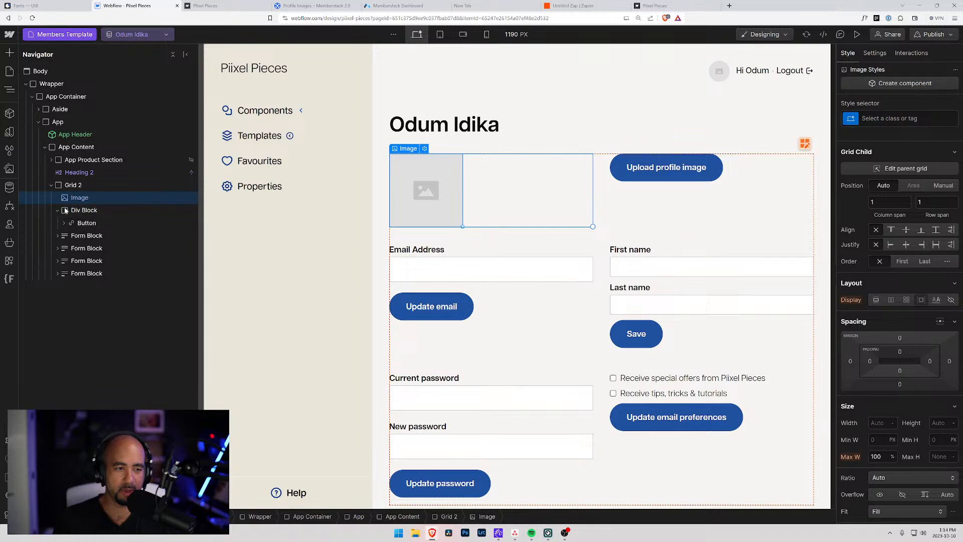
{"action": "left_click_drag", "start_coordinate": [70, 198], "coordinate": [75, 211]}
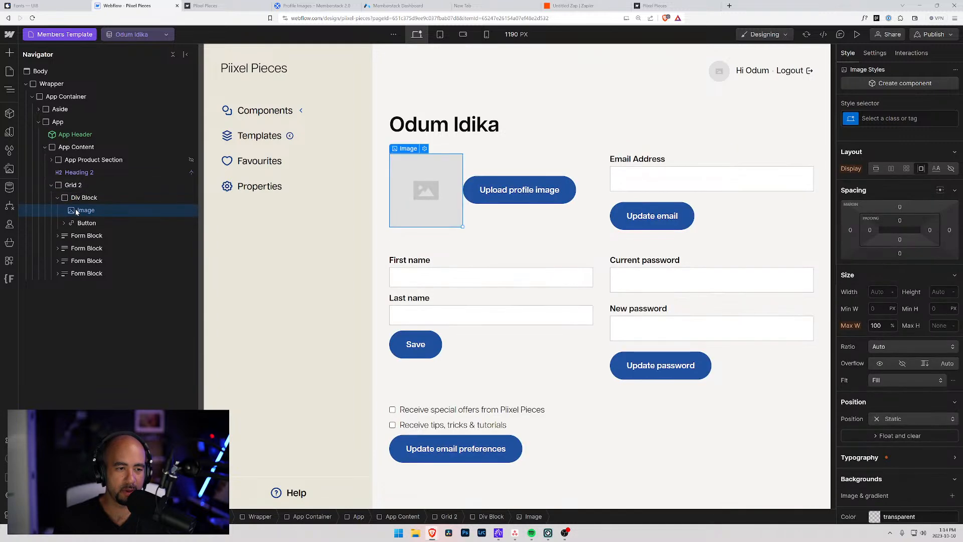
{"action": "scroll", "coordinate": [872, 359], "scroll_direction": "down", "scroll_amount": 6}
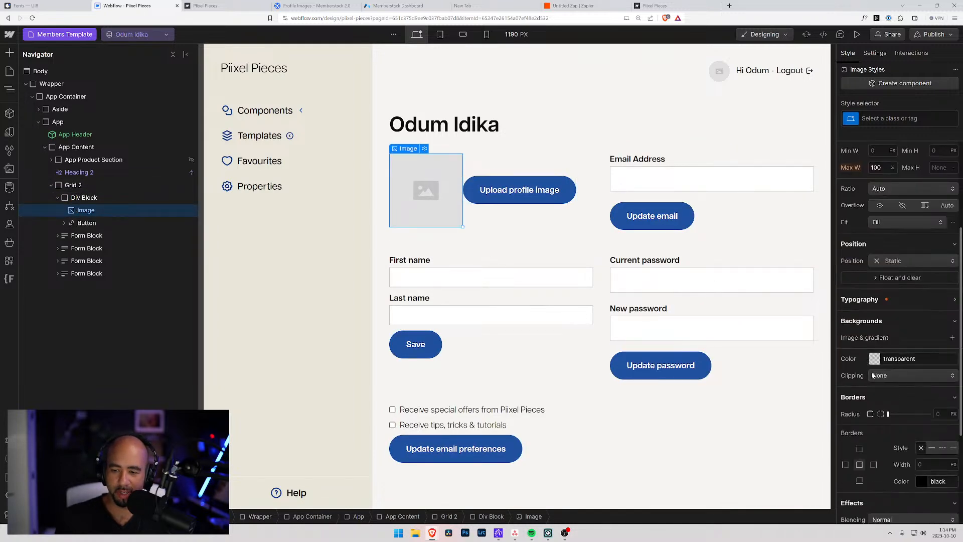
{"action": "left_click", "coordinate": [872, 54]}
{"action": "scroll", "coordinate": [910, 397], "scroll_direction": "down", "scroll_amount": 4}
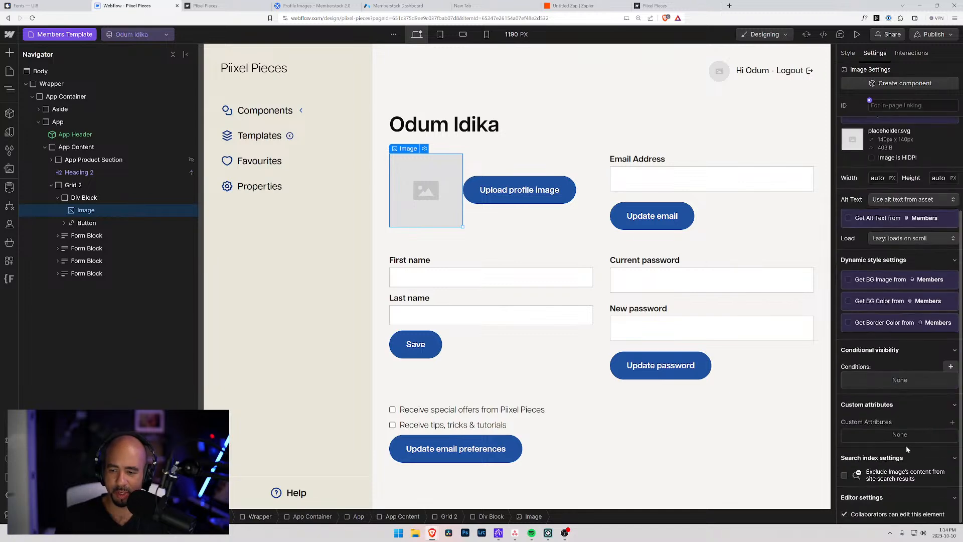
Give the new image the custom attribute data-ms-member with value profile-image.
{"action": "left_click", "coordinate": [951, 423]}
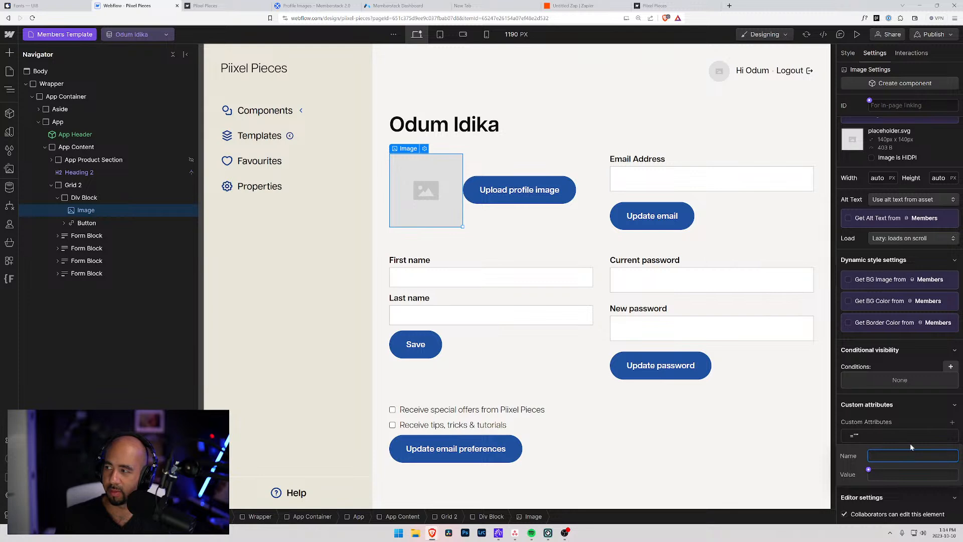
{"action": "type", "text": "d"}
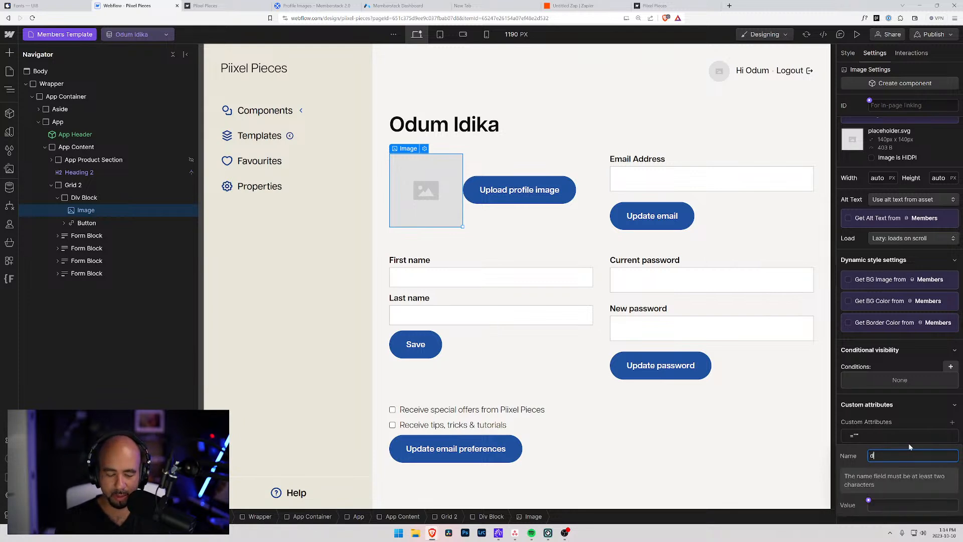
{"action": "type", "text": "ata-ms-"}
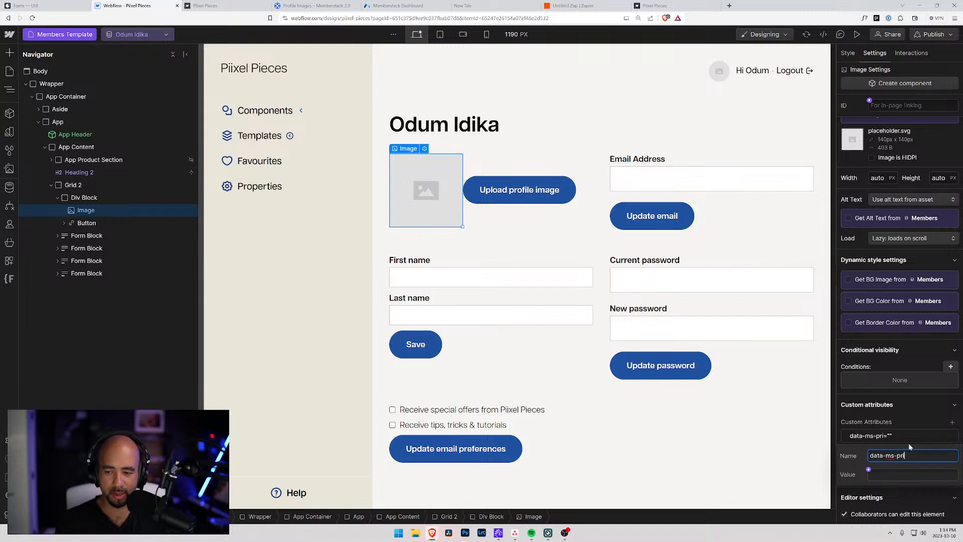
{"action": "type", "text": "profile"}
{"action": "key", "text": "Tab"}
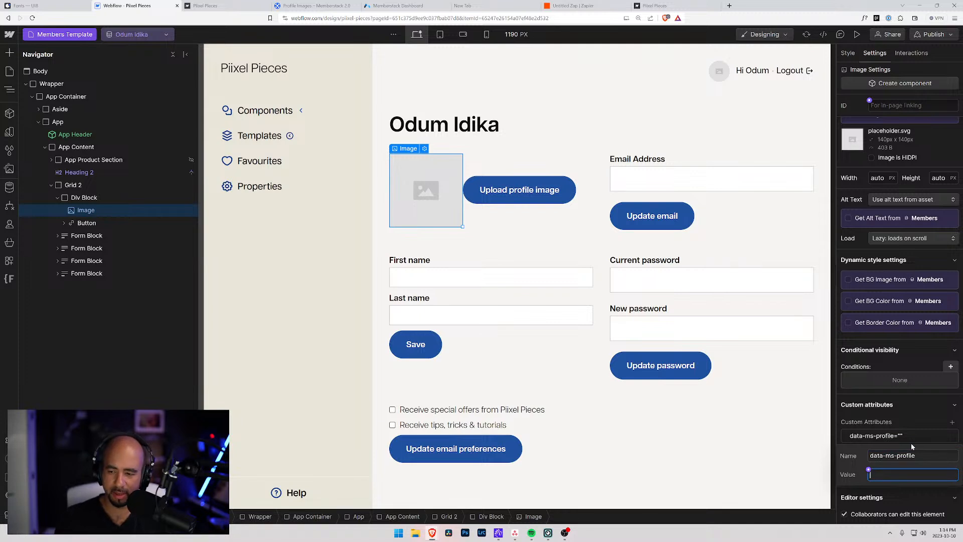
{"action": "double_click", "coordinate": [906, 456]}
{"action": "type", "text": "member"}
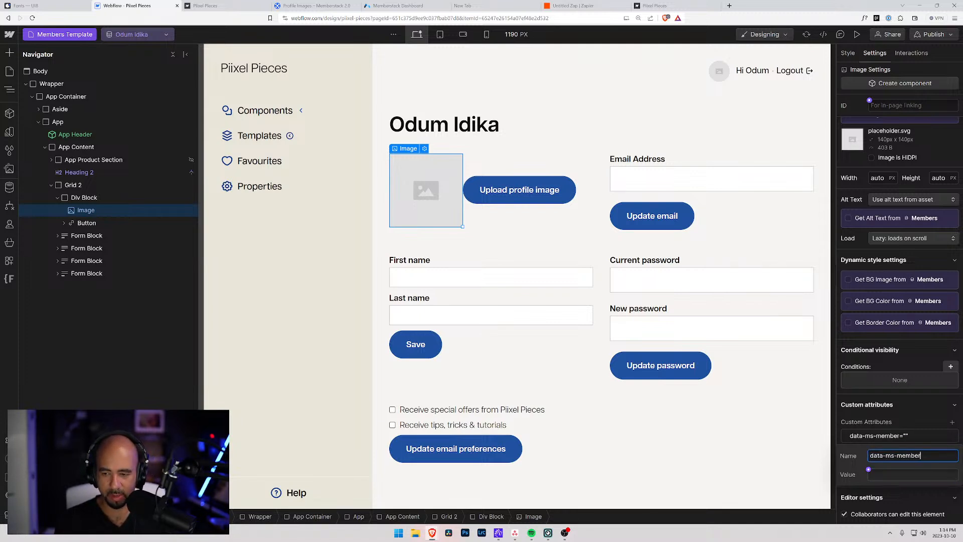
{"action": "key", "text": "Tab"}
{"action": "type", "text": "profile-image"}
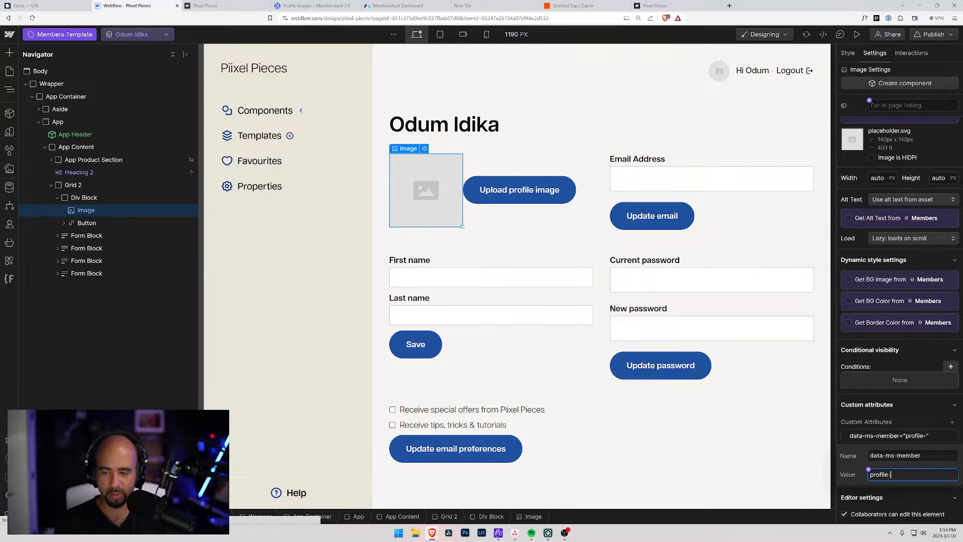
{"action": "key", "text": "Return"}
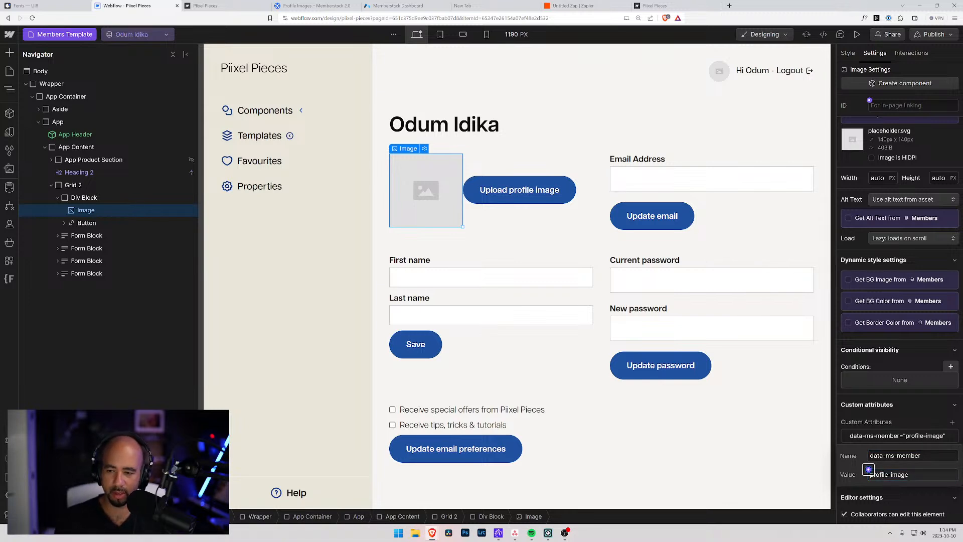
{"action": "left_click", "coordinate": [934, 416]}
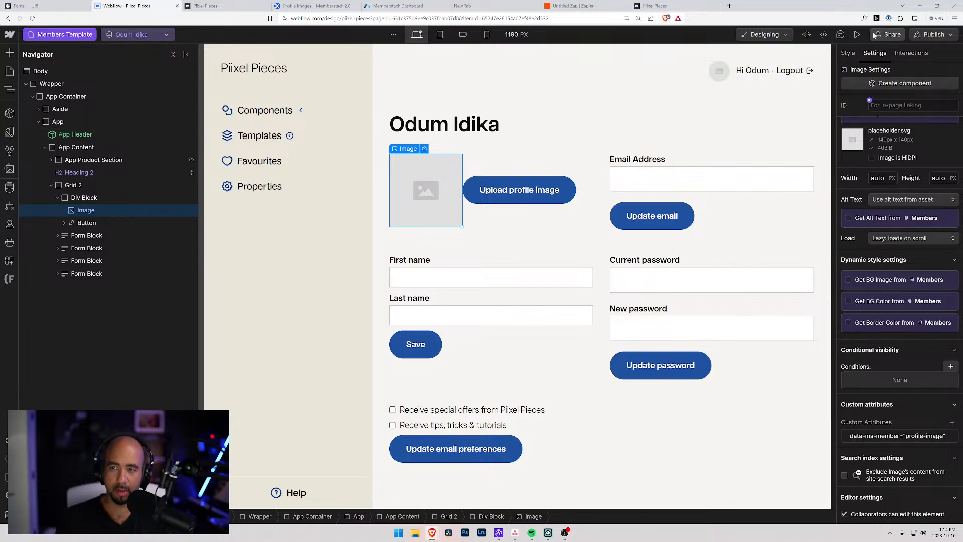
{"action": "left_click", "coordinate": [857, 35]}
Leave Preview and publish the site to the staging domain.
{"action": "left_click", "coordinate": [857, 34]}
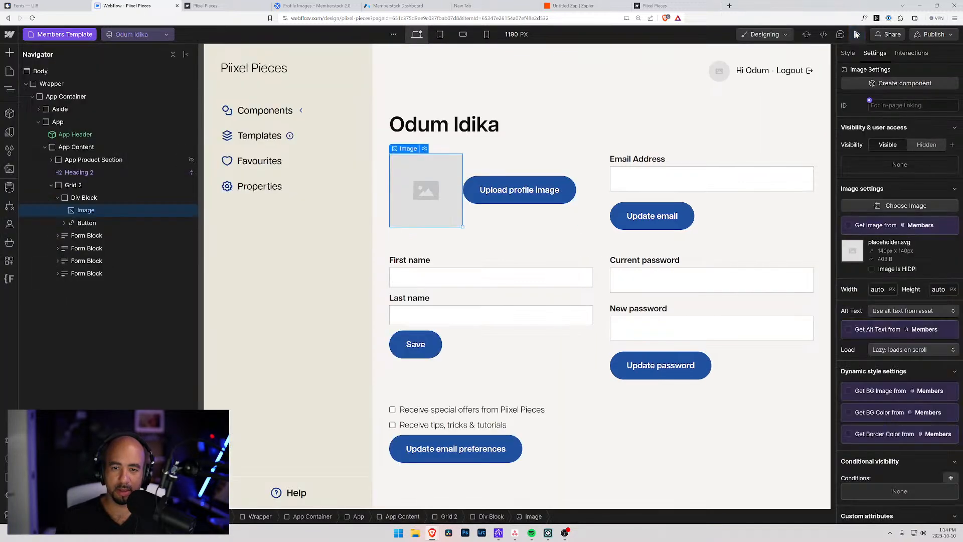
{"action": "left_click", "coordinate": [934, 34]}
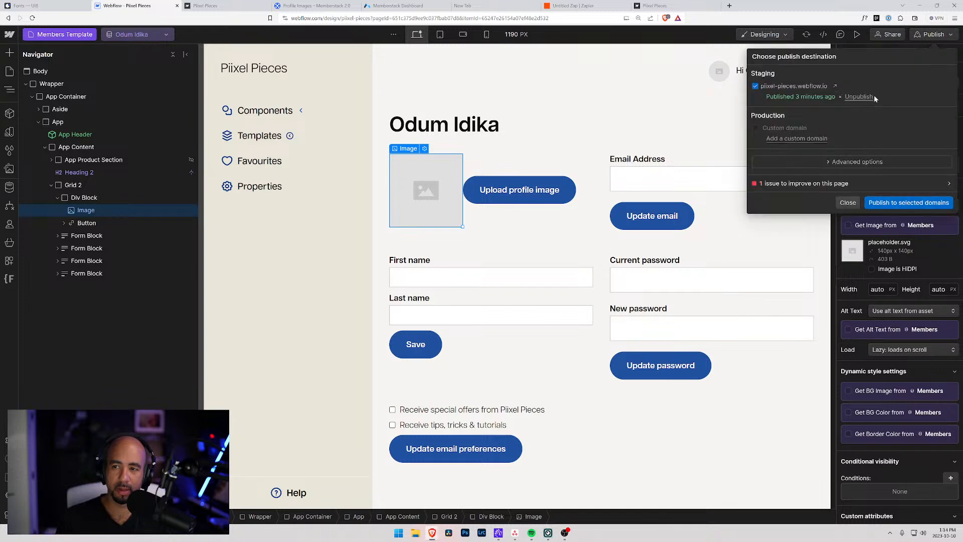
{"action": "left_click", "coordinate": [890, 203]}
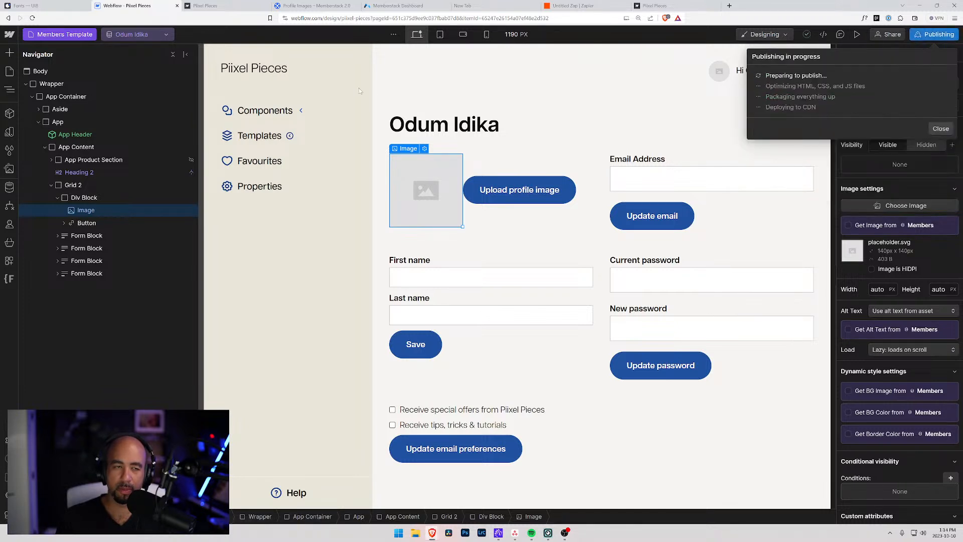
Check the App Header's User Avatar and the live Account page, then select the profile Image.
{"action": "left_click", "coordinate": [693, 74]}
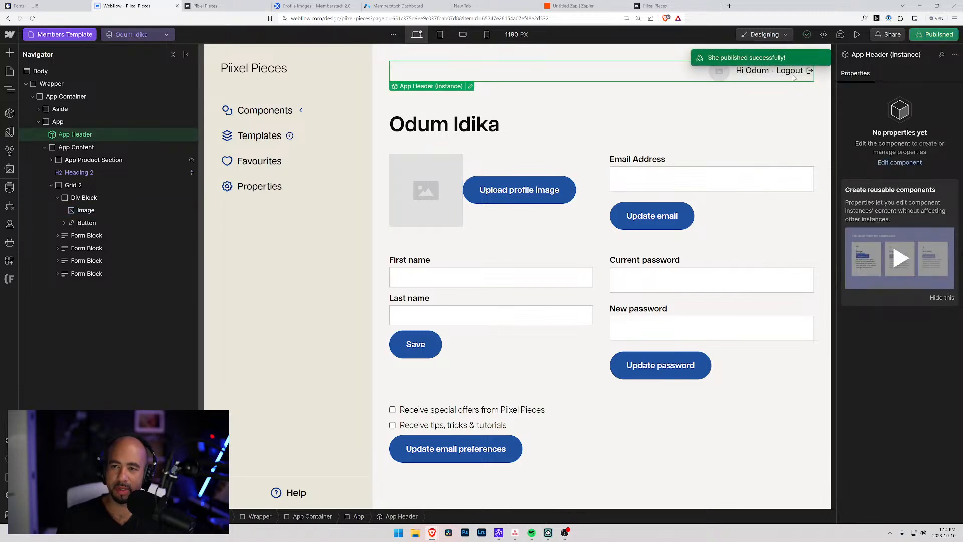
{"action": "left_click", "coordinate": [470, 86]}
{"action": "left_click", "coordinate": [719, 71]}
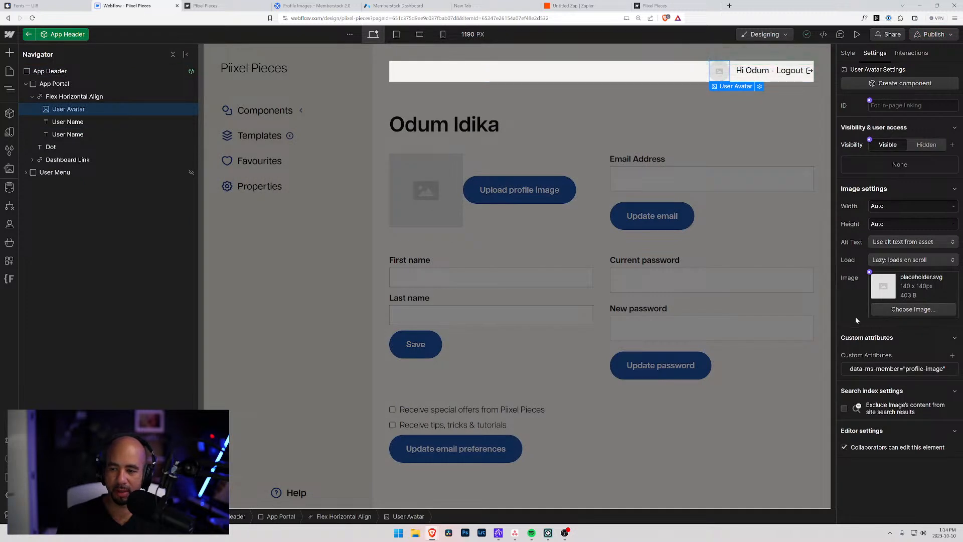
{"action": "left_click", "coordinate": [233, 6]}
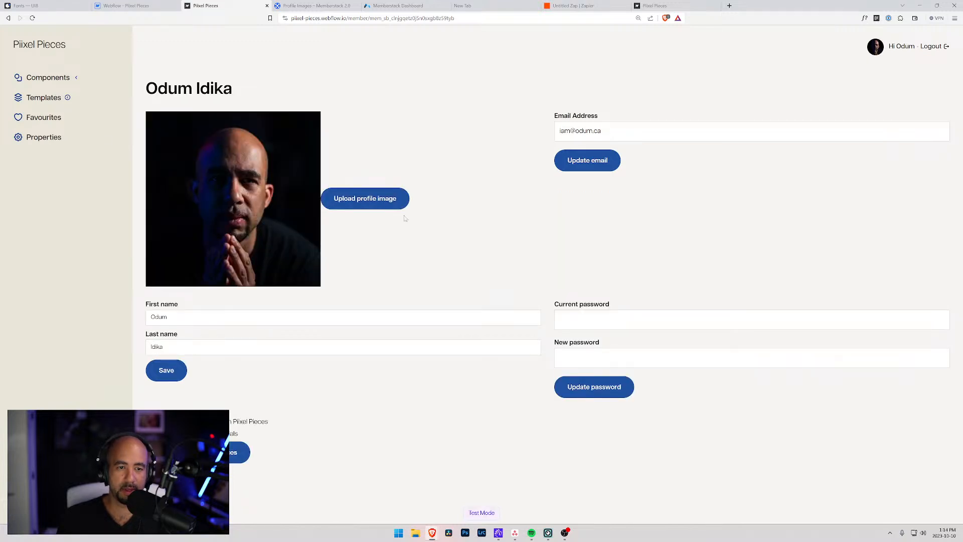
{"action": "left_click", "coordinate": [114, 6]}
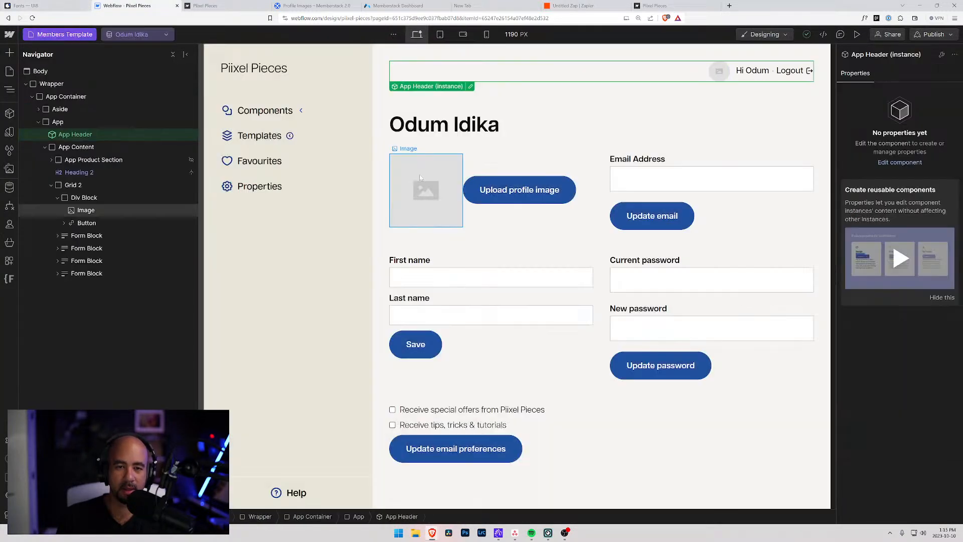
{"action": "left_click", "coordinate": [456, 187]}
{"action": "left_click", "coordinate": [456, 187]}
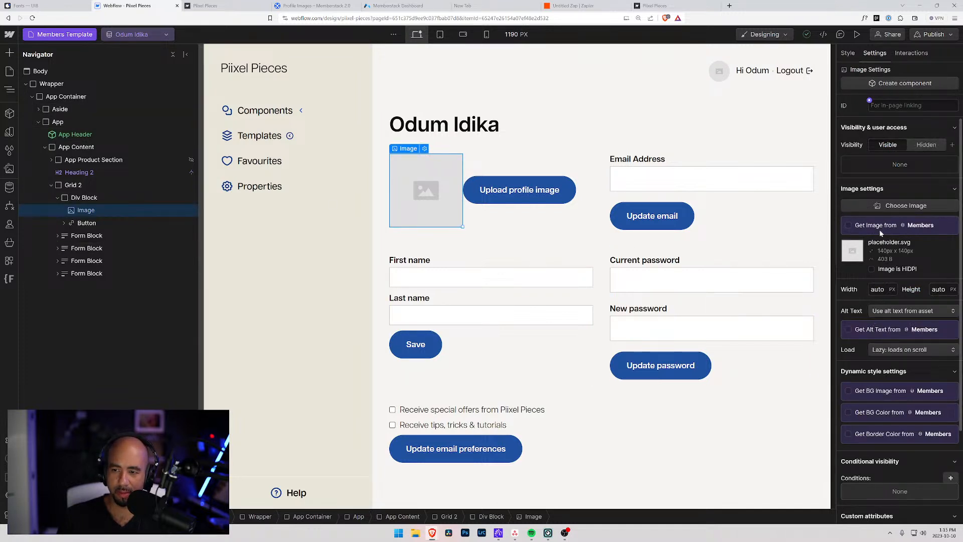
Try a library photo as the profile image, then undo it to keep the placeholder.
{"action": "left_click", "coordinate": [879, 206]}
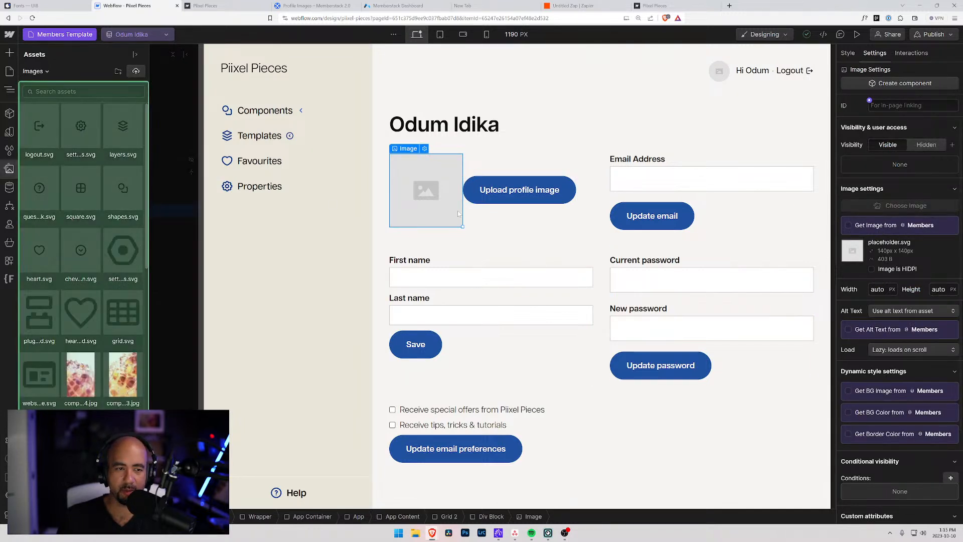
{"action": "left_click", "coordinate": [81, 312]}
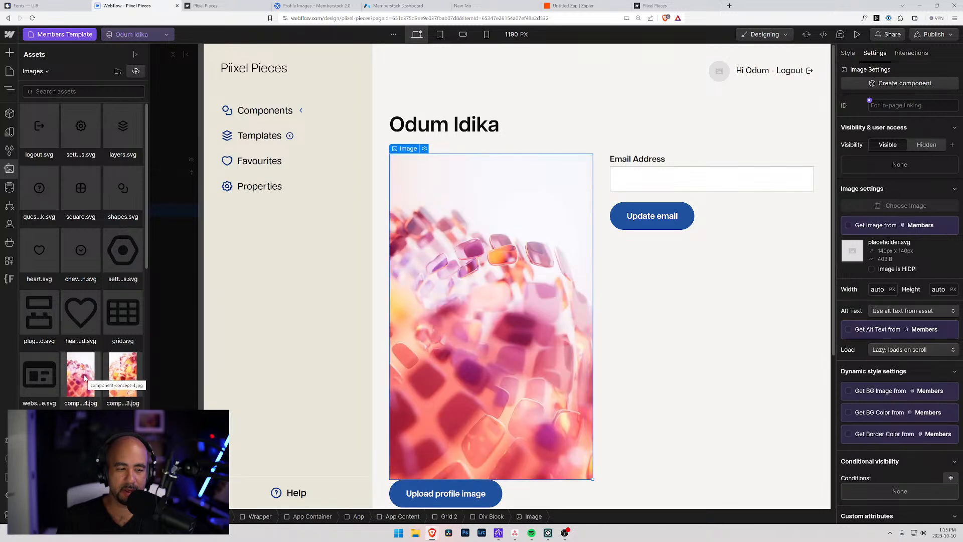
{"action": "scroll", "coordinate": [84, 377], "scroll_direction": "down", "scroll_amount": 3}
{"action": "scroll", "coordinate": [109, 341], "scroll_direction": "up", "scroll_amount": 3}
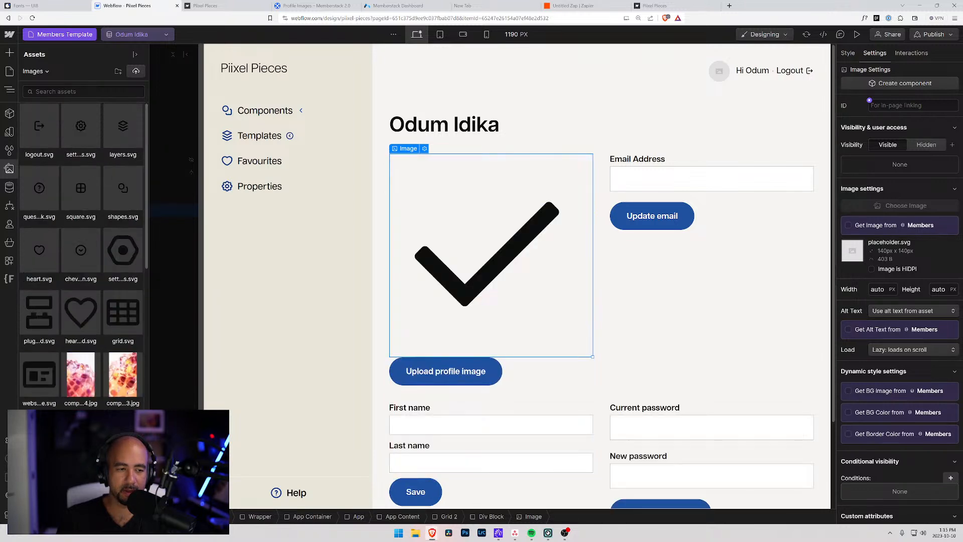
{"action": "left_click", "coordinate": [86, 374]}
{"action": "key", "text": "z"}
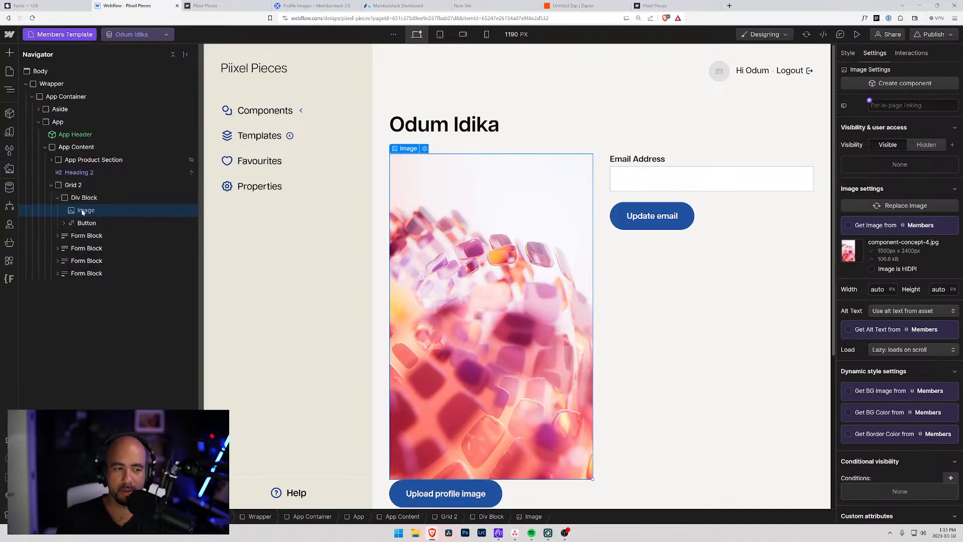
{"action": "key", "text": "ctrl+z"}
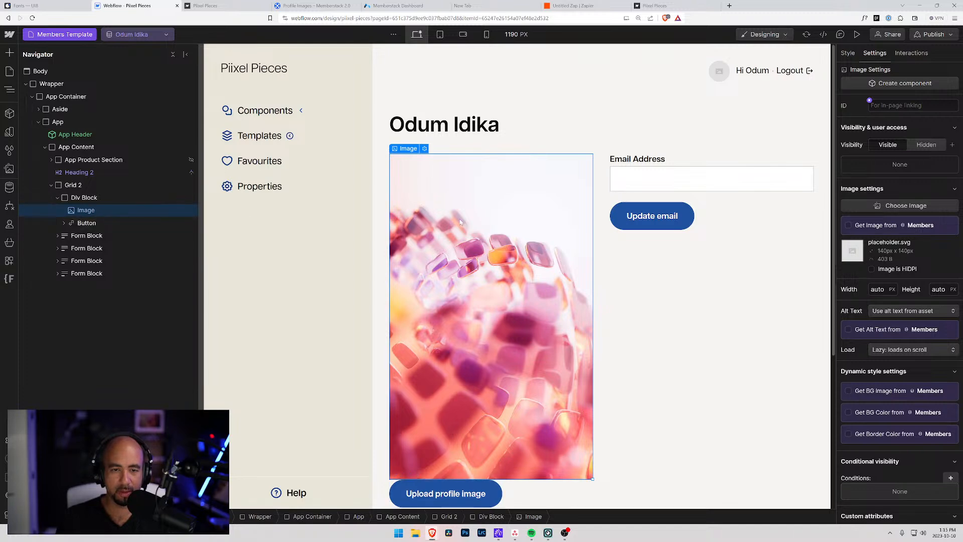
Set the profile image's data-ms-member custom attribute value to profile-image.
{"action": "left_click", "coordinate": [677, 296]}
{"action": "left_click", "coordinate": [561, 263]}
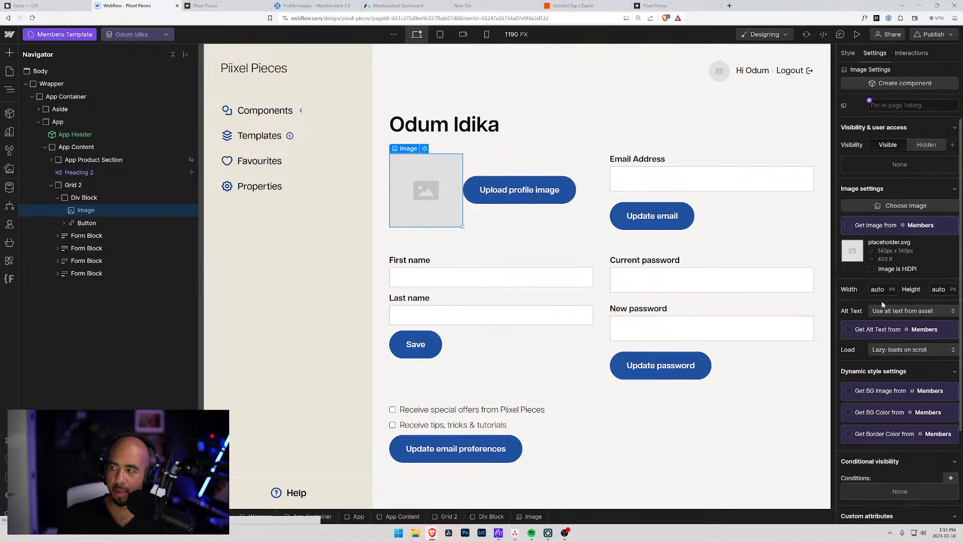
{"action": "scroll", "coordinate": [882, 351], "scroll_direction": "down", "scroll_amount": 3}
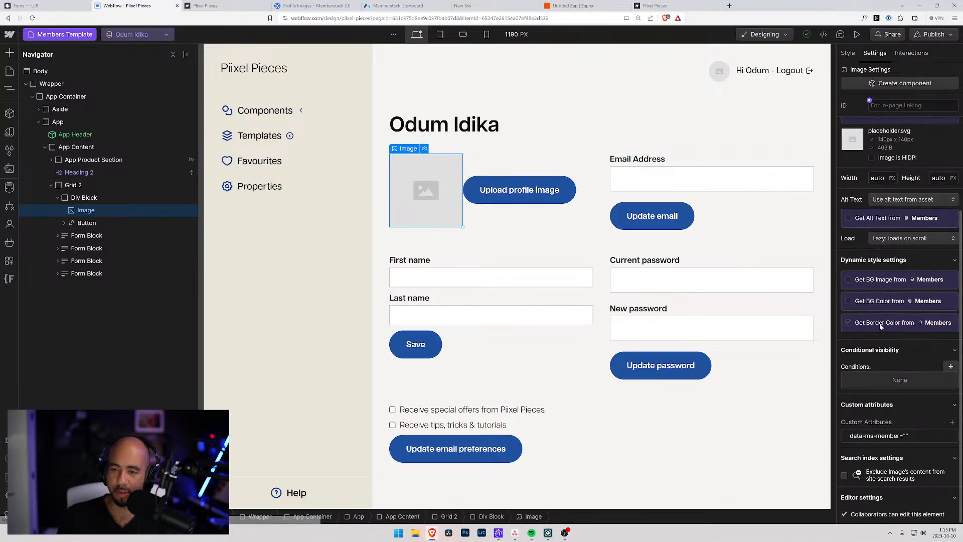
{"action": "left_click", "coordinate": [931, 439]}
{"action": "type", "text": "profile-image"}
{"action": "key", "text": "Return"}
{"action": "left_click", "coordinate": [910, 405]}
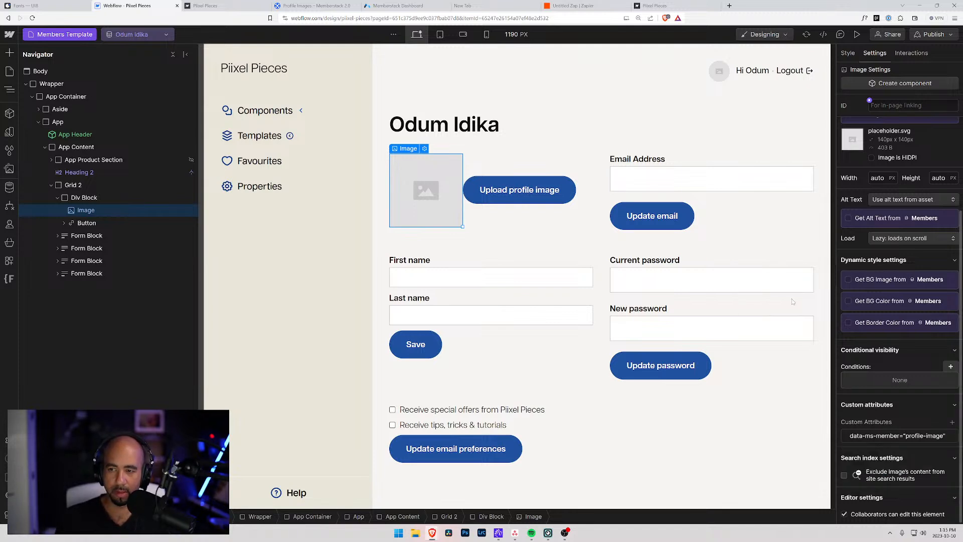
{"action": "left_click", "coordinate": [84, 211]}
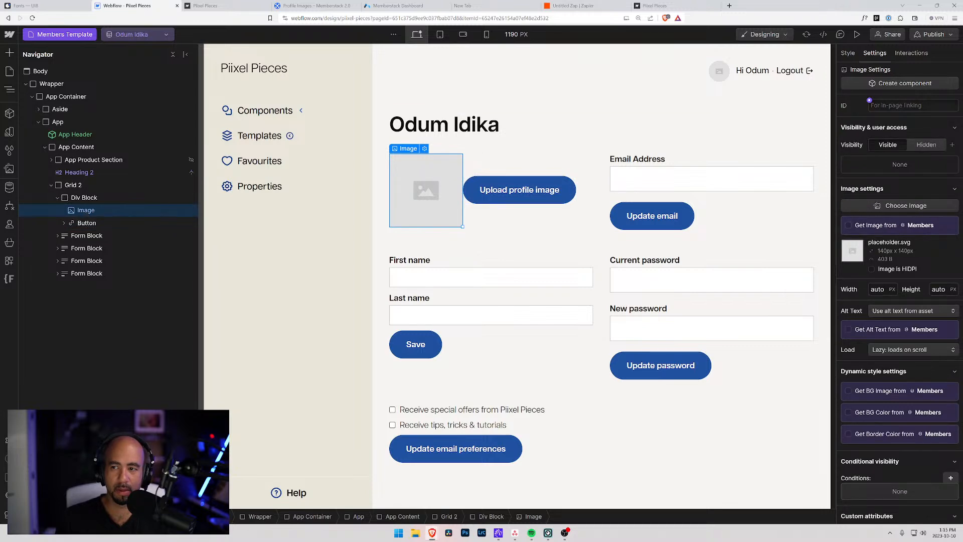
Create and apply a new Profile Image class to the image.
{"action": "left_click", "coordinate": [848, 53]}
{"action": "left_click", "coordinate": [901, 118]}
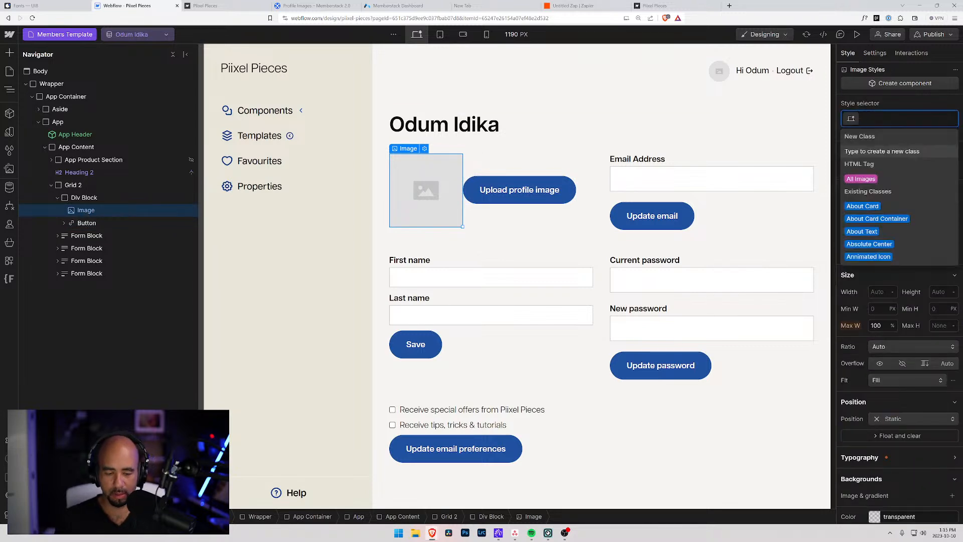
{"action": "type", "text": "Profile "}
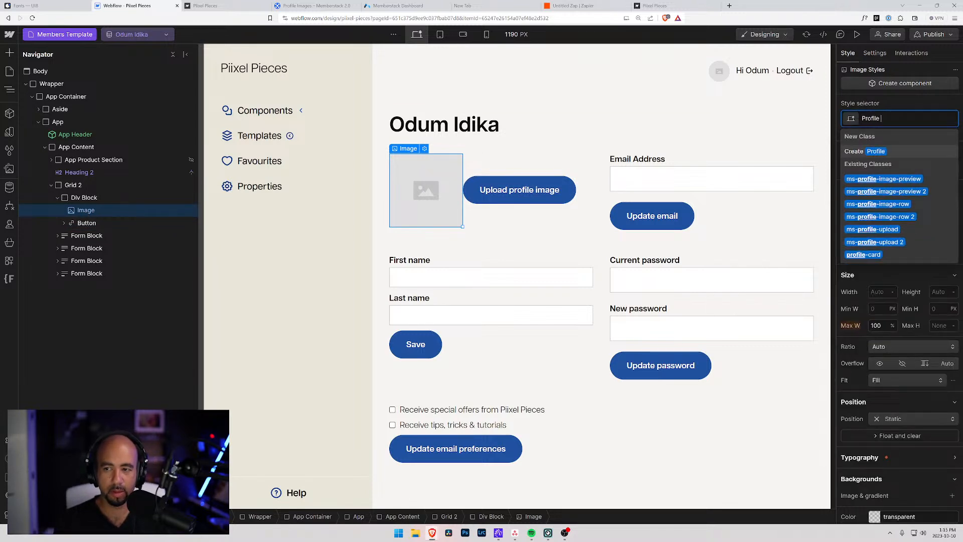
{"action": "type", "text": "Image"}
{"action": "key", "text": "Return"}
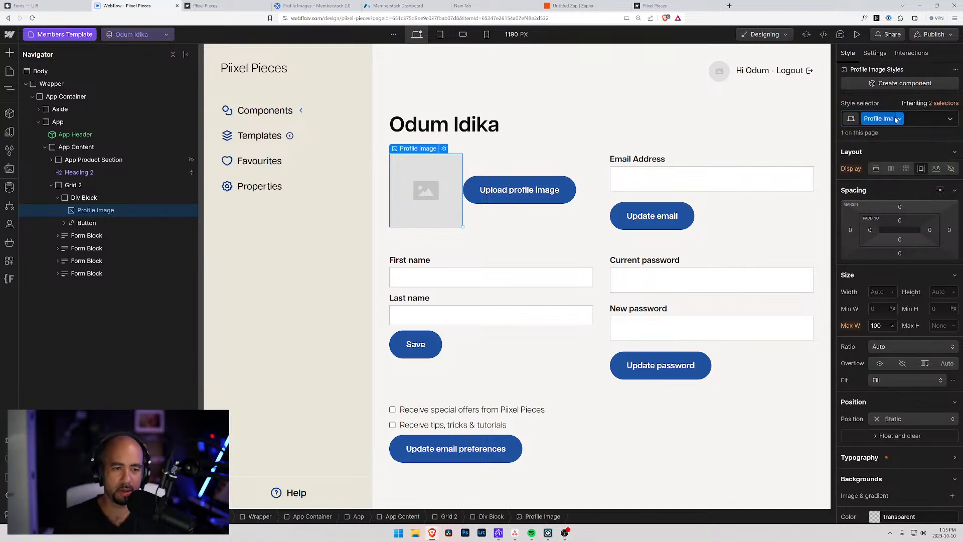
Size the Profile Image class with a 4rem height and a 4rem border radius.
{"action": "left_click", "coordinate": [879, 293]}
{"action": "type", "text": "2rem"}
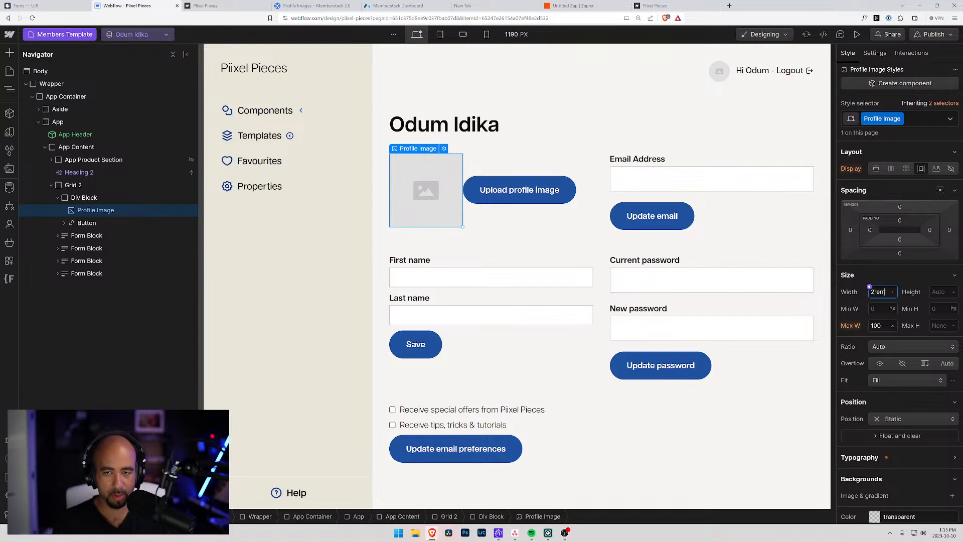
{"action": "key", "text": "Return"}
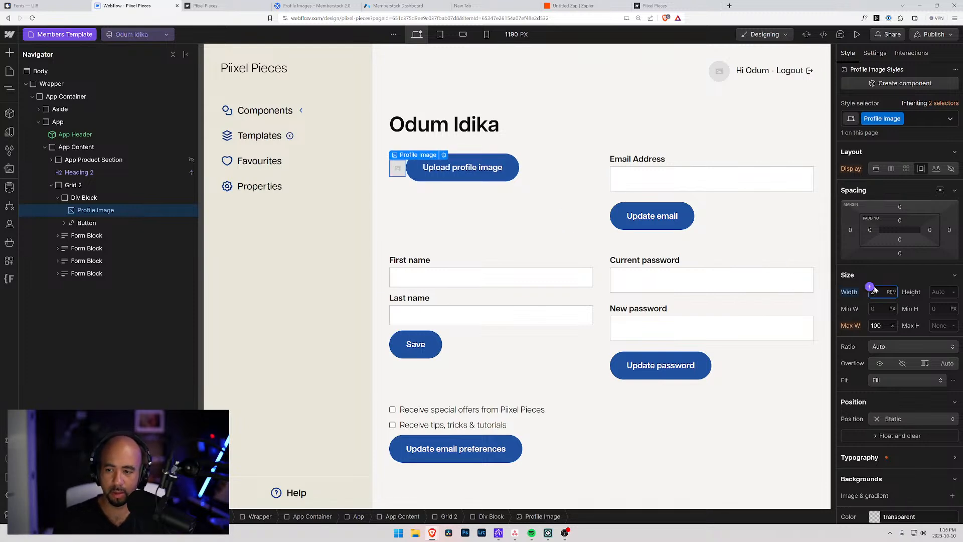
{"action": "key", "text": "Up"}
{"action": "key", "text": "Up"}
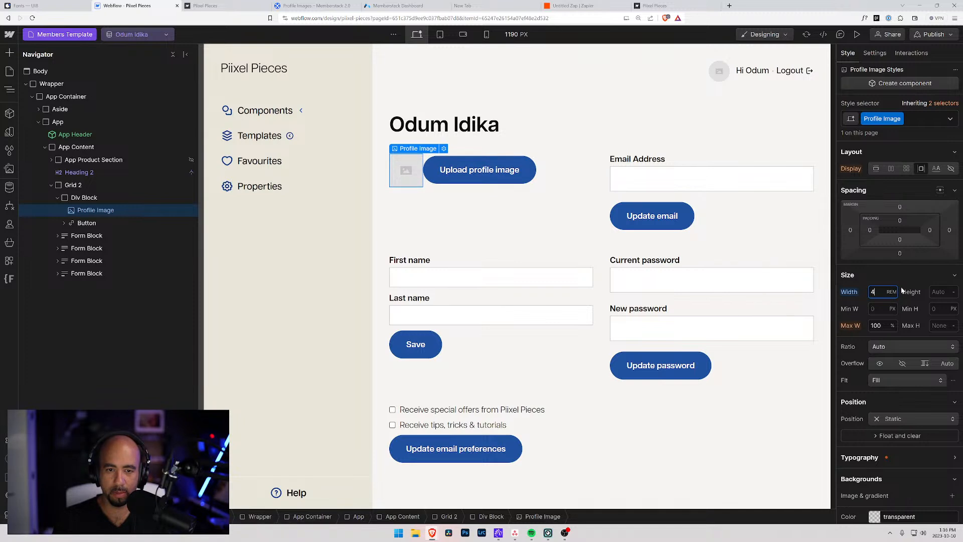
{"action": "left_click", "coordinate": [932, 290]}
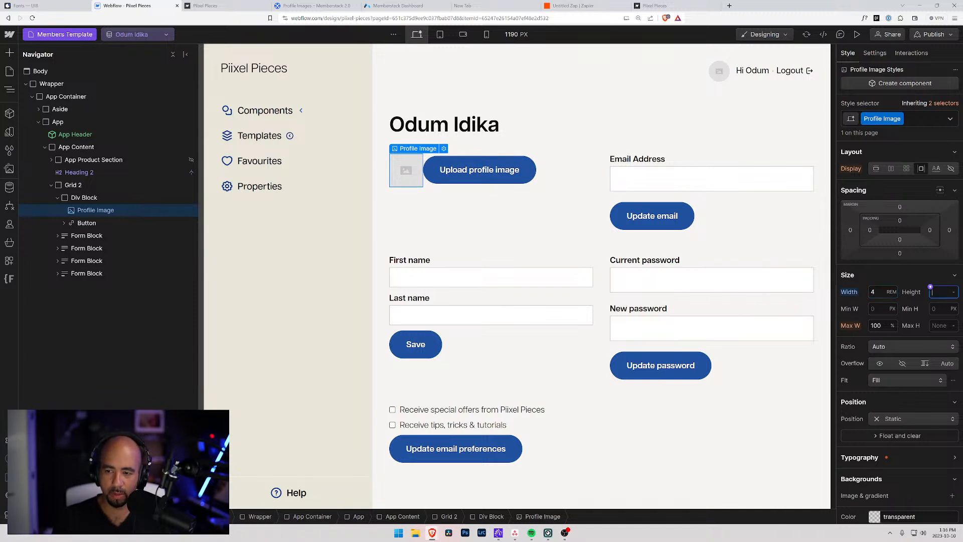
{"action": "type", "text": "4rem"}
{"action": "key", "text": "Return"}
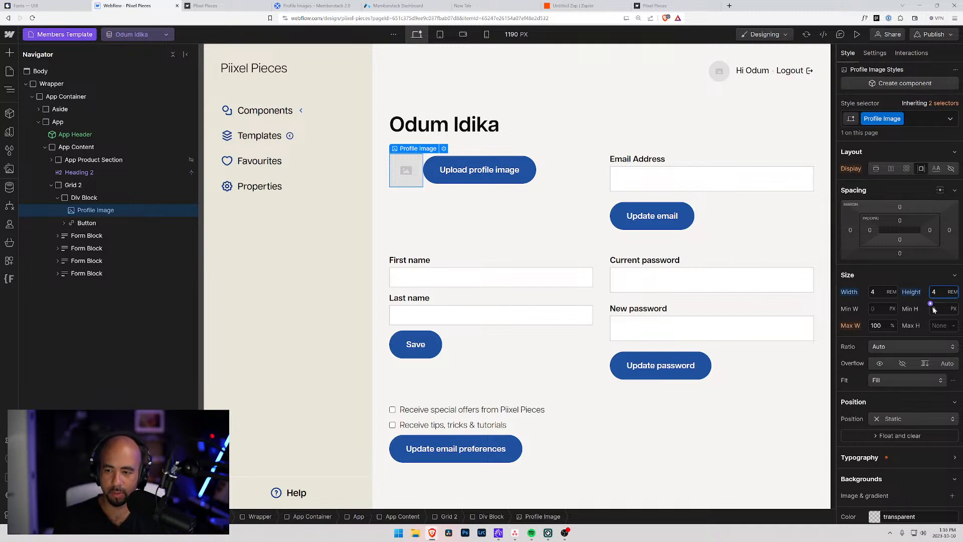
{"action": "scroll", "coordinate": [885, 371], "scroll_direction": "down", "scroll_amount": 3}
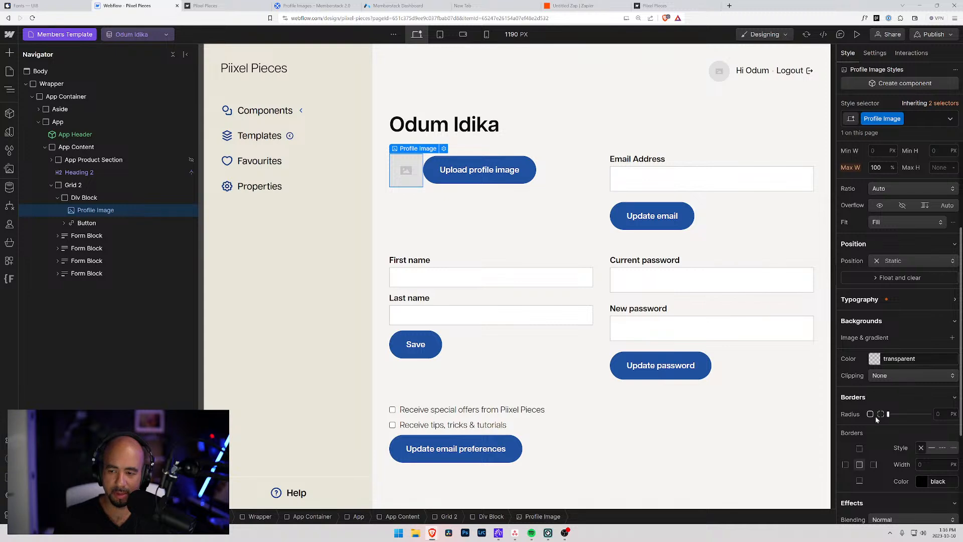
{"action": "left_click", "coordinate": [938, 414]}
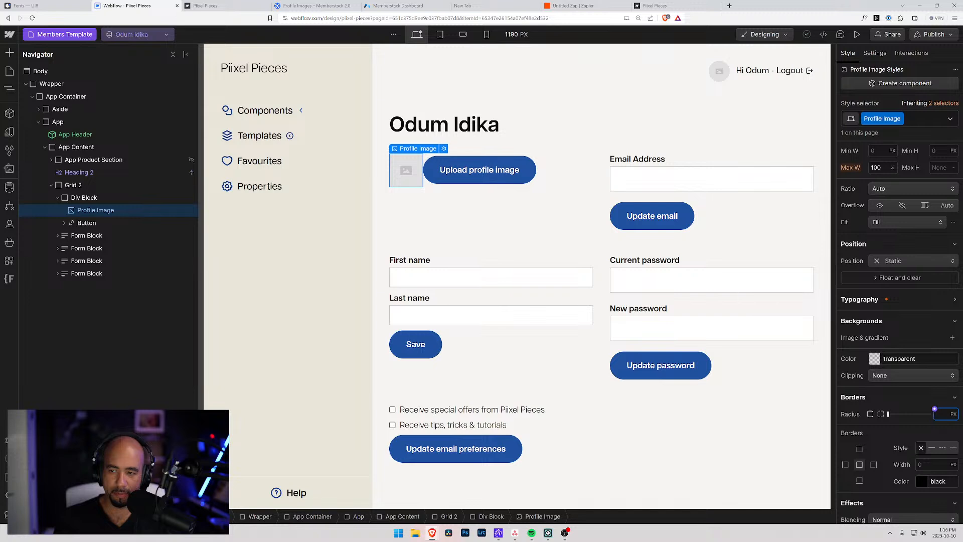
{"action": "type", "text": "4rem"}
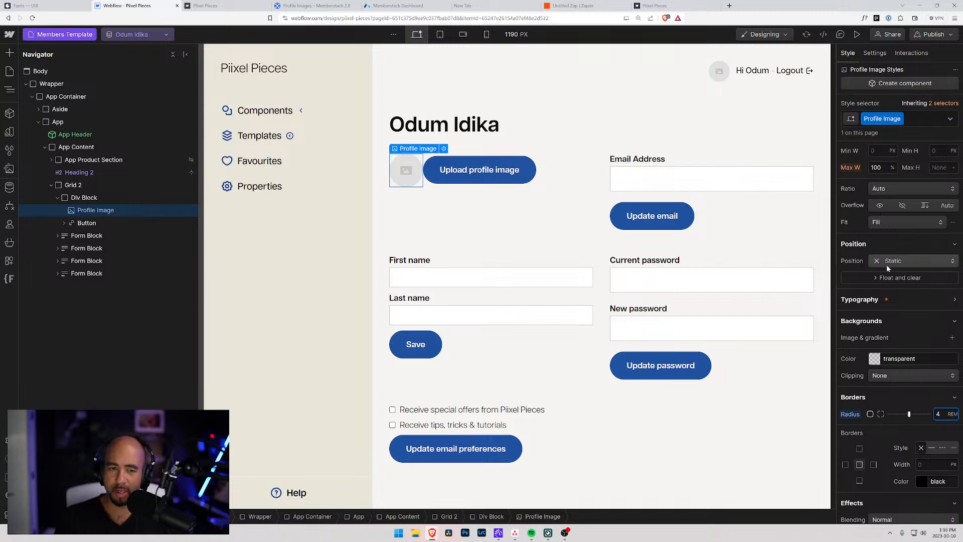
Give the Div Block wrapping the image and button a Profile Info class.
{"action": "left_click", "coordinate": [80, 198]}
{"action": "key", "text": "ctrl+Return"}
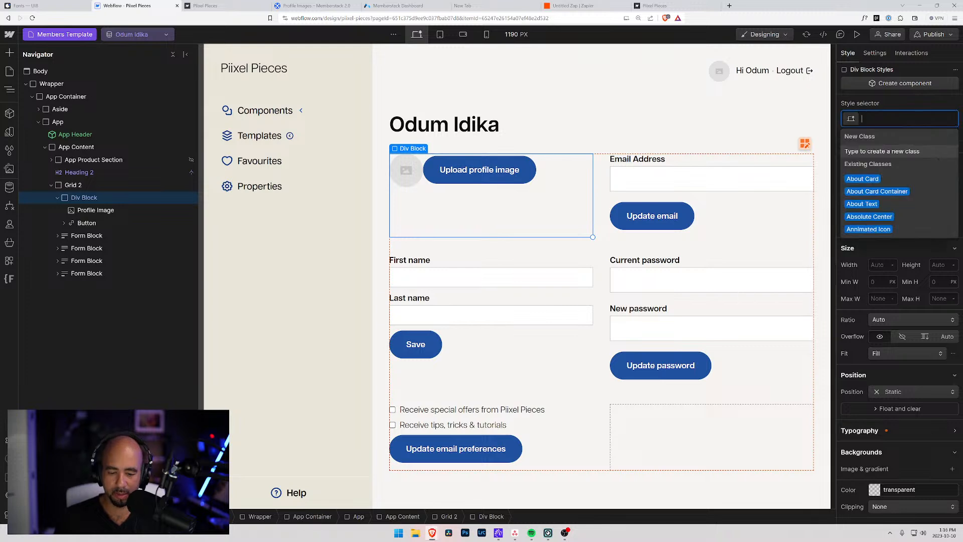
{"action": "type", "text": "Profile"}
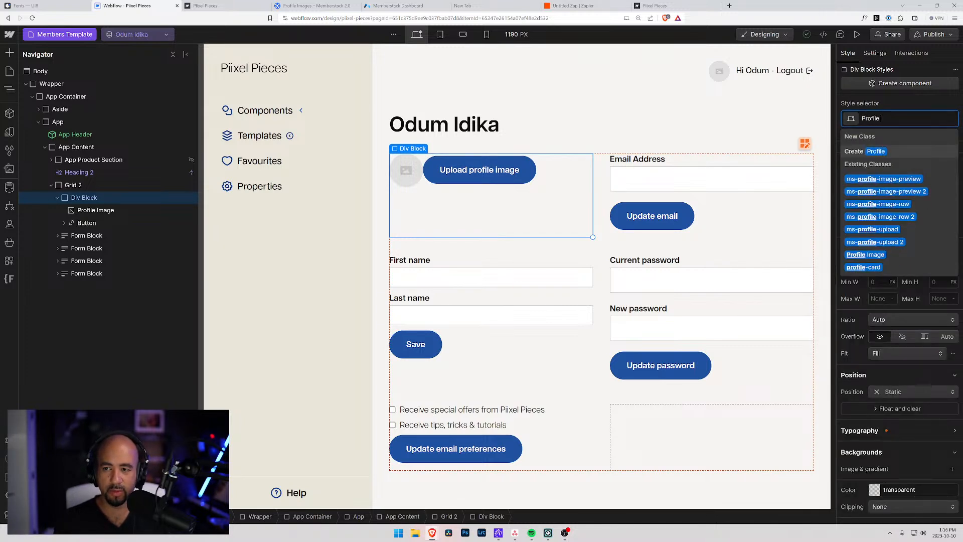
{"action": "type", "text": " Info"}
{"action": "key", "text": "Return"}
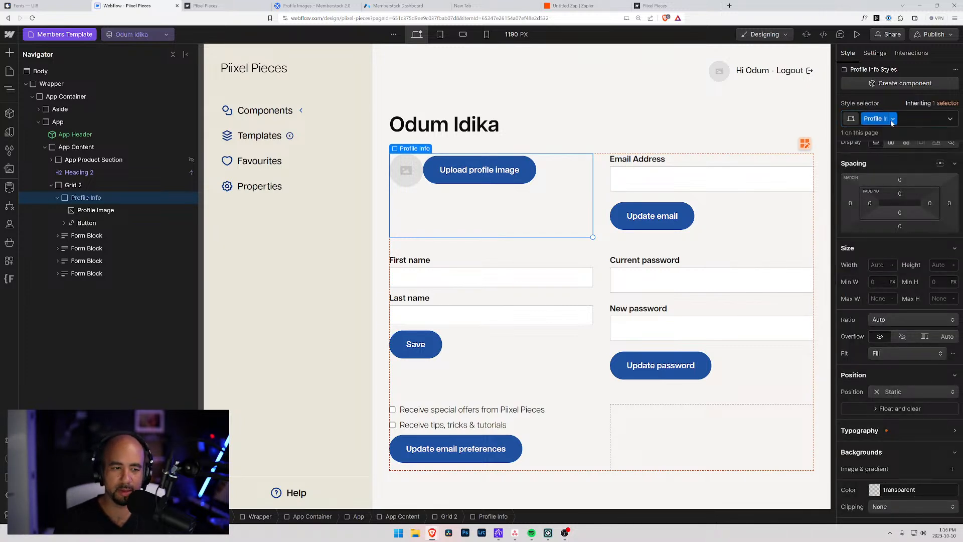
Make Profile Info a flex row, centred vertically, with a 0.5rem gap.
{"action": "left_click", "coordinate": [890, 146]}
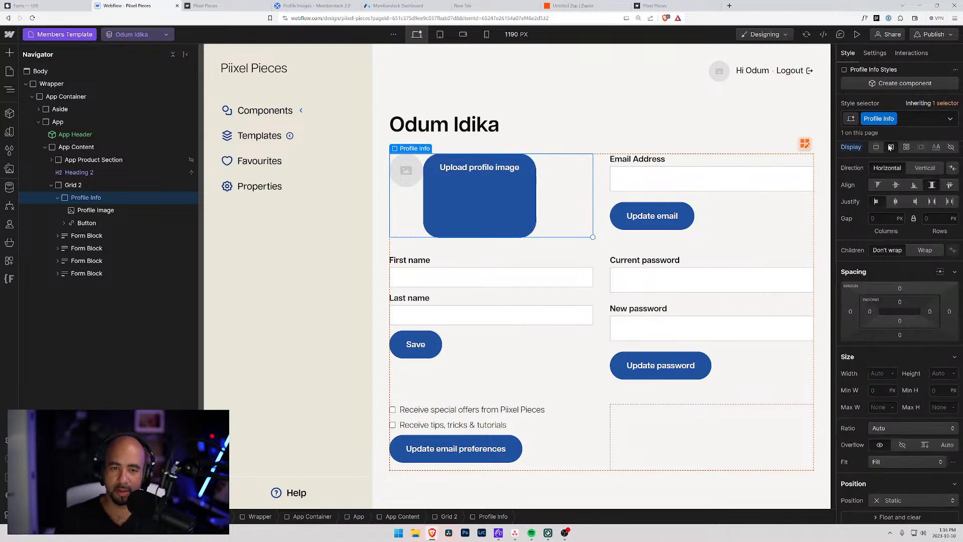
{"action": "left_click", "coordinate": [896, 186]}
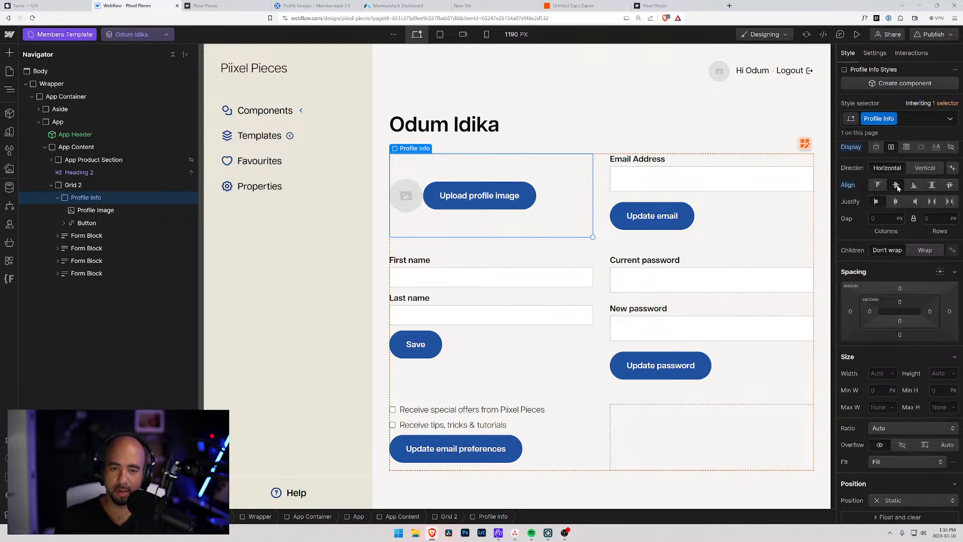
{"action": "left_click", "coordinate": [873, 217]}
{"action": "type", "text": ".5rem"}
{"action": "key", "text": "Return"}
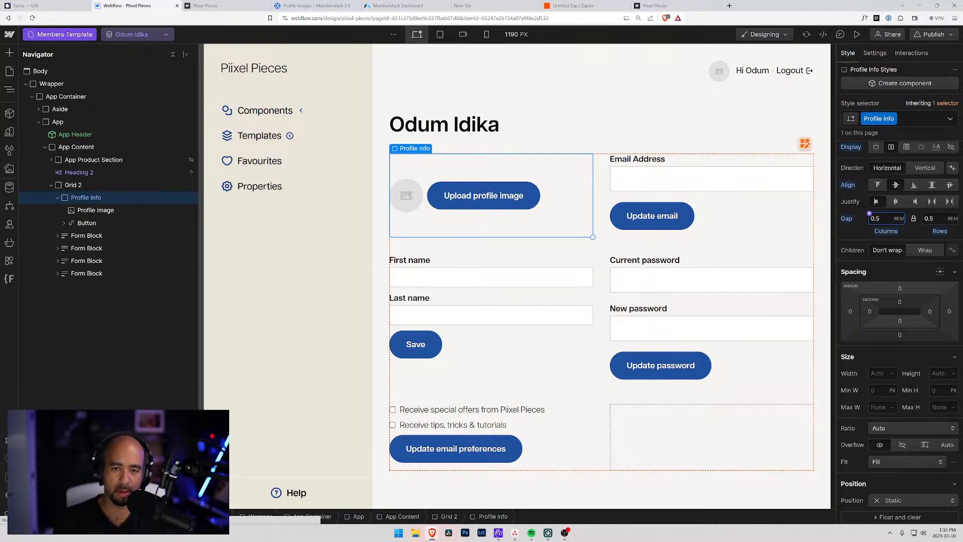
{"action": "left_click", "coordinate": [563, 107]}
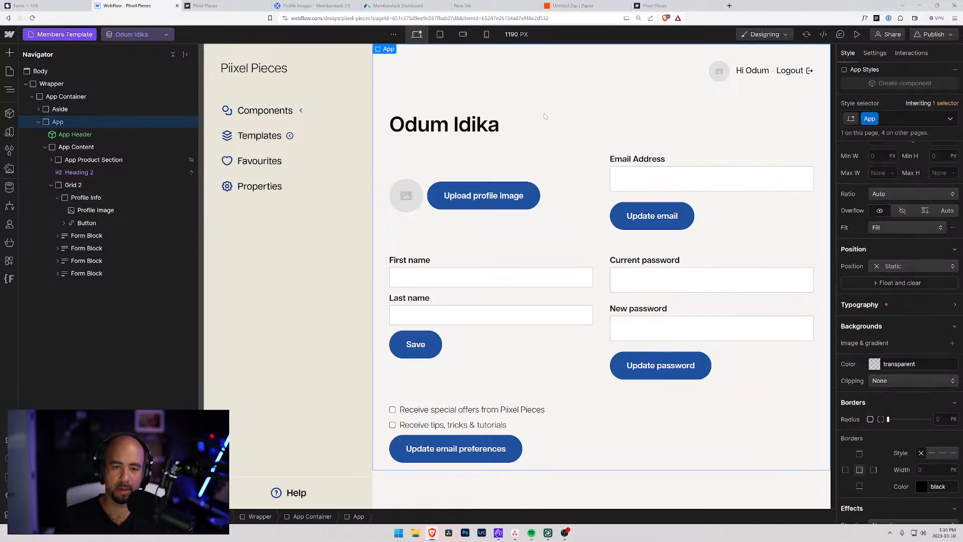
Republish to the staging domain and reload the live Account page to see the round image.
{"action": "left_click", "coordinate": [927, 35]}
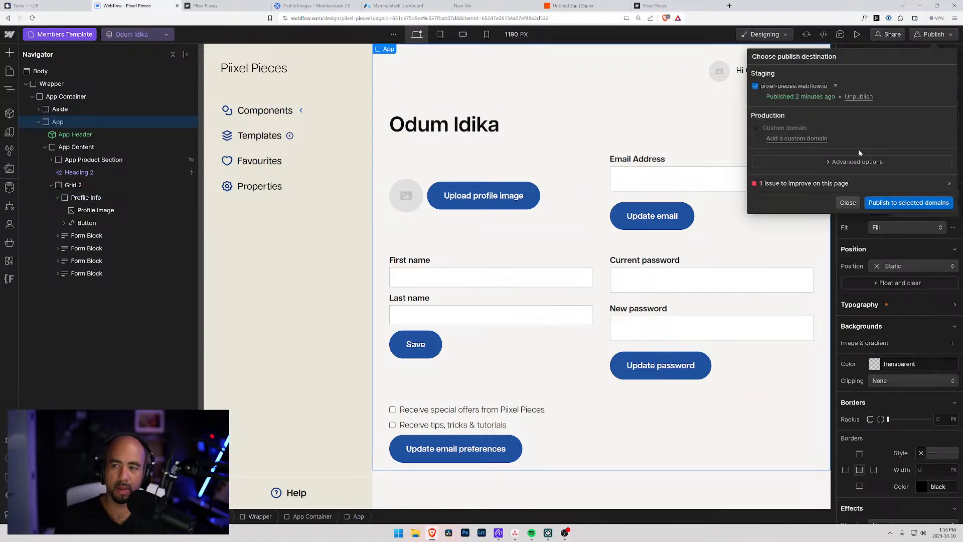
{"action": "left_click", "coordinate": [889, 201]}
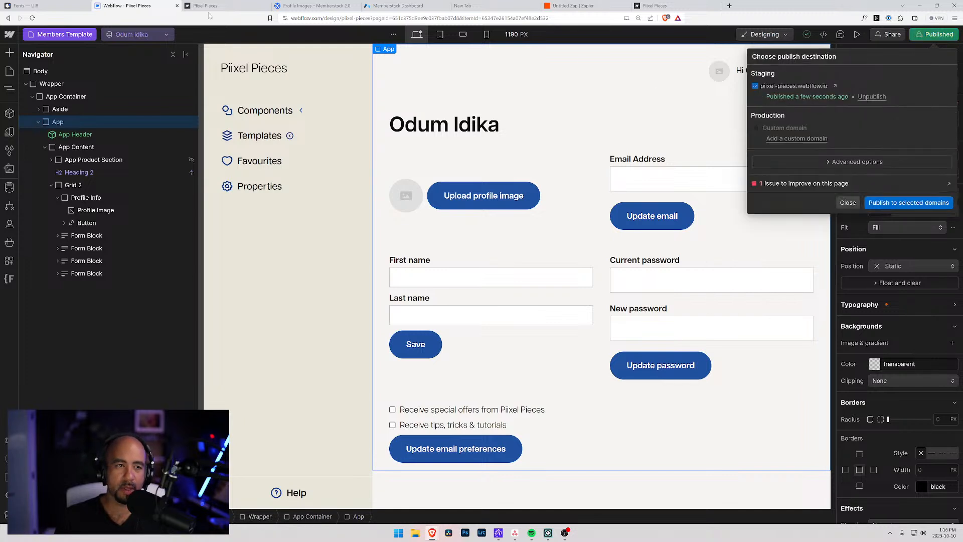
{"action": "left_click", "coordinate": [232, 7]}
{"action": "left_click", "coordinate": [32, 18]}
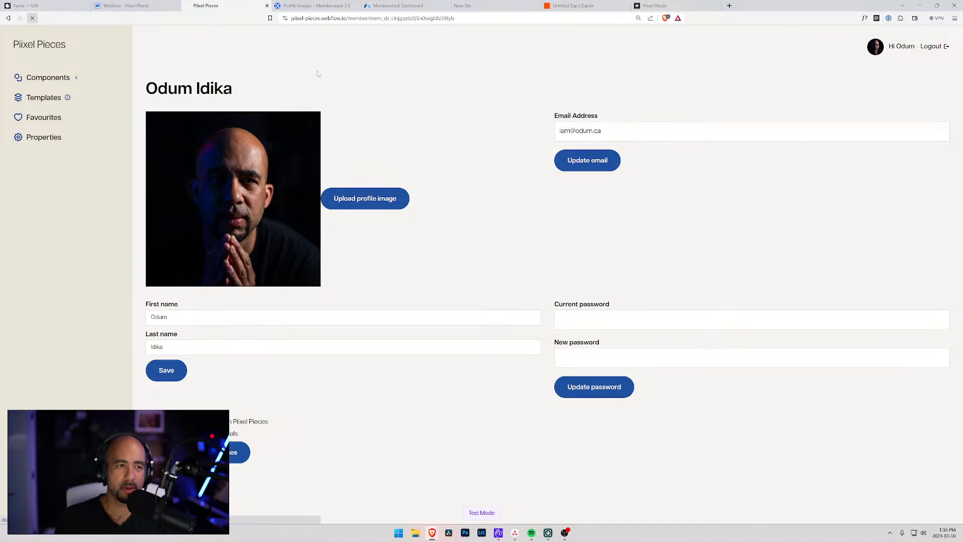
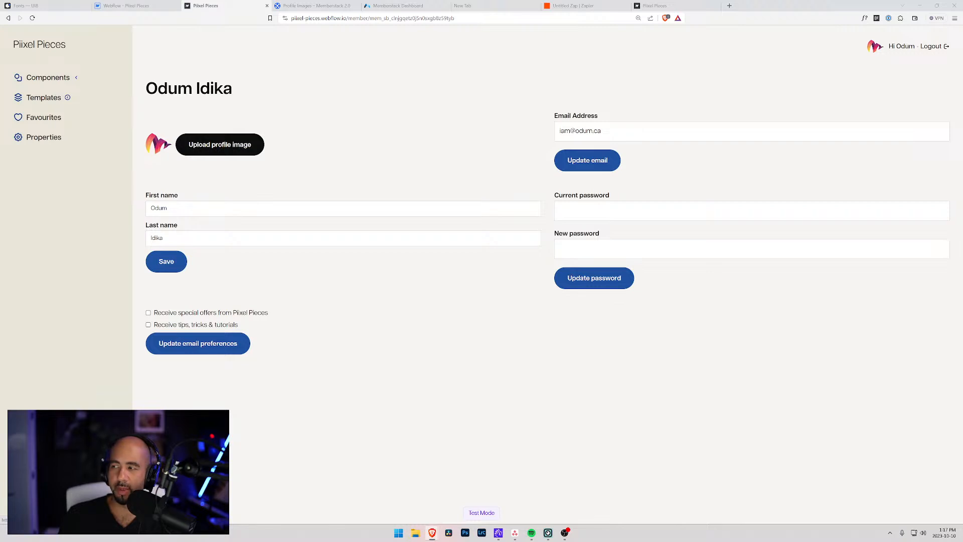
Upload a new profile photo, dismiss the update notice, and close the Profile Images help tab.
{"action": "double_click", "coordinate": [498, 130]}
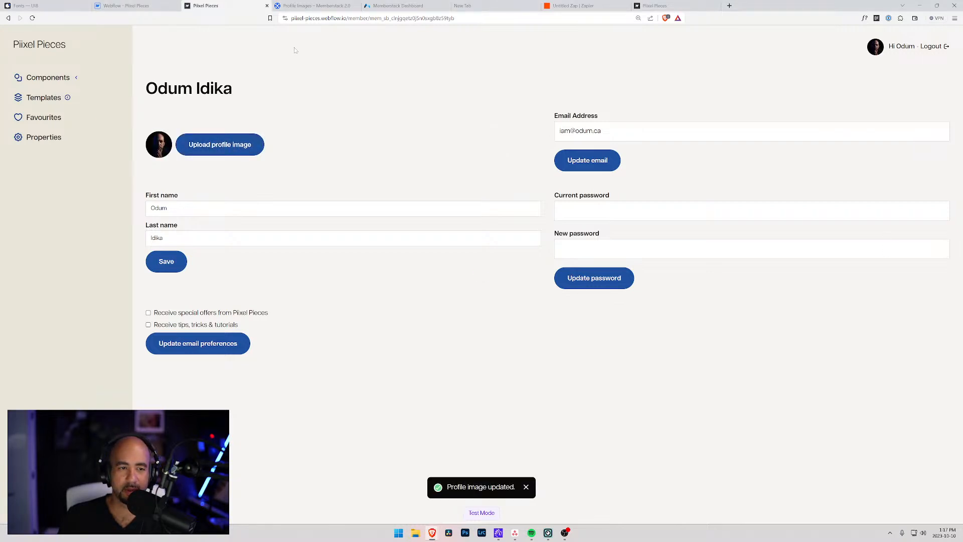
{"action": "left_click", "coordinate": [223, 144]}
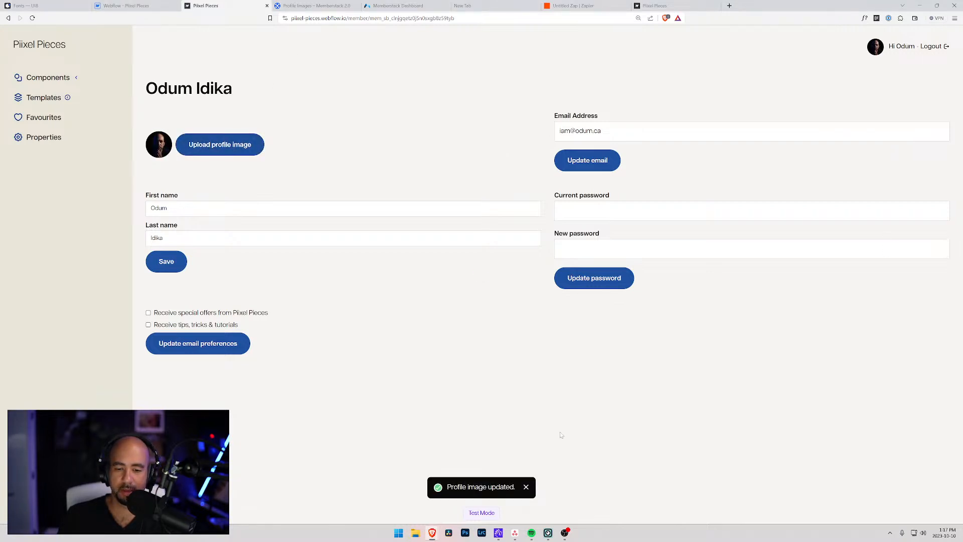
{"action": "left_click", "coordinate": [525, 488]}
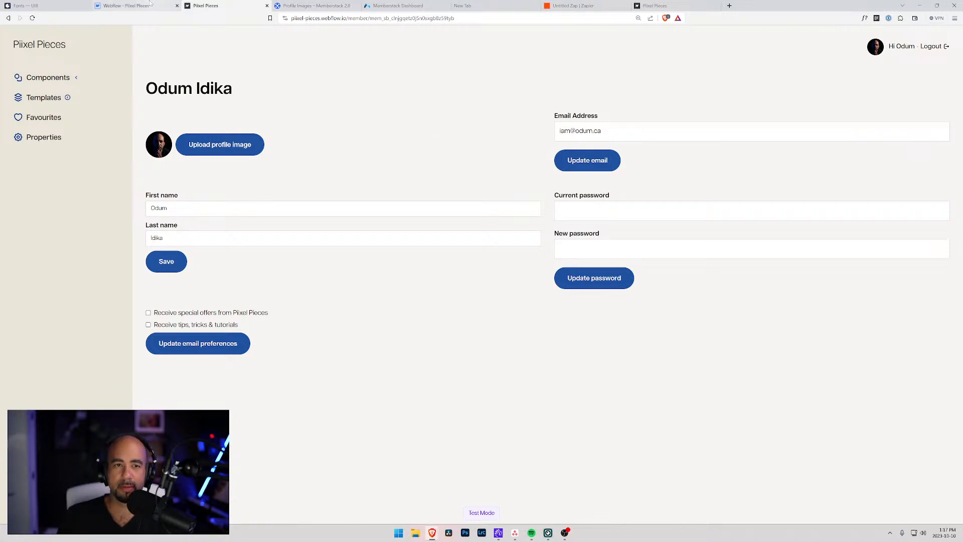
{"action": "middle_click", "coordinate": [321, 6]}
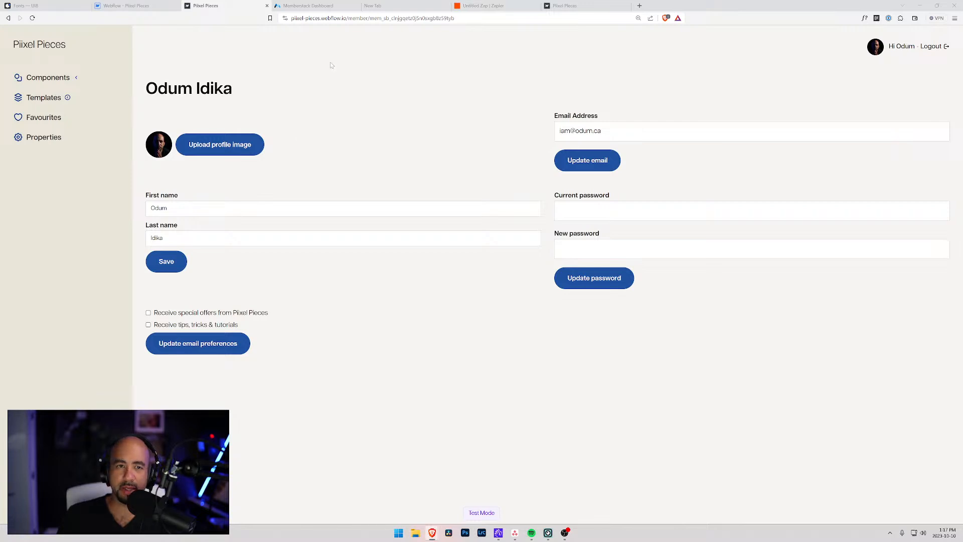
Search the Memberstack component attributes for 'stripe' and copy the customer-portal value.
{"action": "left_click", "coordinate": [327, 5]}
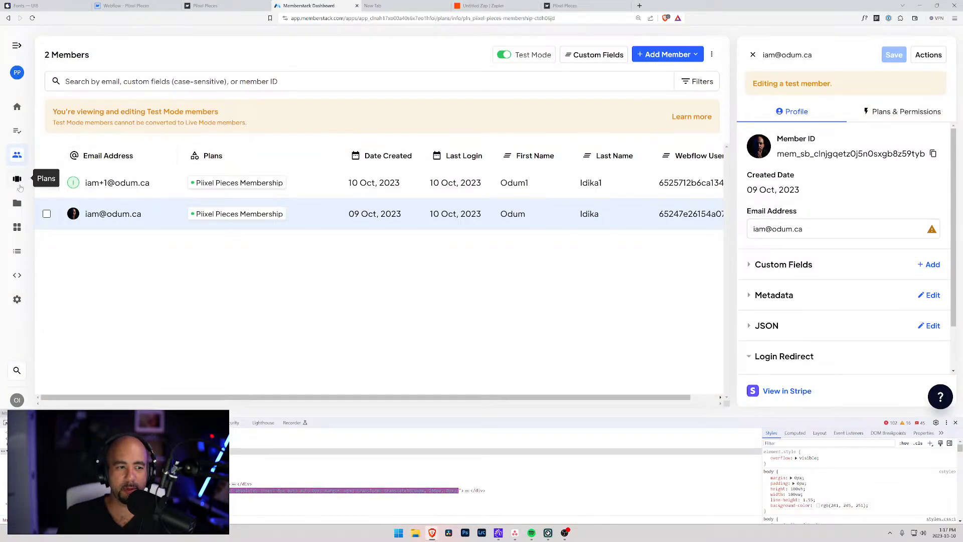
{"action": "left_click", "coordinate": [17, 202]}
{"action": "left_click", "coordinate": [17, 227]}
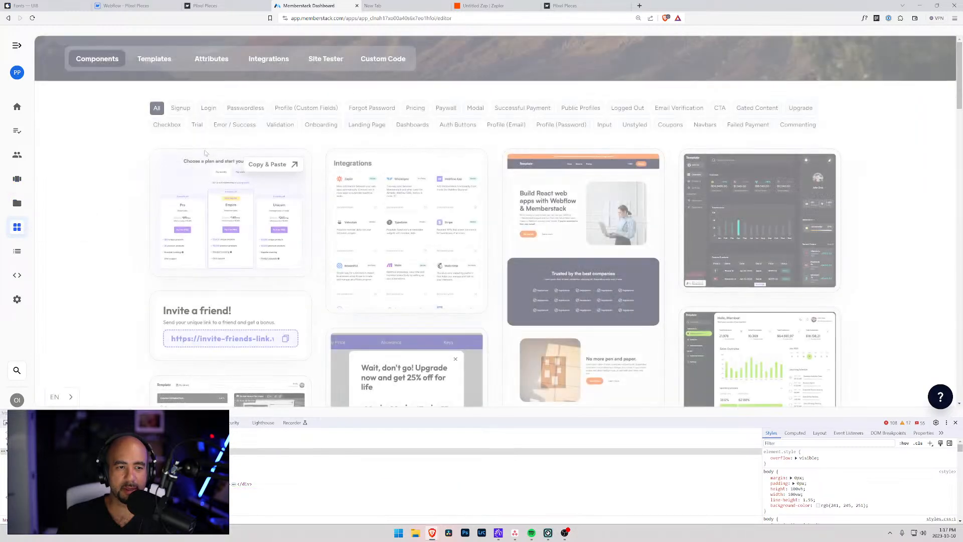
{"action": "left_click", "coordinate": [209, 60]}
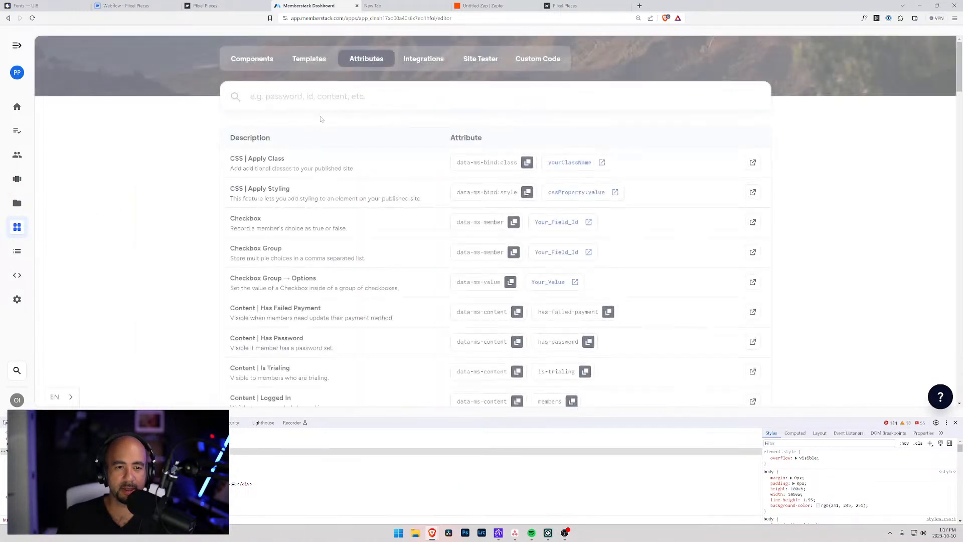
{"action": "type", "text": "stripe"}
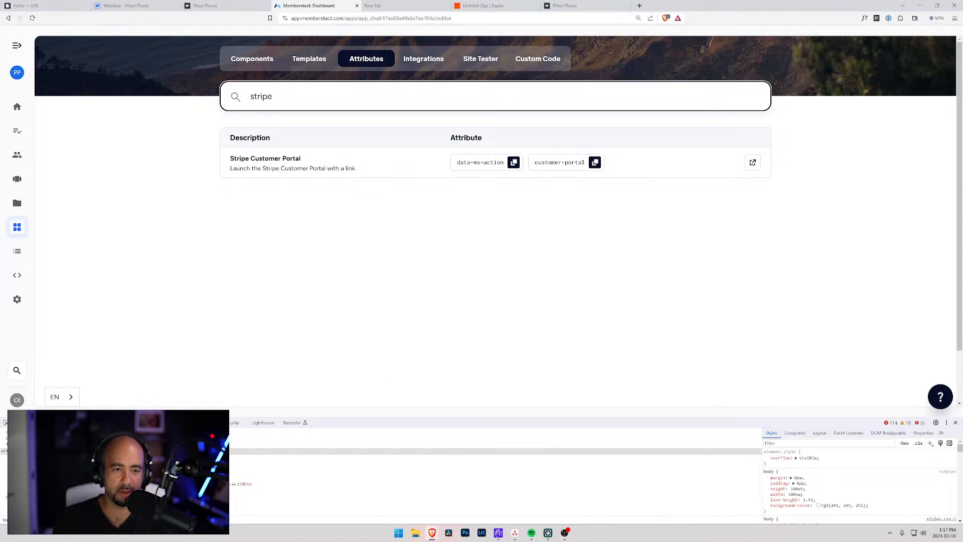
{"action": "left_click", "coordinate": [574, 163]}
{"action": "left_click", "coordinate": [131, 7]}
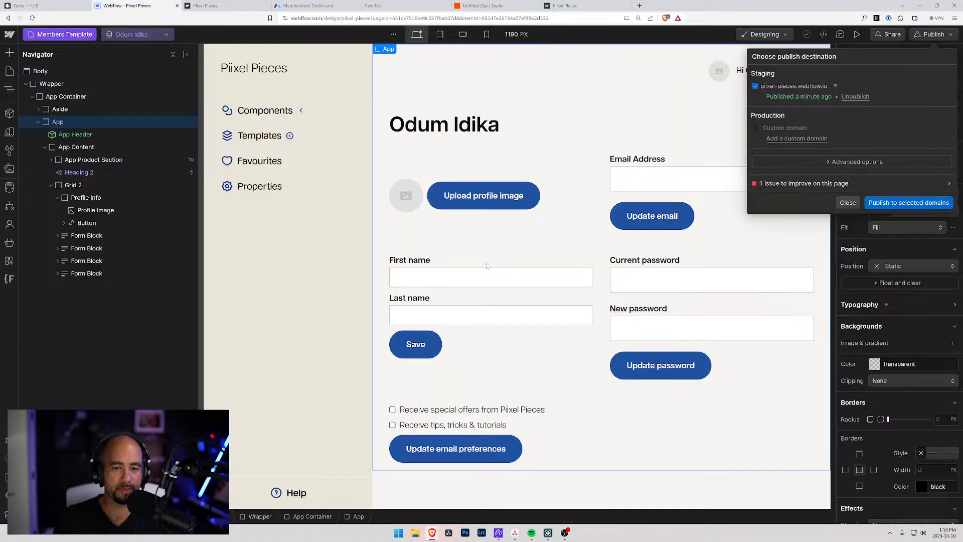
Add a Div Block to Grid 2 and position it near the top, below Profile Info.
{"action": "left_click", "coordinate": [71, 186]}
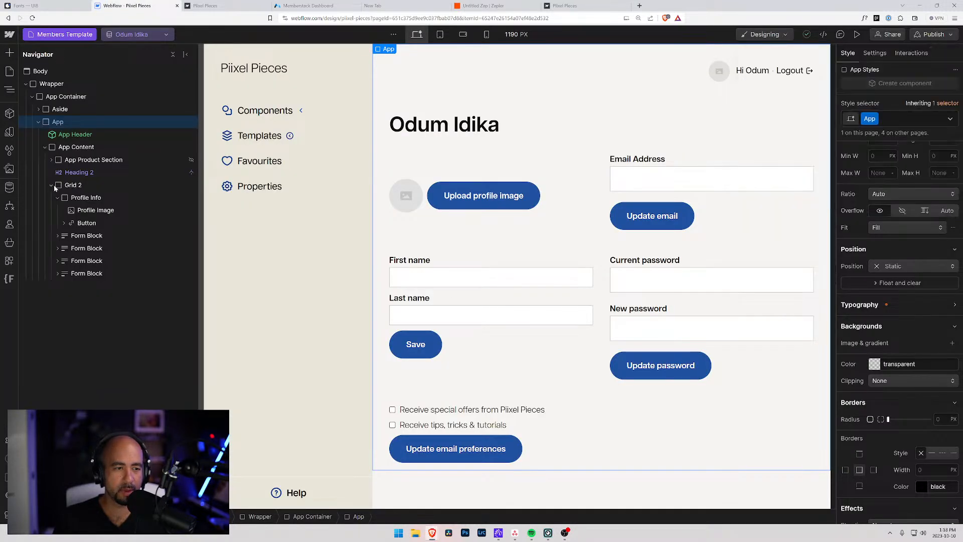
{"action": "left_click", "coordinate": [66, 186]}
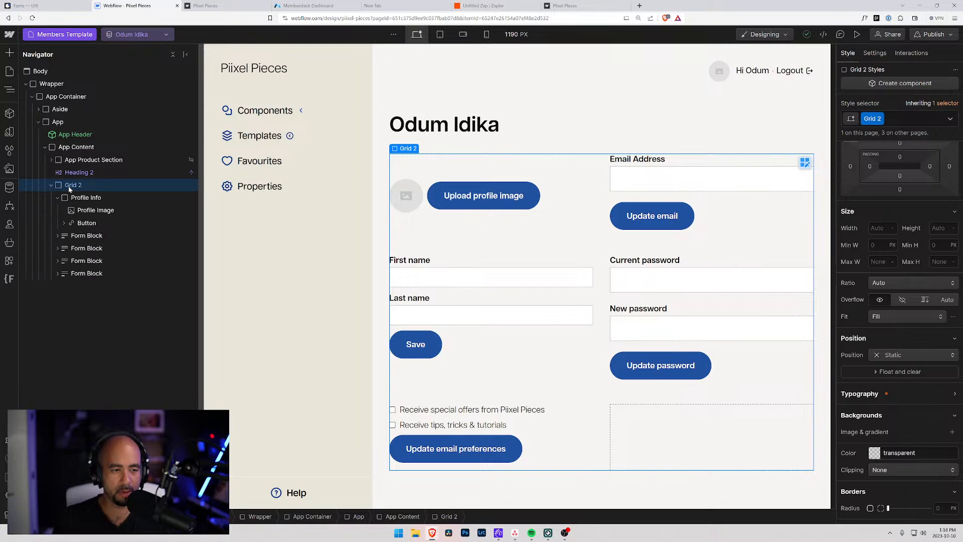
{"action": "key", "text": "ctrl+e"}
{"action": "type", "text": "div"}
{"action": "key", "text": "Return"}
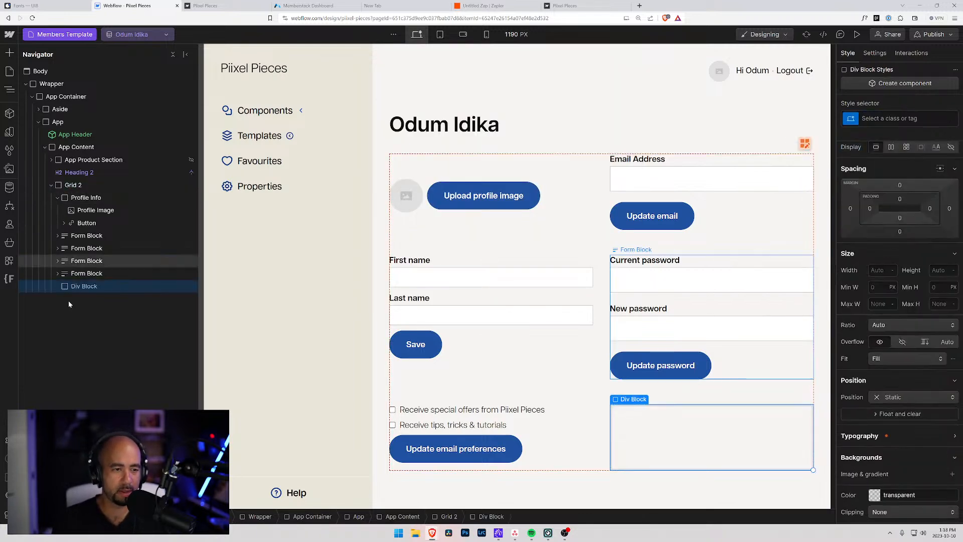
{"action": "left_click_drag", "start_coordinate": [67, 290], "coordinate": [65, 212]}
{"action": "left_click", "coordinate": [56, 210]}
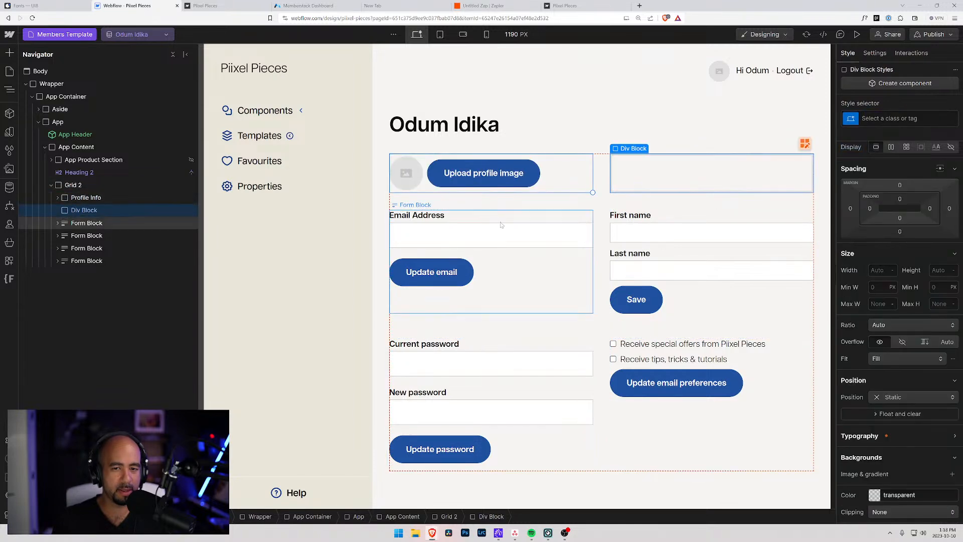
Insert a Text Block in the new Div Block reading 'View Payment'.
{"action": "key", "text": "ctrl+e"}
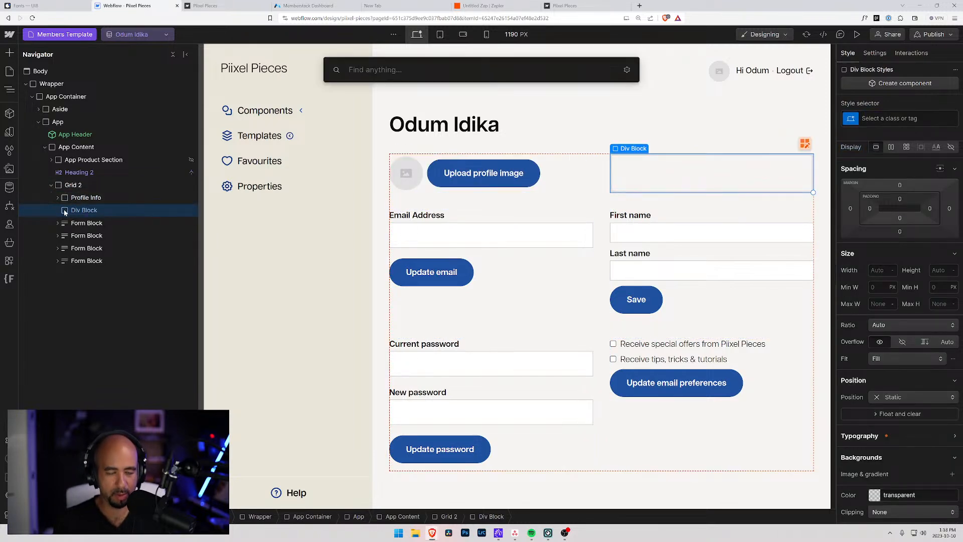
{"action": "type", "text": "text"}
{"action": "key", "text": "Down"}
{"action": "key", "text": "Return"}
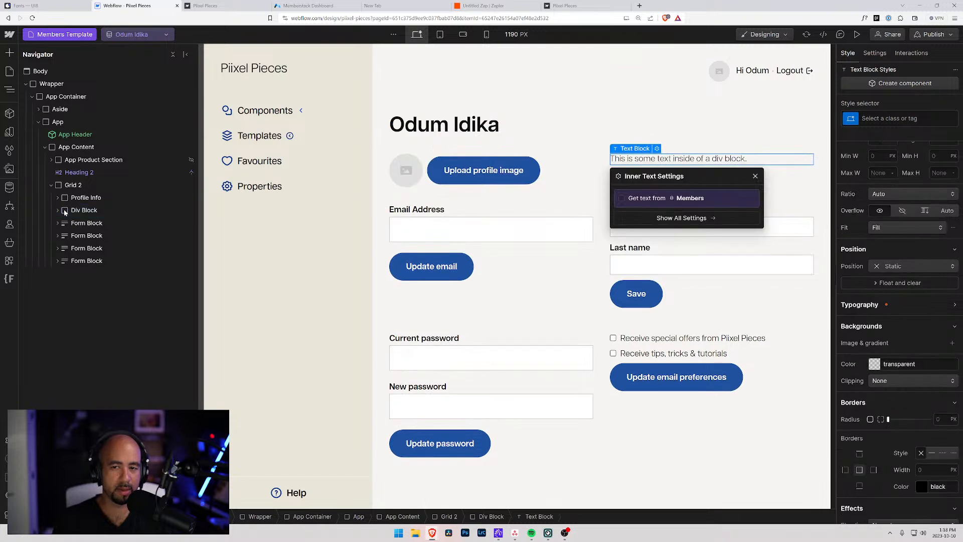
{"action": "double_click", "coordinate": [654, 159]}
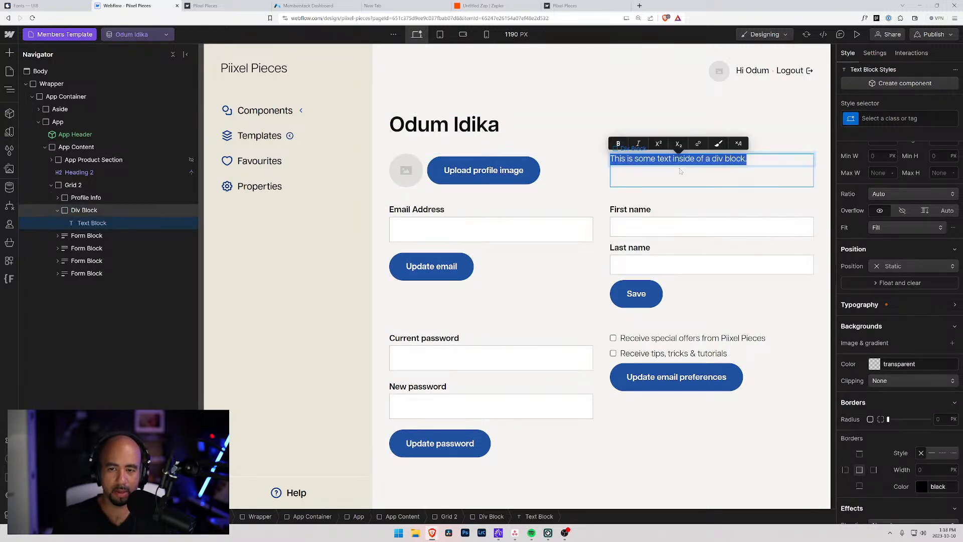
{"action": "key", "text": "BackSpace"}
{"action": "type", "text": "View Payment"}
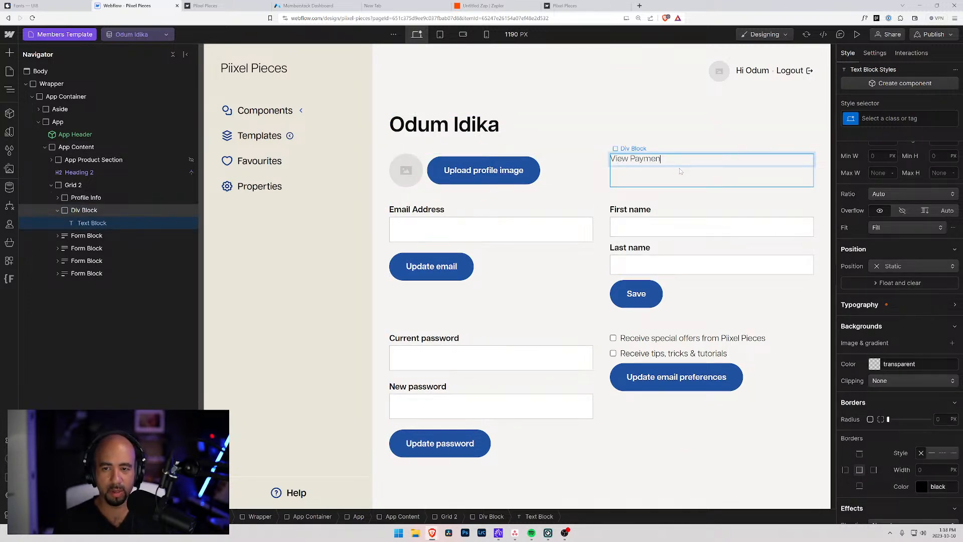
Add a Text Link to the Div Block with the text 'View Stripe portal'.
{"action": "left_click", "coordinate": [81, 212]}
{"action": "key", "text": "ctrl+e"}
{"action": "type", "text": "link"}
{"action": "key", "text": "Down"}
{"action": "key", "text": "Return"}
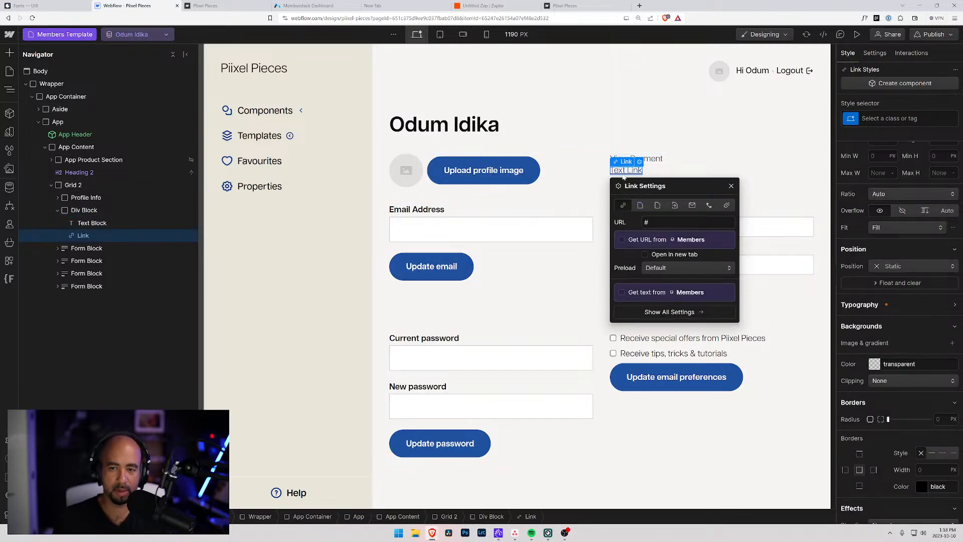
{"action": "key", "text": "ctrl+a"}
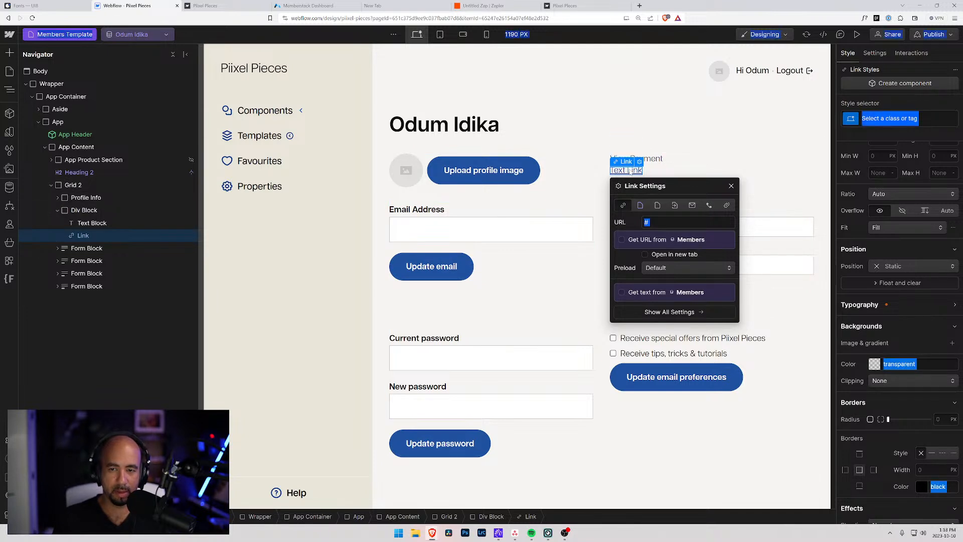
{"action": "double_click", "coordinate": [631, 170]}
{"action": "key", "text": "ctrl+a"}
{"action": "type", "text": "Vie S"}
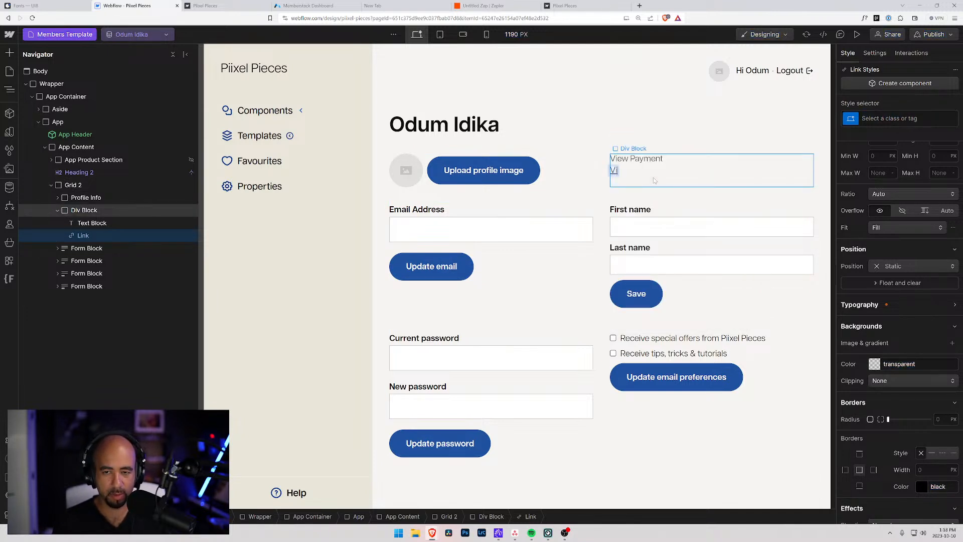
{"action": "key", "text": "BackSpace"}
{"action": "key", "text": "BackSpace"}
{"action": "key", "text": "BackSpace"}
{"action": "type", "text": "w S"}
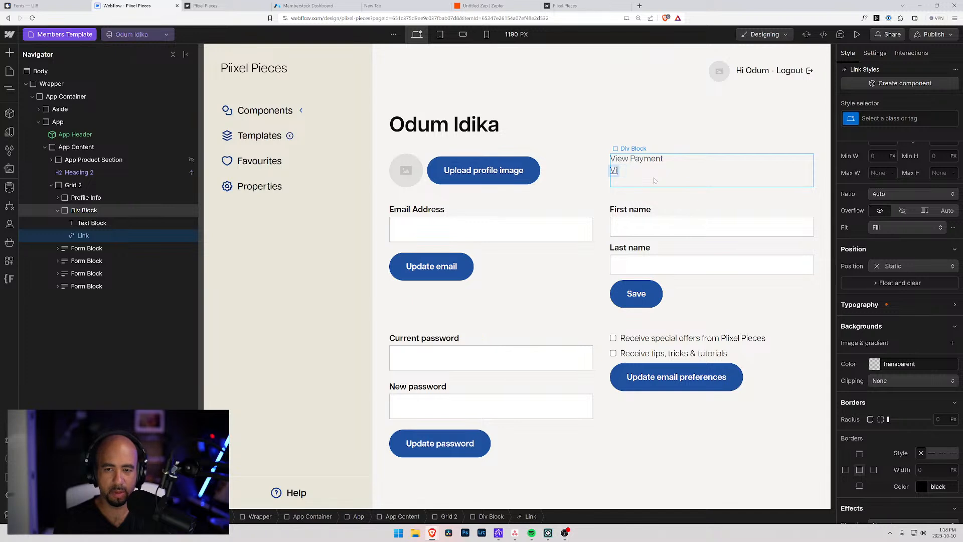
{"action": "type", "text": "tripe portal"}
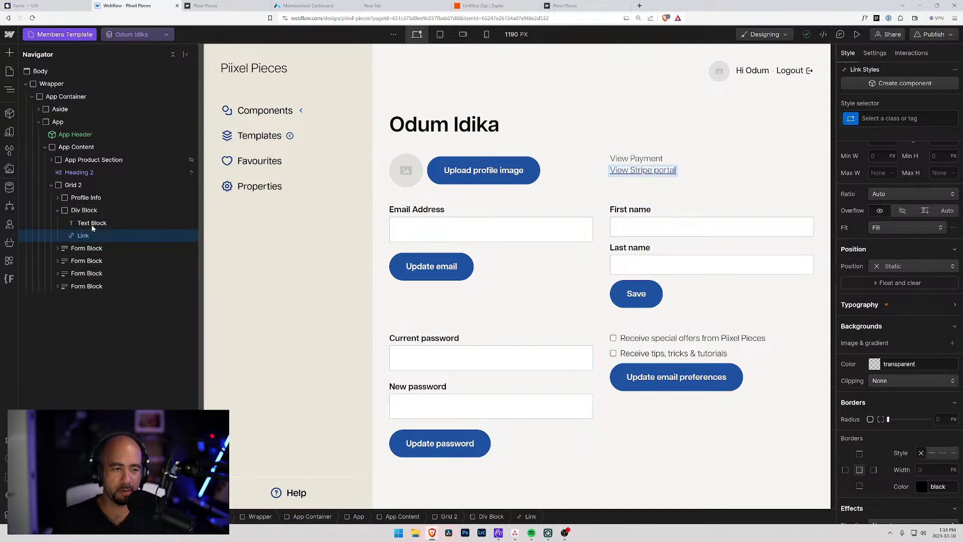
{"action": "key", "text": "Escape"}
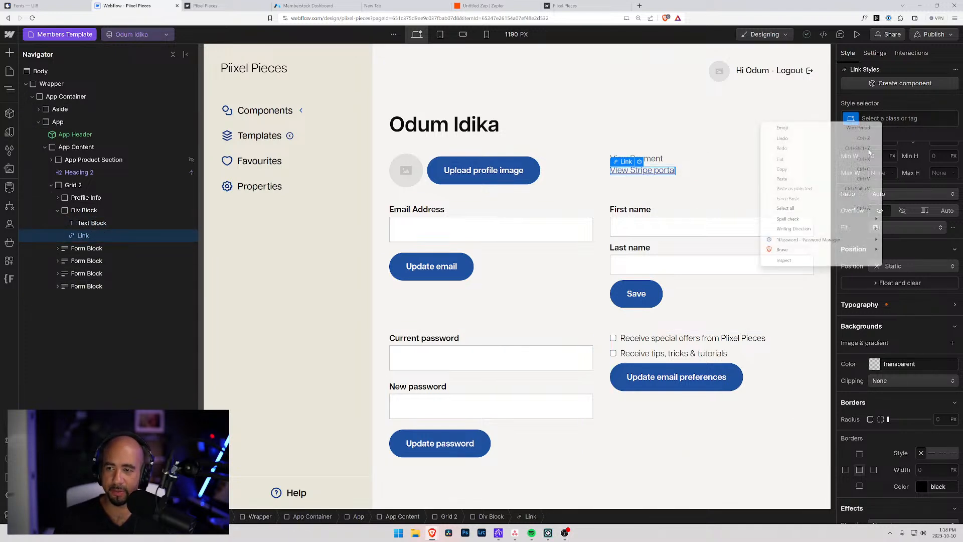
Give the View Stripe portal link the custom attribute data-ms-action = customer-portal.
{"action": "left_click", "coordinate": [875, 53]}
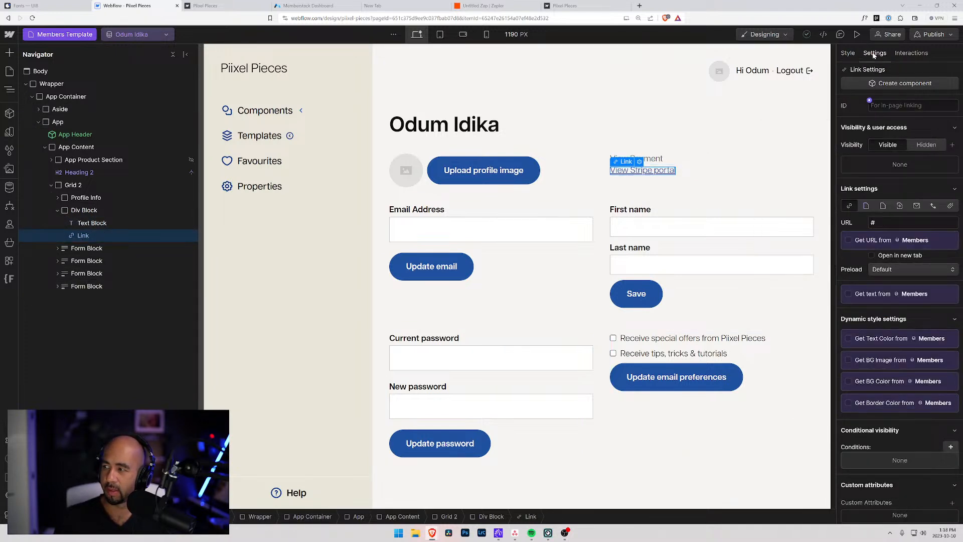
{"action": "scroll", "coordinate": [956, 450], "scroll_direction": "down", "scroll_amount": 2}
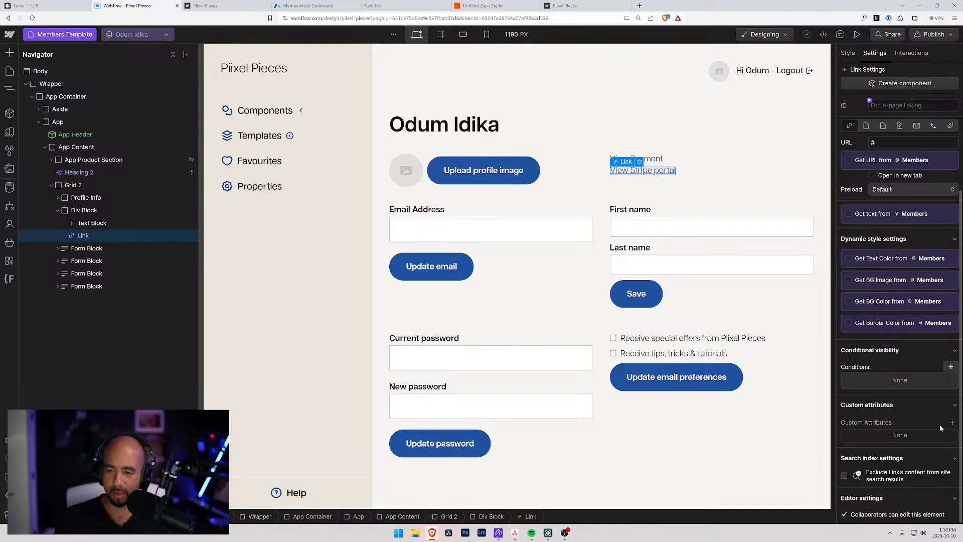
{"action": "left_click", "coordinate": [952, 422]}
{"action": "key", "text": "Tab"}
{"action": "key", "text": "ctrl+v"}
{"action": "key", "text": "shift+Tab"}
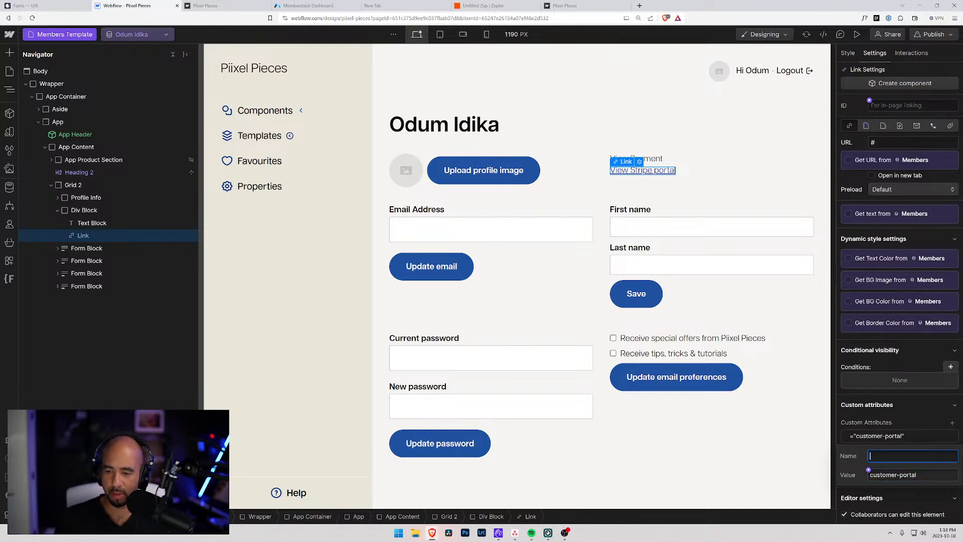
{"action": "type", "text": "data"}
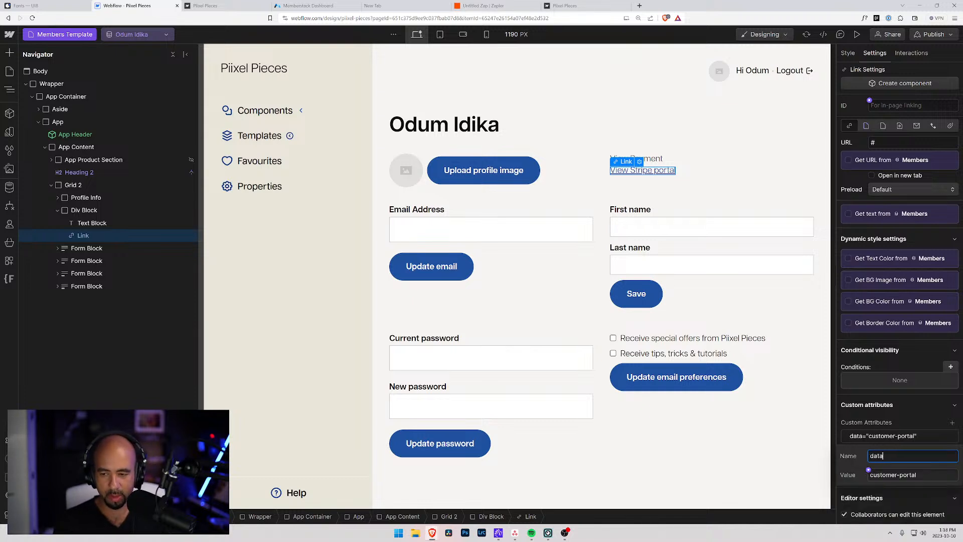
{"action": "type", "text": "-ms-memger"}
{"action": "key", "text": "BackSpace"}
{"action": "key", "text": "BackSpace"}
{"action": "key", "text": "BackSpace"}
{"action": "type", "text": "ber"}
{"action": "left_click", "coordinate": [301, 5]}
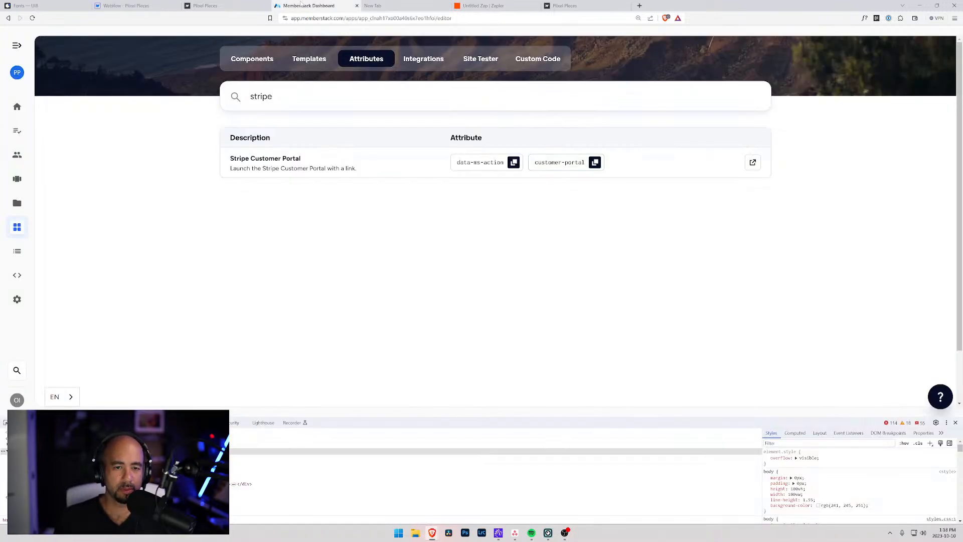
{"action": "left_click", "coordinate": [125, 5]}
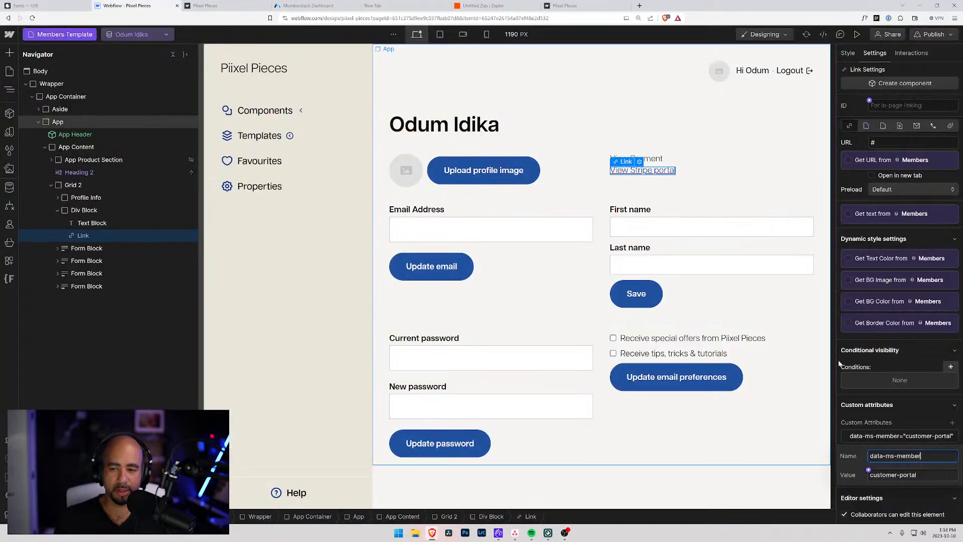
{"action": "left_click_drag", "start_coordinate": [897, 455], "coordinate": [936, 465]}
{"action": "type", "text": "action"}
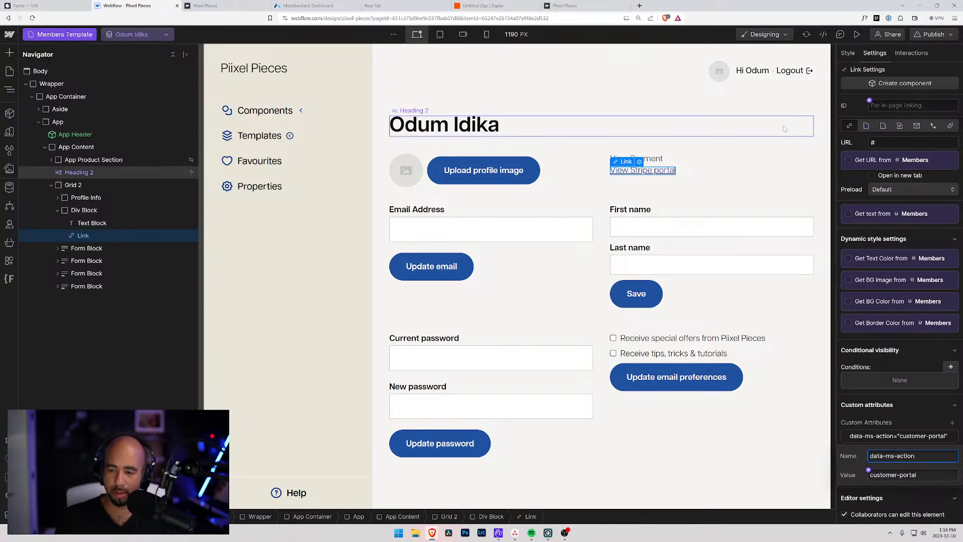
{"action": "key", "text": "Tab"}
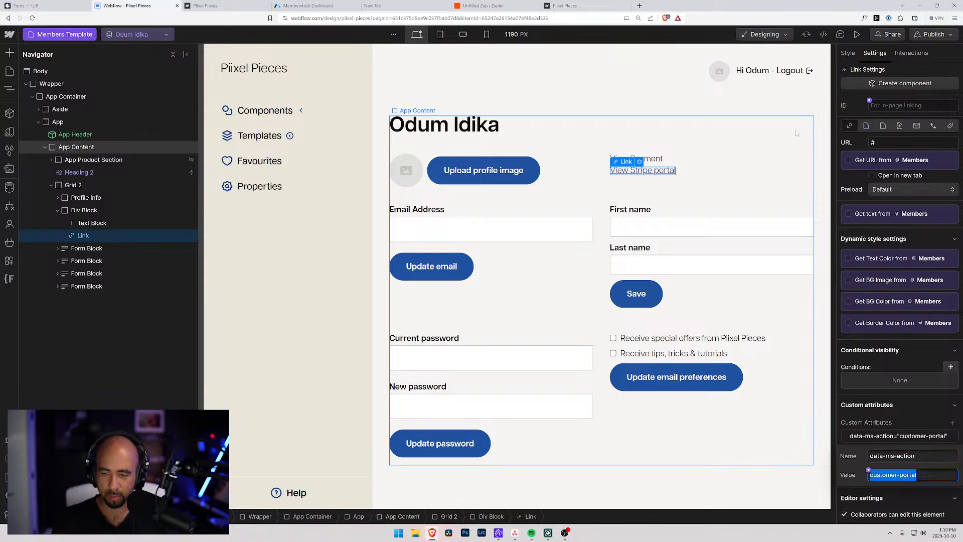
Publish the site to the staging domain and open the published site.
{"action": "left_click", "coordinate": [810, 141]}
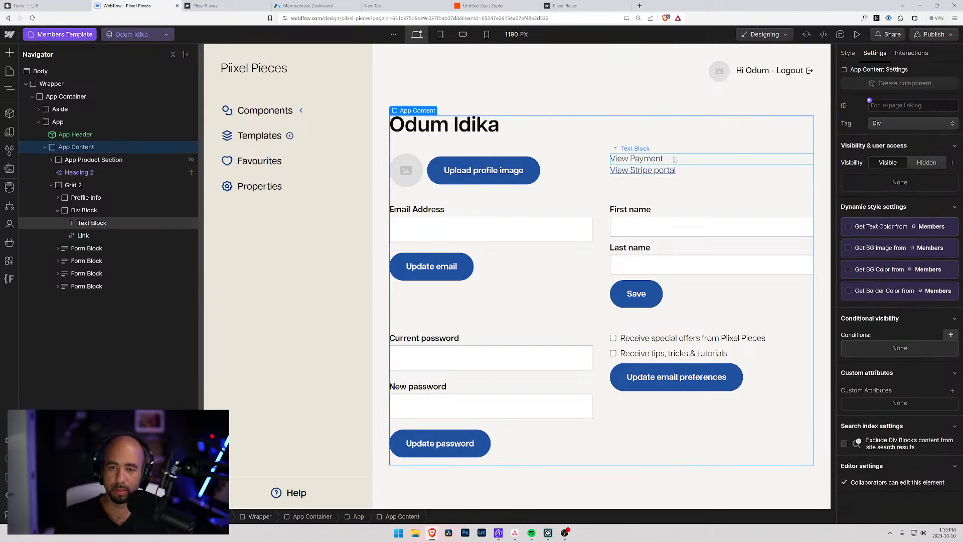
{"action": "left_click", "coordinate": [938, 36]}
{"action": "left_click", "coordinate": [896, 201]}
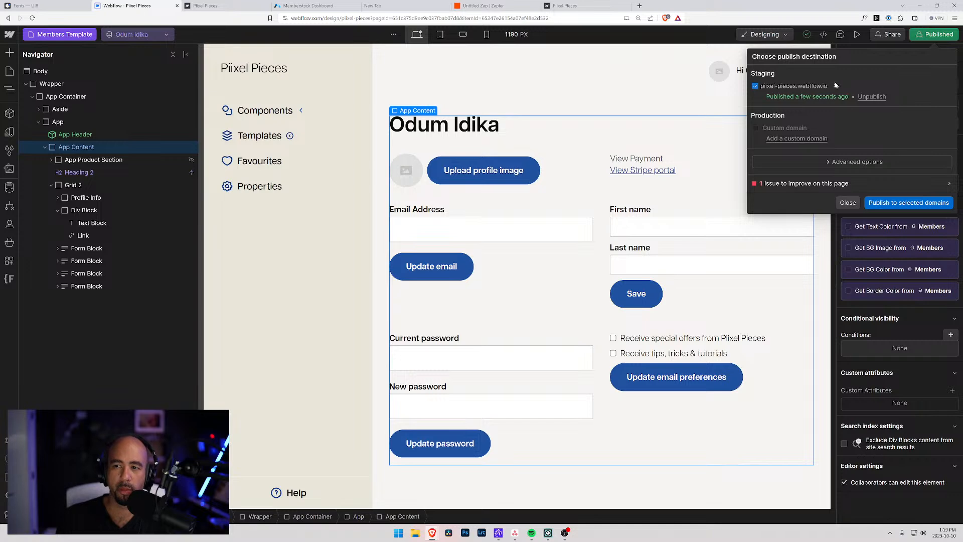
{"action": "left_click", "coordinate": [835, 88]}
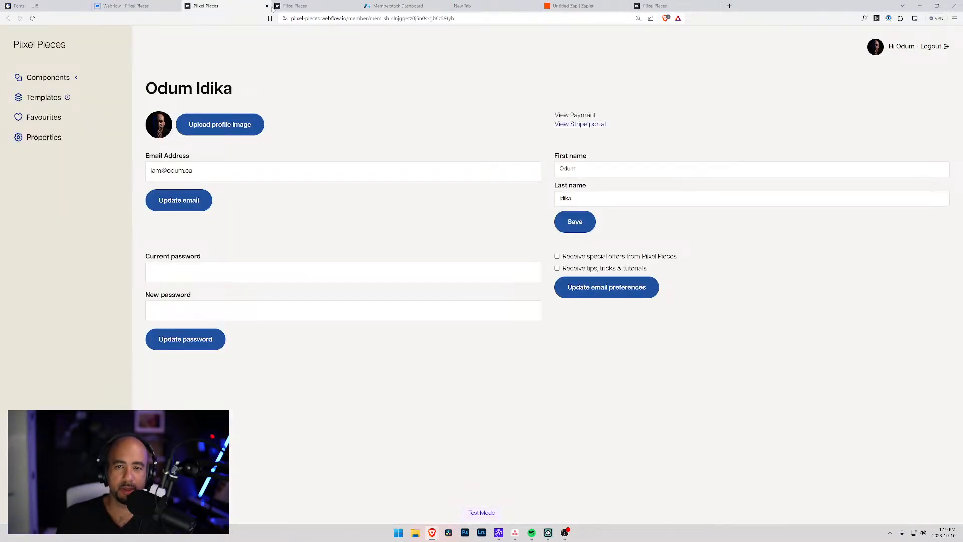
Open the Stripe billing portal via View Stripe portal, review the $399.00 paid invoice, and return.
{"action": "left_click", "coordinate": [294, 8]}
{"action": "left_click", "coordinate": [241, 9]}
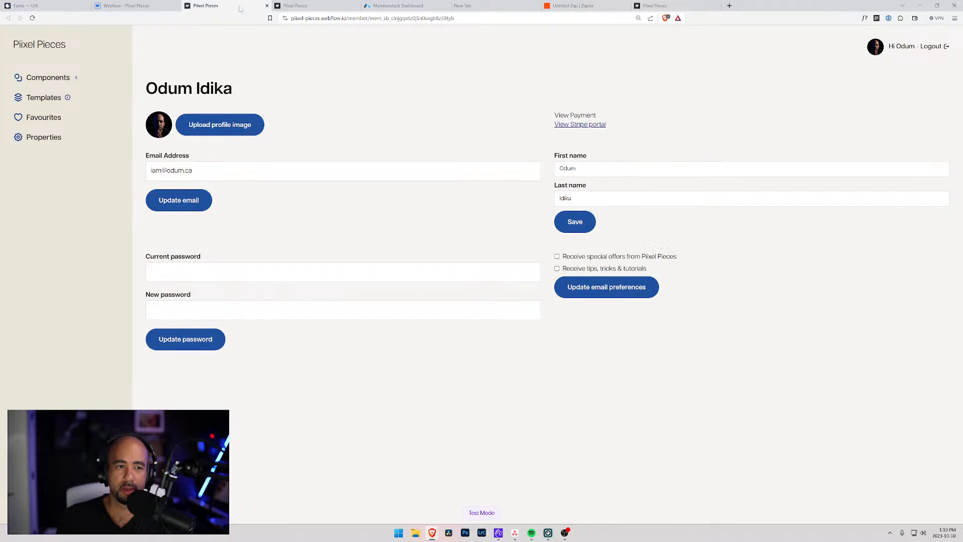
{"action": "left_click", "coordinate": [584, 126]}
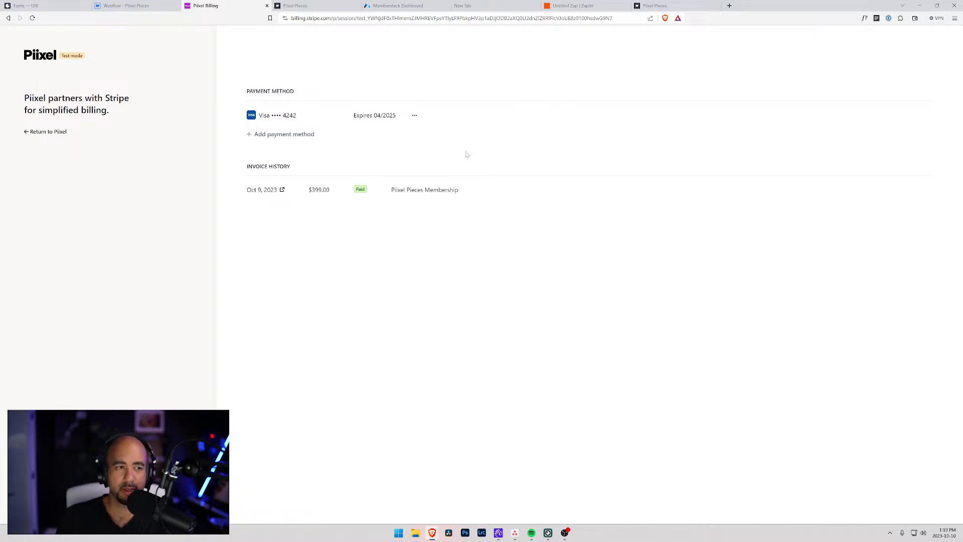
{"action": "left_click", "coordinate": [50, 132]}
{"action": "left_click", "coordinate": [131, 6]}
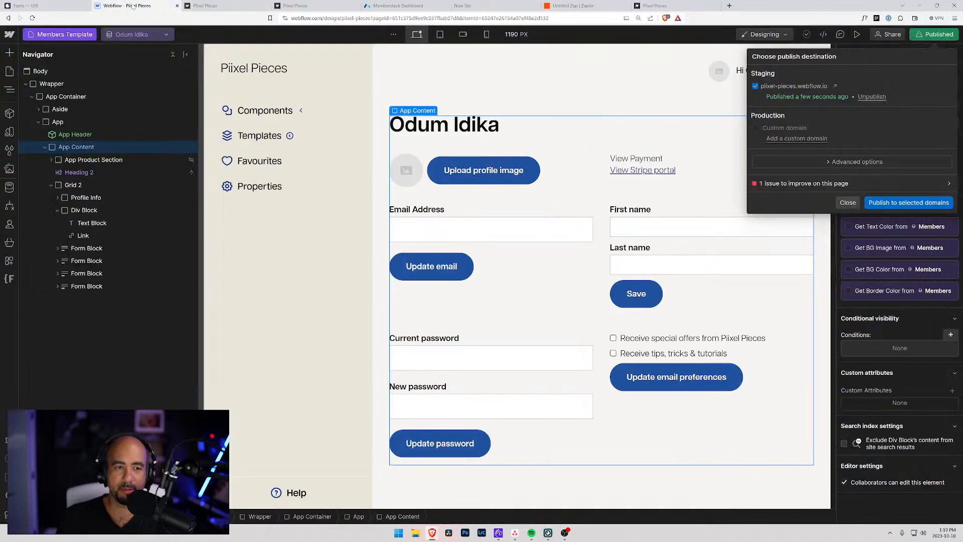
{"action": "left_click", "coordinate": [399, 6]}
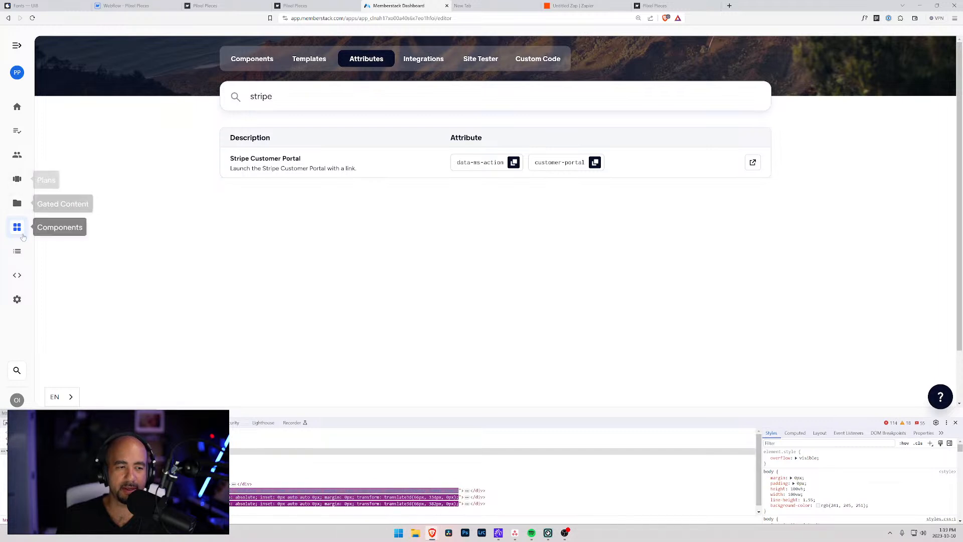
{"action": "left_click", "coordinate": [16, 185]}
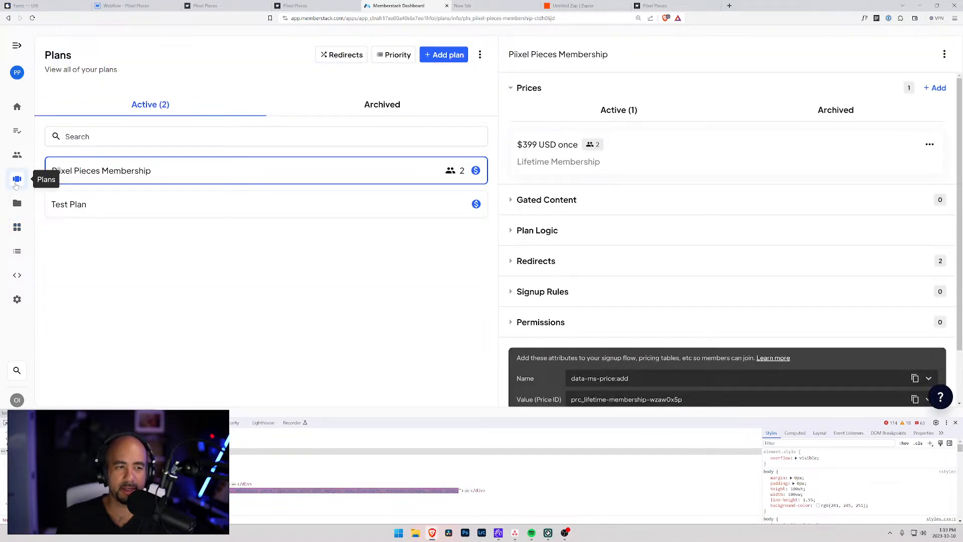
{"action": "left_click", "coordinate": [17, 299]}
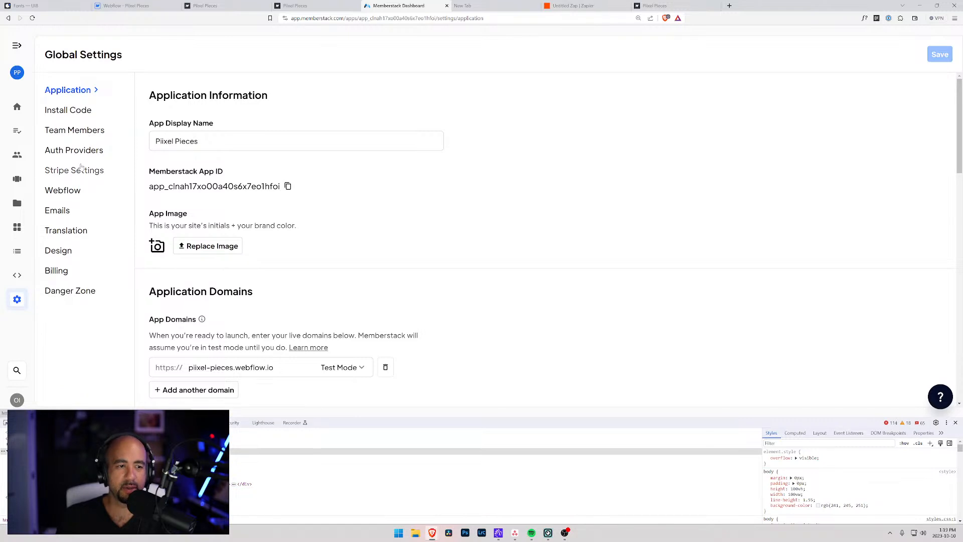
{"action": "left_click", "coordinate": [64, 212]}
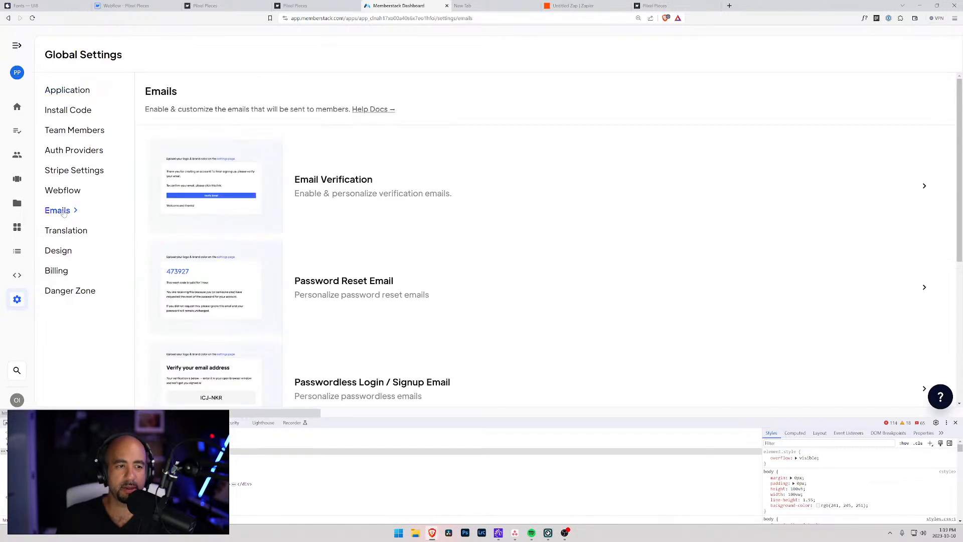
{"action": "left_click", "coordinate": [420, 177]}
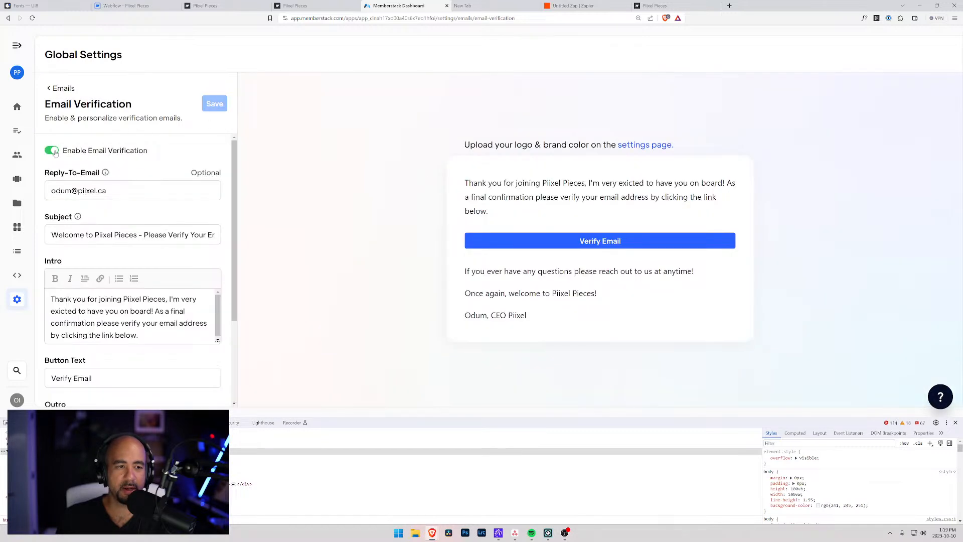
{"action": "left_click", "coordinate": [52, 151]}
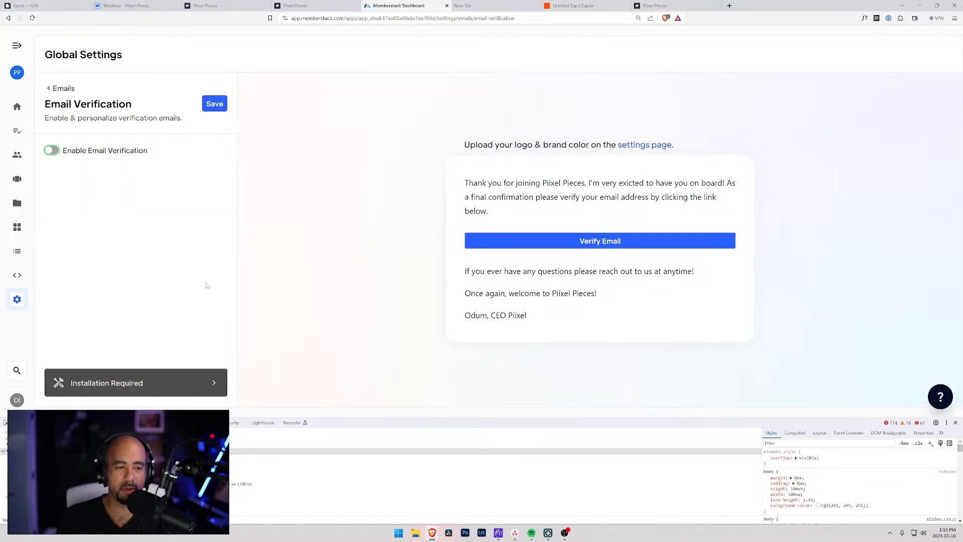
{"action": "left_click", "coordinate": [167, 387]}
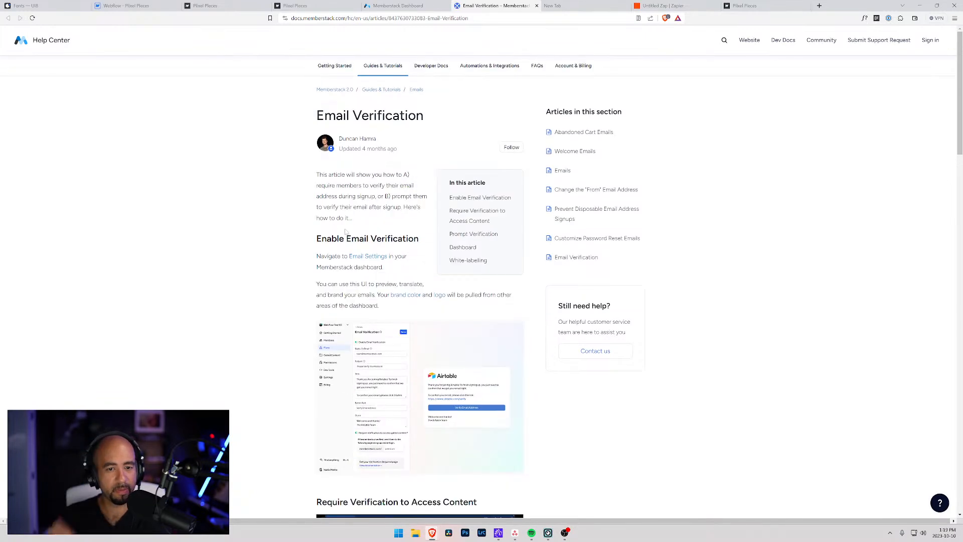
{"action": "left_click", "coordinate": [537, 6]}
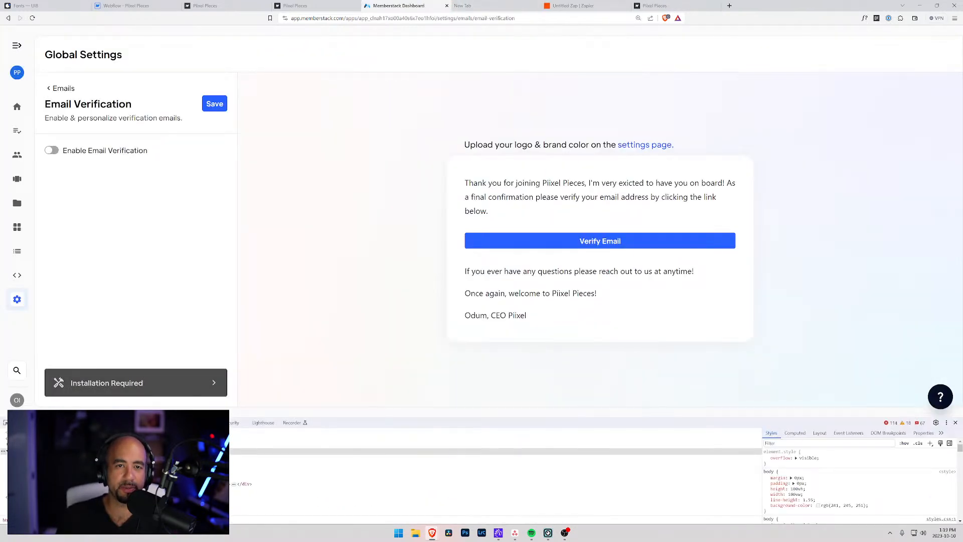
{"action": "left_click", "coordinate": [214, 104]}
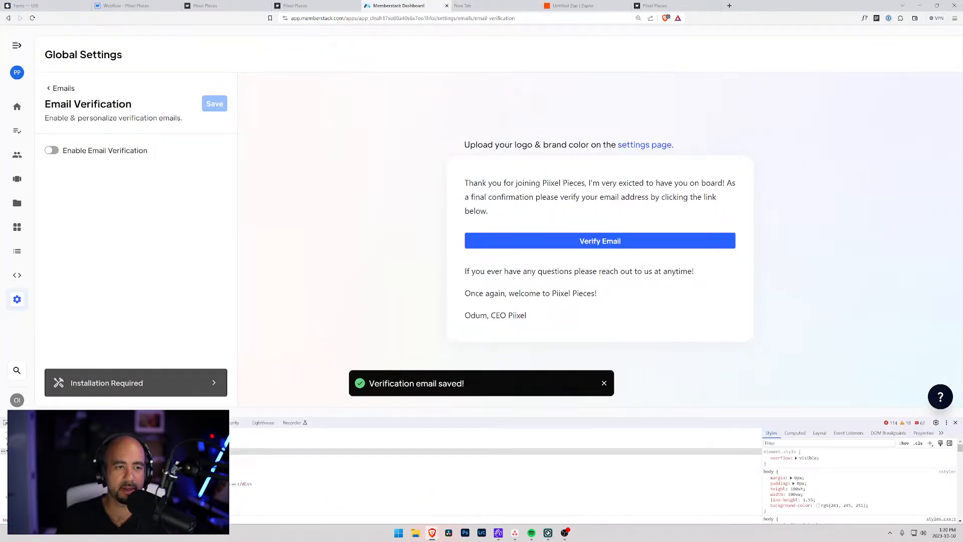
{"action": "left_click", "coordinate": [57, 89]}
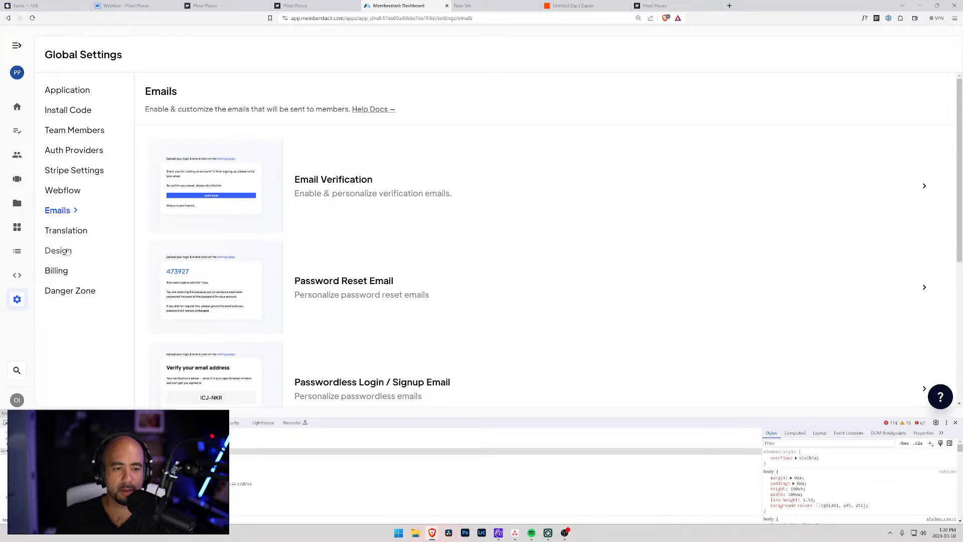
Review the Hello & Welcome email settings and browse the member email list.
{"action": "scroll", "coordinate": [271, 308], "scroll_direction": "down", "scroll_amount": 2}
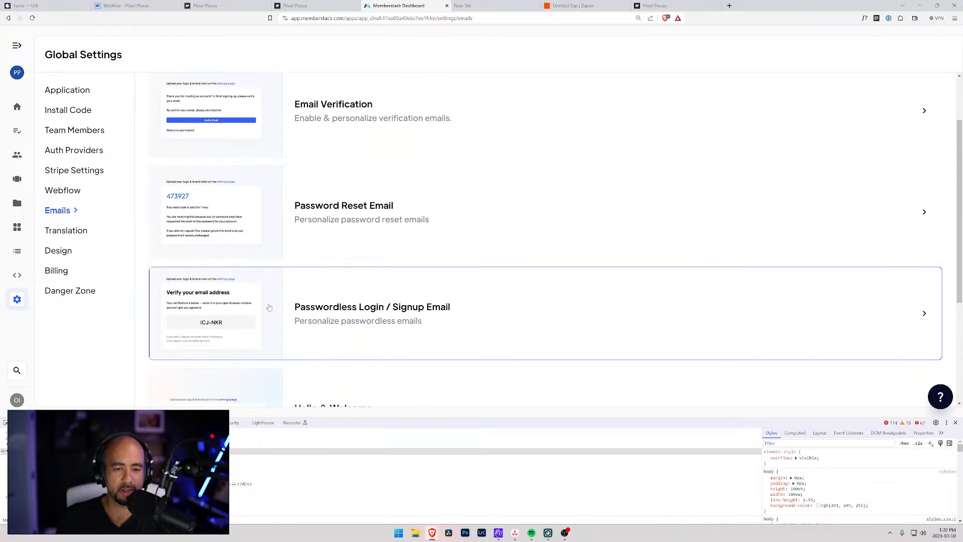
{"action": "scroll", "coordinate": [270, 307], "scroll_direction": "down", "scroll_amount": 3}
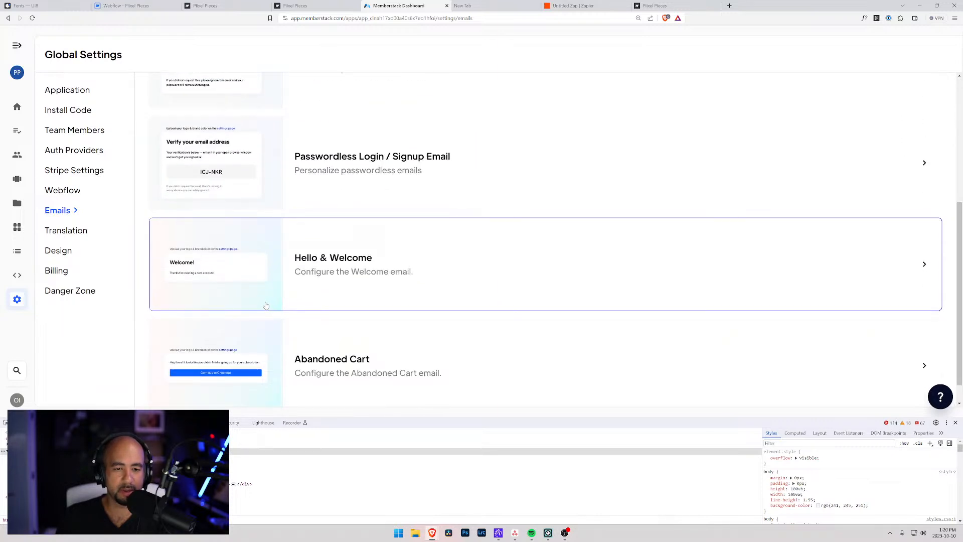
{"action": "left_click", "coordinate": [389, 289]}
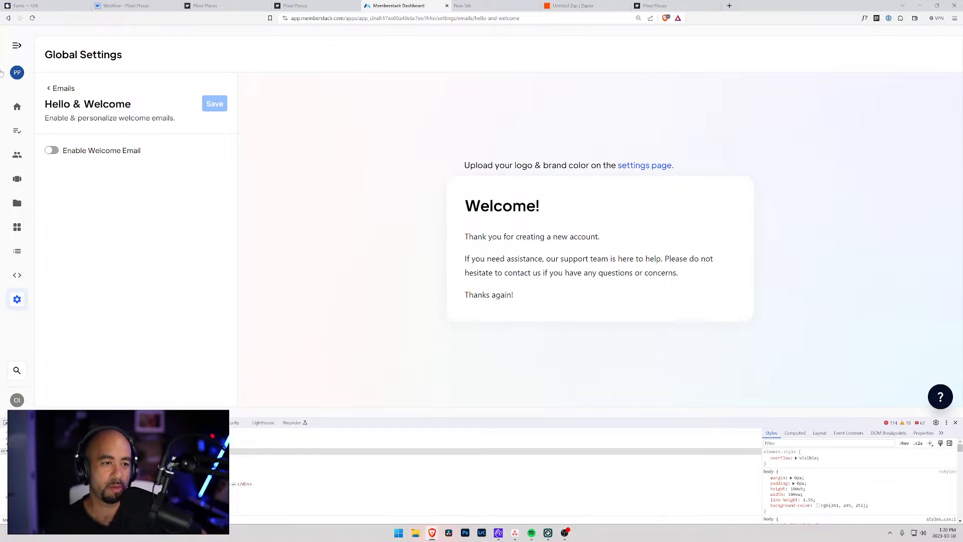
{"action": "left_click", "coordinate": [64, 89]}
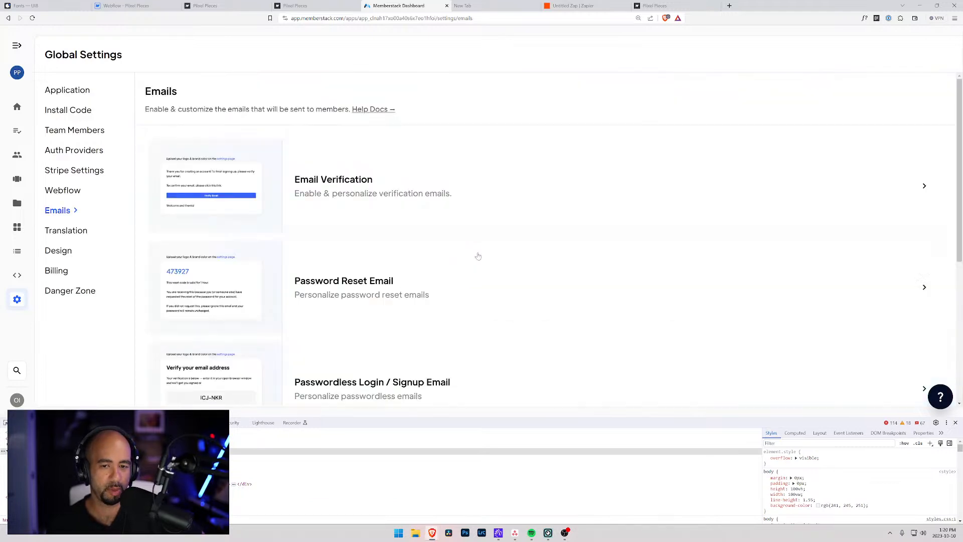
{"action": "scroll", "coordinate": [445, 241], "scroll_direction": "down", "scroll_amount": 3}
{"action": "scroll", "coordinate": [444, 241], "scroll_direction": "down", "scroll_amount": 2}
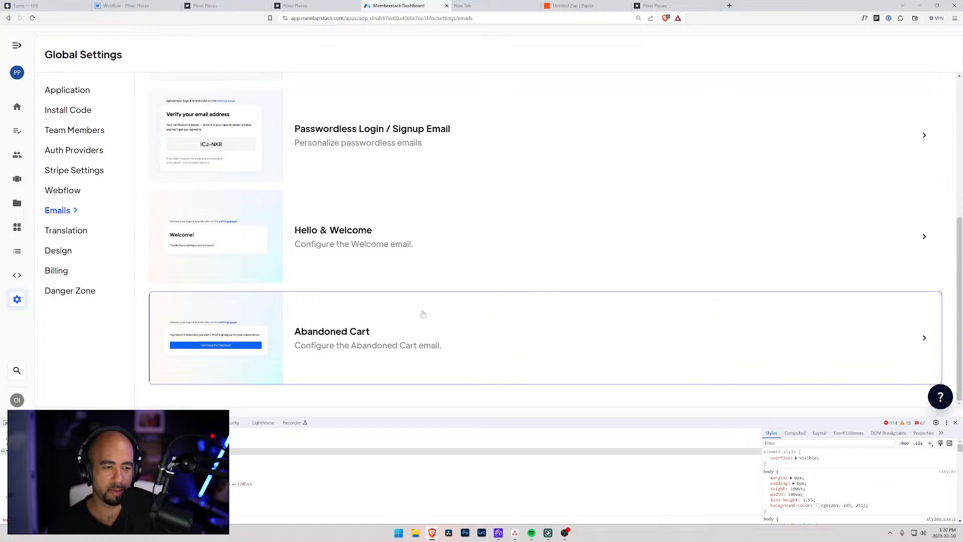
{"action": "scroll", "coordinate": [381, 194], "scroll_direction": "up", "scroll_amount": 5}
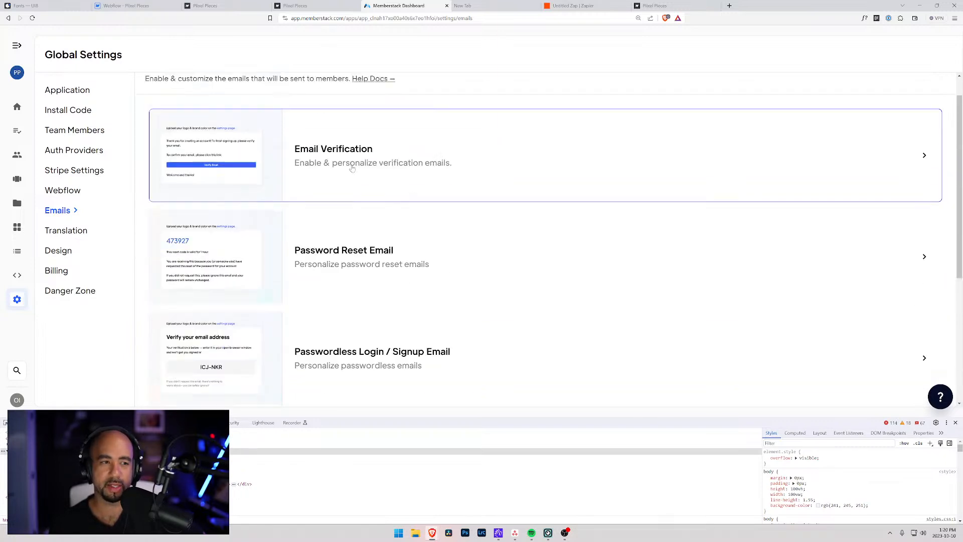
Test the live sidebar's Components and Templates dropdowns, then select the App Menu instance in Webflow.
{"action": "left_click", "coordinate": [149, 6]}
{"action": "left_click", "coordinate": [846, 202]}
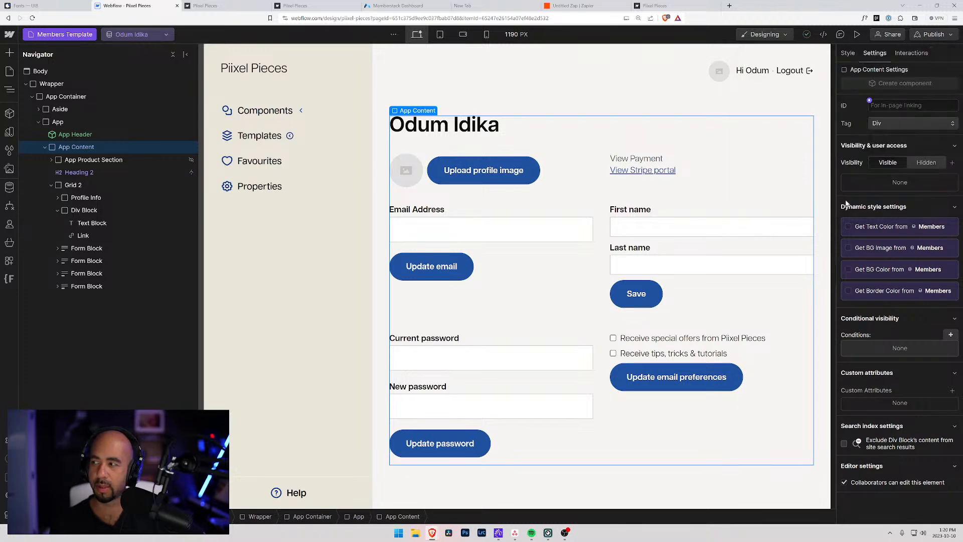
{"action": "left_click", "coordinate": [623, 88]}
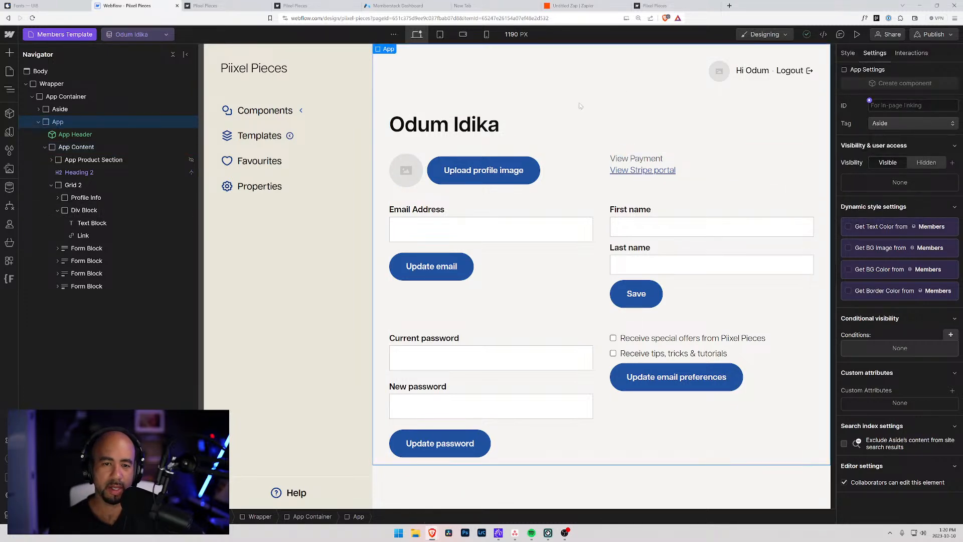
{"action": "left_click", "coordinate": [220, 6]}
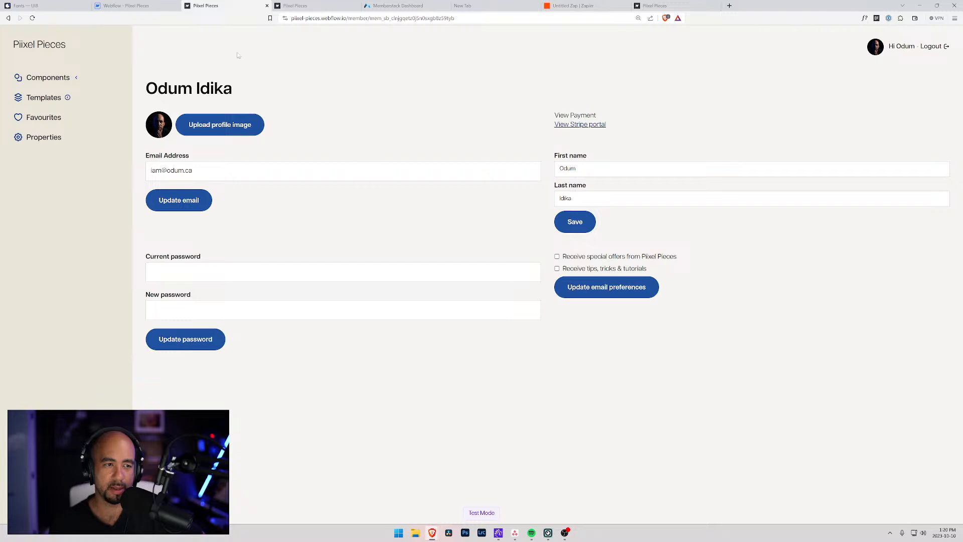
{"action": "left_click", "coordinate": [54, 80]}
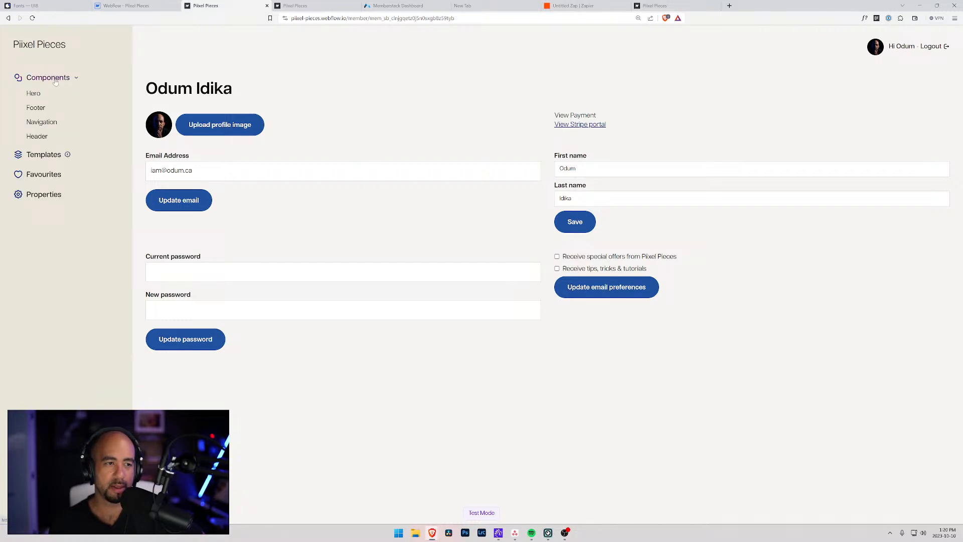
{"action": "left_click", "coordinate": [34, 157]}
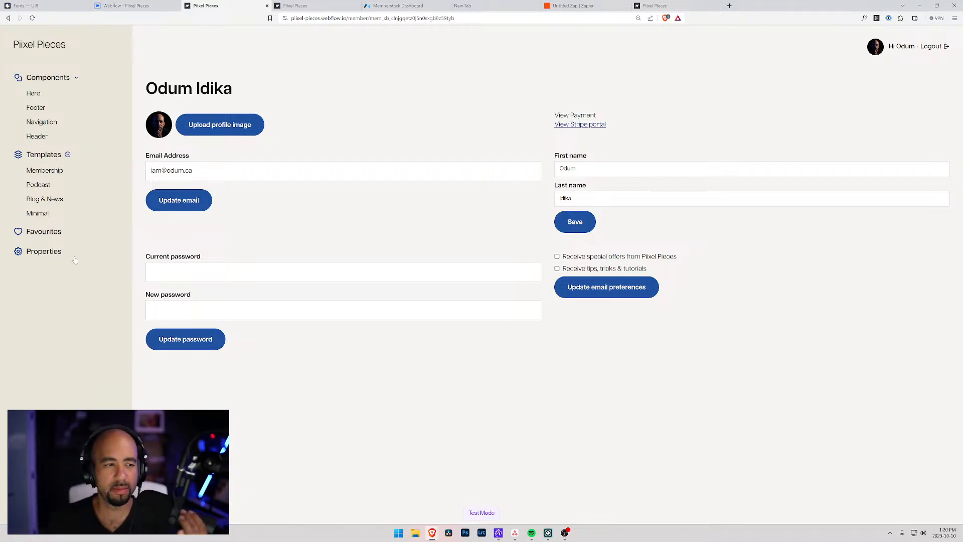
{"action": "left_click", "coordinate": [114, 5]}
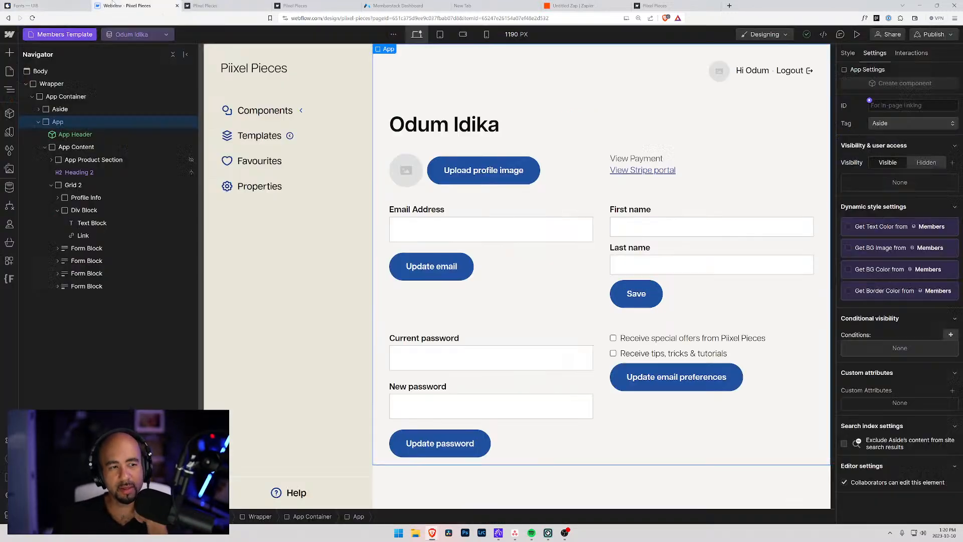
{"action": "left_click", "coordinate": [271, 113]}
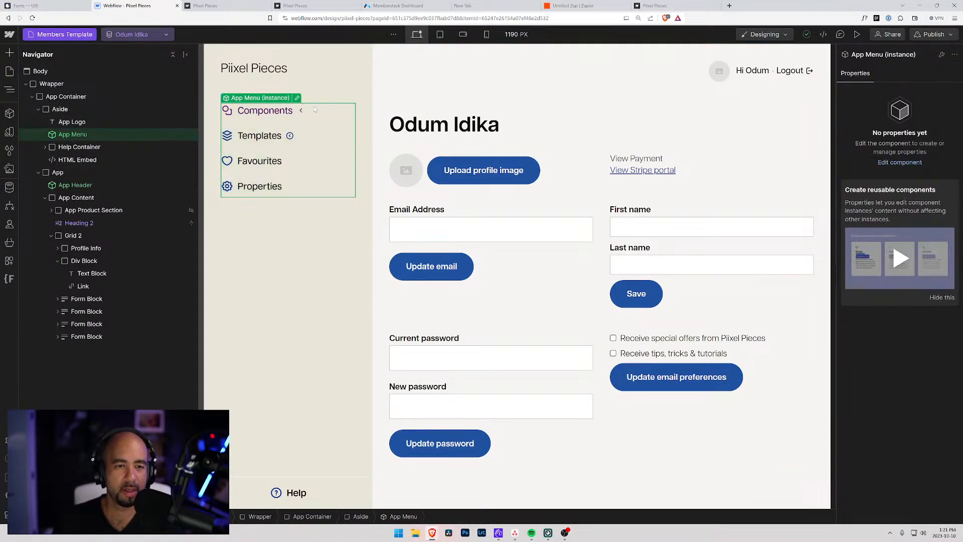
In the App Menu component, set the Aside Sub Menu's Display to block.
{"action": "left_click", "coordinate": [297, 99]}
{"action": "left_click", "coordinate": [241, 113]}
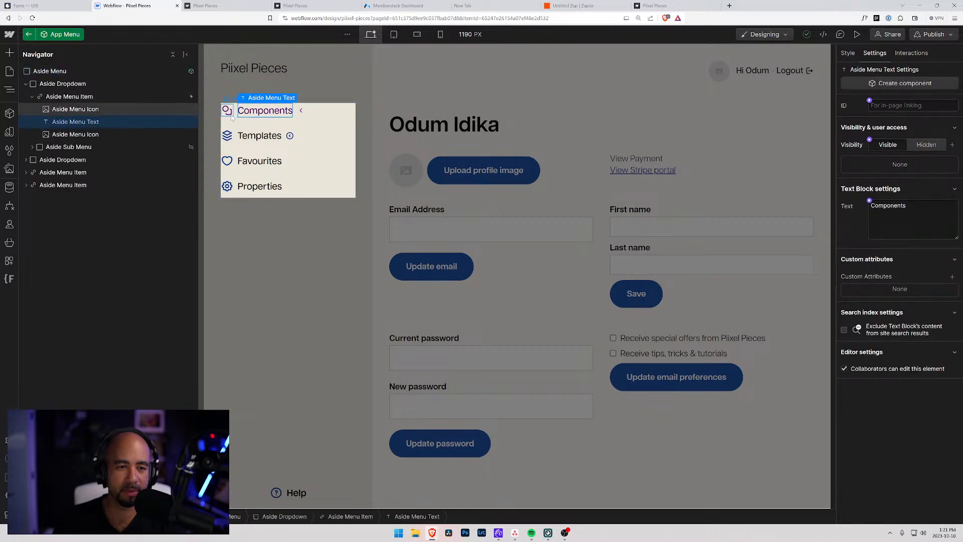
{"action": "left_click", "coordinate": [235, 117]}
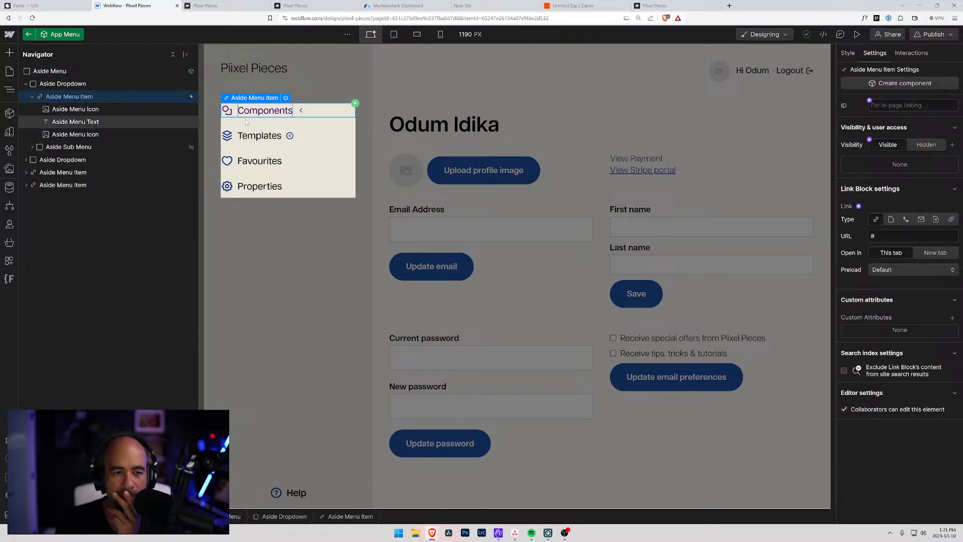
{"action": "left_click", "coordinate": [85, 148]}
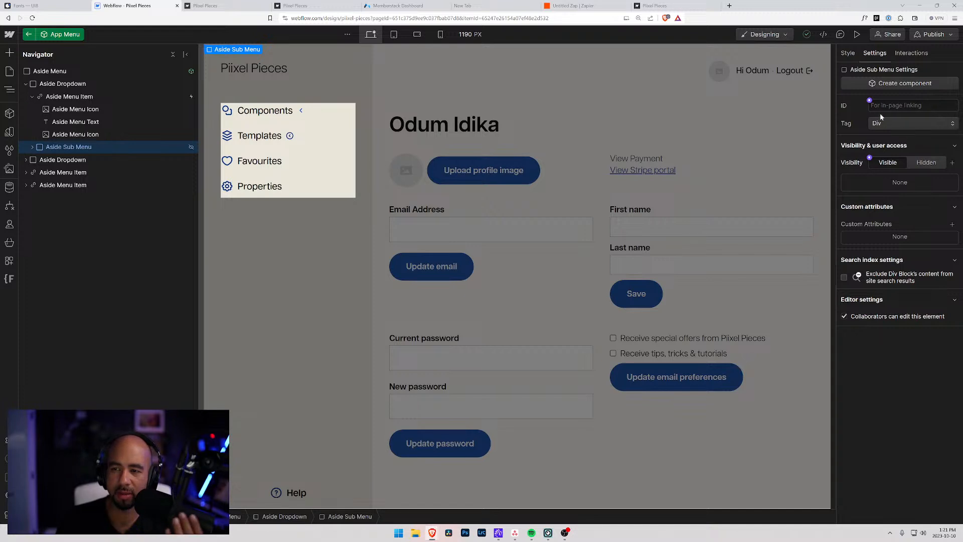
{"action": "left_click", "coordinate": [850, 54]}
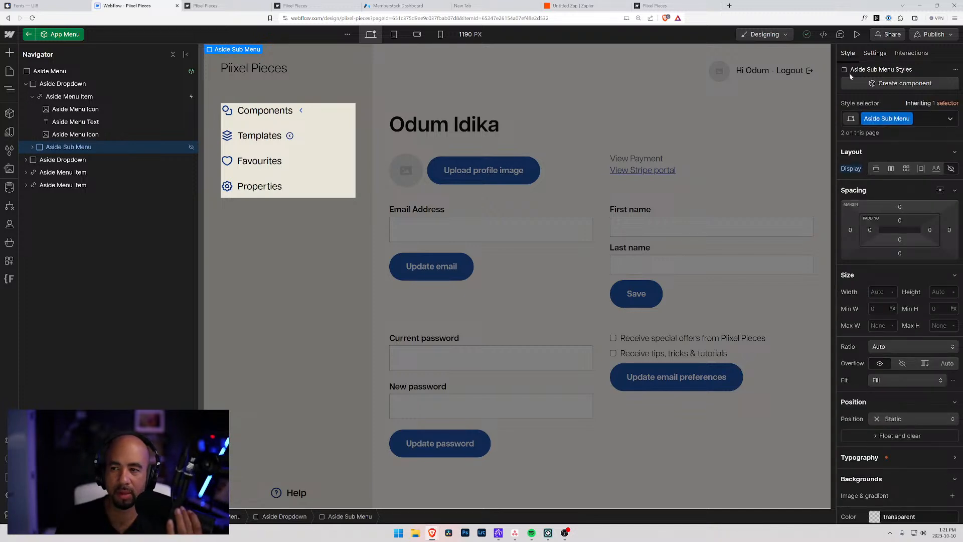
{"action": "left_click", "coordinate": [847, 171], "text": "alt"}
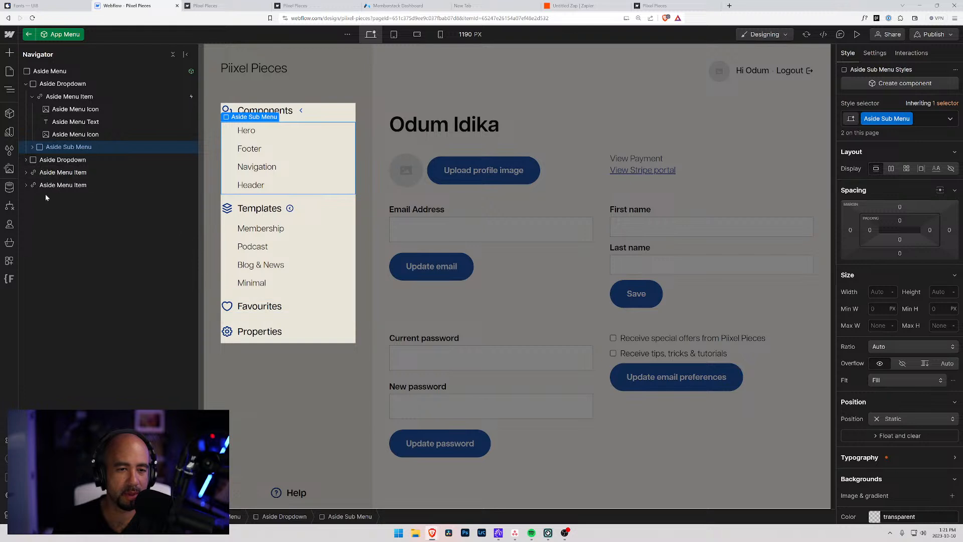
Reset the Aside Menu Icon's Rotate Z transform to 0deg and exit component editing.
{"action": "left_click", "coordinate": [78, 133]}
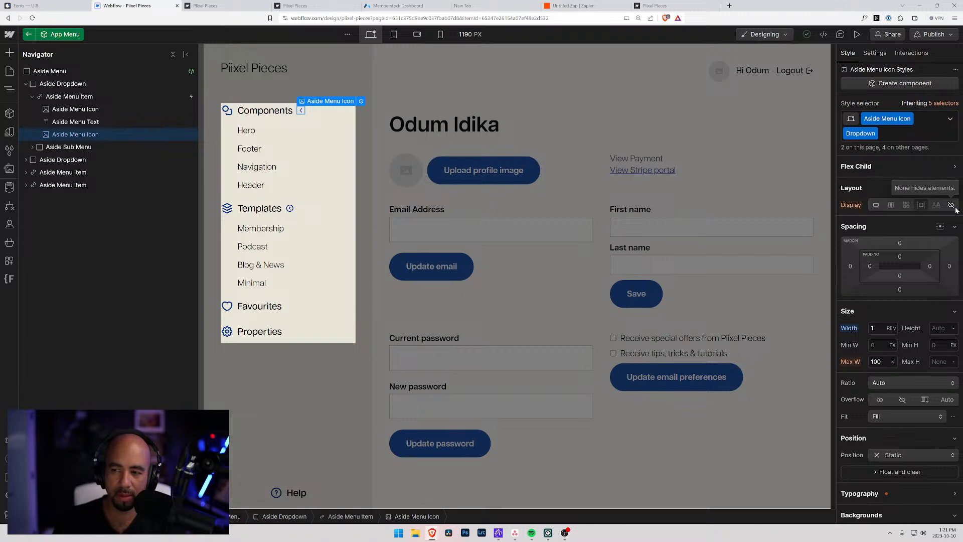
{"action": "scroll", "coordinate": [903, 316], "scroll_direction": "down", "scroll_amount": 6}
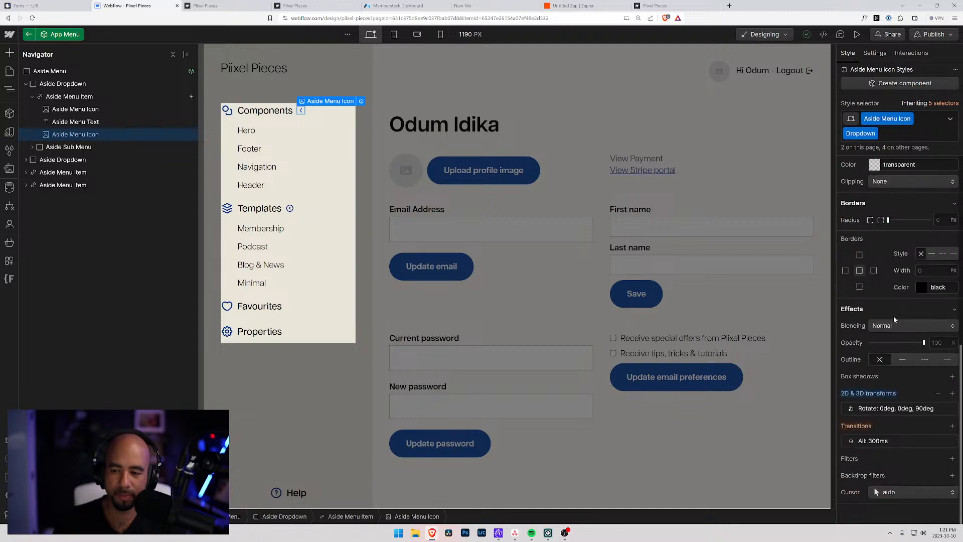
{"action": "left_click", "coordinate": [916, 409]}
{"action": "left_click", "coordinate": [933, 483]}
{"action": "type", "text": "-"}
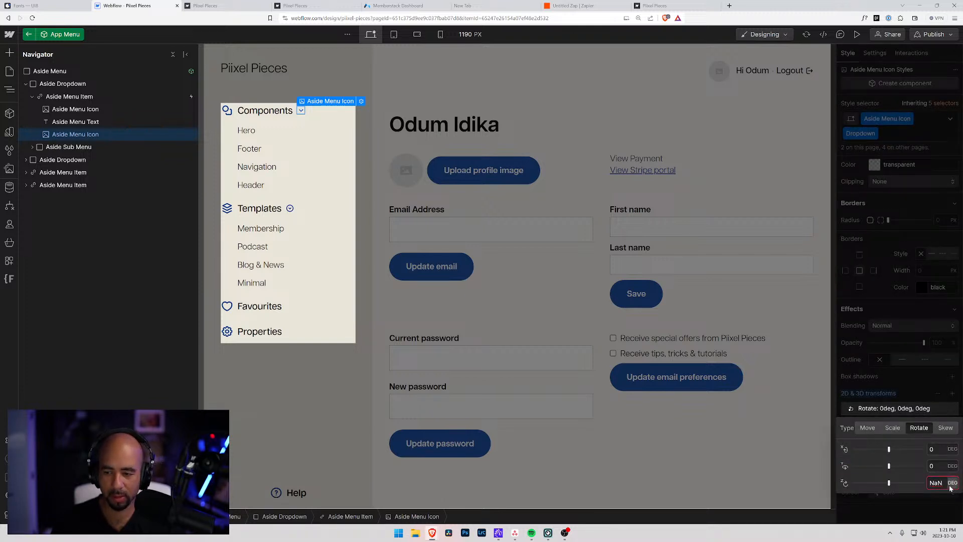
{"action": "key", "text": "Return"}
{"action": "left_click", "coordinate": [893, 379]}
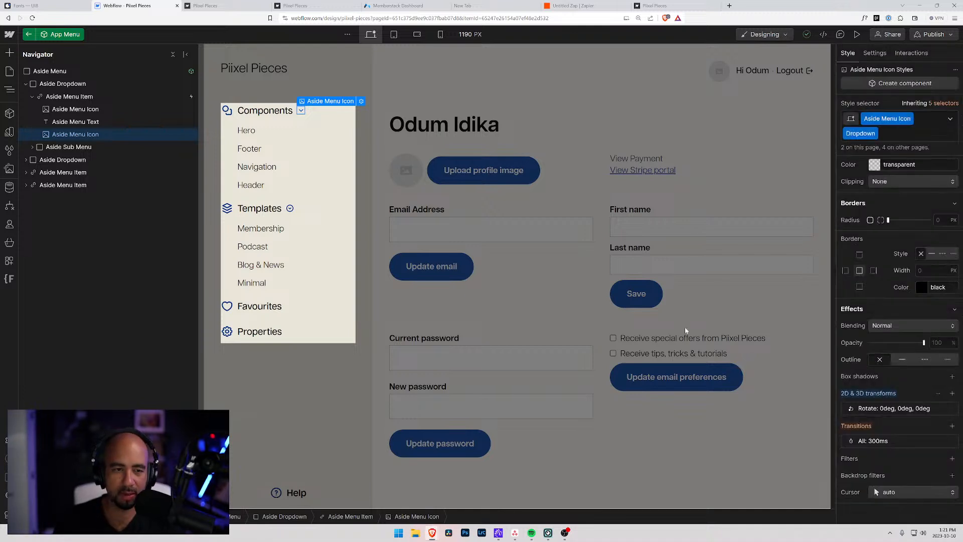
{"action": "left_click", "coordinate": [290, 208]}
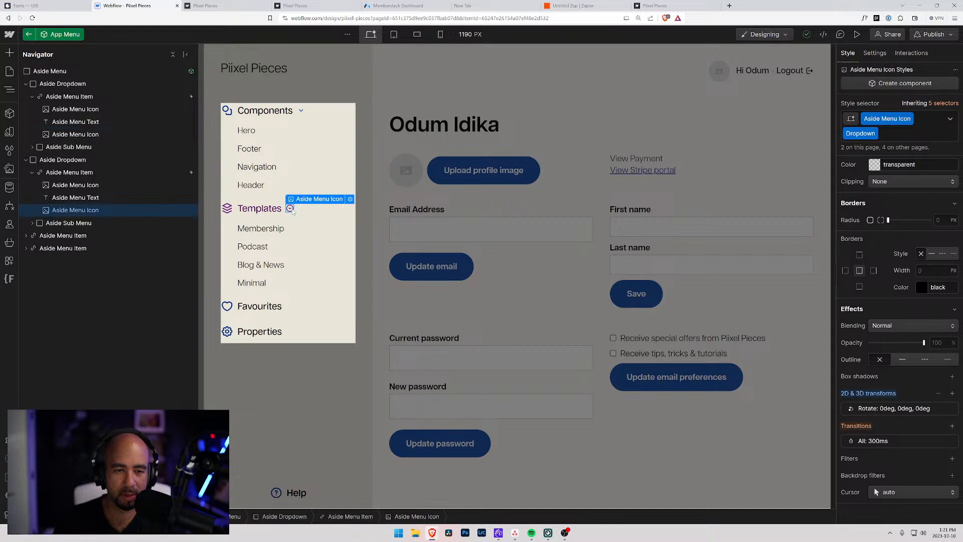
{"action": "left_click", "coordinate": [207, 214]}
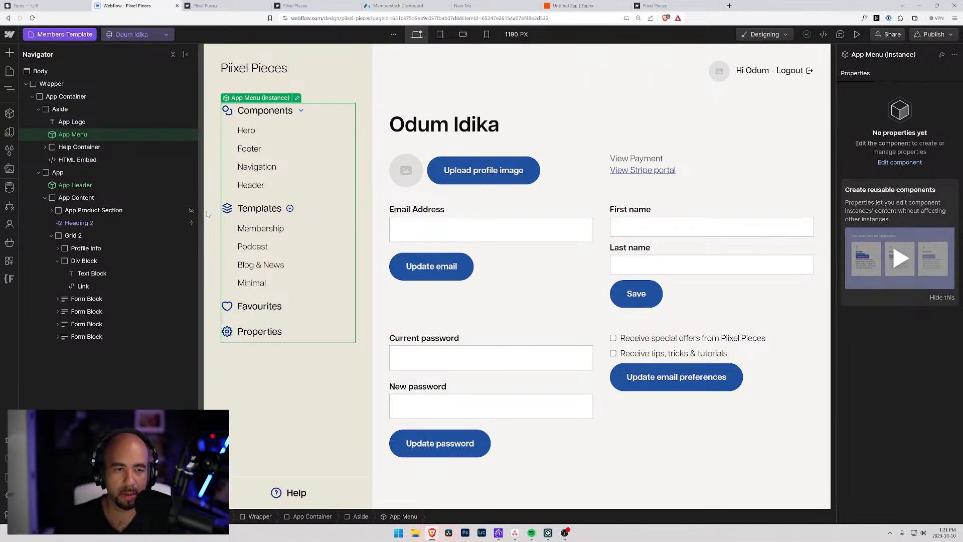
Give the Components Aside Menu Item a mouse click trigger: 1st Close Aside Menu, 2nd Open Sub Menu.
{"action": "left_click", "coordinate": [131, 208]}
{"action": "left_click", "coordinate": [302, 110]}
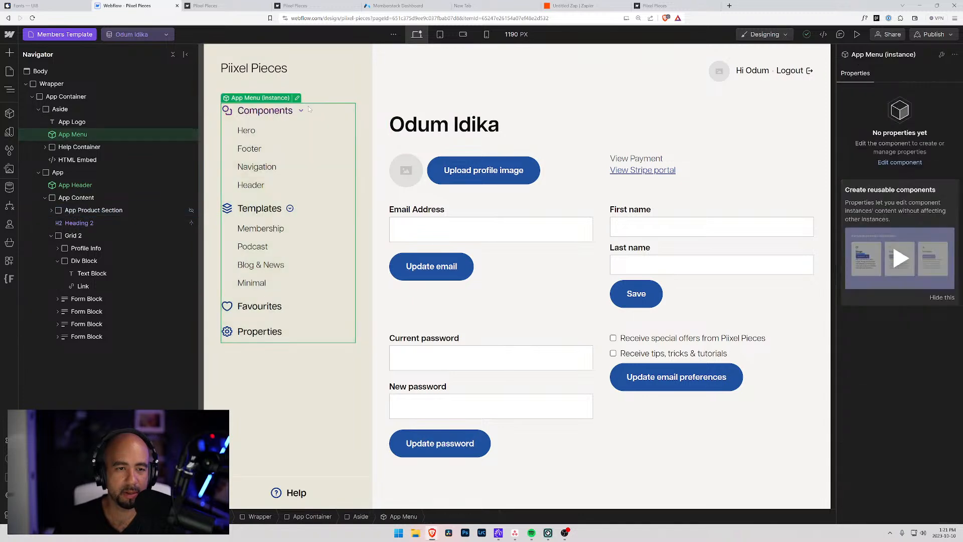
{"action": "left_click", "coordinate": [297, 97]}
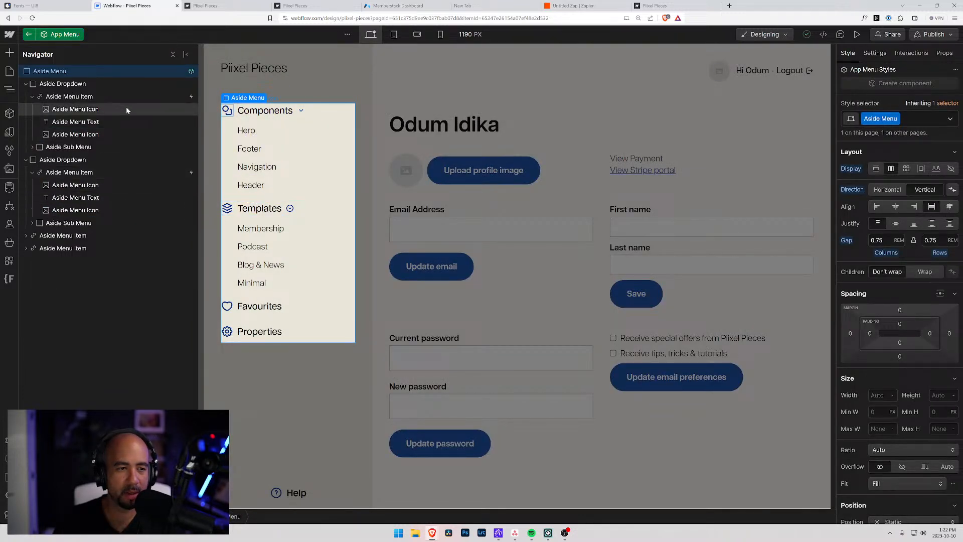
{"action": "left_click", "coordinate": [112, 96]}
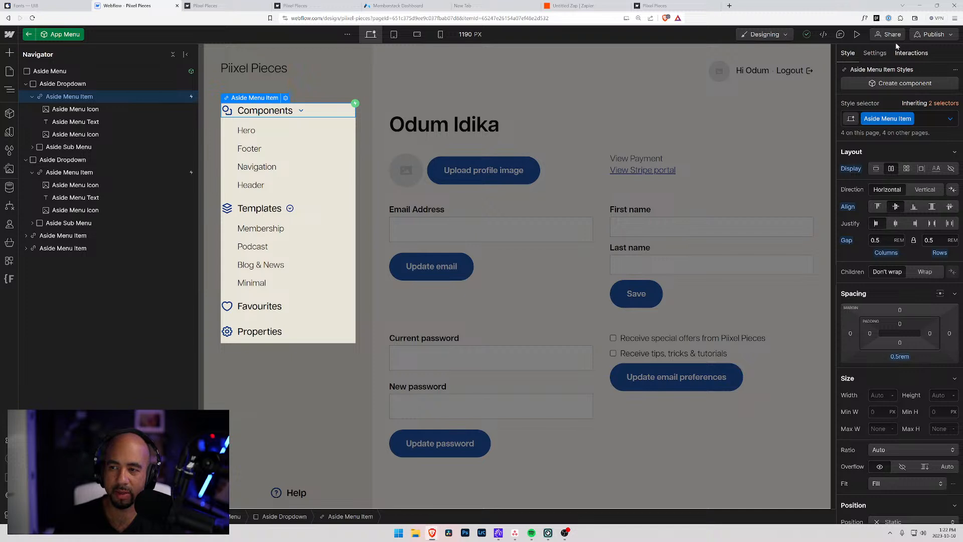
{"action": "left_click", "coordinate": [911, 52]}
{"action": "left_click", "coordinate": [873, 115]}
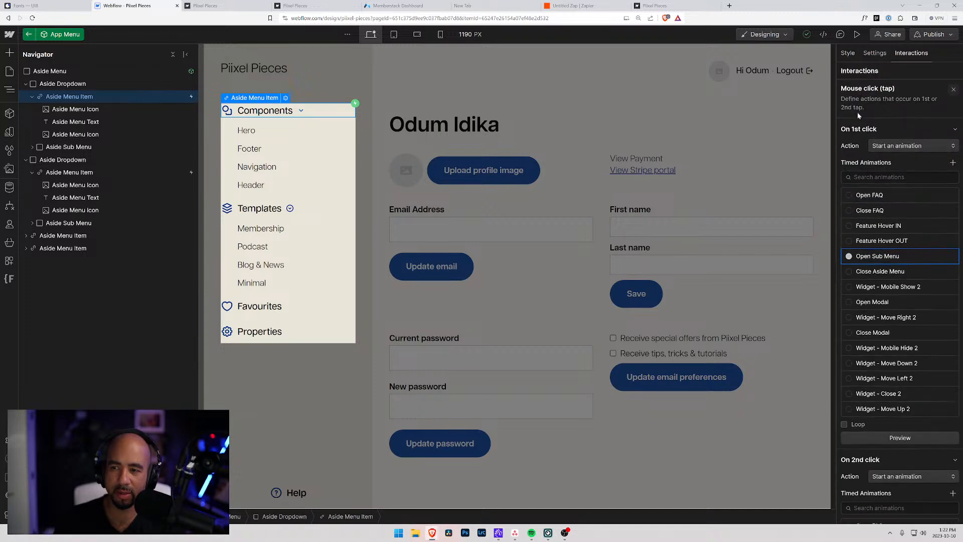
{"action": "left_click", "coordinate": [850, 273]}
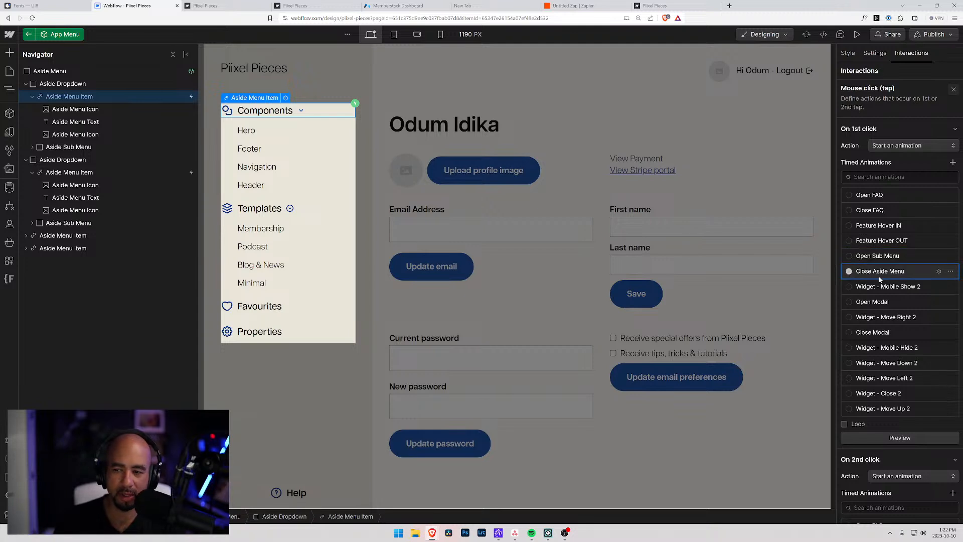
{"action": "scroll", "coordinate": [903, 396], "scroll_direction": "down", "scroll_amount": 3}
{"action": "scroll", "coordinate": [906, 397], "scroll_direction": "down", "scroll_amount": 2}
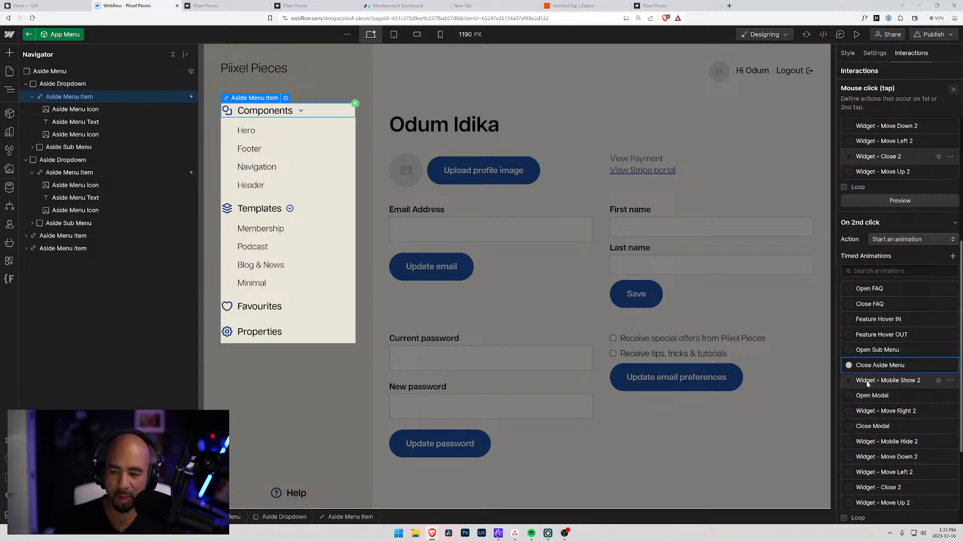
{"action": "left_click", "coordinate": [849, 350]}
{"action": "scroll", "coordinate": [886, 313], "scroll_direction": "up", "scroll_amount": 6}
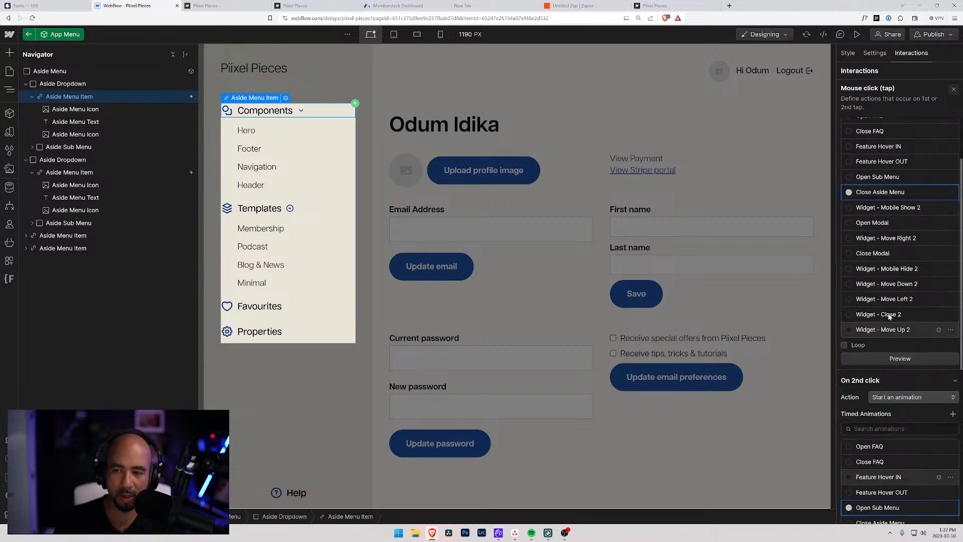
Inspect the Close Aside Menu animation's hide sub menu and 90deg icon rotation actions.
{"action": "left_click", "coordinate": [939, 271]}
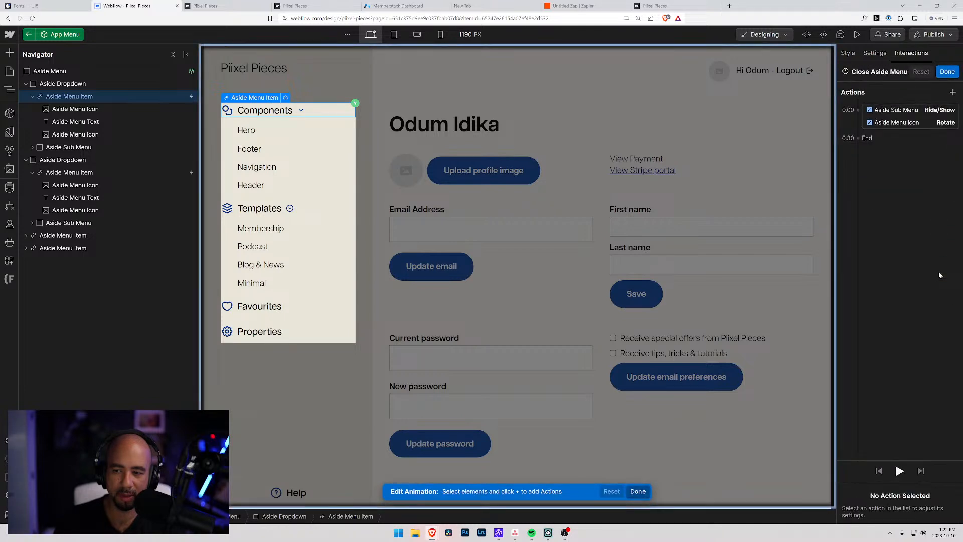
{"action": "left_click", "coordinate": [887, 115]}
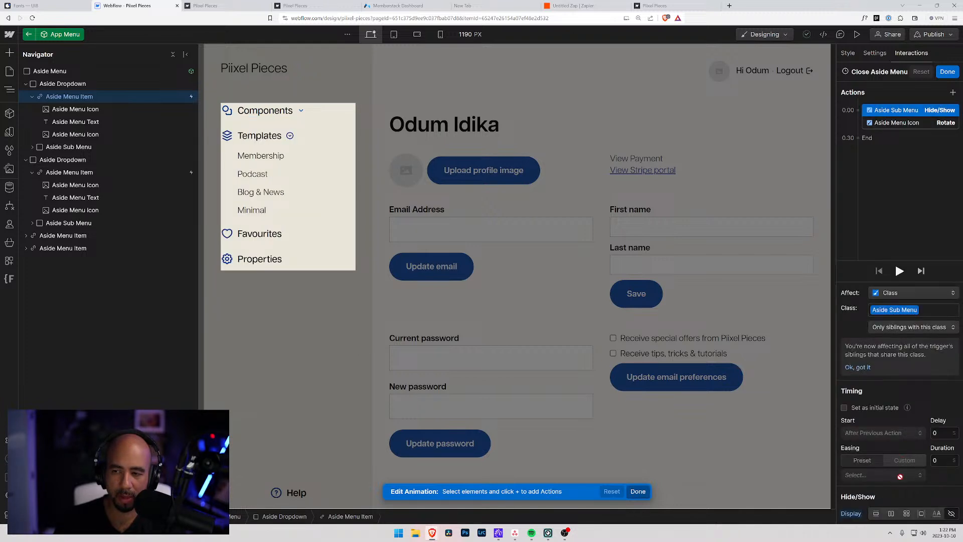
{"action": "left_click", "coordinate": [911, 126]}
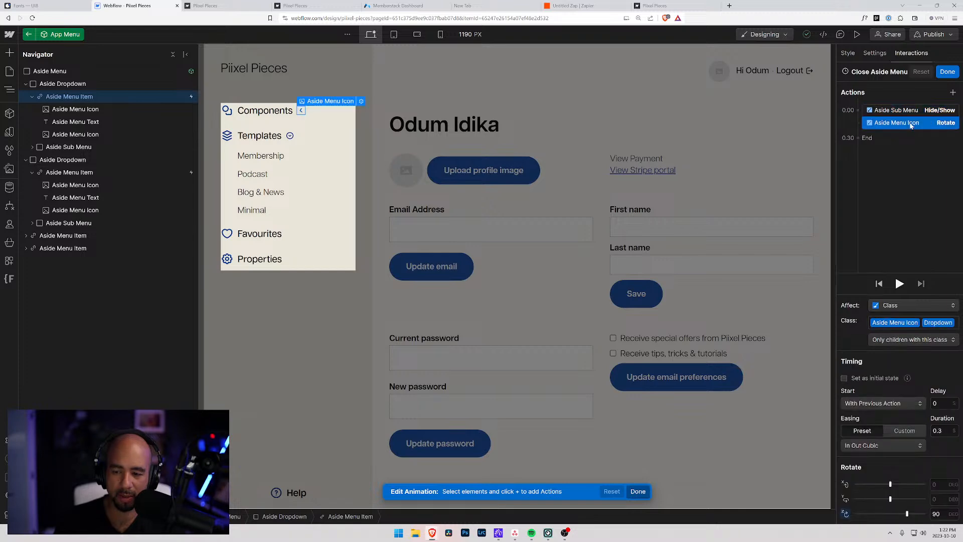
{"action": "left_click", "coordinate": [947, 72]}
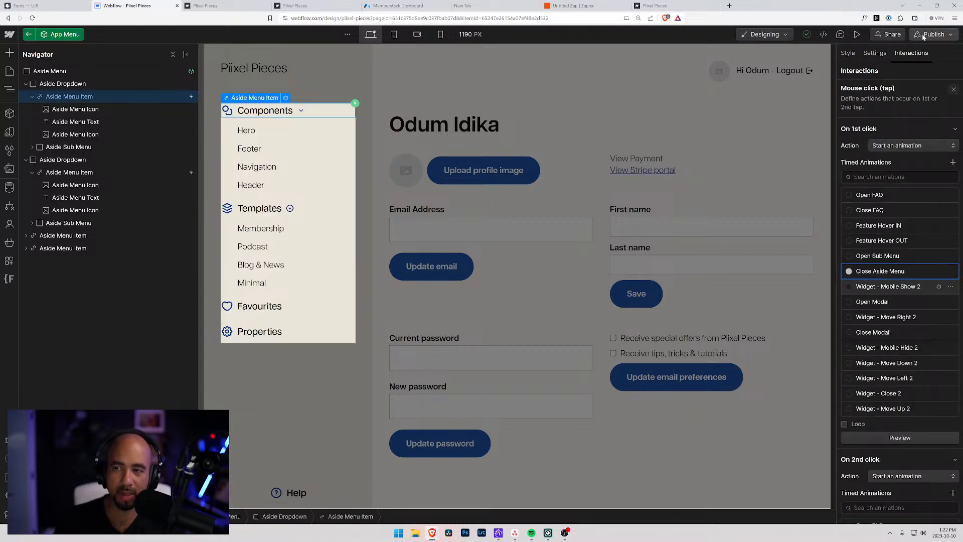
{"action": "left_click", "coordinate": [857, 34]}
{"action": "left_click", "coordinate": [63, 115]}
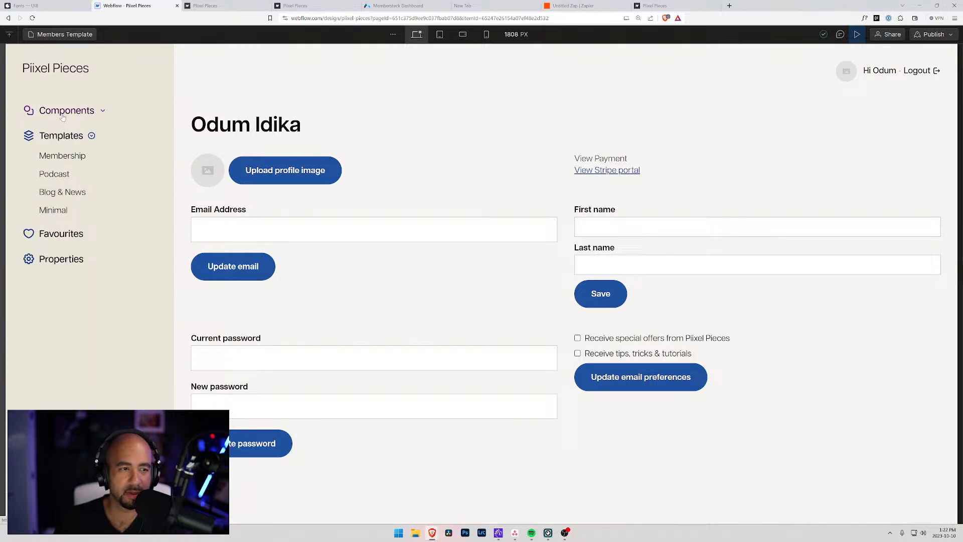
{"action": "left_click", "coordinate": [62, 116]}
{"action": "left_click", "coordinate": [62, 116]}
{"action": "left_click", "coordinate": [63, 116]}
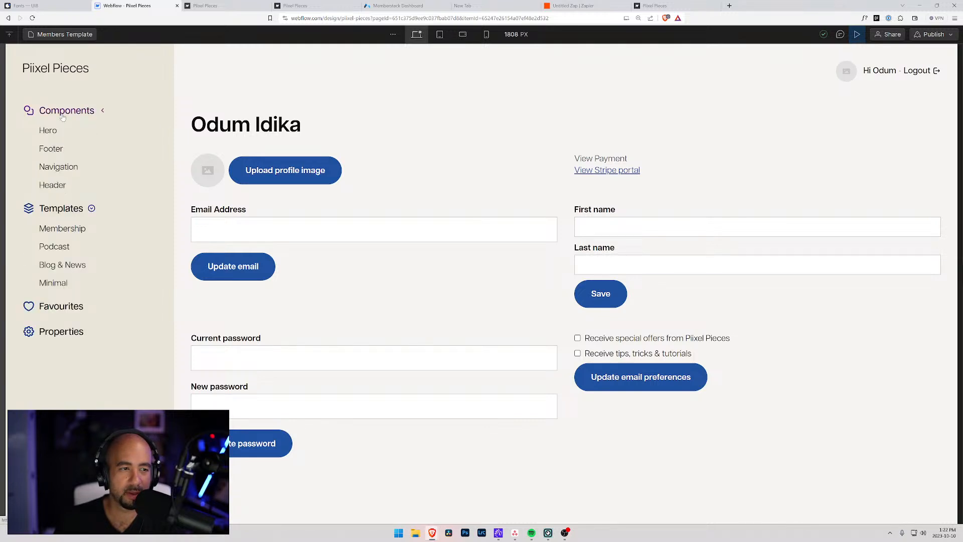
{"action": "left_click", "coordinate": [51, 213]}
{"action": "left_click", "coordinate": [50, 212]}
{"action": "left_click", "coordinate": [50, 213]}
{"action": "left_click", "coordinate": [51, 212]}
{"action": "left_click", "coordinate": [56, 215]}
{"action": "left_click", "coordinate": [55, 215]}
{"action": "left_click", "coordinate": [57, 112]}
{"action": "left_click", "coordinate": [57, 112]}
{"action": "left_click", "coordinate": [58, 214]}
{"action": "left_click", "coordinate": [58, 214]}
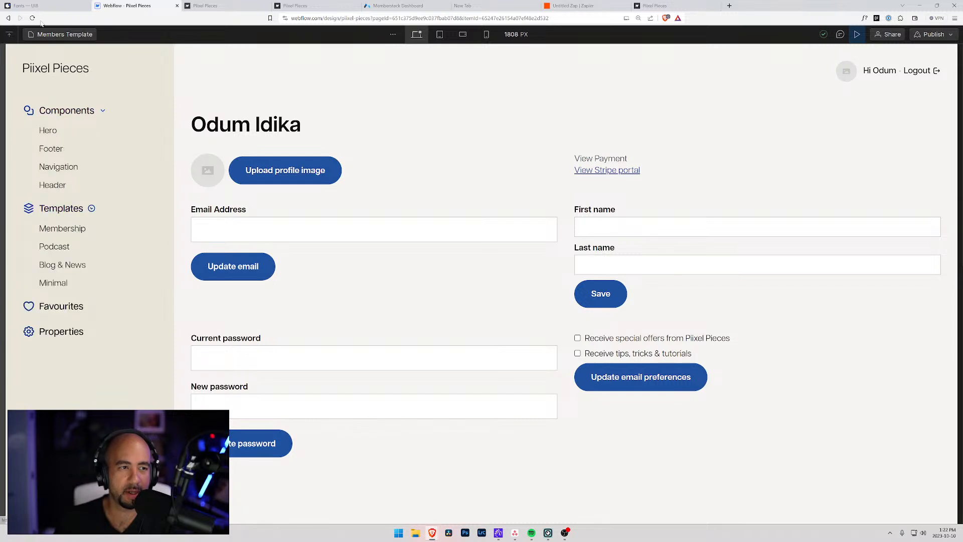
{"action": "left_click", "coordinate": [858, 34]}
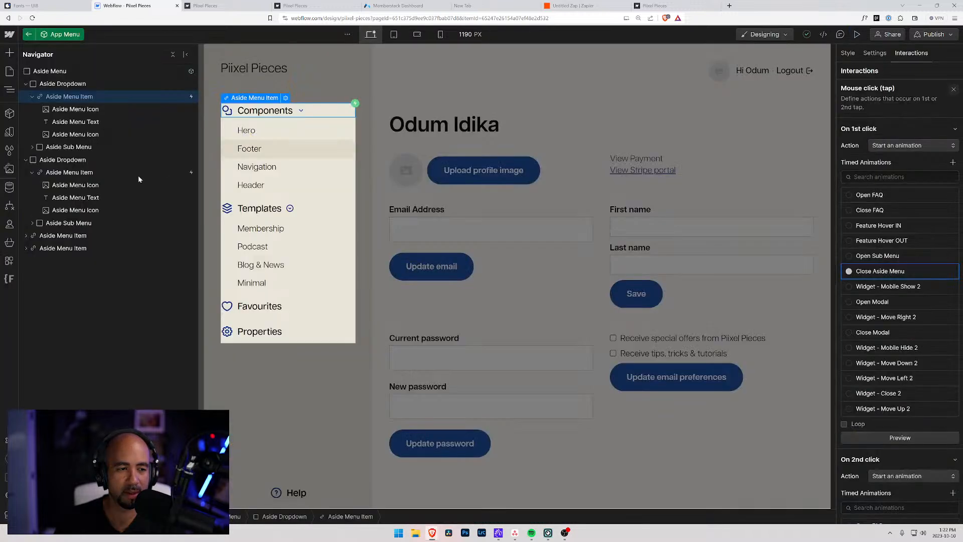
Give the Templates menu item a click trigger: 1st Close Aside Menu, 2nd Open Sub Menu.
{"action": "left_click", "coordinate": [91, 176]}
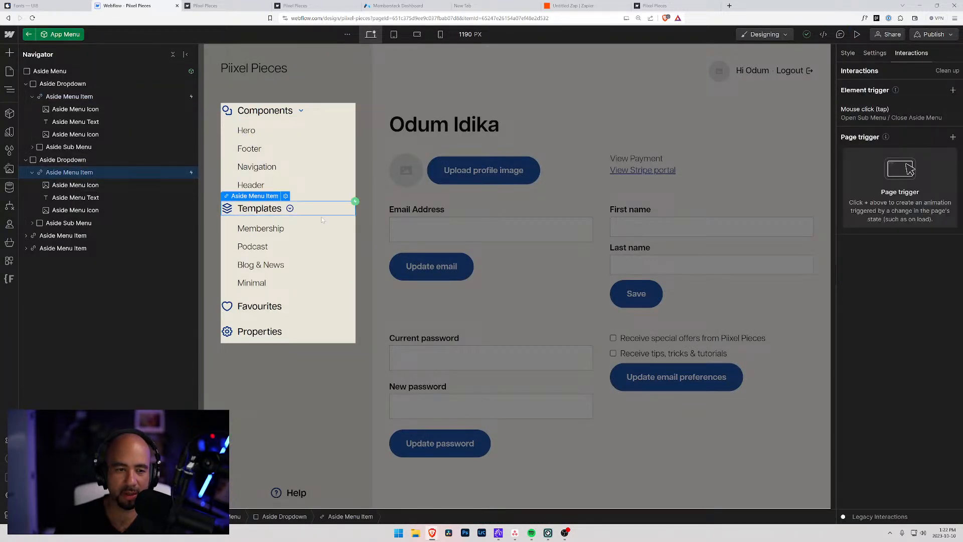
{"action": "left_click", "coordinate": [882, 116]}
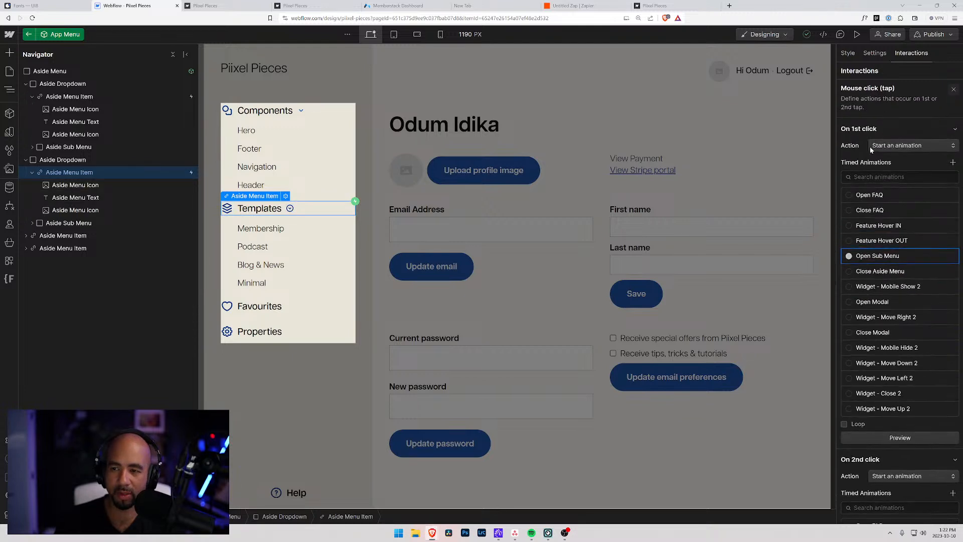
{"action": "left_click", "coordinate": [847, 271]}
{"action": "scroll", "coordinate": [872, 386], "scroll_direction": "down", "scroll_amount": 2}
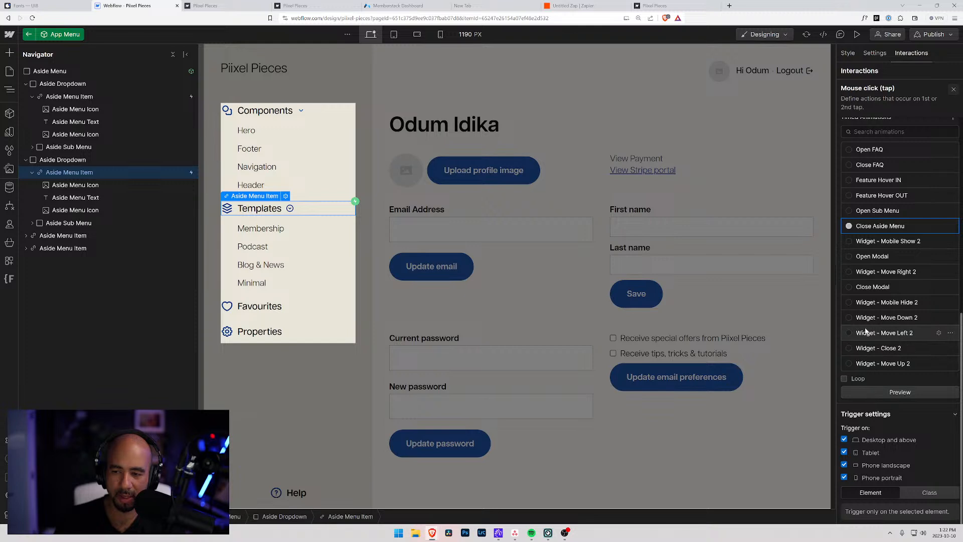
{"action": "left_click", "coordinate": [850, 211]}
{"action": "scroll", "coordinate": [883, 289], "scroll_direction": "up", "scroll_amount": 6}
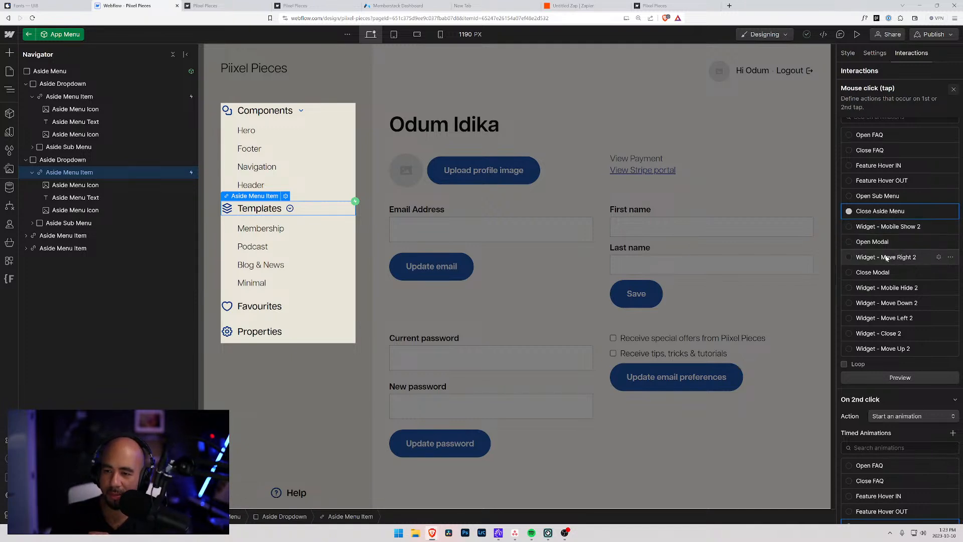
{"action": "scroll", "coordinate": [892, 261], "scroll_direction": "up", "scroll_amount": 1}
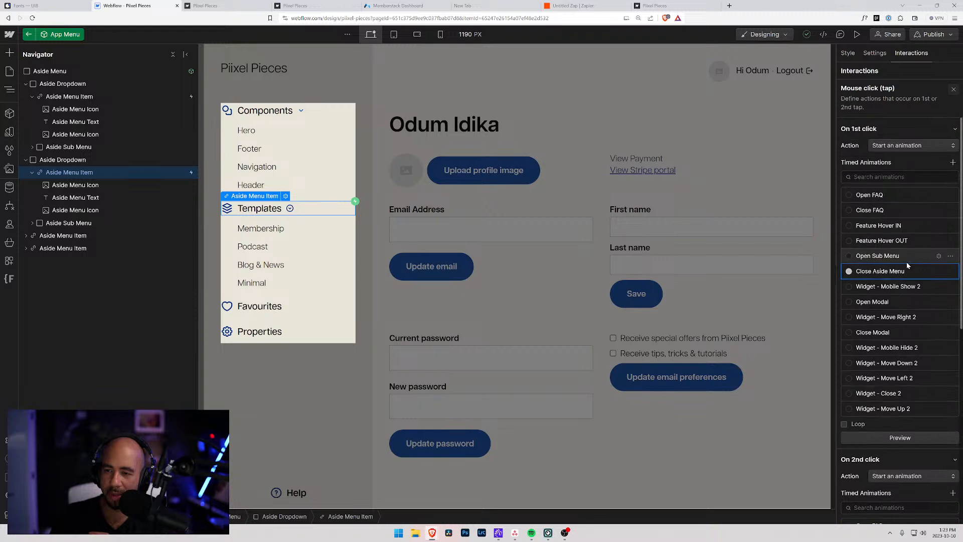
Check the Widget - Mobile Show 2 animation, then preview the page and collapse the Templates sub menu.
{"action": "left_click", "coordinate": [939, 287]}
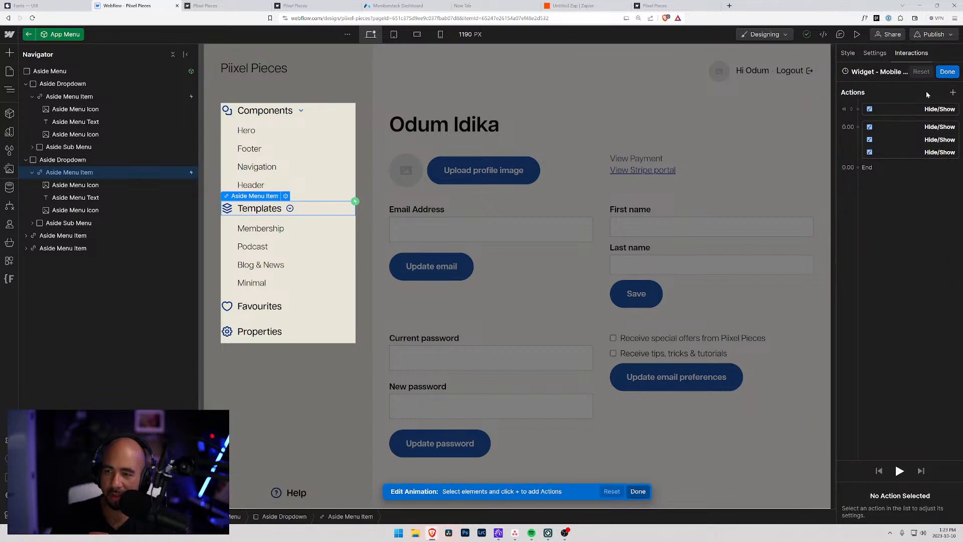
{"action": "left_click", "coordinate": [874, 53]}
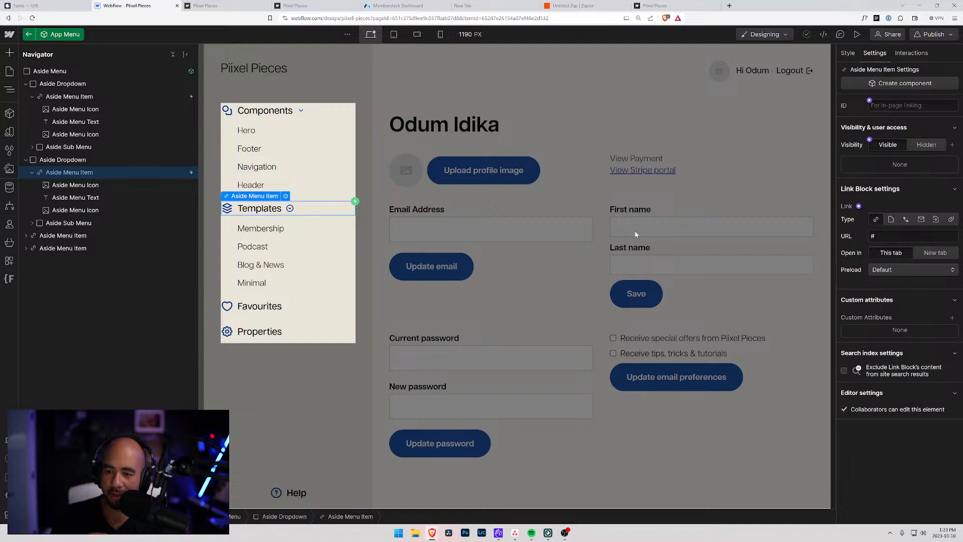
{"action": "left_click", "coordinate": [848, 53]}
{"action": "left_click", "coordinate": [905, 53]}
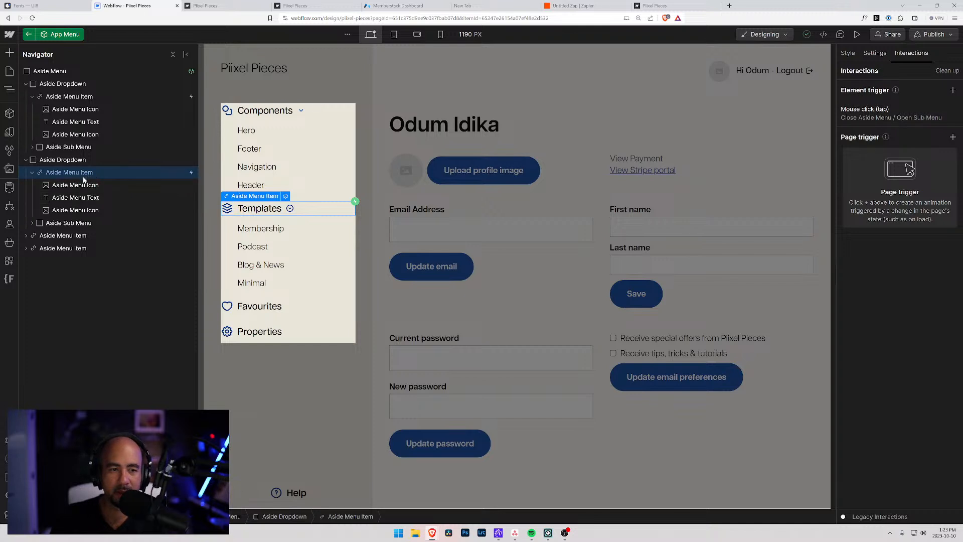
{"action": "left_click", "coordinate": [857, 35]}
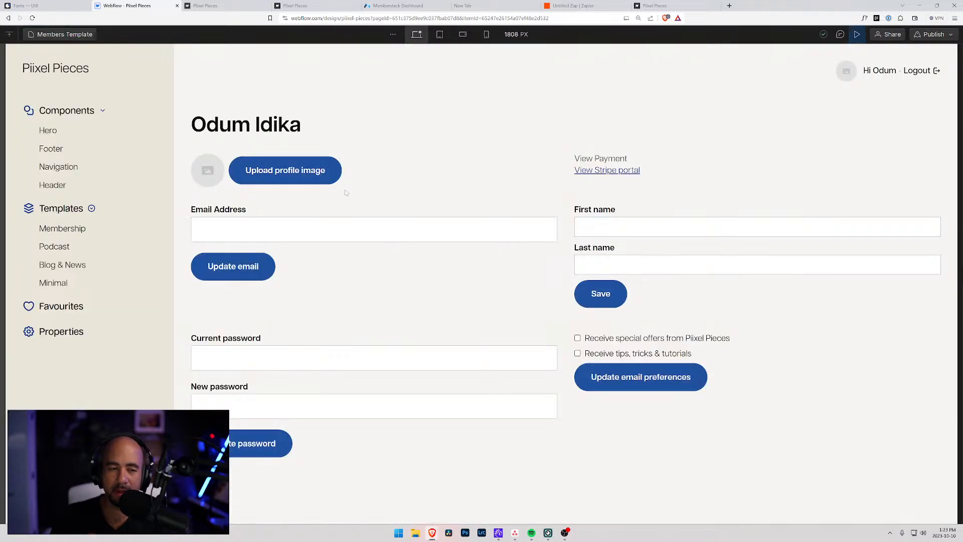
{"action": "left_click", "coordinate": [58, 208]}
In preview, toggle the Components and Templates sidebar groups and view the Membership and Podcast pages.
{"action": "left_click", "coordinate": [55, 210]}
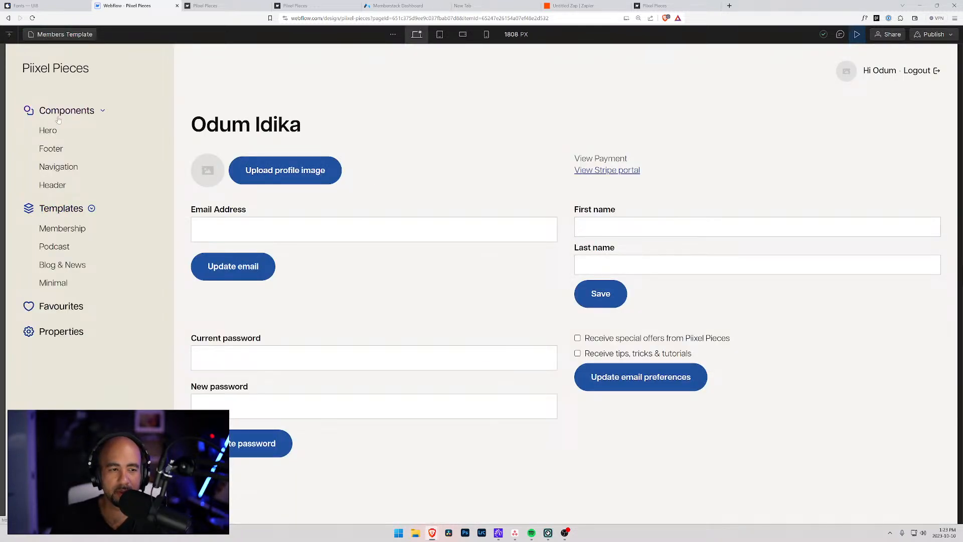
{"action": "left_click", "coordinate": [59, 113]}
{"action": "left_click", "coordinate": [59, 112]}
{"action": "left_click", "coordinate": [54, 209]}
{"action": "left_click", "coordinate": [54, 210]}
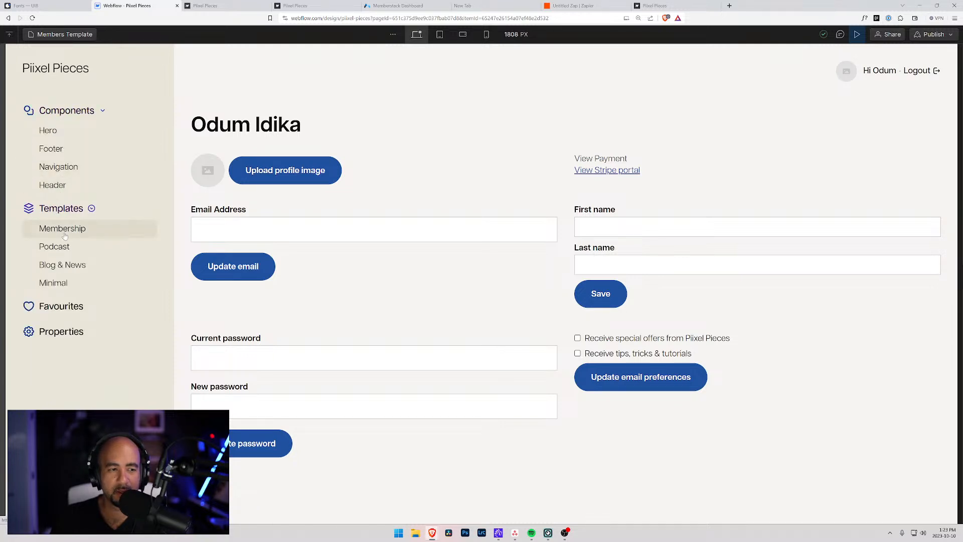
{"action": "left_click", "coordinate": [62, 229]}
{"action": "left_click", "coordinate": [55, 246]}
Visit the Navigation and Blog & News pages, then exit preview and select the page body.
{"action": "left_click", "coordinate": [61, 167]}
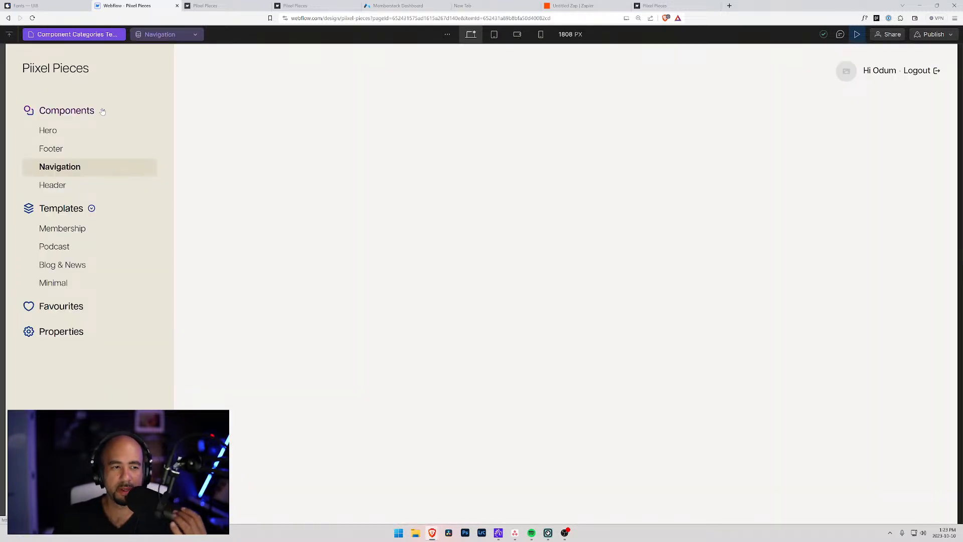
{"action": "left_click", "coordinate": [79, 112]}
{"action": "left_click", "coordinate": [62, 193]}
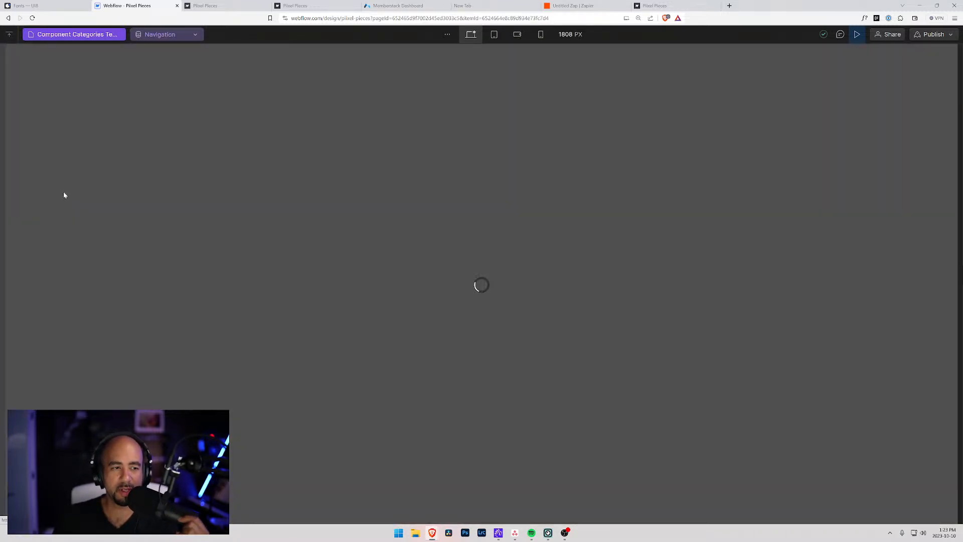
{"action": "left_click", "coordinate": [65, 111]}
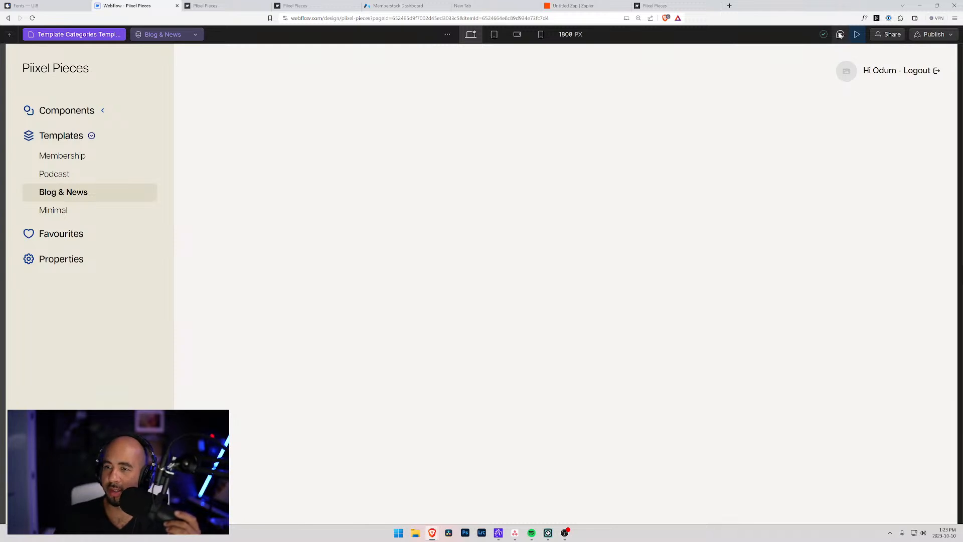
{"action": "left_click", "coordinate": [857, 34]}
{"action": "left_click", "coordinate": [401, 222]}
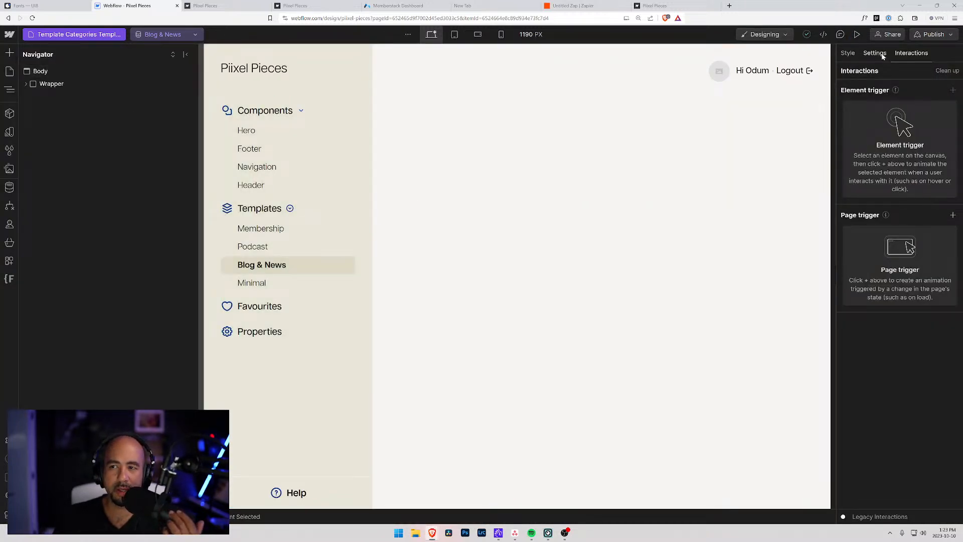
Run Interactions Clean up to delete 7 unused animations and 2 unused triggers, then show Pages.
{"action": "left_click", "coordinate": [948, 72]}
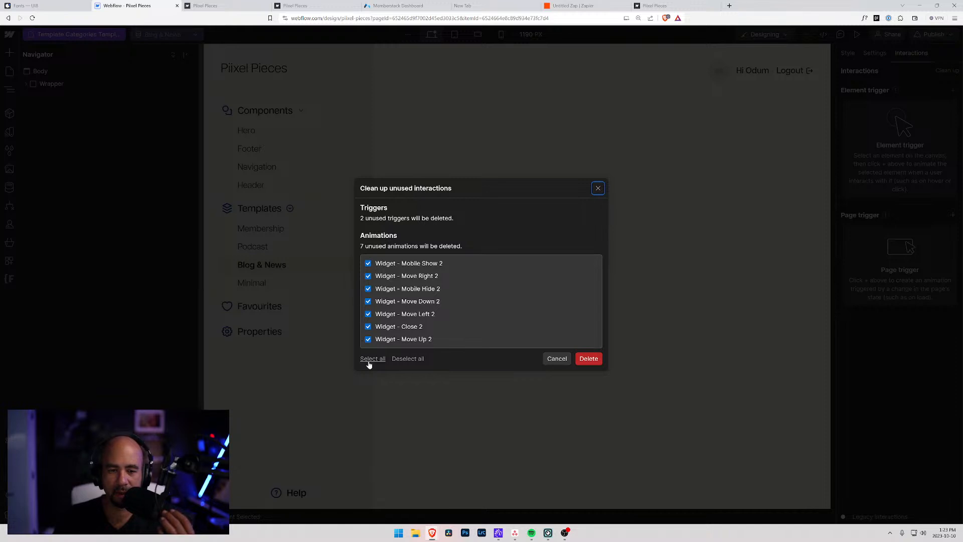
{"action": "left_click", "coordinate": [588, 360]}
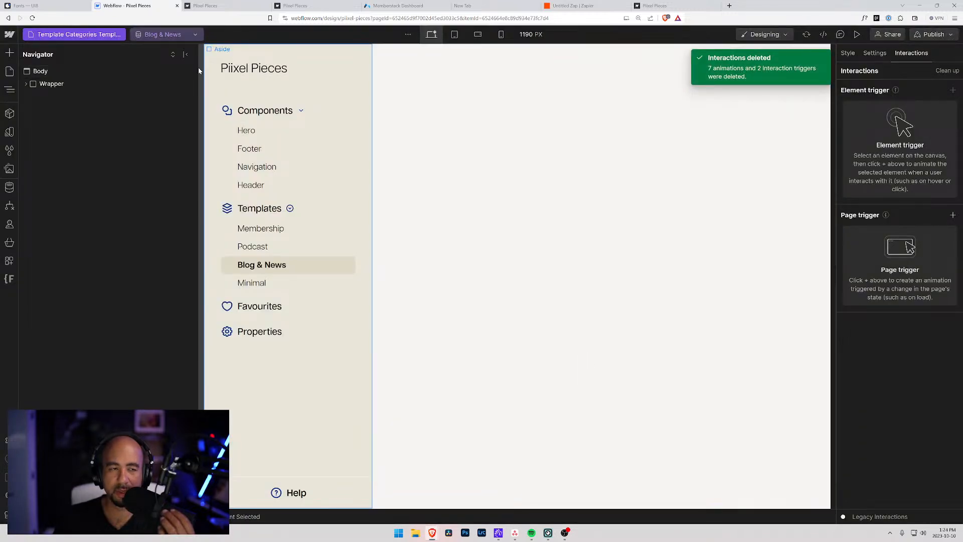
{"action": "left_click", "coordinate": [10, 71]}
On the Account page, delete ms-profile-image-row 2 and confirm no unused interactions remain.
{"action": "left_click", "coordinate": [54, 174]}
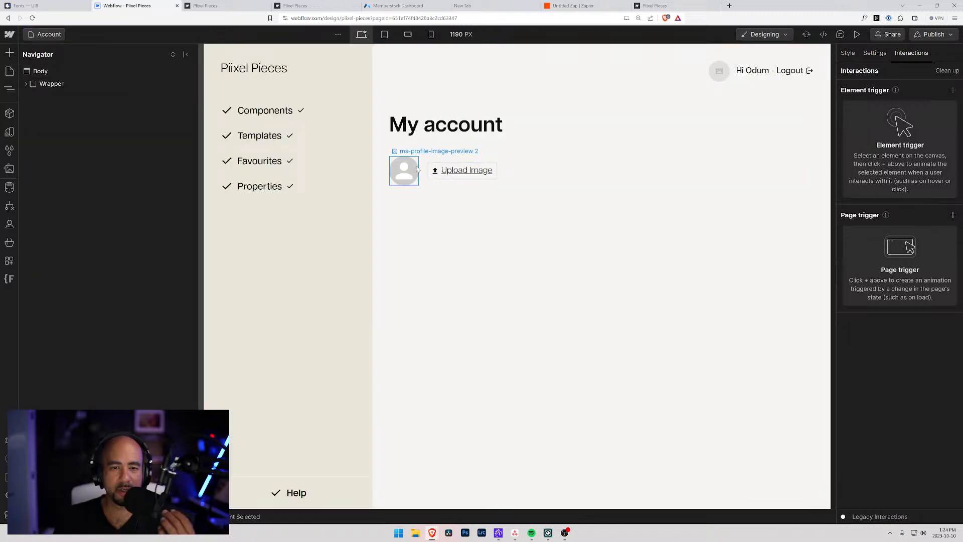
{"action": "left_click", "coordinate": [423, 170]}
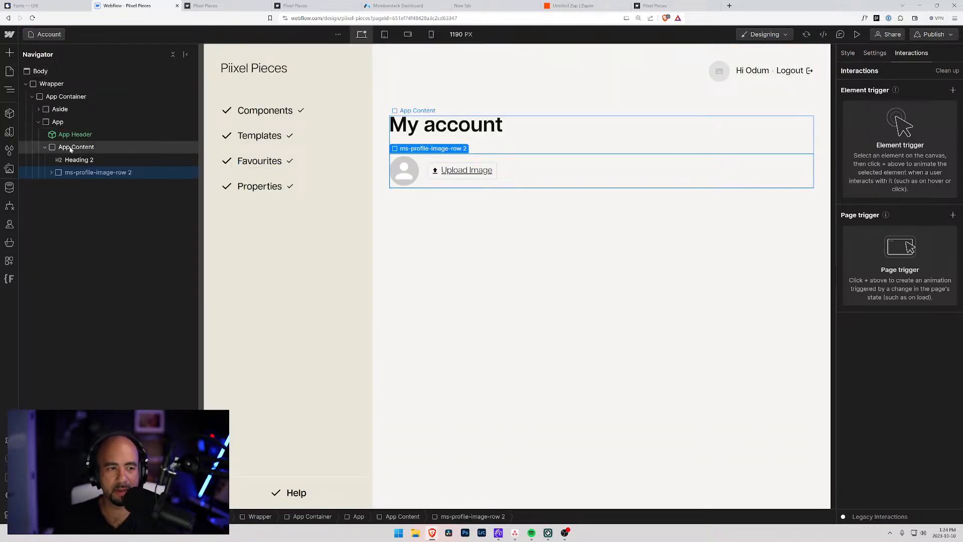
{"action": "key", "text": "Delete"}
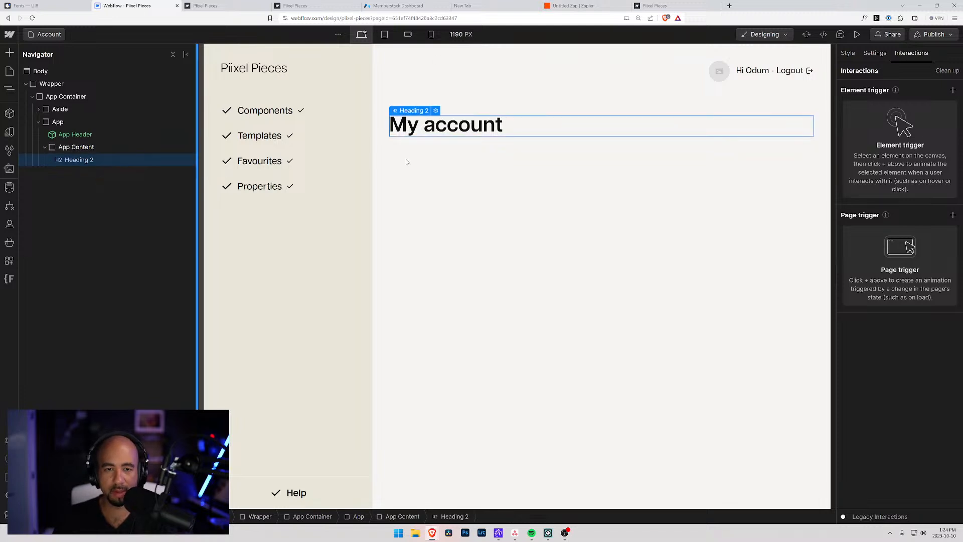
{"action": "left_click", "coordinate": [934, 71]}
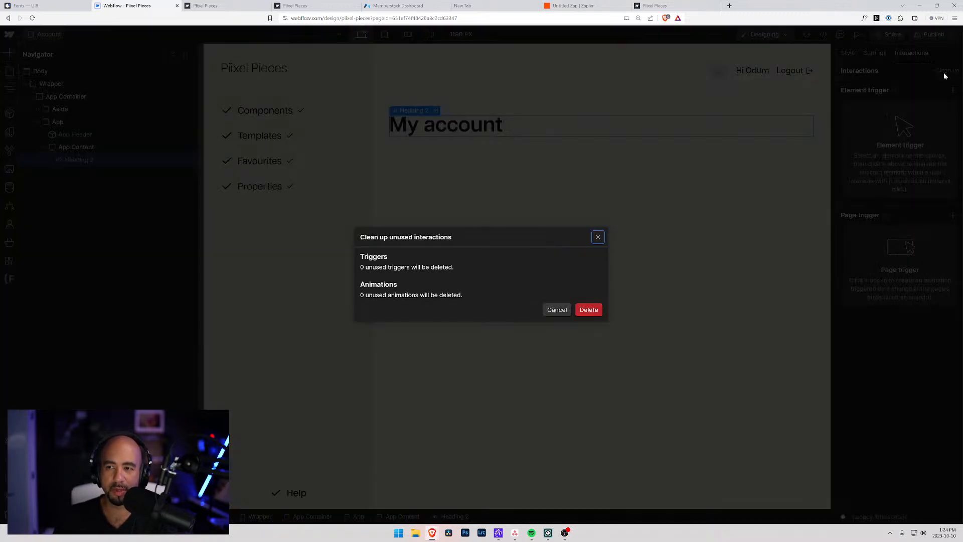
{"action": "left_click", "coordinate": [600, 237]}
Remove the 21 unused styles via Style Selectors clean up, then reselect the page body.
{"action": "left_click", "coordinate": [9, 150]}
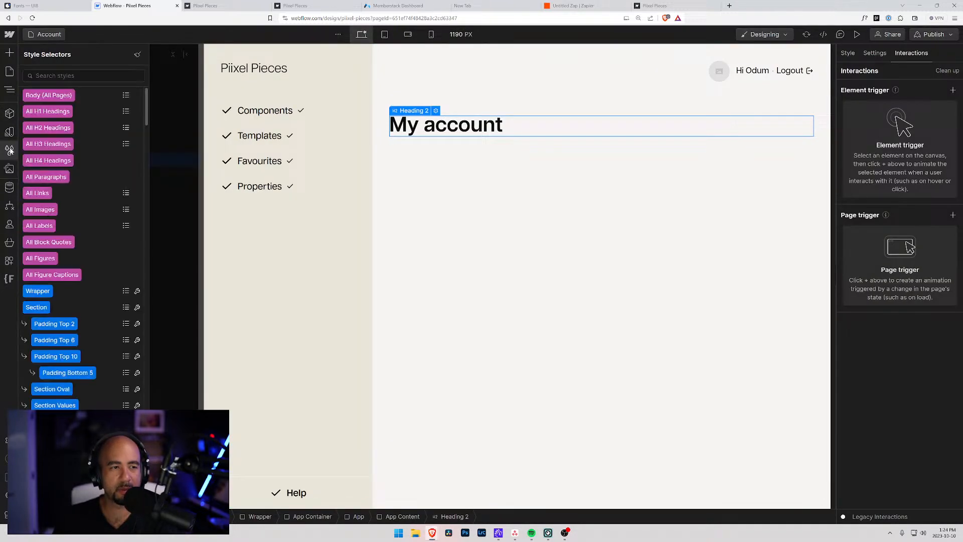
{"action": "left_click", "coordinate": [137, 54]}
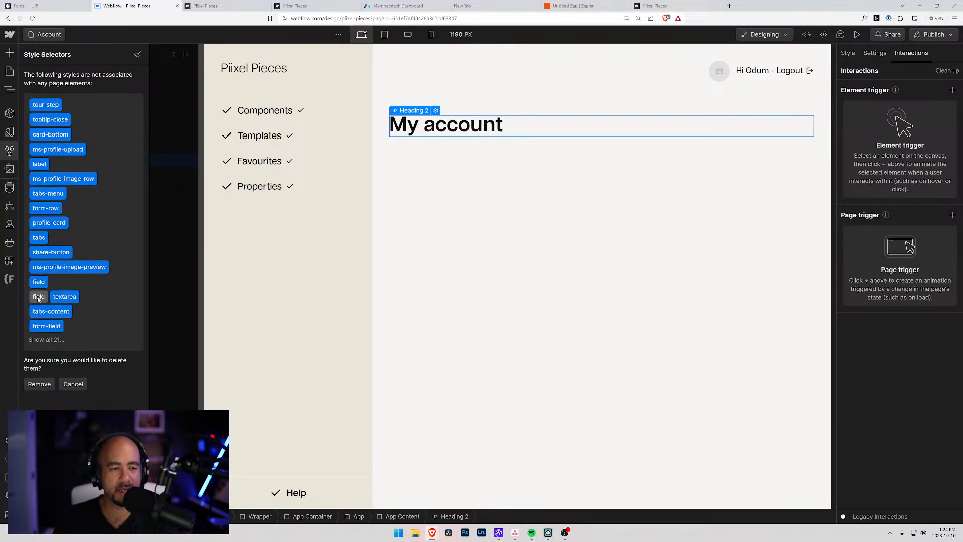
{"action": "left_click", "coordinate": [39, 384]}
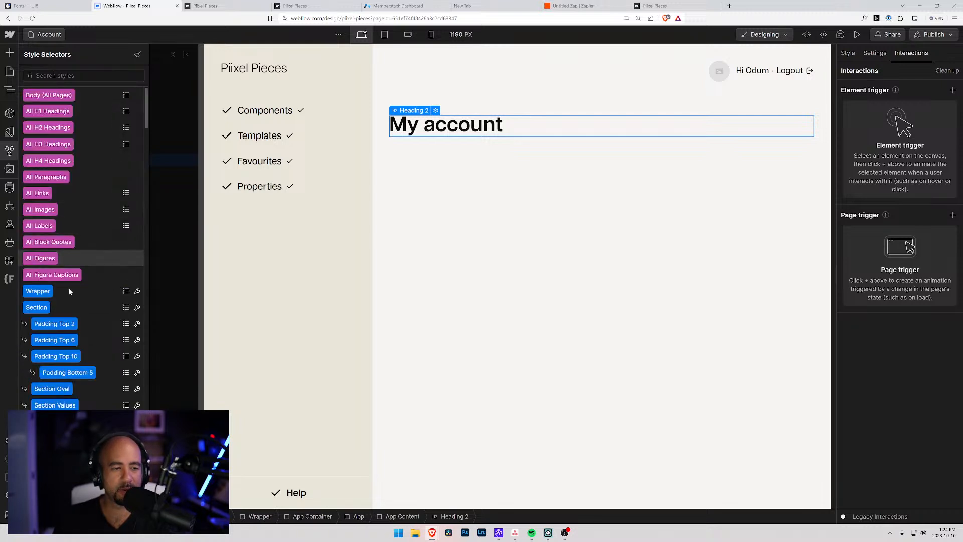
{"action": "left_click", "coordinate": [9, 71]}
{"action": "left_click", "coordinate": [503, 212]}
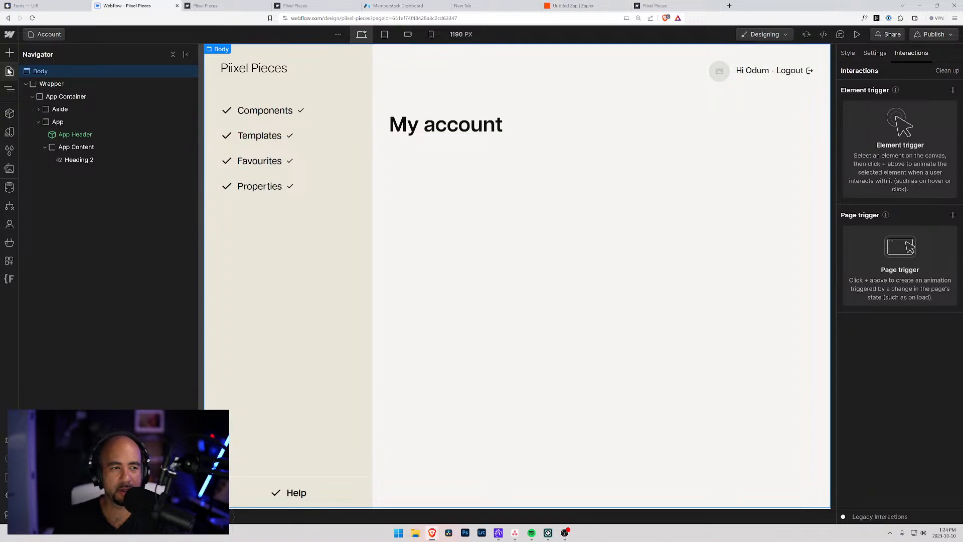
Delete the Account page from its page settings trash icon and confirm the deletion.
{"action": "left_click", "coordinate": [9, 71]}
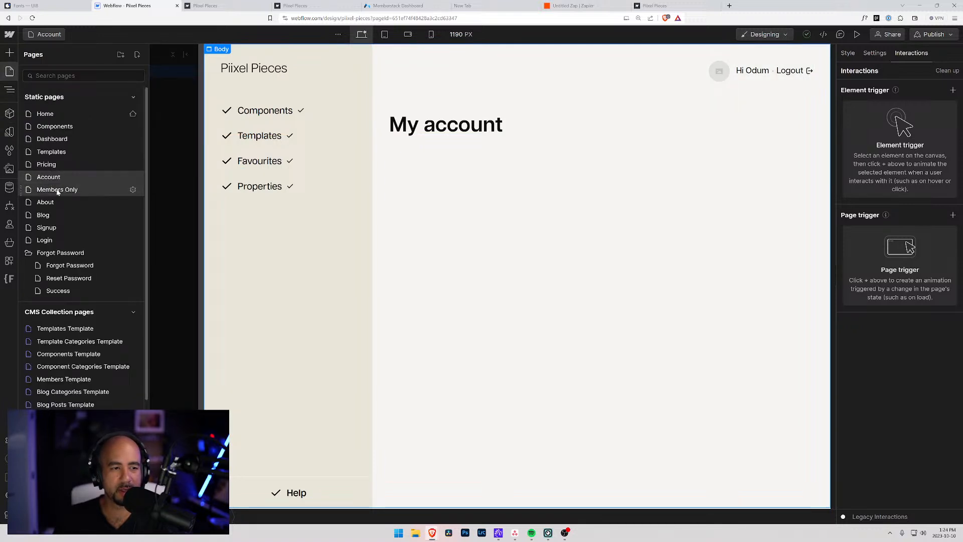
{"action": "left_click", "coordinate": [57, 190]}
{"action": "key", "text": "p"}
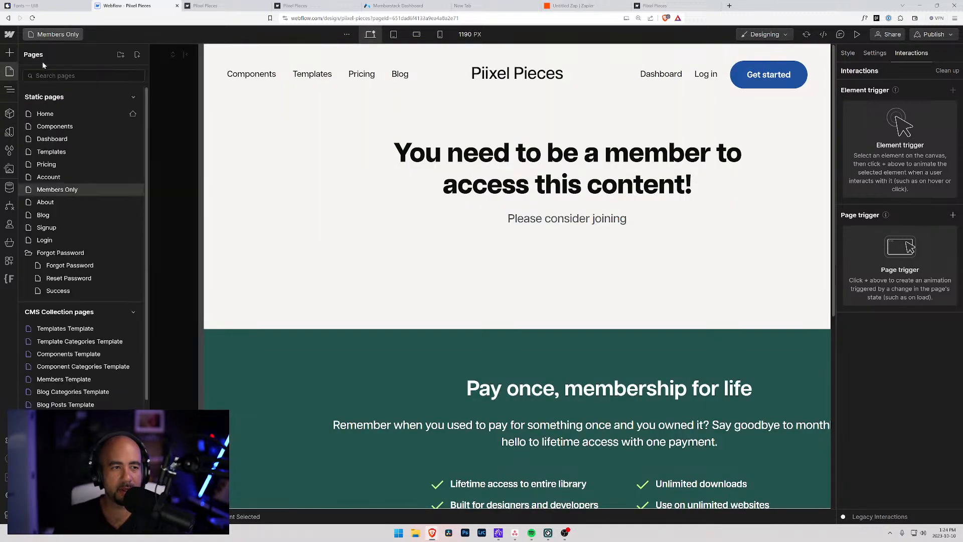
{"action": "left_click", "coordinate": [48, 175]}
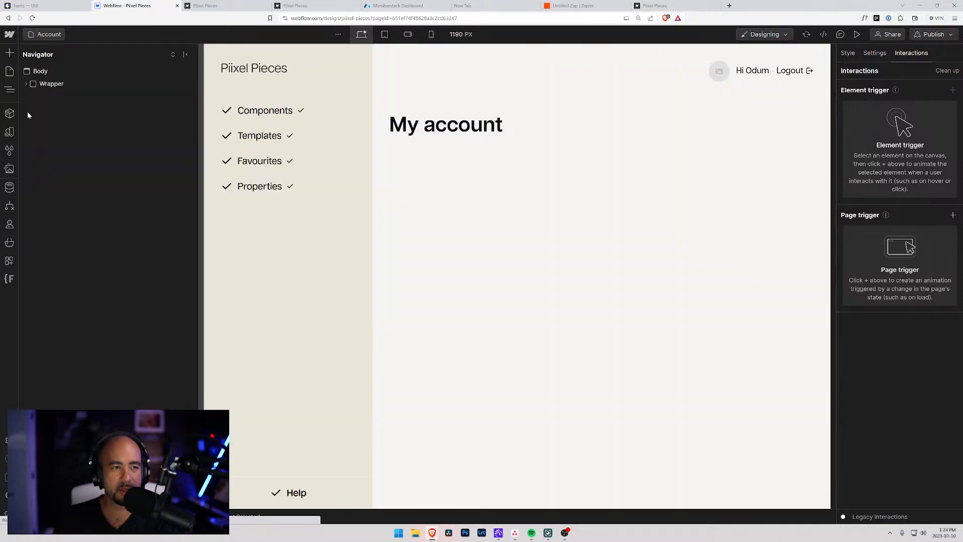
{"action": "left_click", "coordinate": [9, 72]}
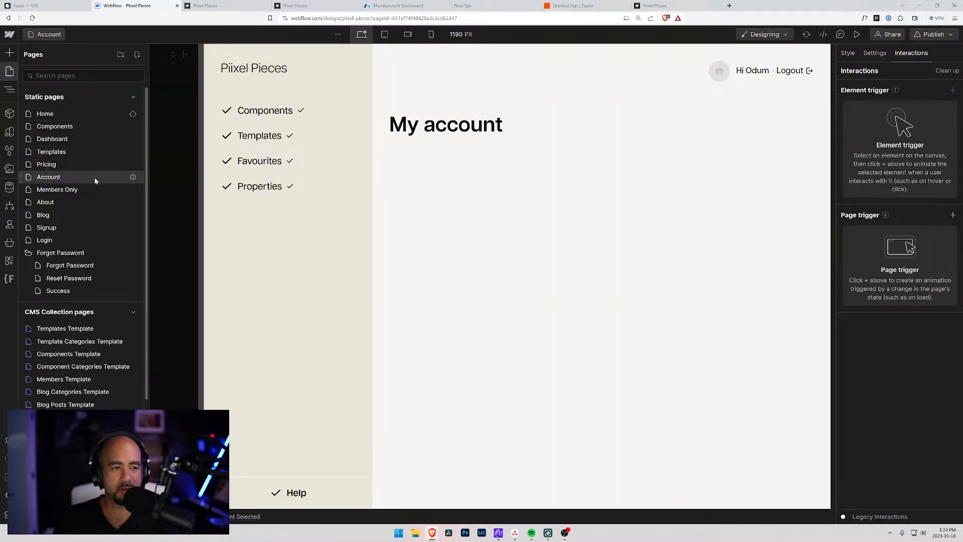
{"action": "left_click", "coordinate": [135, 177]}
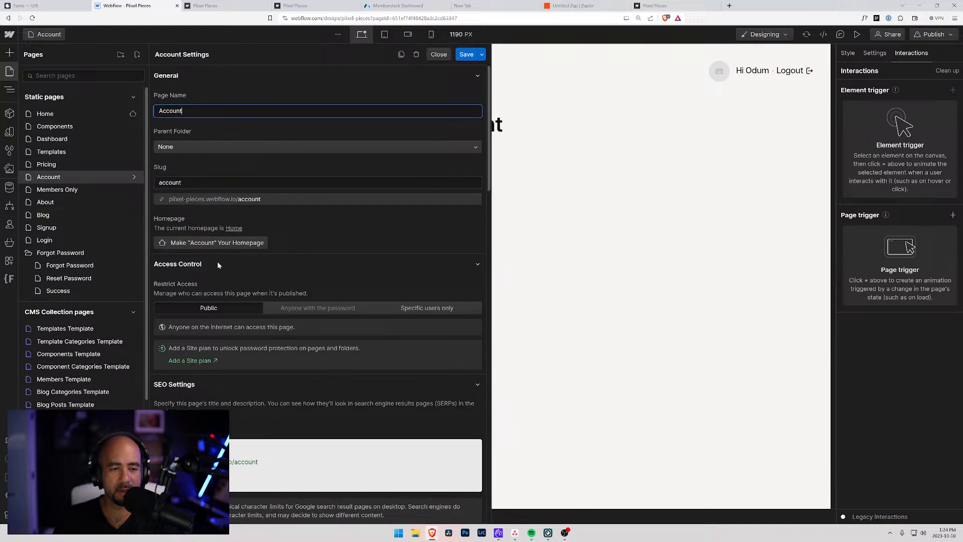
{"action": "left_click", "coordinate": [416, 55]}
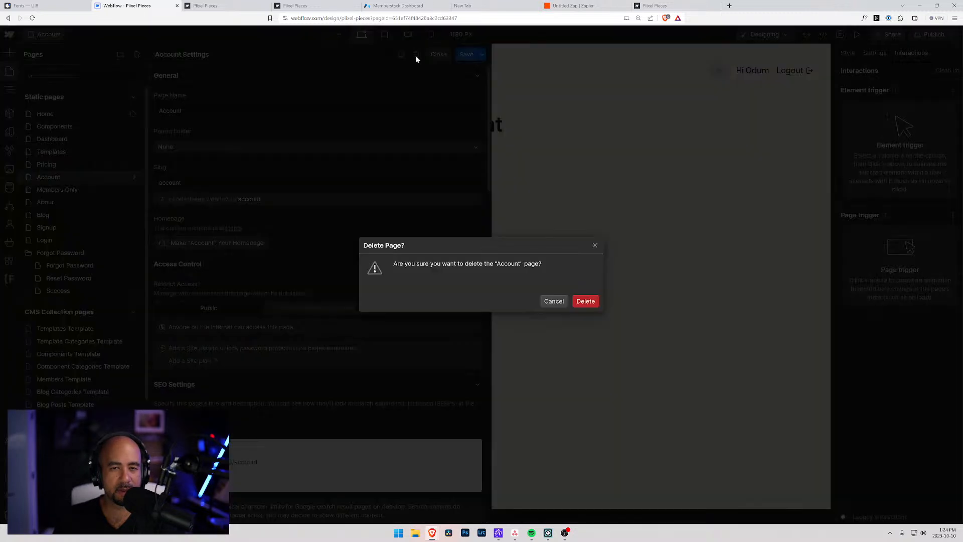
{"action": "left_click", "coordinate": [585, 301]}
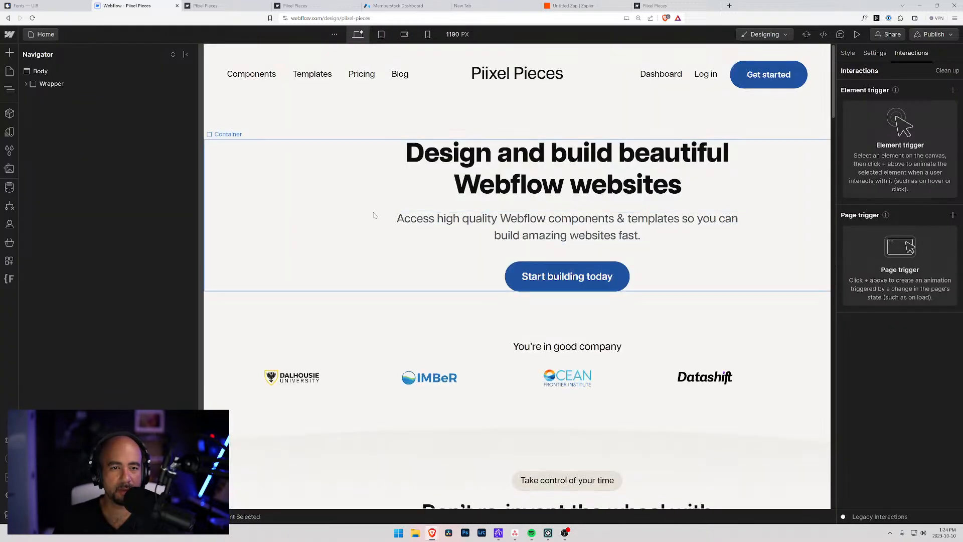
Publish the site to the webflow.io domain and go back to the live member page tab.
{"action": "left_click", "coordinate": [216, 6]}
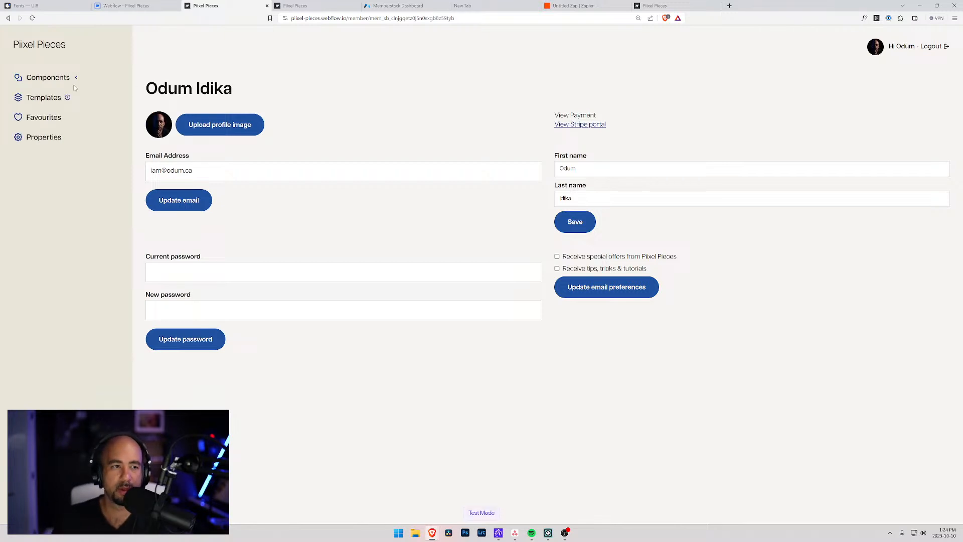
{"action": "left_click", "coordinate": [132, 6]}
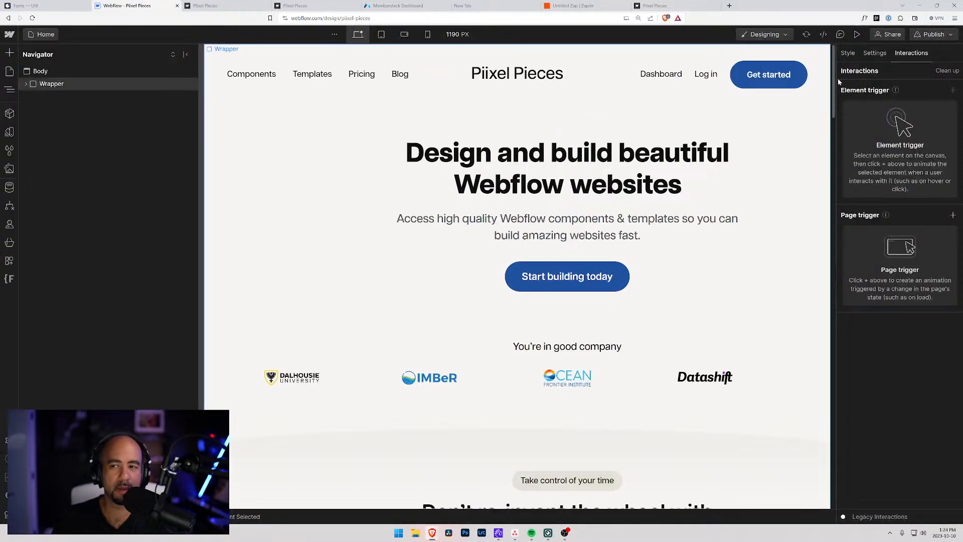
{"action": "left_click", "coordinate": [934, 34]}
{"action": "left_click", "coordinate": [901, 185]}
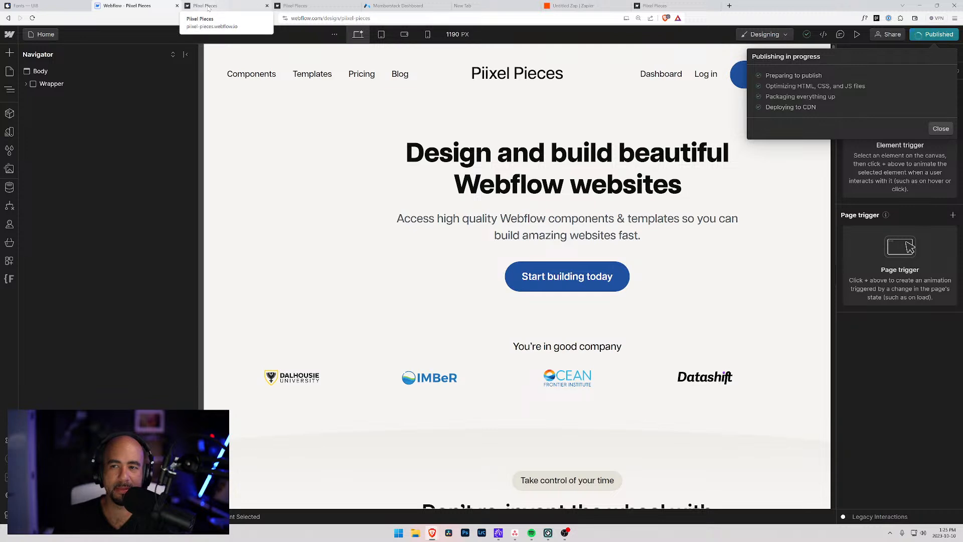
{"action": "left_click", "coordinate": [209, 6]}
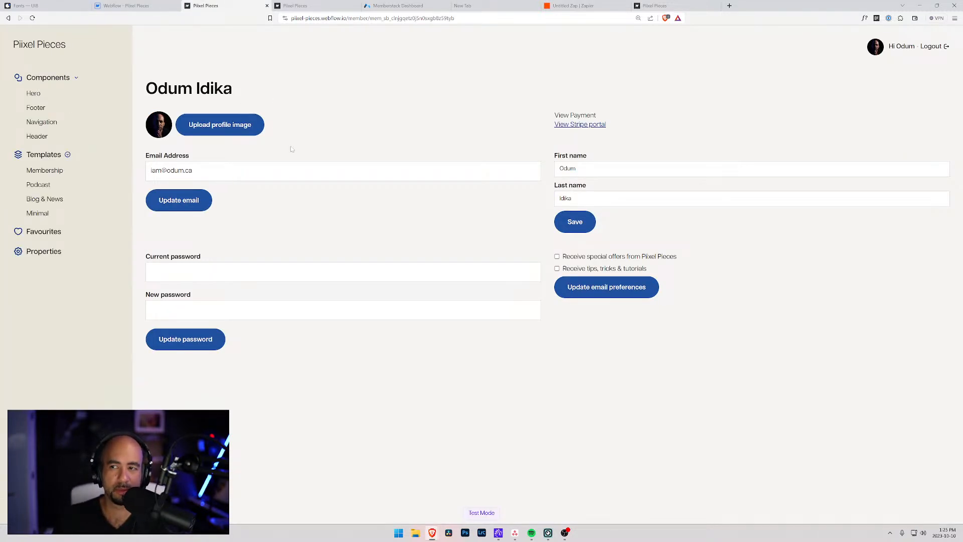
On the live site, browse the Hero, Footer, Navigation and Header component pages.
{"action": "left_click", "coordinate": [36, 97]}
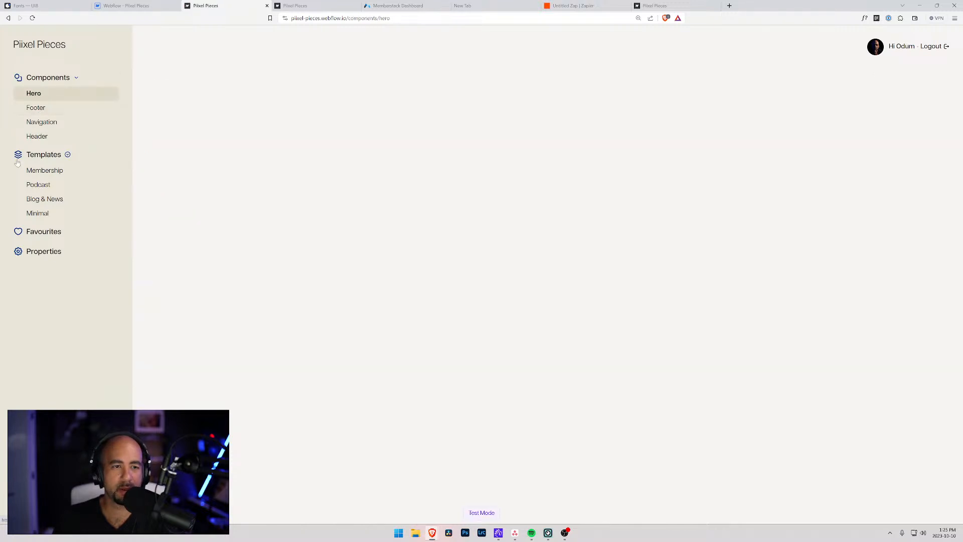
{"action": "left_click", "coordinate": [35, 107]}
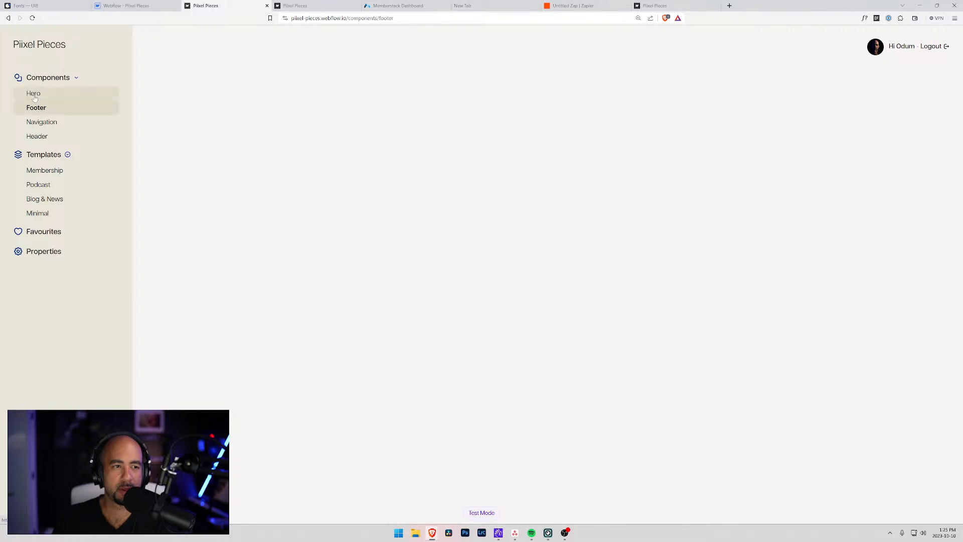
{"action": "left_click", "coordinate": [34, 96]}
{"action": "left_click", "coordinate": [43, 123]}
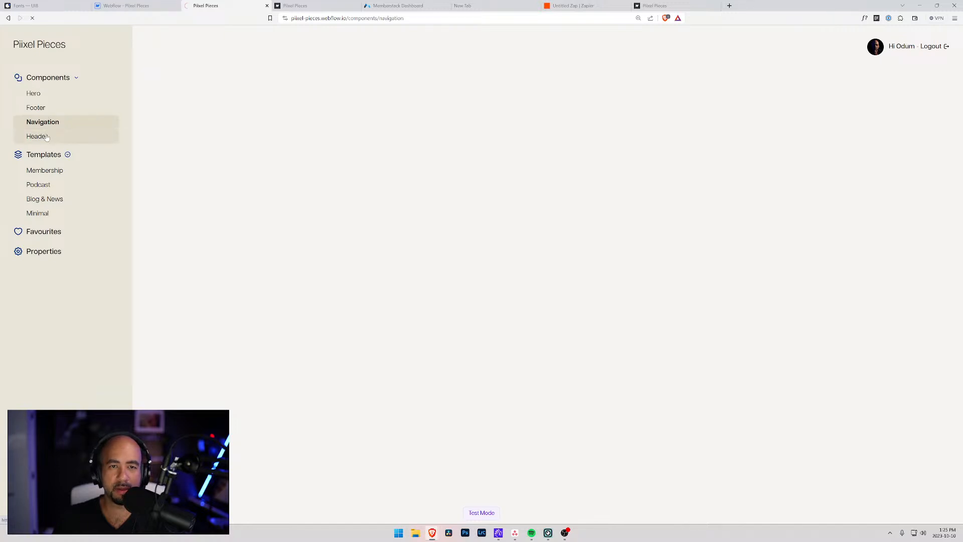
{"action": "left_click", "coordinate": [37, 137]}
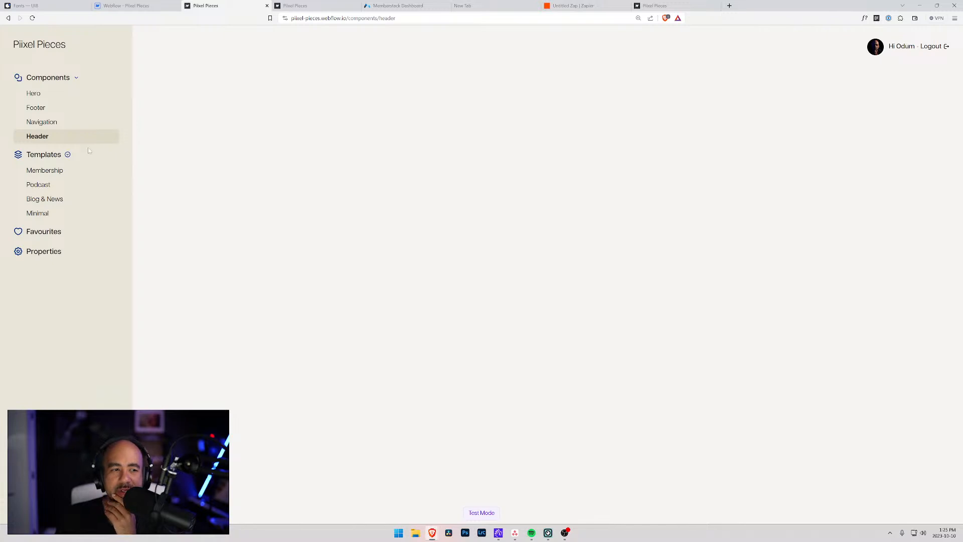
View the Membership and Podcast template pages, then return to Webflow with publish options closed.
{"action": "left_click", "coordinate": [45, 172]}
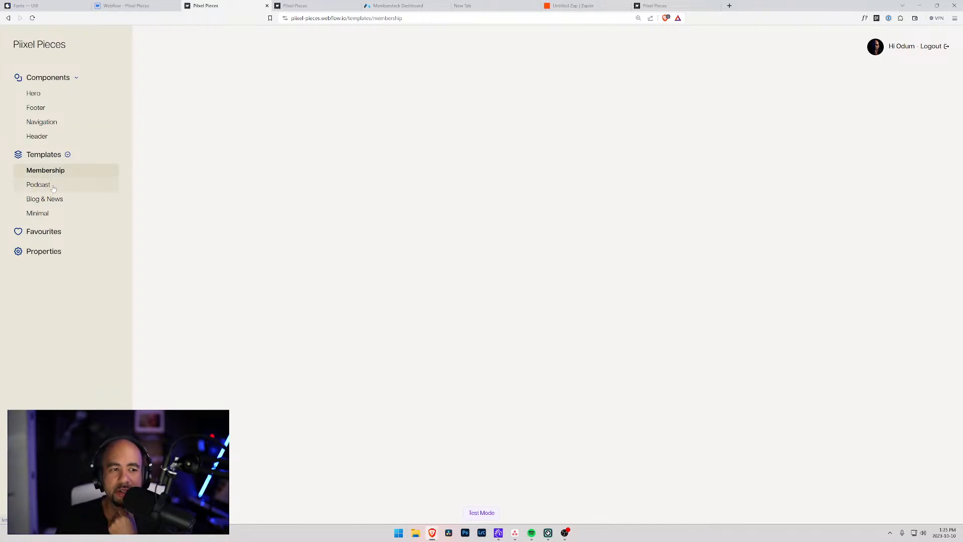
{"action": "left_click", "coordinate": [53, 185]}
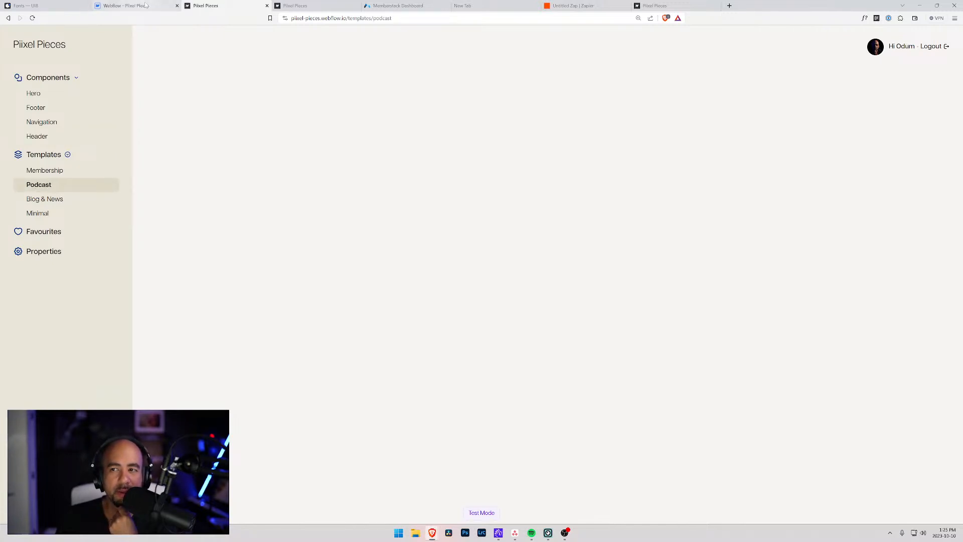
{"action": "left_click", "coordinate": [146, 6]}
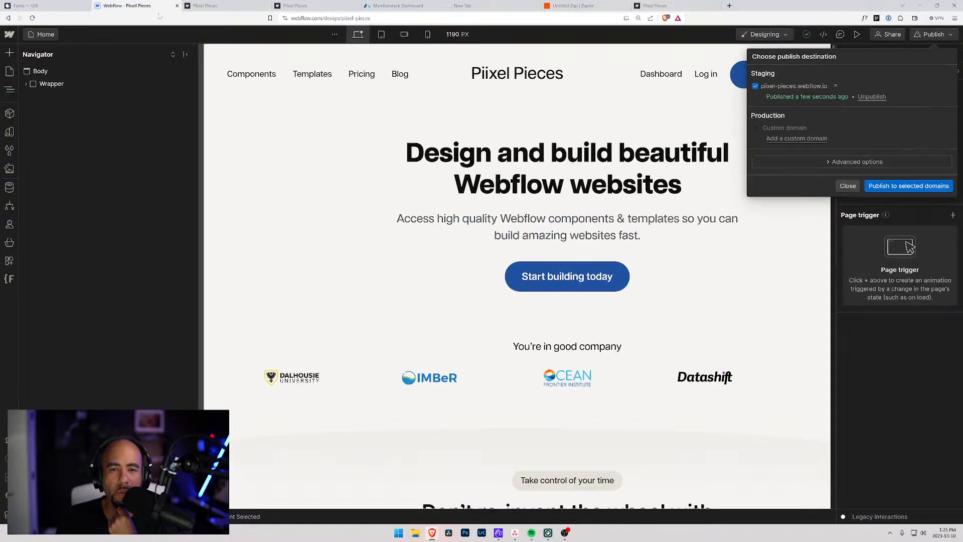
{"action": "left_click", "coordinate": [848, 185]}
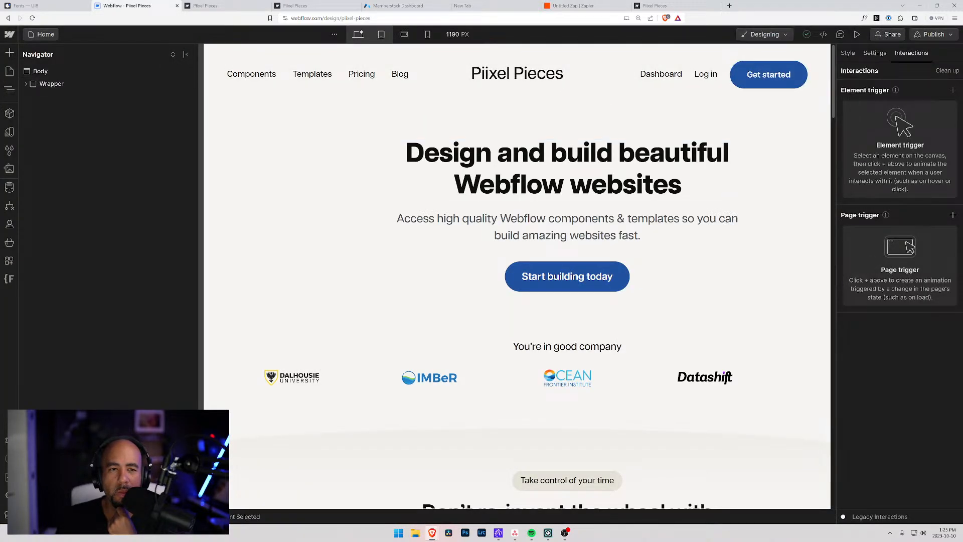
On Template Categories Template, drill through Wrapper, App Container, App and App Content to select App Product Section.
{"action": "left_click", "coordinate": [44, 35]}
{"action": "left_click", "coordinate": [86, 328]}
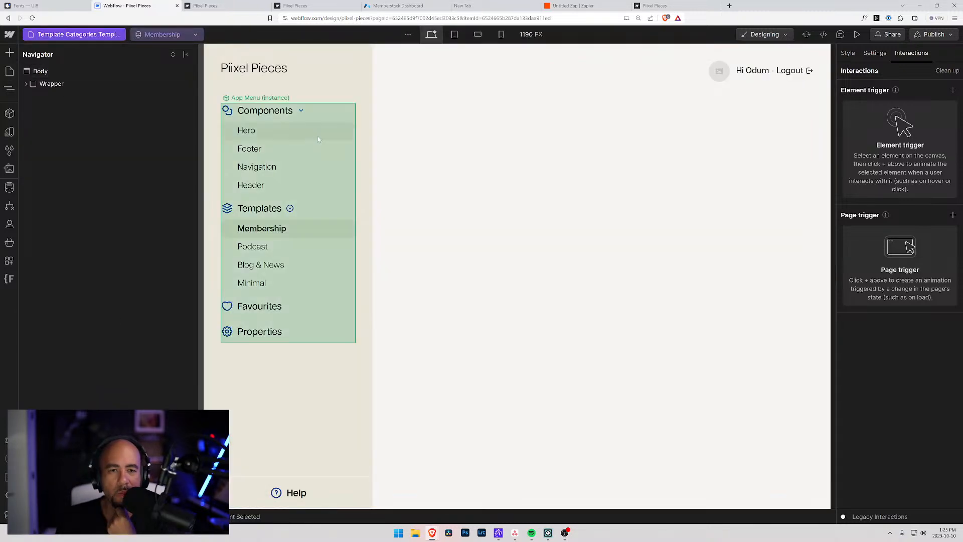
{"action": "left_click", "coordinate": [399, 141]}
{"action": "left_click", "coordinate": [25, 84]}
{"action": "left_click", "coordinate": [32, 96]}
{"action": "left_click", "coordinate": [38, 122]}
{"action": "left_click", "coordinate": [50, 135]}
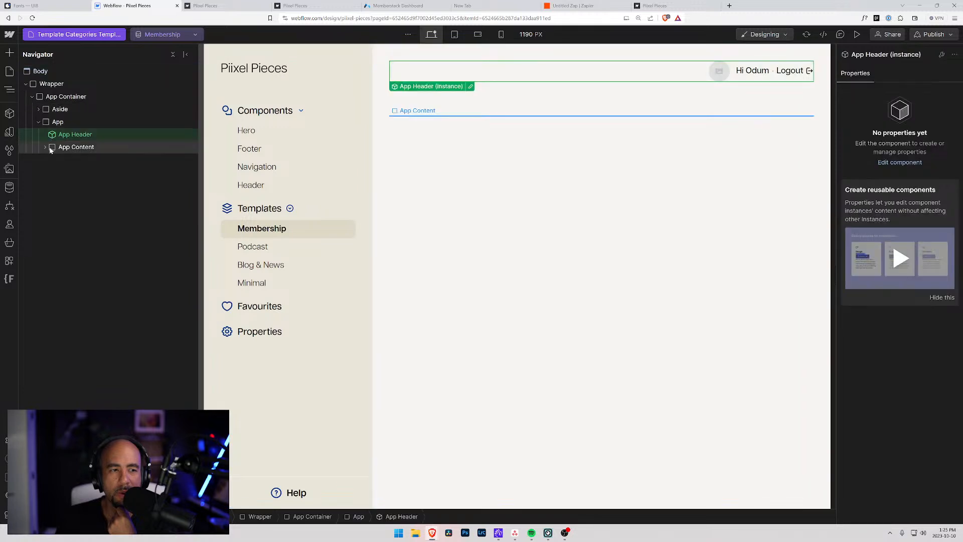
{"action": "left_click", "coordinate": [53, 147]}
{"action": "left_click", "coordinate": [45, 147]}
{"action": "left_click", "coordinate": [63, 160]}
{"action": "left_click", "coordinate": [52, 159]}
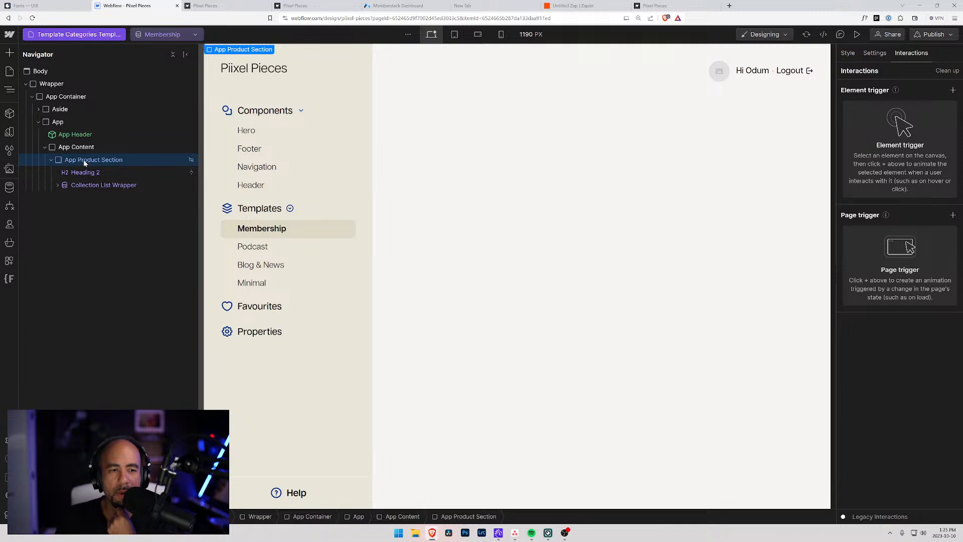
Set the App Product Section's Display to Block and publish to the staging domain.
{"action": "left_click", "coordinate": [852, 54]}
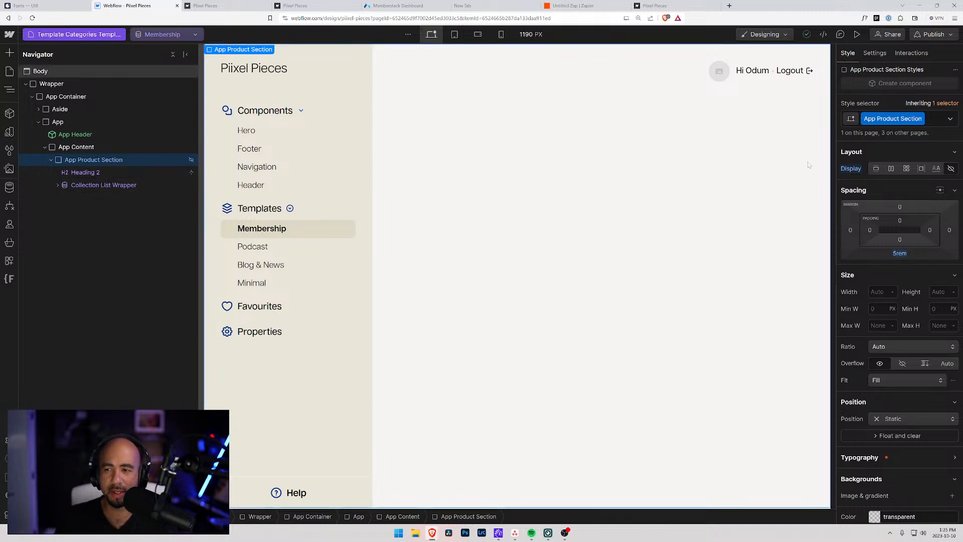
{"action": "left_click", "coordinate": [876, 169]}
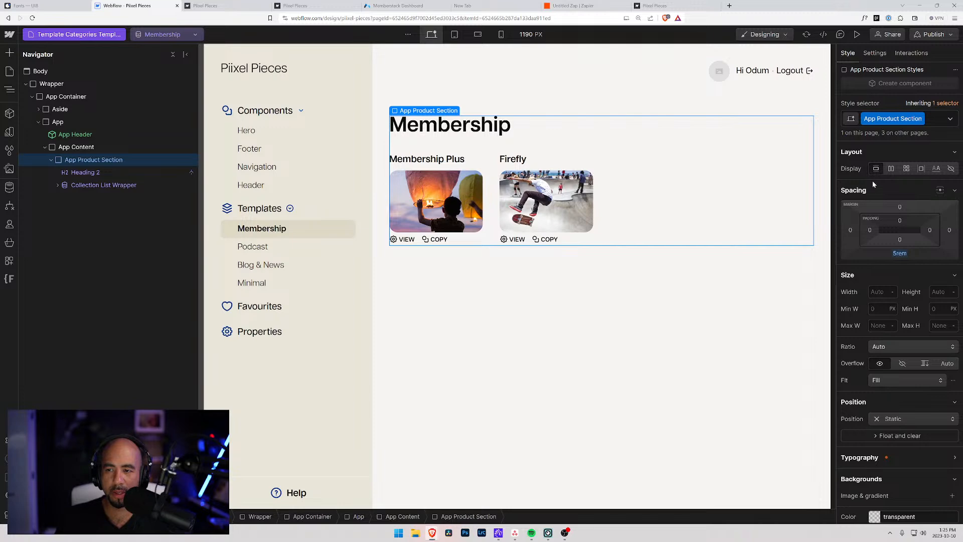
{"action": "scroll", "coordinate": [875, 496], "scroll_direction": "down", "scroll_amount": 6}
{"action": "scroll", "coordinate": [865, 243], "scroll_direction": "up", "scroll_amount": 3}
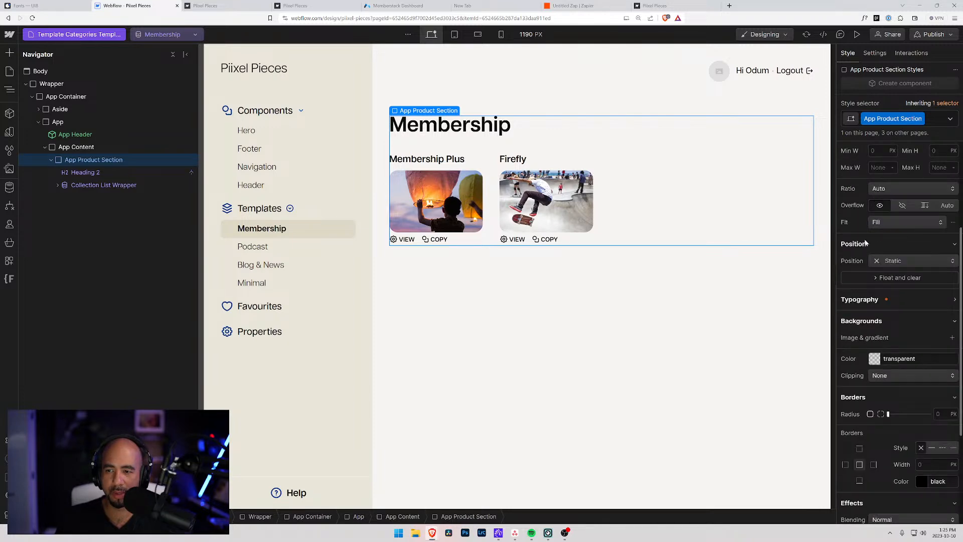
{"action": "left_click", "coordinate": [860, 301]}
{"action": "scroll", "coordinate": [861, 298], "scroll_direction": "down", "scroll_amount": 2}
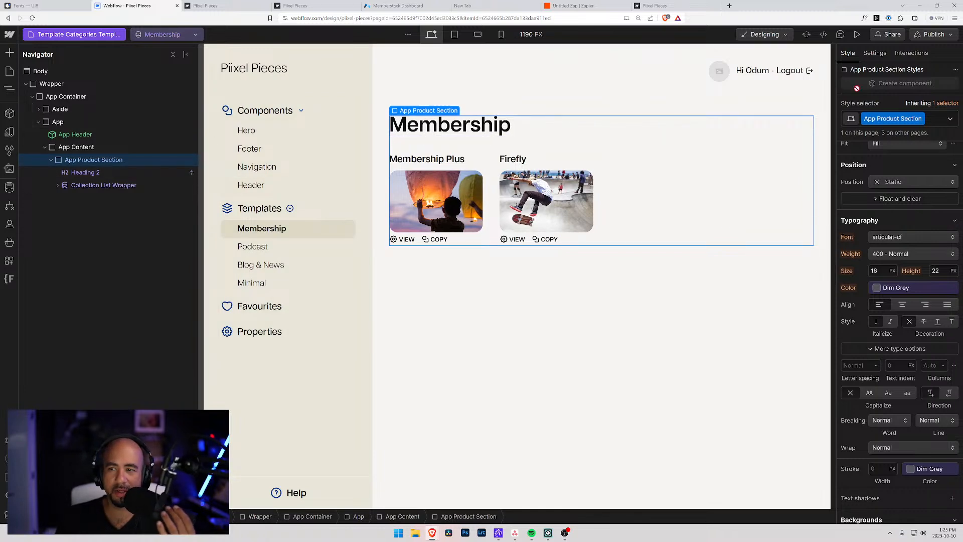
{"action": "left_click", "coordinate": [933, 34]}
{"action": "left_click", "coordinate": [891, 201]}
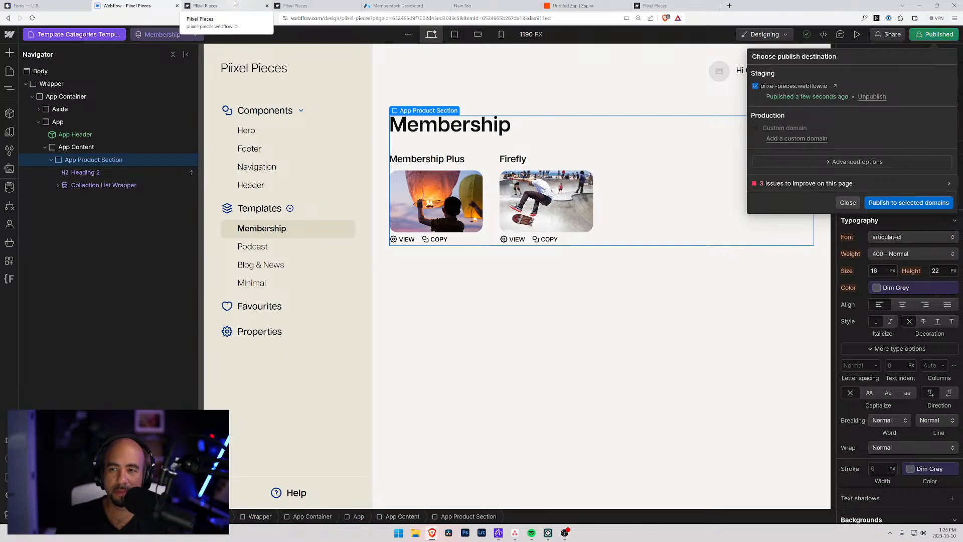
Reload the live site and browse its Membership, Navigation and Footer pages, collapsing Templates.
{"action": "left_click", "coordinate": [234, 5]}
{"action": "key", "text": "ctrl+r"}
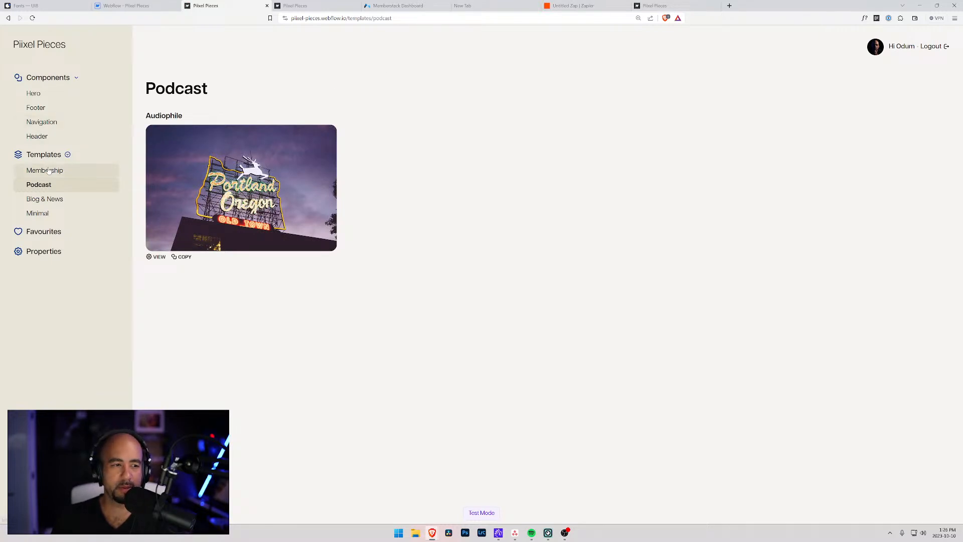
{"action": "left_click", "coordinate": [50, 171]}
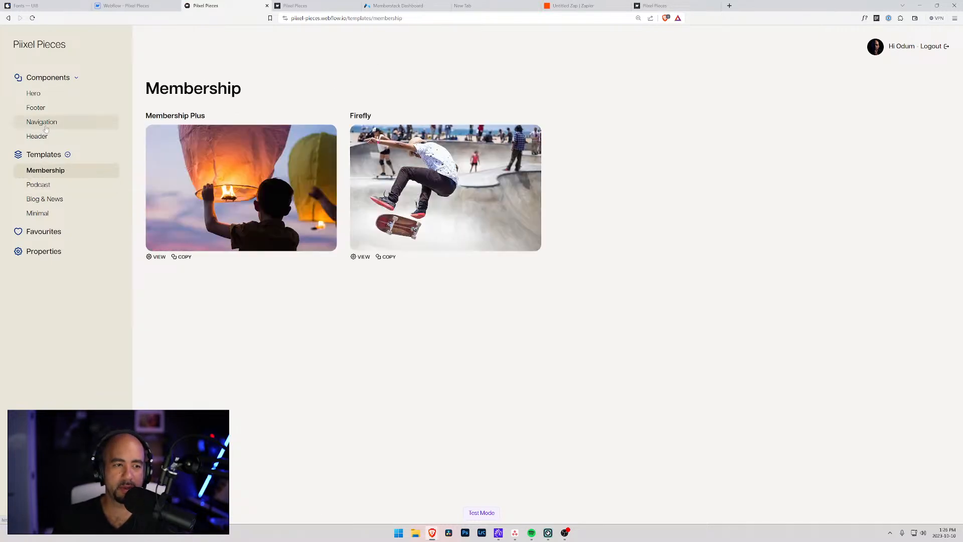
{"action": "left_click", "coordinate": [45, 122]}
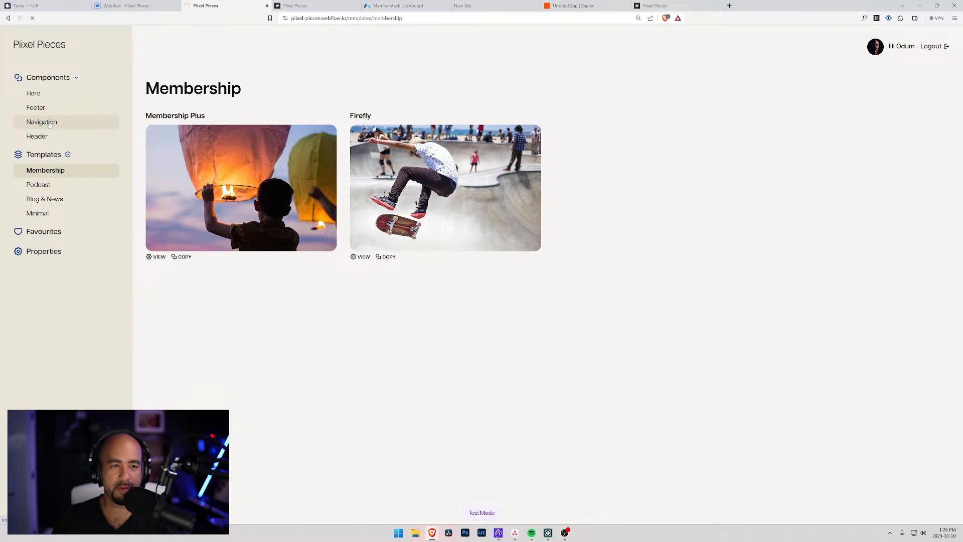
{"action": "left_click", "coordinate": [36, 108]}
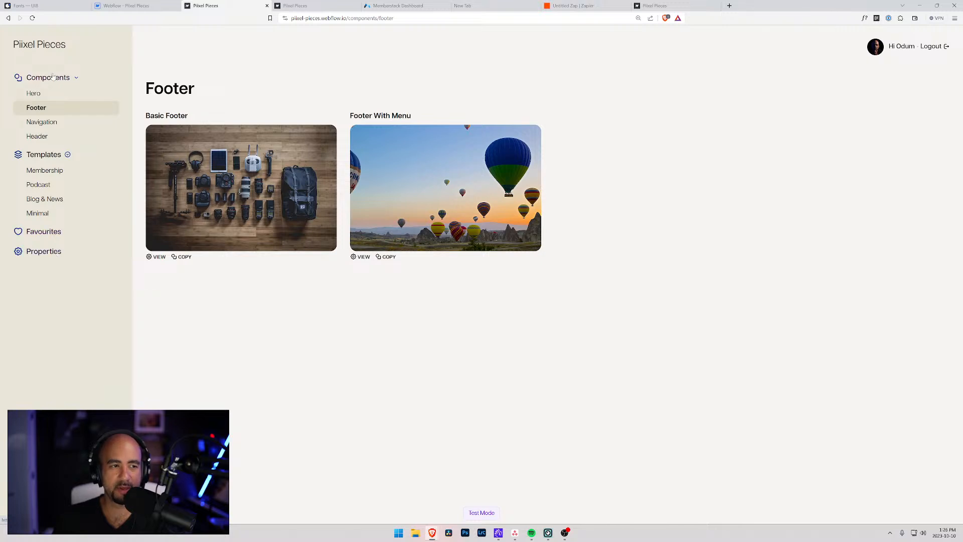
{"action": "left_click", "coordinate": [50, 155]}
Re-expand the Templates group and use the 'Hi' header greeting to reach the member profile.
{"action": "left_click", "coordinate": [50, 155]}
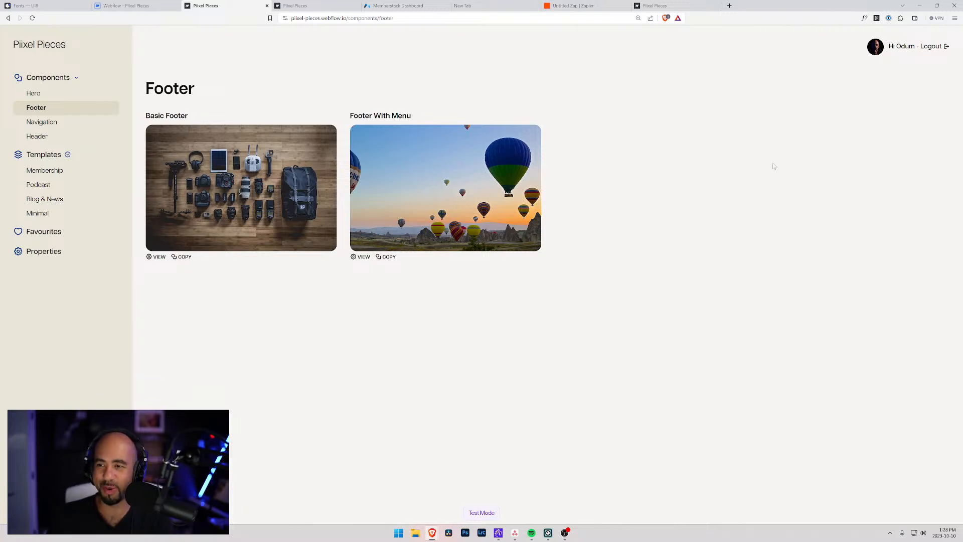
{"action": "left_click", "coordinate": [902, 48]}
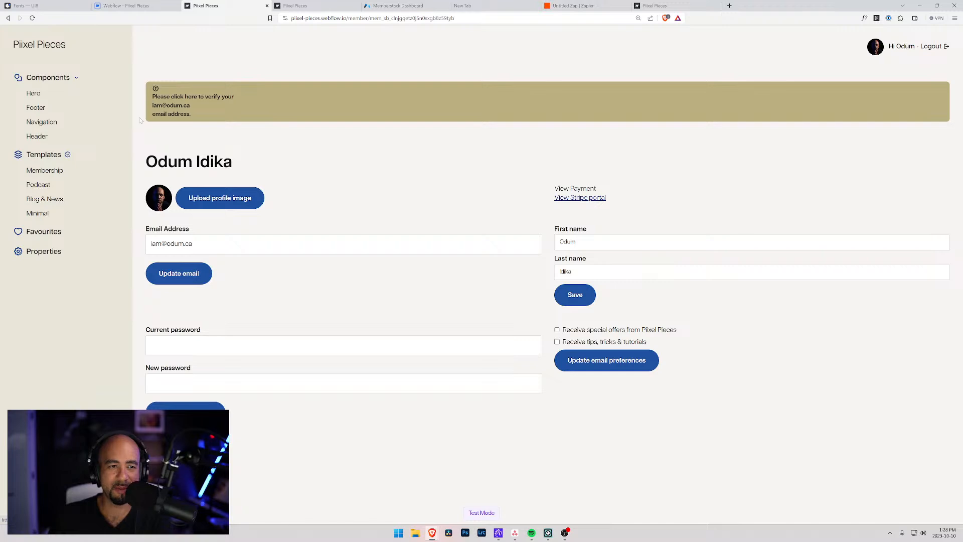
Inspect the verify-email banner in DevTools, then return to Webflow with the publish panel closed.
{"action": "key", "text": "F12"}
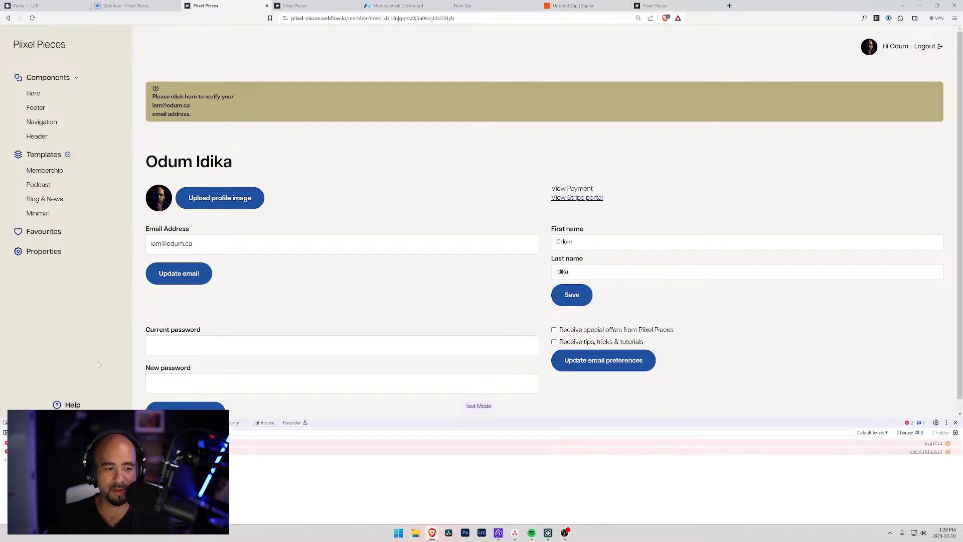
{"action": "key", "text": "ctrl+shift+c"}
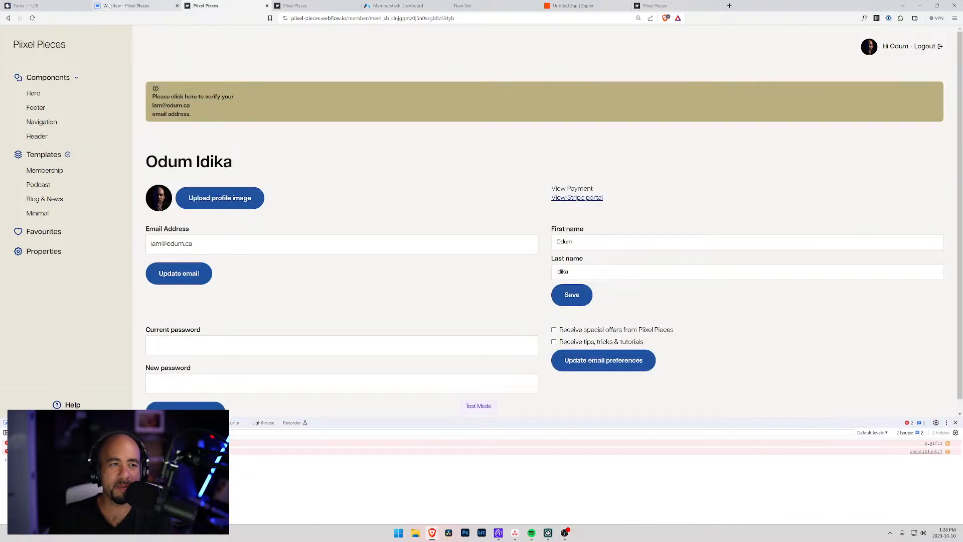
{"action": "left_click", "coordinate": [112, 6]}
{"action": "left_click", "coordinate": [136, 159]}
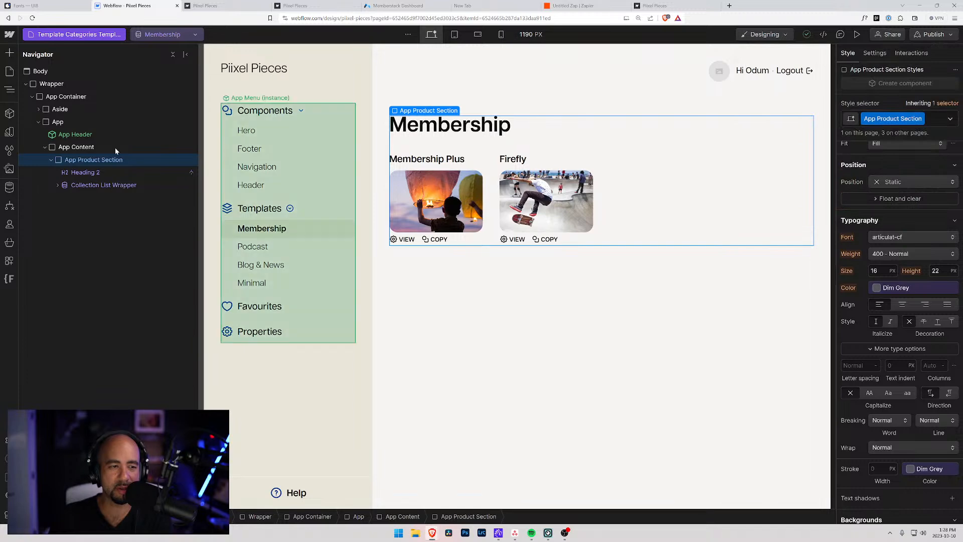
On the Members Template, delete the Unverified Container banner and the empty App Product Section.
{"action": "left_click", "coordinate": [63, 35]}
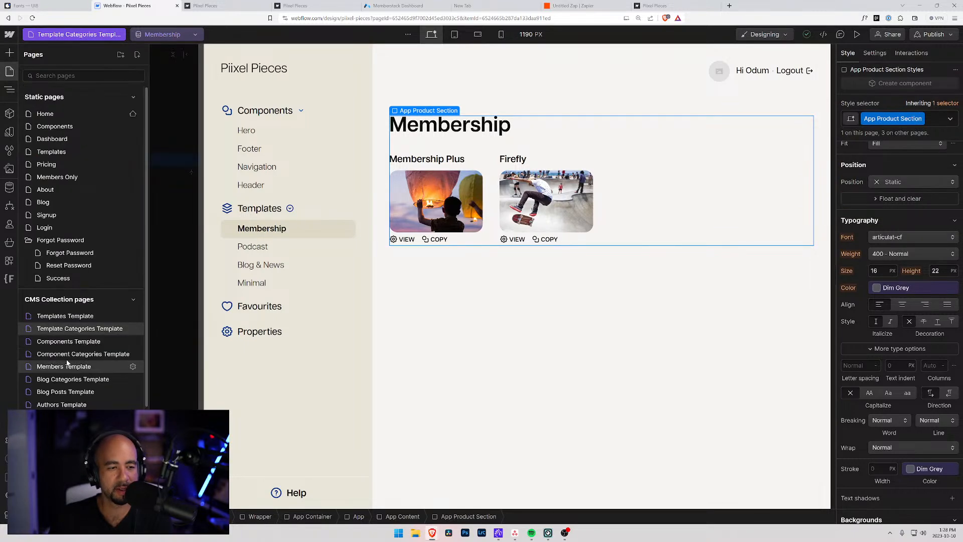
{"action": "left_click", "coordinate": [70, 366]}
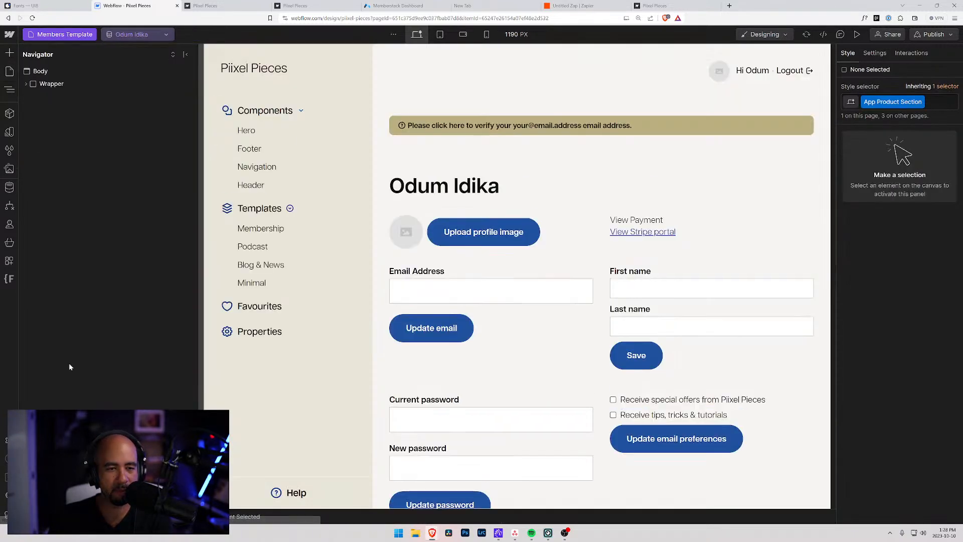
{"action": "left_click", "coordinate": [391, 127]}
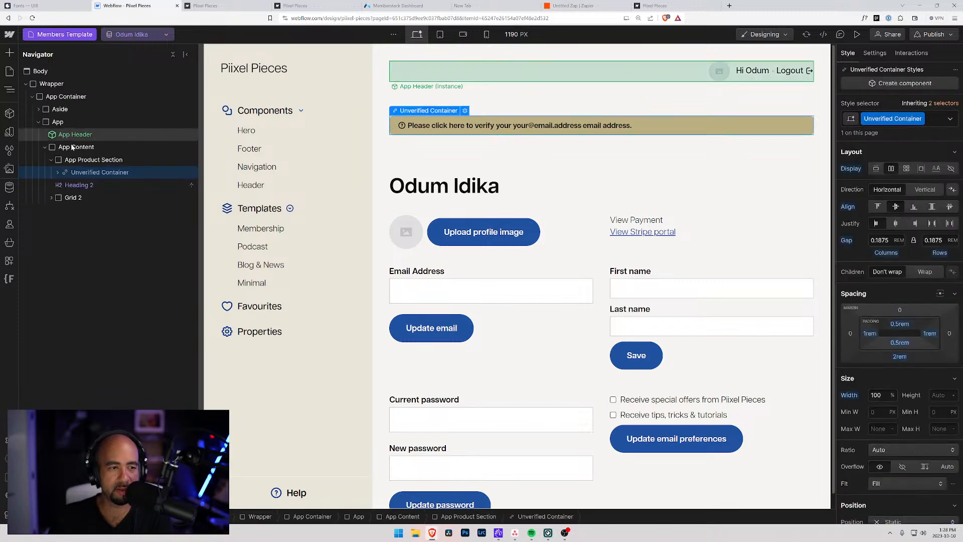
{"action": "left_click", "coordinate": [76, 161]}
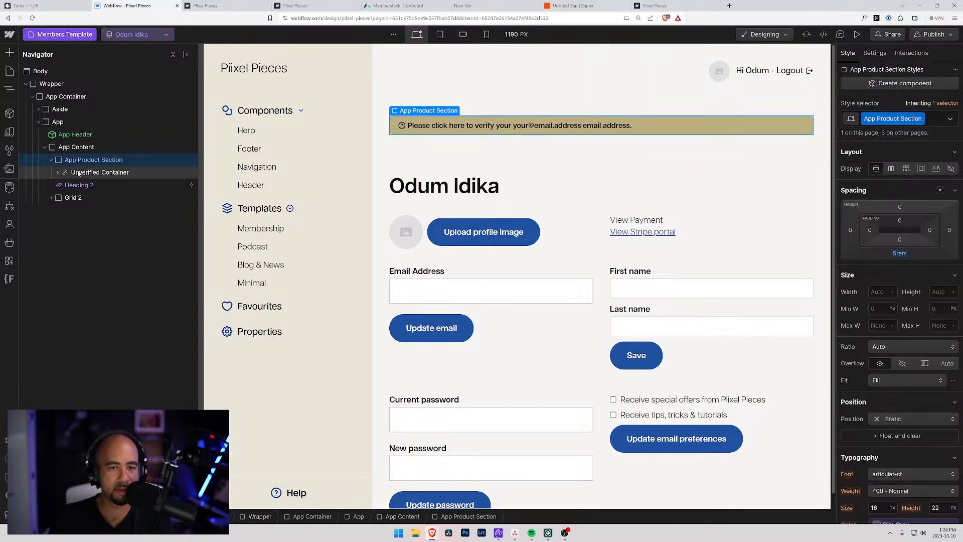
{"action": "left_click", "coordinate": [78, 173]}
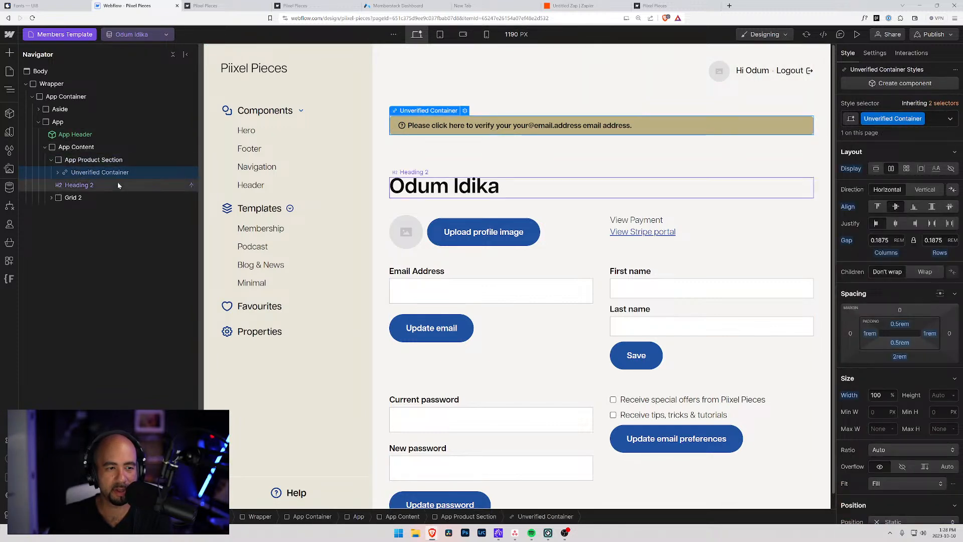
{"action": "key", "text": "Delete"}
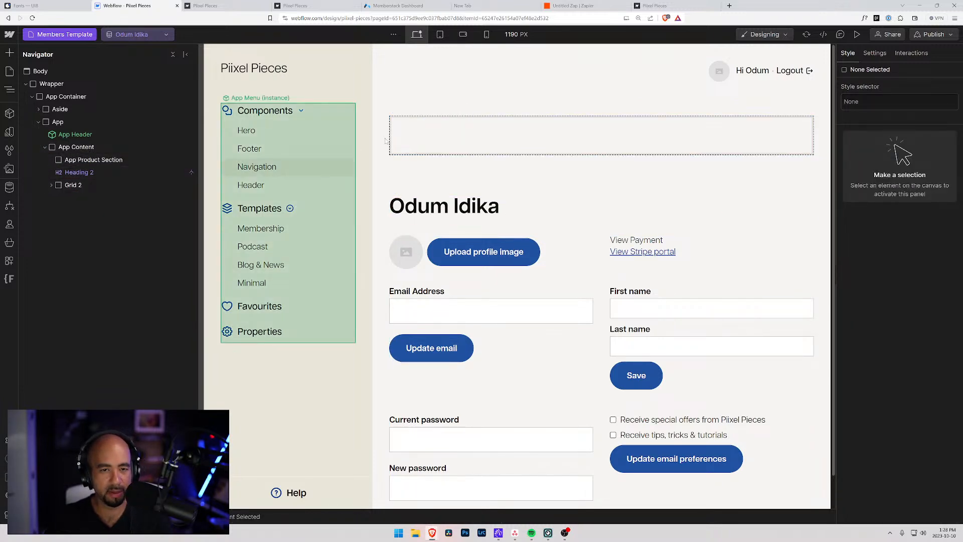
{"action": "left_click", "coordinate": [124, 160]}
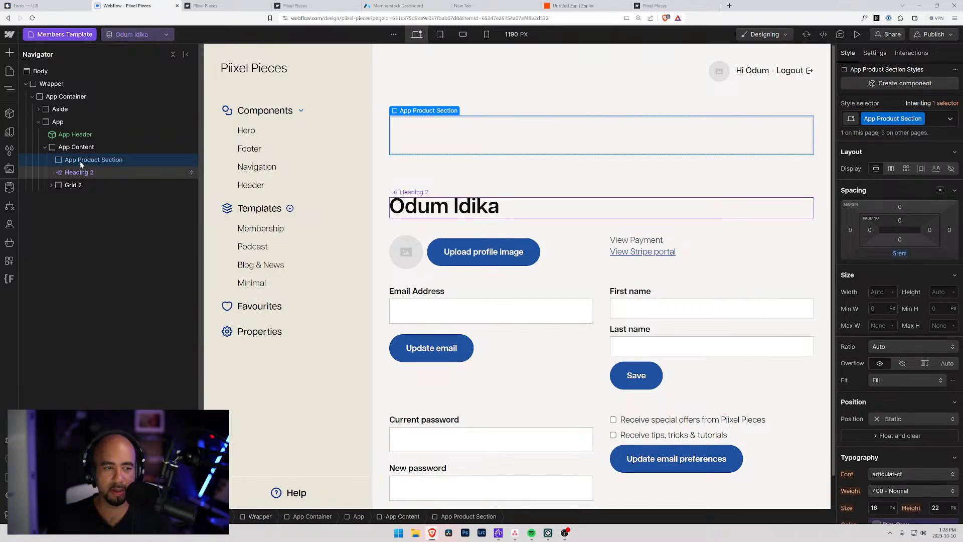
{"action": "key", "text": "Delete"}
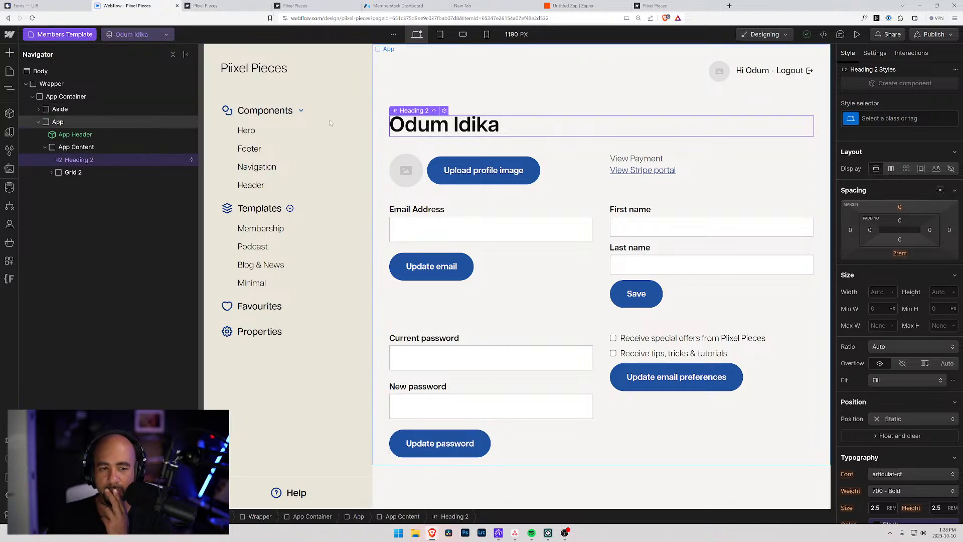
Compare the live member profile tabs, then bring up the publish options in Designer.
{"action": "left_click", "coordinate": [427, 85]}
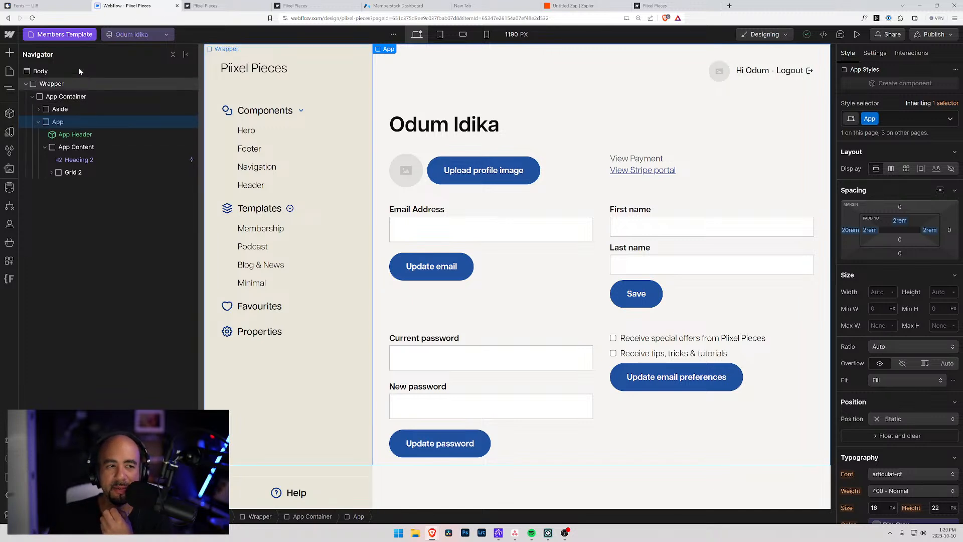
{"action": "left_click", "coordinate": [216, 7]}
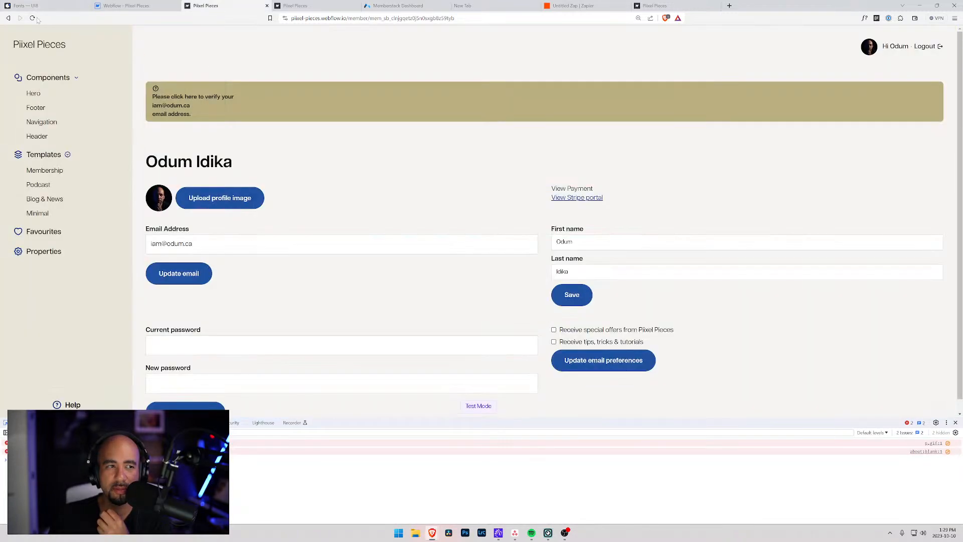
{"action": "left_click", "coordinate": [283, 7]}
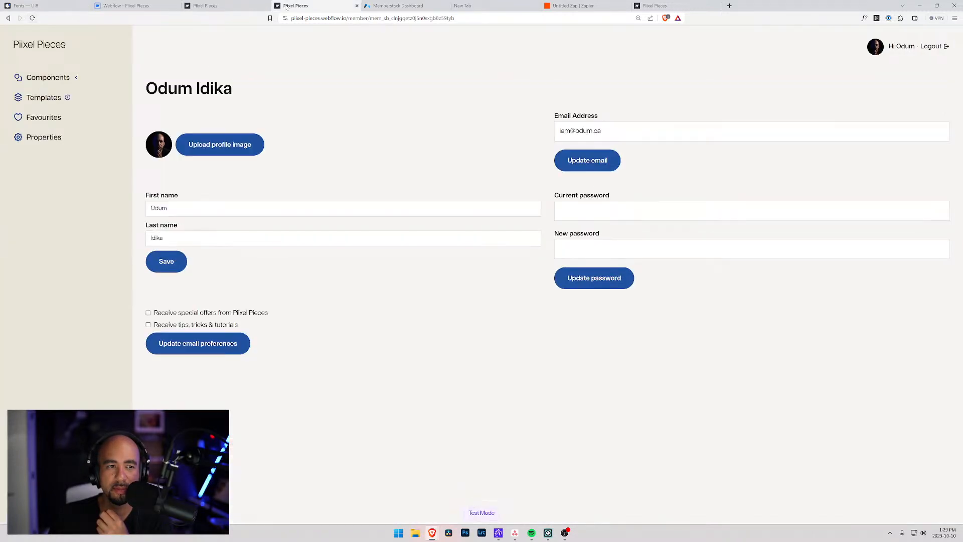
{"action": "left_click", "coordinate": [242, 4]}
{"action": "left_click", "coordinate": [141, 5]}
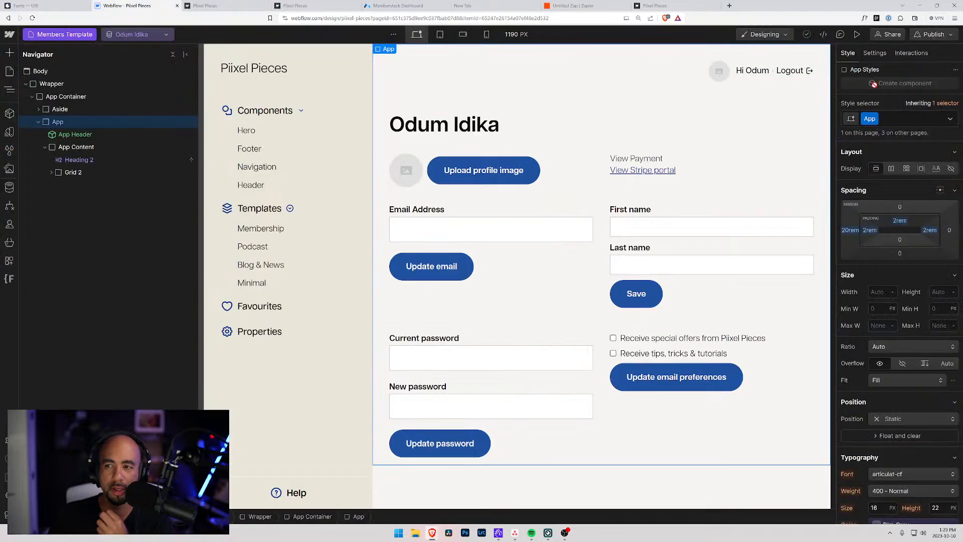
{"action": "left_click", "coordinate": [933, 34]}
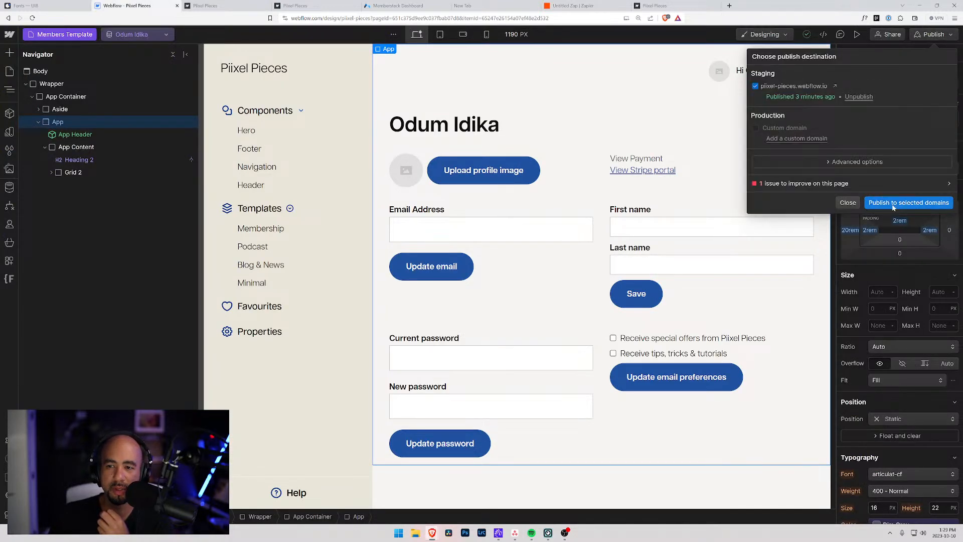
Publish to the staging domain, reload the live member profile page and close DevTools.
{"action": "left_click", "coordinate": [909, 202]}
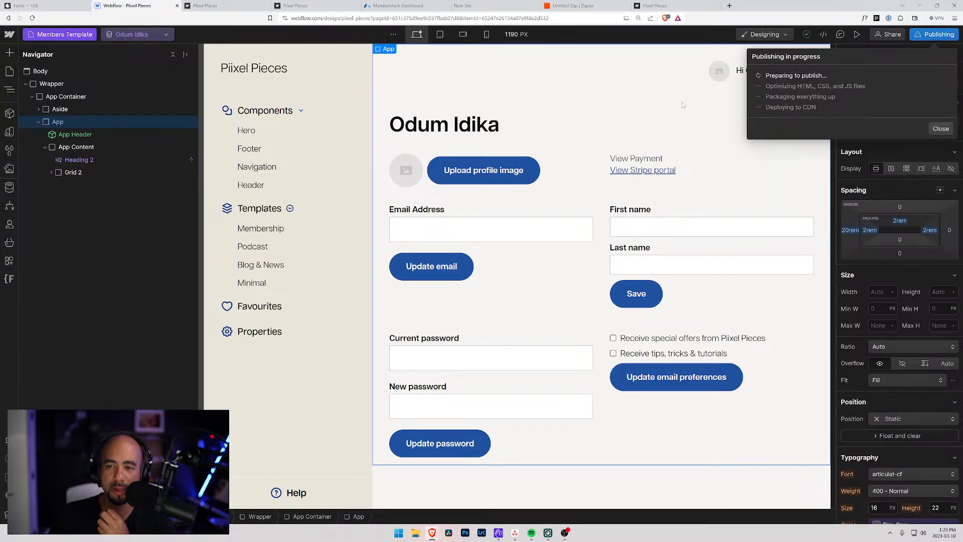
{"action": "left_click", "coordinate": [235, 5]}
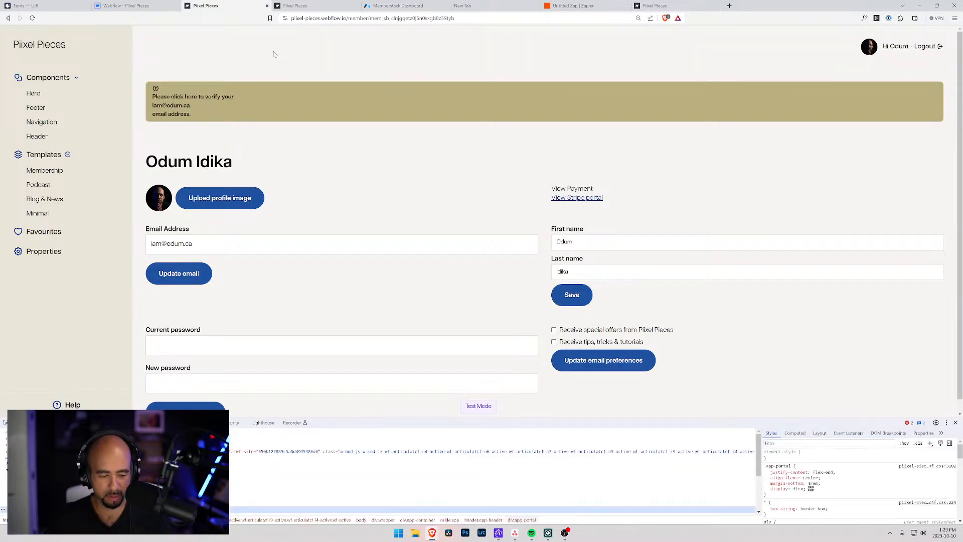
{"action": "key", "text": "ctrl+r"}
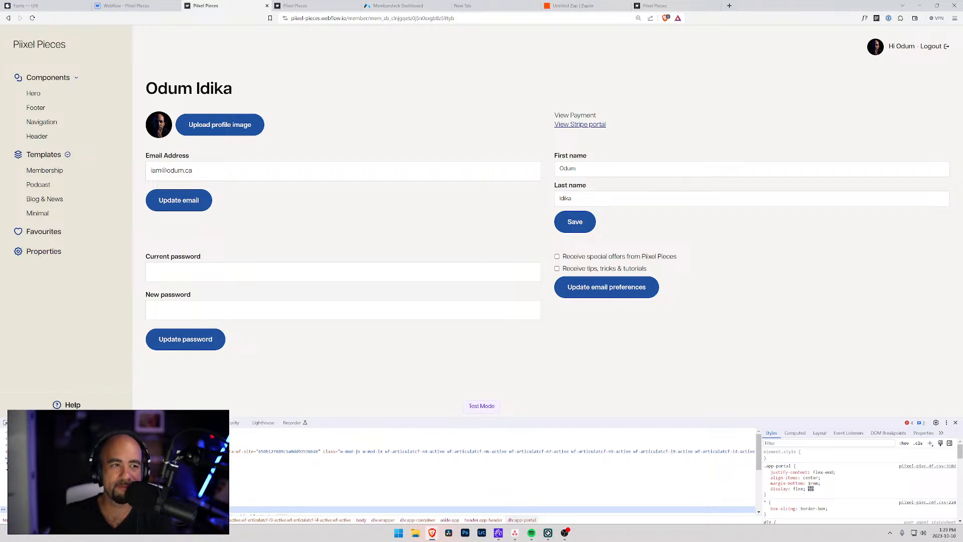
{"action": "left_click", "coordinate": [956, 422]}
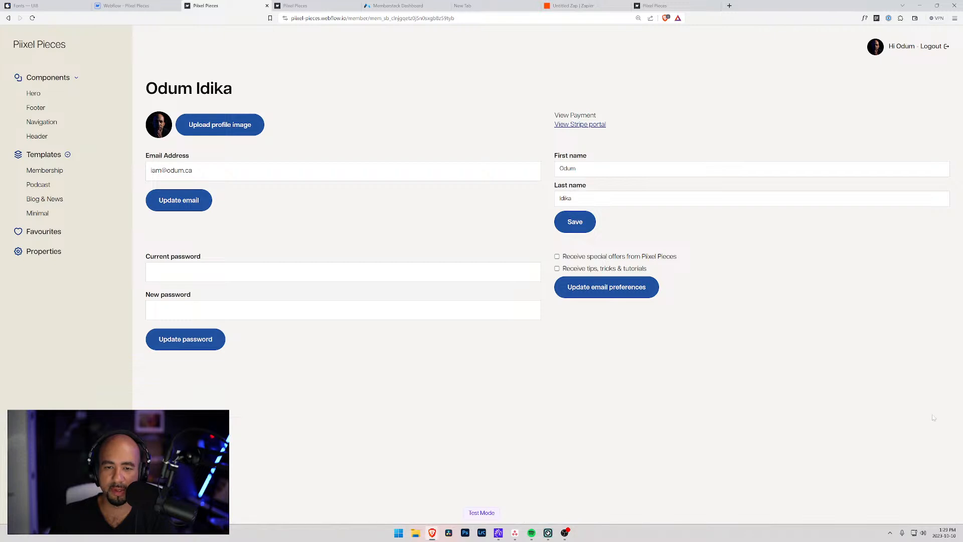
Load the live site's home page by trimming the address, then go to the Templates page.
{"action": "left_click_drag", "start_coordinate": [348, 18], "coordinate": [557, 19]}
{"action": "key", "text": "BackSpace"}
{"action": "key", "text": "Return"}
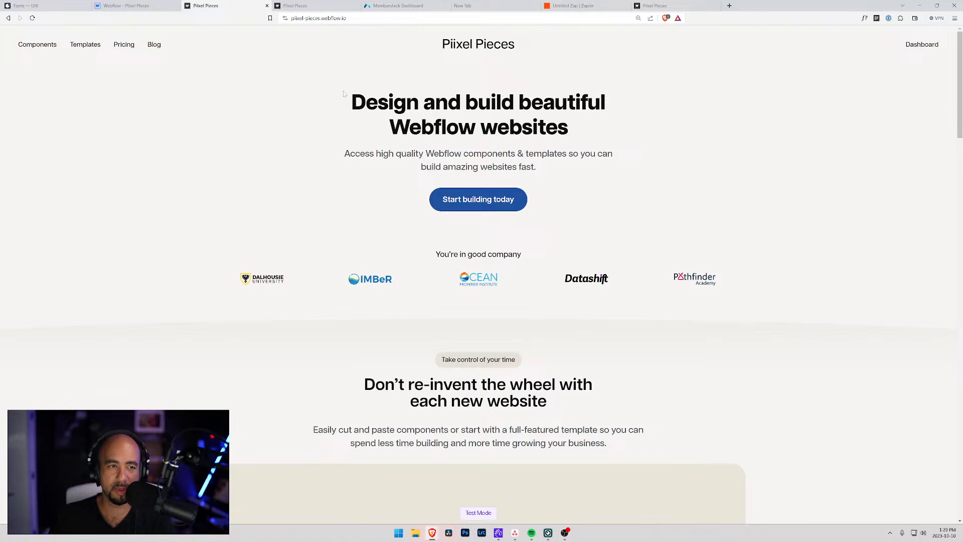
{"action": "scroll", "coordinate": [240, 135], "scroll_direction": "down", "scroll_amount": 15}
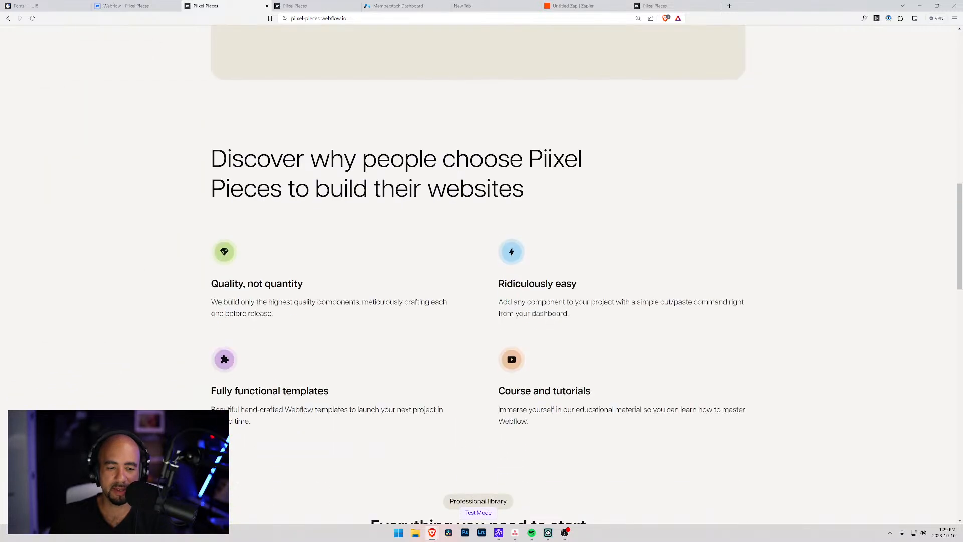
{"action": "scroll", "coordinate": [248, 260], "scroll_direction": "up", "scroll_amount": 15}
{"action": "left_click", "coordinate": [82, 46]}
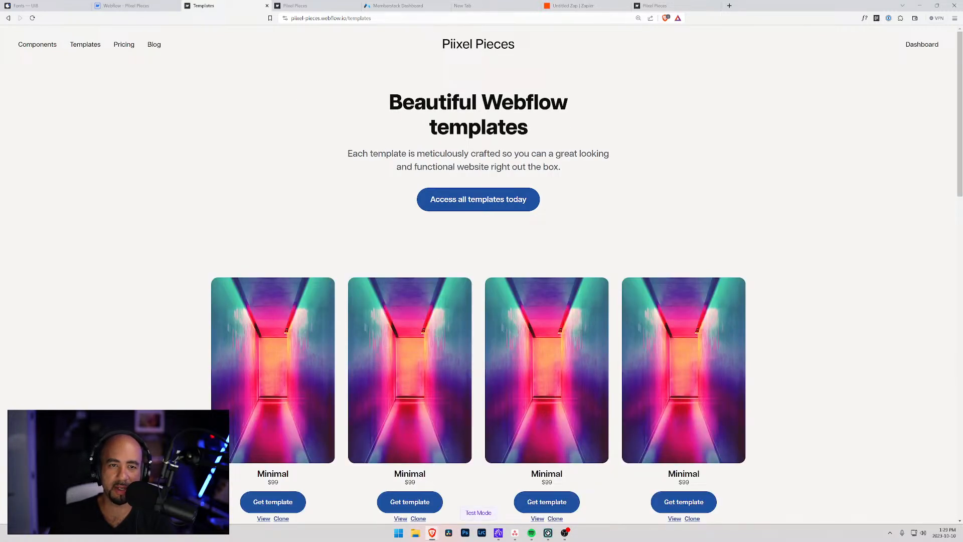
Try the singular /template address, go back to Templates, then switch to the Memberstack dashboard.
{"action": "left_click", "coordinate": [372, 18]}
{"action": "mouse_move", "coordinate": [372, 18]}
{"action": "left_mouse_down"}
{"action": "mouse_move", "coordinate": [353, 18]}
{"action": "mouse_move", "coordinate": [369, 18]}
{"action": "left_mouse_up"}
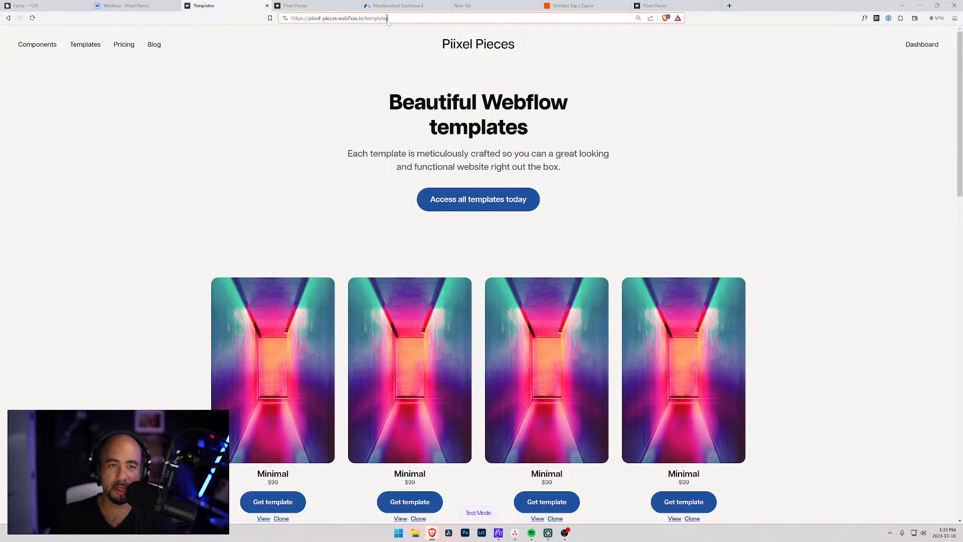
{"action": "key", "text": "BackSpace"}
{"action": "key", "text": "Return"}
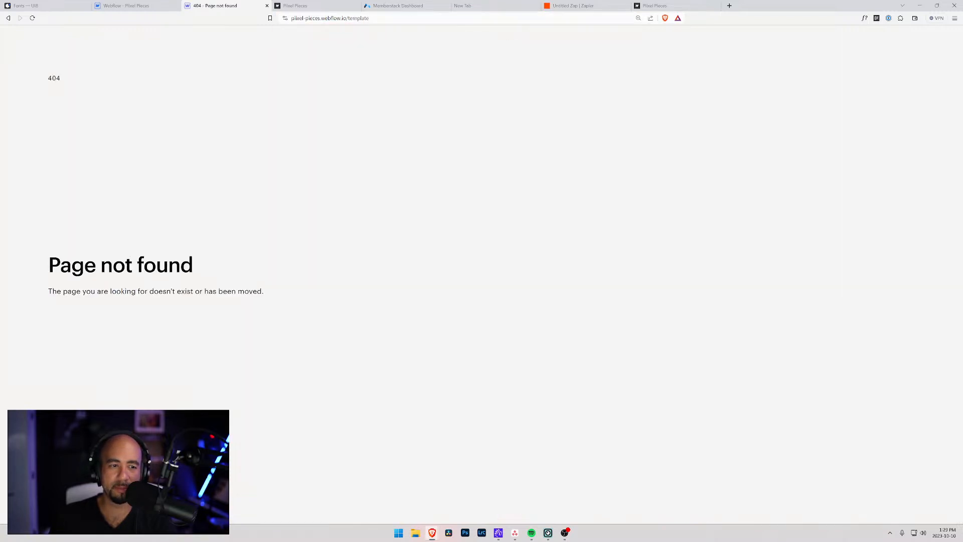
{"action": "left_click", "coordinate": [9, 19]}
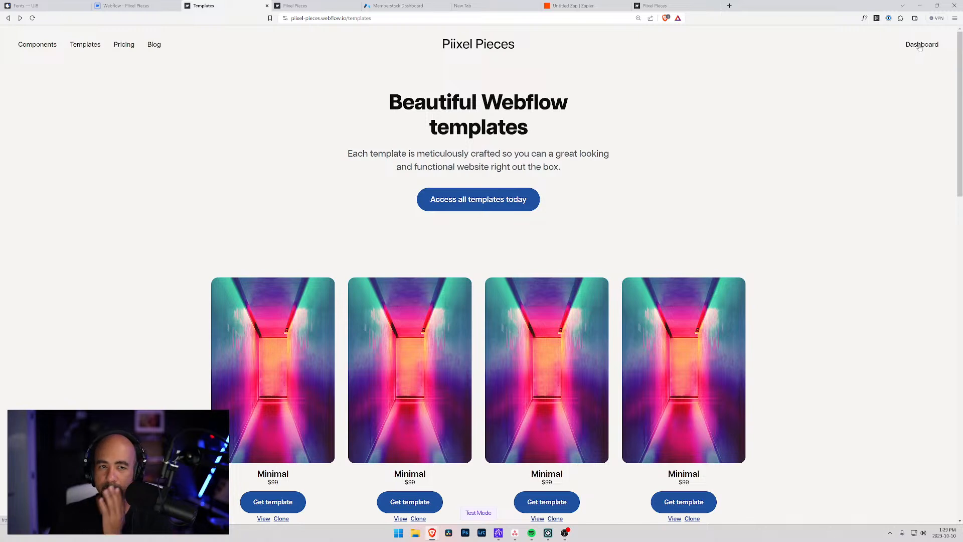
{"action": "scroll", "coordinate": [485, 181], "scroll_direction": "down", "scroll_amount": 1}
{"action": "scroll", "coordinate": [485, 181], "scroll_direction": "up", "scroll_amount": 1}
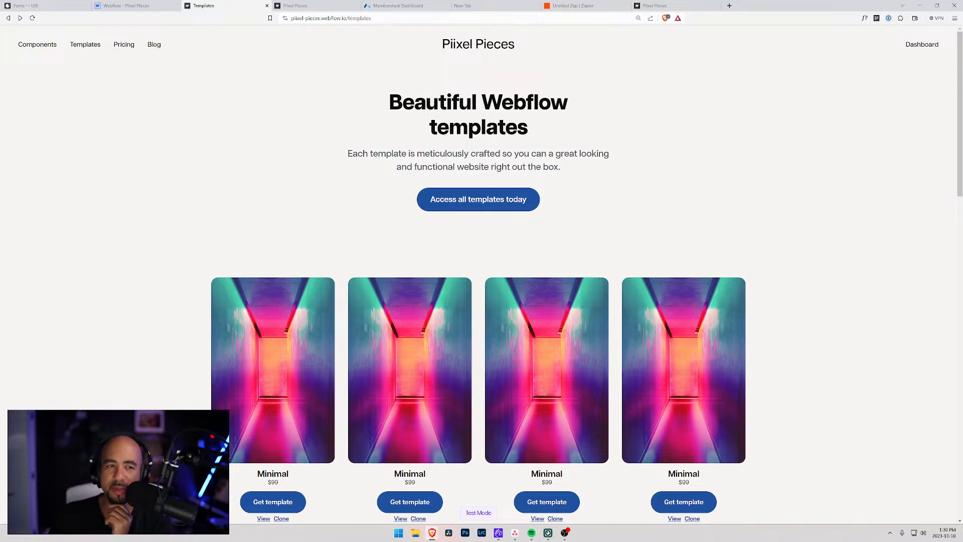
{"action": "left_click", "coordinate": [395, 7]}
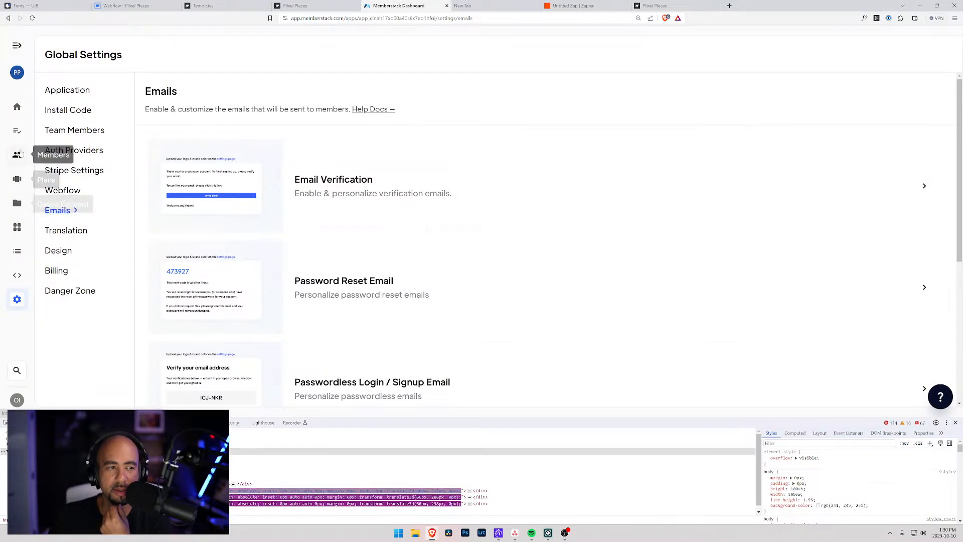
Open the Dashboard gated content and expand Restricted URLs showing the dashboard and members-only rules.
{"action": "left_click", "coordinate": [17, 203]}
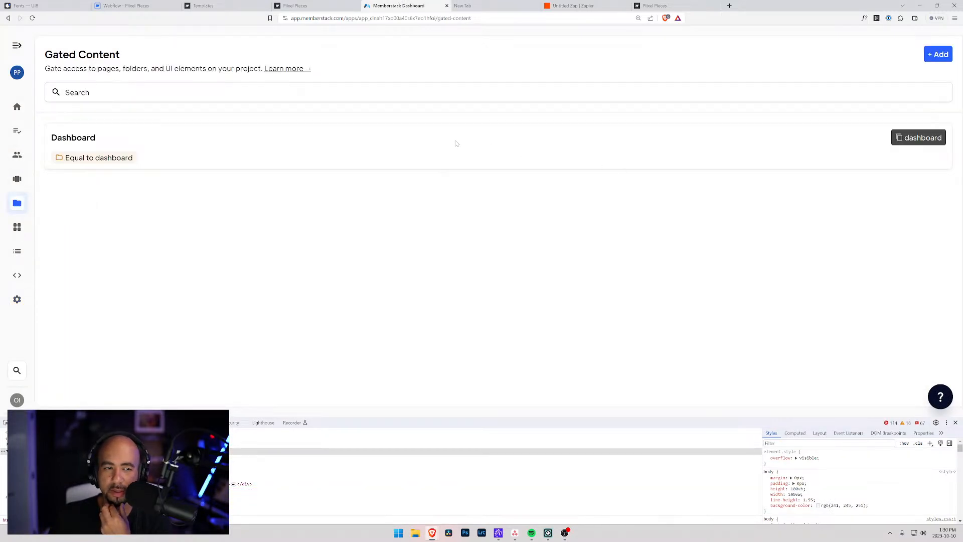
{"action": "left_click", "coordinate": [309, 129]}
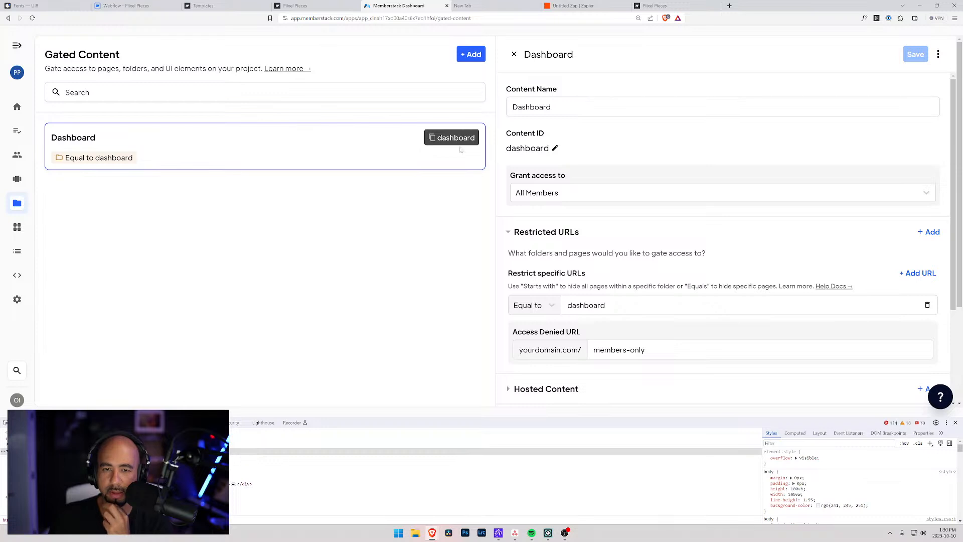
{"action": "scroll", "coordinate": [556, 166], "scroll_direction": "down", "scroll_amount": 3}
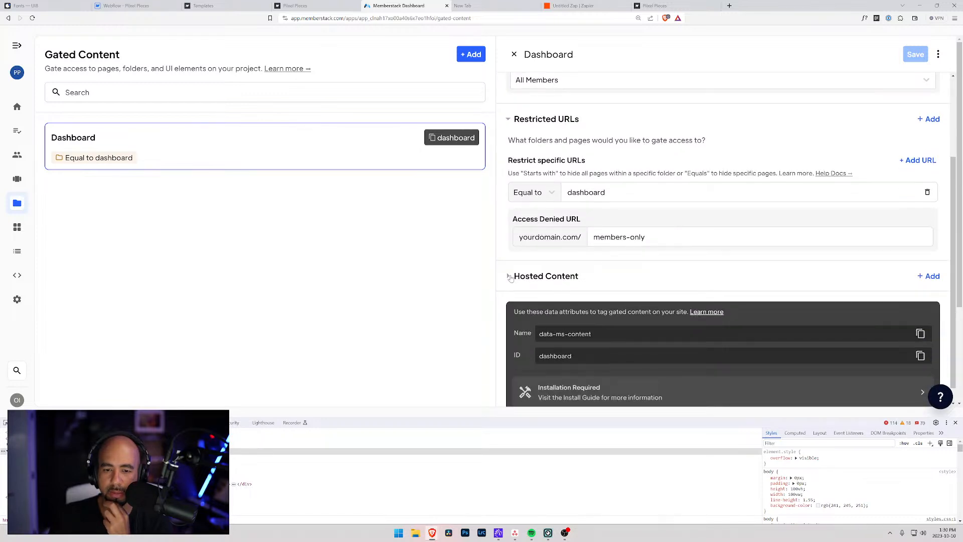
{"action": "left_click", "coordinate": [510, 276]}
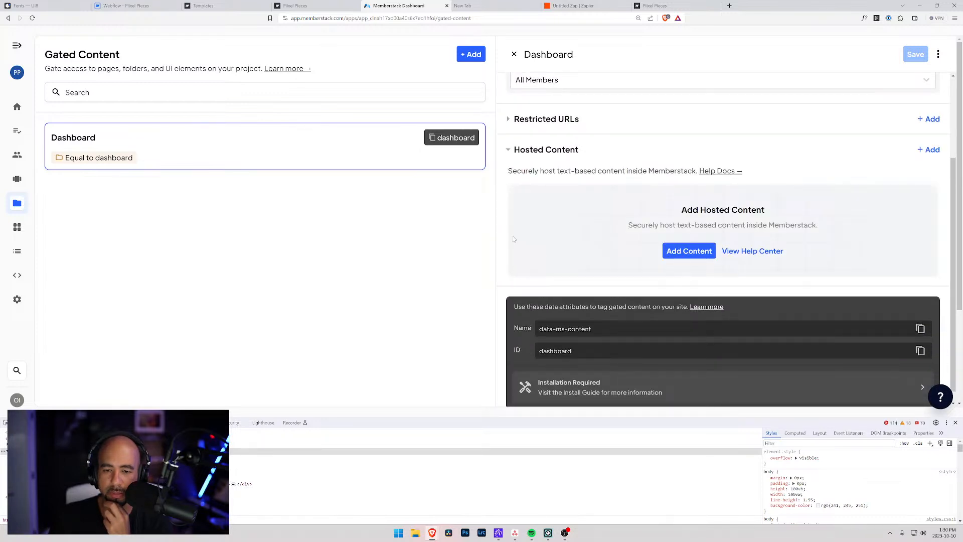
{"action": "left_click", "coordinate": [512, 152]}
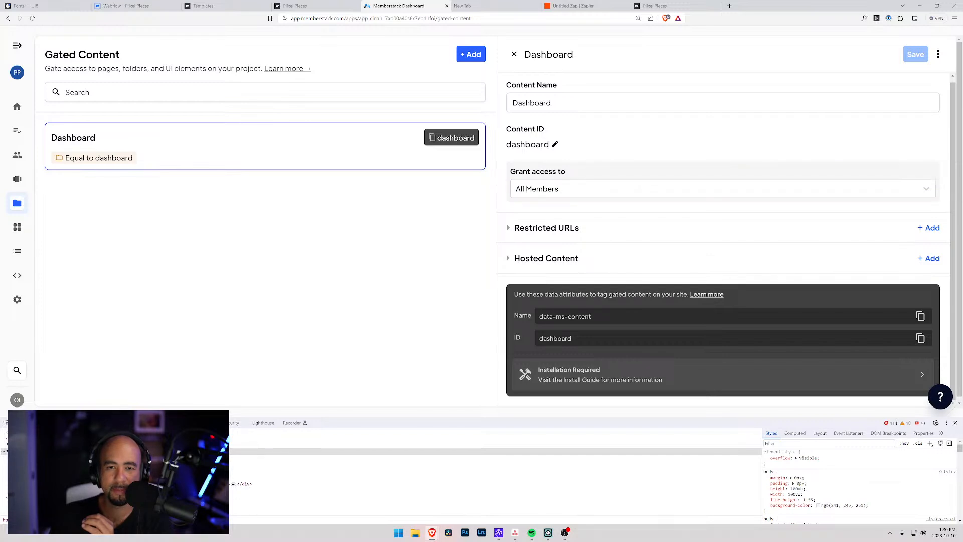
{"action": "scroll", "coordinate": [544, 158], "scroll_direction": "up", "scroll_amount": 1}
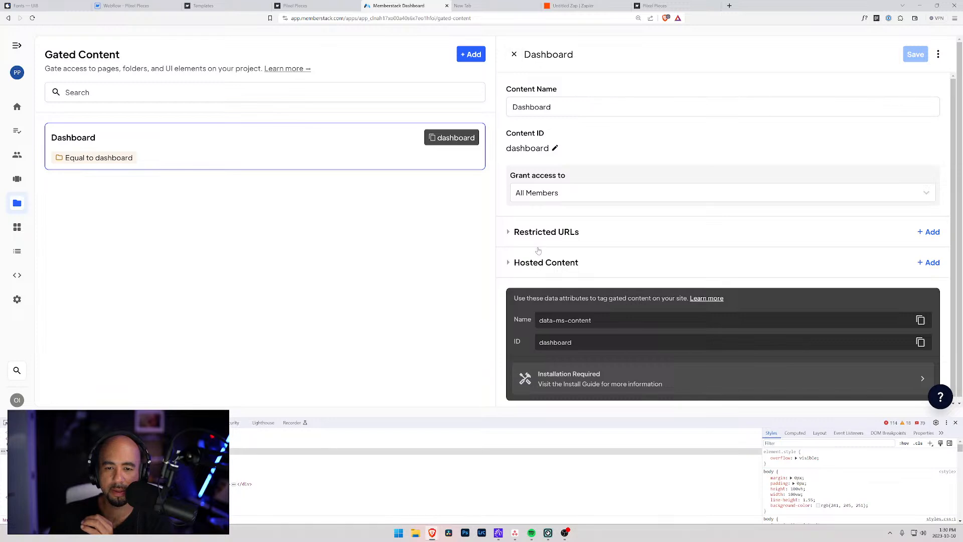
{"action": "left_click", "coordinate": [509, 234]}
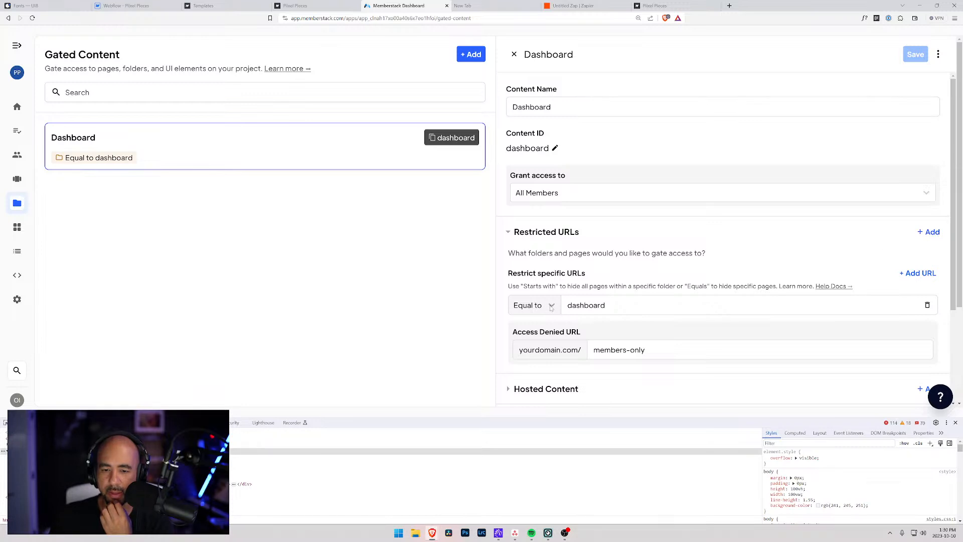
{"action": "scroll", "coordinate": [542, 321], "scroll_direction": "down", "scroll_amount": 2}
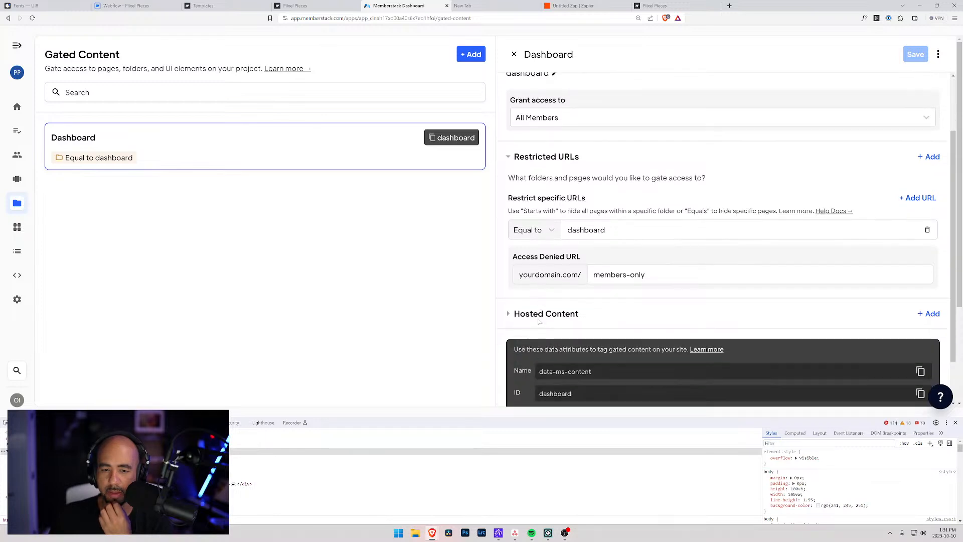
{"action": "scroll", "coordinate": [524, 320], "scroll_direction": "up", "scroll_amount": 2}
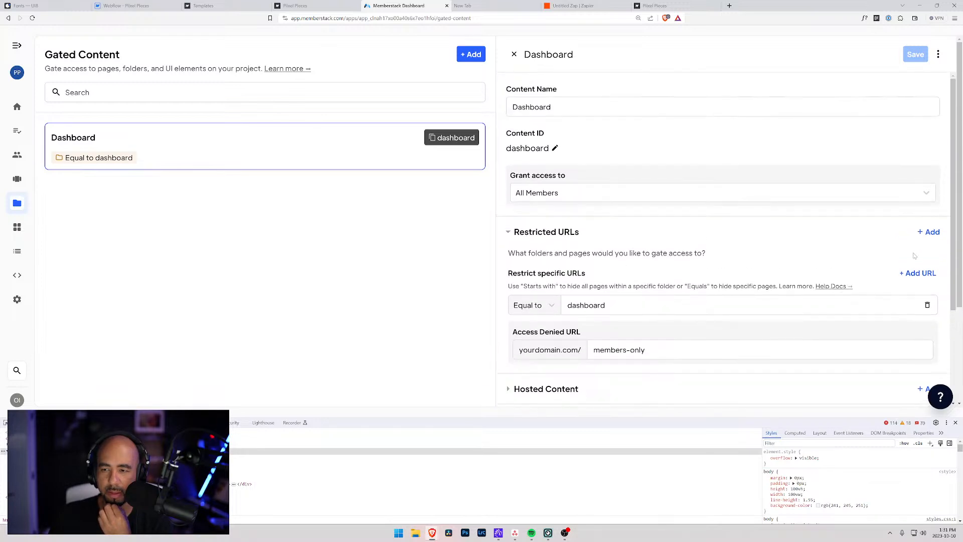
Add a 'Starting with' restricted URL rule for templates/.
{"action": "left_click", "coordinate": [931, 233]}
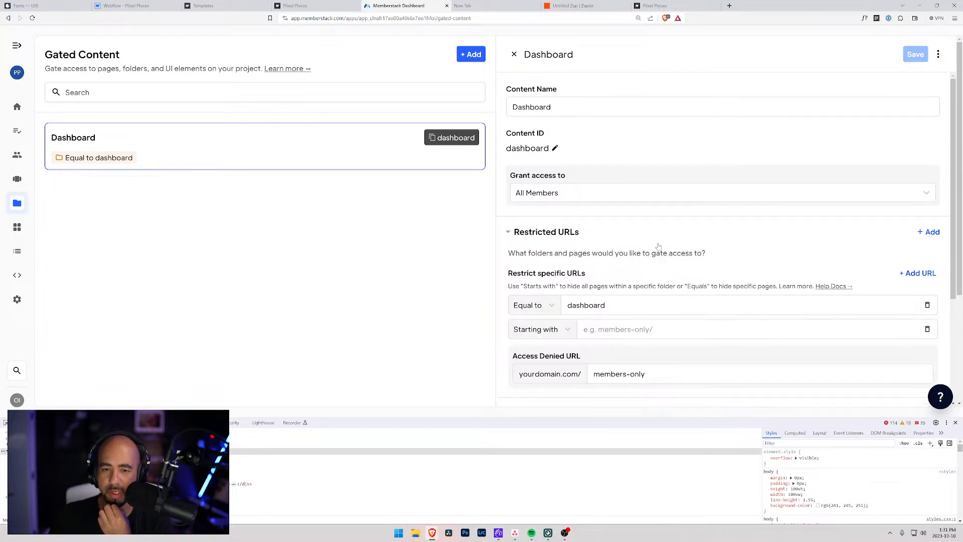
{"action": "left_click", "coordinate": [566, 330]}
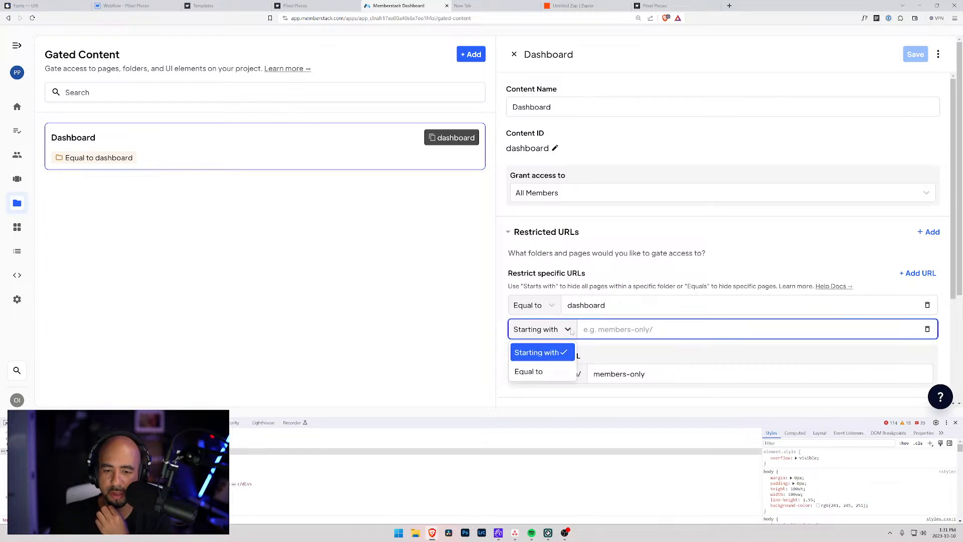
{"action": "left_click", "coordinate": [586, 329]}
{"action": "type", "text": "templates/"}
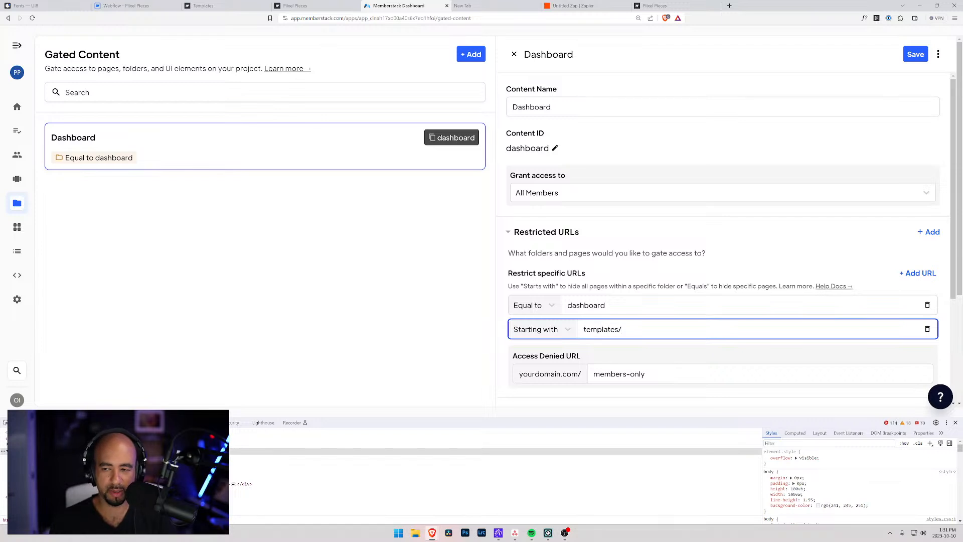
{"action": "scroll", "coordinate": [717, 276], "scroll_direction": "down", "scroll_amount": 2}
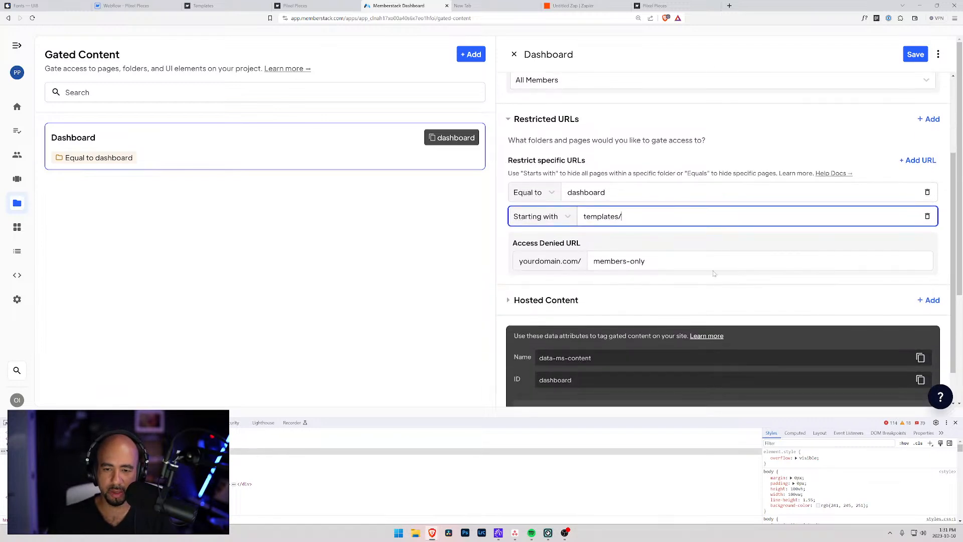
{"action": "left_click", "coordinate": [688, 243]}
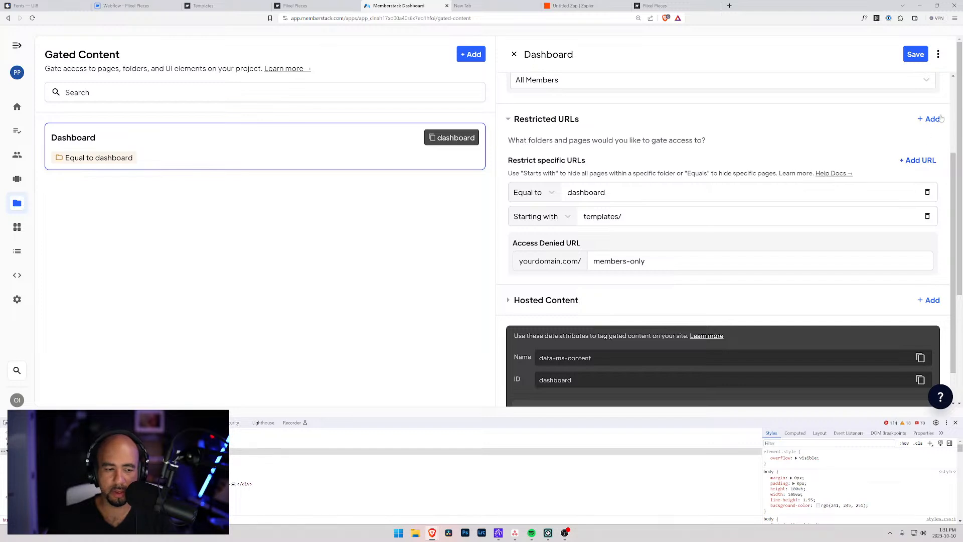
Add a second 'Starting with' rule for components/, remove the extra empty row, and save.
{"action": "left_click", "coordinate": [920, 161]}
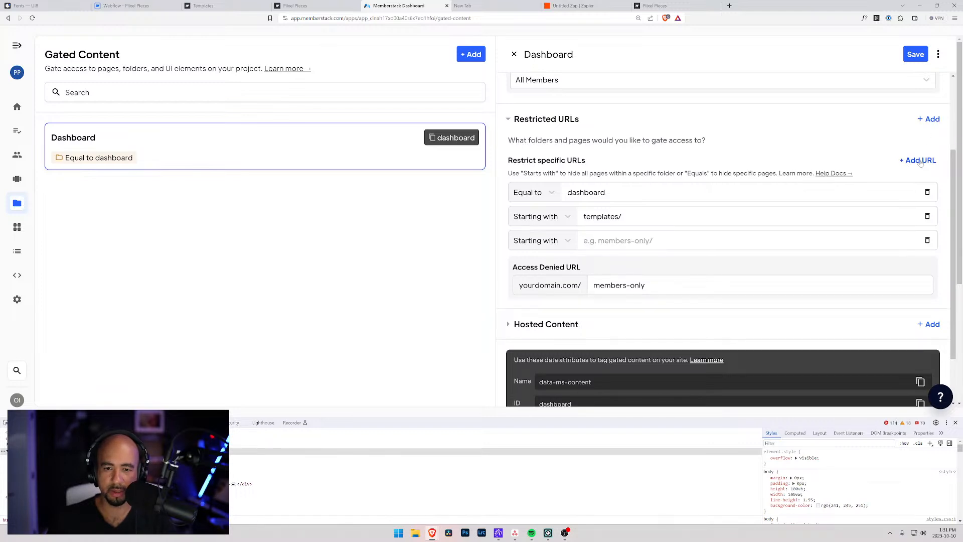
{"action": "left_click", "coordinate": [931, 120]}
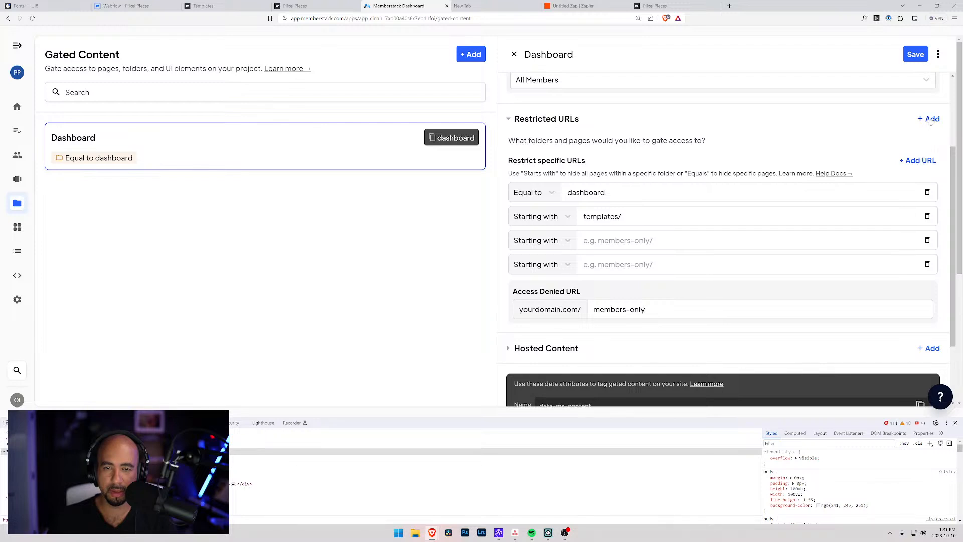
{"action": "left_click", "coordinate": [927, 264]}
{"action": "left_click", "coordinate": [584, 240]}
{"action": "type", "text": "components/"}
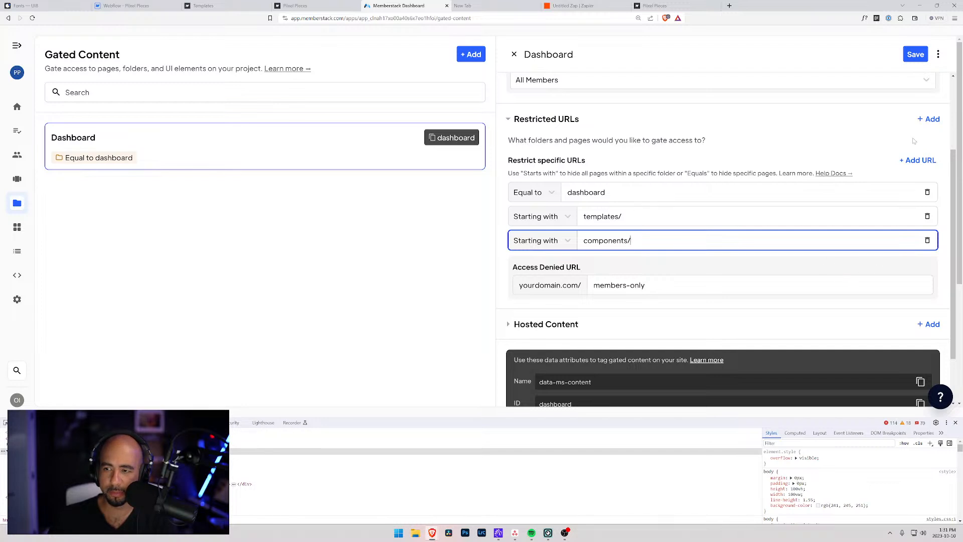
{"action": "left_click", "coordinate": [916, 54]}
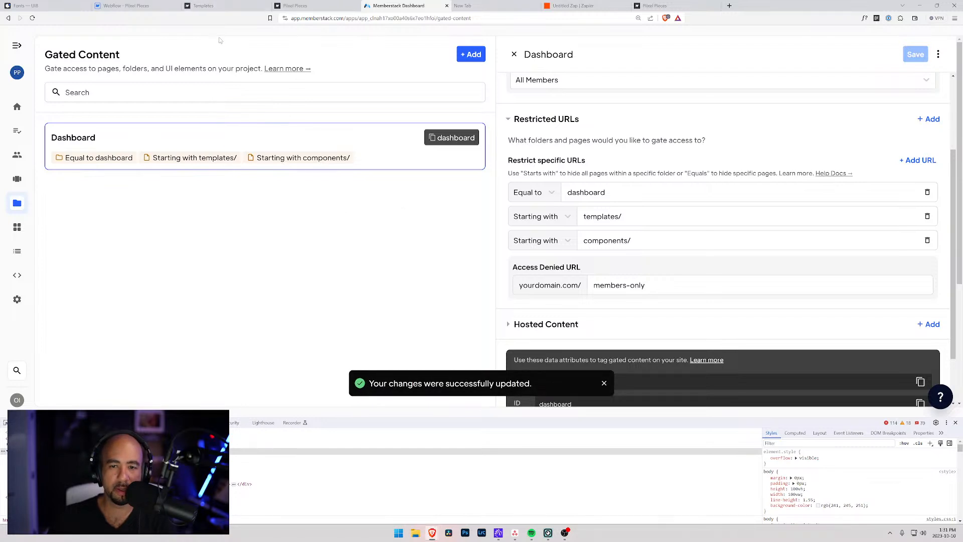
Open piixel-pieces.webflow.io and its Templates page in a logged-out private window.
{"action": "left_click", "coordinate": [235, 4]}
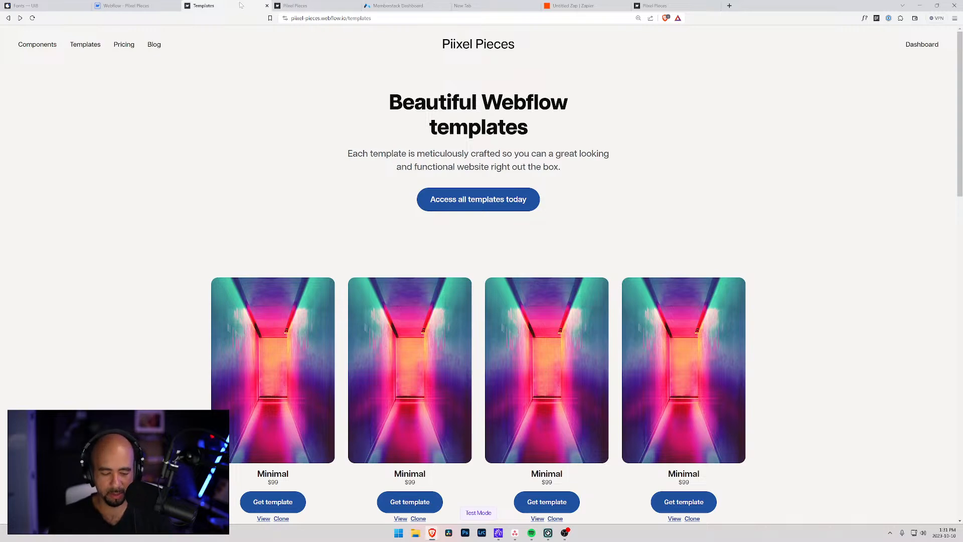
{"action": "key", "text": "ctrl+shift+n"}
{"action": "type", "text": "piixel.ca"}
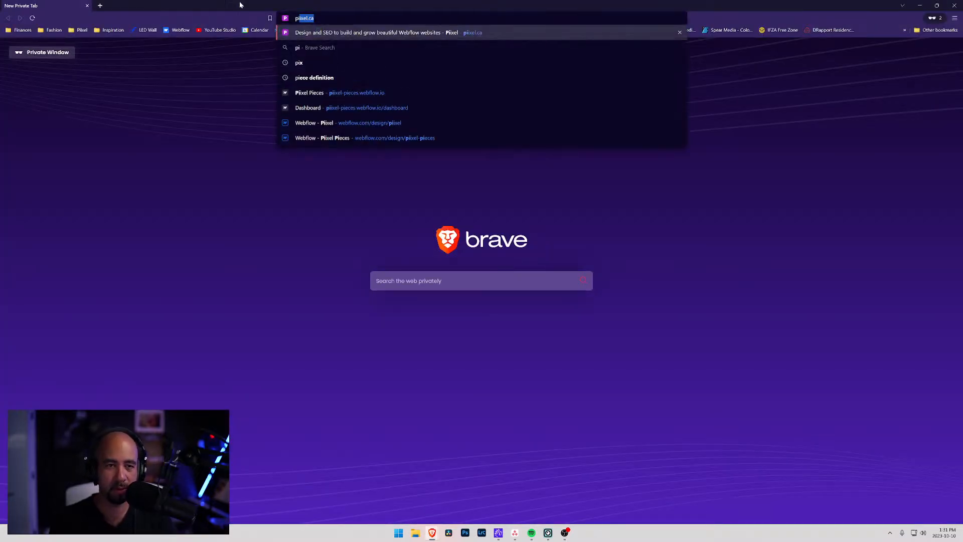
{"action": "left_click", "coordinate": [347, 89]}
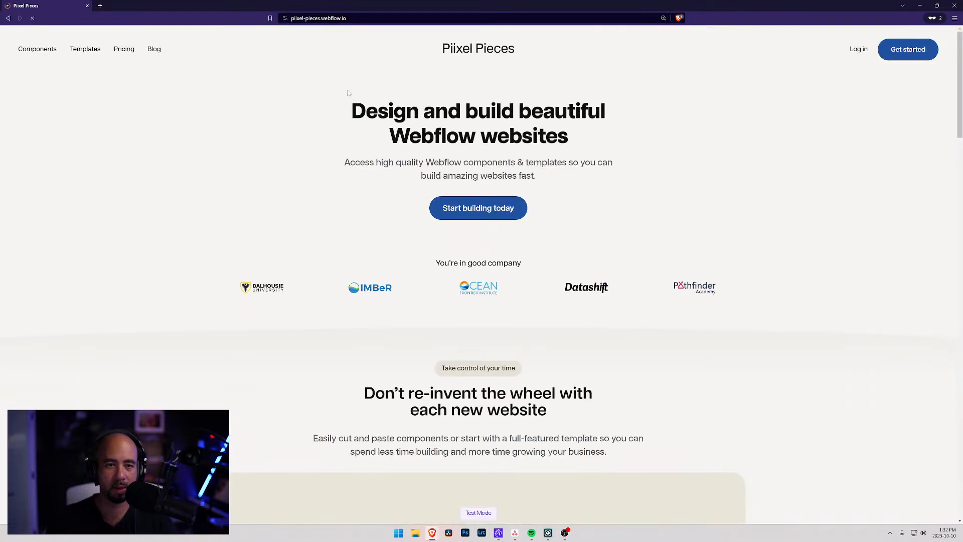
{"action": "left_click", "coordinate": [88, 50]}
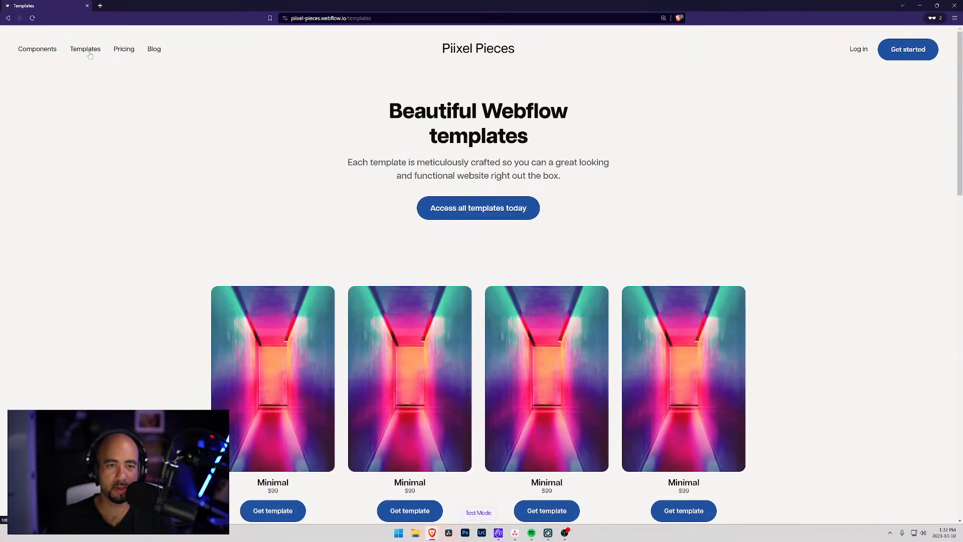
{"action": "left_click", "coordinate": [389, 18]}
{"action": "type", "text": "//"}
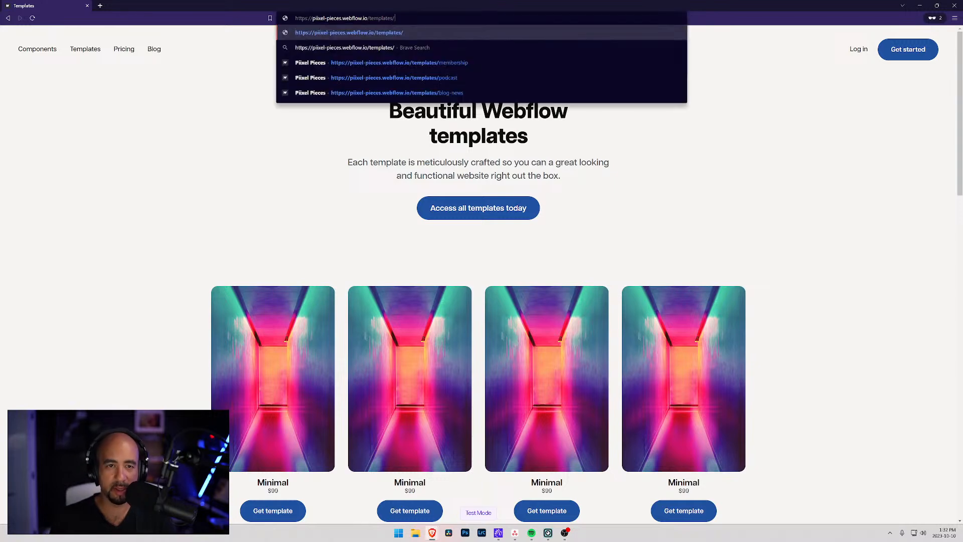
Copy the /templates/minimal address from the logged-in window and load it in the private window.
{"action": "left_click_drag", "start_coordinate": [418, 3], "coordinate": [962, 10]}
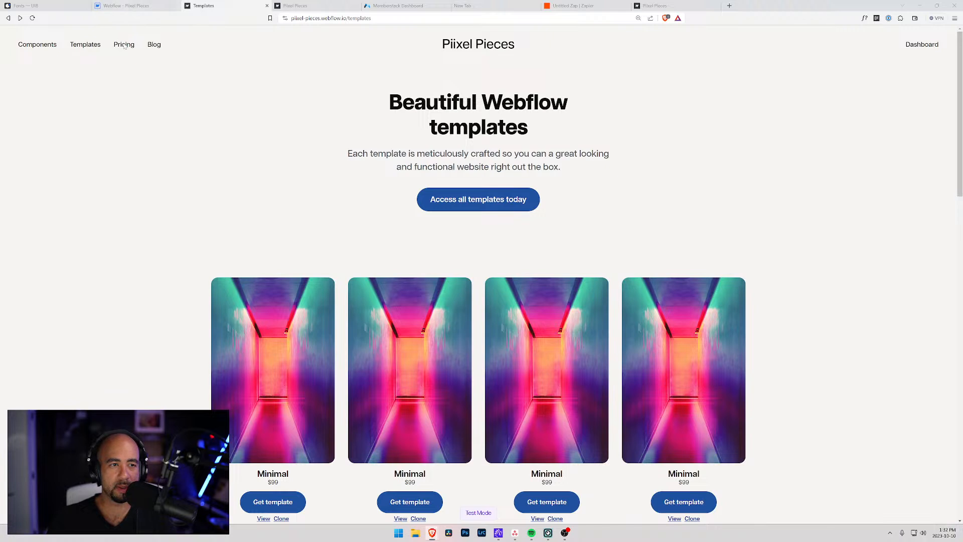
{"action": "left_click", "coordinate": [921, 46]}
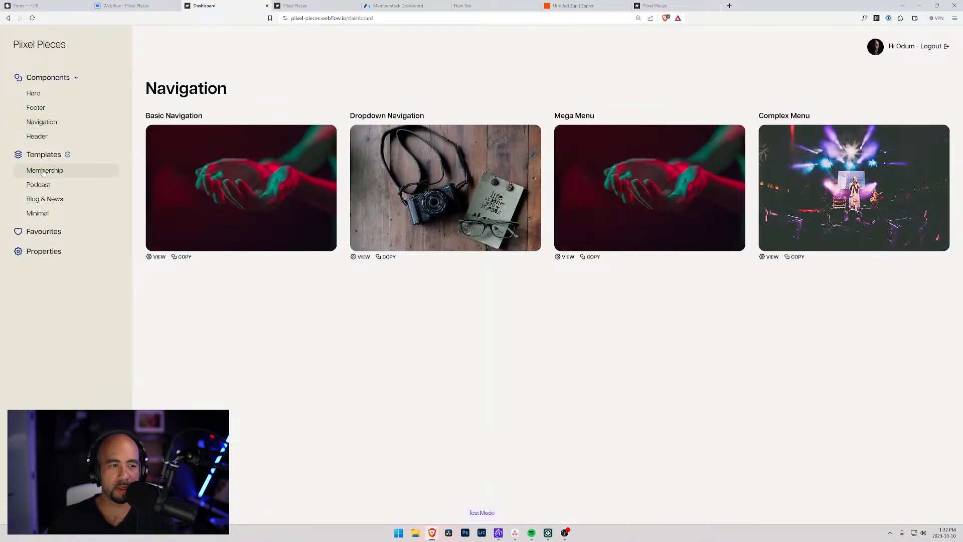
{"action": "left_click", "coordinate": [38, 214]}
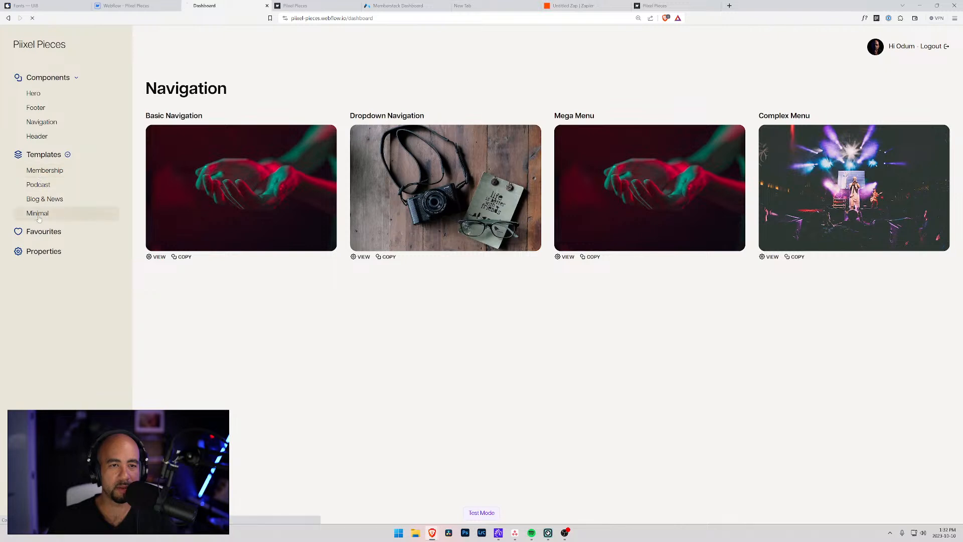
{"action": "double_click", "coordinate": [384, 19]}
{"action": "key", "text": "ctrl+c"}
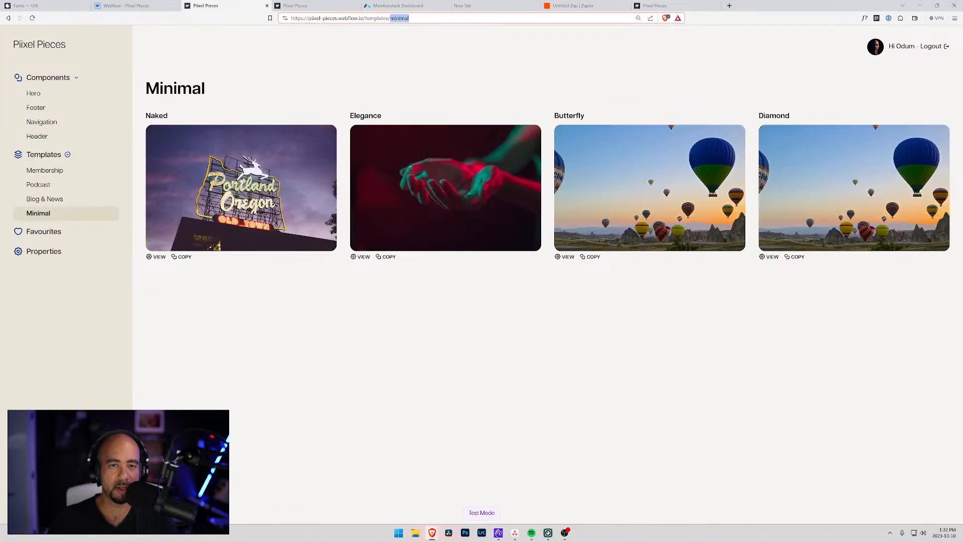
{"action": "left_click_drag", "start_coordinate": [962, 145], "coordinate": [241, 40]}
{"action": "key", "text": "ctrl+v"}
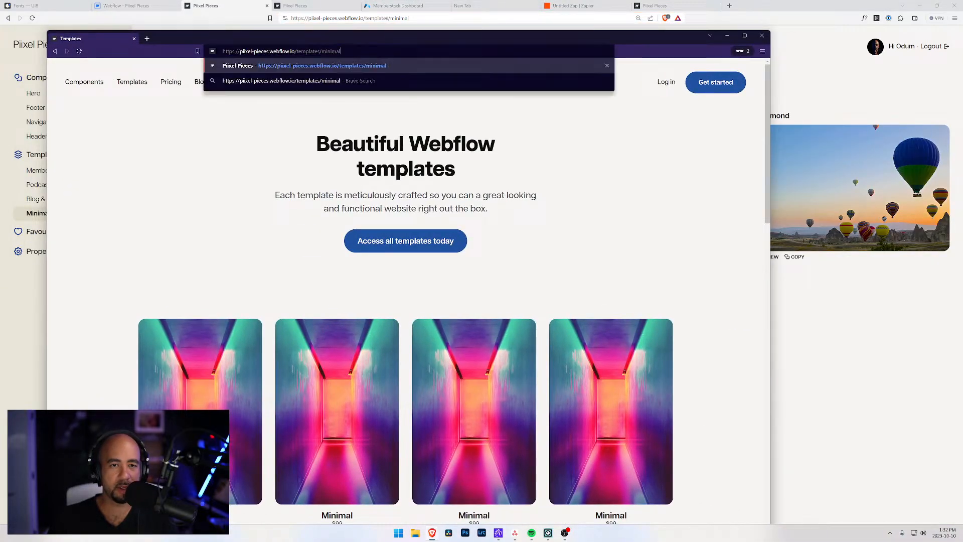
{"action": "key", "text": "Return"}
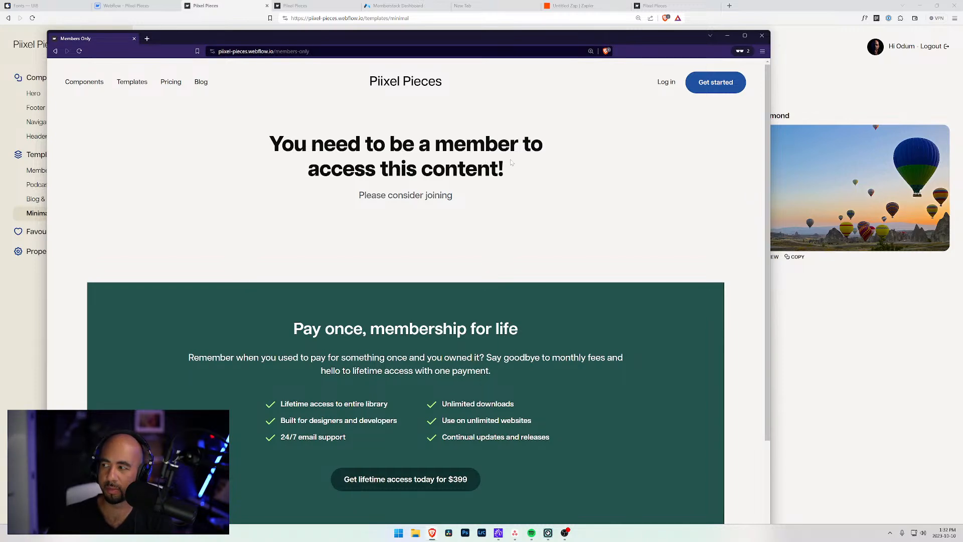
Confirm the logged-out visit lands on the members-only page, then close the private window.
{"action": "scroll", "coordinate": [434, 187], "scroll_direction": "down", "scroll_amount": 2}
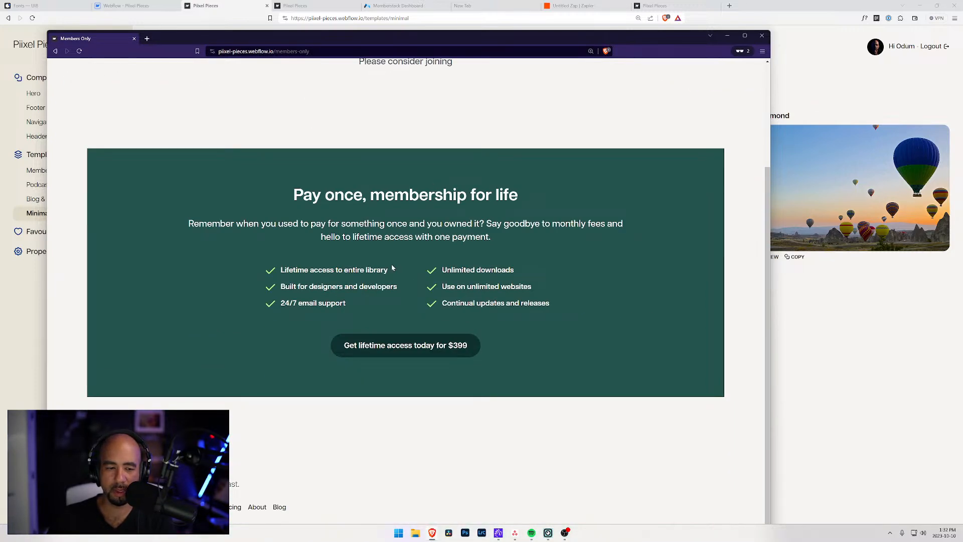
{"action": "scroll", "coordinate": [408, 195], "scroll_direction": "up", "scroll_amount": 2}
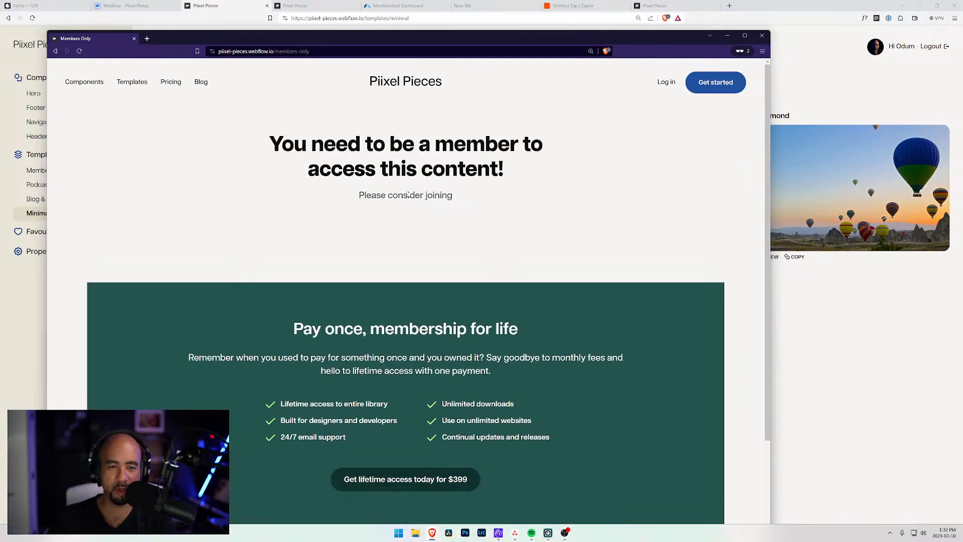
{"action": "scroll", "coordinate": [400, 233], "scroll_direction": "down", "scroll_amount": 2}
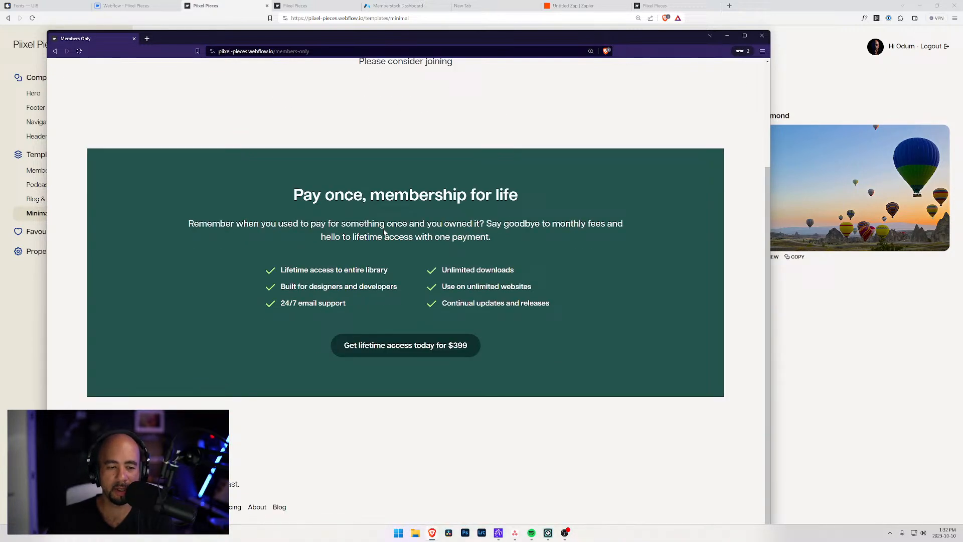
{"action": "mouse_move", "coordinate": [575, 42]}
{"action": "left_mouse_down"}
{"action": "mouse_move", "coordinate": [573, 10]}
{"action": "mouse_move", "coordinate": [572, 76]}
{"action": "mouse_move", "coordinate": [586, 26]}
{"action": "left_mouse_up"}
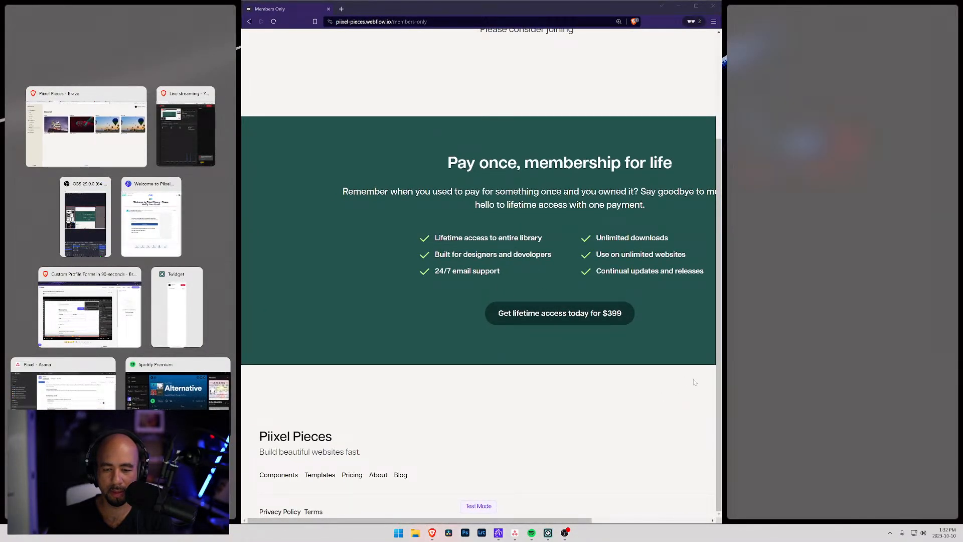
{"action": "left_click", "coordinate": [718, 432]}
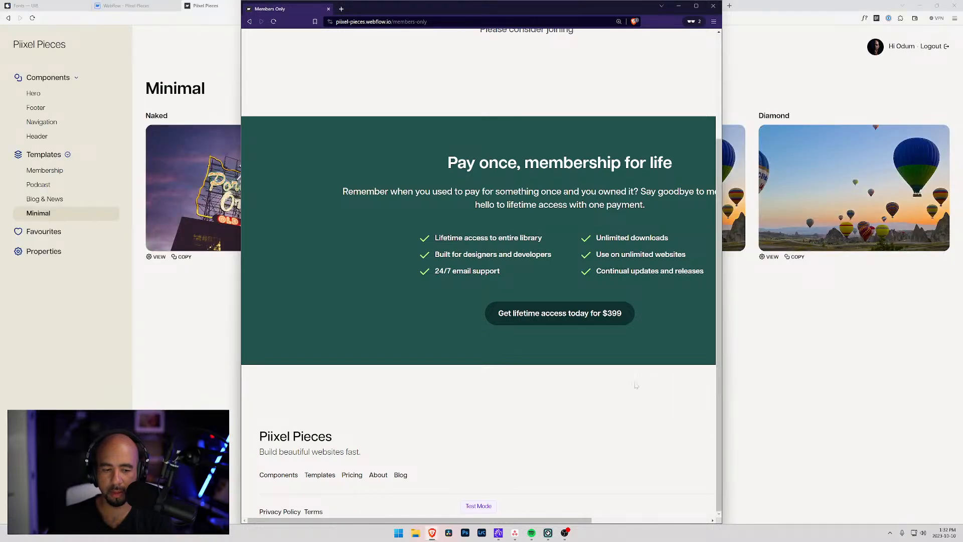
{"action": "scroll", "coordinate": [542, 380], "scroll_direction": "up", "scroll_amount": 3}
{"action": "scroll", "coordinate": [585, 312], "scroll_direction": "down", "scroll_amount": 3}
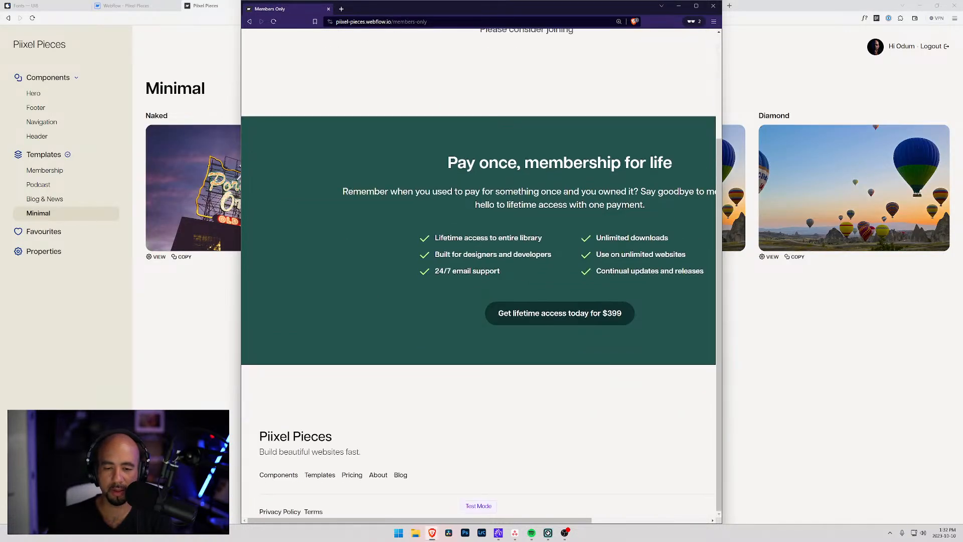
{"action": "left_click", "coordinate": [712, 6]}
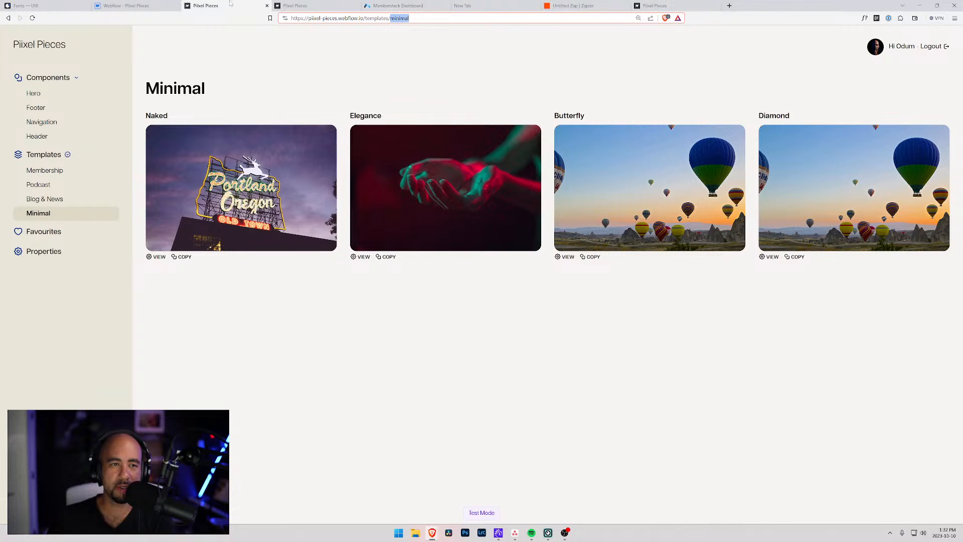
Open the Home page in Designer and inspect its footer Made with Love component and last section.
{"action": "left_click", "coordinate": [125, 5]}
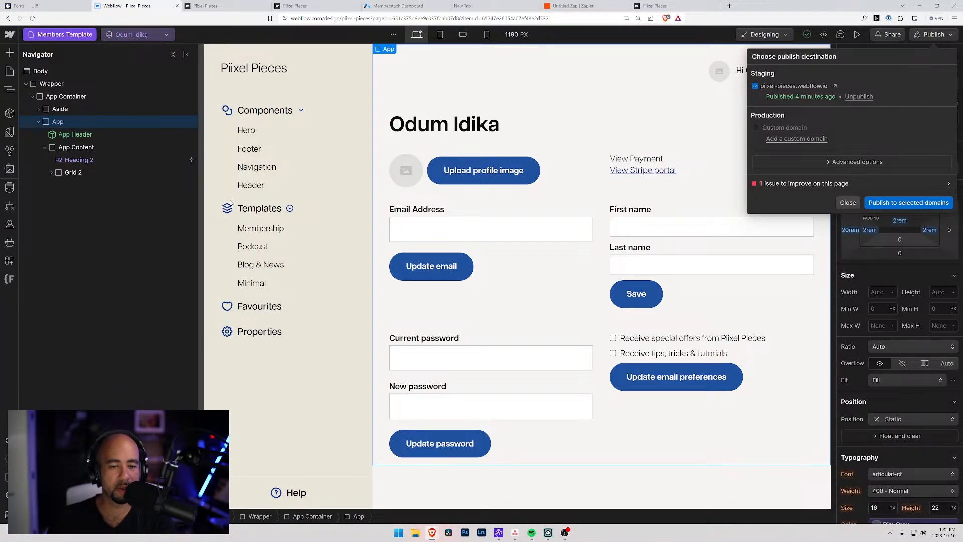
{"action": "left_click", "coordinate": [40, 34]}
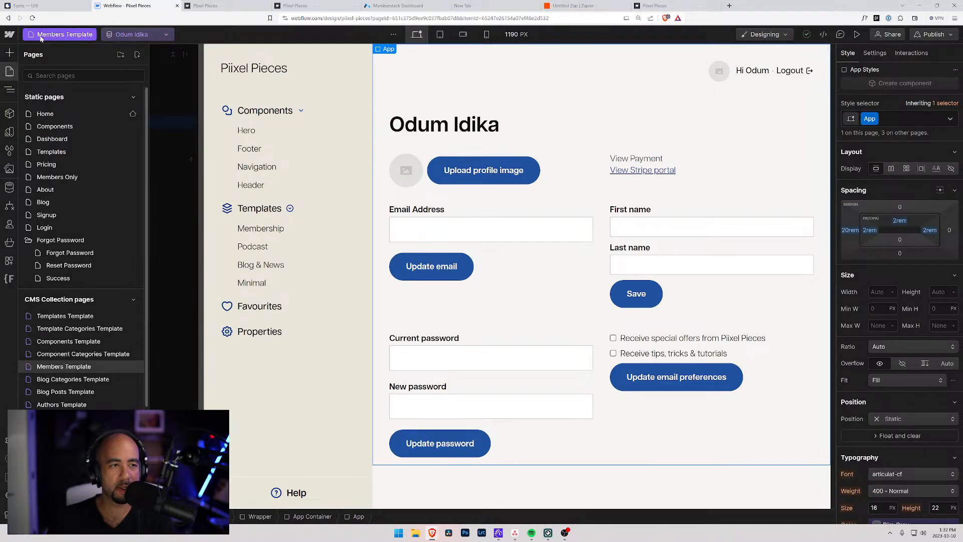
{"action": "left_click", "coordinate": [45, 114]}
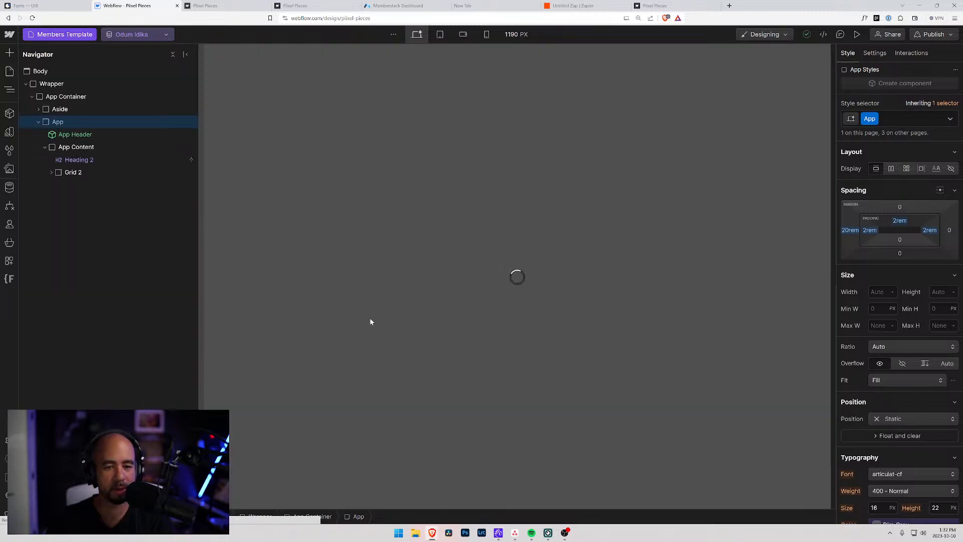
{"action": "scroll", "coordinate": [344, 338], "scroll_direction": "down", "scroll_amount": 20}
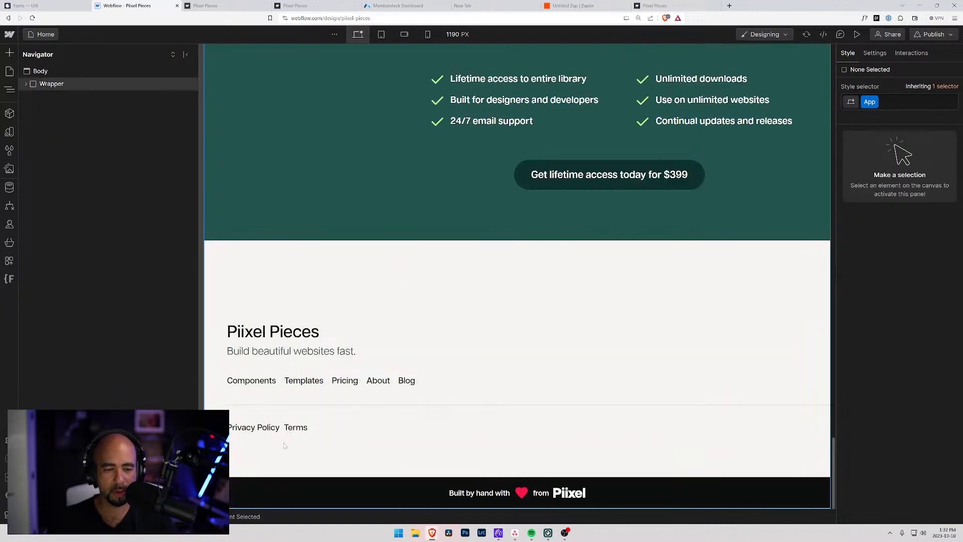
{"action": "left_click", "coordinate": [257, 481]}
{"action": "left_click", "coordinate": [57, 224]}
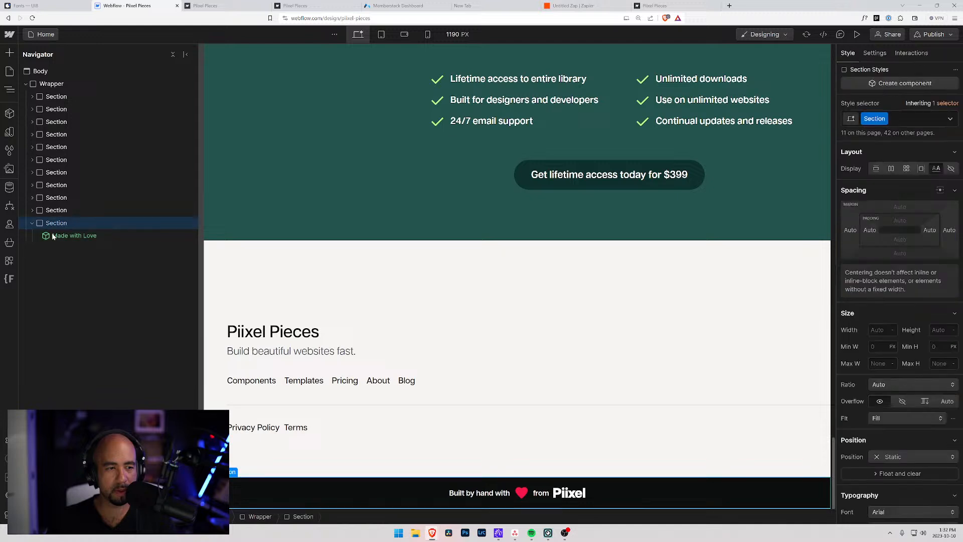
{"action": "left_click", "coordinate": [32, 224]}
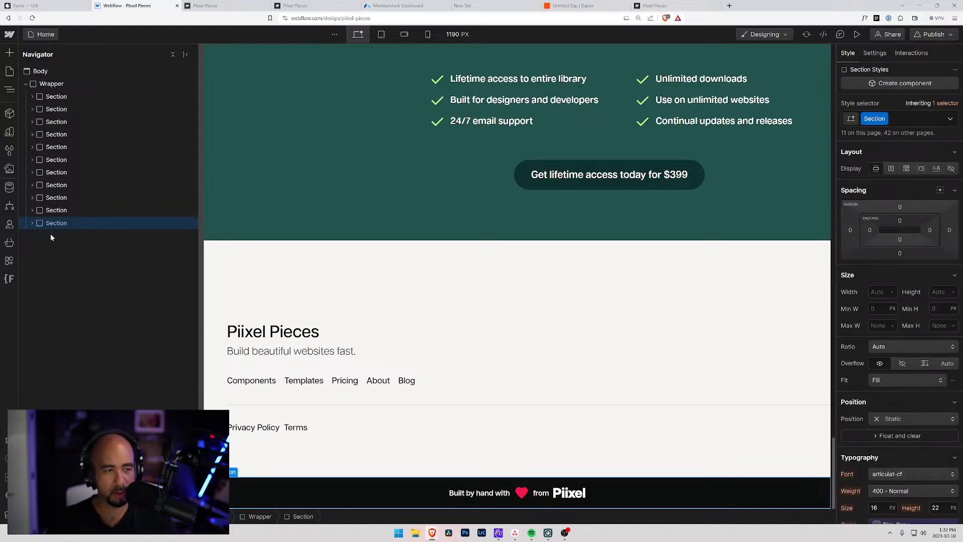
Open the Members Only page, expand its Wrapper in Navigator, then return to Memberstack.
{"action": "left_click", "coordinate": [10, 71]}
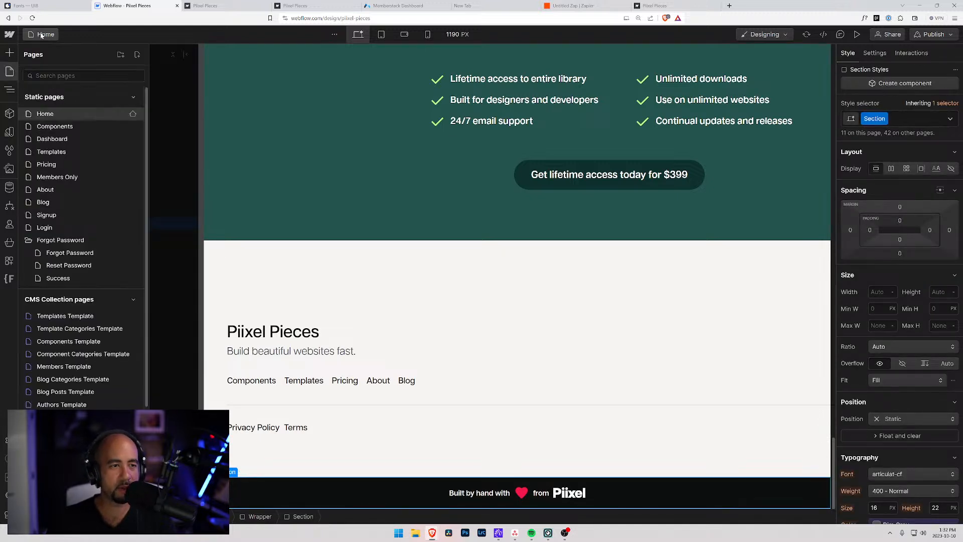
{"action": "left_click", "coordinate": [70, 178]}
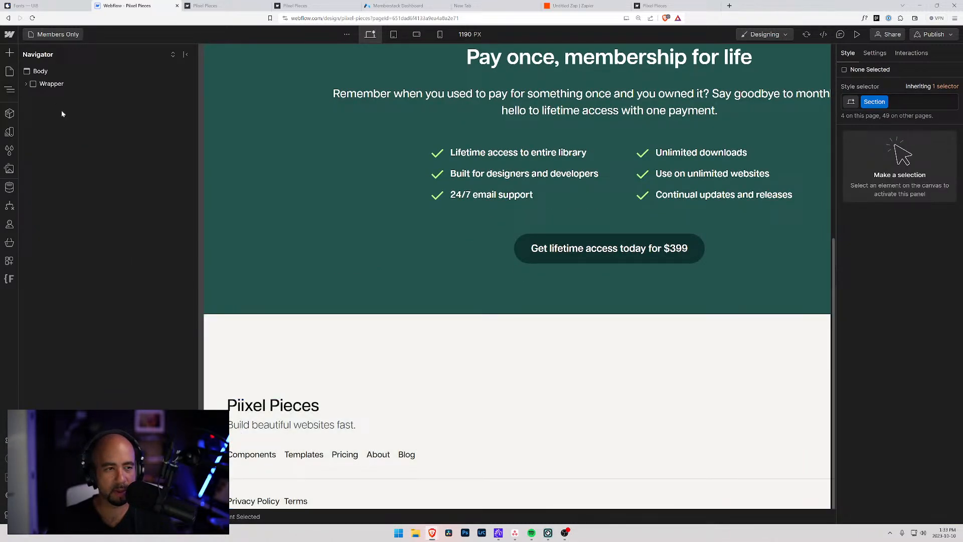
{"action": "left_click", "coordinate": [25, 83]}
{"action": "left_click", "coordinate": [52, 84]}
{"action": "scroll", "coordinate": [289, 279], "scroll_direction": "down", "scroll_amount": 2}
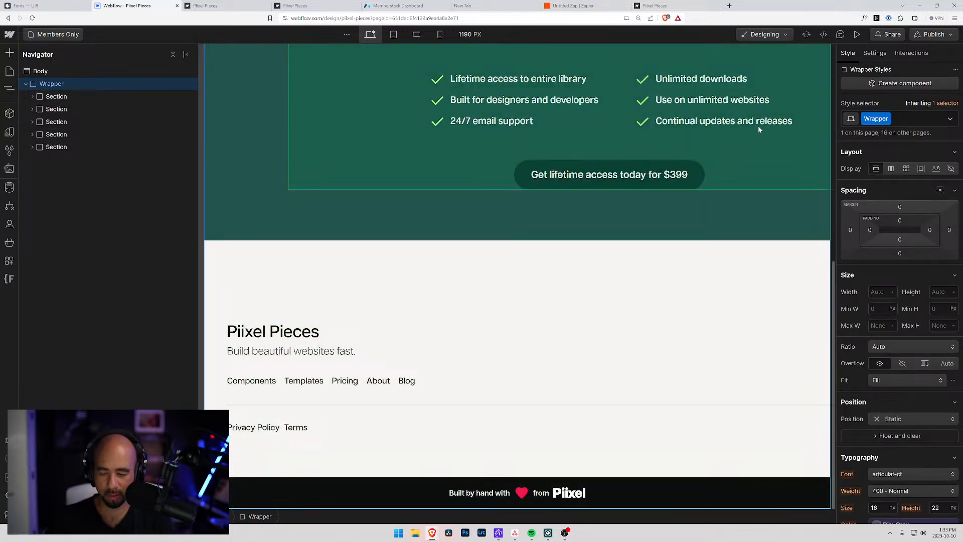
{"action": "left_click", "coordinate": [413, 6]}
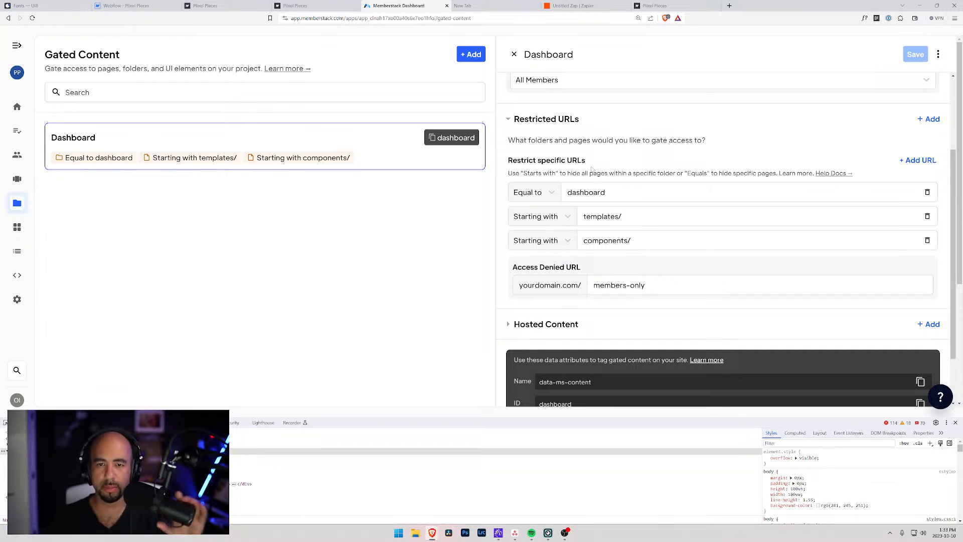
Collapse Restricted URLs and Hosted Content, then close the Dashboard gated-content panel.
{"action": "left_click", "coordinate": [508, 119]}
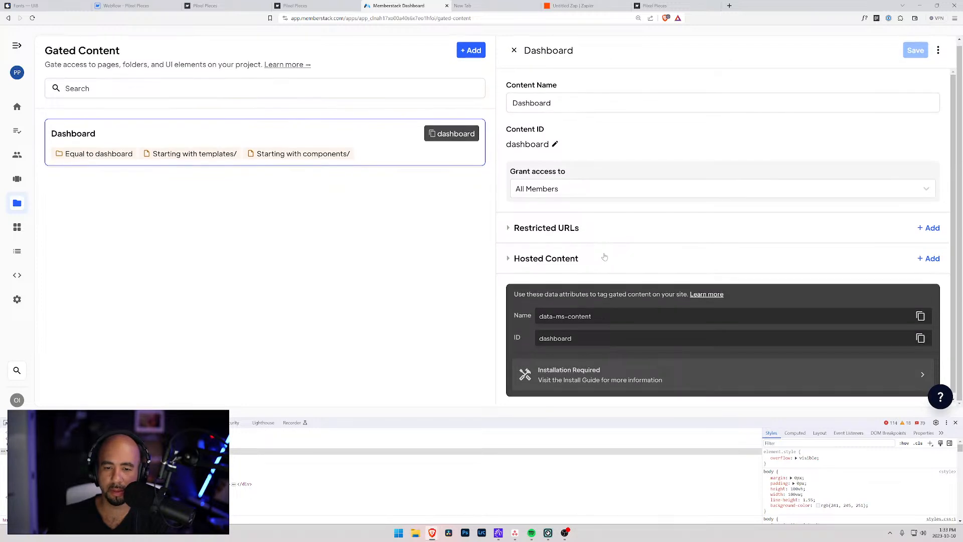
{"action": "left_click", "coordinate": [509, 259]}
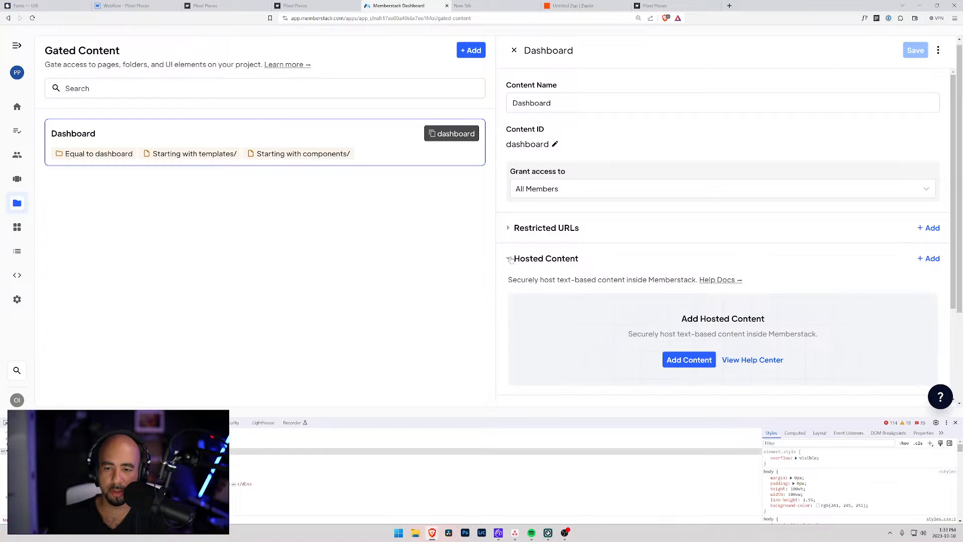
{"action": "left_click", "coordinate": [509, 259]}
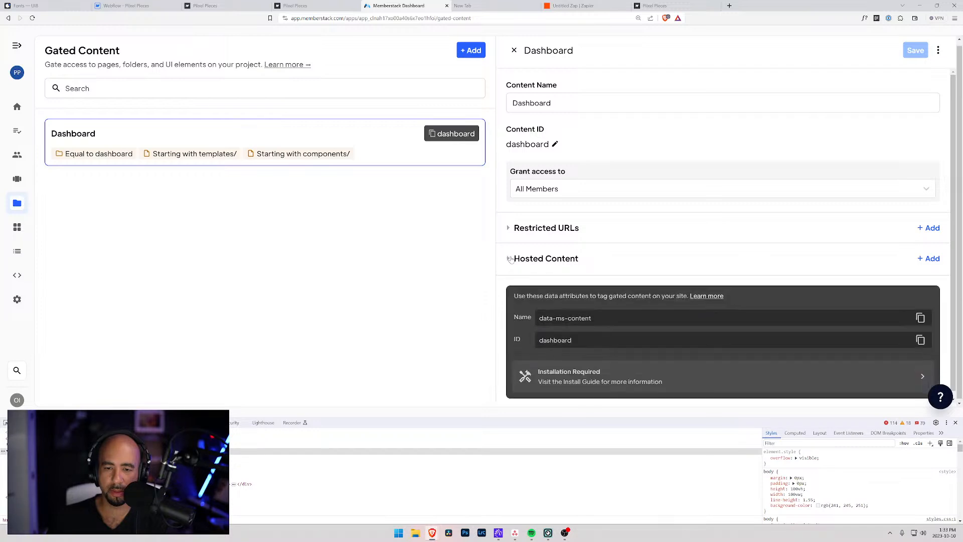
{"action": "left_click", "coordinate": [514, 50]}
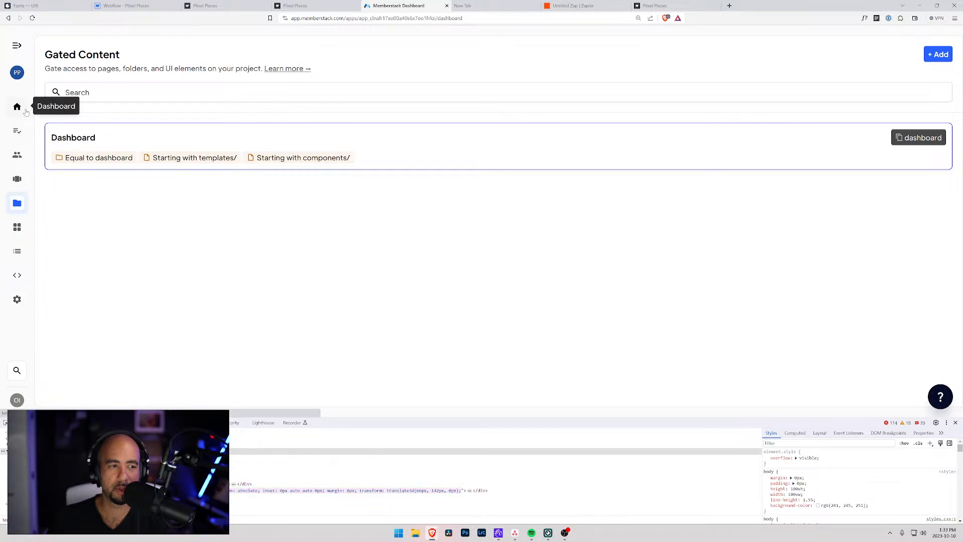
Open the Piixel Pieces Membership plan and review its redirects, including the default redirects help article.
{"action": "left_click", "coordinate": [25, 108]}
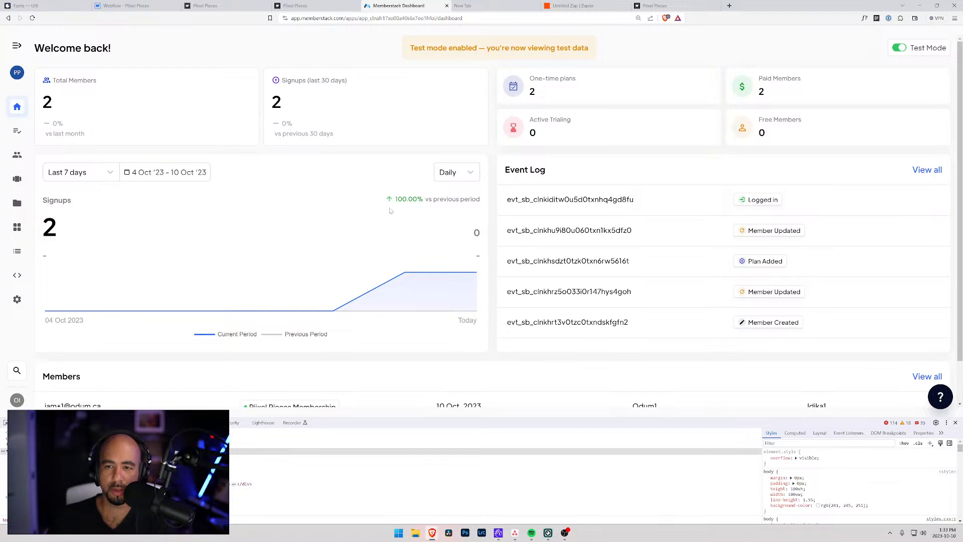
{"action": "scroll", "coordinate": [101, 201], "scroll_direction": "down", "scroll_amount": 1}
{"action": "scroll", "coordinate": [90, 251], "scroll_direction": "up", "scroll_amount": 1}
{"action": "scroll", "coordinate": [89, 251], "scroll_direction": "up", "scroll_amount": 1}
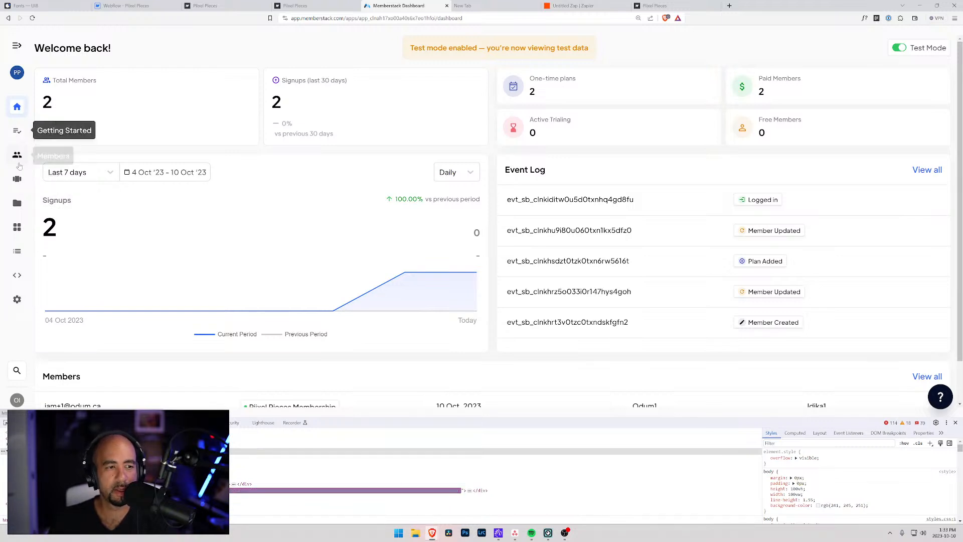
{"action": "left_click", "coordinate": [17, 180]}
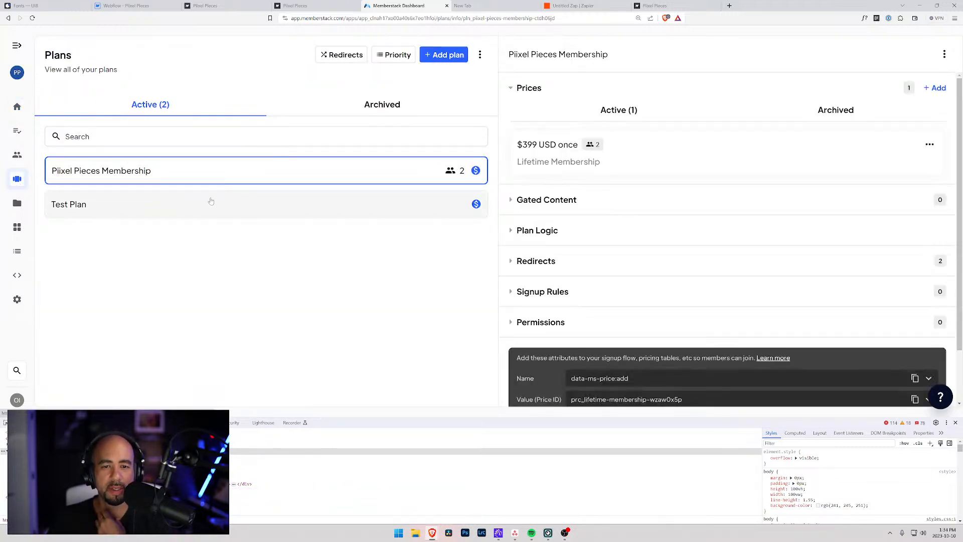
{"action": "left_click", "coordinate": [510, 229]}
{"action": "left_click", "coordinate": [513, 156]}
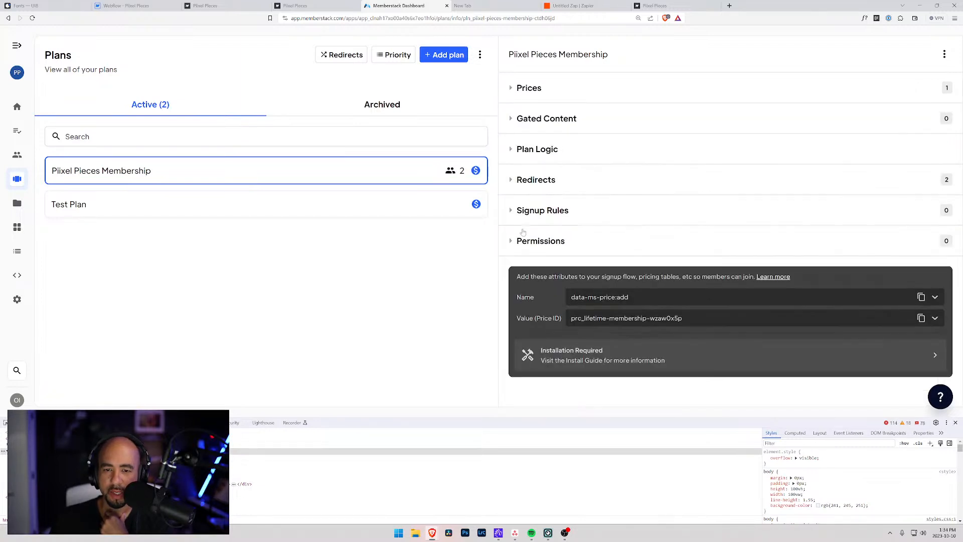
{"action": "left_click", "coordinate": [519, 186]}
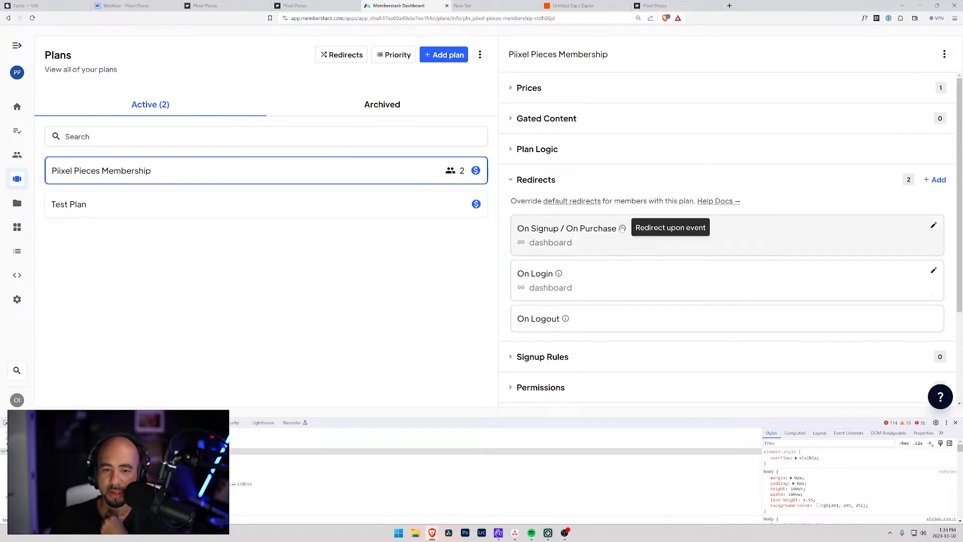
{"action": "left_click", "coordinate": [571, 203]}
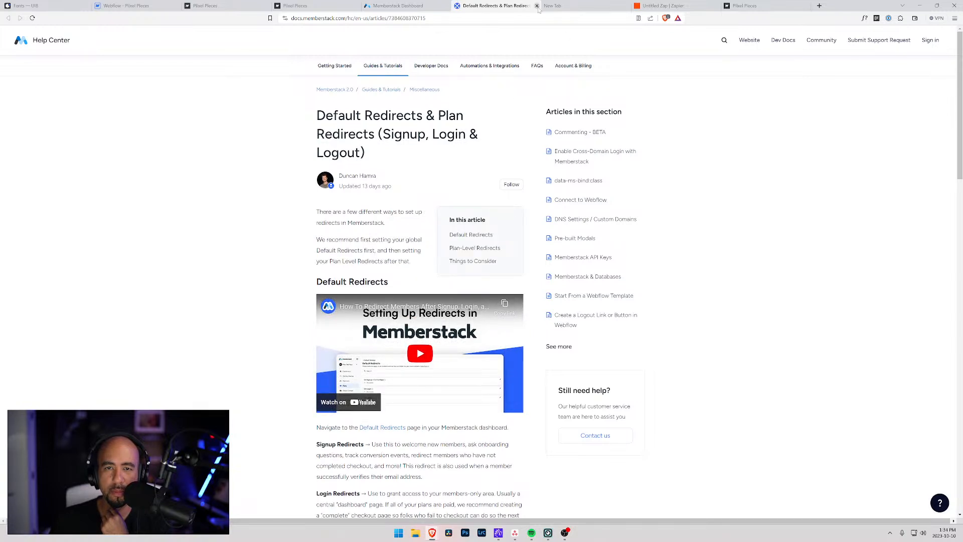
{"action": "left_click", "coordinate": [537, 5]}
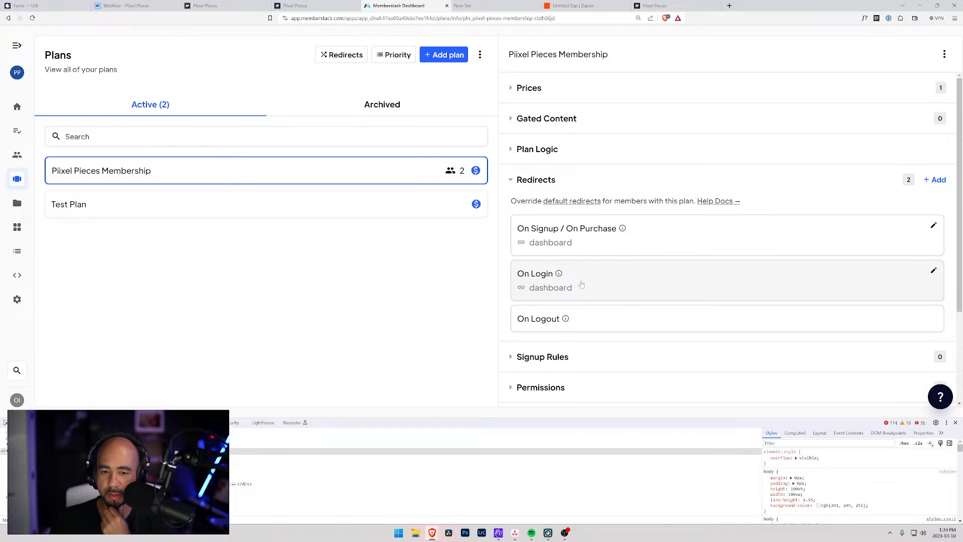
Review the plan's gated content and its unset purchased and cancelled Plan Logic rules.
{"action": "scroll", "coordinate": [581, 285], "scroll_direction": "down", "scroll_amount": 1}
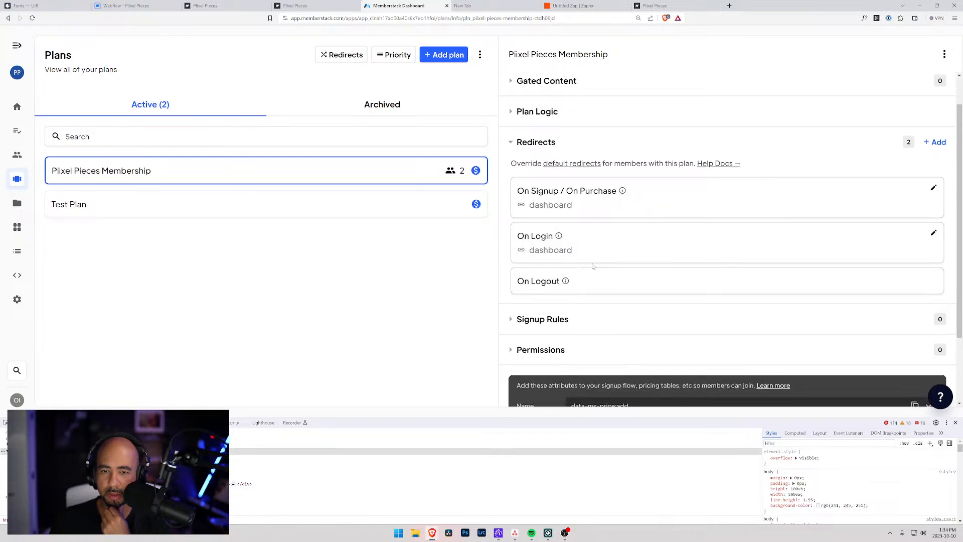
{"action": "left_click", "coordinate": [511, 144]}
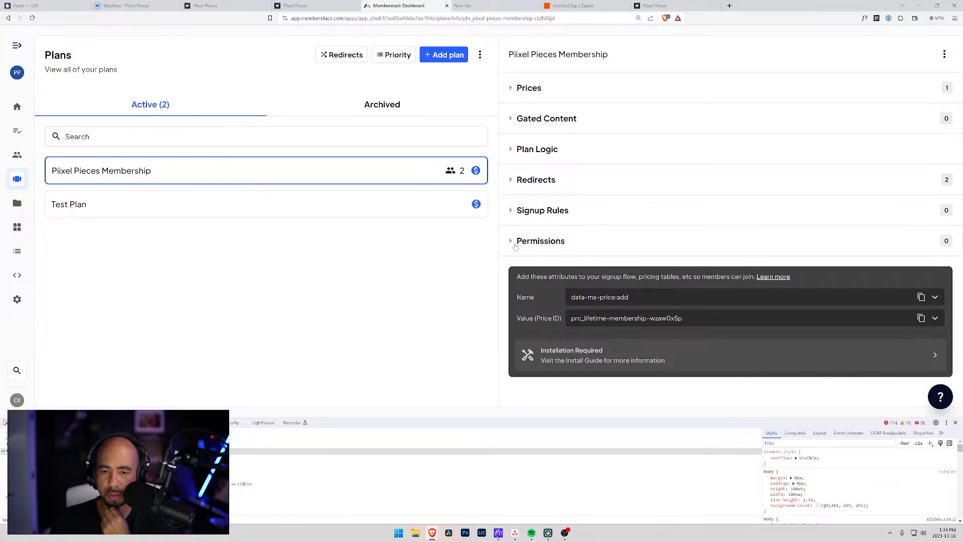
{"action": "left_click", "coordinate": [511, 121]}
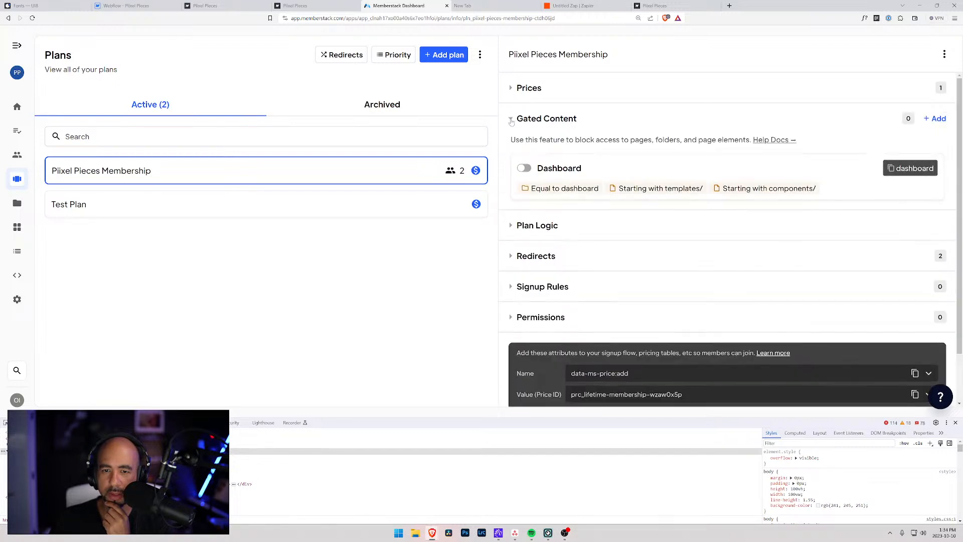
{"action": "left_click", "coordinate": [512, 121]}
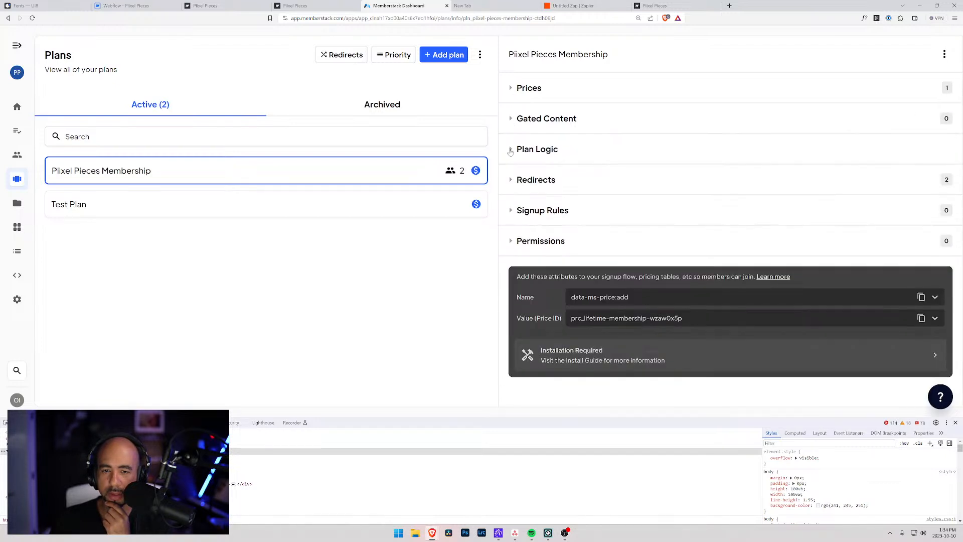
{"action": "left_click", "coordinate": [510, 151]}
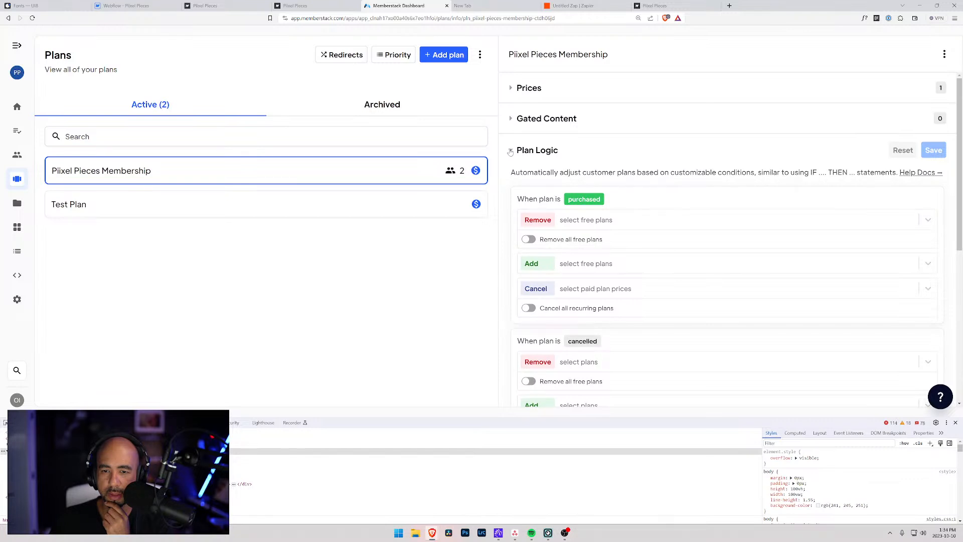
{"action": "scroll", "coordinate": [613, 301], "scroll_direction": "down", "scroll_amount": 3}
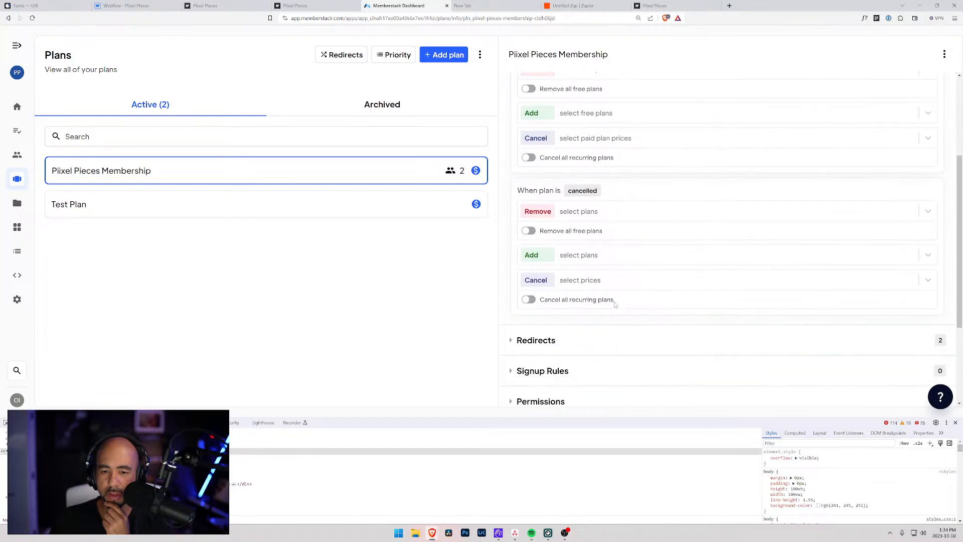
{"action": "scroll", "coordinate": [613, 301], "scroll_direction": "up", "scroll_amount": 3}
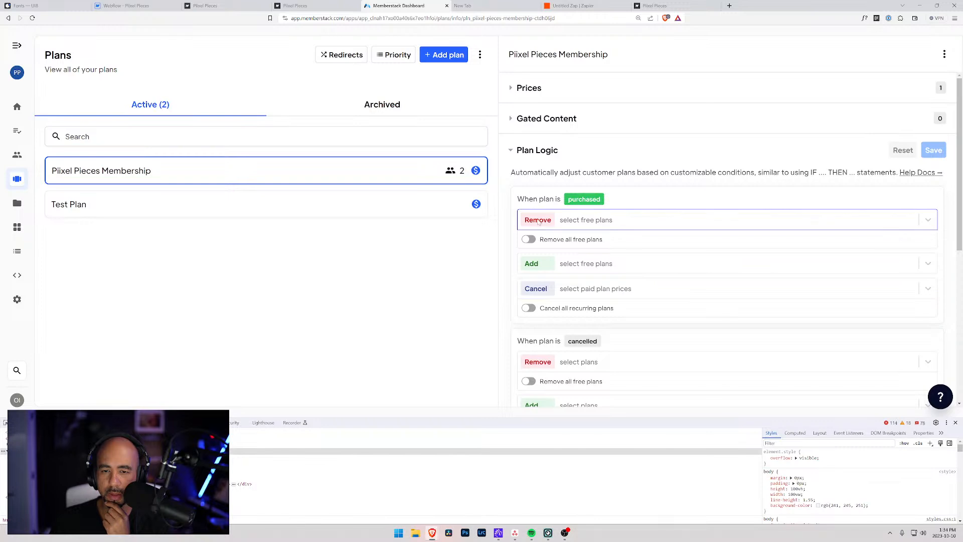
{"action": "left_click", "coordinate": [511, 150]}
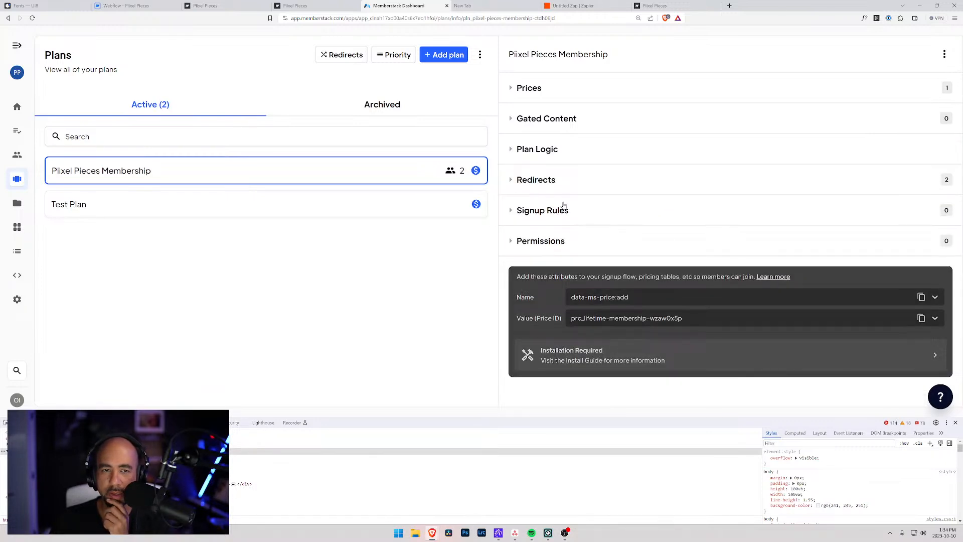
In Default Redirects, change On Login and then On Signup / On Purchase to /dashboard, saving each.
{"action": "left_click", "coordinate": [331, 55]}
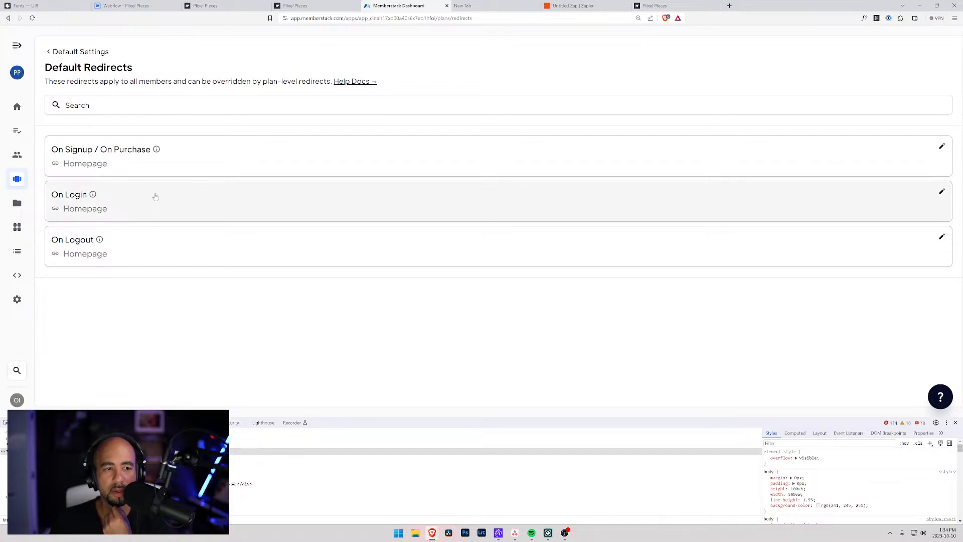
{"action": "left_click", "coordinate": [118, 205]}
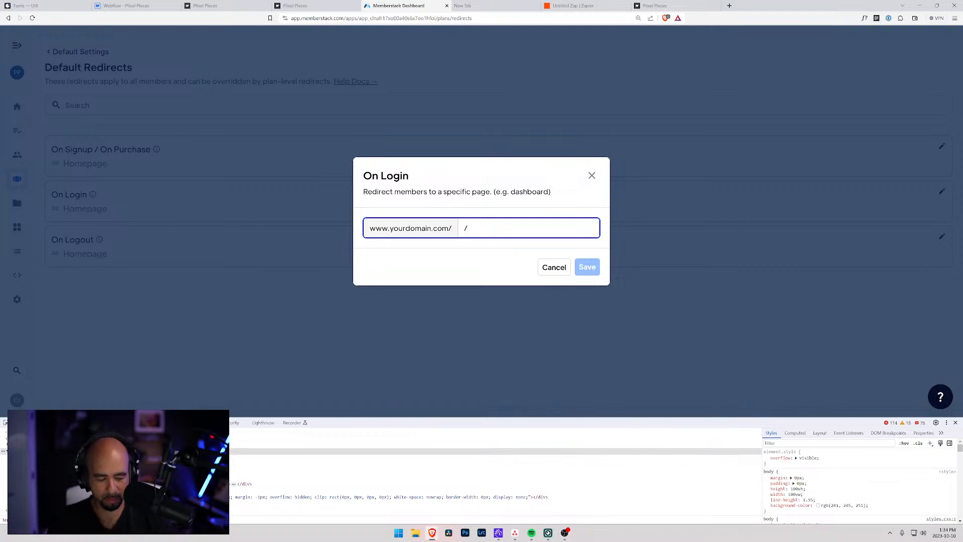
{"action": "type", "text": "dashboard"}
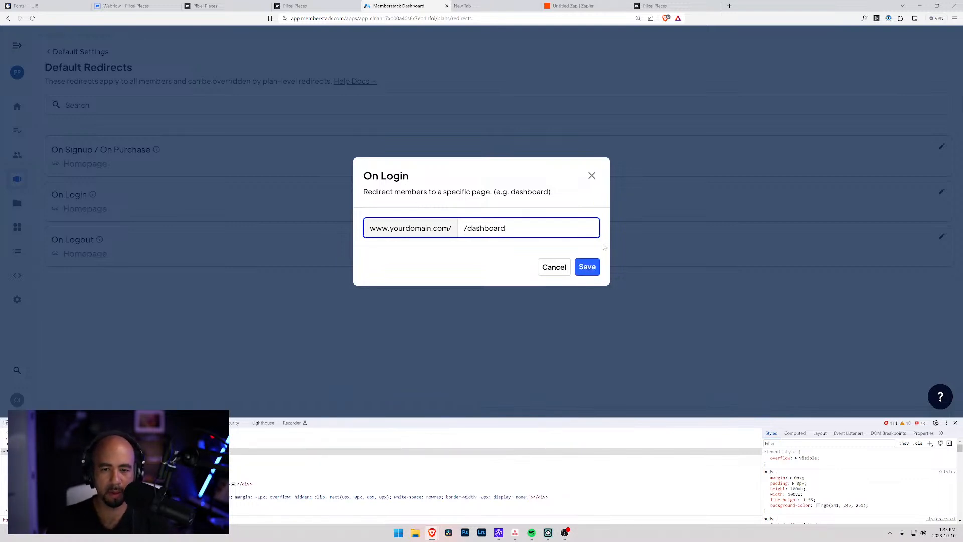
{"action": "left_click", "coordinate": [589, 269]}
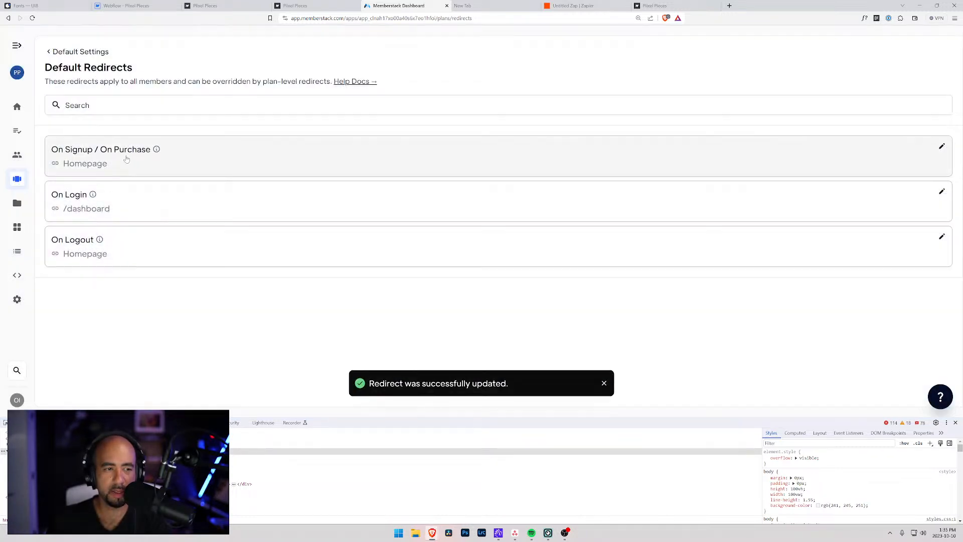
{"action": "left_click", "coordinate": [208, 161]}
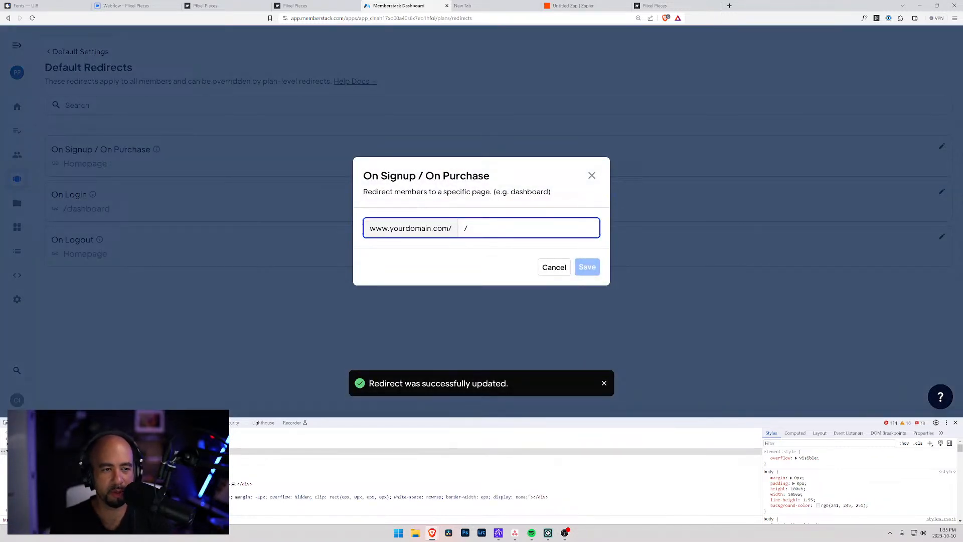
{"action": "type", "text": "dashboard"}
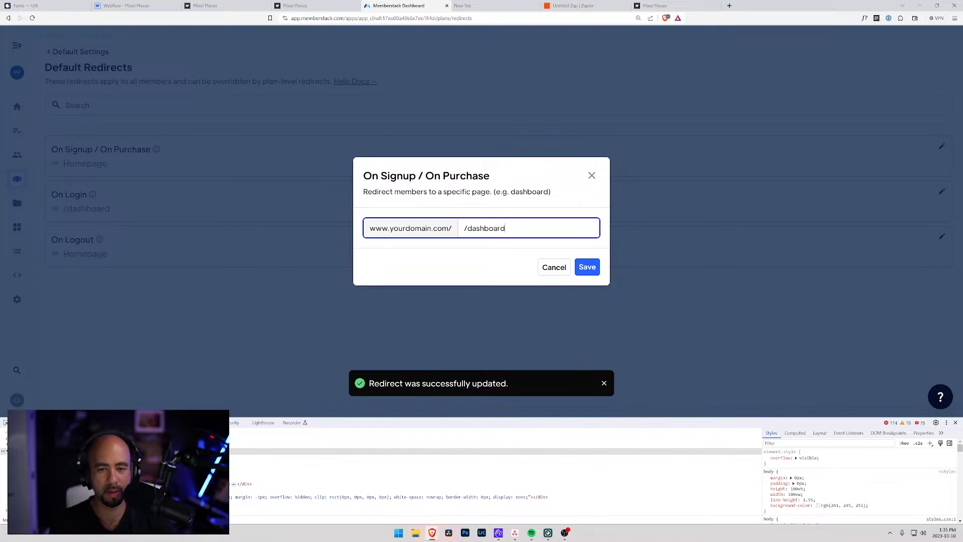
{"action": "left_click", "coordinate": [590, 267]}
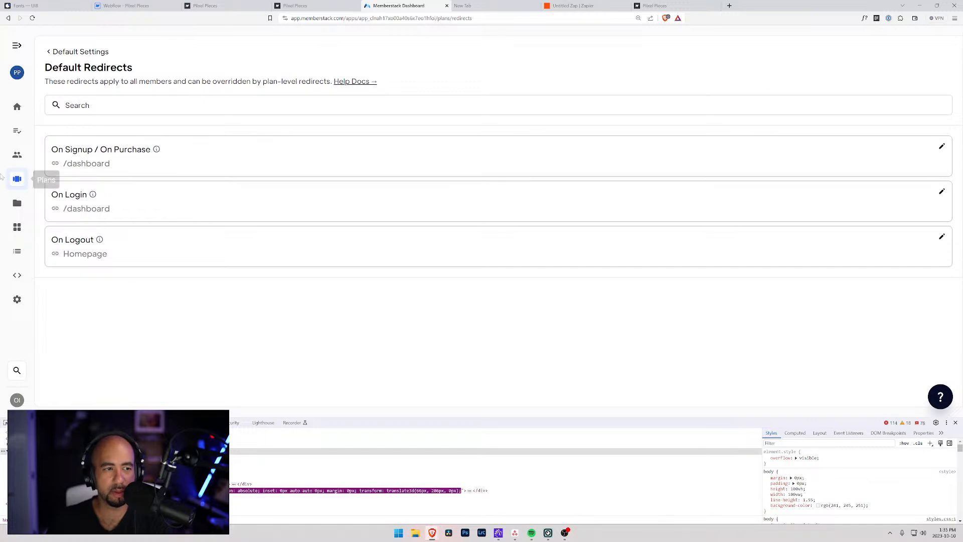
Review the Piixel Pieces Membership redirects and the Test Plan details in Memberstack's plans list.
{"action": "left_click", "coordinate": [78, 51]}
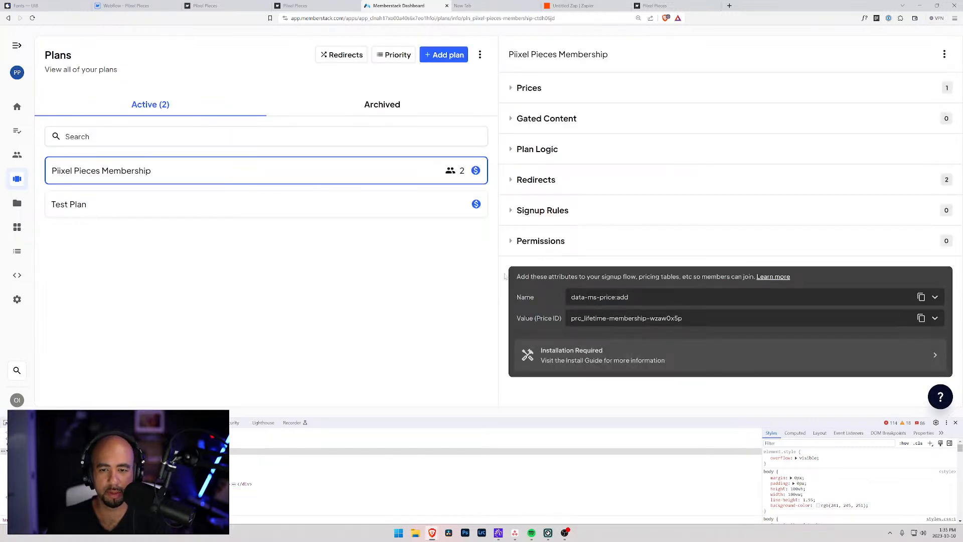
{"action": "left_click", "coordinate": [511, 180]}
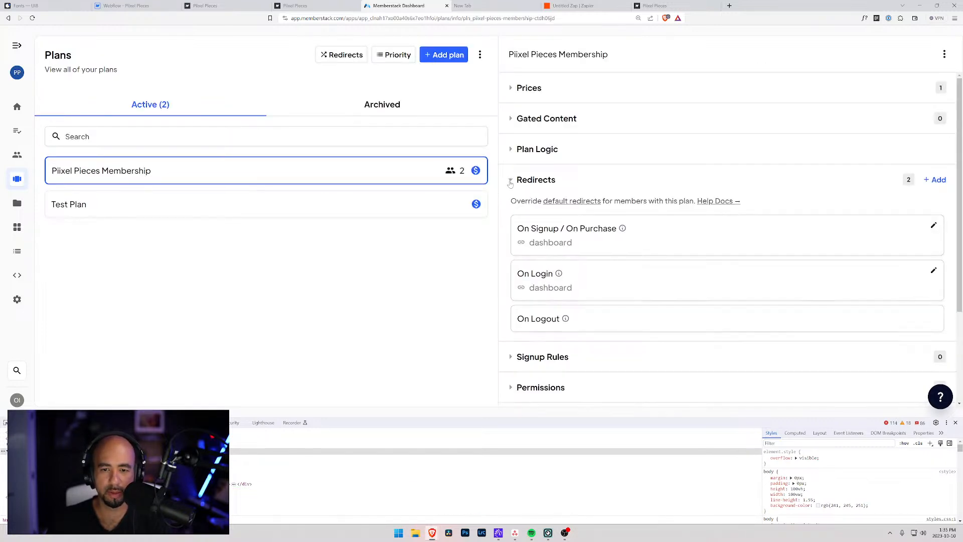
{"action": "left_click", "coordinate": [511, 180]}
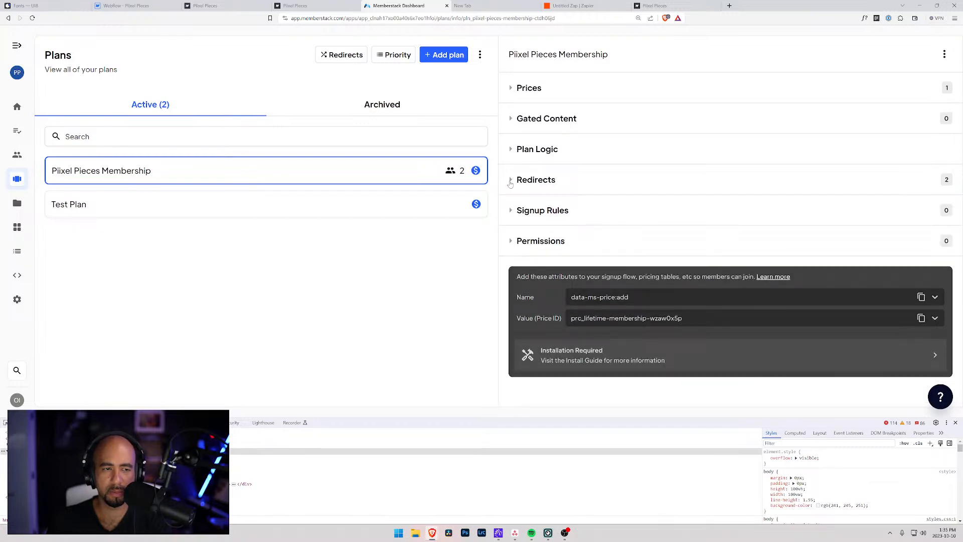
{"action": "left_click", "coordinate": [360, 203]}
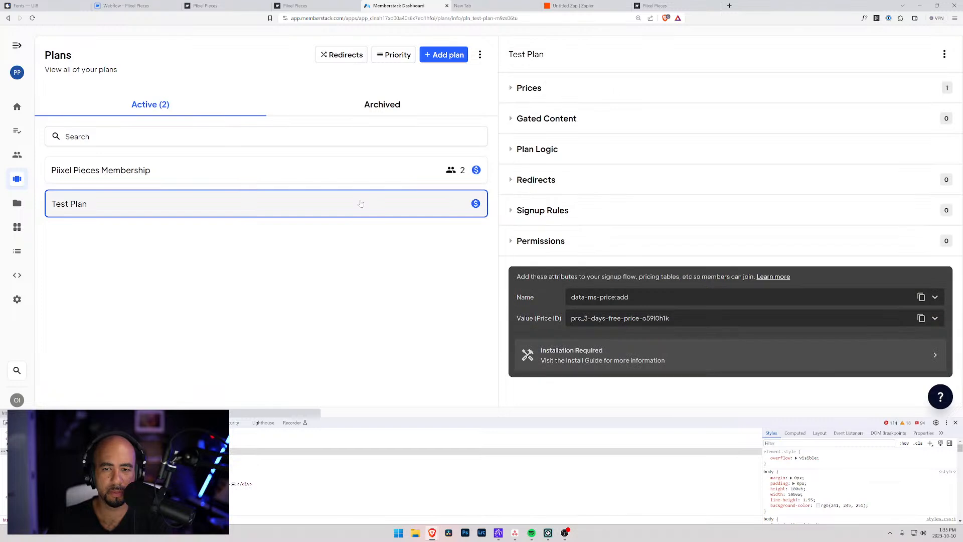
{"action": "left_click", "coordinate": [354, 173]}
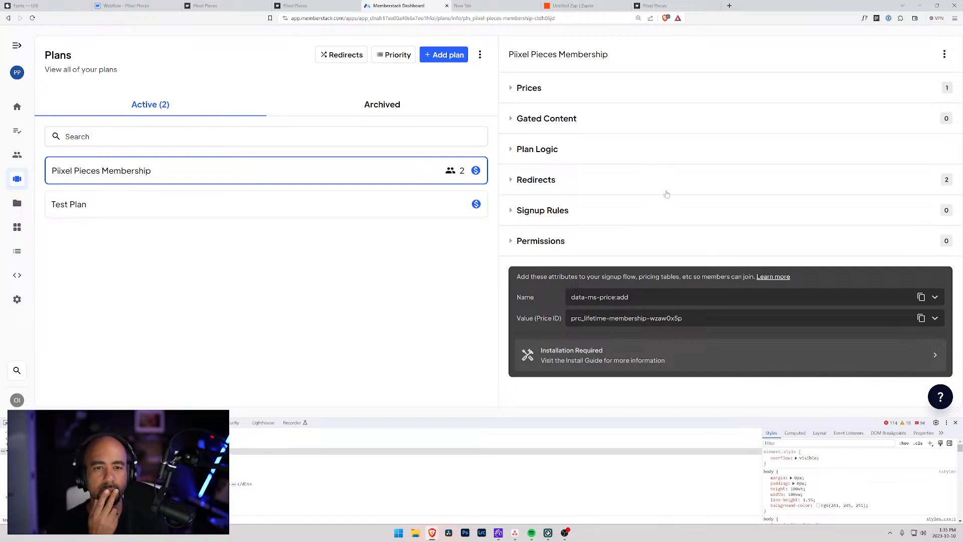
Confirm the plan priority keeps Piixel Pieces Membership above Test Plan, then switch to a new browser tab.
{"action": "left_click", "coordinate": [387, 50]}
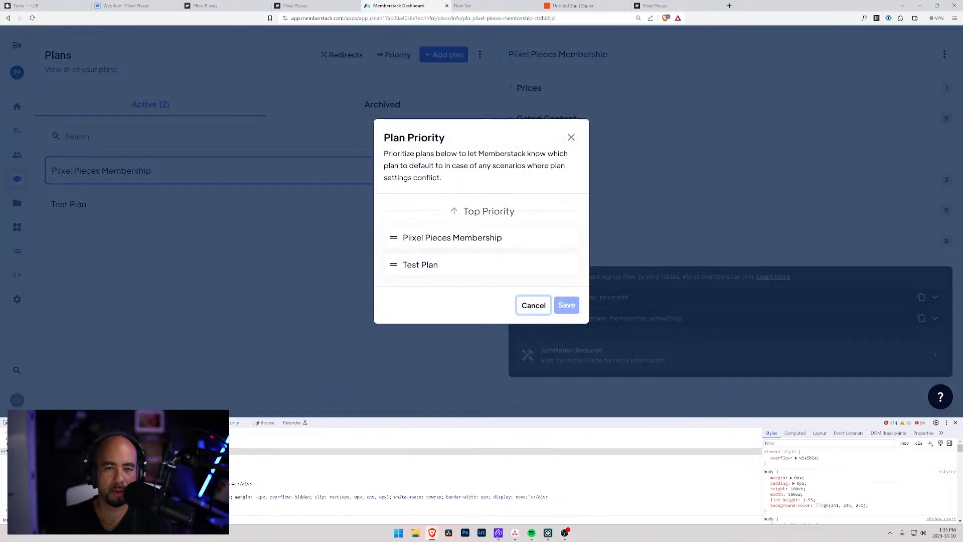
{"action": "left_click", "coordinate": [570, 137]}
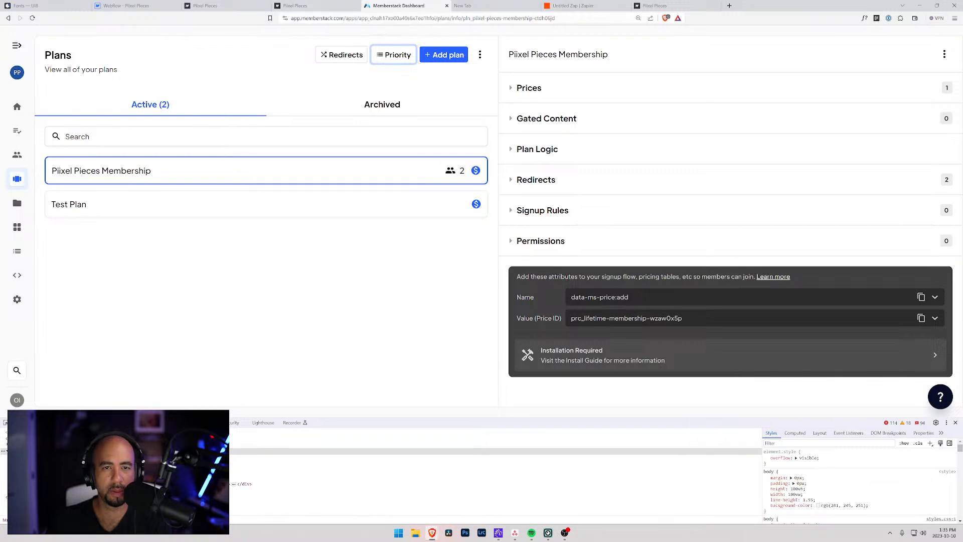
{"action": "left_click", "coordinate": [489, 7]}
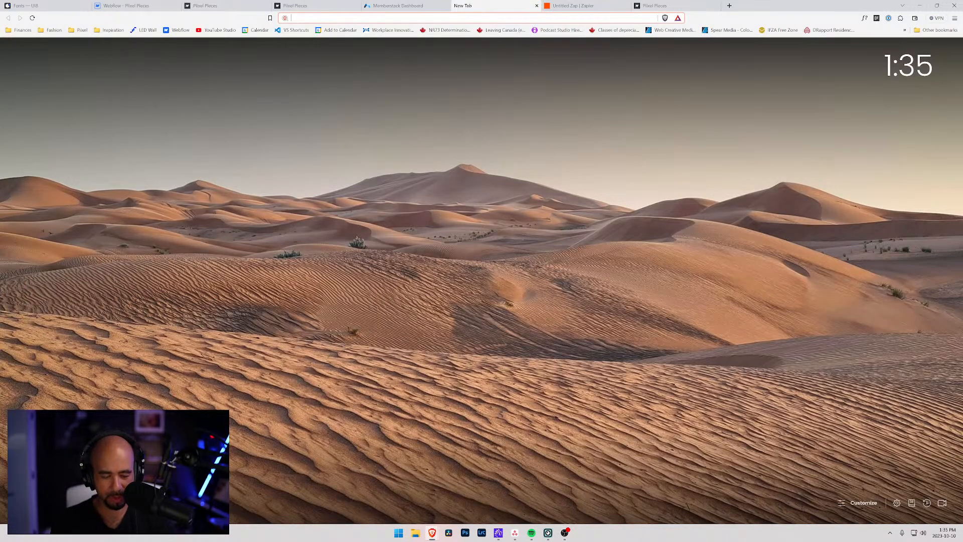
Search the web for 'memberstack redirect from page if logged in'.
{"action": "type", "text": "memberstack "}
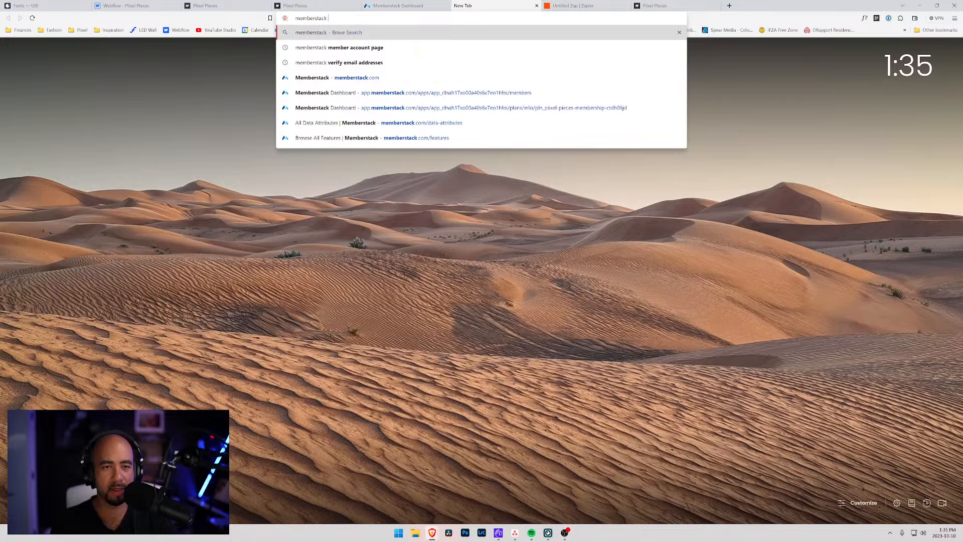
{"action": "type", "text": "redire"}
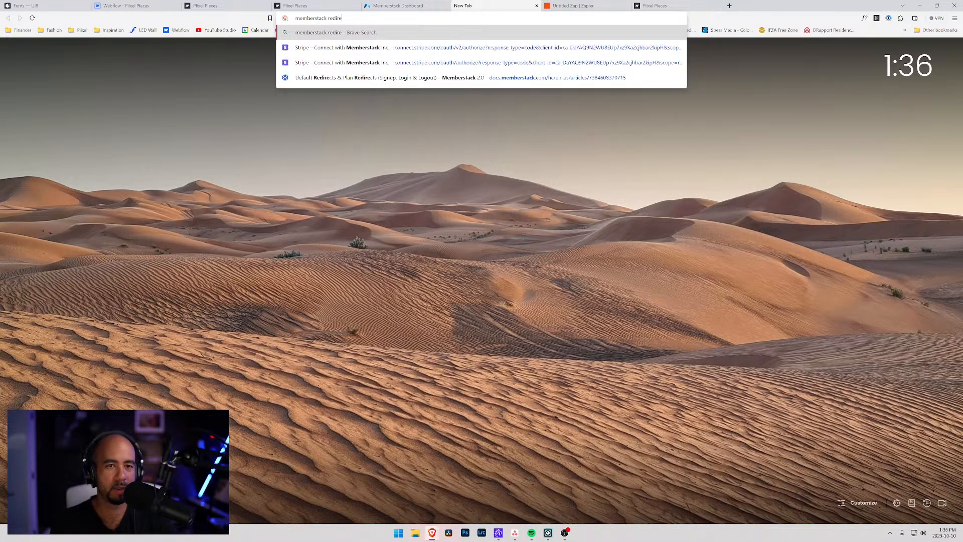
{"action": "type", "text": "ct from p"}
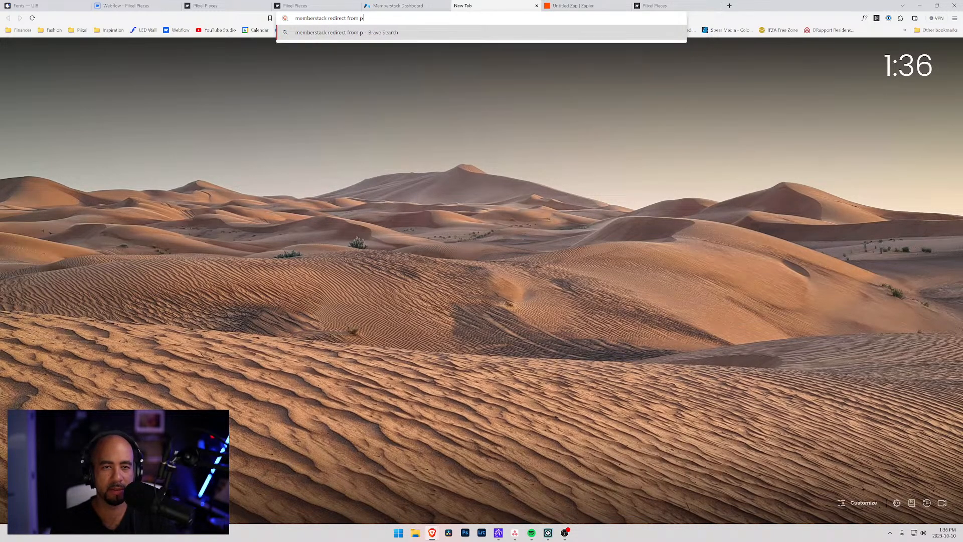
{"action": "type", "text": "age if logged in"}
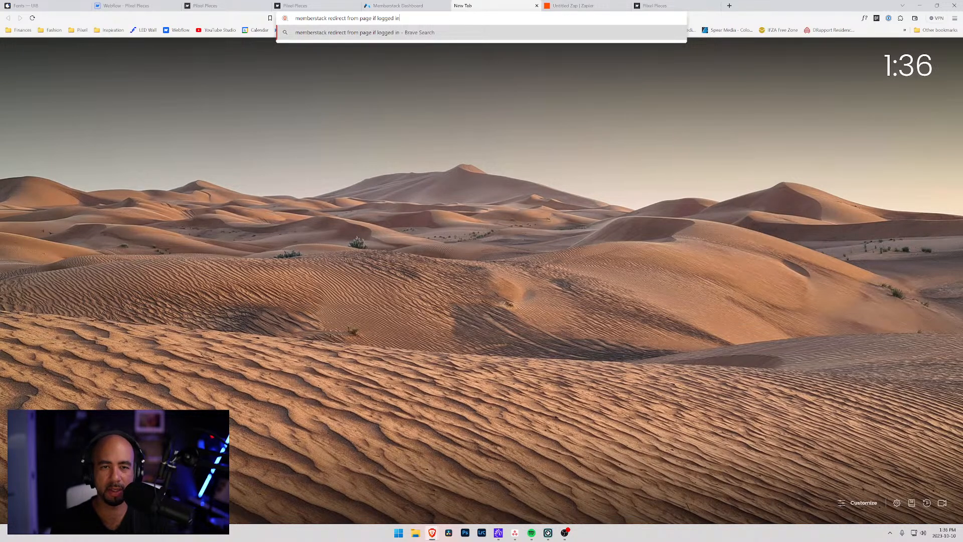
{"action": "key", "text": "Return"}
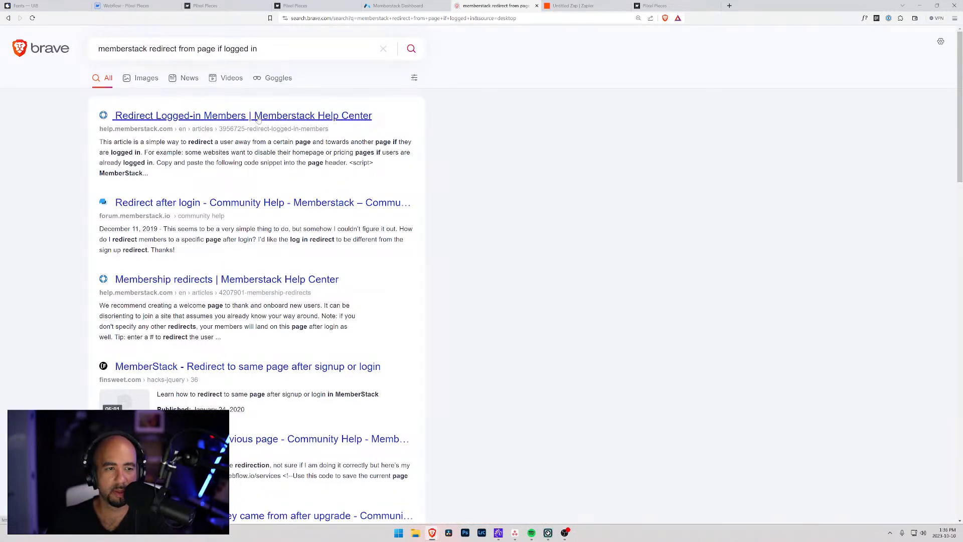
Open the updated [Code] Redirect Logged-in Members help article and copy its full redirect script.
{"action": "left_click", "coordinate": [258, 117]}
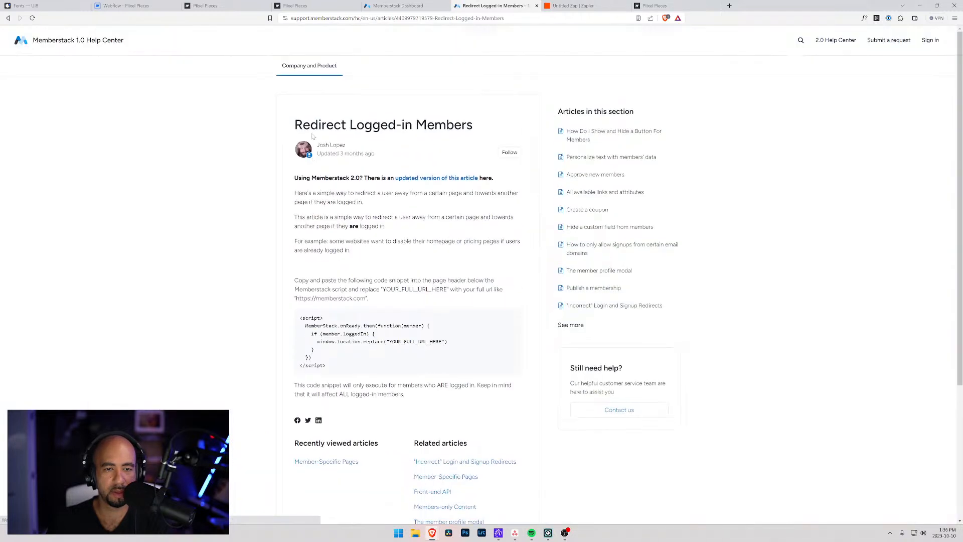
{"action": "left_click", "coordinate": [433, 179]}
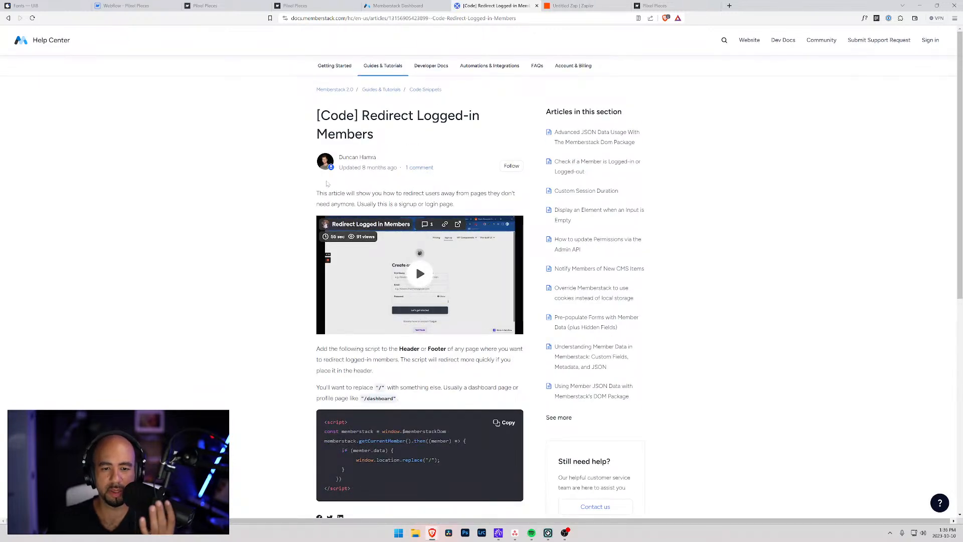
{"action": "scroll", "coordinate": [312, 228], "scroll_direction": "down", "scroll_amount": 2}
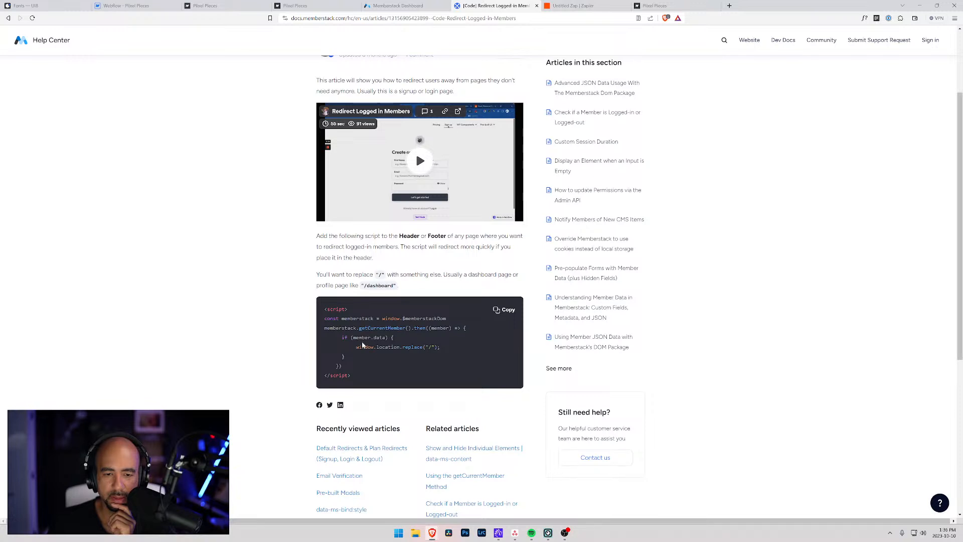
{"action": "scroll", "coordinate": [363, 345], "scroll_direction": "down", "scroll_amount": 1}
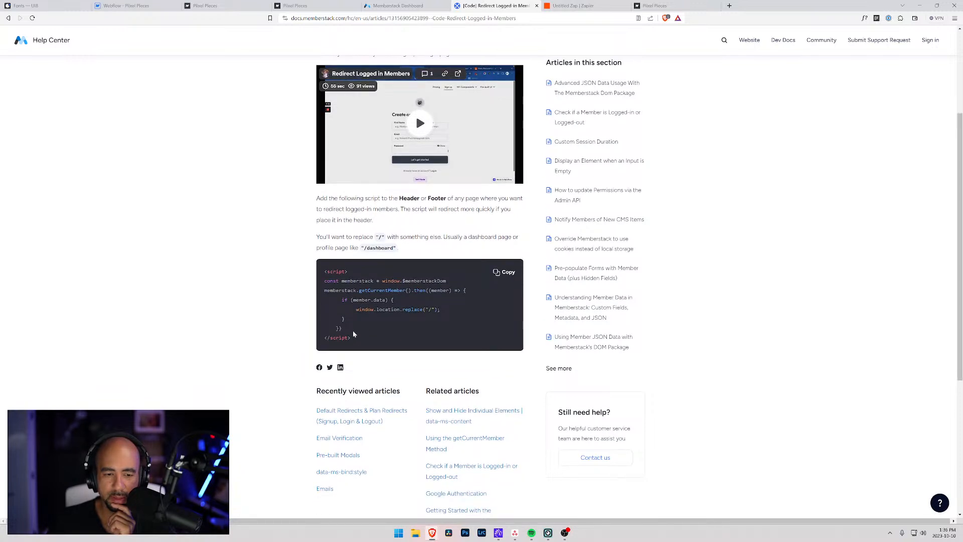
{"action": "left_click_drag", "start_coordinate": [359, 338], "coordinate": [318, 276]}
{"action": "key", "text": "ctrl+c"}
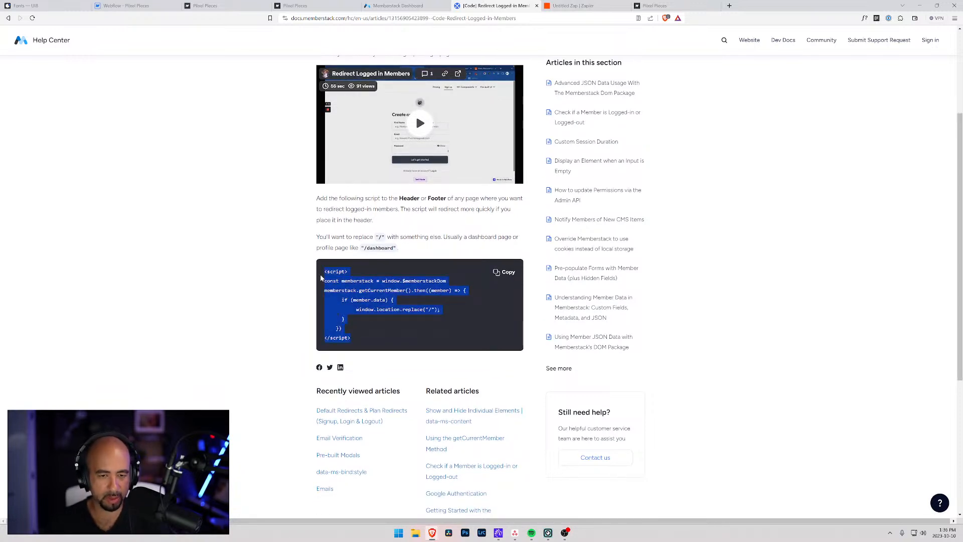
{"action": "scroll", "coordinate": [300, 274], "scroll_direction": "down", "scroll_amount": 3}
{"action": "scroll", "coordinate": [275, 267], "scroll_direction": "up", "scroll_amount": 6}
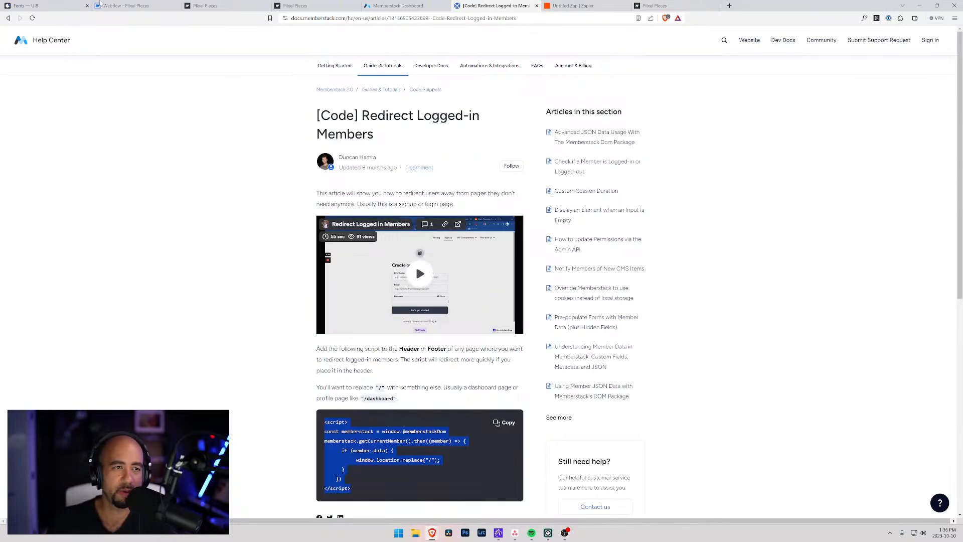
{"action": "left_click", "coordinate": [130, 6]}
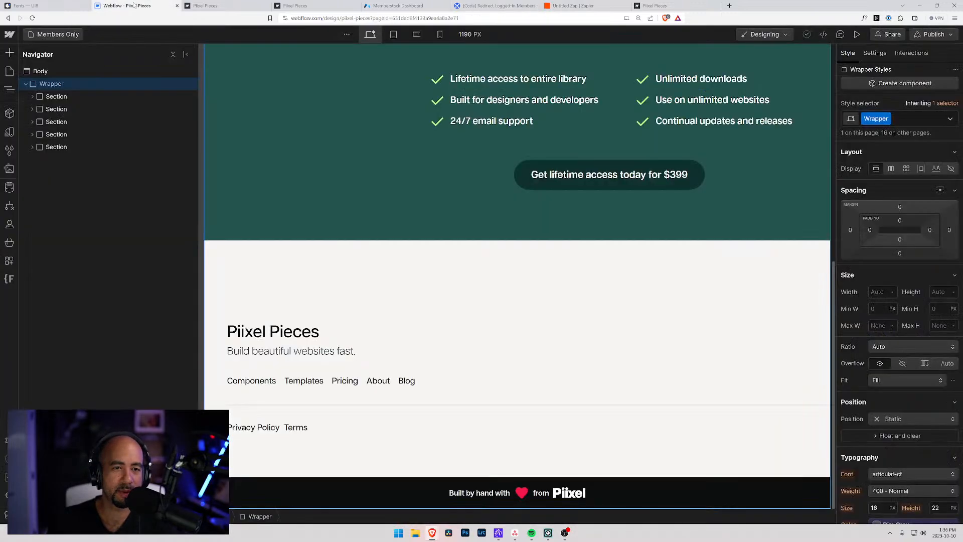
Show the Home page on the Webflow canvas.
{"action": "left_click", "coordinate": [32, 34]}
{"action": "left_click", "coordinate": [71, 113]}
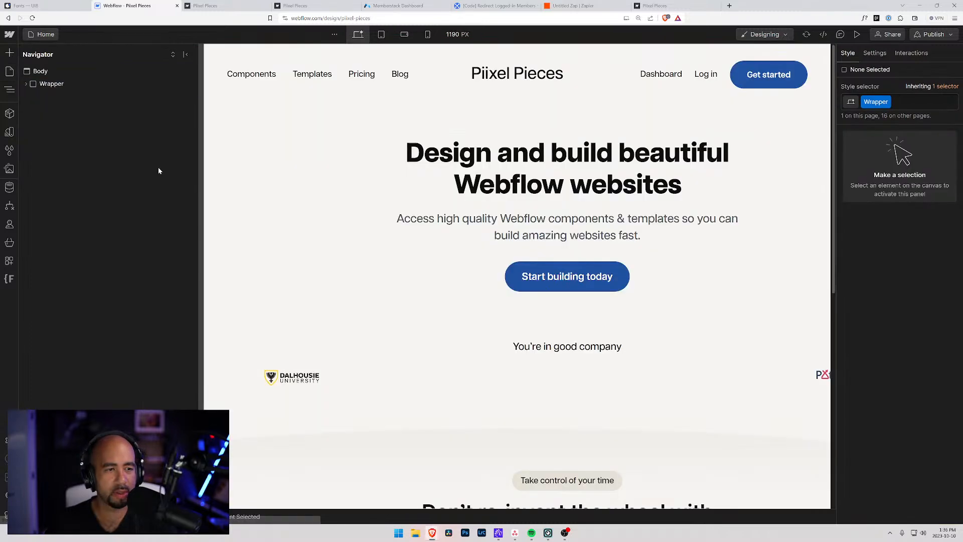
{"action": "scroll", "coordinate": [270, 167], "scroll_direction": "down", "scroll_amount": 15}
{"action": "scroll", "coordinate": [221, 208], "scroll_direction": "up", "scroll_amount": 1}
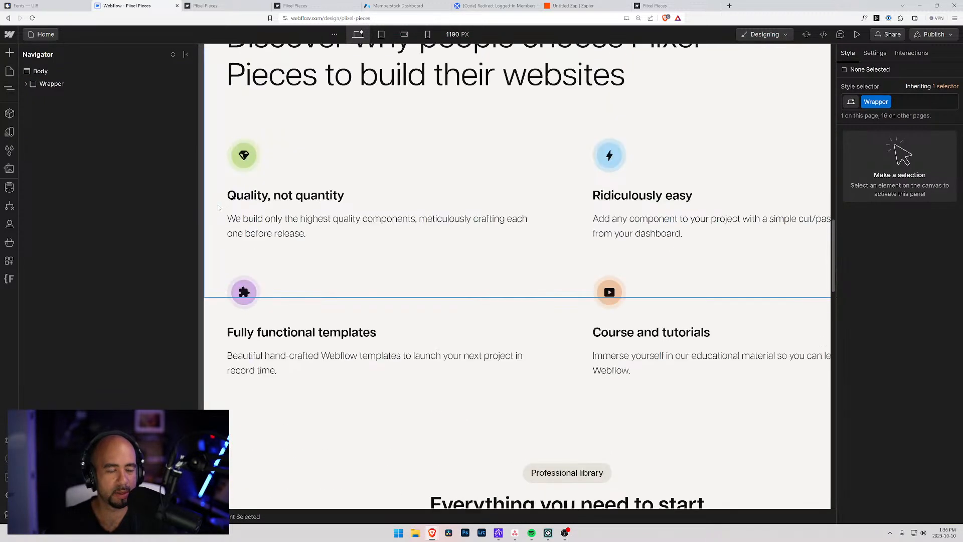
{"action": "scroll", "coordinate": [221, 208], "scroll_direction": "up", "scroll_amount": 15}
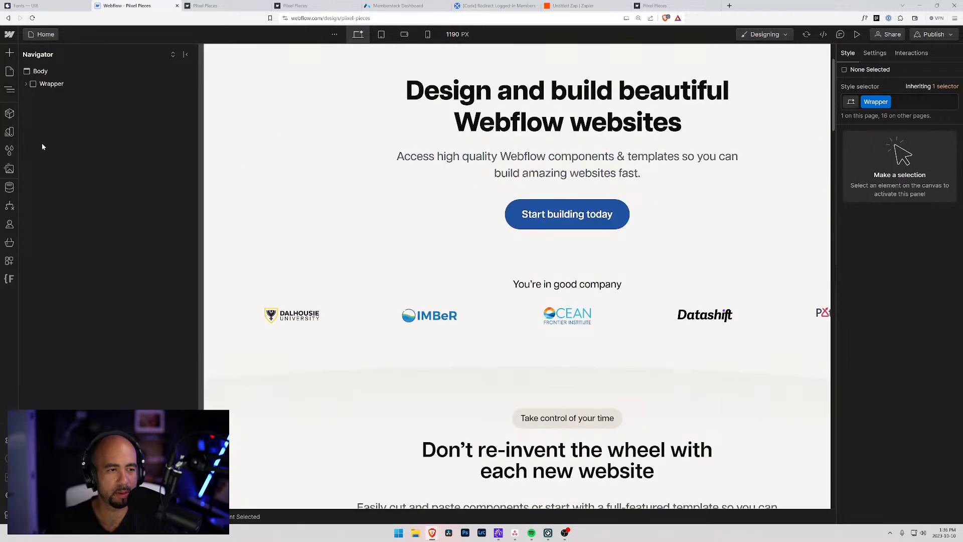
Paste the redirect script into Home's head code, change its path to /dashboard, and save.
{"action": "left_click", "coordinate": [37, 35]}
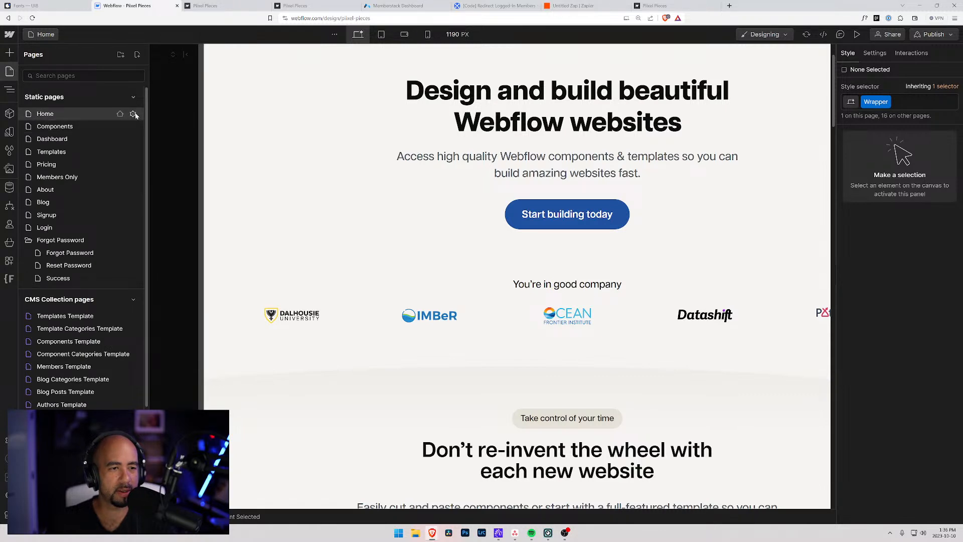
{"action": "left_click", "coordinate": [133, 115]}
{"action": "scroll", "coordinate": [187, 259], "scroll_direction": "down", "scroll_amount": 15}
{"action": "left_click", "coordinate": [187, 186]}
{"action": "key", "text": "ctrl+v"}
{"action": "left_click", "coordinate": [298, 218]}
{"action": "type", "text": "dashboard"}
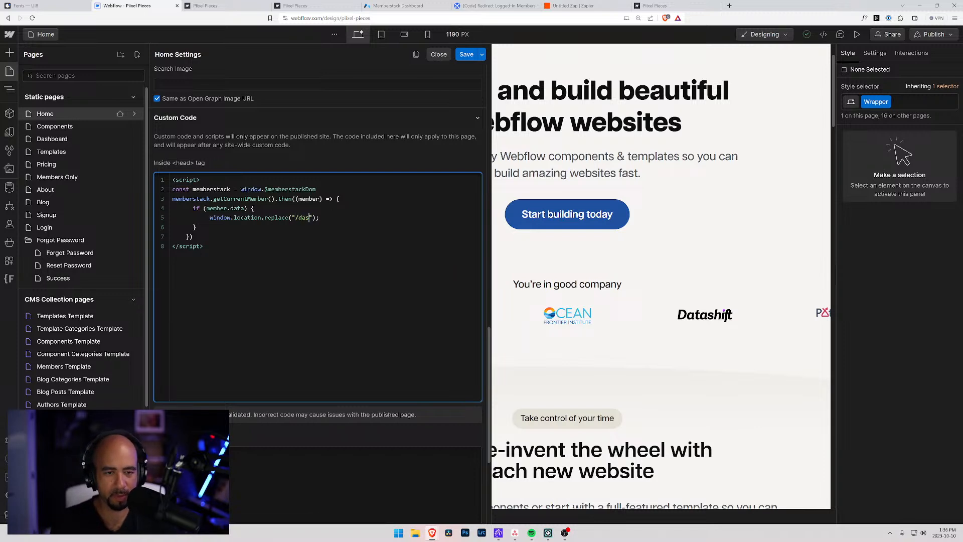
{"action": "key", "text": "ctrl+a"}
{"action": "key", "text": "ctrl+c"}
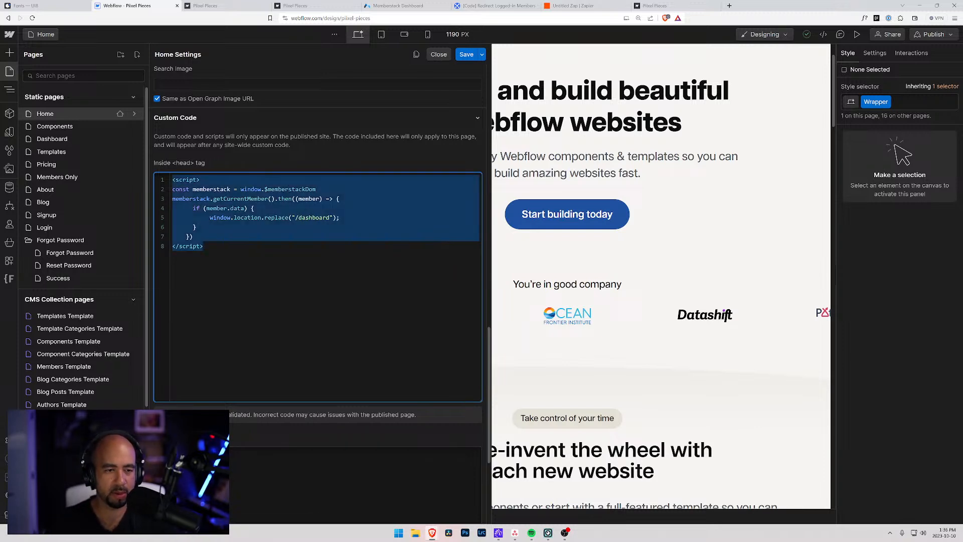
{"action": "left_click", "coordinate": [466, 54]}
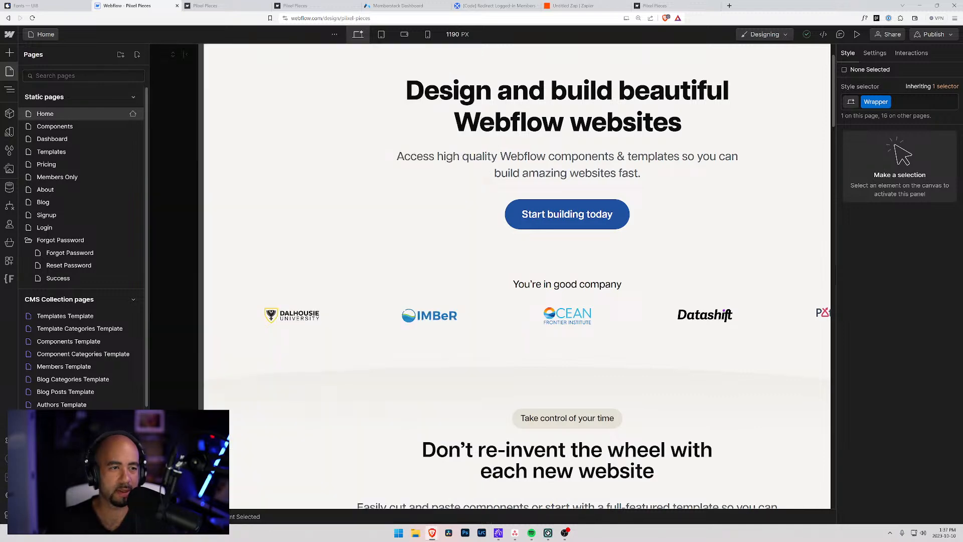
Paste the /dashboard redirect script into the Components page's head code and save.
{"action": "left_click", "coordinate": [133, 127]}
{"action": "scroll", "coordinate": [214, 319], "scroll_direction": "down", "scroll_amount": 5}
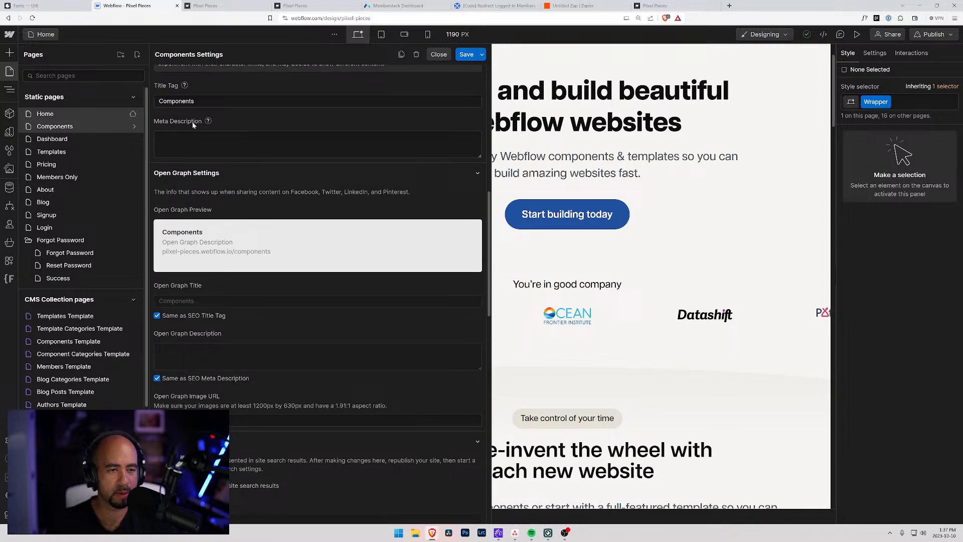
{"action": "scroll", "coordinate": [179, 273], "scroll_direction": "down", "scroll_amount": 8}
{"action": "left_click", "coordinate": [188, 339]}
{"action": "key", "text": "ctrl+v"}
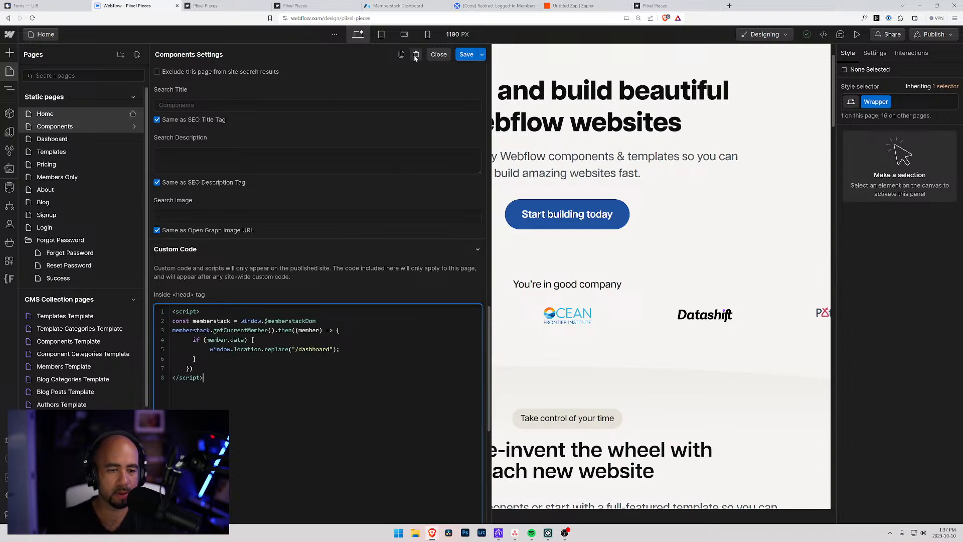
{"action": "left_click", "coordinate": [467, 54]}
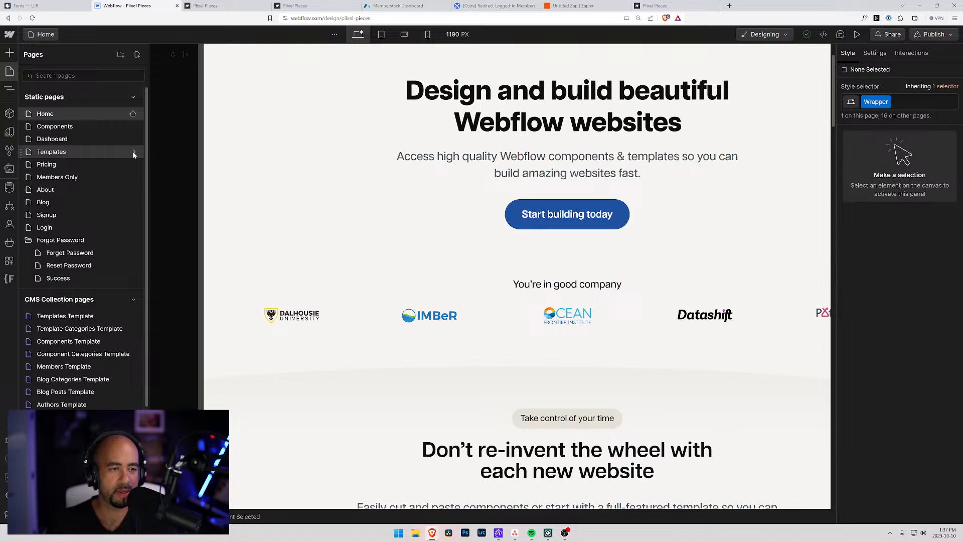
Paste the /dashboard redirect script into the Templates page's head code and save.
{"action": "left_click", "coordinate": [134, 152]}
{"action": "scroll", "coordinate": [219, 292], "scroll_direction": "down", "scroll_amount": 6}
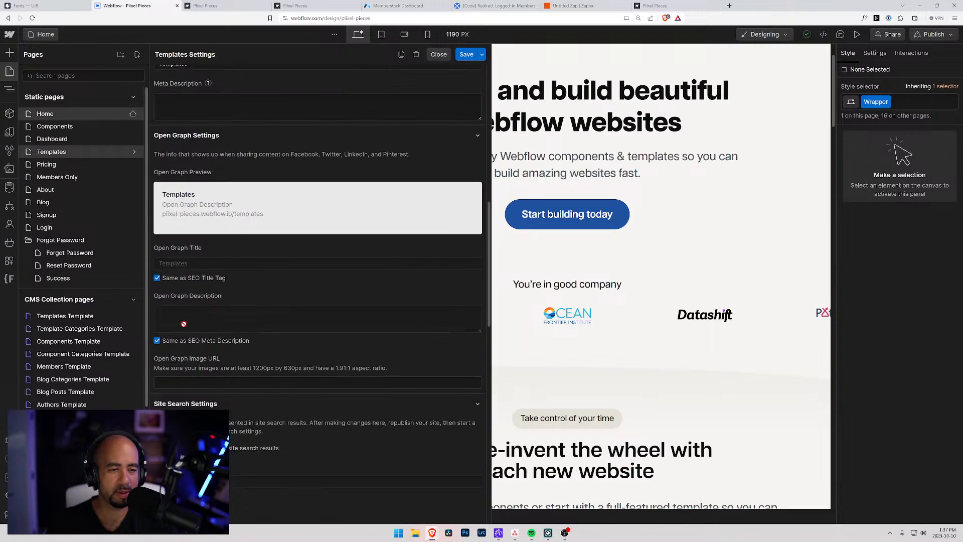
{"action": "scroll", "coordinate": [188, 321], "scroll_direction": "down", "scroll_amount": 5}
{"action": "key", "text": "ctrl+v"}
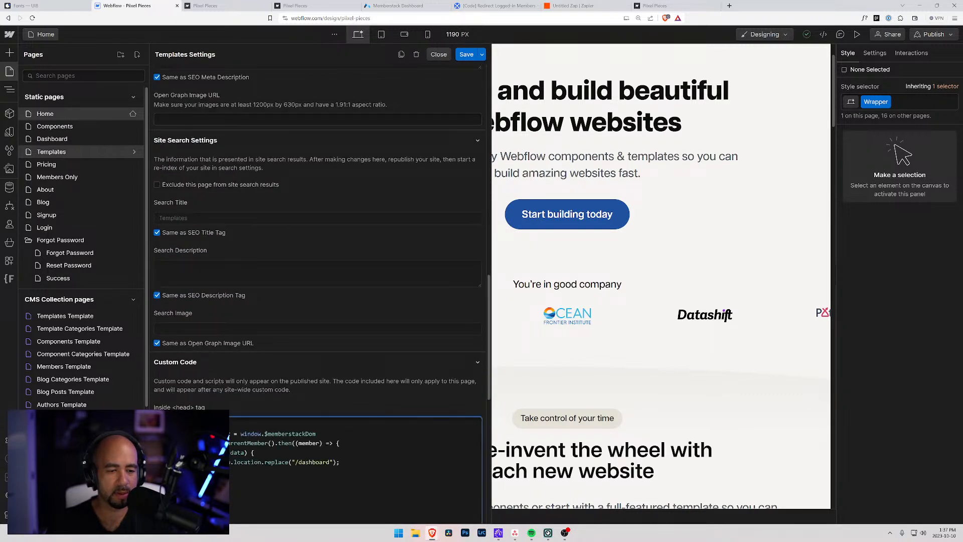
{"action": "scroll", "coordinate": [264, 375], "scroll_direction": "down", "scroll_amount": 3}
{"action": "left_click", "coordinate": [466, 54]}
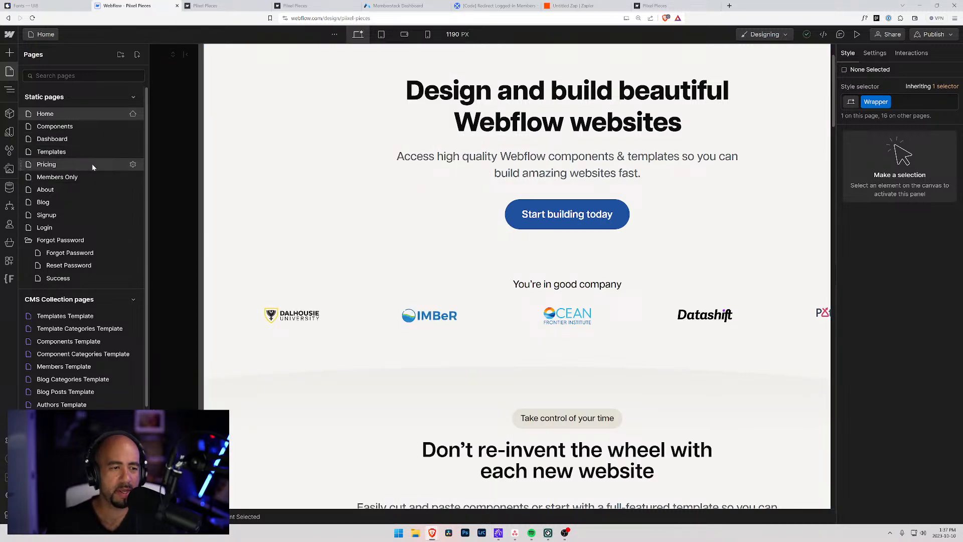
Paste the /dashboard redirect script into the Pricing page's head code and save.
{"action": "left_click", "coordinate": [133, 165]}
{"action": "scroll", "coordinate": [240, 244], "scroll_direction": "down", "scroll_amount": 10}
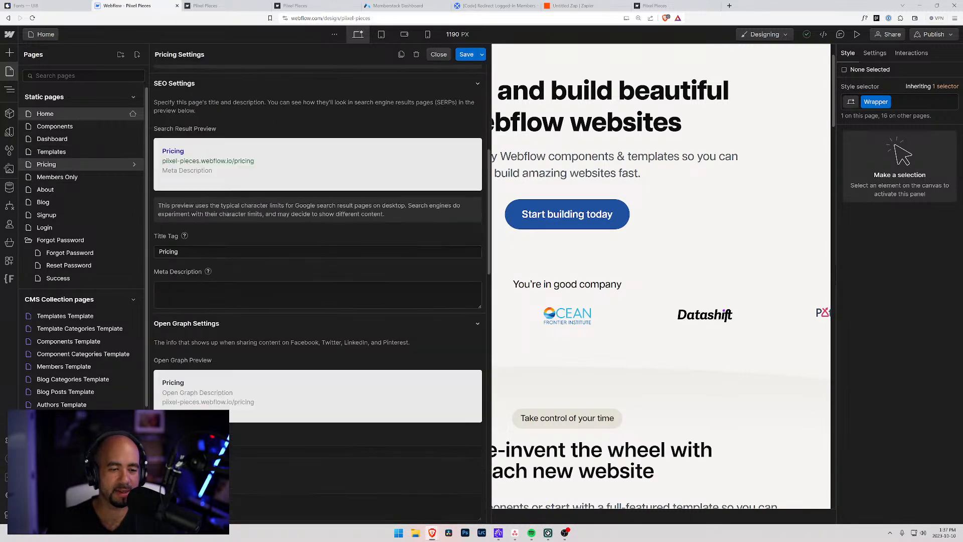
{"action": "scroll", "coordinate": [233, 258], "scroll_direction": "down", "scroll_amount": 5}
{"action": "left_click", "coordinate": [195, 155]}
{"action": "key", "text": "ctrl+v"}
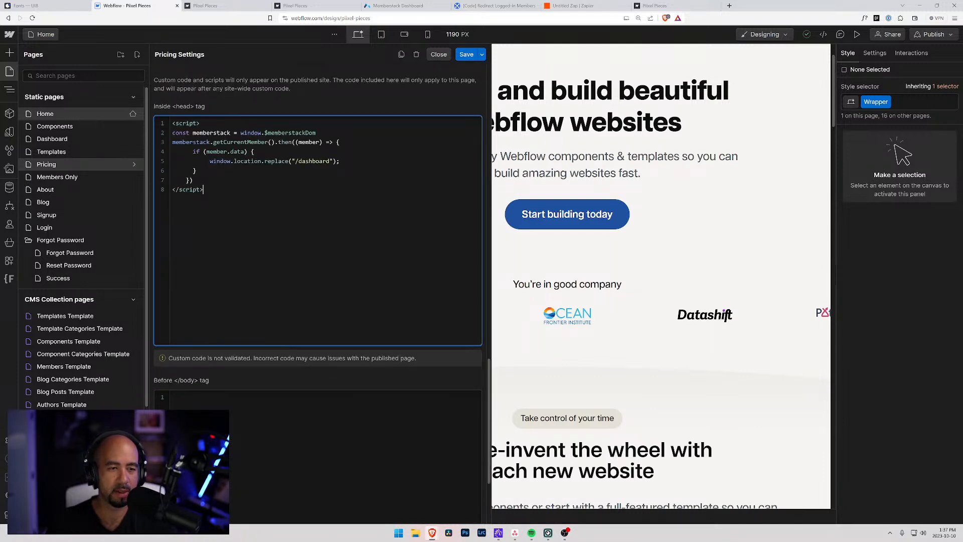
{"action": "left_click", "coordinate": [466, 55]}
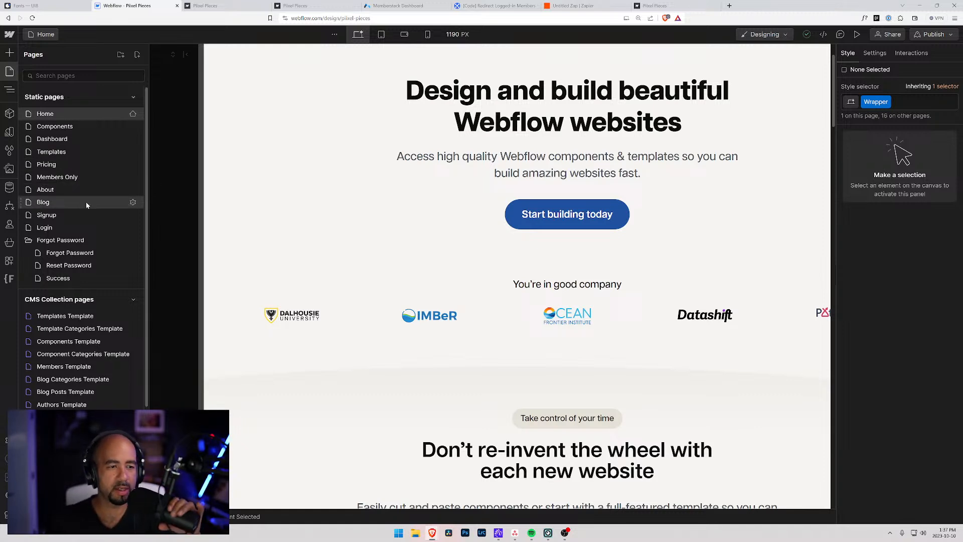
Paste the /dashboard redirect script into the Signup page's head code and save.
{"action": "left_click", "coordinate": [133, 215]}
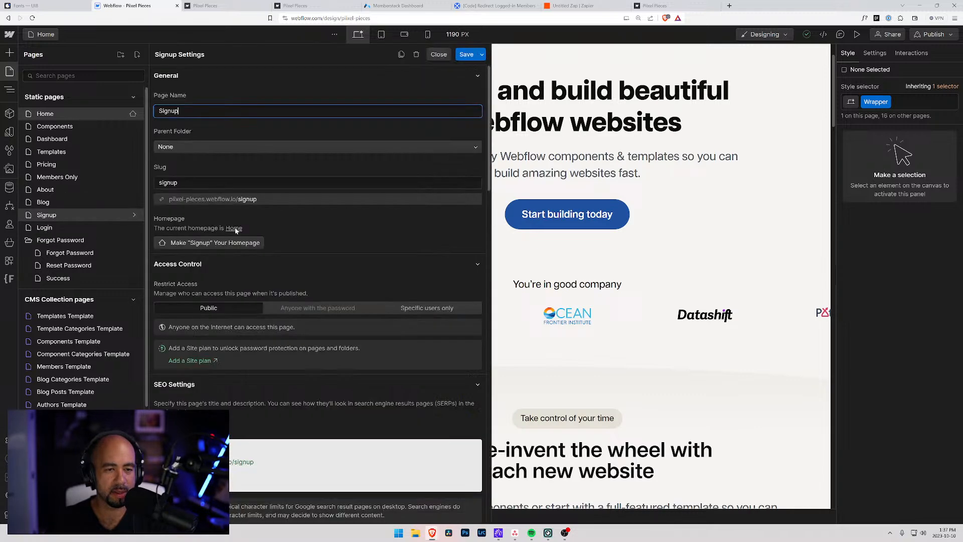
{"action": "scroll", "coordinate": [239, 294], "scroll_direction": "down", "scroll_amount": 15}
{"action": "scroll", "coordinate": [215, 295], "scroll_direction": "down", "scroll_amount": 2}
{"action": "left_click", "coordinate": [201, 168]}
{"action": "key", "text": "ctrl+v"}
{"action": "left_click", "coordinate": [472, 53]}
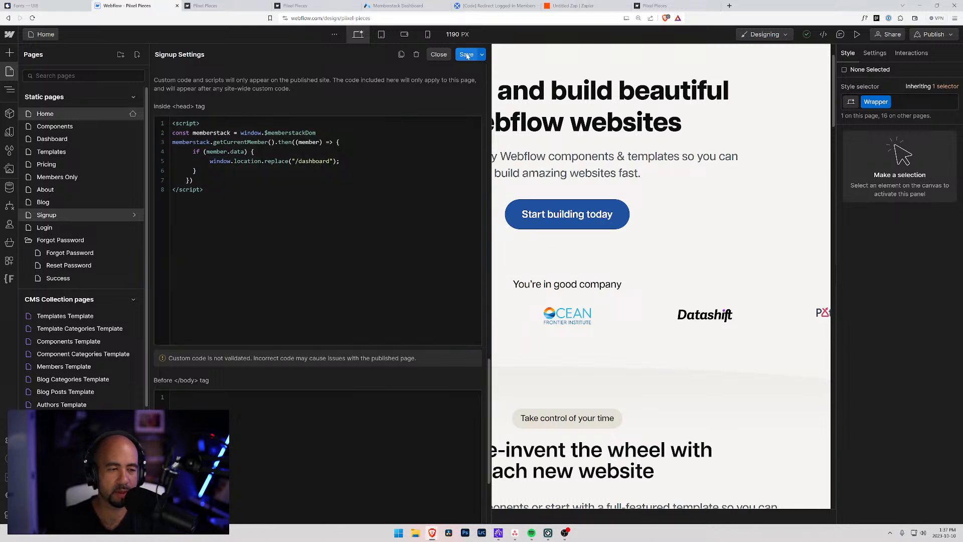
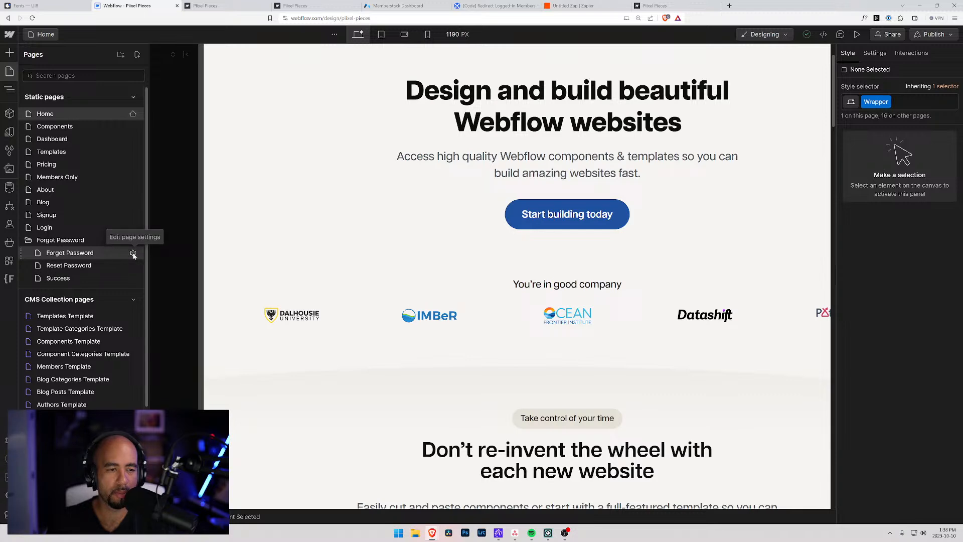
Review the Forgot Password page settings, then check the live site tab.
{"action": "left_click", "coordinate": [133, 253]}
{"action": "scroll", "coordinate": [232, 281], "scroll_direction": "down", "scroll_amount": 9}
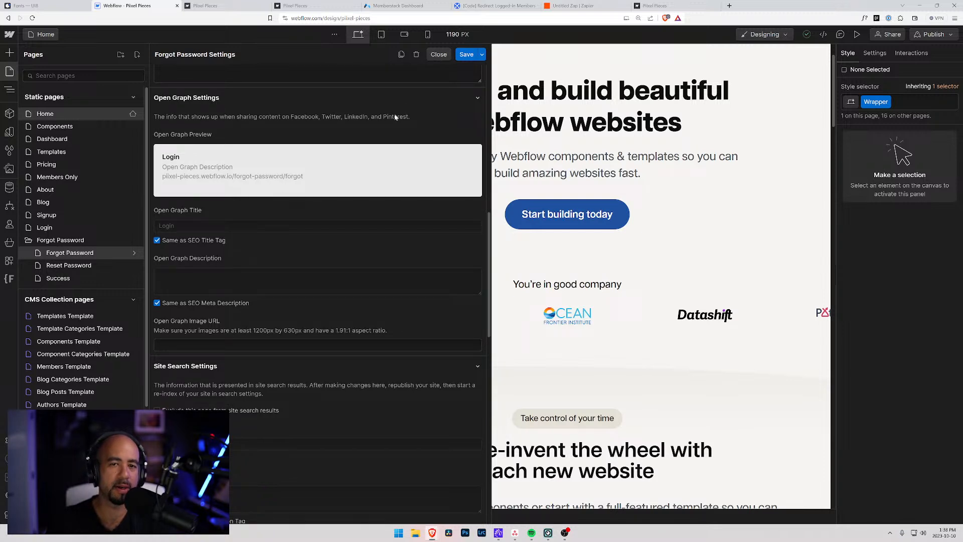
{"action": "left_click", "coordinate": [438, 54]}
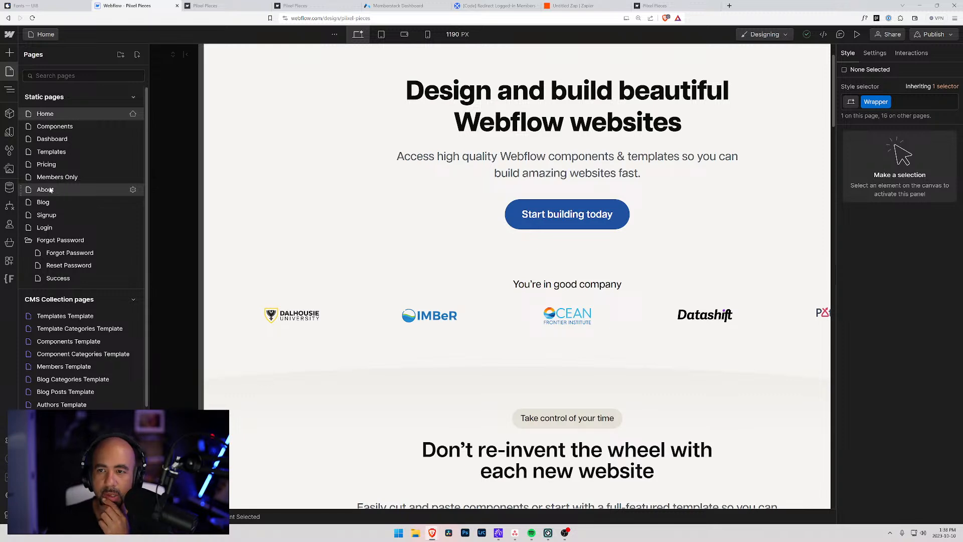
{"action": "left_click", "coordinate": [204, 6]}
{"action": "left_click", "coordinate": [65, 510]}
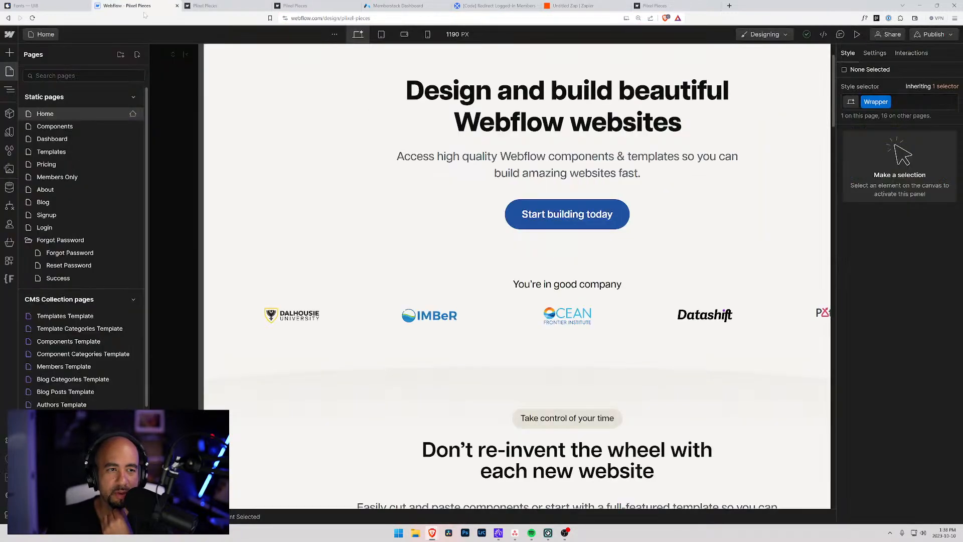
Back in the Designer, open the Dashboard page with the Navigator showing.
{"action": "key", "text": "ctrl+shift+Tab"}
{"action": "scroll", "coordinate": [130, 405], "scroll_direction": "down", "scroll_amount": 3}
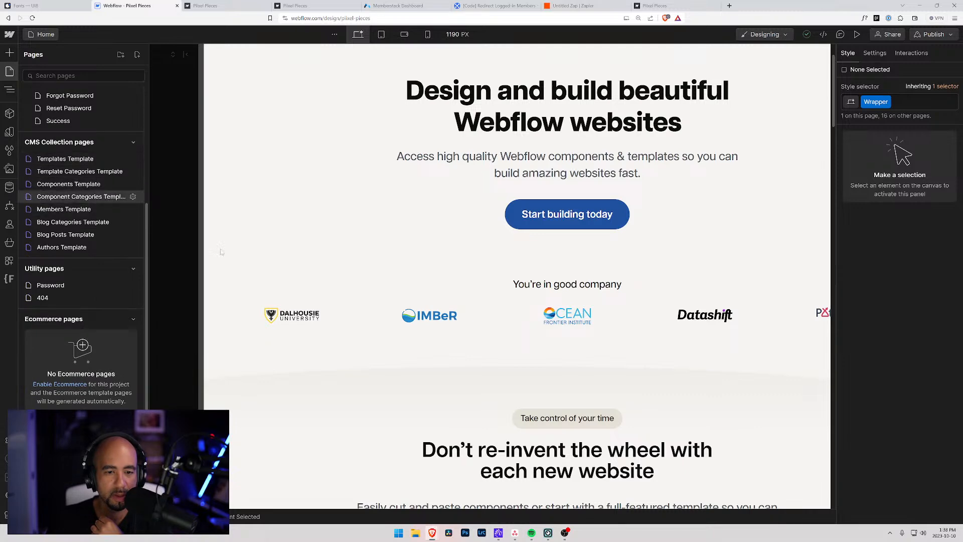
{"action": "scroll", "coordinate": [324, 345], "scroll_direction": "down", "scroll_amount": 4}
{"action": "scroll", "coordinate": [324, 344], "scroll_direction": "down", "scroll_amount": 20}
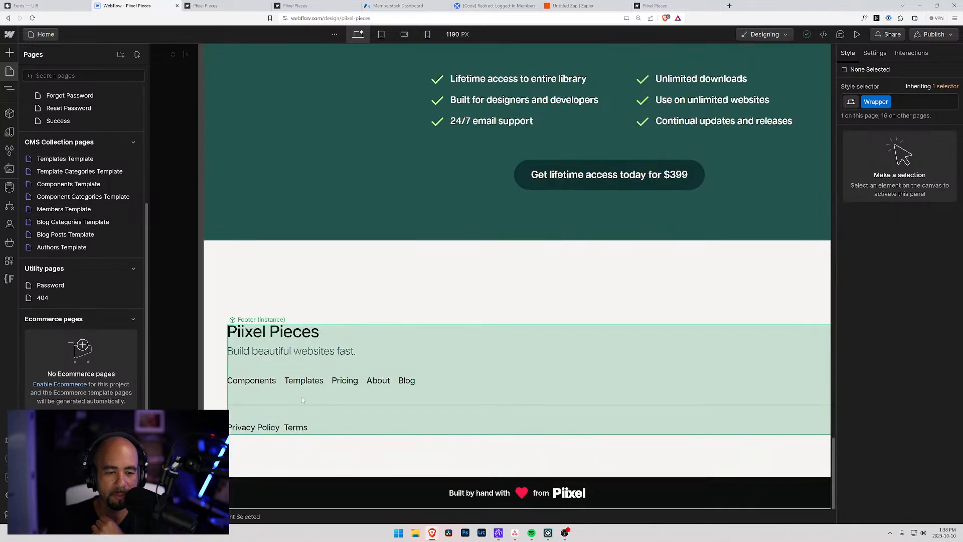
{"action": "left_click", "coordinate": [9, 89]}
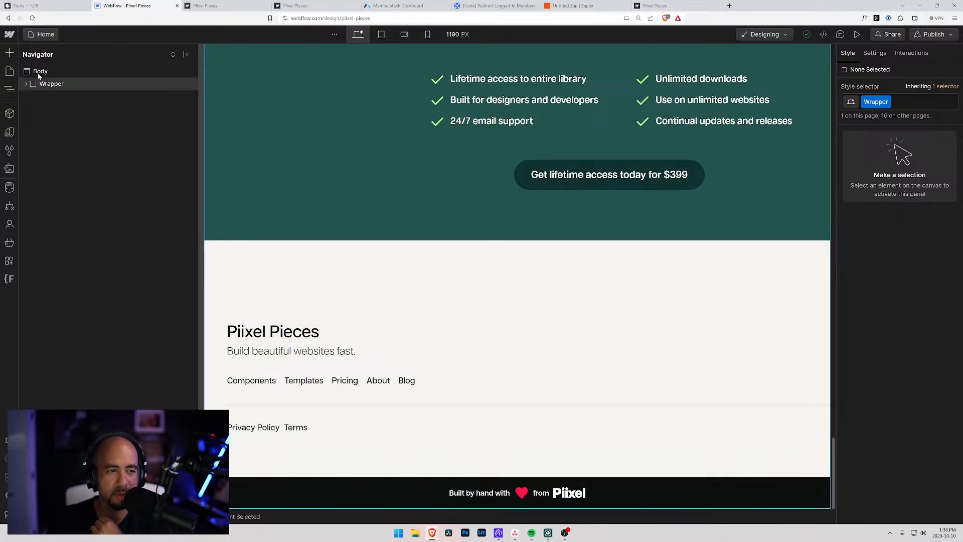
{"action": "left_click", "coordinate": [37, 35]}
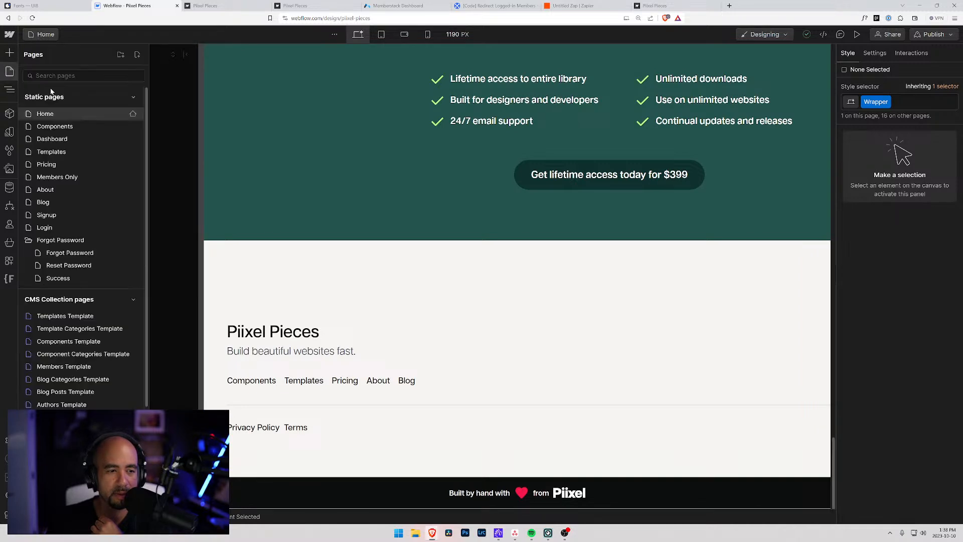
{"action": "left_click", "coordinate": [61, 143]}
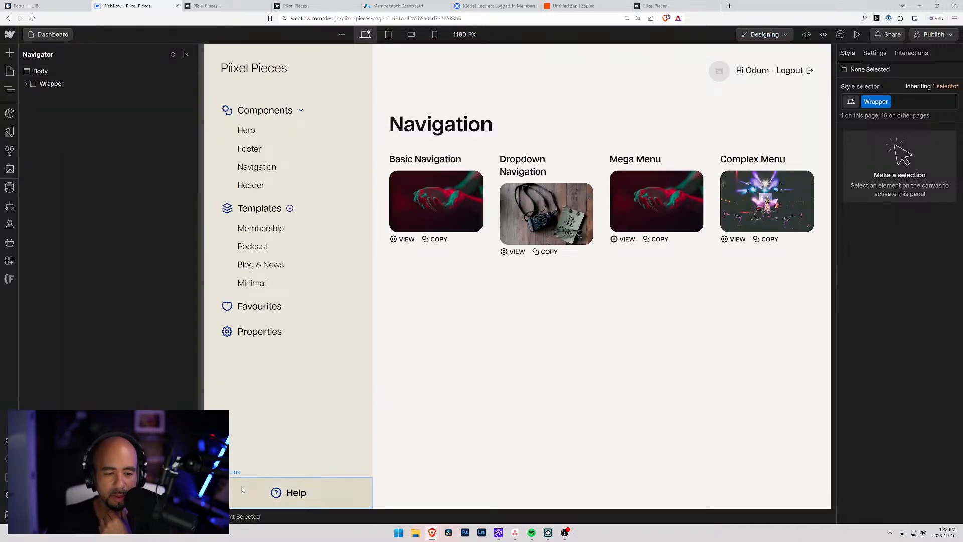
Change the sidebar Help Text to read 'Help / About / Learn'.
{"action": "left_click", "coordinate": [241, 486]}
{"action": "left_click", "coordinate": [63, 148]}
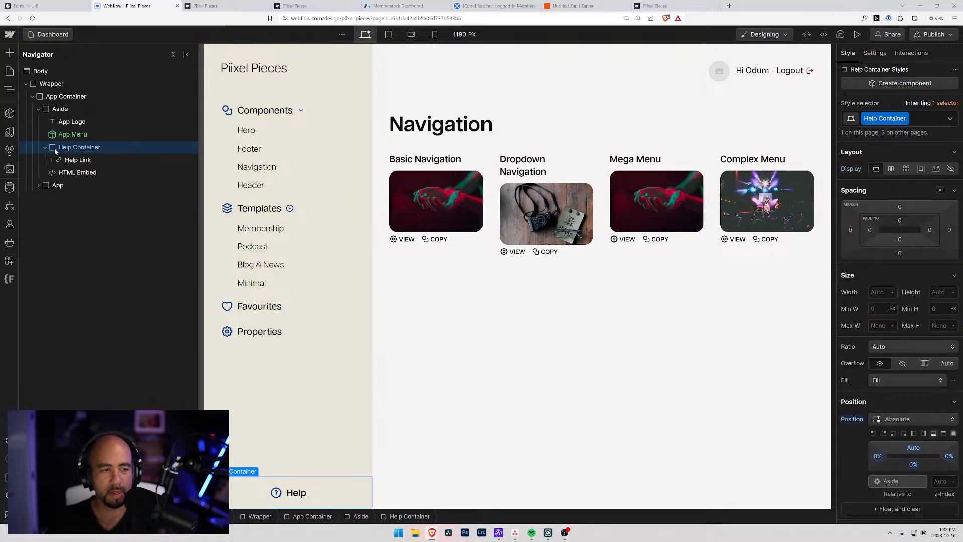
{"action": "left_click", "coordinate": [51, 160]}
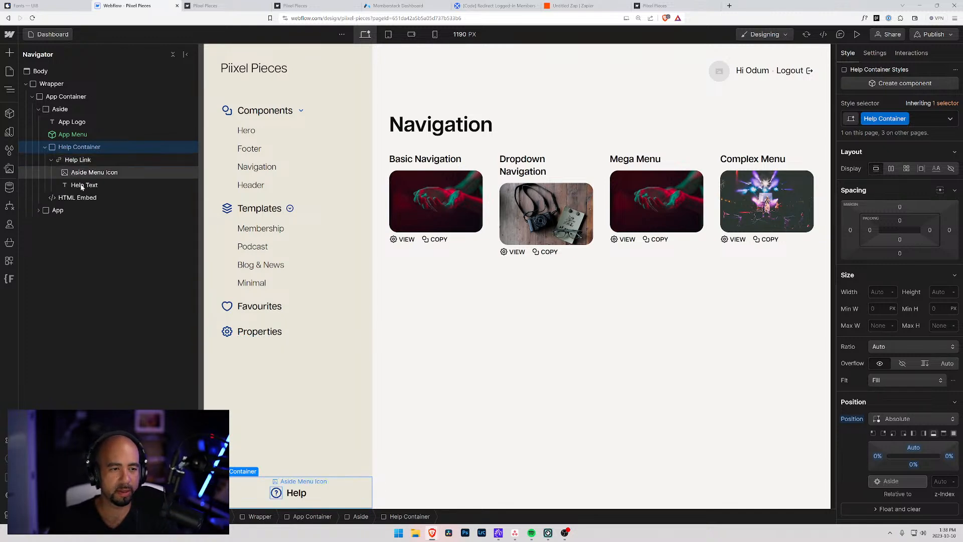
{"action": "left_click", "coordinate": [80, 185]}
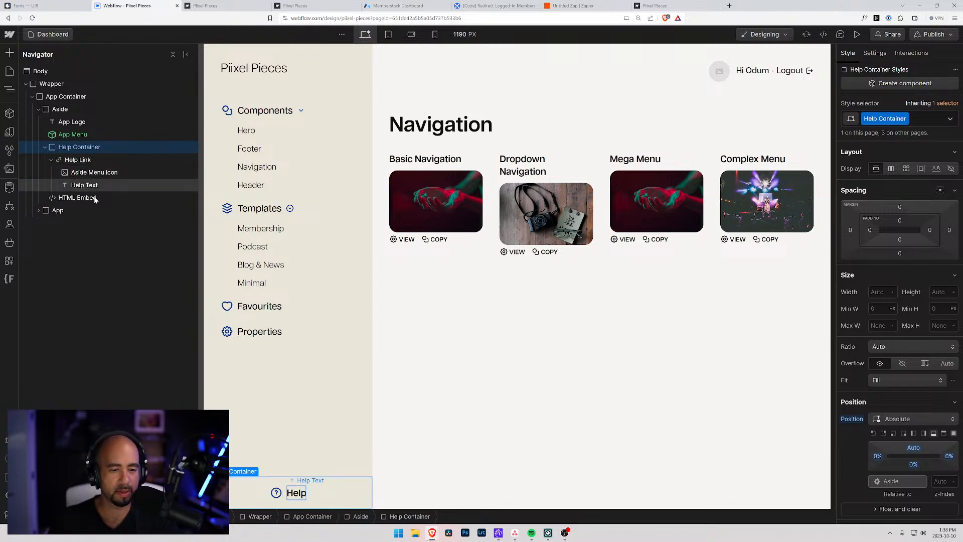
{"action": "double_click", "coordinate": [310, 494]}
{"action": "type", "text": "/ About /"}
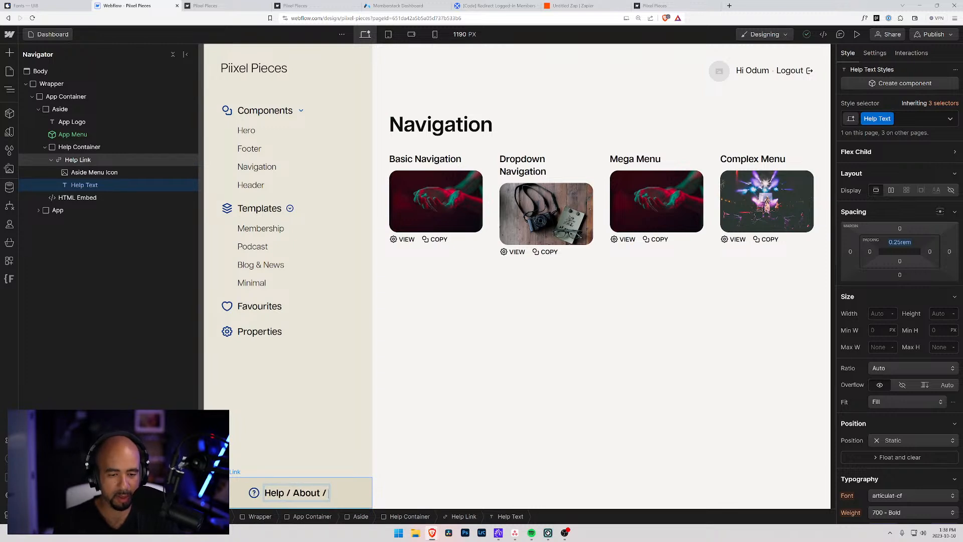
{"action": "type", "text": " BLog"}
{"action": "key", "text": "BackSpace"}
{"action": "key", "text": "BackSpace"}
{"action": "key", "text": "BackSpace"}
{"action": "key", "text": "BackSpace"}
{"action": "type", "text": "Learn"}
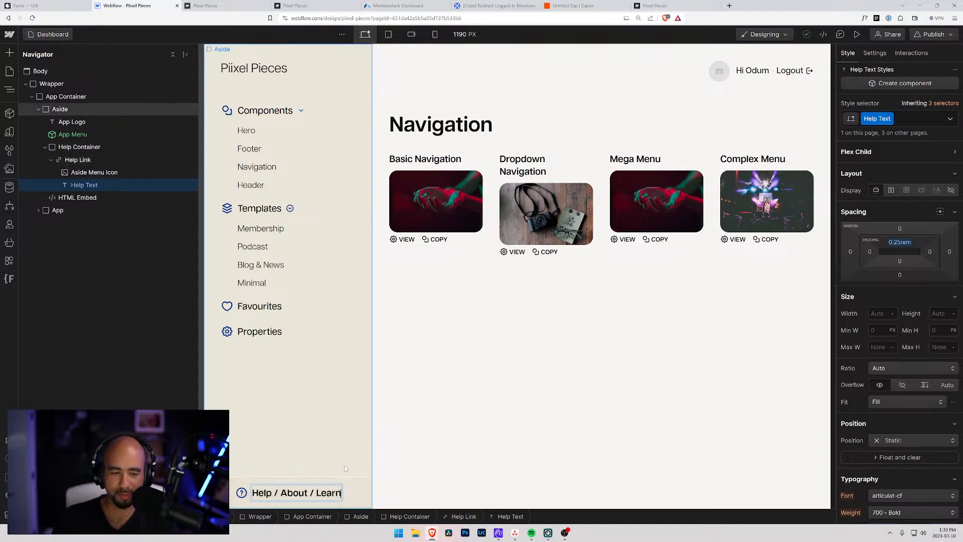
{"action": "left_click", "coordinate": [517, 459]}
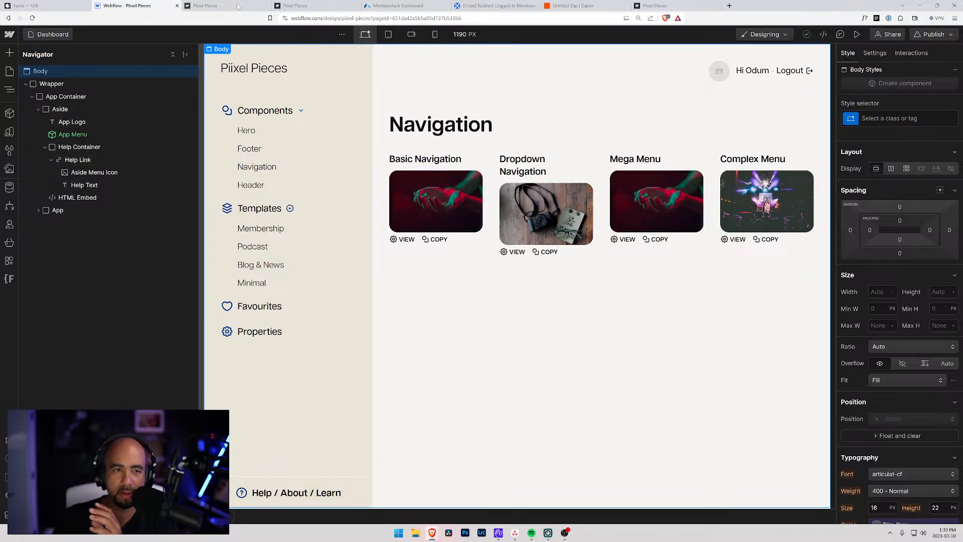
Publish to the webflow.io staging domain and view the live member account page.
{"action": "left_click", "coordinate": [932, 34]}
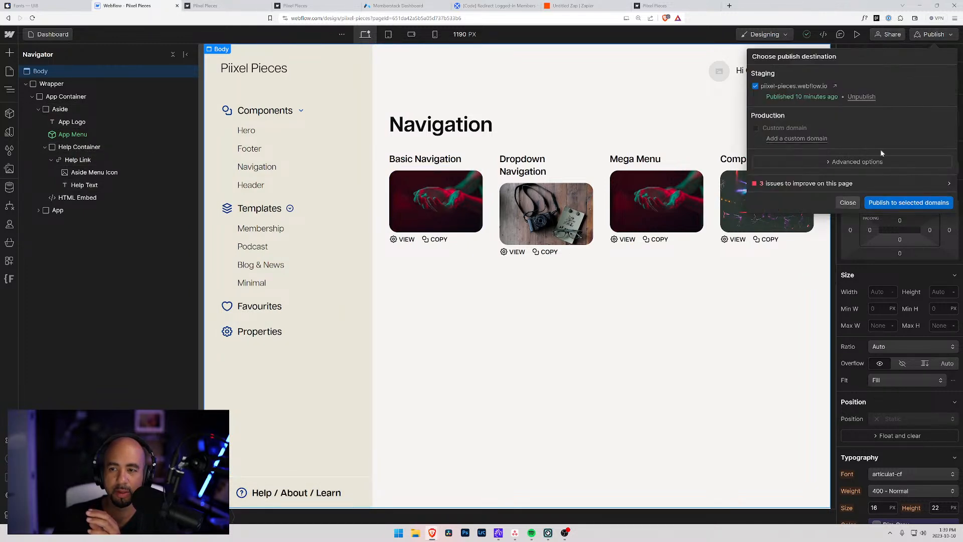
{"action": "left_click", "coordinate": [898, 203]}
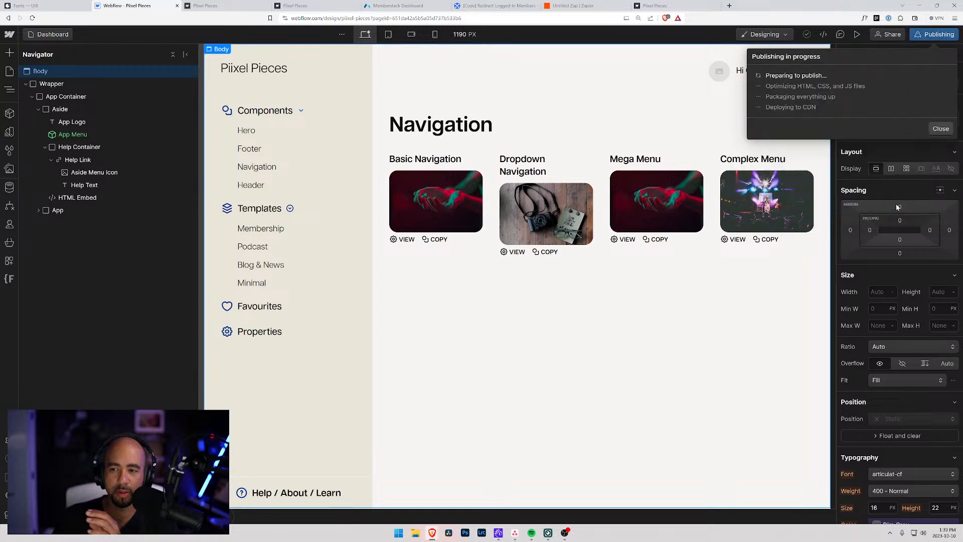
{"action": "left_click", "coordinate": [221, 5]}
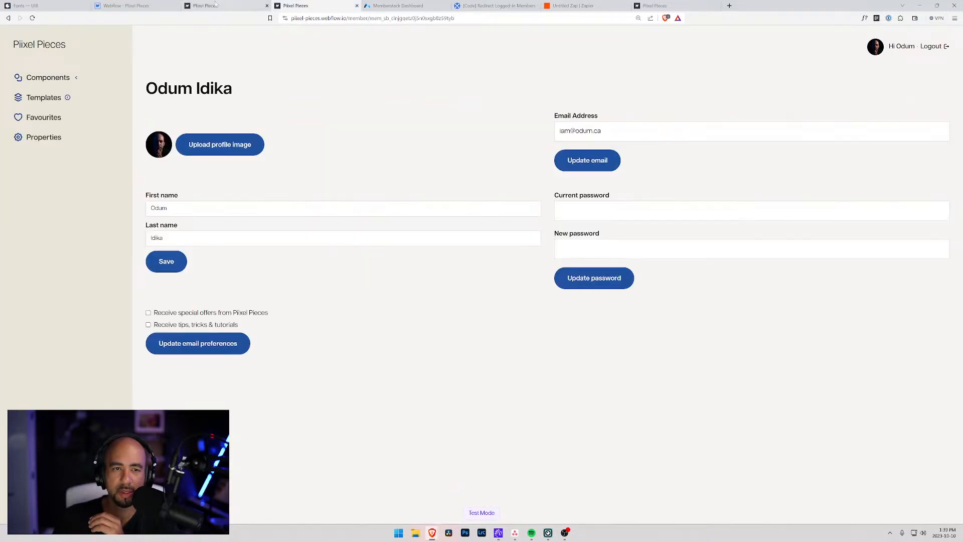
{"action": "left_click", "coordinate": [131, 6]}
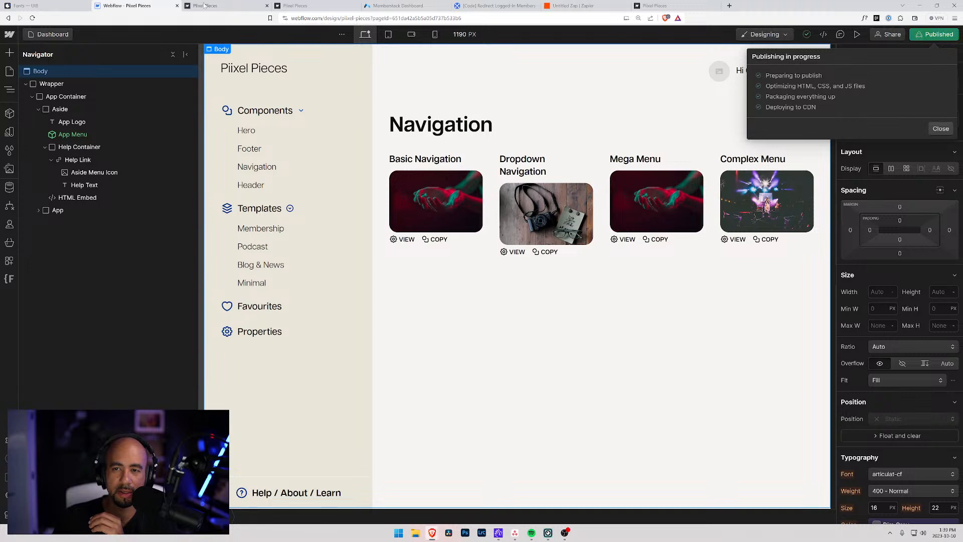
{"action": "left_click", "coordinate": [284, 6]}
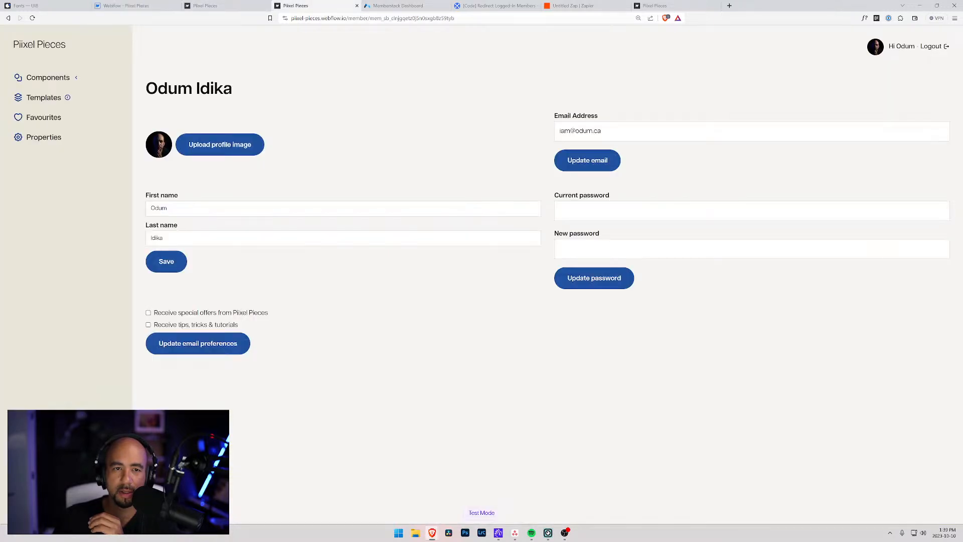
{"action": "left_click_drag", "start_coordinate": [348, 19], "coordinate": [552, 25]}
{"action": "key", "text": "BackSpace"}
{"action": "key", "text": "Return"}
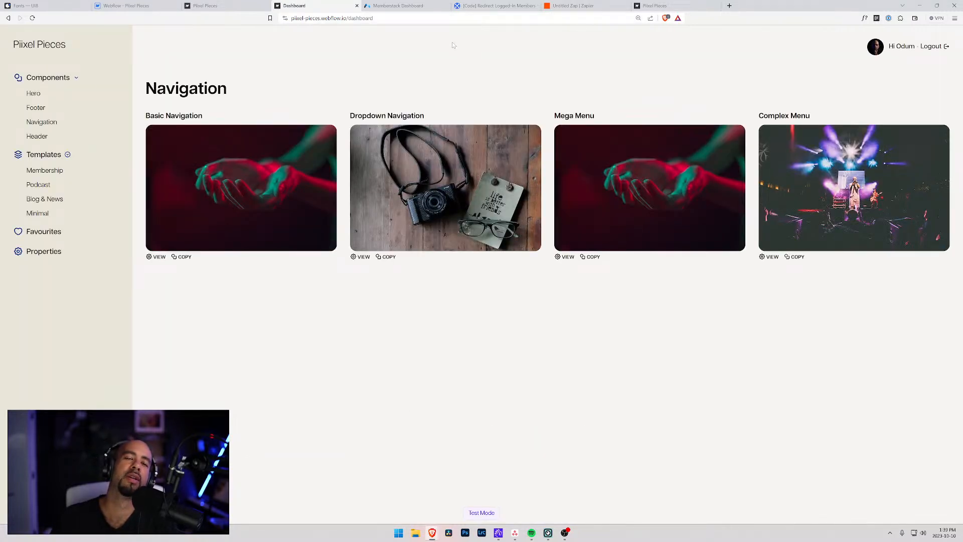
{"action": "left_click_drag", "start_coordinate": [349, 18], "coordinate": [382, 19]}
{"action": "key", "text": "BackSpace"}
{"action": "key", "text": "Return"}
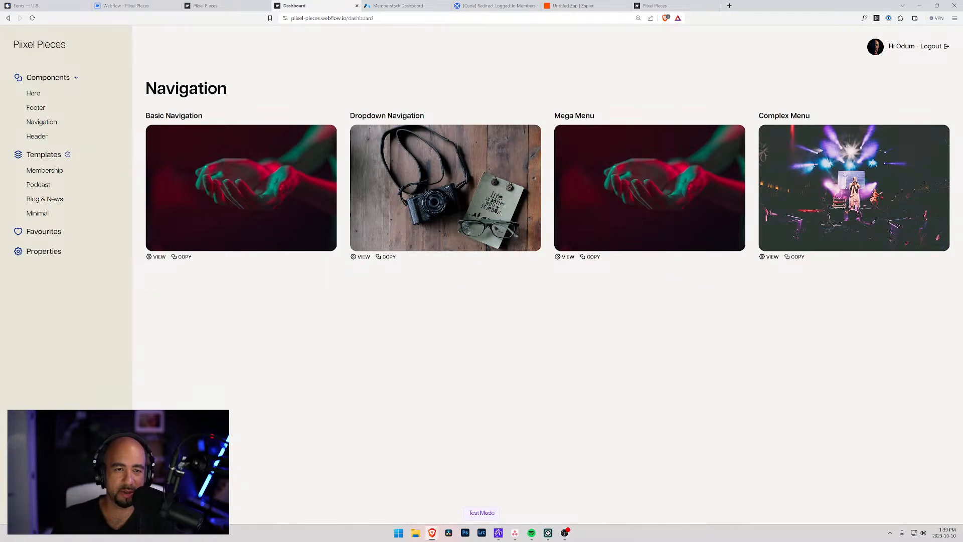
{"action": "left_click_drag", "start_coordinate": [348, 18], "coordinate": [382, 18]}
{"action": "type", "text": "blog"}
{"action": "key", "text": "Return"}
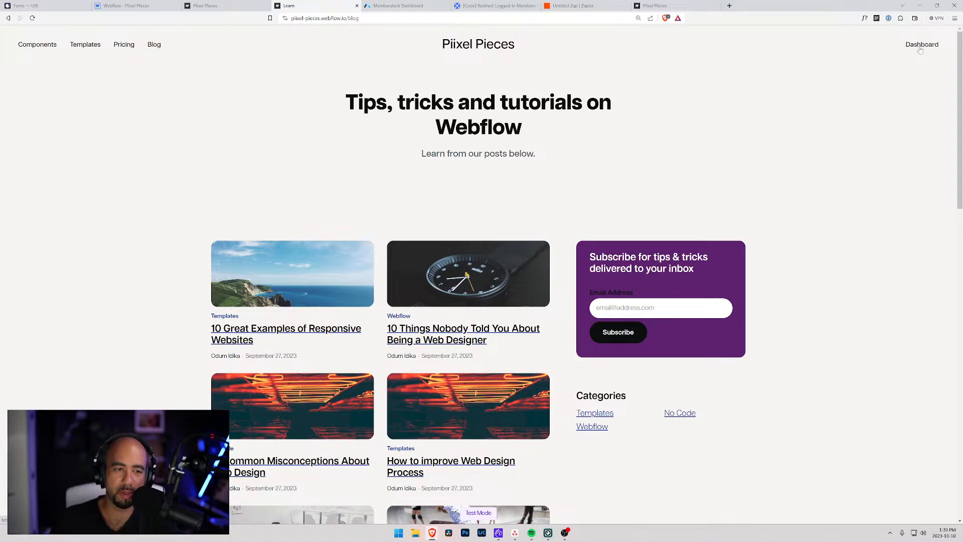
{"action": "scroll", "coordinate": [585, 216], "scroll_direction": "down", "scroll_amount": 5}
{"action": "scroll", "coordinate": [587, 220], "scroll_direction": "down", "scroll_amount": 10}
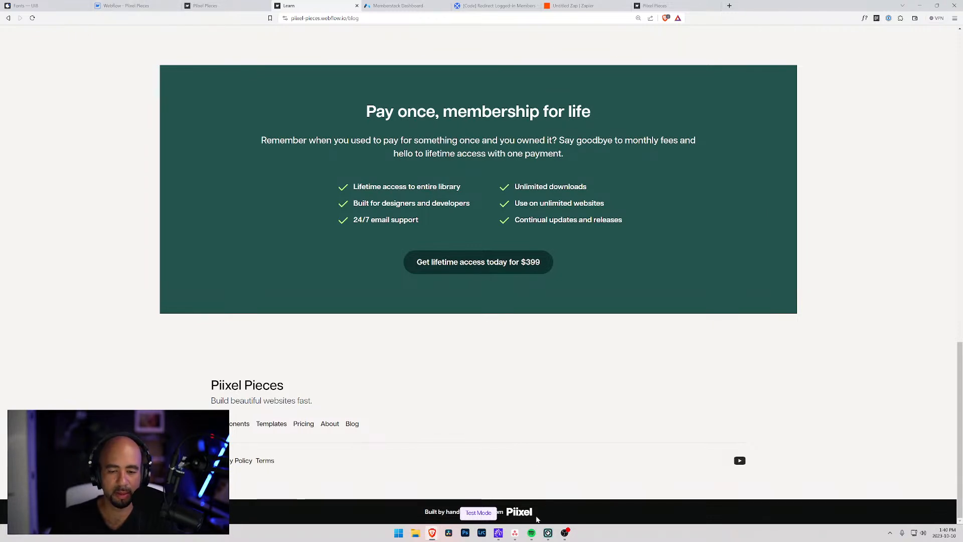
{"action": "left_click", "coordinate": [515, 533]}
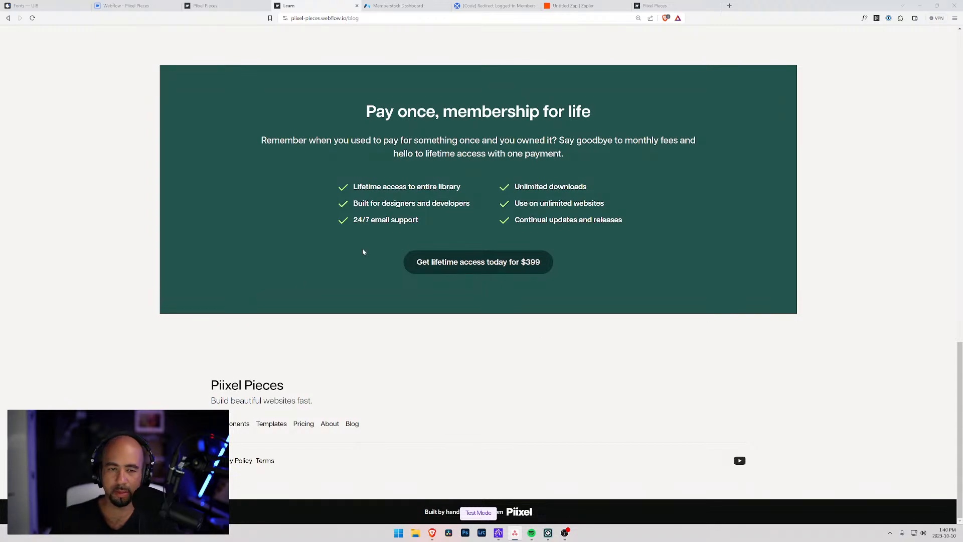
{"action": "scroll", "coordinate": [329, 122], "scroll_direction": "up", "scroll_amount": 15}
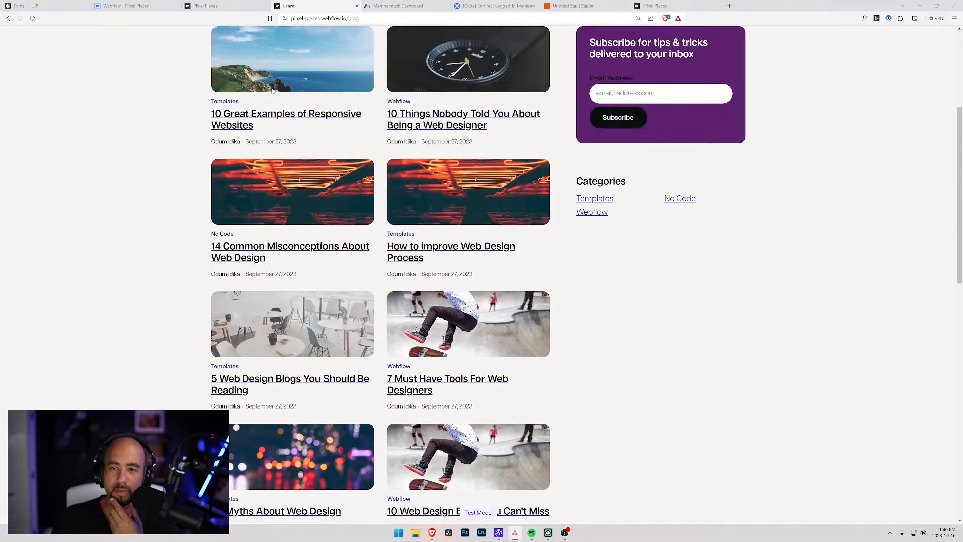
{"action": "scroll", "coordinate": [328, 89], "scroll_direction": "up", "scroll_amount": 1}
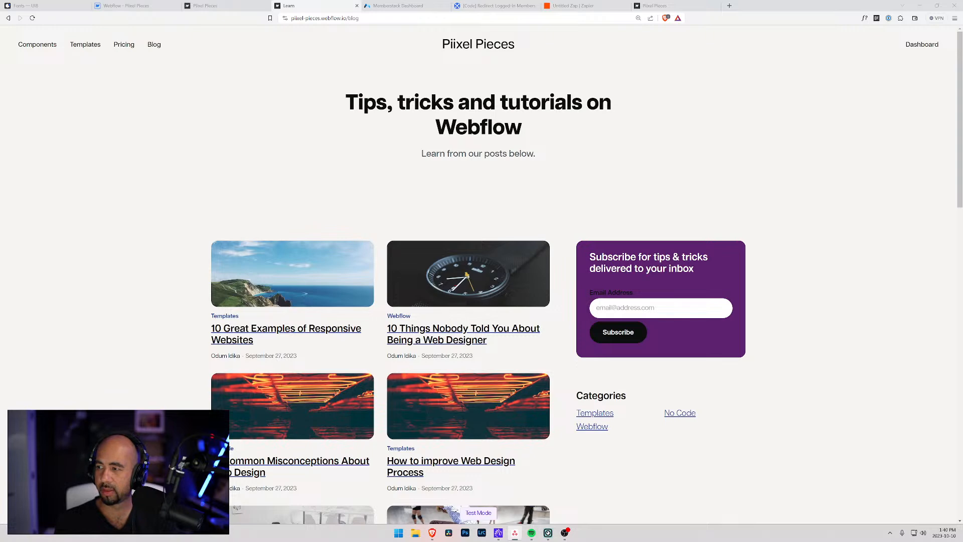
Add Building Application task 'Add user profile image to header when logged in and one brochure pages', due October 11.
{"action": "left_click_drag", "start_coordinate": [962, 116], "coordinate": [482, 93]}
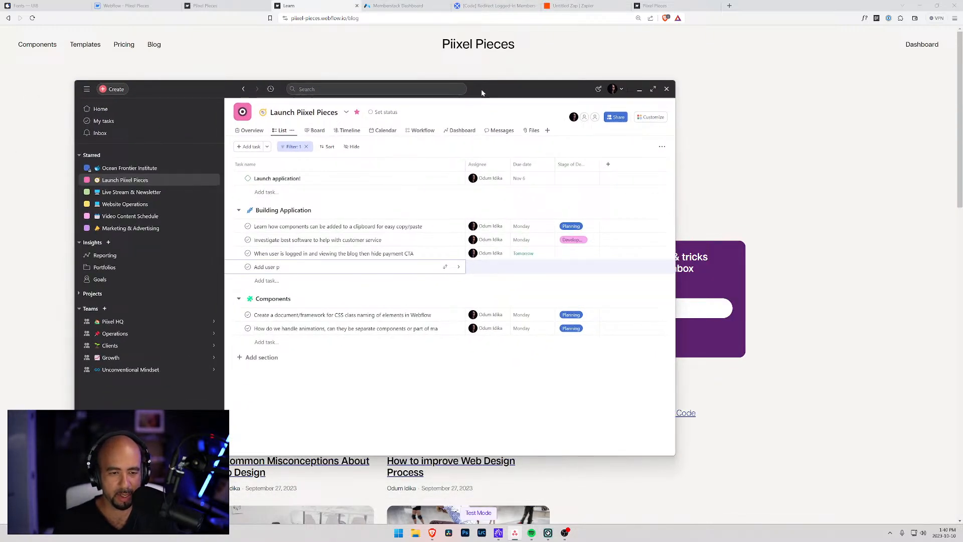
{"action": "type", "text": "rofile image"}
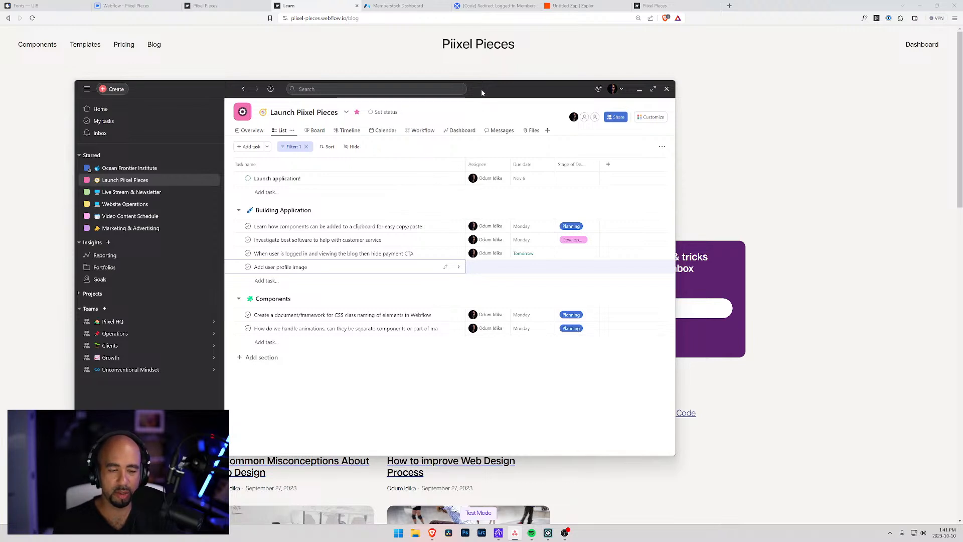
{"action": "type", "text": " to header when"}
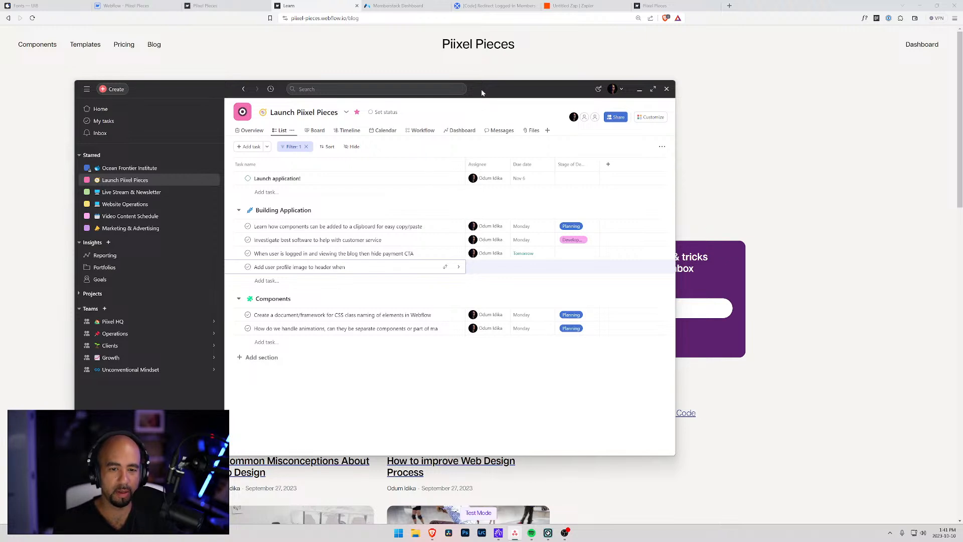
{"action": "key", "text": "BackSpace"}
{"action": "key", "text": "BackSpace"}
{"action": "type", "text": "if u"}
{"action": "key", "text": "BackSpace"}
{"action": "key", "text": "BackSpace"}
{"action": "key", "text": "BackSpace"}
{"action": "key", "text": "BackSpace"}
{"action": "type", "text": "when logged "}
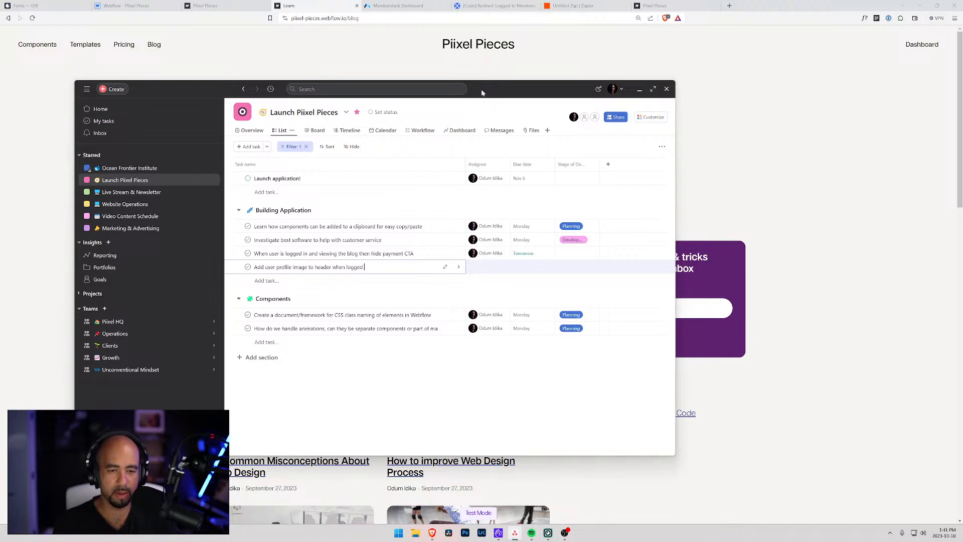
{"action": "type", "text": "in and one brochure pages"}
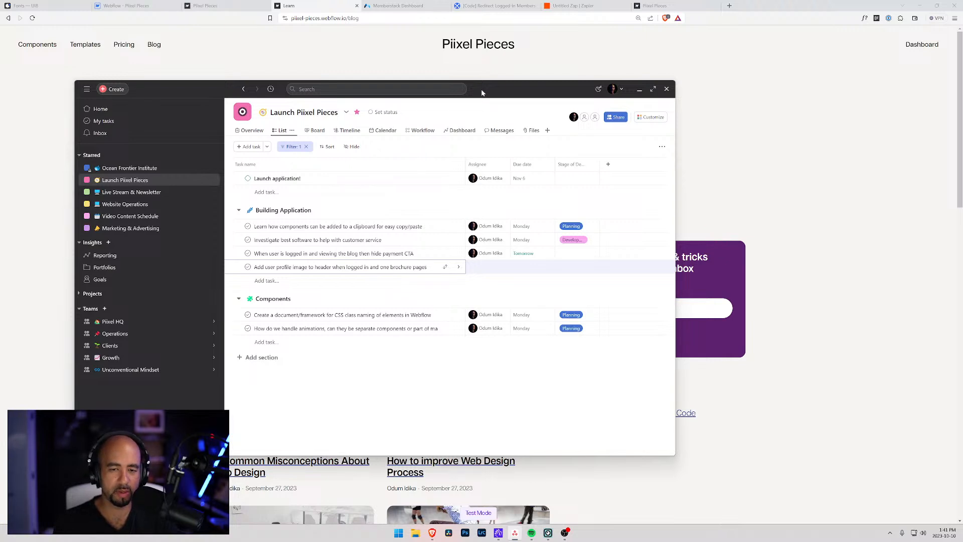
{"action": "left_click", "coordinate": [530, 267]}
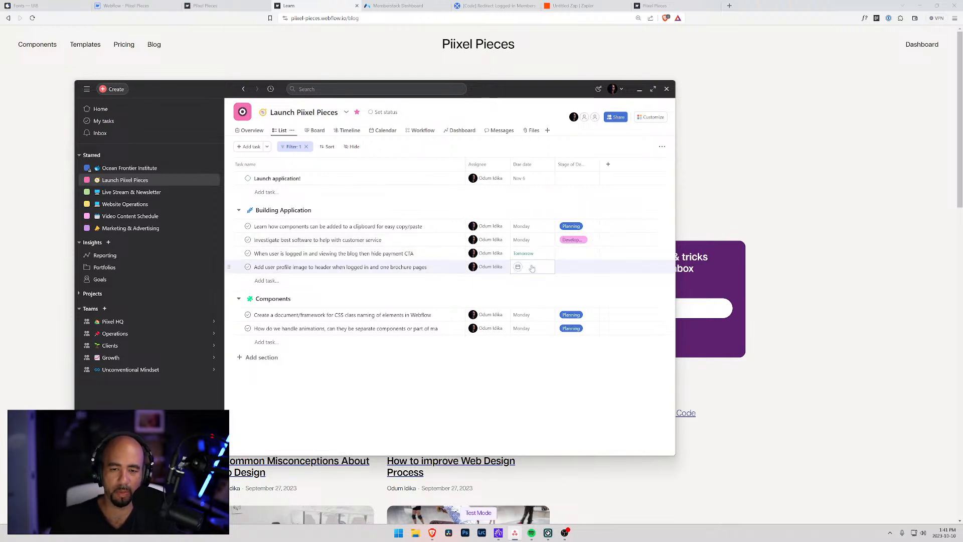
{"action": "left_click", "coordinate": [565, 339]}
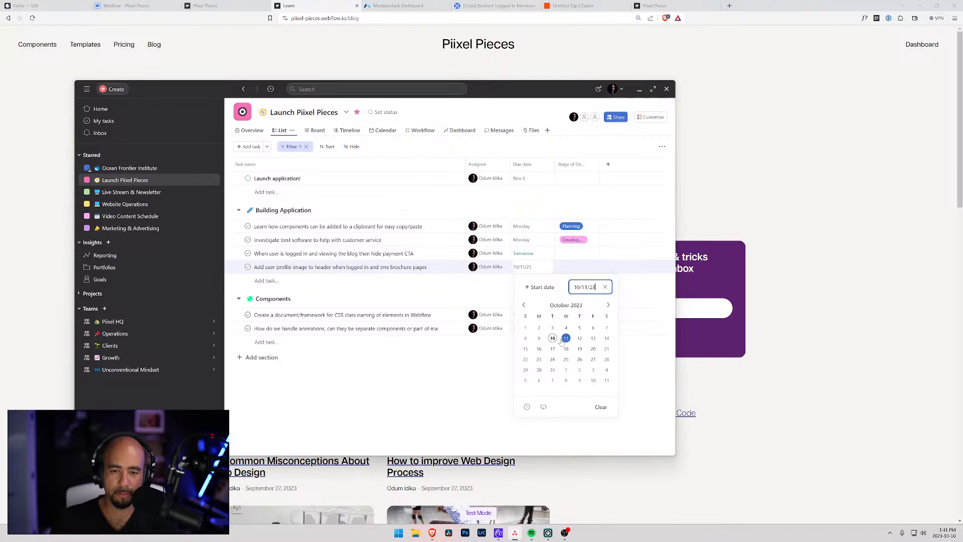
{"action": "left_click_drag", "start_coordinate": [506, 87], "coordinate": [962, 100]}
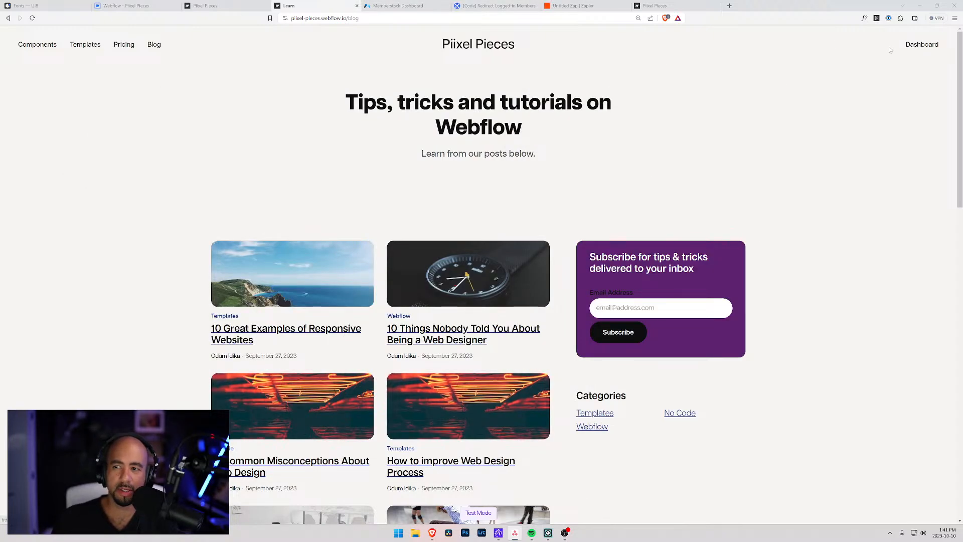
Check the live member dashboard and Minimal templates page, then shrink and reposition the browser window.
{"action": "left_click", "coordinate": [923, 45]}
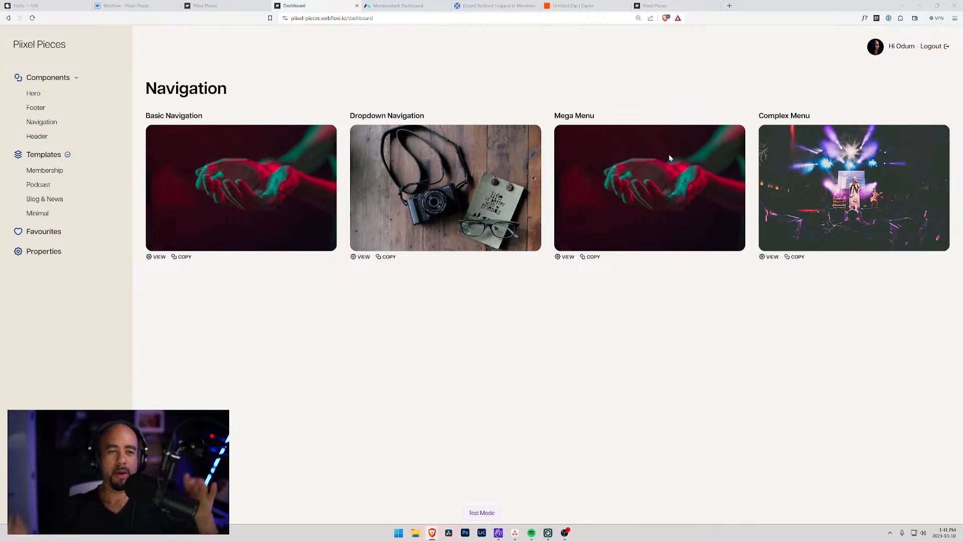
{"action": "left_click", "coordinate": [235, 5]}
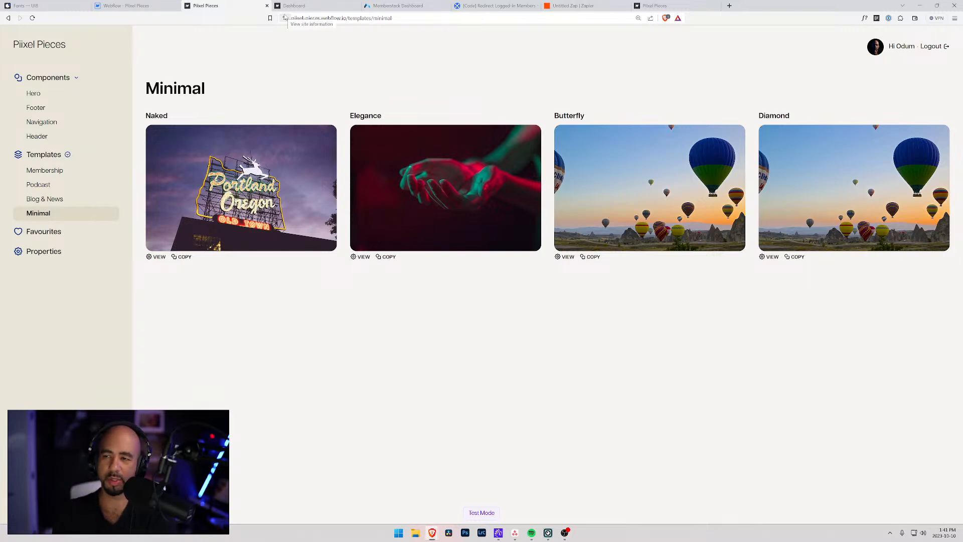
{"action": "left_click", "coordinate": [937, 6]}
{"action": "left_click_drag", "start_coordinate": [812, 451], "coordinate": [819, 350]}
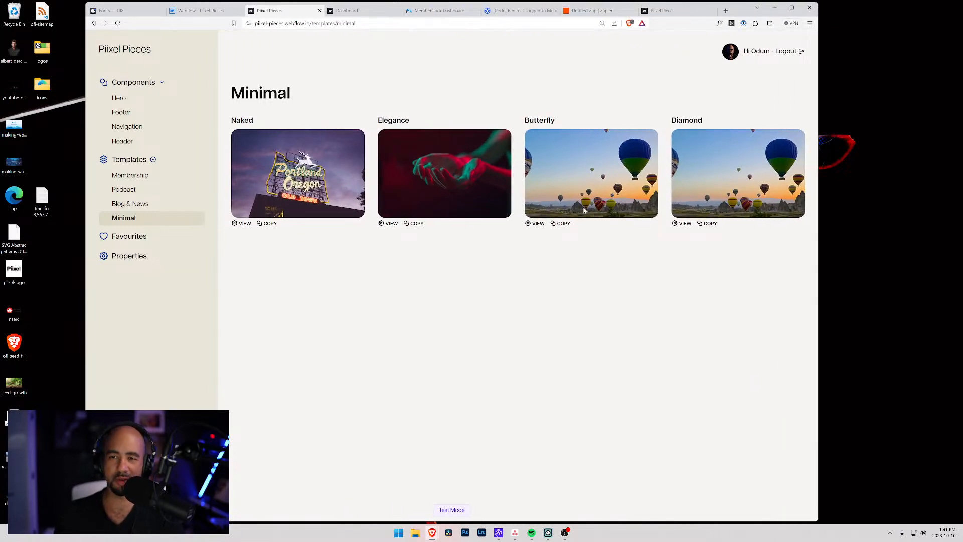
{"action": "left_click_drag", "start_coordinate": [743, 2], "coordinate": [772, 9]}
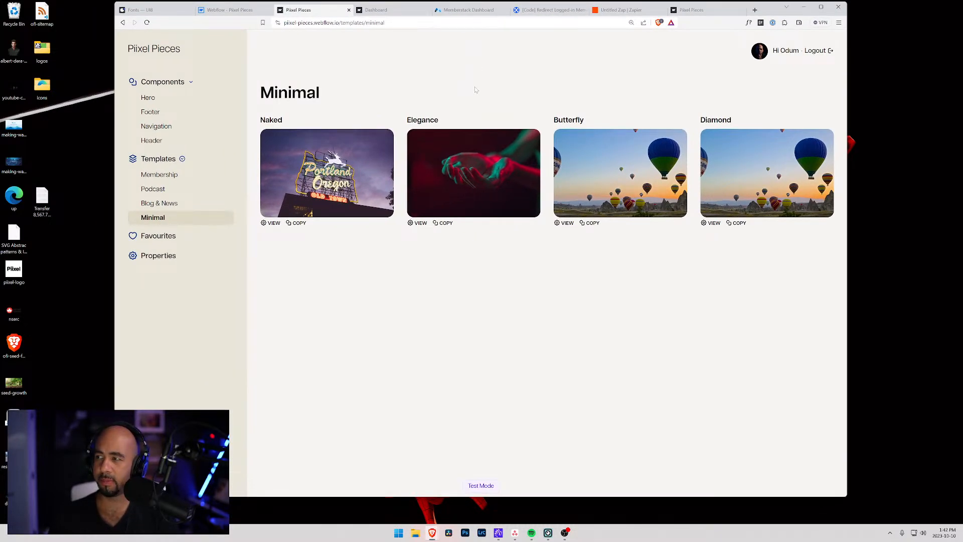
Dismiss the publish options, maximize the Designer, and open the Members Template page.
{"action": "left_click", "coordinate": [224, 10]}
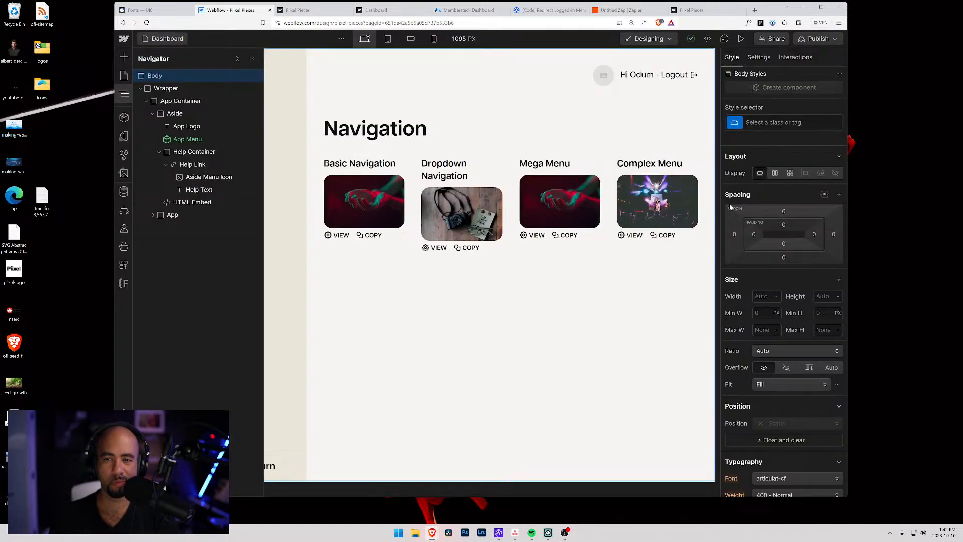
{"action": "left_click", "coordinate": [733, 207]}
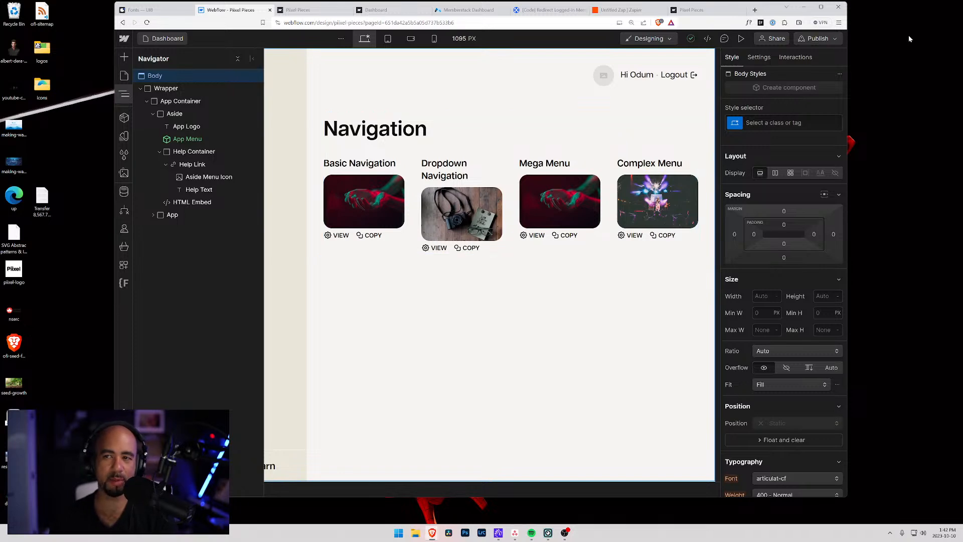
{"action": "left_click", "coordinate": [821, 7]}
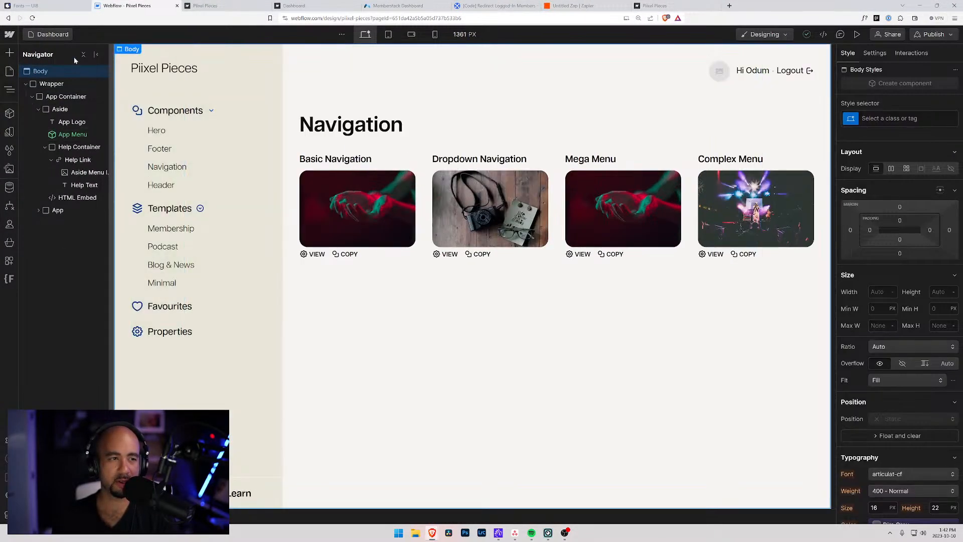
{"action": "left_click", "coordinate": [50, 35]}
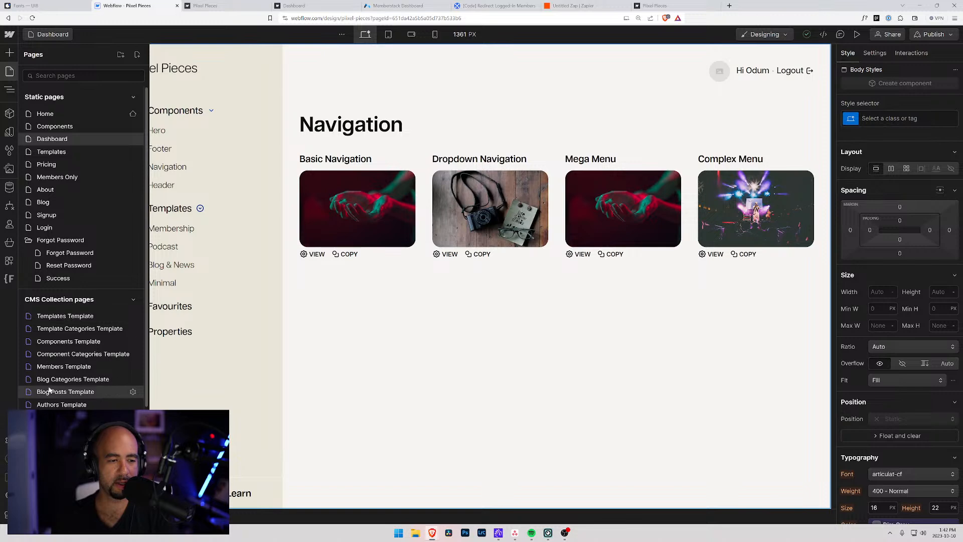
{"action": "left_click", "coordinate": [55, 365]}
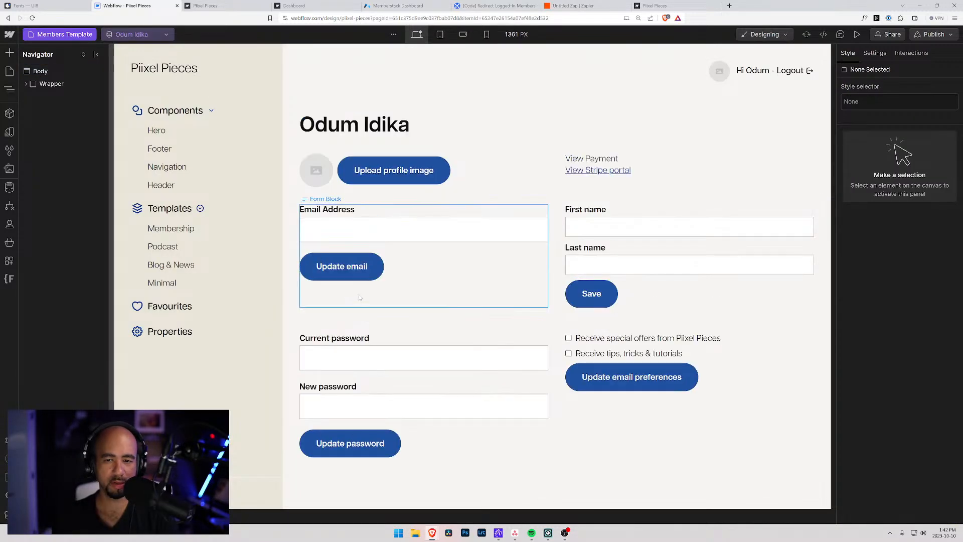